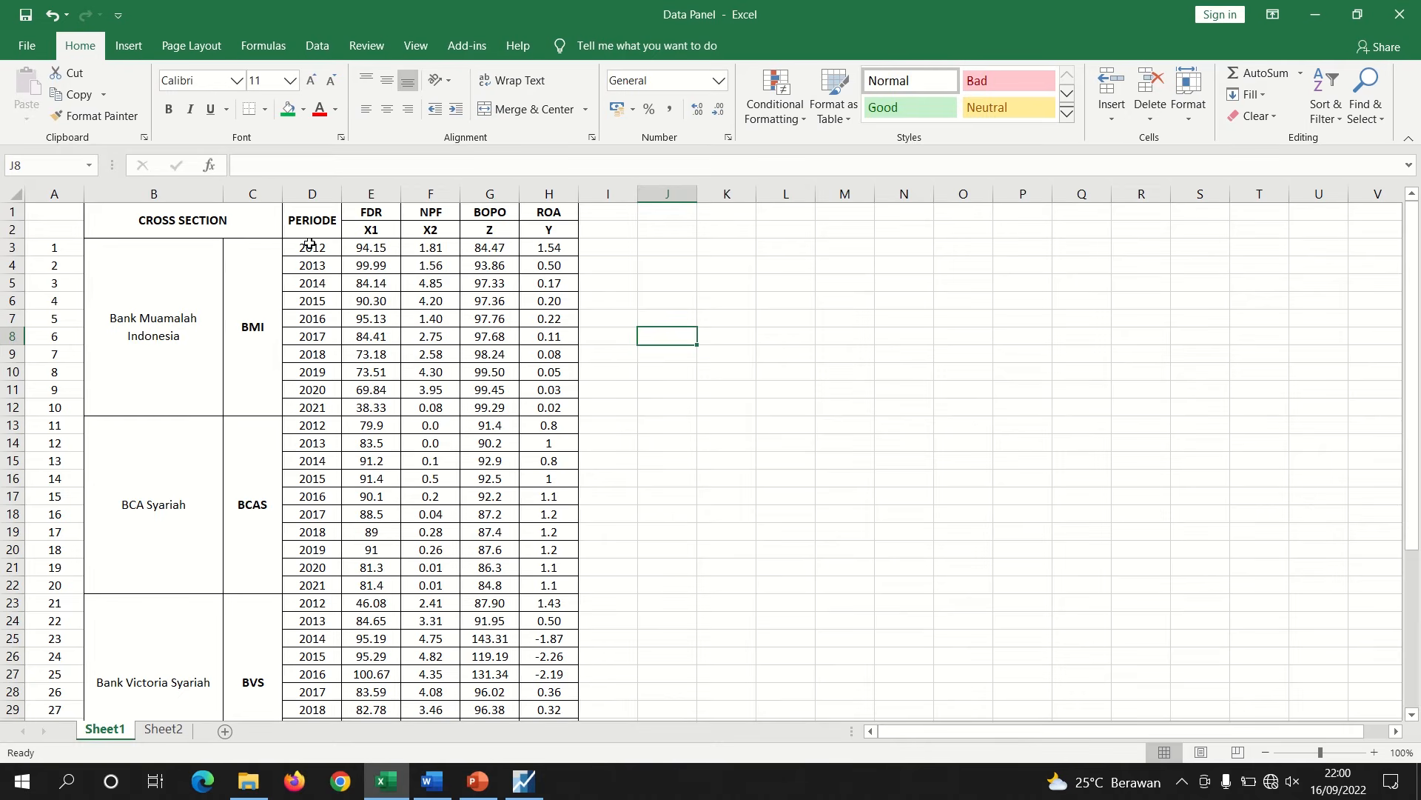
Examine the period column and the four bank cross sections in the panel data sheet
click(310, 244)
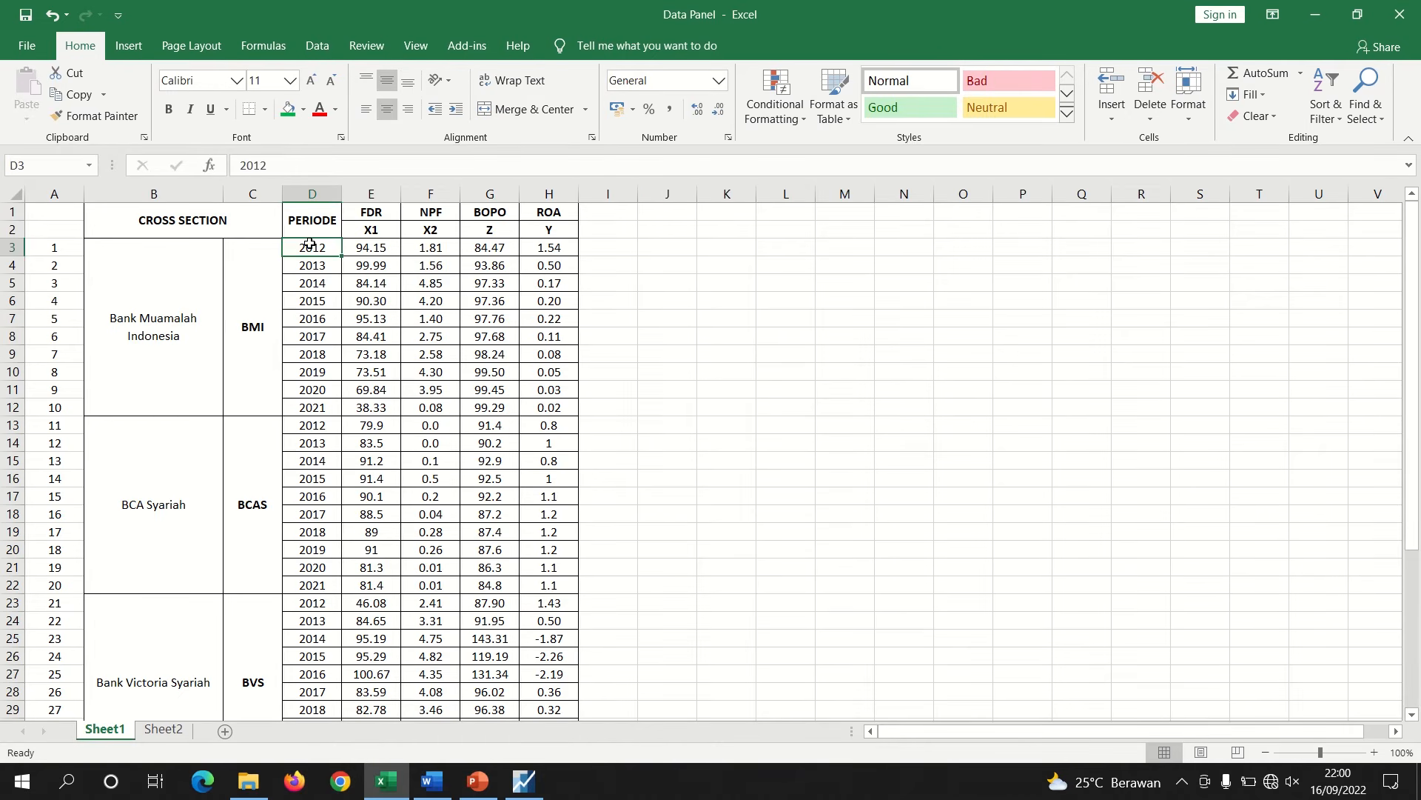
key(Down)
key(Down)
key(Down)
key(Down)
key(Down)
key(Down)
key(Down)
key(Down)
key(Down)
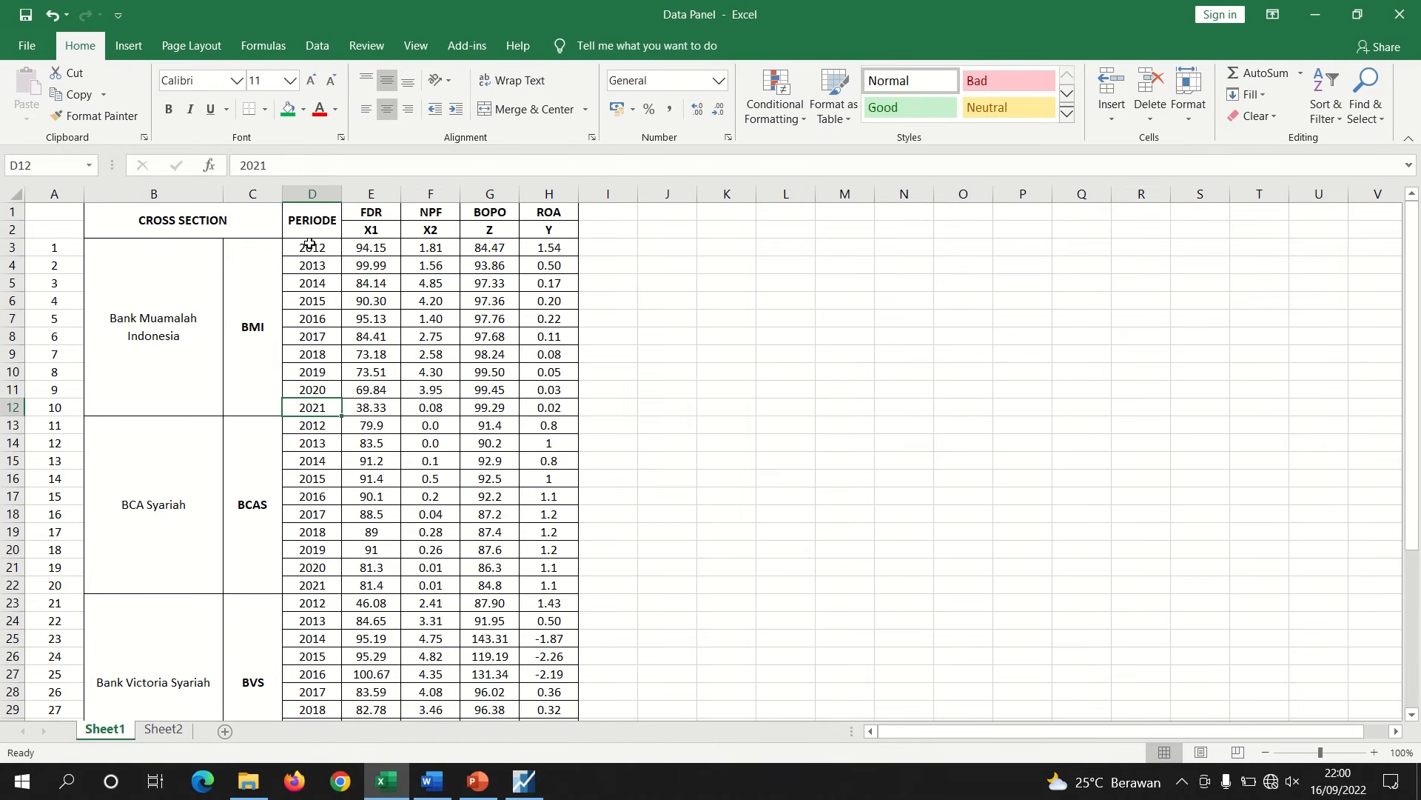
click(240, 323)
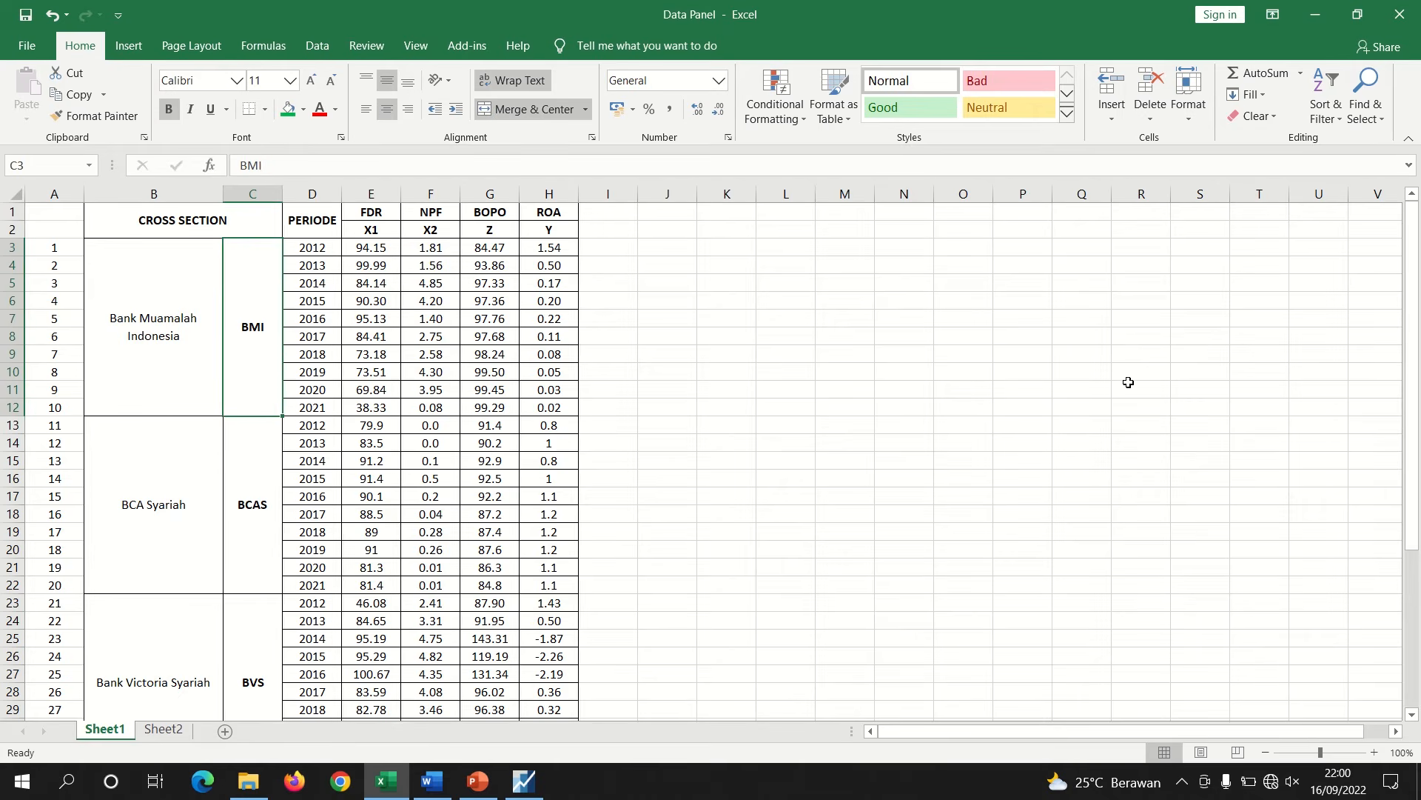
drag(1415, 319, 1387, 483)
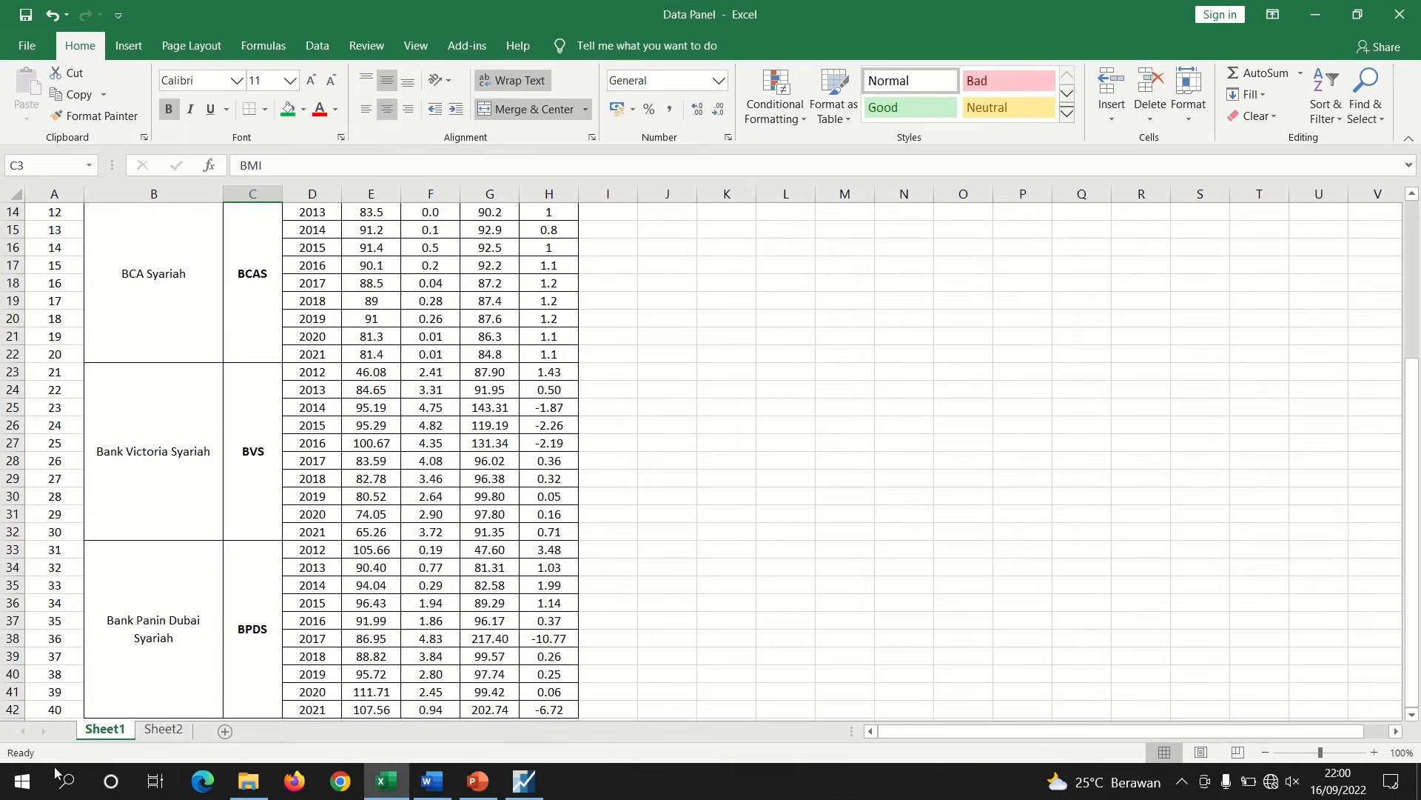
click(174, 619)
click(244, 624)
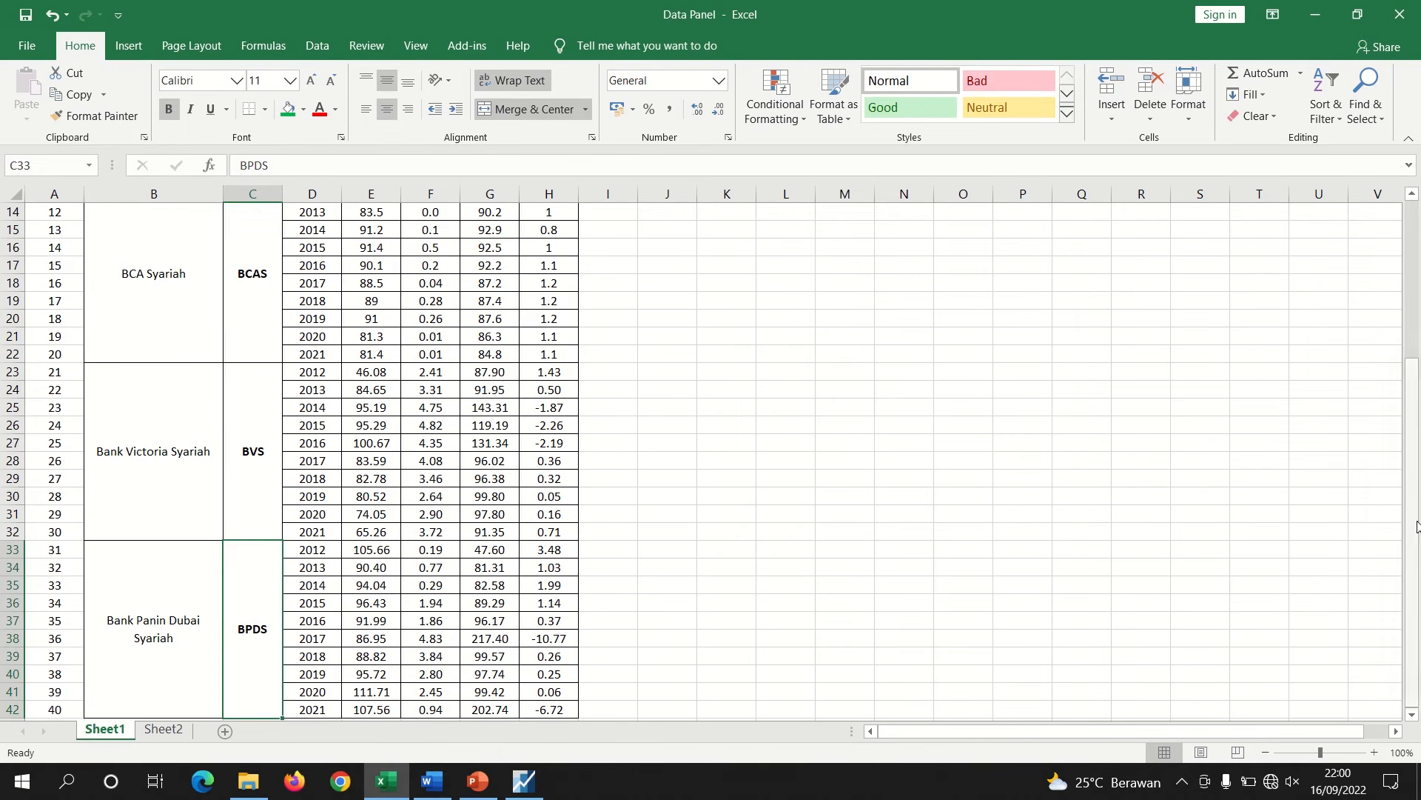
drag(1399, 372, 1399, 296)
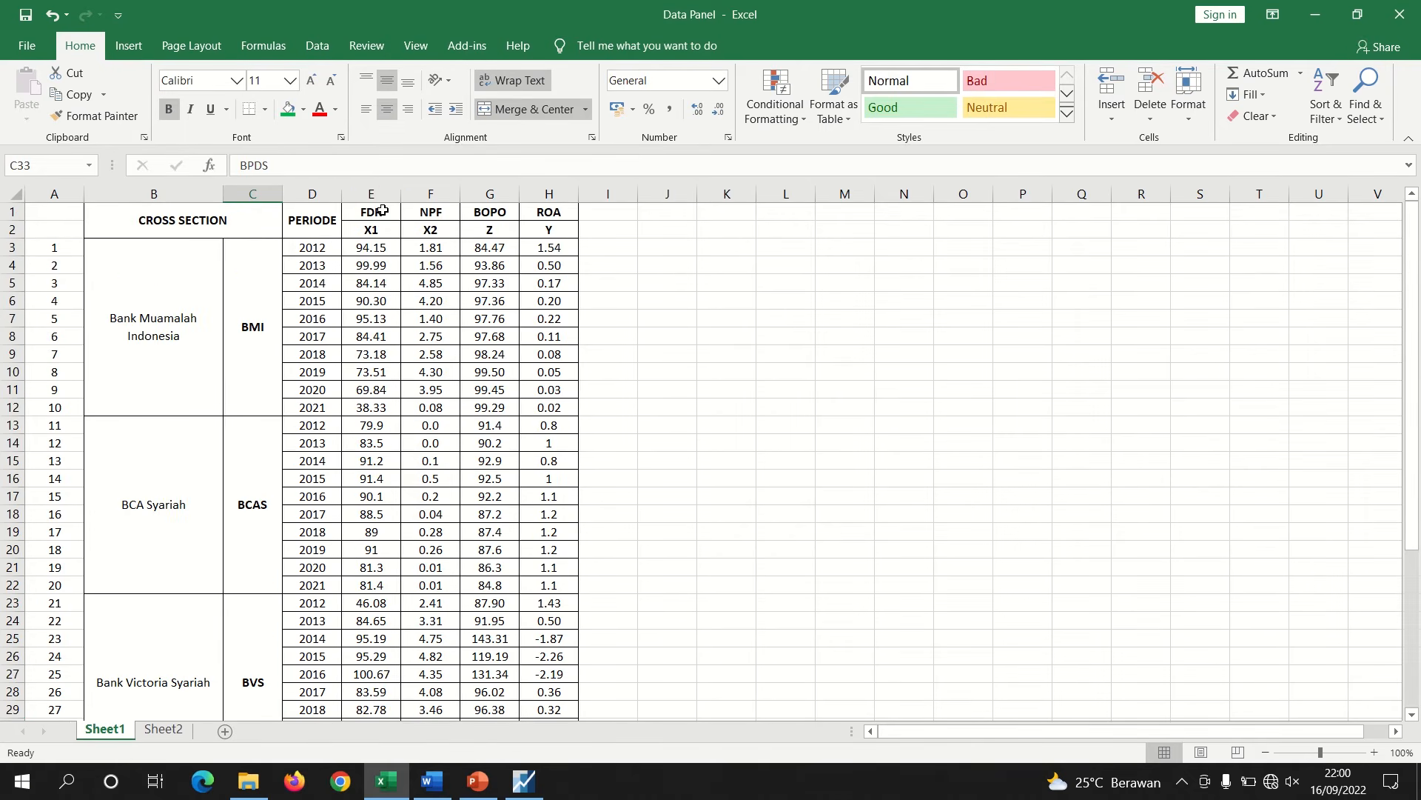
Select the FDR, NPF, BOPO and ROA variable columns to review them
drag(376, 193, 452, 191)
click(486, 191)
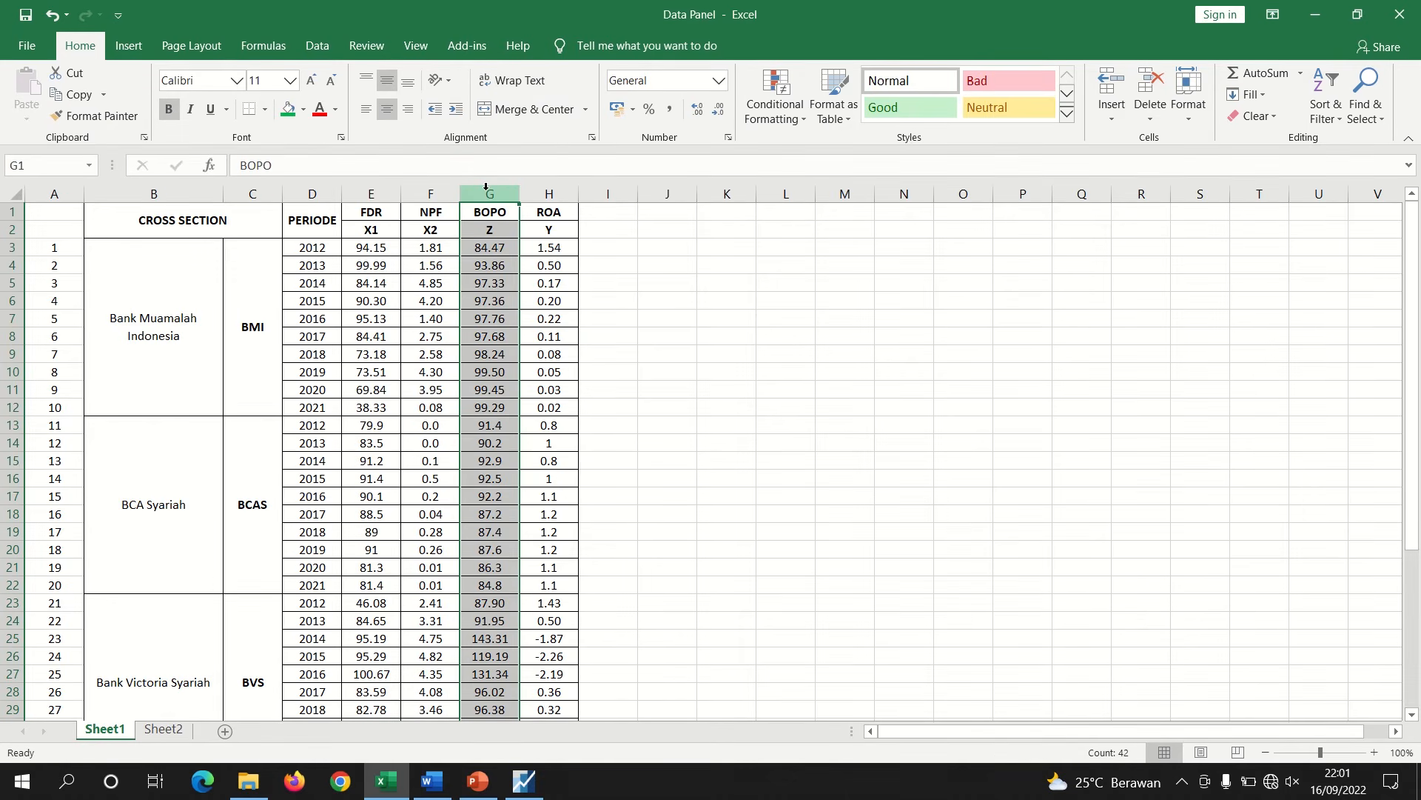
click(550, 191)
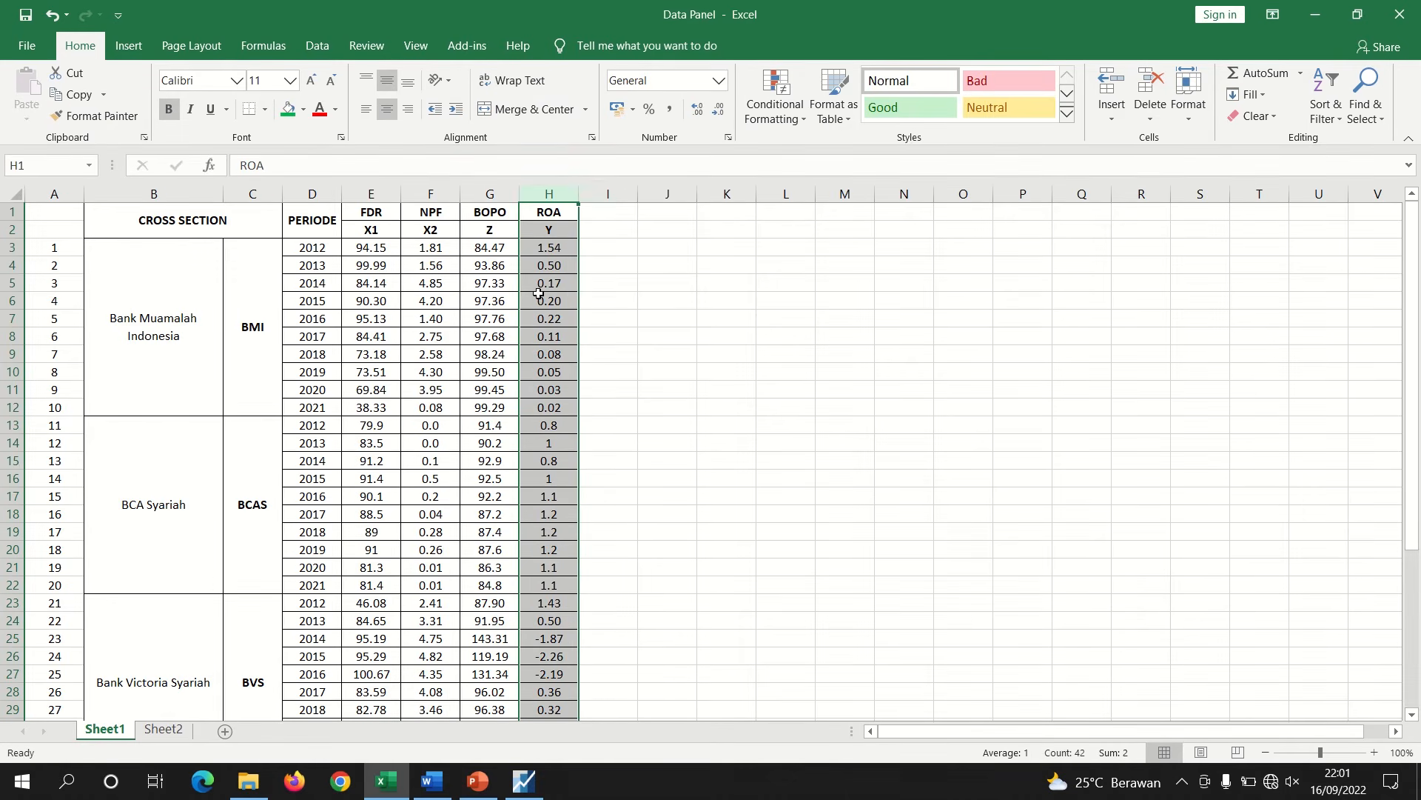
click(490, 191)
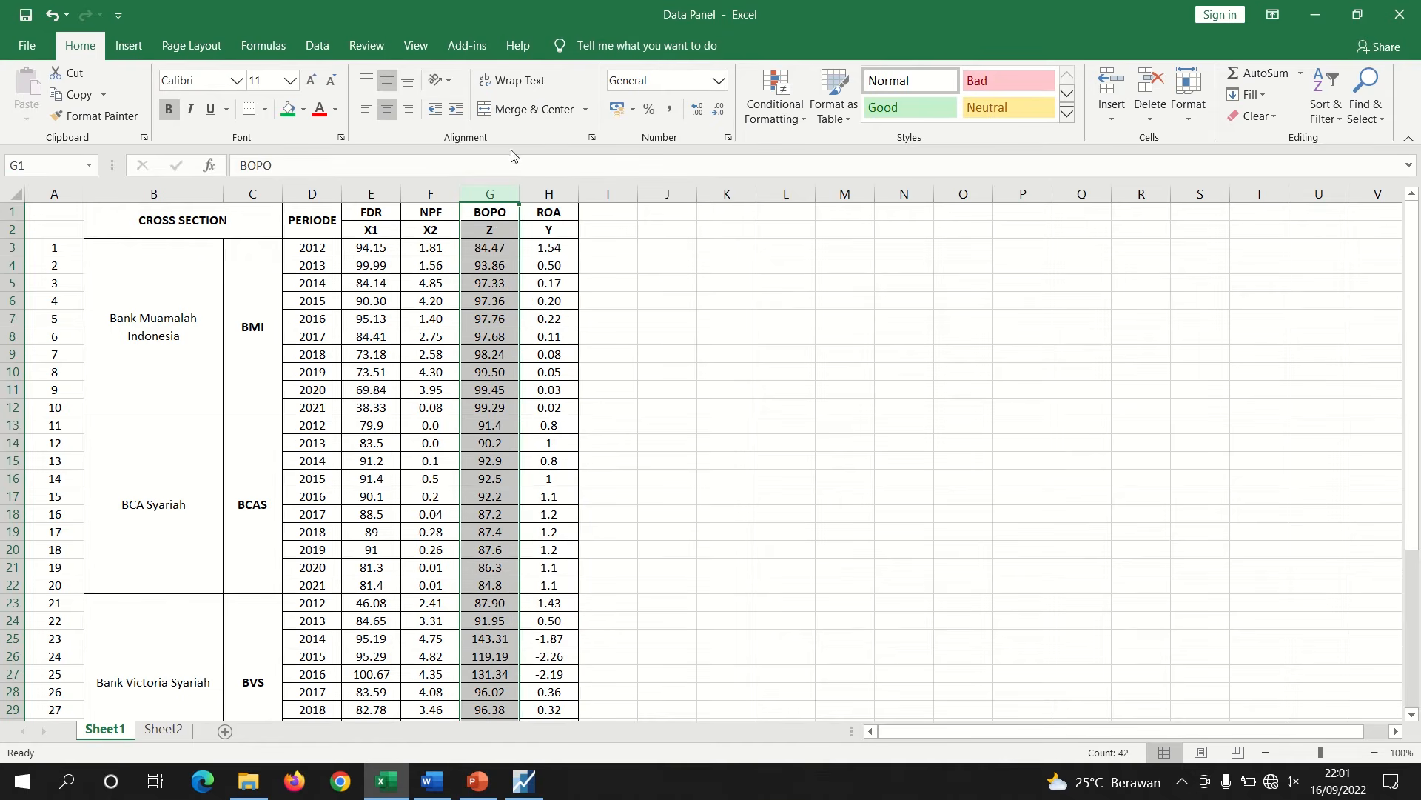
Switch to Word and review the research path diagram and the two sub-structural models
click(432, 781)
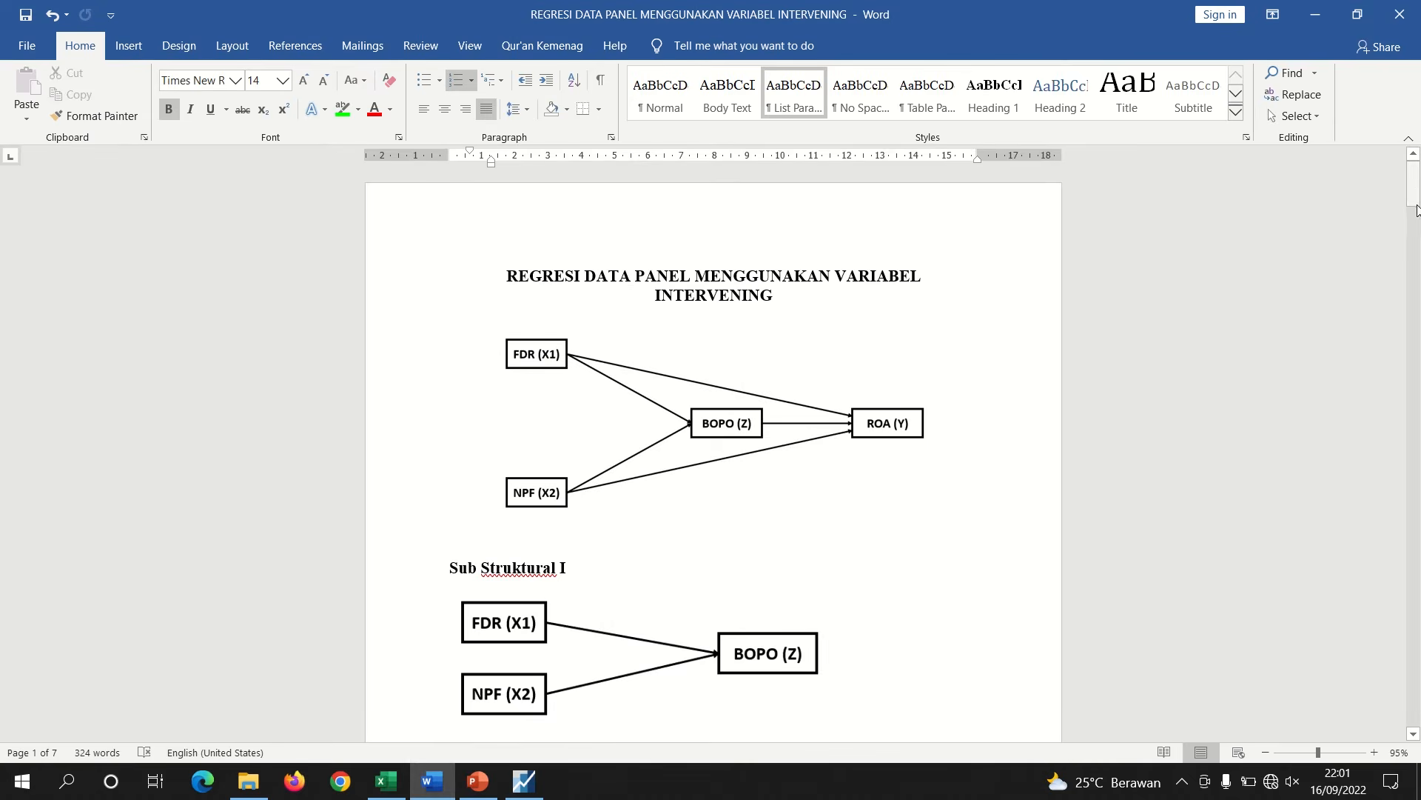
drag(1416, 195, 1416, 197)
click(617, 396)
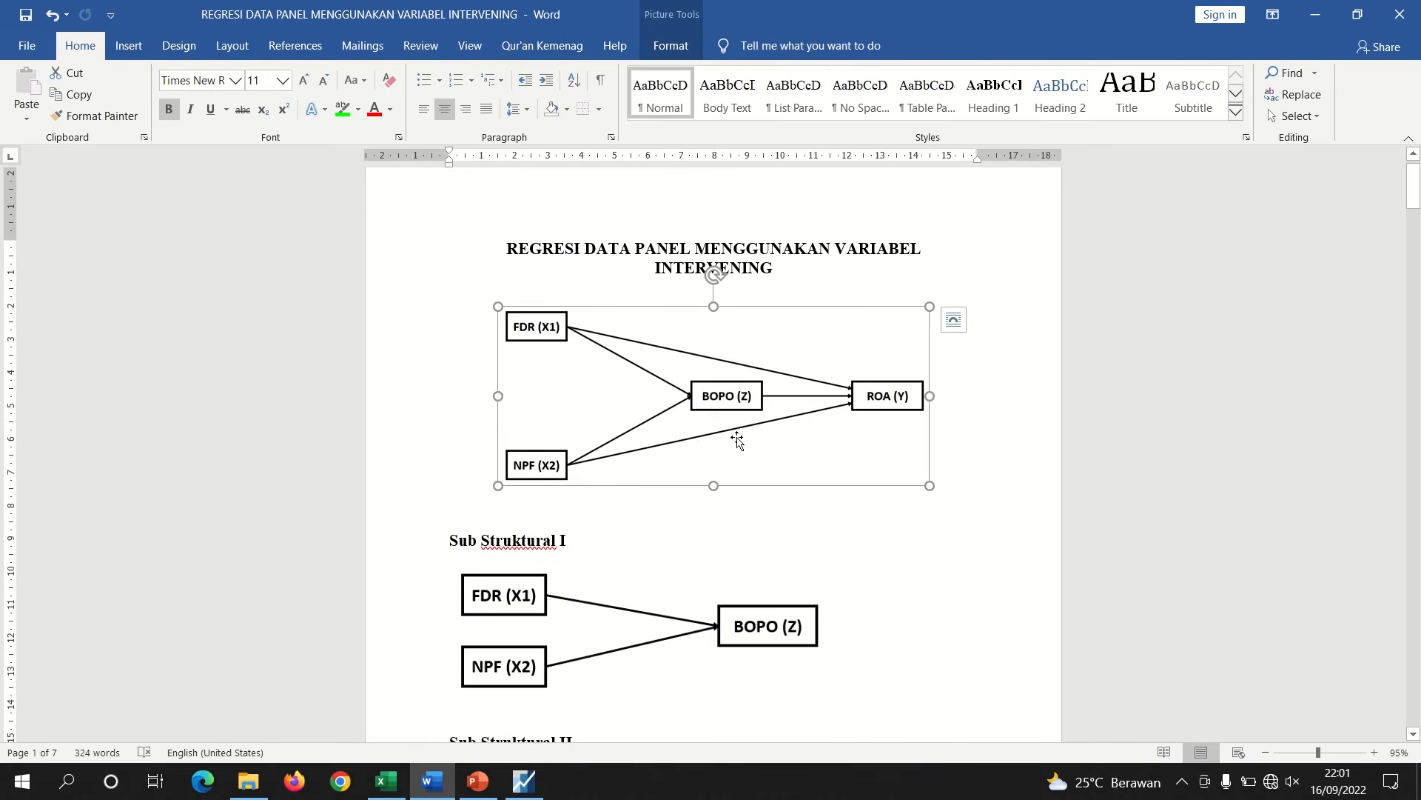
click(573, 540)
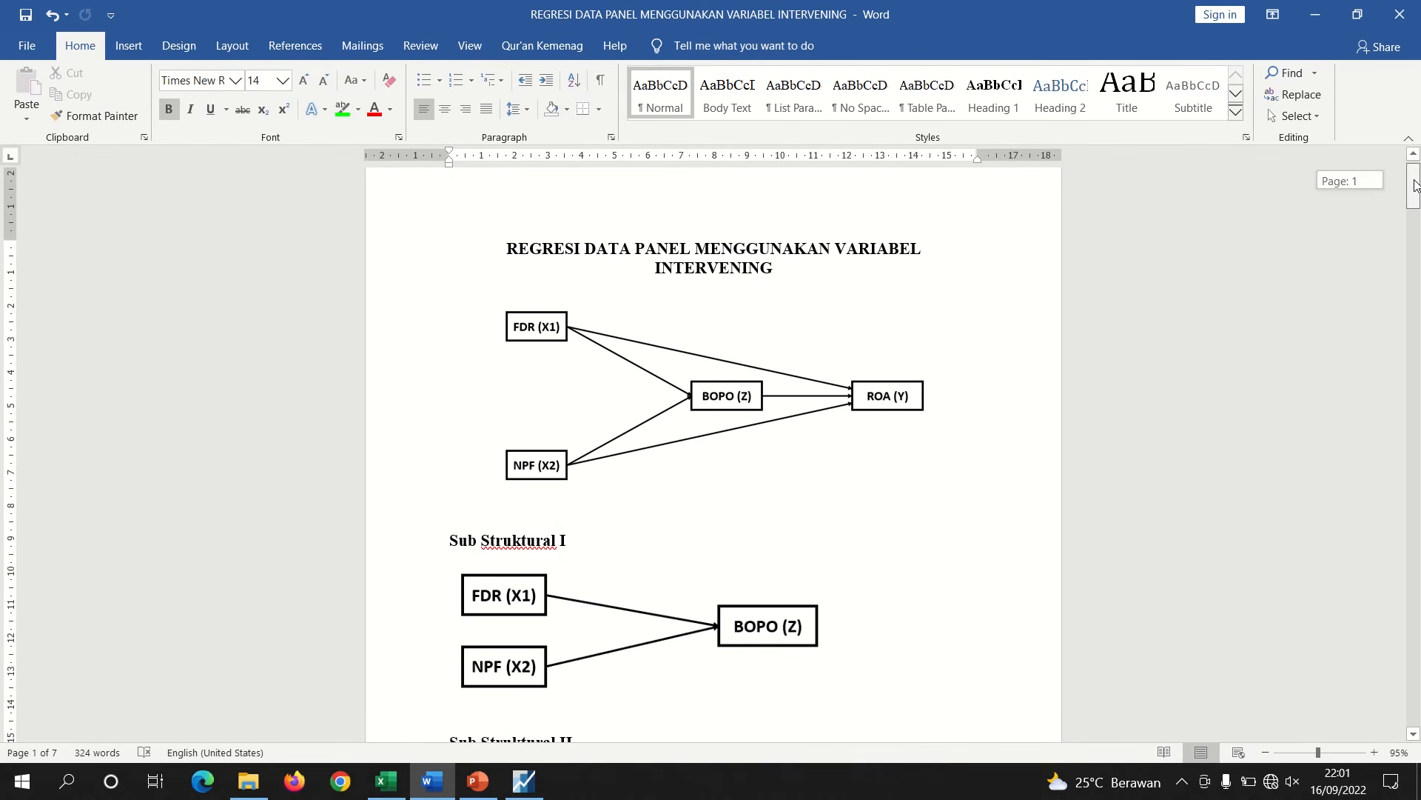
scroll(1414, 203, down, 5)
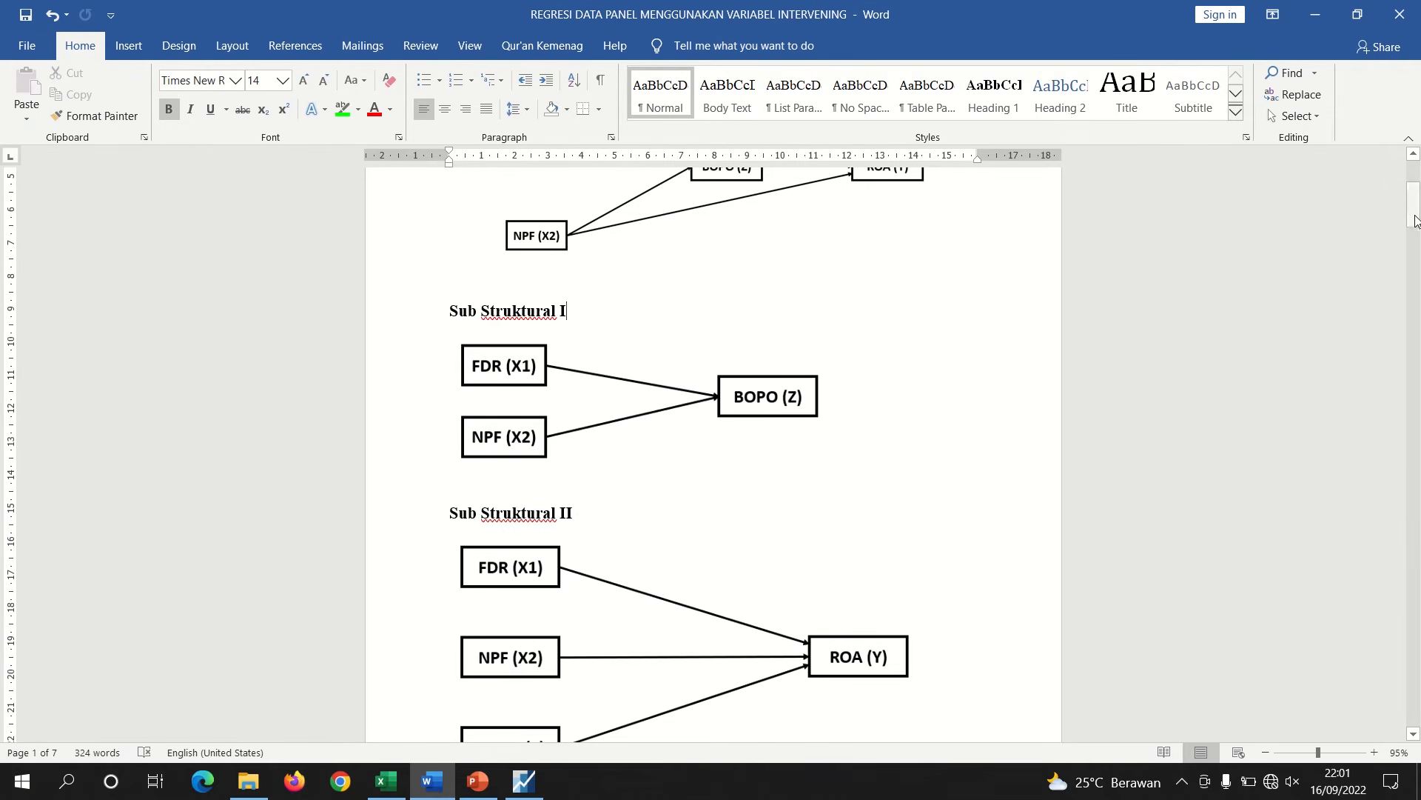
drag(1416, 200, 1415, 214)
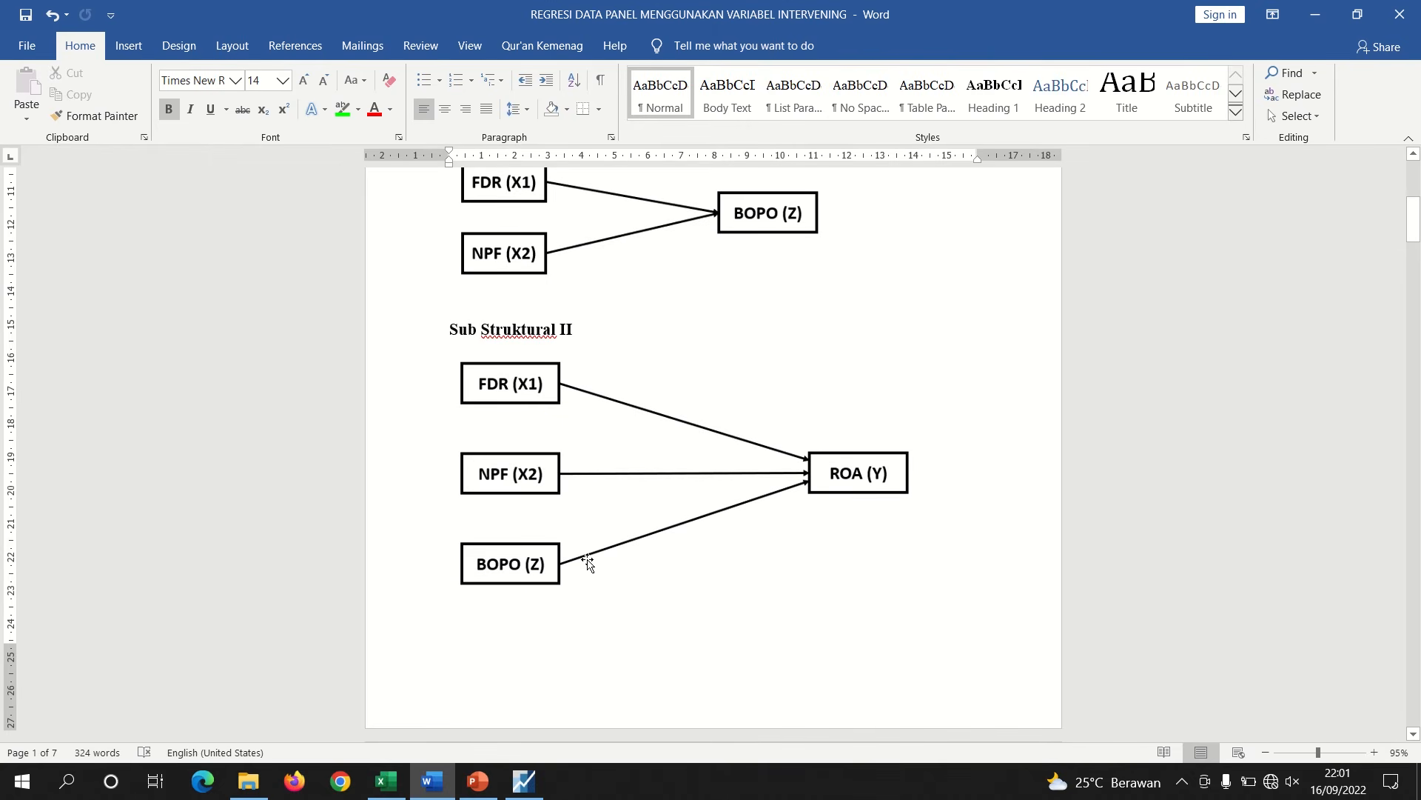
drag(1415, 247, 1377, 281)
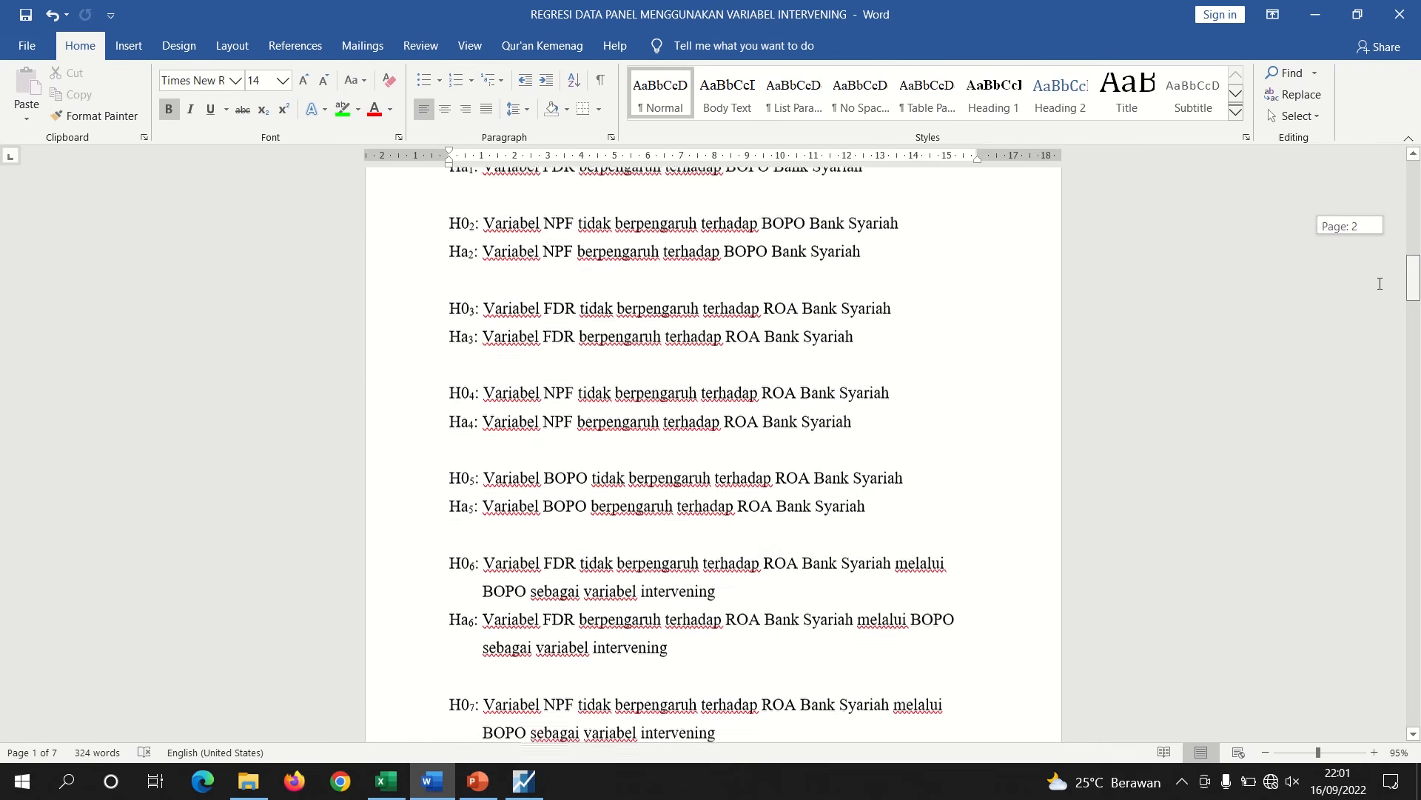
click(1310, 753)
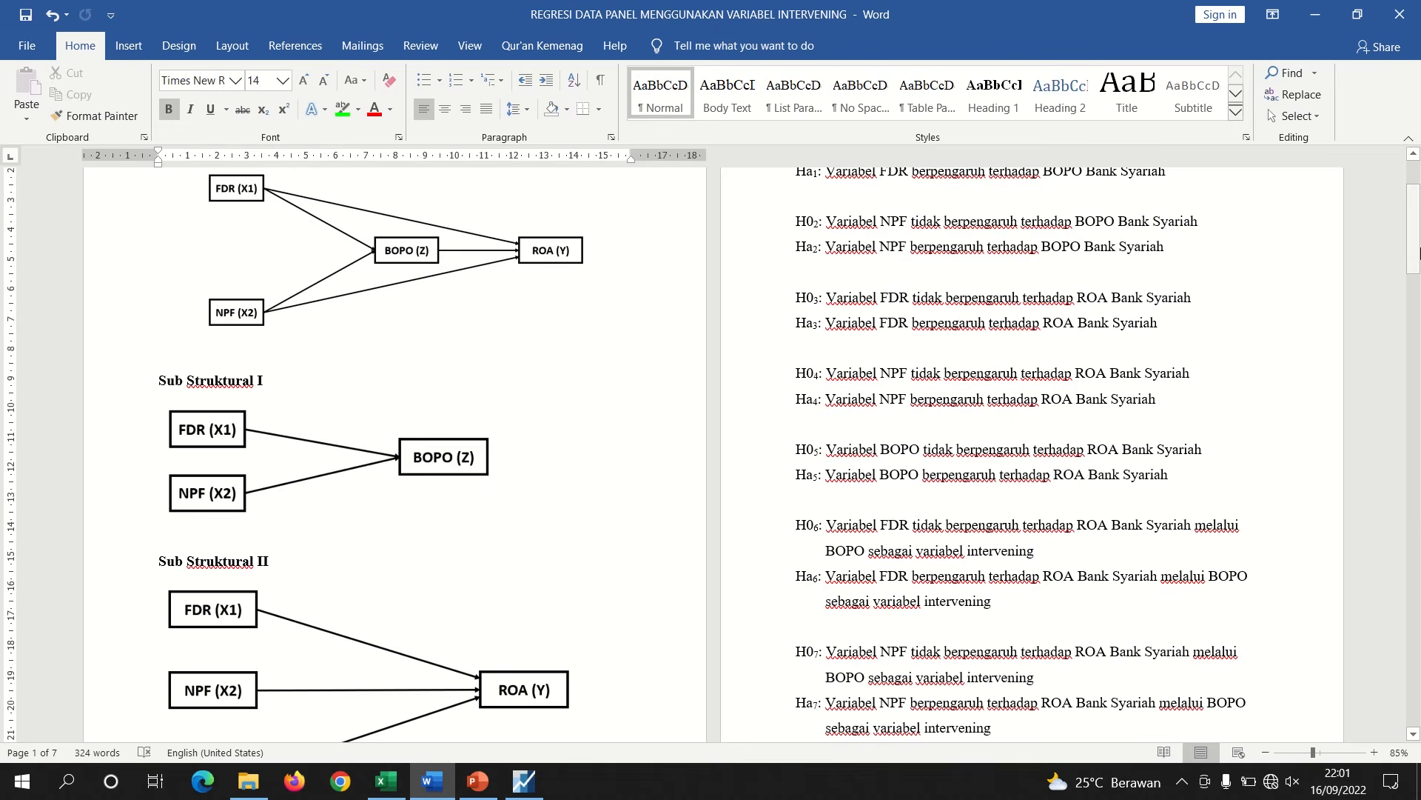
mouse_move(1414, 229)
mouse_down()
mouse_move(1405, 247)
mouse_move(1401, 233)
mouse_up()
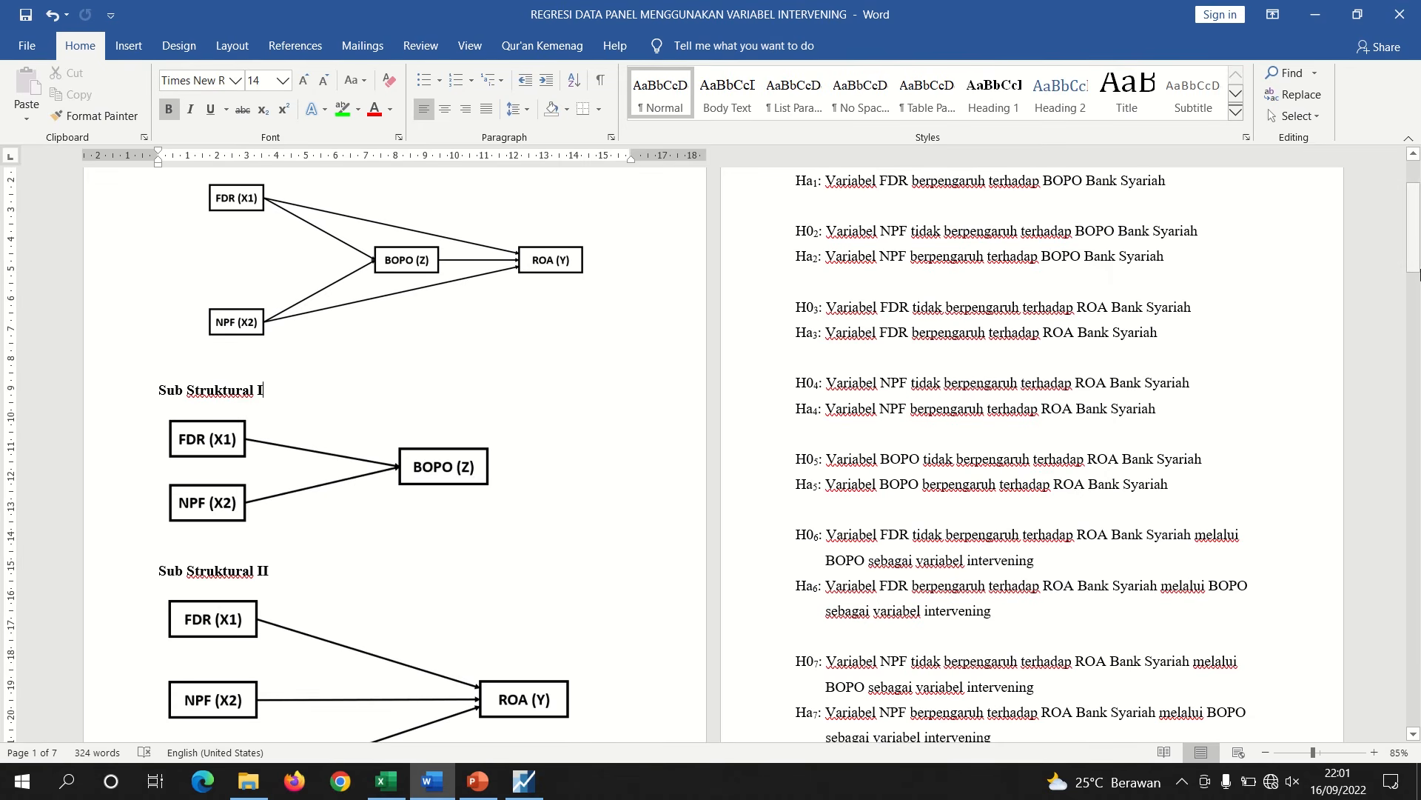
drag(1414, 244, 1414, 276)
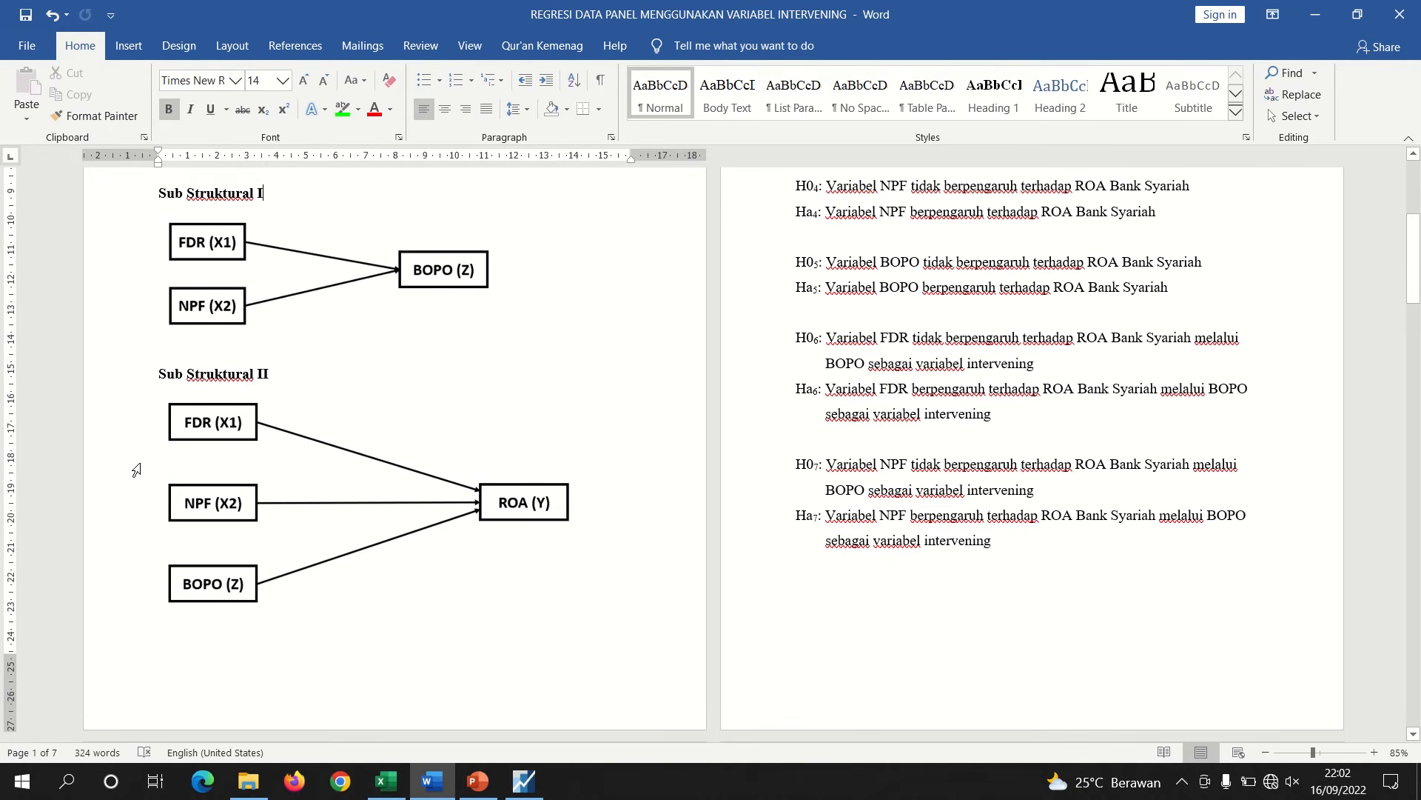
Reduce the font size of the whole hypothesis list to 12 pt
drag(997, 541, 834, 333)
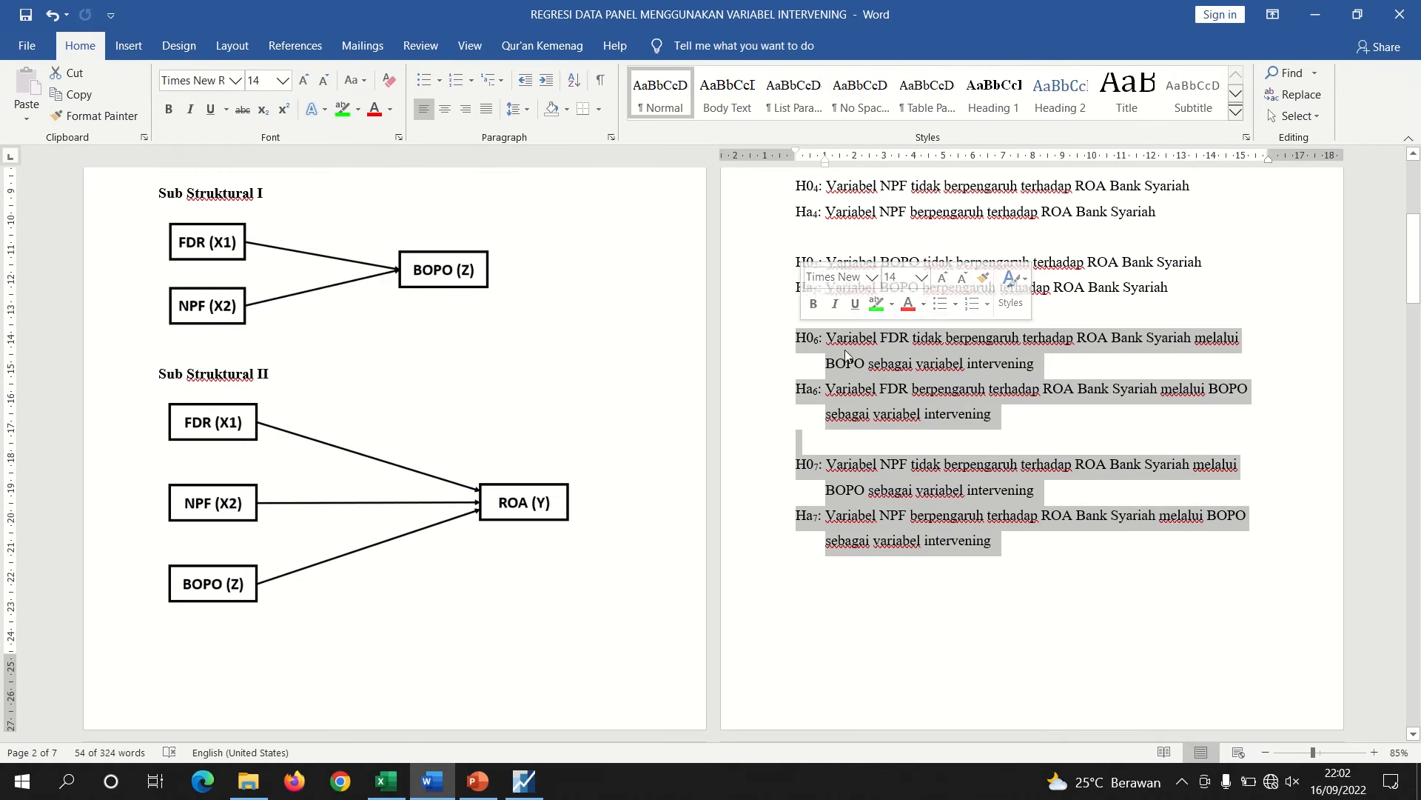
click(1321, 419)
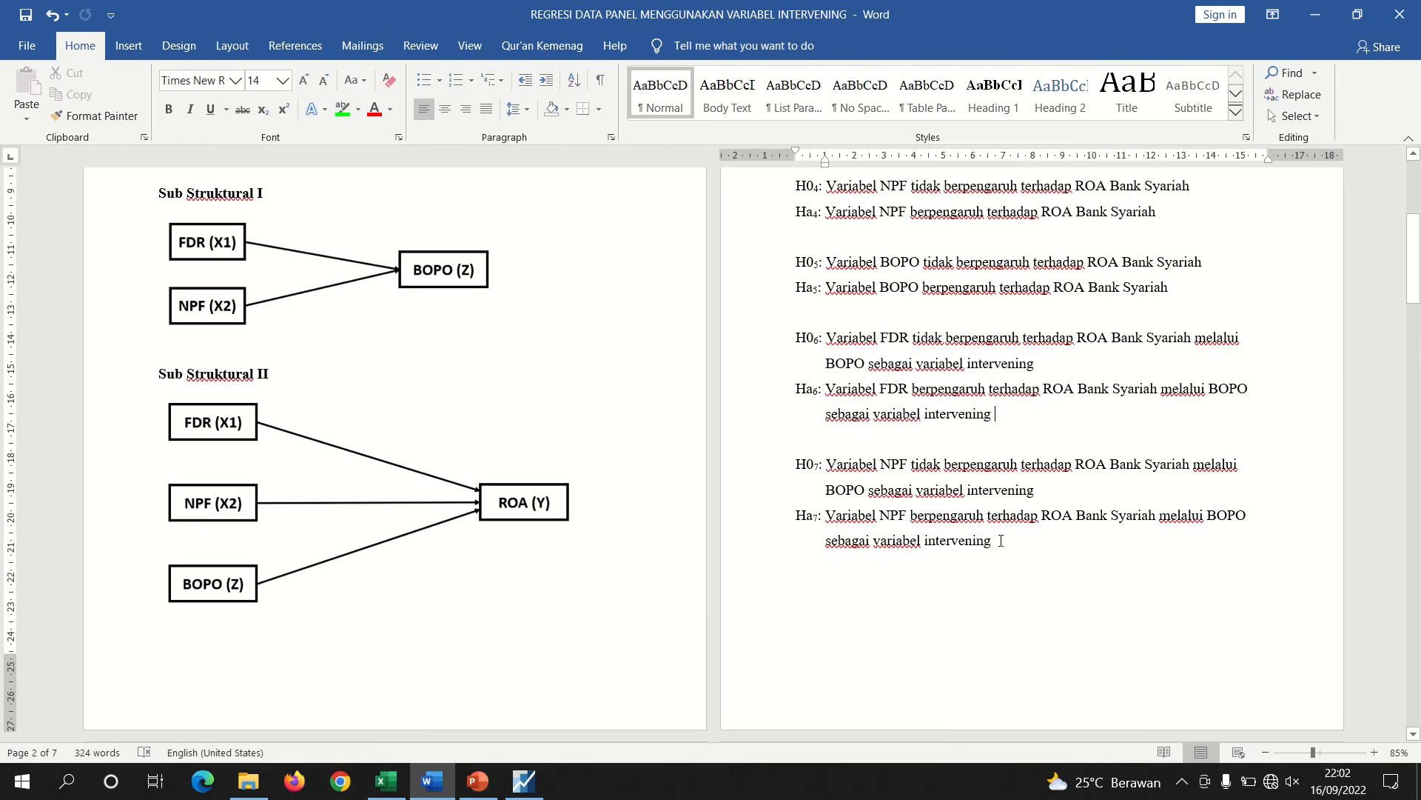
drag(940, 313, 746, 287)
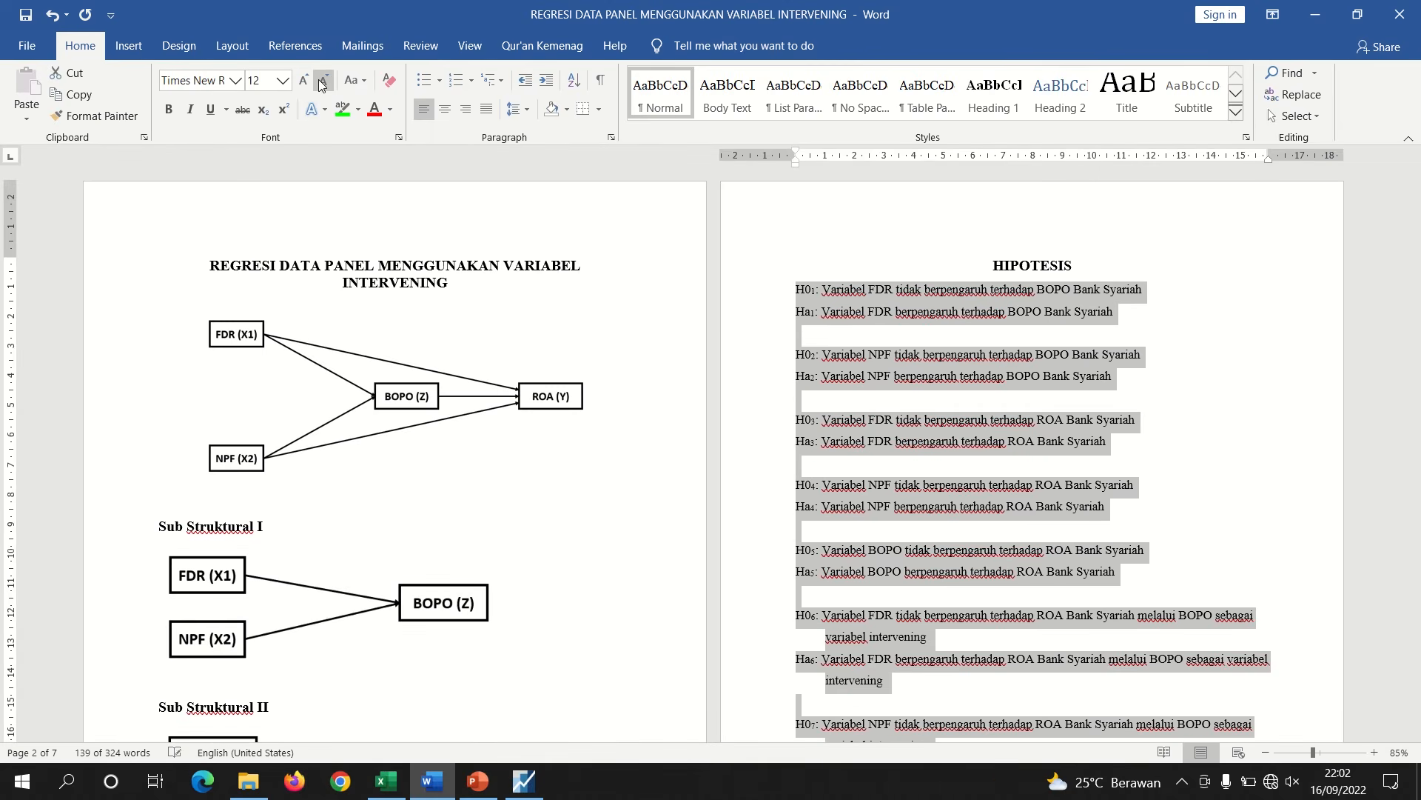
key(ctrl+shift+comma)
click(781, 319)
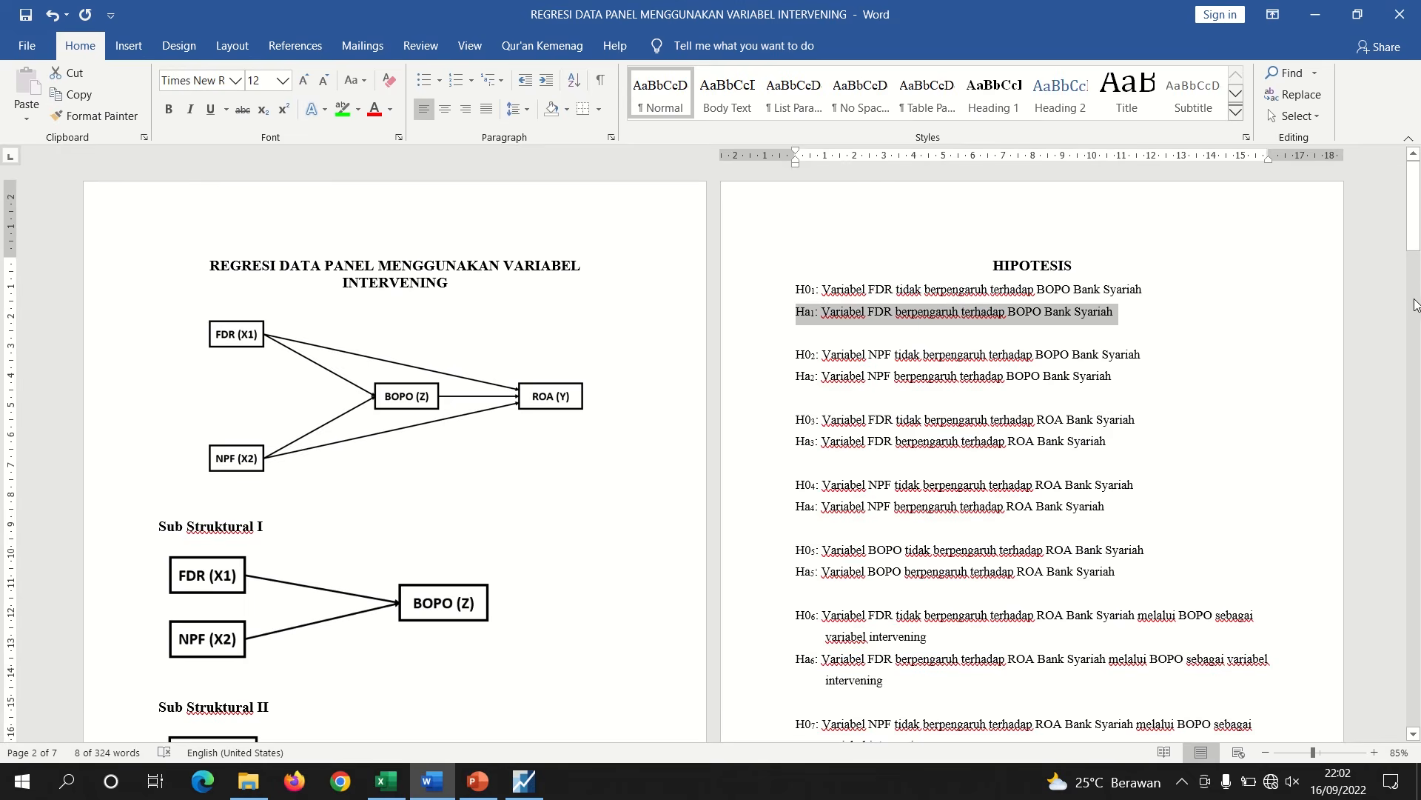
Review the reformatted hypothesis list on the page
mouse_move(1410, 231)
mouse_down()
mouse_move(1411, 266)
mouse_move(1410, 243)
mouse_up()
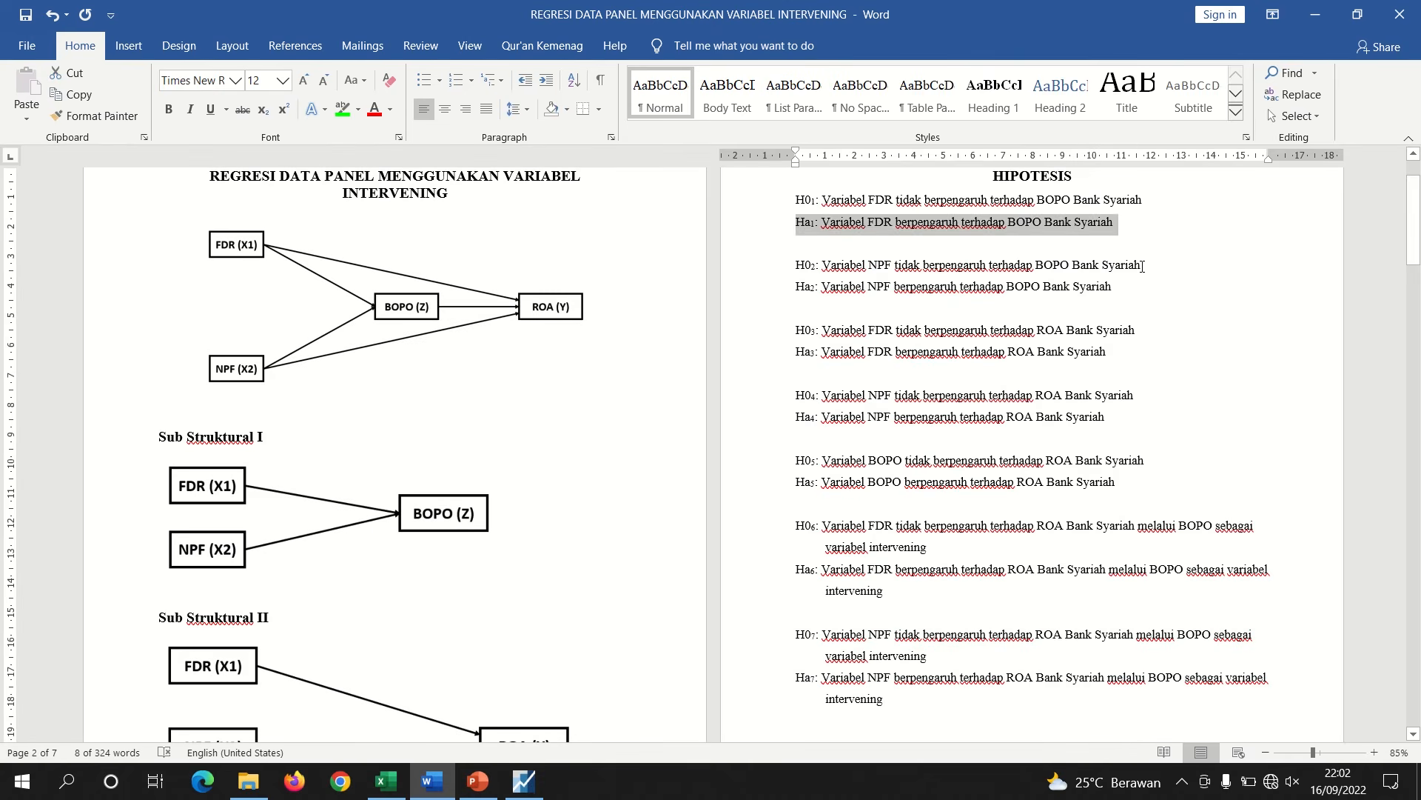
click(1142, 267)
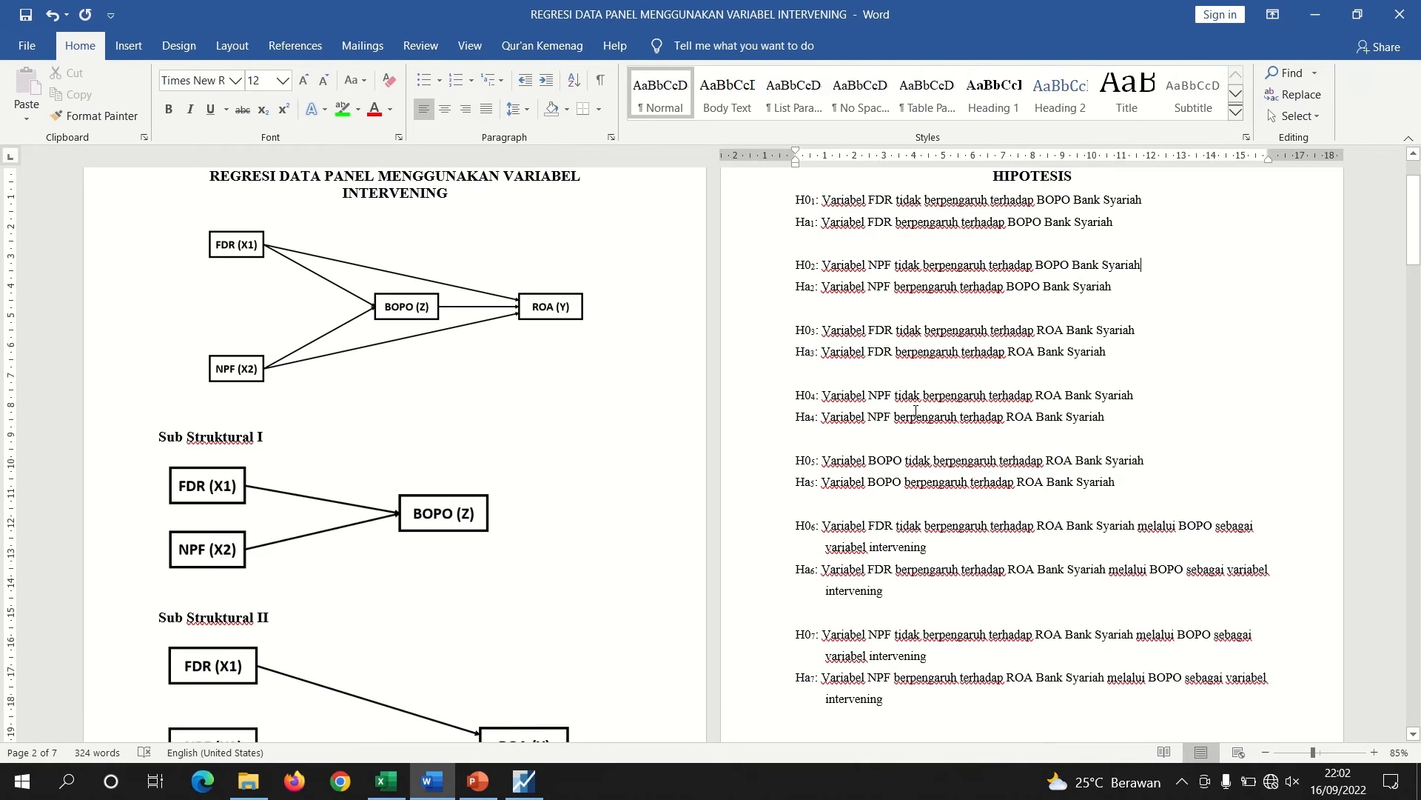
drag(1415, 226, 1415, 225)
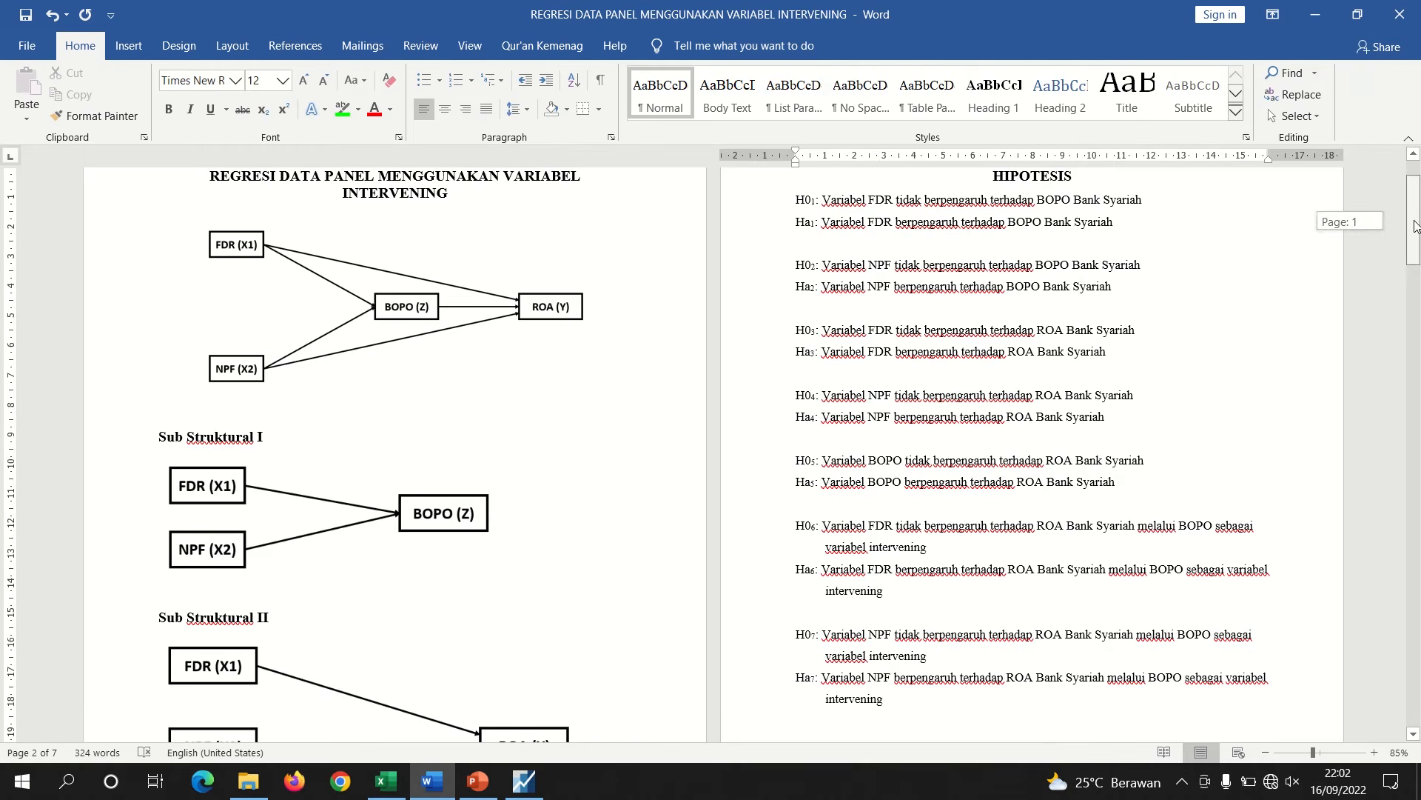
Open EViews and set up a new Balanced Panel workfile, annual, 2012 to 2021, with 4 cross sections
click(532, 793)
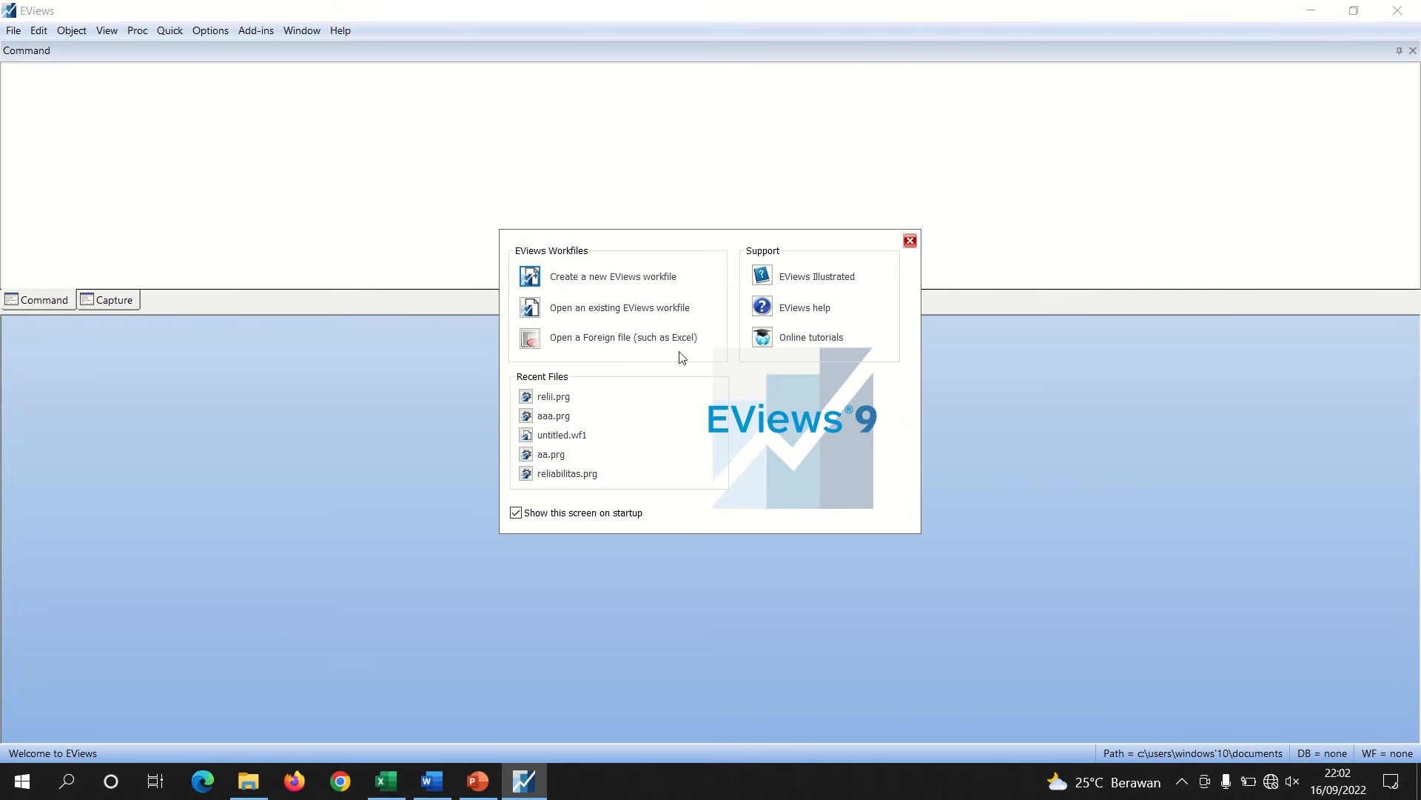
click(910, 241)
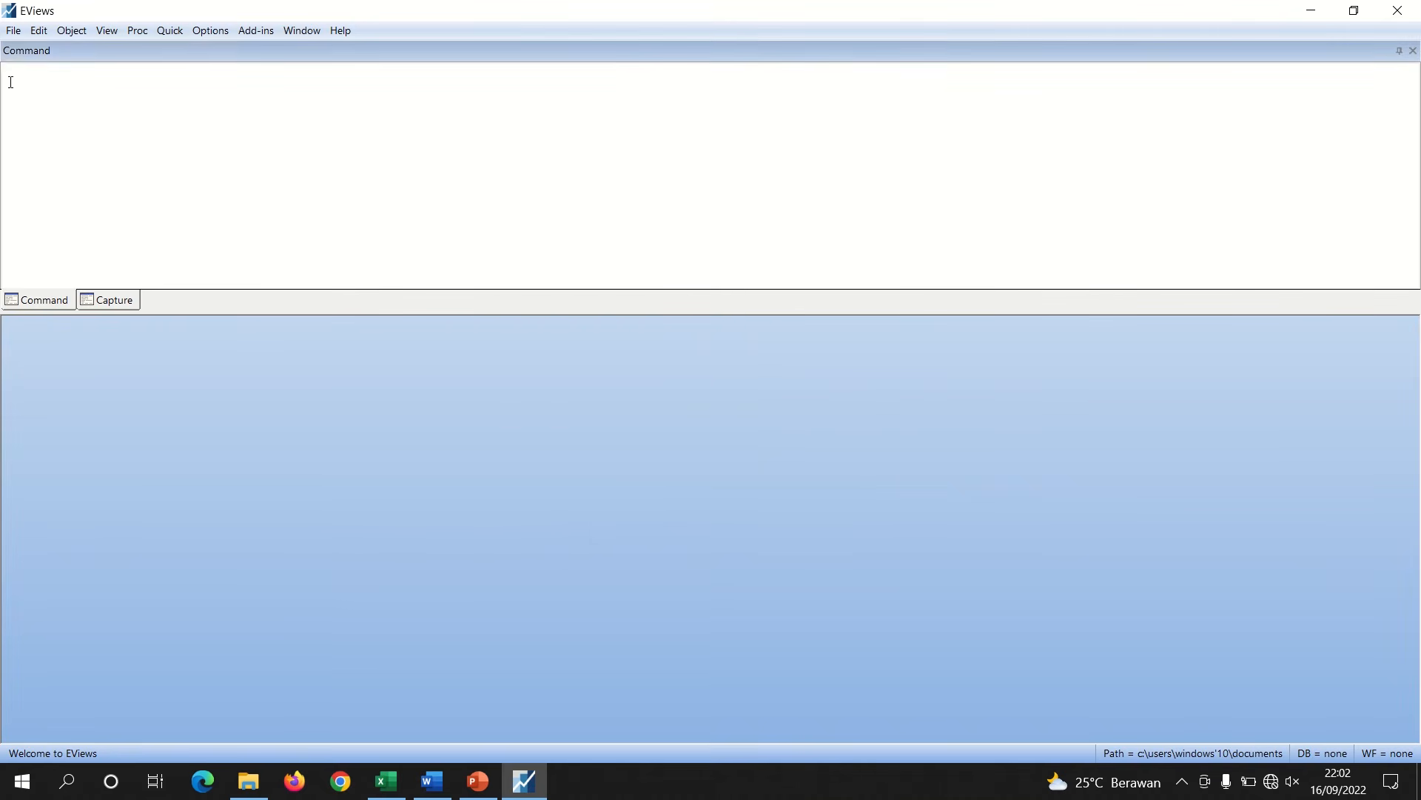
click(12, 30)
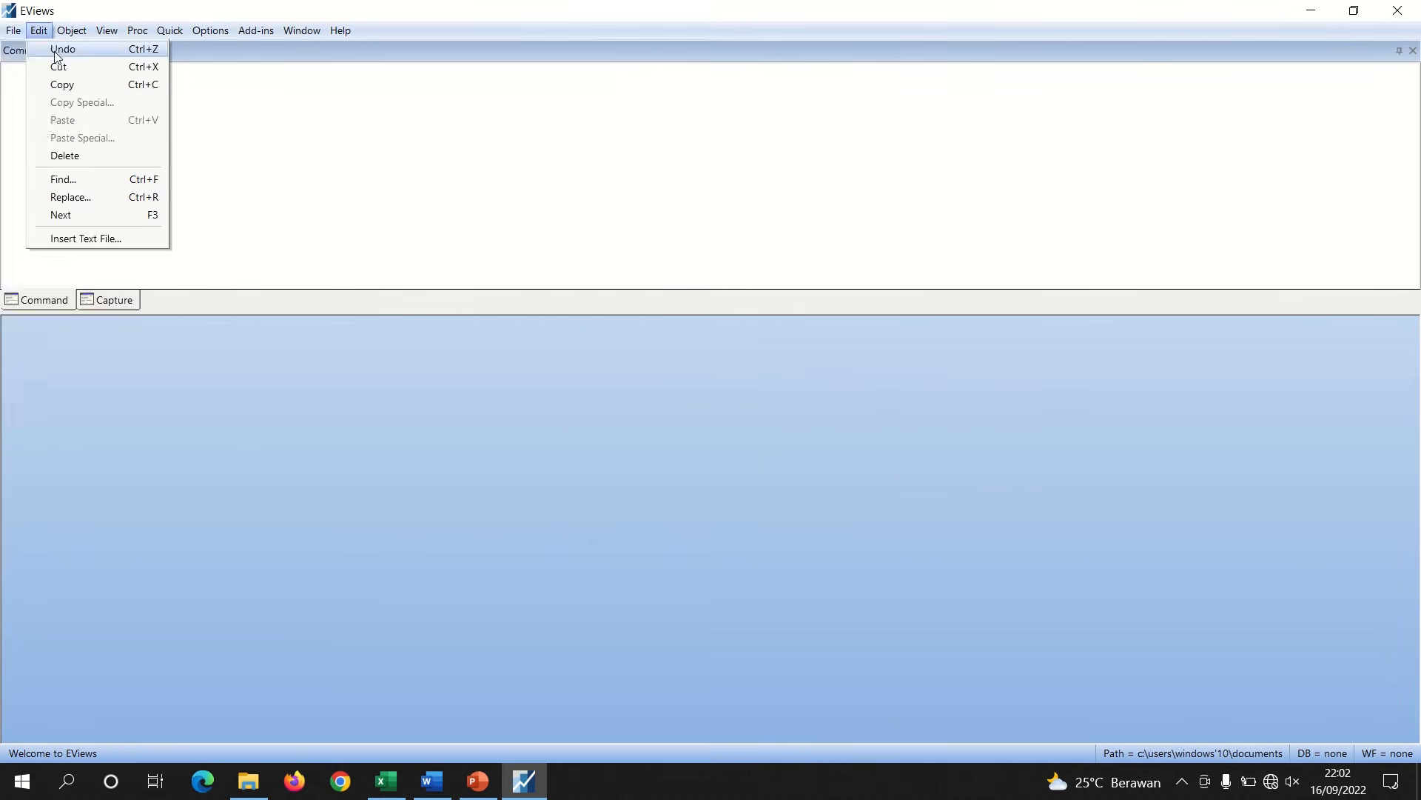
mouse_move(194, 52)
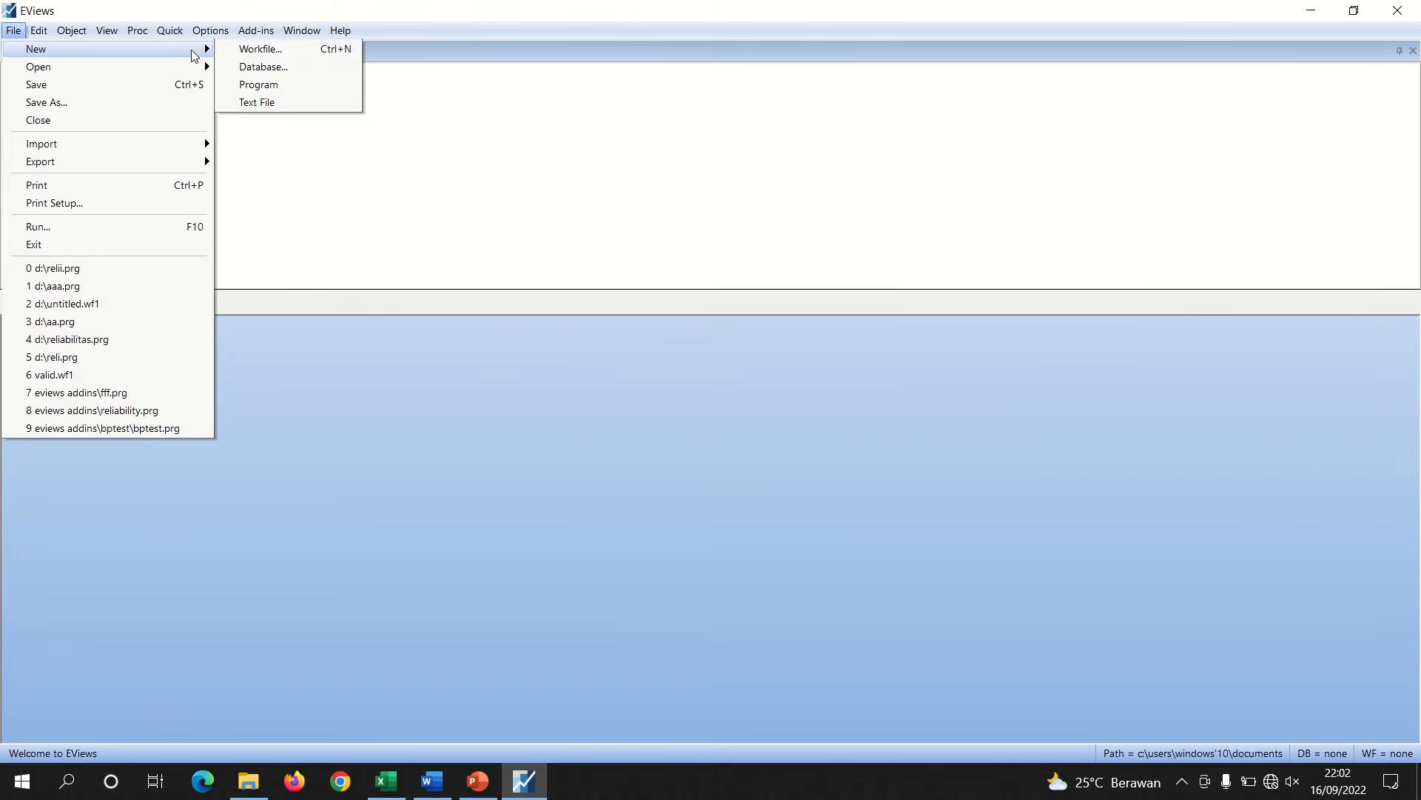
click(256, 49)
click(557, 289)
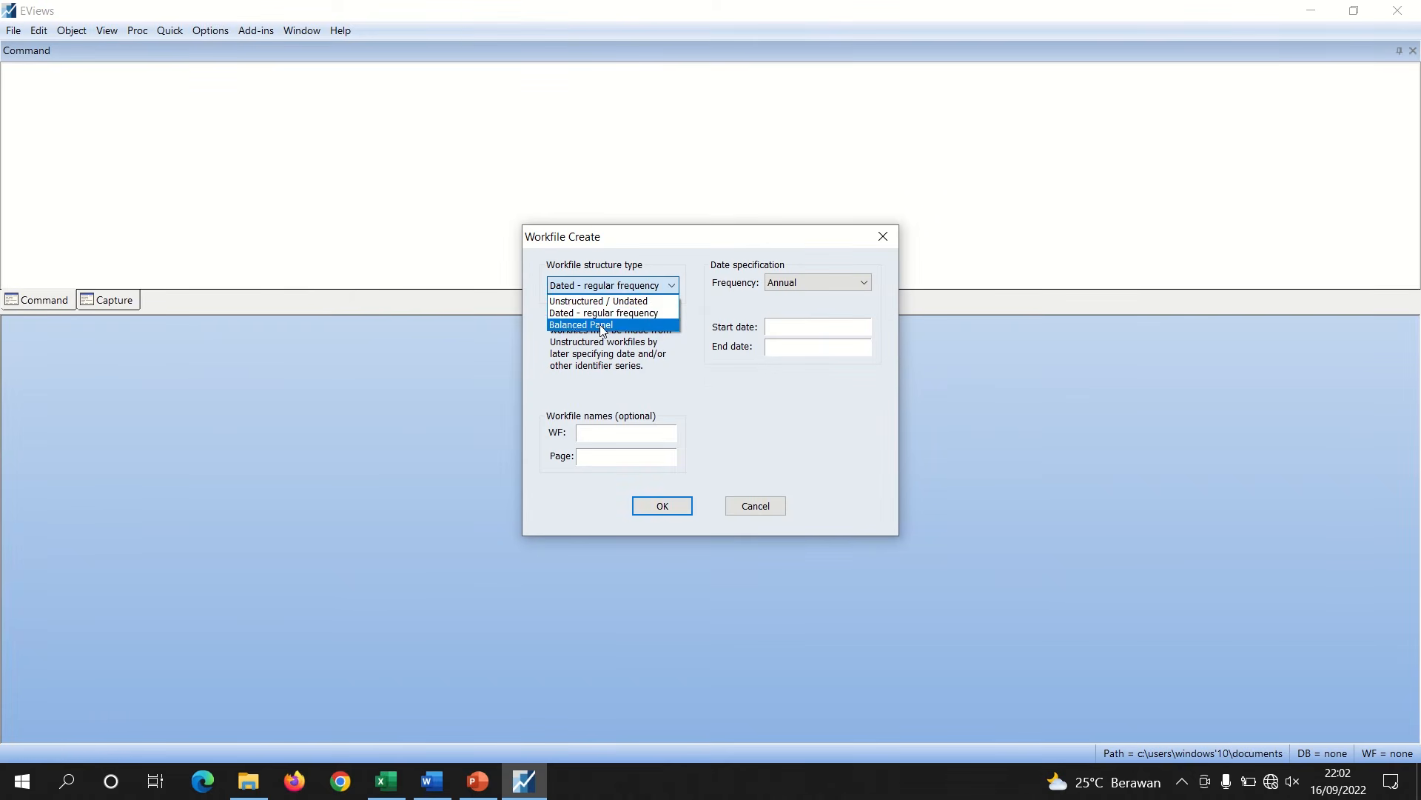
click(601, 326)
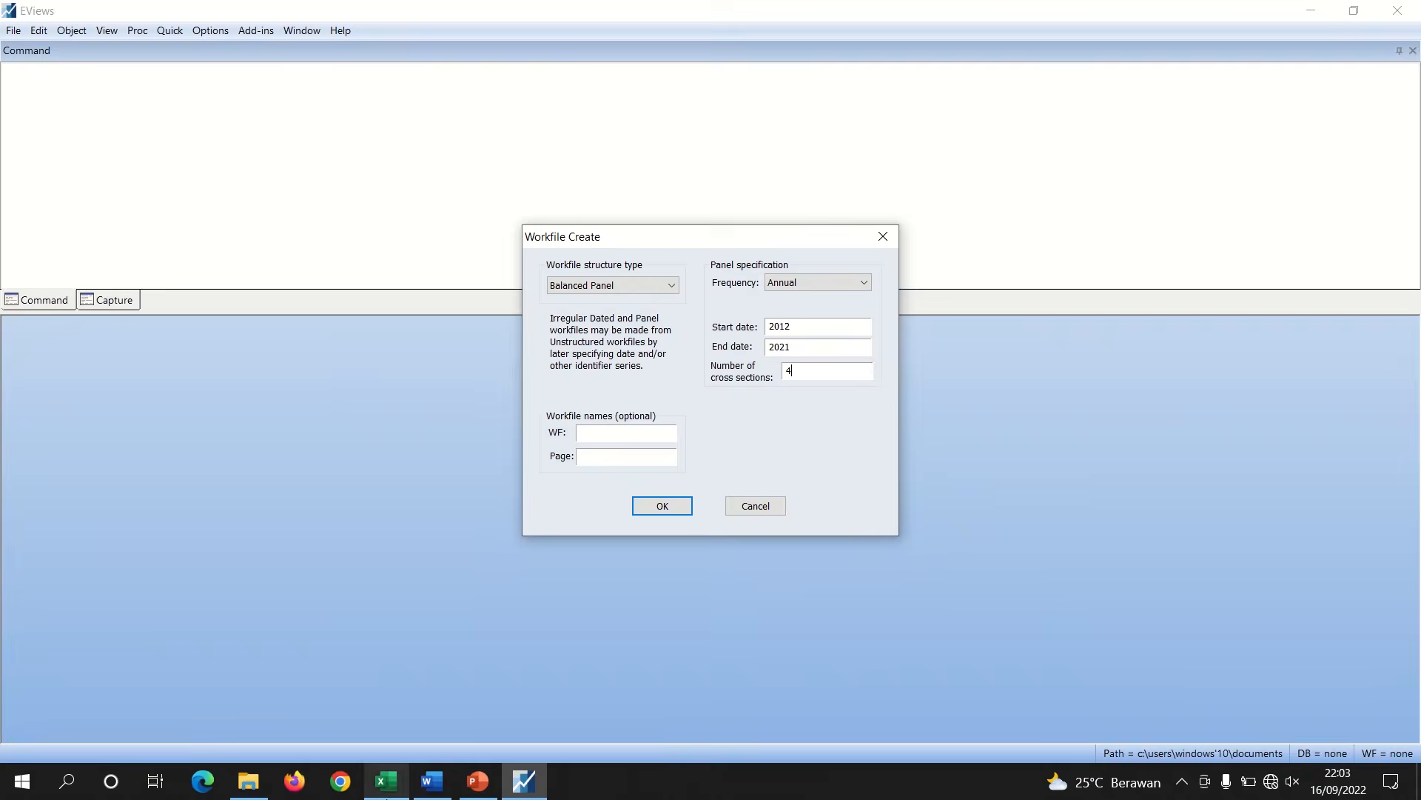
Switch to the spreadsheet to check the period range and the bank cross sections
click(385, 781)
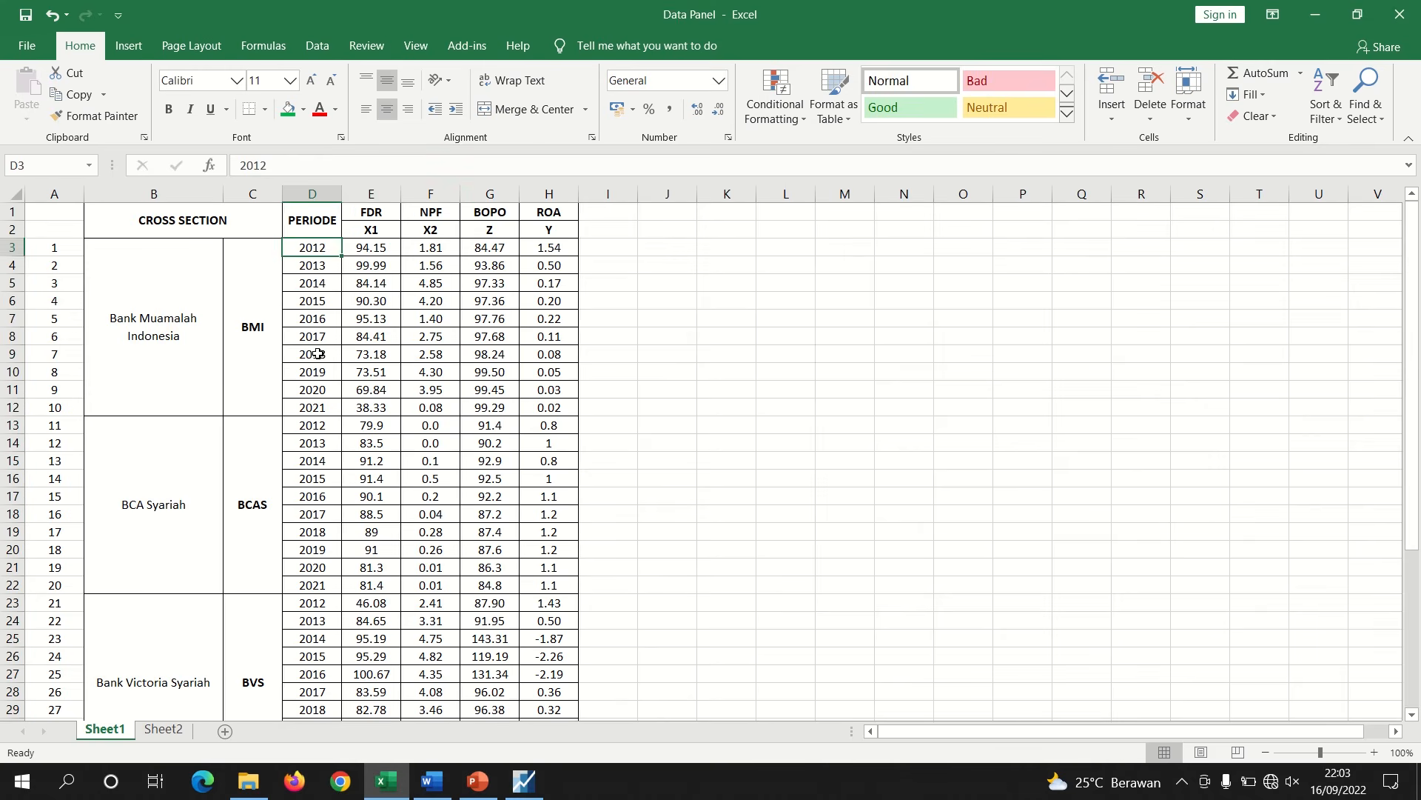
click(306, 405)
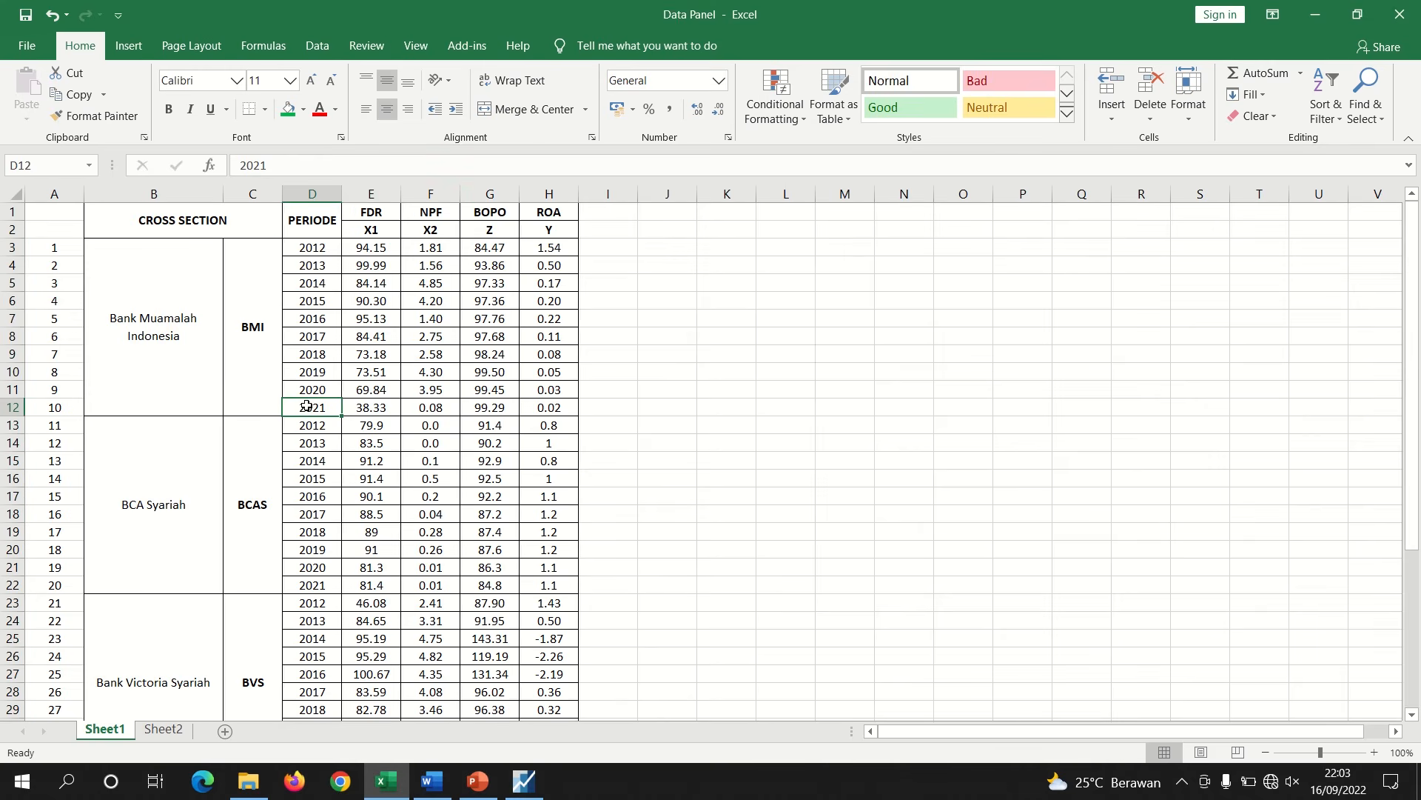
click(264, 339)
click(248, 478)
key(Down)
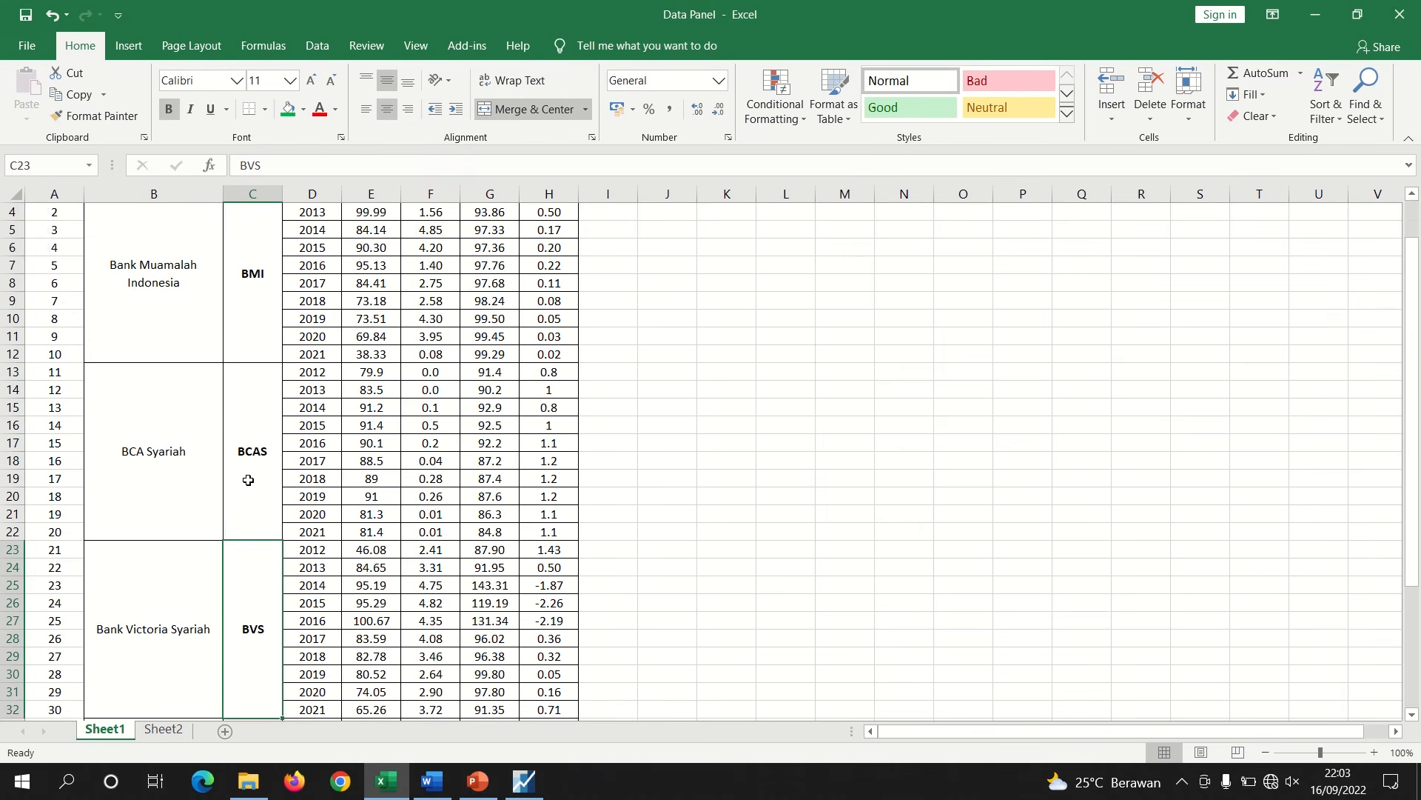
key(Down)
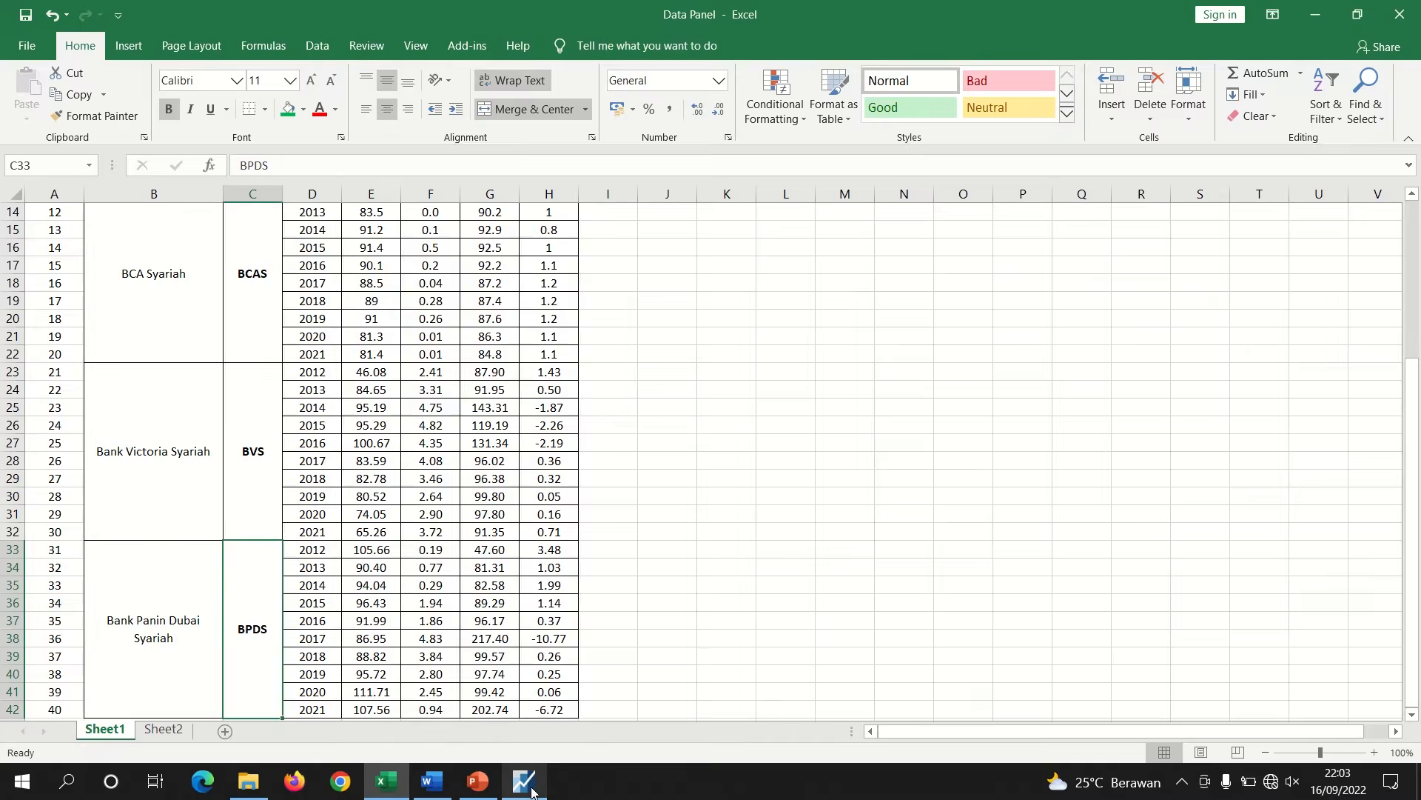
Open an empty group in EViews for entering series data
click(532, 786)
click(660, 505)
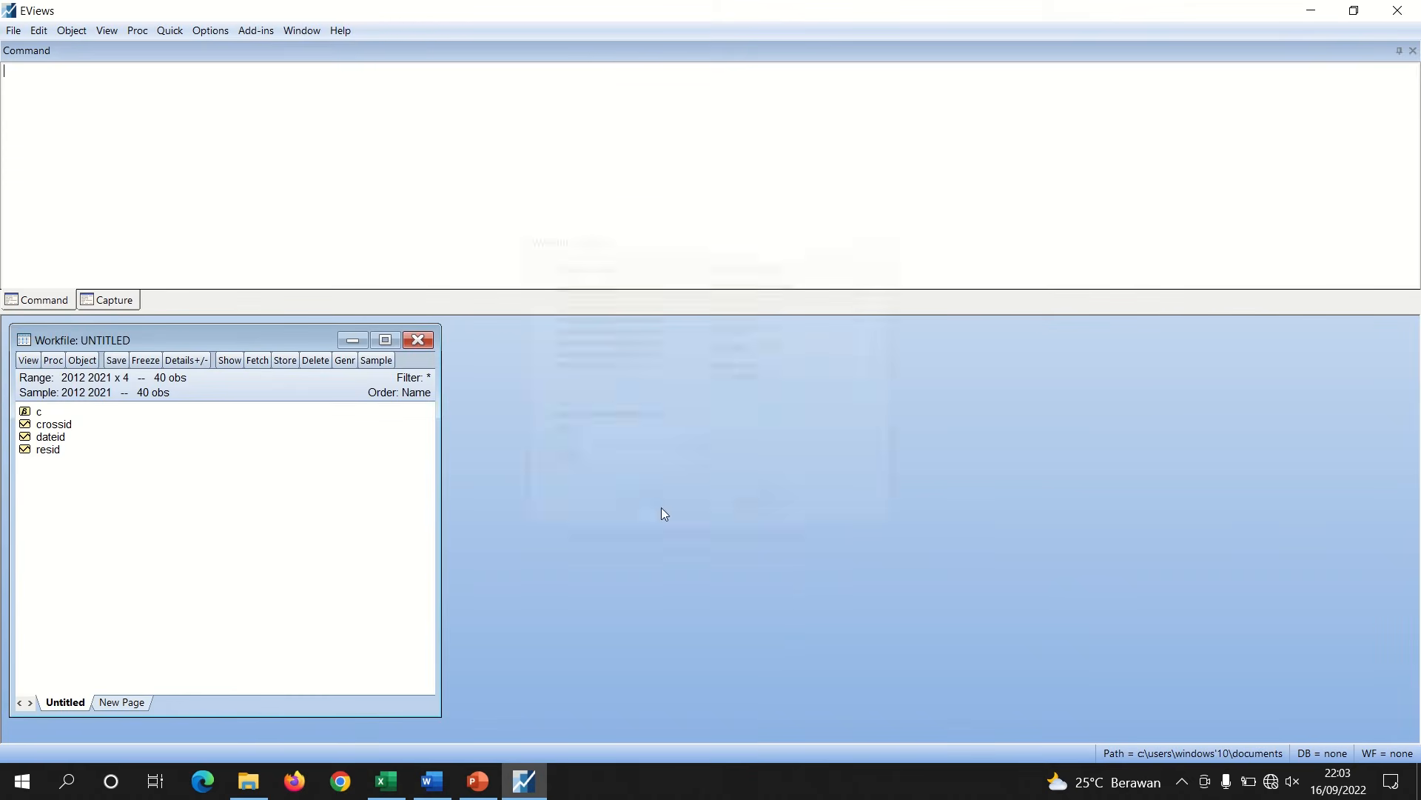
click(169, 30)
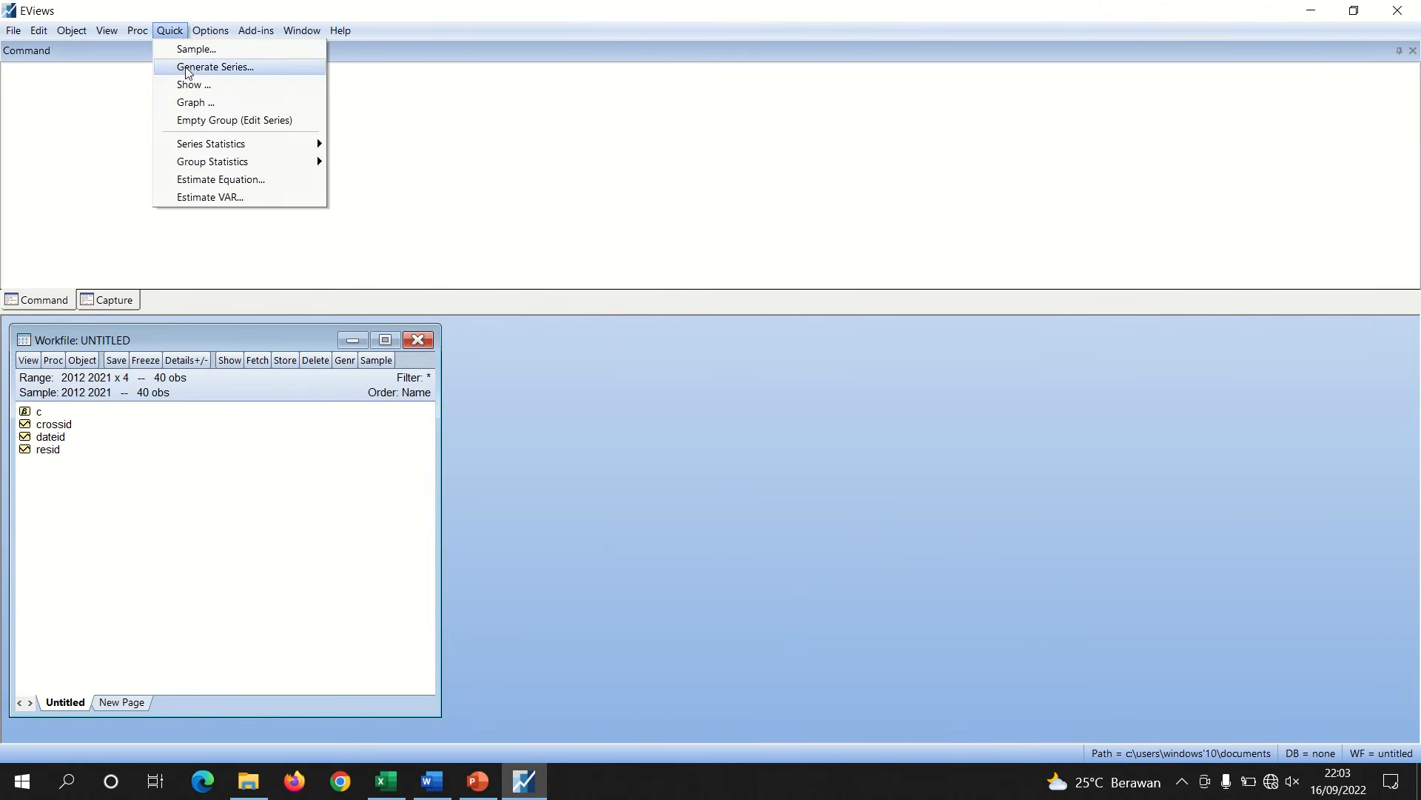
click(186, 119)
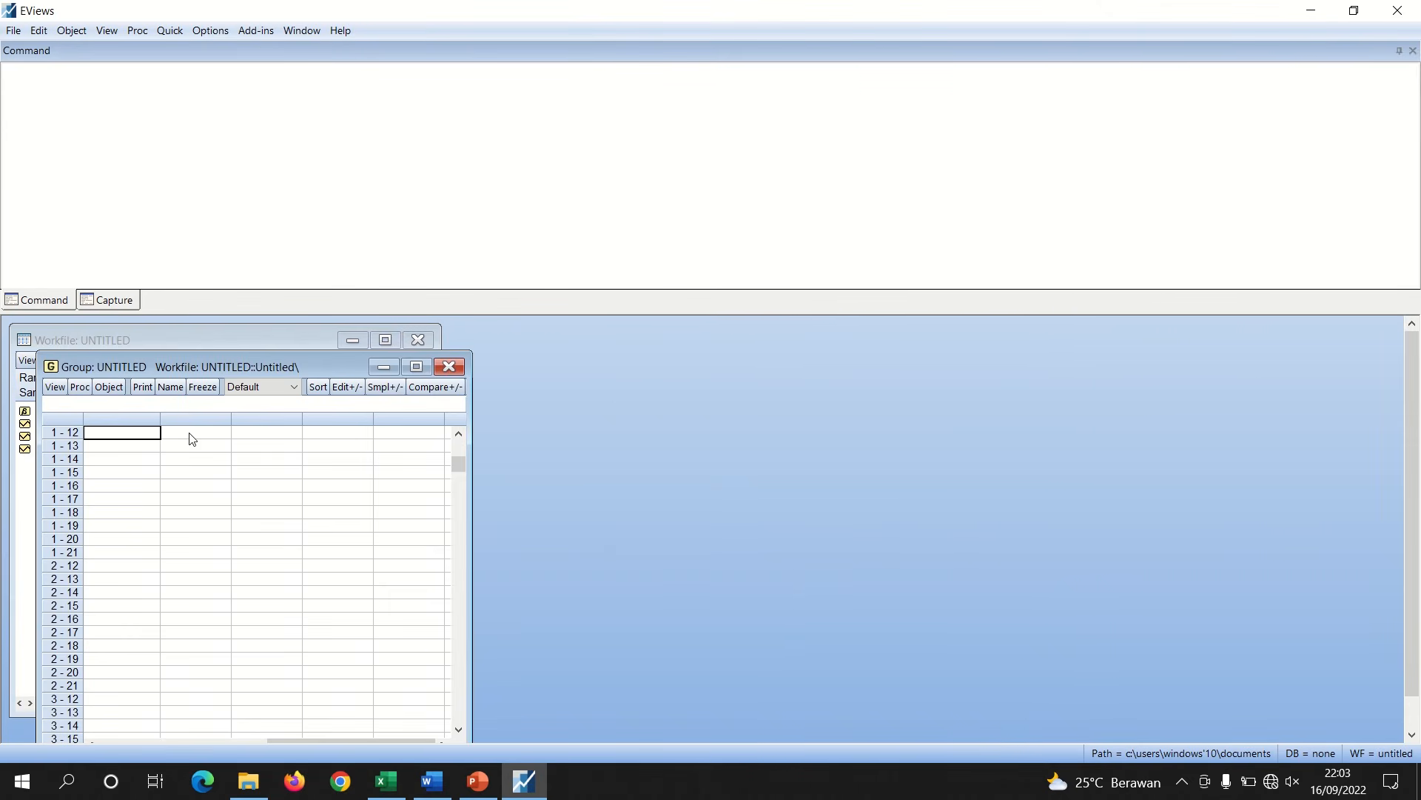
Copy the FDR, NPF, BOPO and ROA values for all 40 observations from the spreadsheet and paste them into the empty group
click(385, 781)
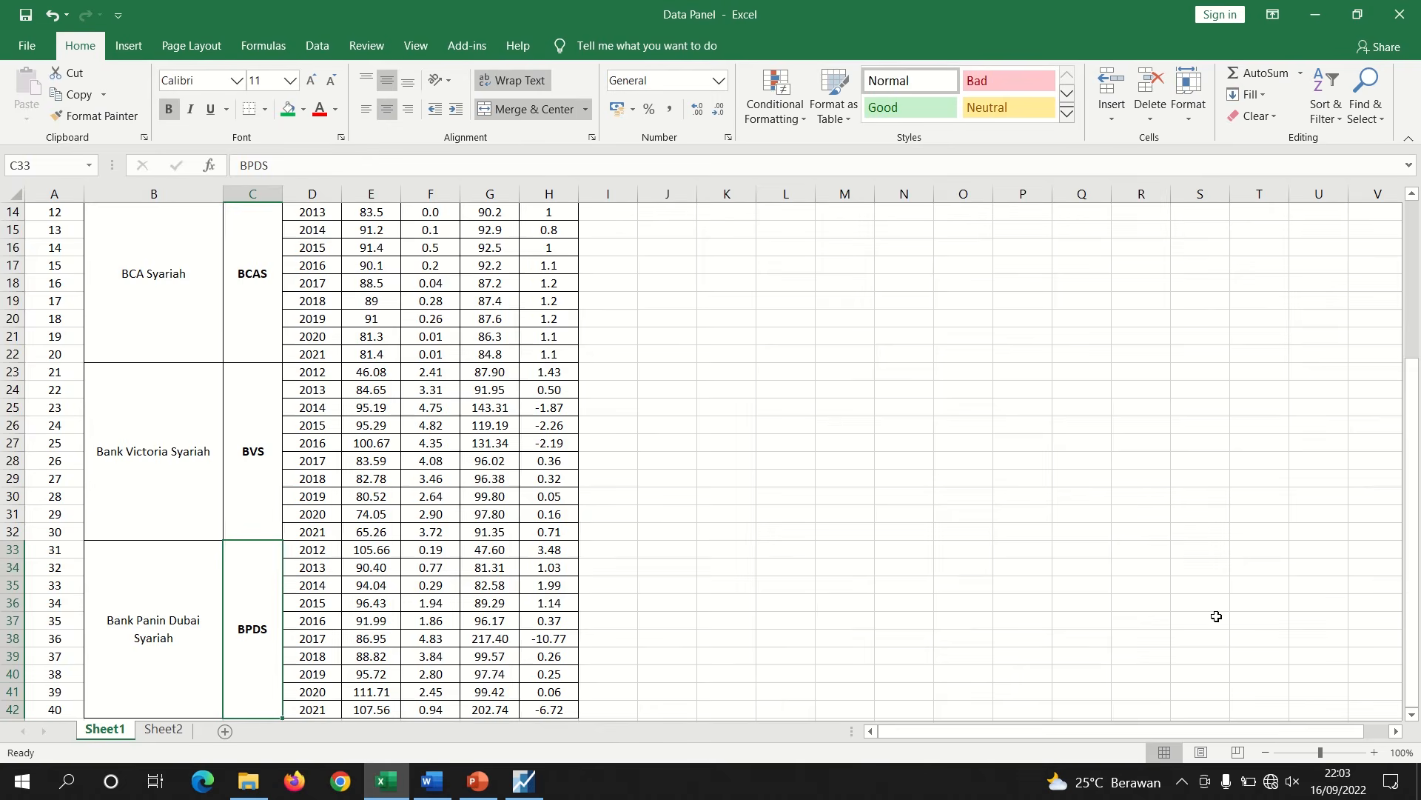
drag(1320, 752, 1305, 753)
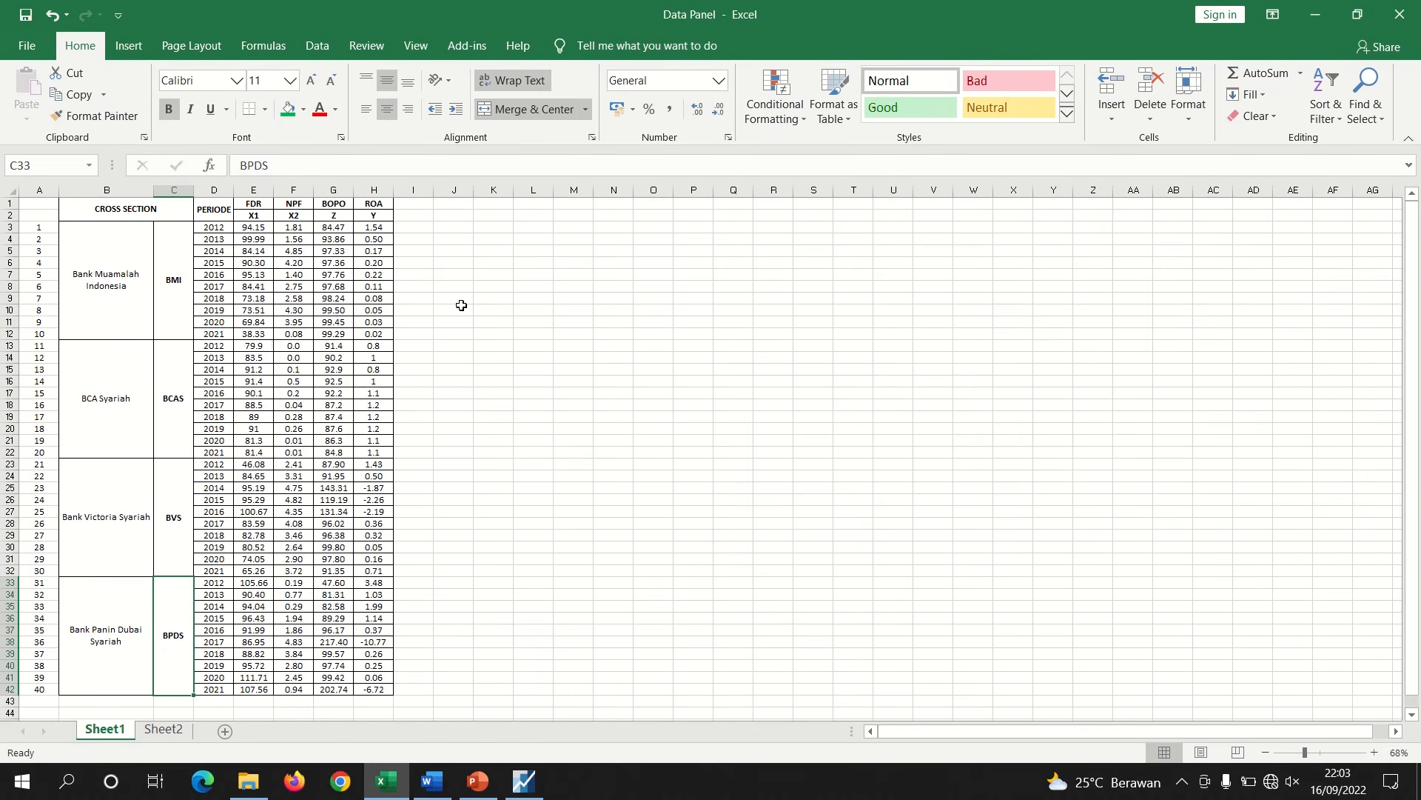
drag(253, 226, 365, 688)
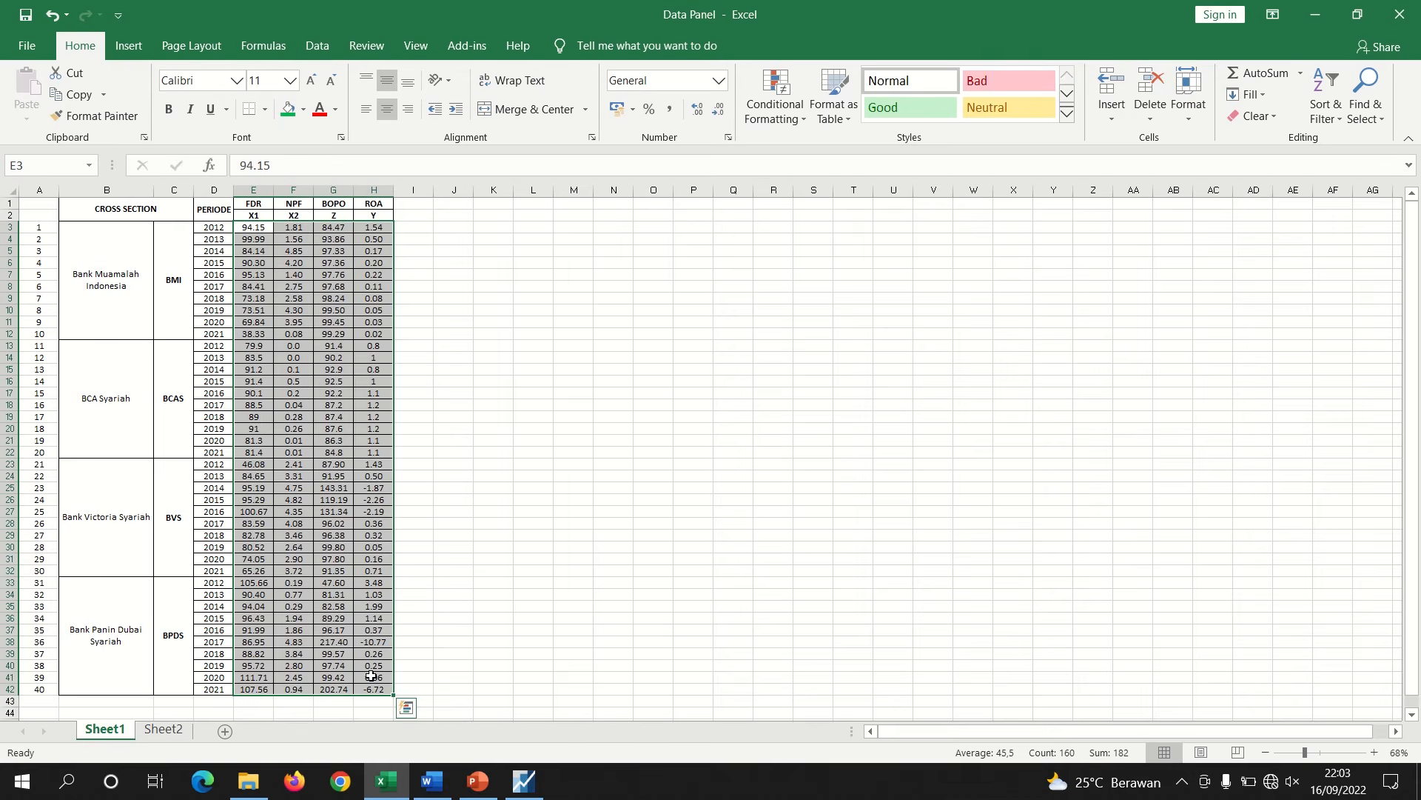
right_click(370, 677)
click(418, 291)
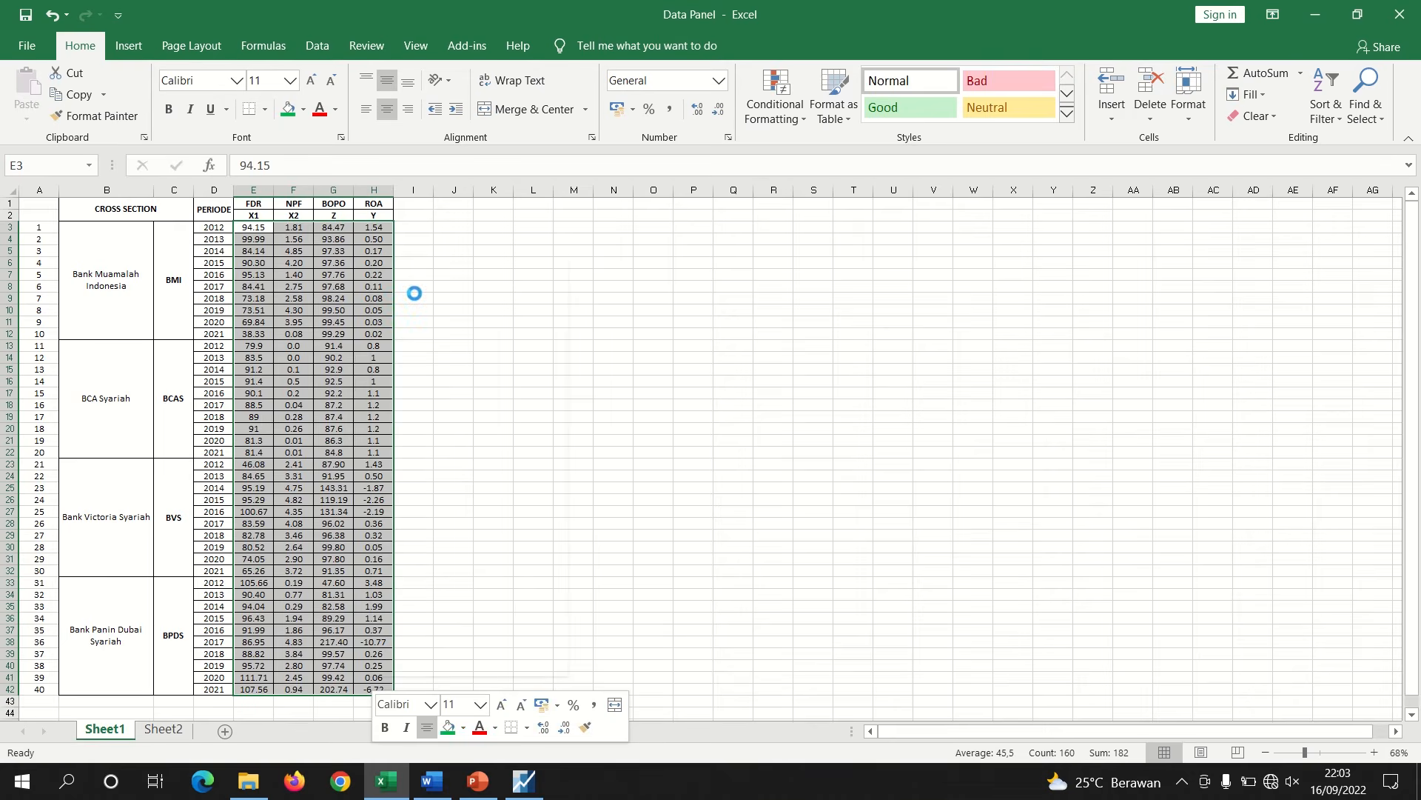
click(525, 781)
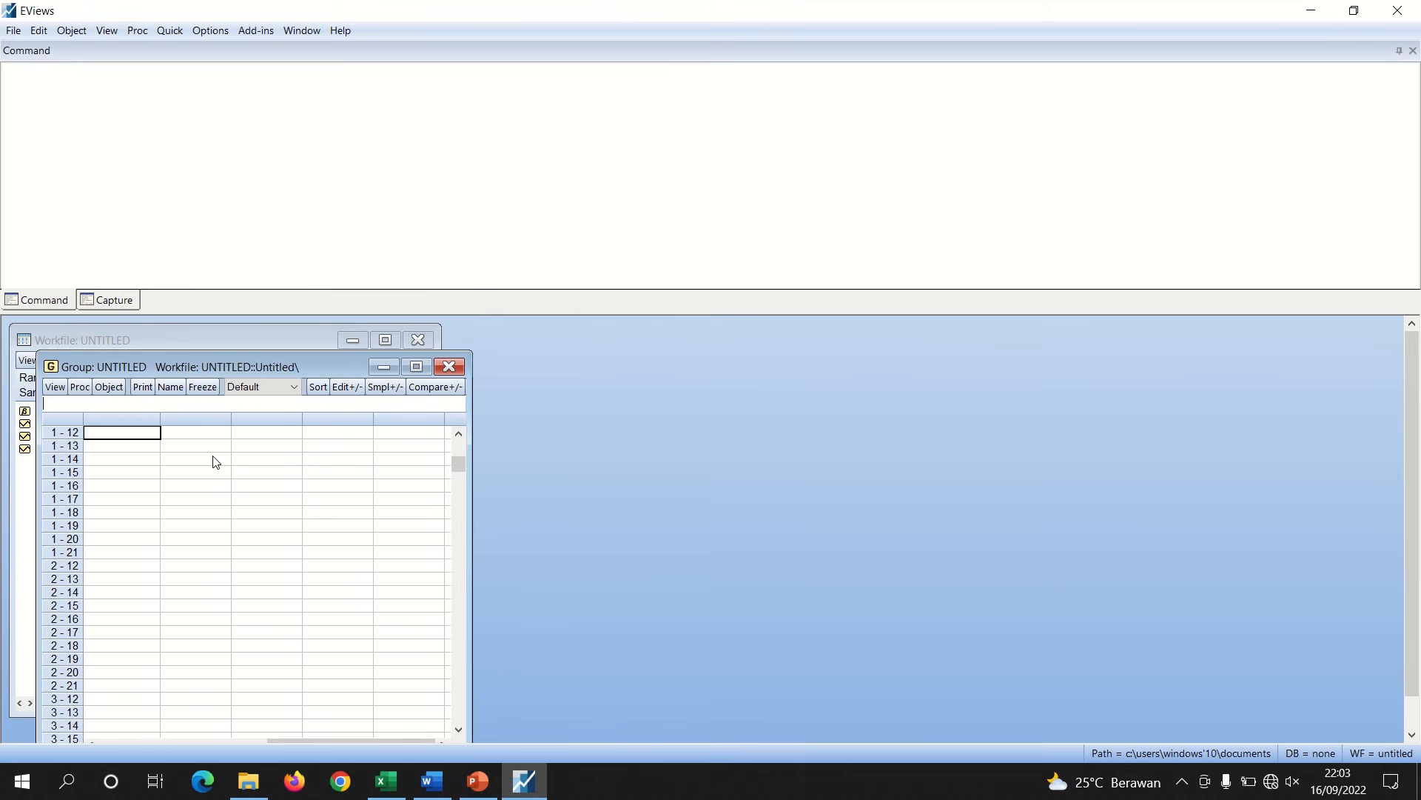
right_click(123, 436)
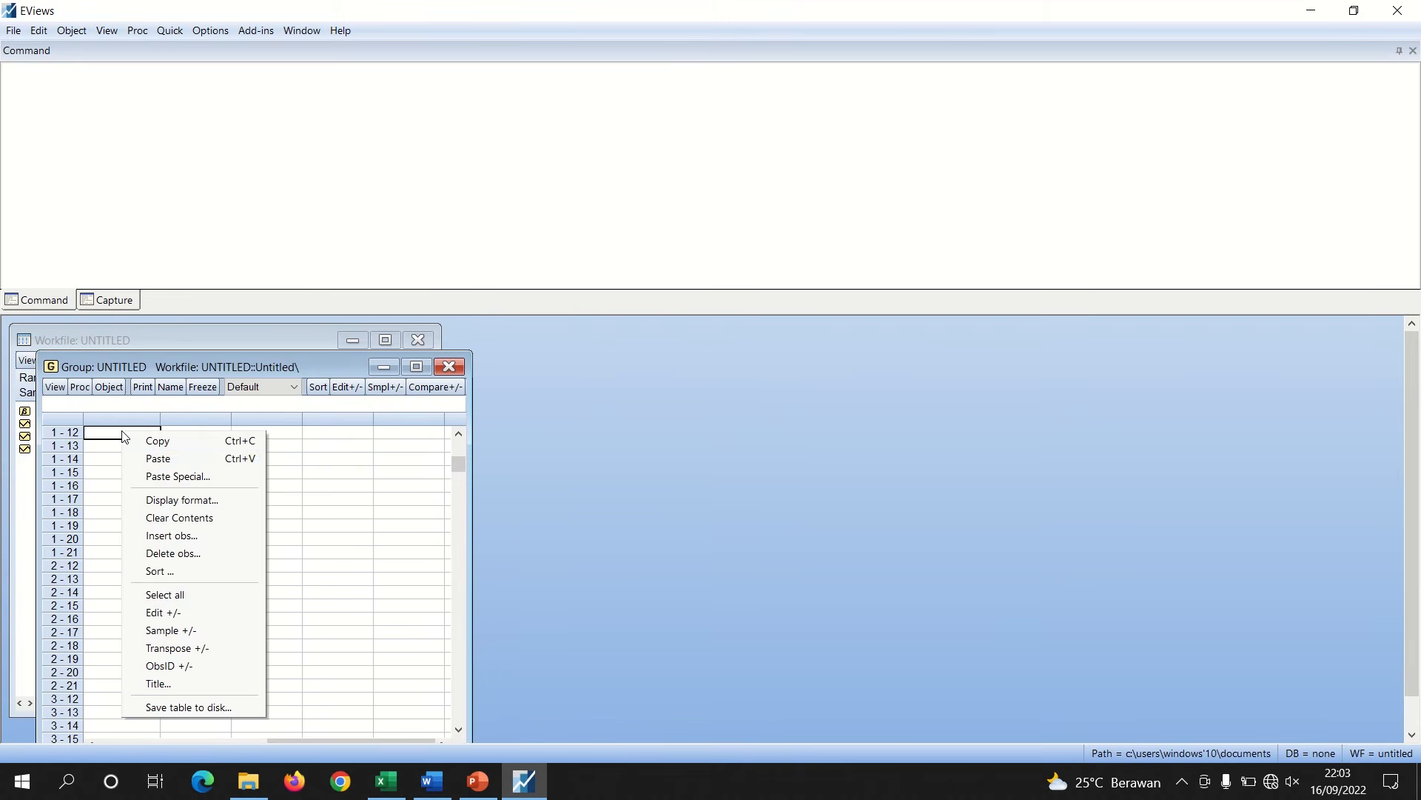
click(151, 458)
Rename the four pasted series as x1, x2, z and y, then close the group and delete it
key(Up)
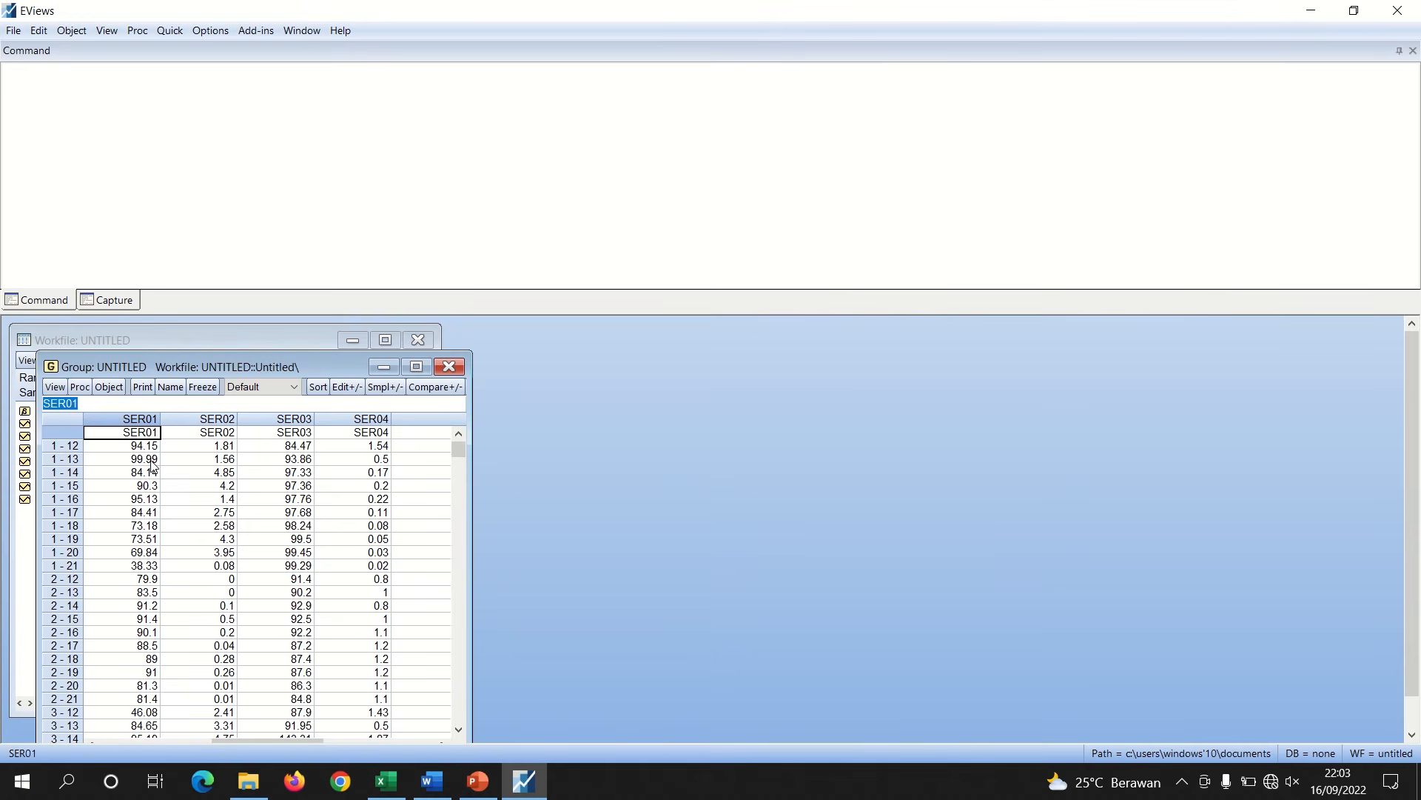
text(x1)
key(Return)
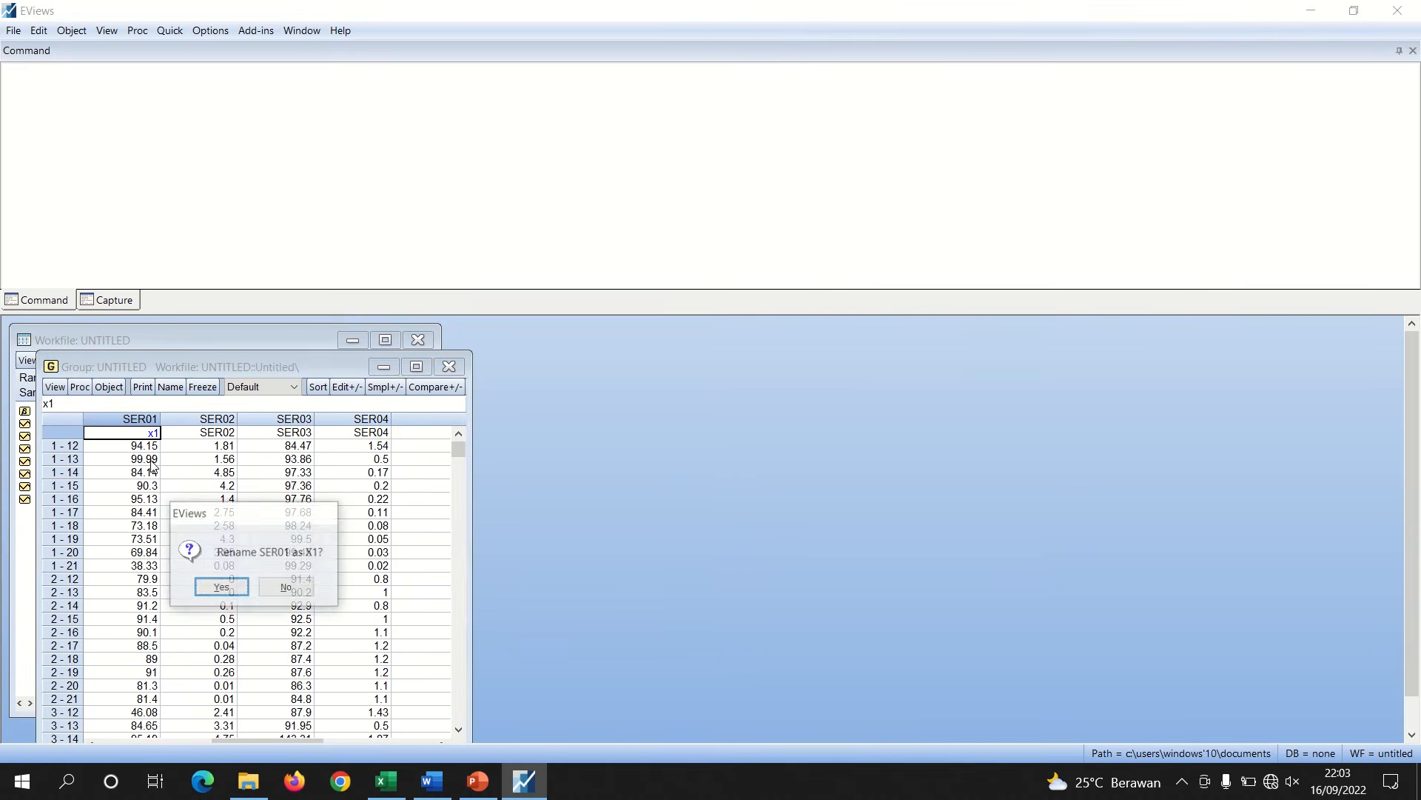
key(Return)
text(x2)
key(Return)
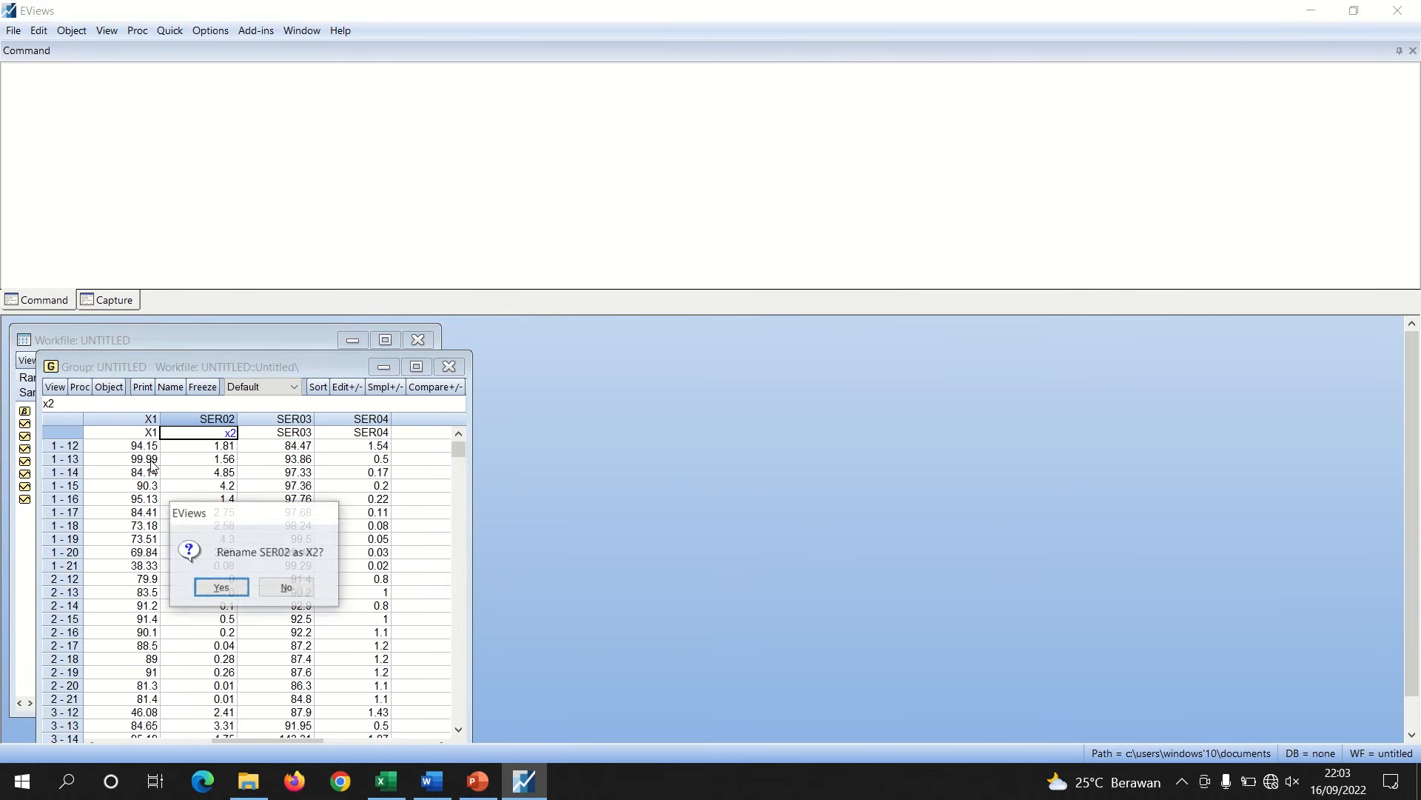
key(Return)
text(z)
key(Return)
key(Return)
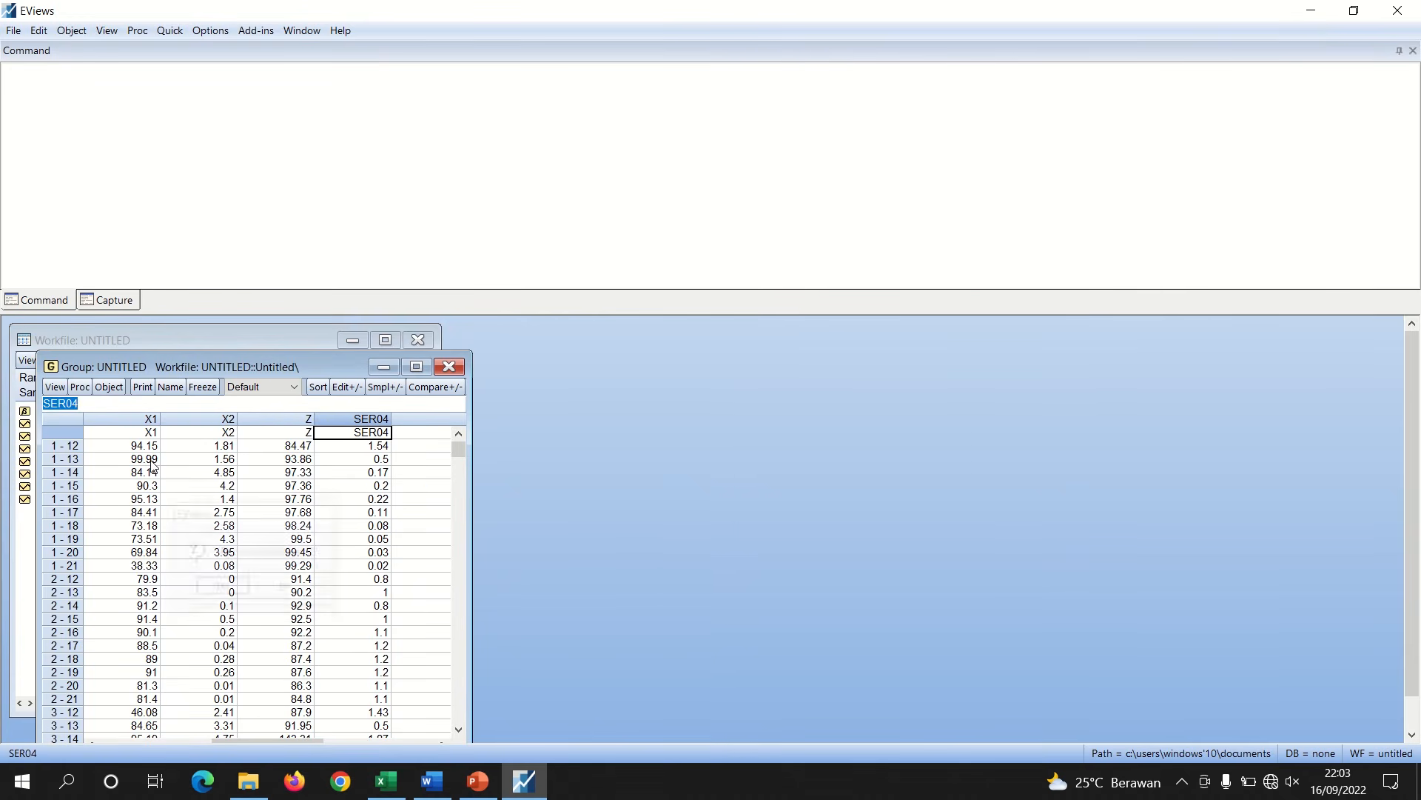
text(y)
key(Return)
key(Return)
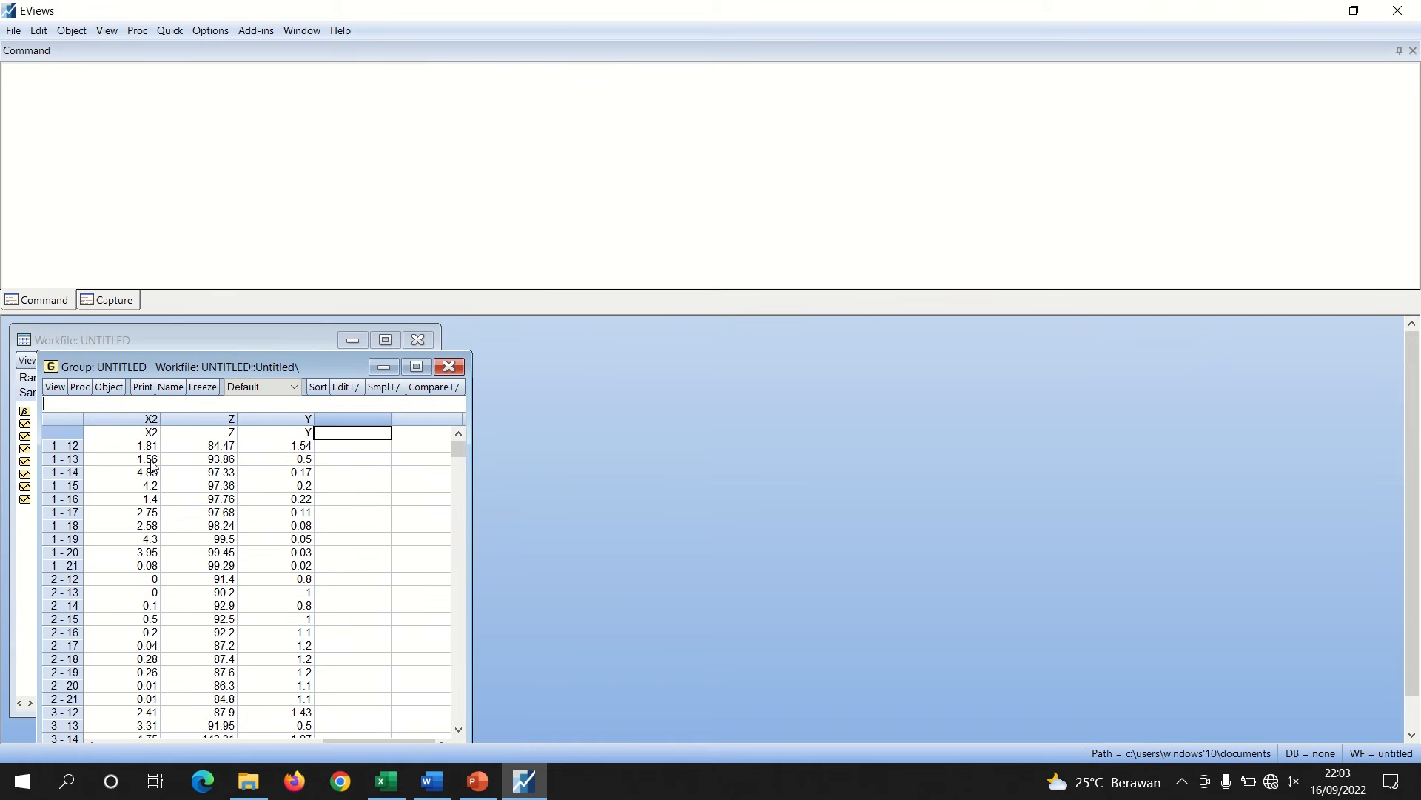
click(449, 367)
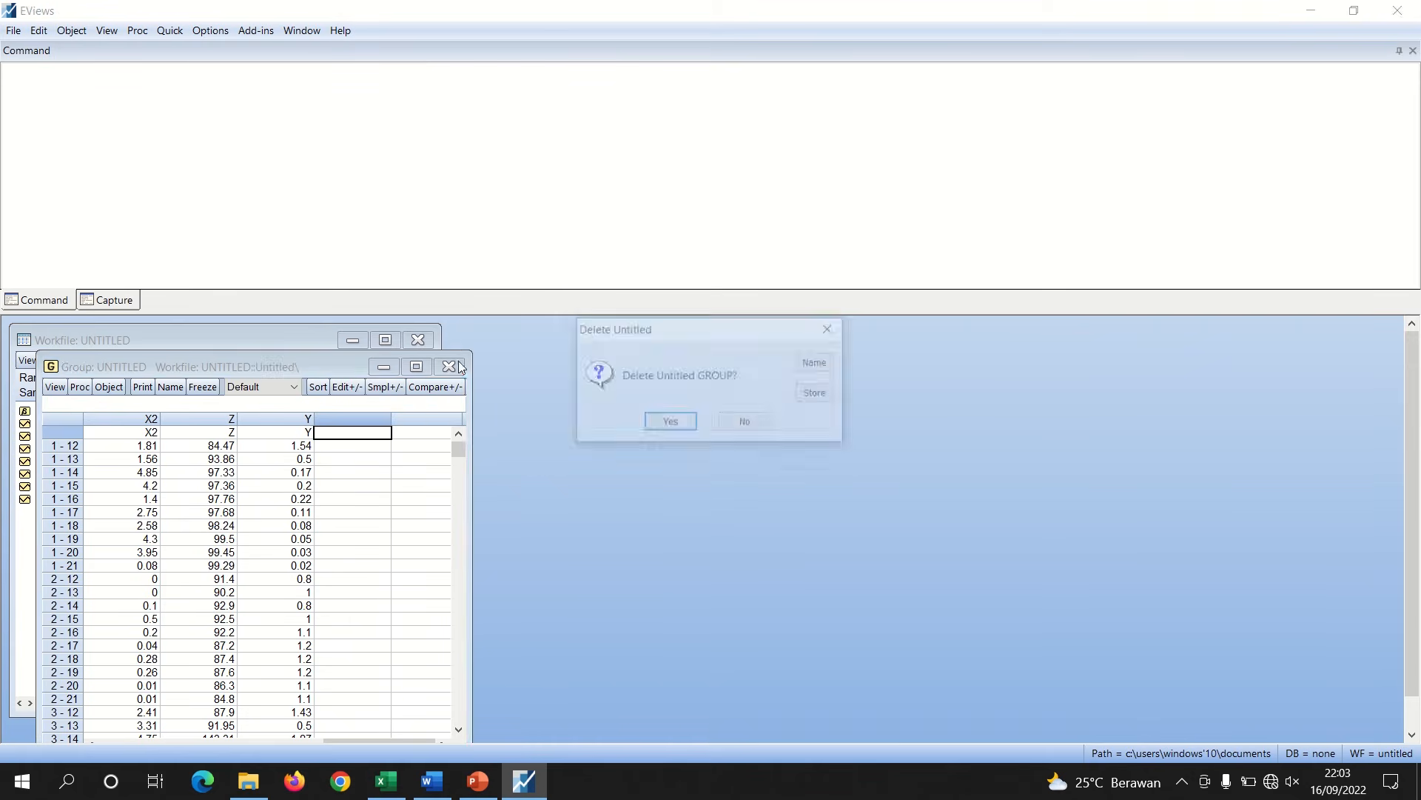
click(652, 428)
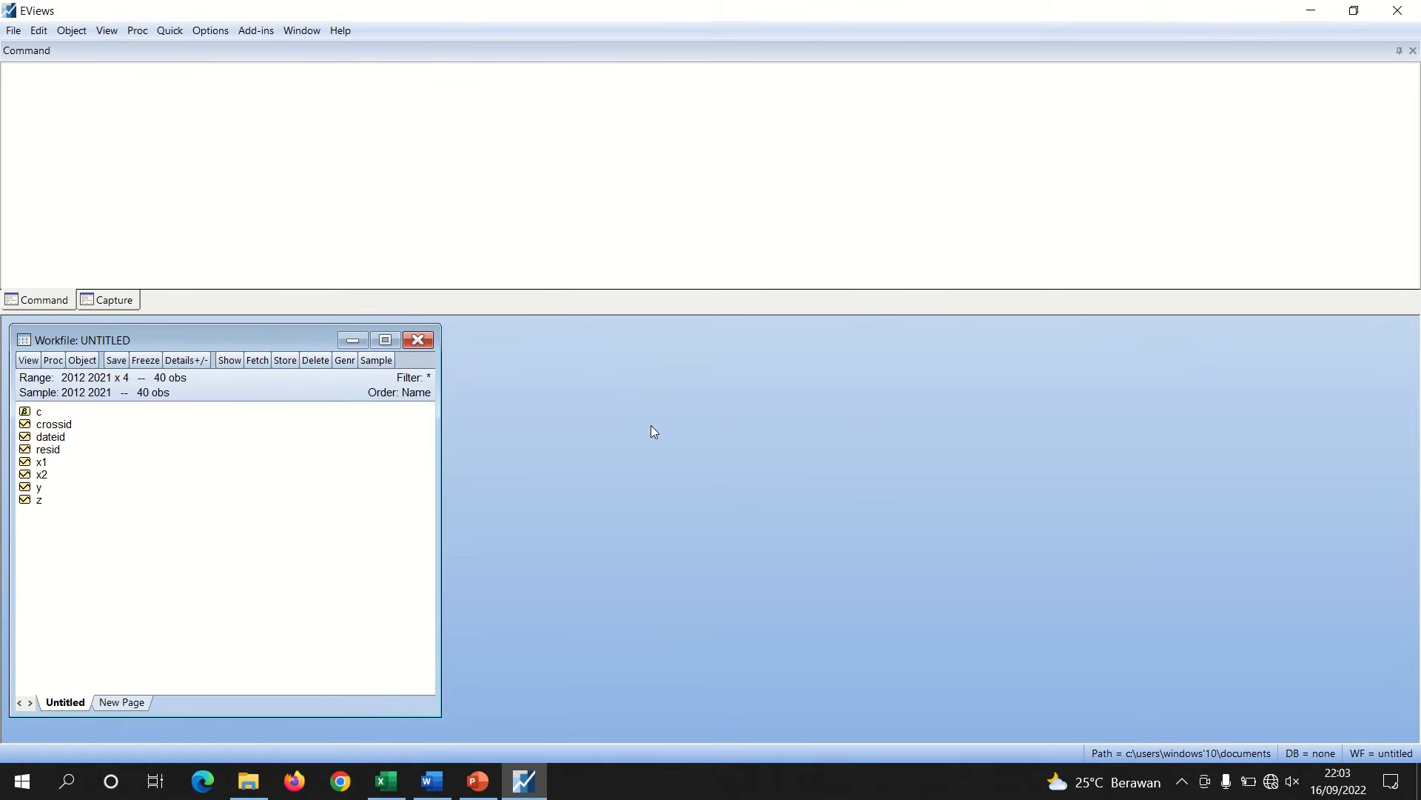
Review the model selection slides on the Chow, Hausman and Lagrange Multiplier tests
click(477, 781)
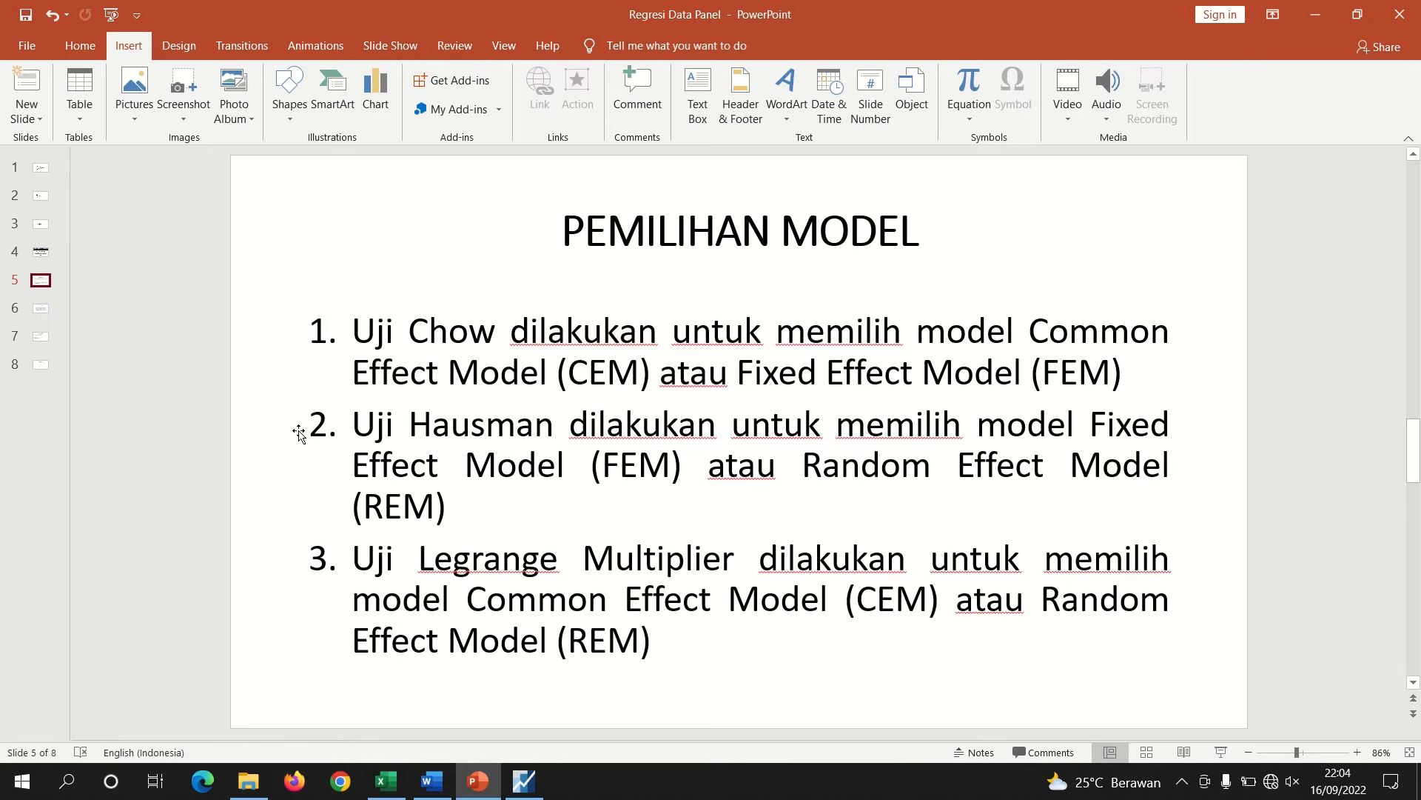
click(38, 310)
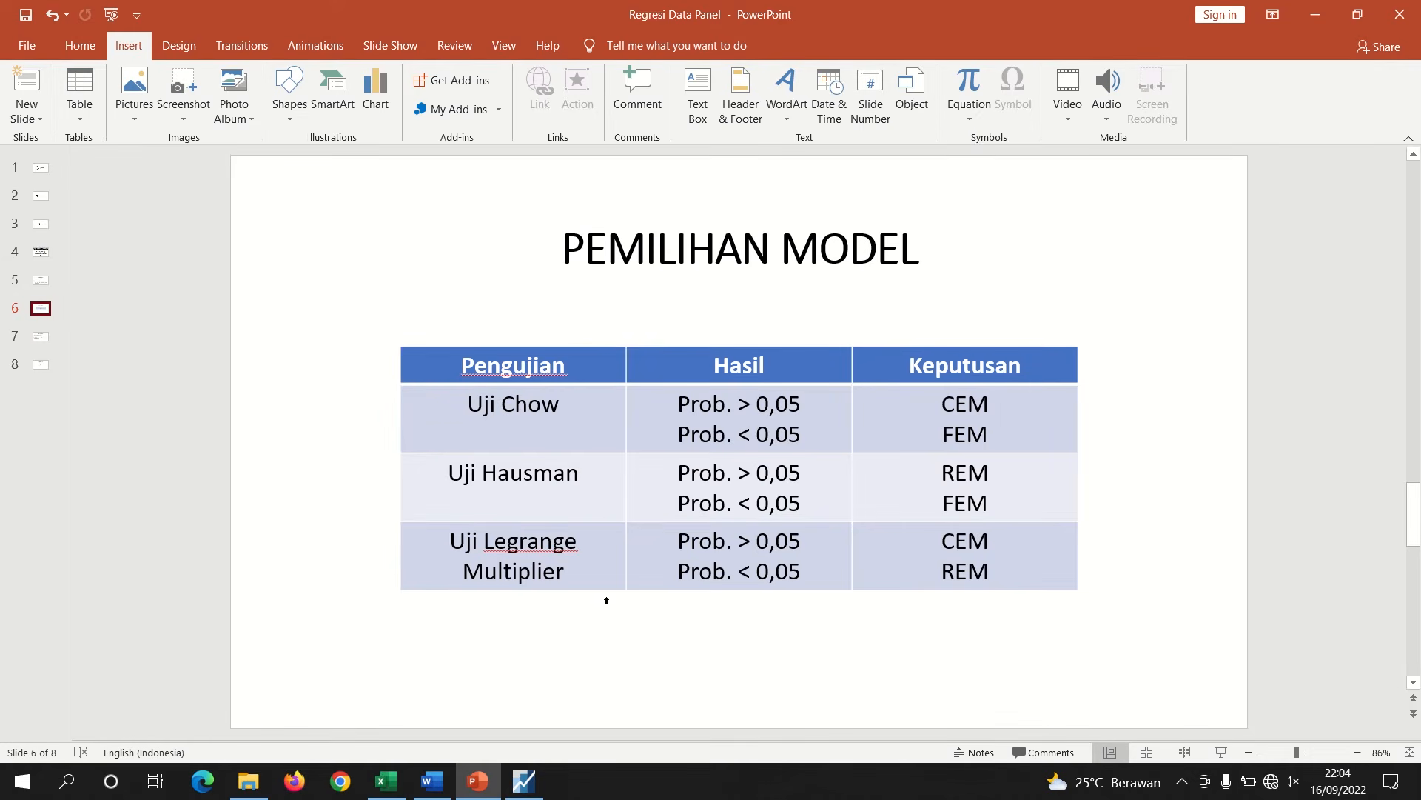
click(444, 791)
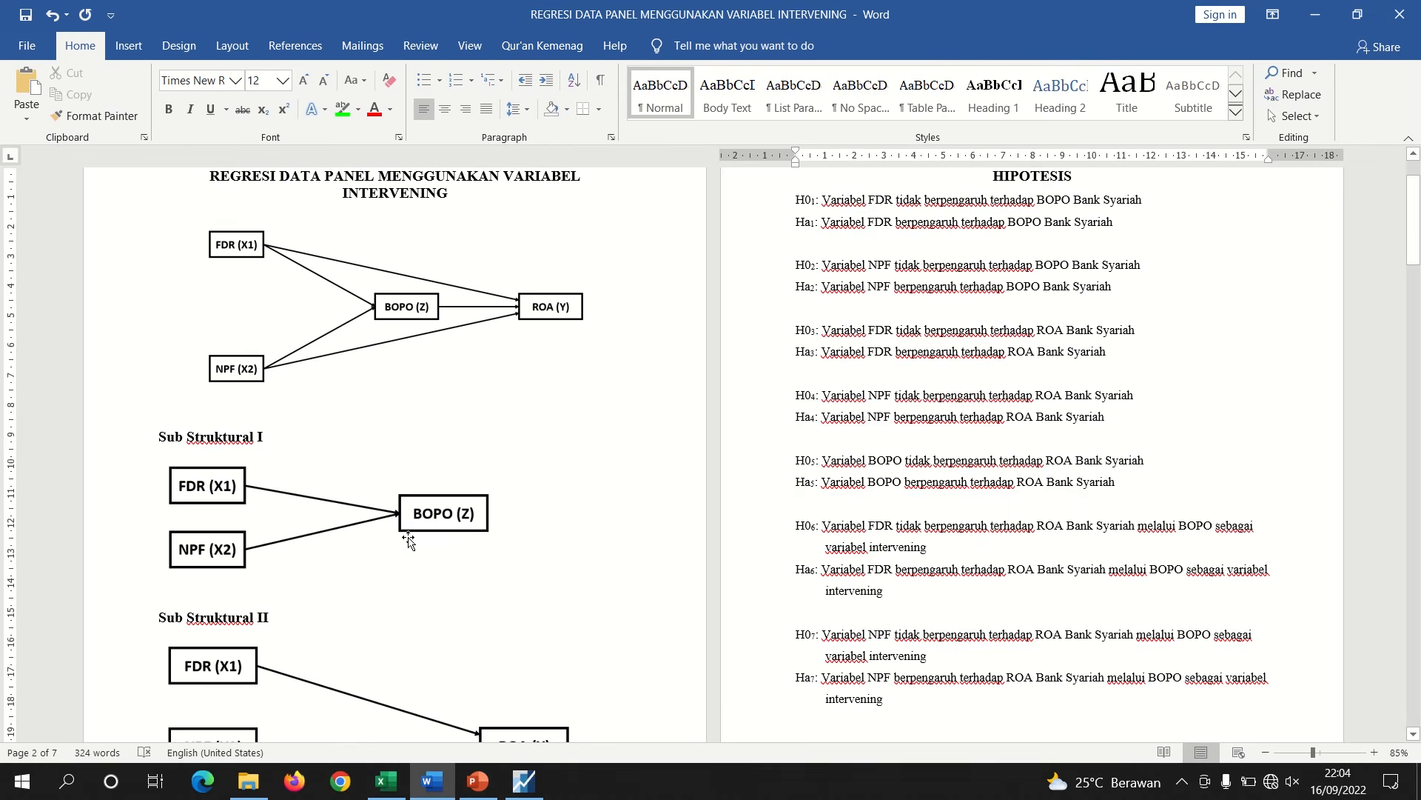
Add three empty lines after the last hypothesis in the document
drag(160, 436, 501, 526)
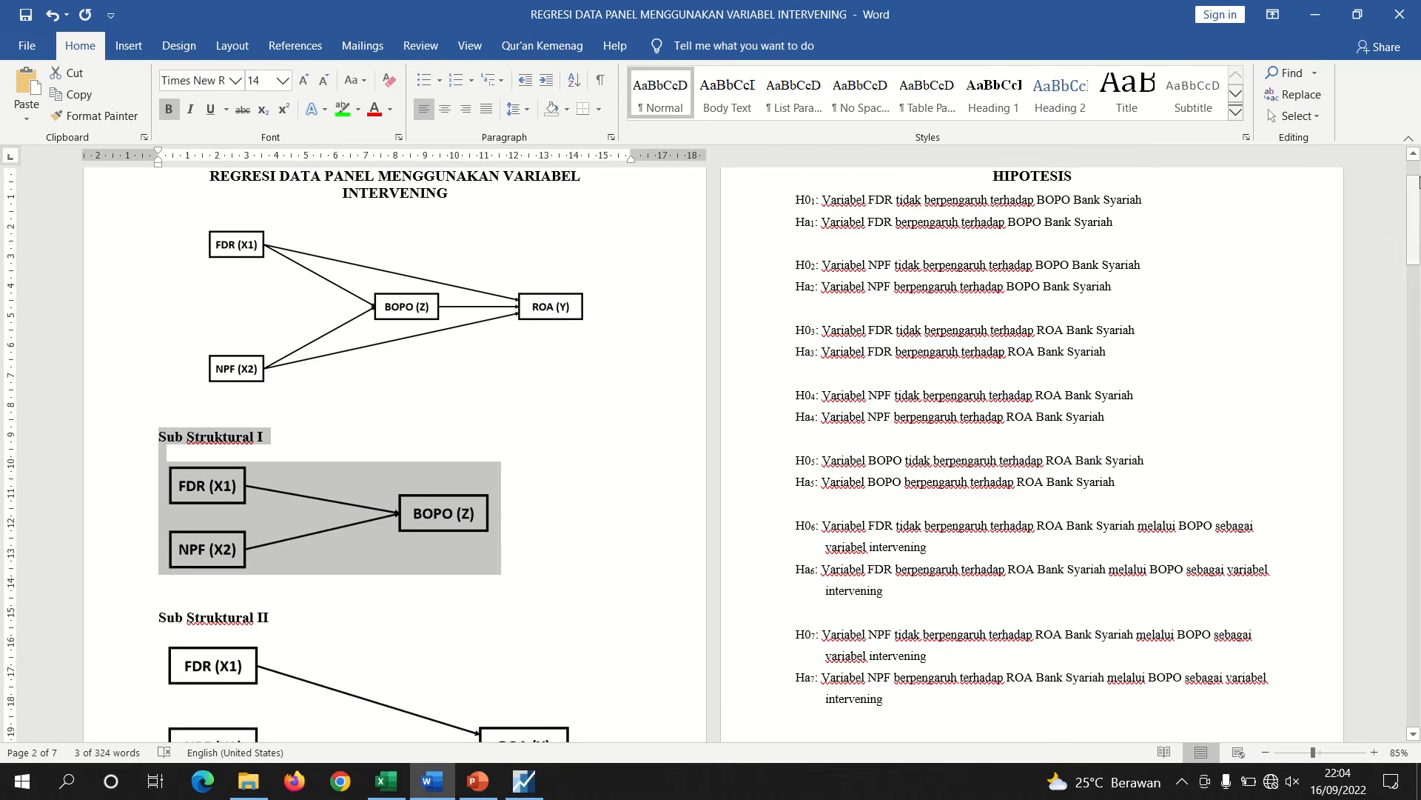
drag(1414, 200, 1414, 269)
click(1077, 355)
key(Return)
key(Return)
key(Return)
key(Return)
key(Return)
key(Return)
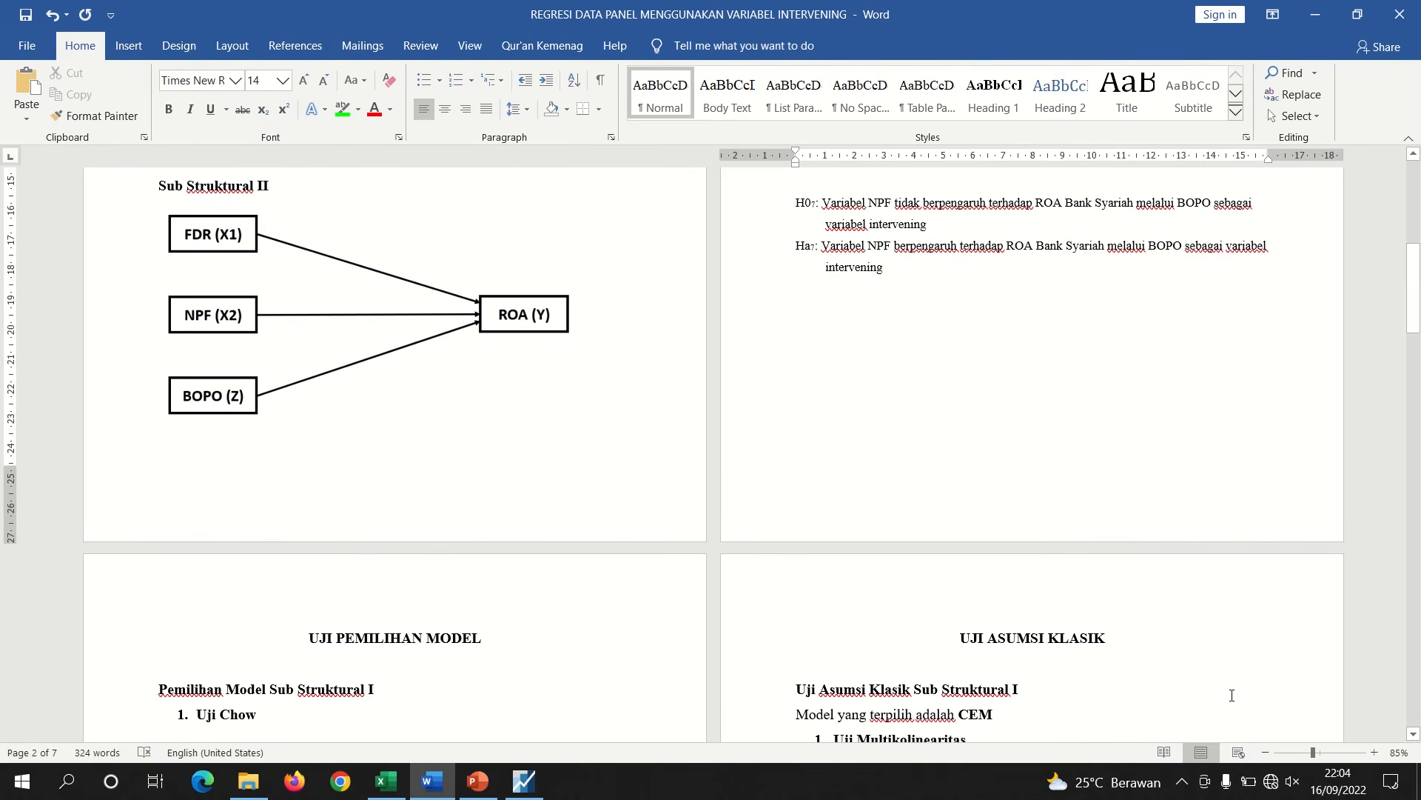
Copy the Sub Struktural I and II diagrams into a new blank document
click(1323, 754)
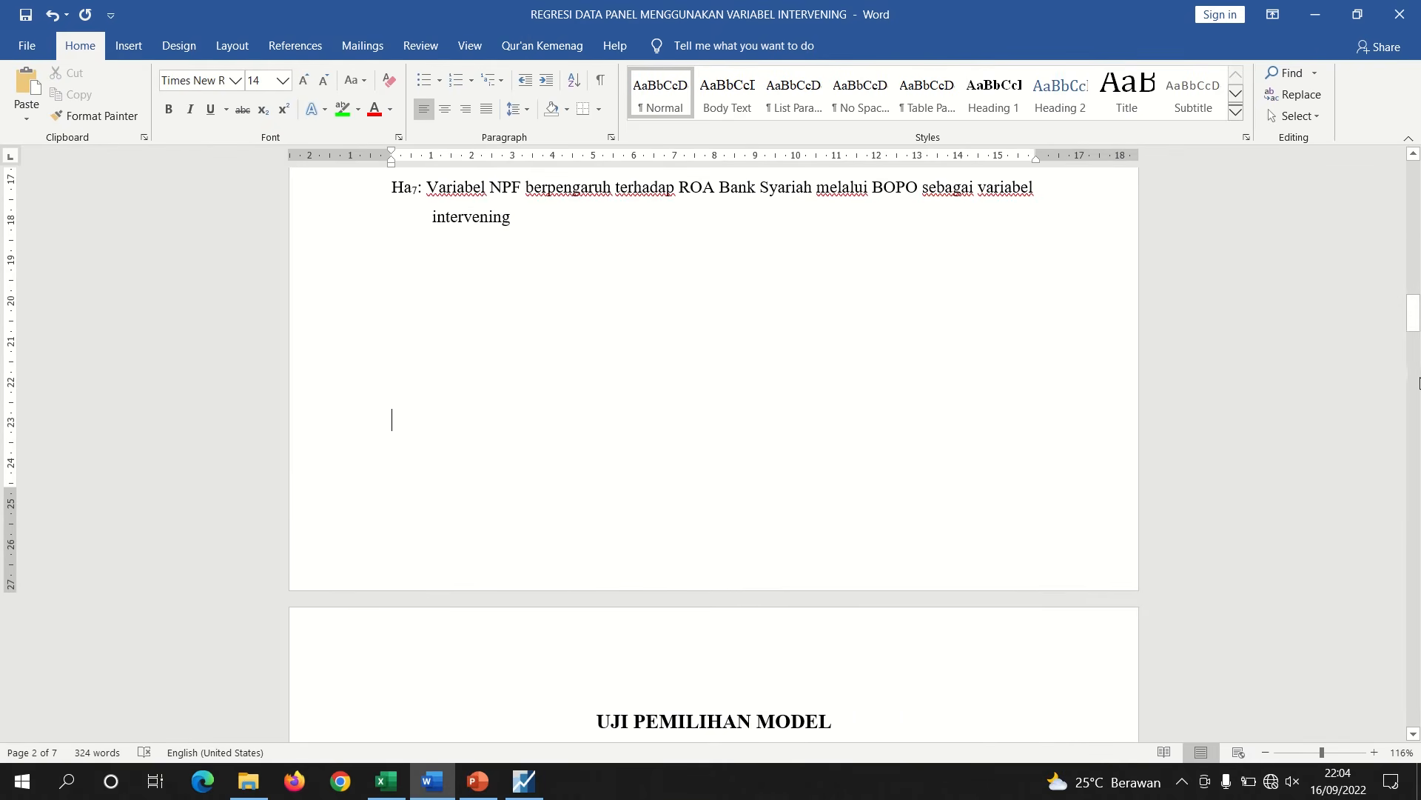
drag(1416, 331, 1416, 349)
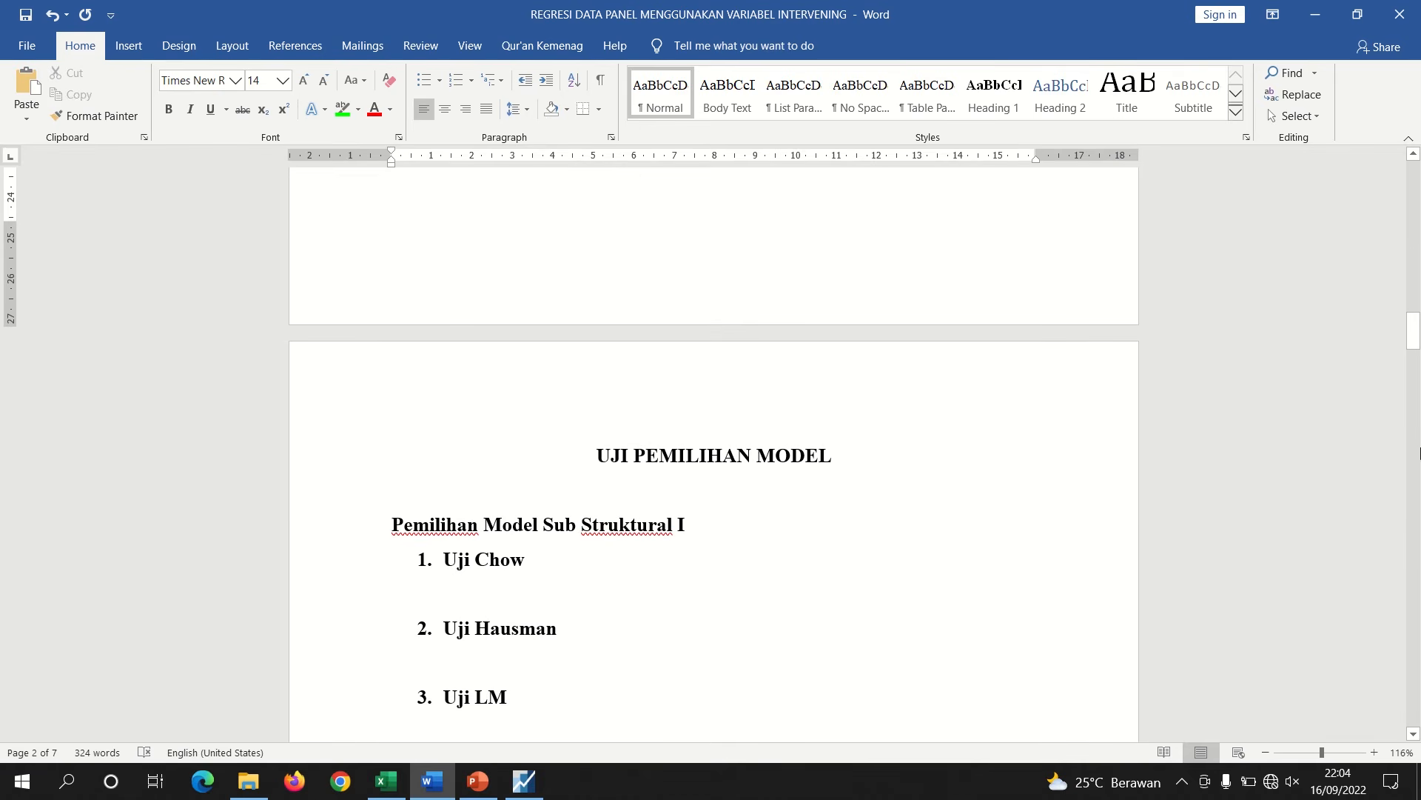
drag(1412, 331, 1364, 238)
drag(819, 549, 391, 470)
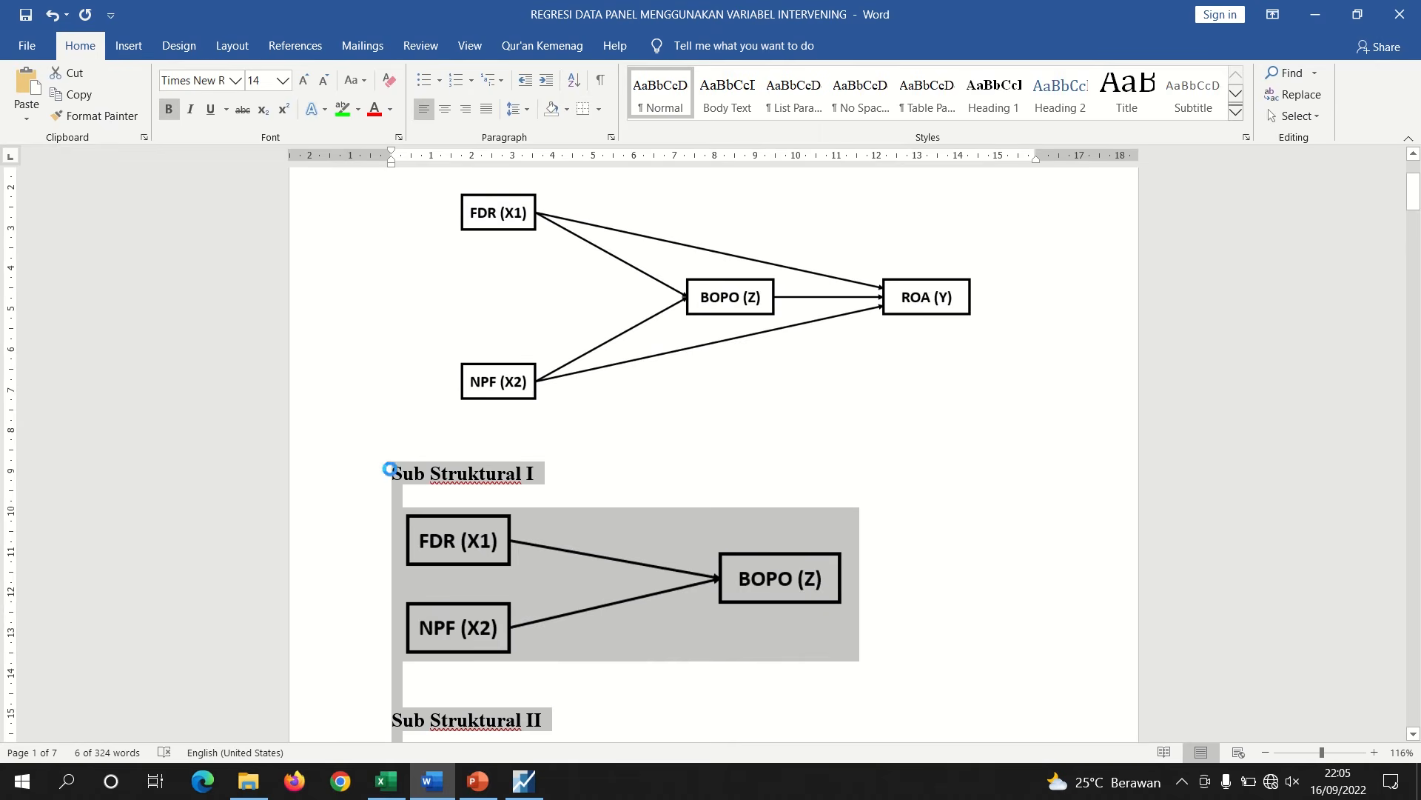
key(ctrl+c)
key(ctrl+n)
key(ctrl+v)
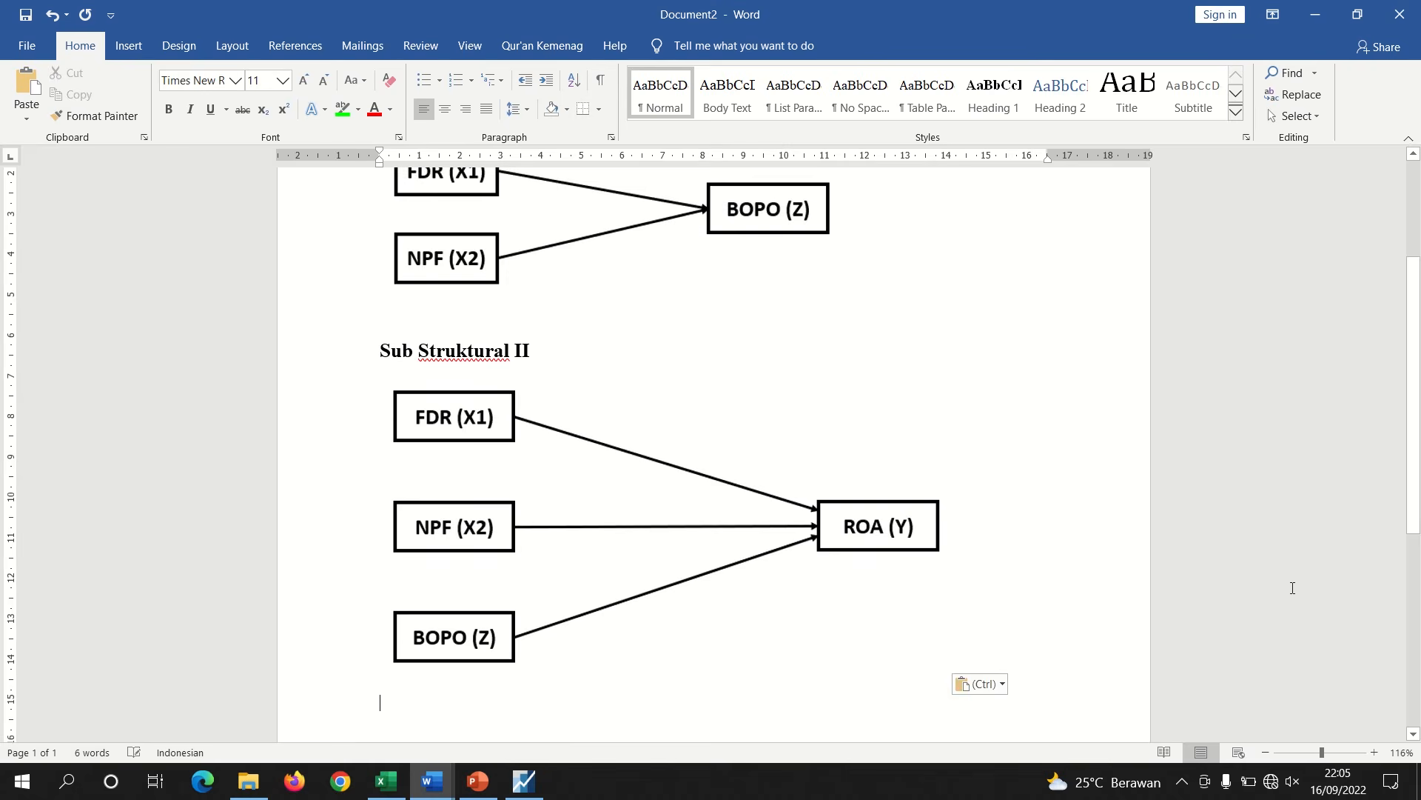
click(1314, 753)
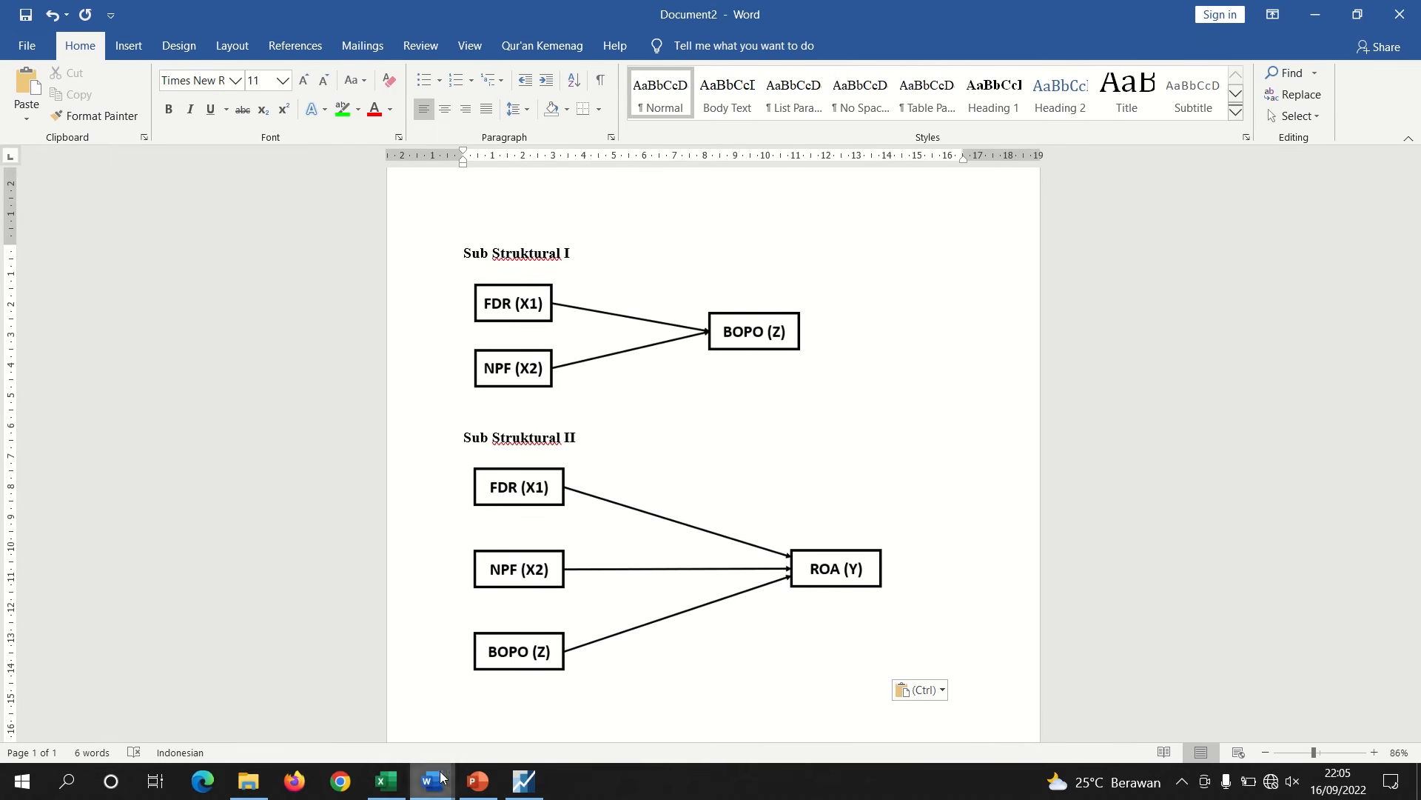
mouse_move(441, 777)
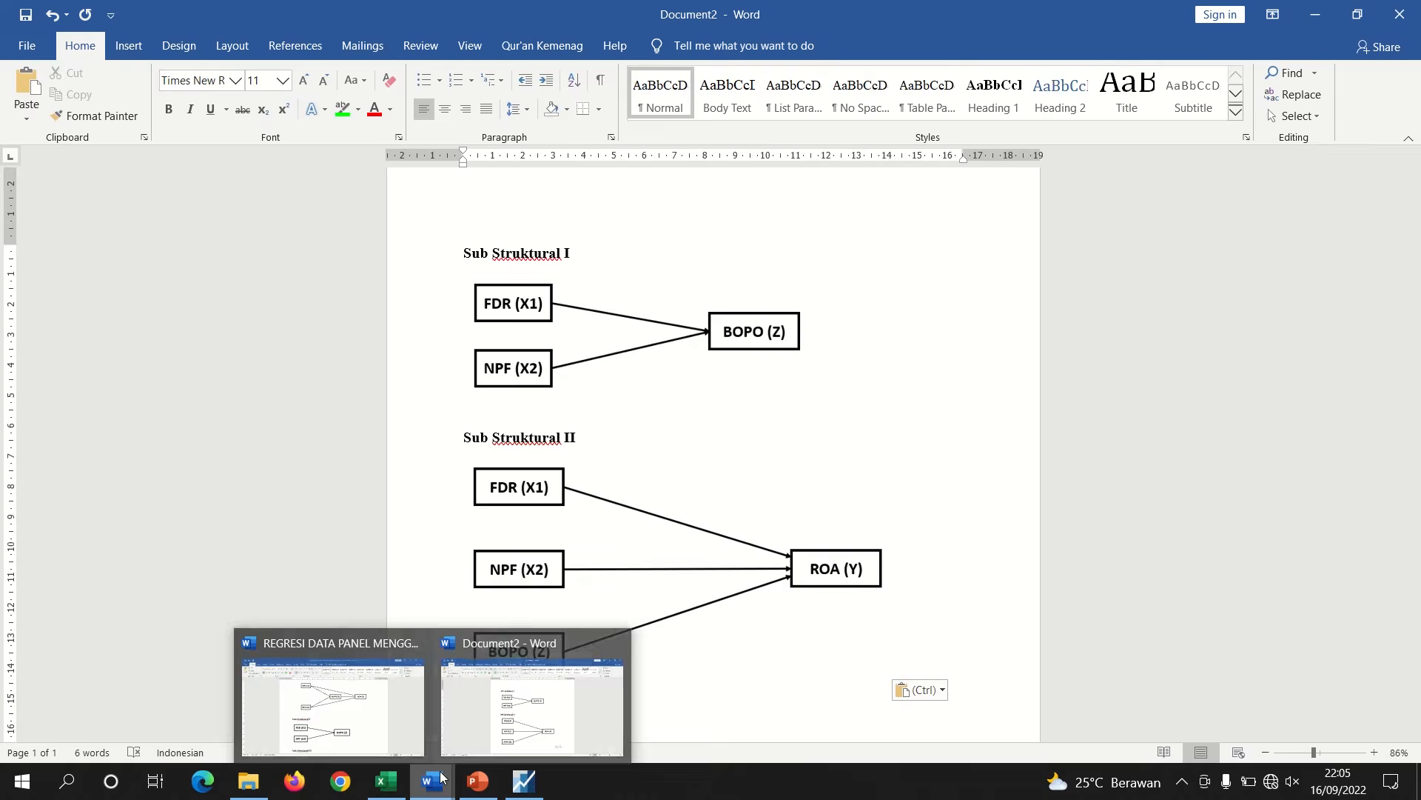
click(322, 687)
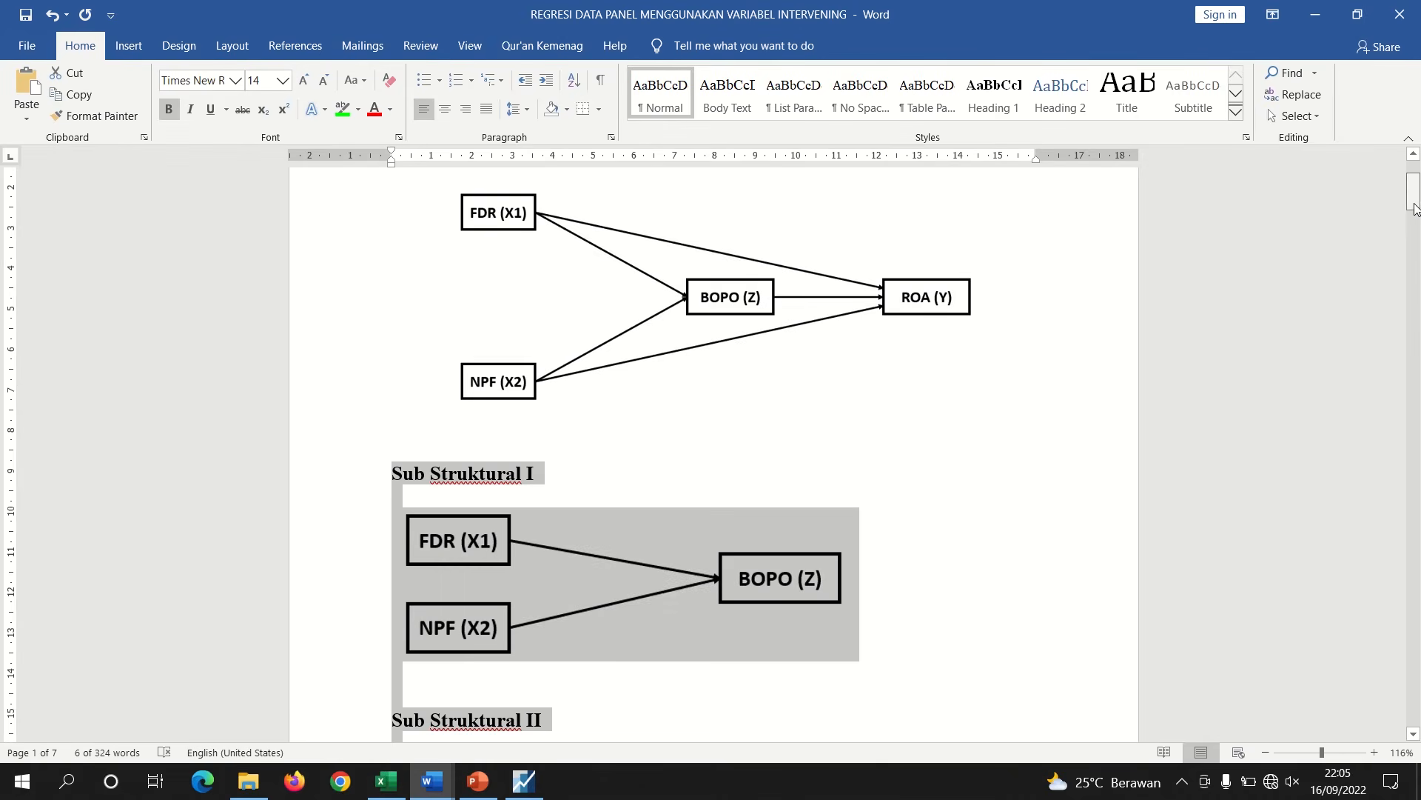
drag(1414, 207, 1405, 348)
Estimate a panel least squares equation with z as dependent variable on x1, x2 and a constant c
click(524, 780)
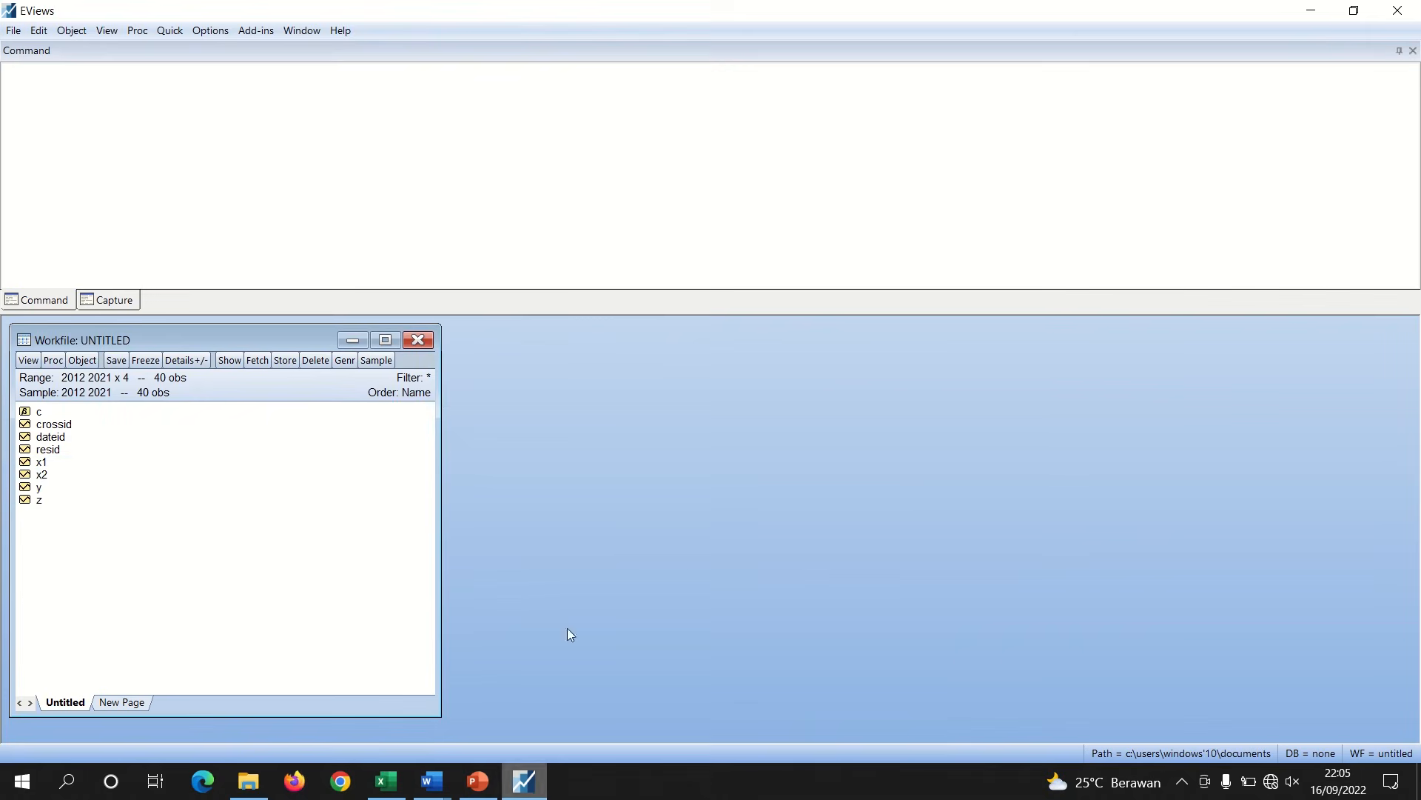
ctrl+click(42, 475)
right_click(47, 477)
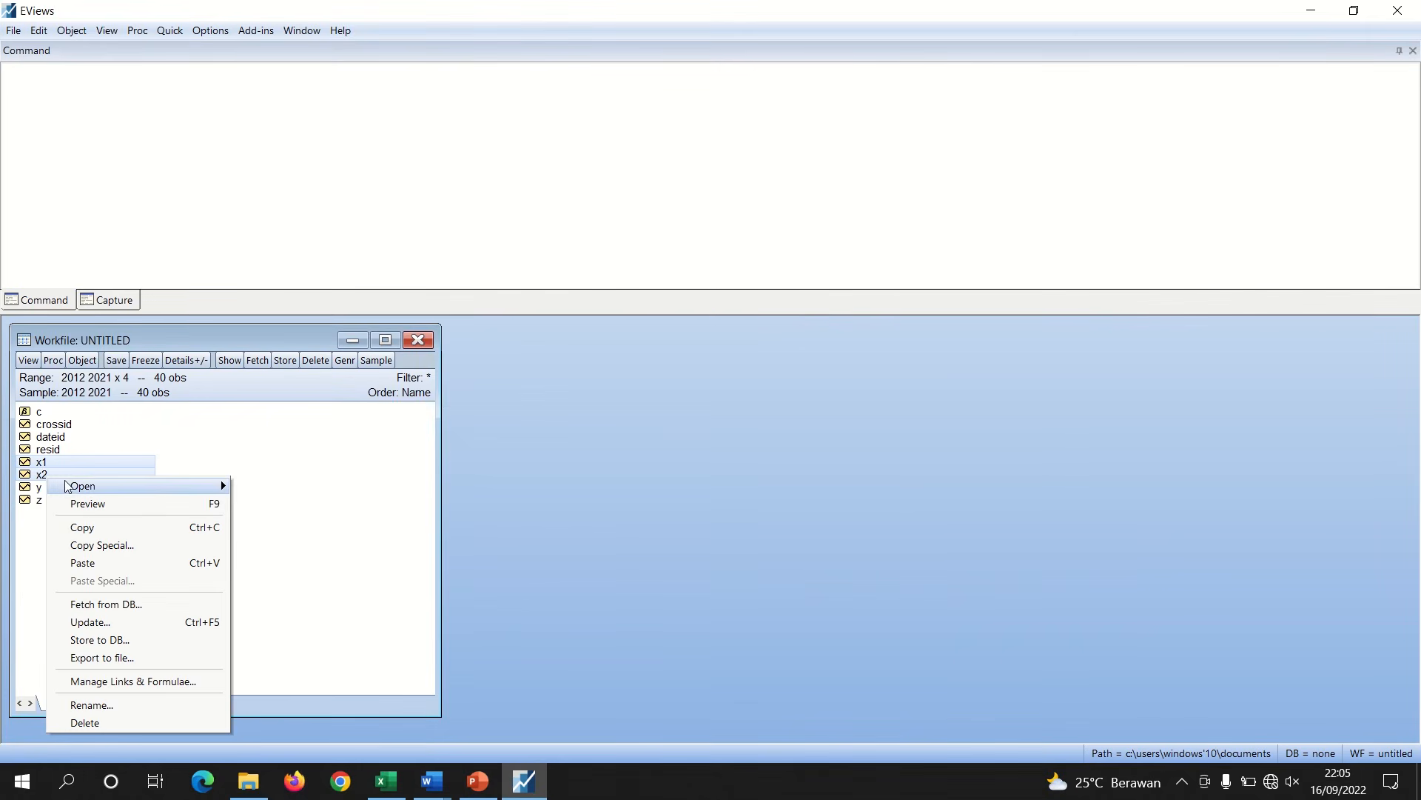
mouse_move(66, 486)
click(300, 503)
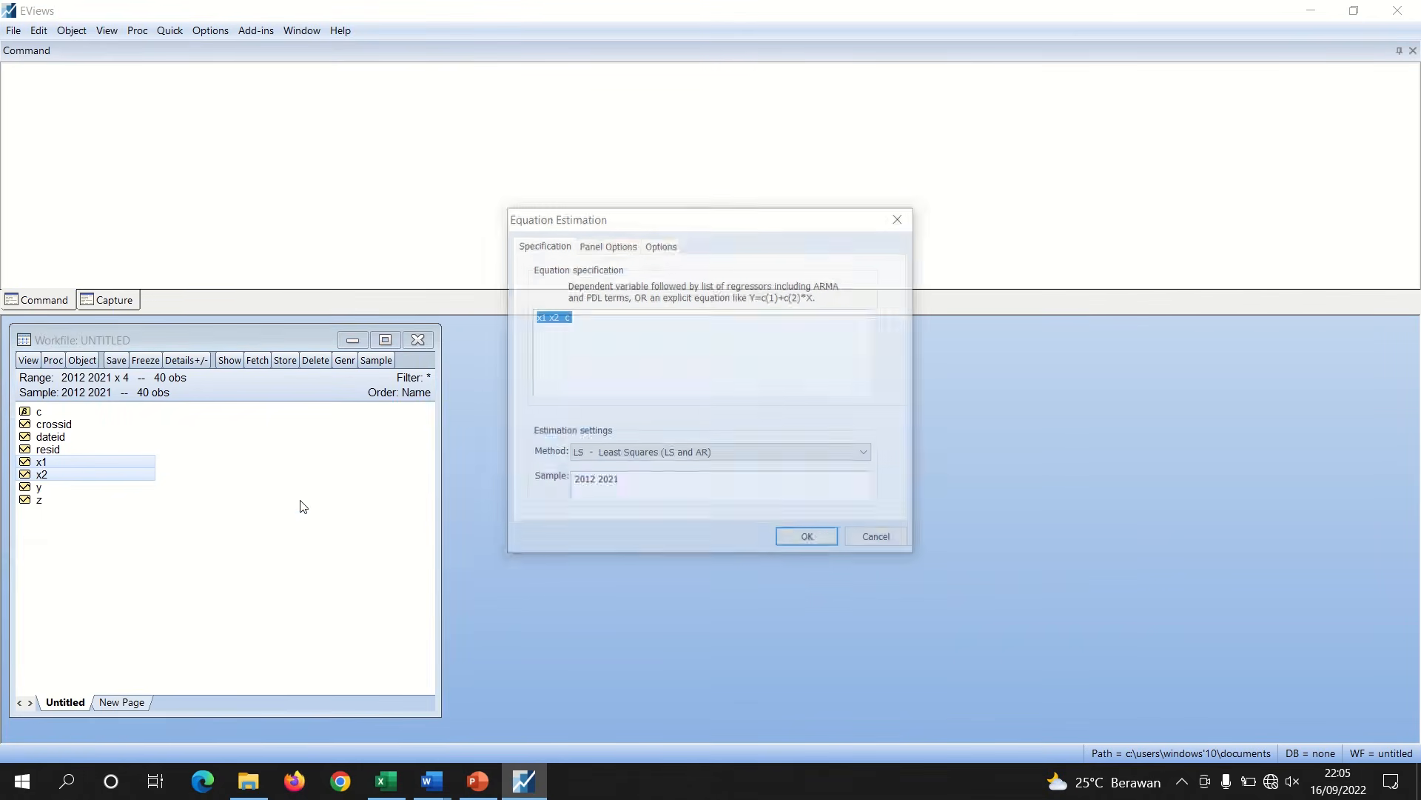
click(582, 322)
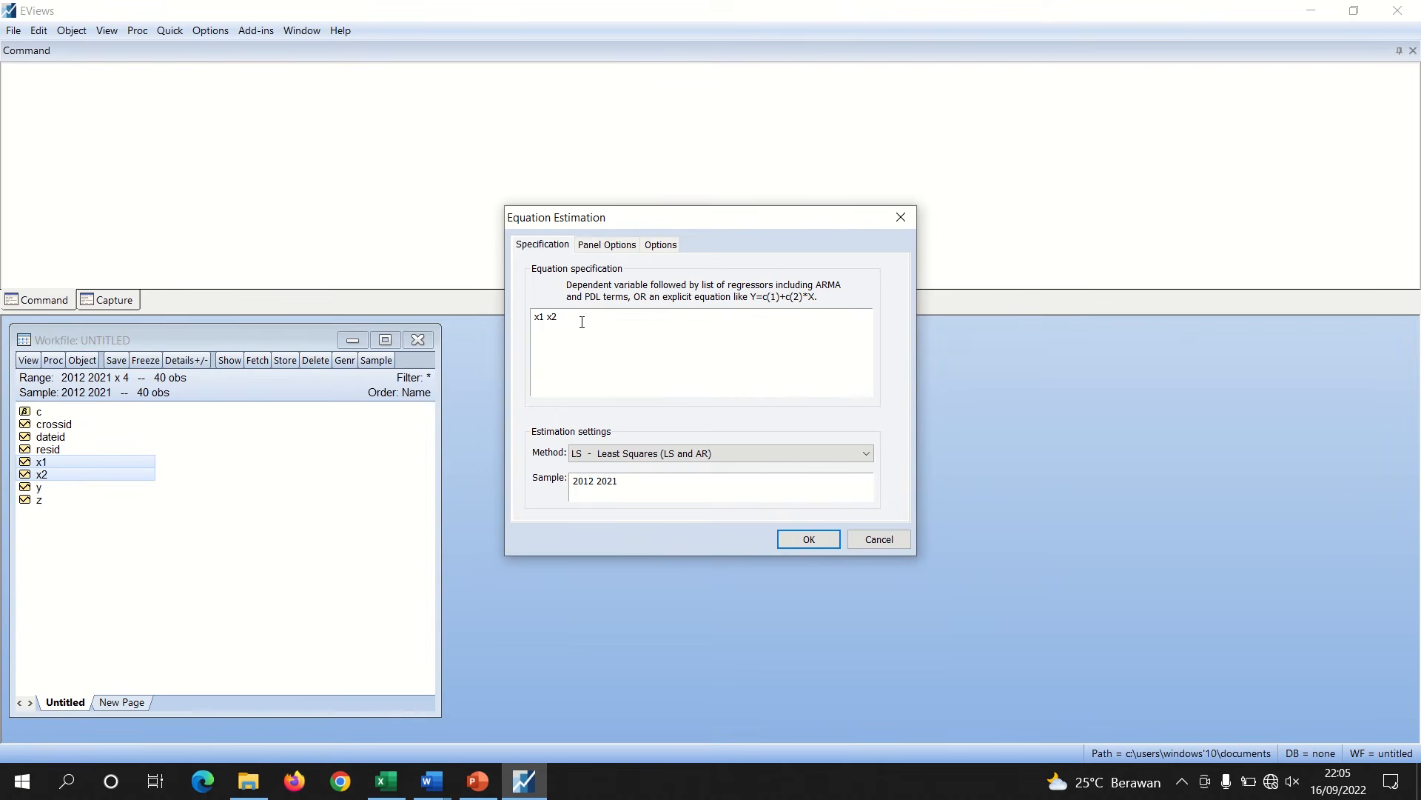
key(Home)
text(z c)
click(809, 539)
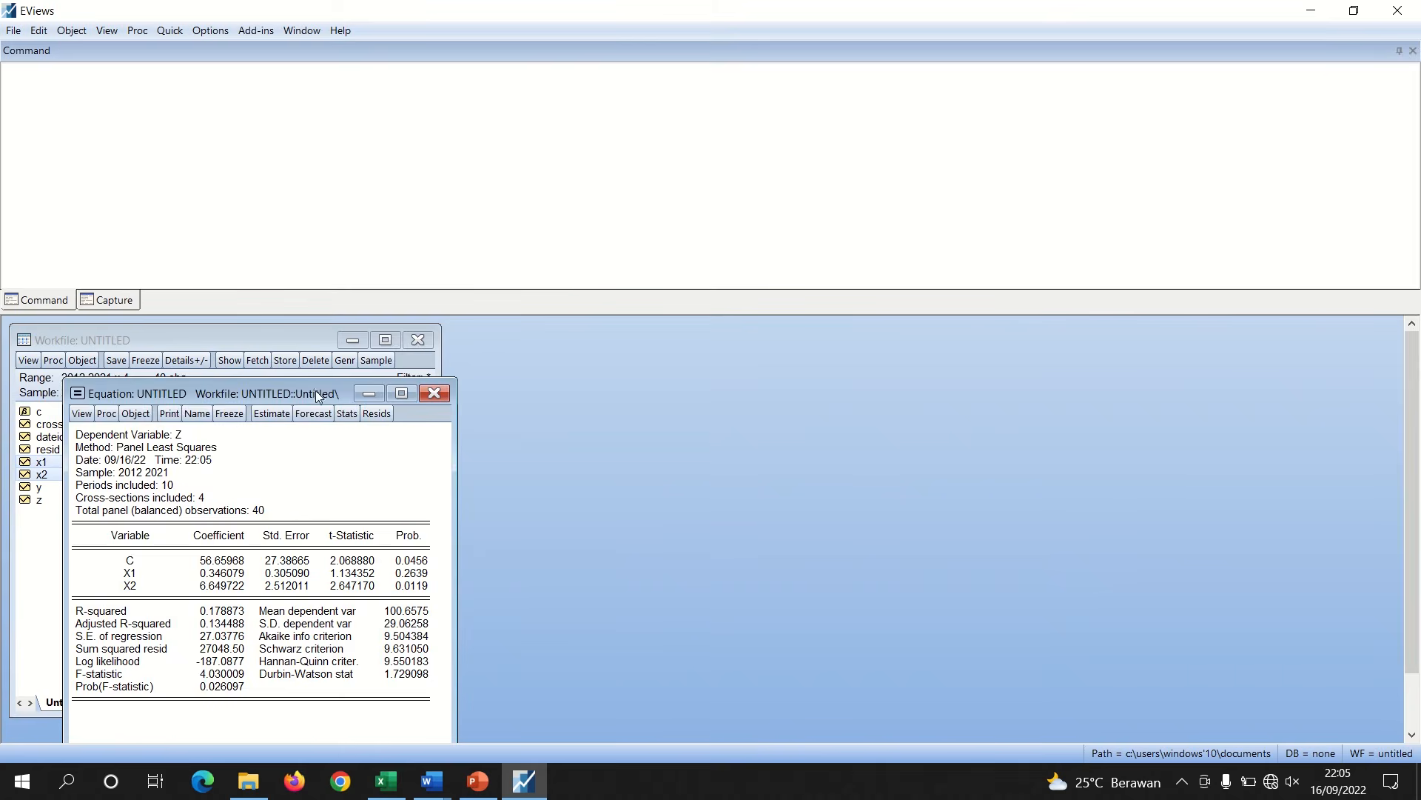
Re-estimate the equation with fixed cross-section effects
drag(370, 380, 740, 328)
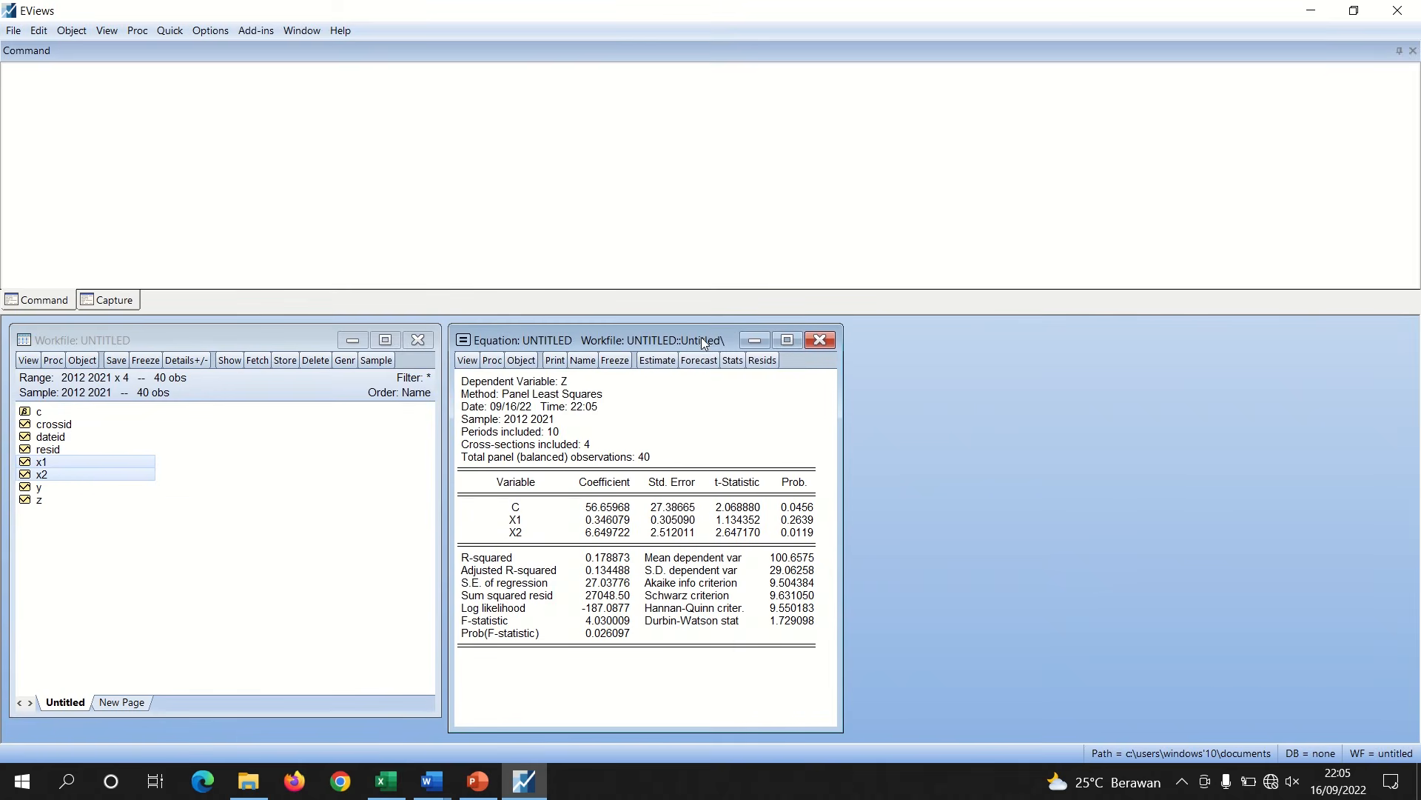
click(658, 360)
click(559, 390)
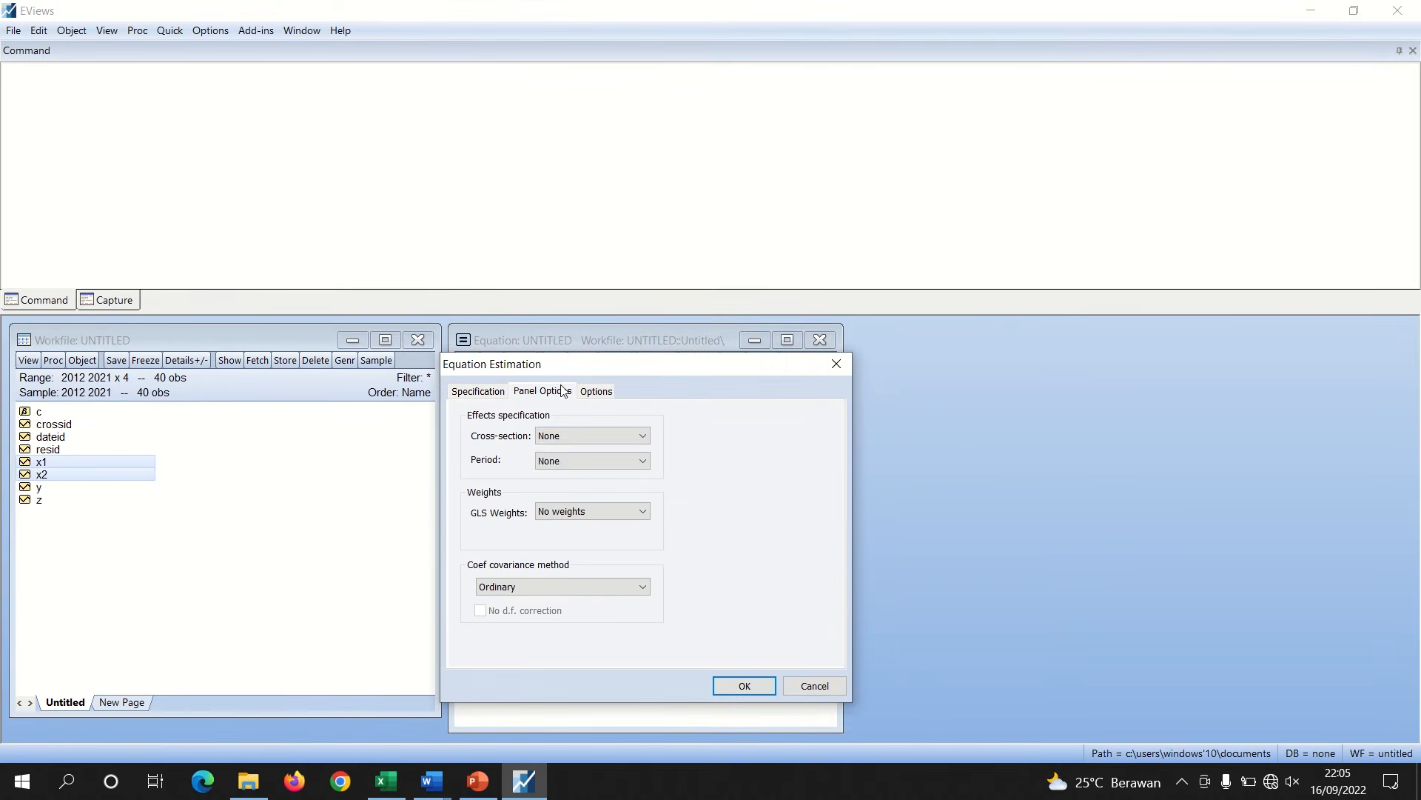
click(561, 435)
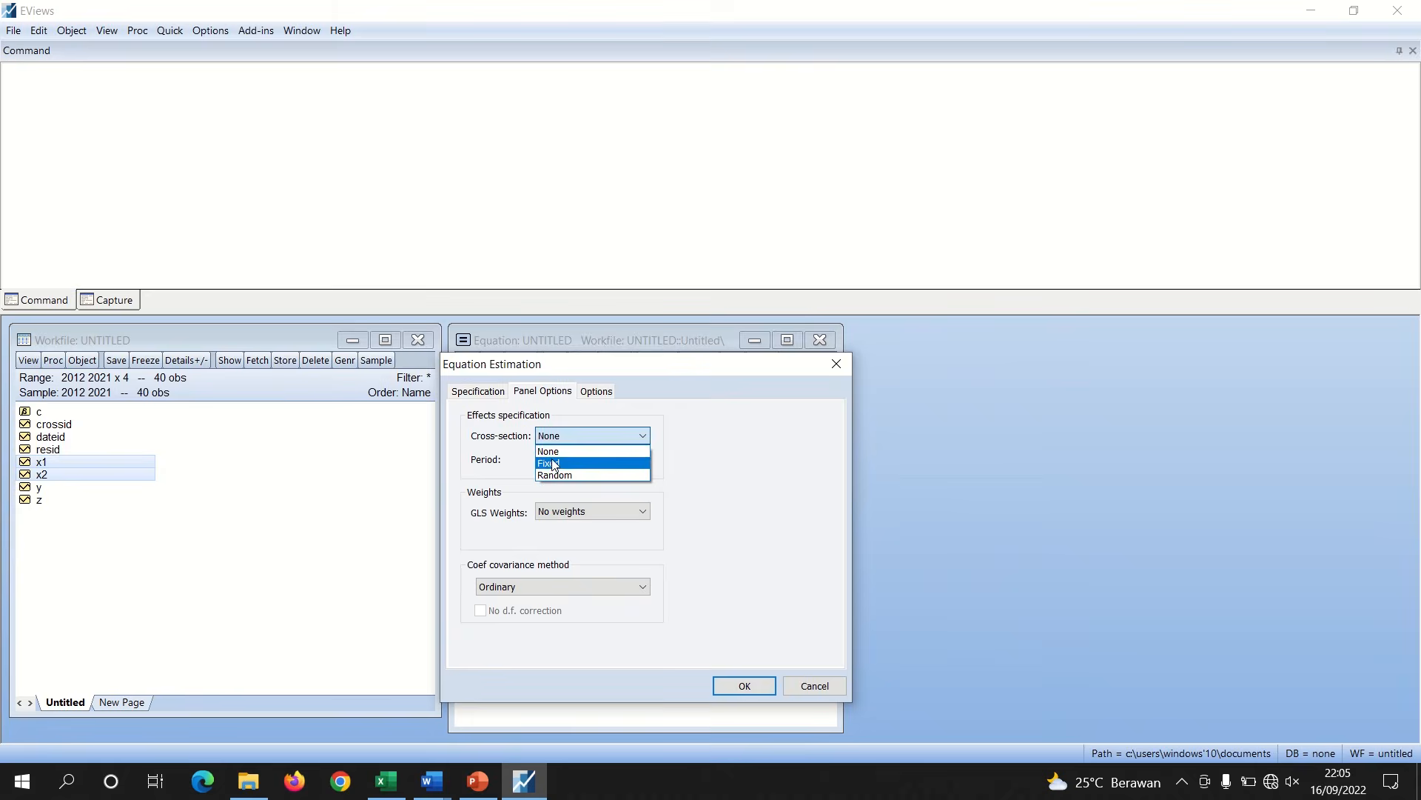
click(554, 464)
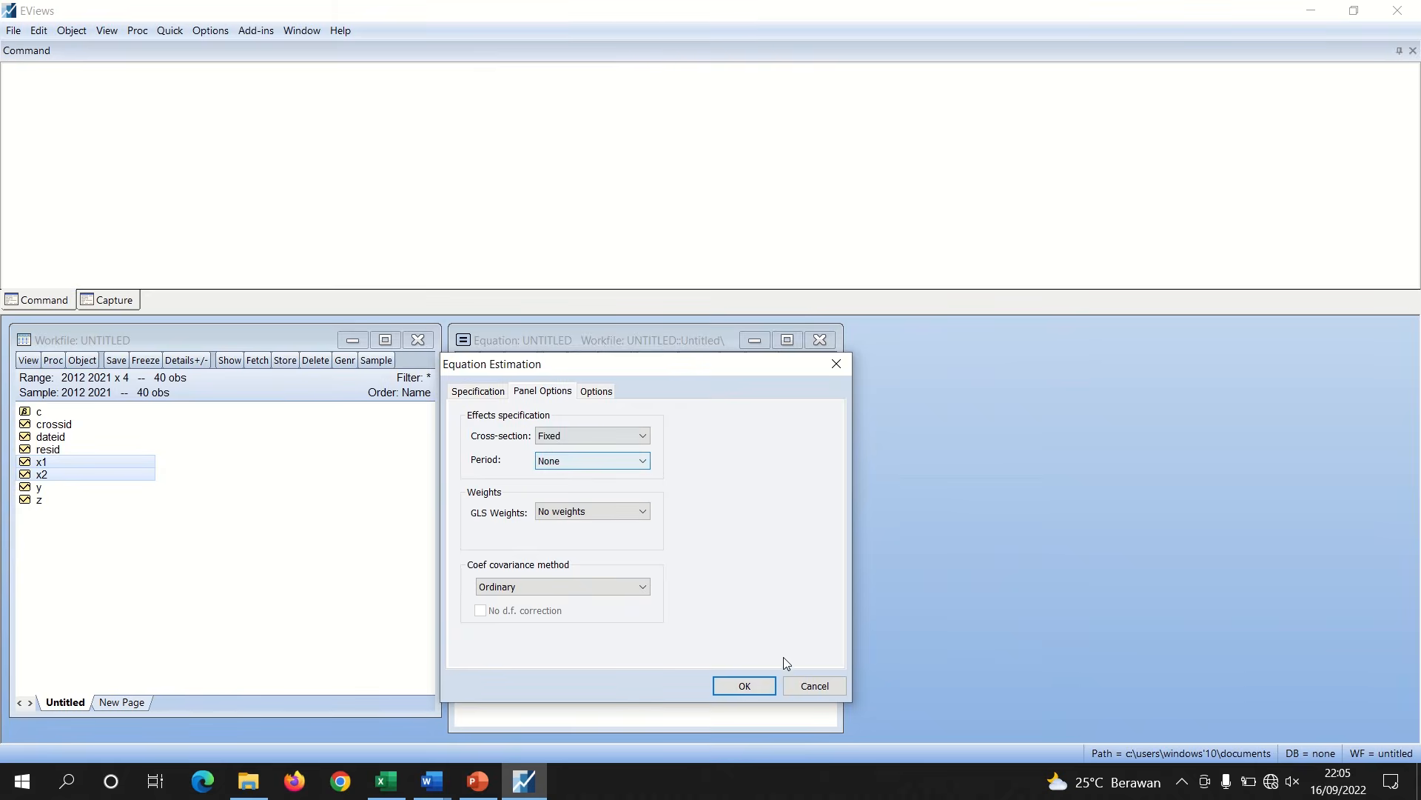
click(744, 686)
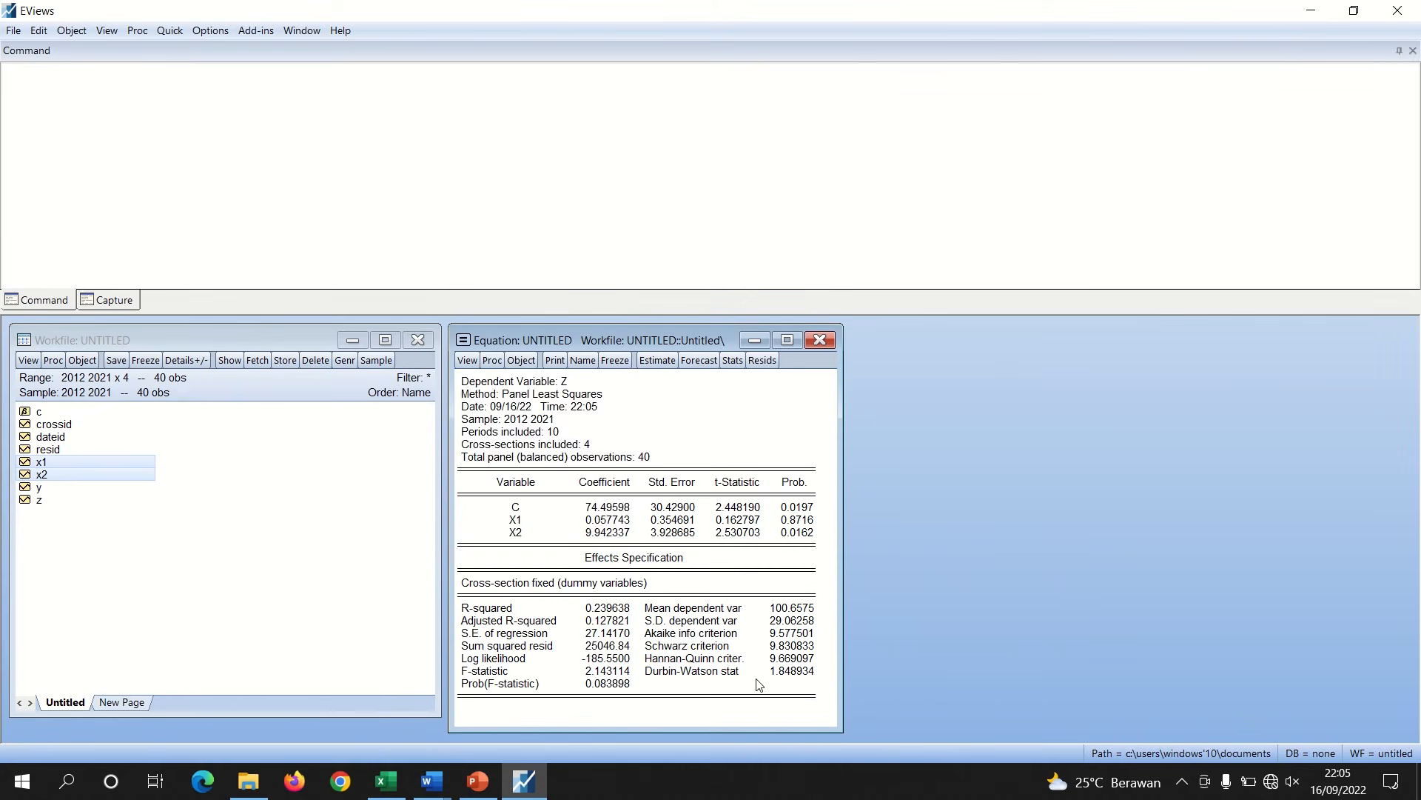
Run the Redundant Fixed Effects – Likelihood Ratio test (Chow test) on the fixed effects equation
click(472, 366)
mouse_move(533, 422)
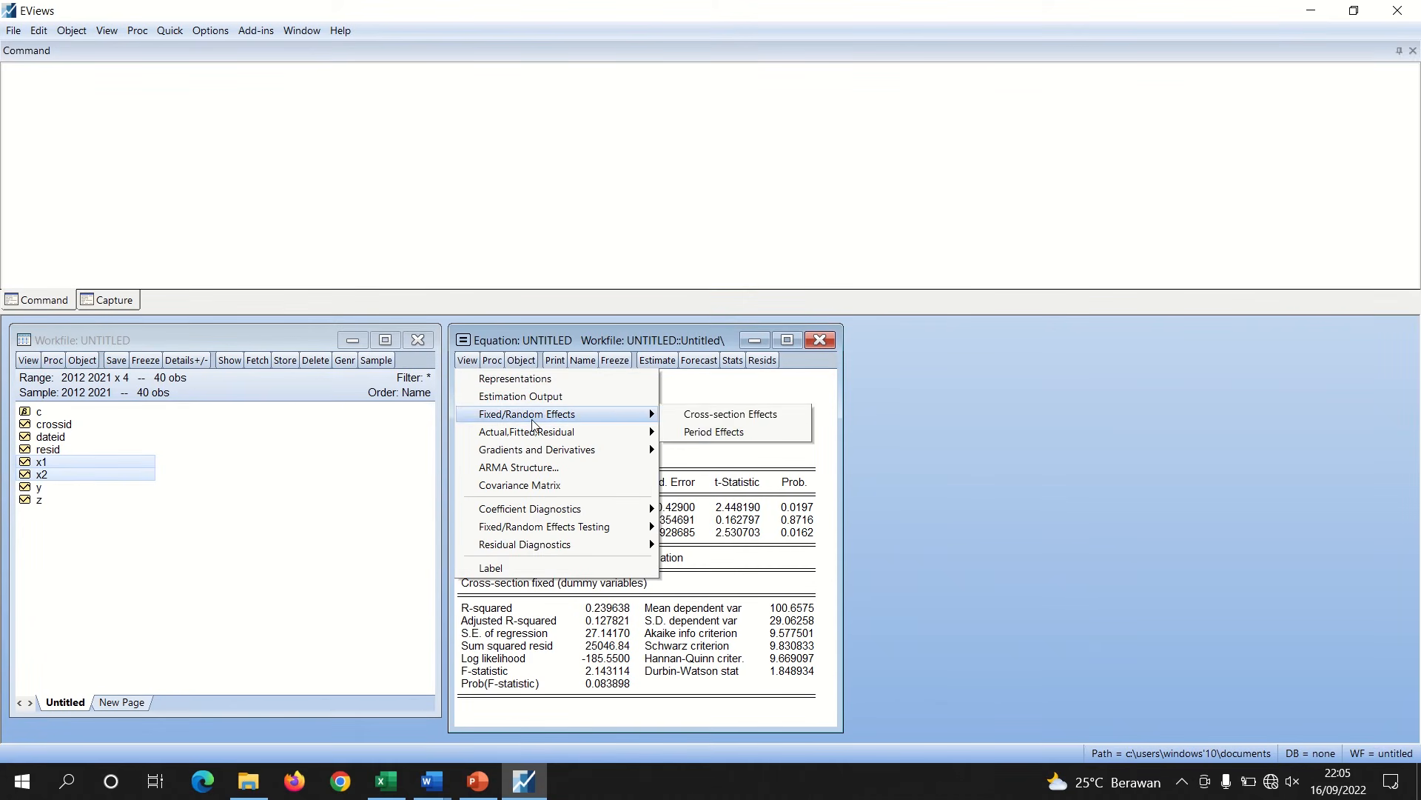
mouse_move(607, 527)
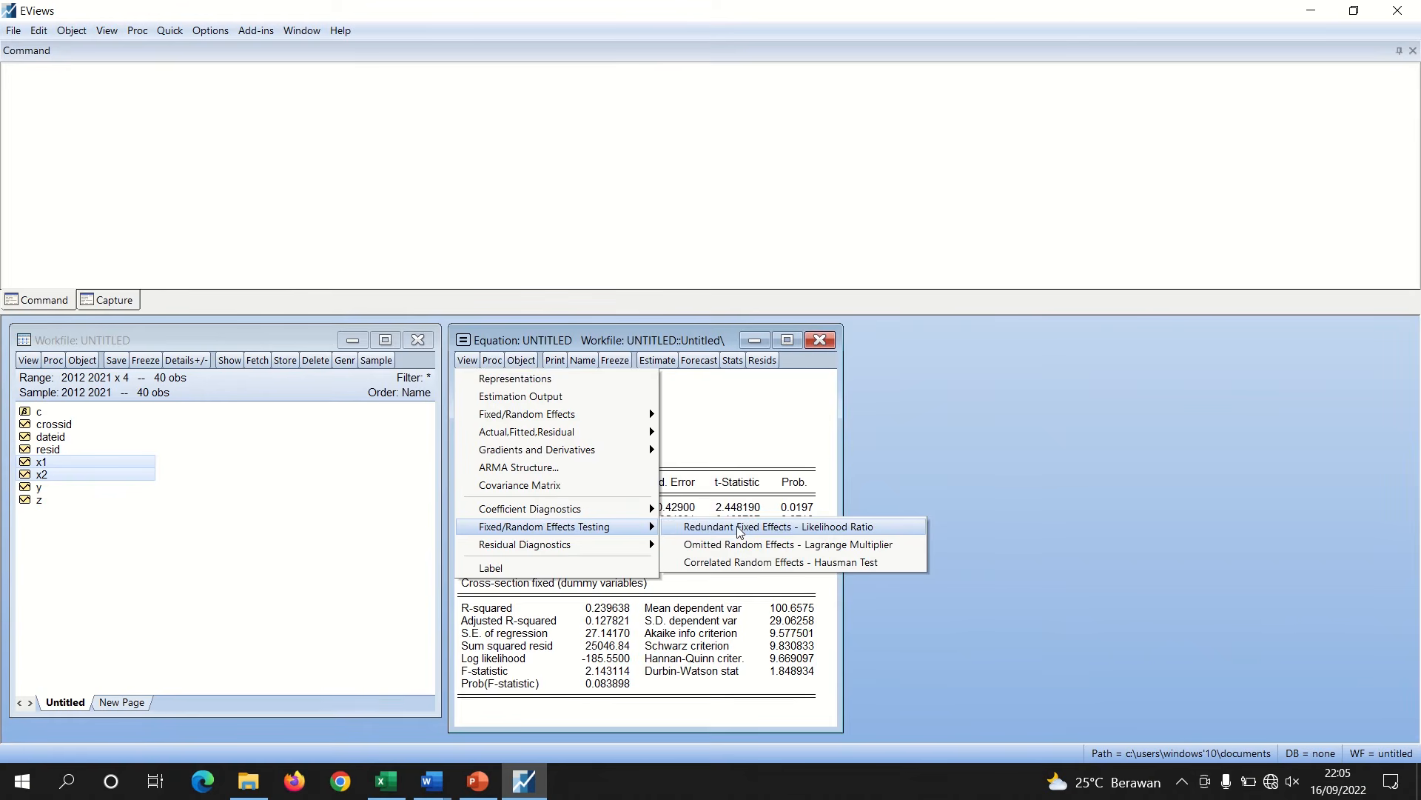
click(764, 530)
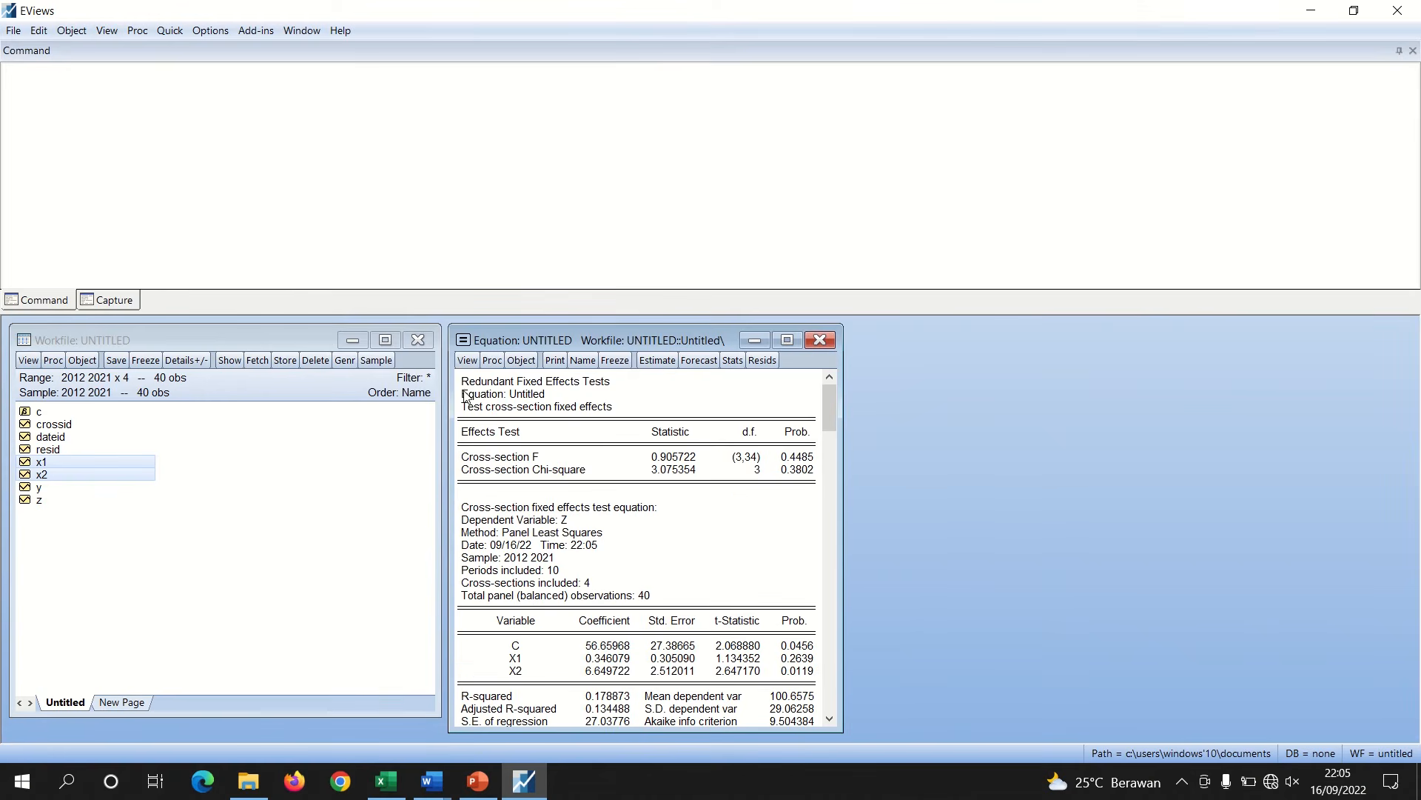
Copy the header and effects test rows of the redundant fixed effects test output
drag(460, 378, 804, 484)
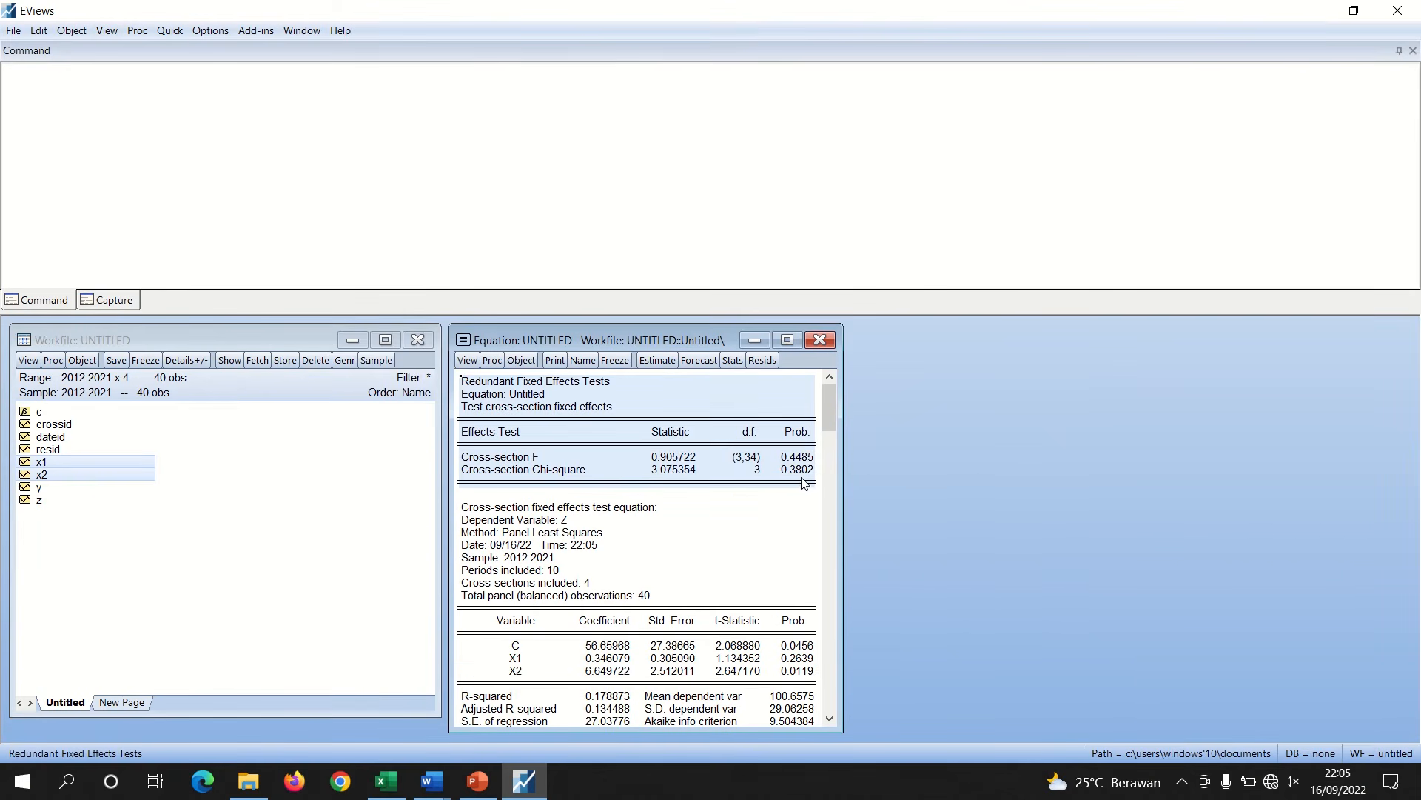
right_click(803, 483)
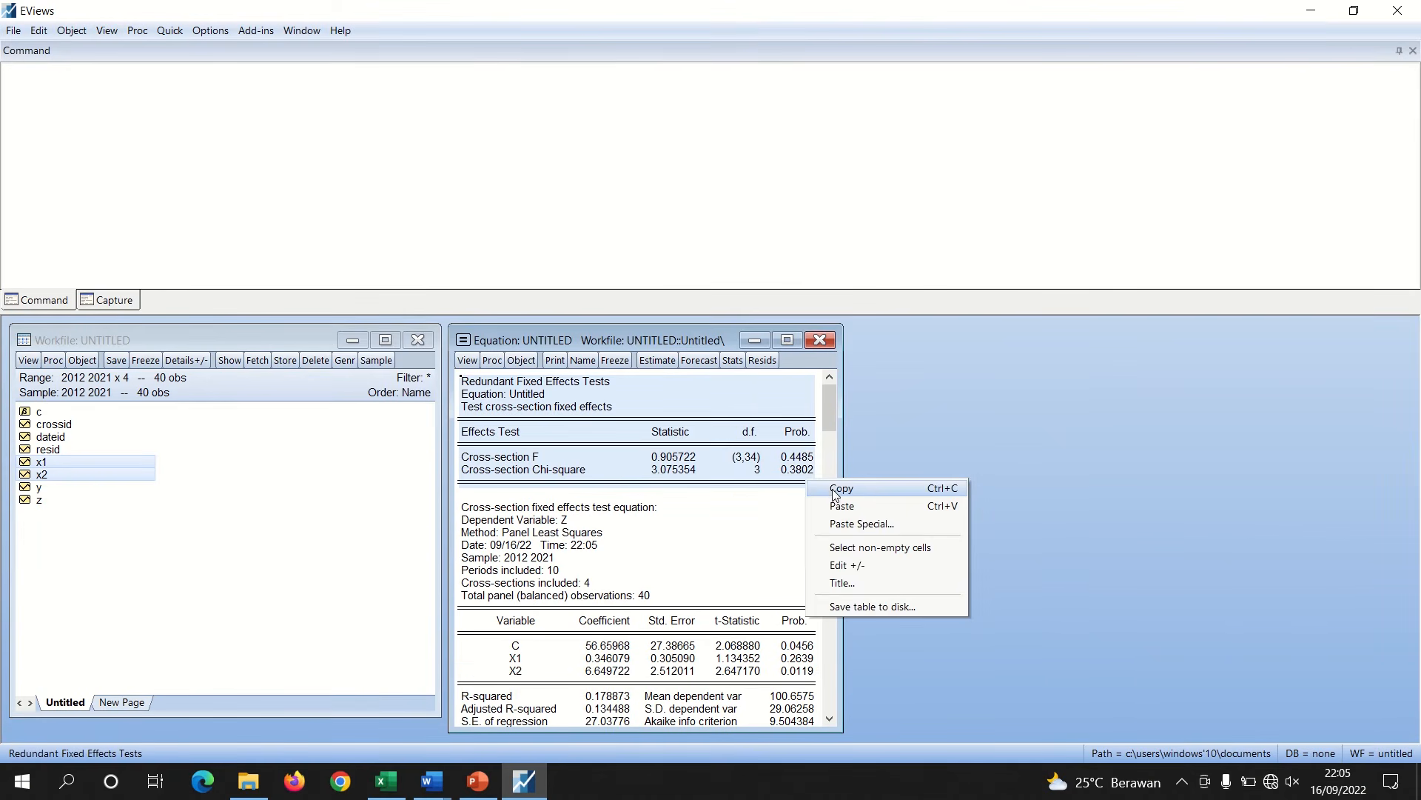
click(841, 488)
click(670, 431)
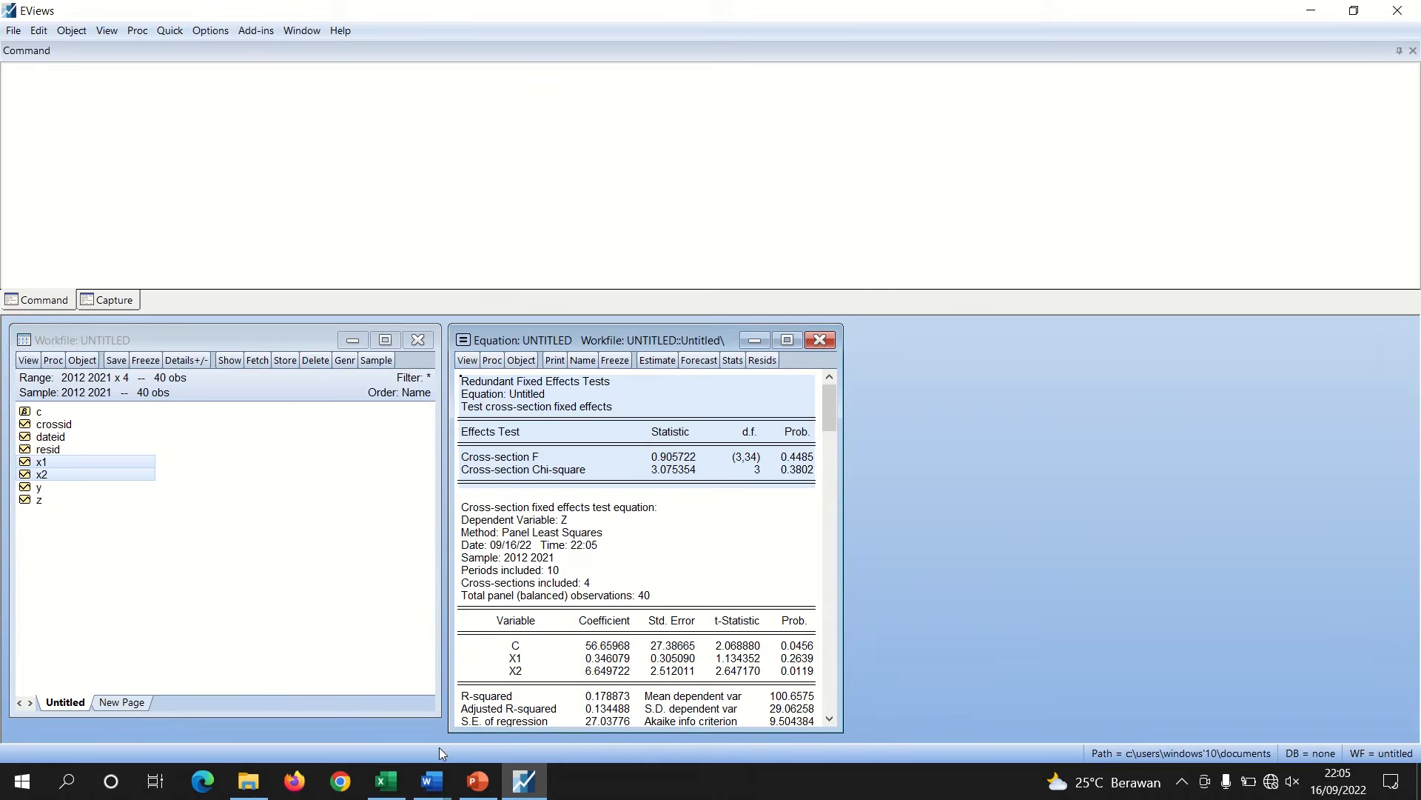
Paste the copied test table on a new line below the Uji Chow heading in the Word document
mouse_move(432, 781)
click(340, 709)
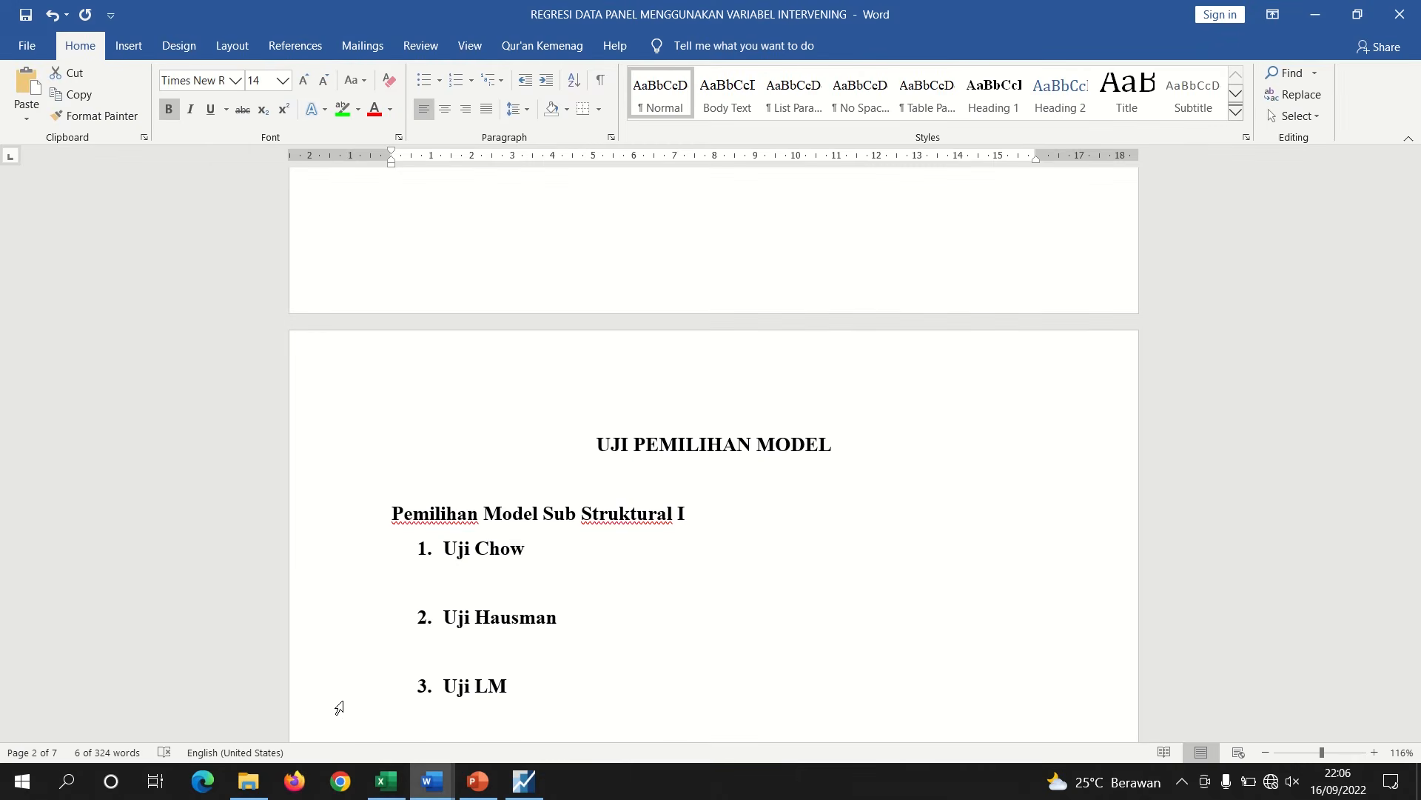
click(459, 576)
key(Return)
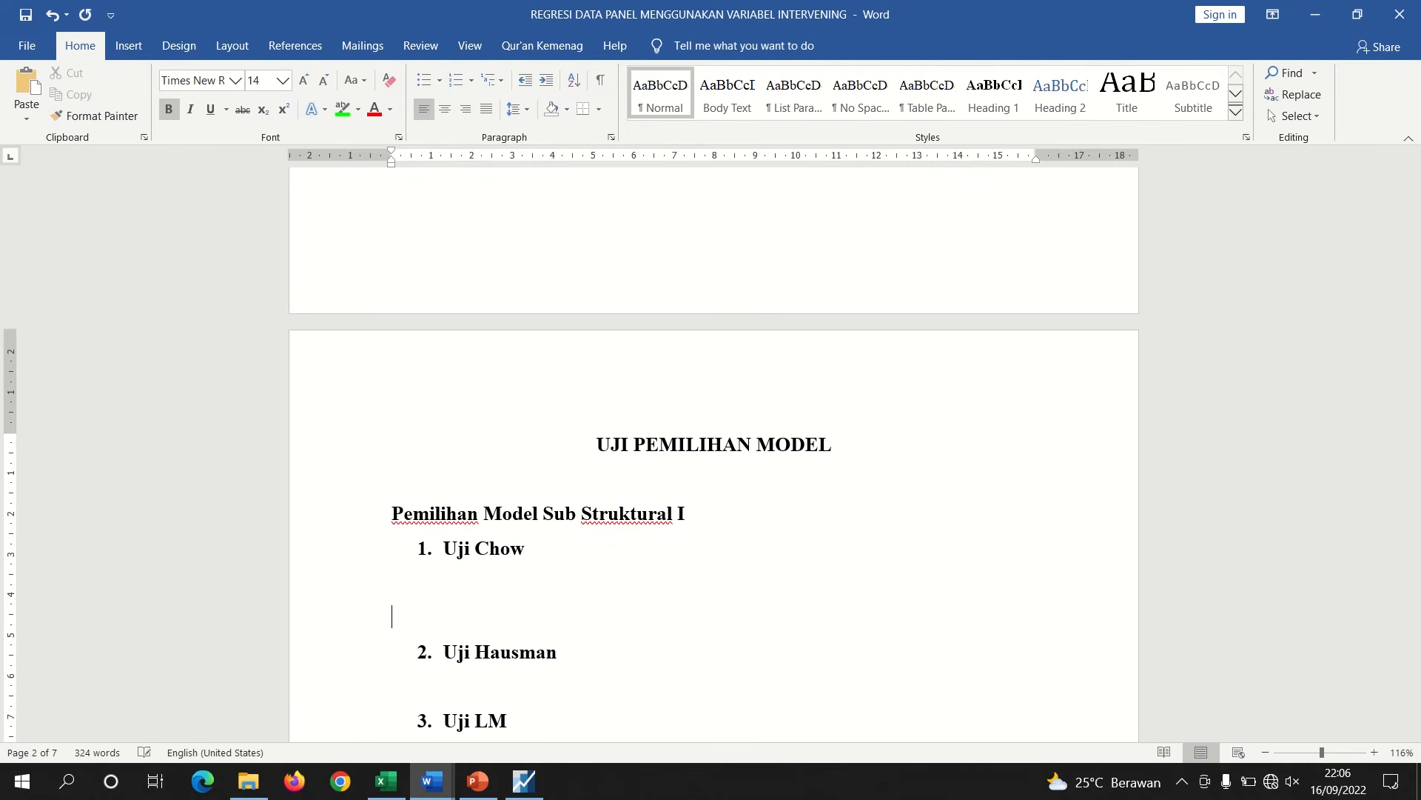
key(ctrl+v)
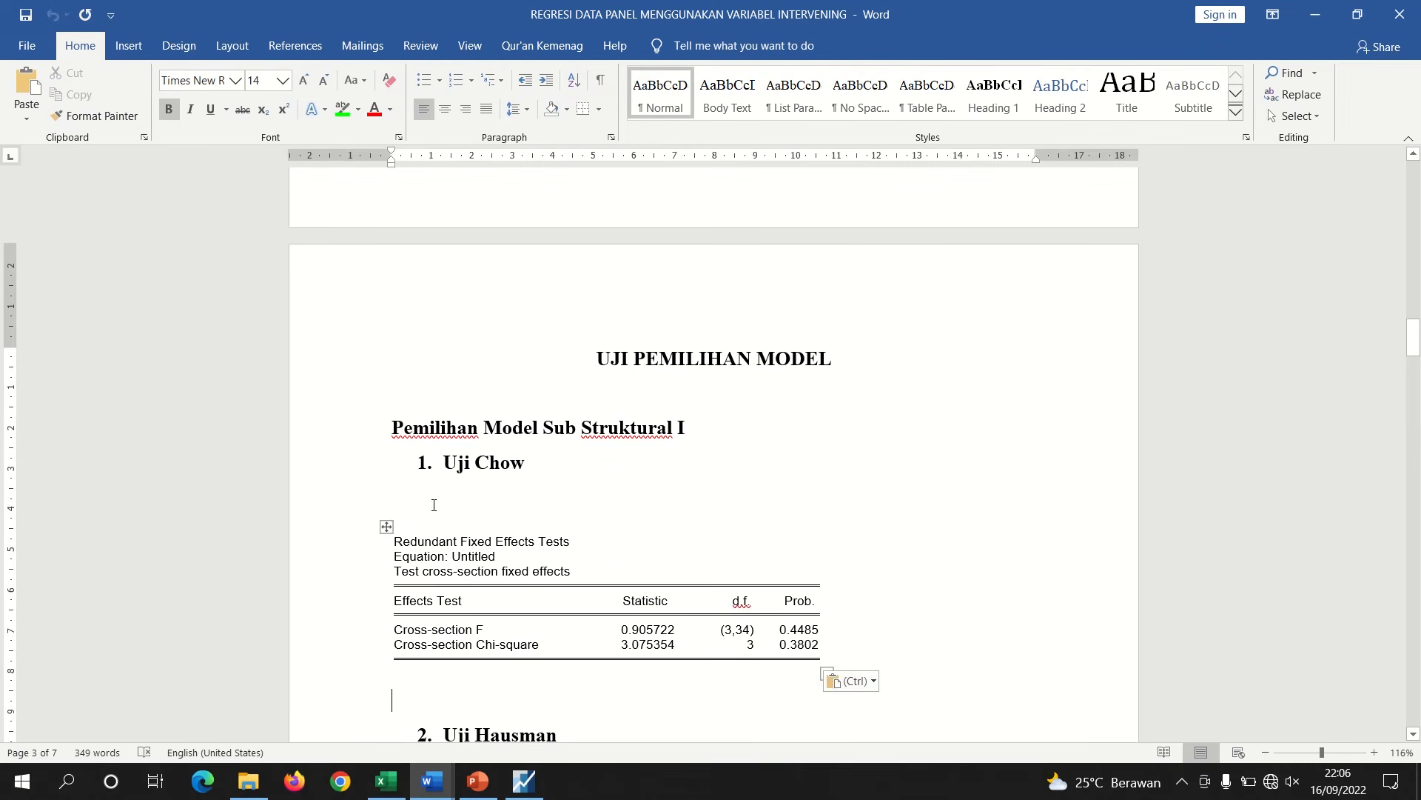
Remove the empty line above the pasted table and highlight the Cross-section Chi-square probability 0.3802 in green
click(434, 505)
key(BackSpace)
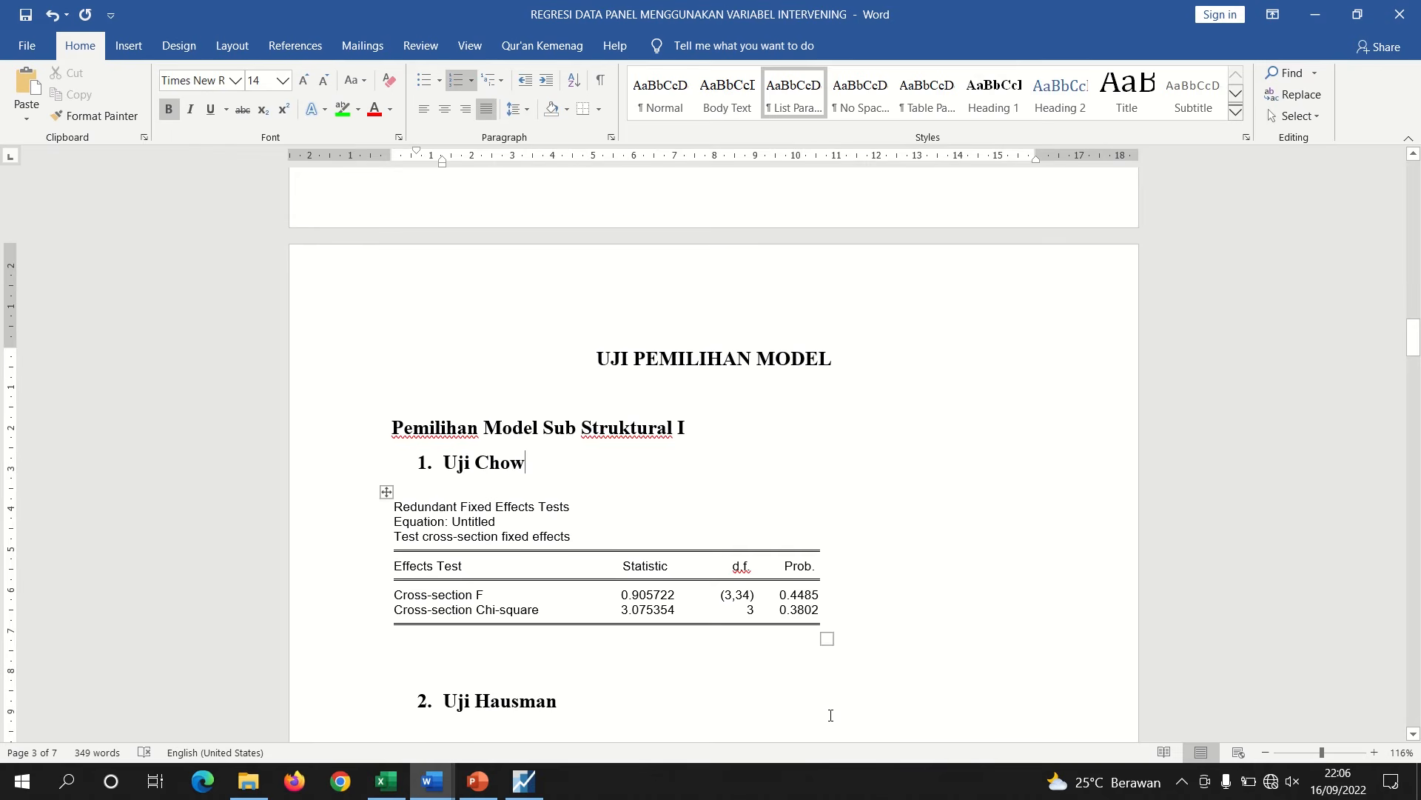
drag(819, 610, 778, 609)
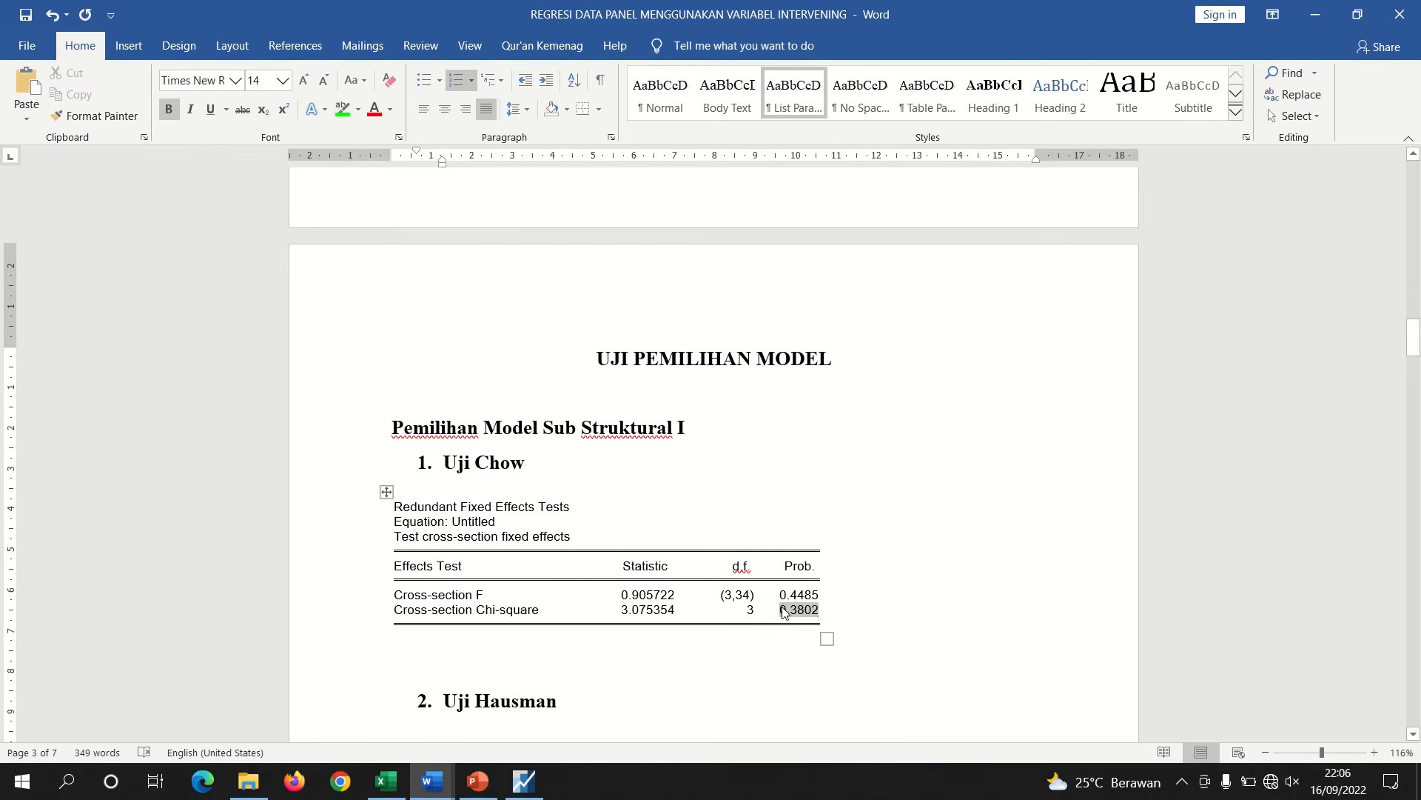
click(342, 111)
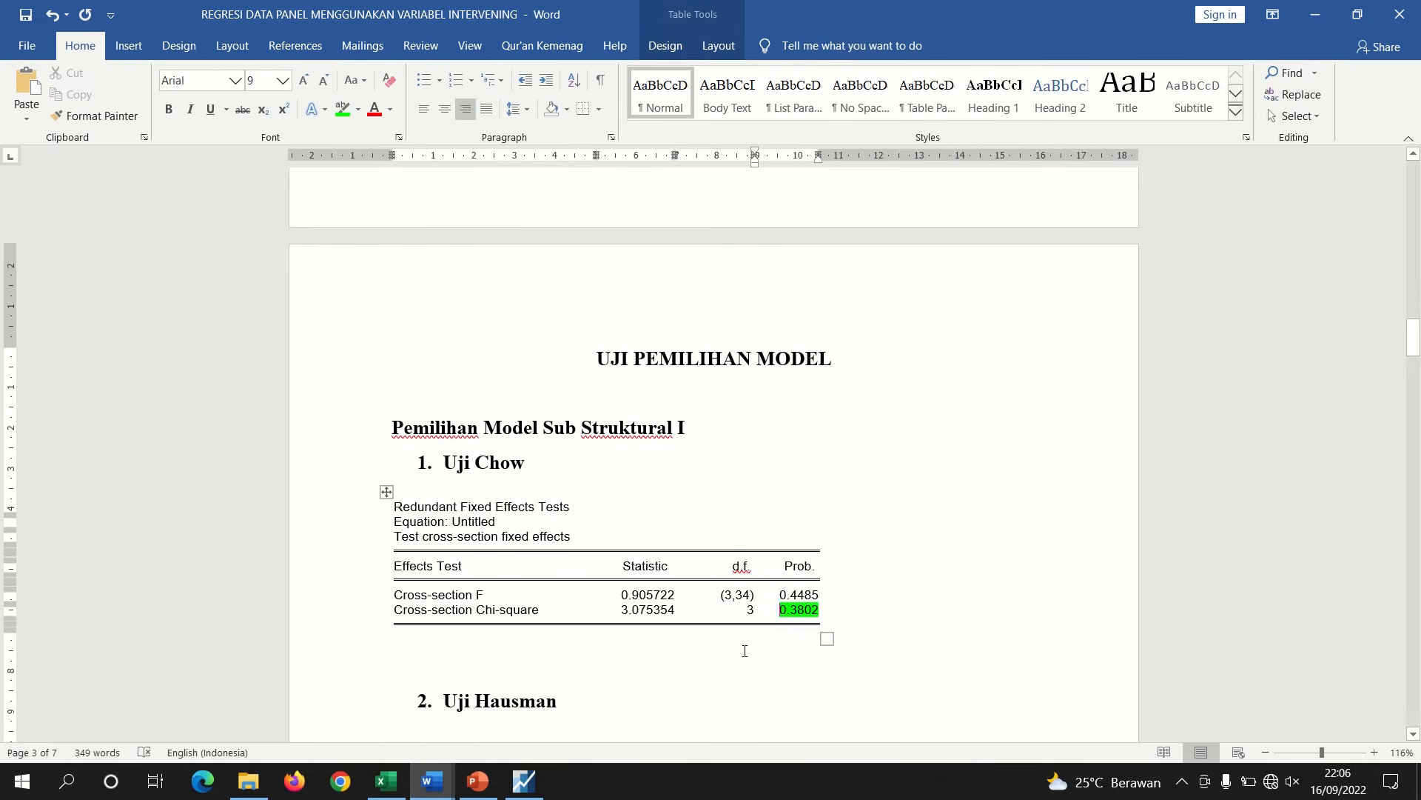
Check the Uji Chow decision rule on the slide, then type '0,3802 > 0,05 : Model CEM' below the table
click(478, 781)
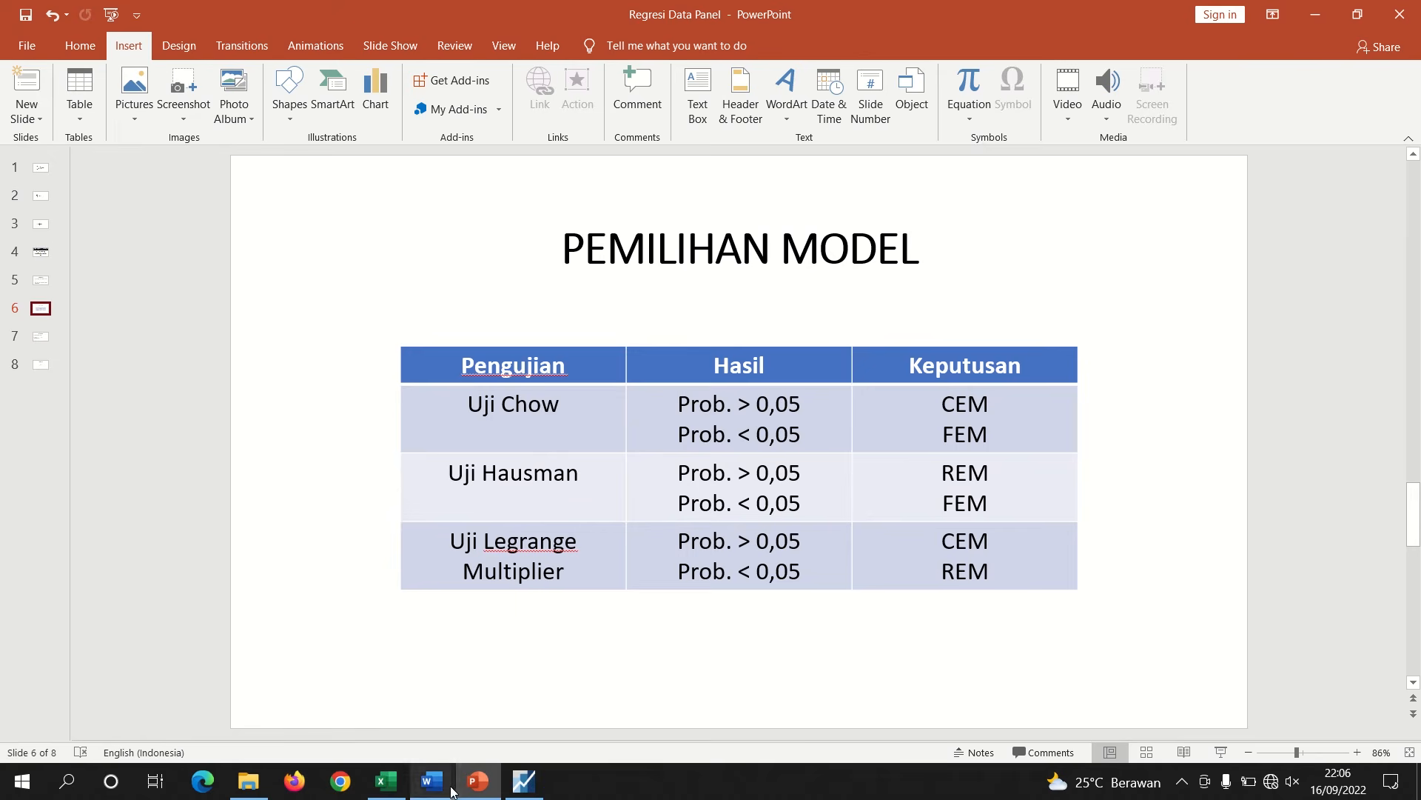
mouse_move(426, 778)
click(333, 704)
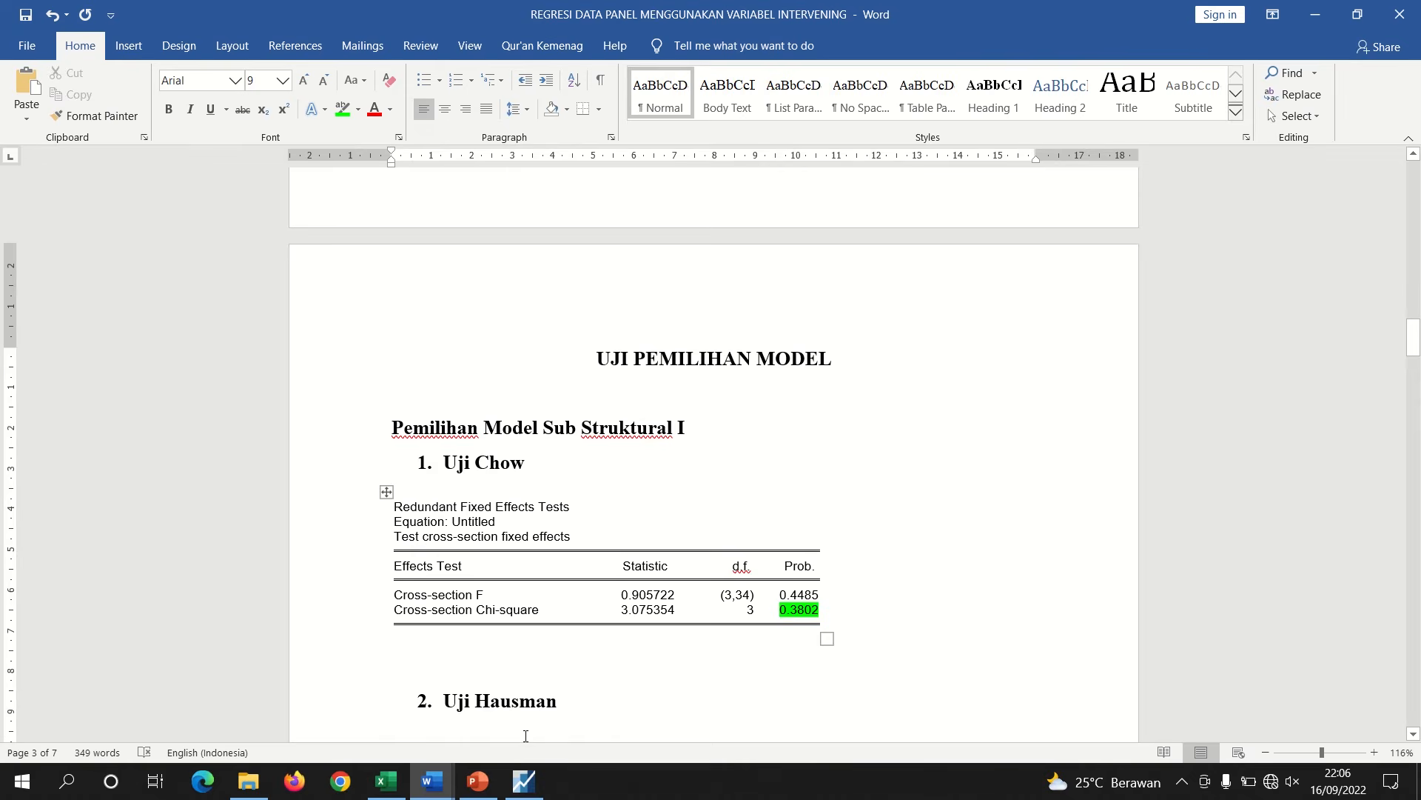
click(478, 781)
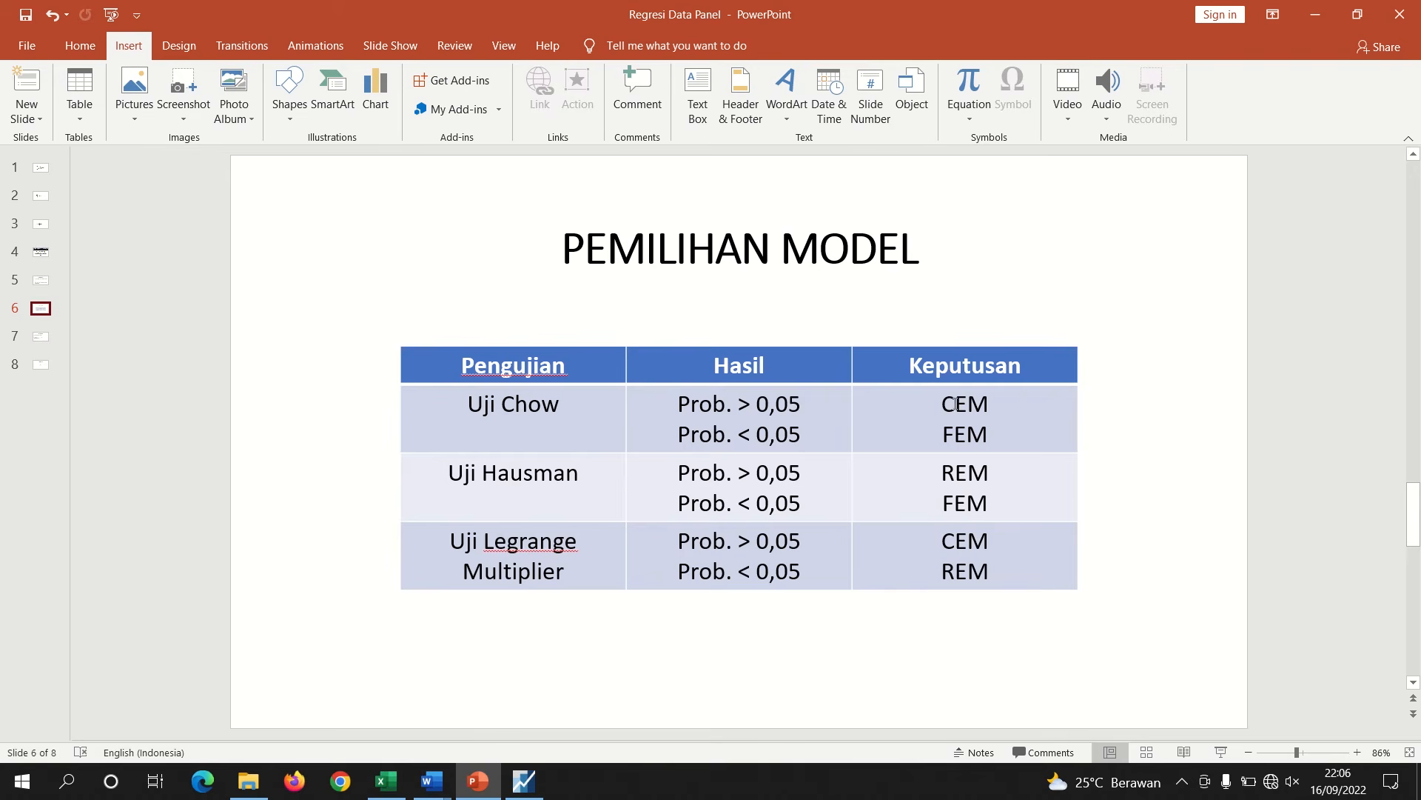
double_click(988, 406)
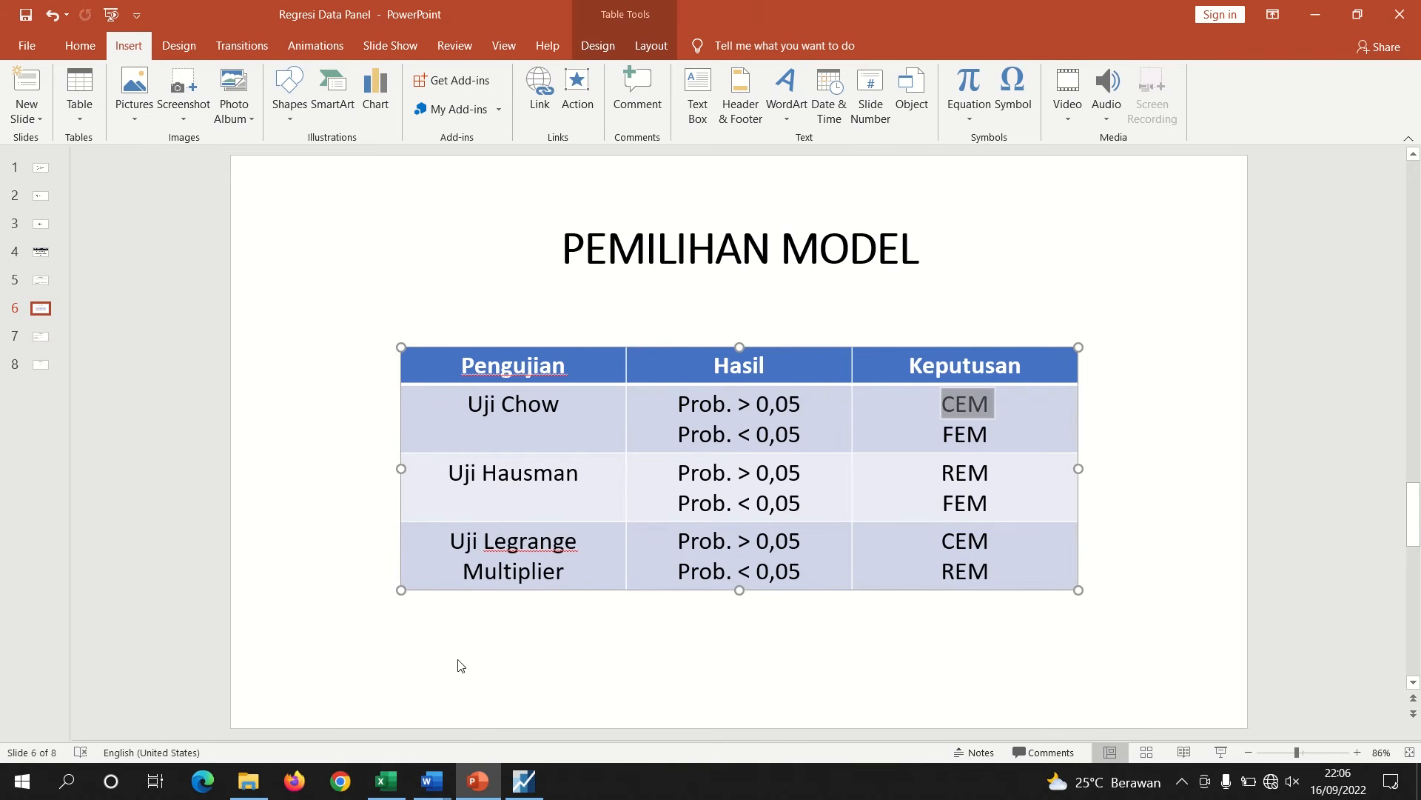
mouse_move(440, 770)
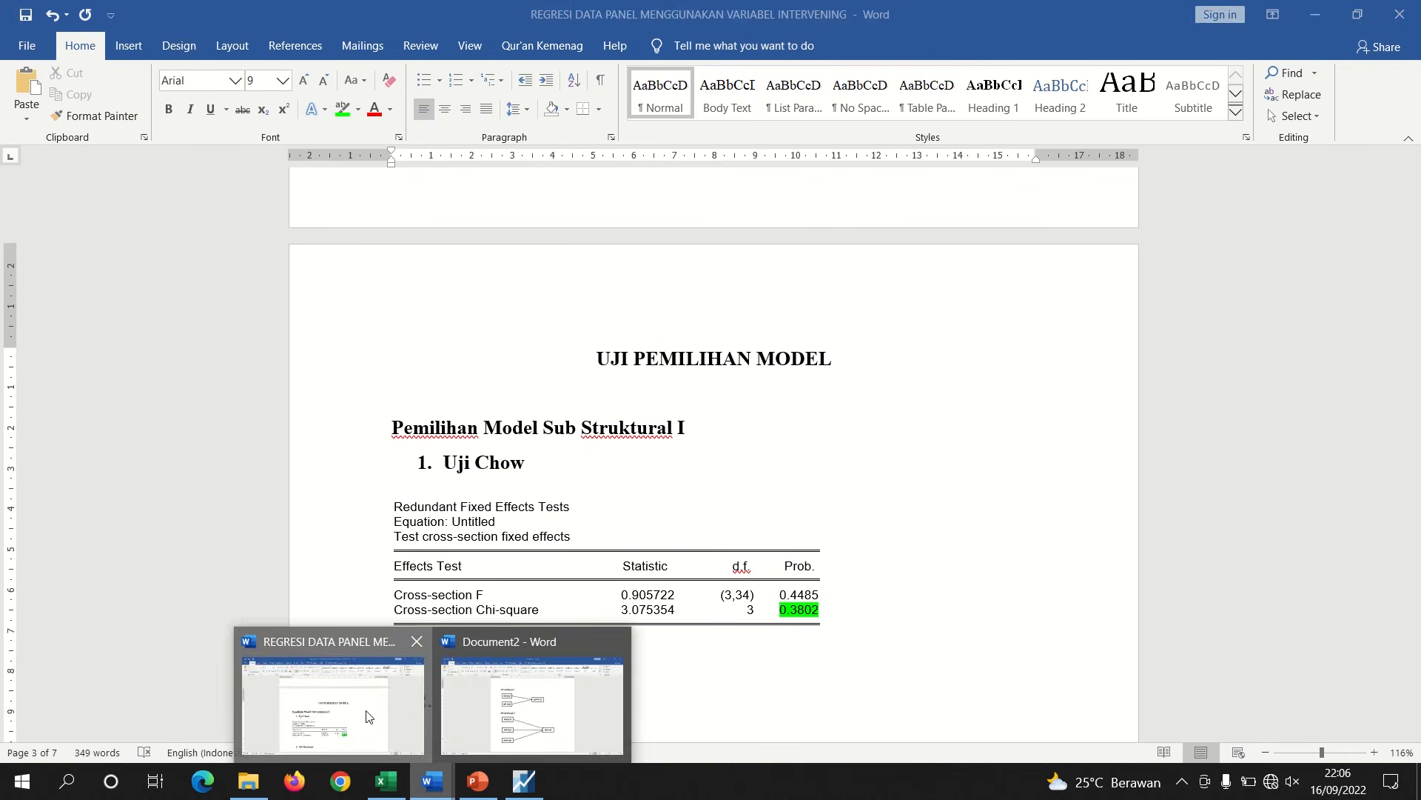
click(414, 670)
key(Return)
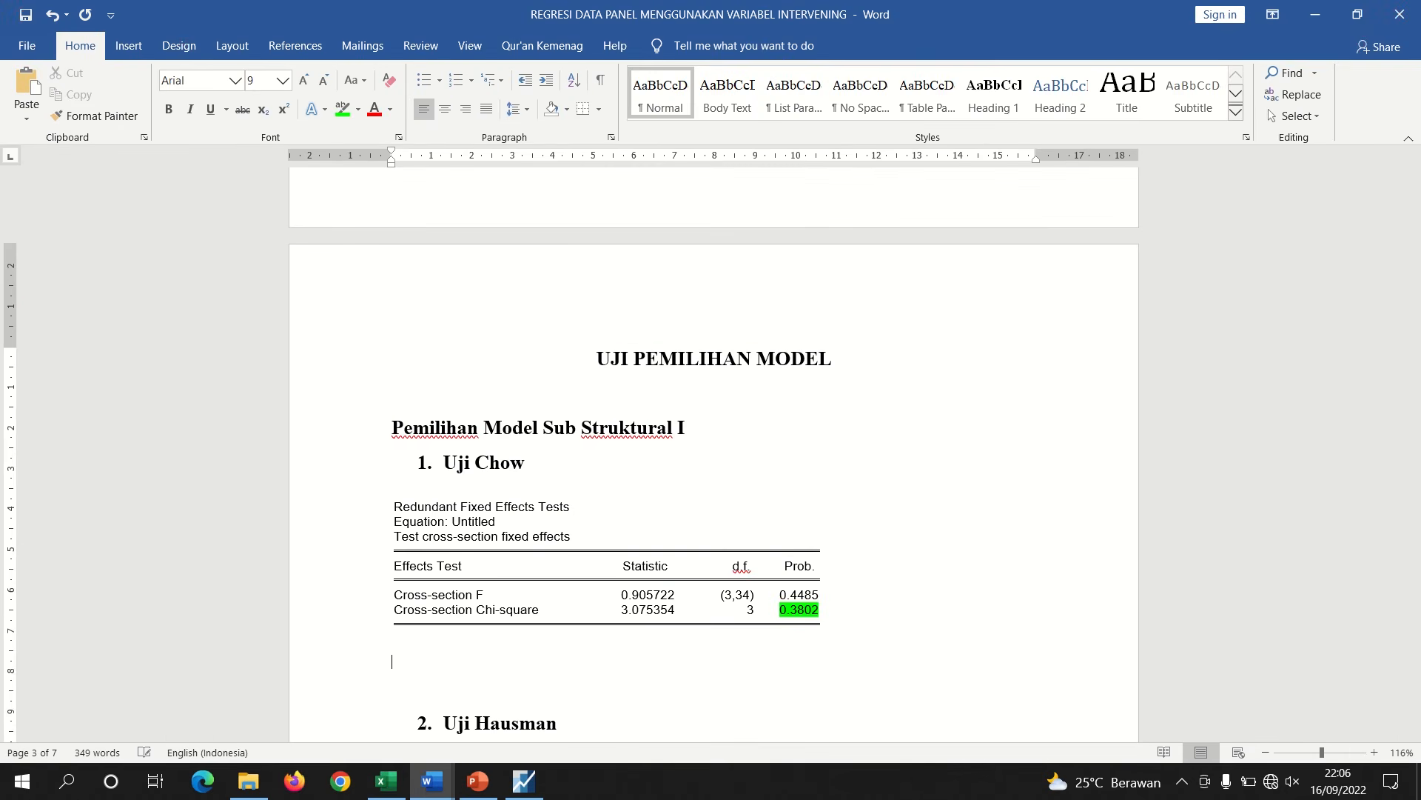
text(0,3802 > 0,05 : Model CEM)
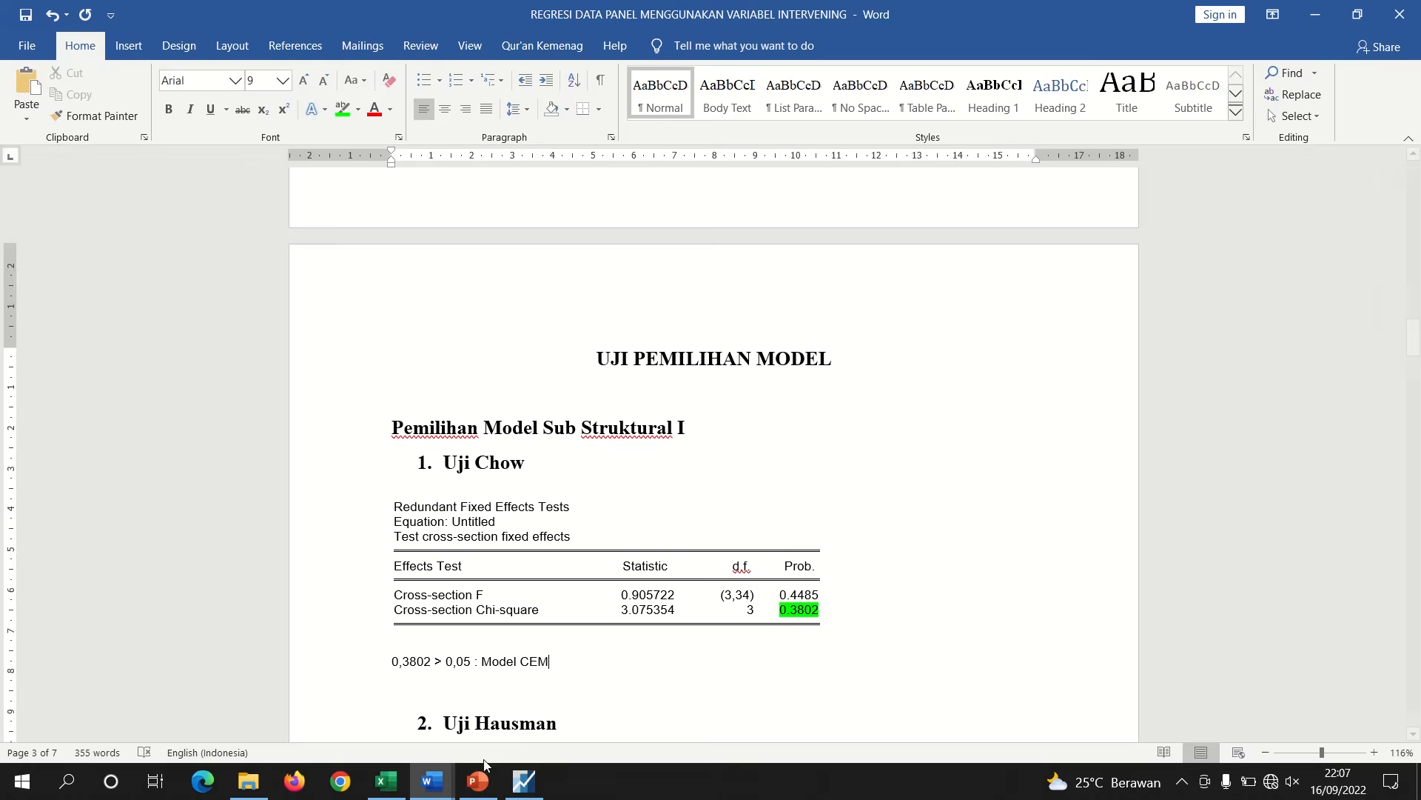
Review the Uji Chow, Uji Hausman and Lagrange Multiplier rows of the model selection table on the slide
click(478, 780)
drag(501, 408, 905, 410)
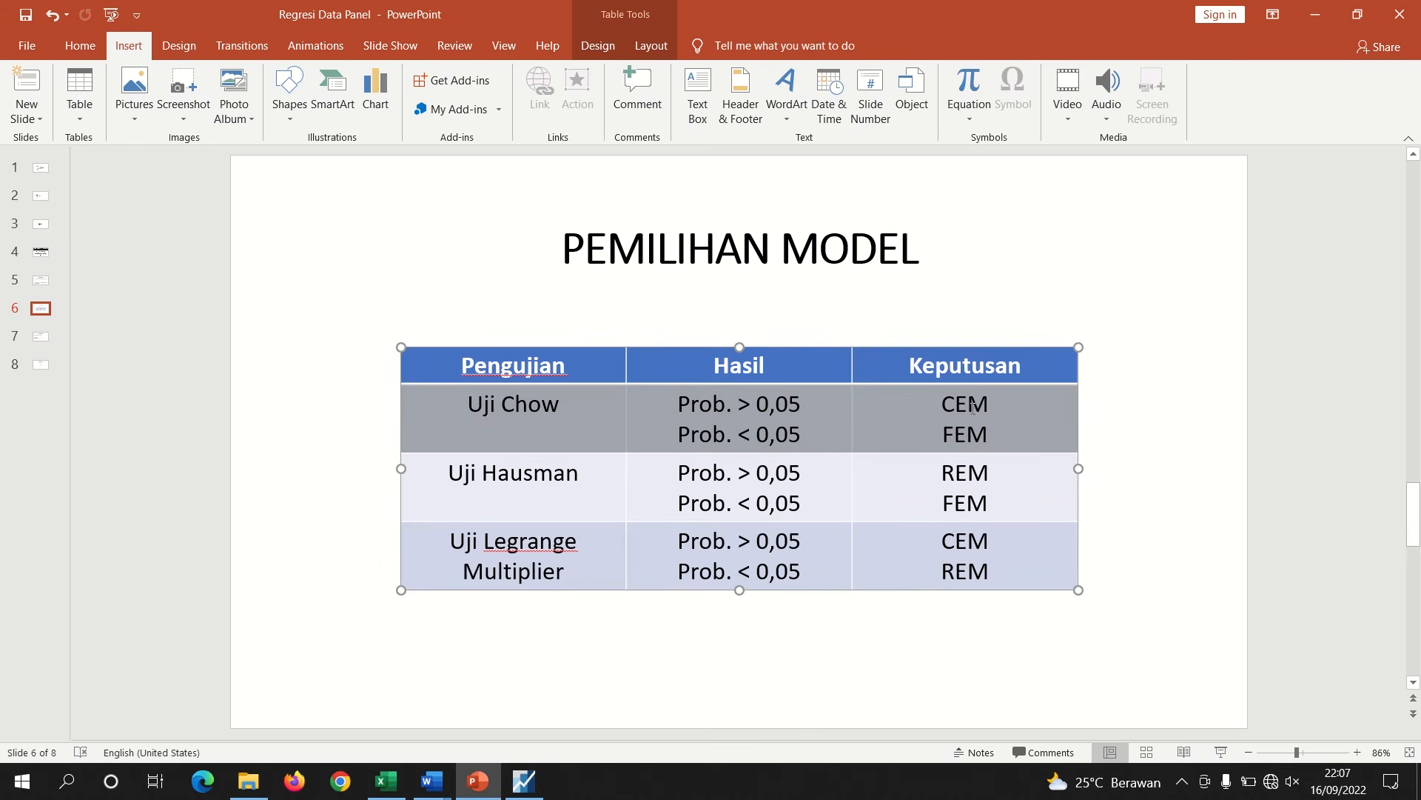
click(975, 408)
drag(993, 408, 943, 406)
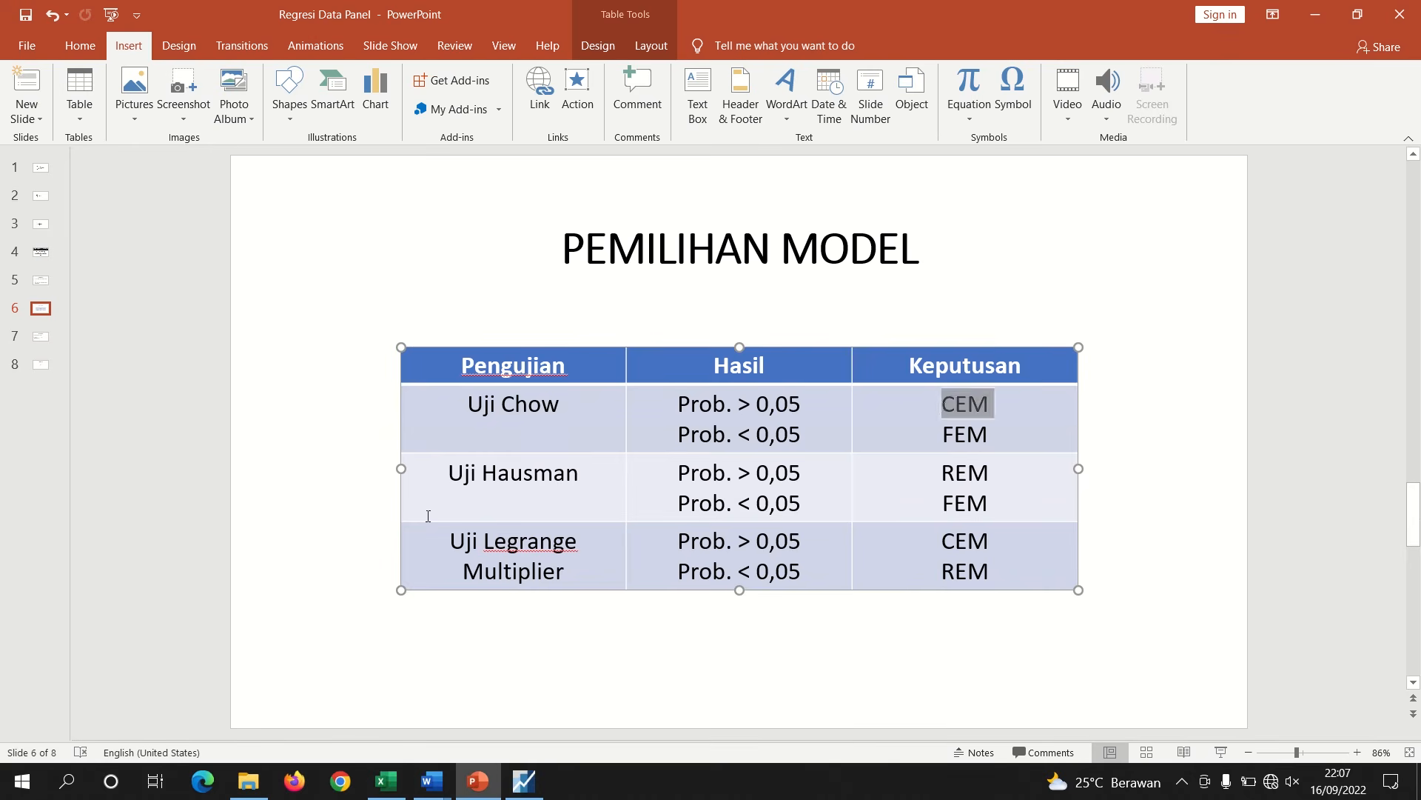
drag(449, 470, 910, 490)
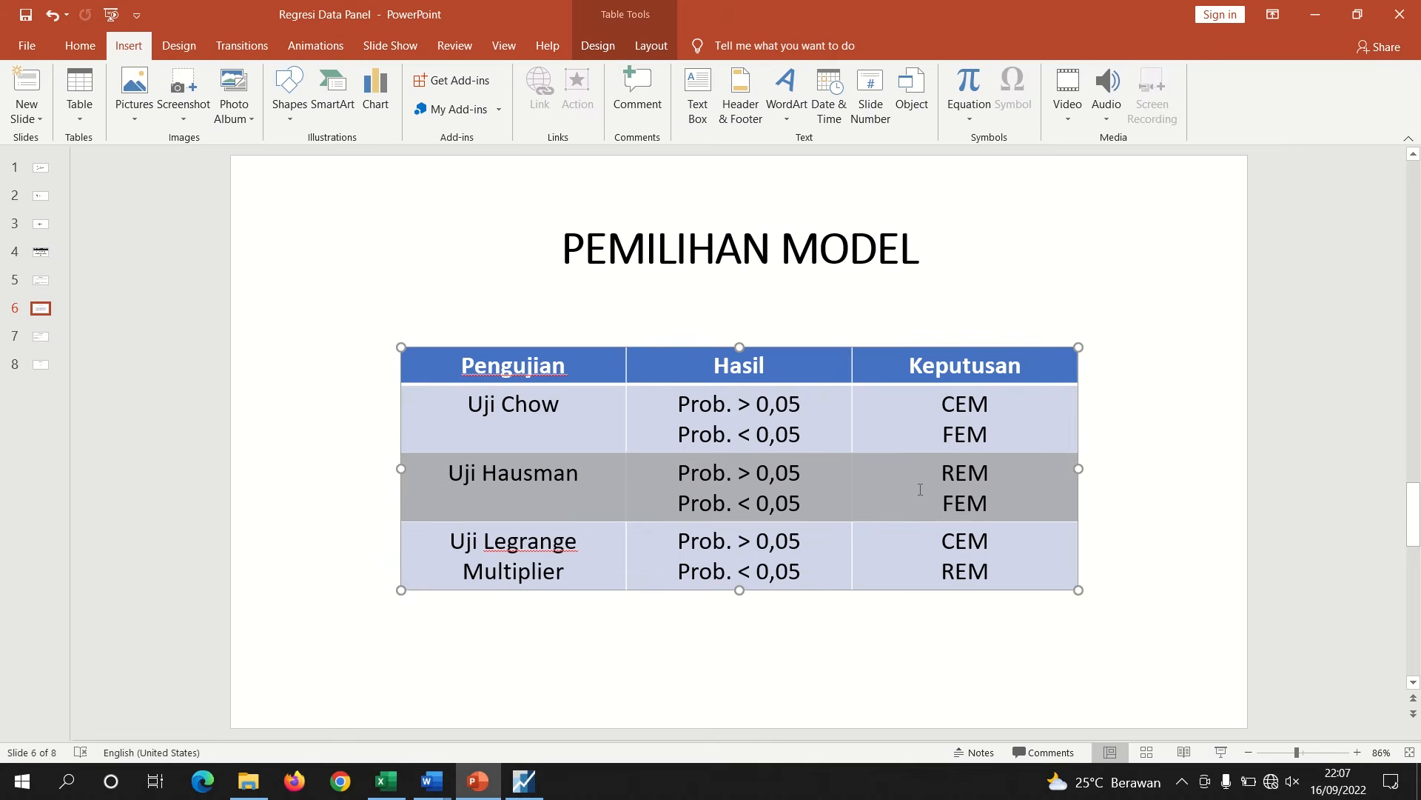
drag(449, 541, 585, 572)
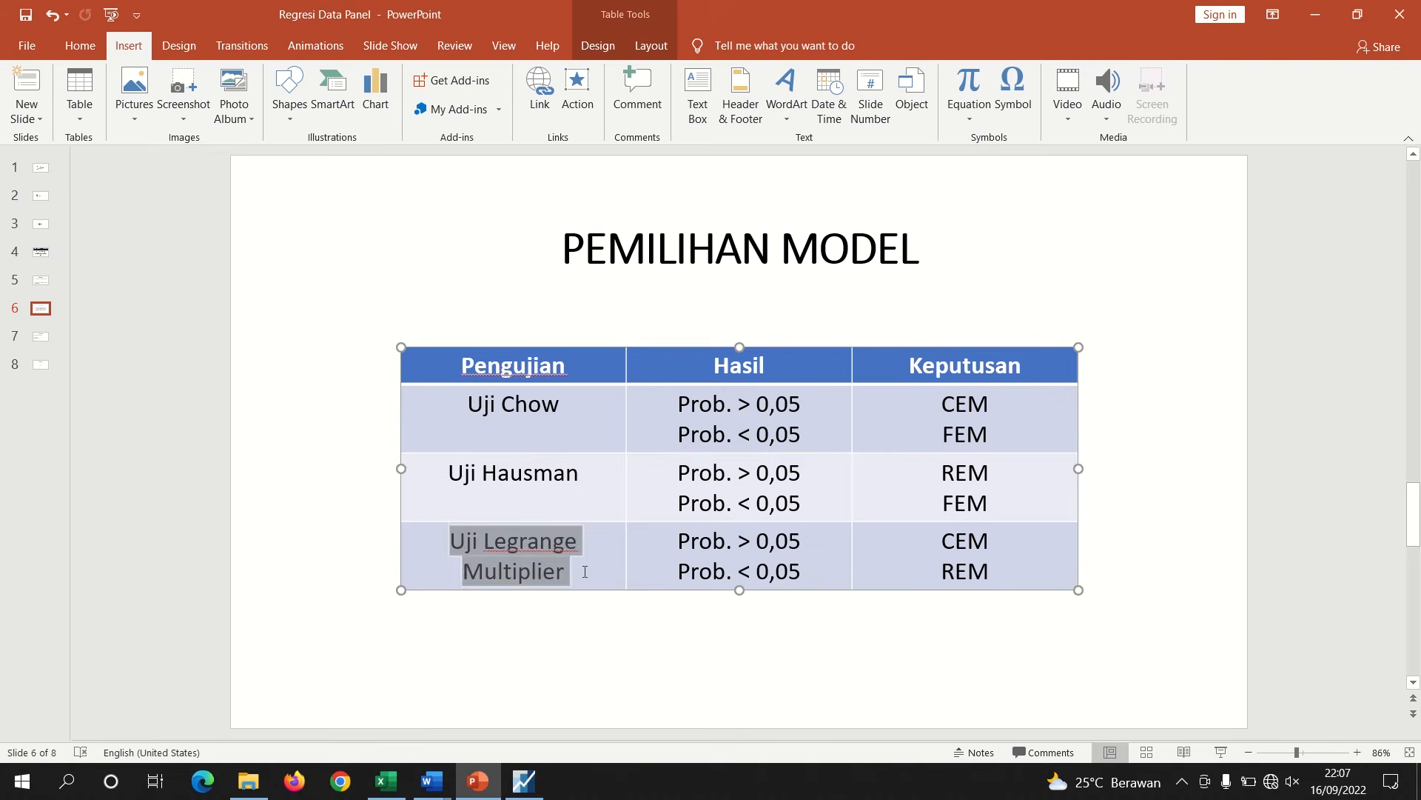
click(752, 437)
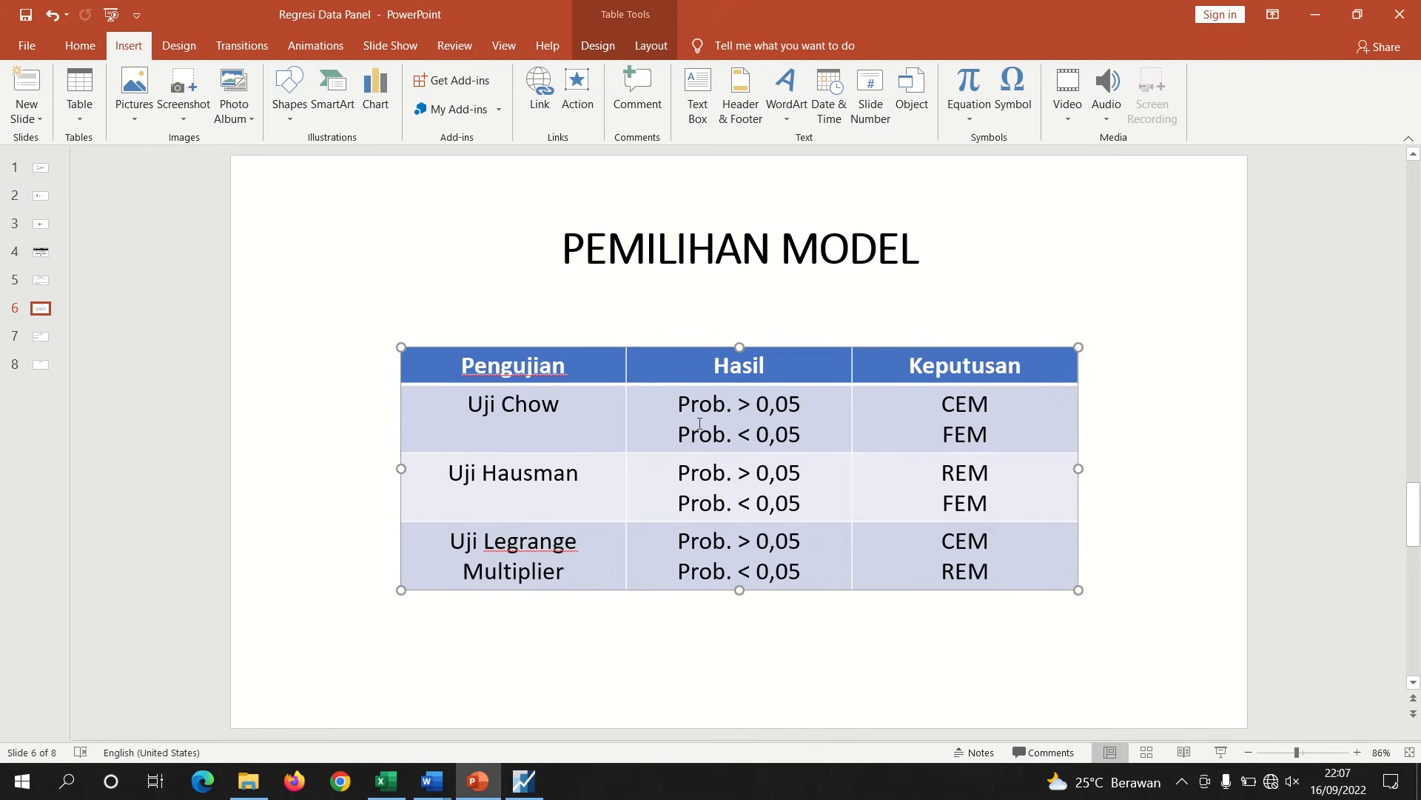
double_click(976, 433)
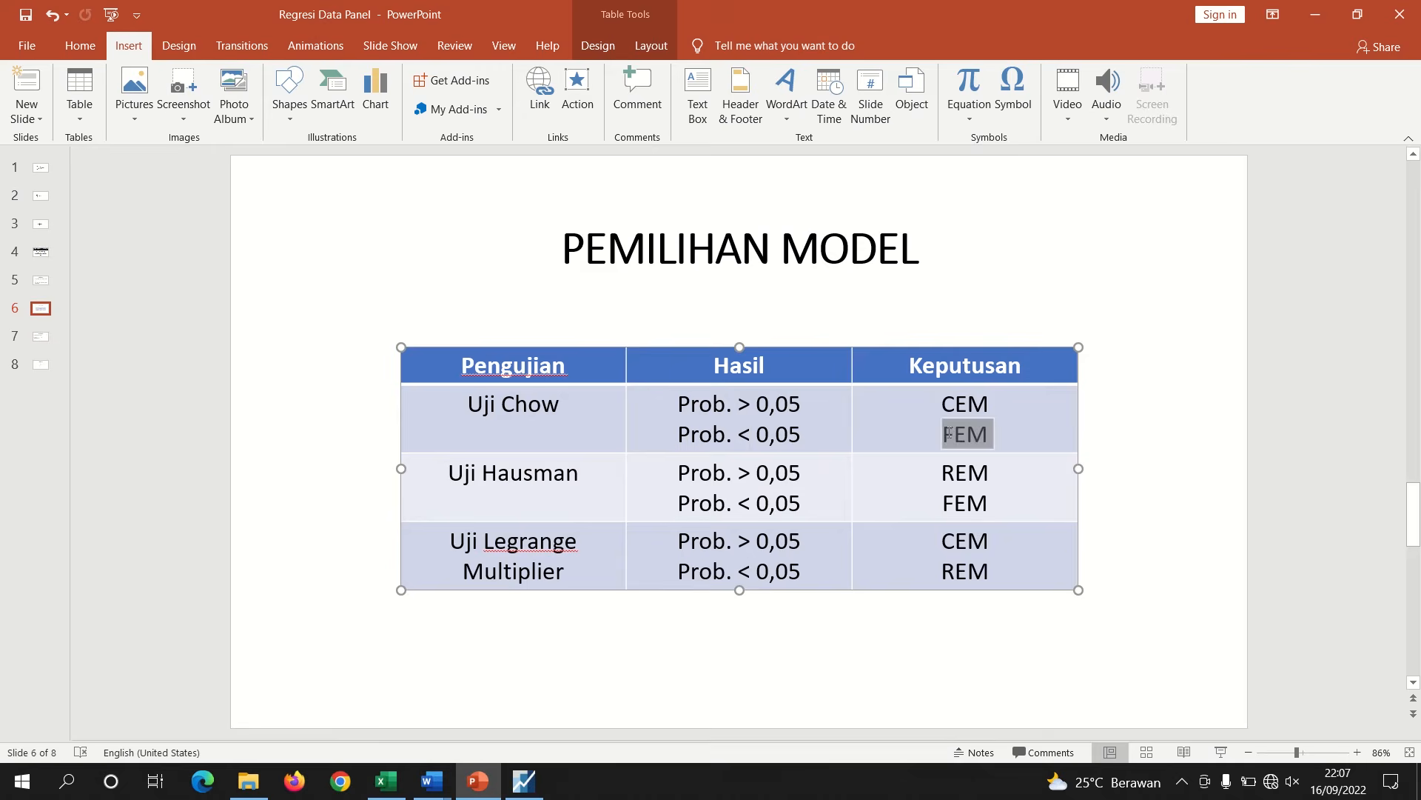
Re-estimate the equation with random cross-section effects
click(523, 783)
click(656, 361)
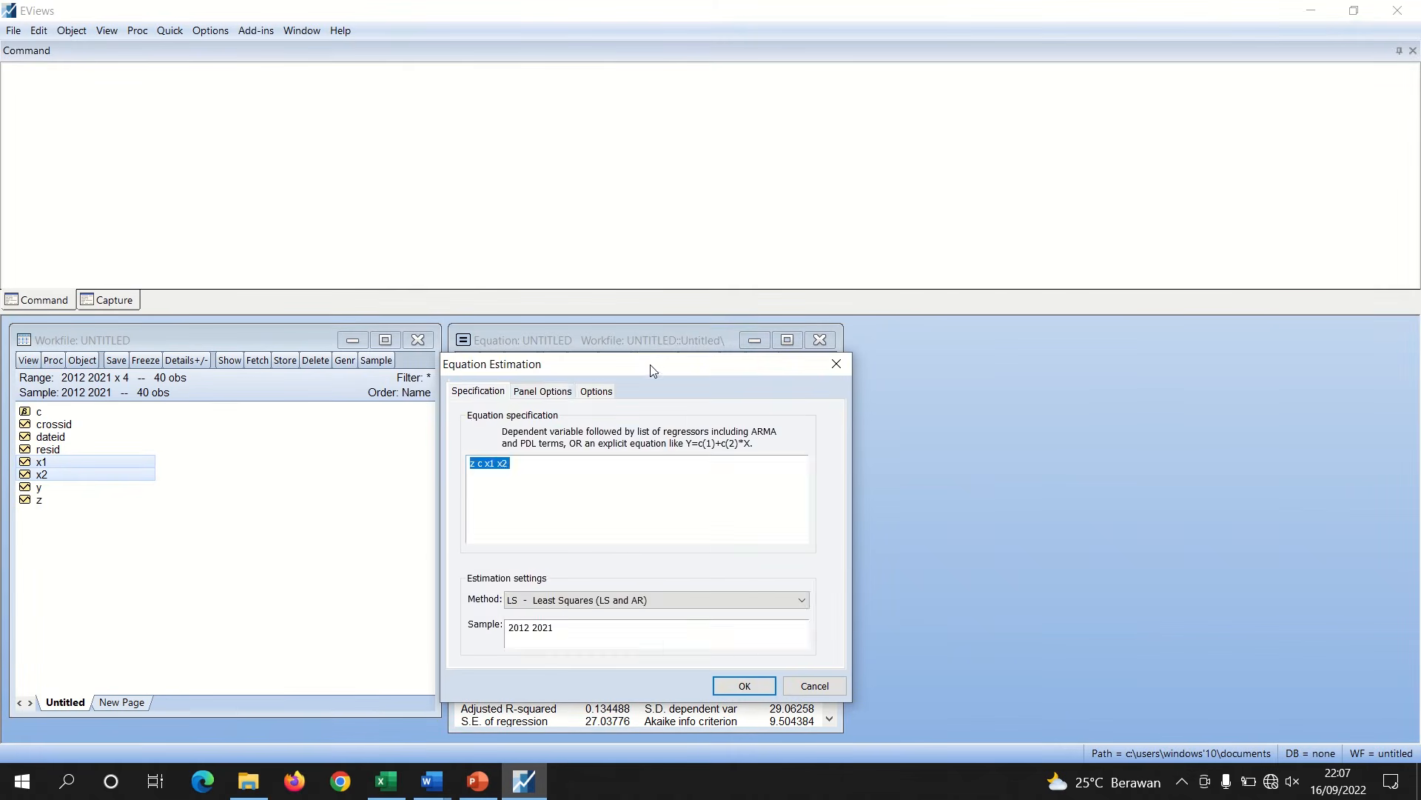
click(557, 396)
click(570, 437)
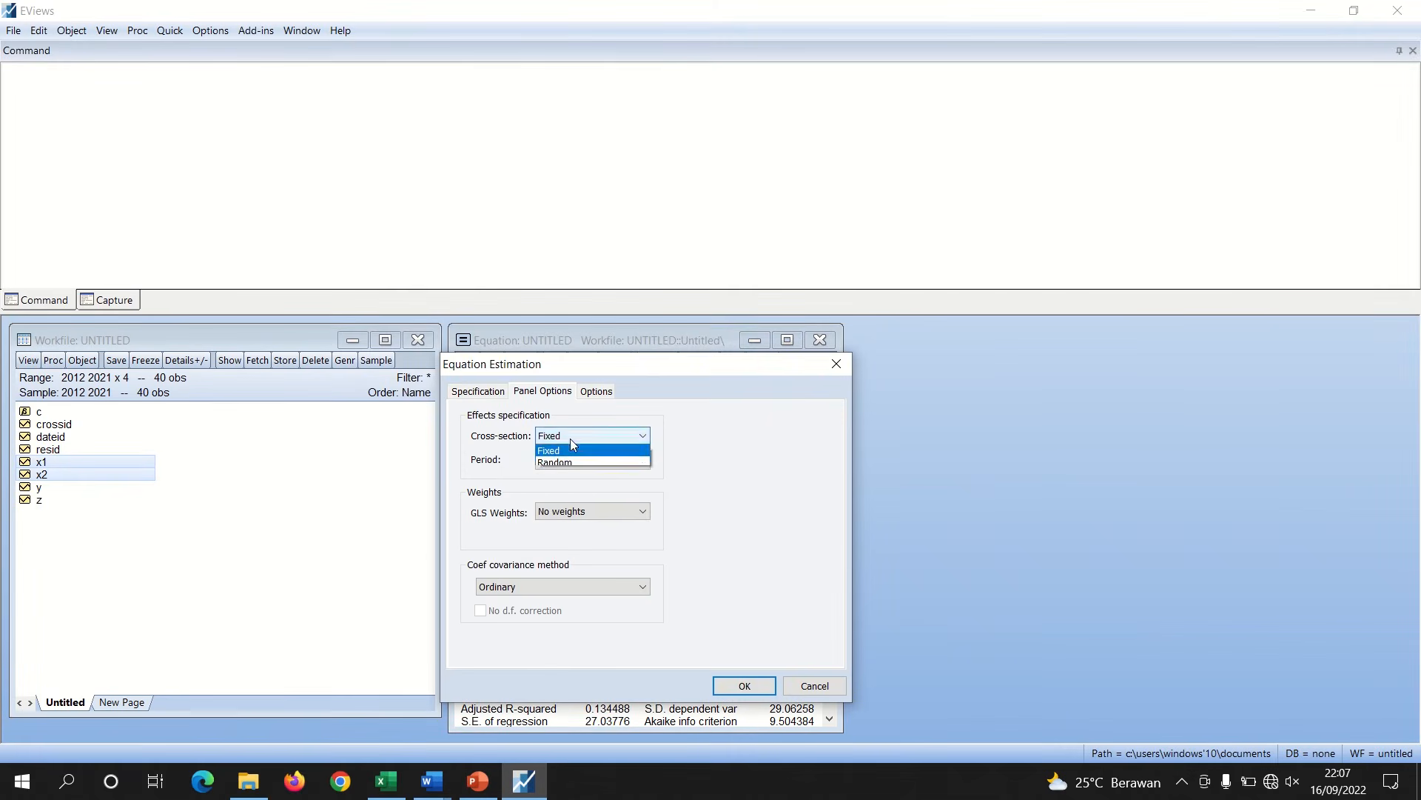
click(558, 472)
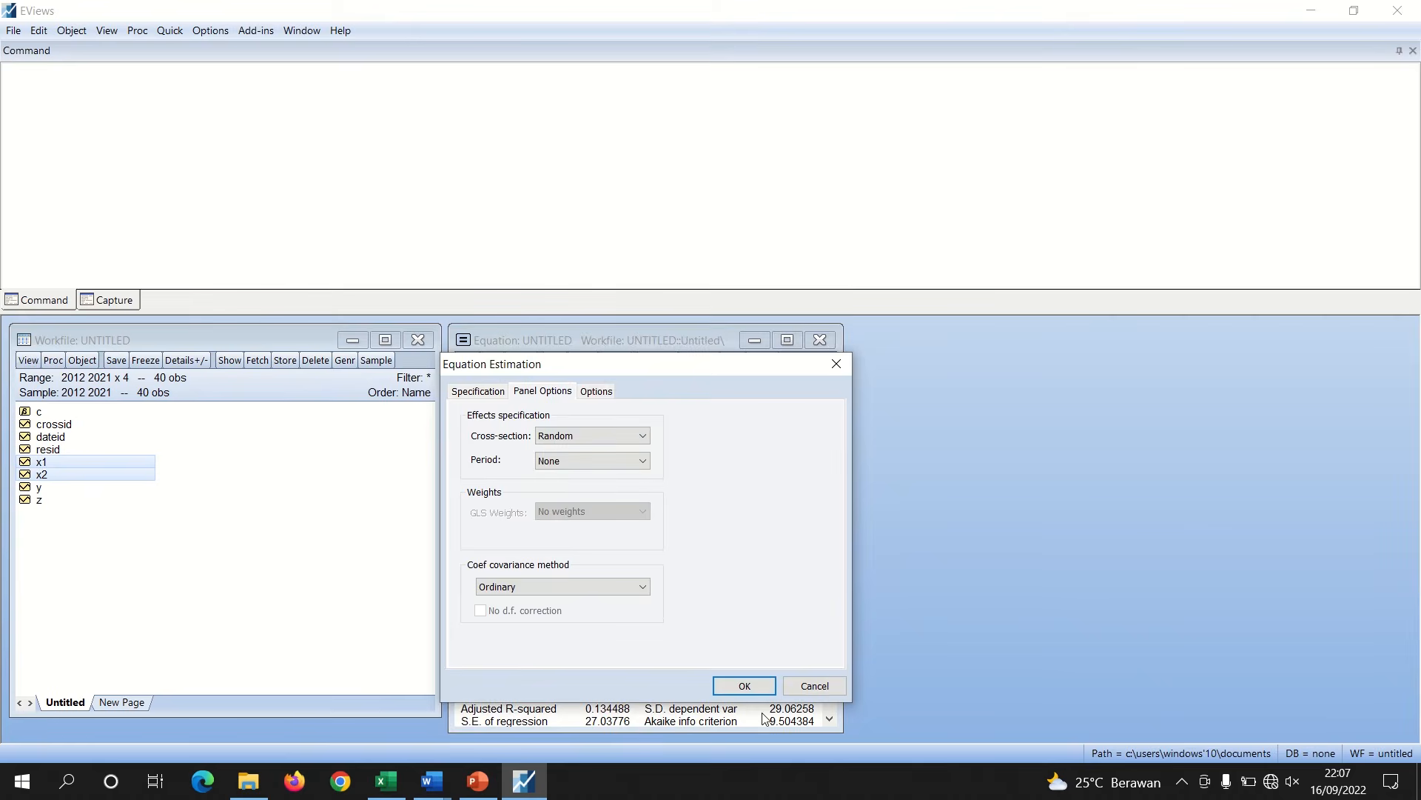
click(745, 685)
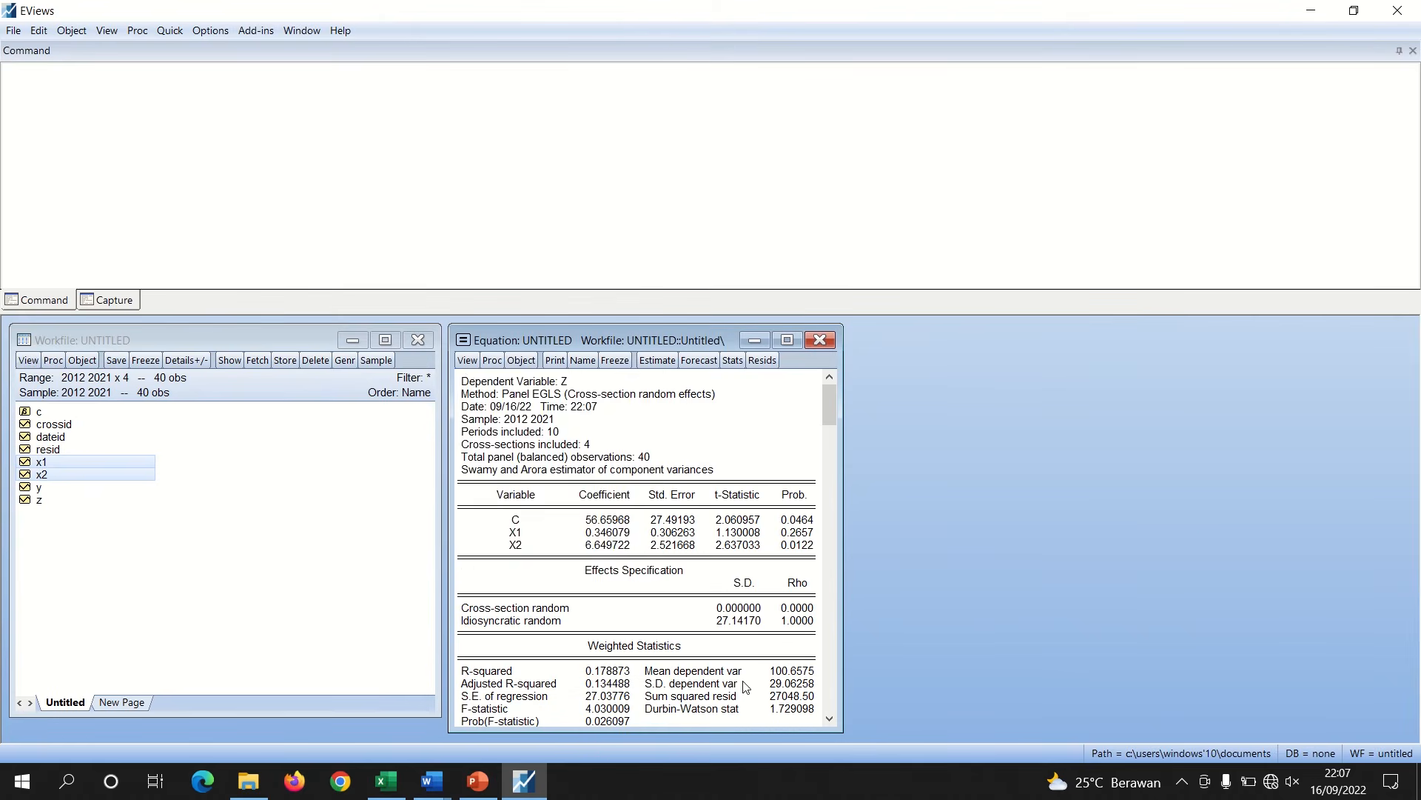
Run the Correlated Random Effects Hausman test on the random-effects equation
click(467, 363)
mouse_move(562, 528)
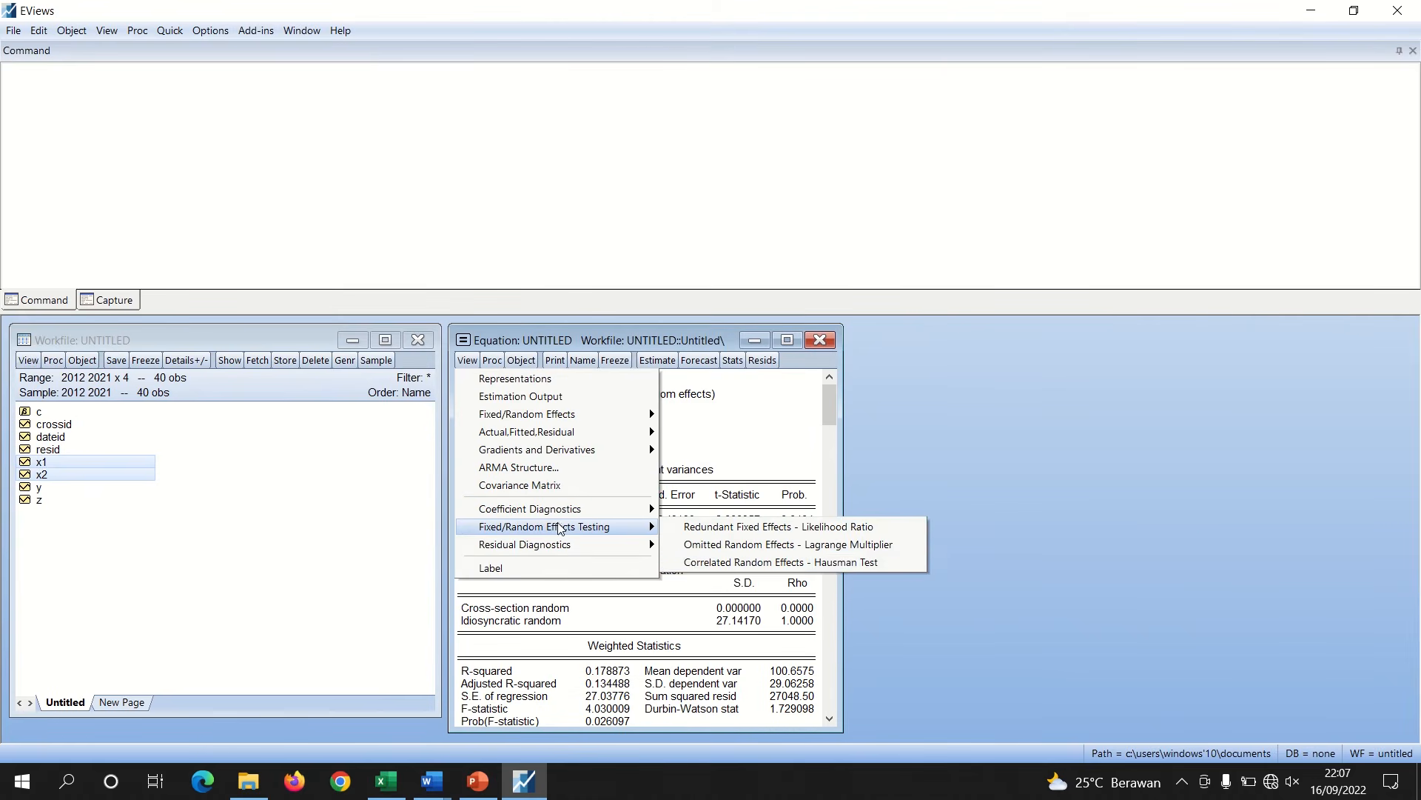
click(825, 563)
click(790, 462)
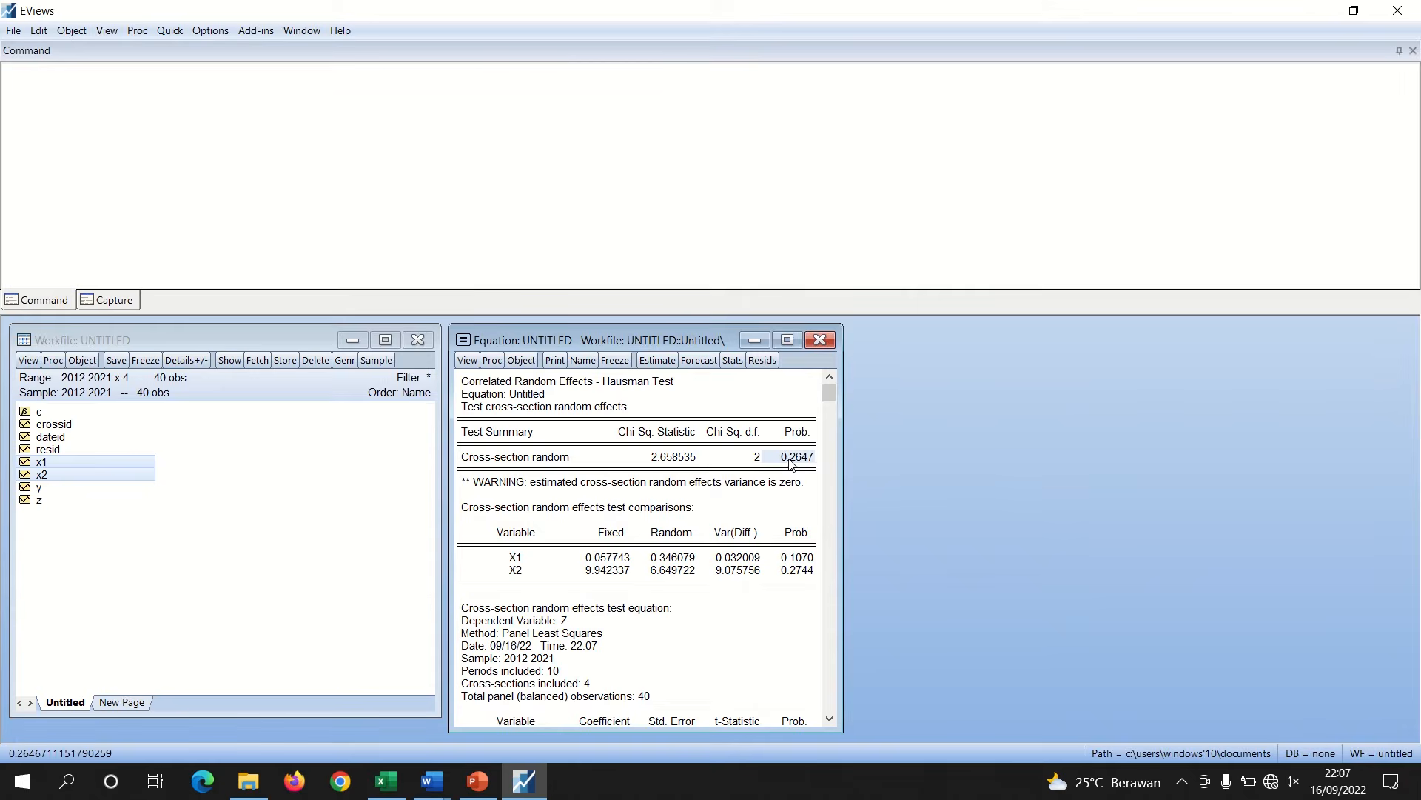
Check the Uji Chow decision row on the model selection slide before returning to the equation
click(477, 781)
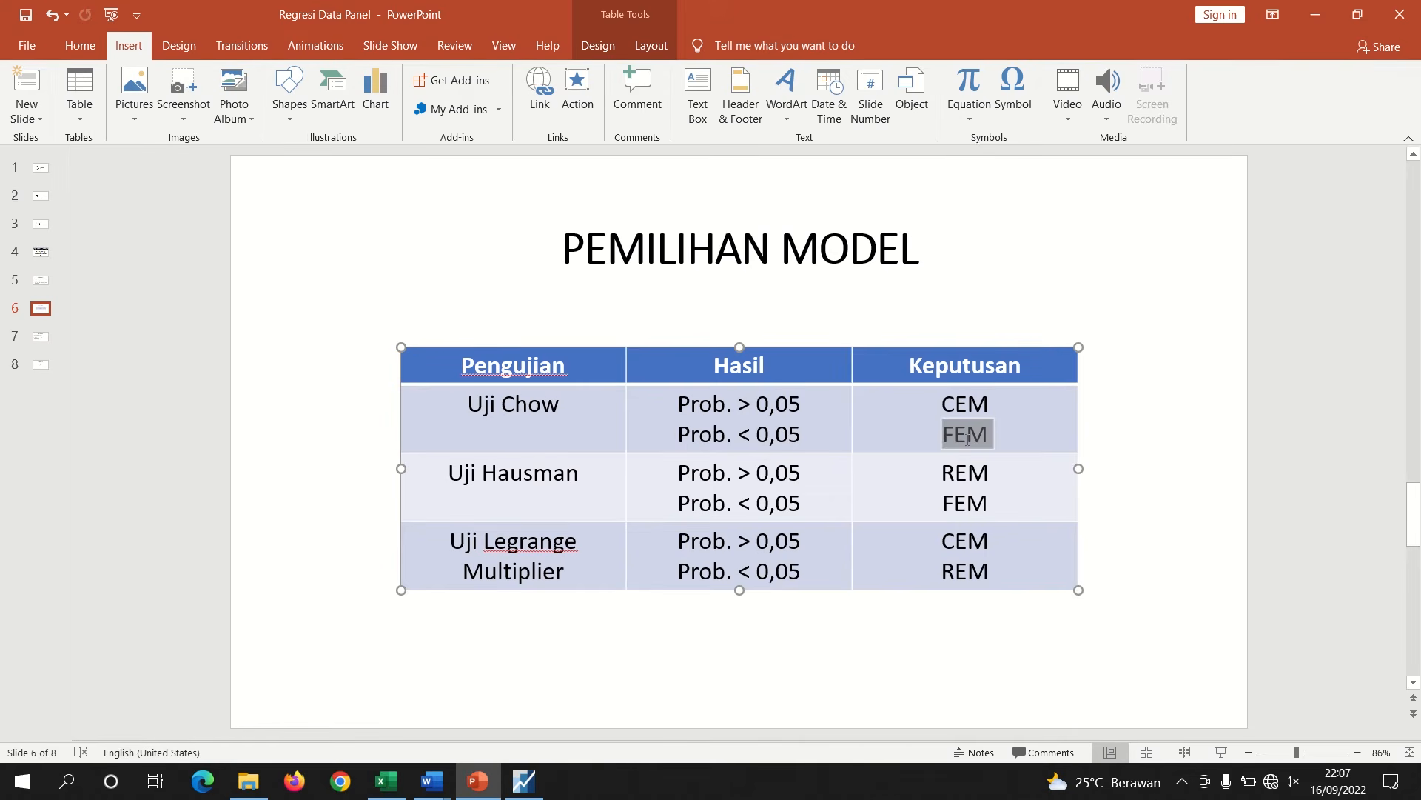
drag(943, 410, 992, 409)
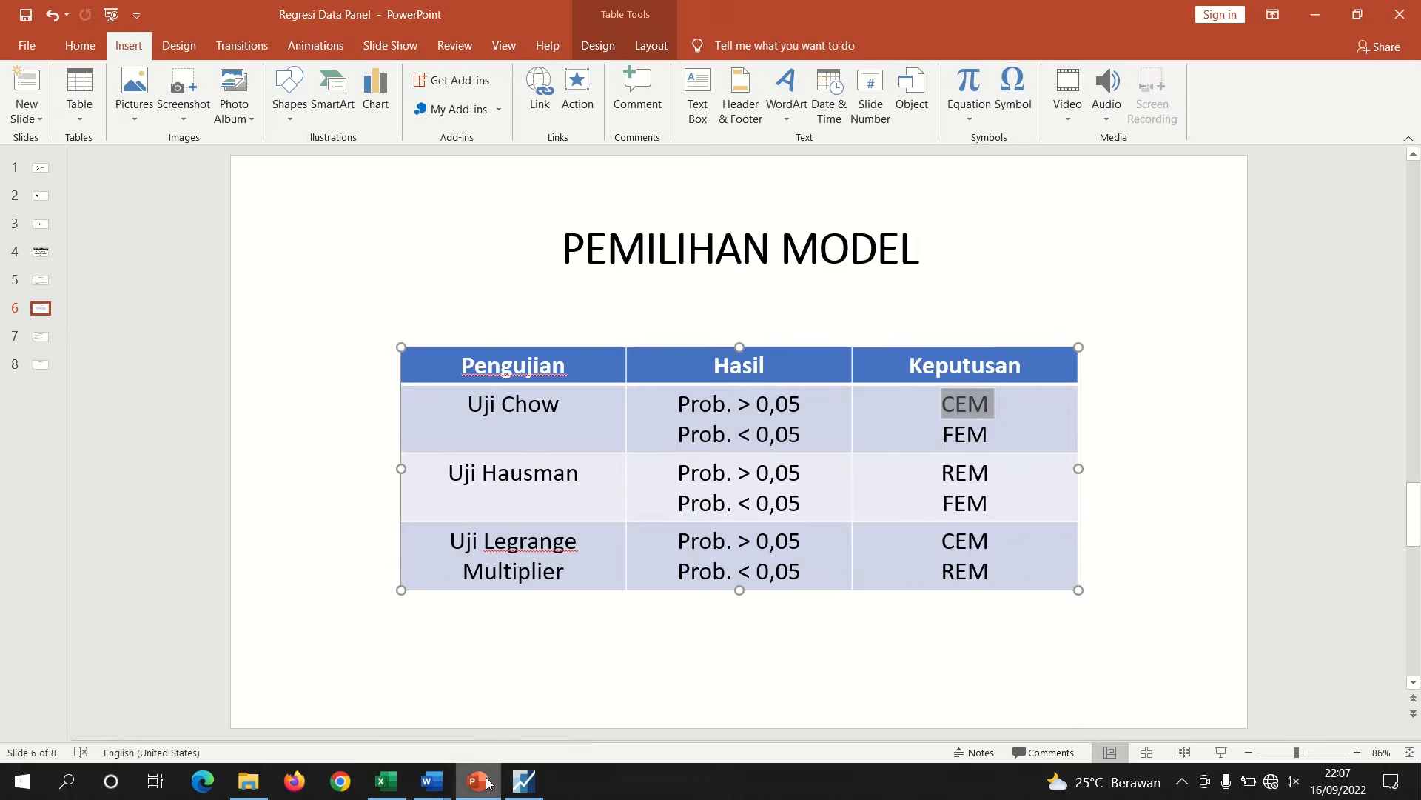
click(524, 781)
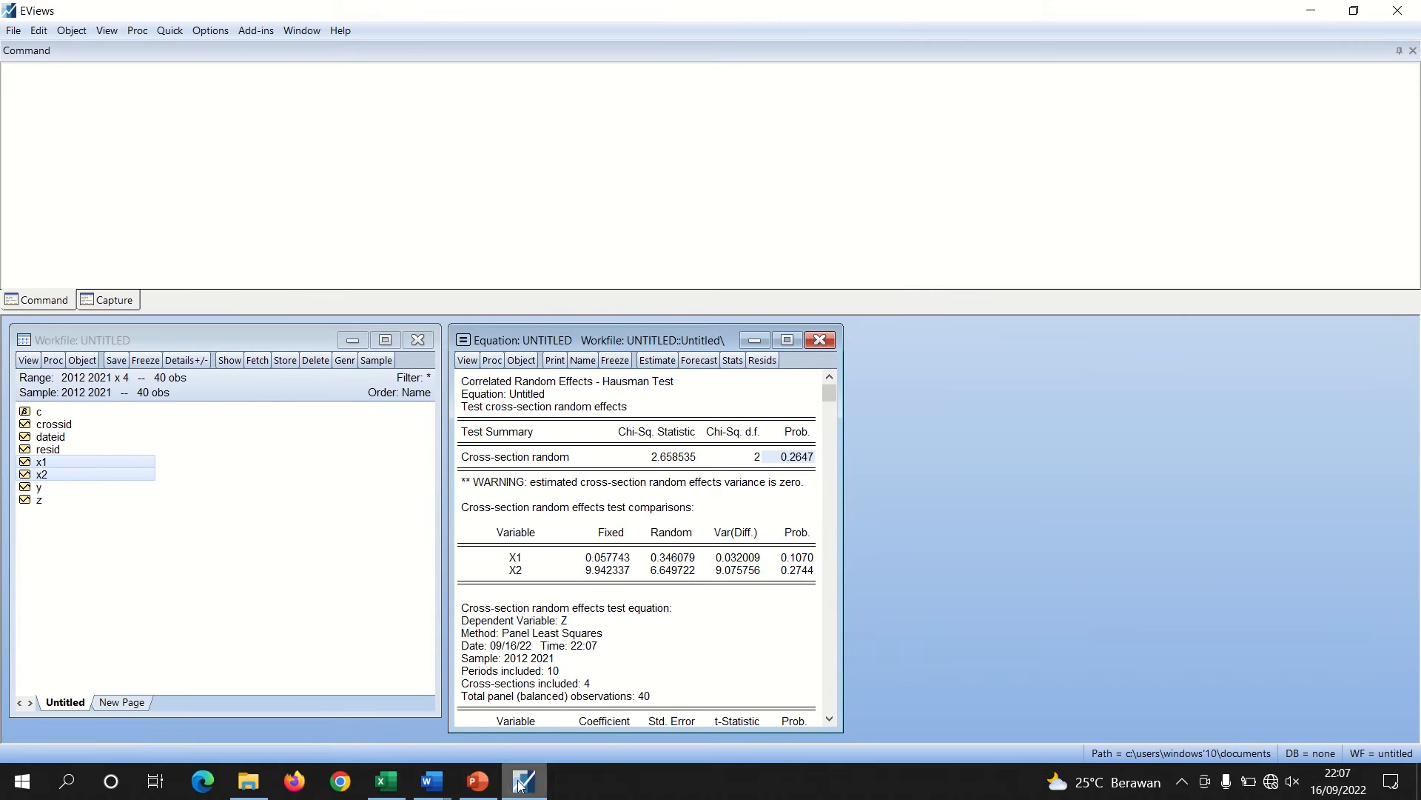
Re-estimate the equation with no cross-section effects
click(655, 364)
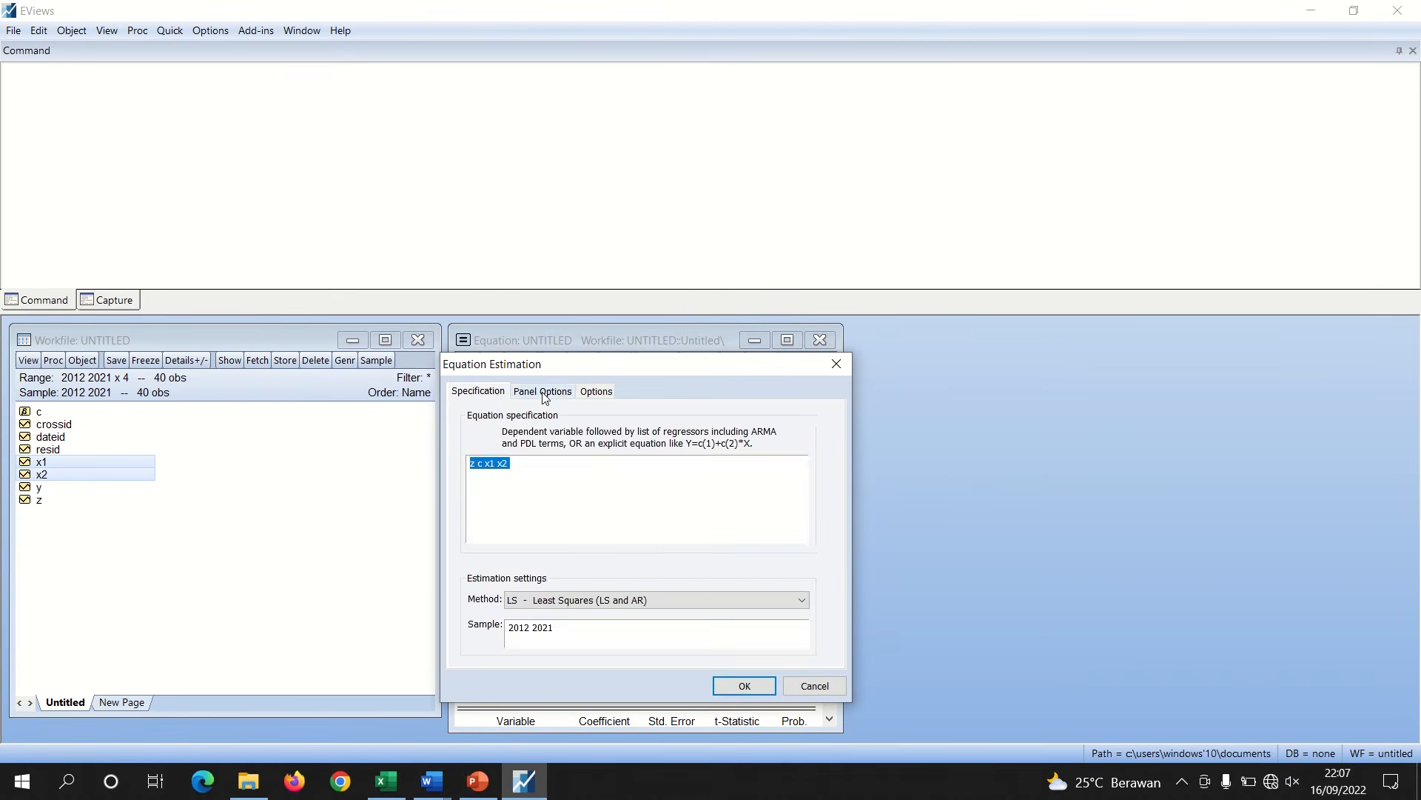
click(545, 392)
click(563, 435)
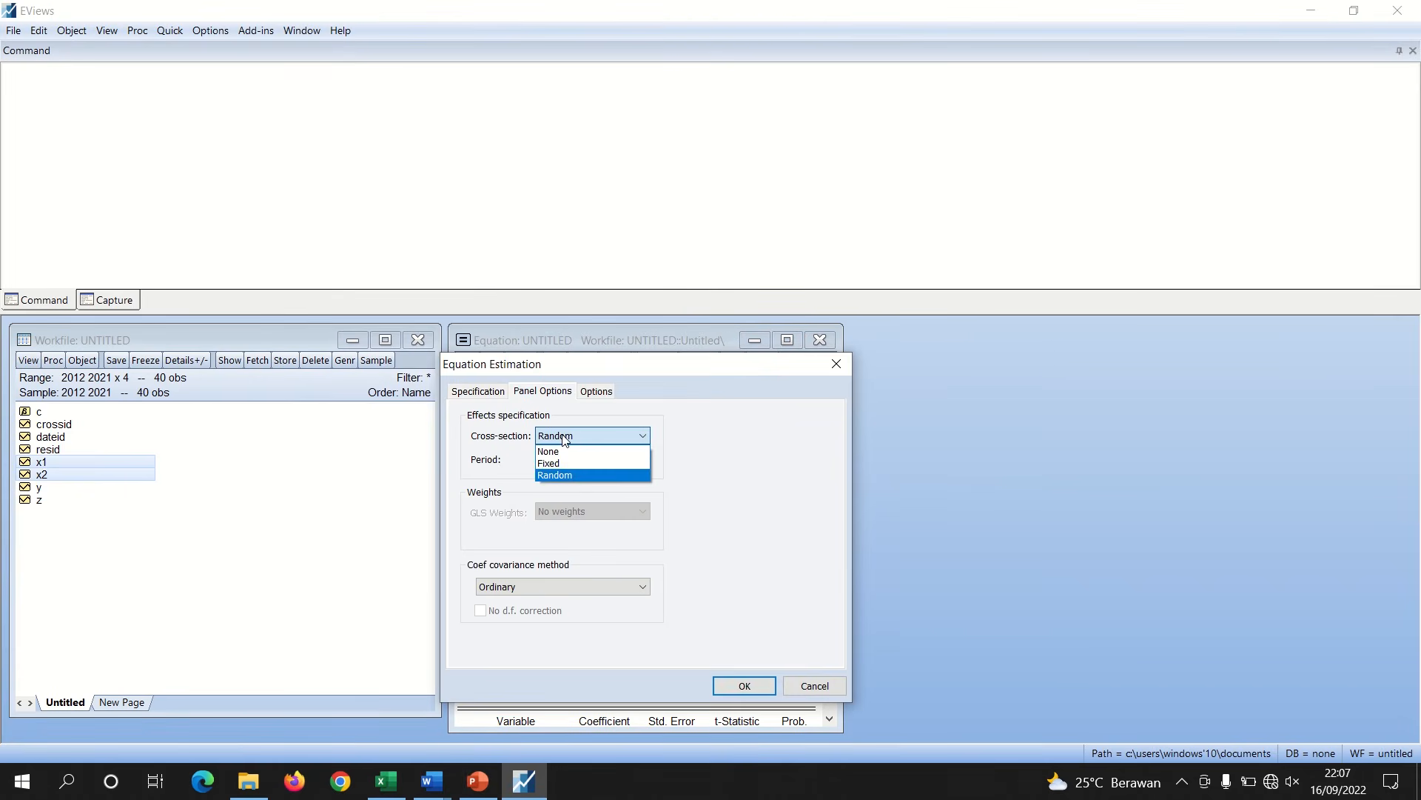
click(551, 451)
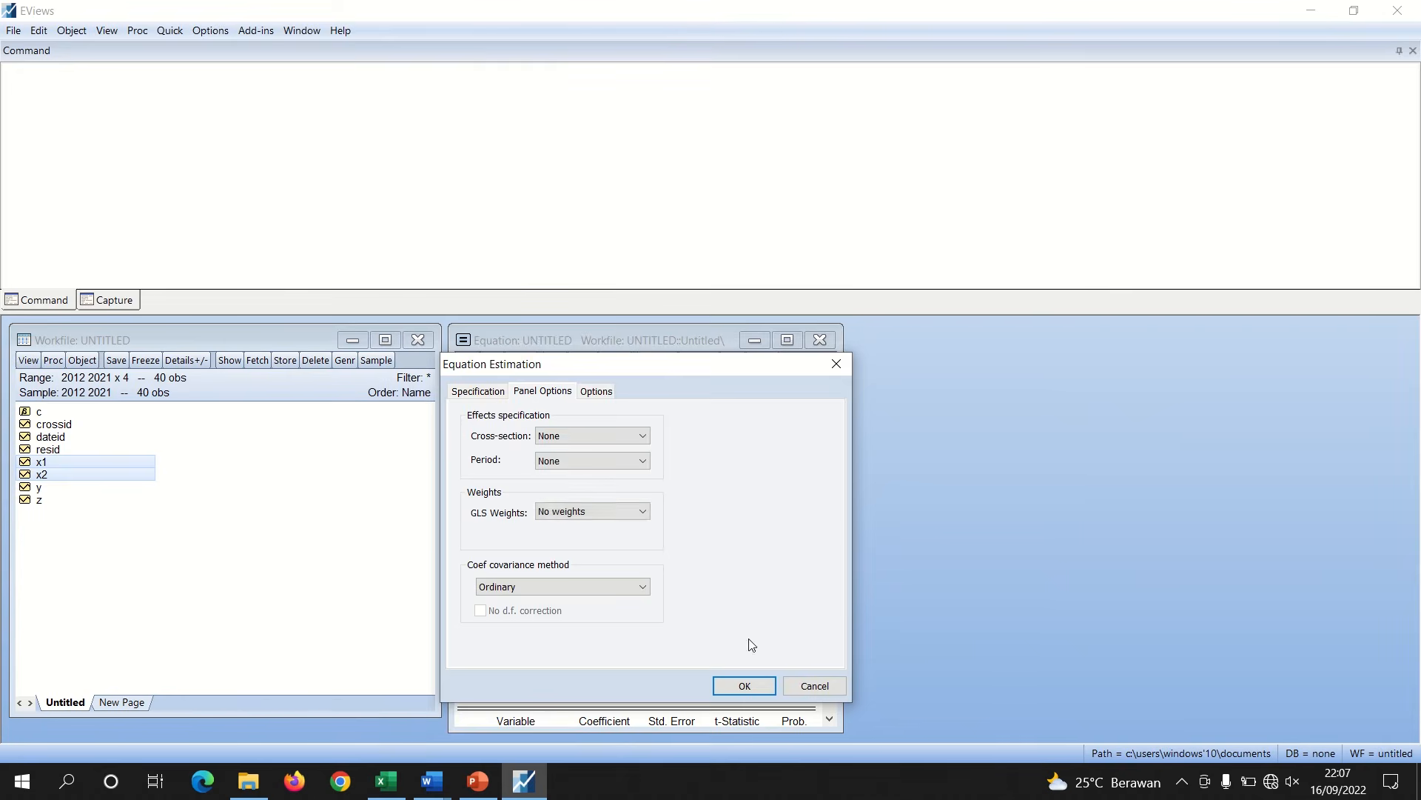
click(735, 685)
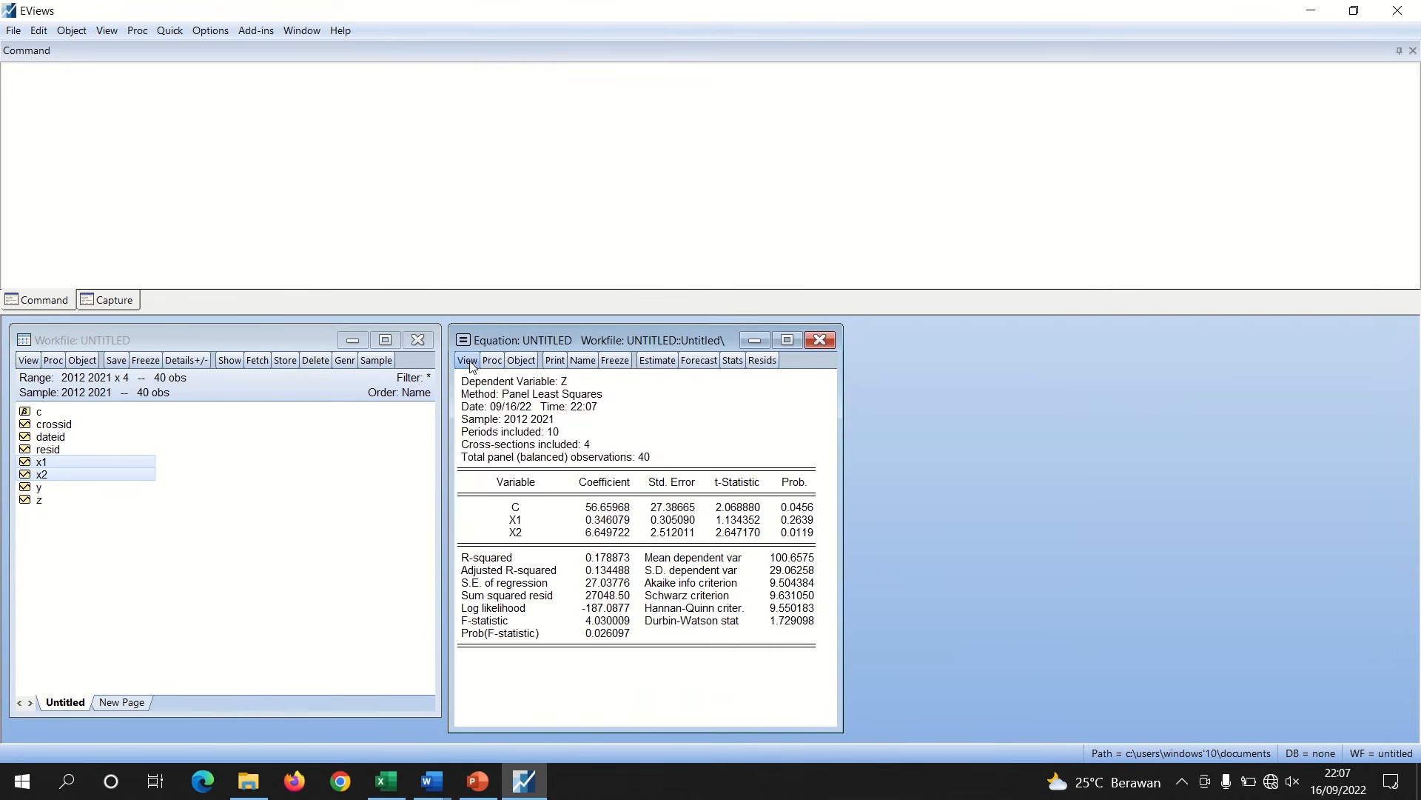
Run the Omitted Random Effects Lagrange Multiplier test on the pooled equation
click(468, 361)
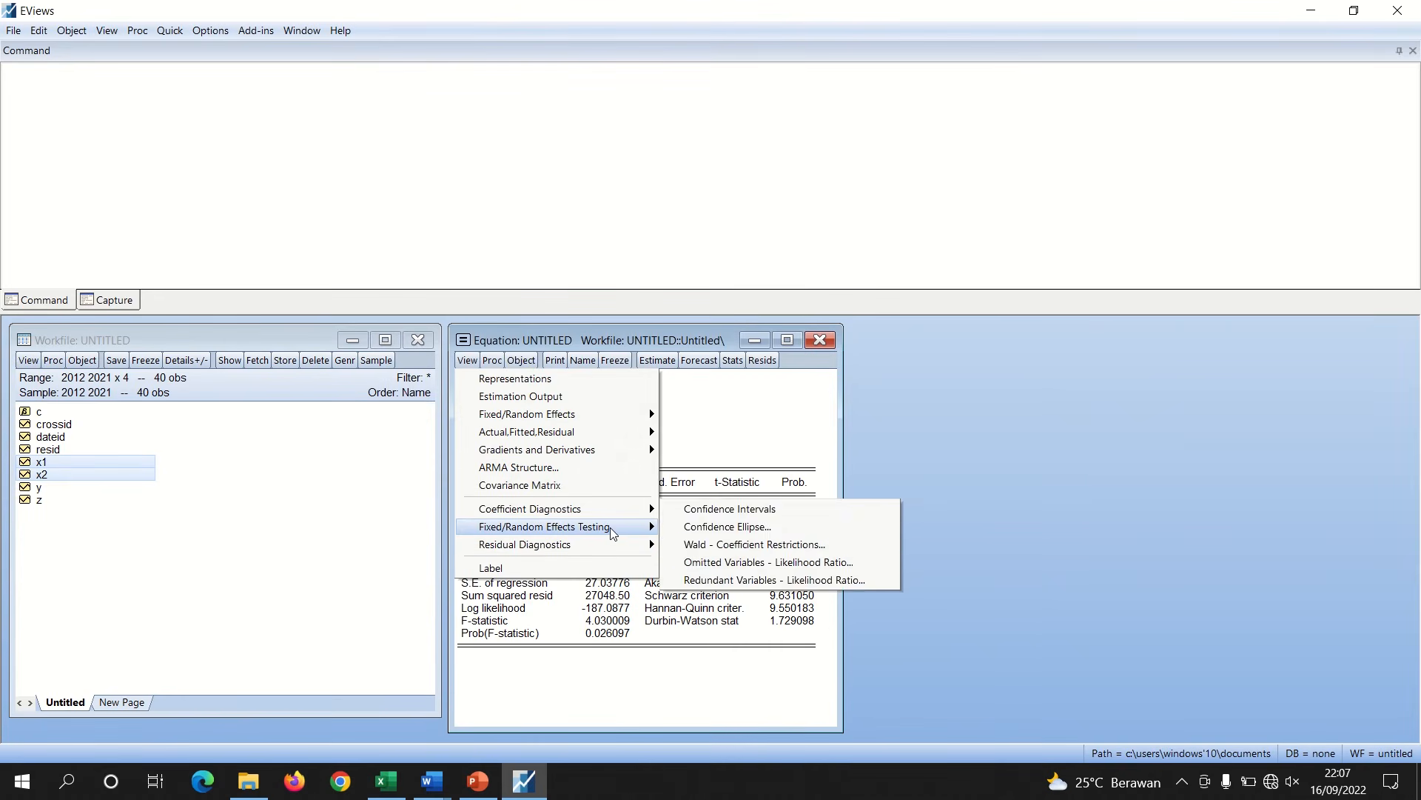
mouse_move(610, 526)
click(786, 545)
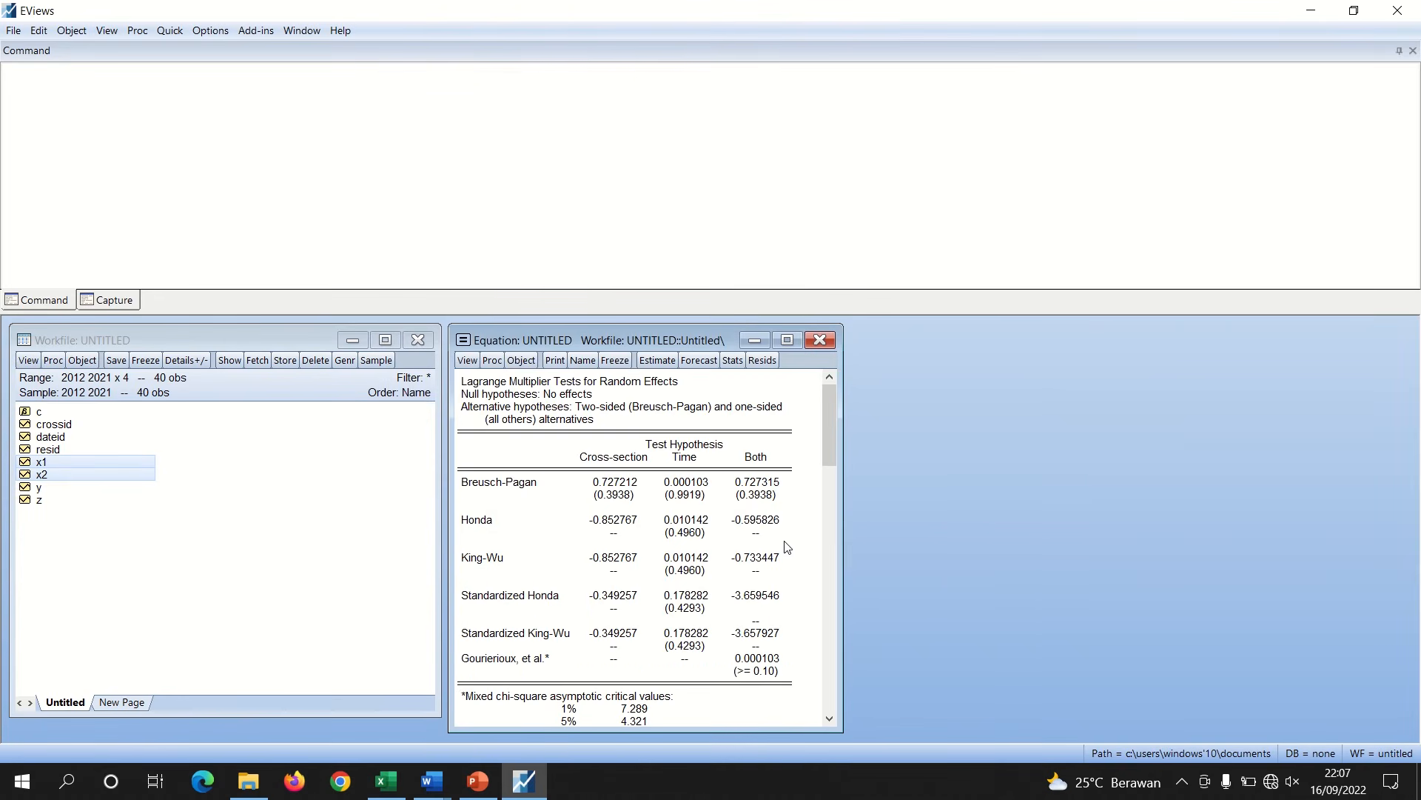
Copy the Lagrange Multiplier test output as displayed text
drag(461, 379, 779, 682)
right_click(711, 627)
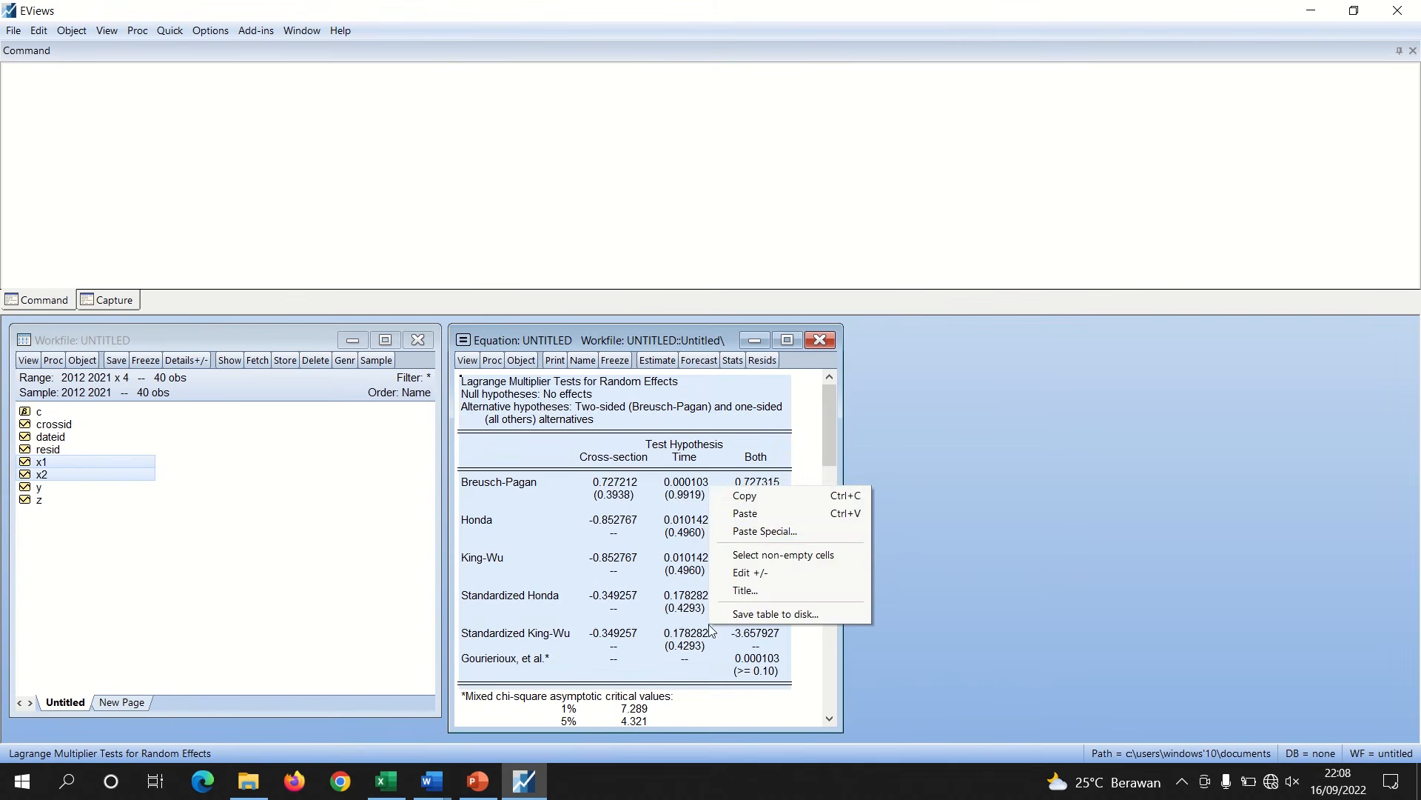
click(747, 496)
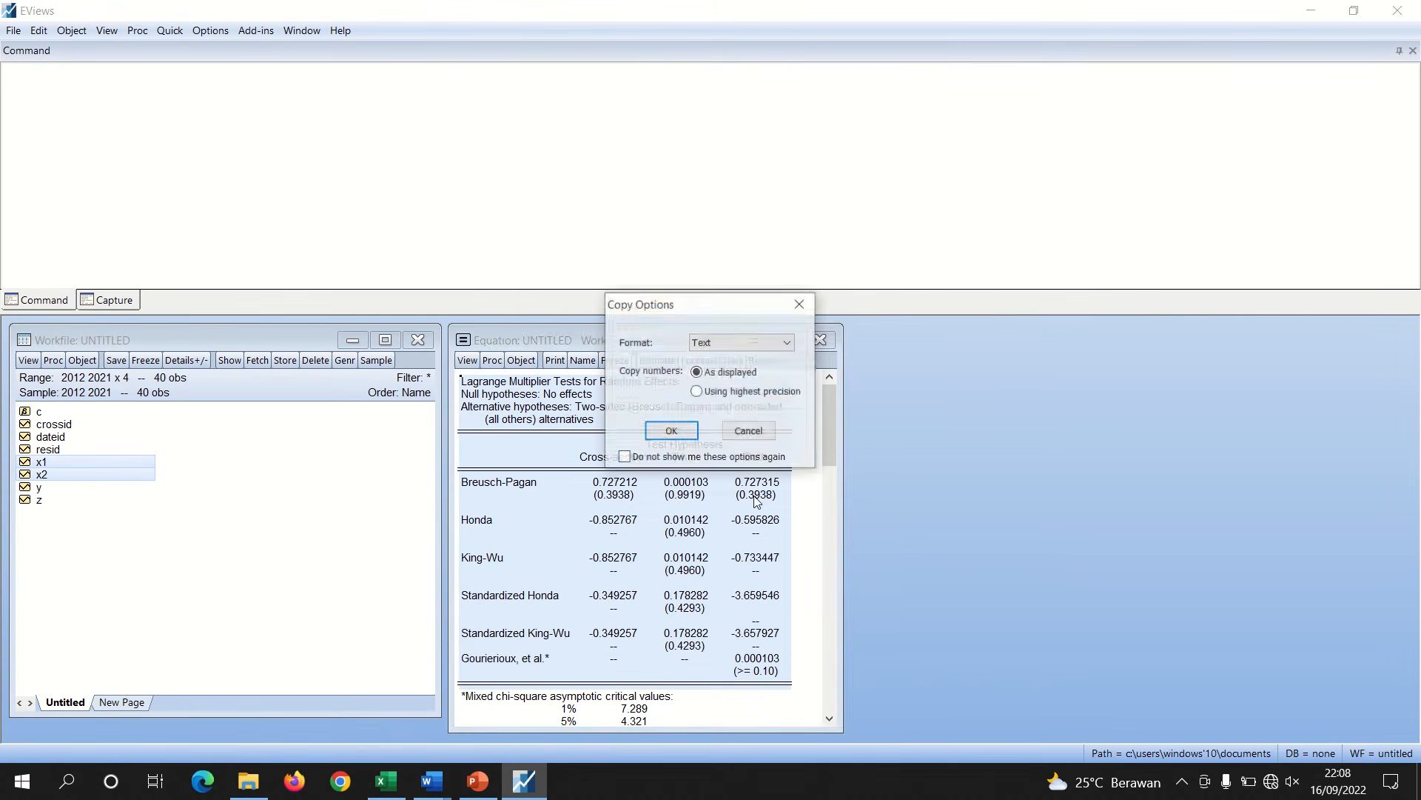
click(671, 432)
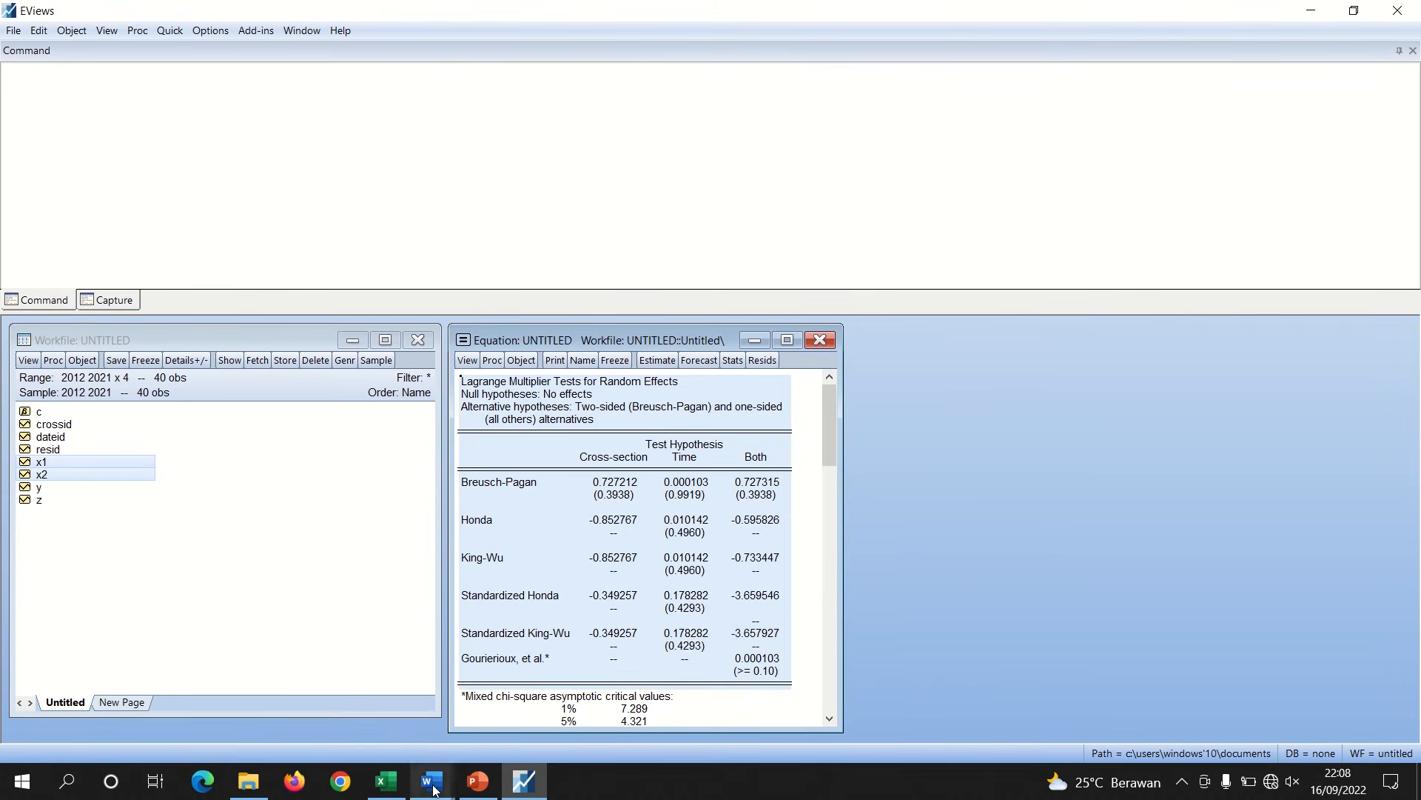
Delete the Uji Hausman heading from the model selection section in the Word document
mouse_move(434, 789)
click(348, 709)
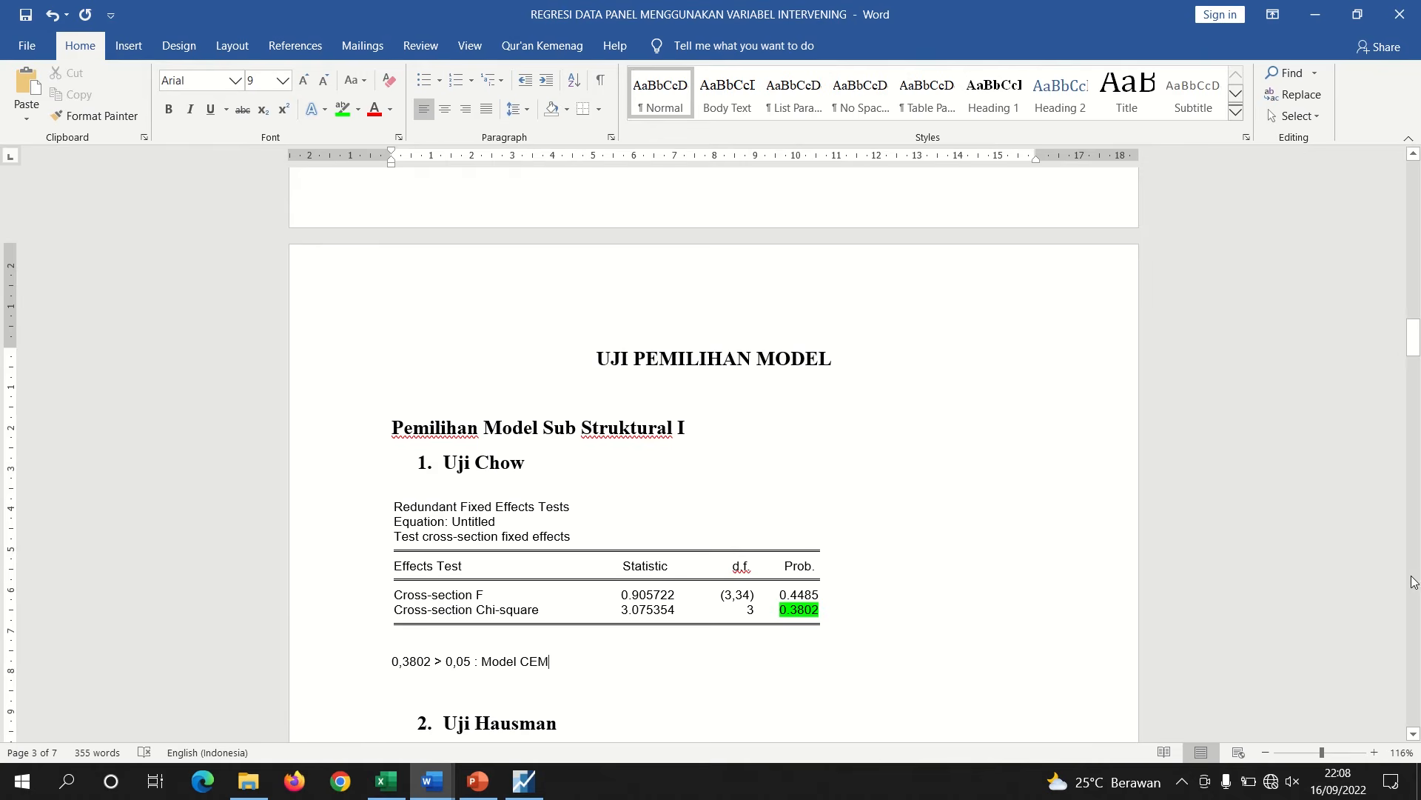
drag(1414, 334, 1414, 340)
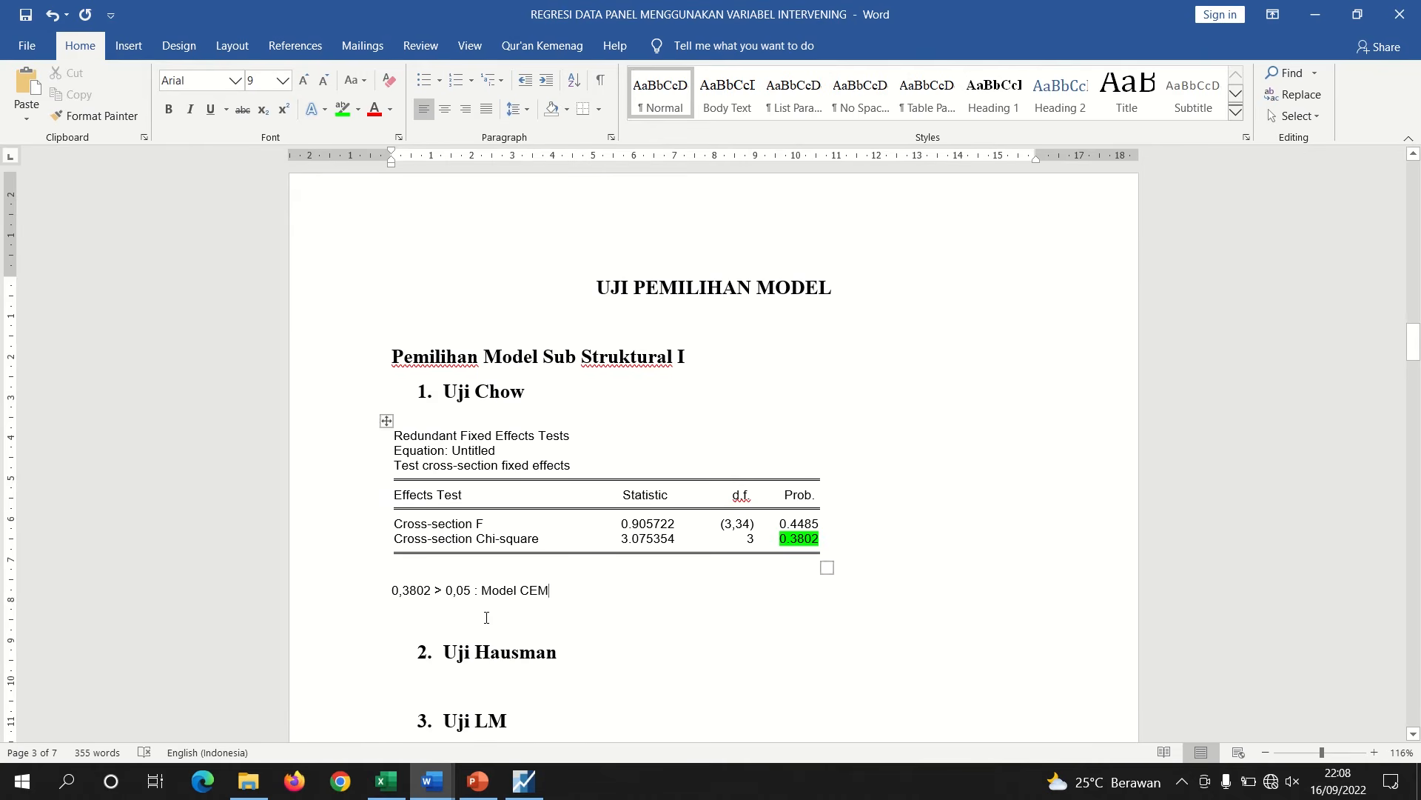
drag(556, 651, 396, 638)
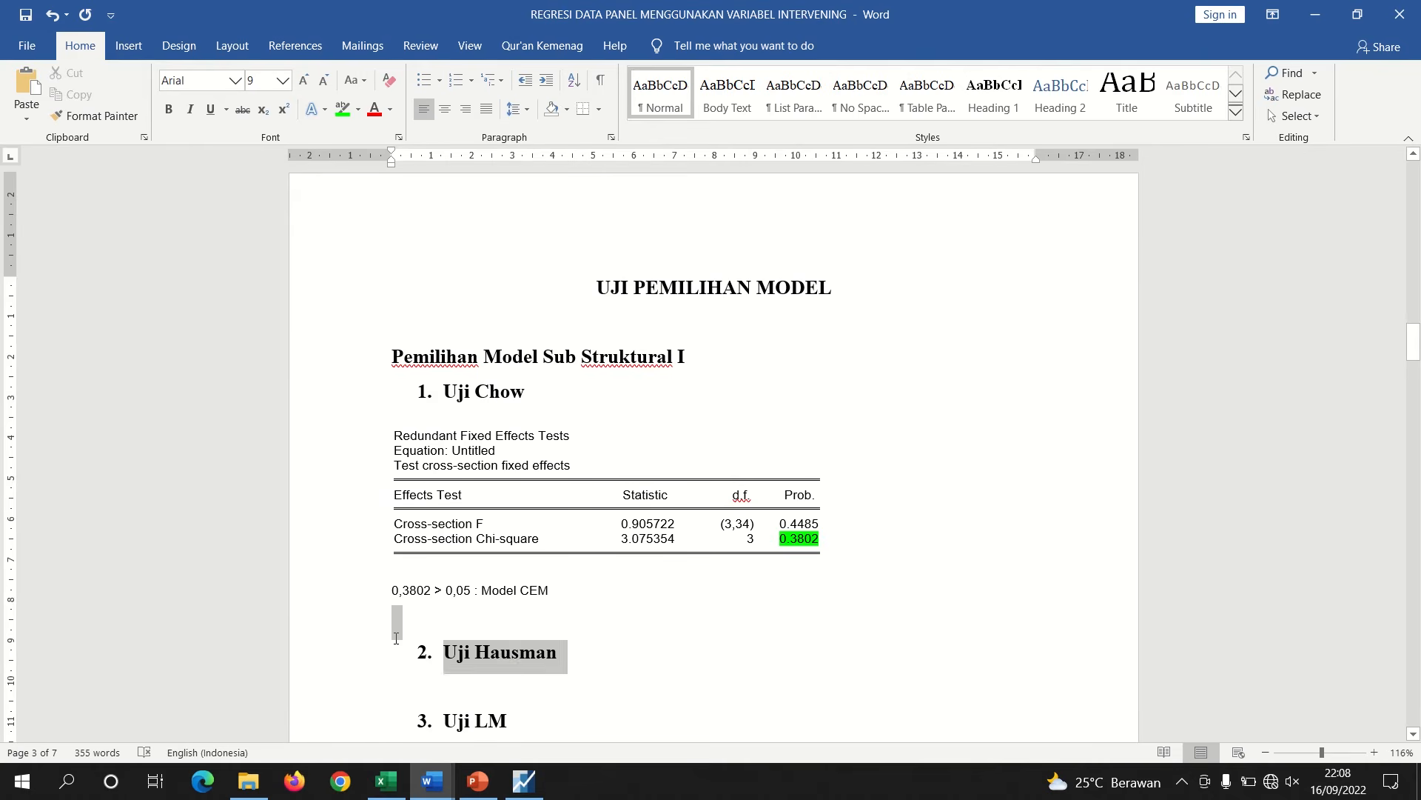
key(BackSpace)
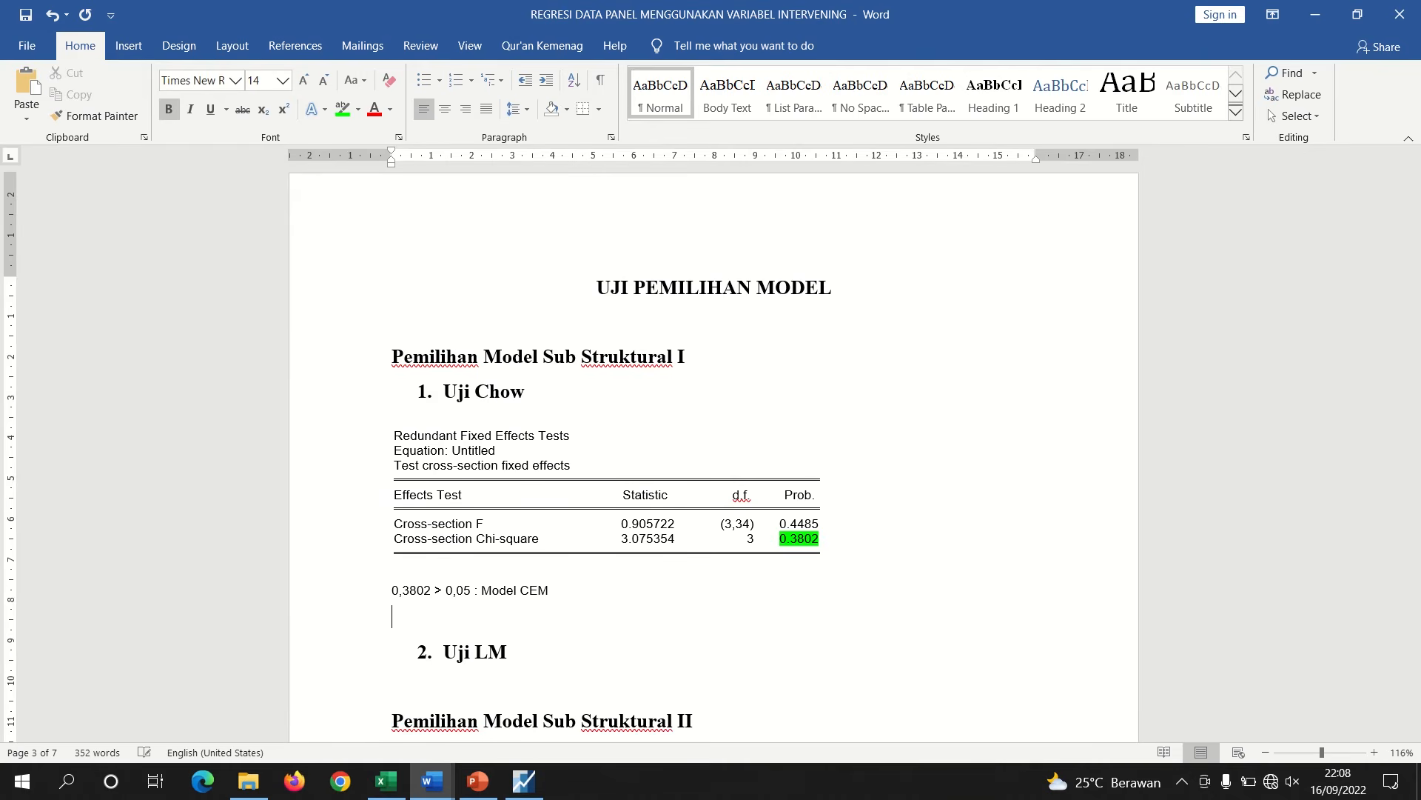
Paste the Lagrange Multiplier table below the Uji LM heading and remove the empty line above it
click(542, 648)
key(Return)
key(BackSpace)
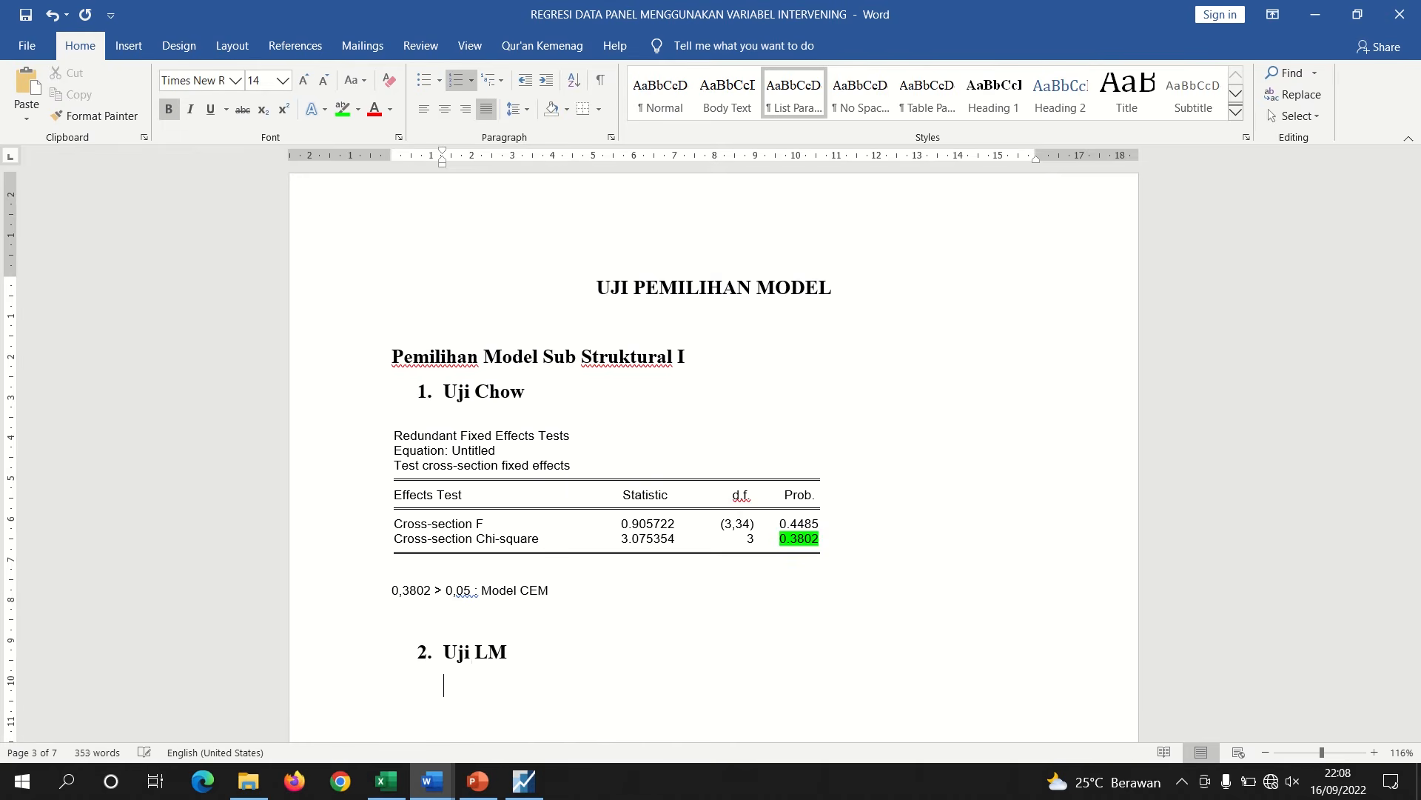
key(ctrl+v)
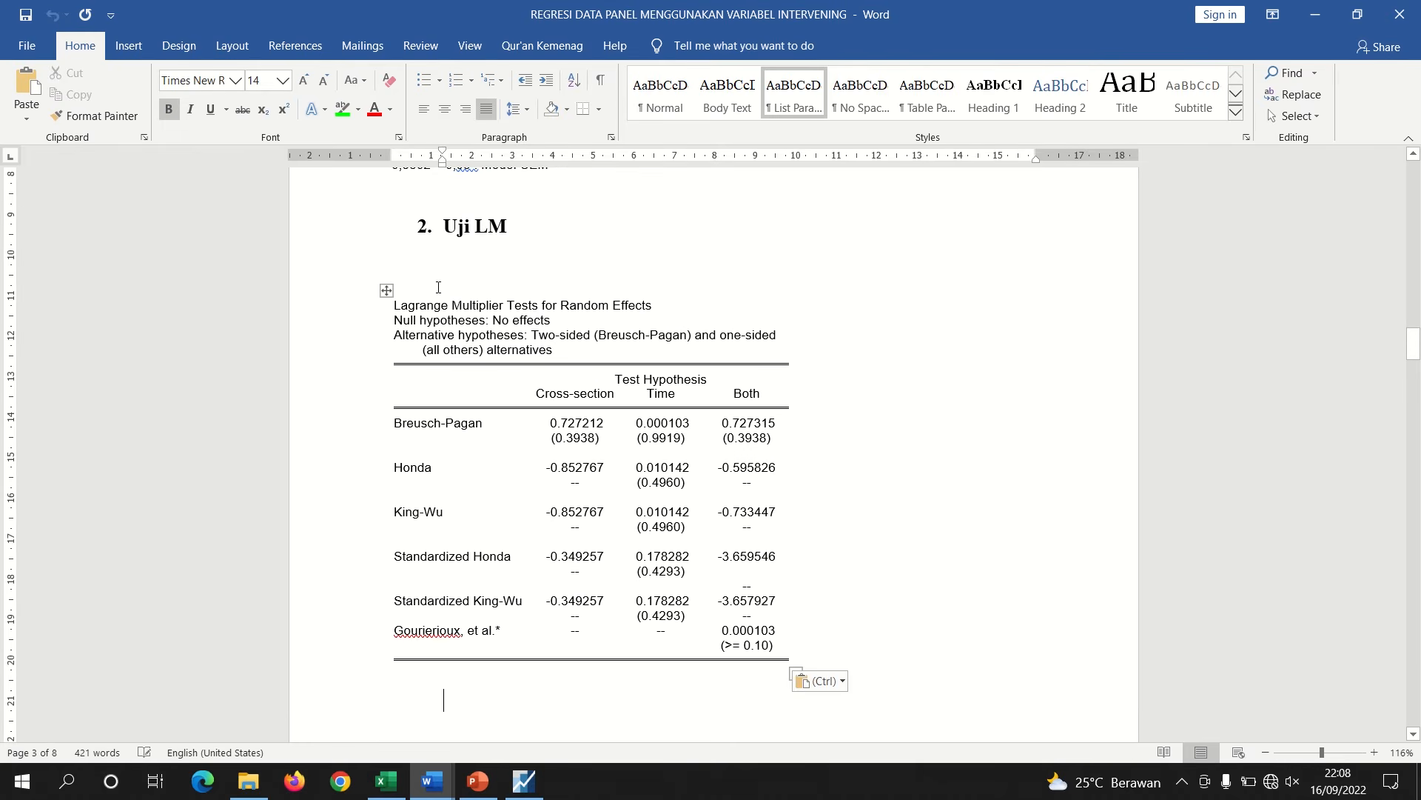
click(431, 285)
key(Delete)
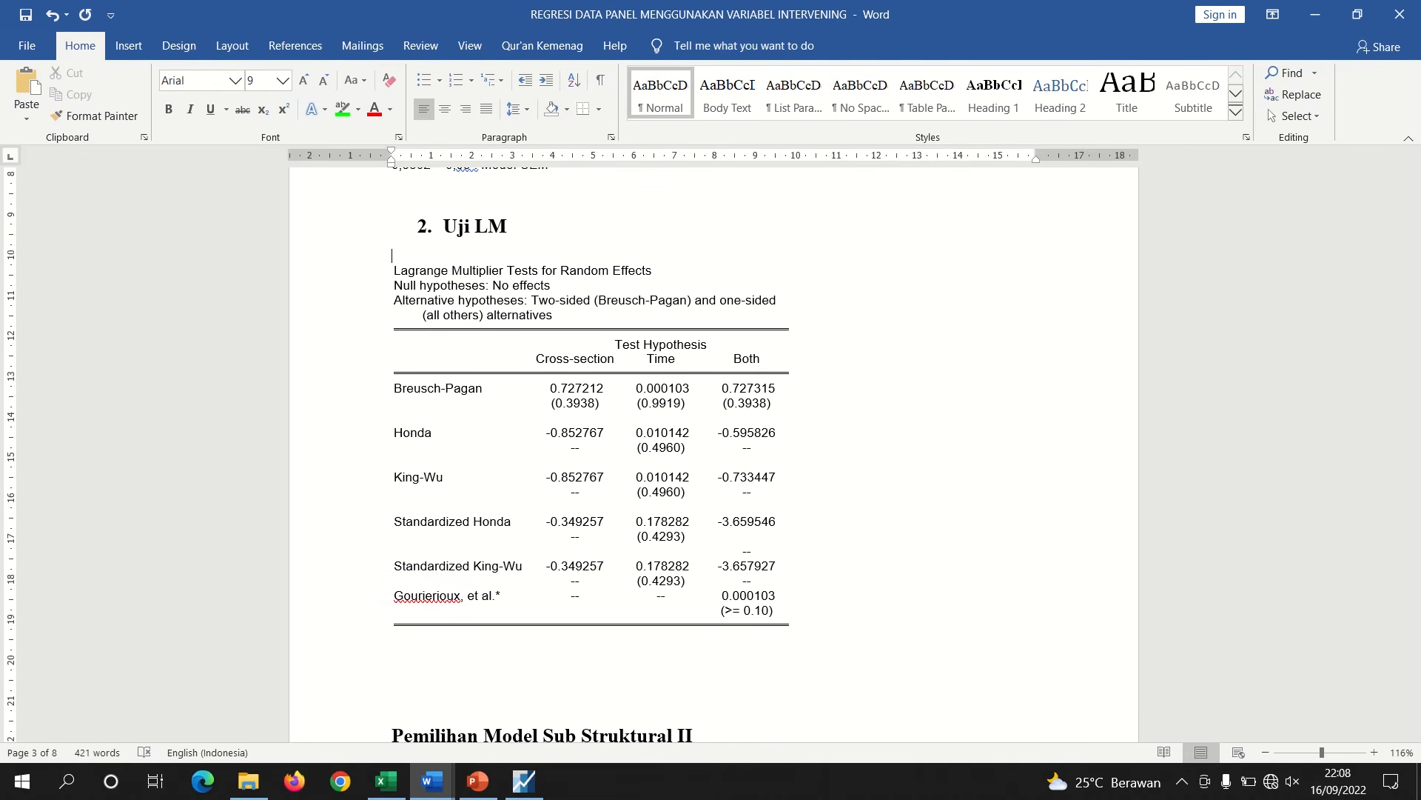
Highlight the Breusch-Pagan cross-section probability (0.3938) in green
drag(600, 402, 550, 403)
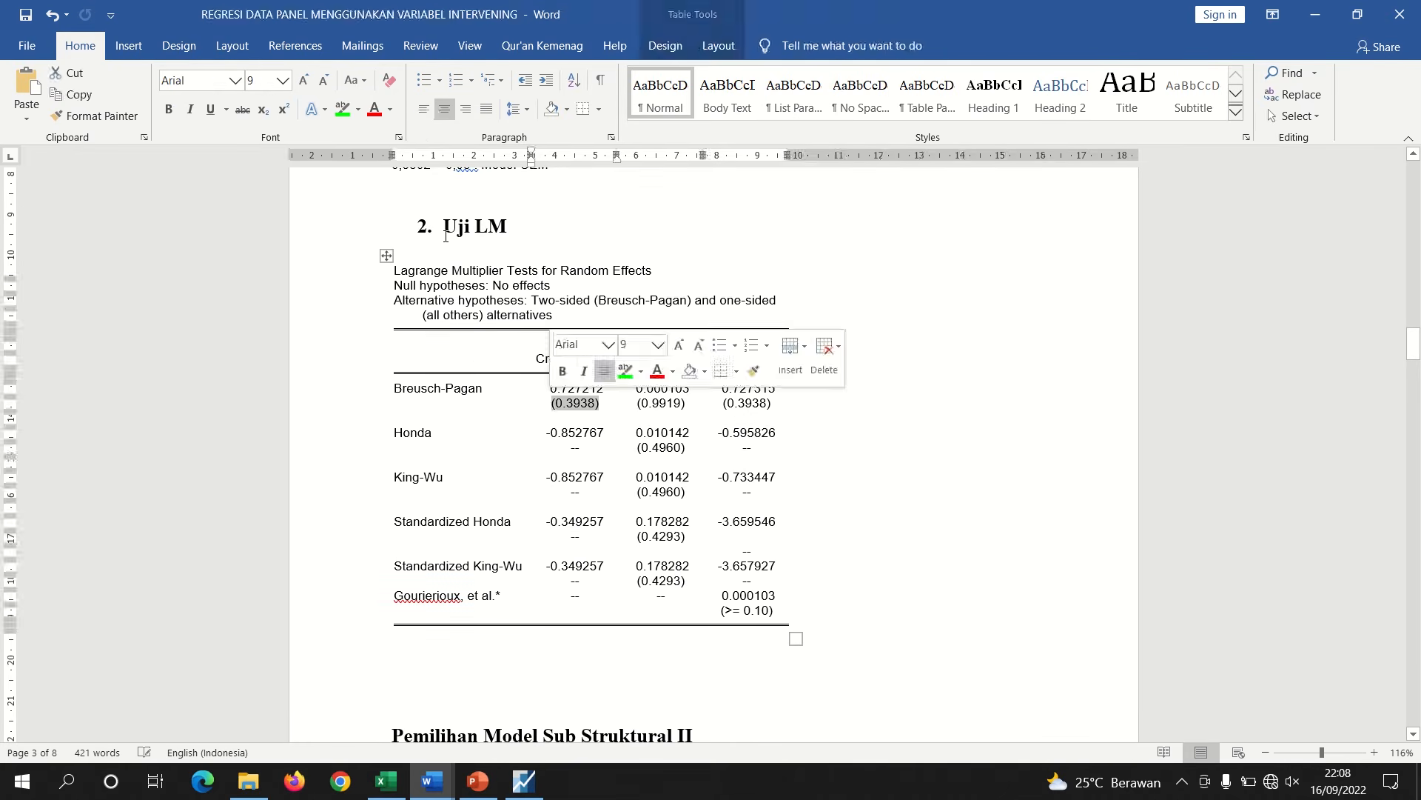
click(342, 109)
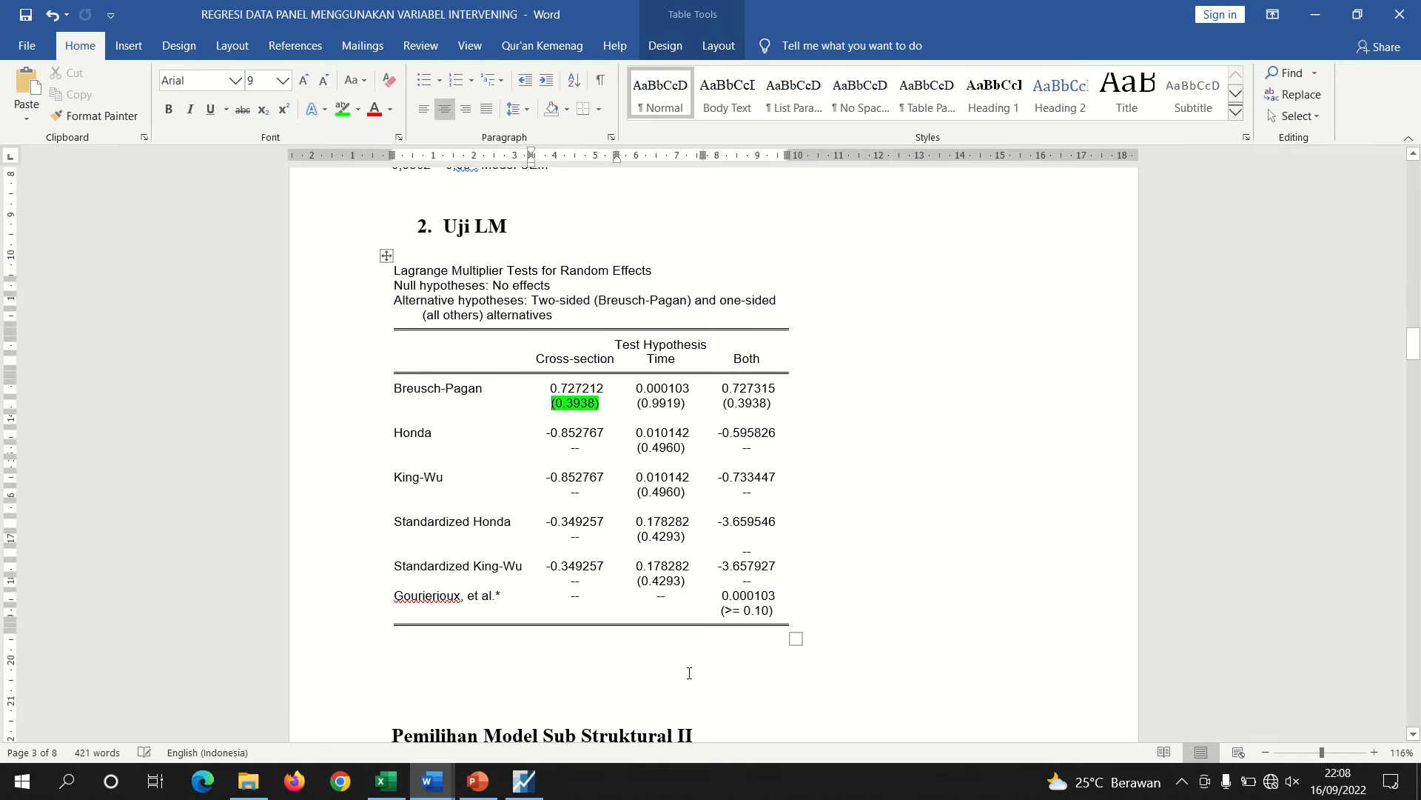
click(438, 663)
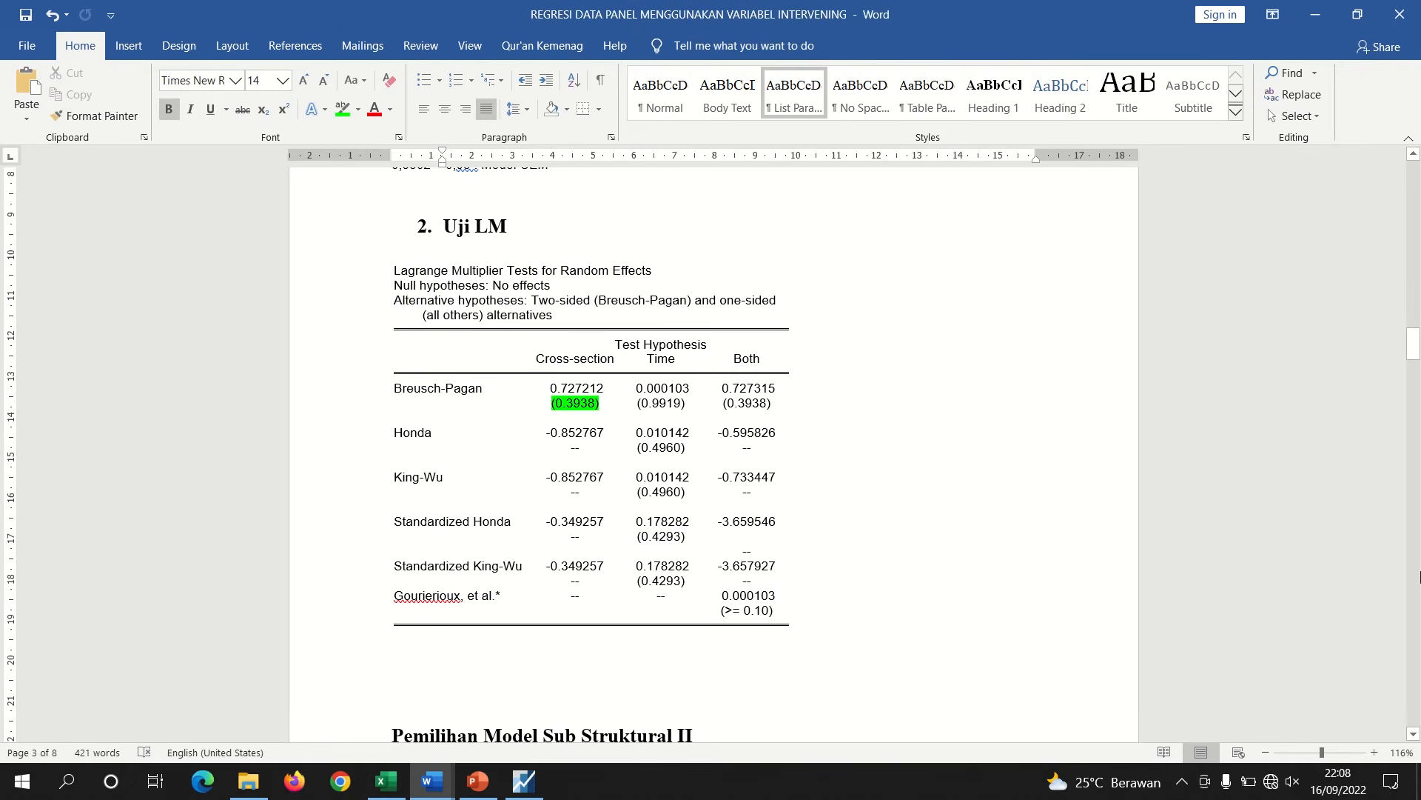
Start the conclusion line below the LM table by entering '0,3938'
drag(1415, 352, 1415, 351)
text(0)
key(BackSpace)
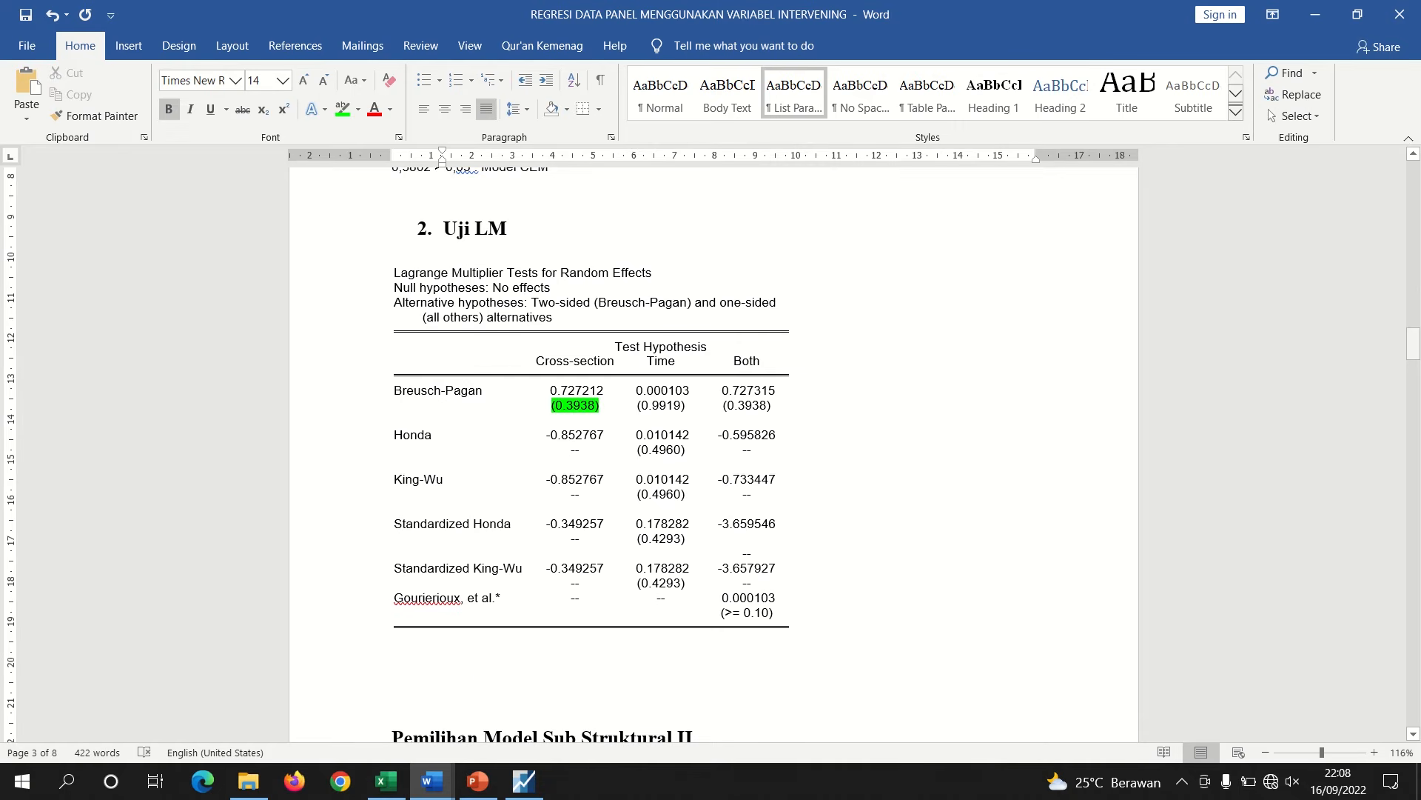
key(ctrl+b)
text(0,3938)
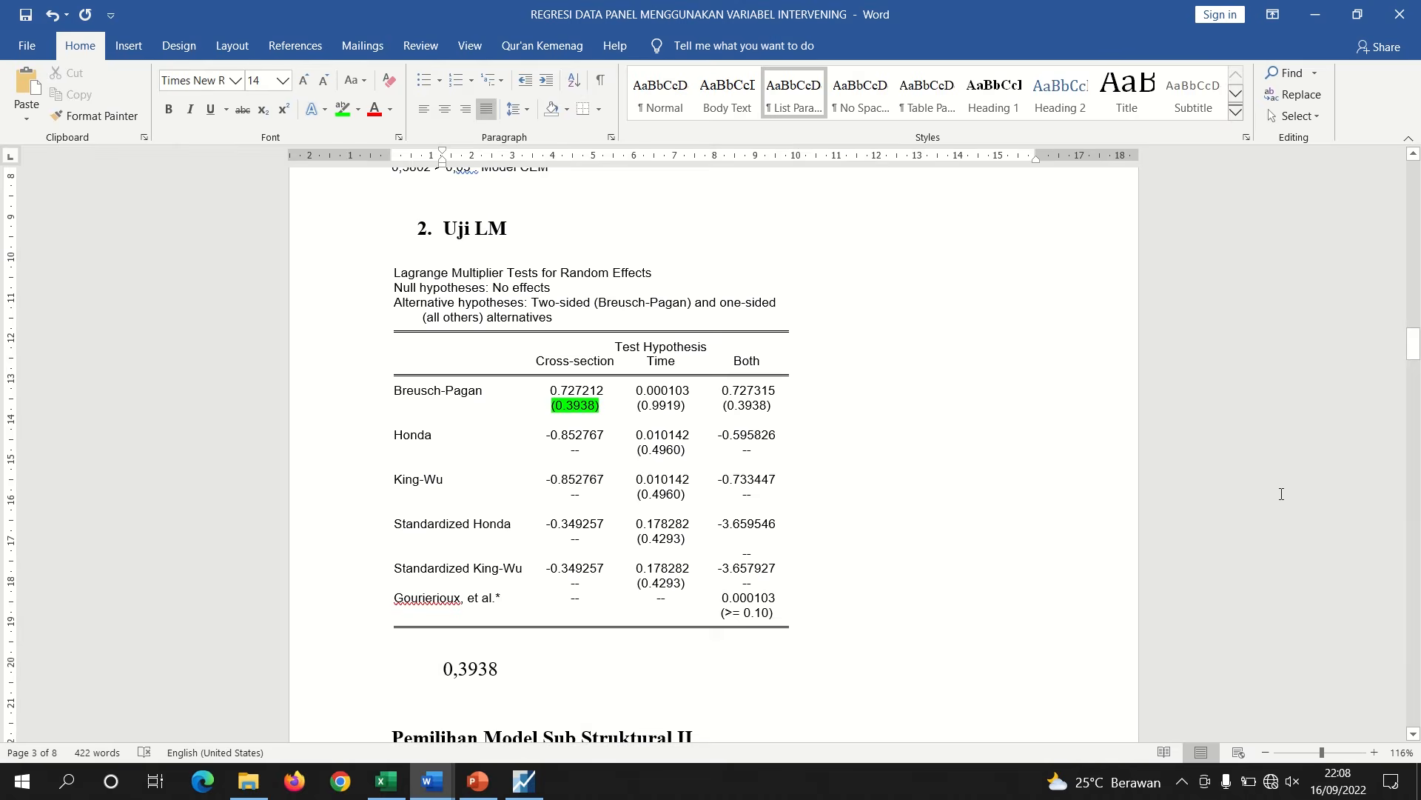
Check the Lagrange Multiplier decision rule on the slide, then return to the Word document
click(478, 781)
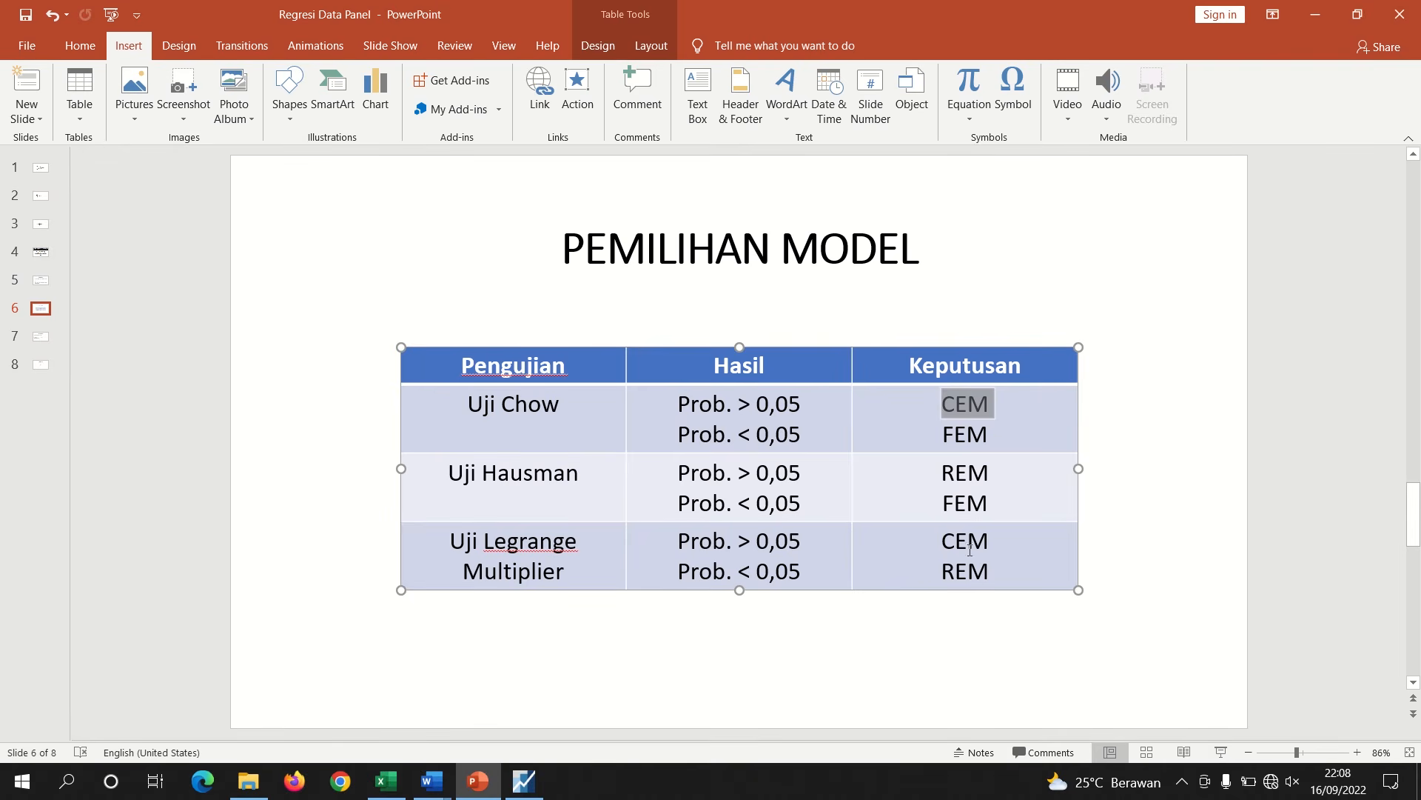
drag(989, 545, 940, 546)
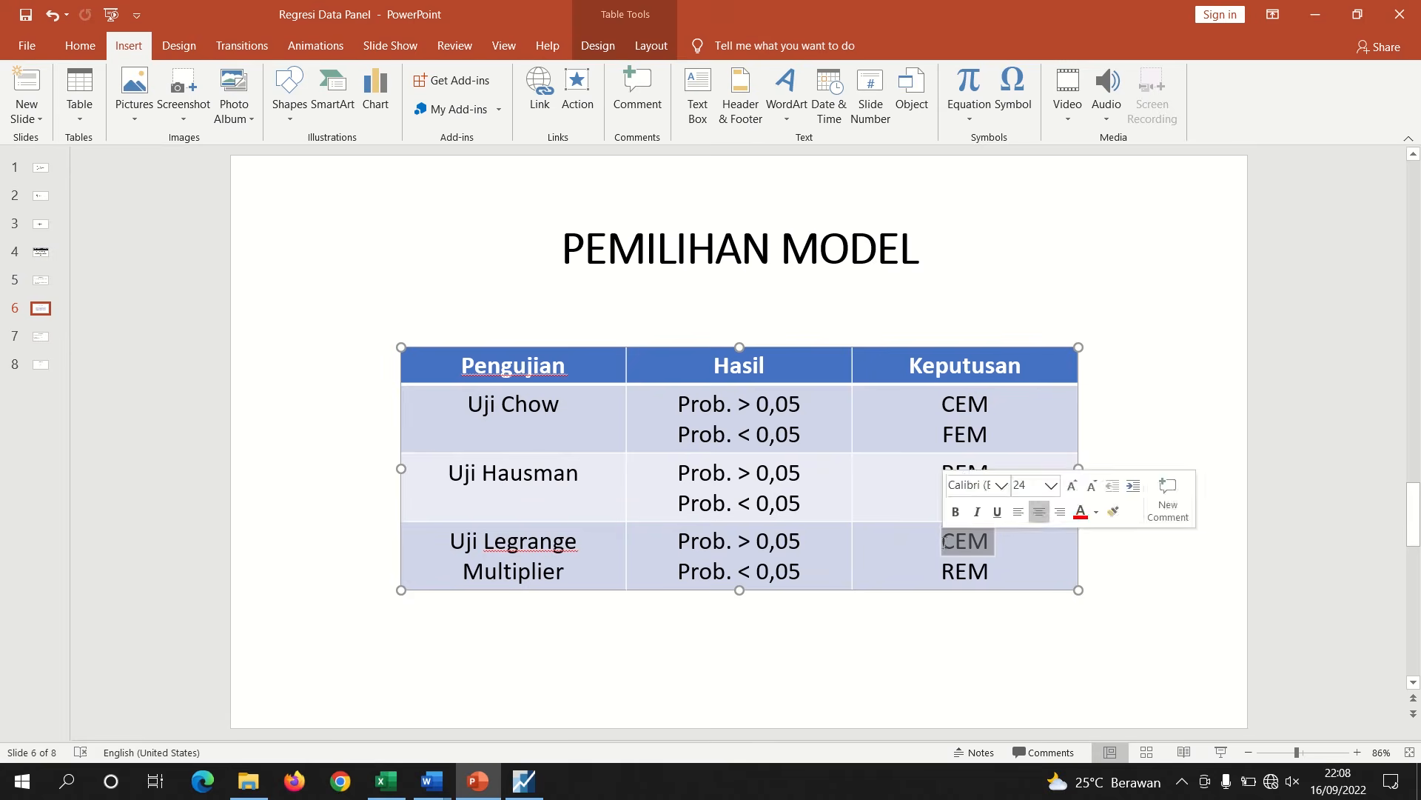
mouse_move(433, 781)
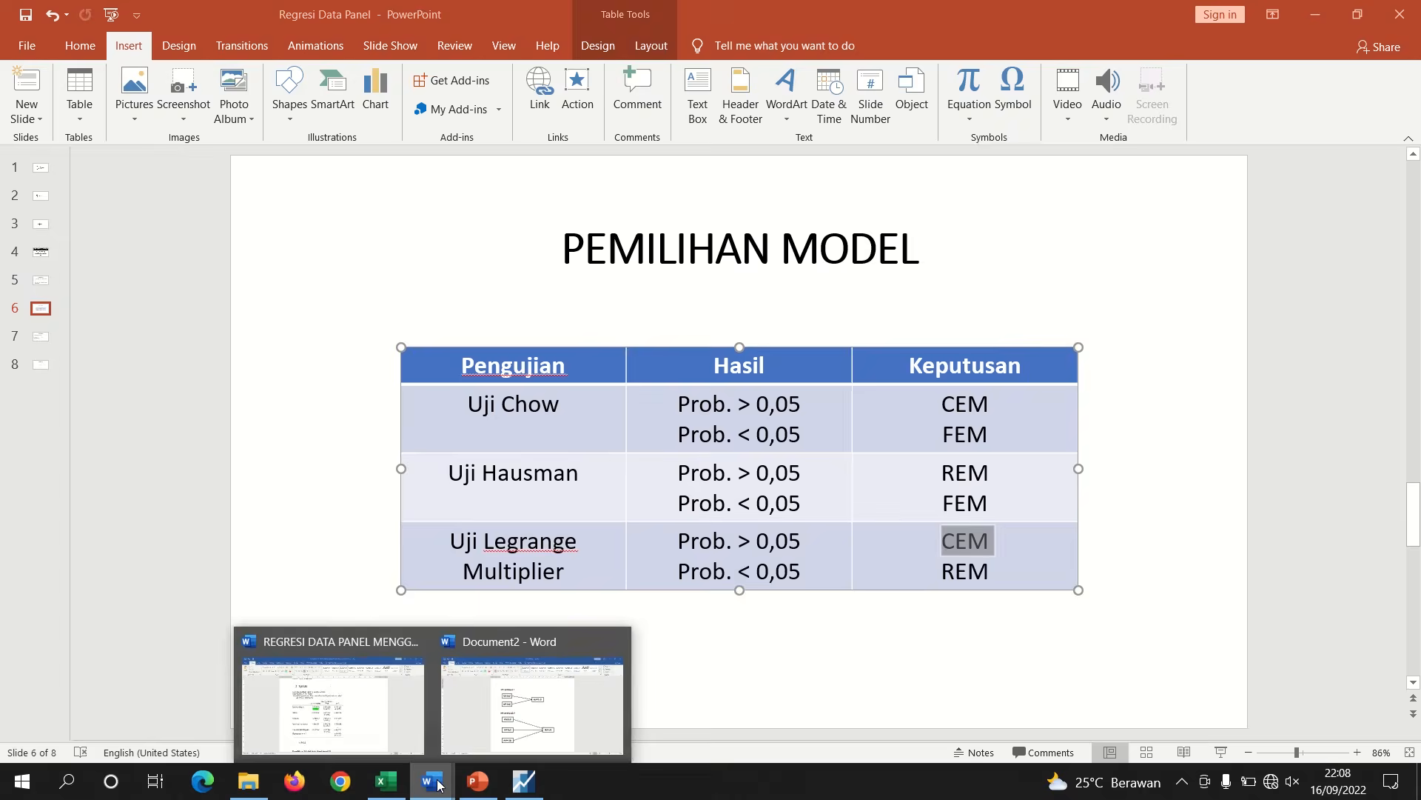
click(331, 692)
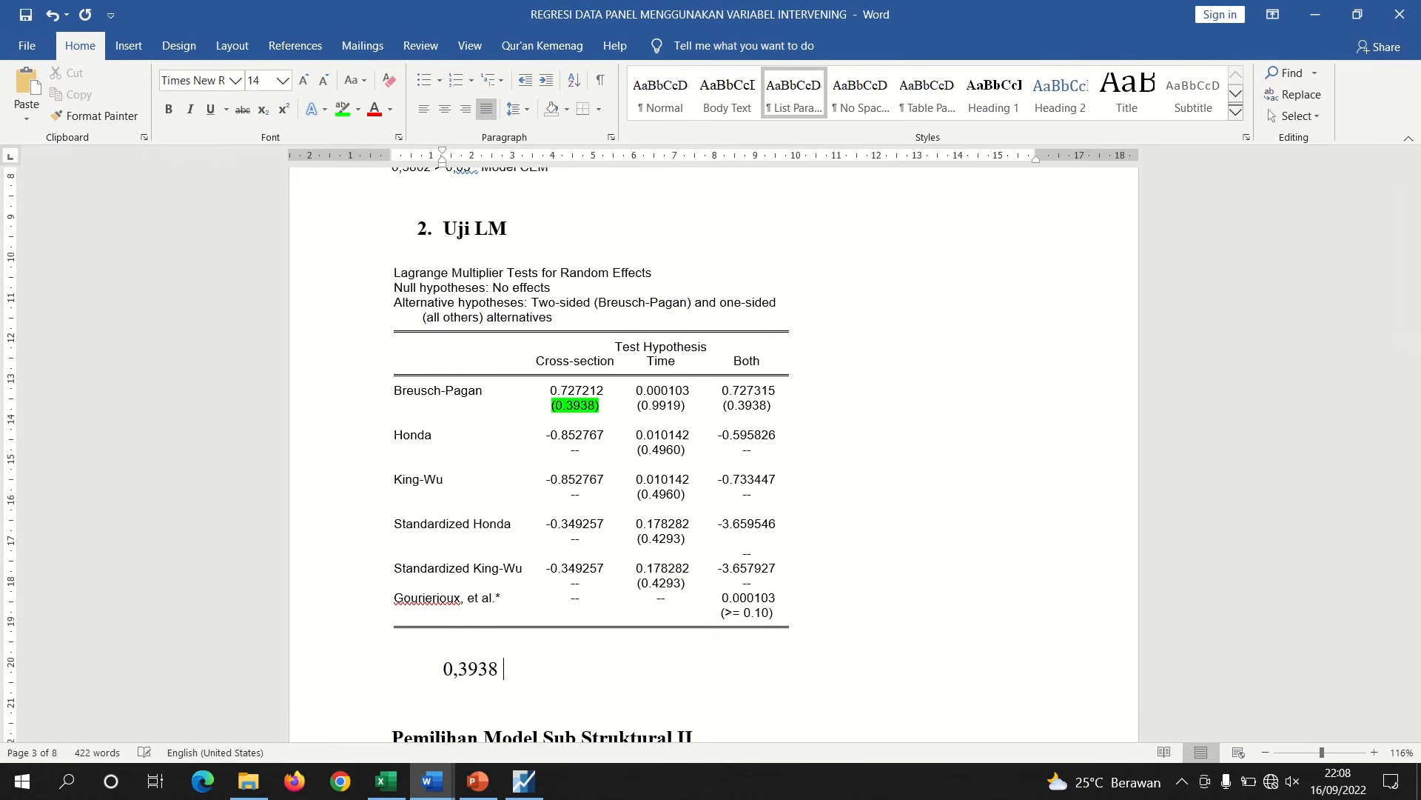
Complete the conclusion line as '0,3938 > 0,05 : Model CEM'
text(> 0,05 : Model CEM)
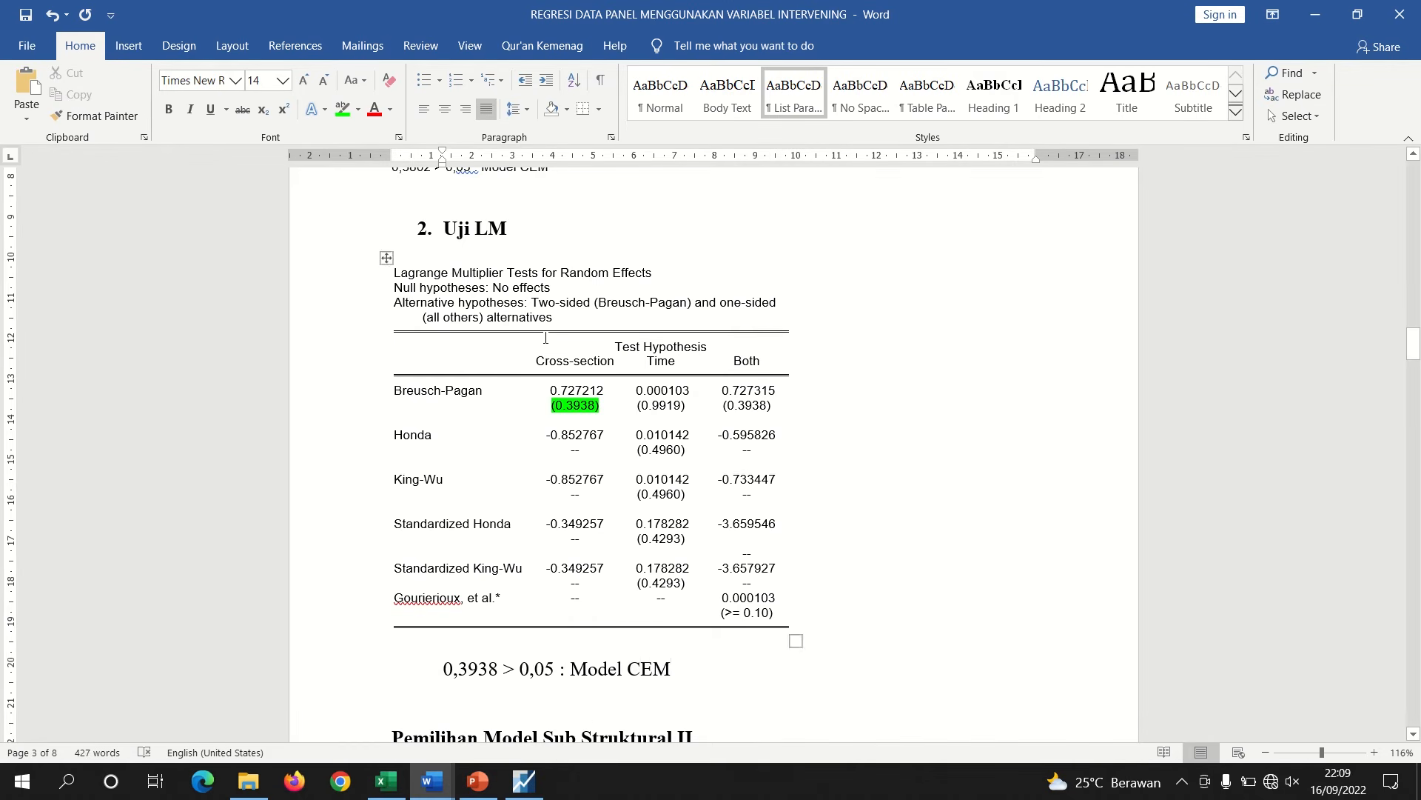
Bold 'Model CEM' in the LM conclusion line
drag(1414, 349, 1413, 331)
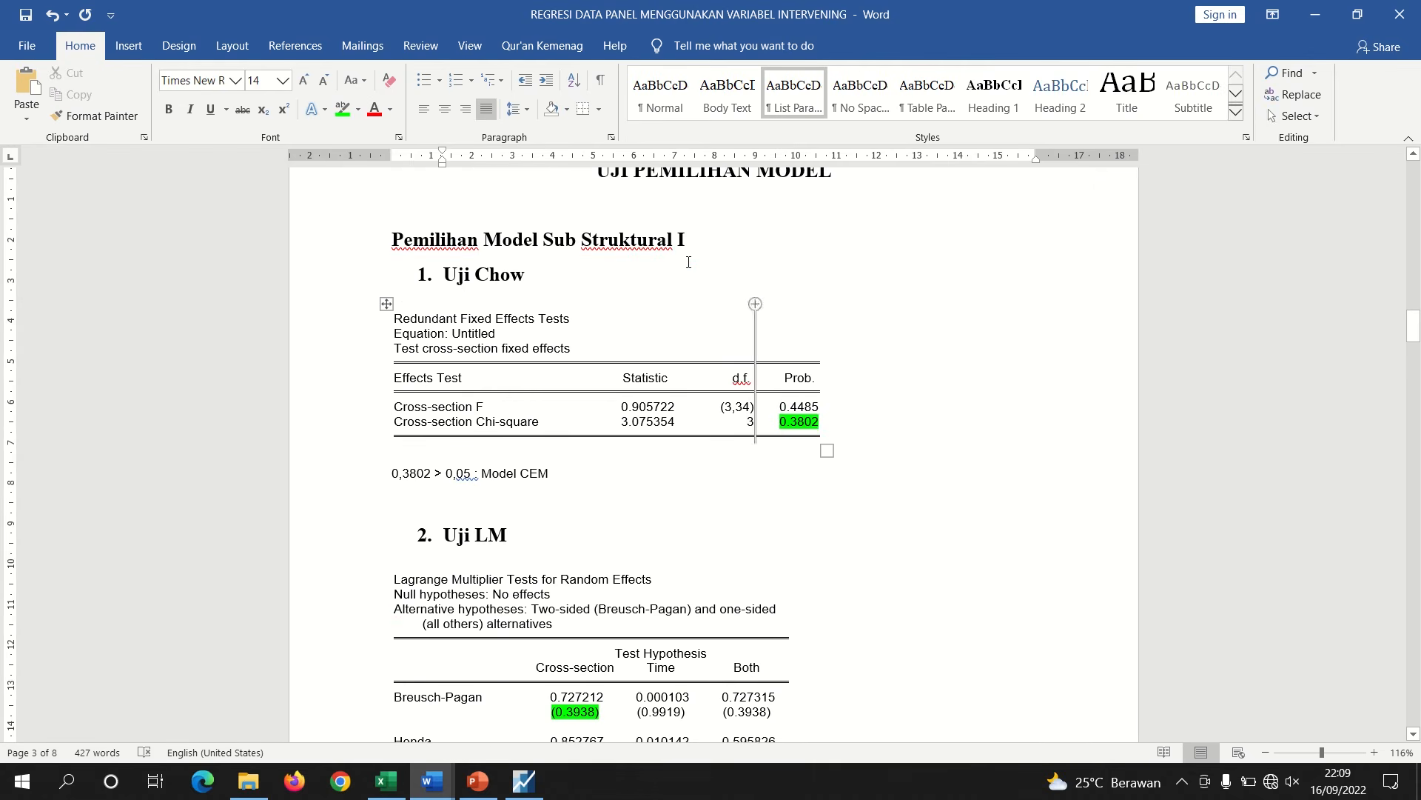
drag(685, 240, 582, 241)
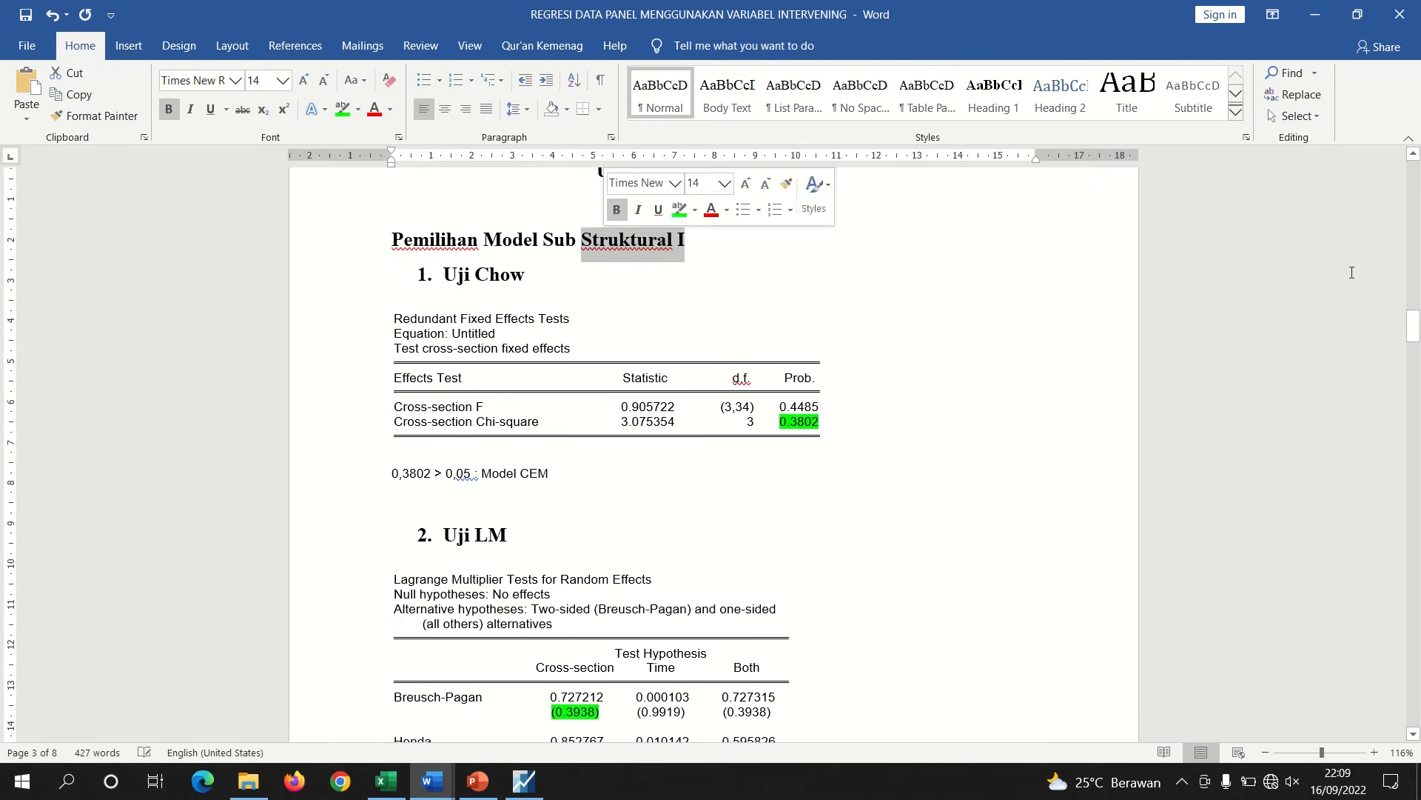
drag(1414, 328, 1415, 358)
drag(672, 529, 571, 530)
key(ctrl+b)
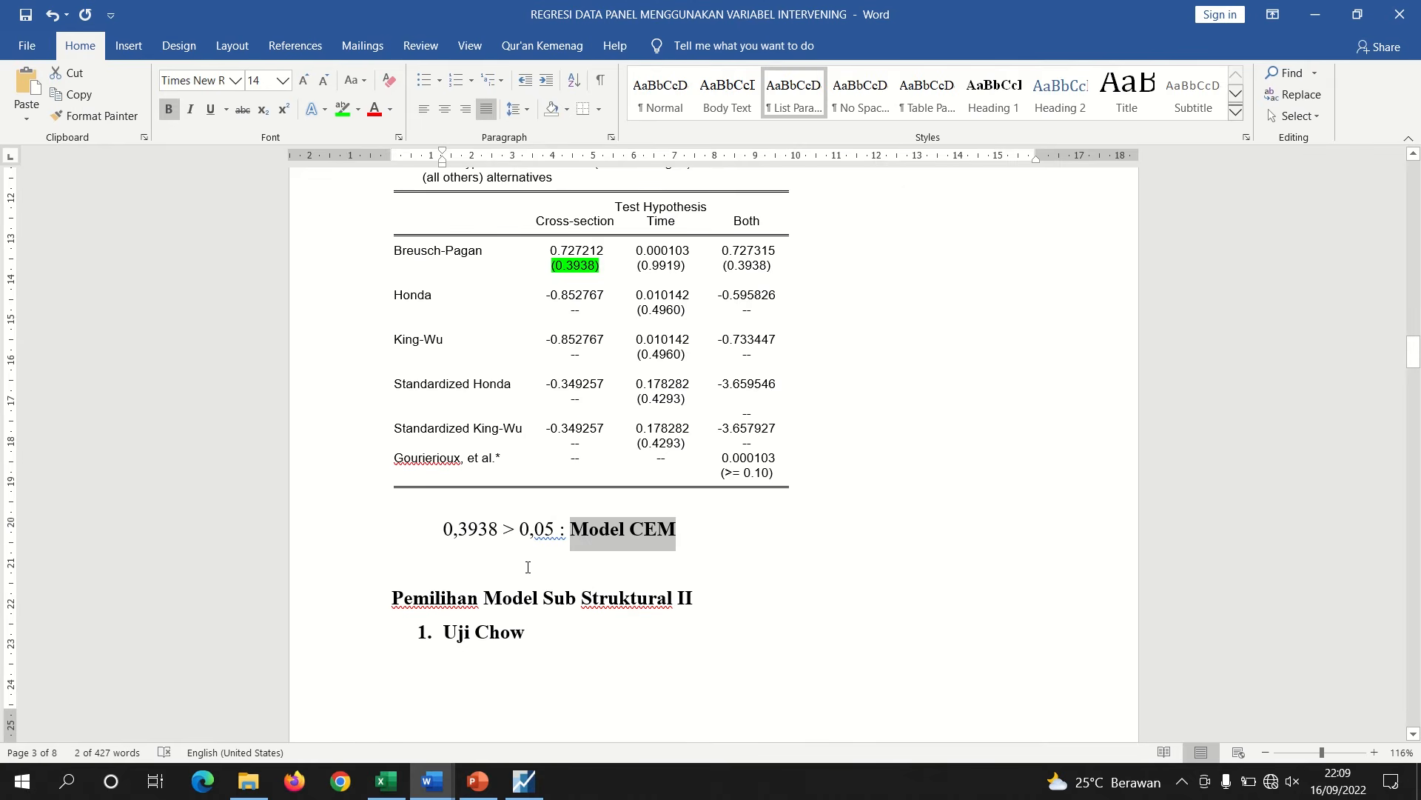
click(524, 568)
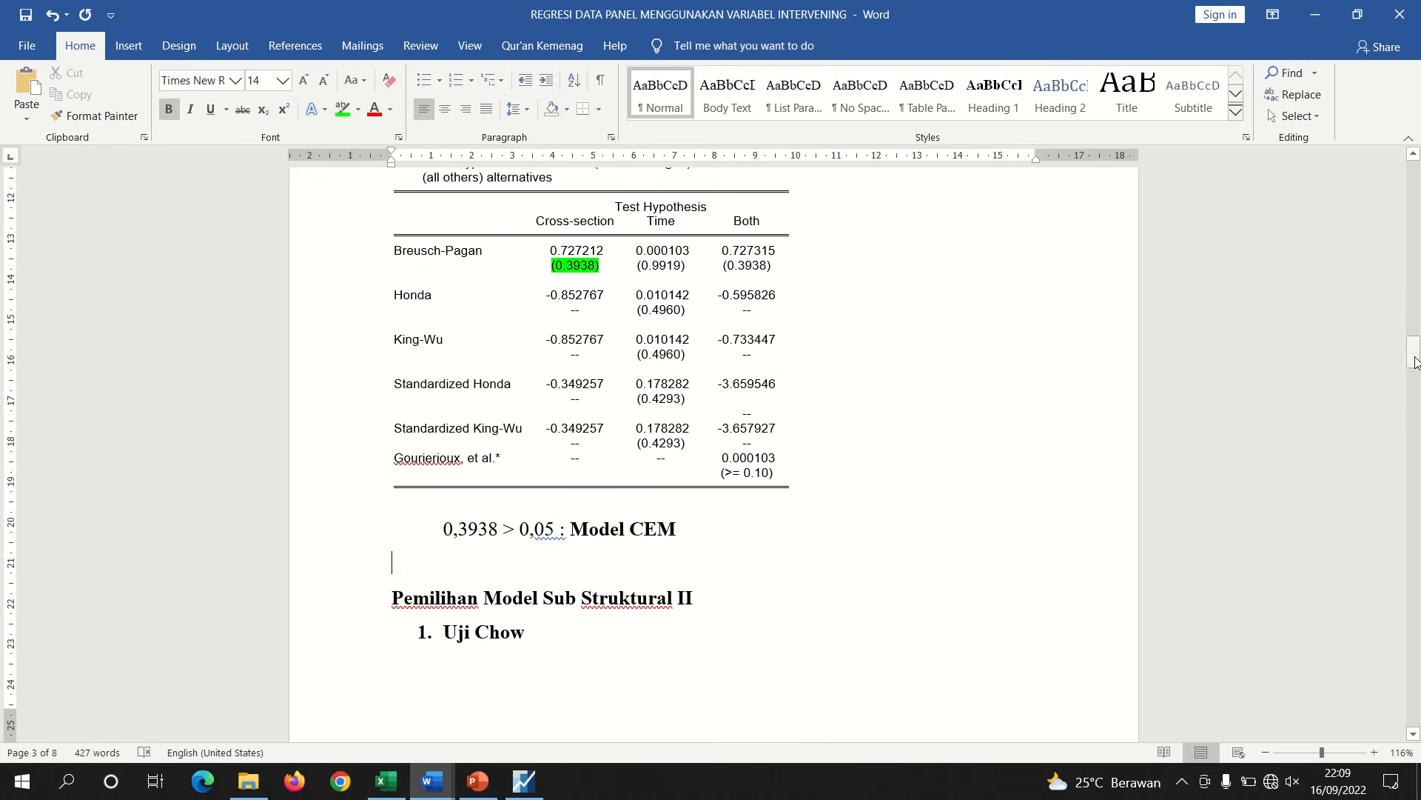
Add blank lines below the LM conclusion so the Sub Struktural II section starts on the next page
drag(1415, 352, 1414, 366)
key(Return)
key(Return)
key(Return)
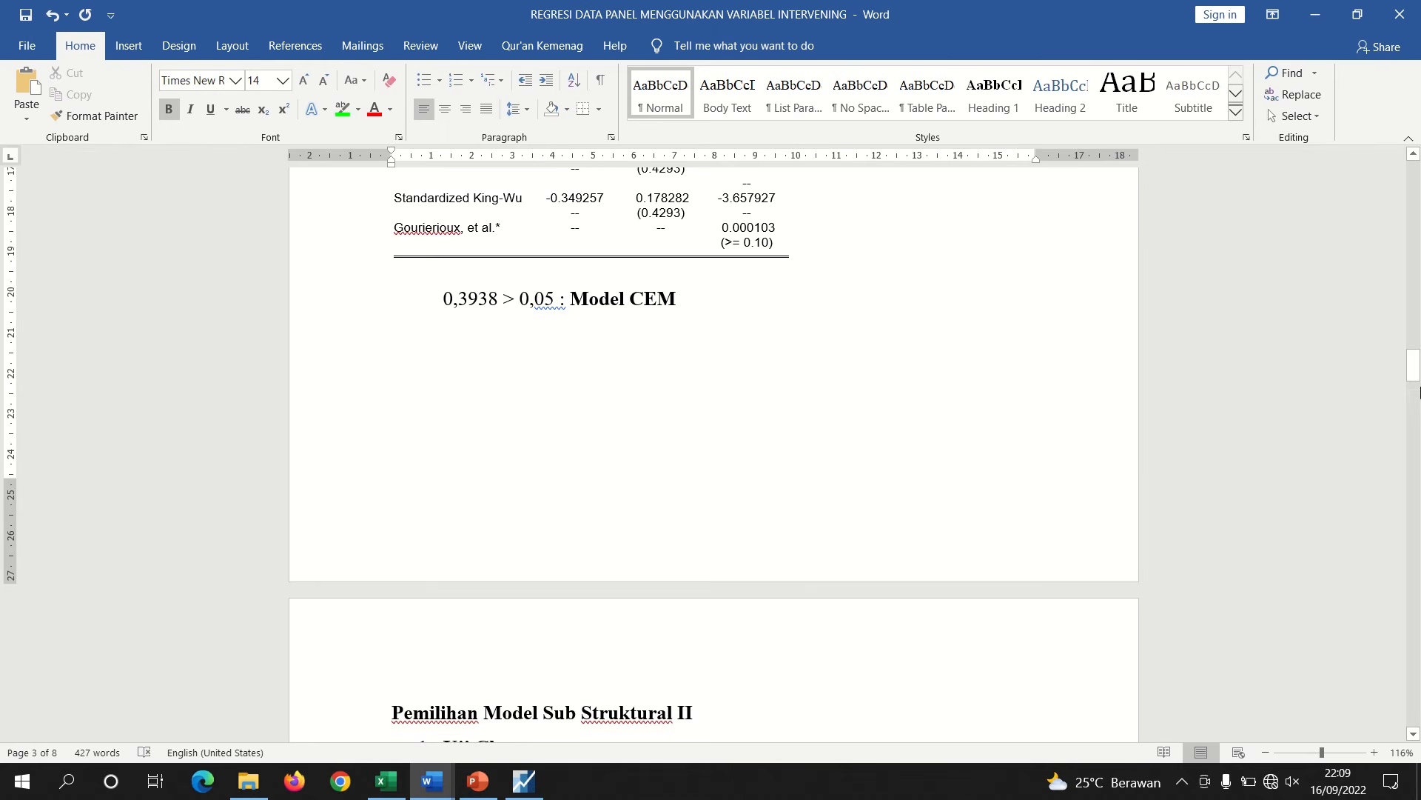
drag(1414, 365, 1414, 386)
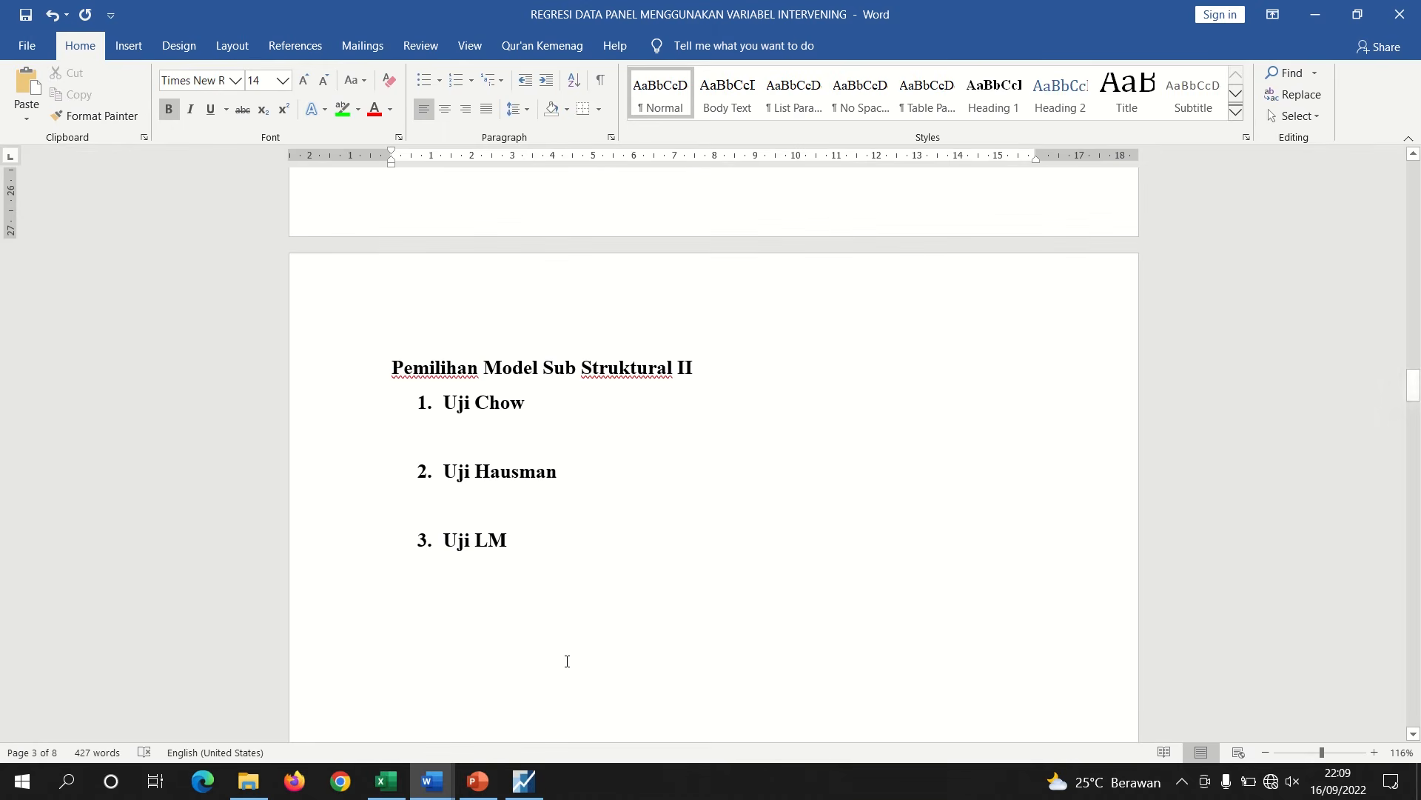
Check the Sub Struktural II path diagram in the second document, then switch to EViews
mouse_move(433, 781)
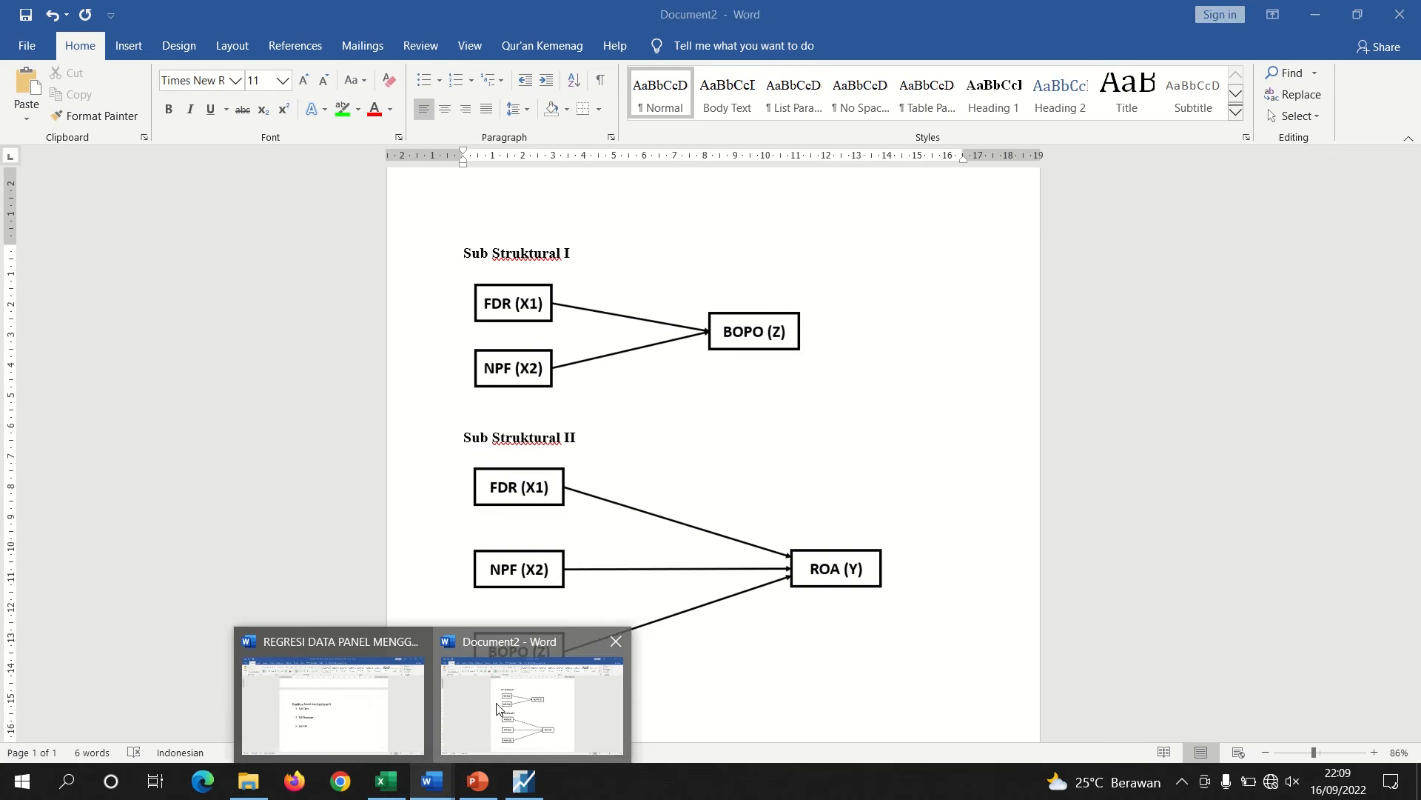
click(497, 709)
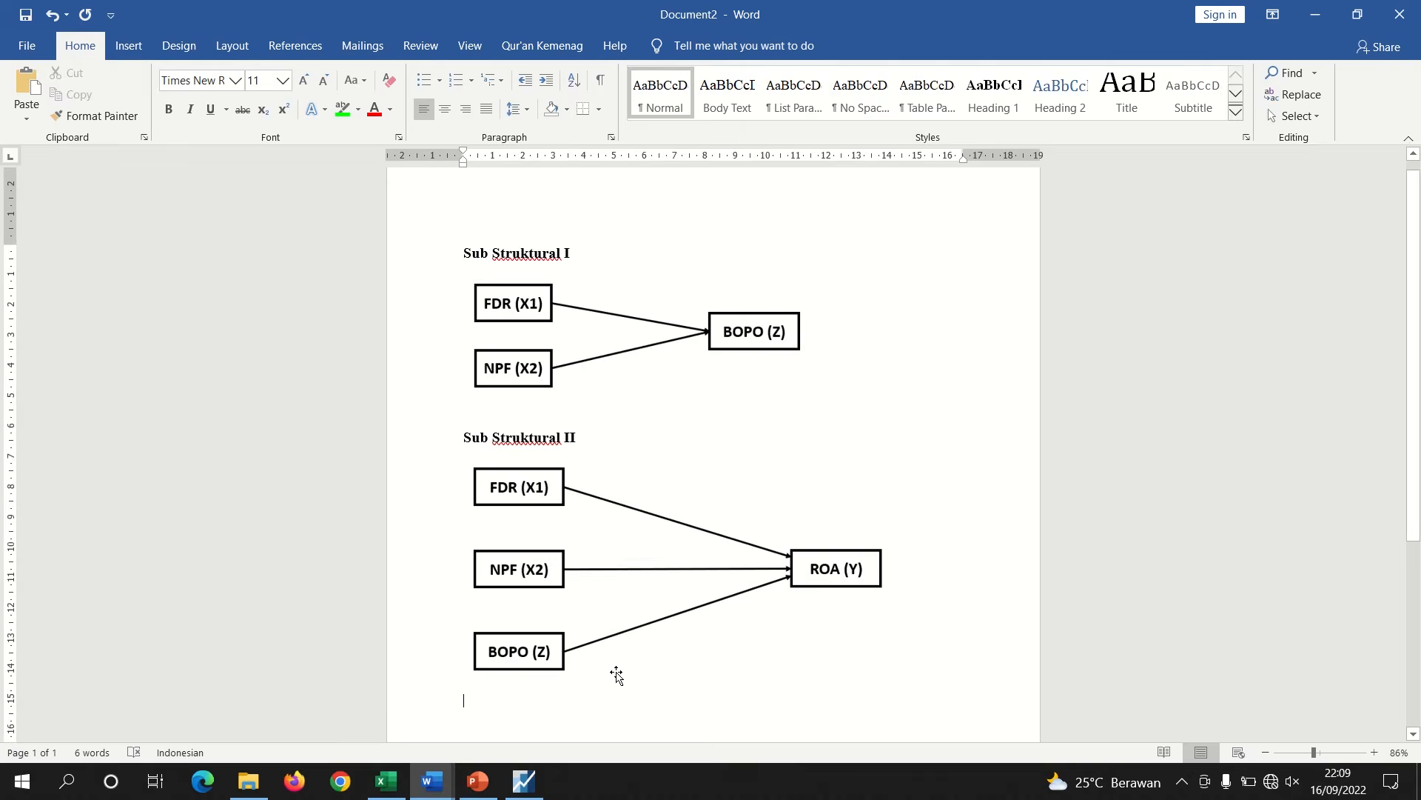
click(524, 781)
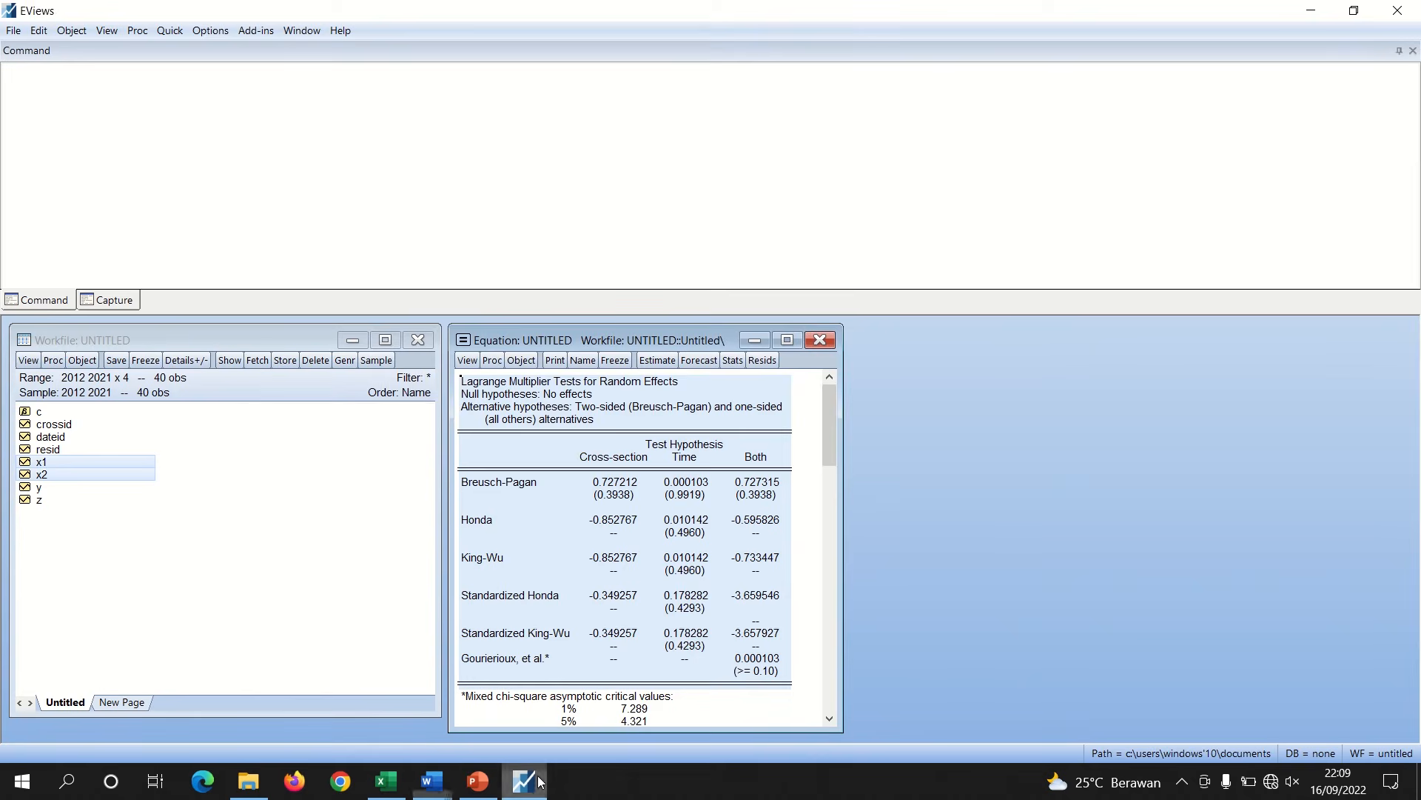
Close the previous equation without saving and estimate a new least squares equation of y on c, x1, x2 and z
click(820, 339)
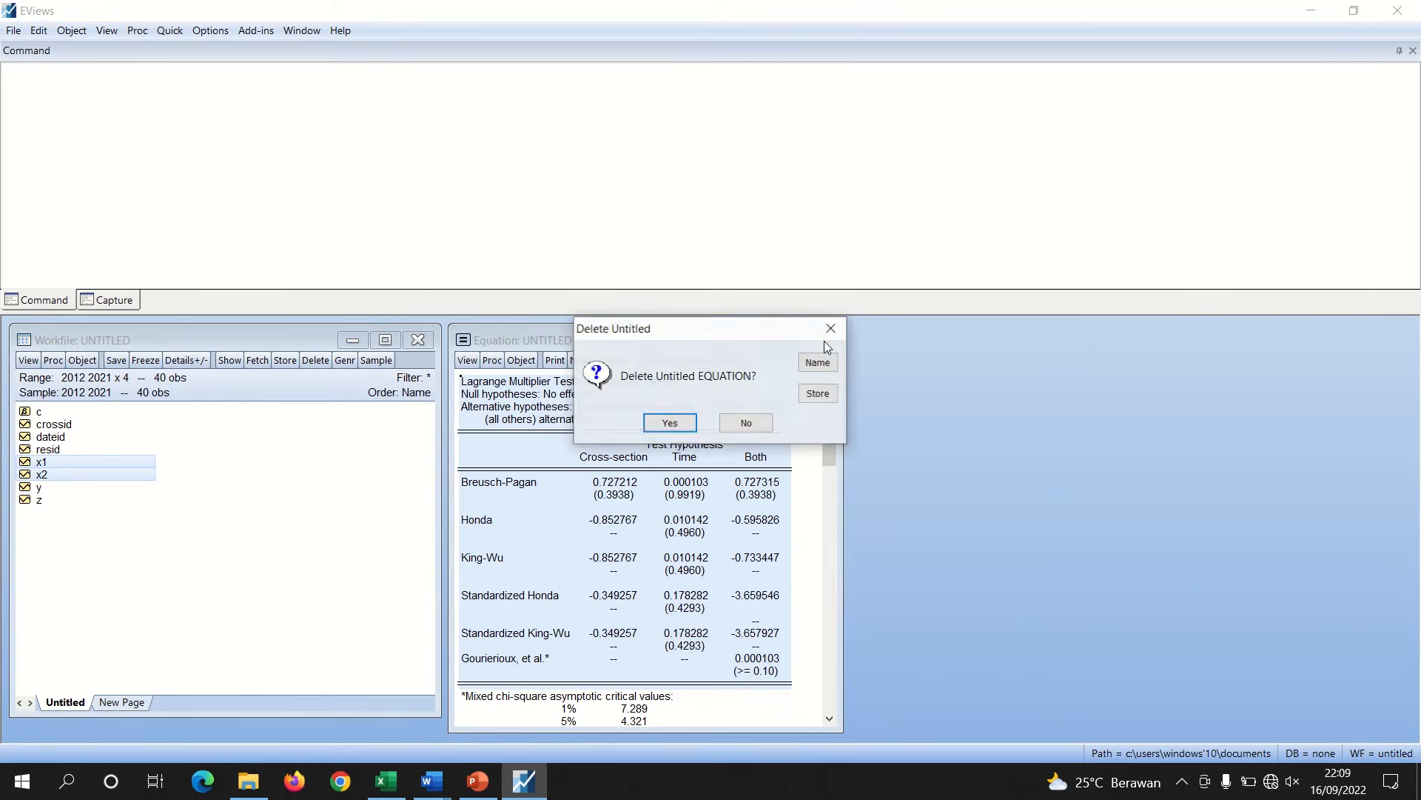
click(680, 423)
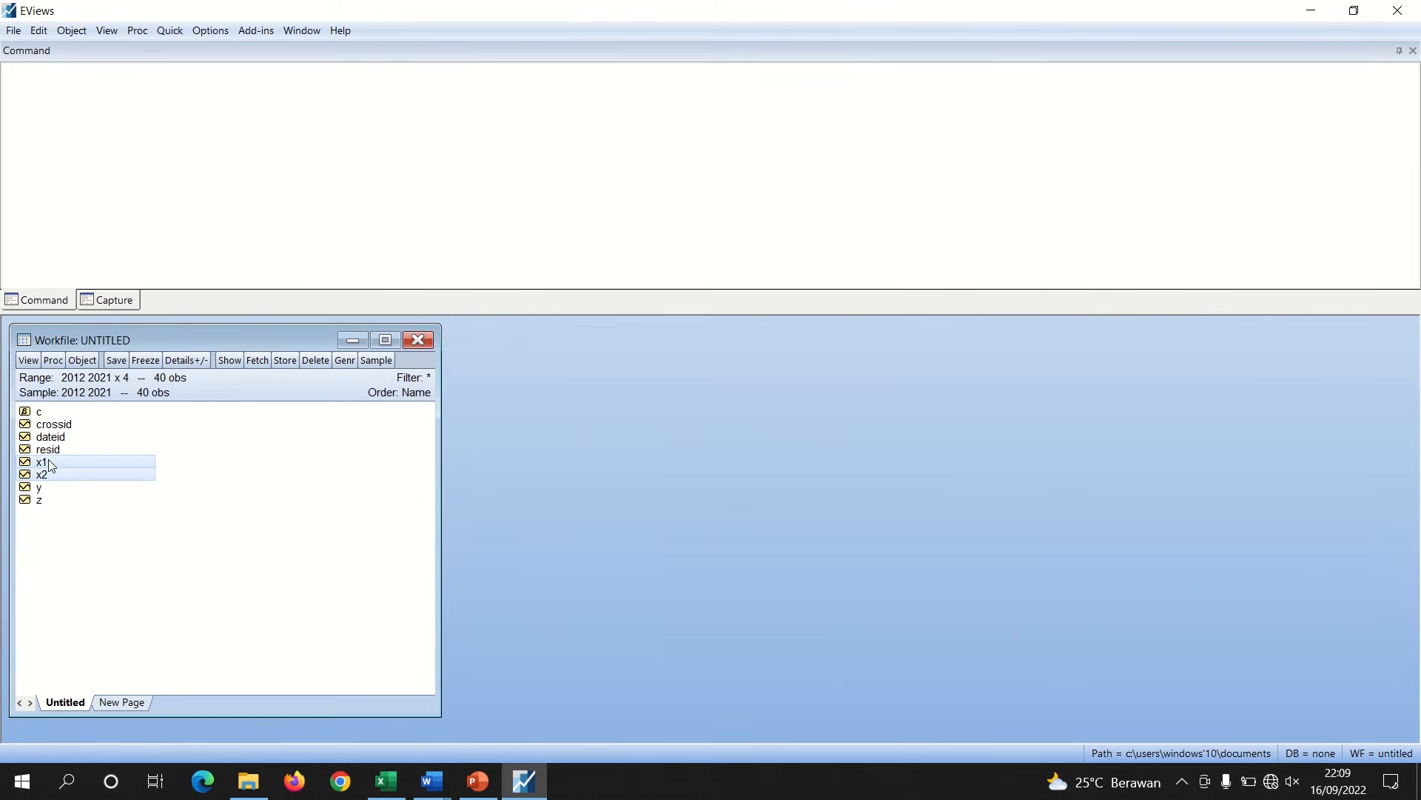
ctrl+click(41, 504)
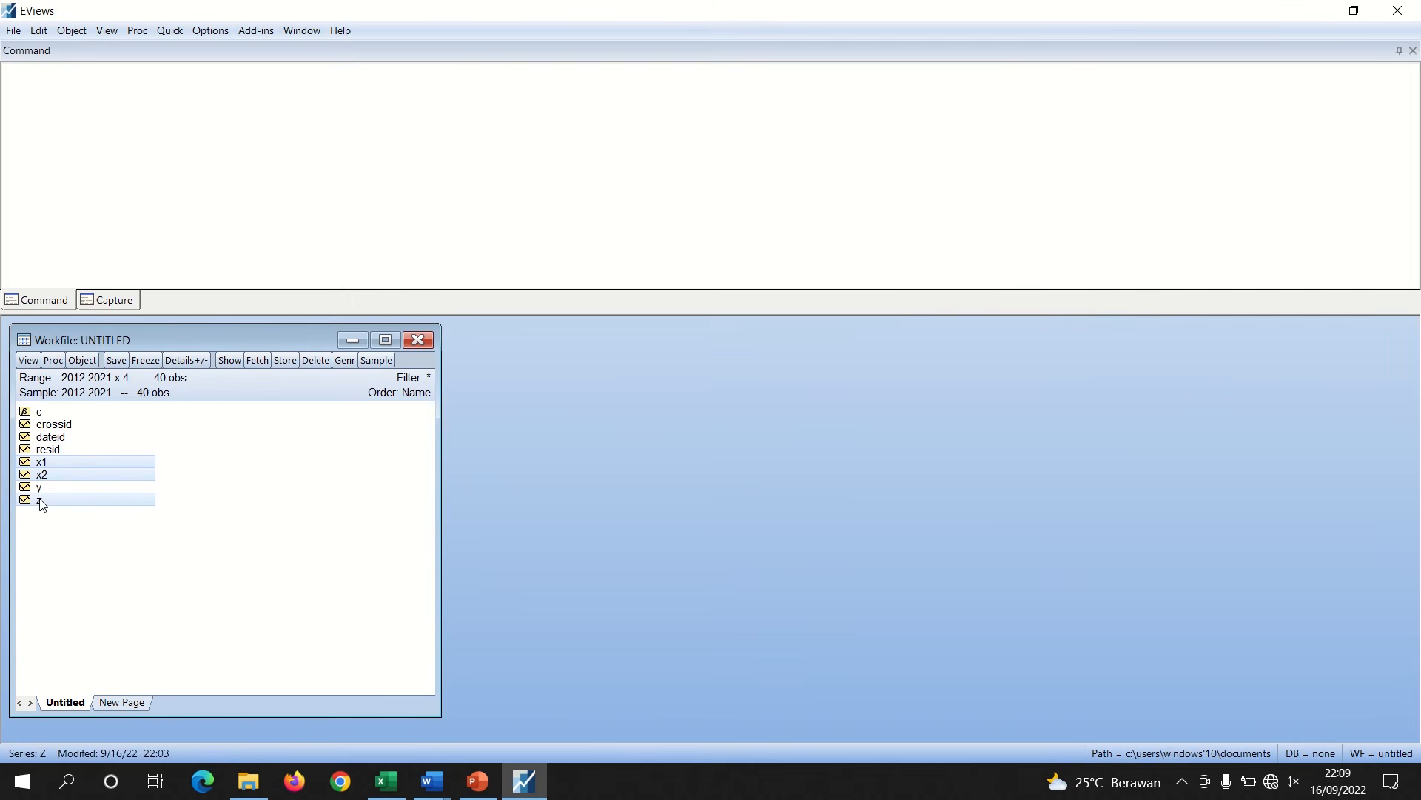
right_click(78, 463)
mouse_move(138, 476)
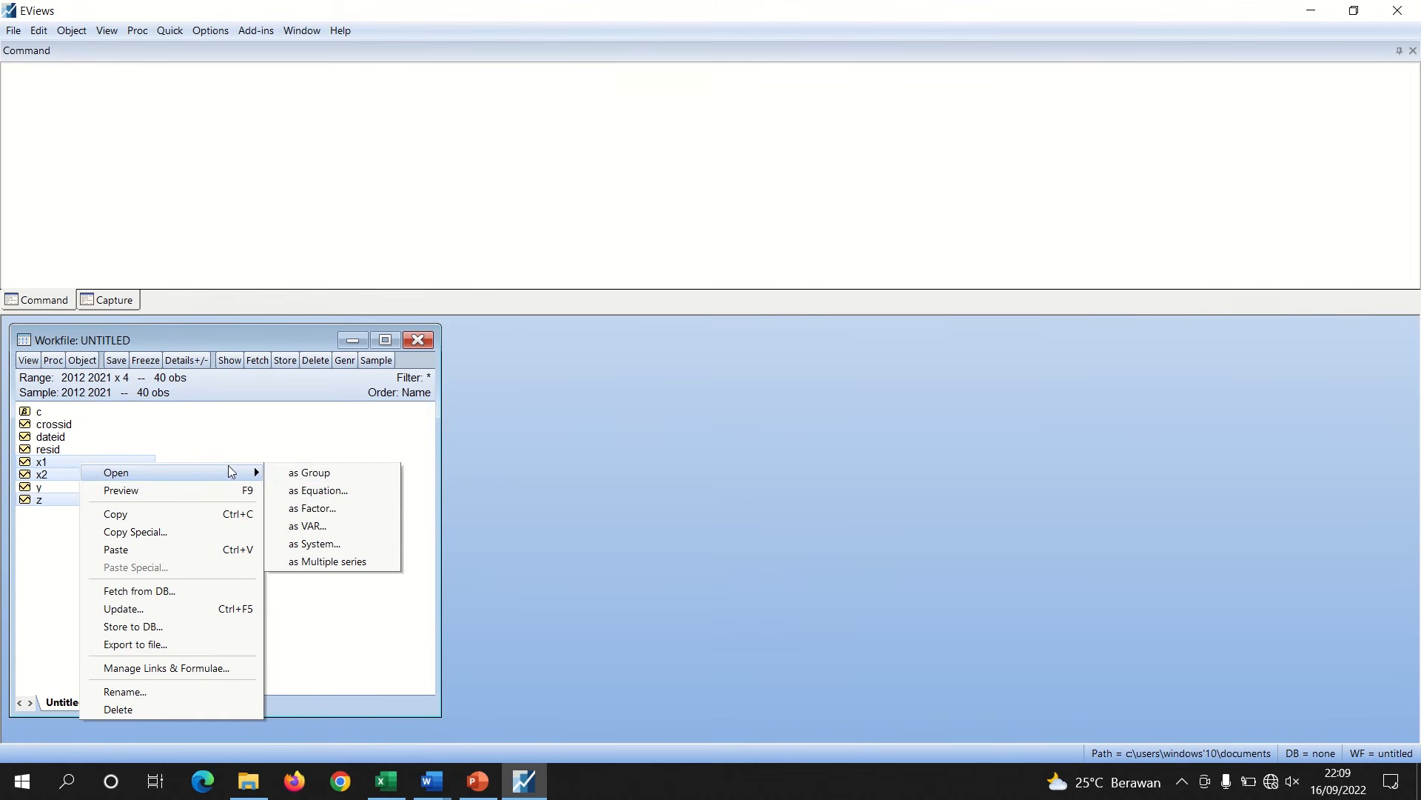
click(320, 495)
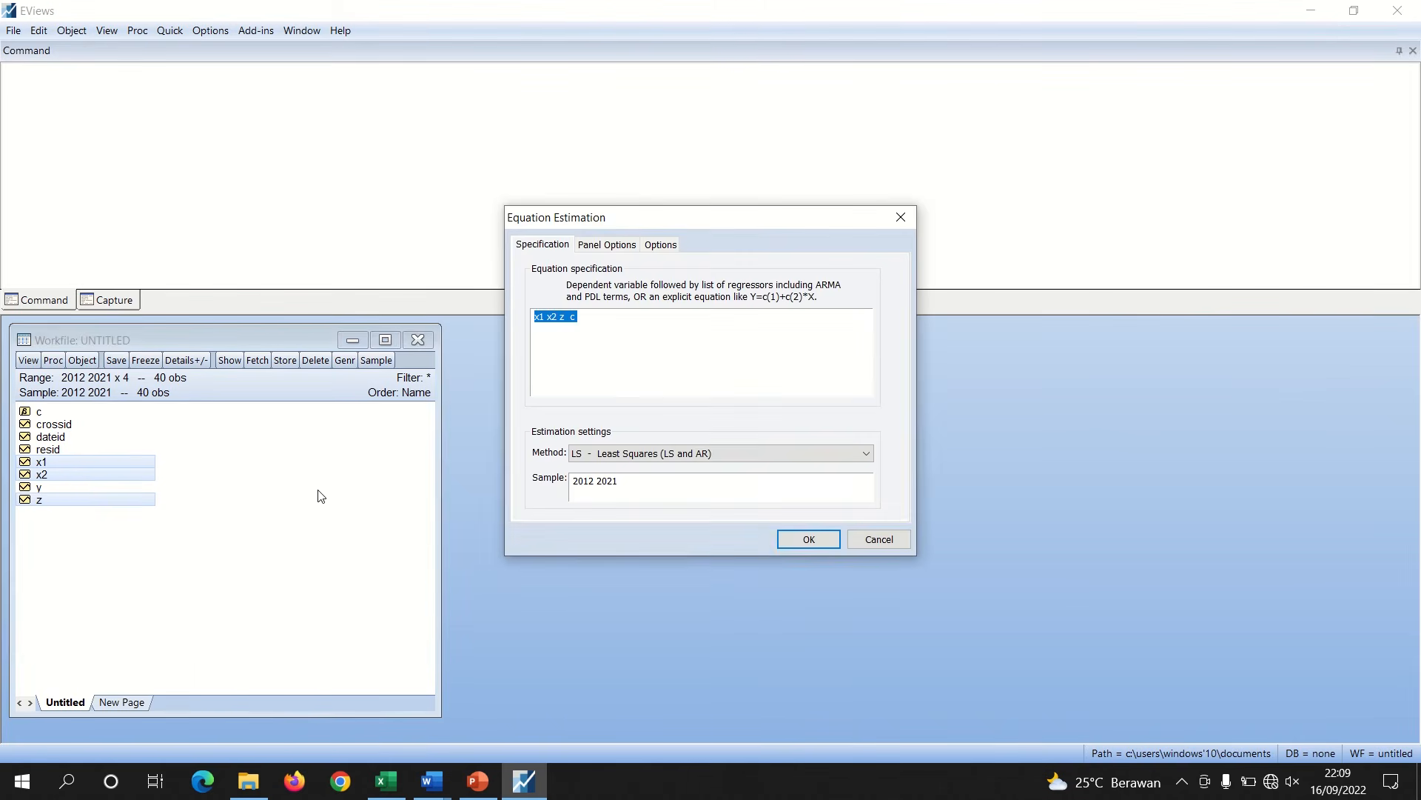
click(589, 320)
key(Home)
text(y c)
click(807, 544)
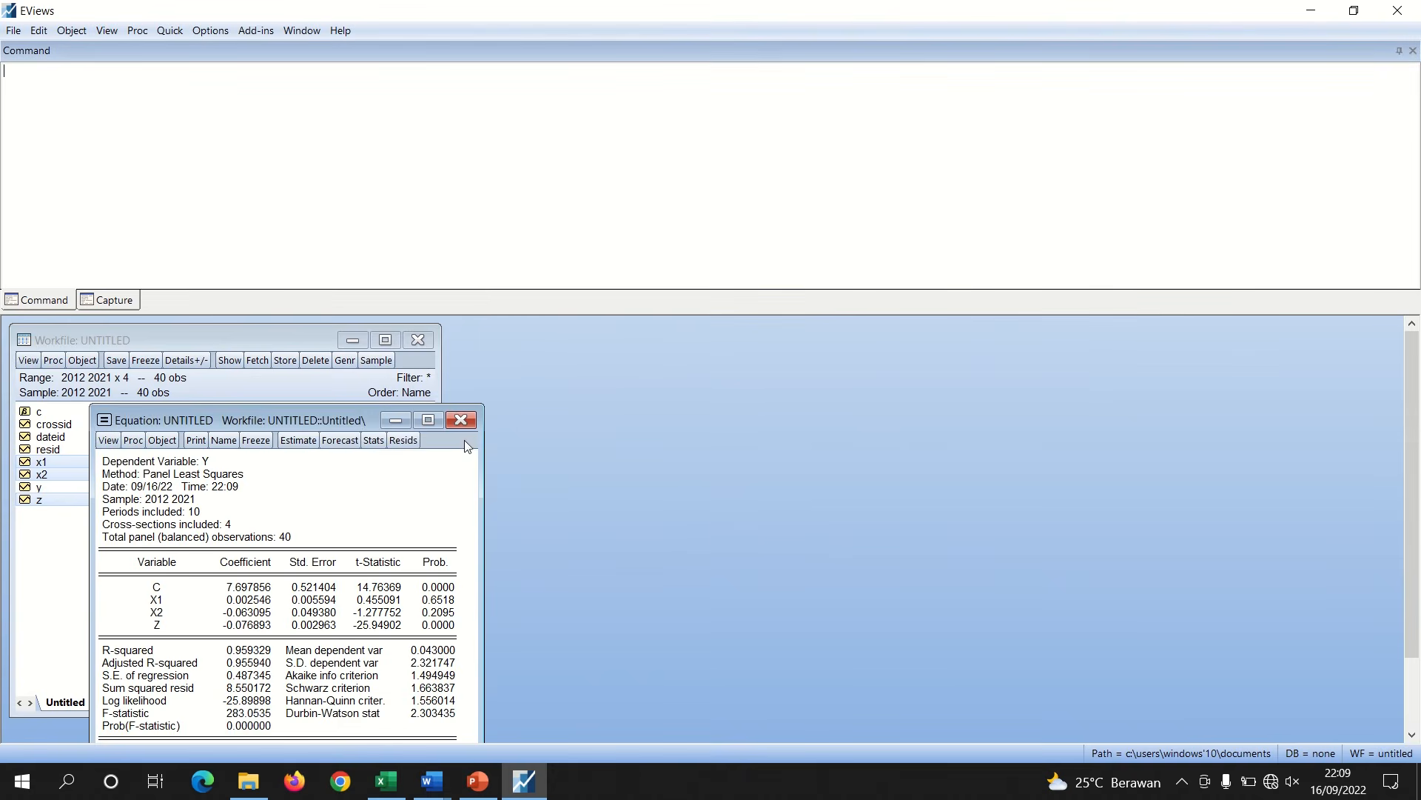
Re-estimate the equation with Fixed cross-section effects
drag(359, 420, 716, 338)
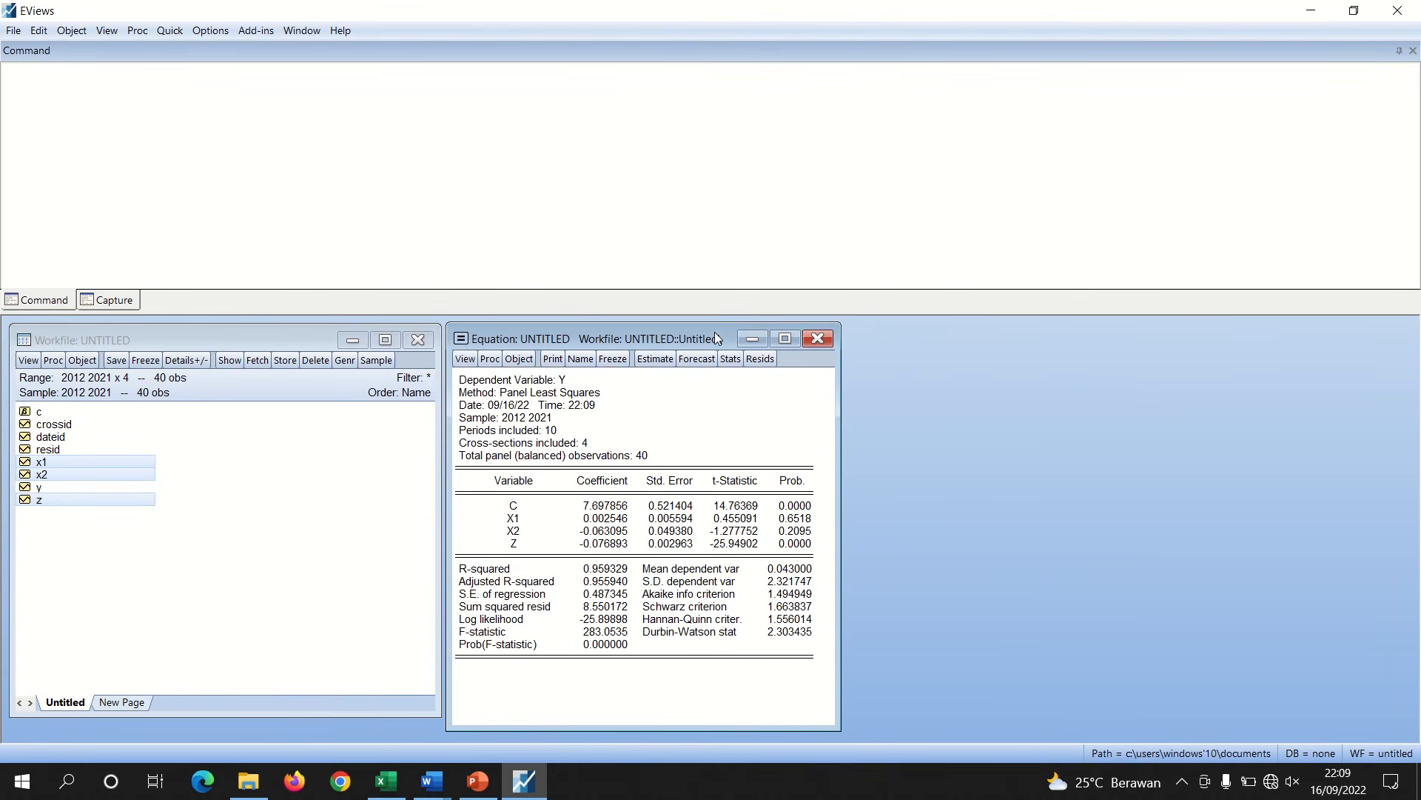
click(654, 359)
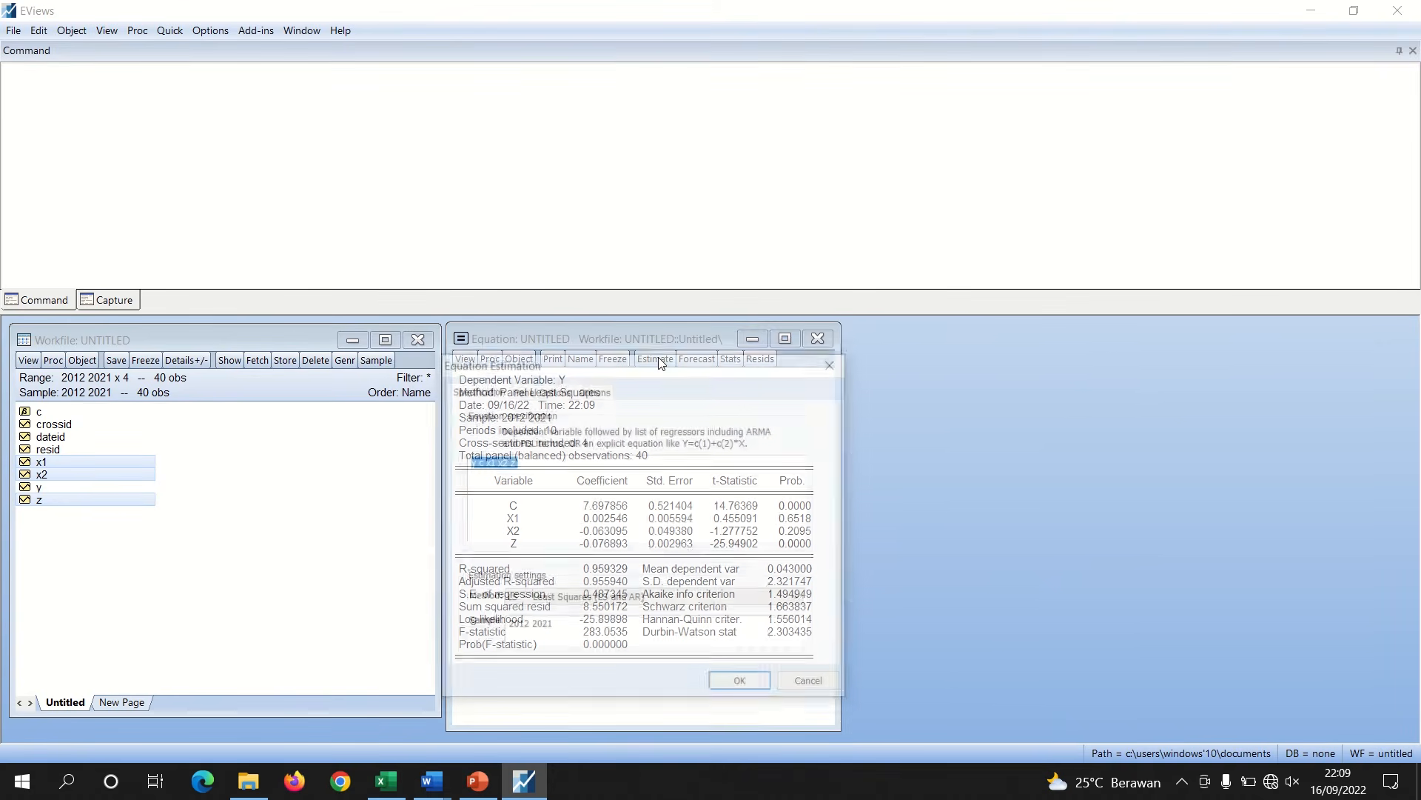
click(559, 392)
click(585, 434)
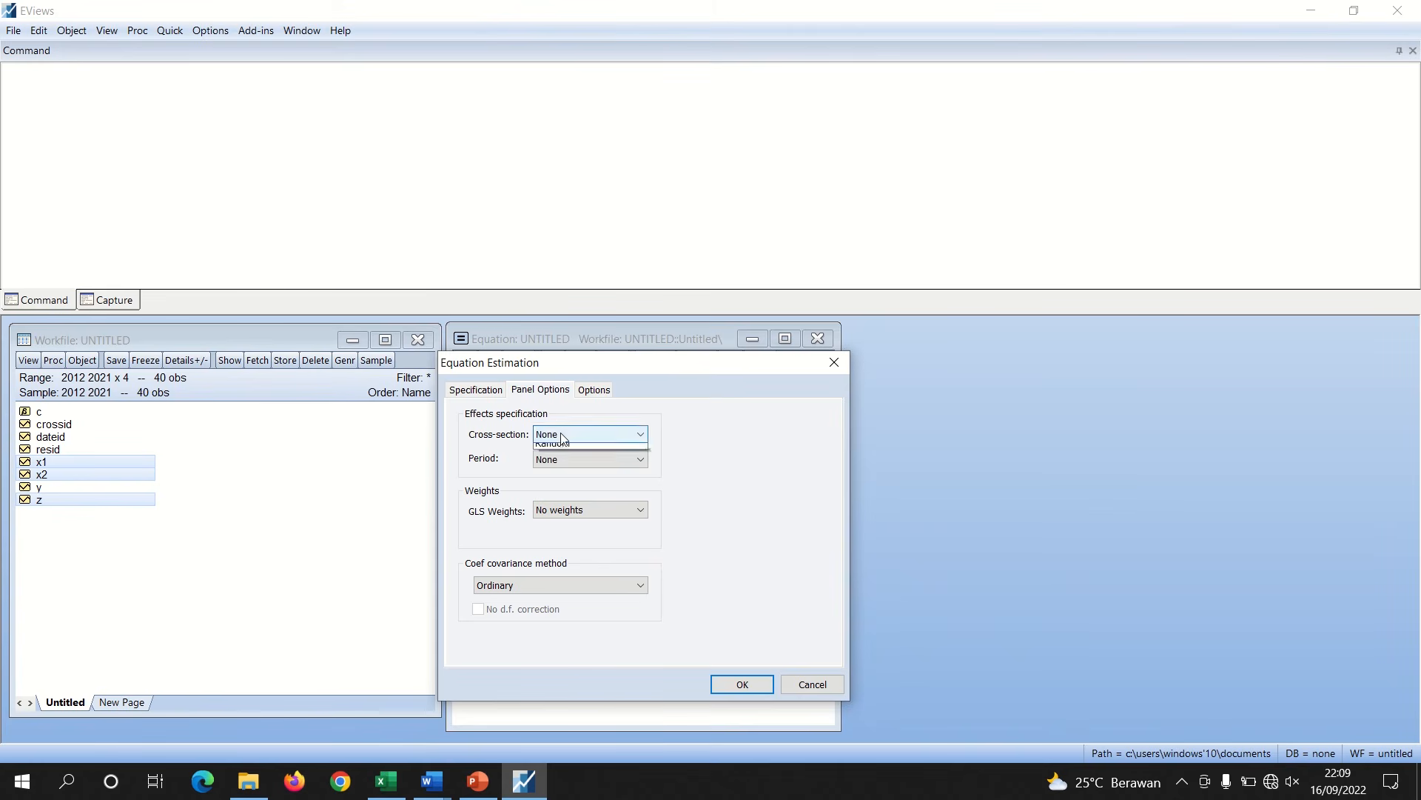
click(562, 460)
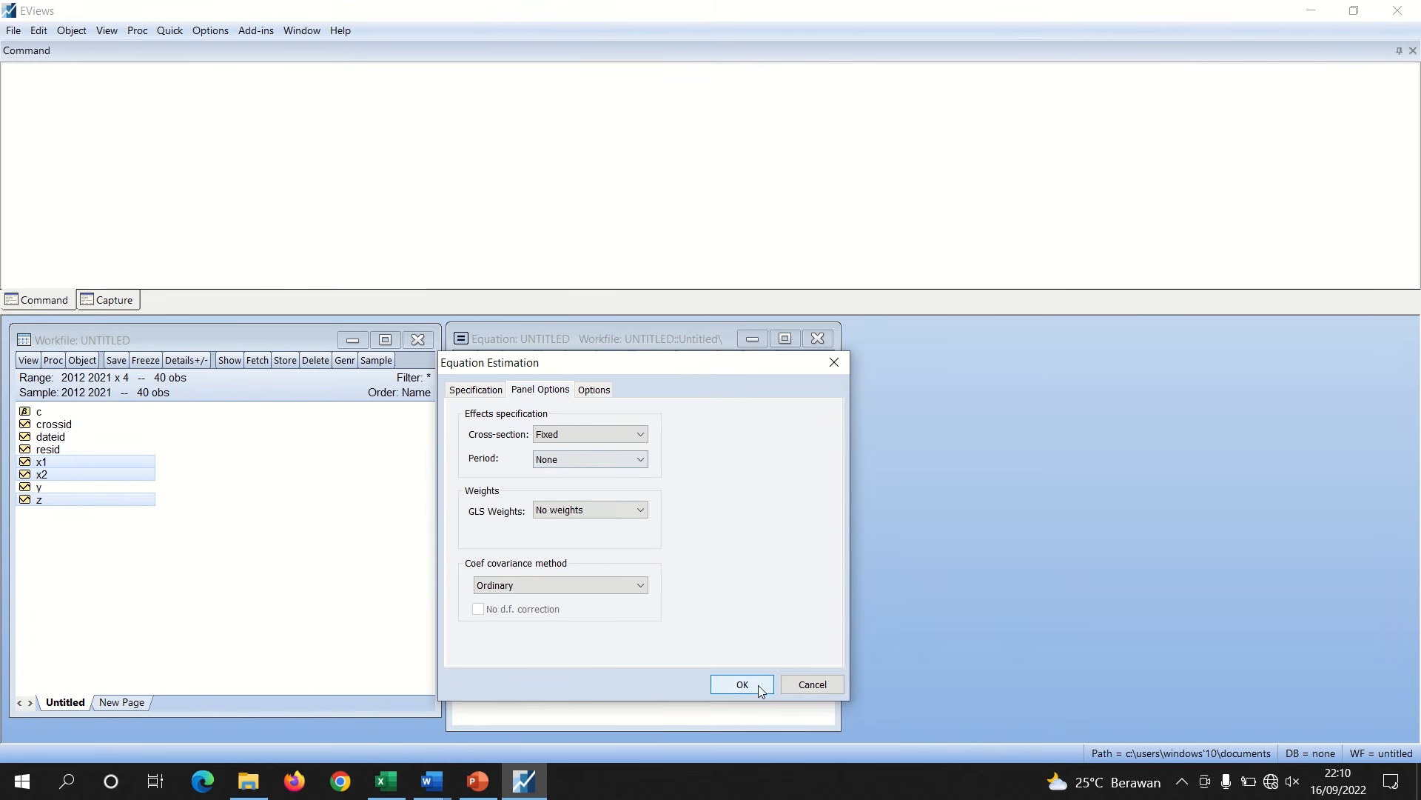
click(755, 684)
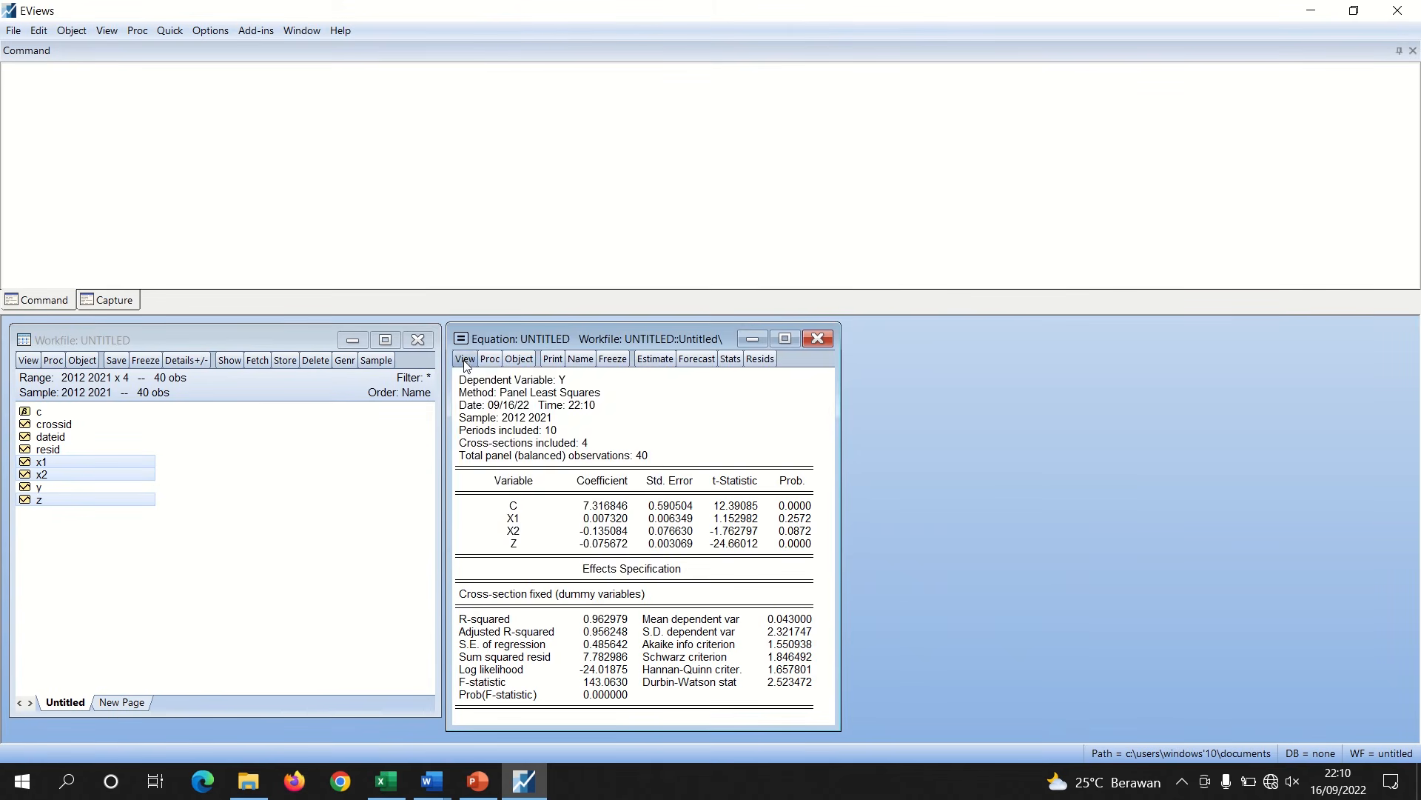
Run the Redundant Fixed Effects – Likelihood Ratio (Chow) test on the fixed effects equation
click(465, 358)
mouse_move(527, 525)
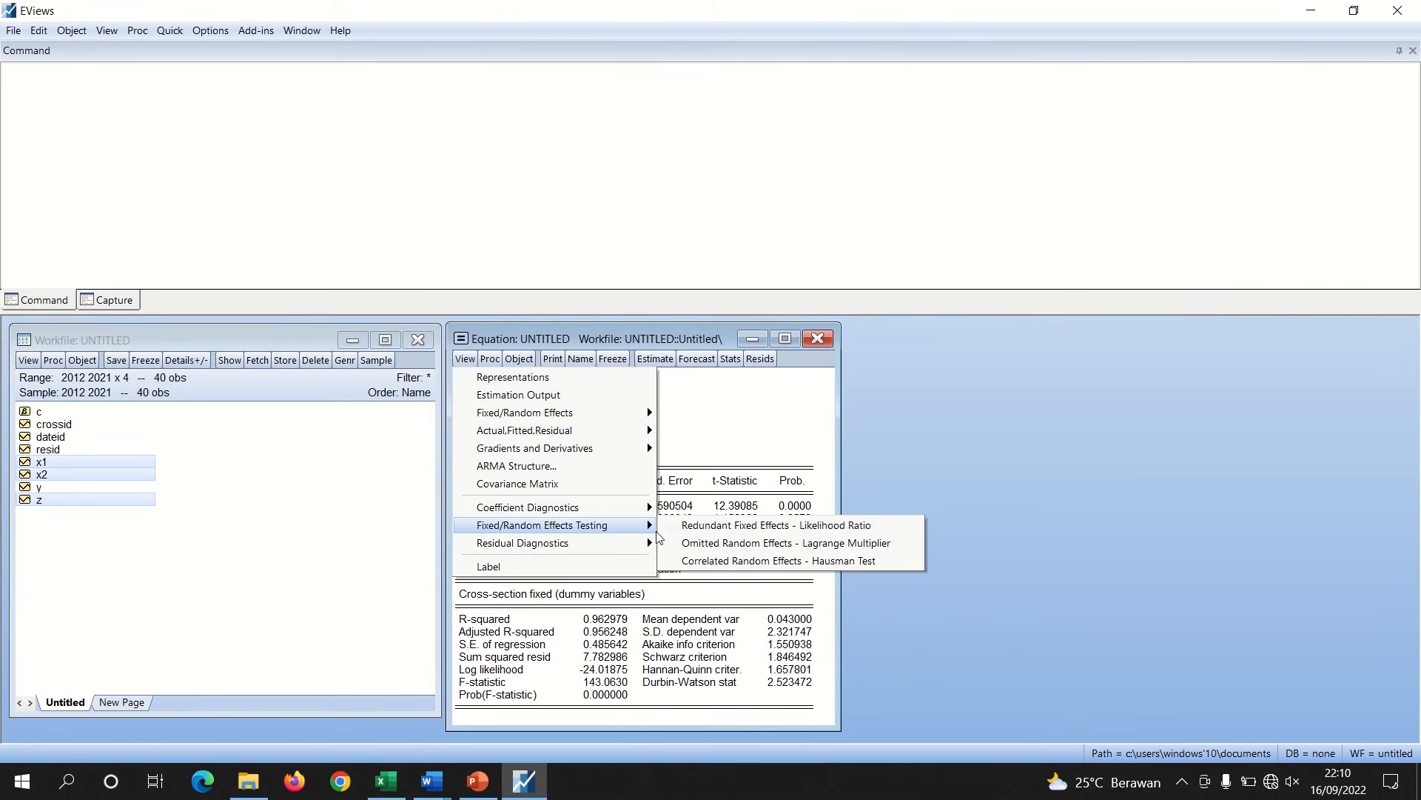
click(739, 528)
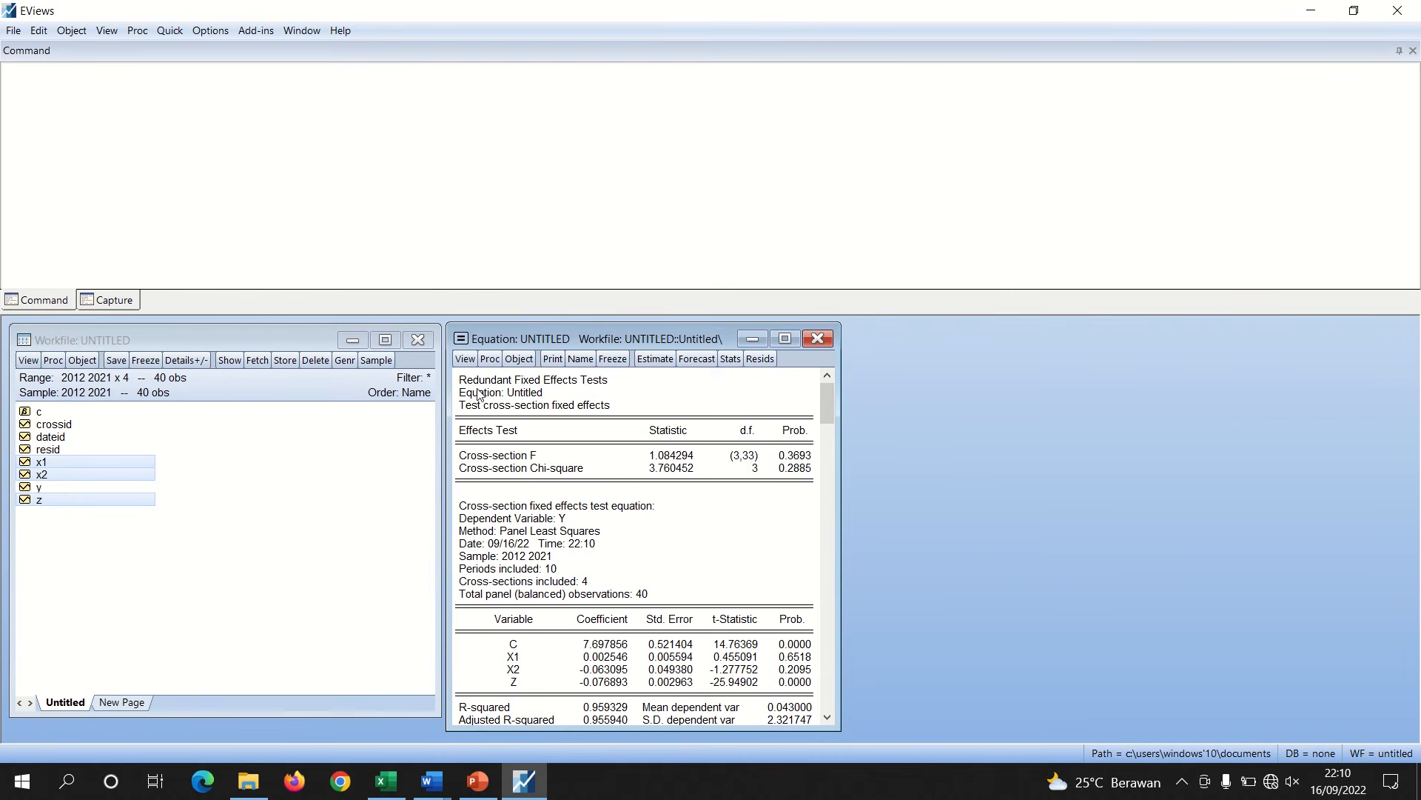
Copy the Chow test results from the header through the Cross-section Chi-square row
drag(462, 382, 809, 482)
right_click(810, 482)
click(826, 487)
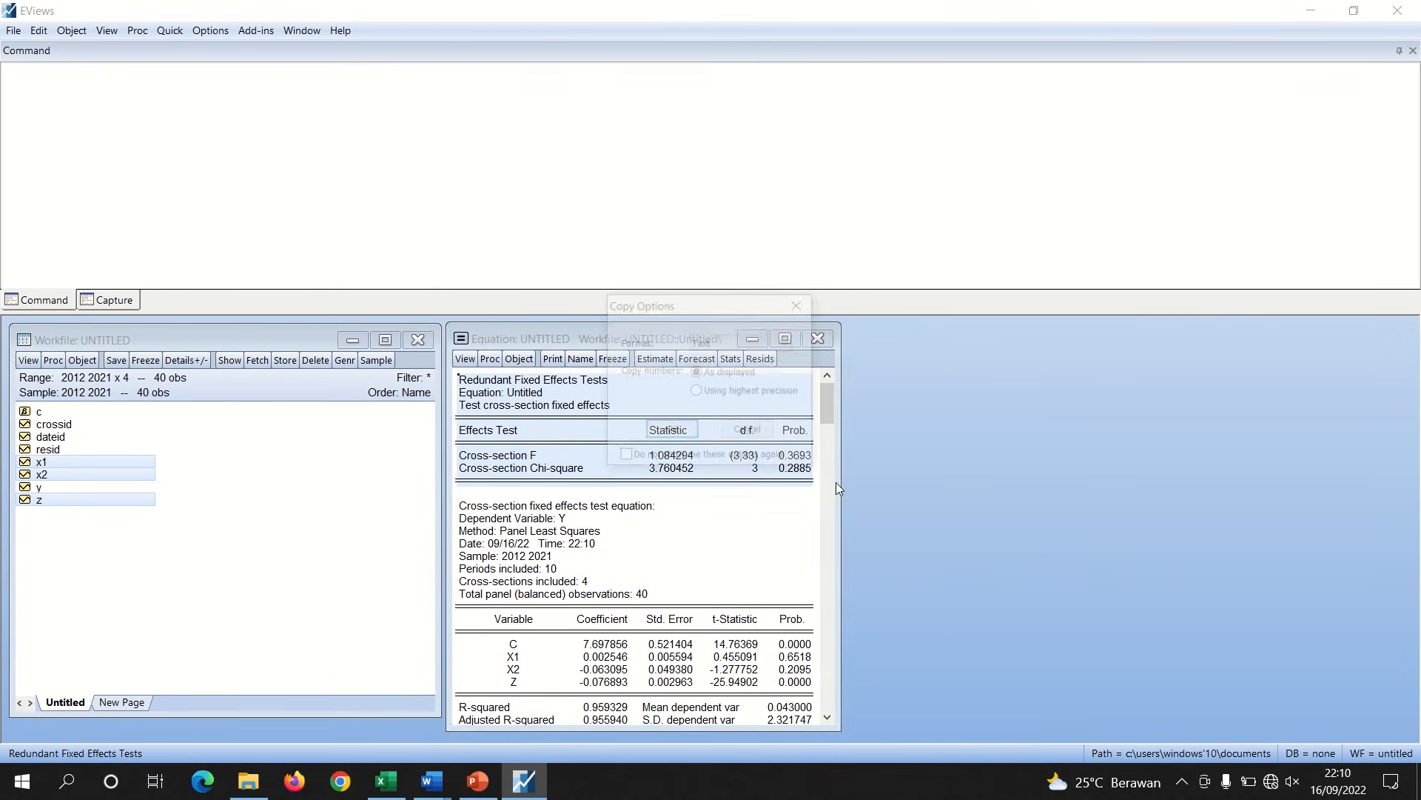
click(671, 432)
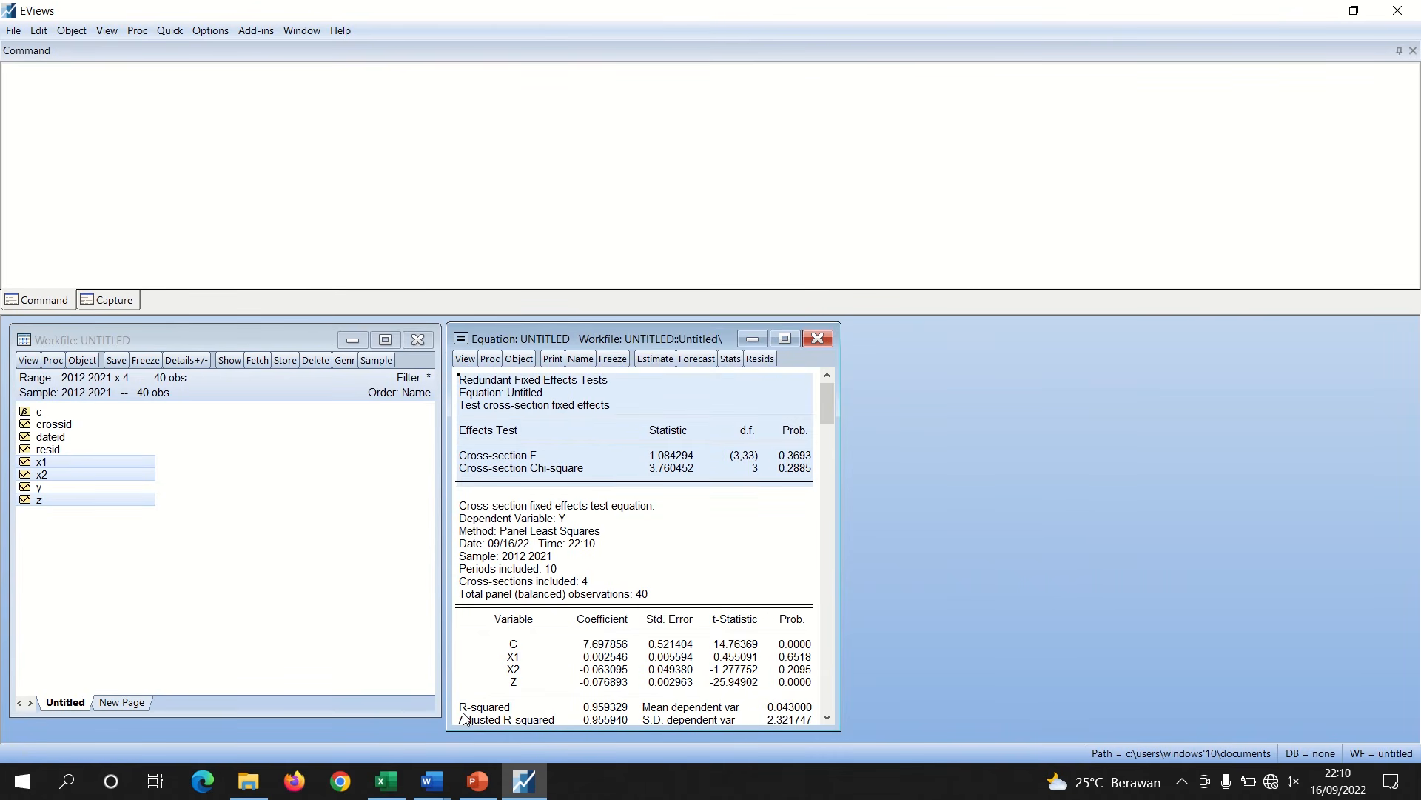
Paste the Chow test table under 'Uji Chow' in the Word document and remove the extra blank lines
click(432, 781)
click(351, 738)
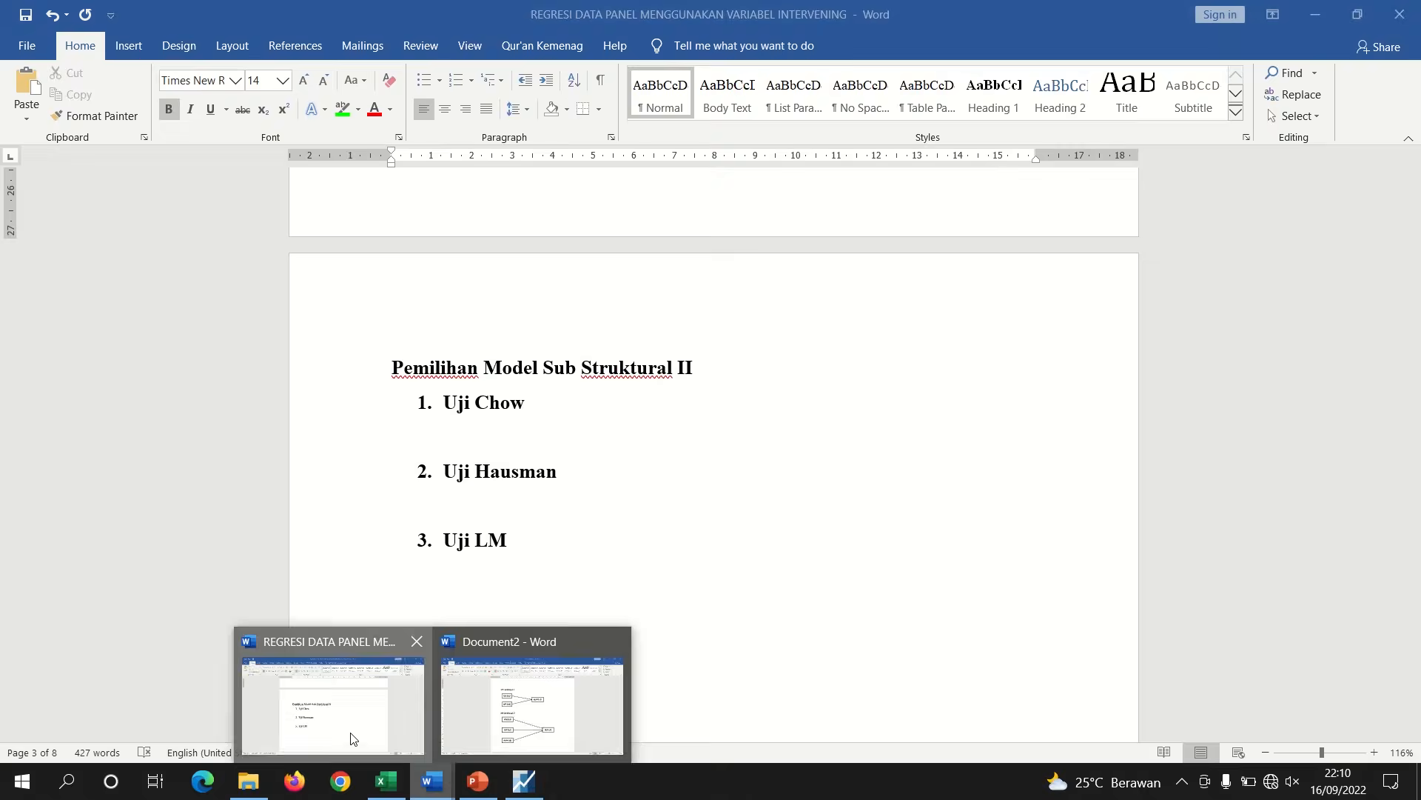
click(449, 436)
key(Return)
key(ctrl+v)
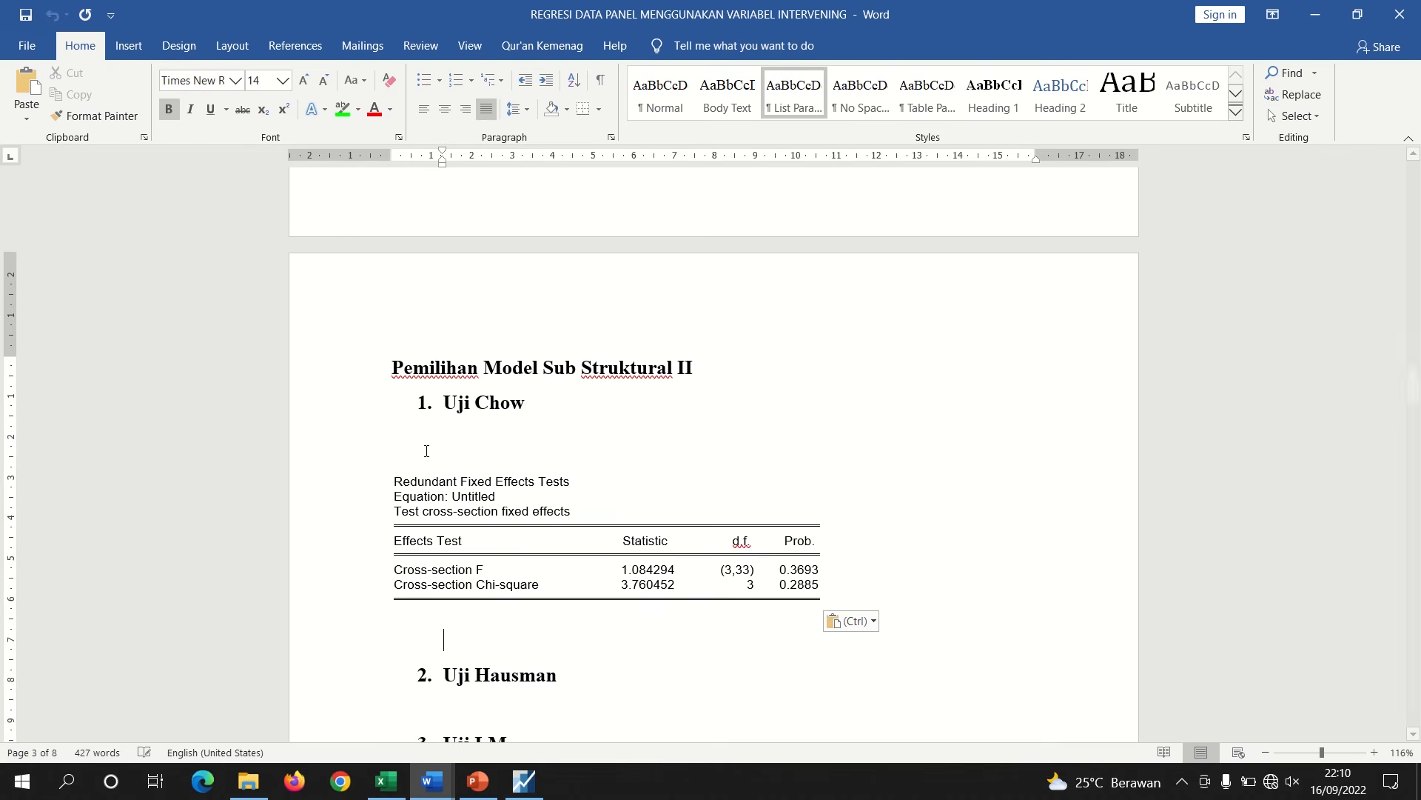
key(BackSpace)
key(BackSpace)
key(BackSpace)
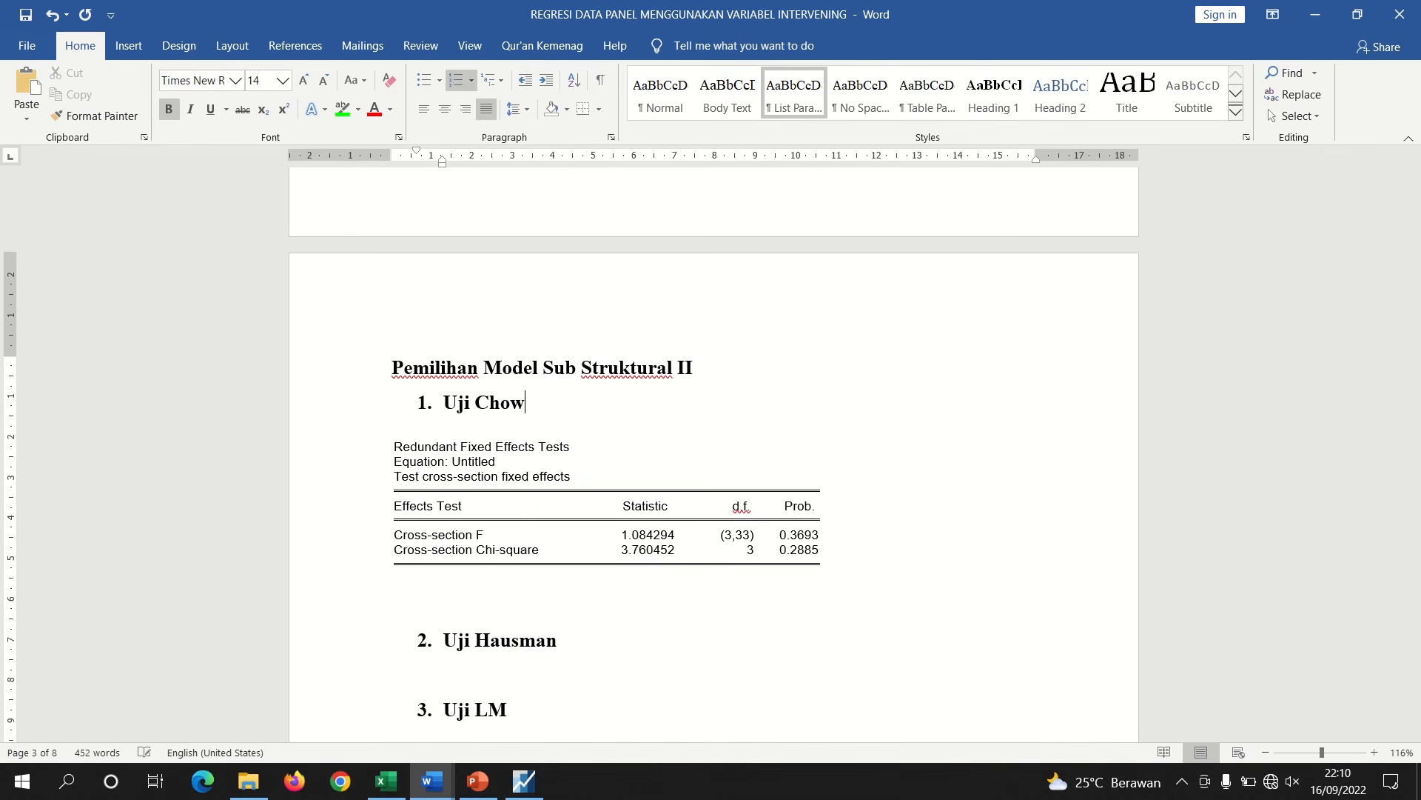
key(Down)
key(BackSpace)
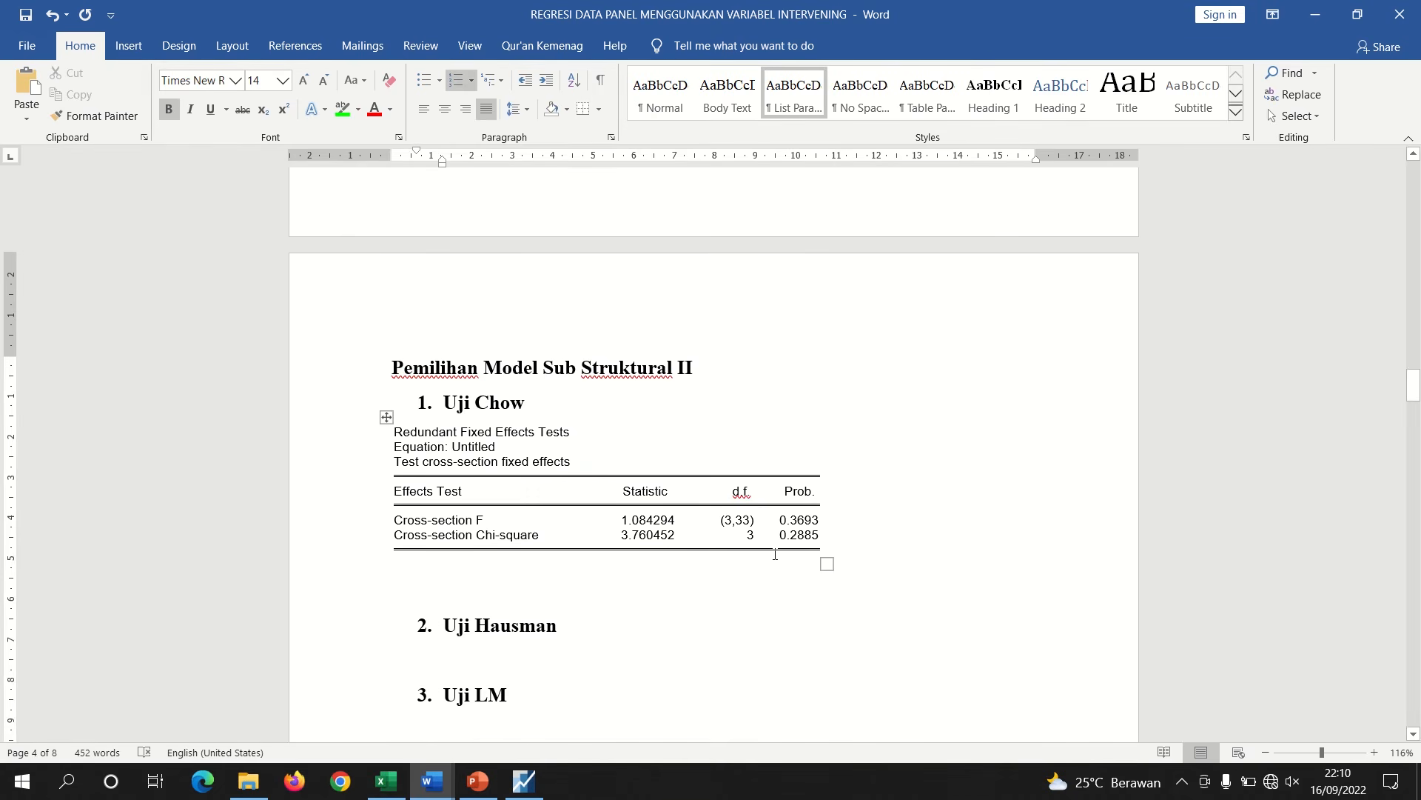
Highlight the Cross-section Chi-square probability 0.2885 in green
drag(781, 532, 820, 535)
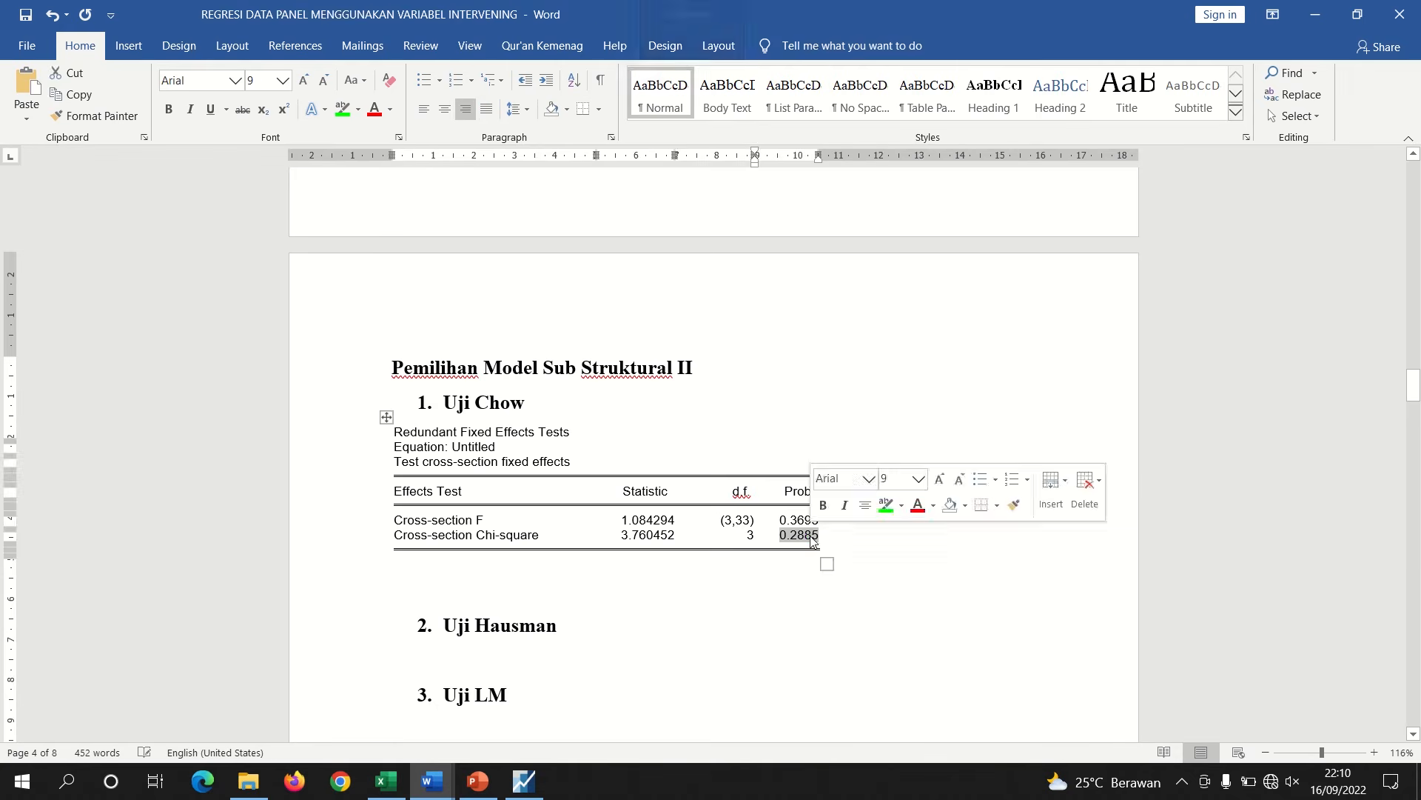
click(336, 109)
click(488, 572)
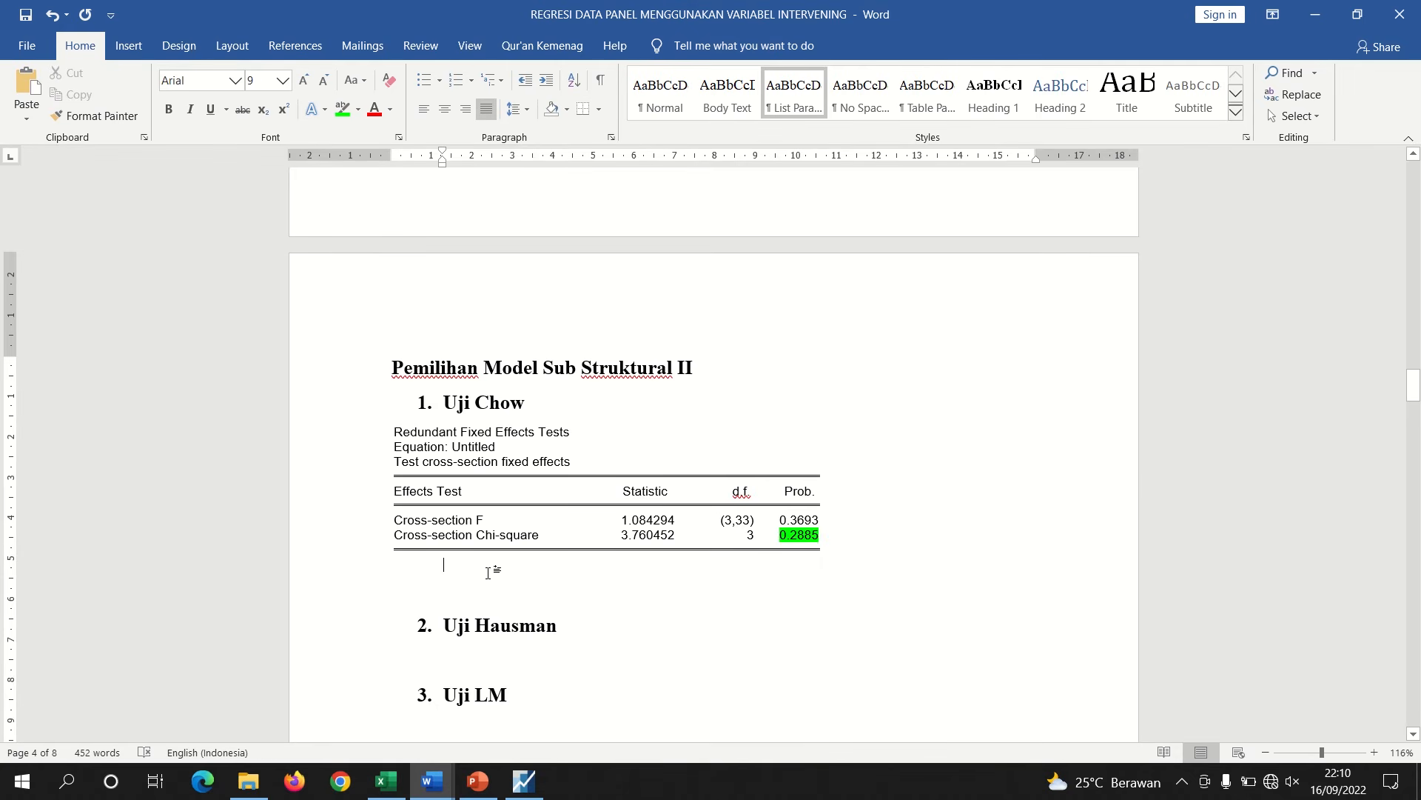
Start the Chow conclusion line below the table as '0,2885 > 0,05 :'
key(Down)
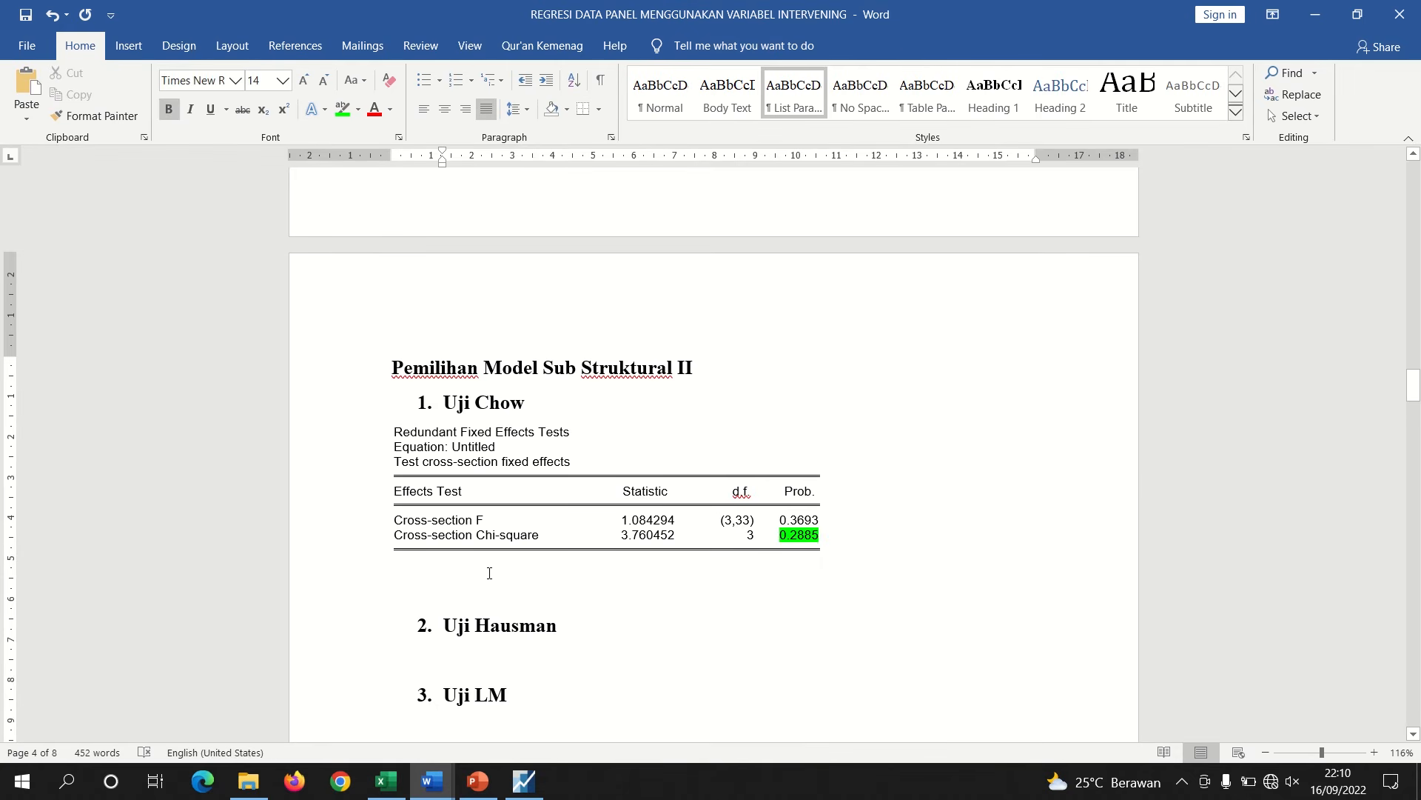
text(0)
key(ctrl+b)
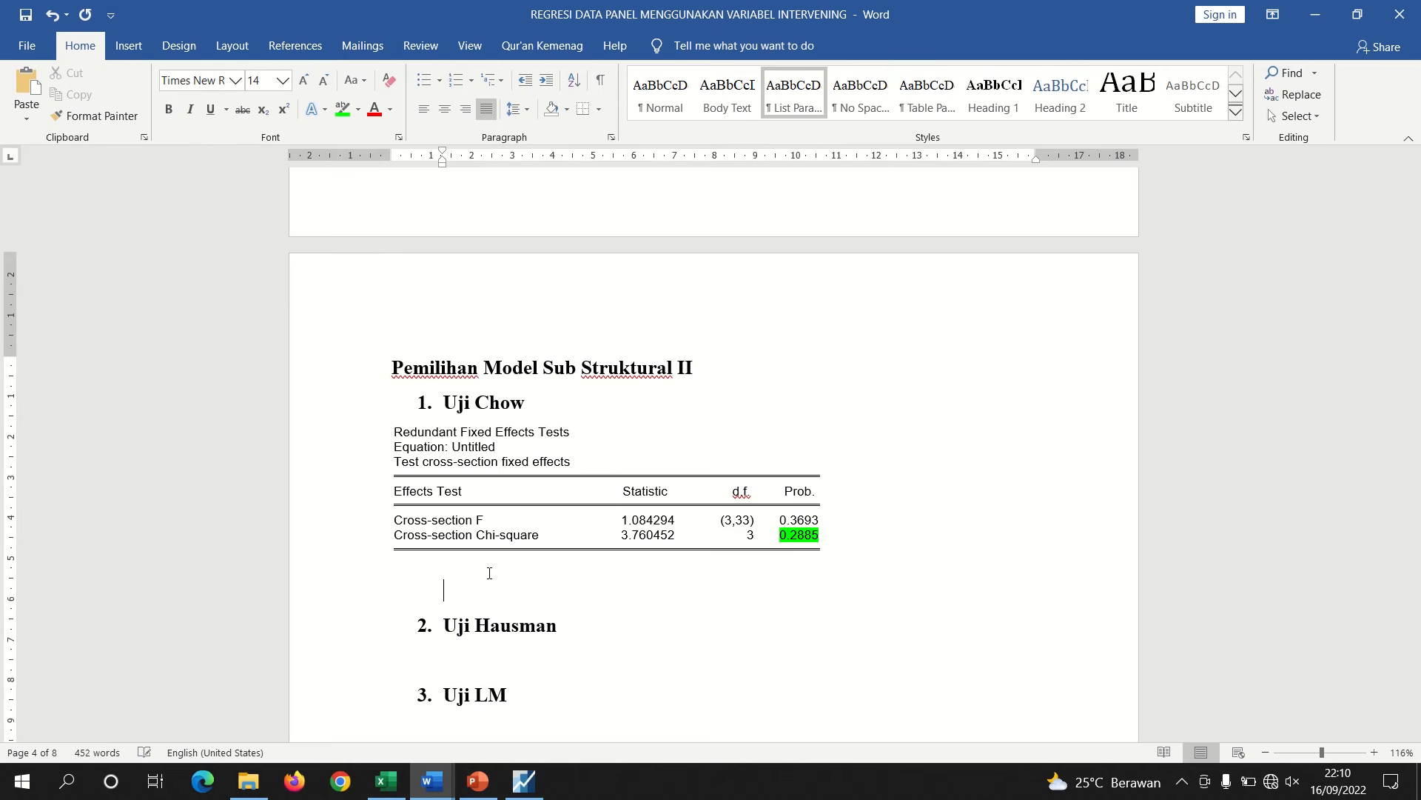
text(0)
text(5 > 0,05 :)
Check the Chow test decision rule on the slide, then return to the Word document
click(478, 781)
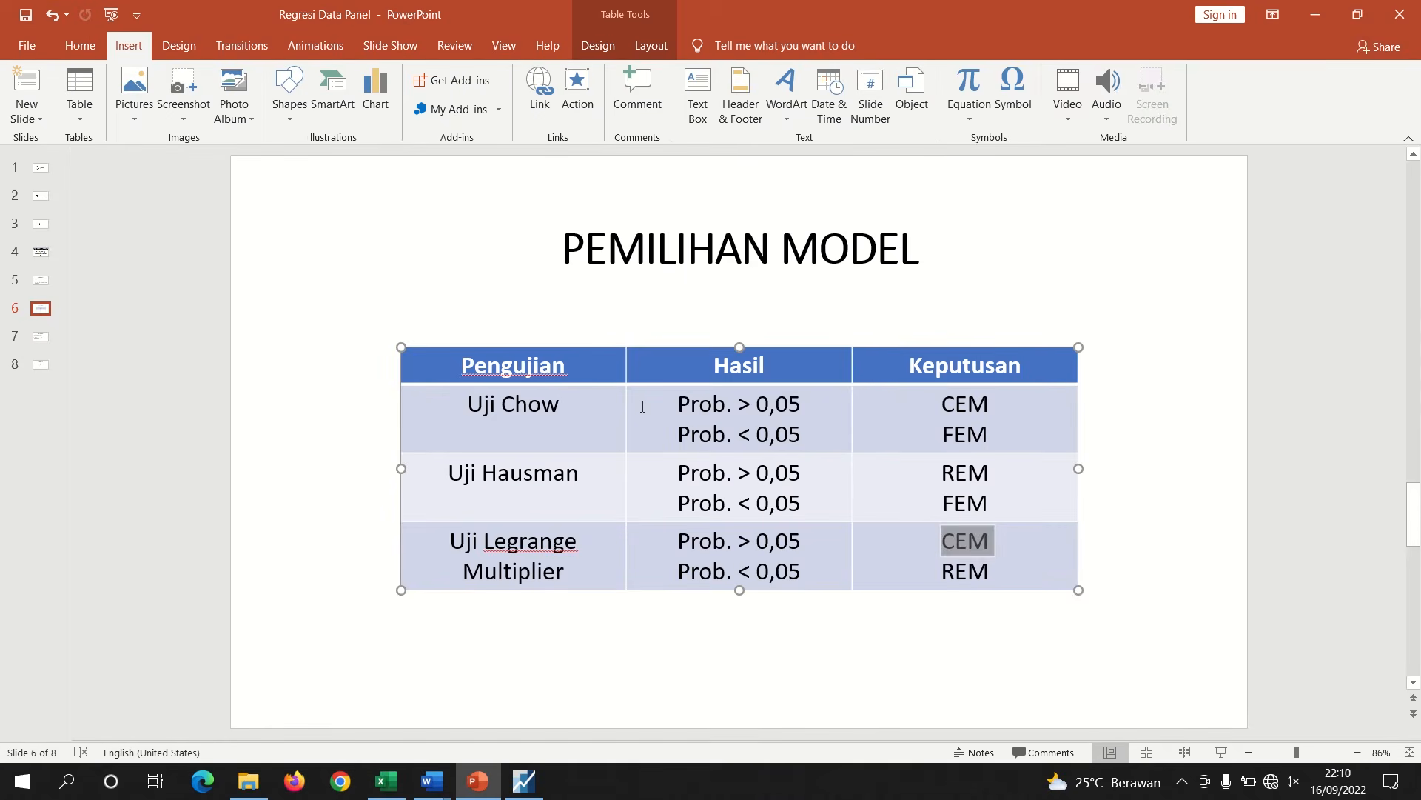
drag(809, 404, 678, 404)
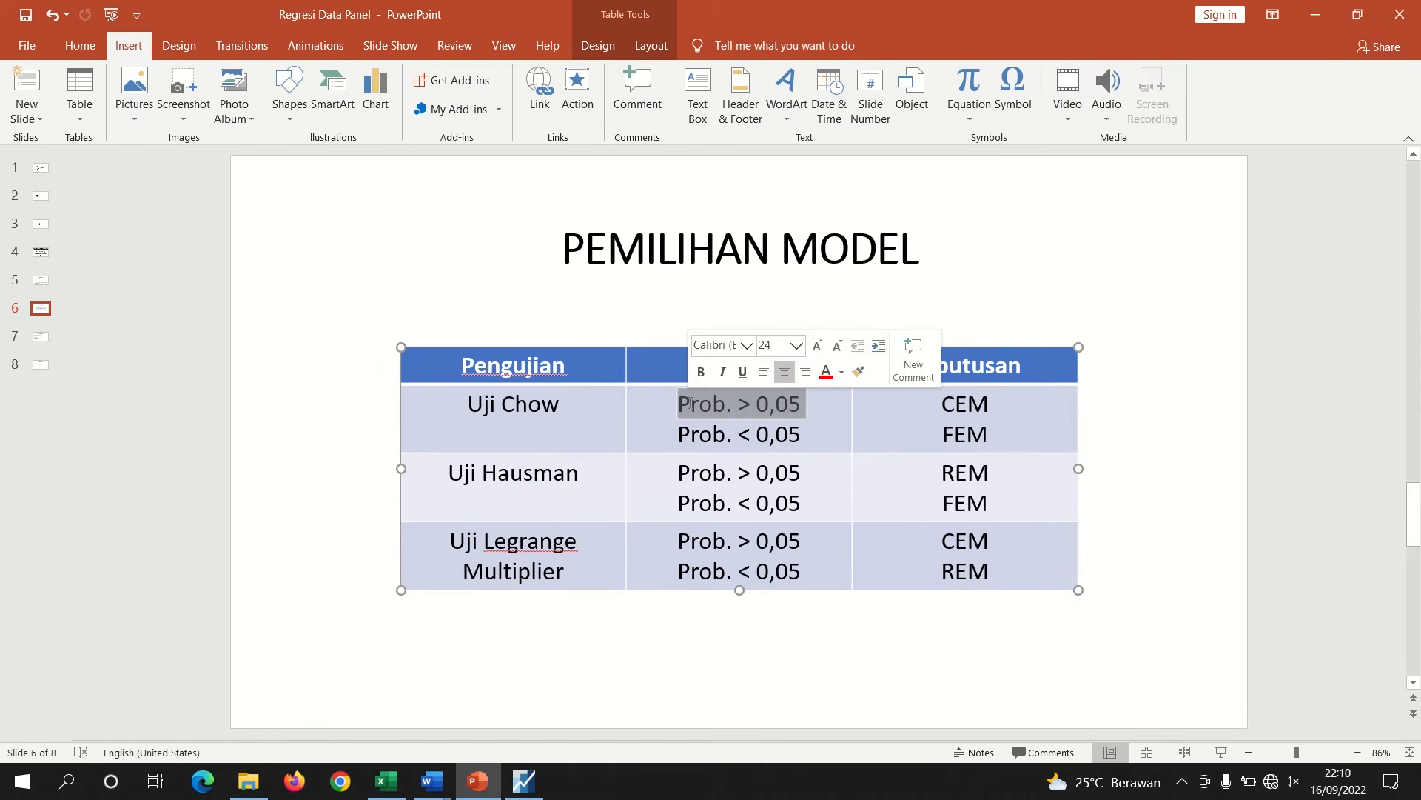
drag(991, 414, 941, 407)
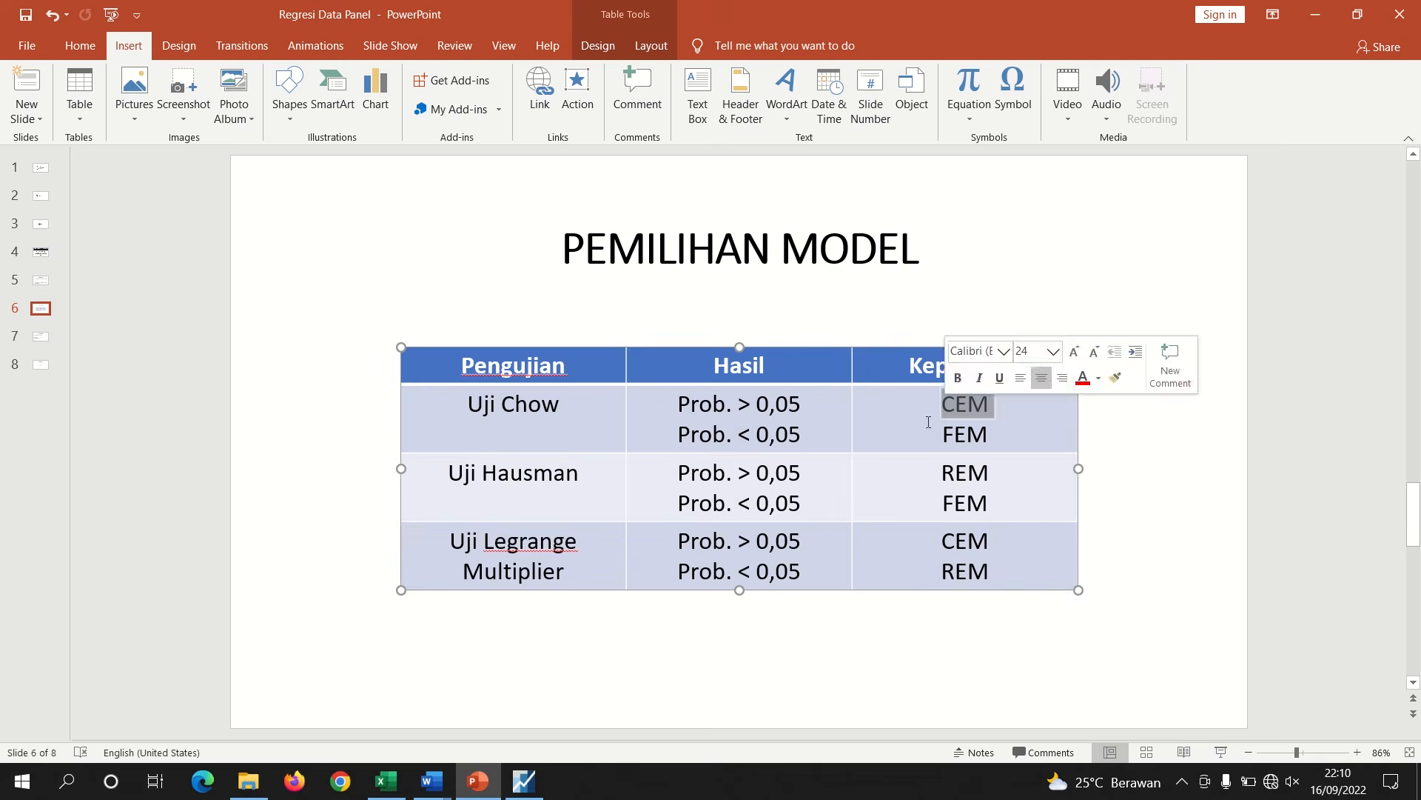
mouse_move(432, 781)
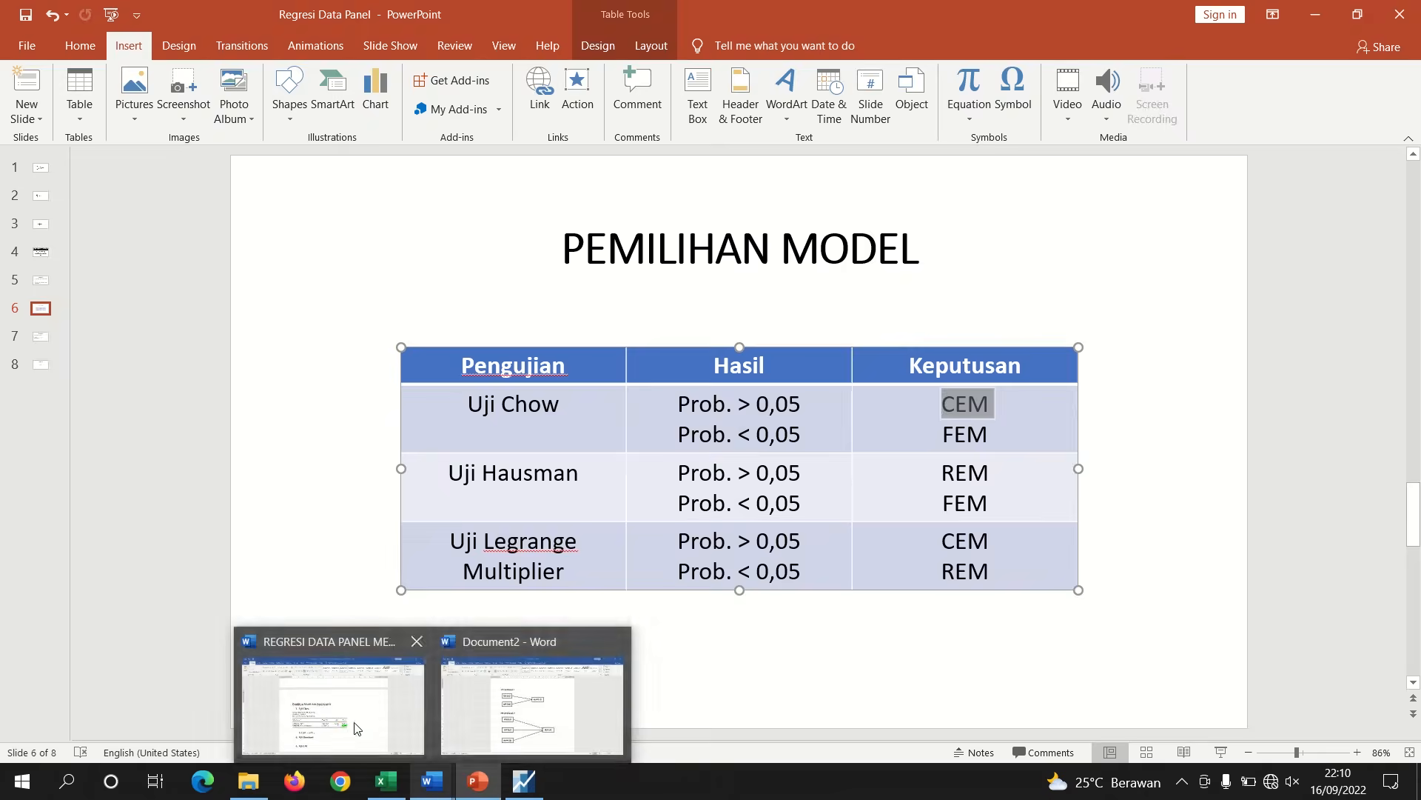
click(348, 723)
Complete the Chow conclusion line as '0,2885 > 0,05 : Model CEM'
text(Mo)
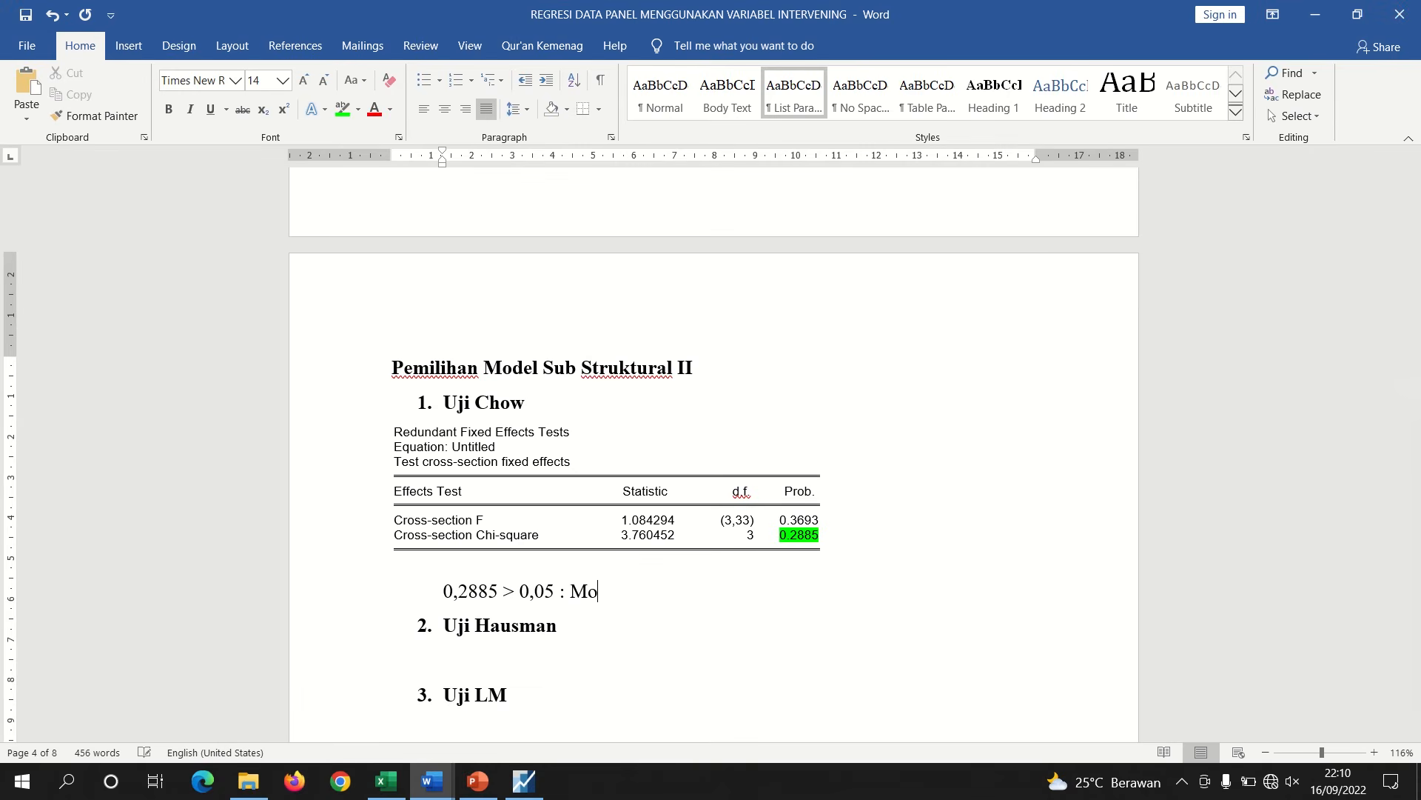
text(del CEM)
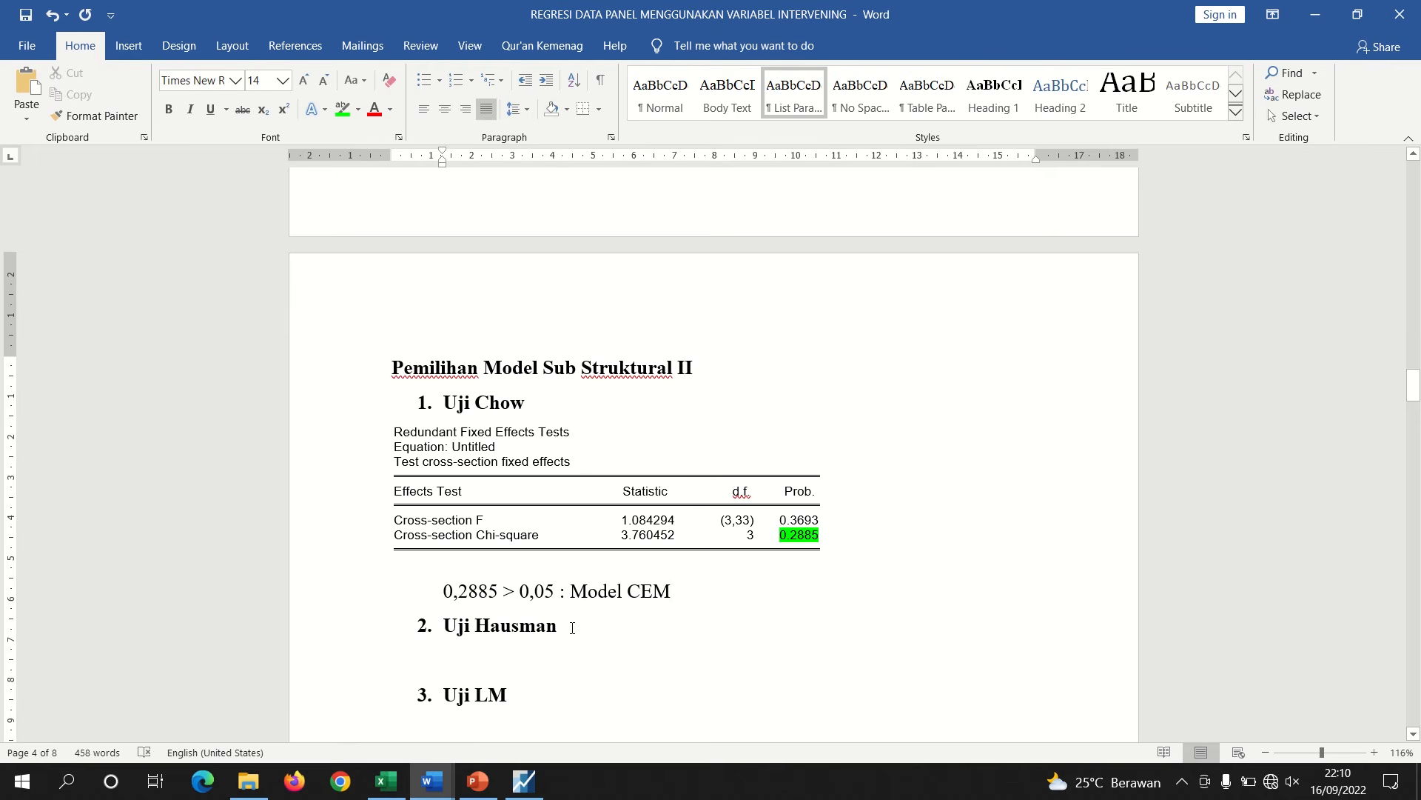
Delete the 'Uji Hausman' heading from the Word document
drag(572, 628, 406, 632)
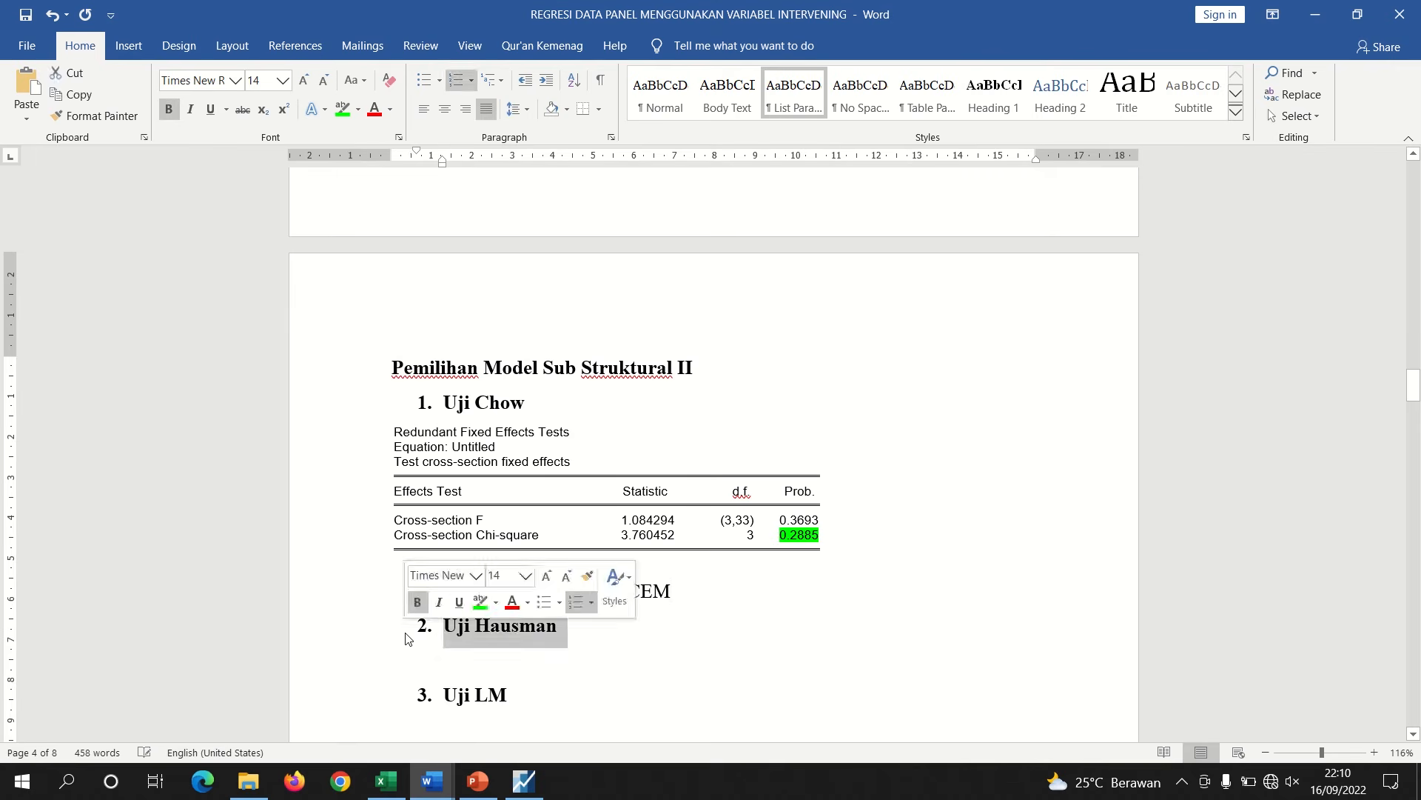
key(BackSpace)
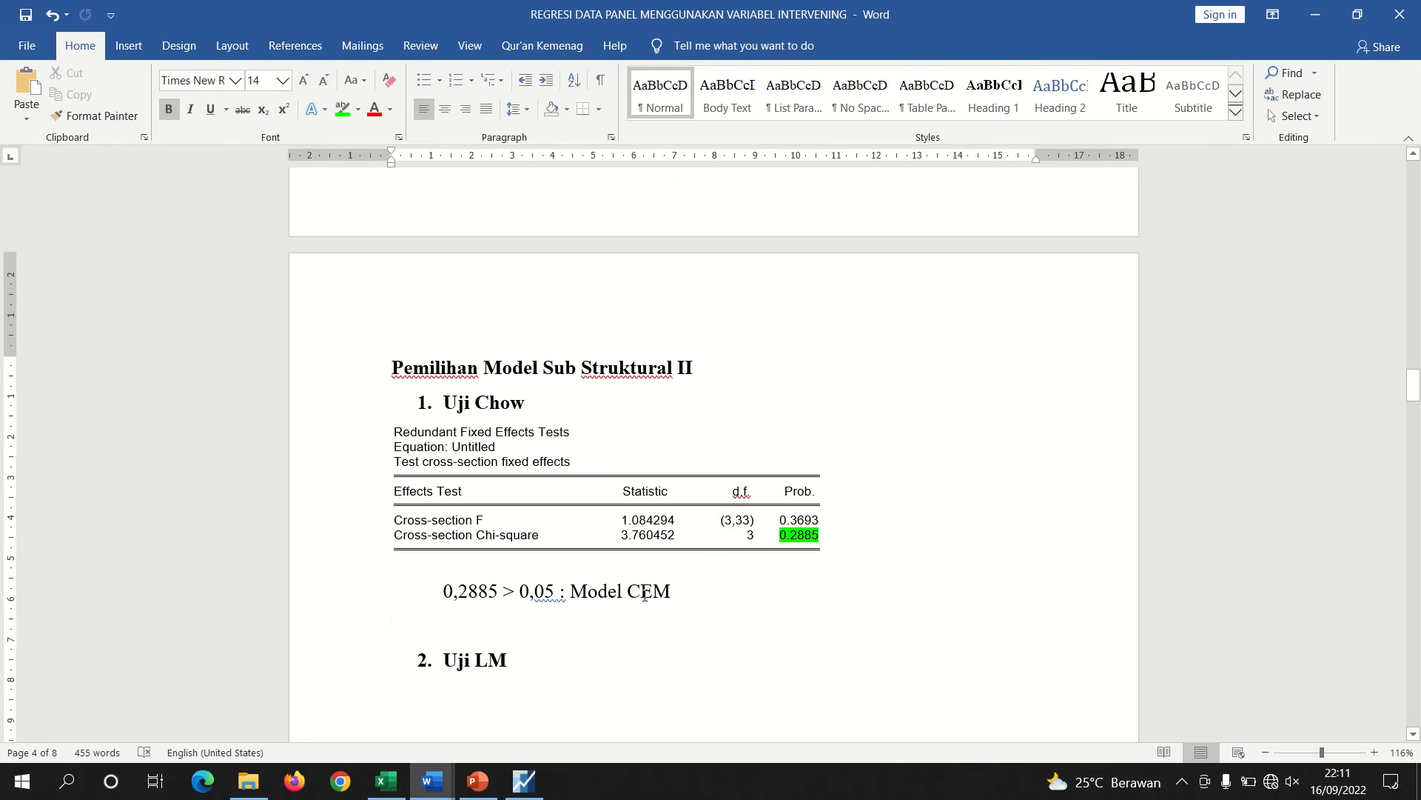
Switch to EViews and re-estimate the panel equation with cross-section effects set to None
click(524, 781)
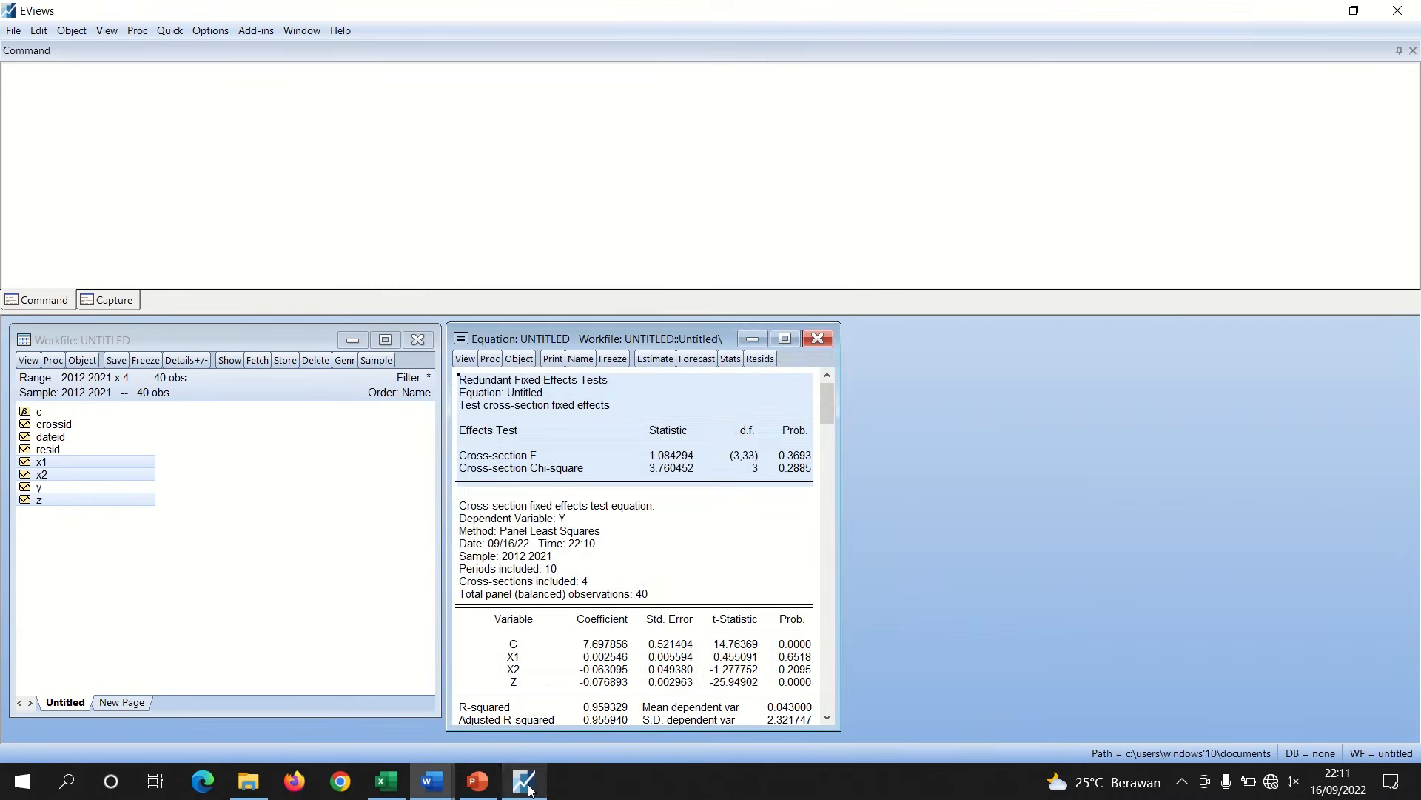
click(653, 362)
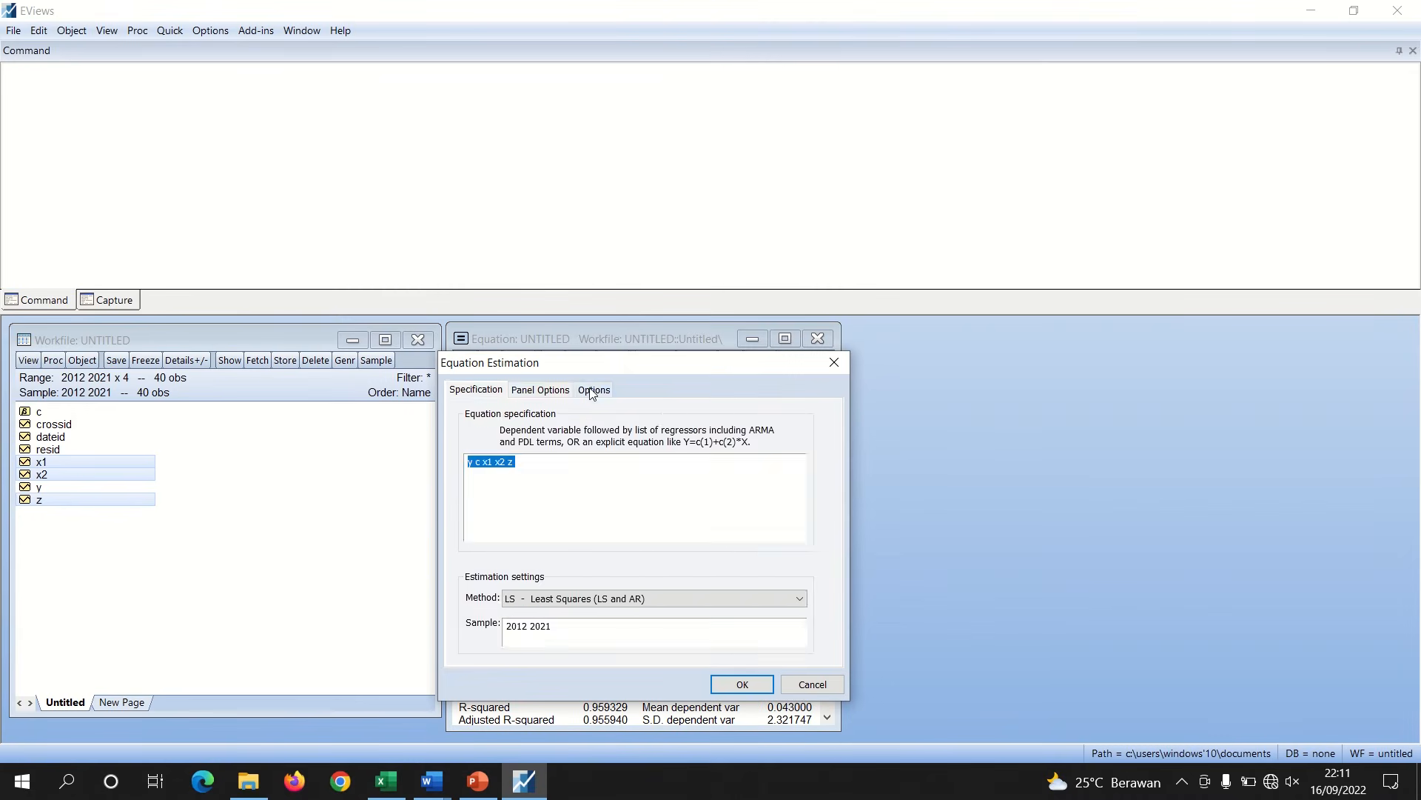
click(564, 390)
click(590, 434)
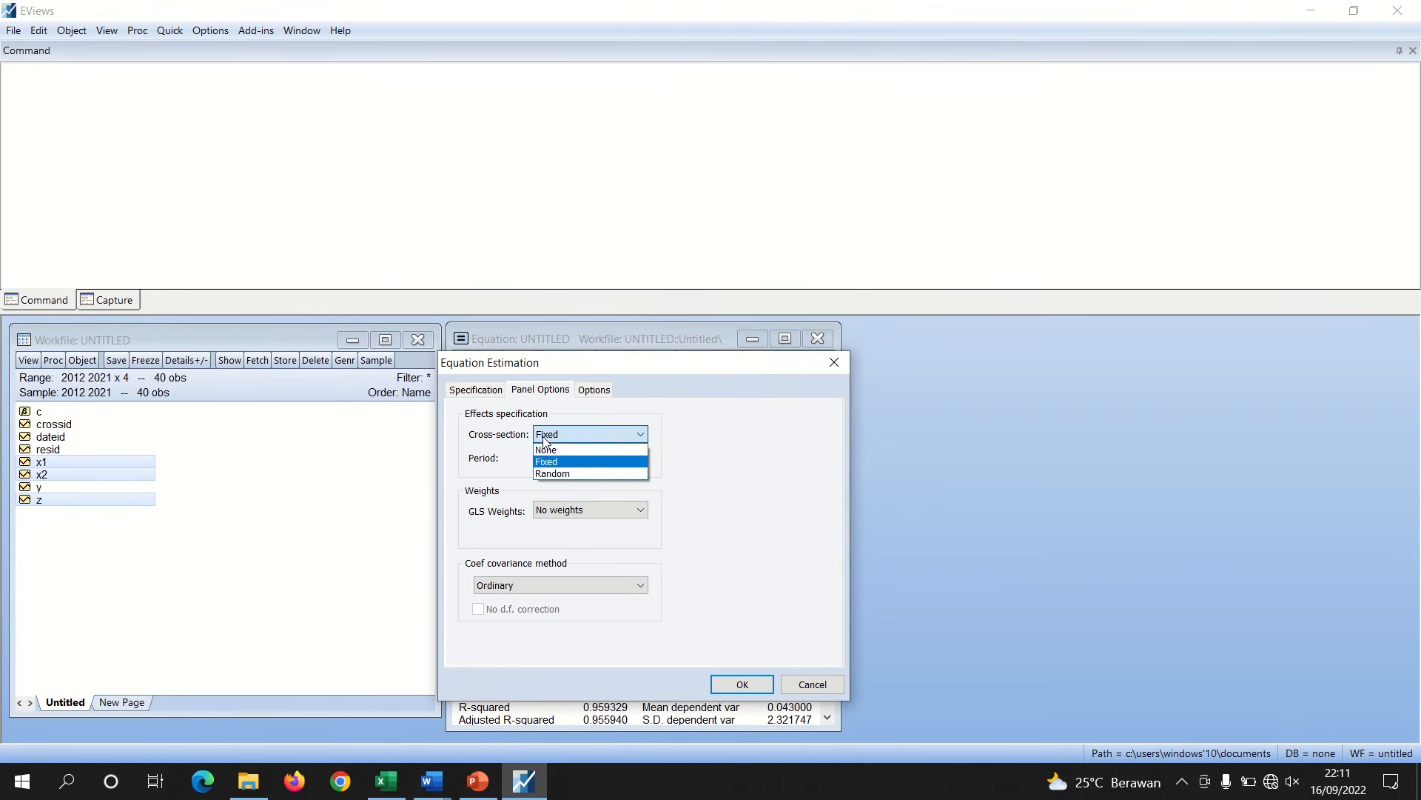
click(563, 462)
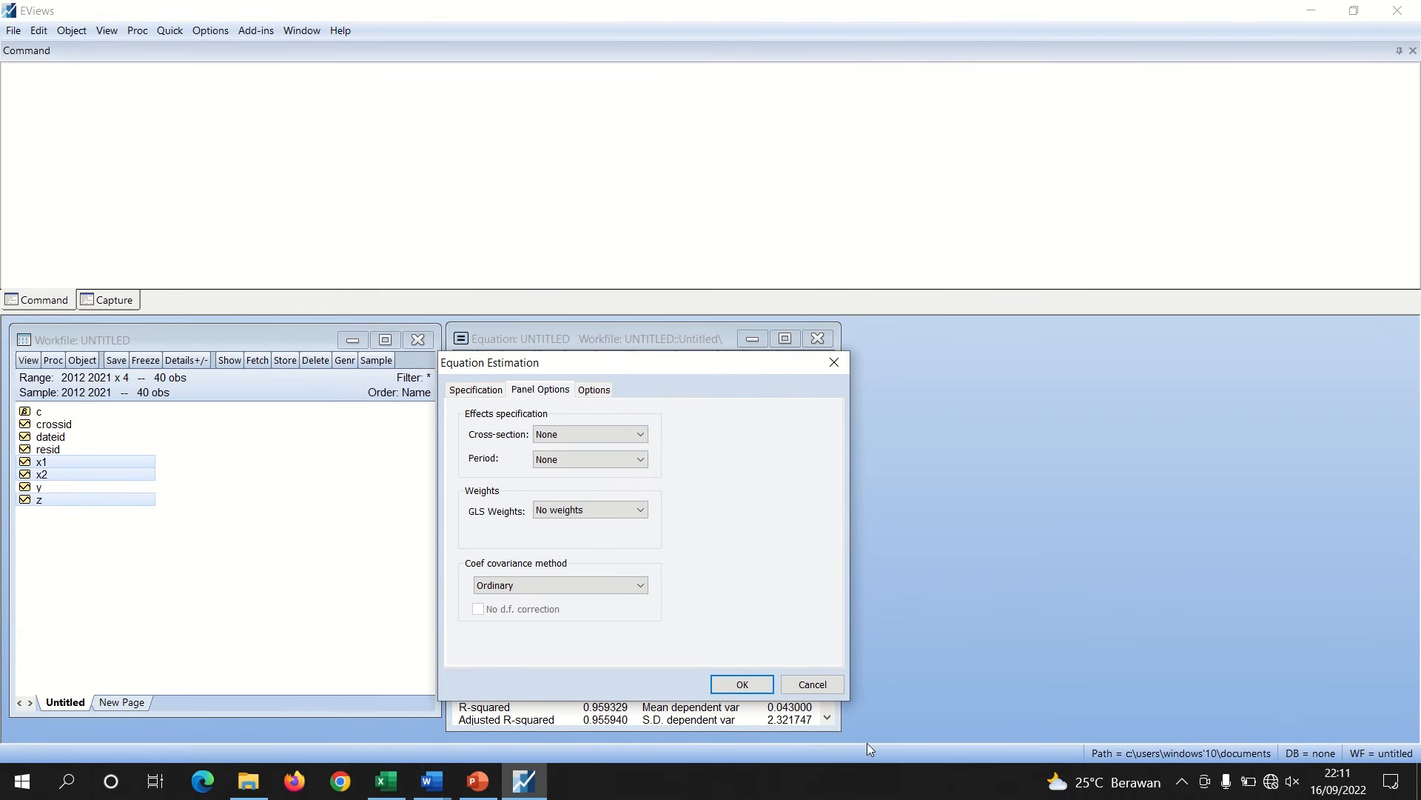
click(743, 684)
Run the Omitted Random Effects – Lagrange Multiplier test on the equation
click(465, 359)
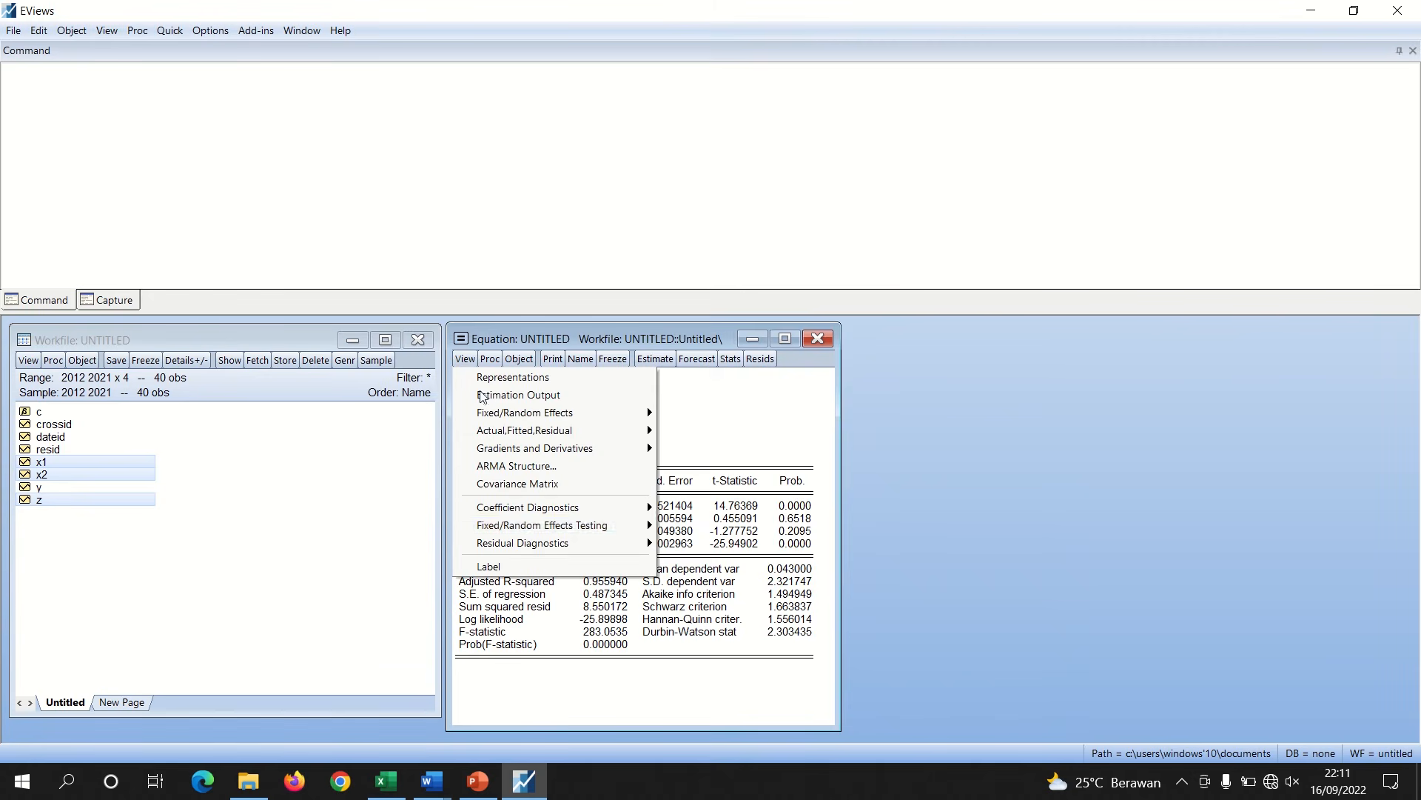
mouse_move(530, 526)
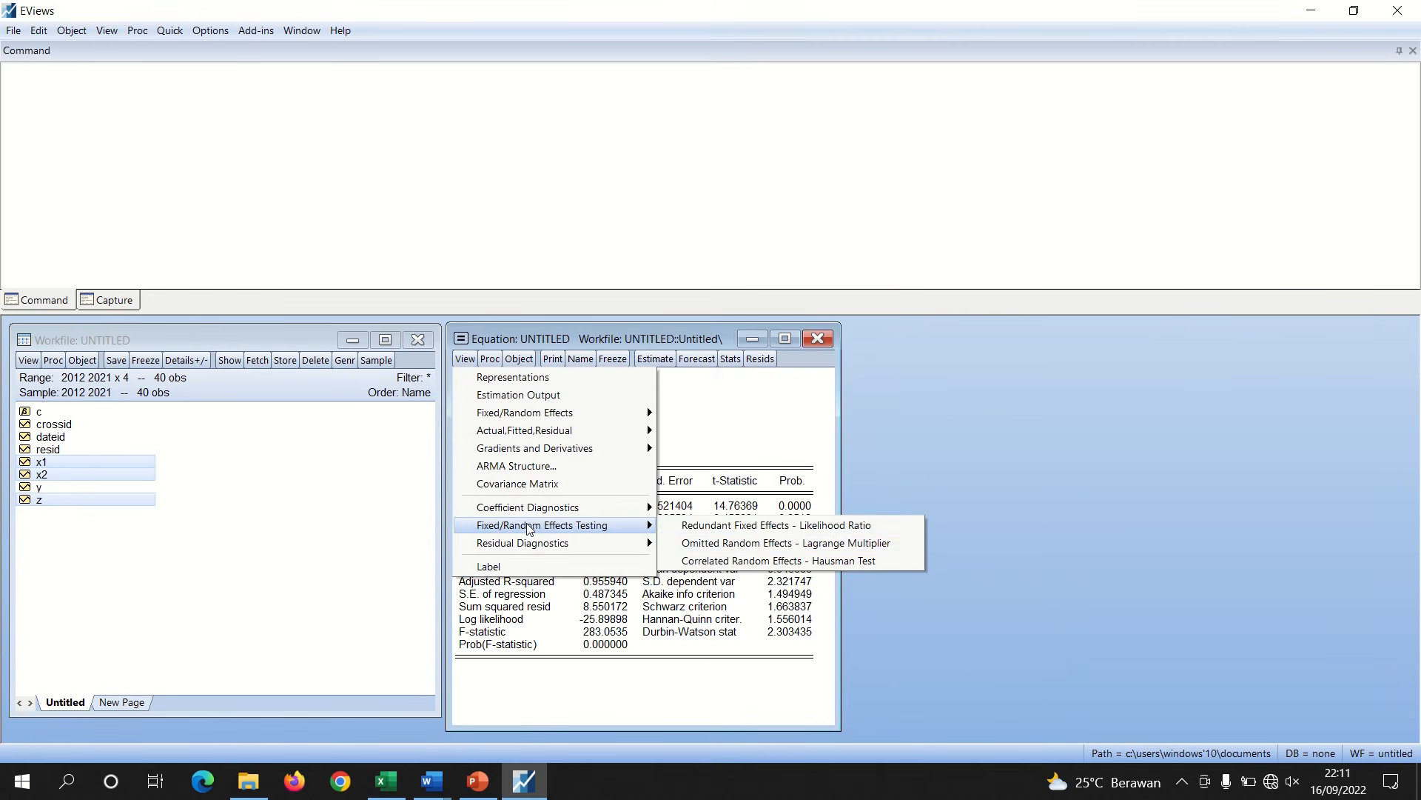
click(741, 541)
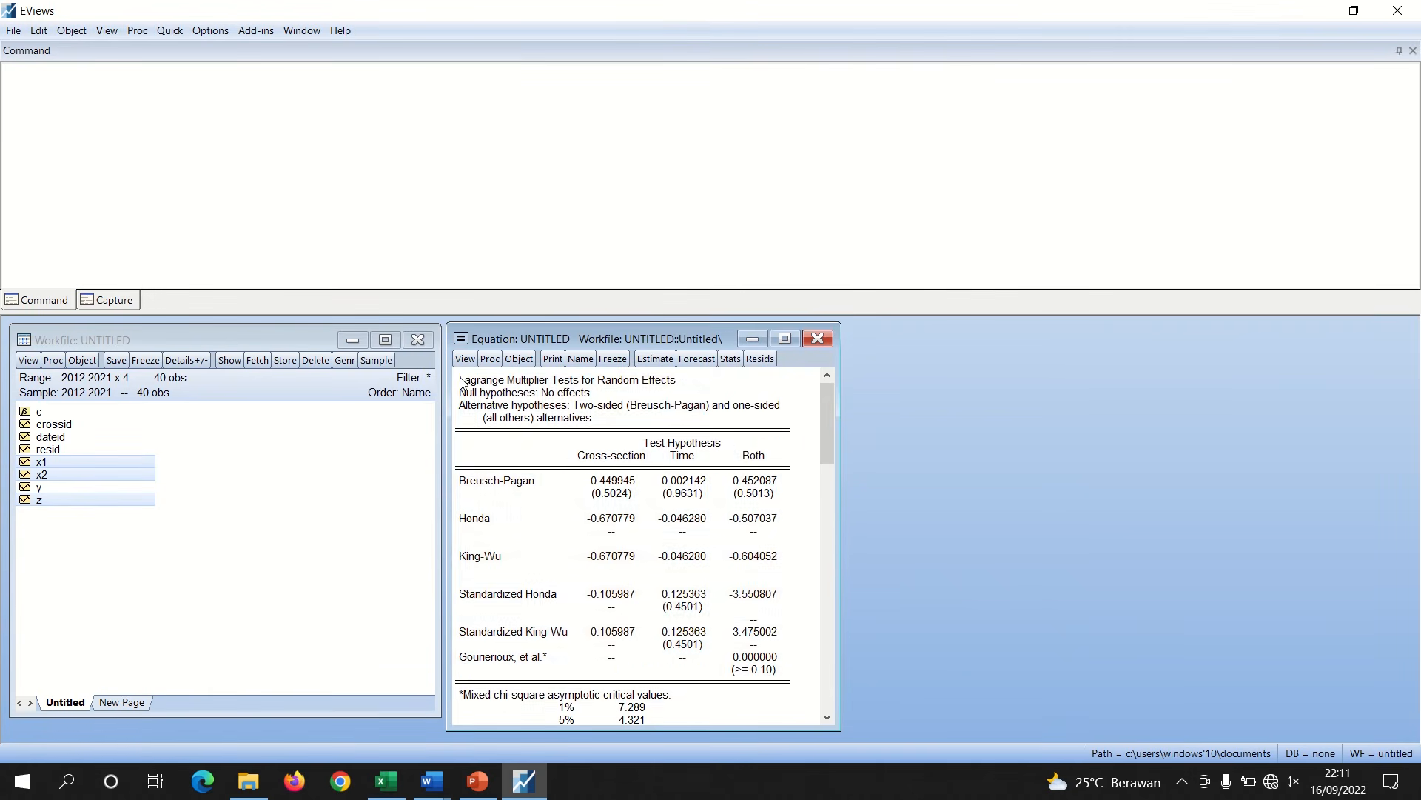
Copy the Lagrange Multiplier test output and paste it under the 'Uji LM' heading in Word
drag(460, 379, 786, 687)
right_click(705, 608)
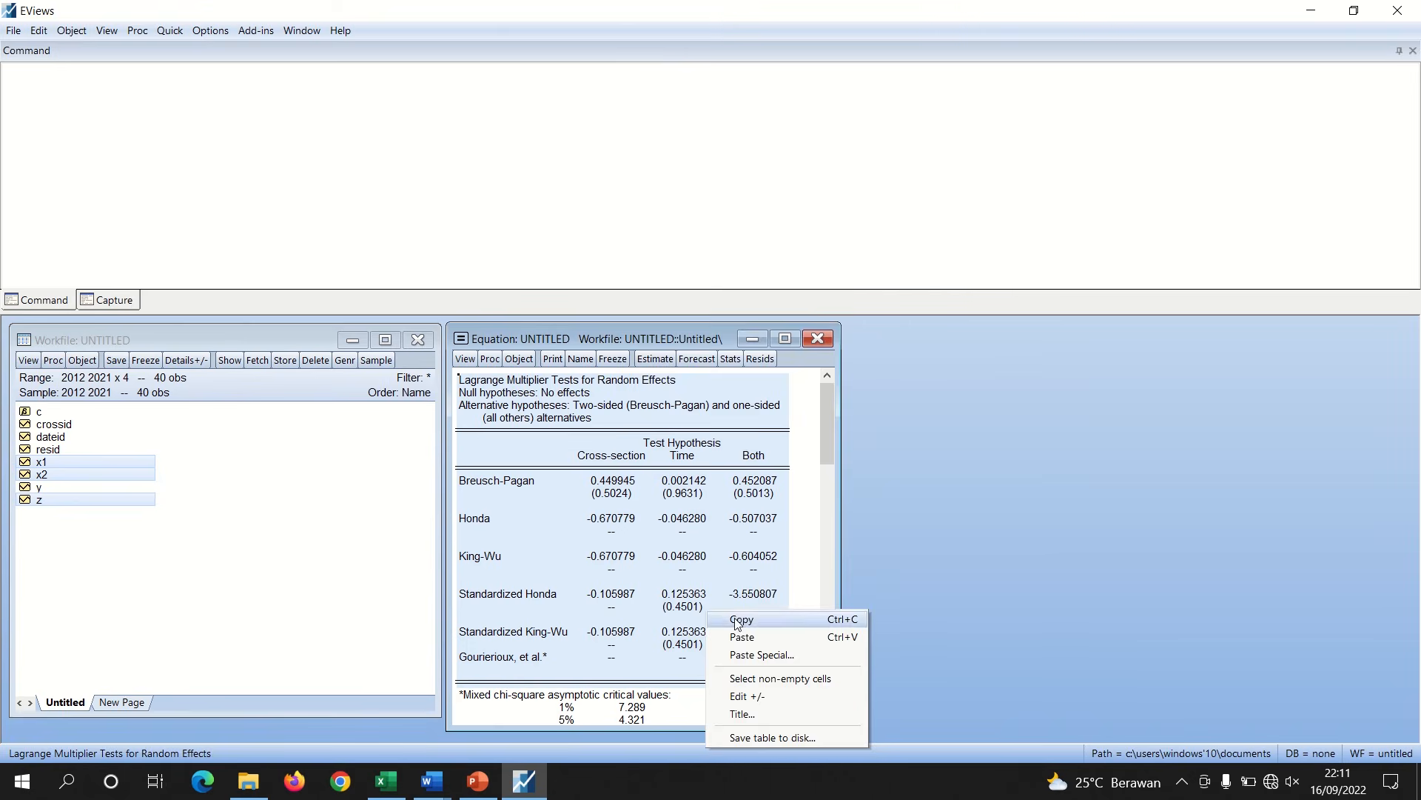
click(717, 620)
click(671, 431)
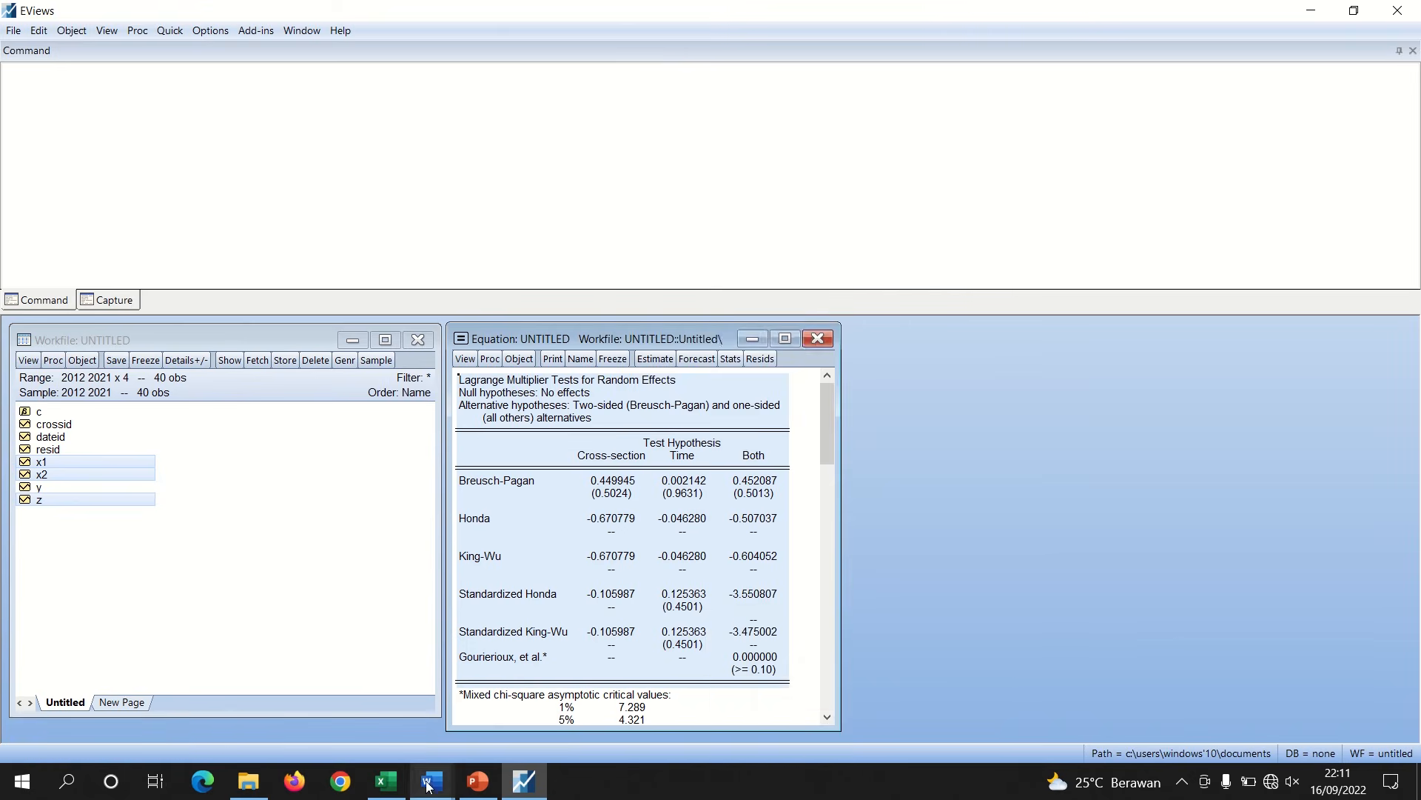
mouse_move(428, 792)
click(368, 726)
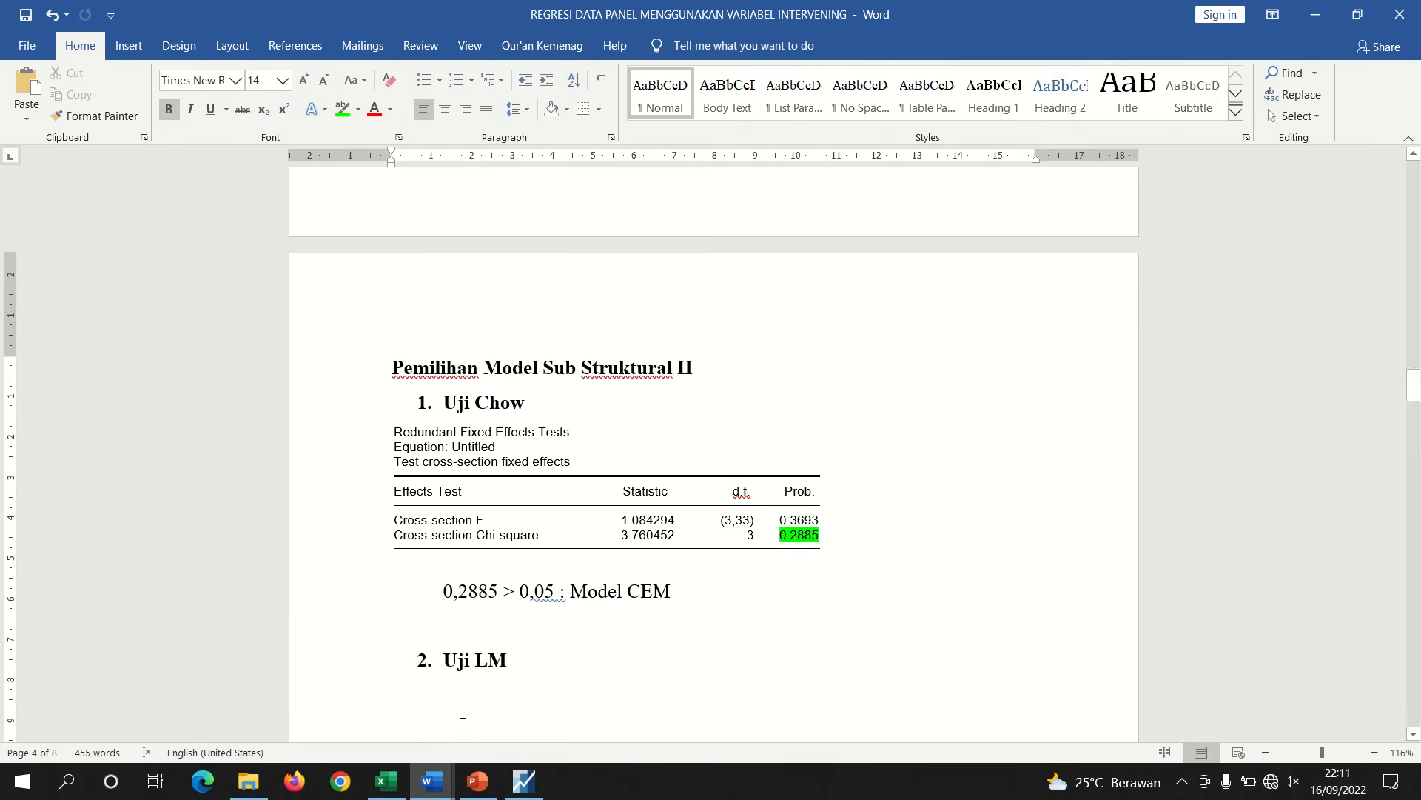
click(510, 714)
key(ctrl+v)
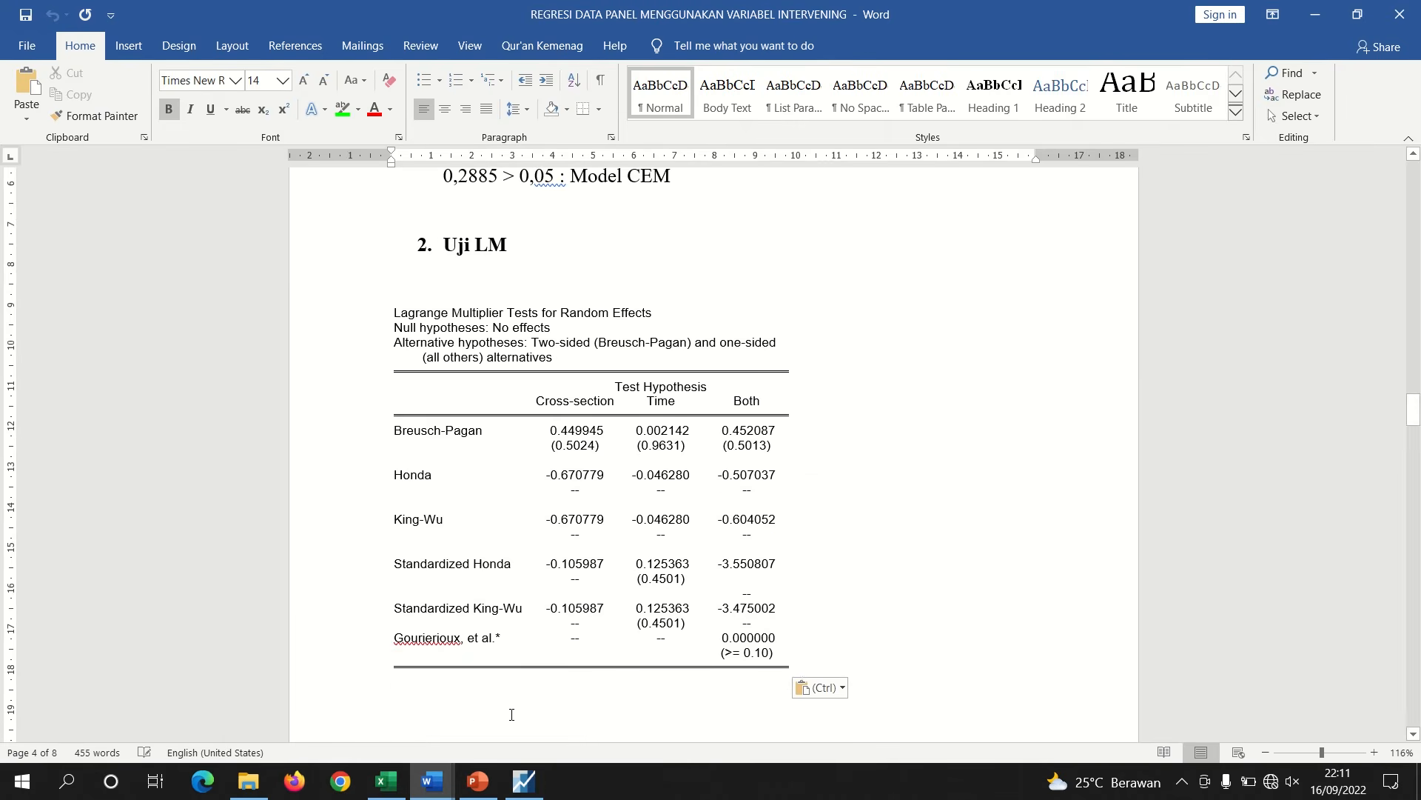
Remove the blank line above the LM table and highlight the Breusch-Pagan cross-section probability 0.5024 in green
click(460, 285)
key(BackSpace)
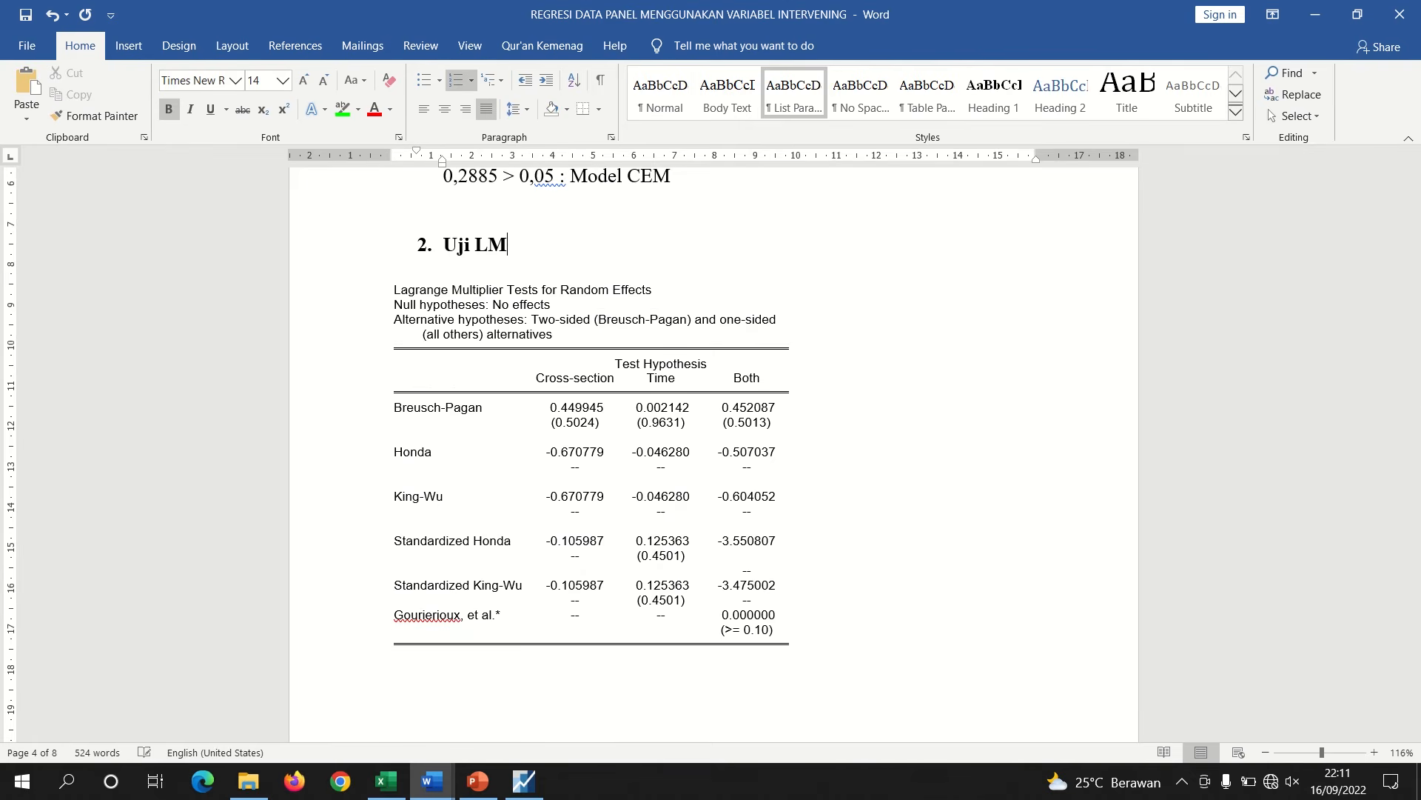
drag(599, 423, 550, 423)
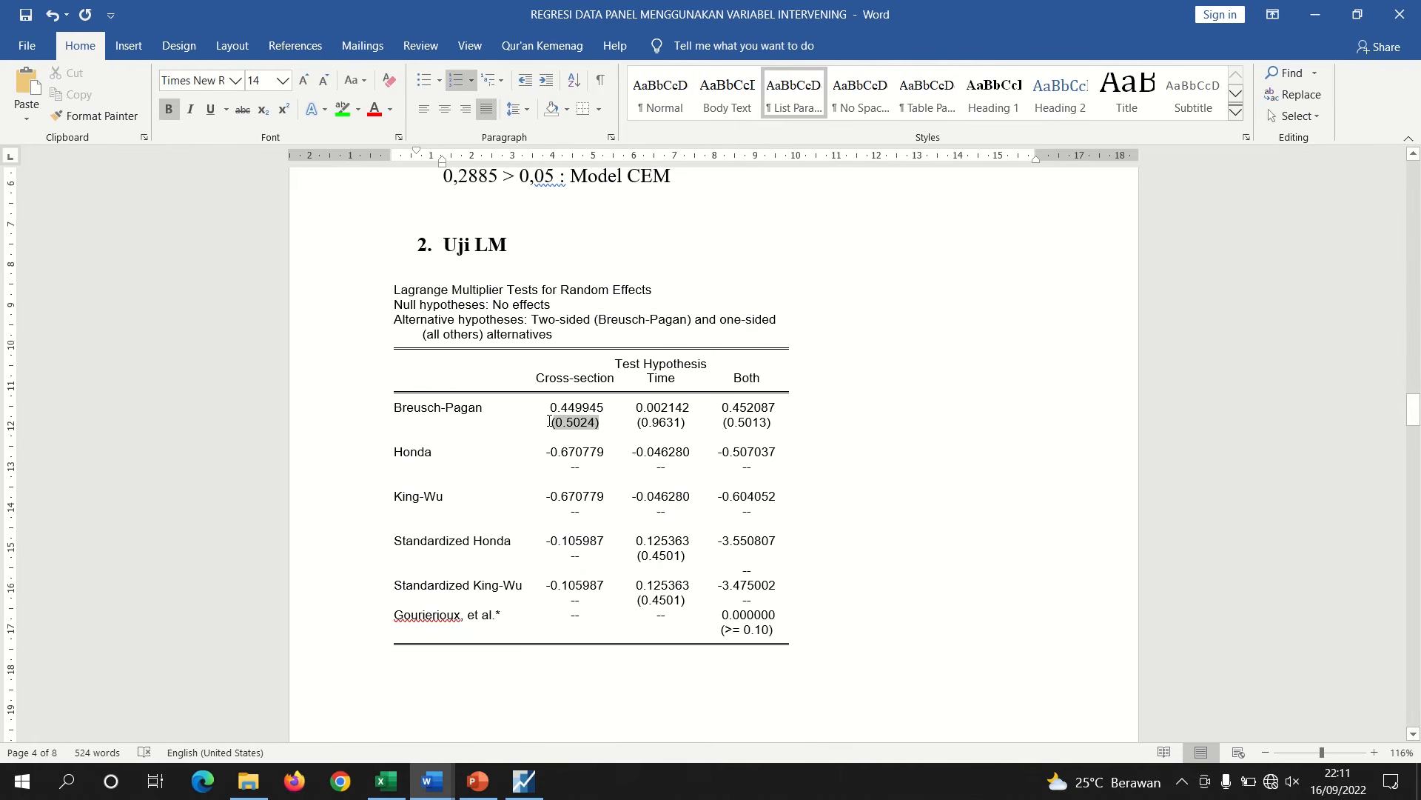
click(336, 108)
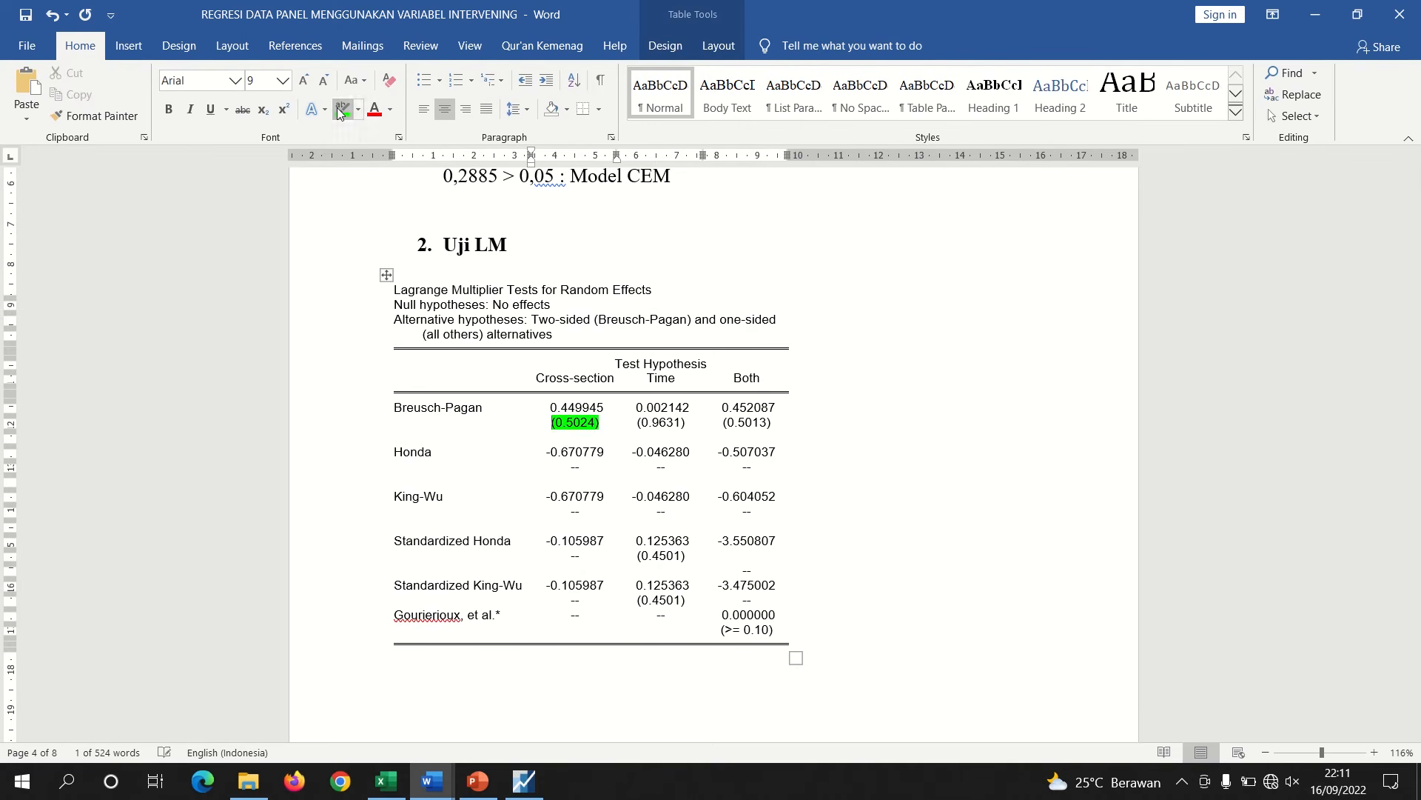
click(625, 635)
Duplicate the Chow conclusion line below the LM table and change it to '0,5024 > 0,05 : Model CEM'
drag(669, 175, 446, 180)
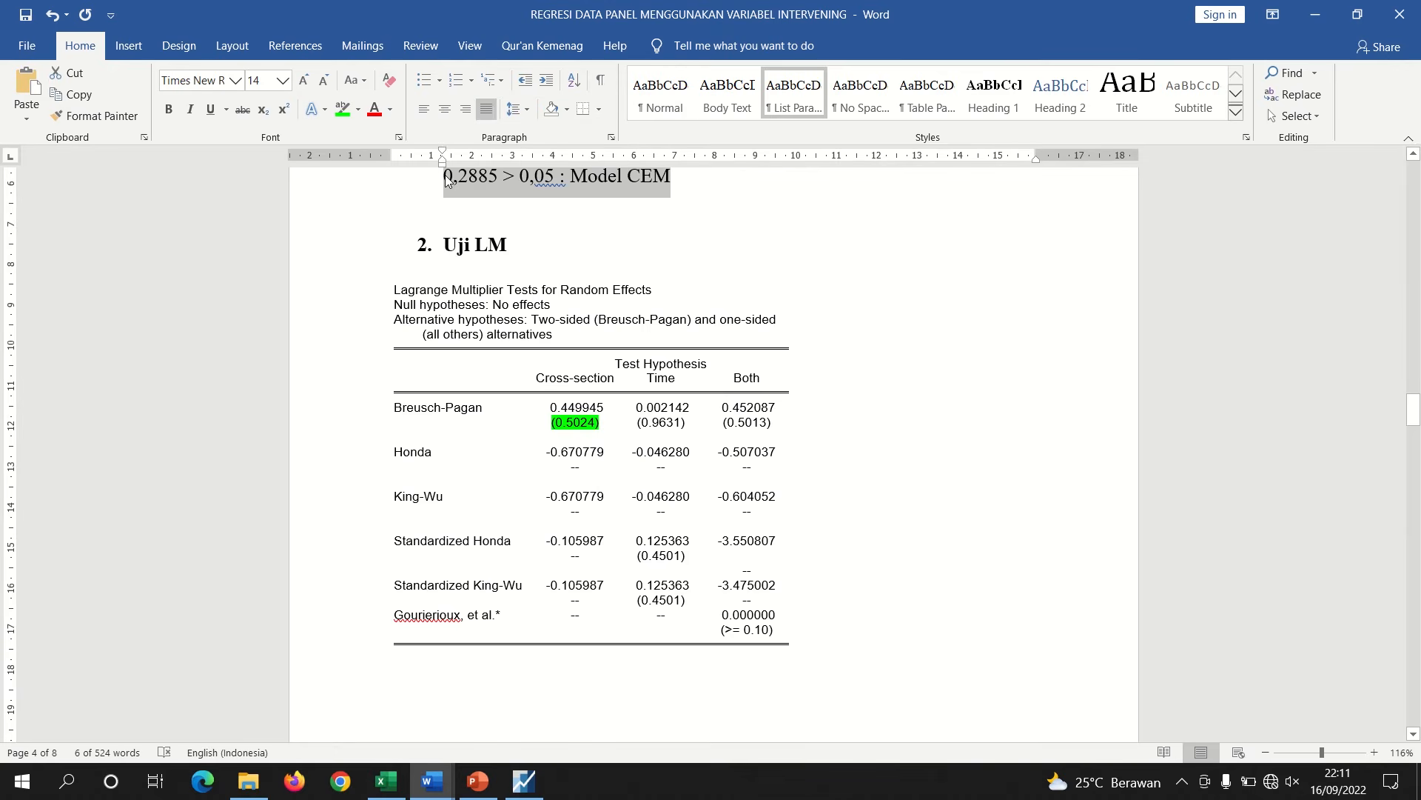
click(445, 699)
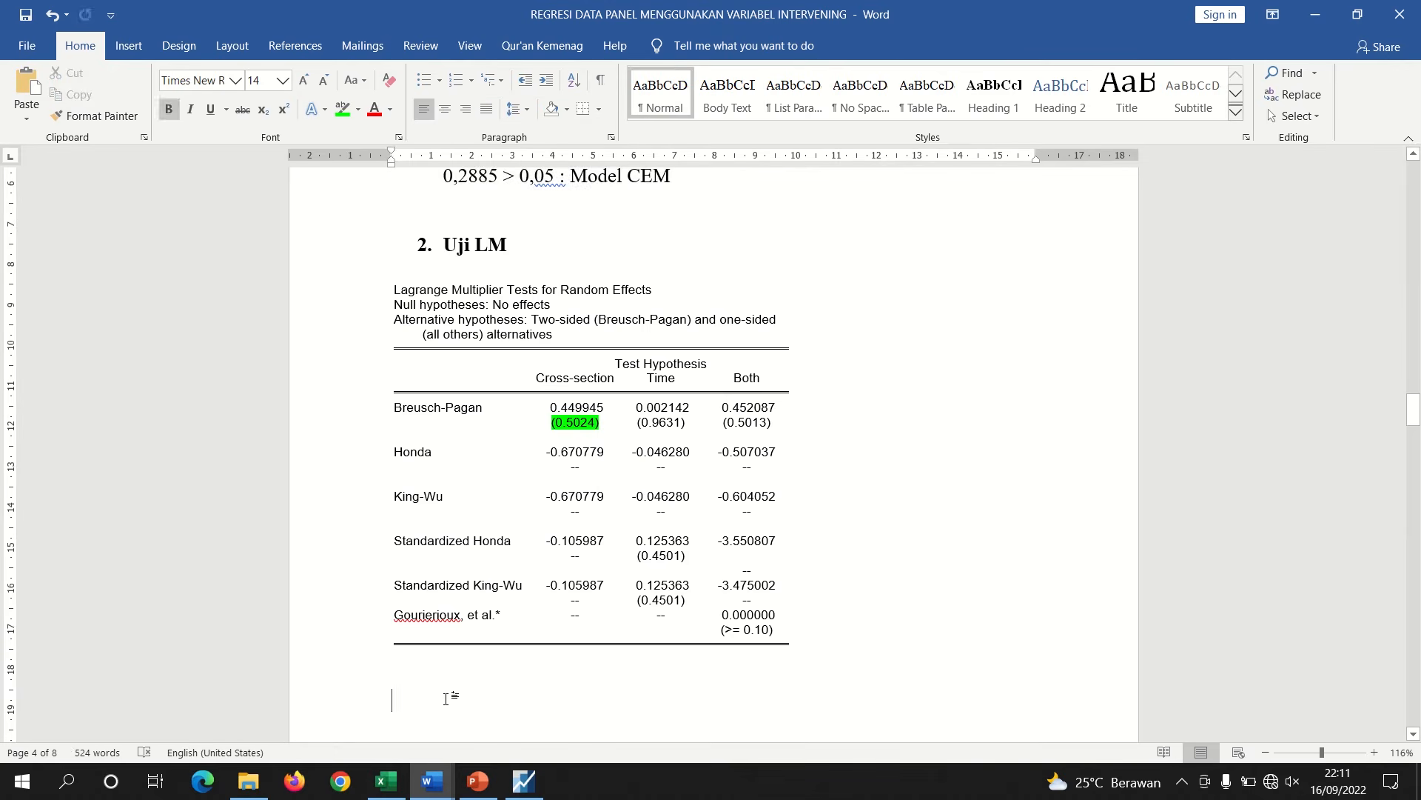
key(ctrl+v)
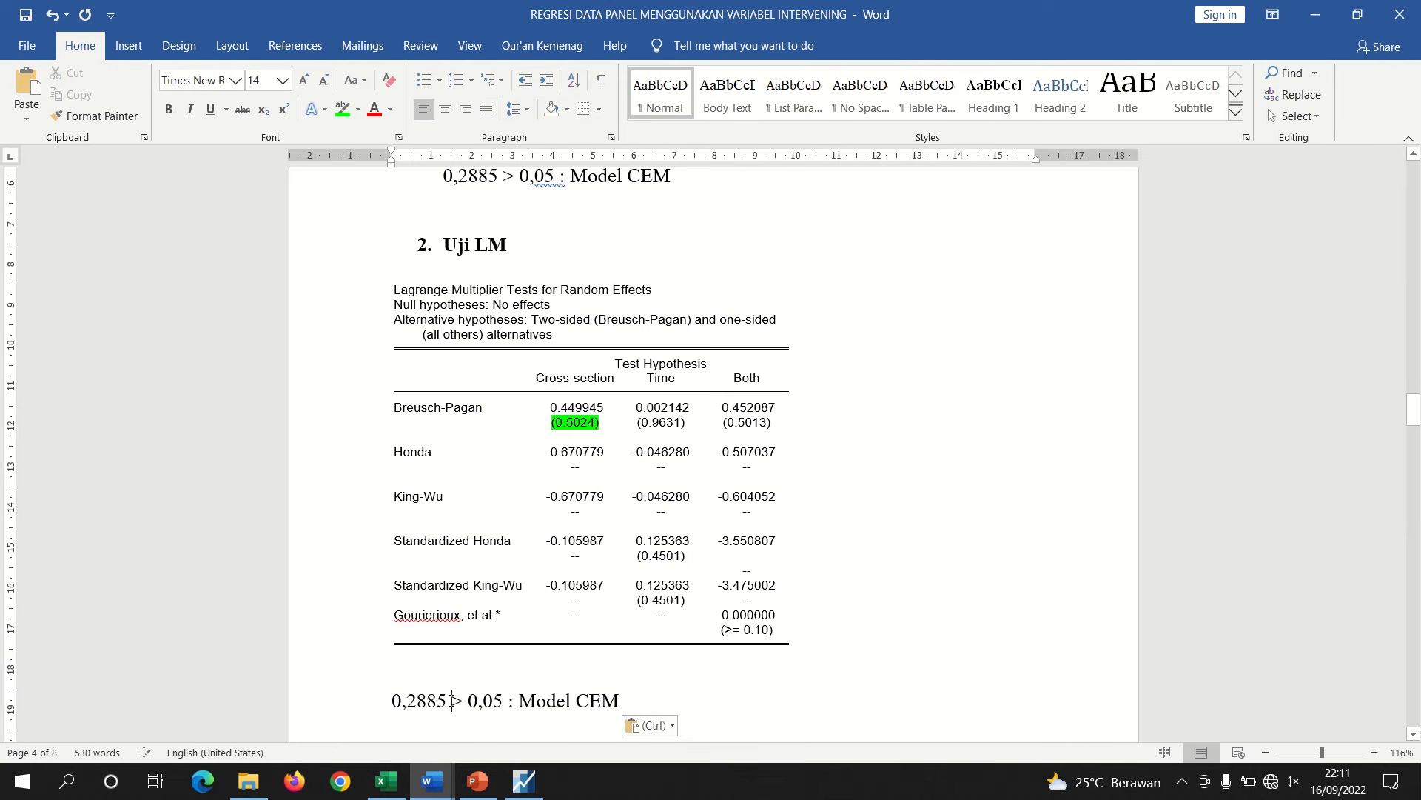
click(449, 700)
key(BackSpace)
key(BackSpace)
key(BackSpace)
key(BackSpace)
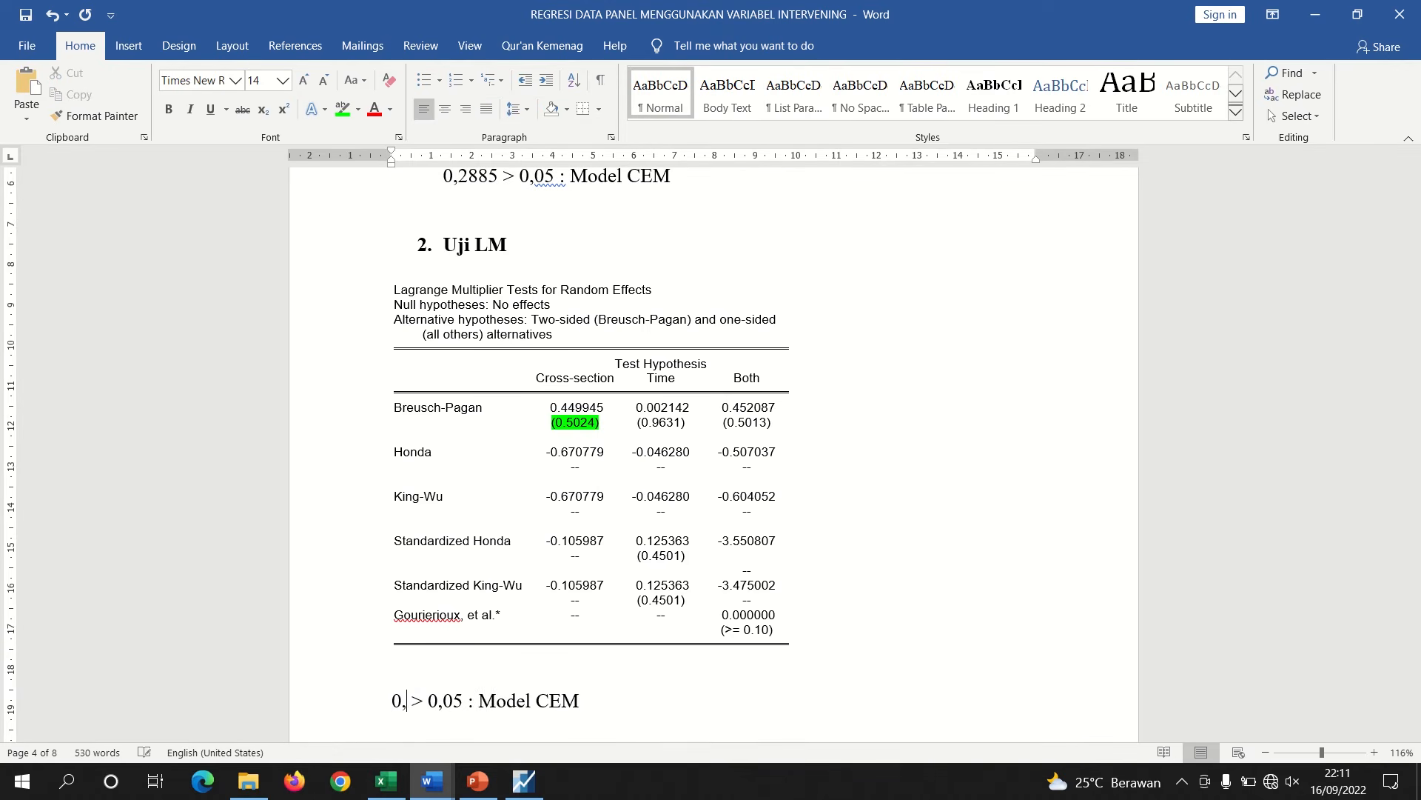
text(5)
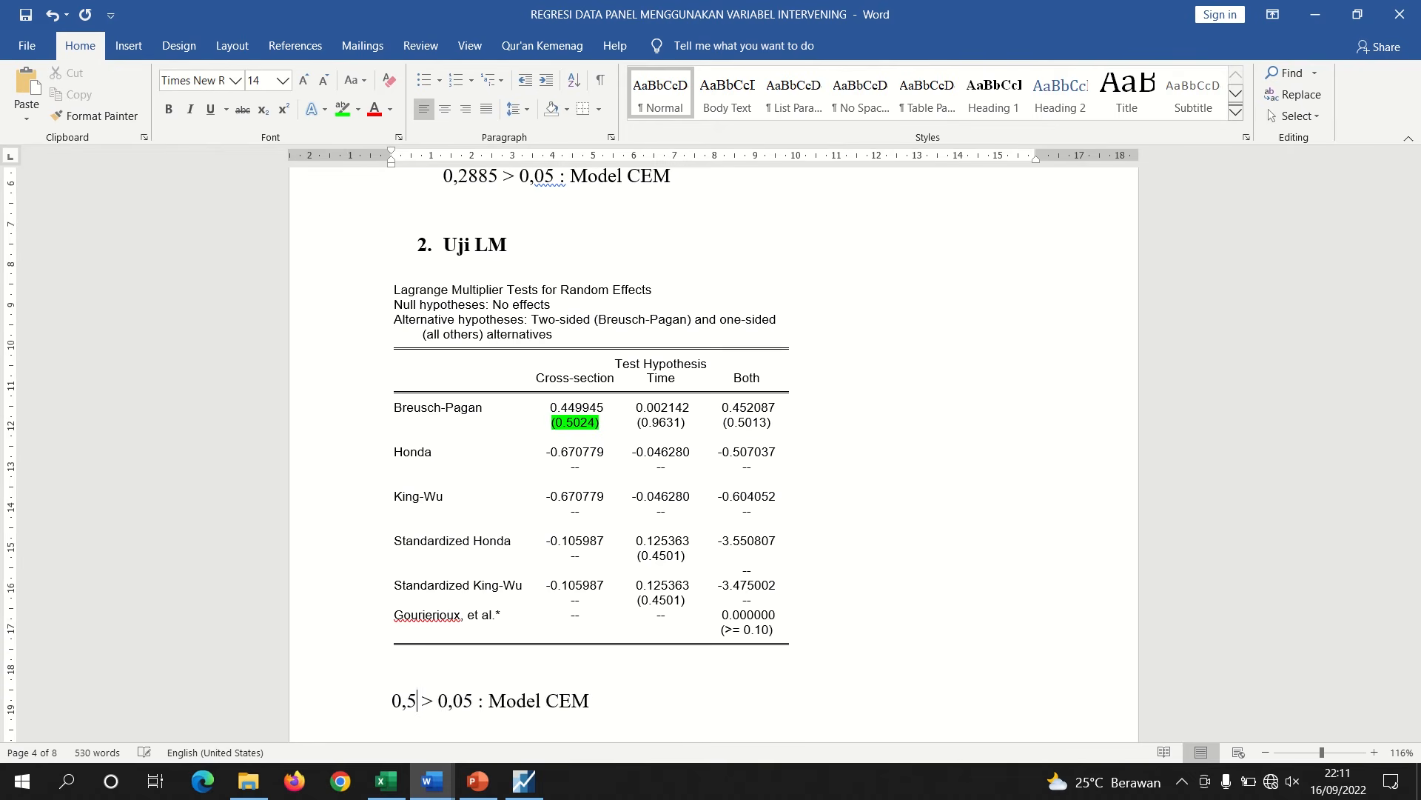
text(024)
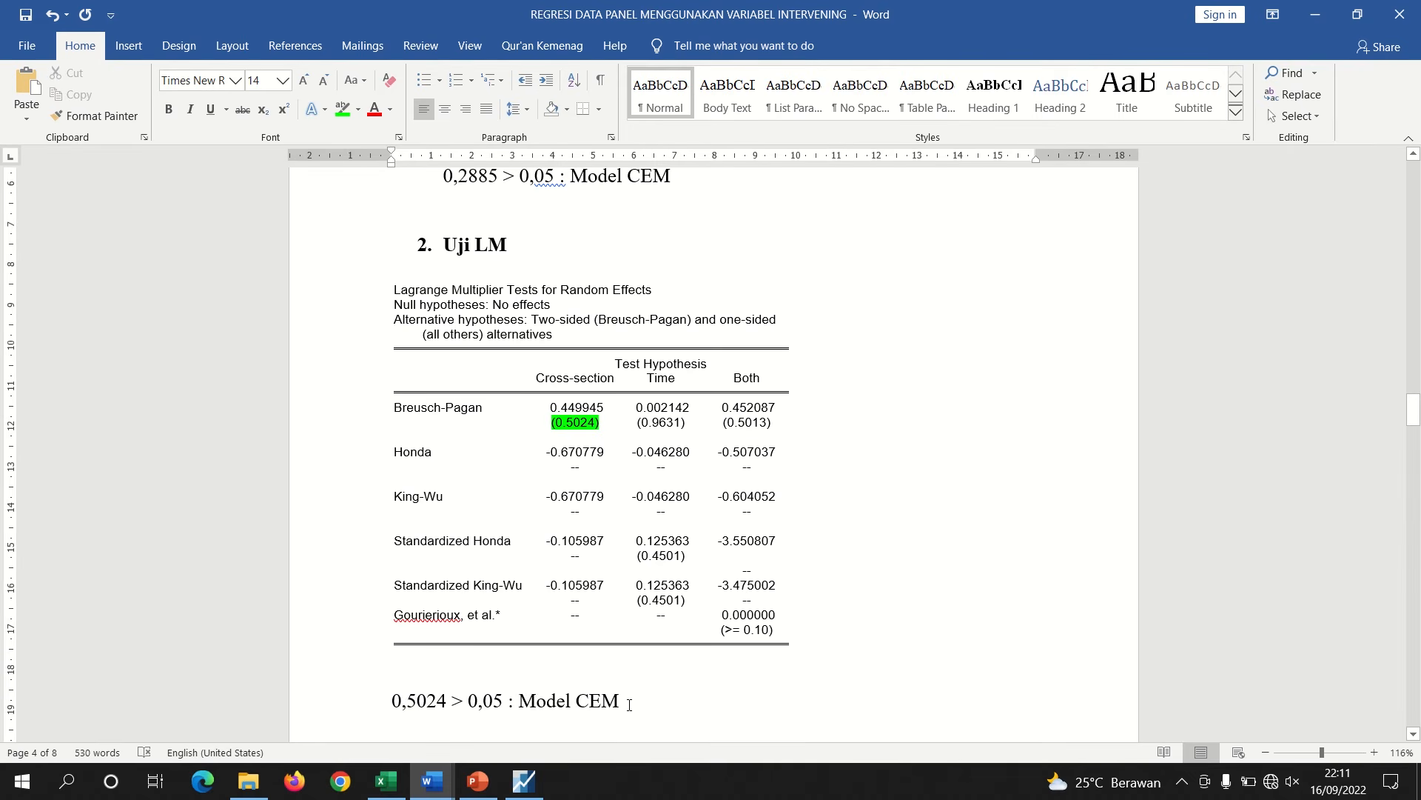
Make 'Model CEM' bold in the LM conclusion line
drag(629, 703, 534, 707)
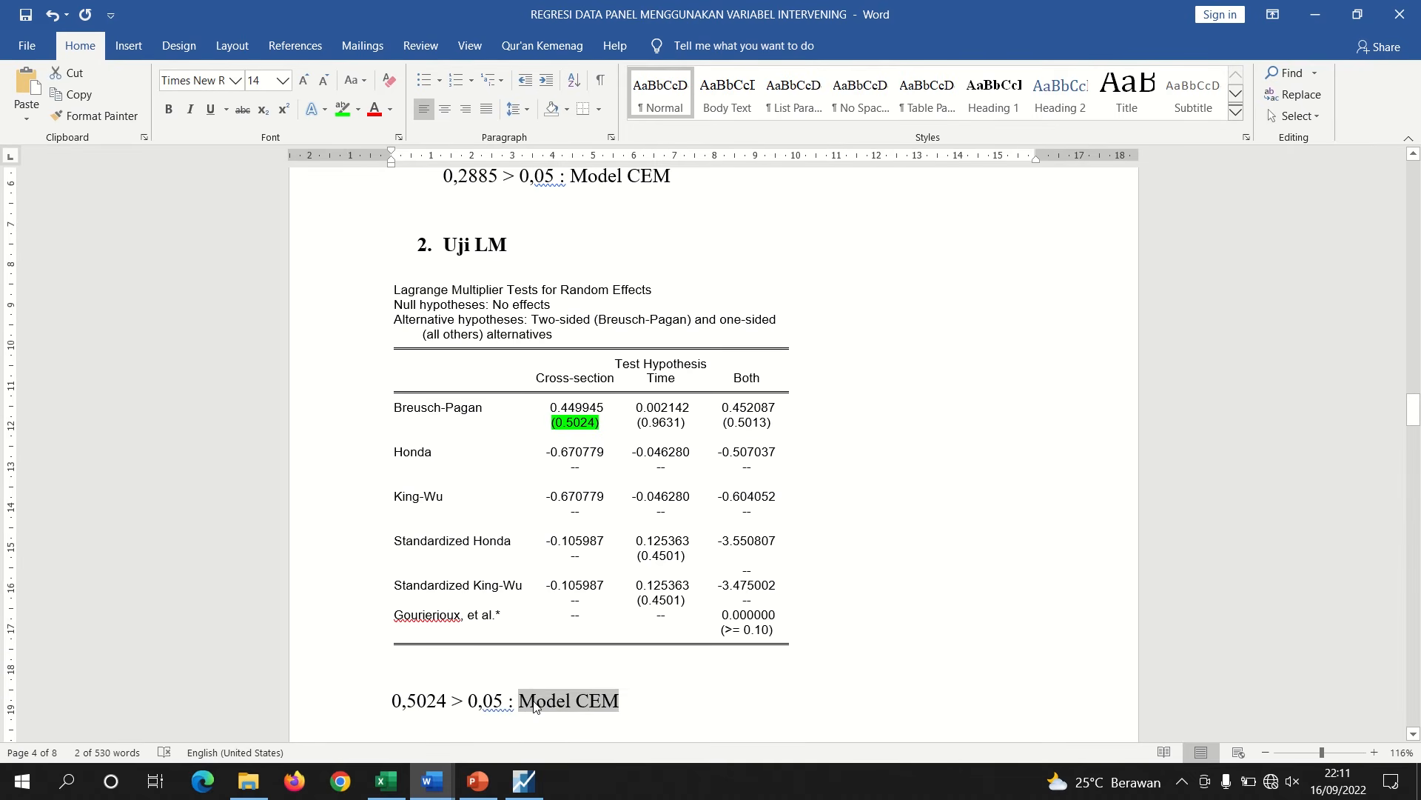
key(ctrl+b)
click(582, 668)
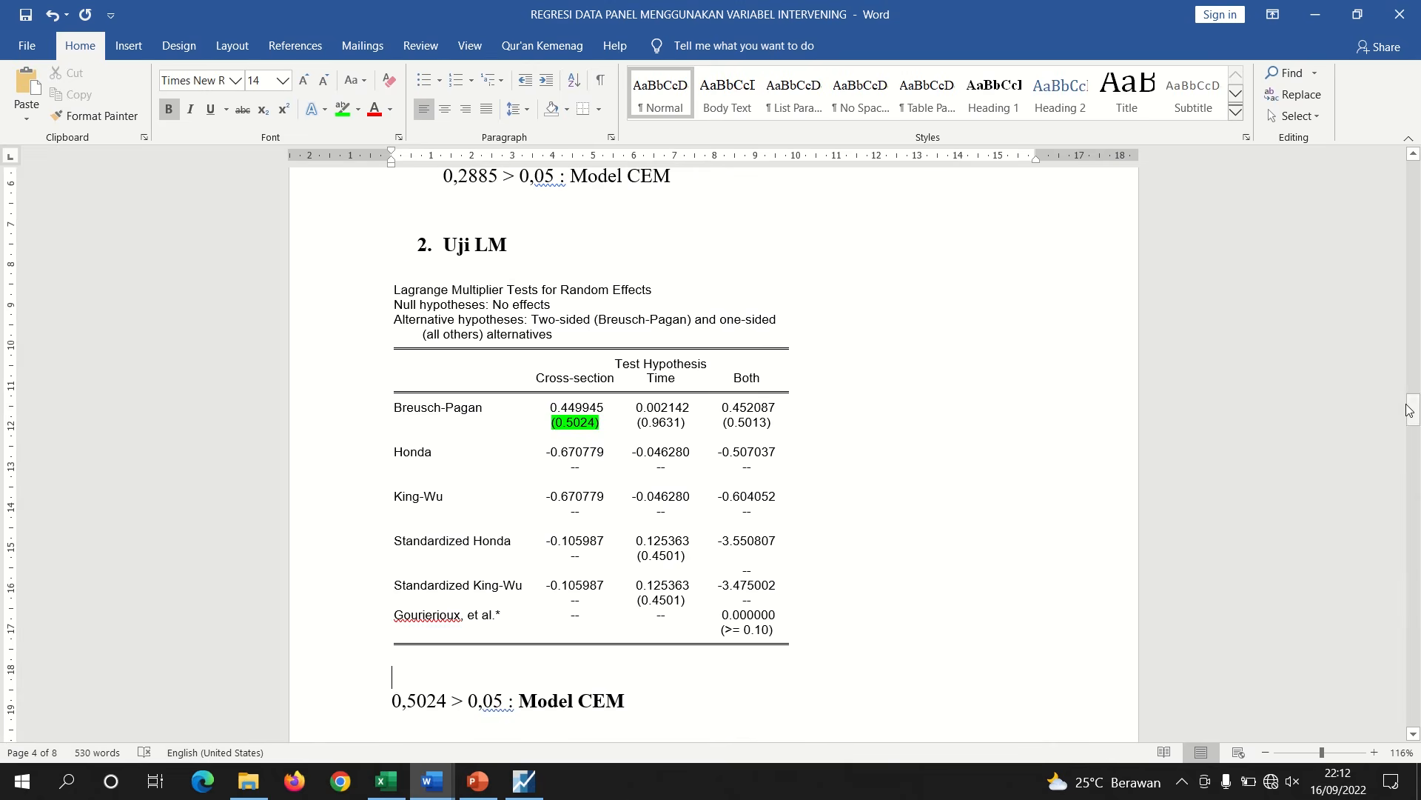
Review the classical assumption test requirements for each model on the presentation slide
drag(1414, 409, 1414, 422)
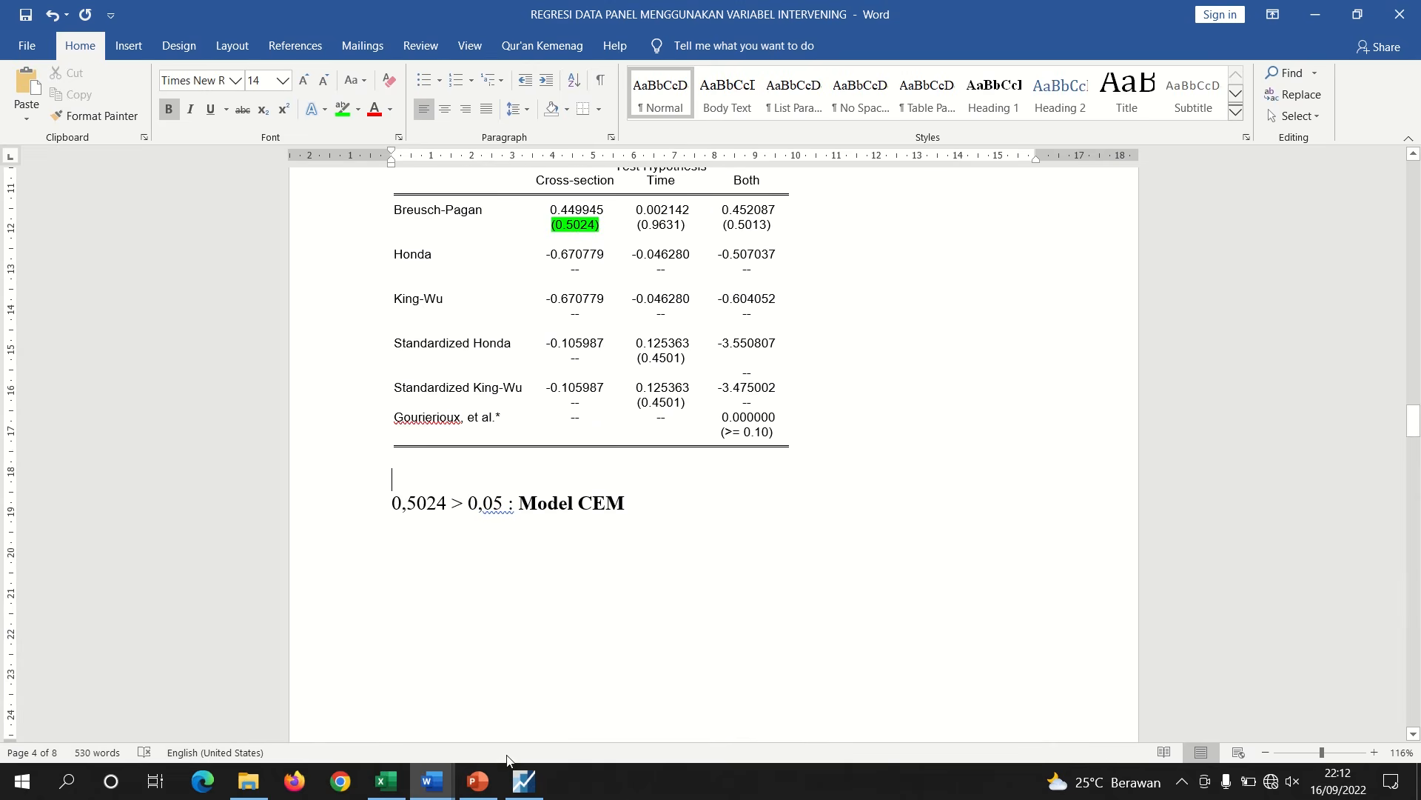
click(477, 780)
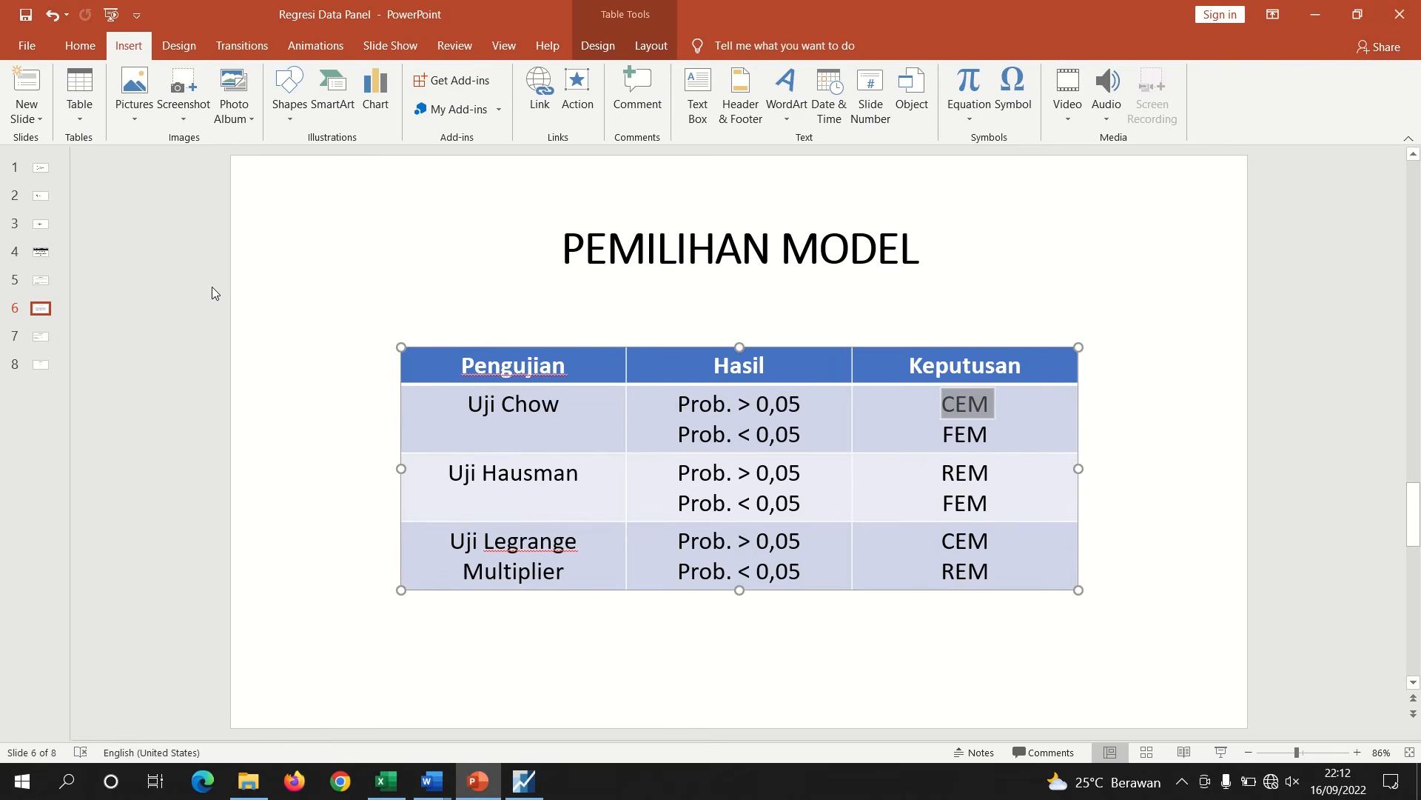
click(42, 339)
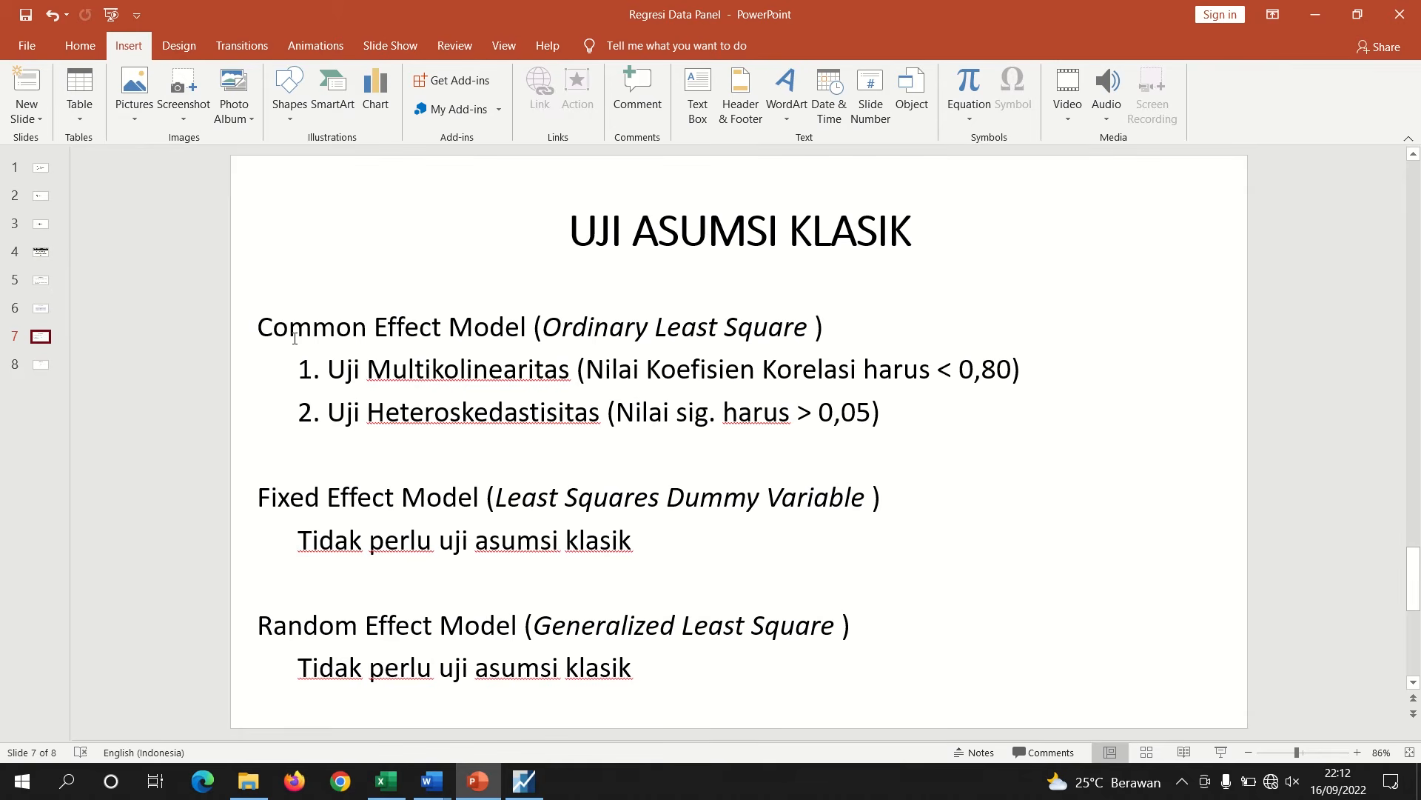
drag(263, 329, 489, 329)
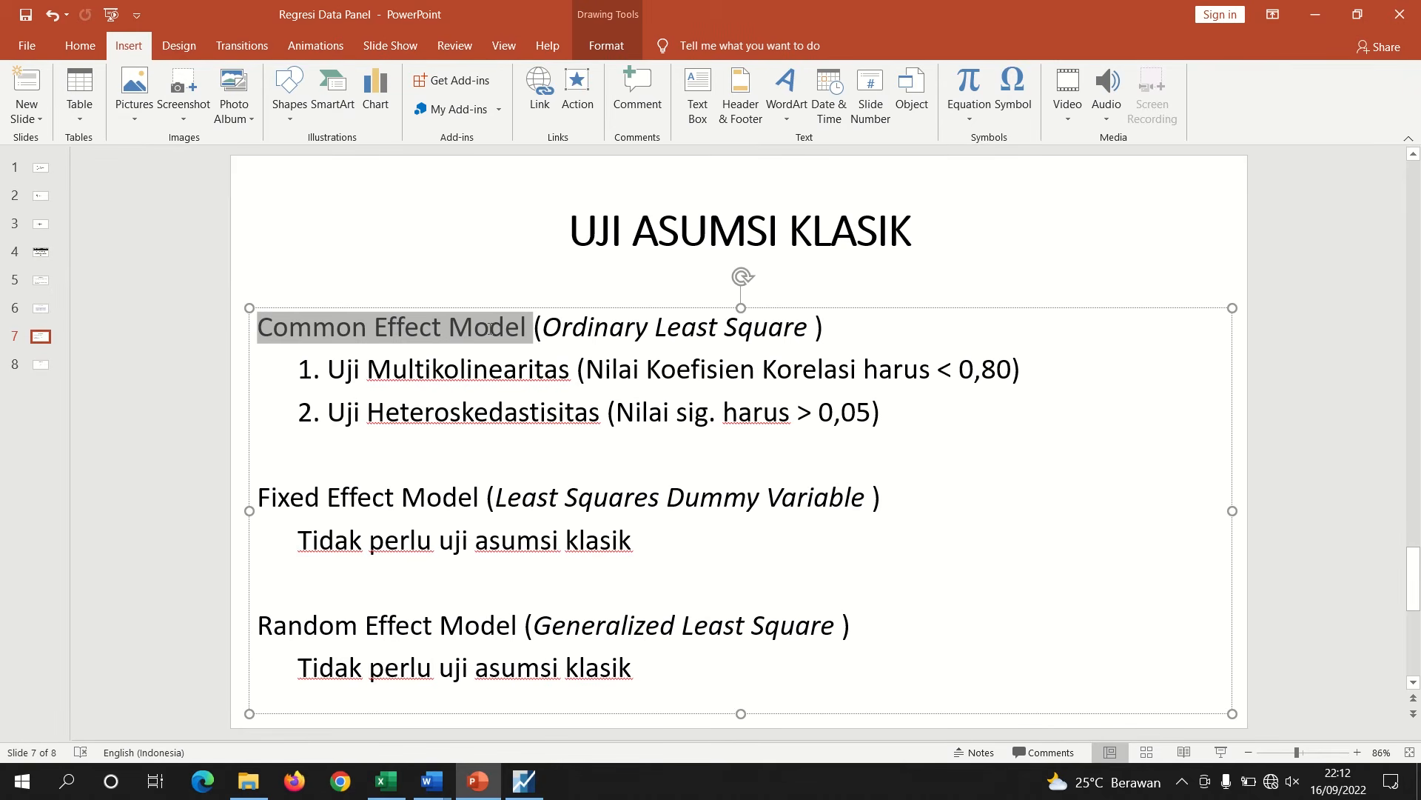
drag(604, 415, 261, 375)
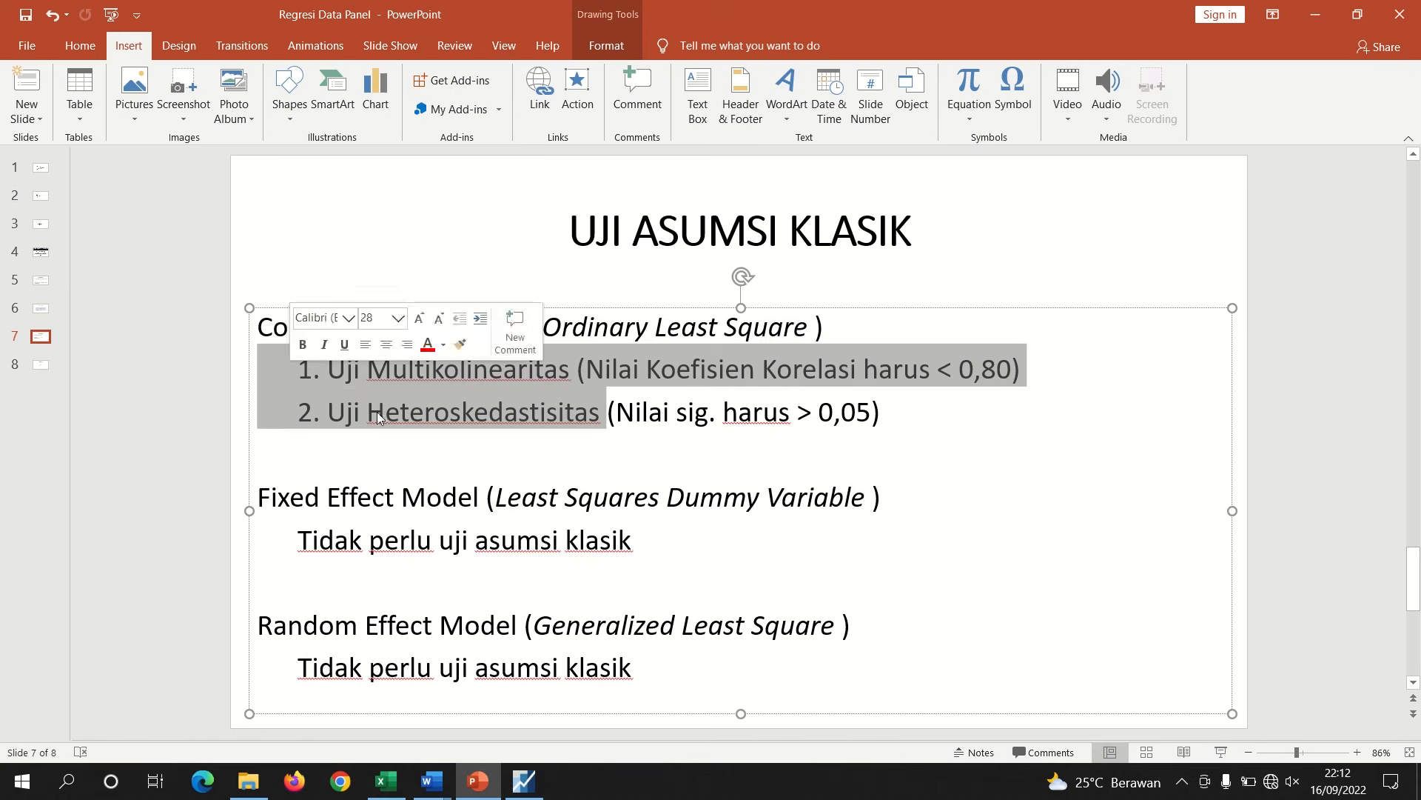
click(580, 511)
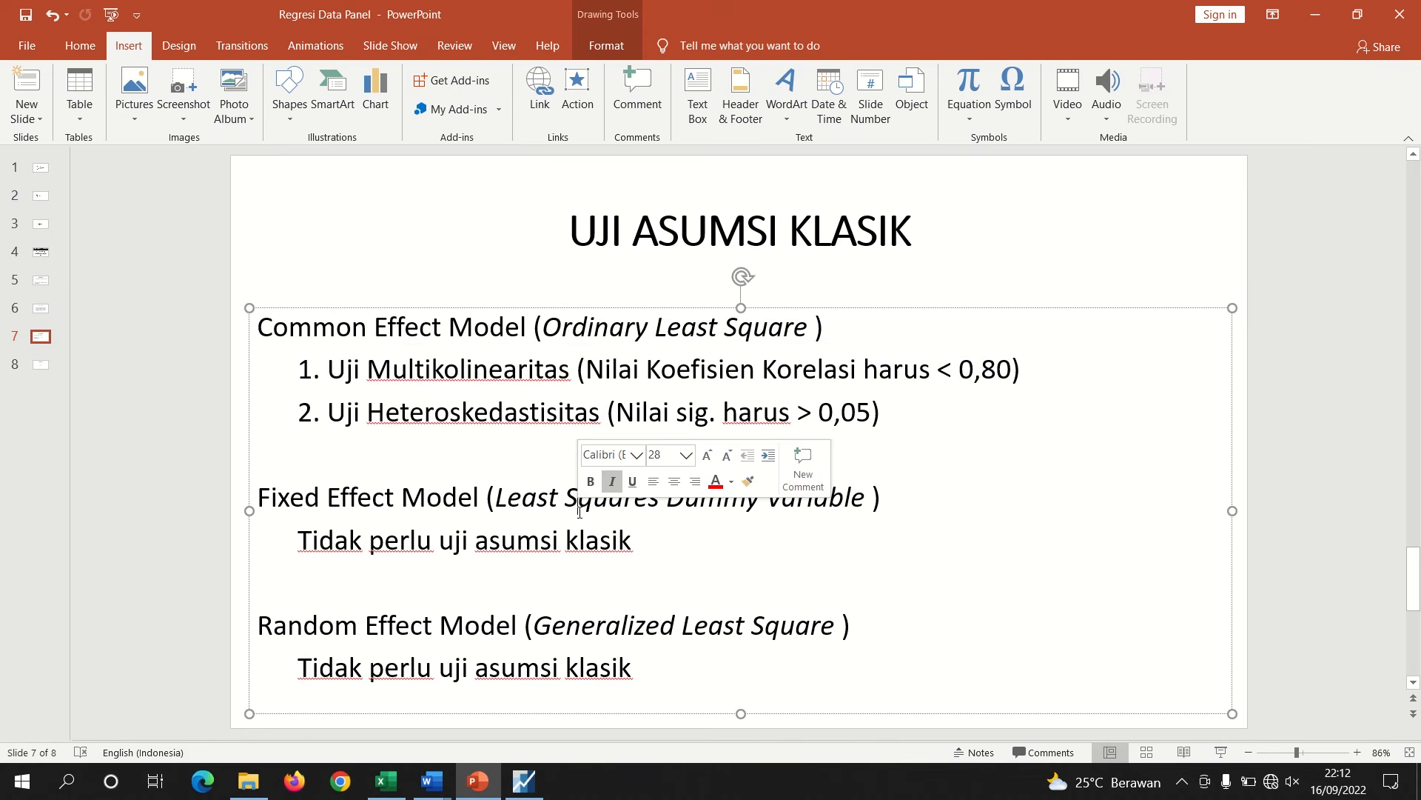
click(1048, 230)
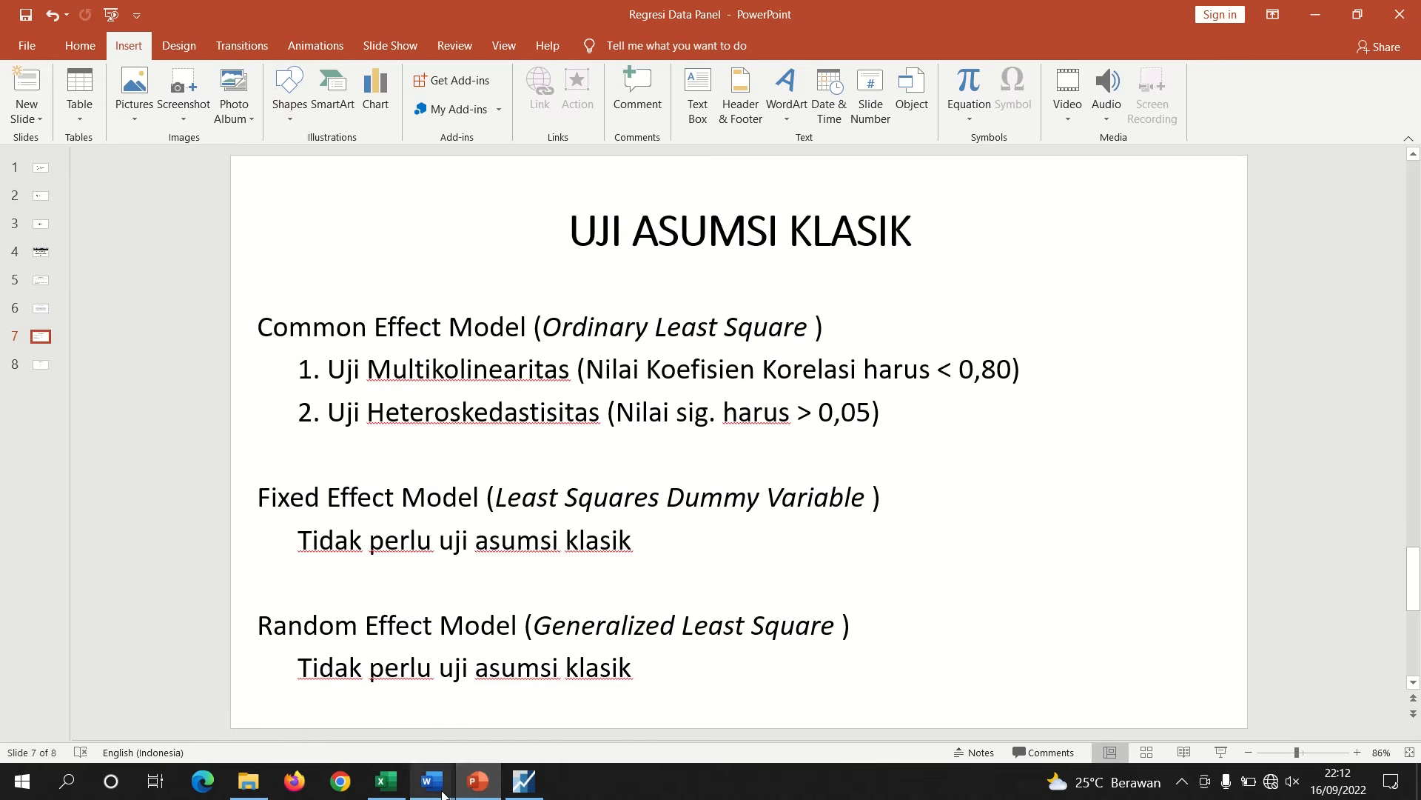
mouse_move(443, 793)
click(356, 370)
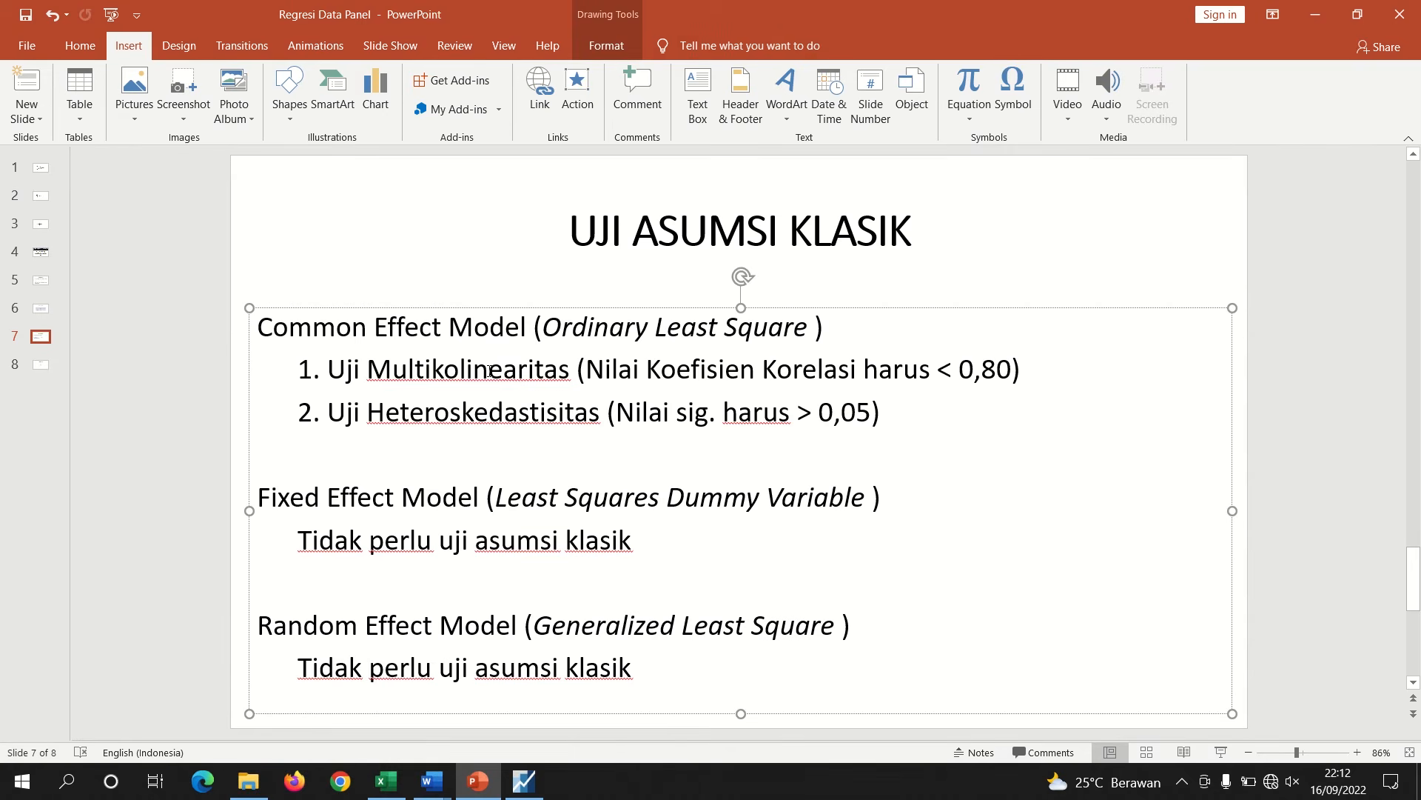
click(472, 370)
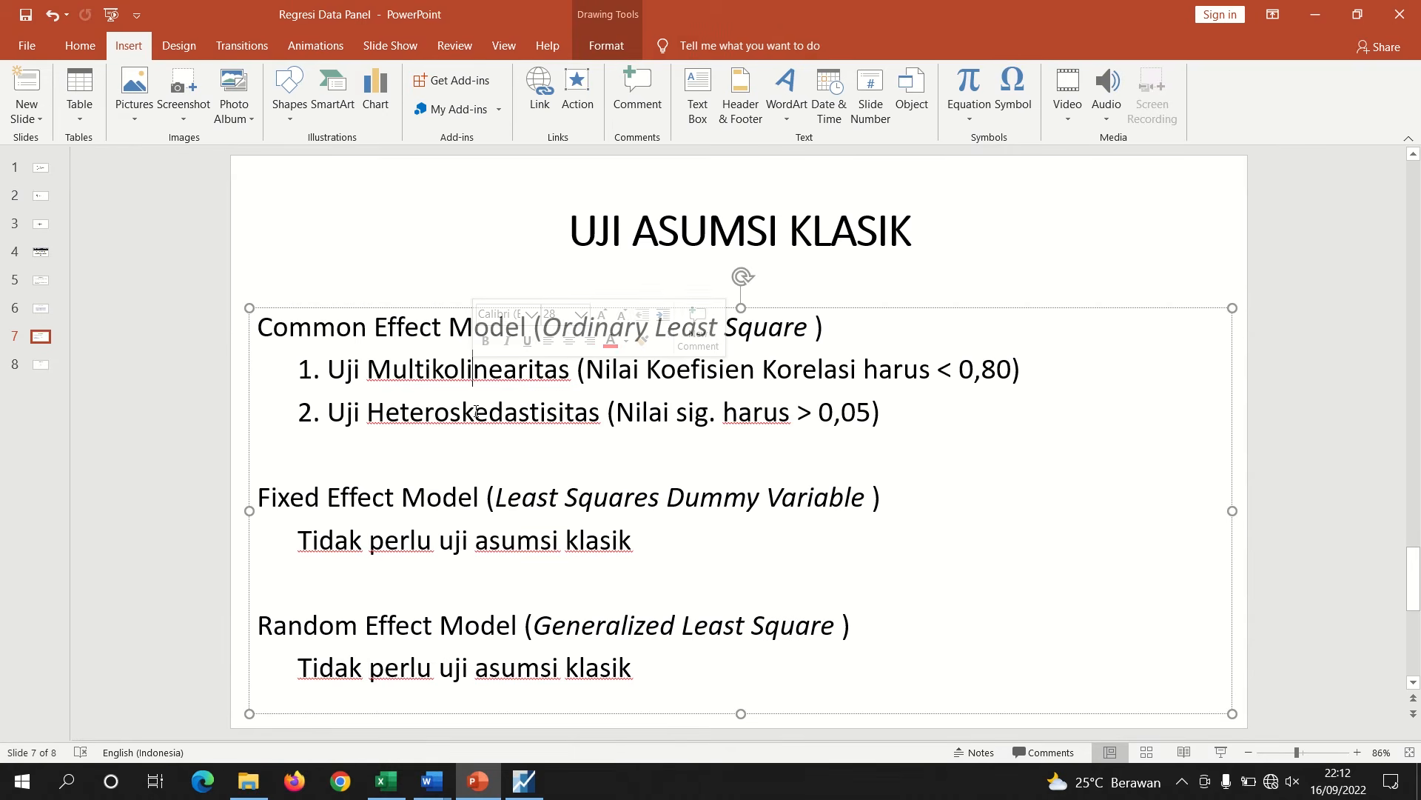
click(474, 413)
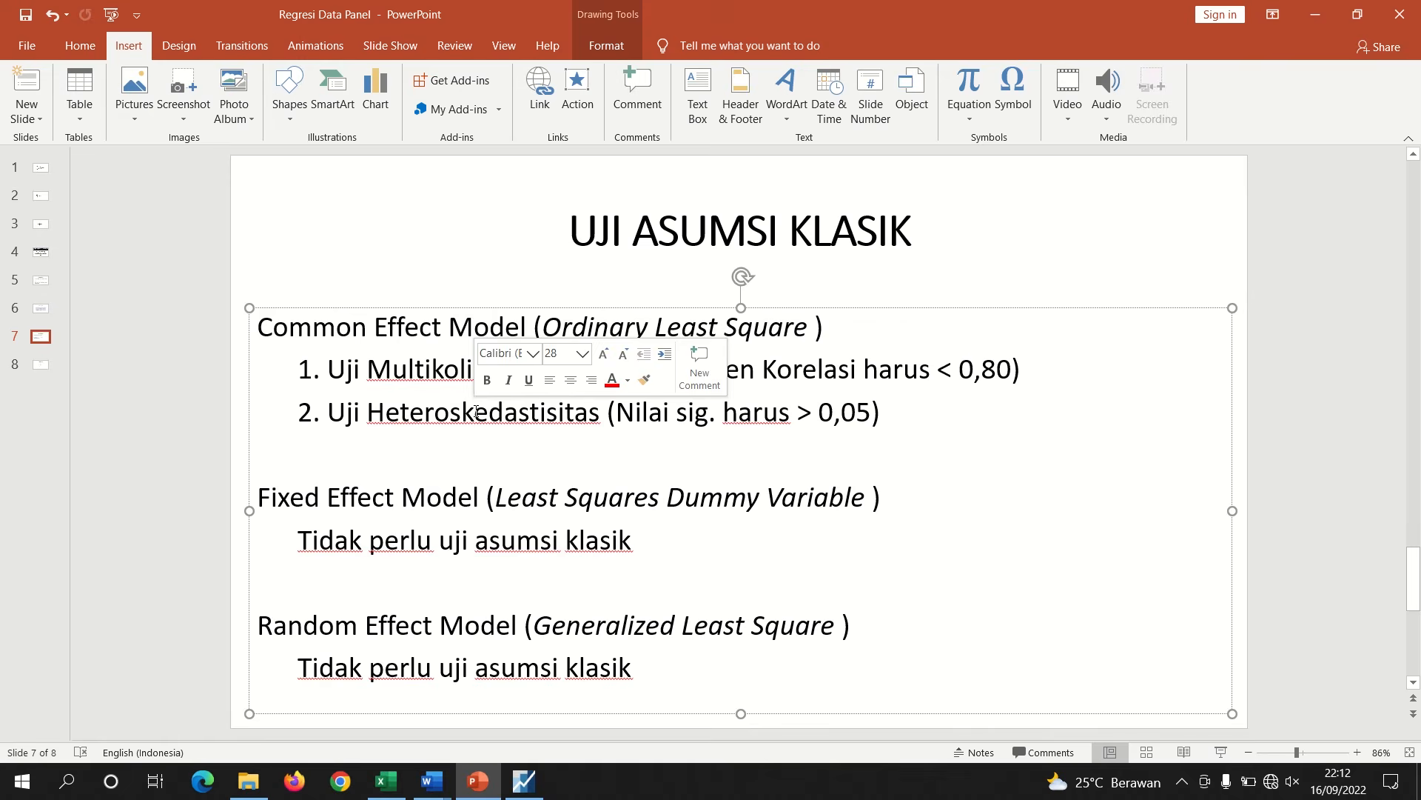
mouse_move(432, 780)
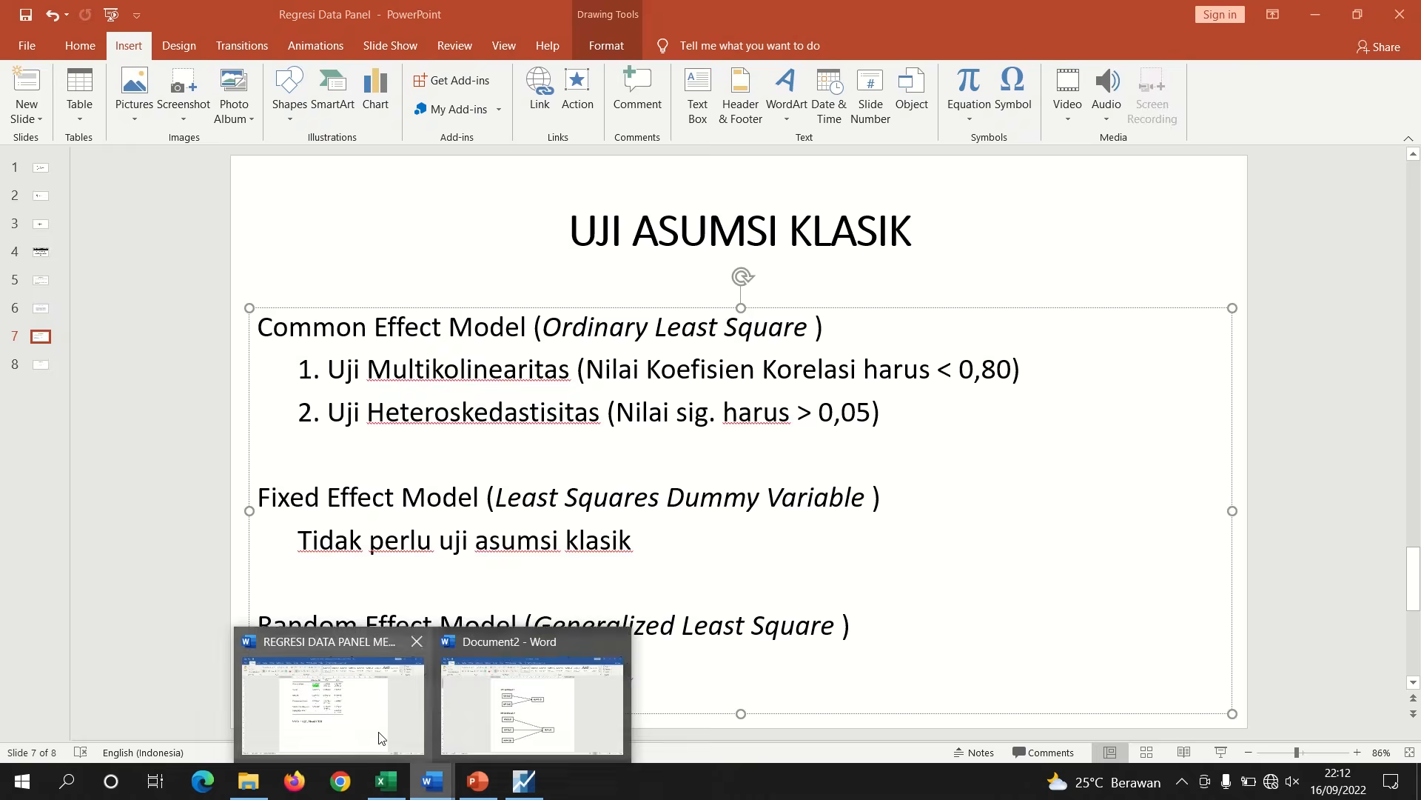
Back in the Word report, delete the blank lines above the 'UJI ASUMSI KLASIK' heading
click(379, 738)
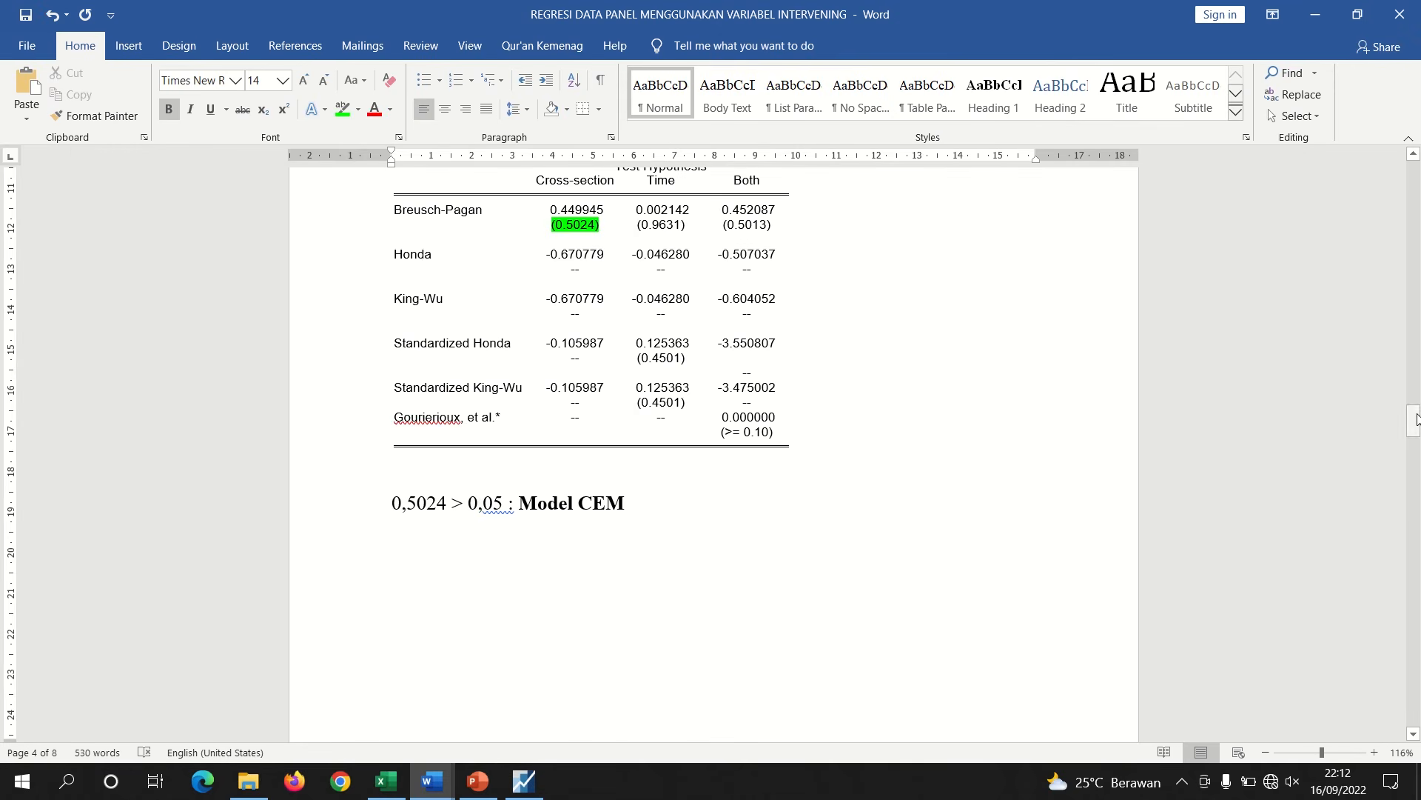
drag(1417, 419, 1417, 453)
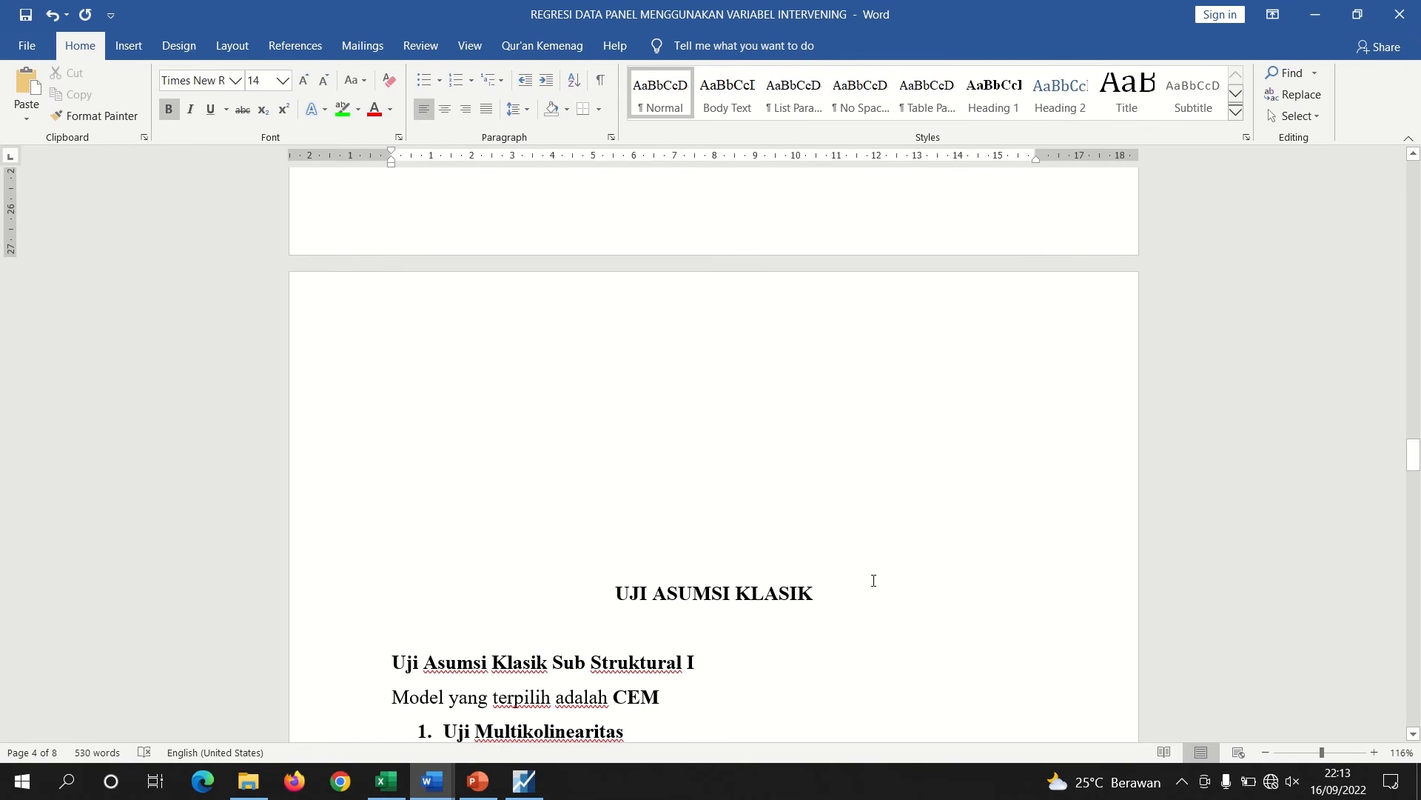
drag(775, 572, 695, 331)
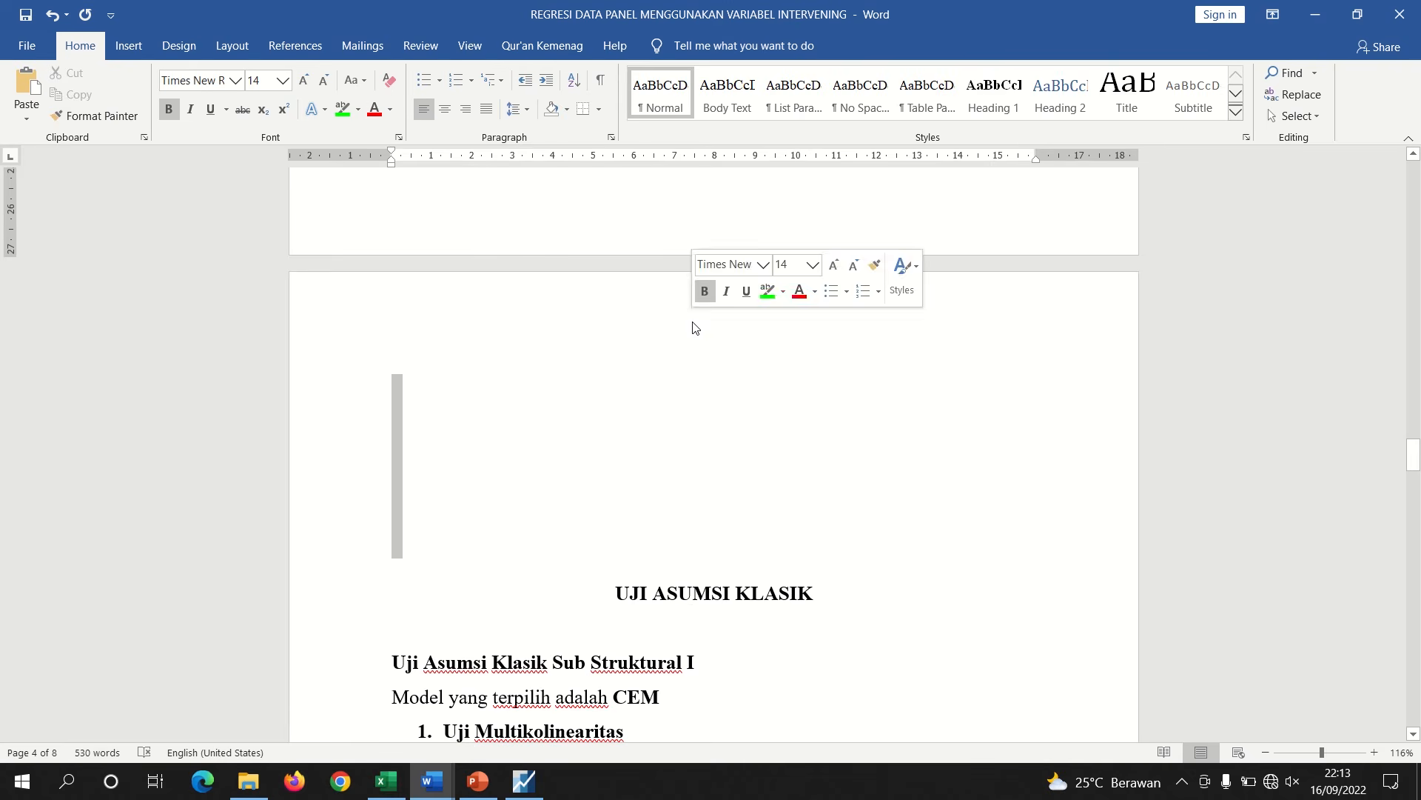
key(BackSpace)
key(BackSpace)
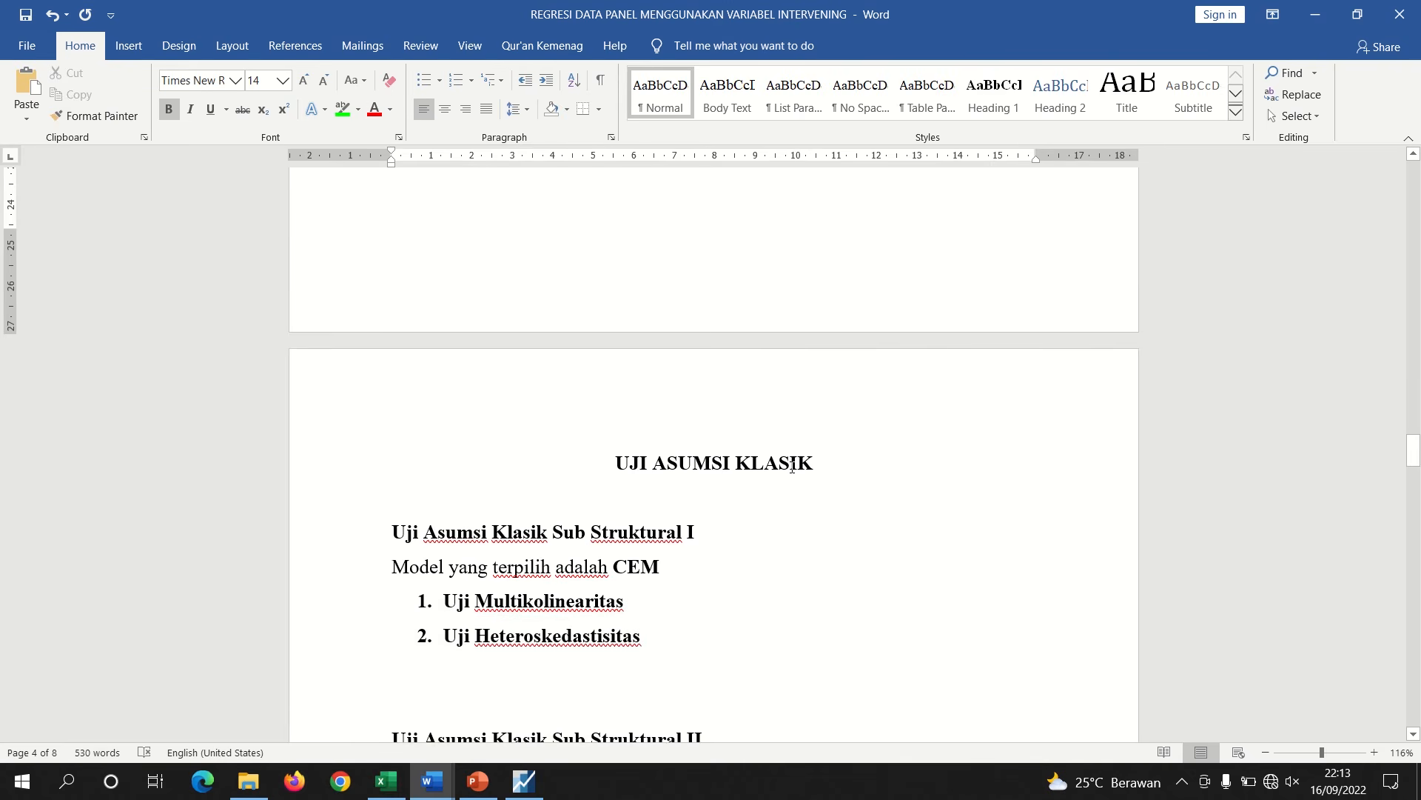
Insert an empty line below the 'Uji Multikolinearitas' item of Sub Struktural I
drag(1413, 455, 1413, 463)
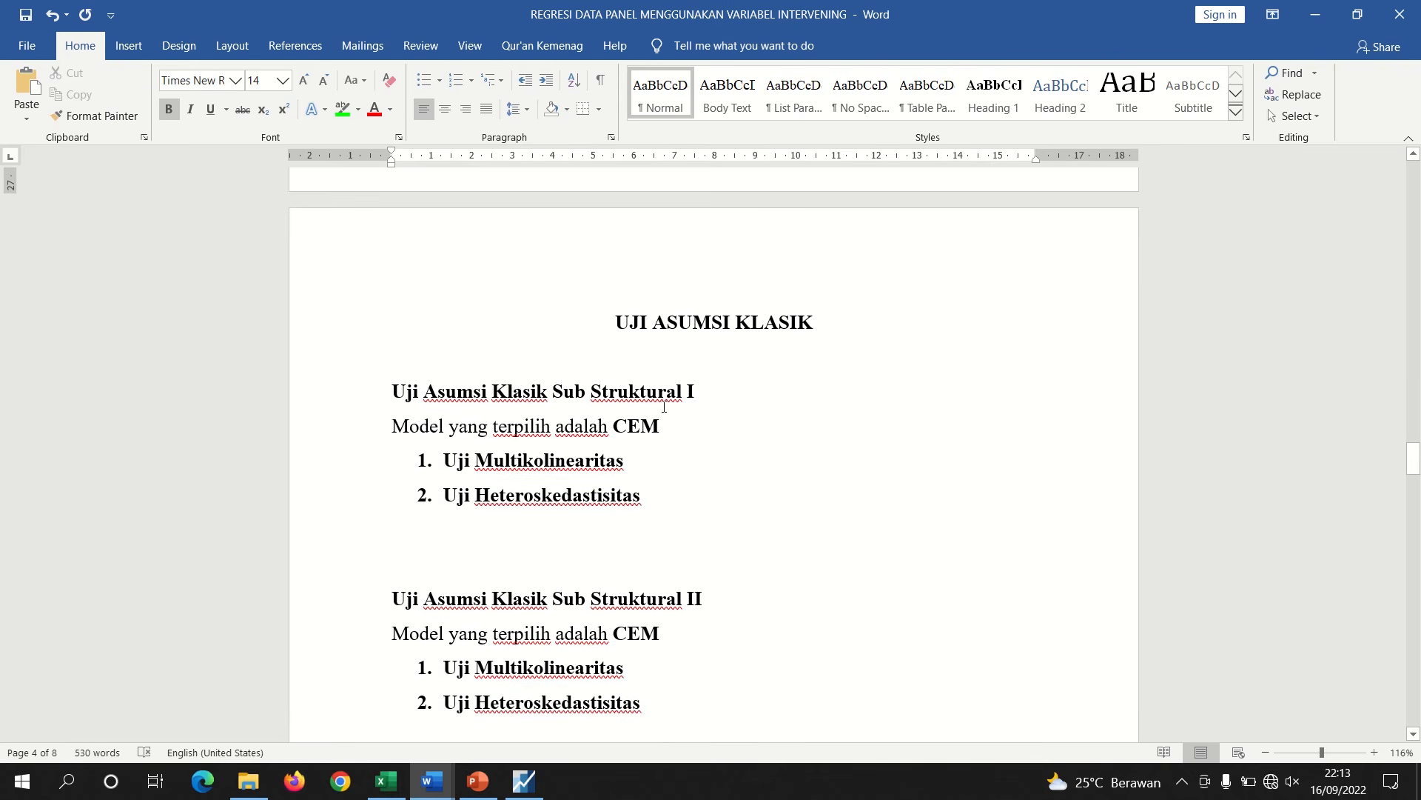
drag(662, 392, 564, 389)
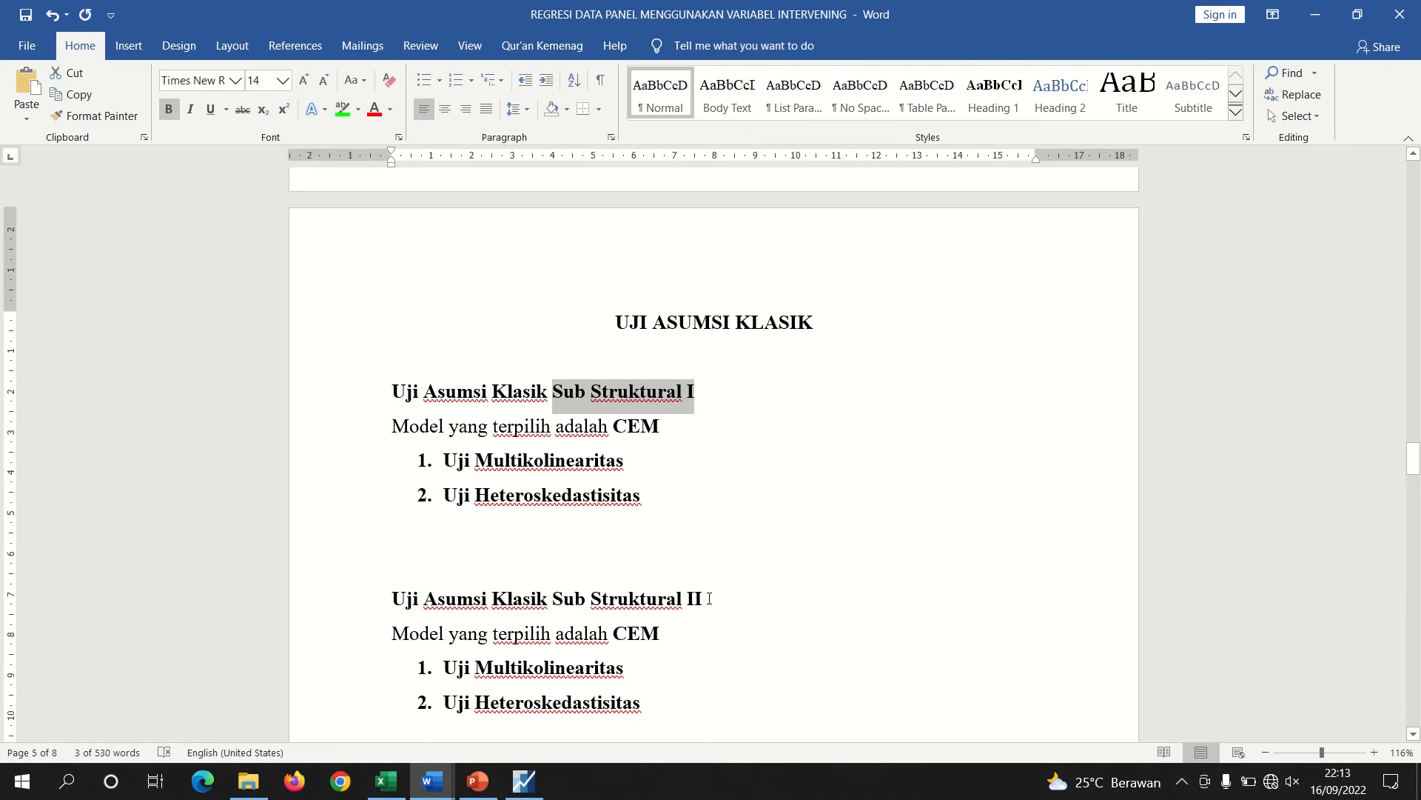
drag(709, 598, 554, 599)
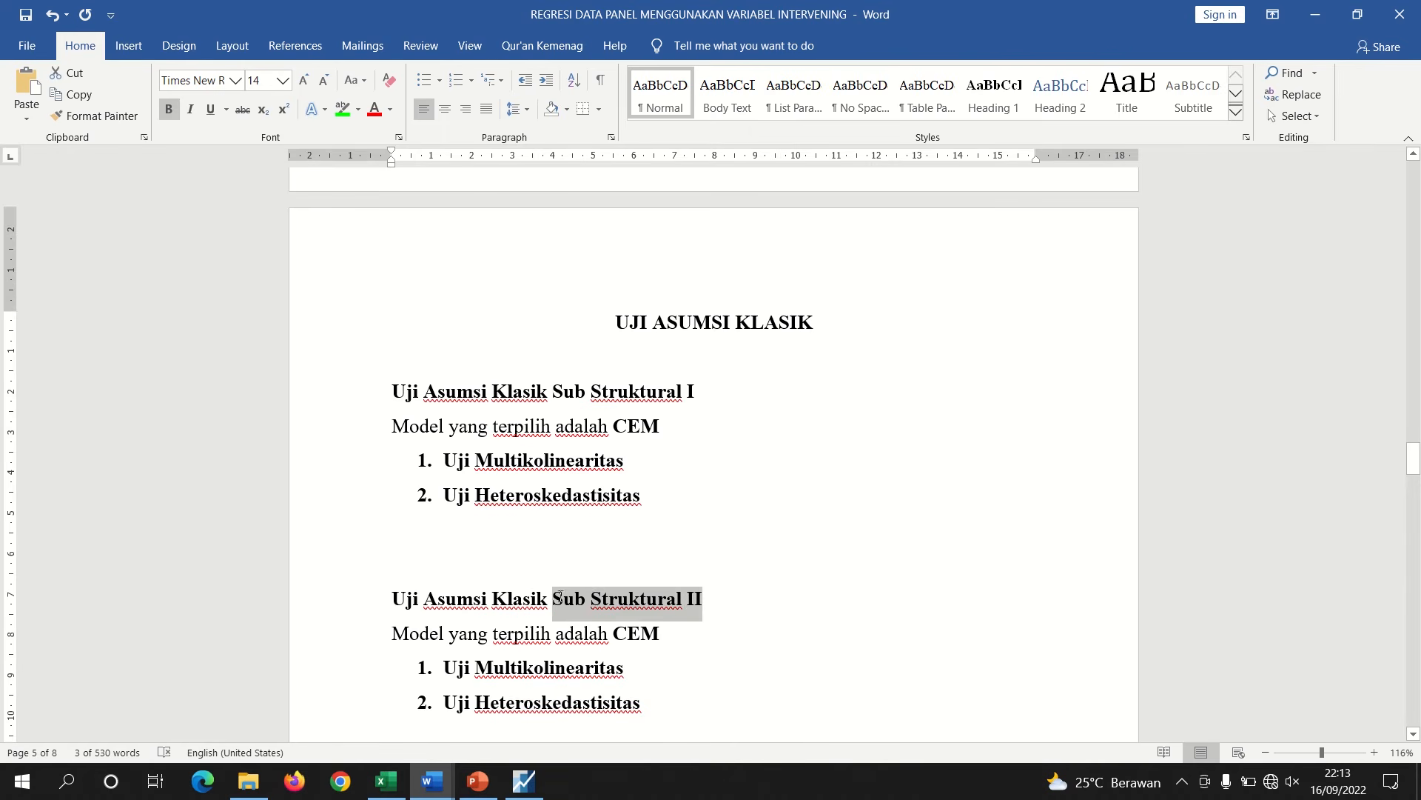
click(650, 465)
key(Return)
key(BackSpace)
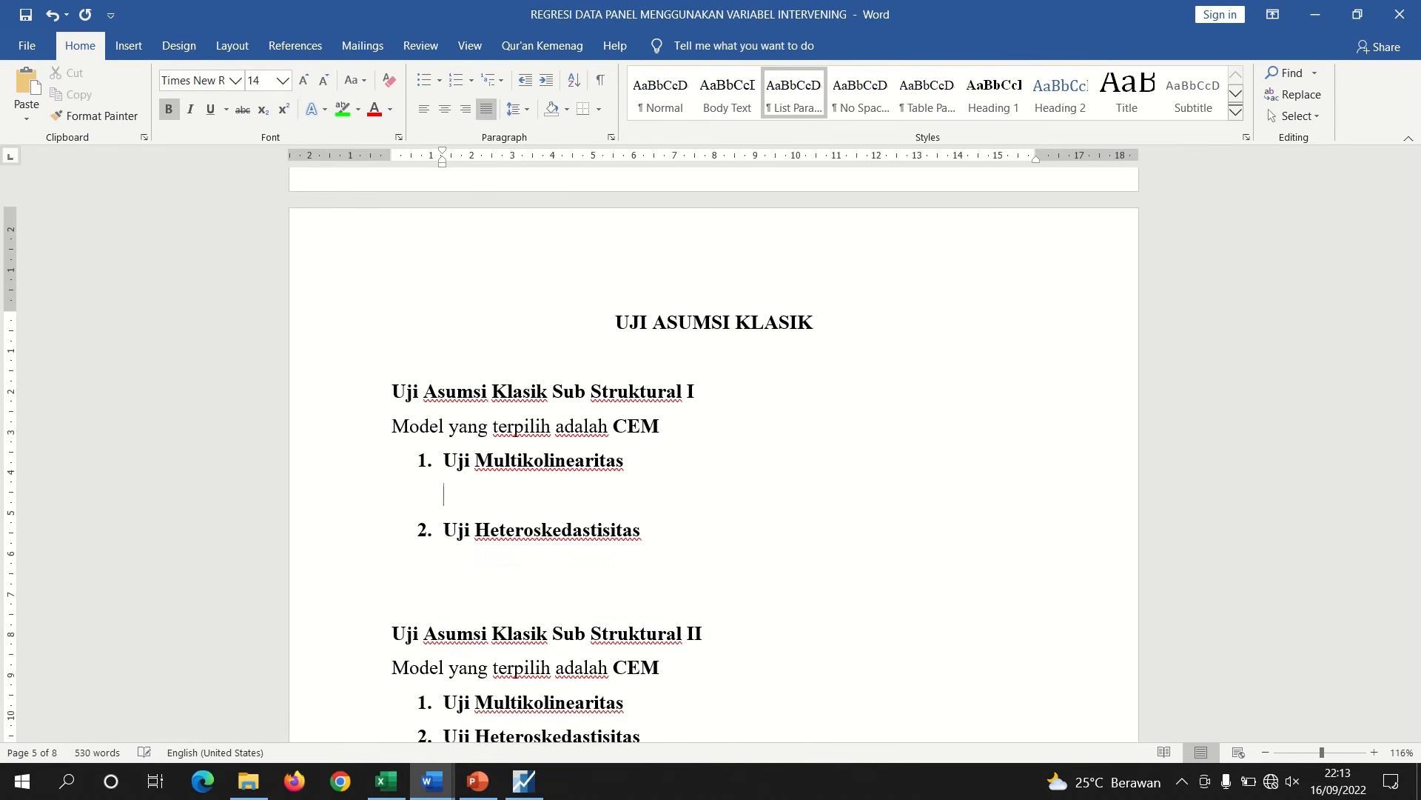
Close the Lagrange Multiplier test equation window in EViews
click(524, 781)
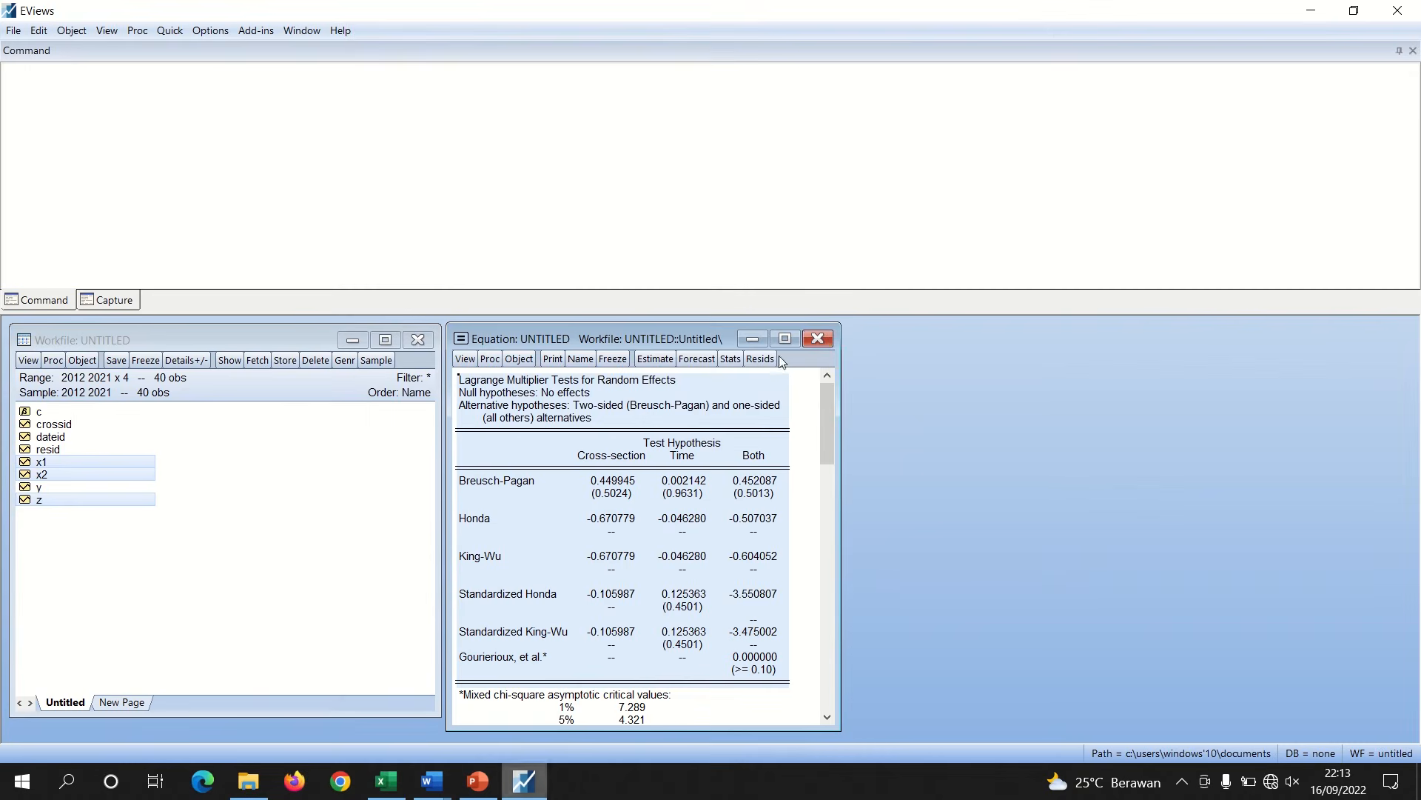
click(816, 341)
click(688, 428)
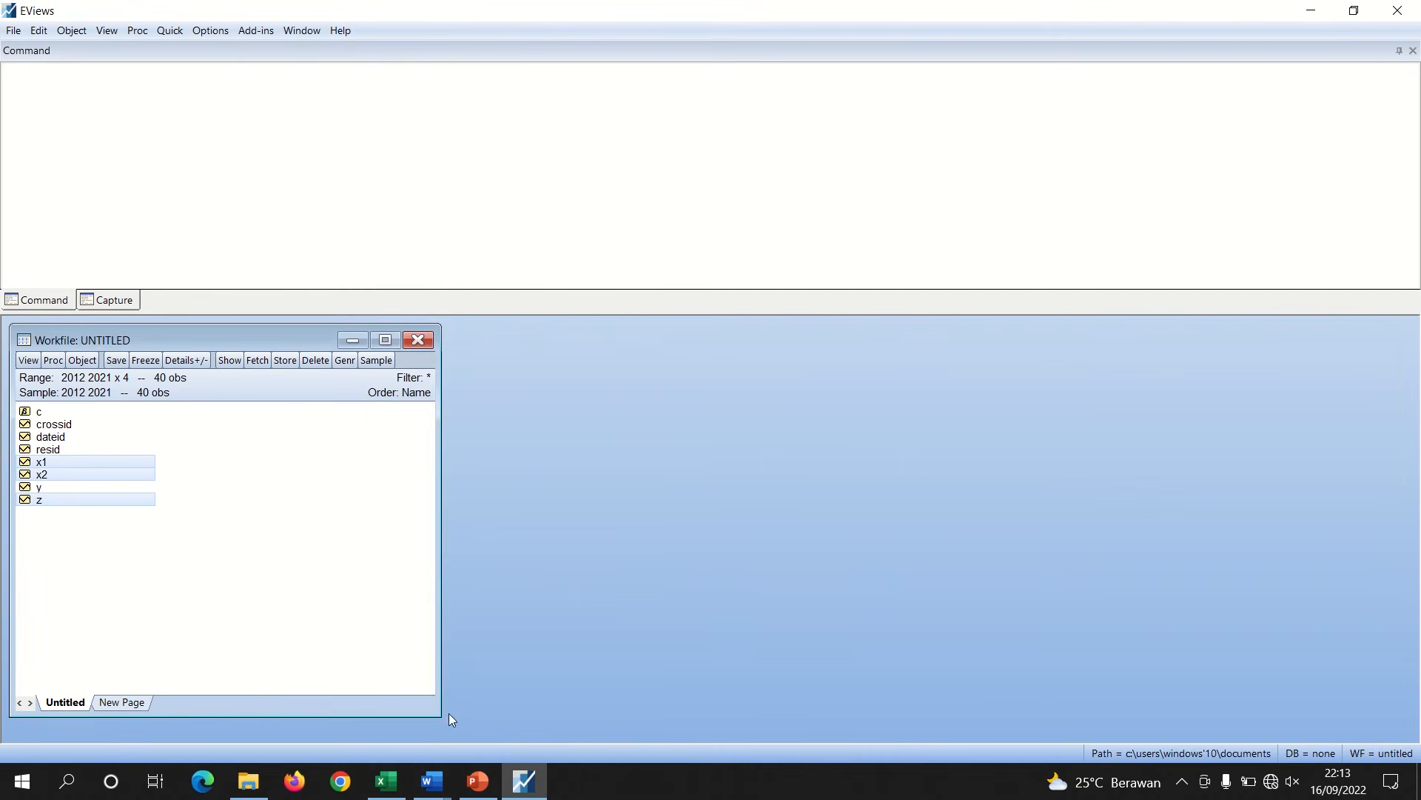
mouse_move(425, 777)
click(522, 704)
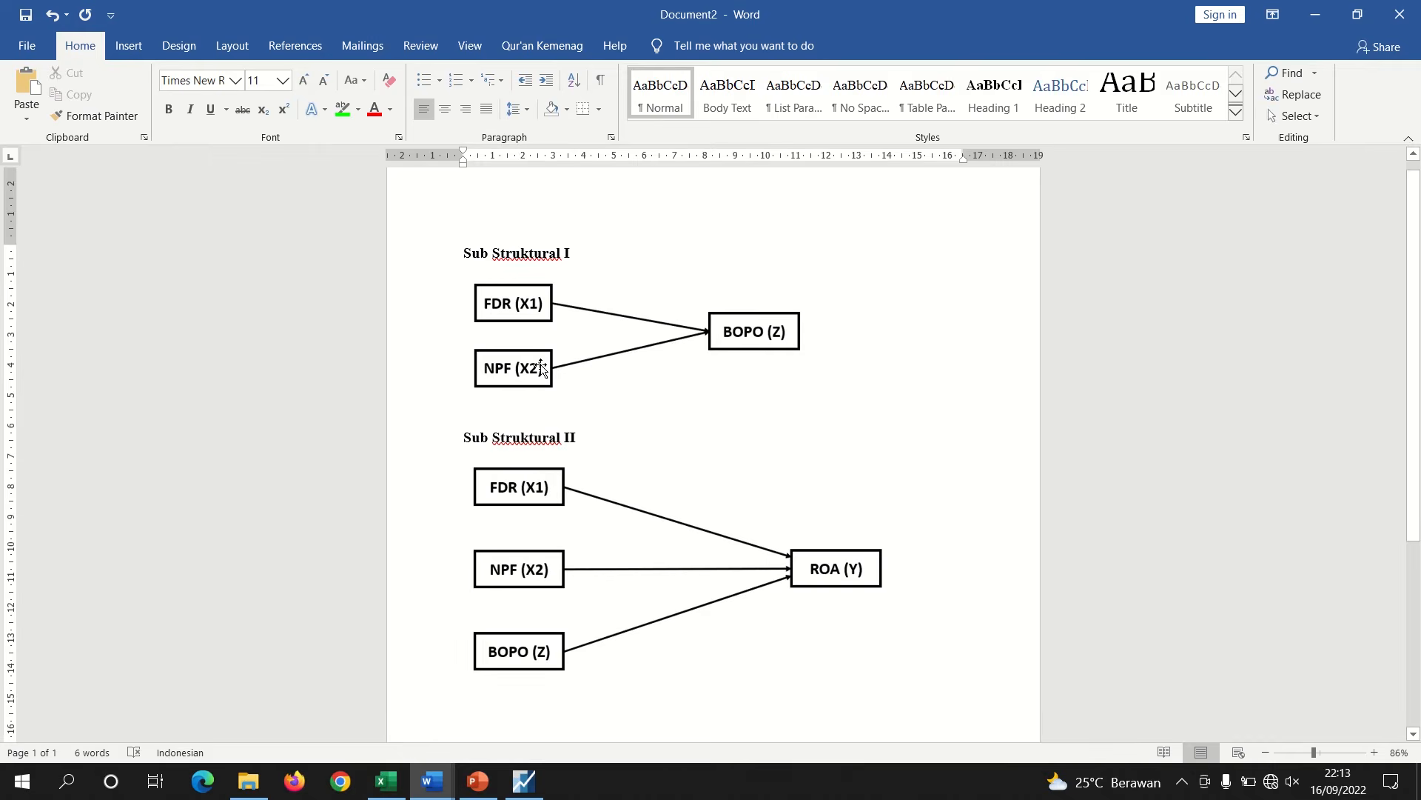
click(537, 791)
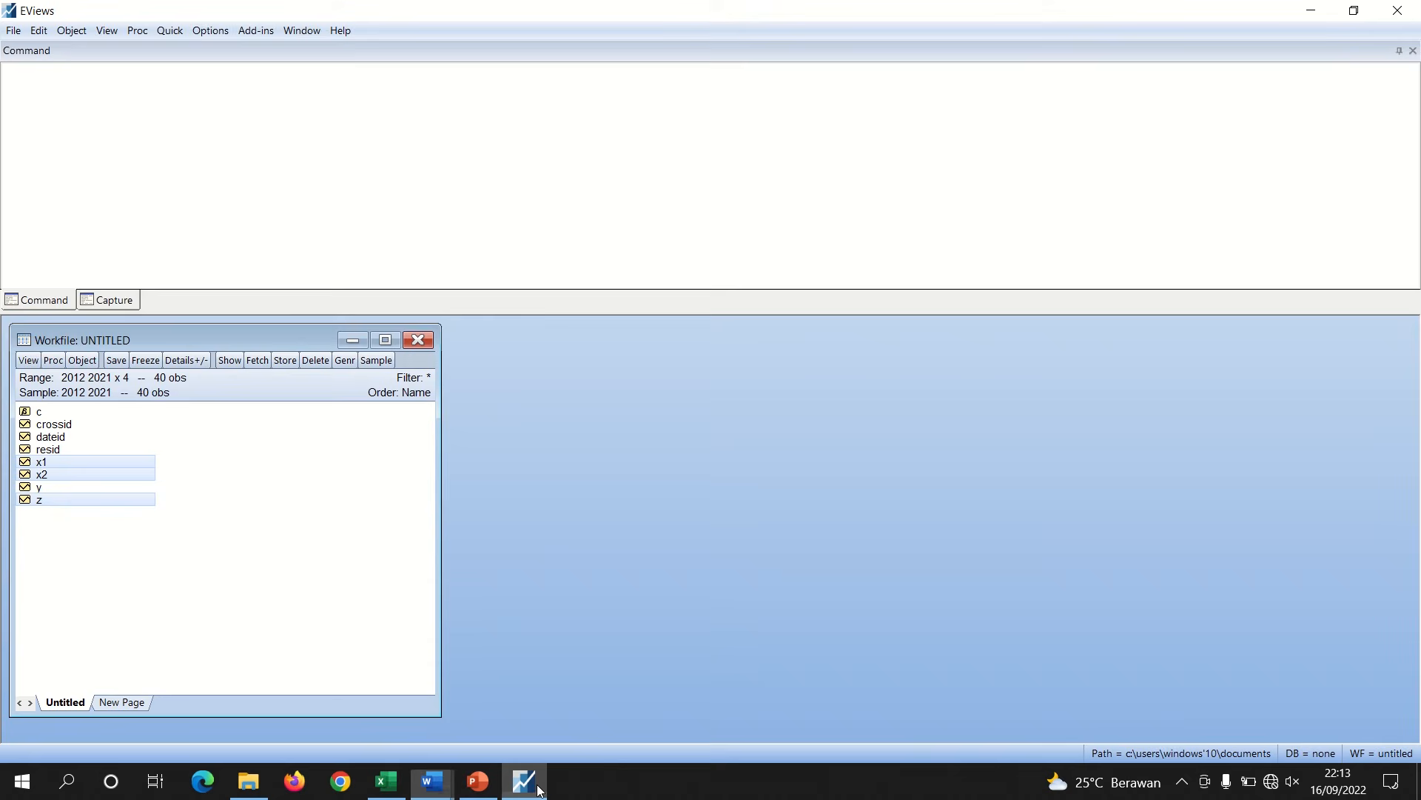
Select series x1 and x2 and compute their correlation matrix with Group Statistics Correlations
click(190, 575)
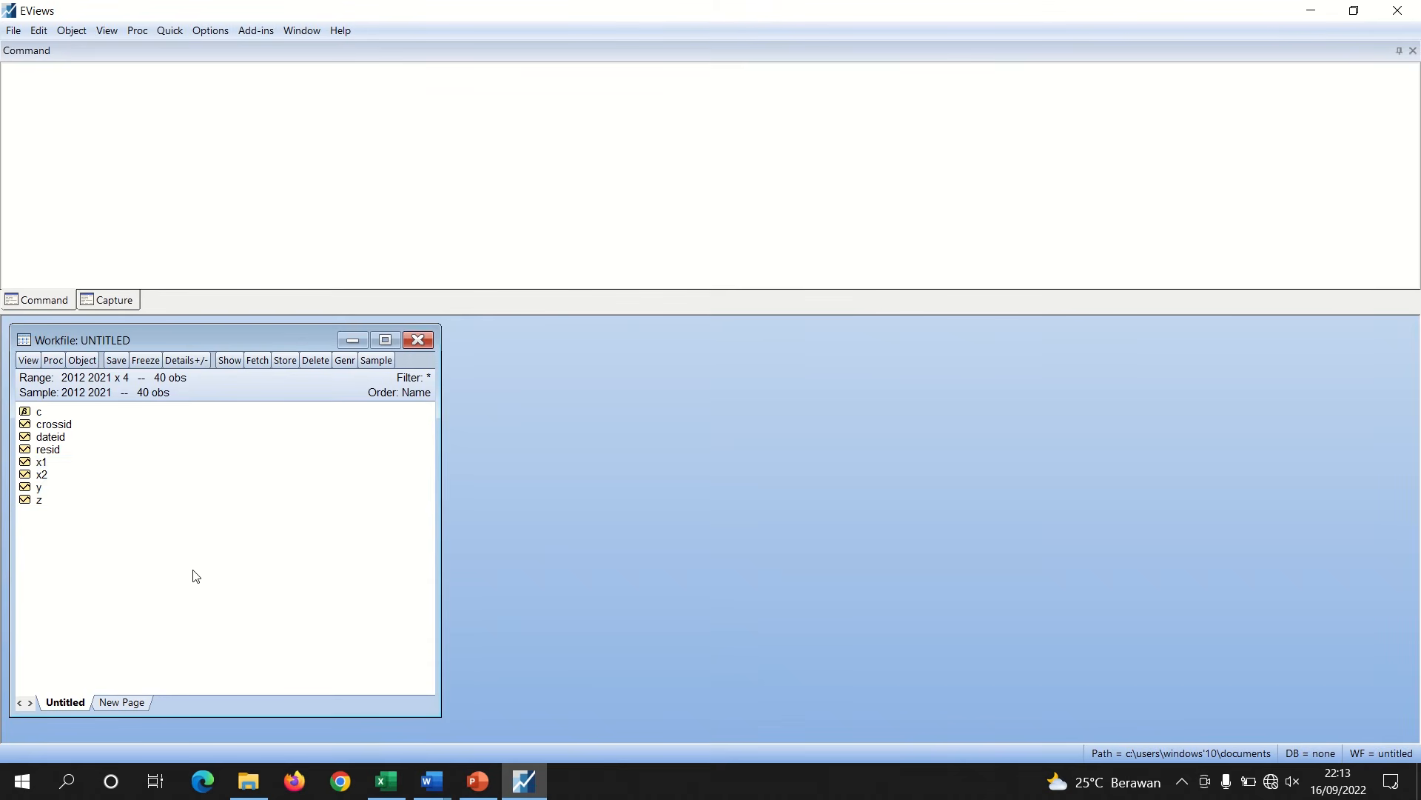
click(39, 462)
ctrl+click(40, 473)
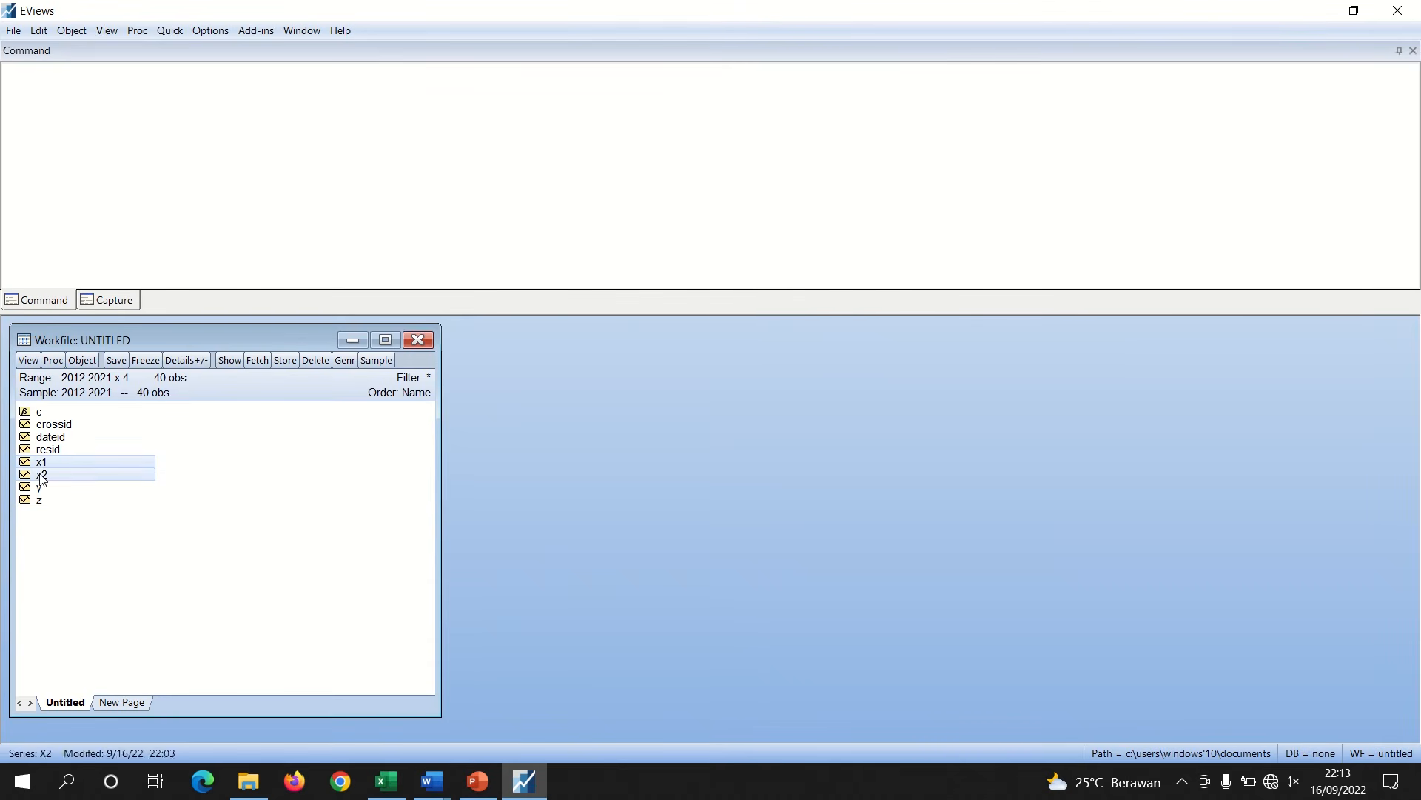
right_click(40, 474)
mouse_move(102, 486)
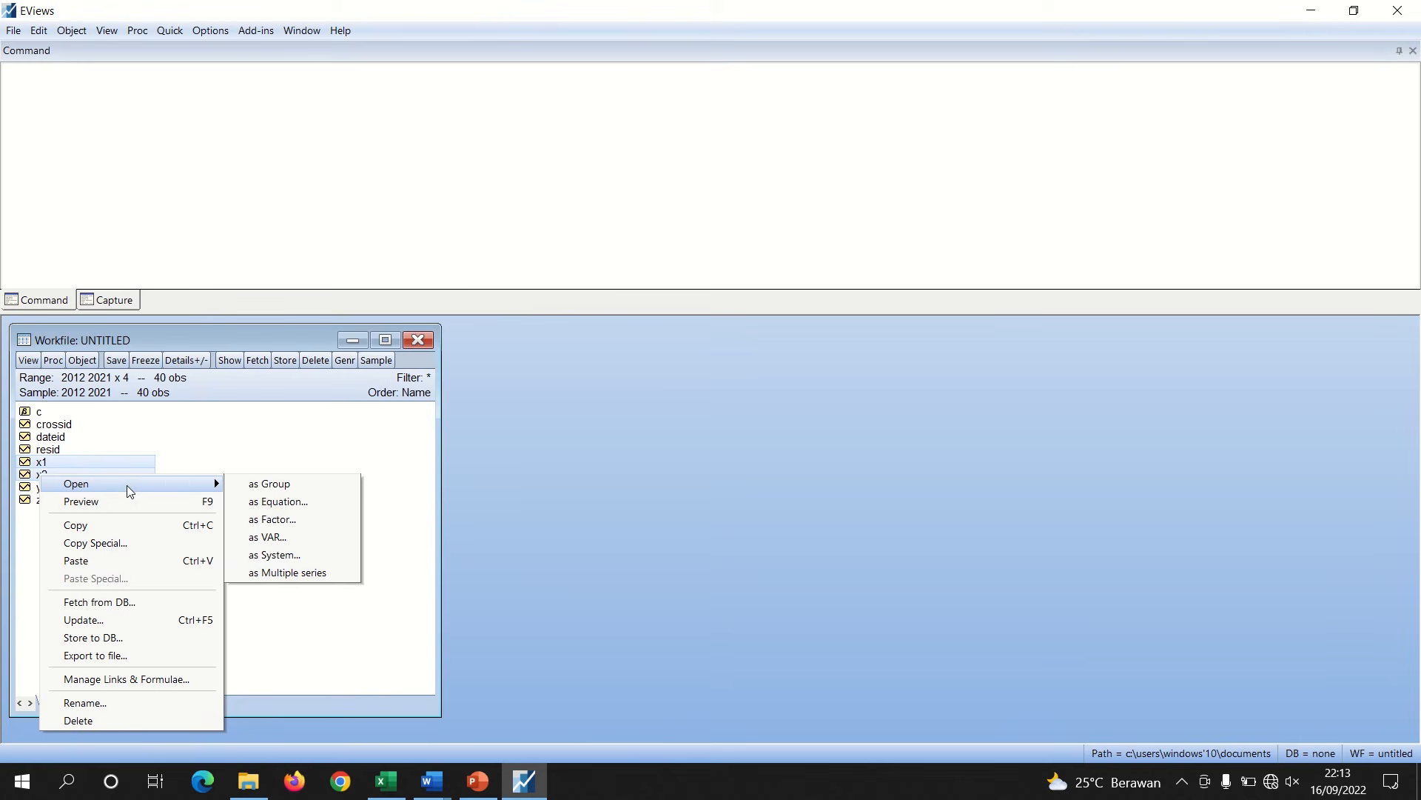
click(230, 467)
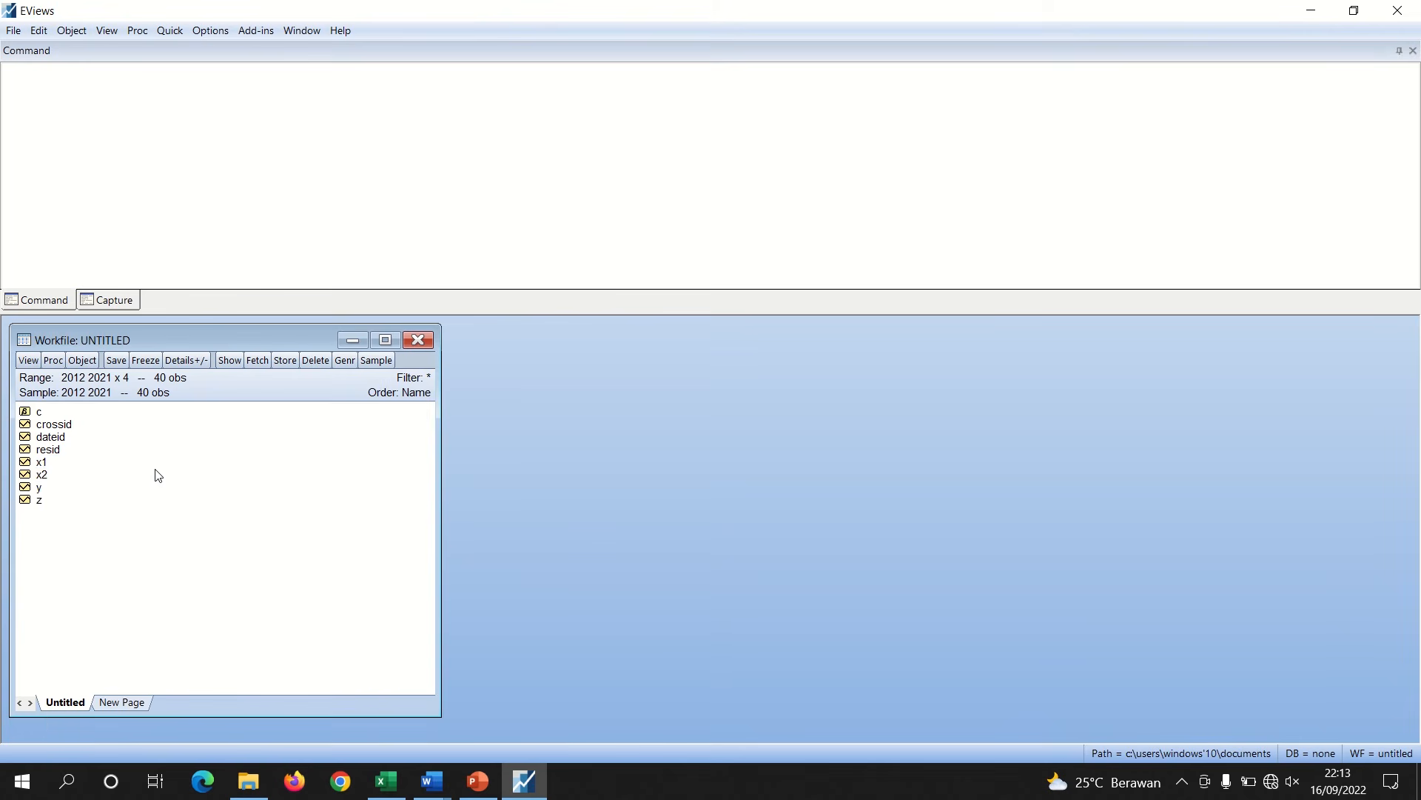
click(39, 462)
ctrl+click(43, 474)
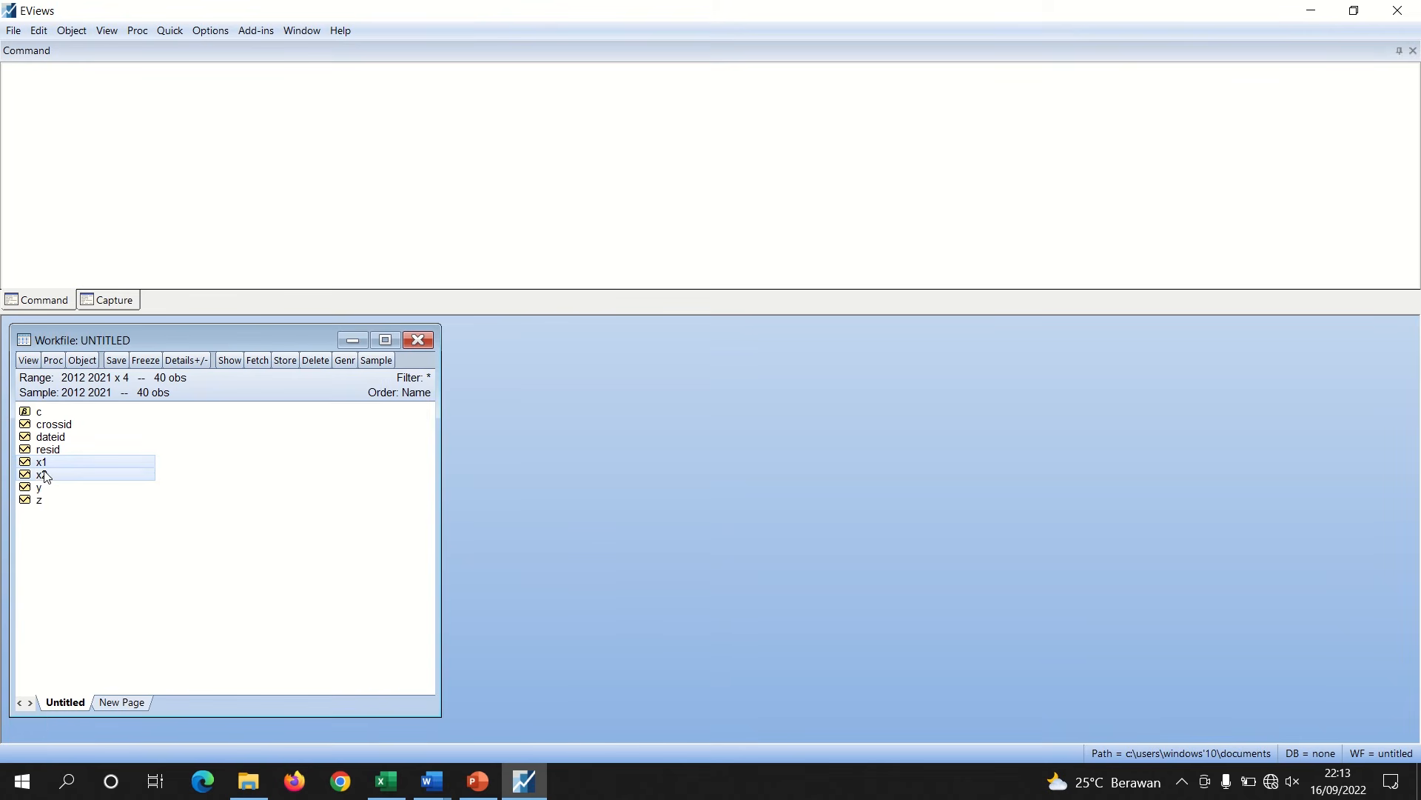
right_click(44, 476)
mouse_move(179, 479)
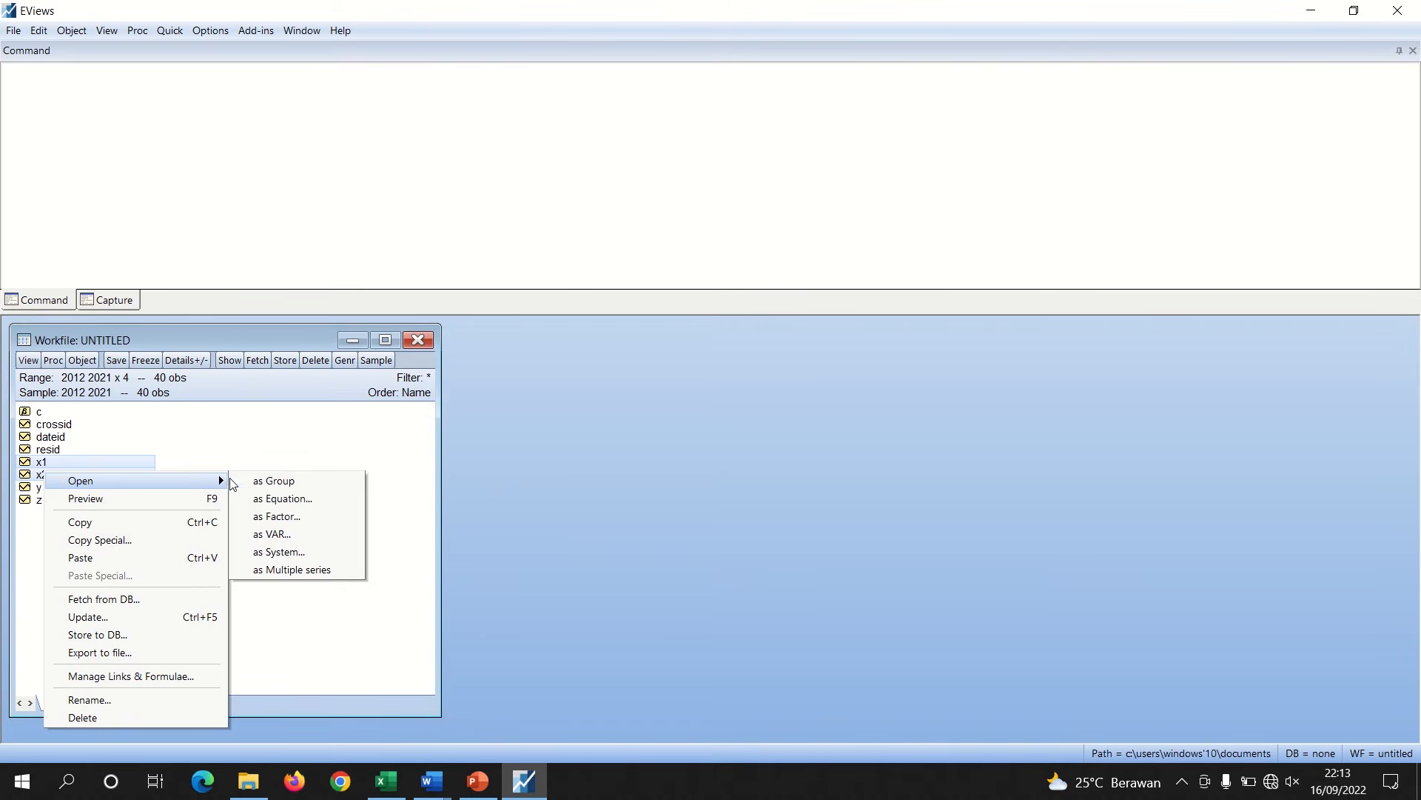
click(198, 453)
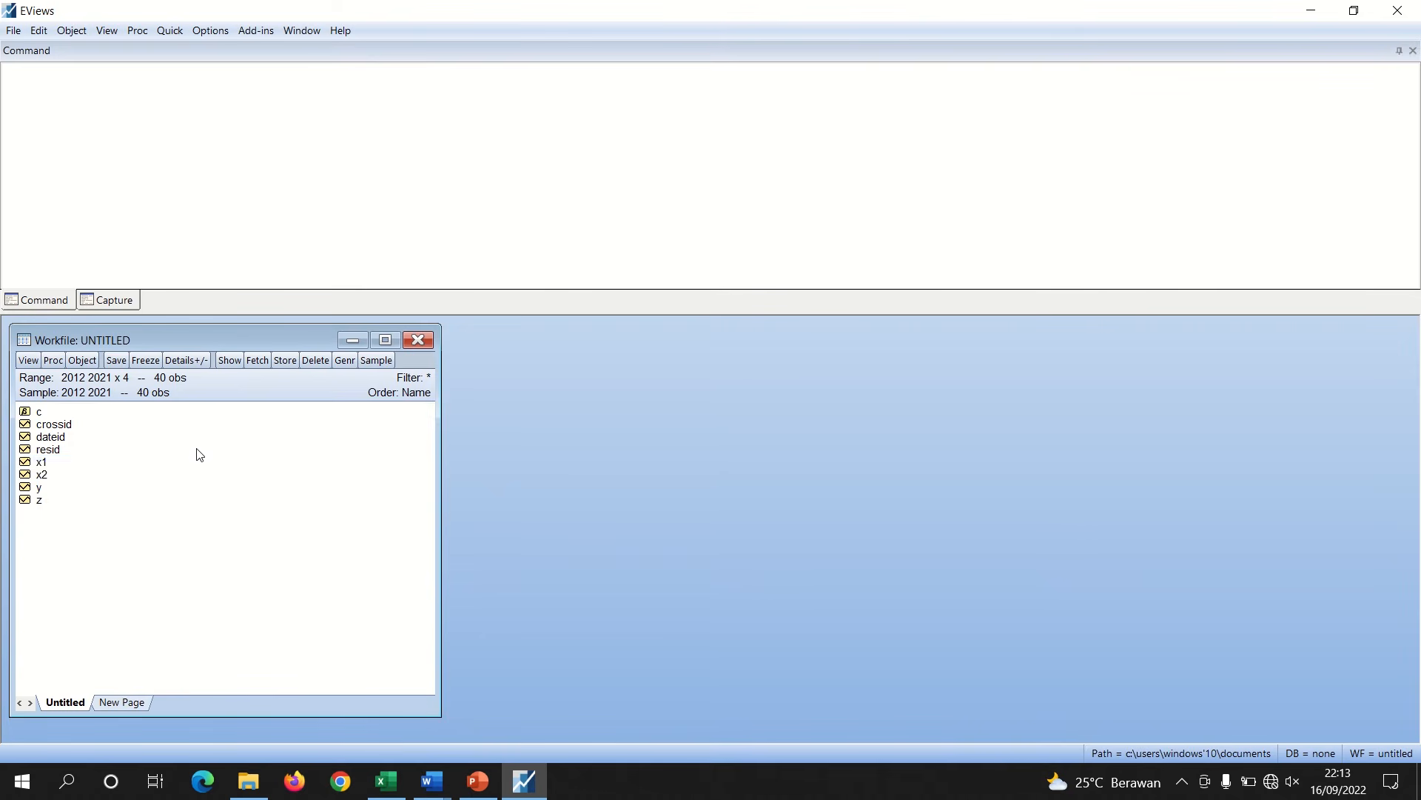
ctrl+click(40, 476)
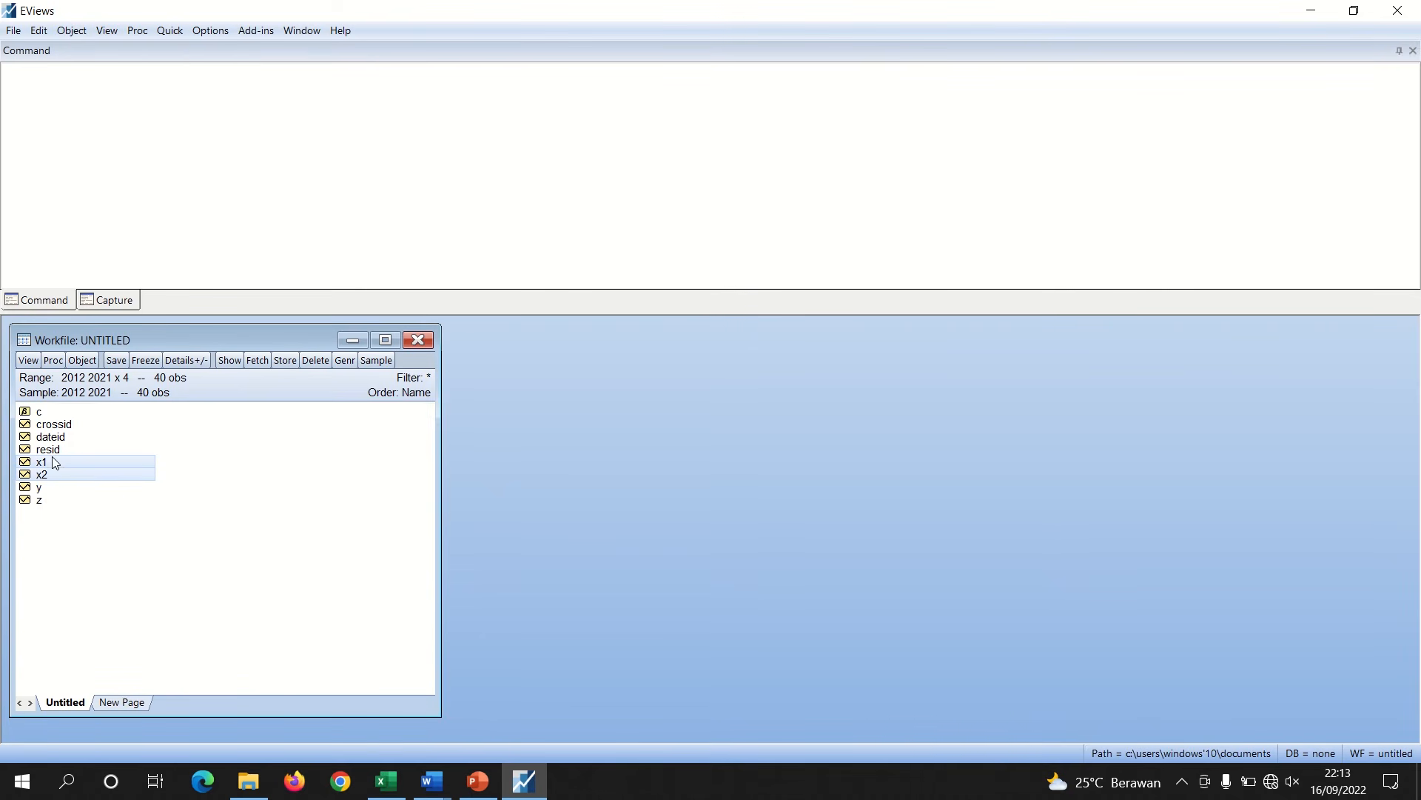
click(175, 33)
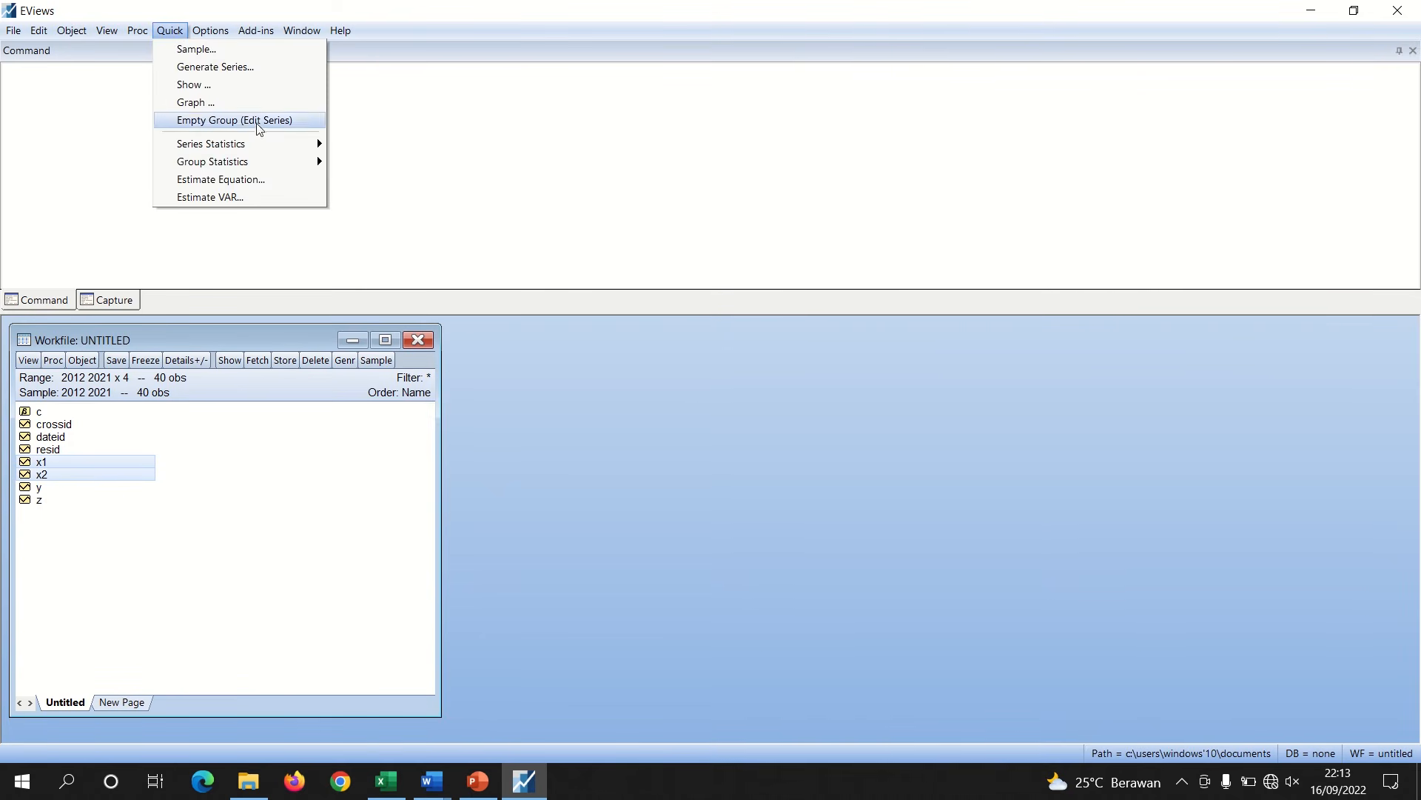
mouse_move(260, 163)
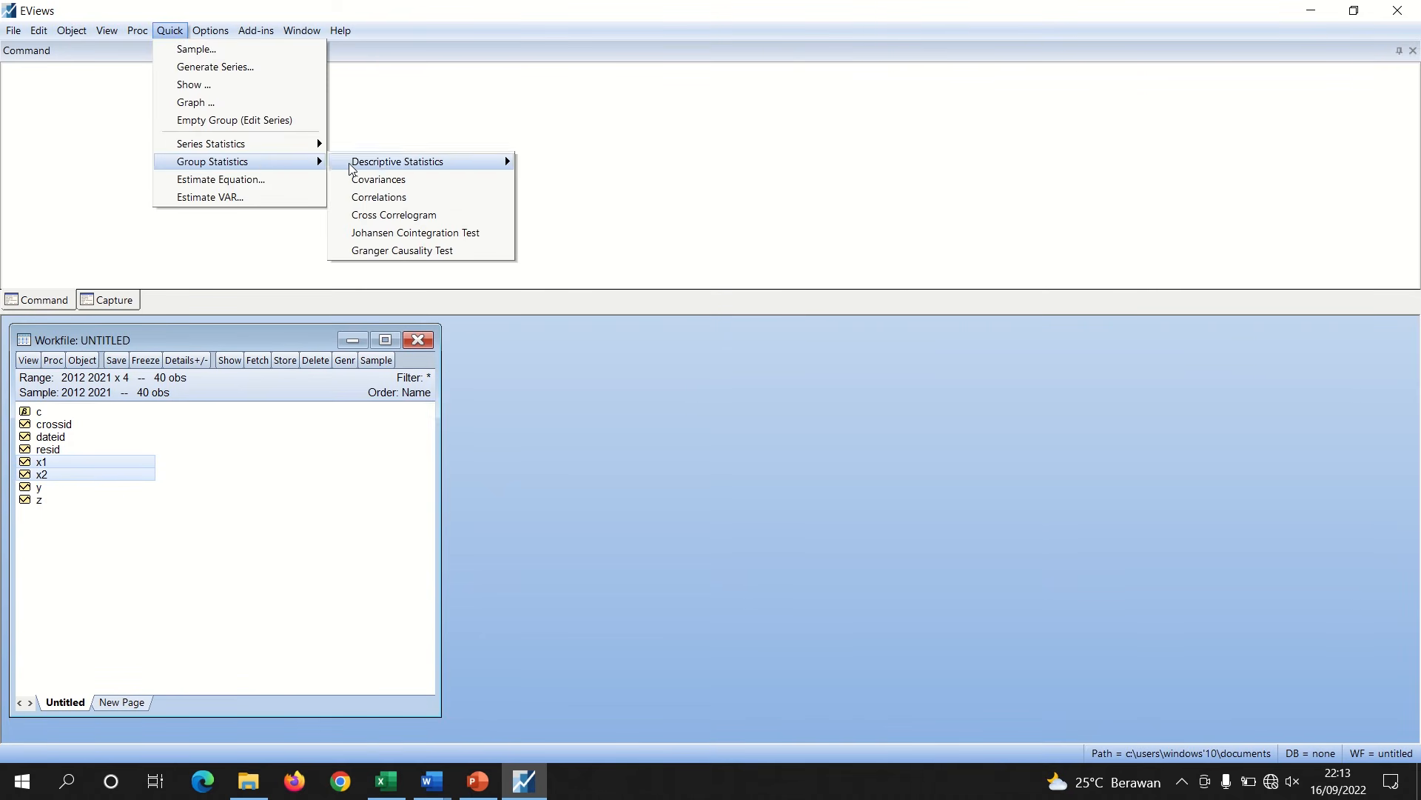
click(402, 198)
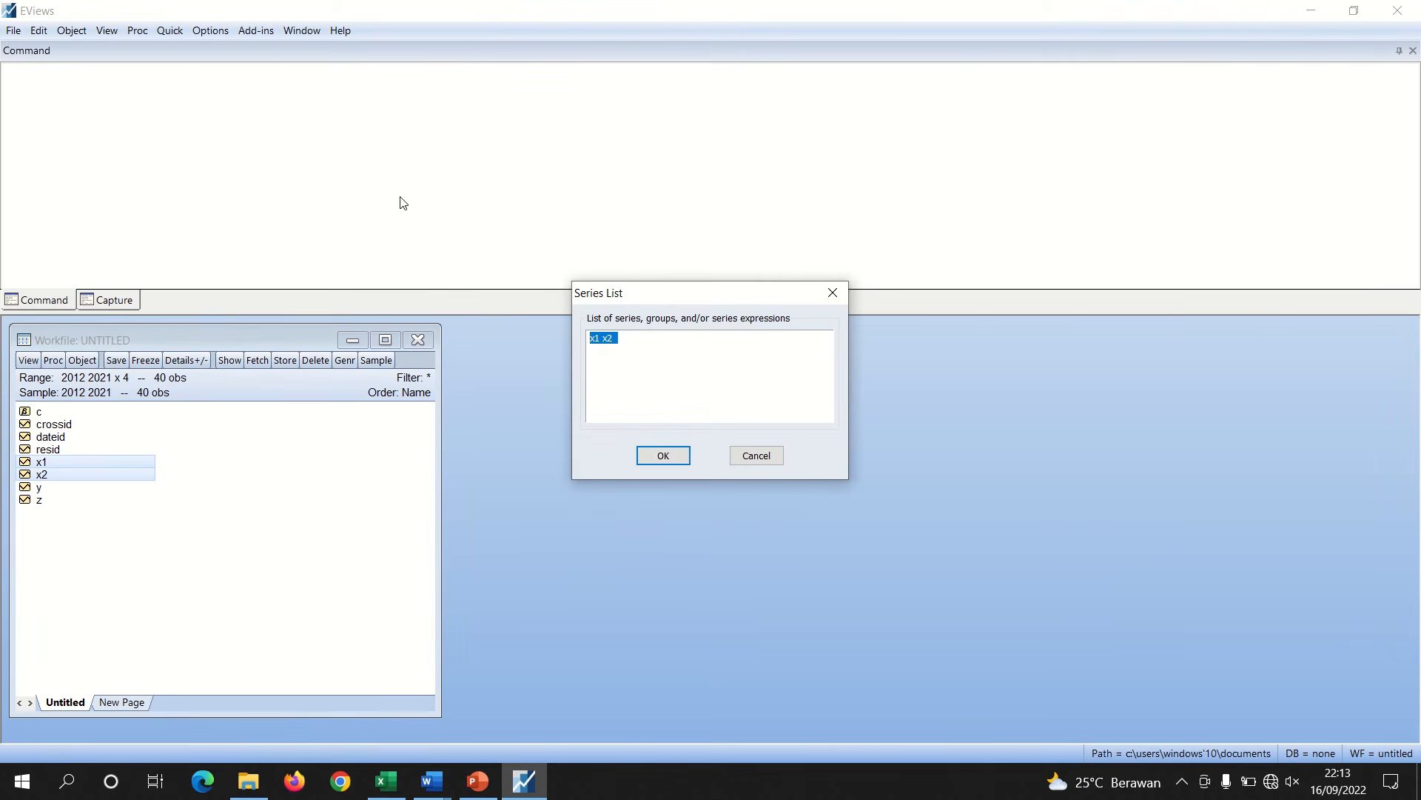
click(669, 454)
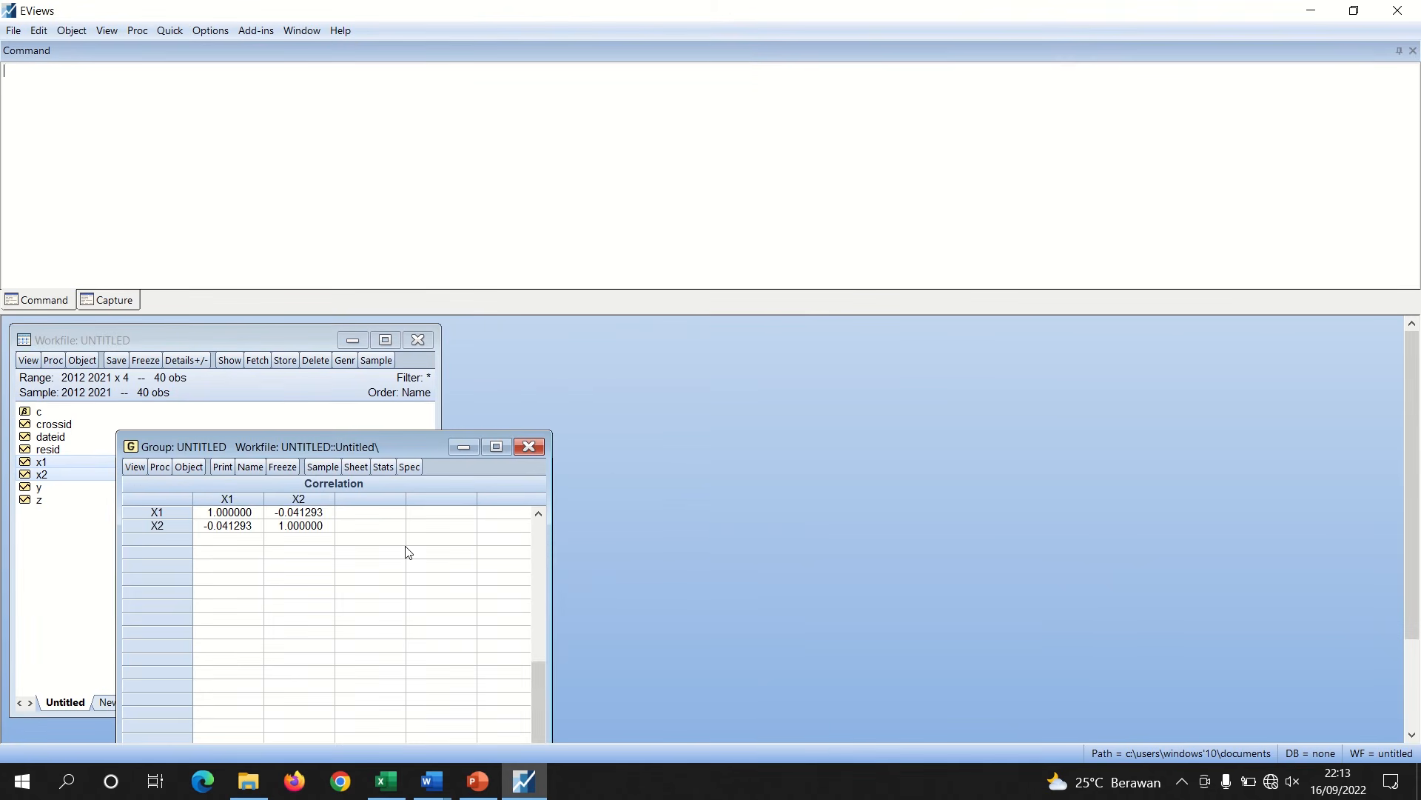
Select and copy the X1–X2 correlation table from the group window
drag(536, 674, 537, 593)
drag(413, 445, 632, 334)
drag(597, 715, 459, 718)
drag(442, 405, 589, 431)
right_click(592, 436)
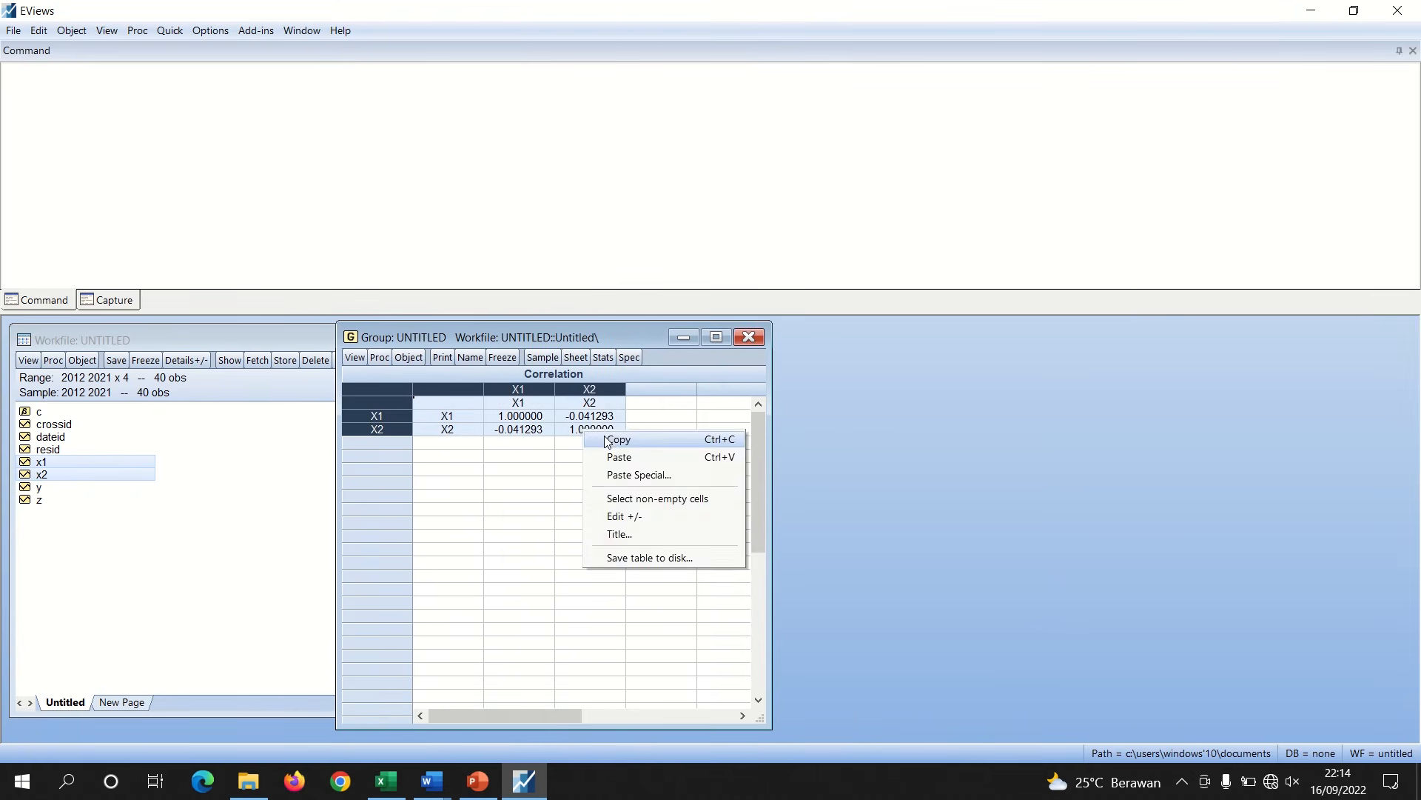
click(604, 439)
click(663, 439)
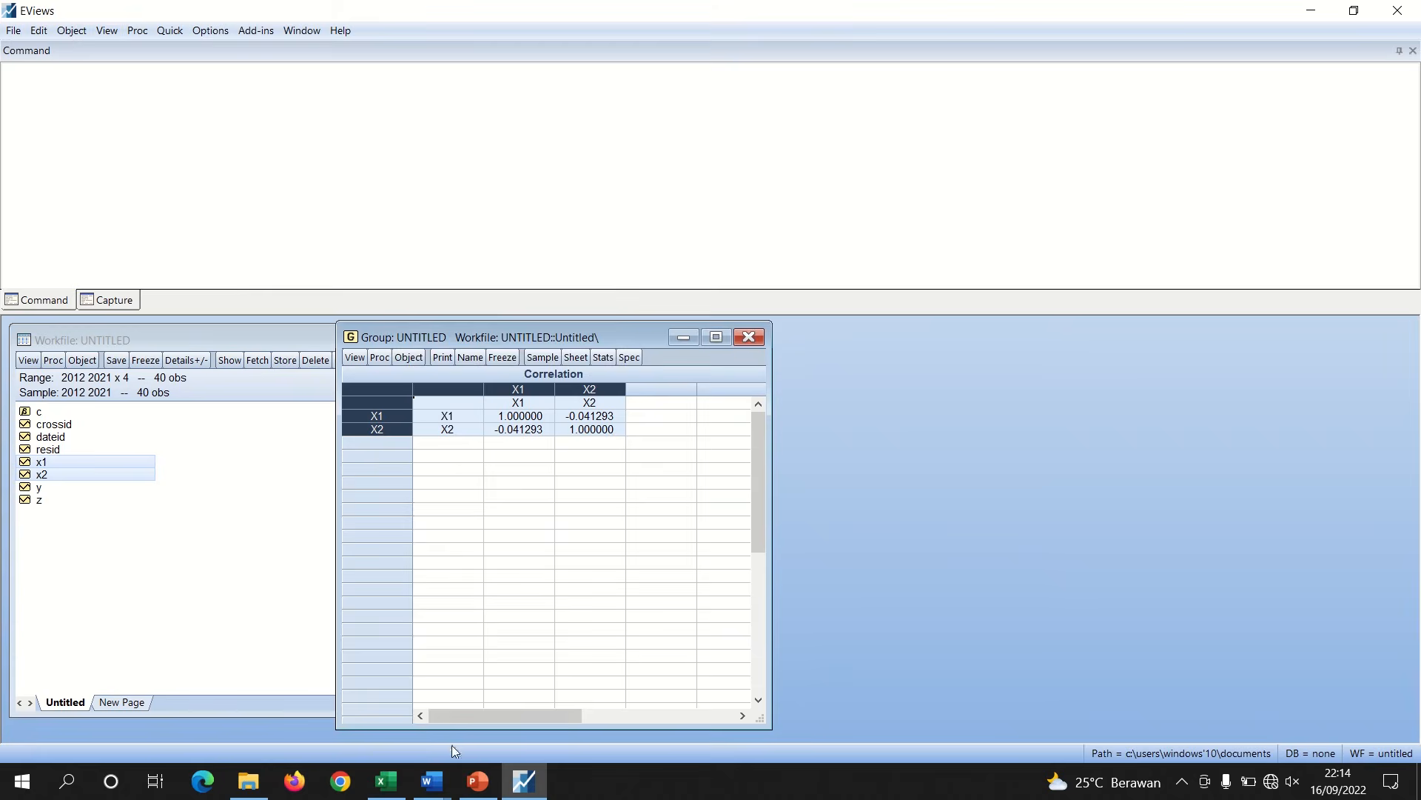
Paste the correlation table into the report below the 'Uji Multikolinearitas' item
click(433, 783)
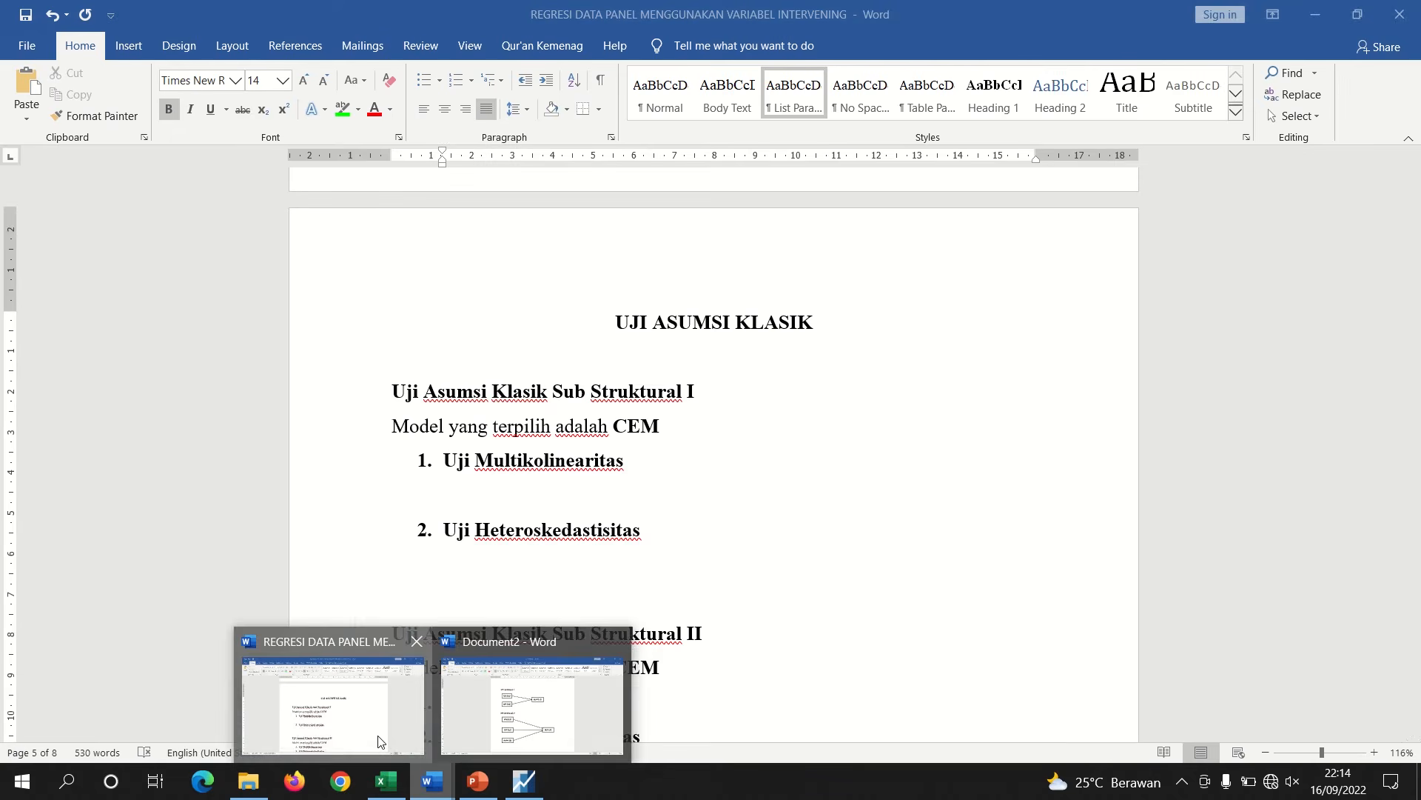
click(398, 752)
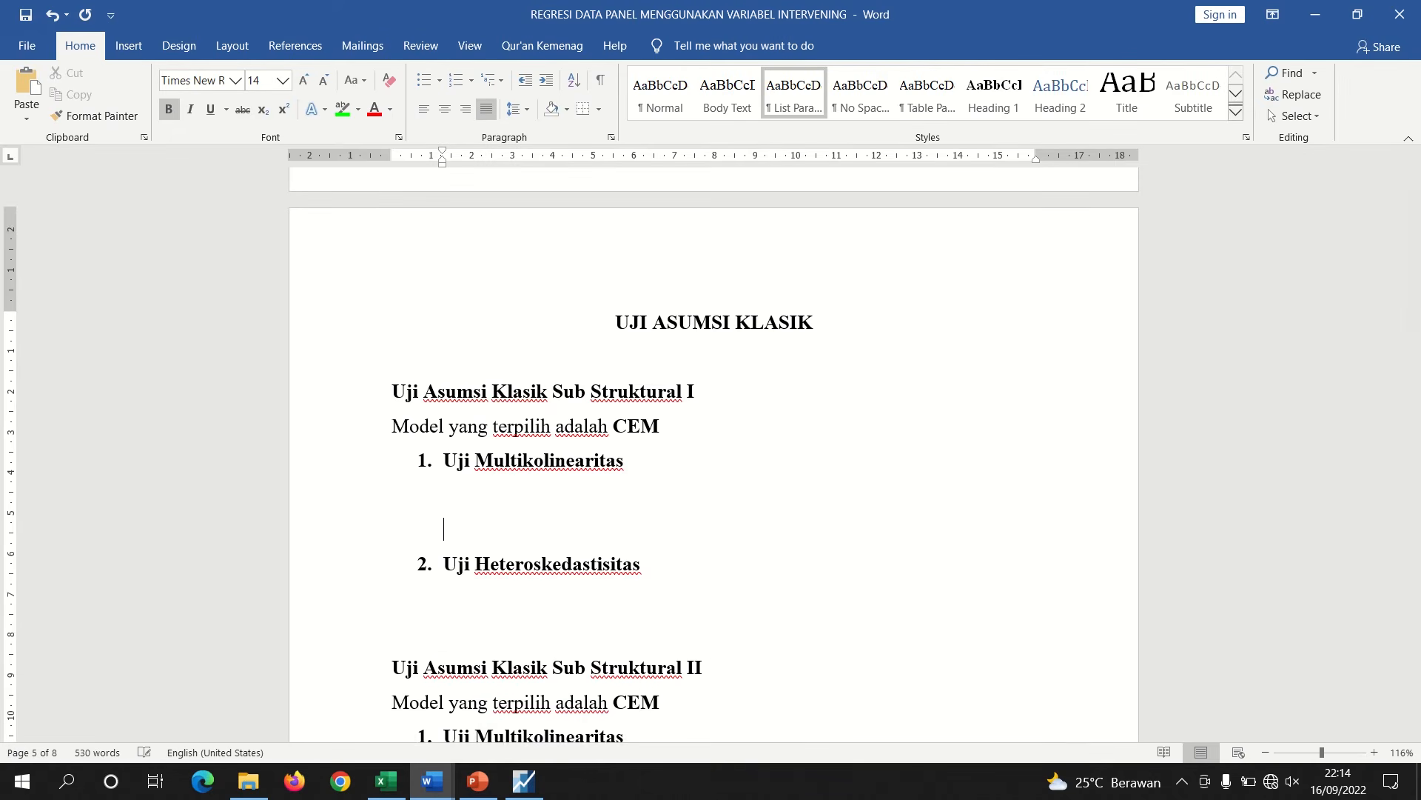
key(ctrl+v)
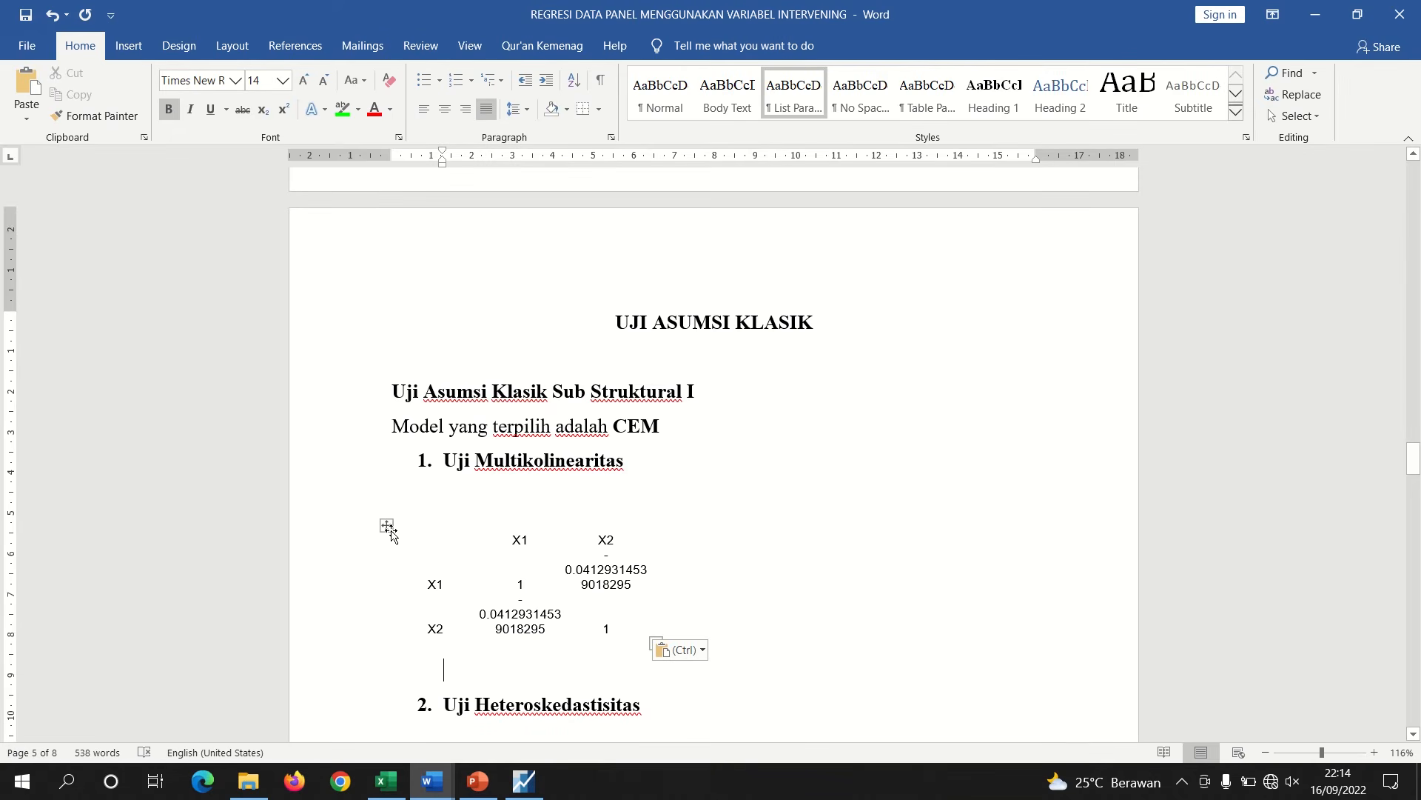
Widen the pasted correlation table so its values fit on single lines and remove the blank line above it
click(396, 507)
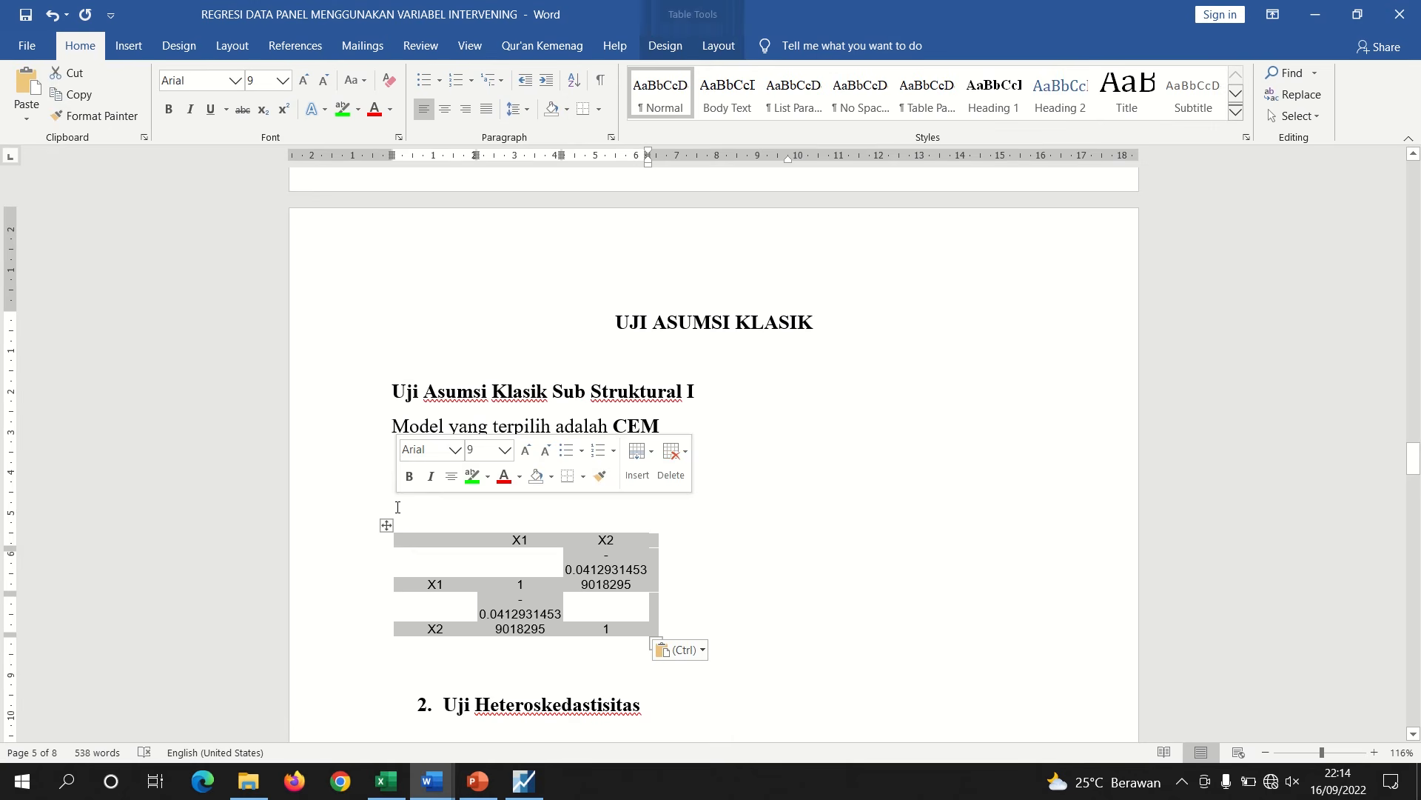
click(479, 497)
click(512, 616)
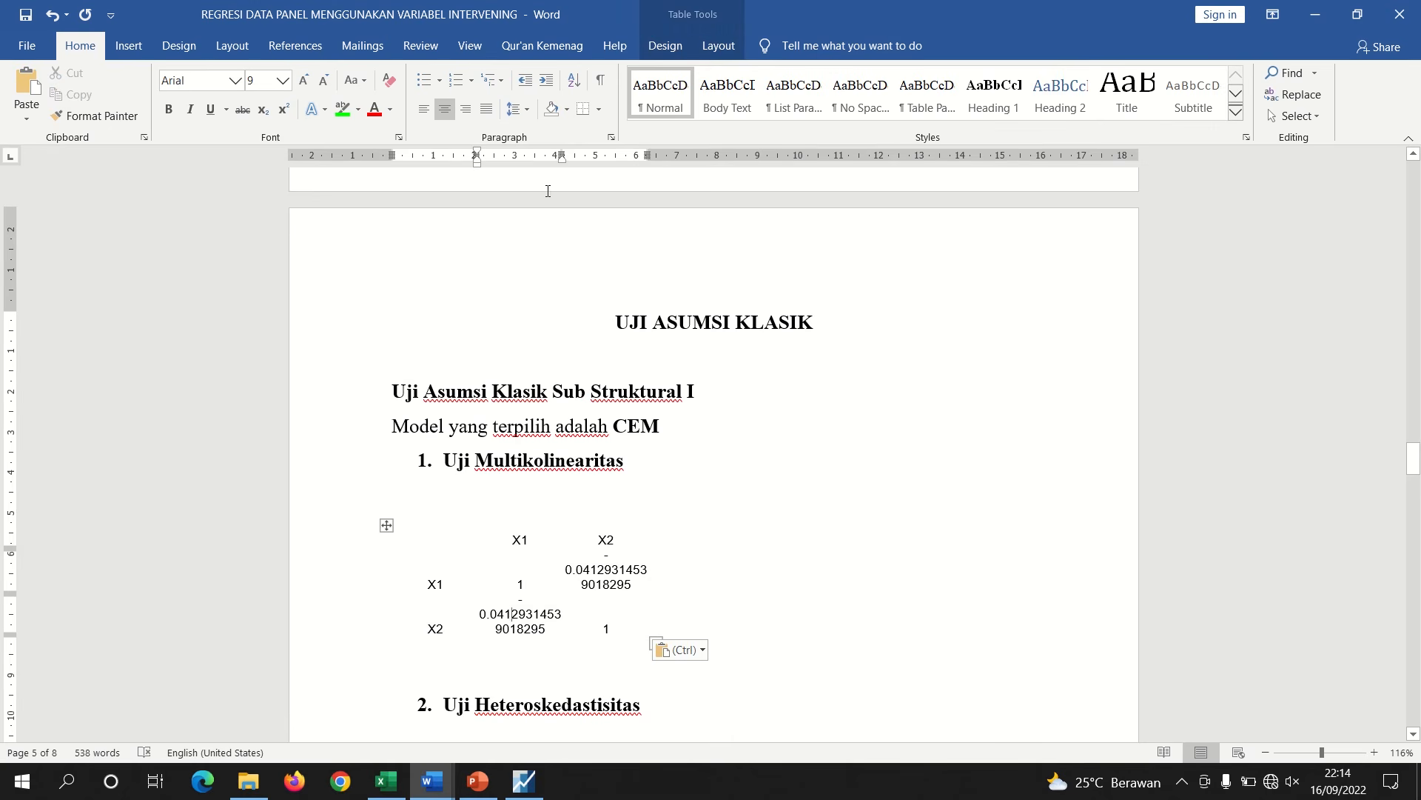
drag(563, 155, 844, 171)
click(680, 578)
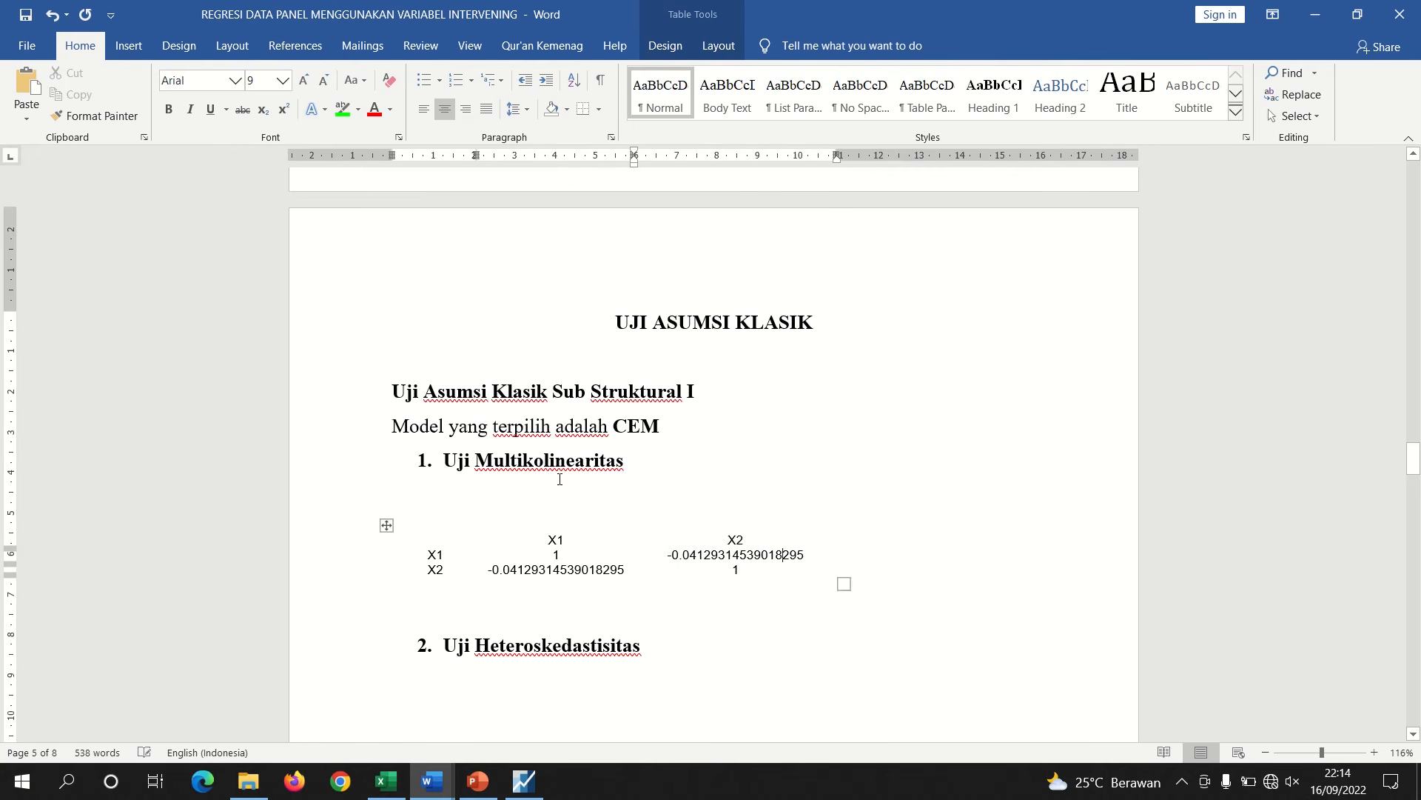
click(468, 517)
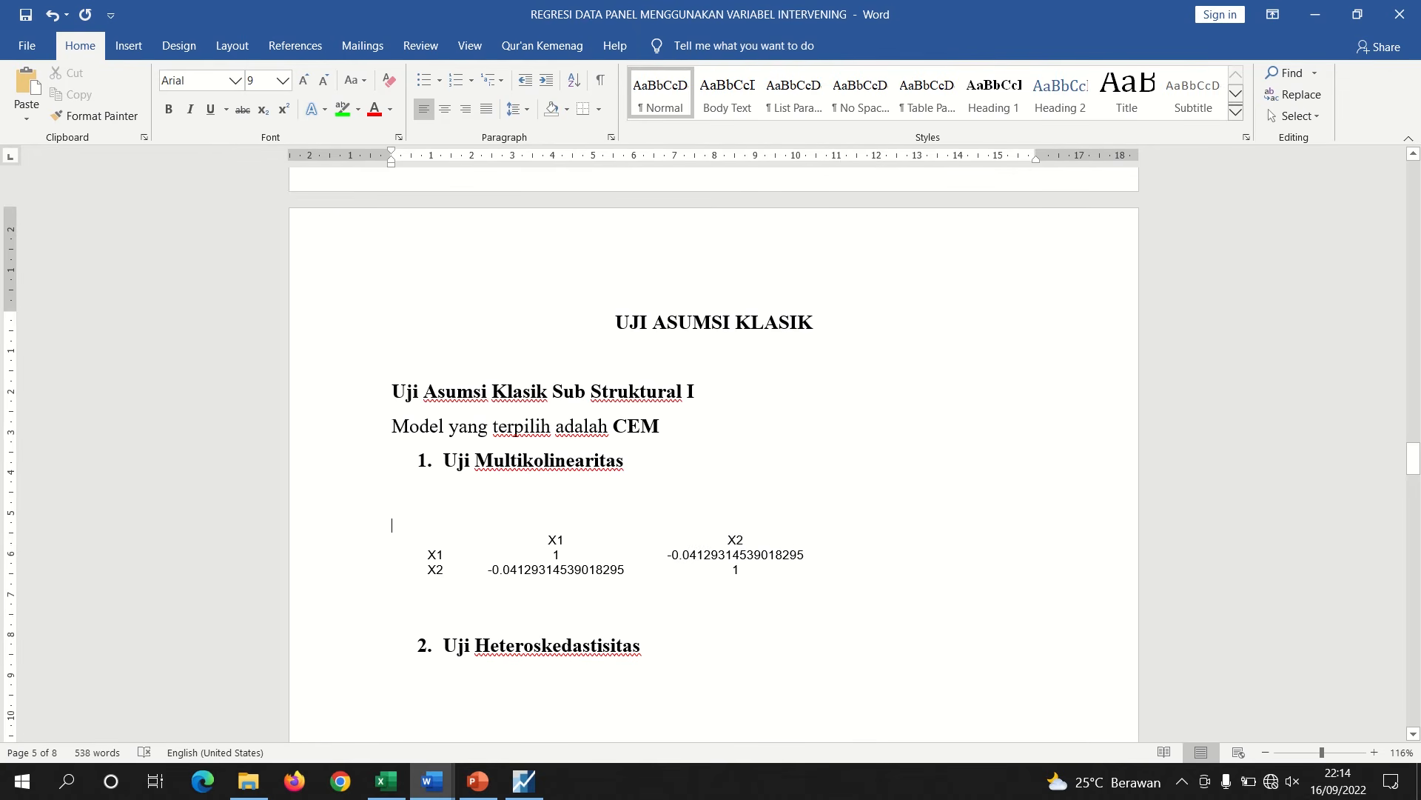
key(BackSpace)
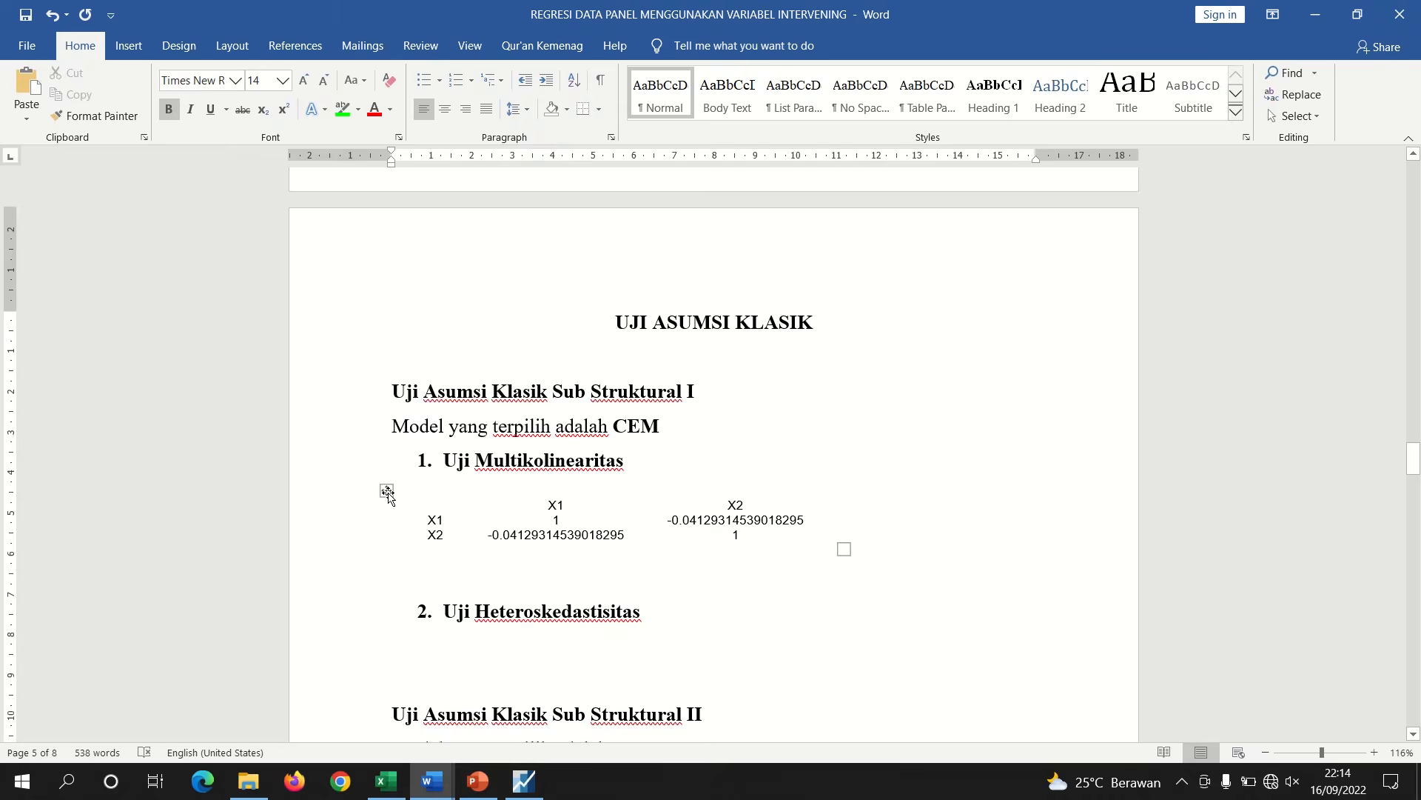
Apply the Table Grid style to the correlation table
click(387, 490)
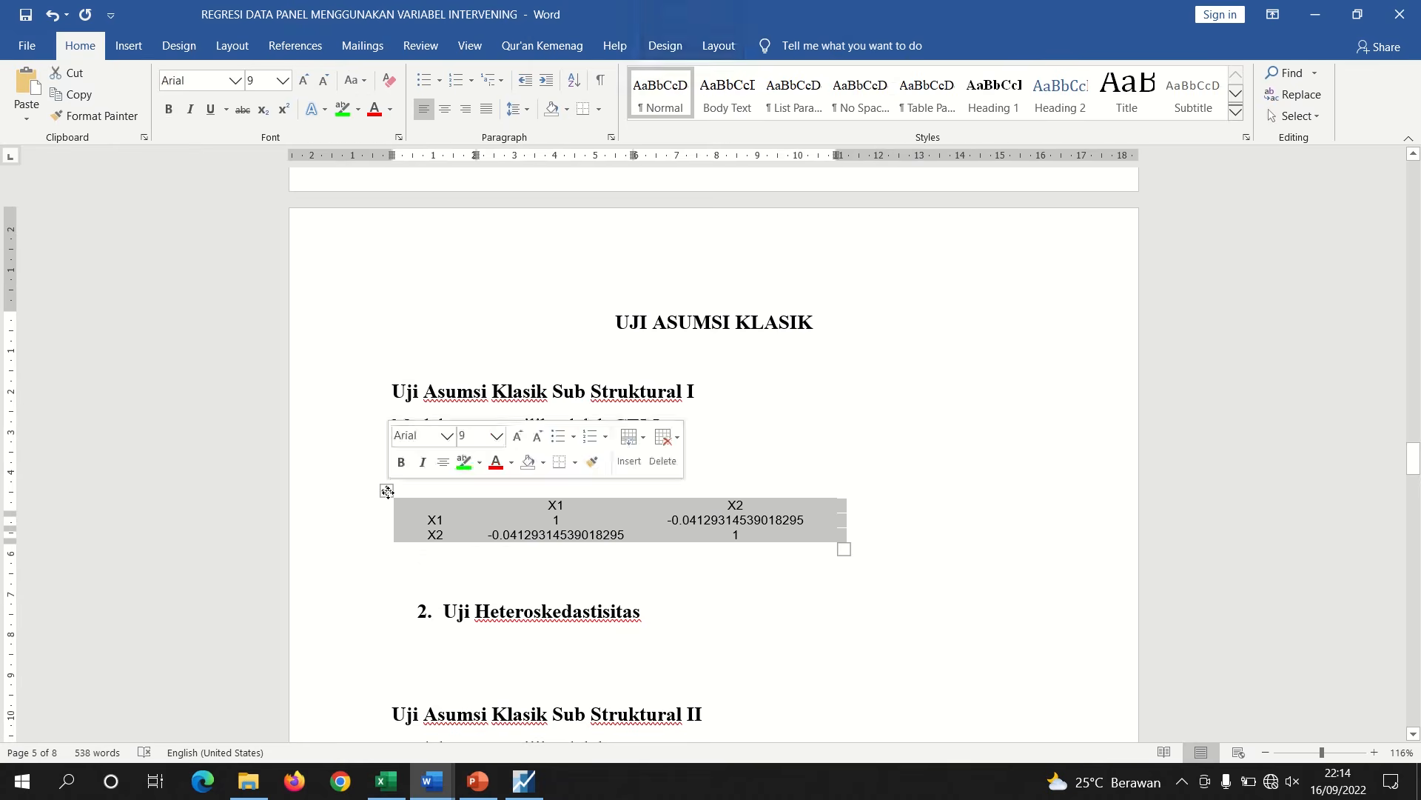
click(718, 46)
click(666, 46)
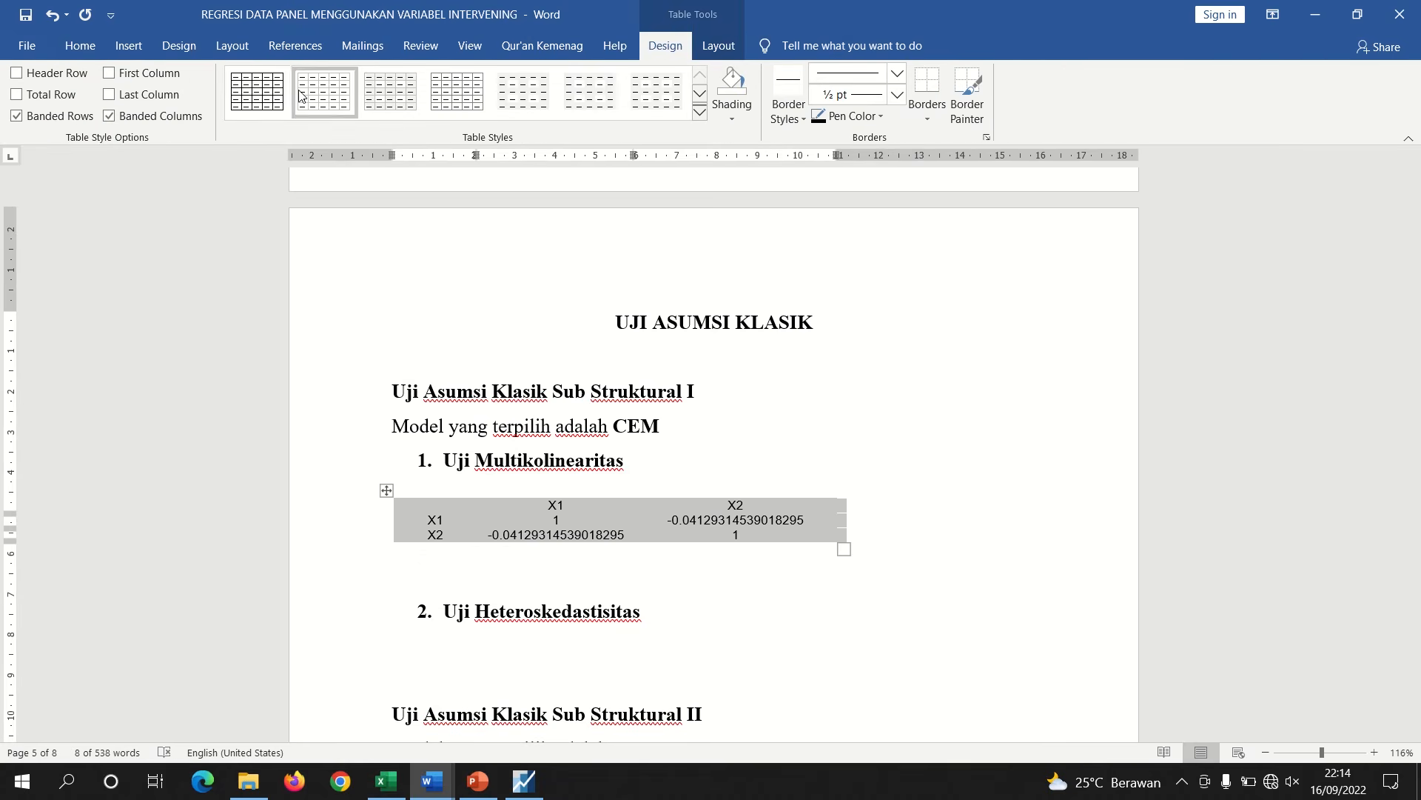
click(266, 92)
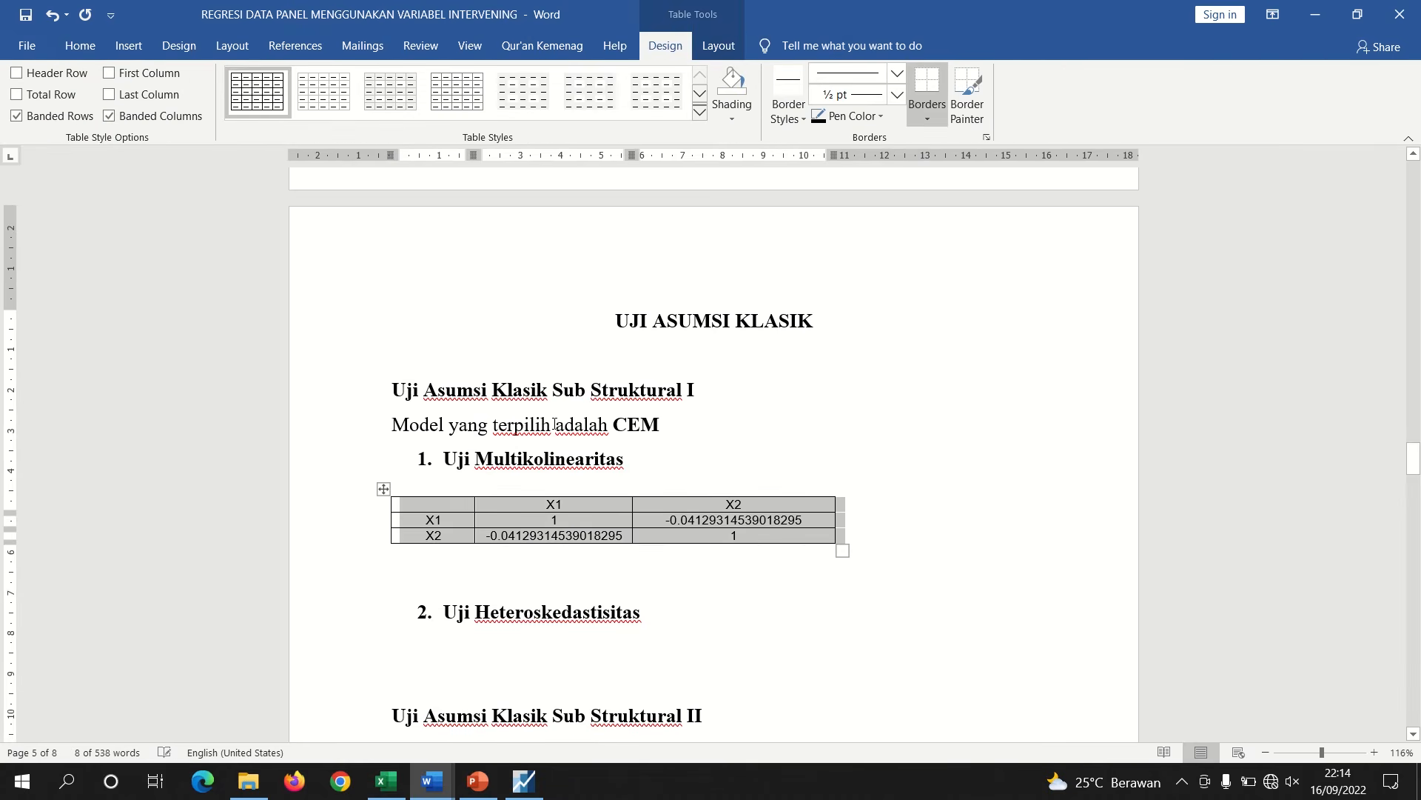
click(587, 581)
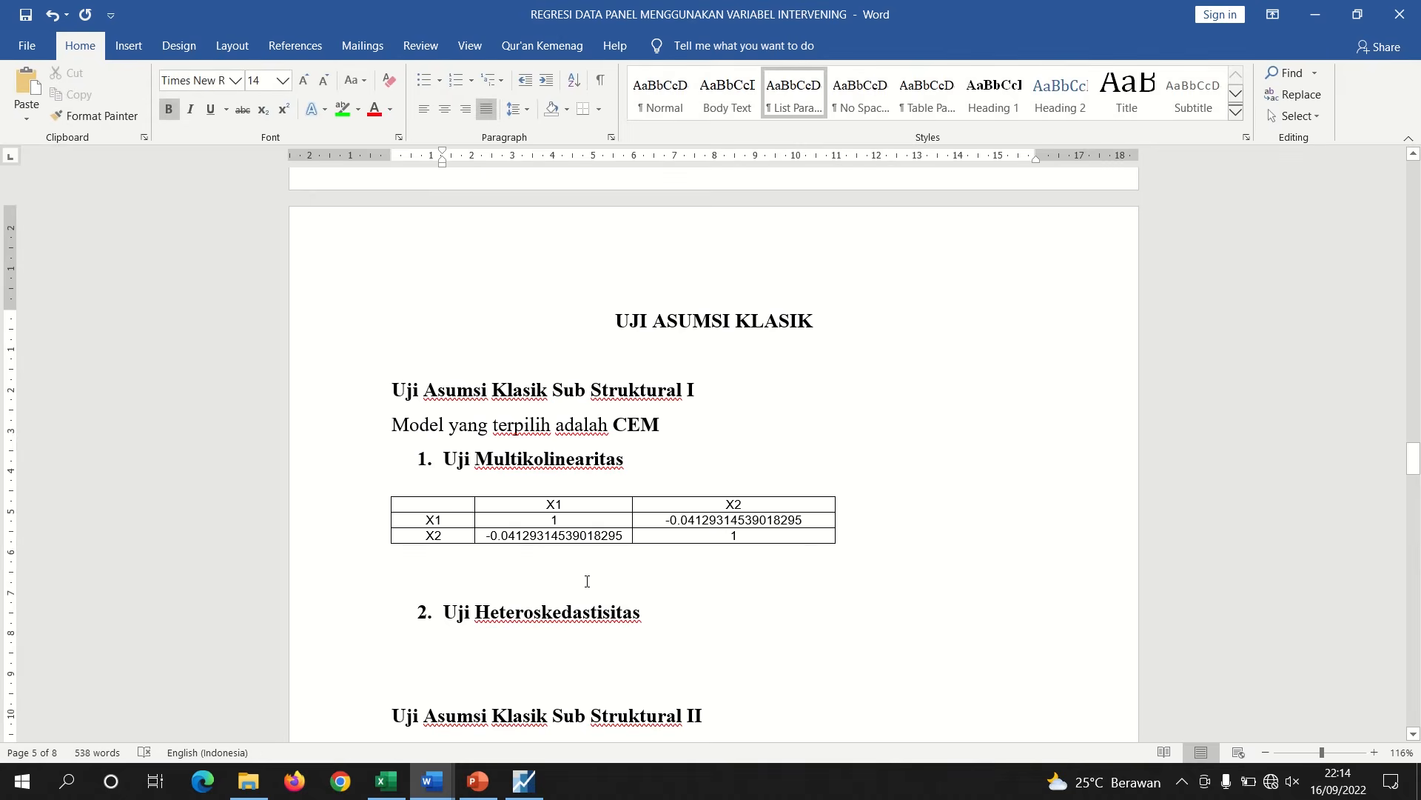
click(478, 780)
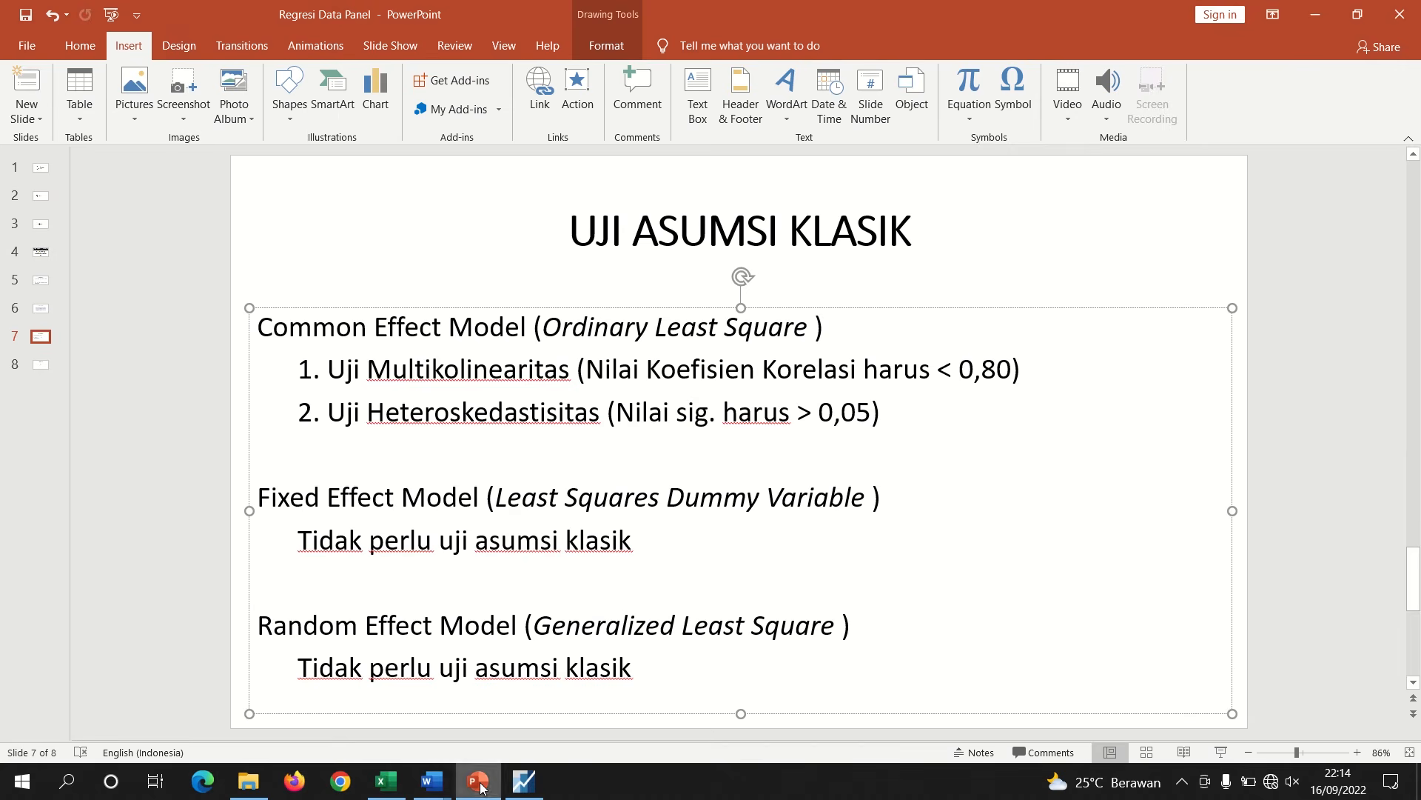
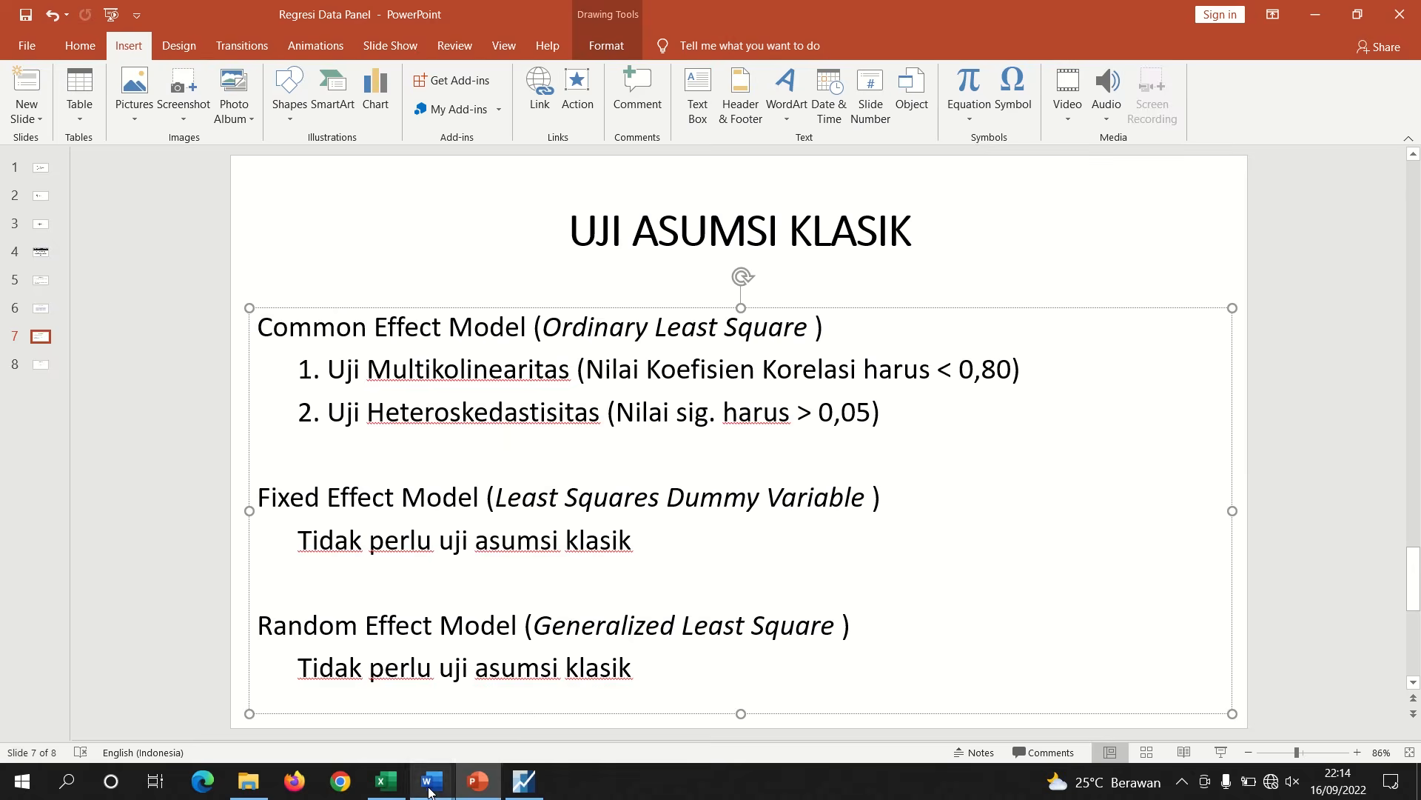
mouse_move(430, 791)
click(370, 733)
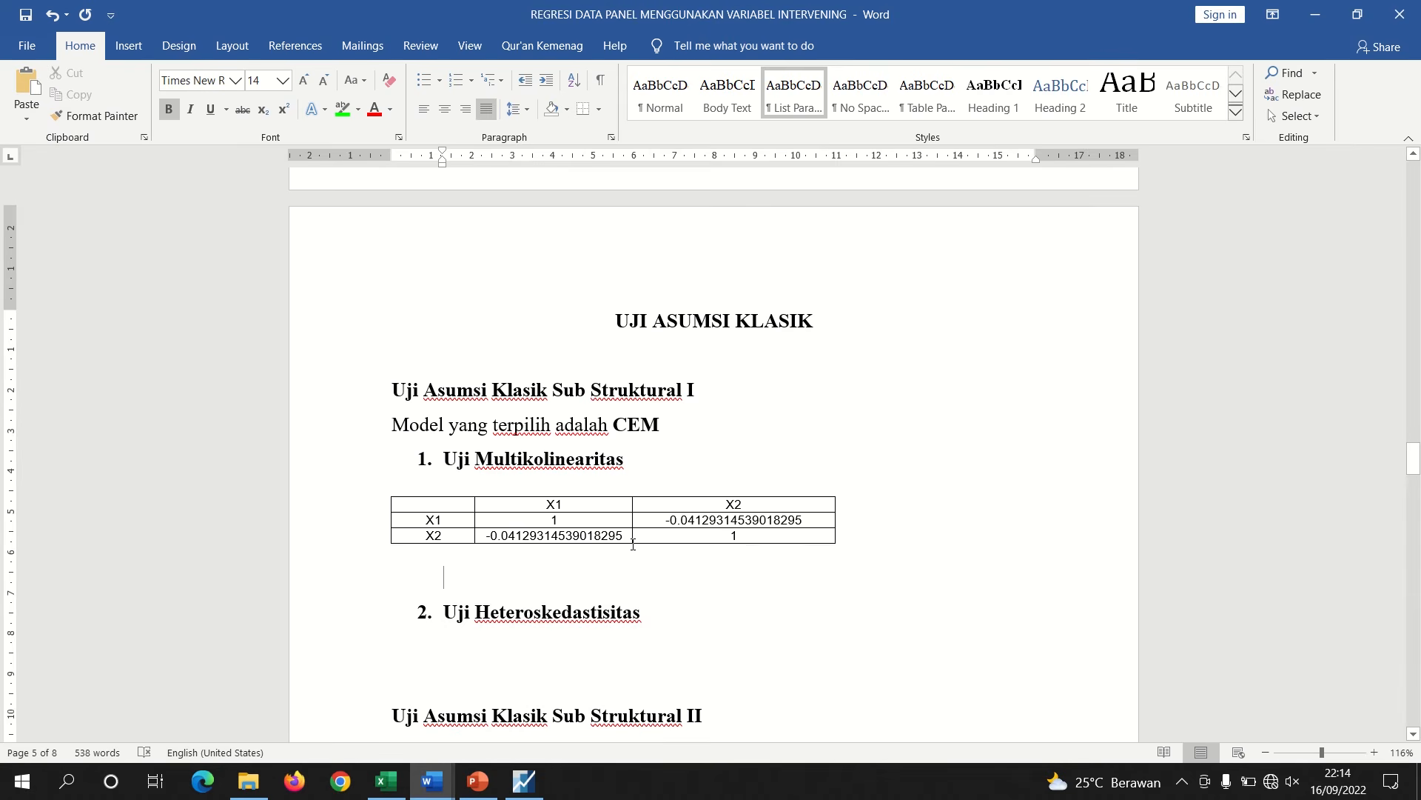
drag(627, 536, 482, 537)
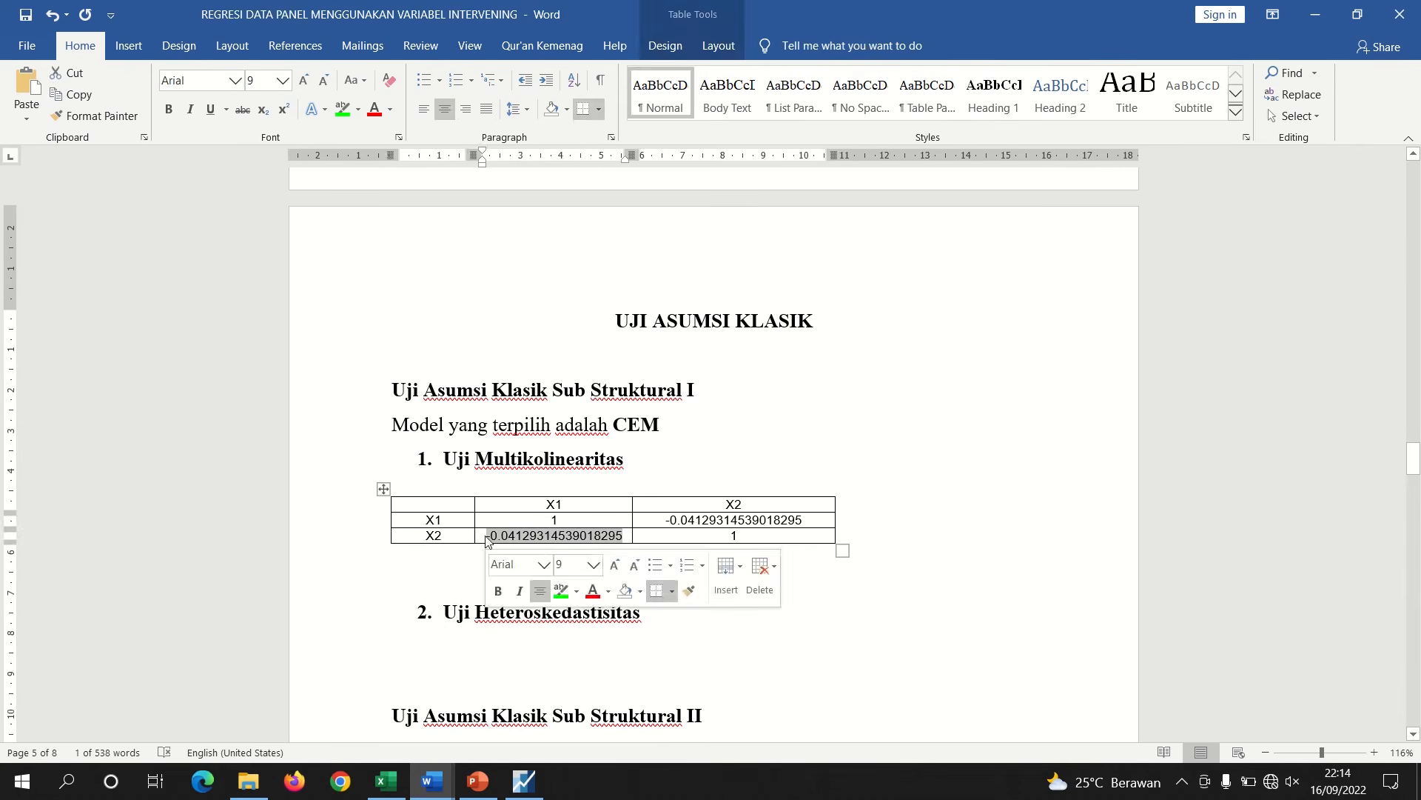
click(456, 560)
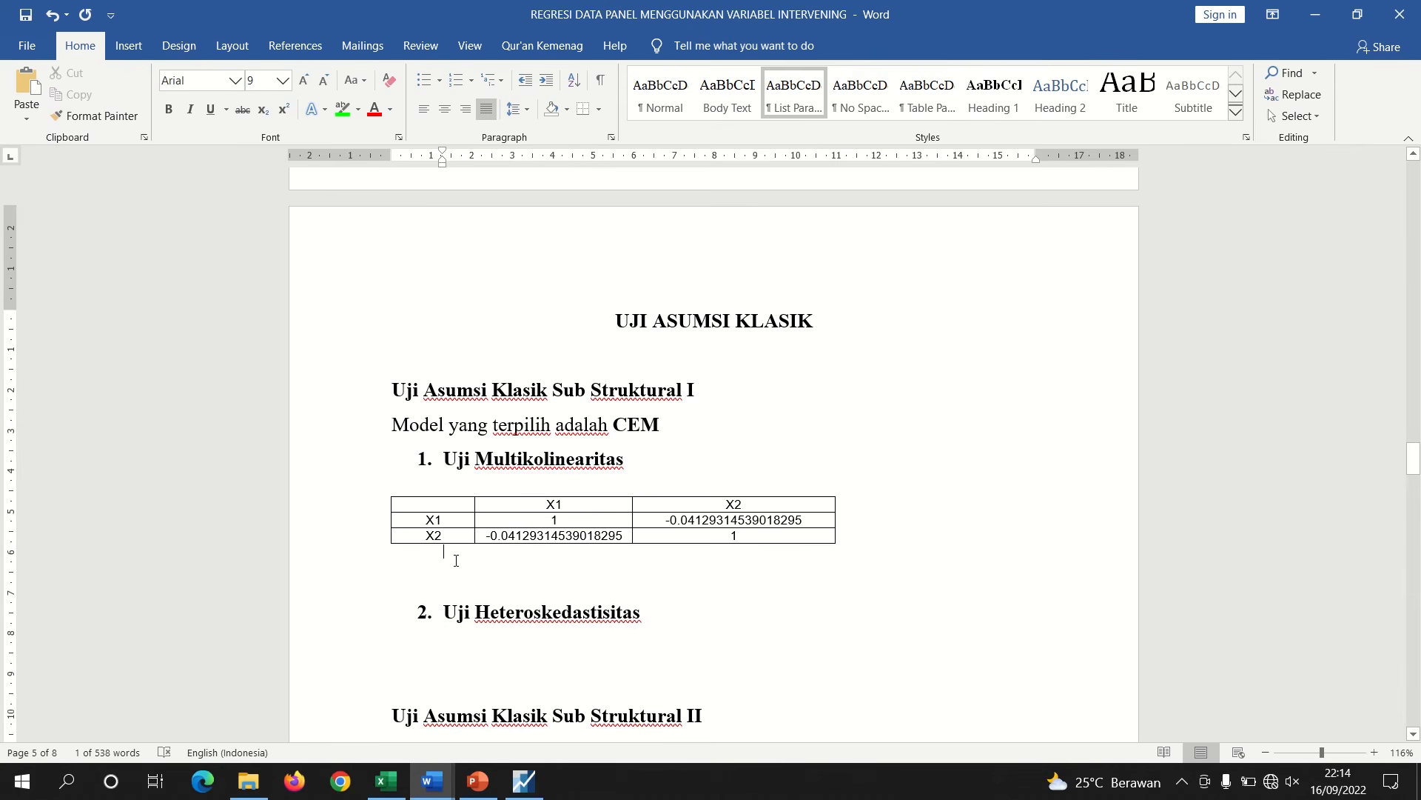
click(561, 586)
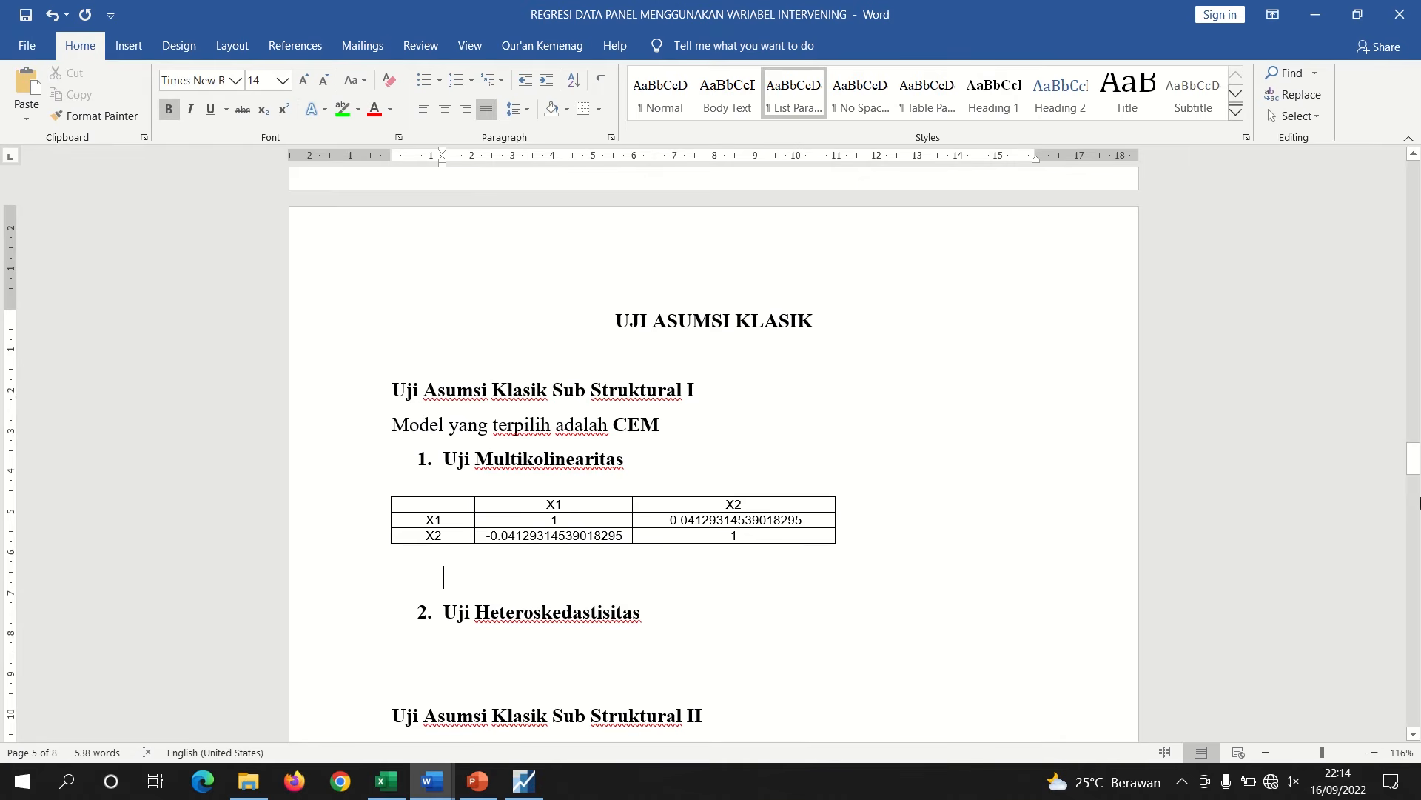
scroll(679, 546, down, 3)
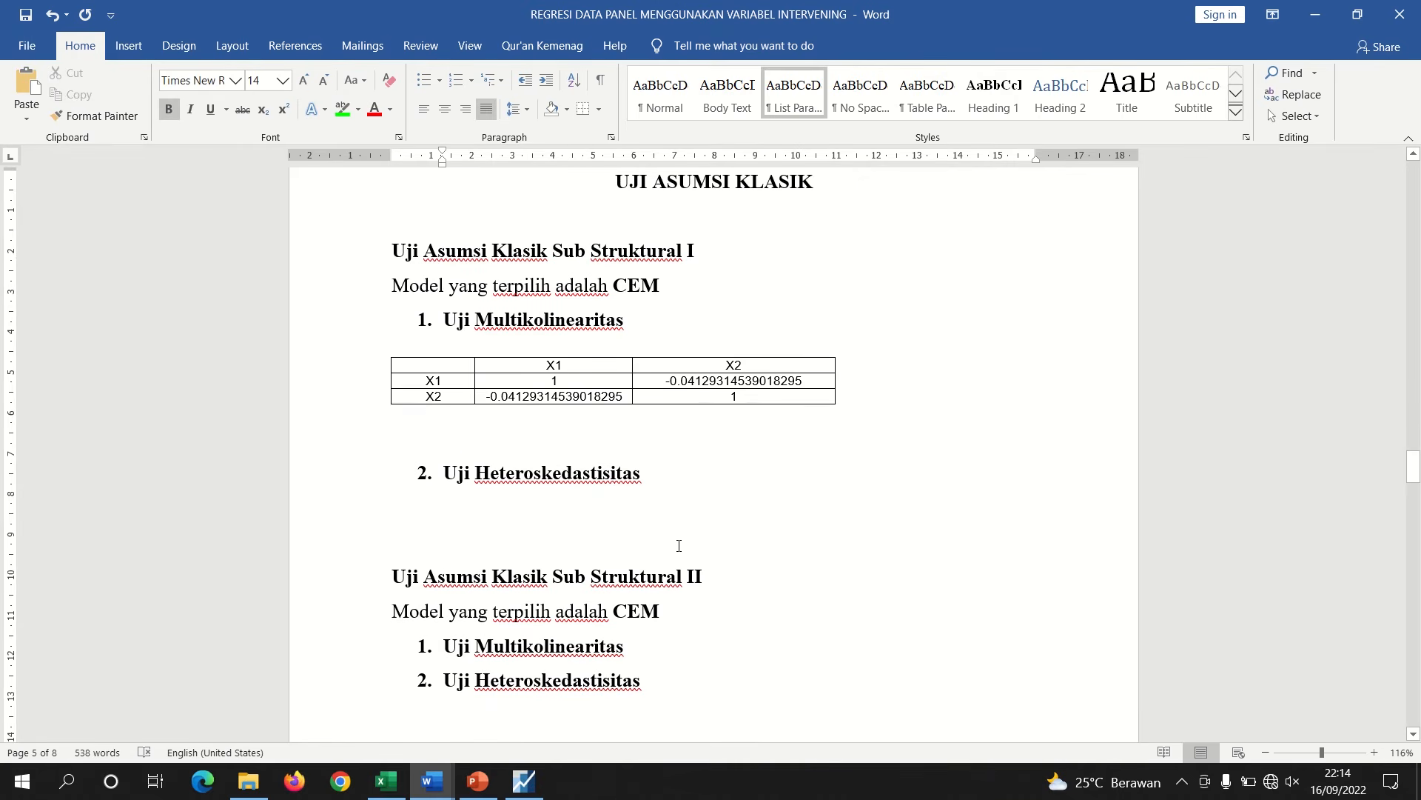
click(525, 513)
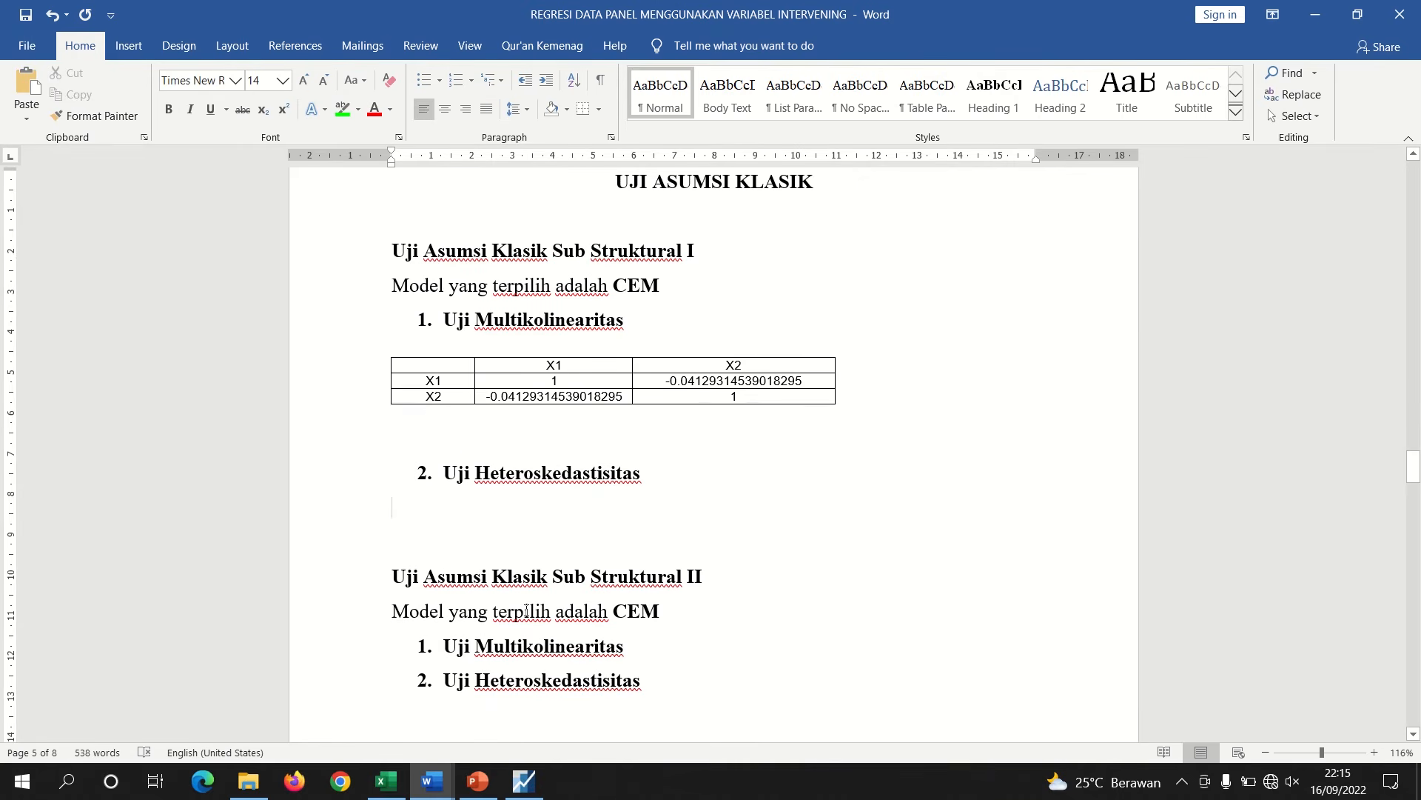
Close the correlation group window in EViews and delete the untitled group
click(524, 781)
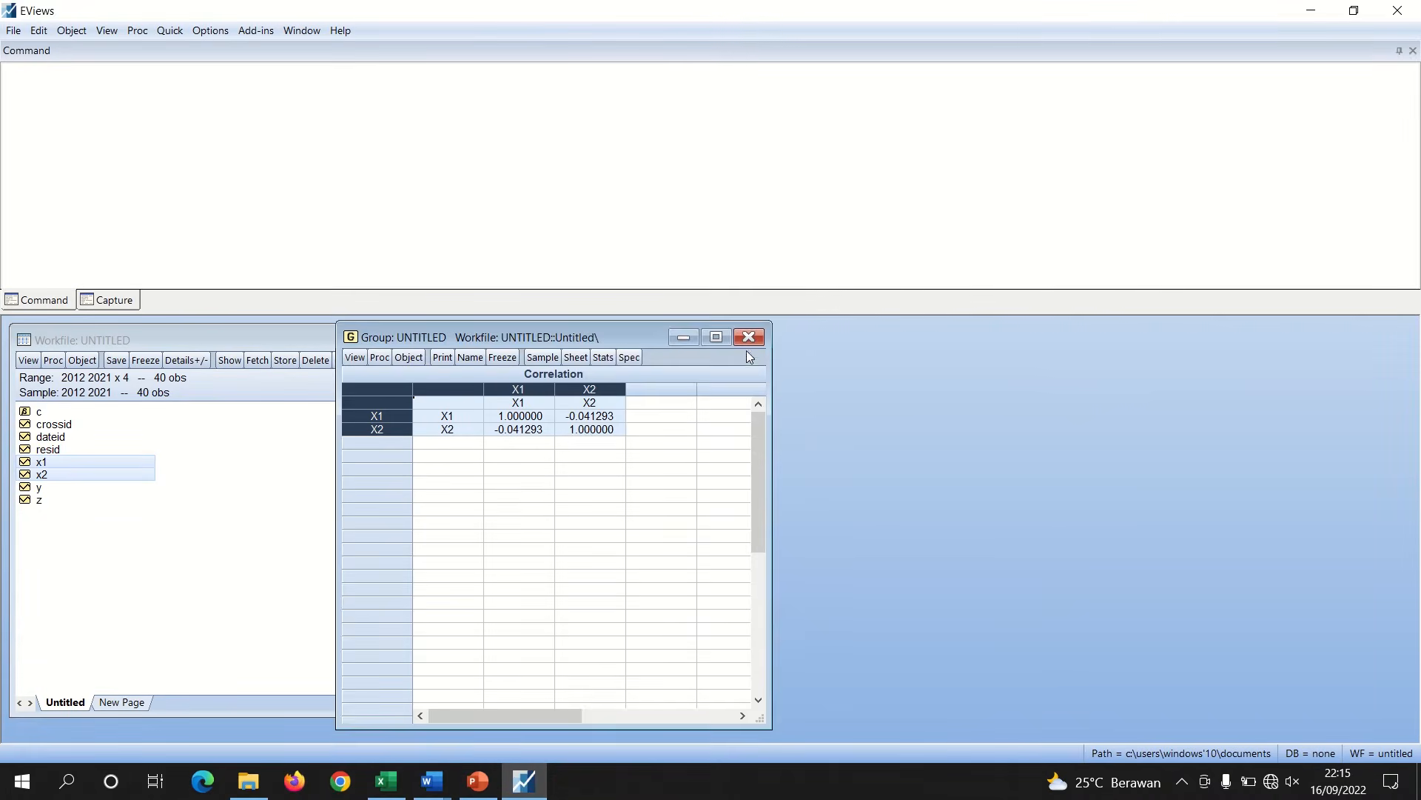
click(748, 337)
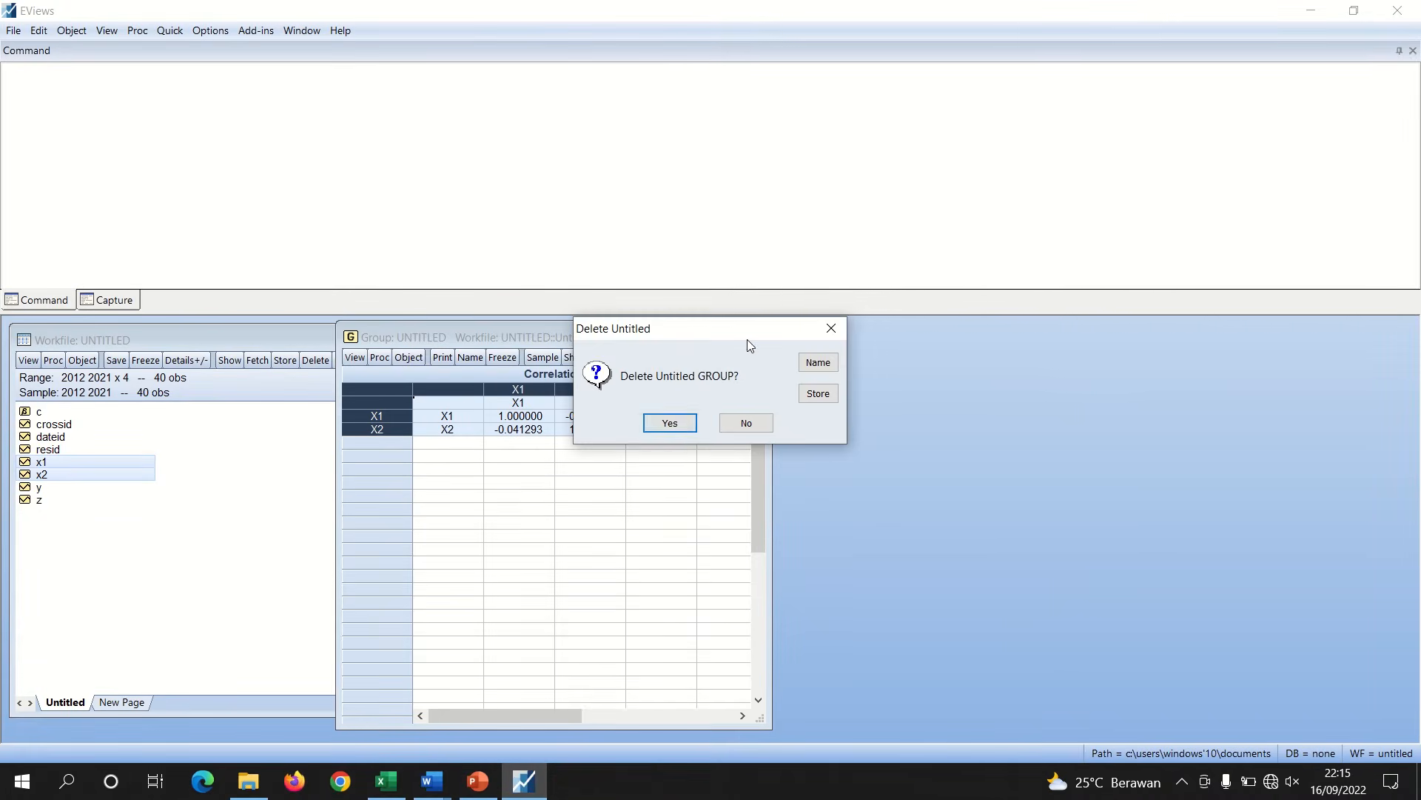
click(669, 423)
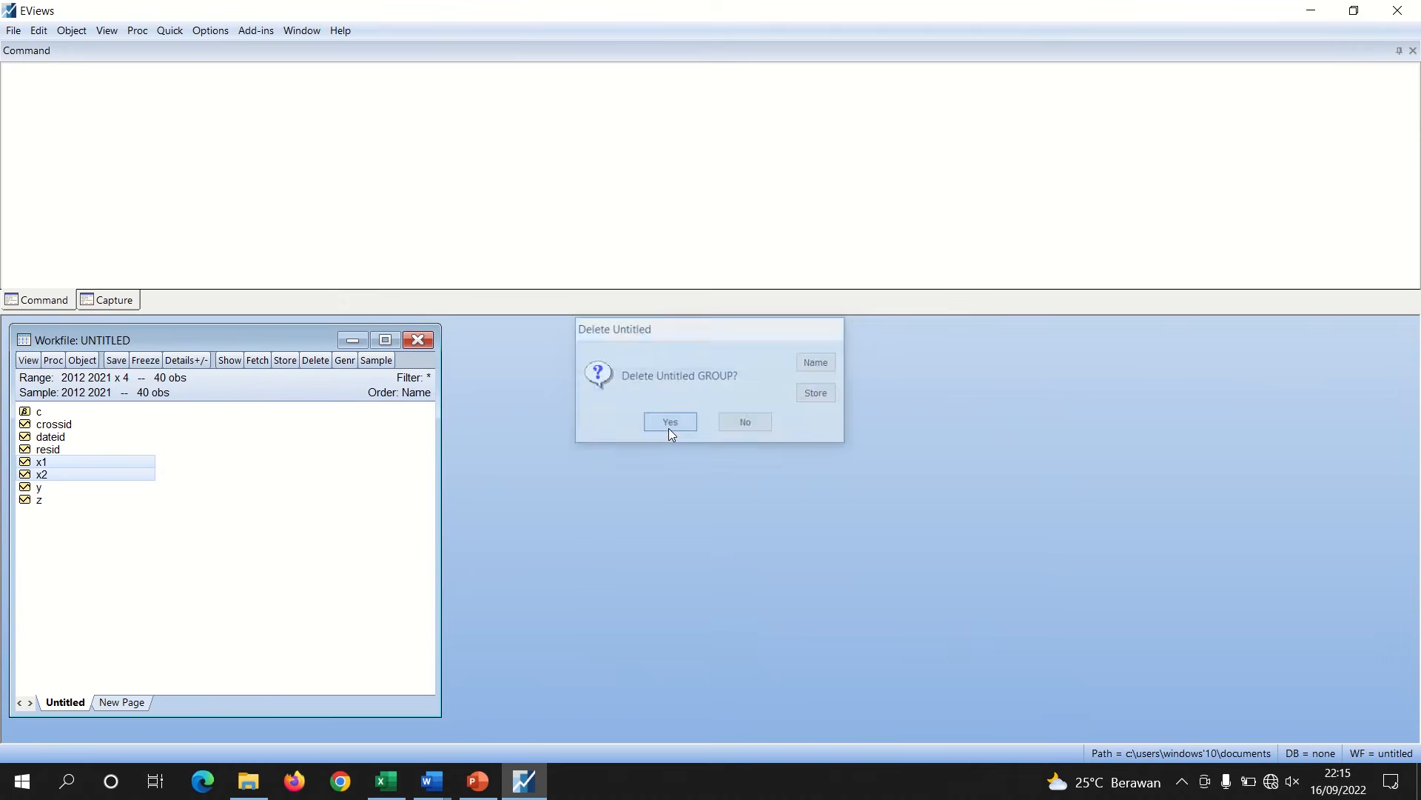
Open x1 and x2 as an equation and estimate z on c, x1 and x2 with no panel effects
right_click(48, 464)
mouse_move(88, 475)
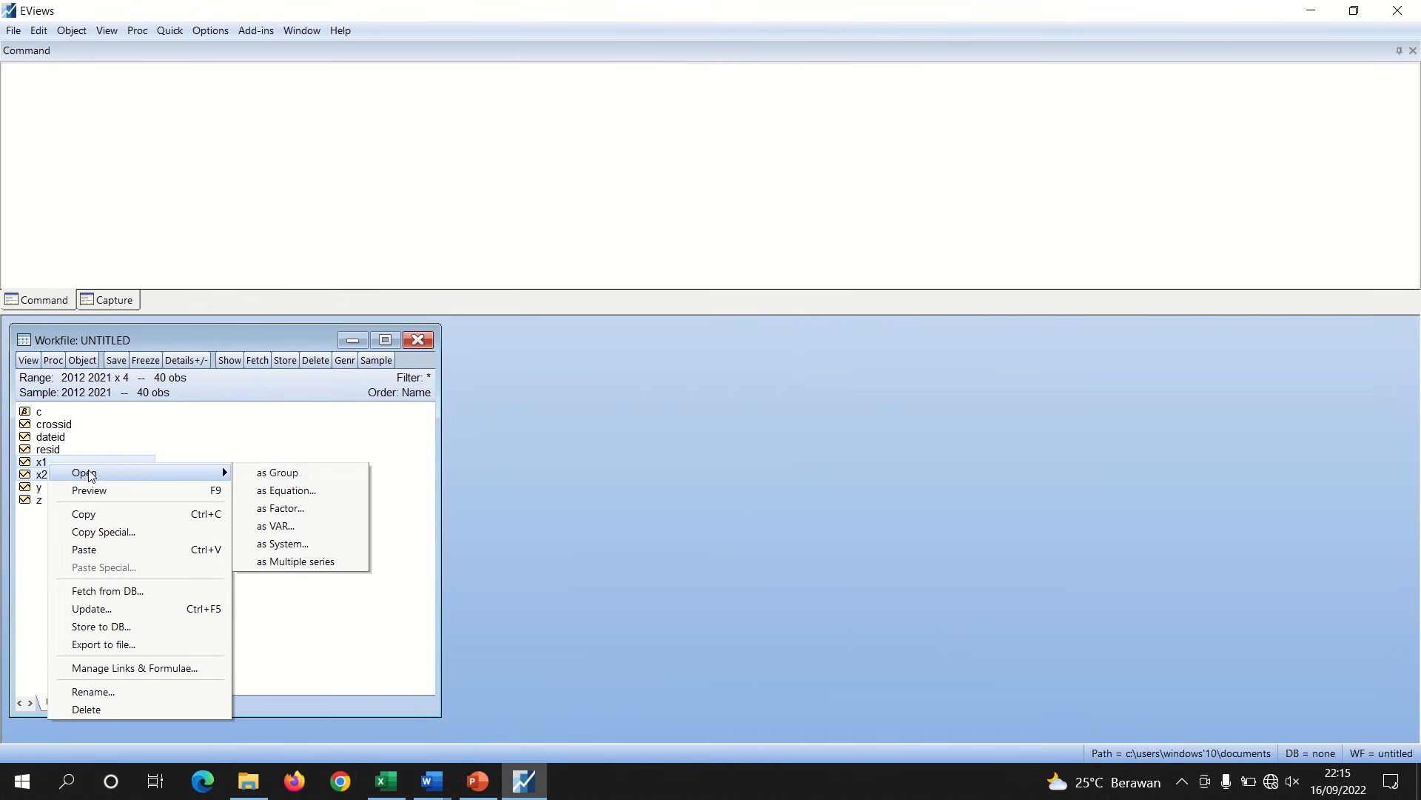
click(306, 493)
click(584, 319)
text(c)
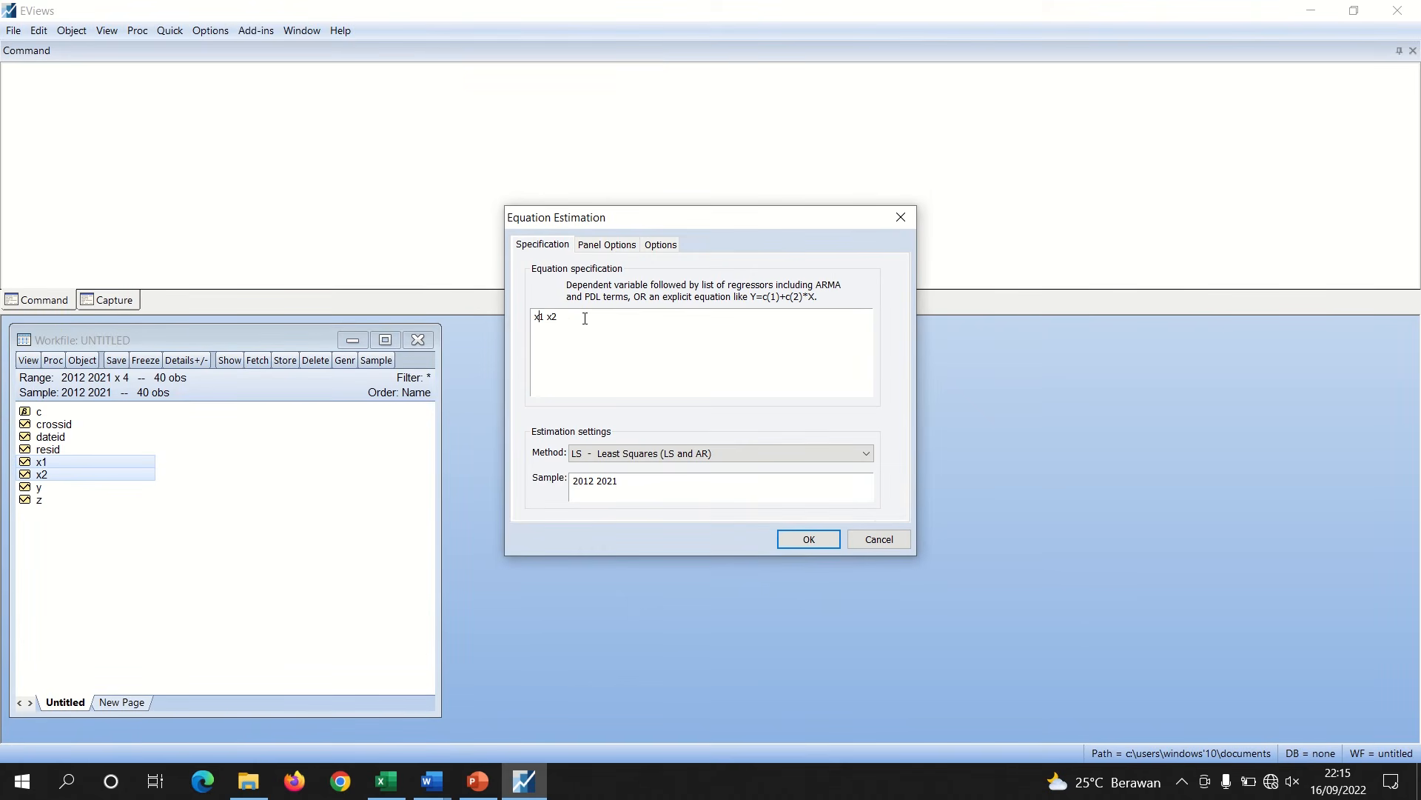
text(z c)
click(607, 245)
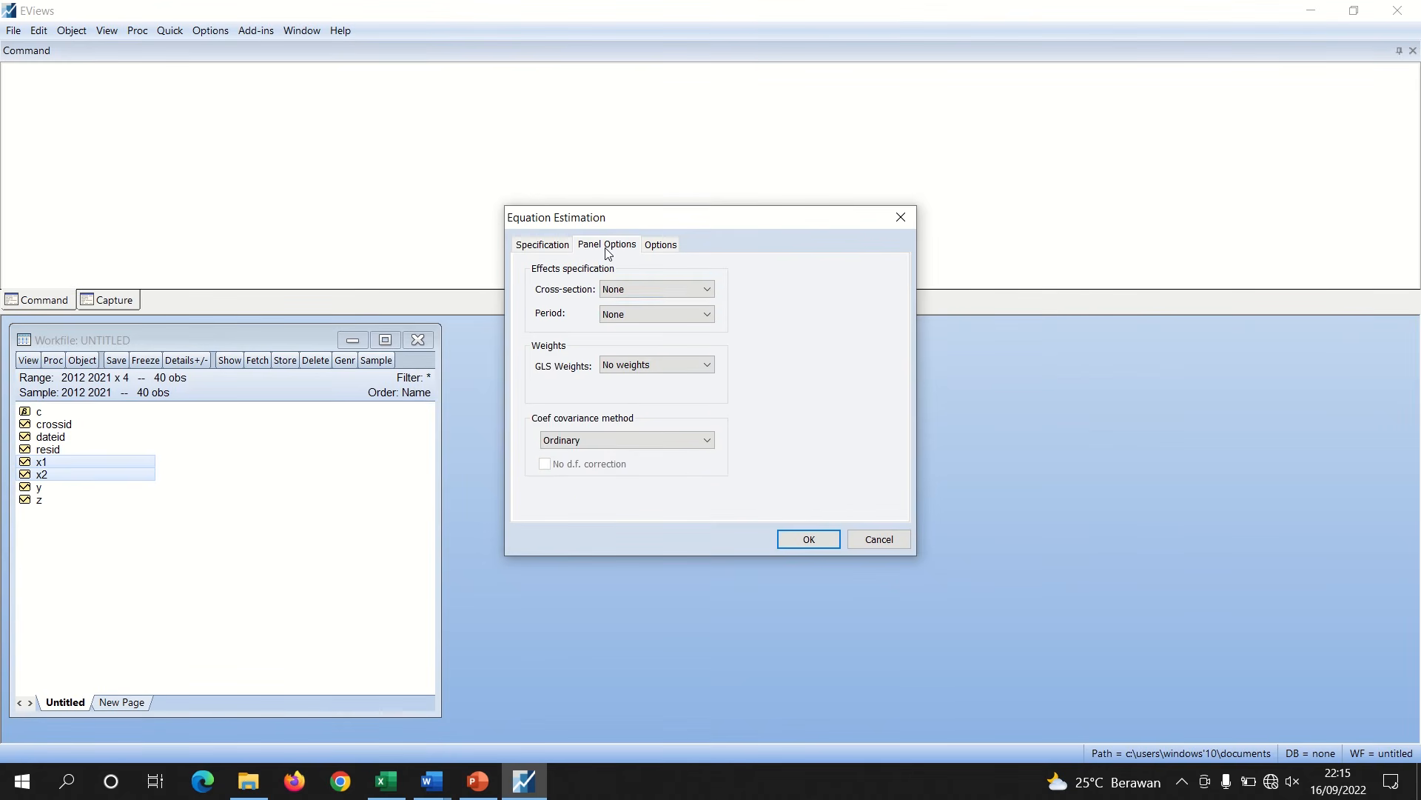
click(805, 540)
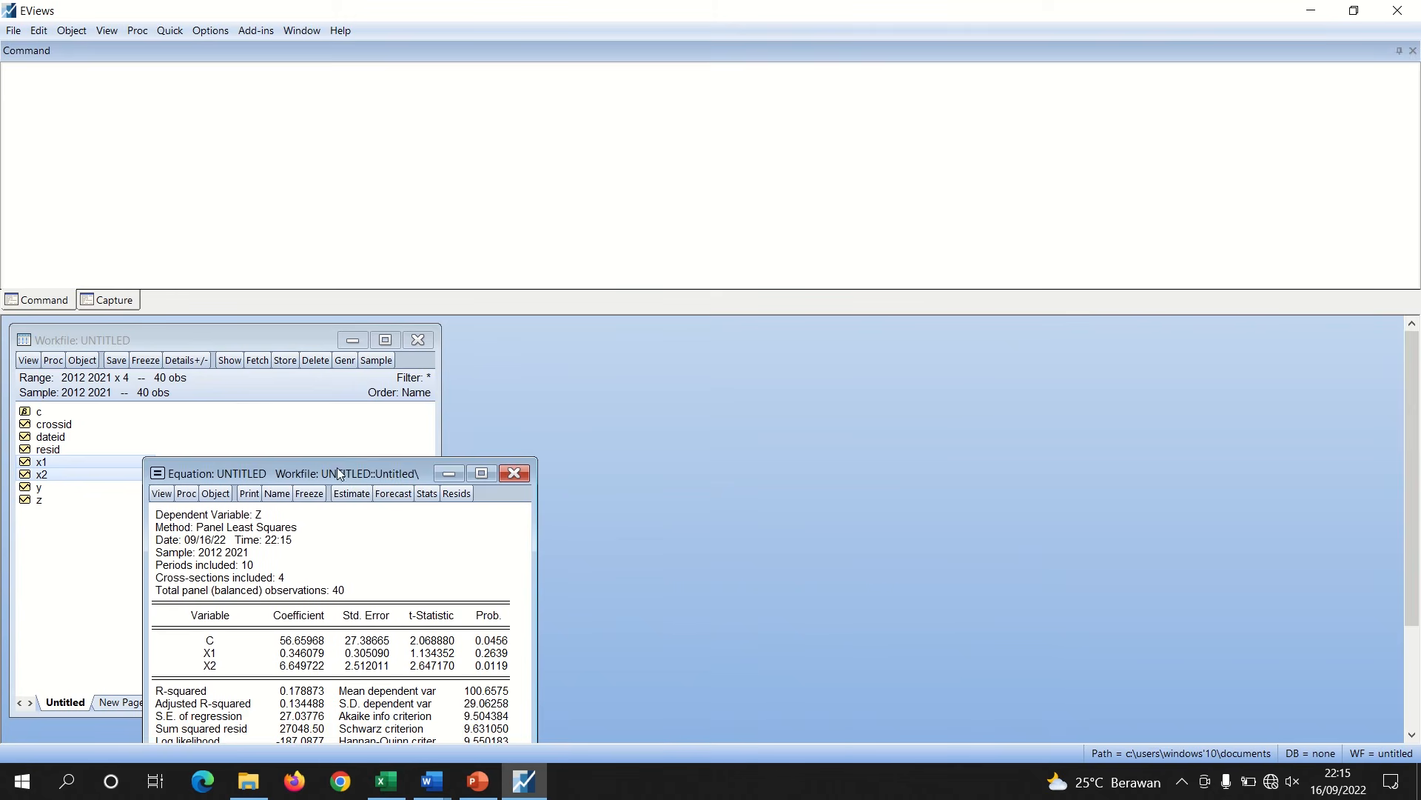
Open the resid series to inspect the residuals, then close its window
drag(336, 468, 642, 334)
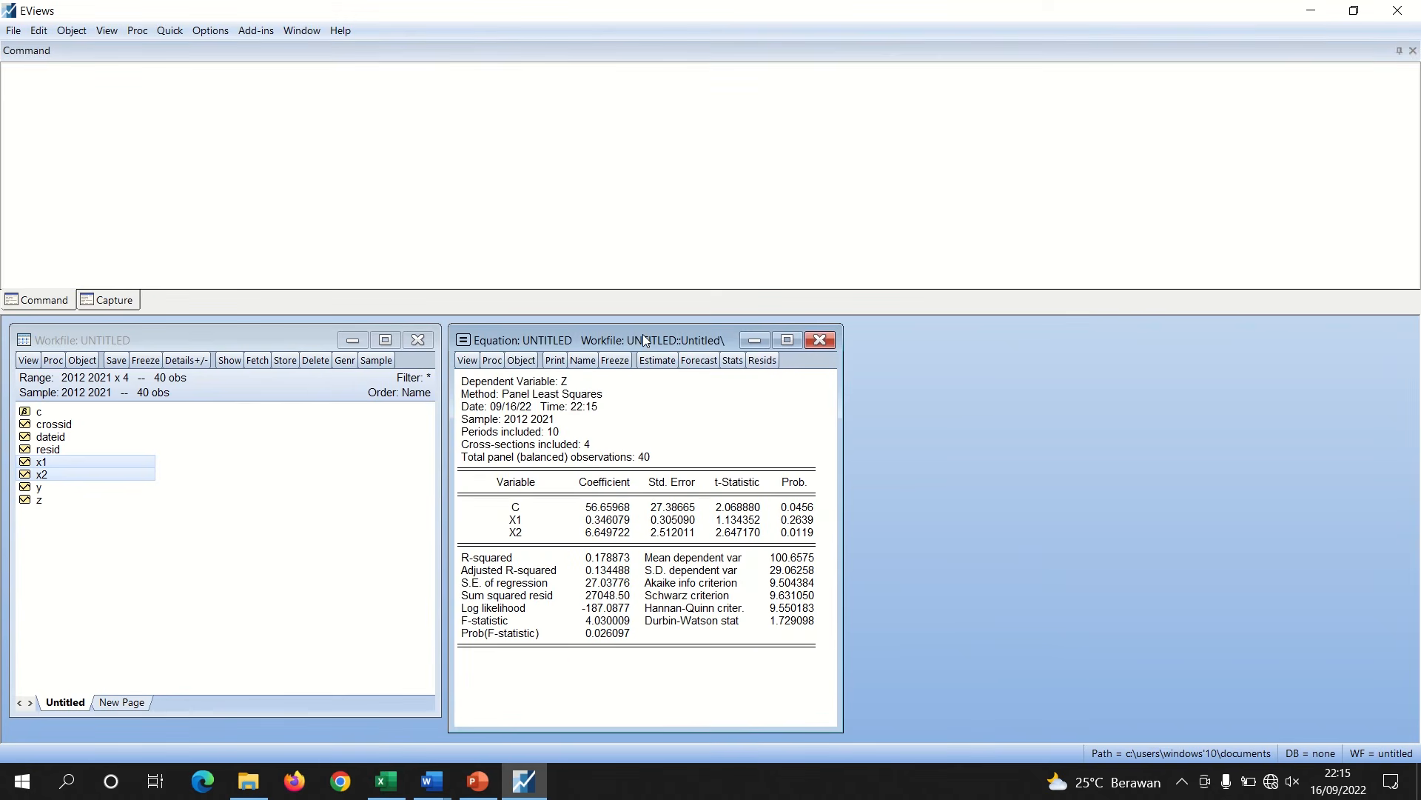
double_click(57, 451)
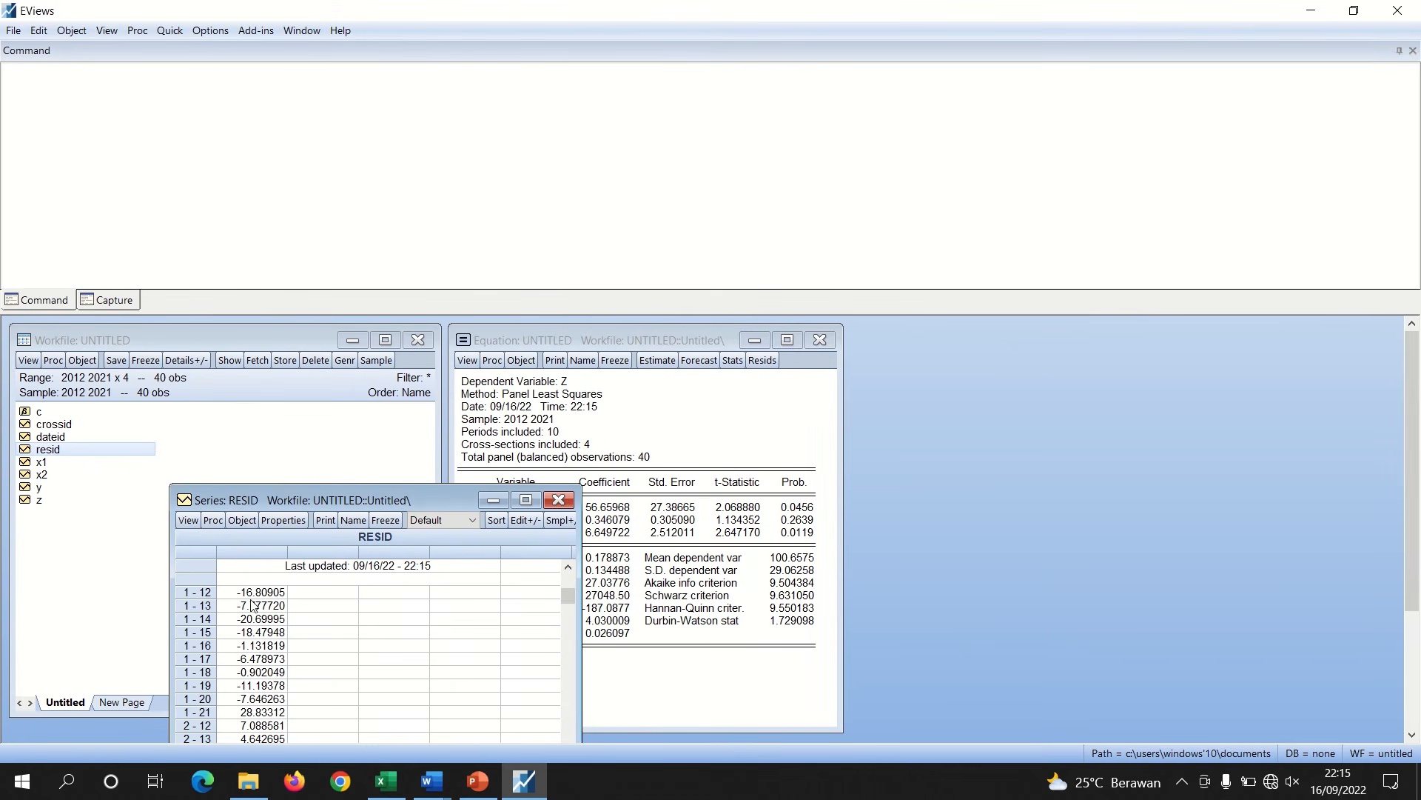
click(557, 501)
Re-estimate the equation with abs(resid) as the dependent variable on c, x1 and x2 for the heteroskedasticity test
click(657, 360)
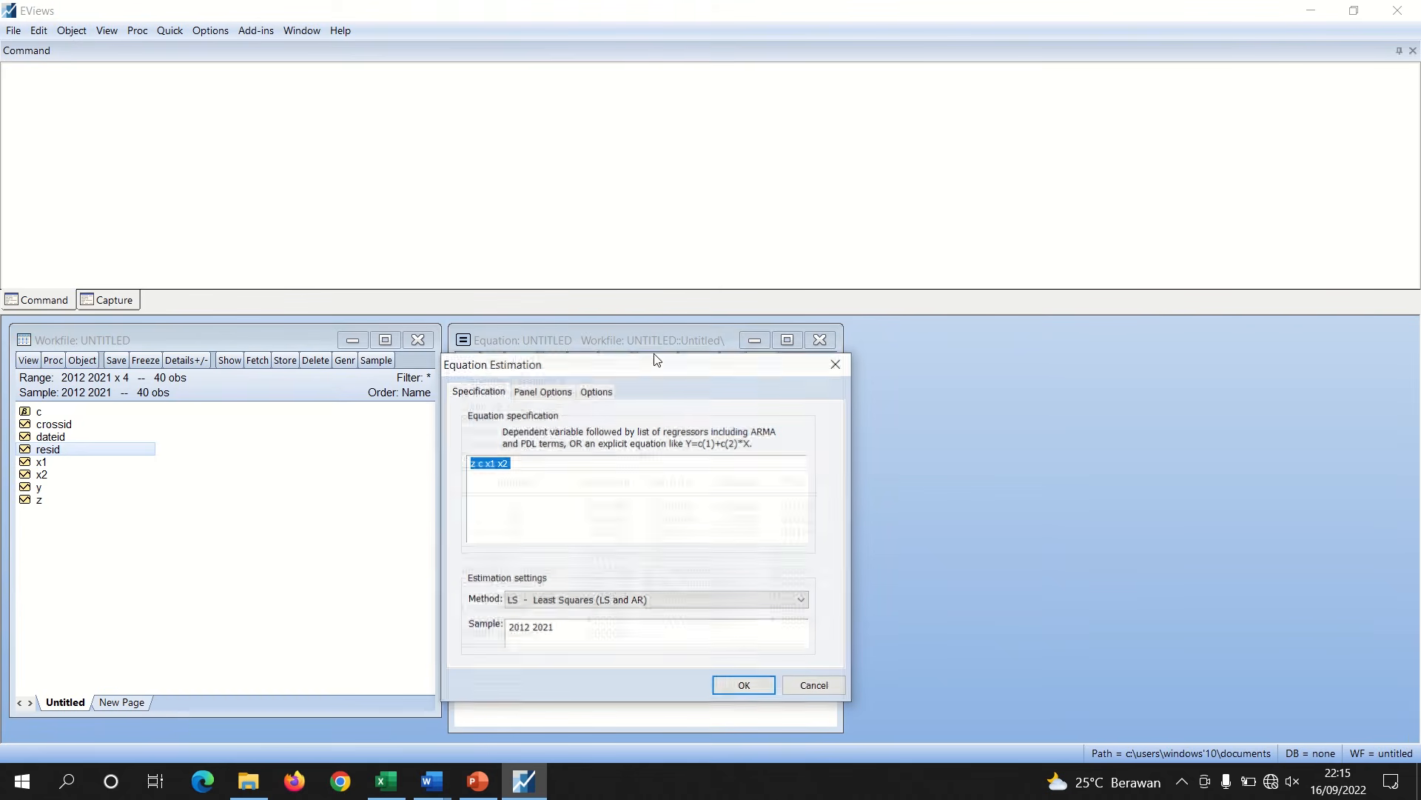
click(472, 463)
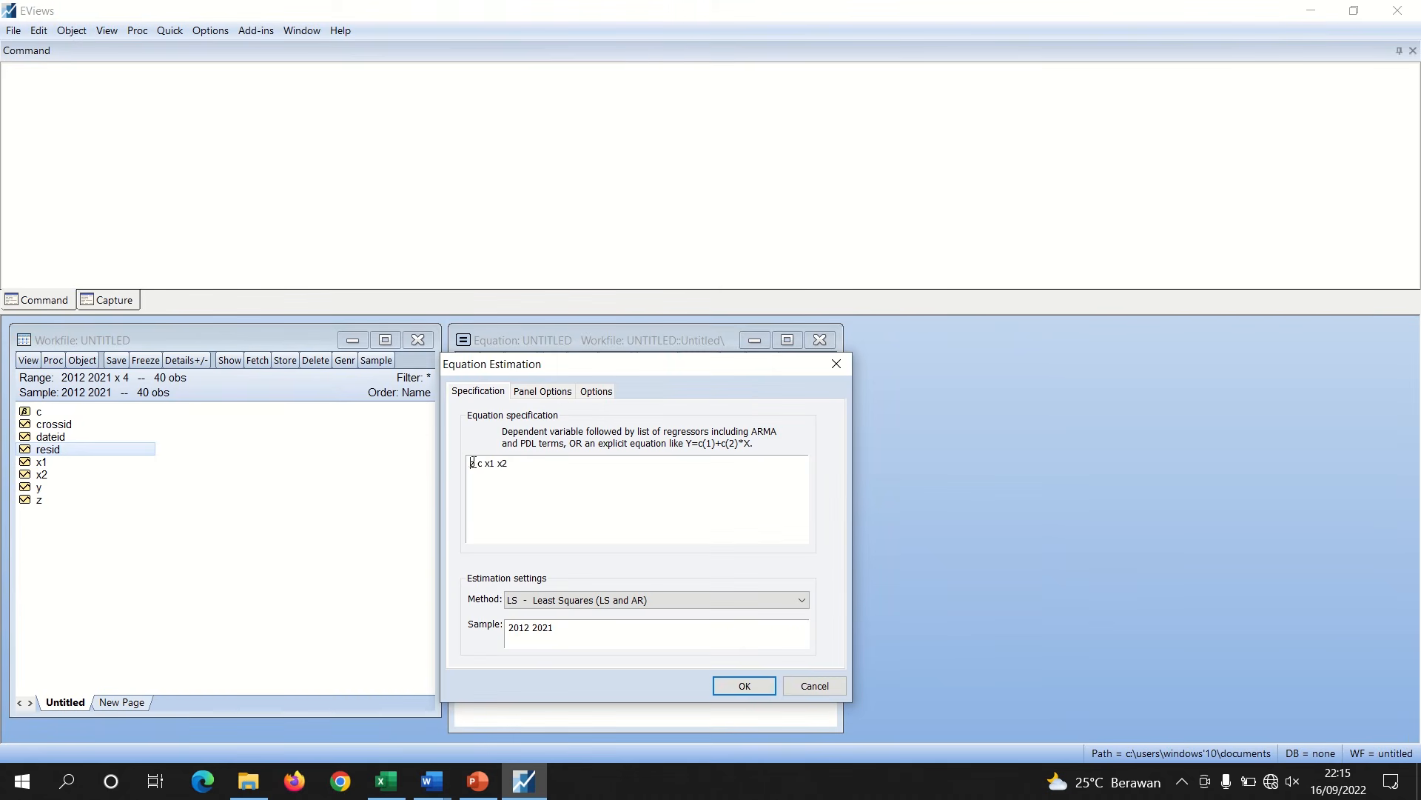
key(Delete)
text(abs(resid)
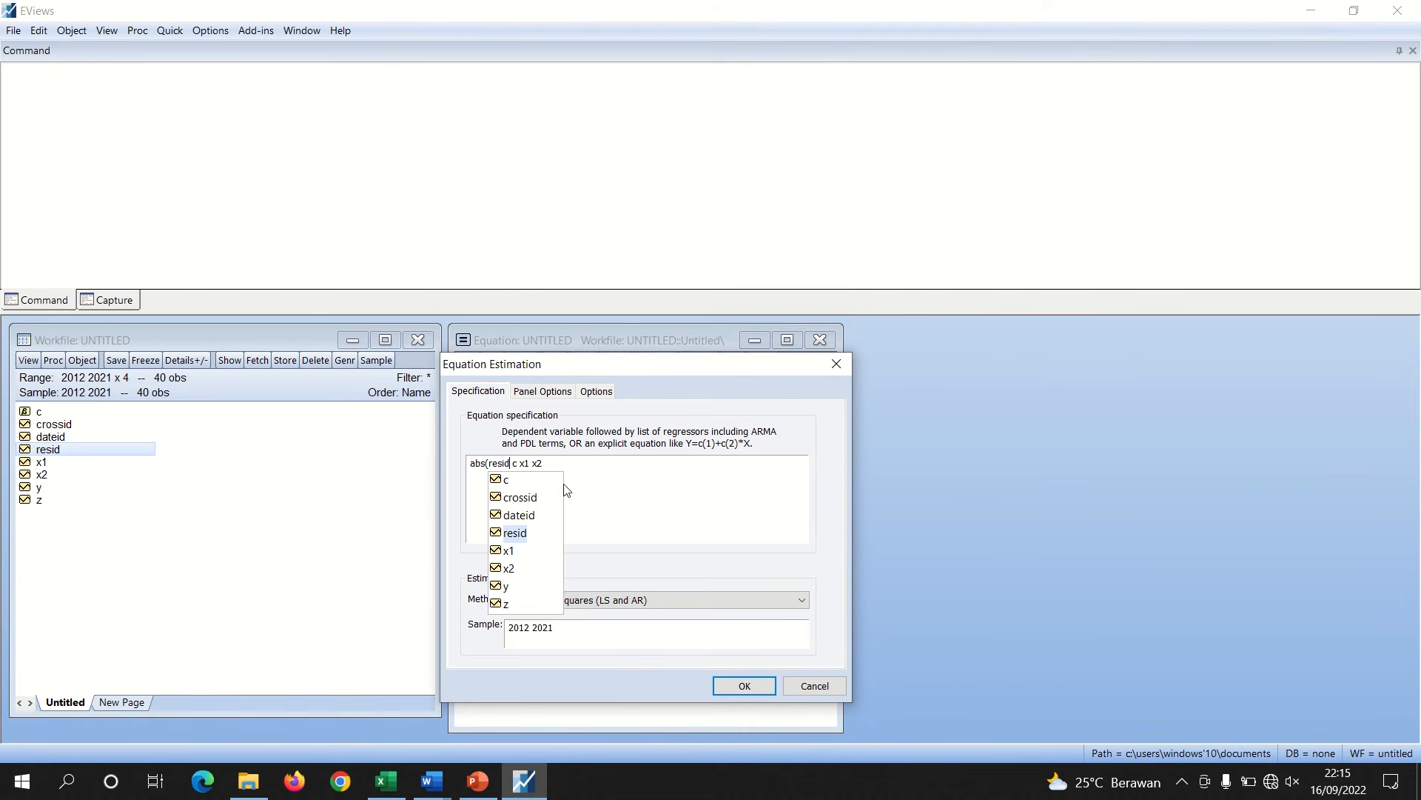
text())
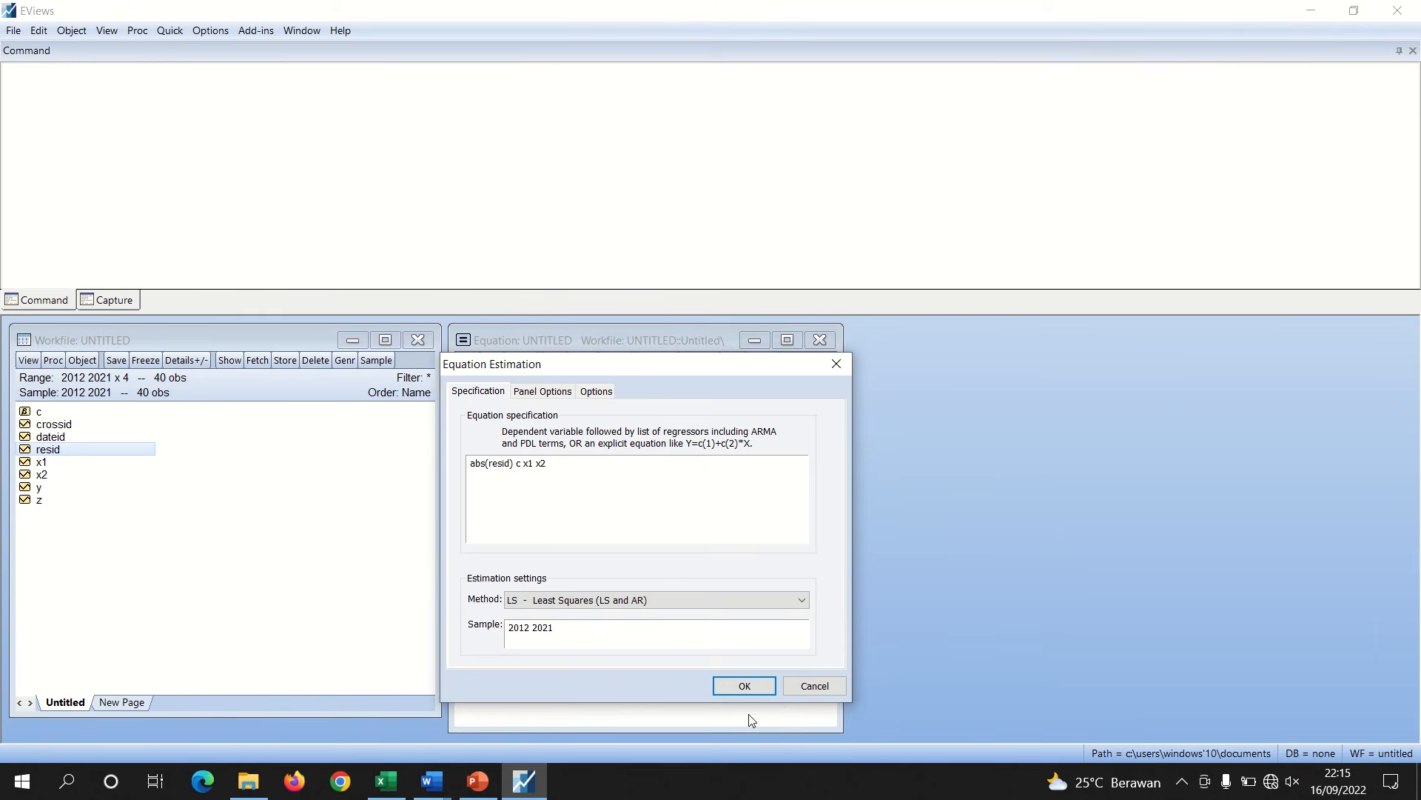
click(767, 689)
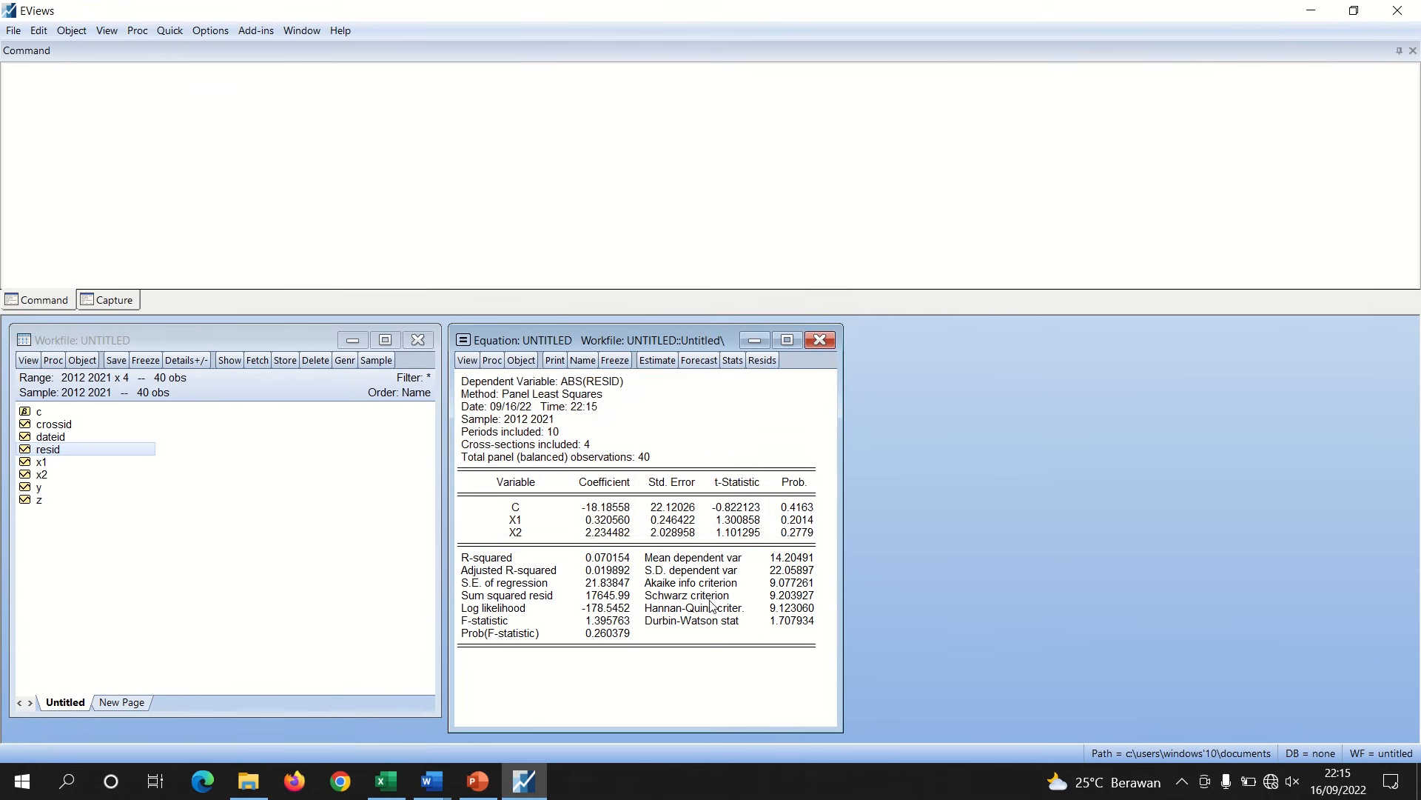
Select and copy the output header and coefficient table of the abs(resid) regression
drag(461, 379, 796, 545)
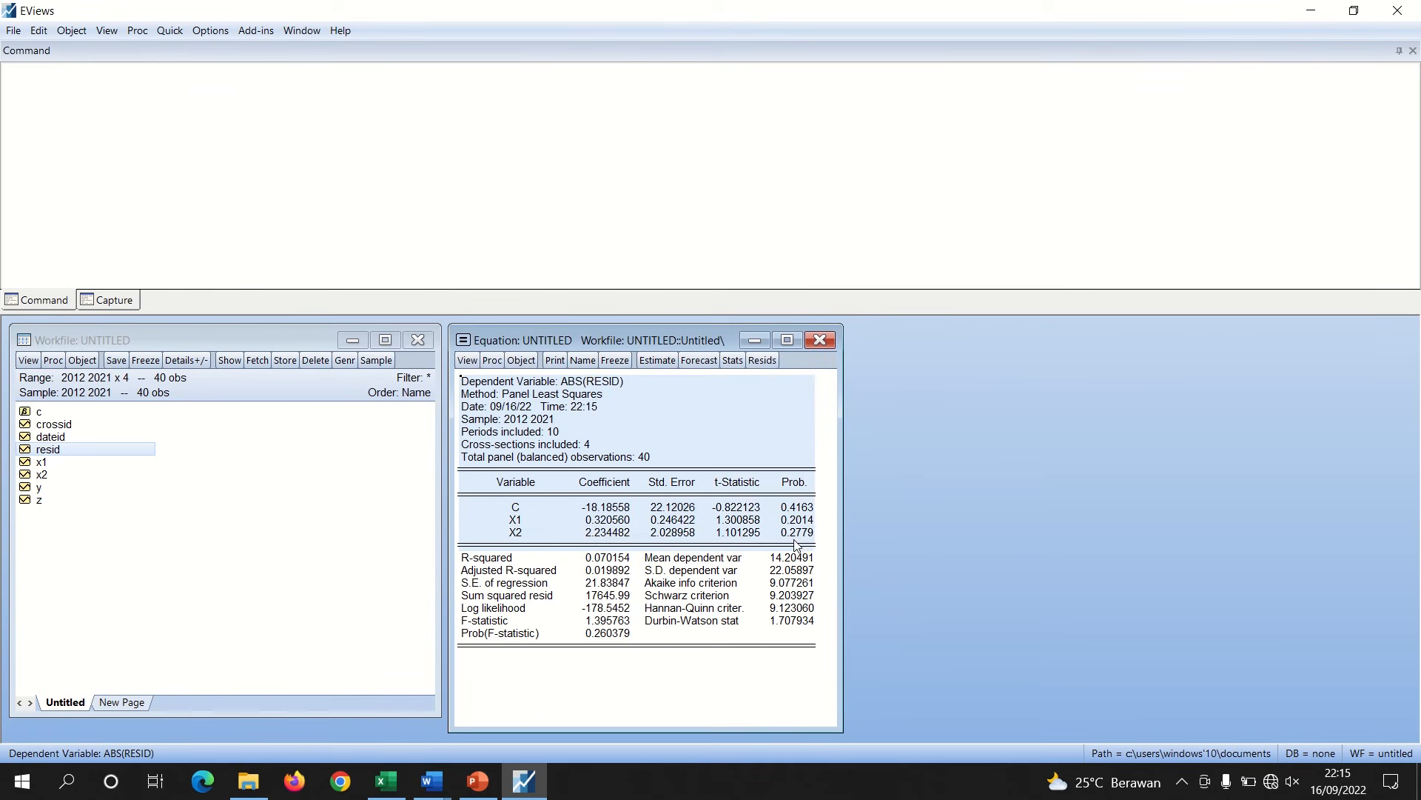
right_click(807, 544)
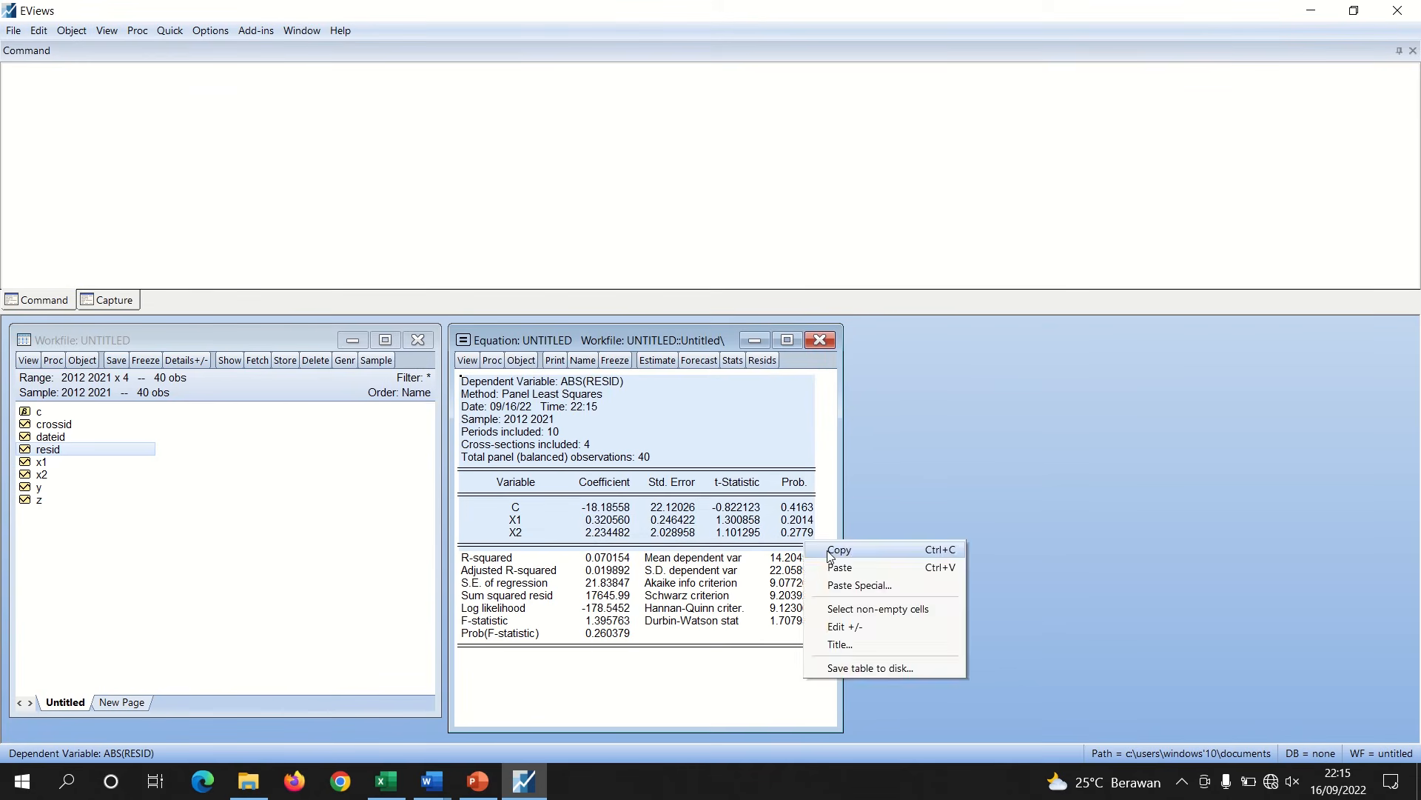
click(829, 551)
click(669, 431)
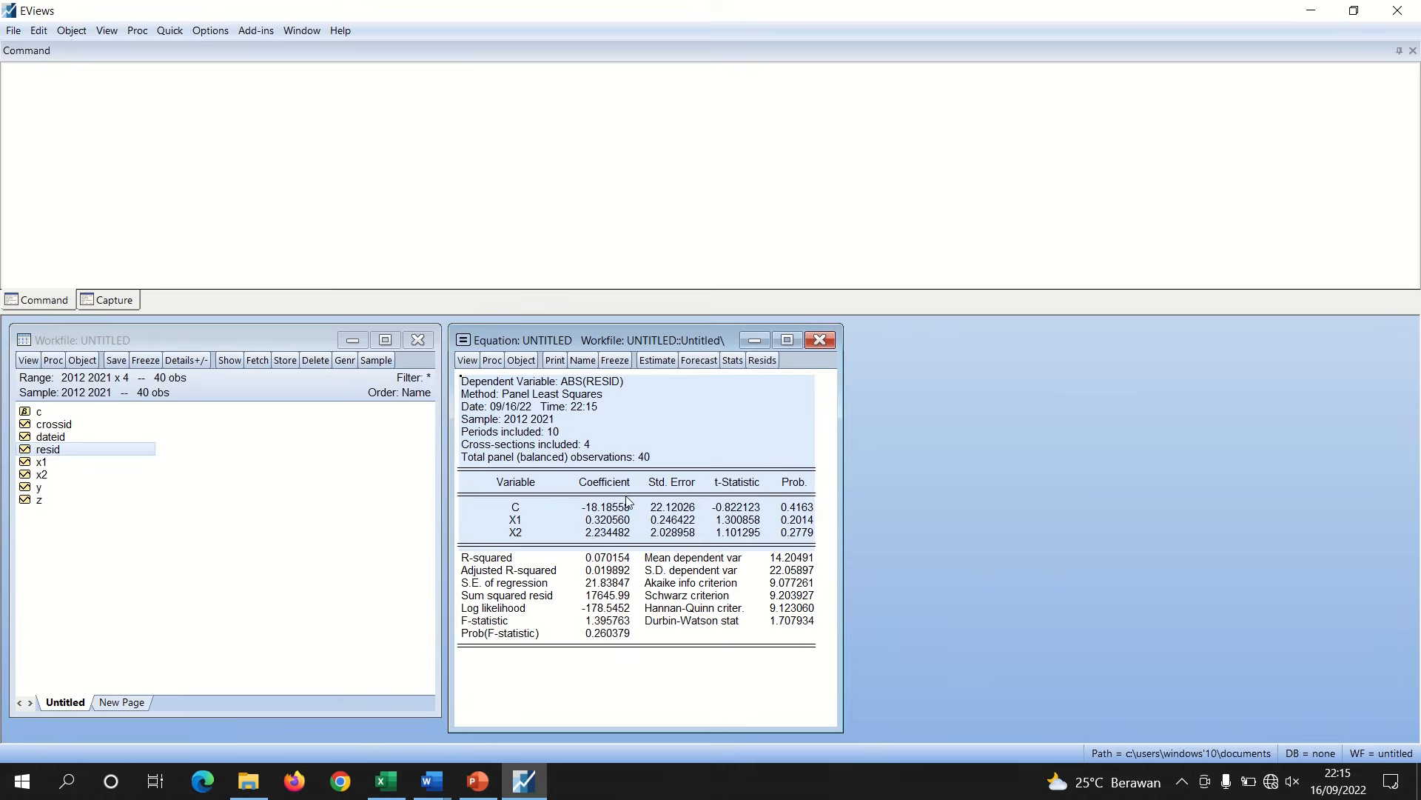
Paste the regression output into the report below 'Uji Heteroskedastisitas' and remove the blank line above it
click(432, 781)
click(401, 741)
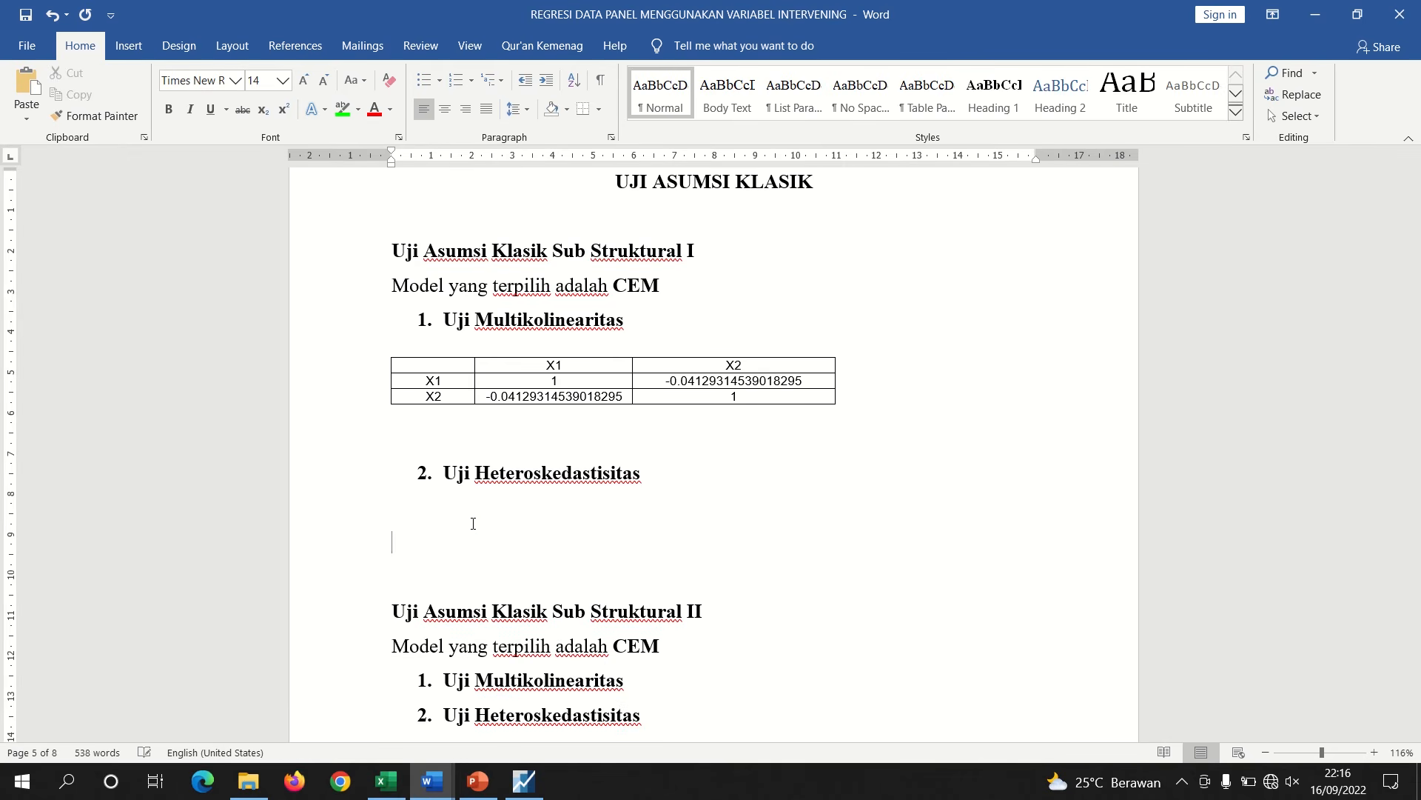
key(ctrl+v)
click(452, 445)
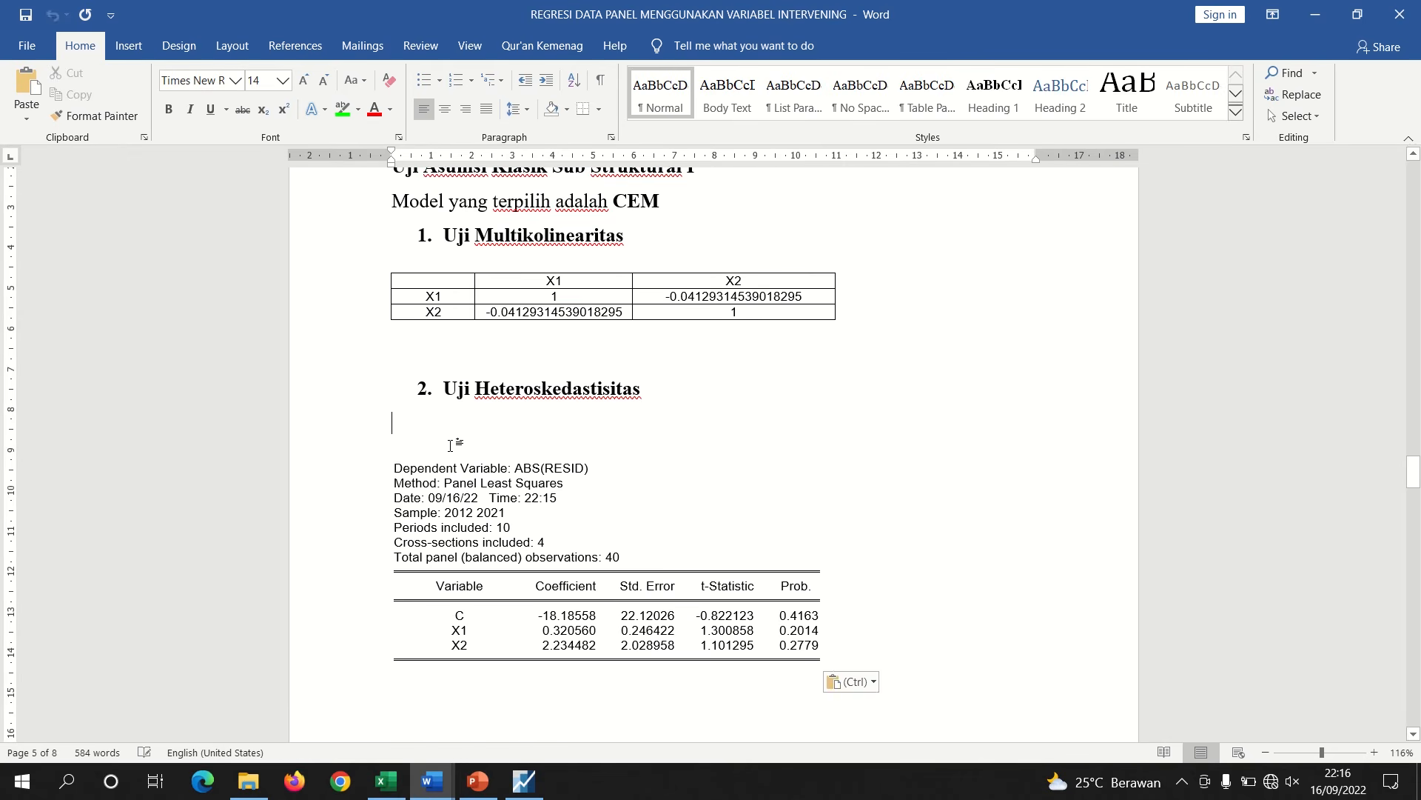
key(BackSpace)
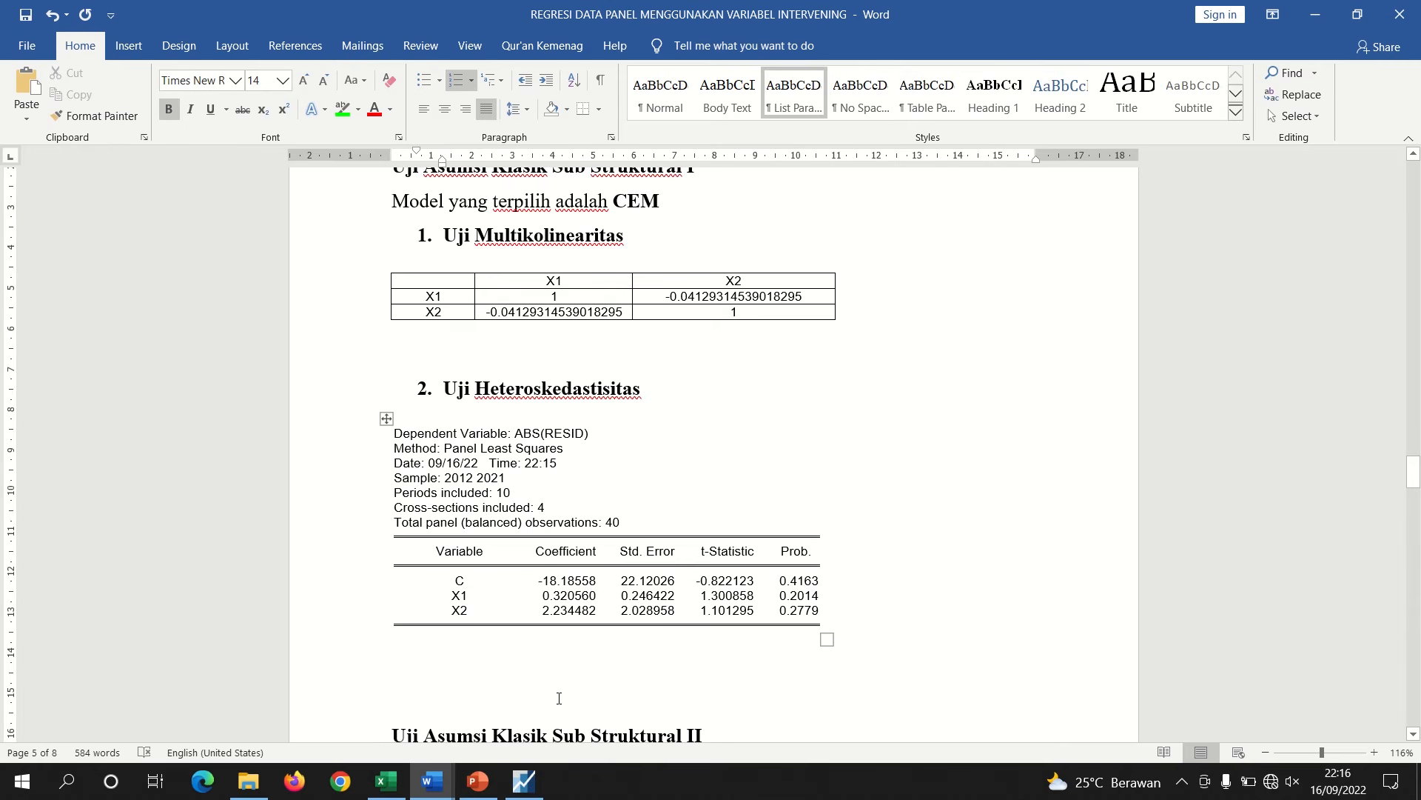
Highlight in green the X1 and X2 Prob. values and both off-diagonal correlation coefficients
drag(779, 596, 807, 610)
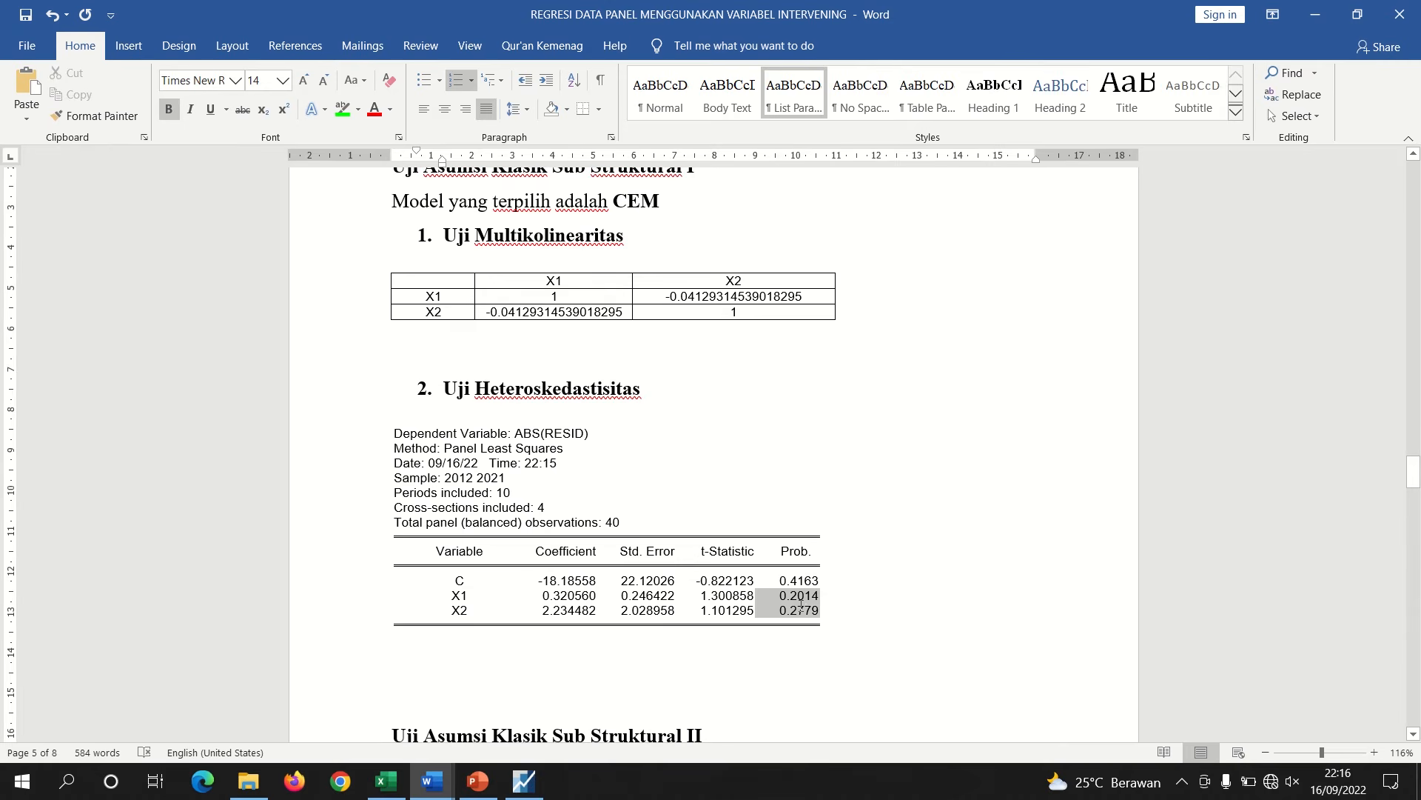
click(339, 111)
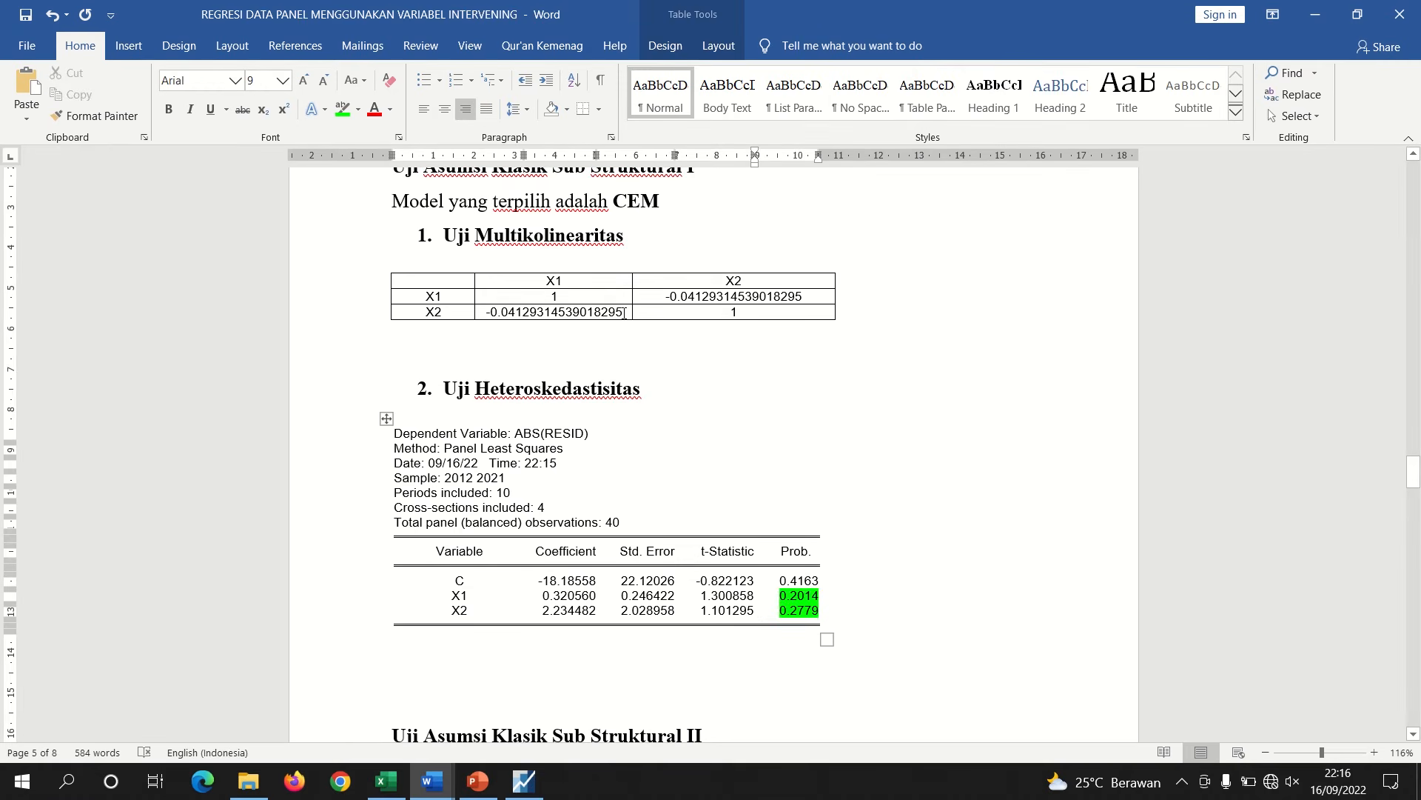
drag(624, 313, 483, 313)
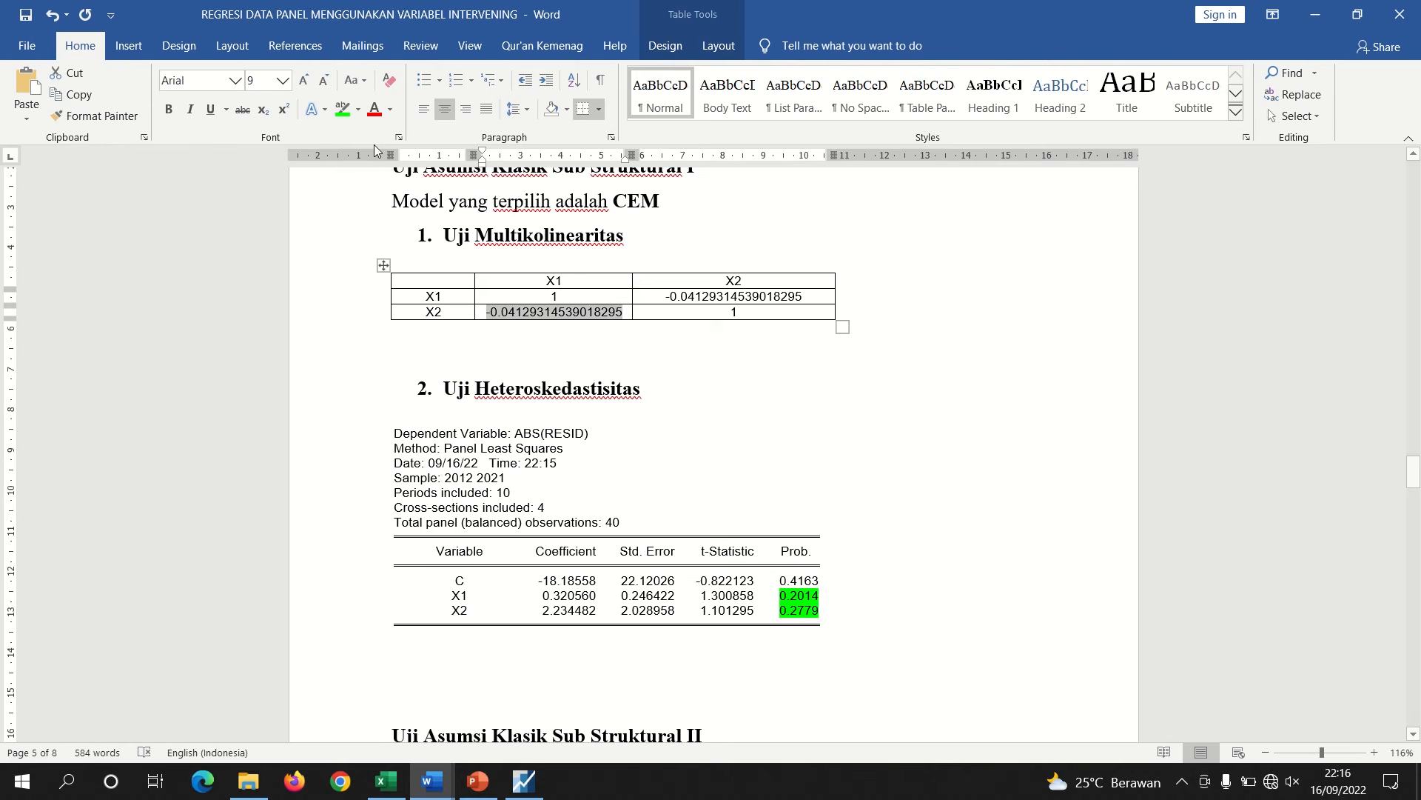
click(342, 104)
click(732, 297)
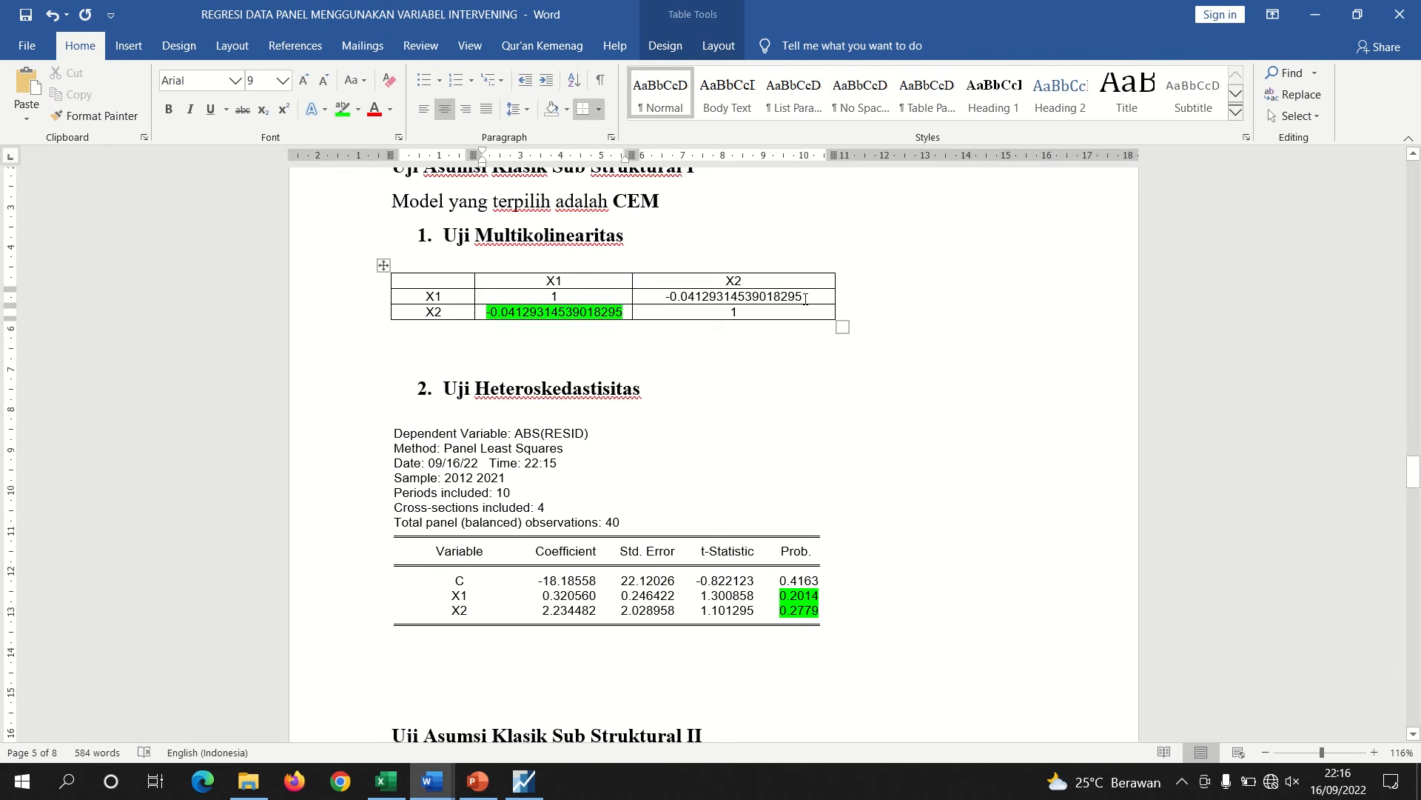
drag(805, 298, 664, 297)
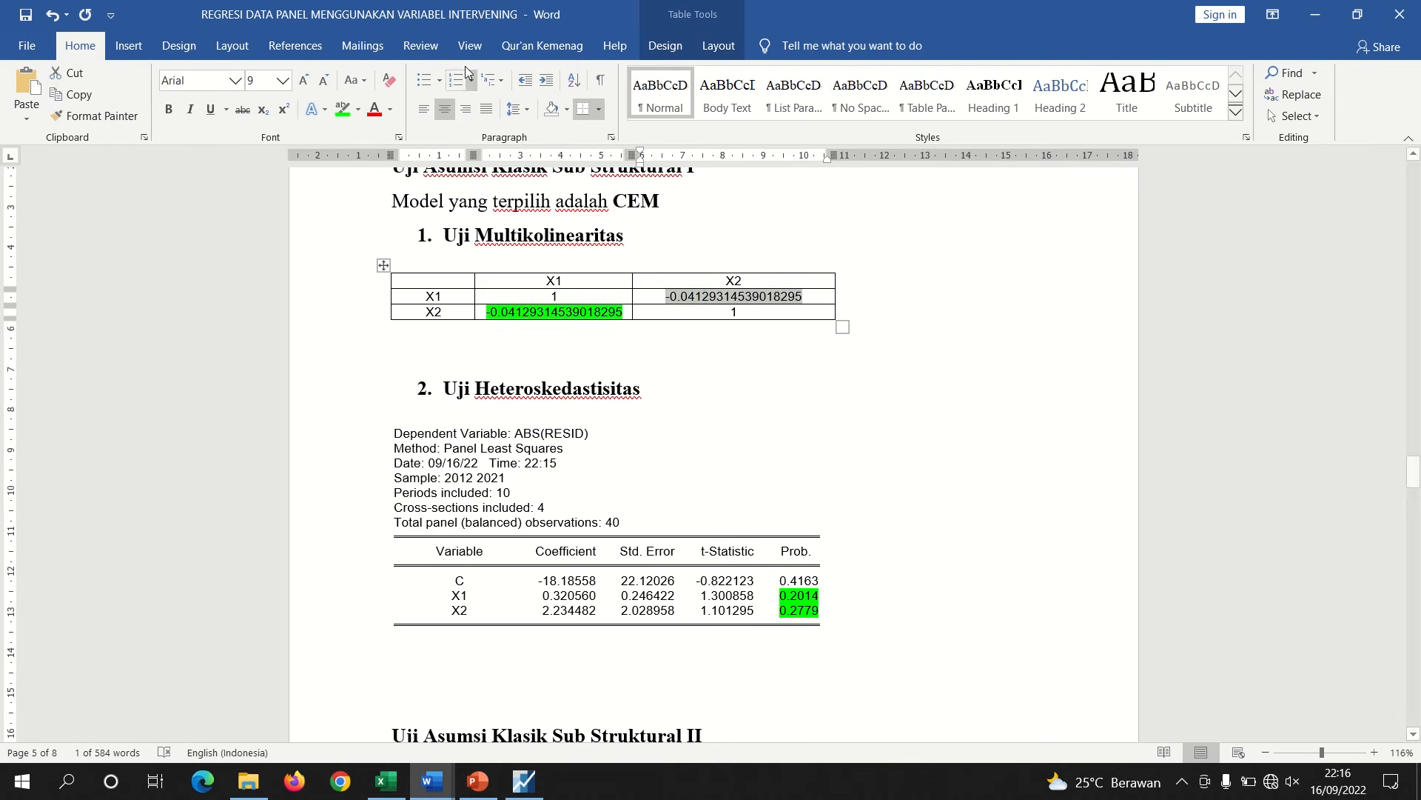
click(342, 108)
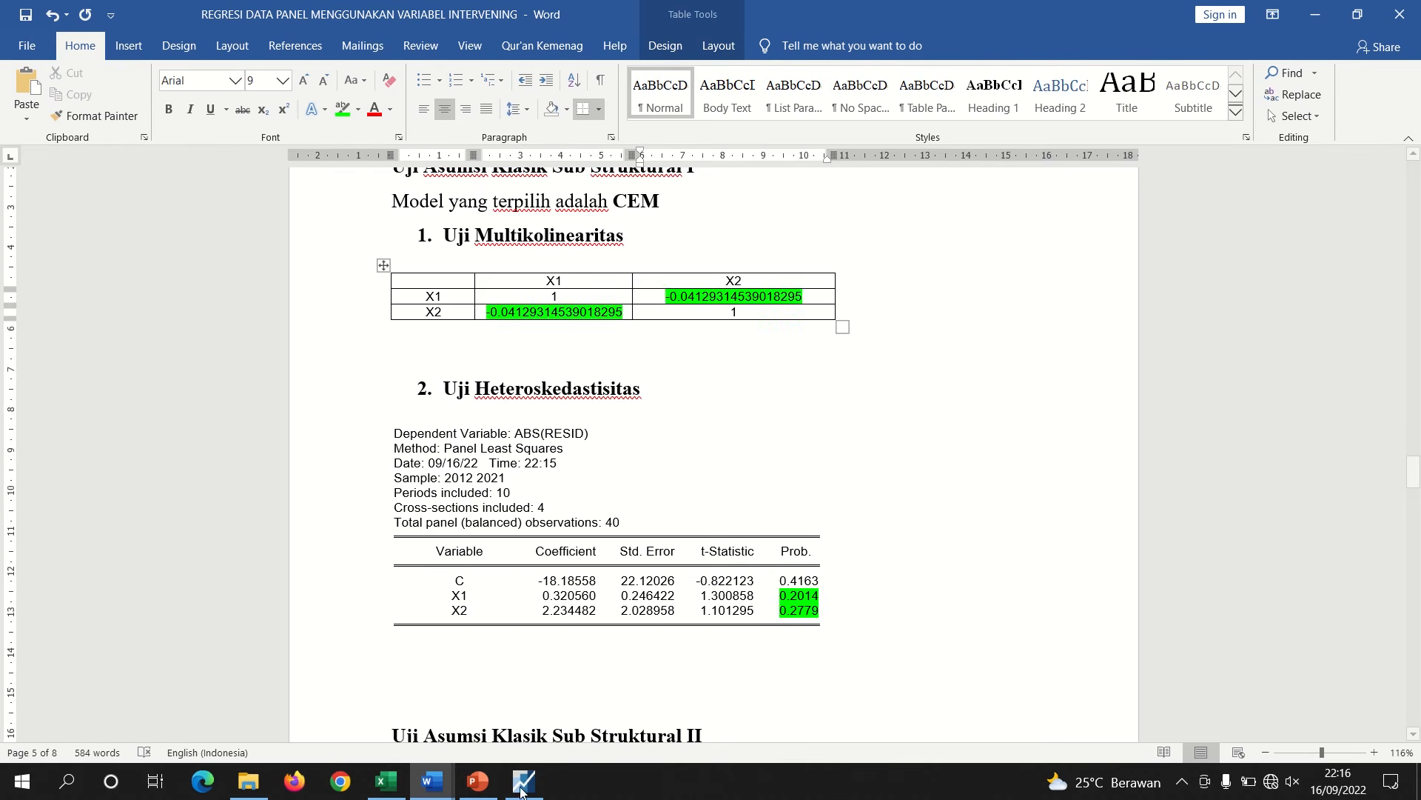
Review the heteroskedasticity significance criterion on the assumption-test slide
click(479, 785)
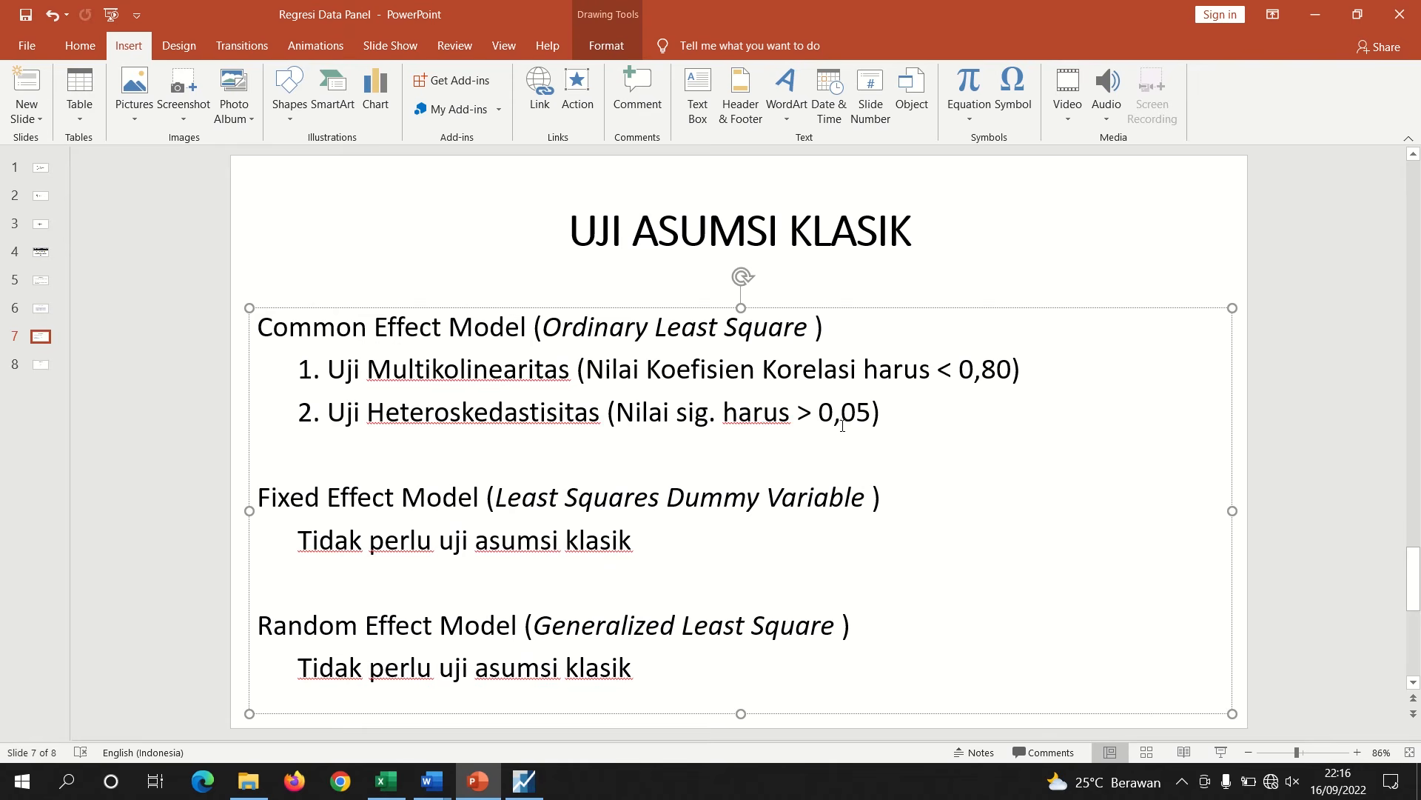
drag(872, 414, 617, 413)
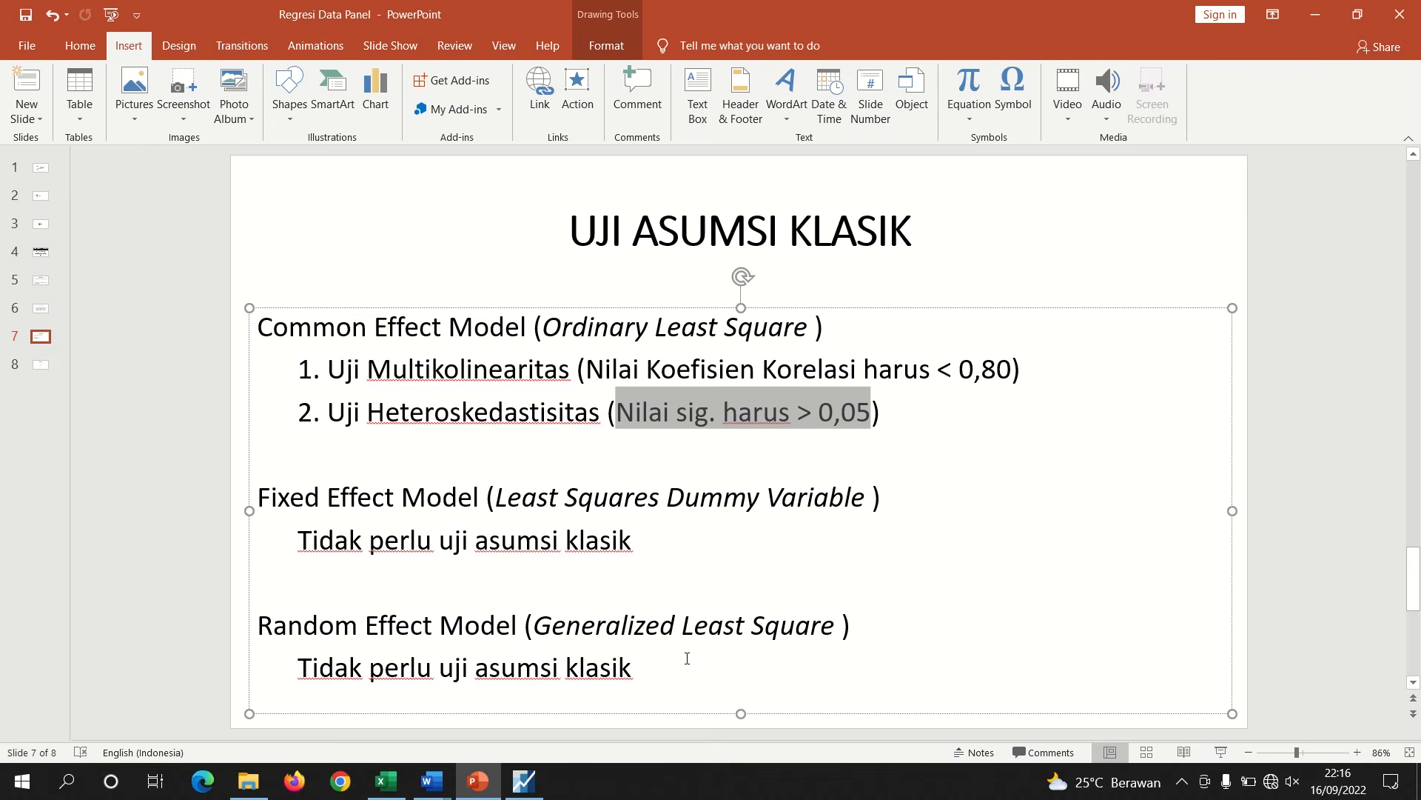
mouse_move(453, 789)
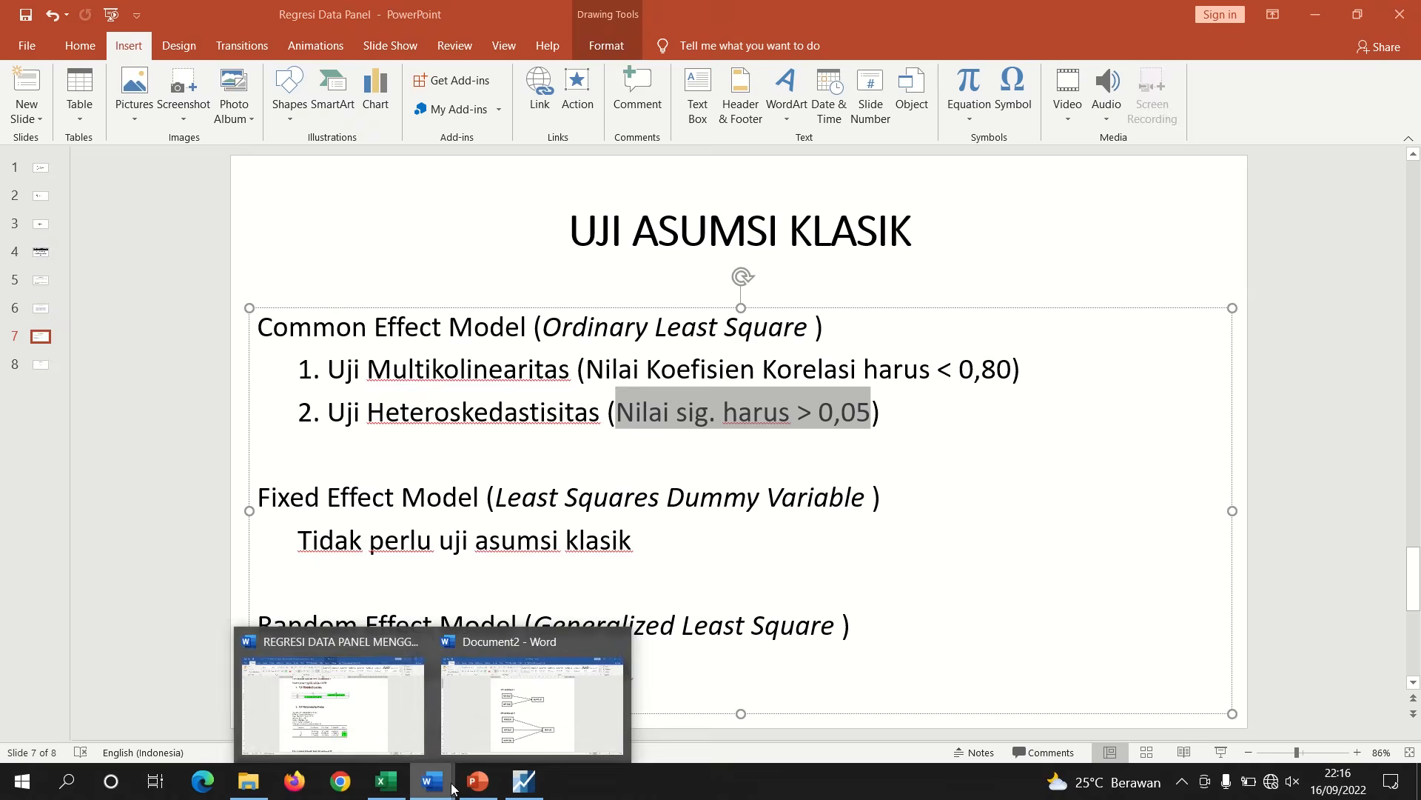
Below the heteroskedasticity output in the report, write 'X1: 0,2014 > 0,05'
click(381, 727)
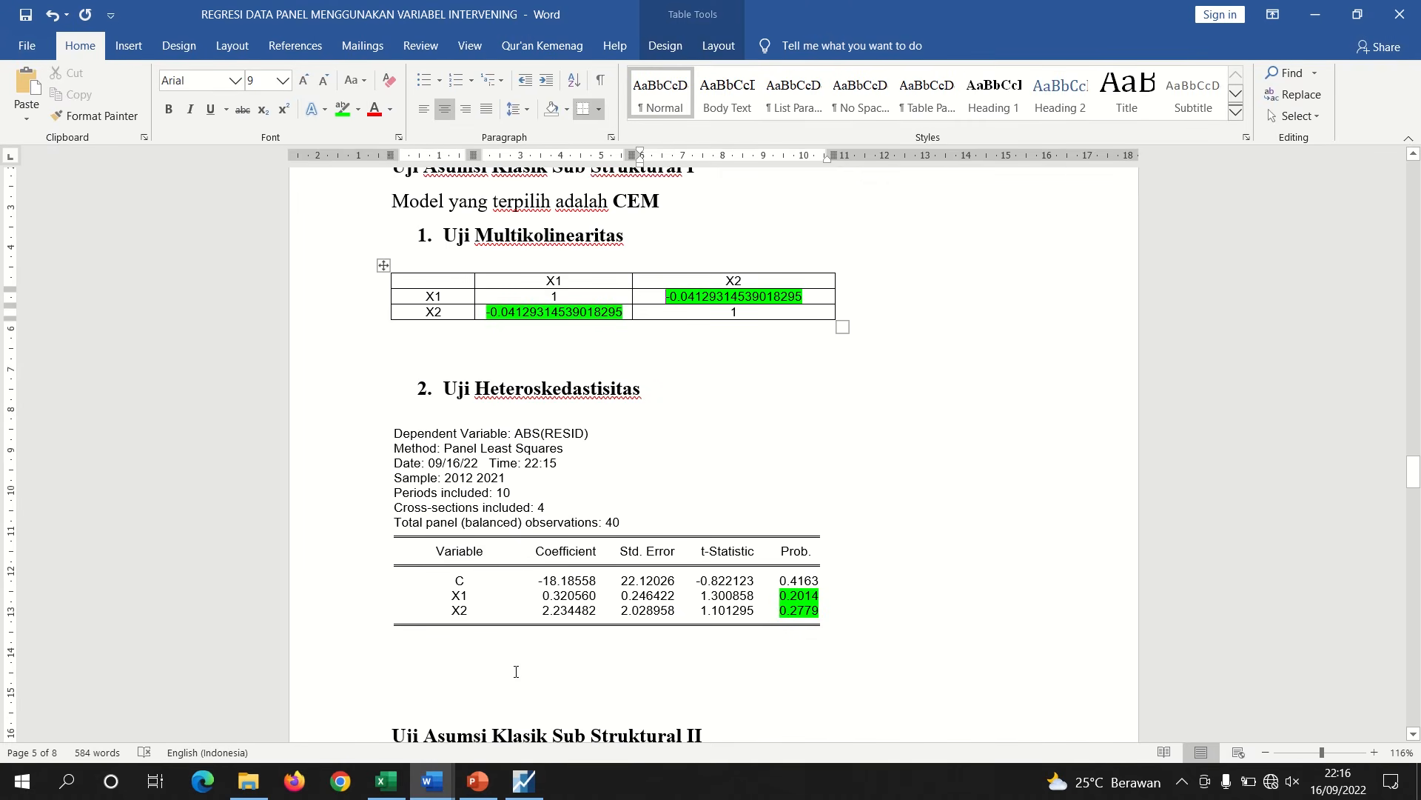
click(489, 671)
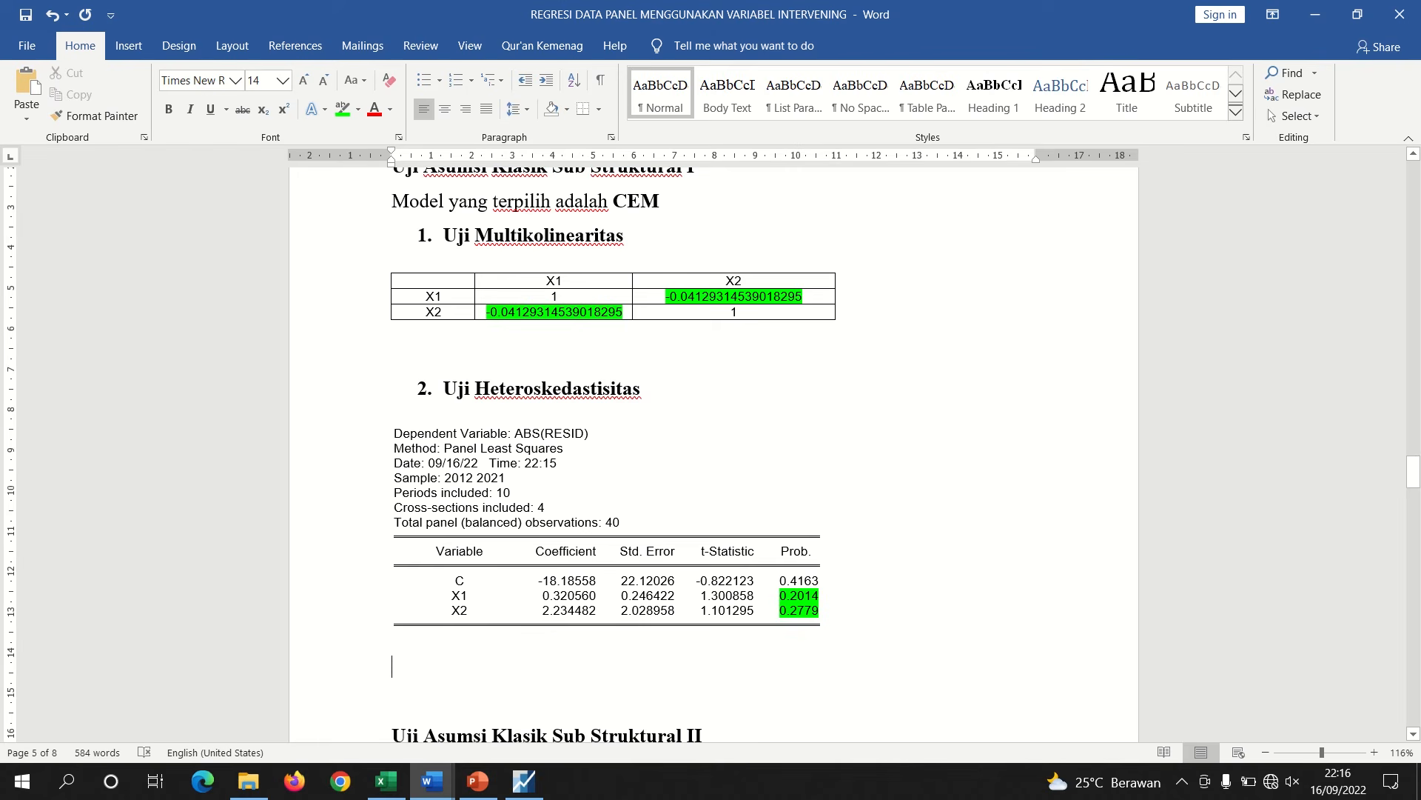
text(0)
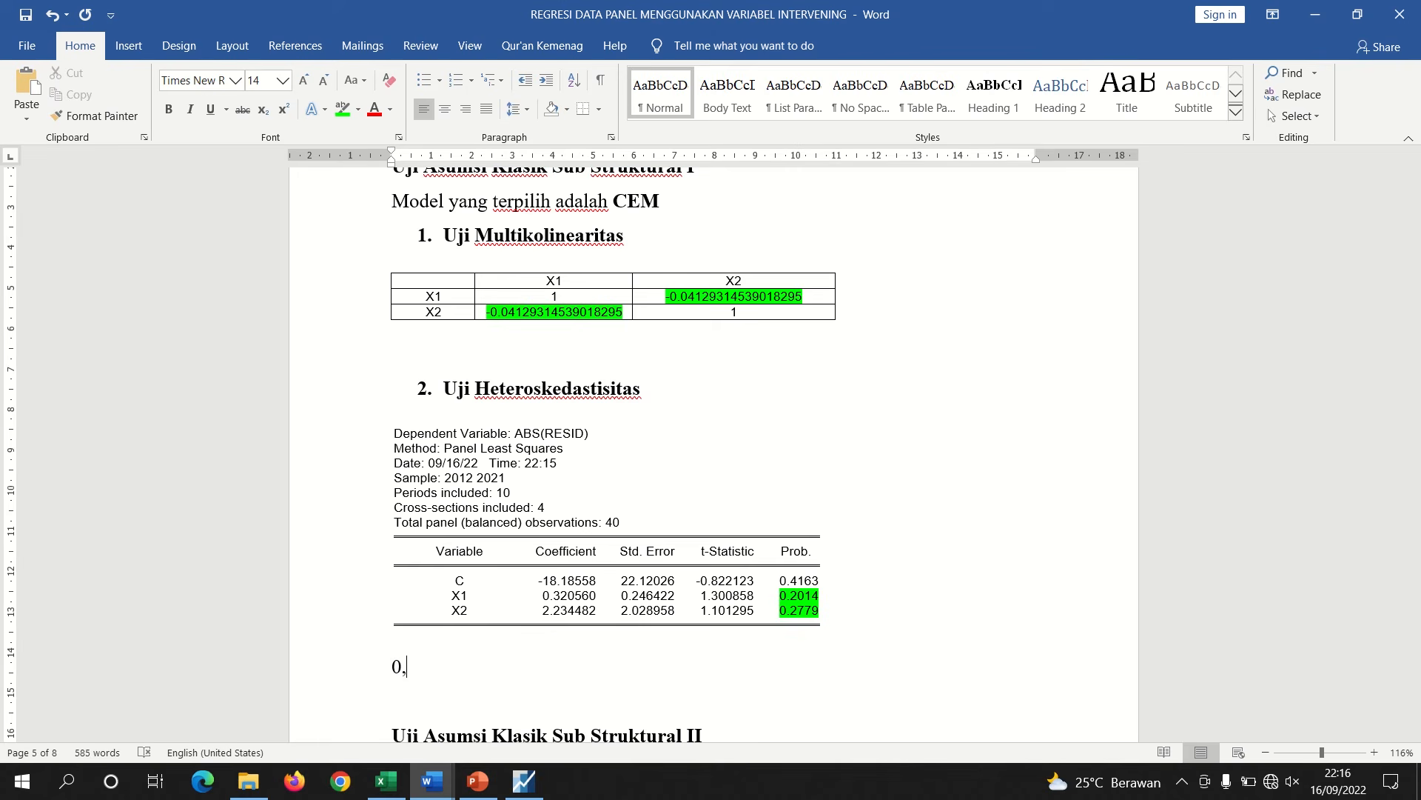
text(,2014)
key(BackSpace)
key(BackSpace)
key(BackSpace)
key(BackSpace)
key(BackSpace)
key(BackSpace)
text(x1)
key(BackSpace)
key(BackSpace)
text(X1: 0,2014 > 0,05)
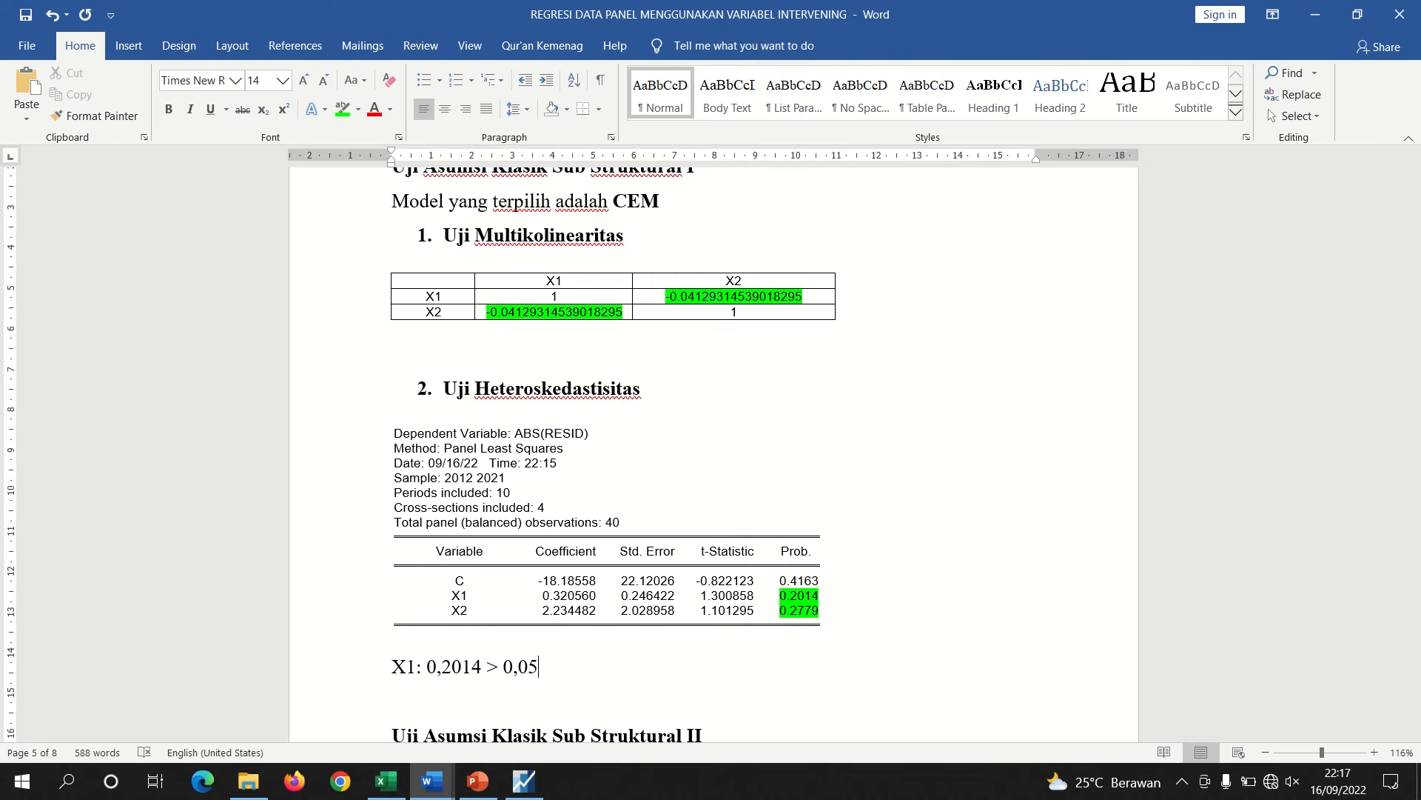
text(, T)
Extend the X1 line with ', artinya terbebas heteroskedastisitas'
key(BackSpace)
text(artinya terbebas )
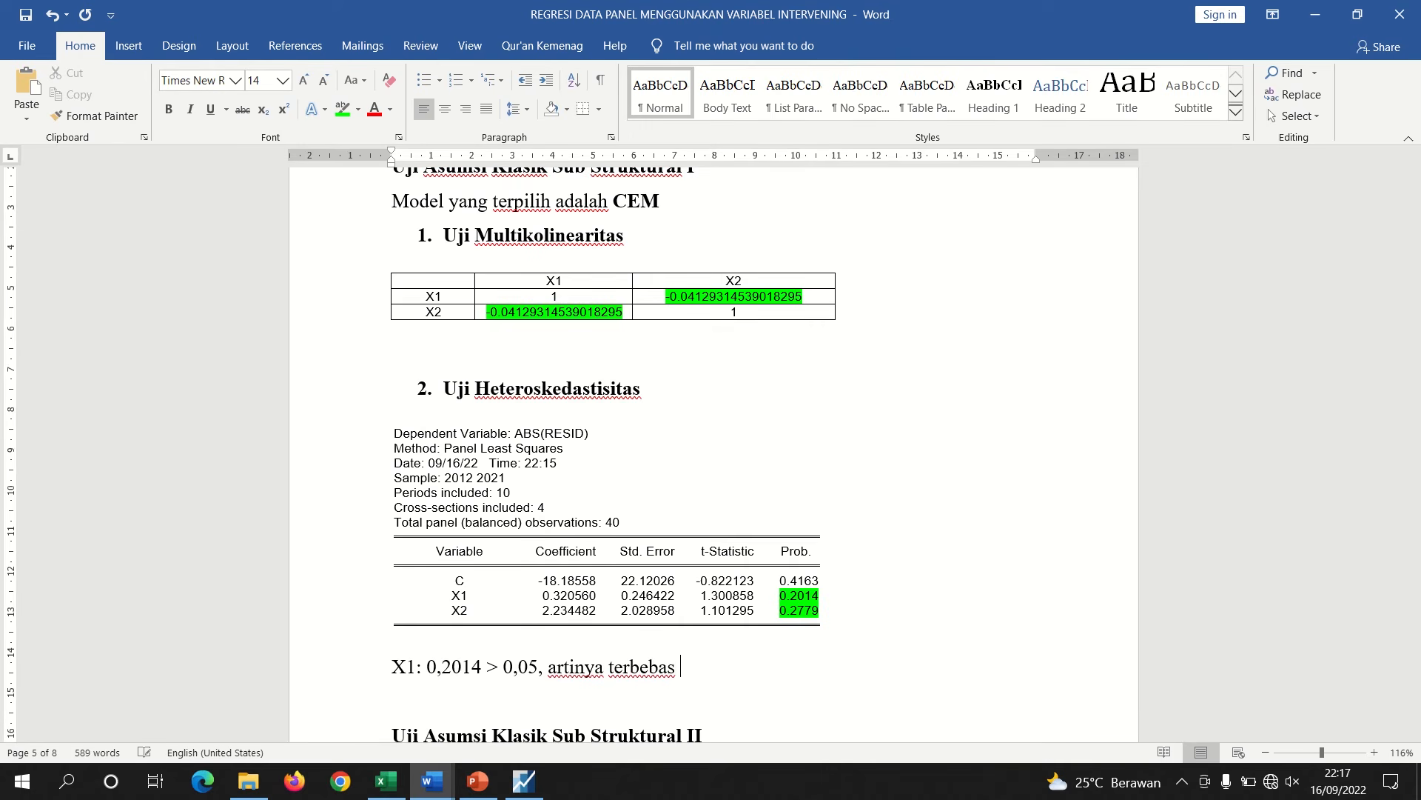
text(heteroskedastisitas)
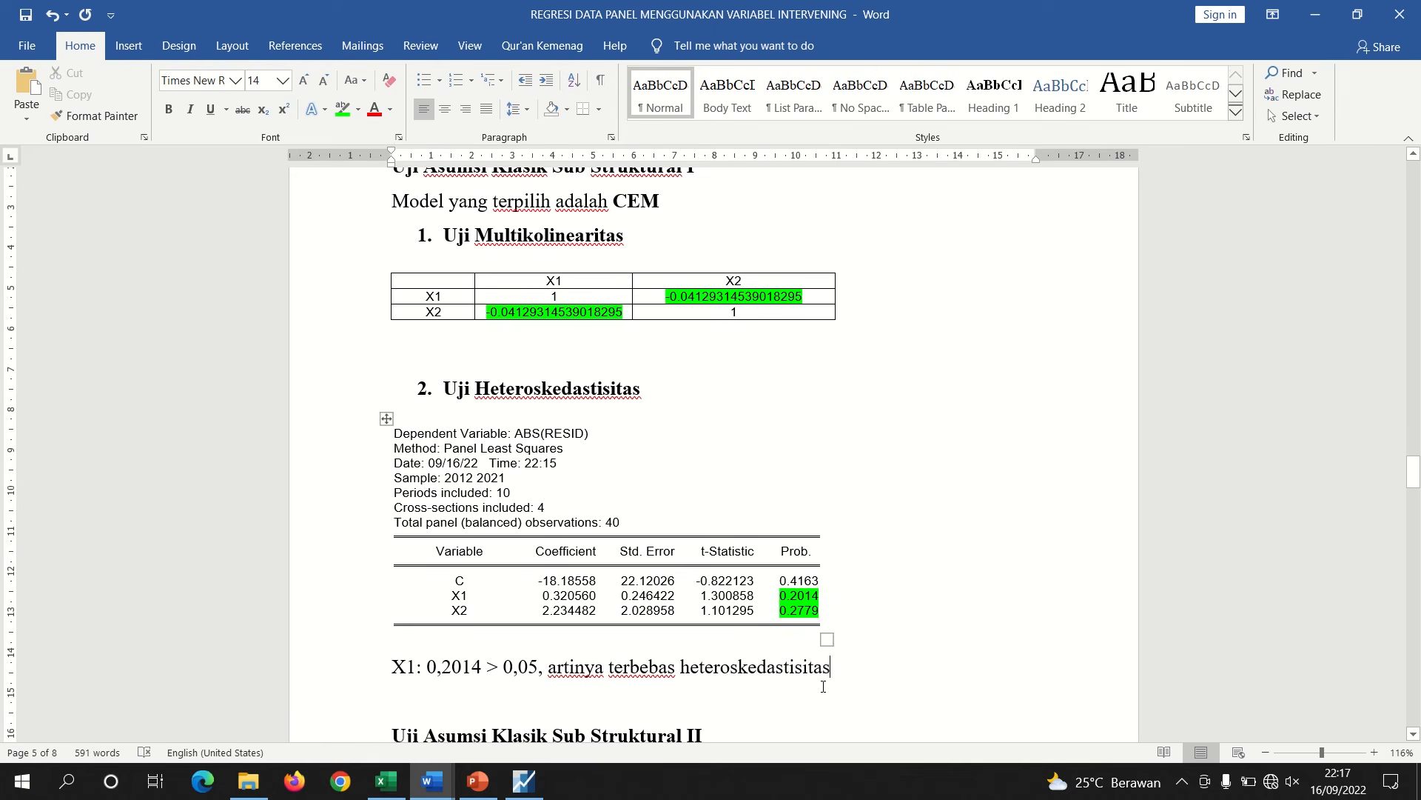
Duplicate the interpretation line beneath itself and change its value to 0,2779 for X2
drag(830, 668, 398, 673)
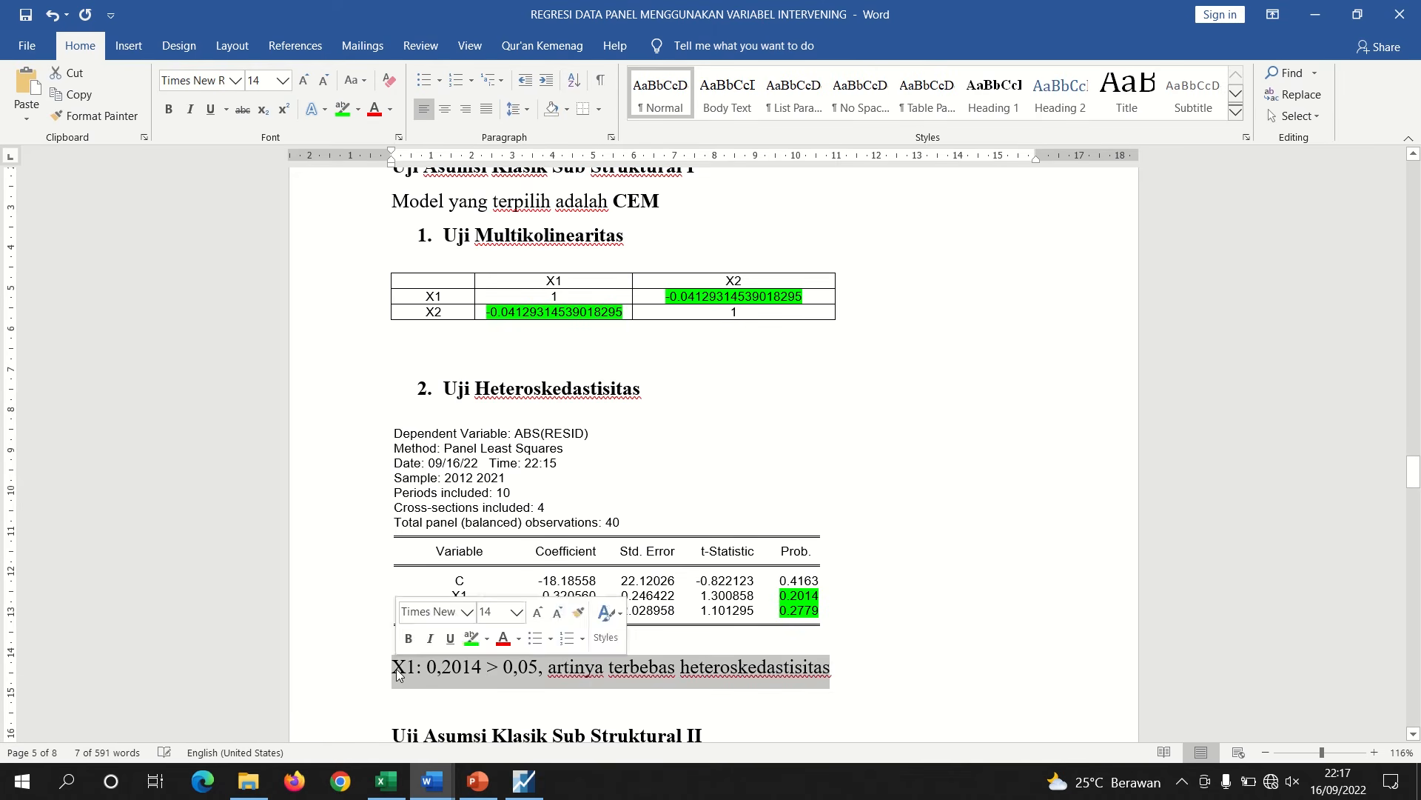
key(ctrl+c)
key(Down)
key(ctrl+v)
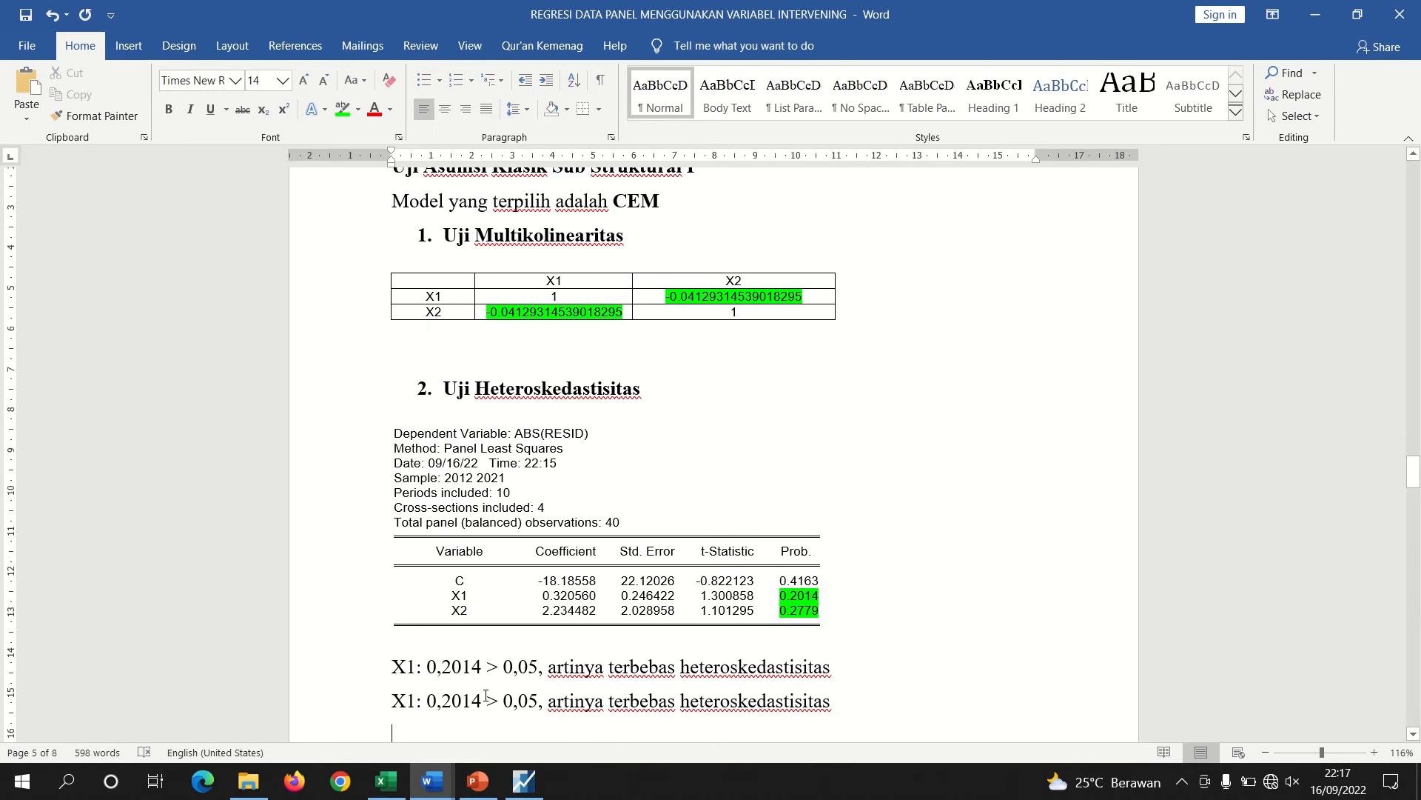
key(BackSpace)
key(BackSpace)
key(BackSpace)
key(BackSpace)
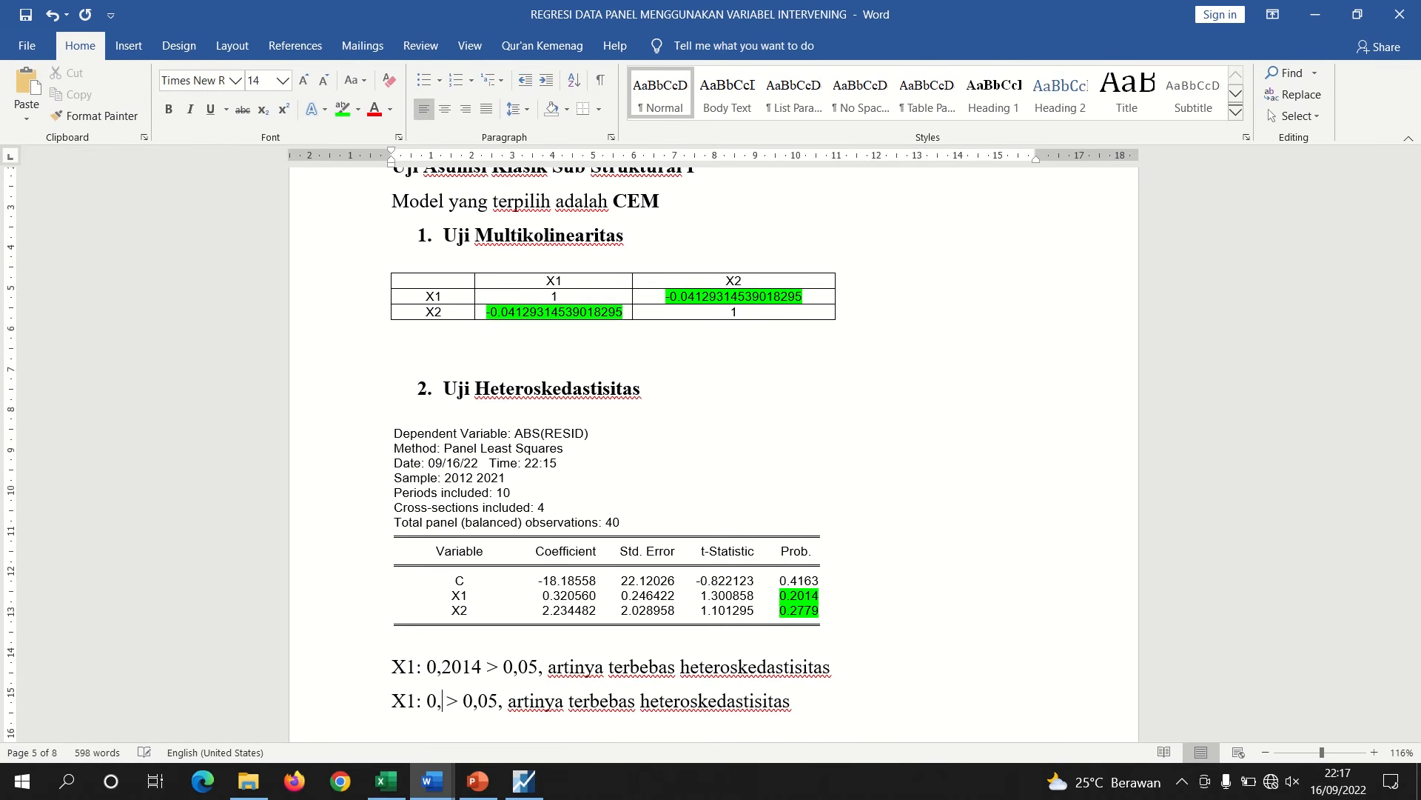
text(2779)
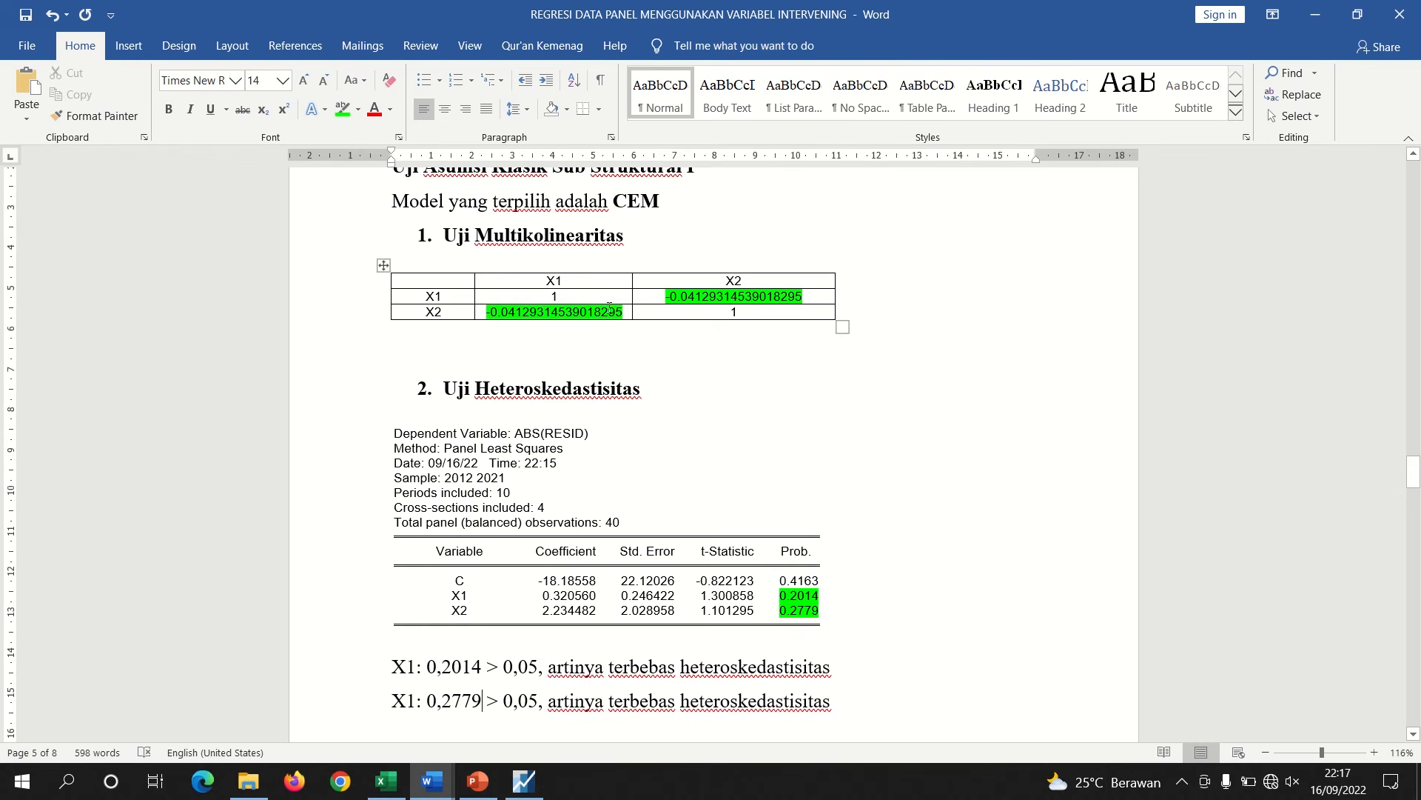
Copy the -0.04129314539018295 correlation coefficient onto a new line below the correlation table and remove its highlight
drag(623, 311, 480, 312)
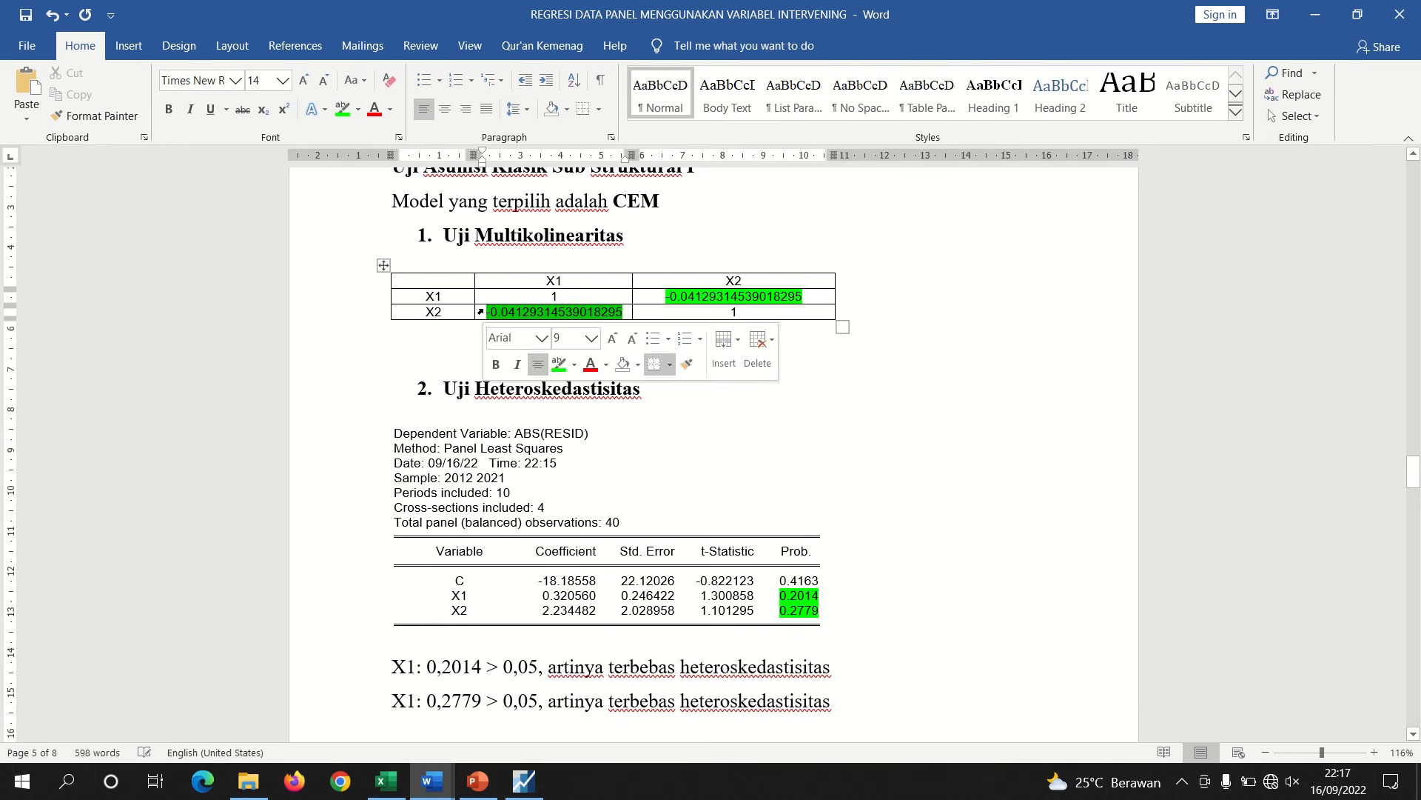
click(444, 332)
key(Return)
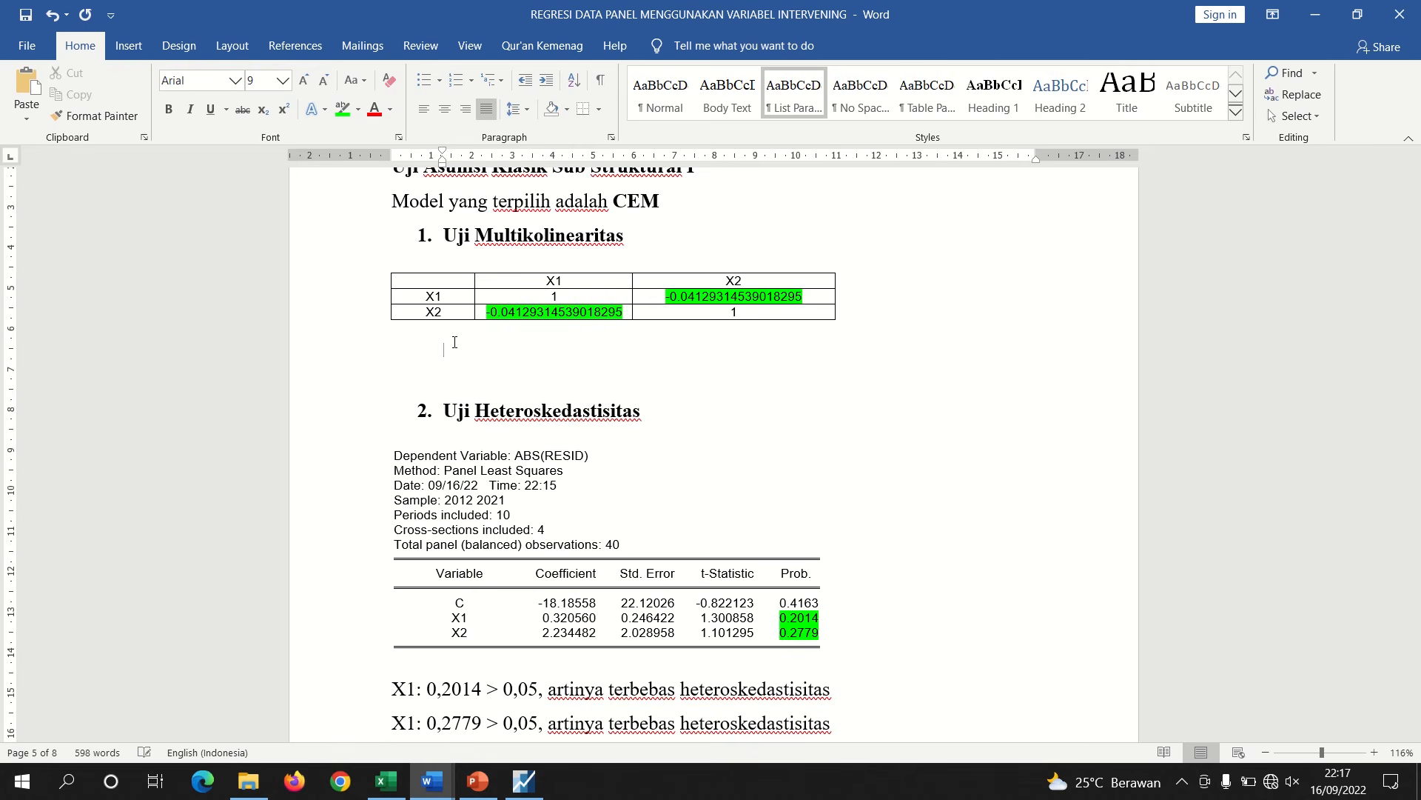
key(ctrl+v)
drag(584, 353, 443, 349)
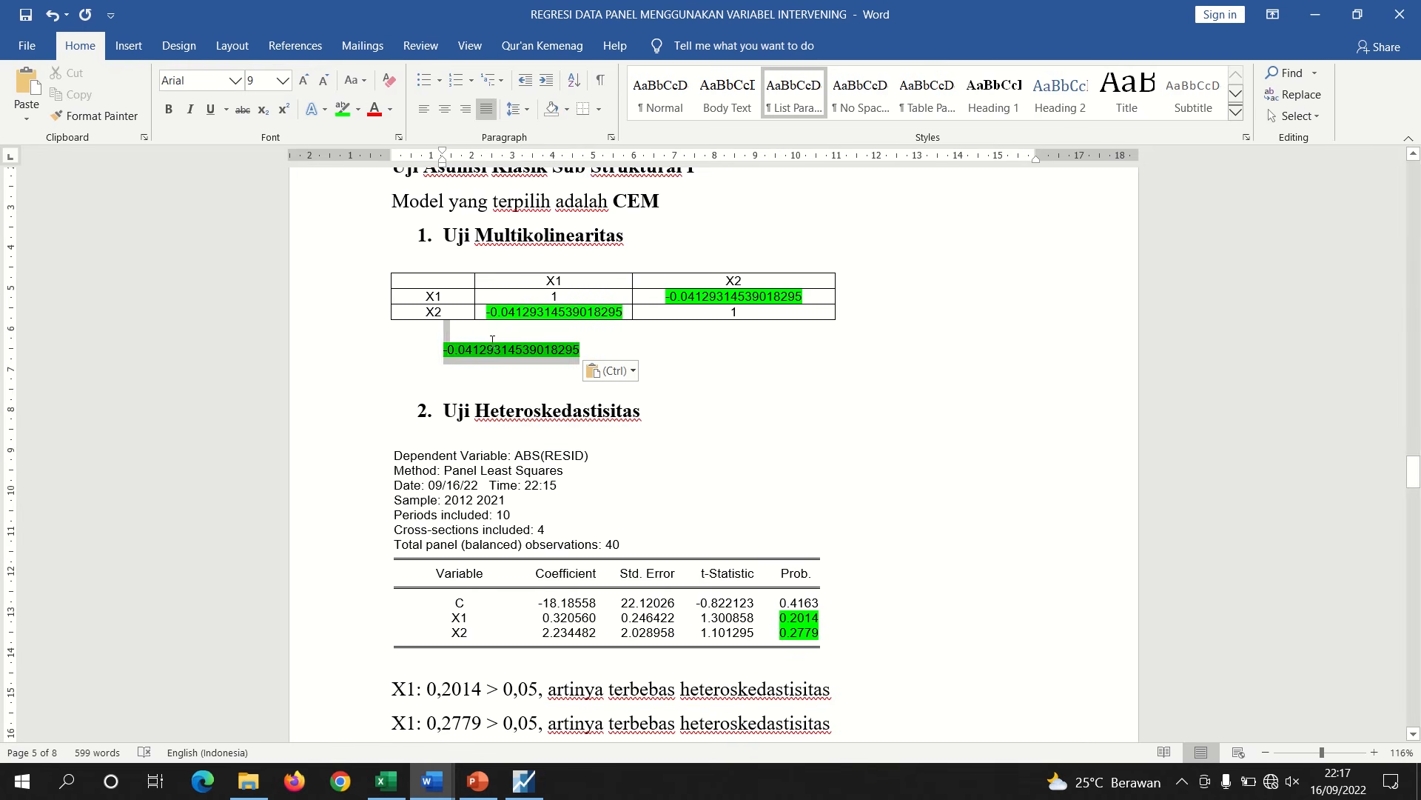
click(342, 109)
click(358, 109)
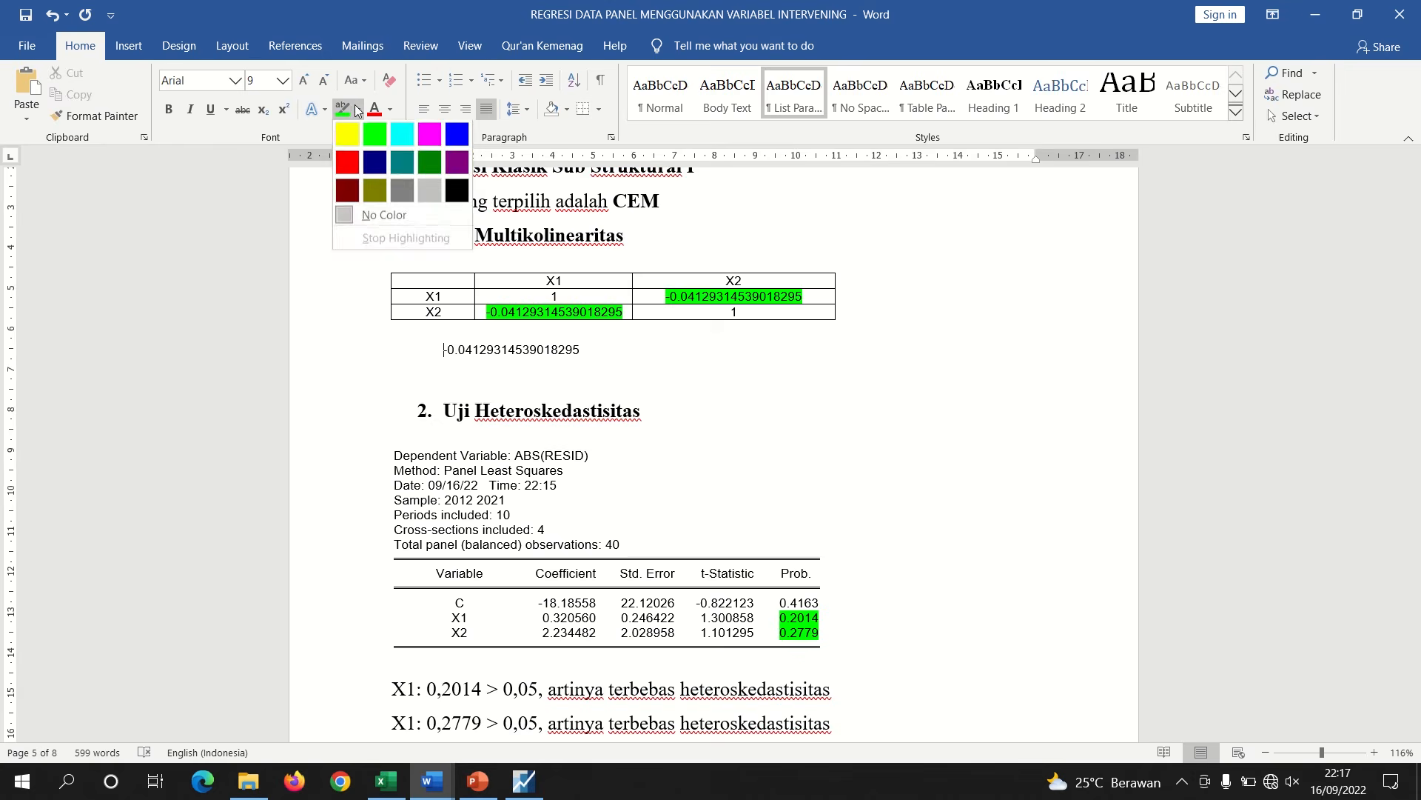
click(585, 345)
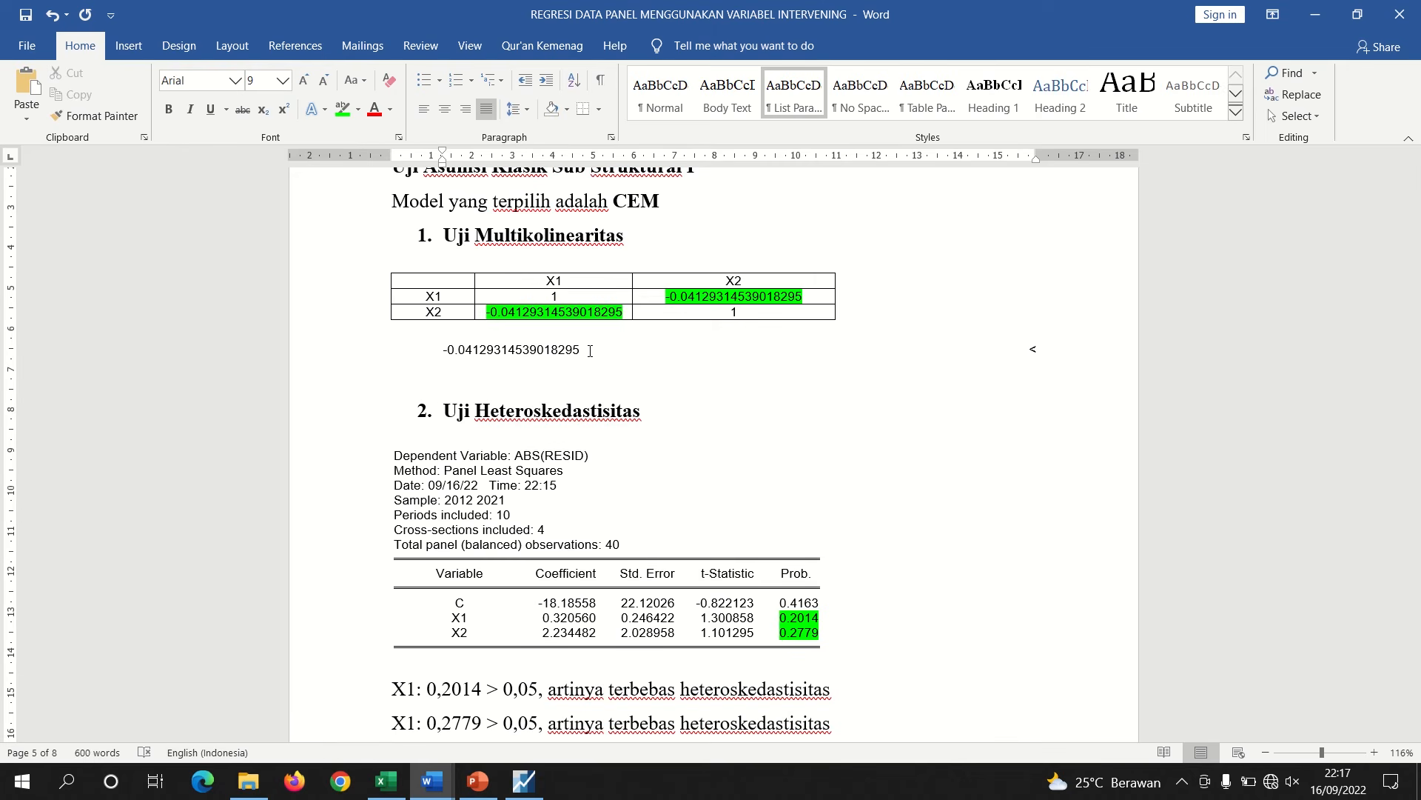
key(Tab)
text(<)
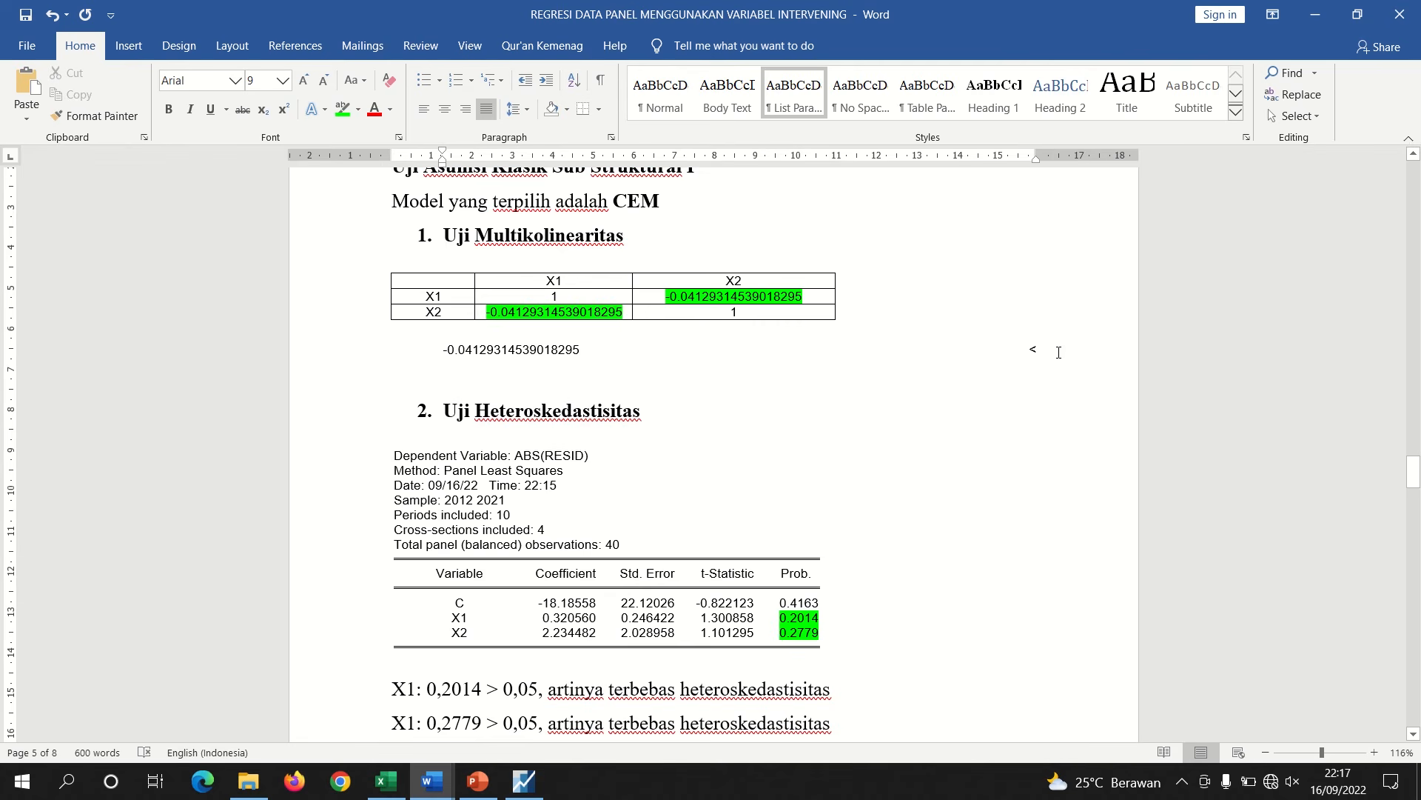
key(BackSpace)
key(BackSpace)
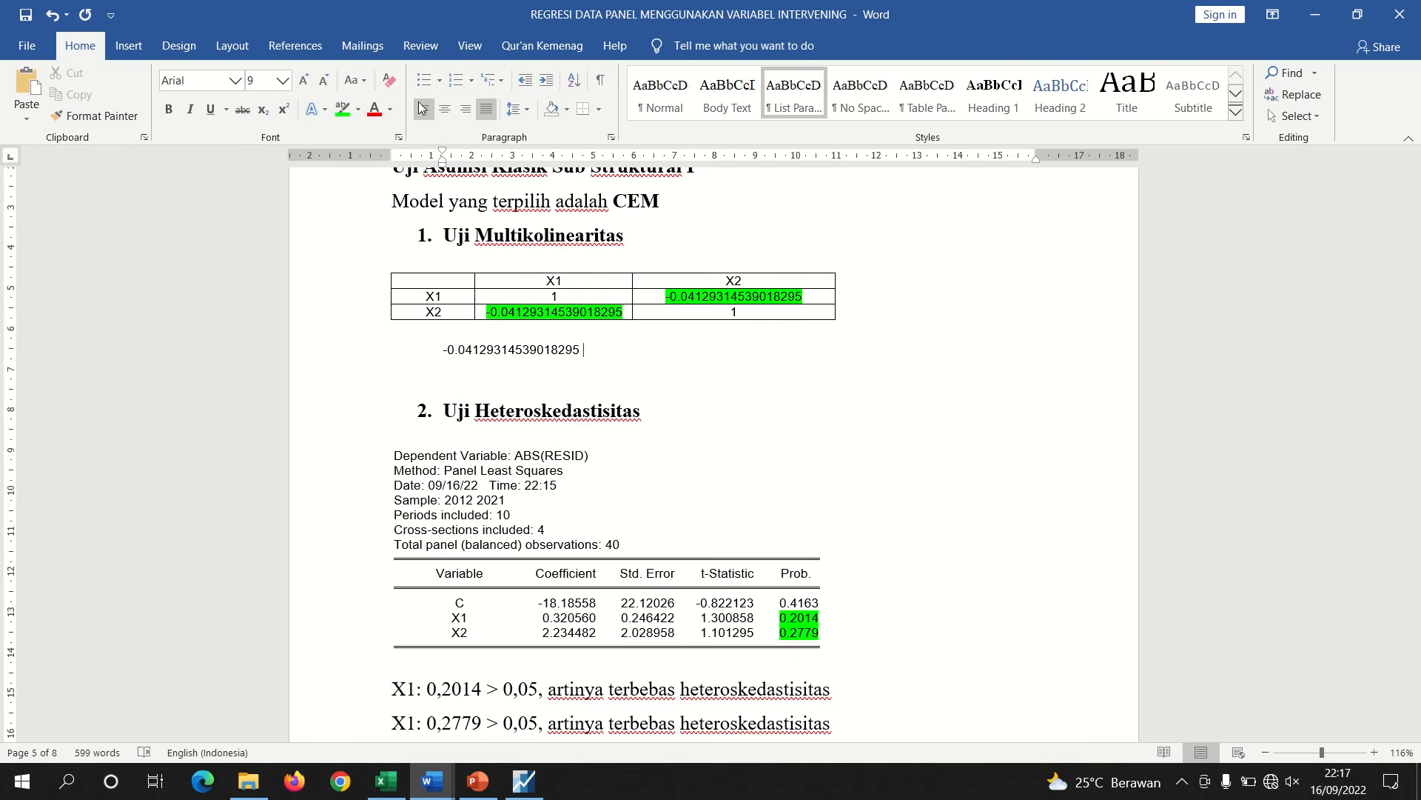
Left-align that line and append '< 0,80, maka' after the coefficient, checking the criterion on the slide
click(424, 111)
text(< 0,)
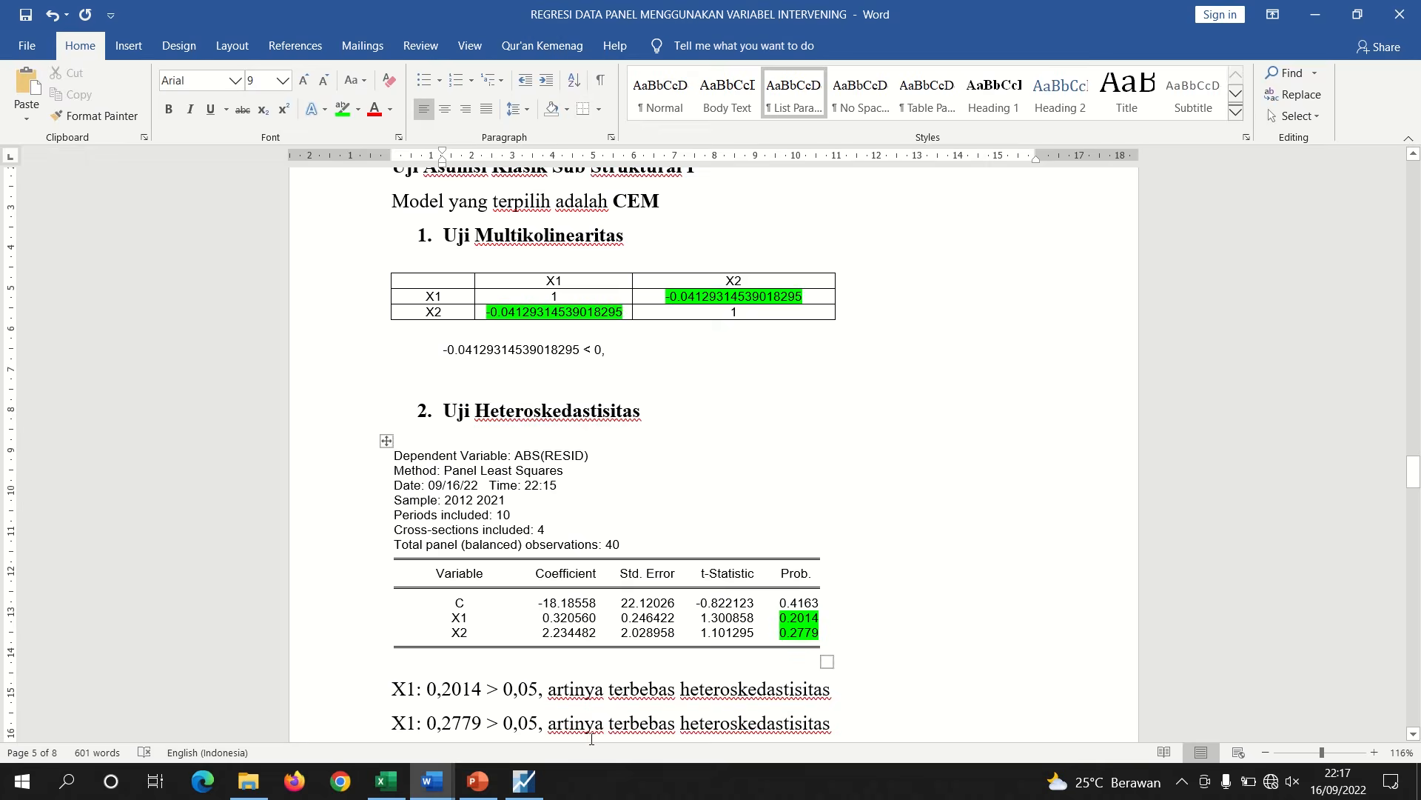
click(478, 781)
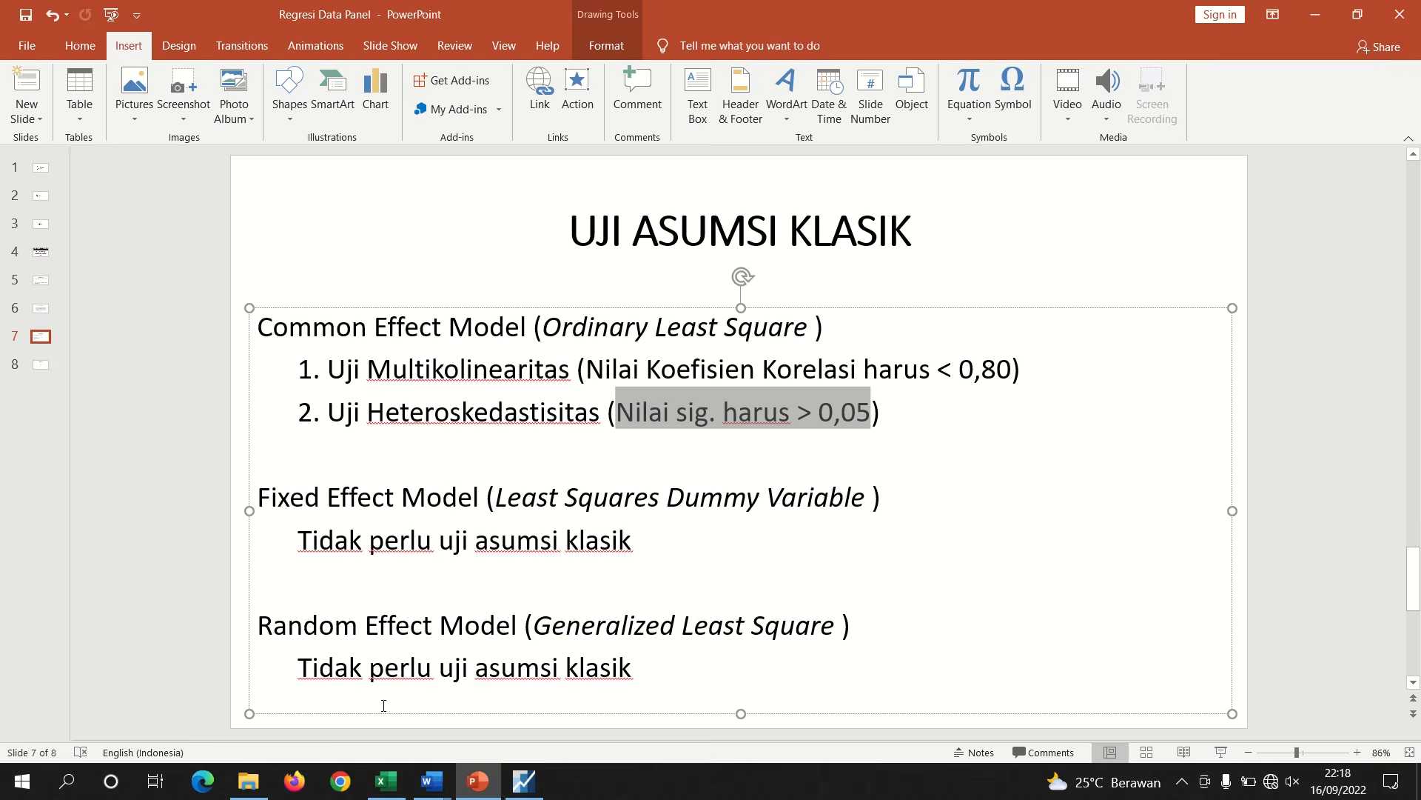
click(432, 786)
click(372, 730)
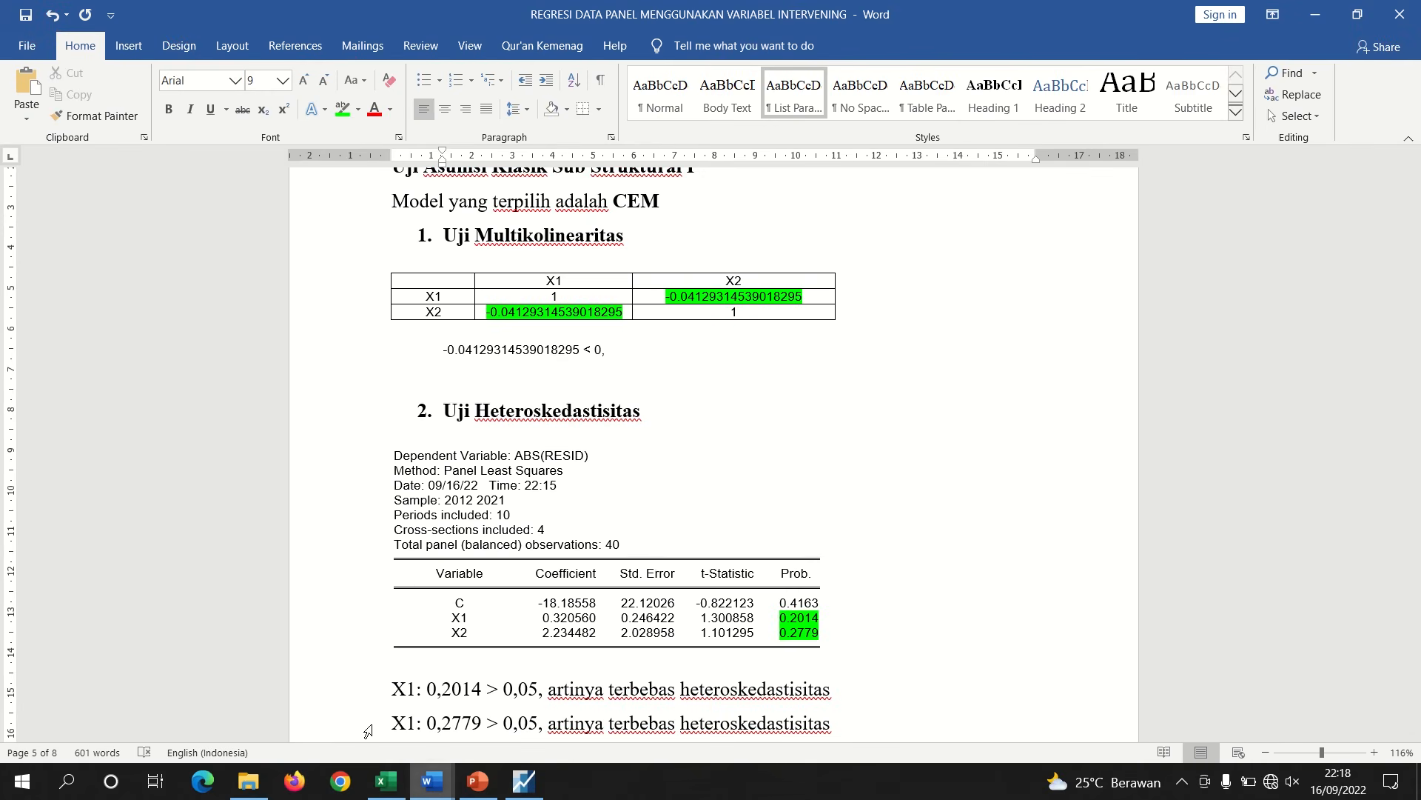
text(80, maka )
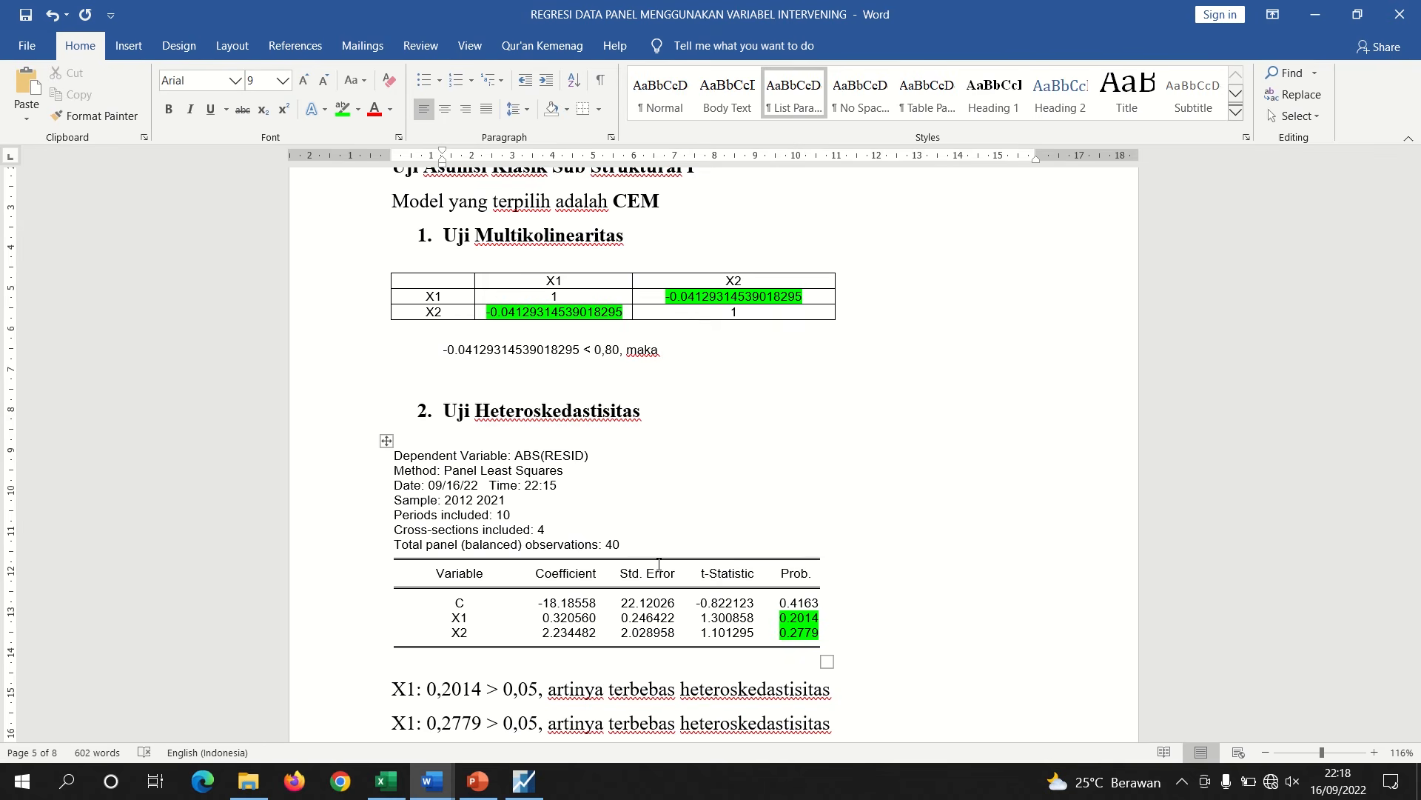
text(lol)
text(terbebas m)
text(utikolinea)
text(ritas)
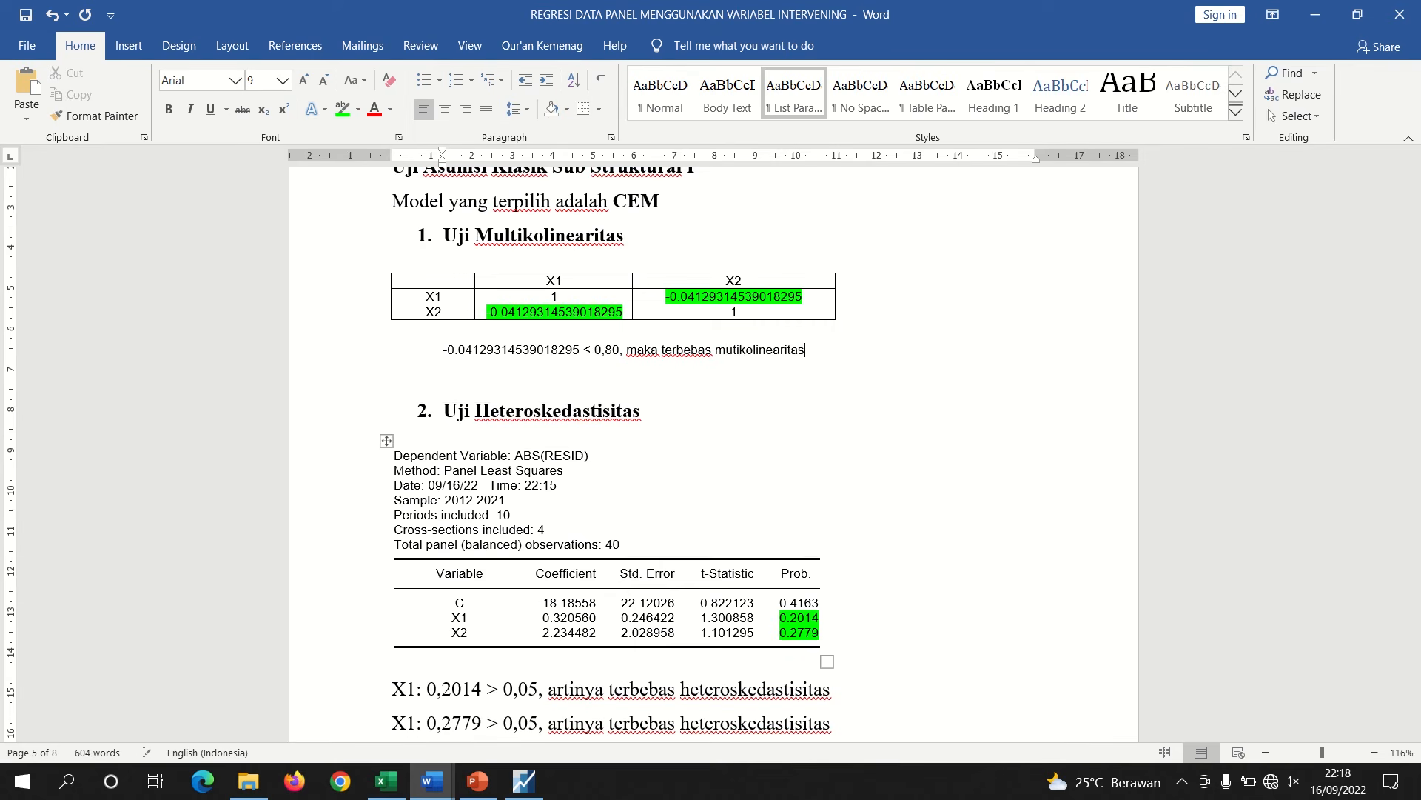
text( atau lolos uji mu)
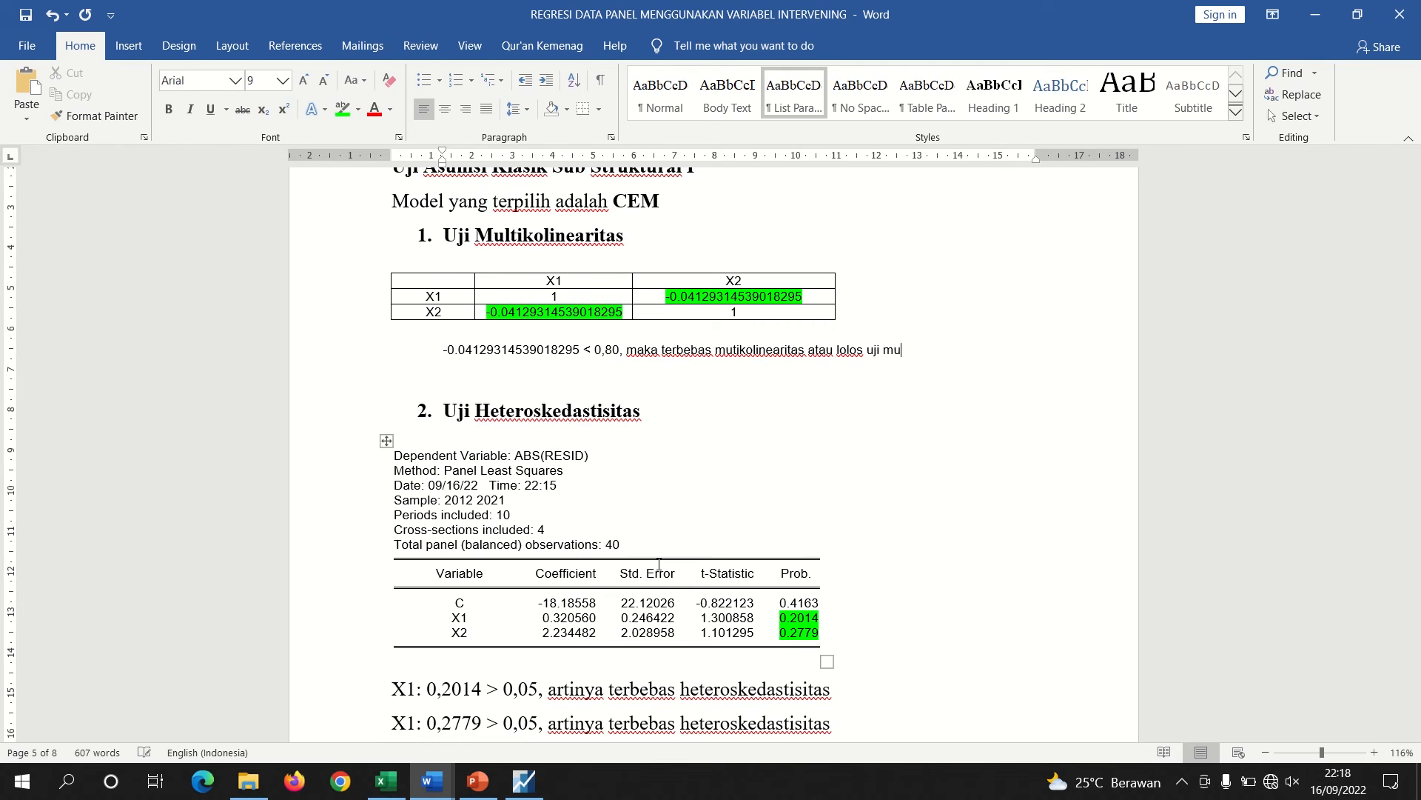
text(ltikolinearitas)
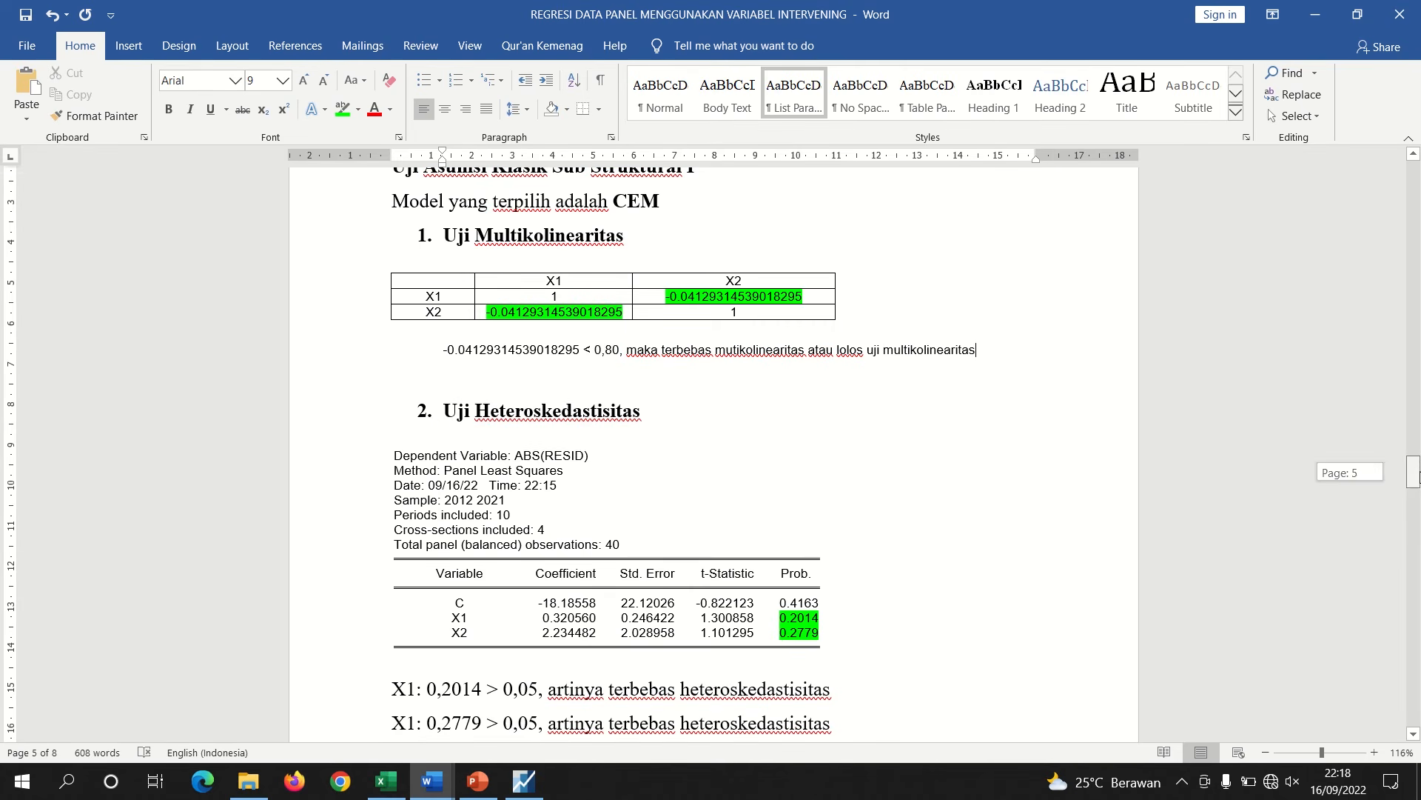
Add blank lines after the heteroskedasticity results so 'Uji Asumsi Klasik Sub Struktural II' starts on a new page
drag(1416, 477, 1415, 471)
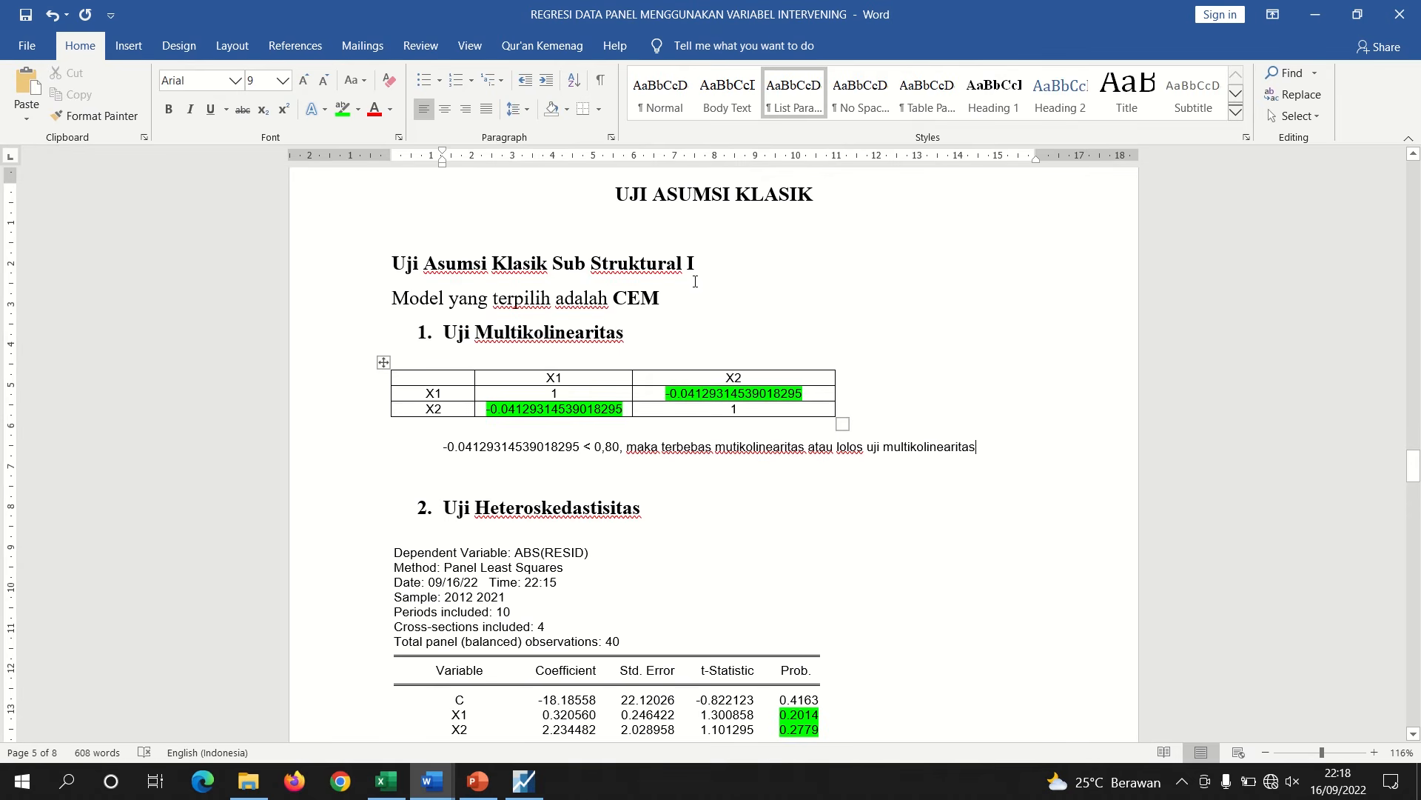
drag(696, 265, 575, 265)
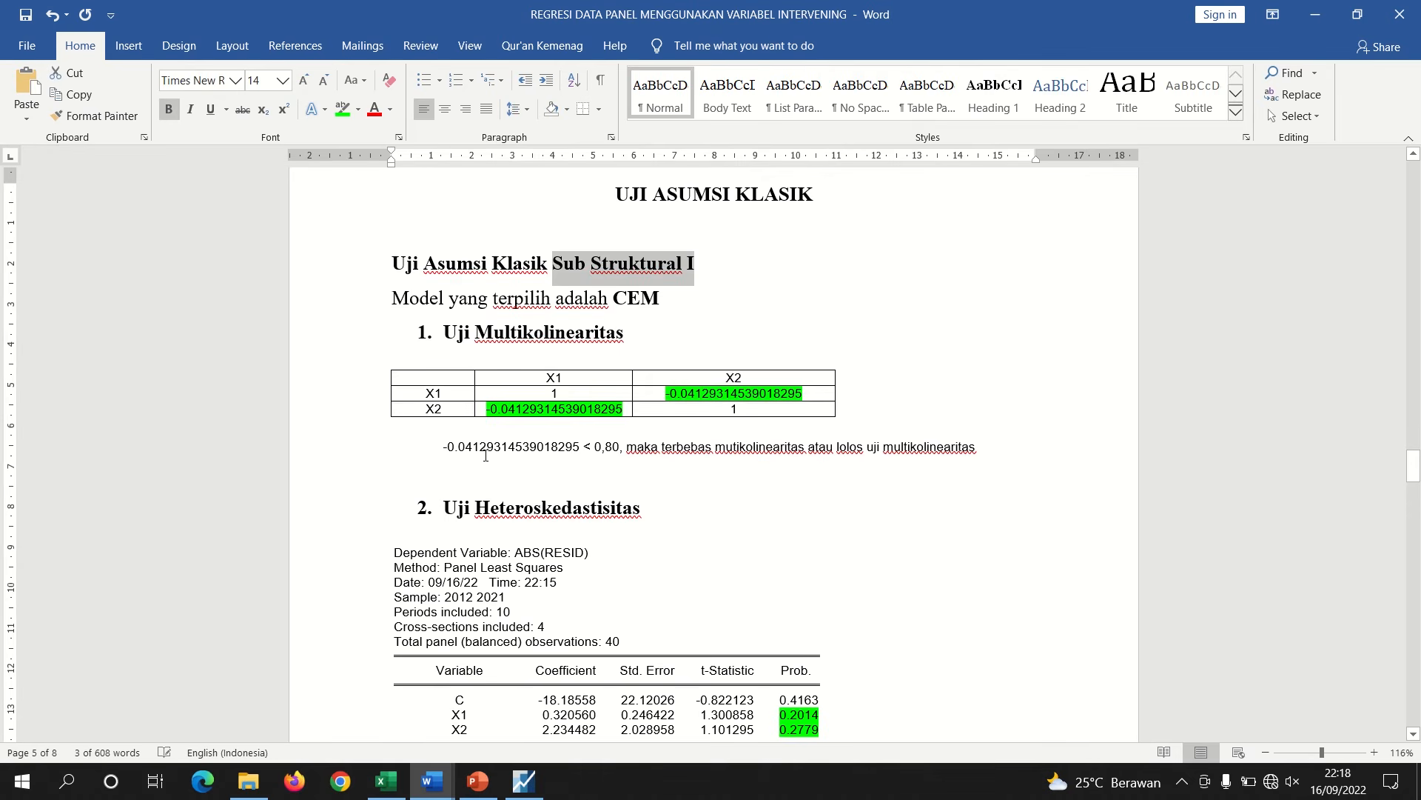
drag(618, 347, 506, 337)
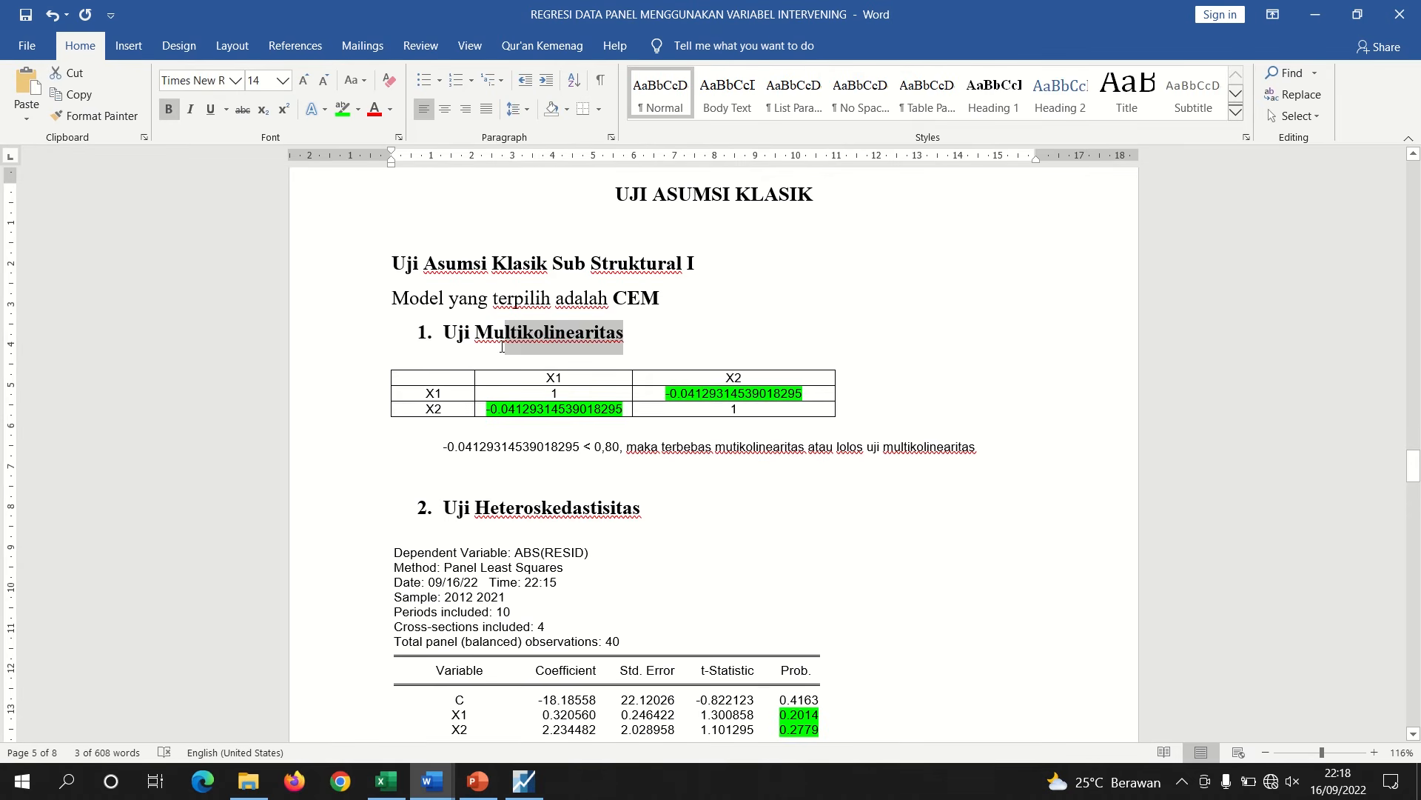
drag(641, 511, 490, 511)
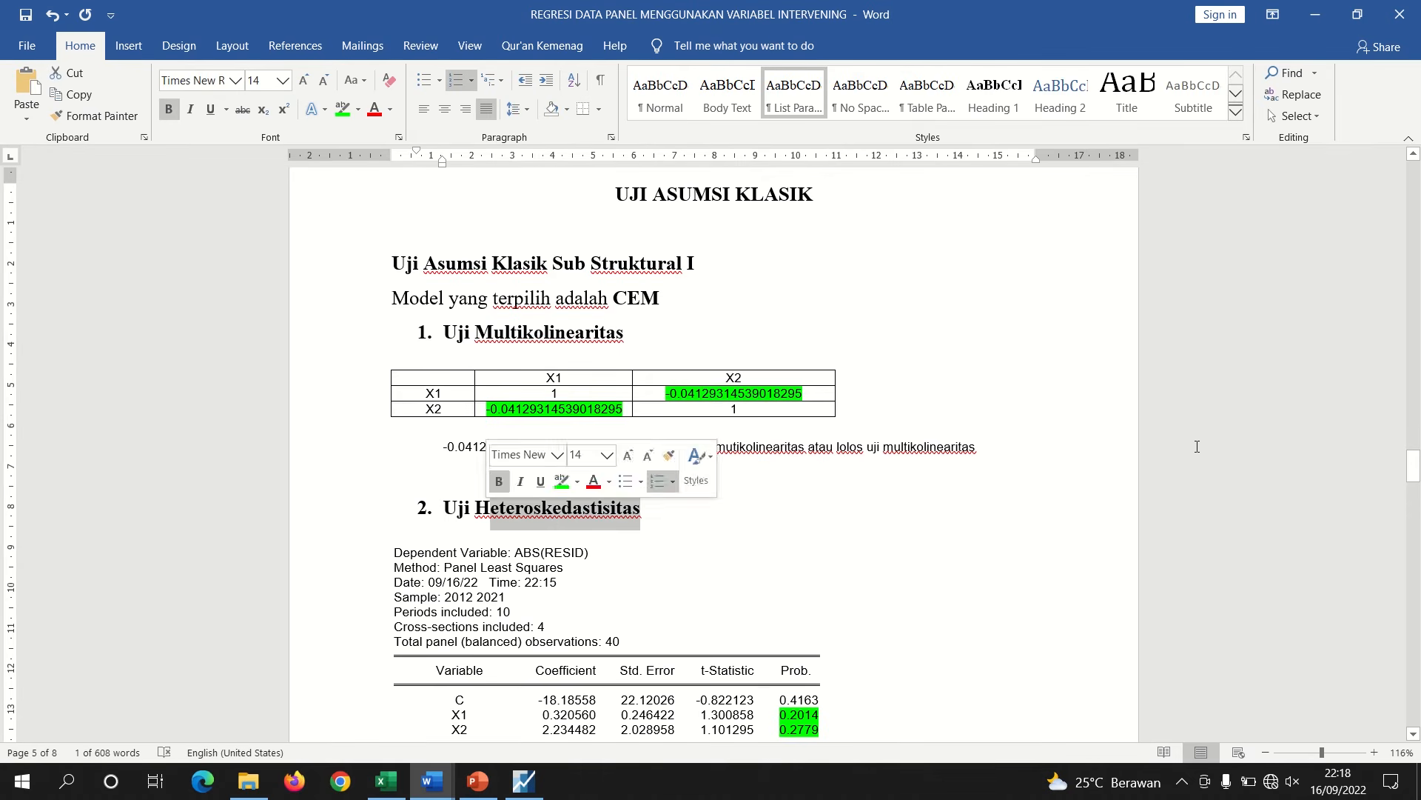
drag(1414, 473, 1414, 496)
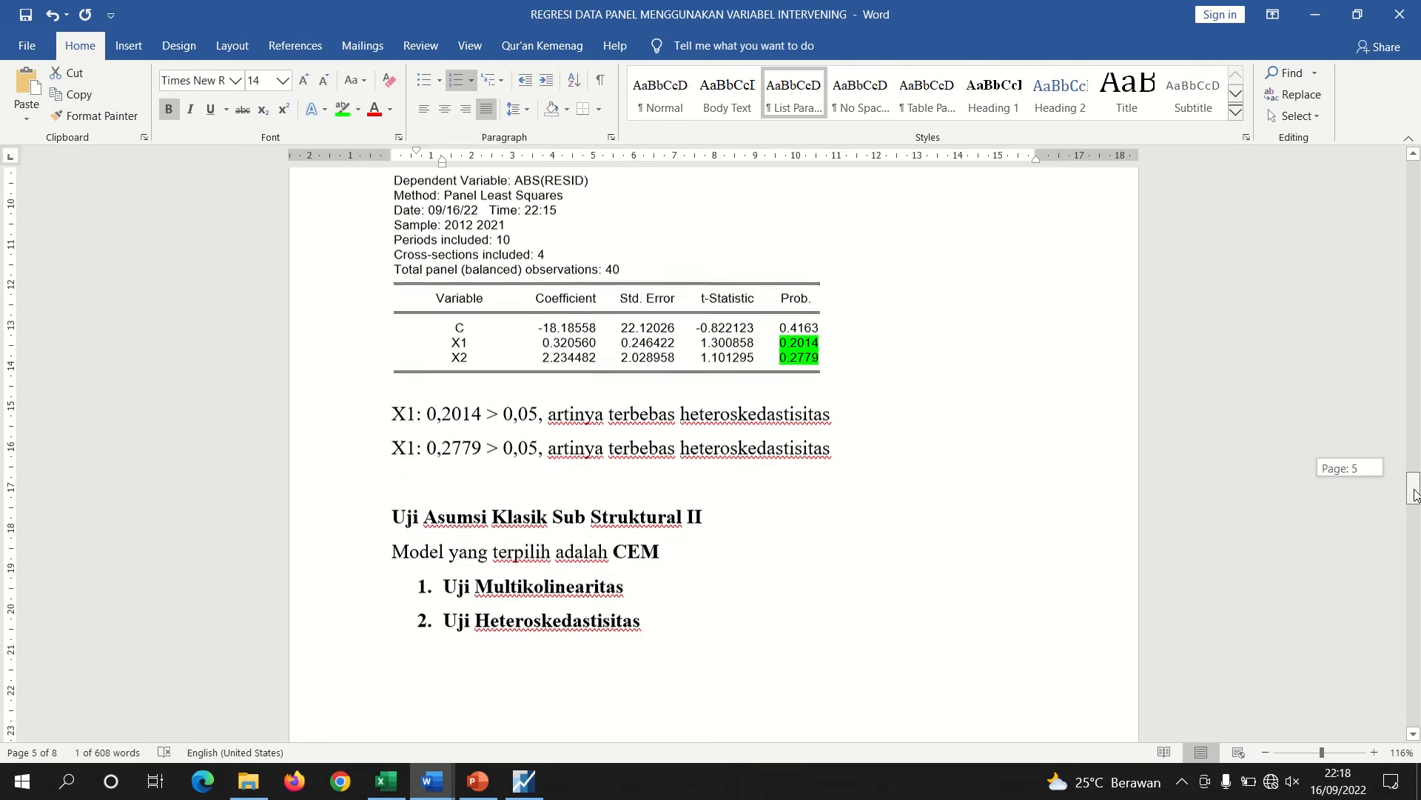
click(598, 489)
key(Return)
key(Return)
key(Return)
key(Return)
key(Return)
key(Return)
key(Return)
key(Return)
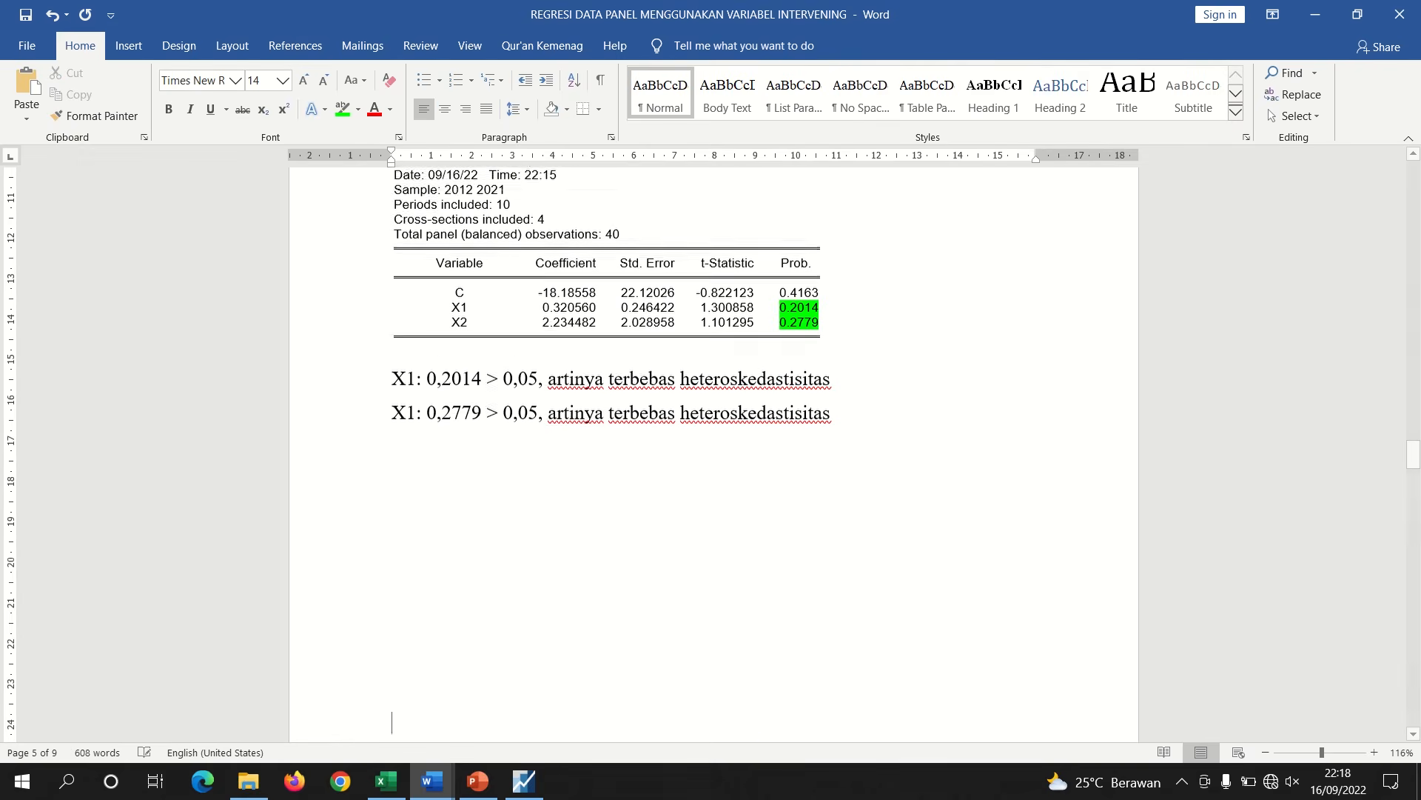
key(Return)
key(BackSpace)
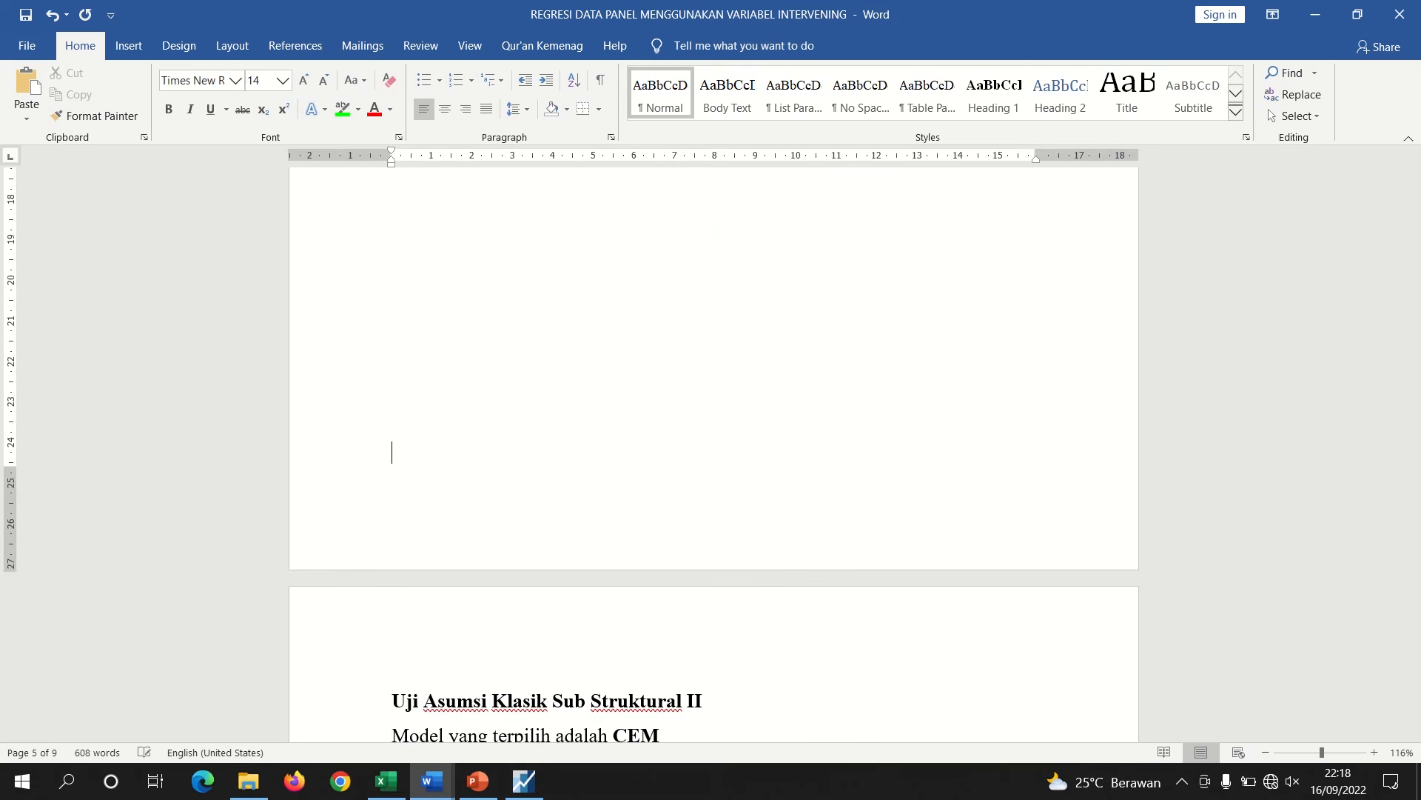
Insert an empty line under '1. Uji Multikolinearitas' in the Sub Struktural II section
scroll(742, 504, down, 3)
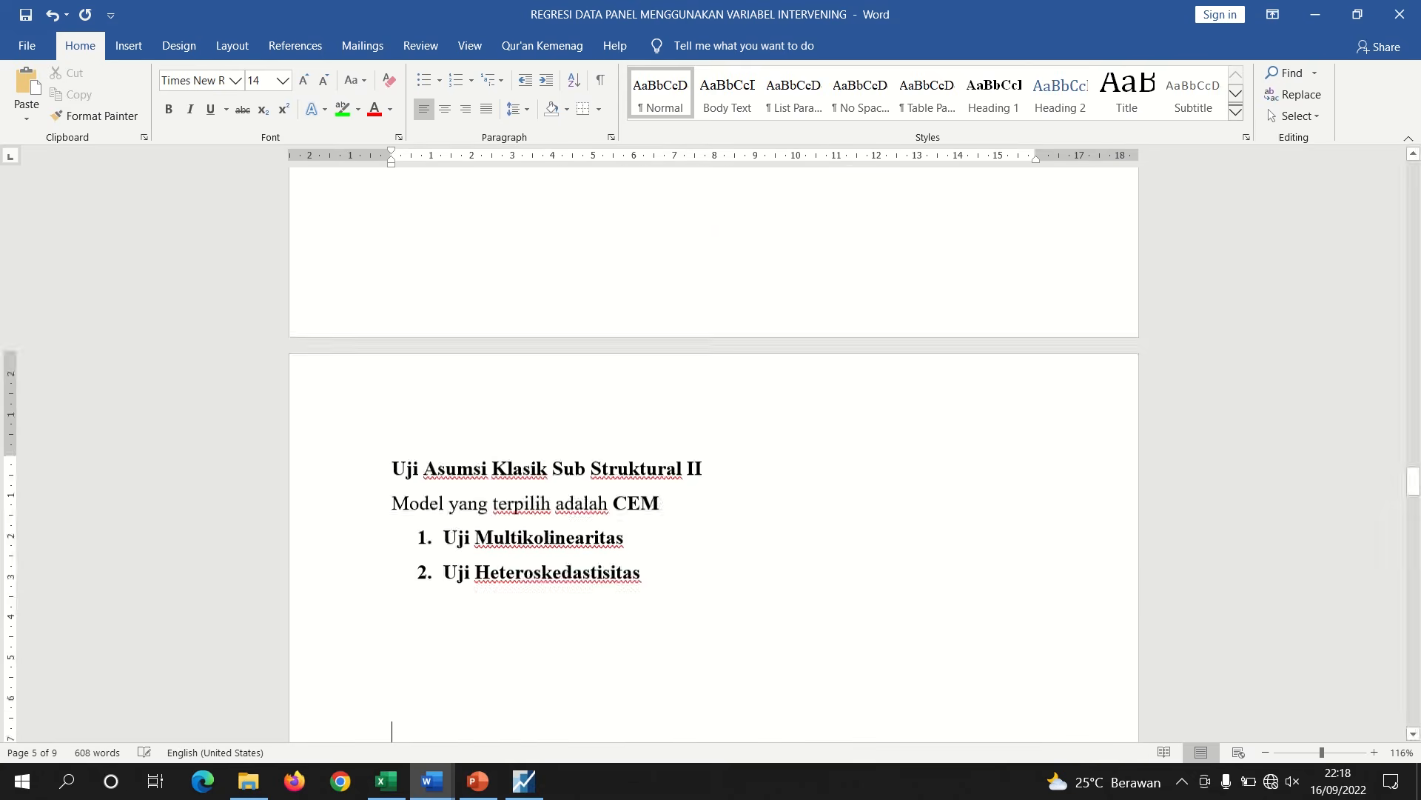
click(628, 537)
key(Return)
key(BackSpace)
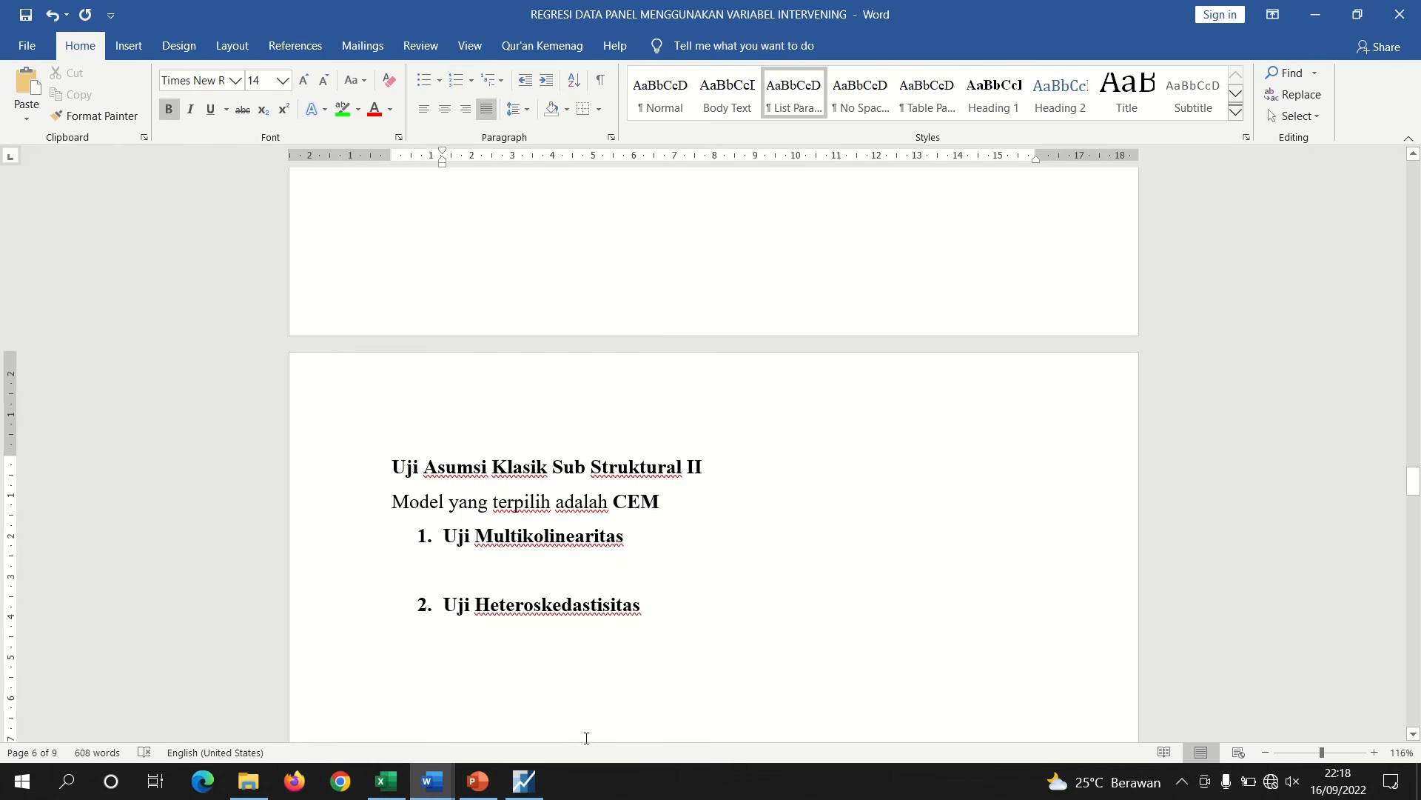
Switch to EViews and close the abs(resid) equation window
click(524, 781)
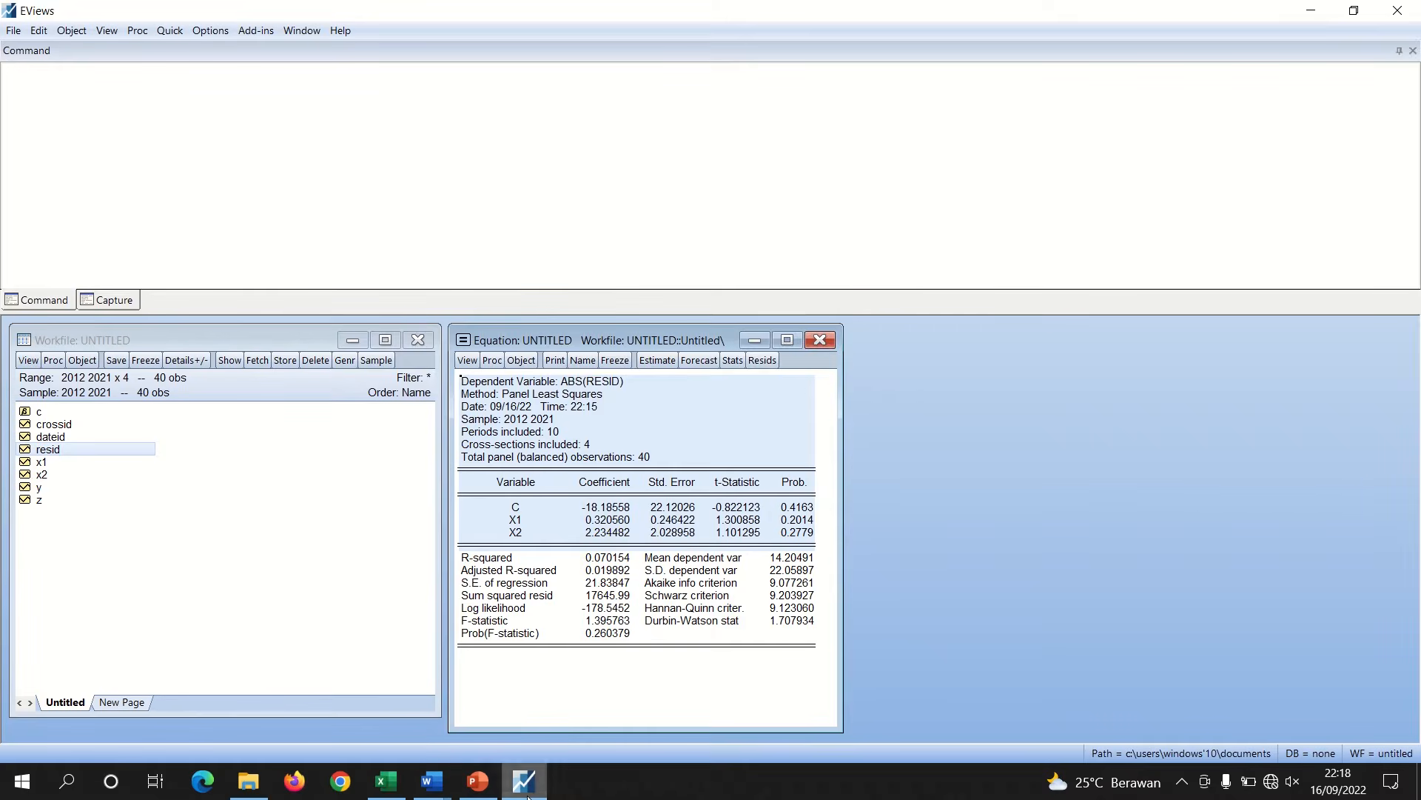
click(819, 340)
click(657, 425)
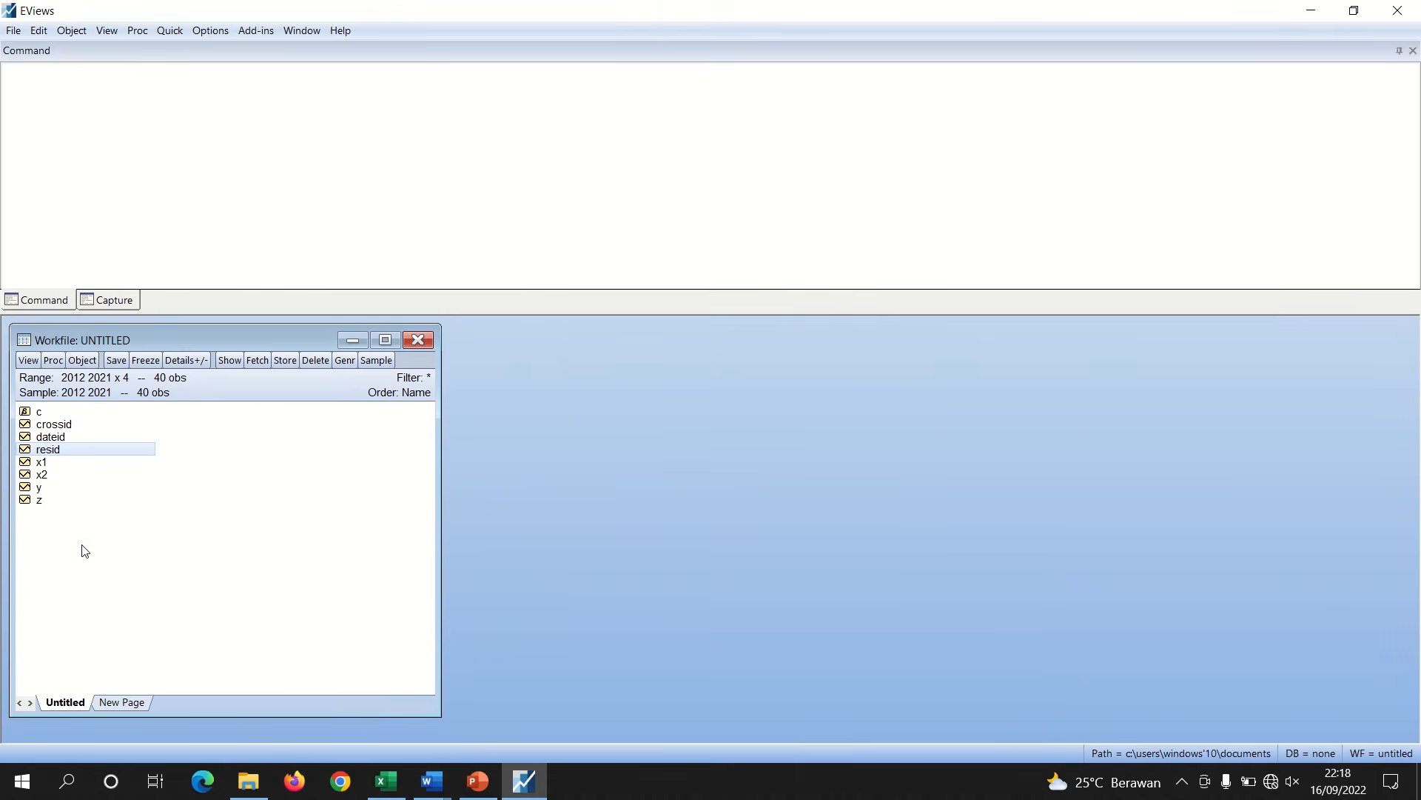
Select the x1, x2 and z series and open their correlation matrix
click(51, 464)
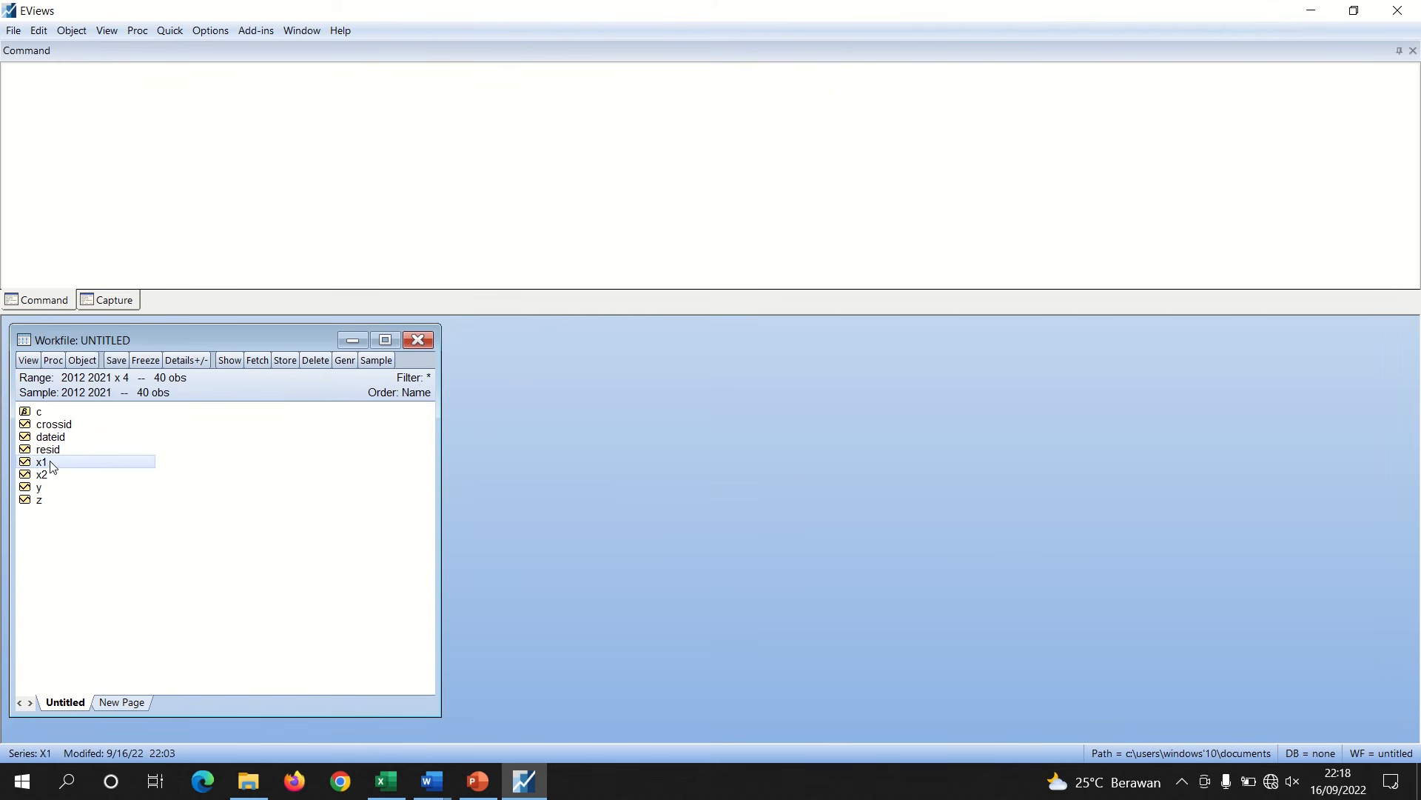
shift+click(41, 475)
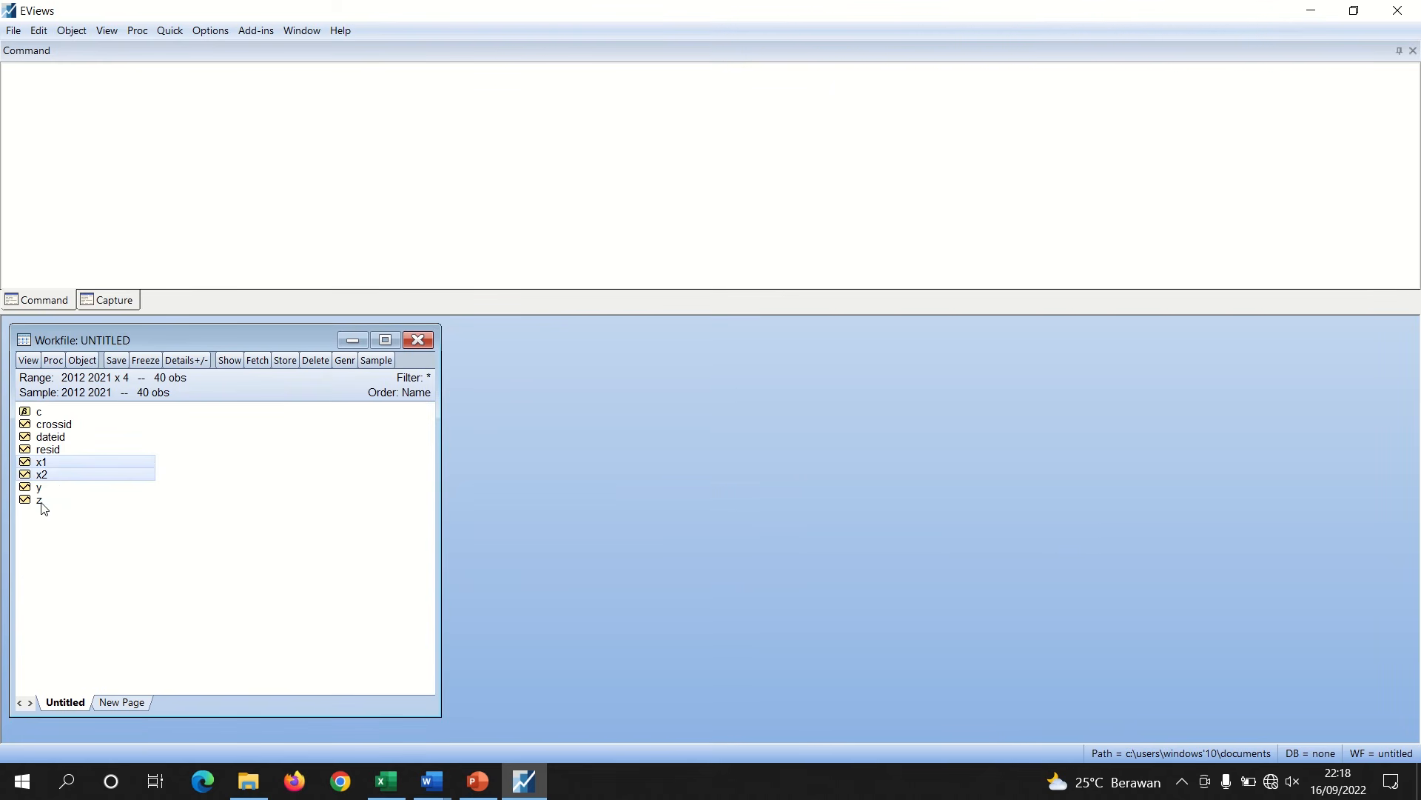
shift+click(43, 503)
click(96, 564)
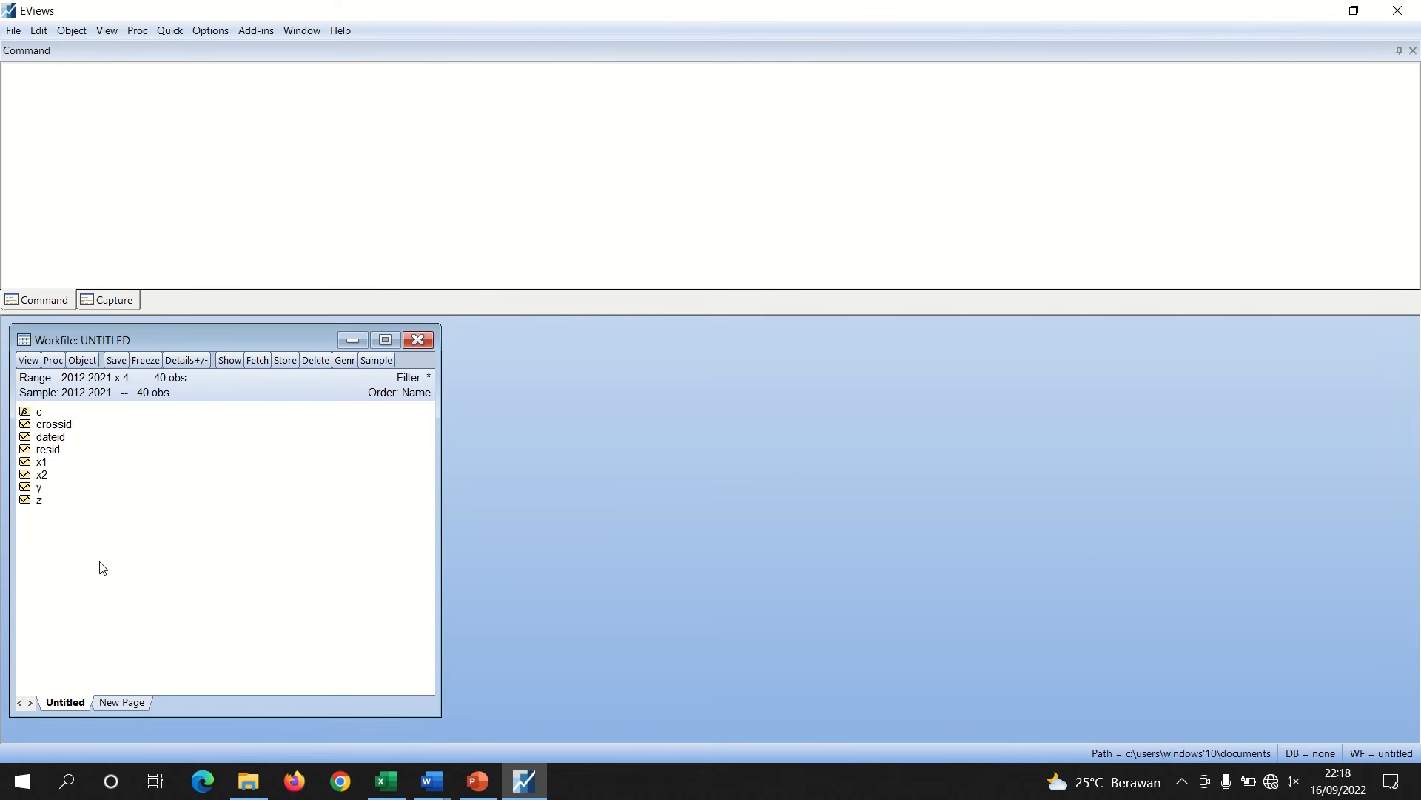
click(41, 464)
ctrl+click(42, 474)
ctrl+click(41, 501)
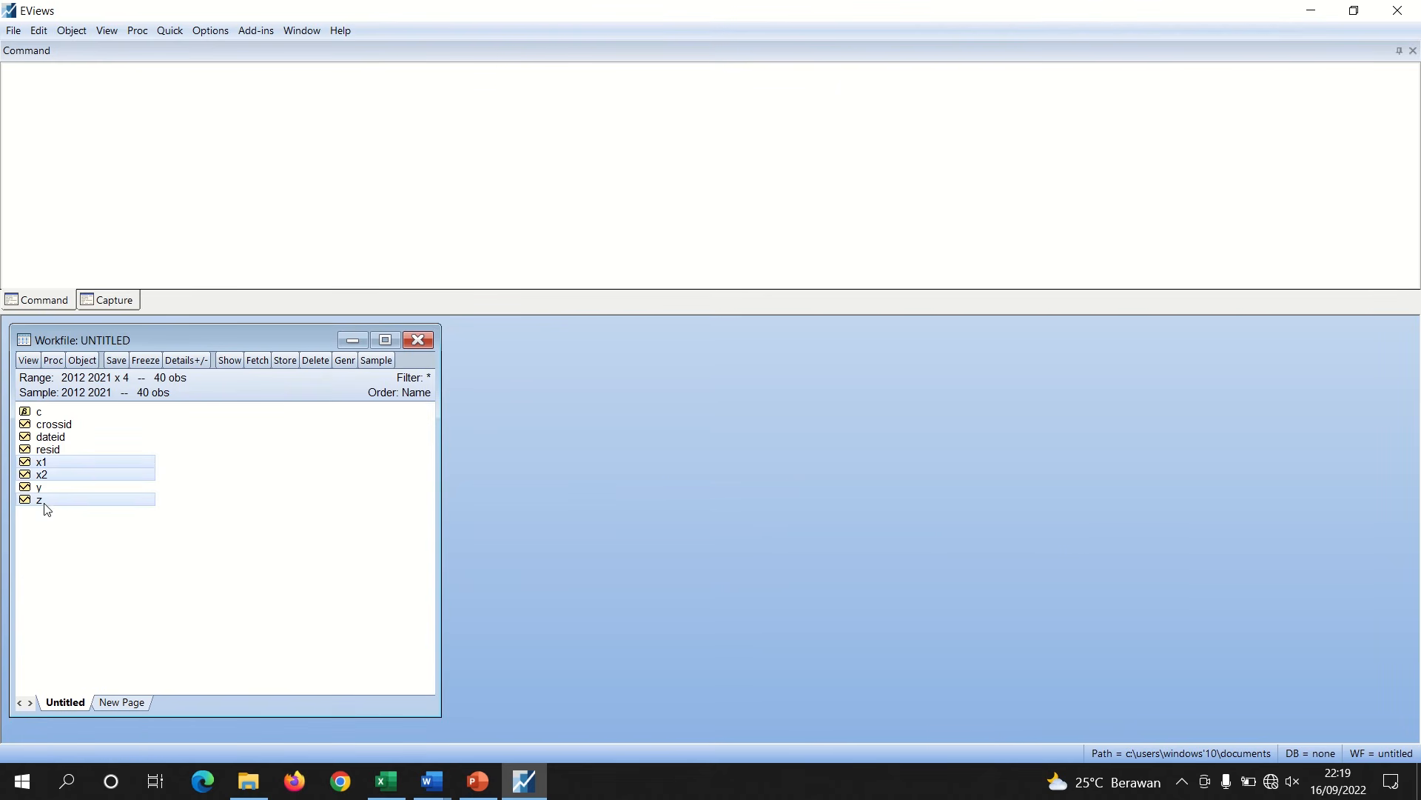
click(171, 31)
mouse_move(250, 161)
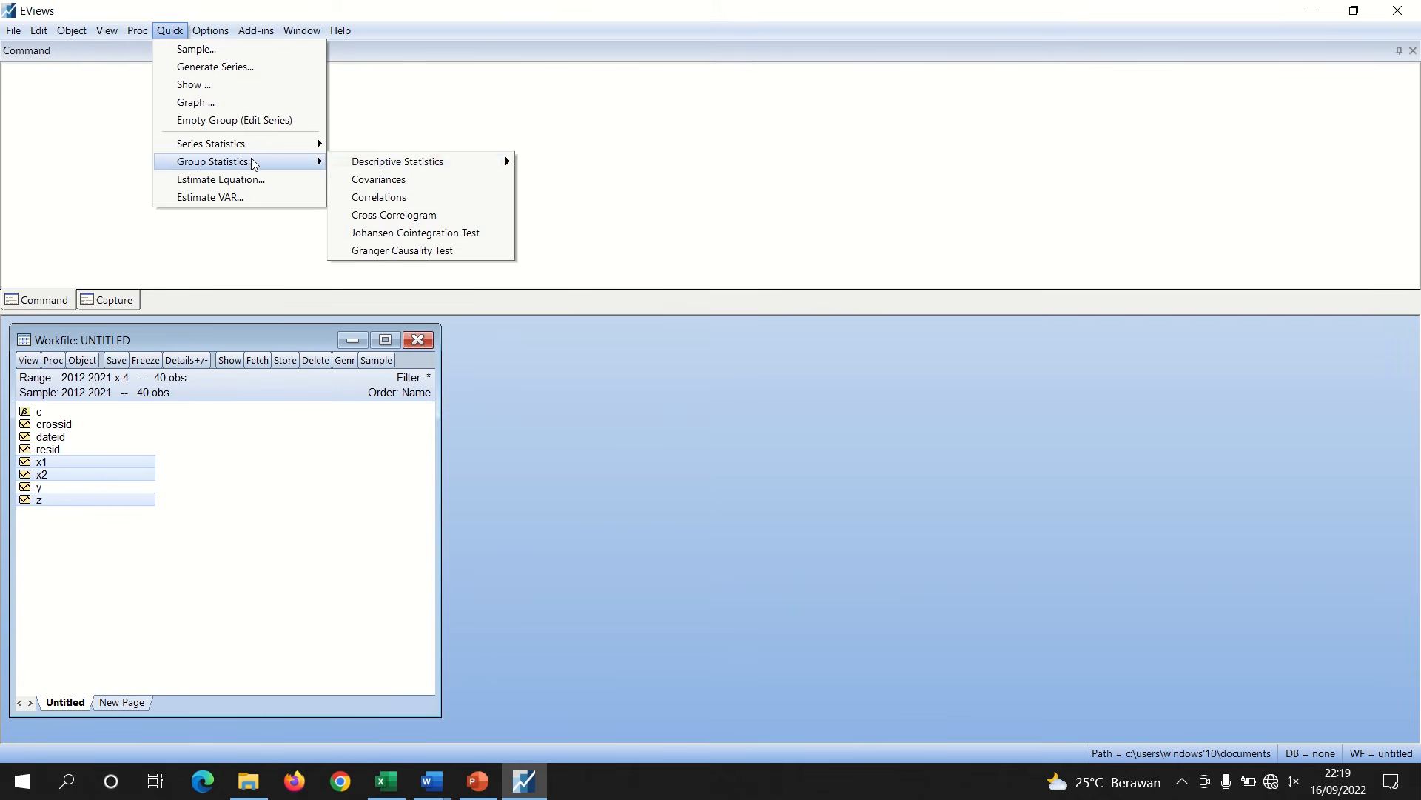
click(379, 197)
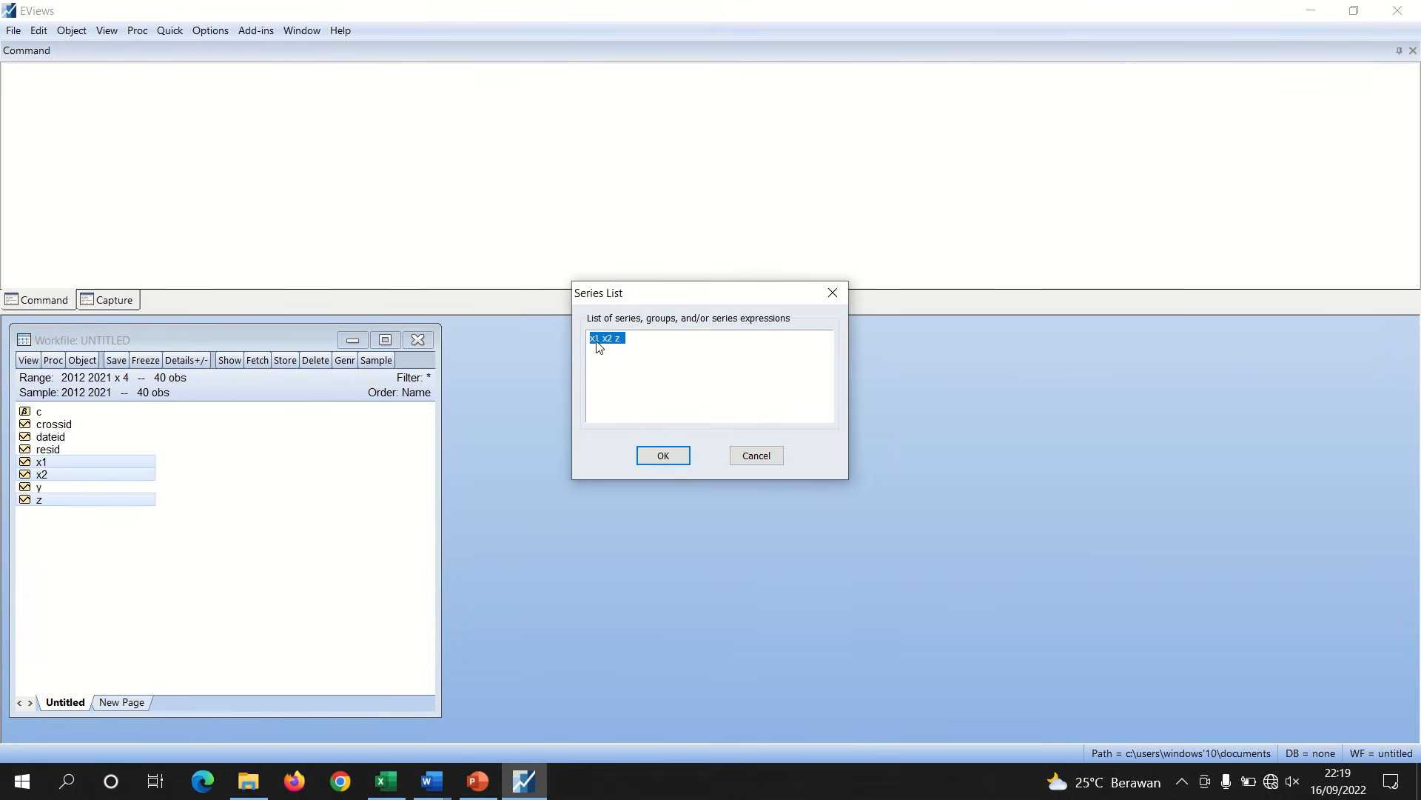
click(669, 458)
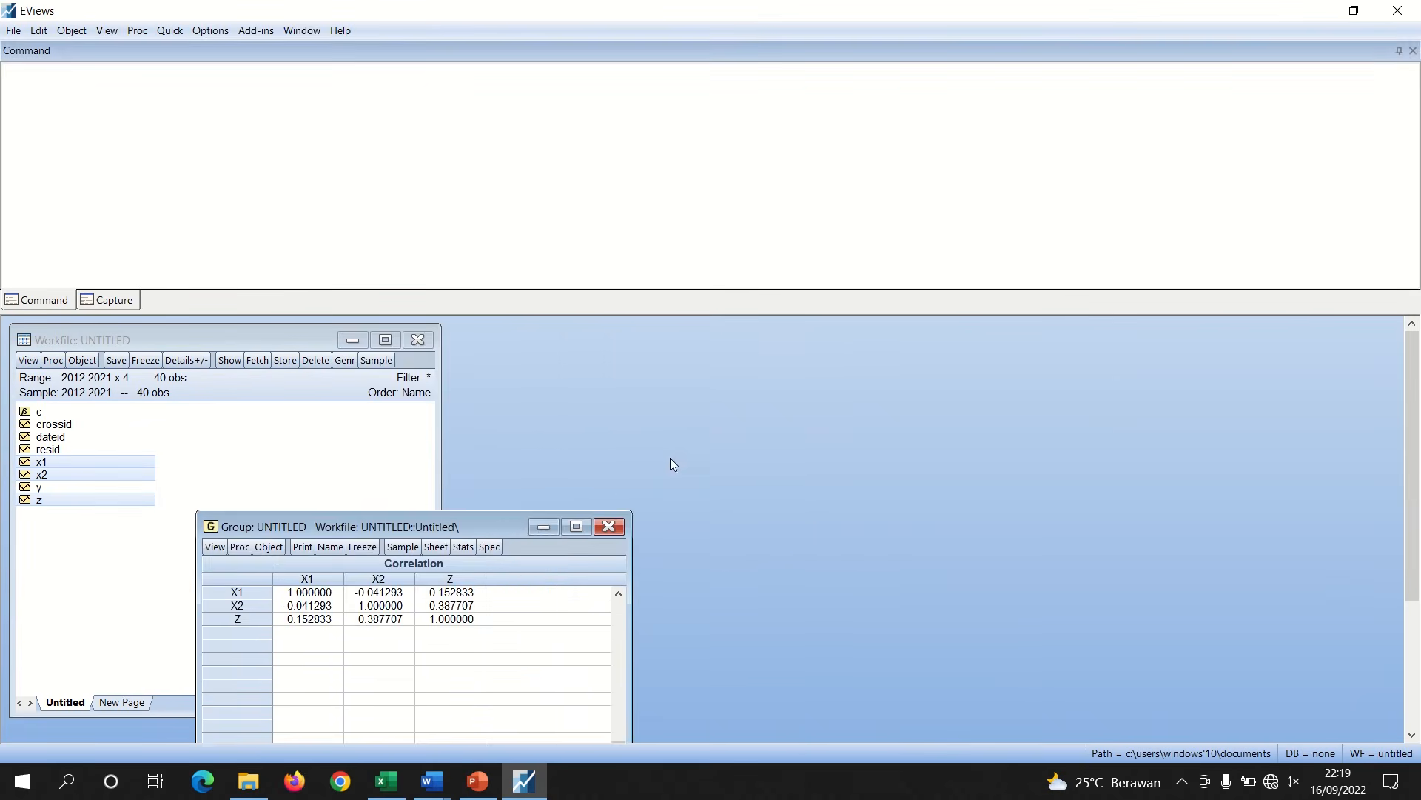
Copy the full correlation table of X1, X2 and Z
drag(502, 528, 672, 348)
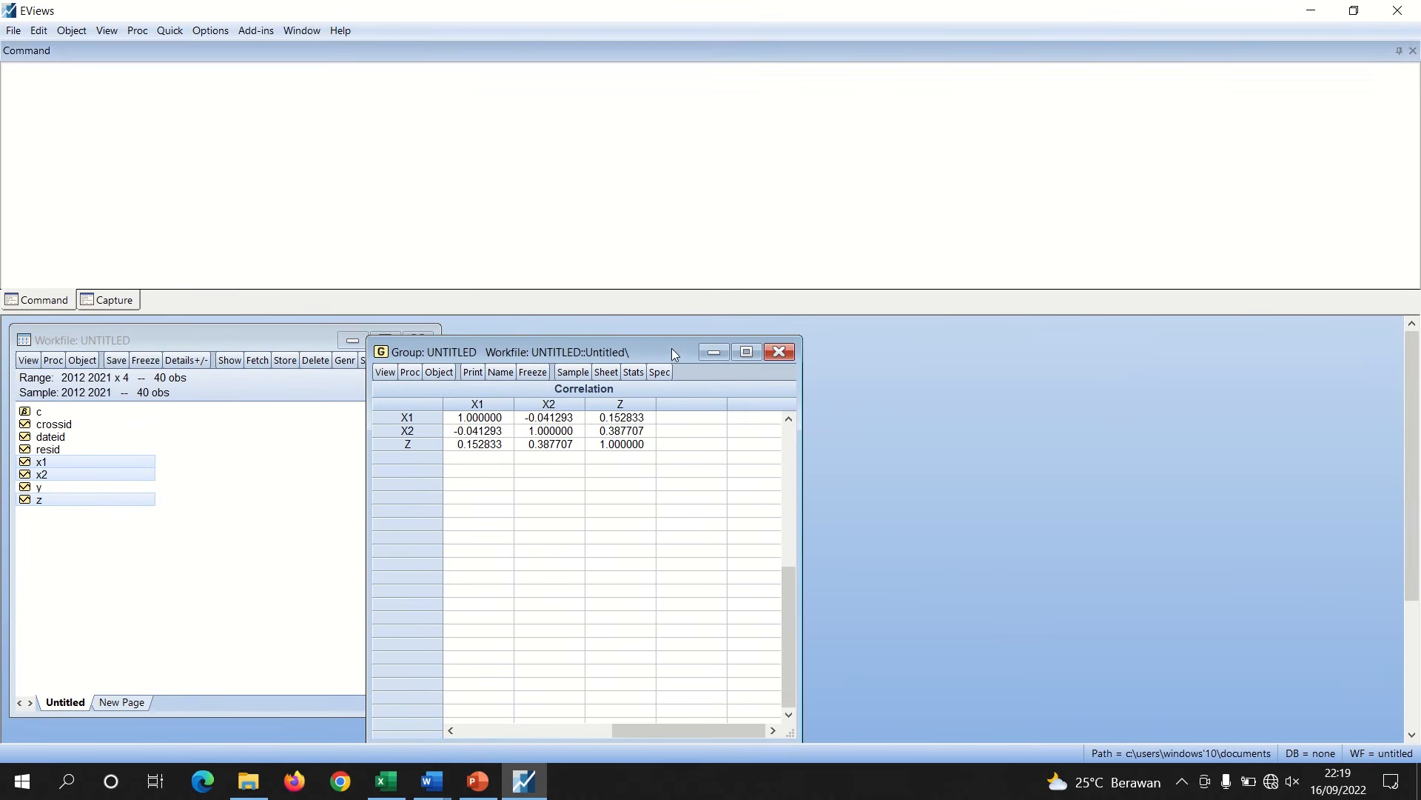
drag(708, 735, 562, 732)
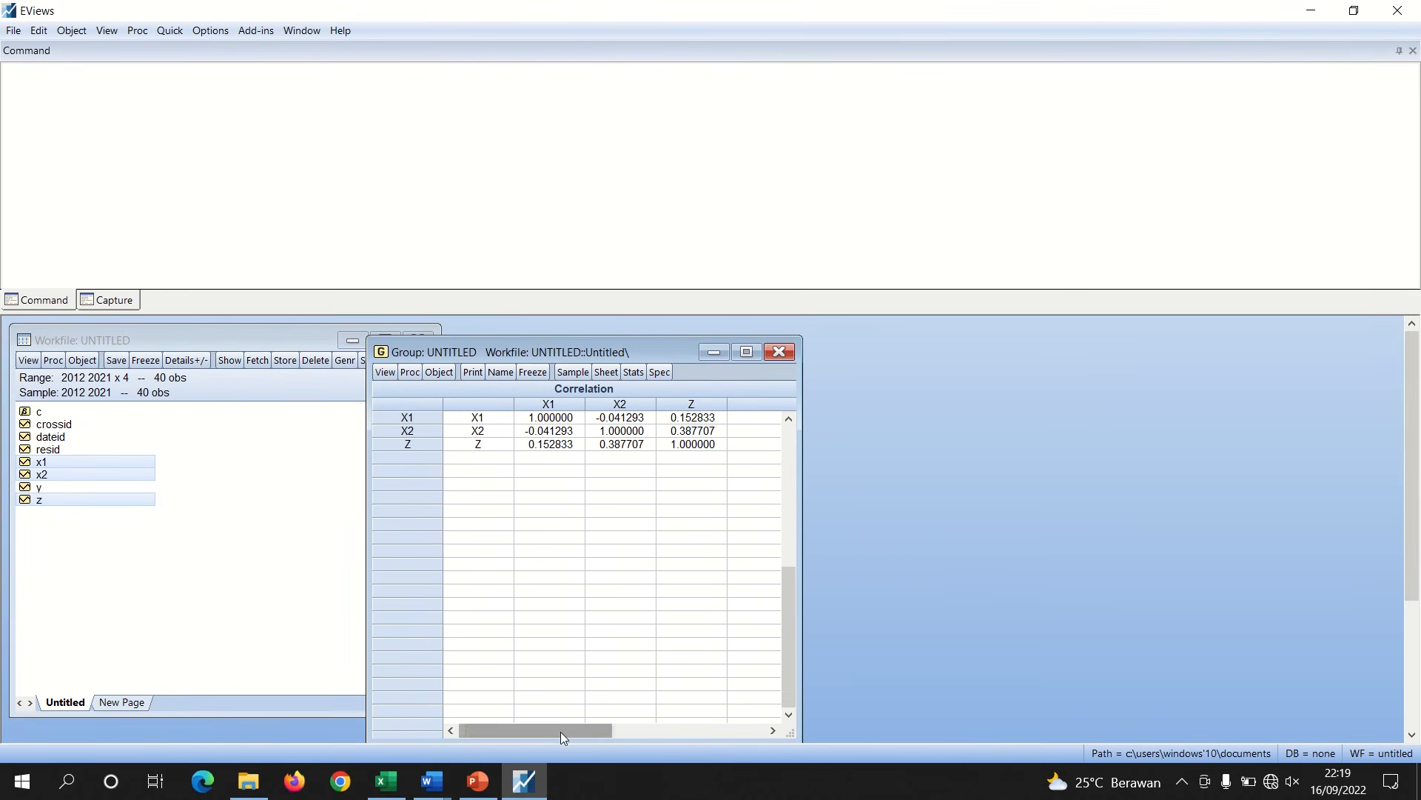
drag(790, 623, 787, 463)
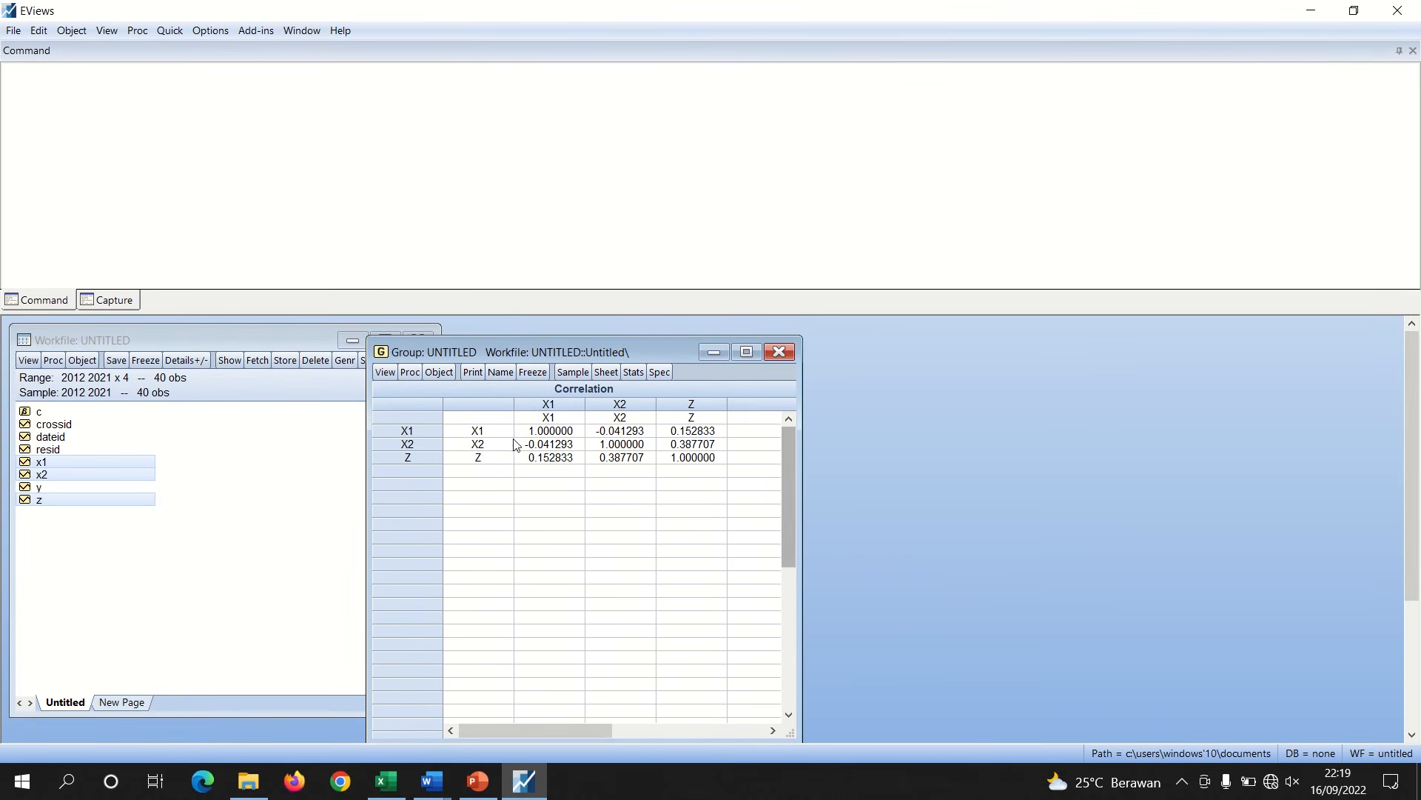
drag(470, 417, 680, 463)
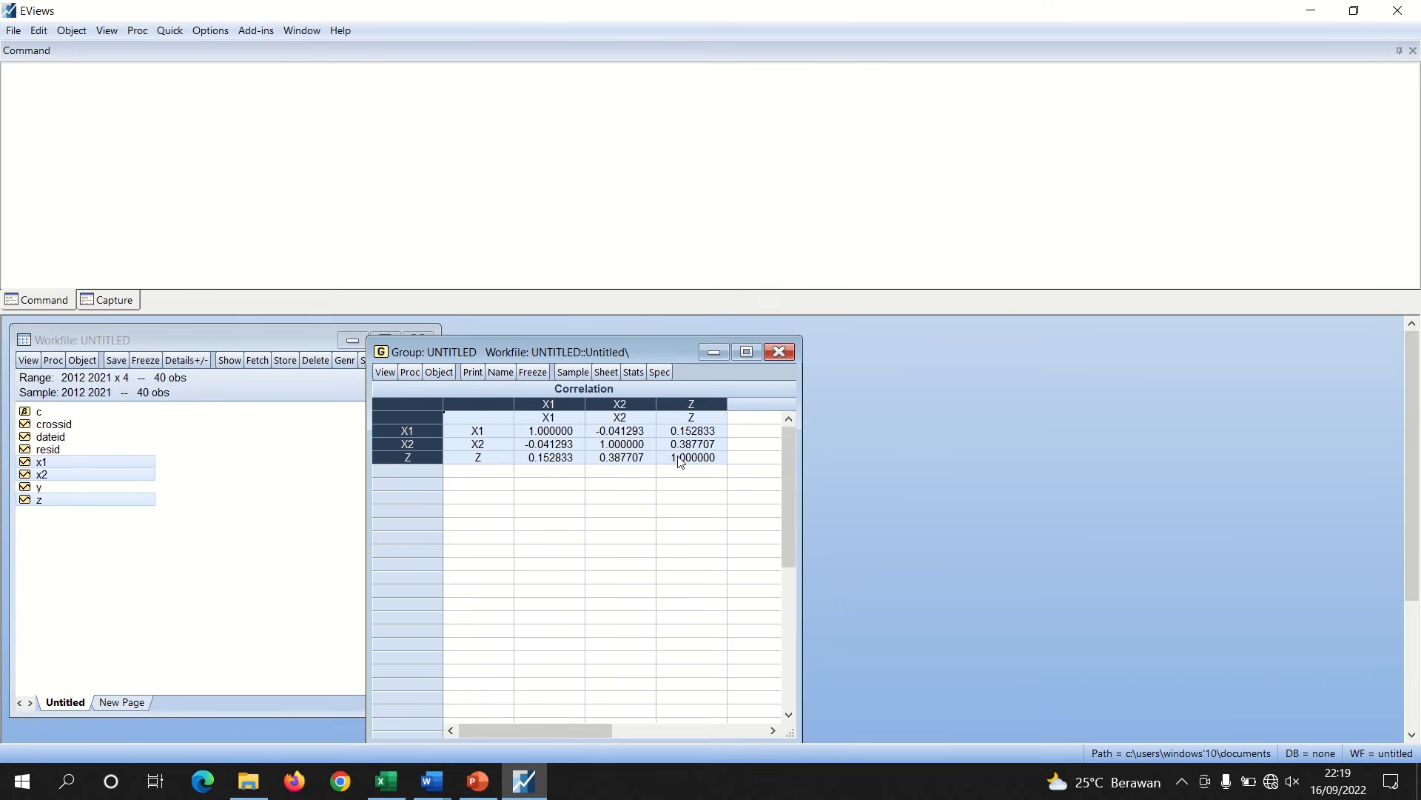
right_click(680, 463)
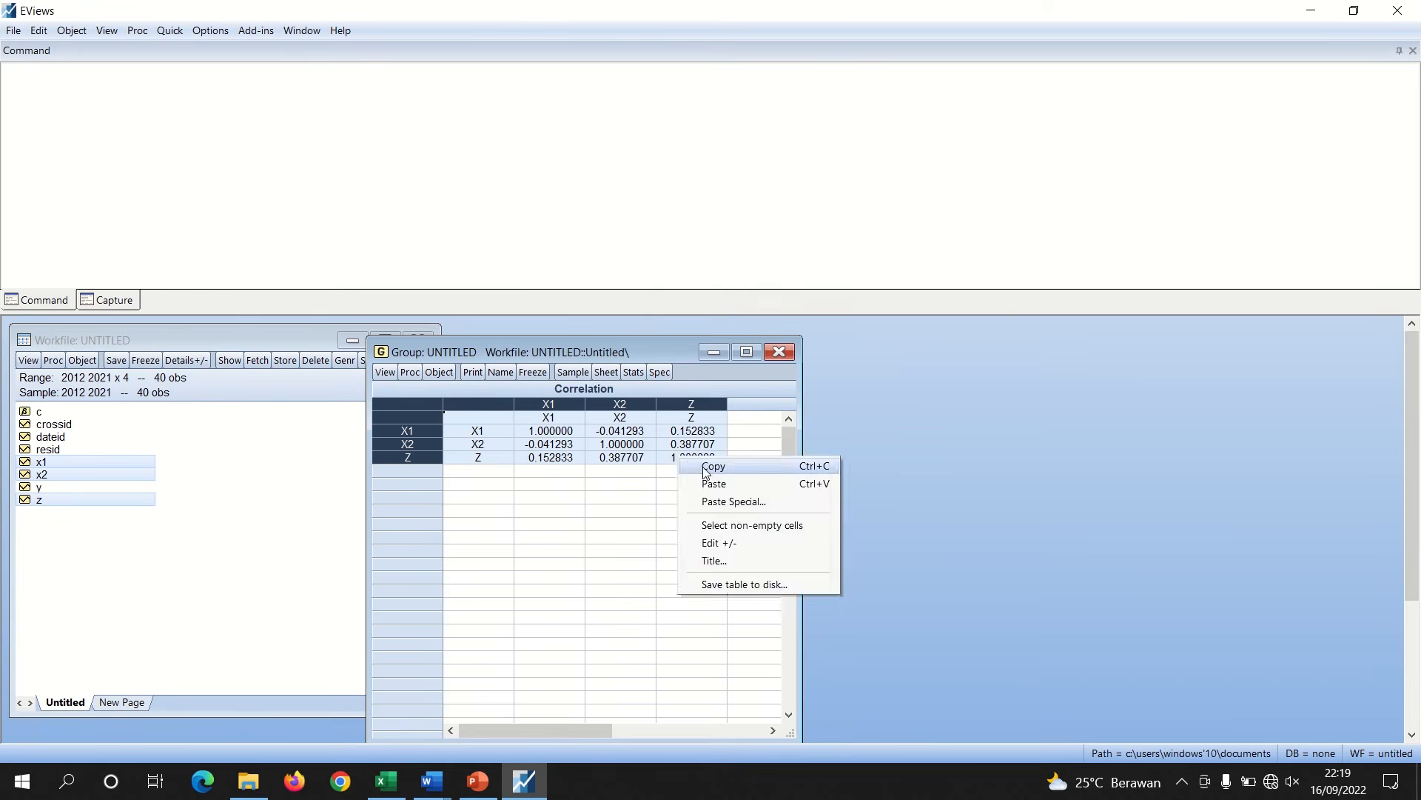
click(697, 468)
click(671, 430)
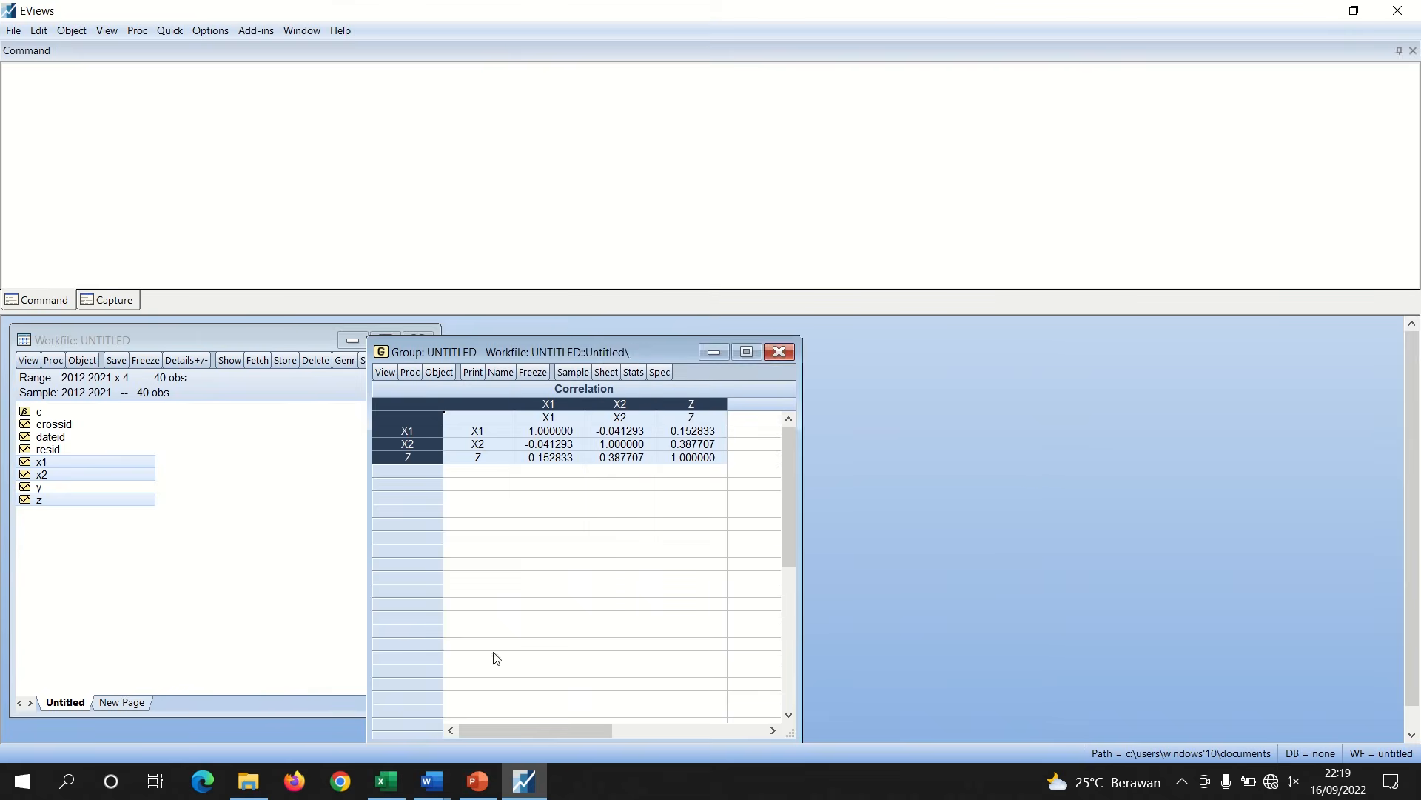
Paste the correlation table into the empty line under '1. Uji Multikolinearitas' in the Word report
click(429, 784)
click(365, 715)
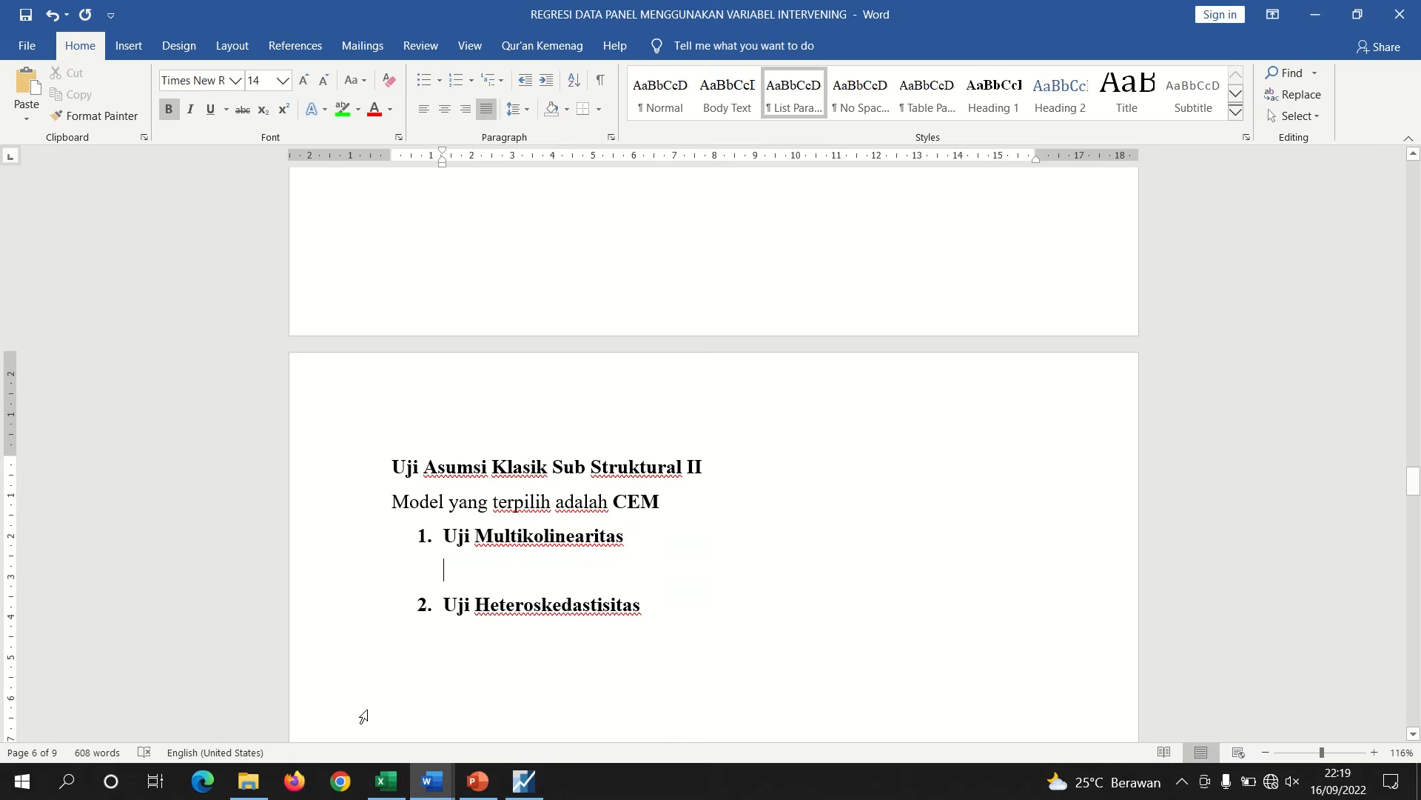
key(ctrl+v)
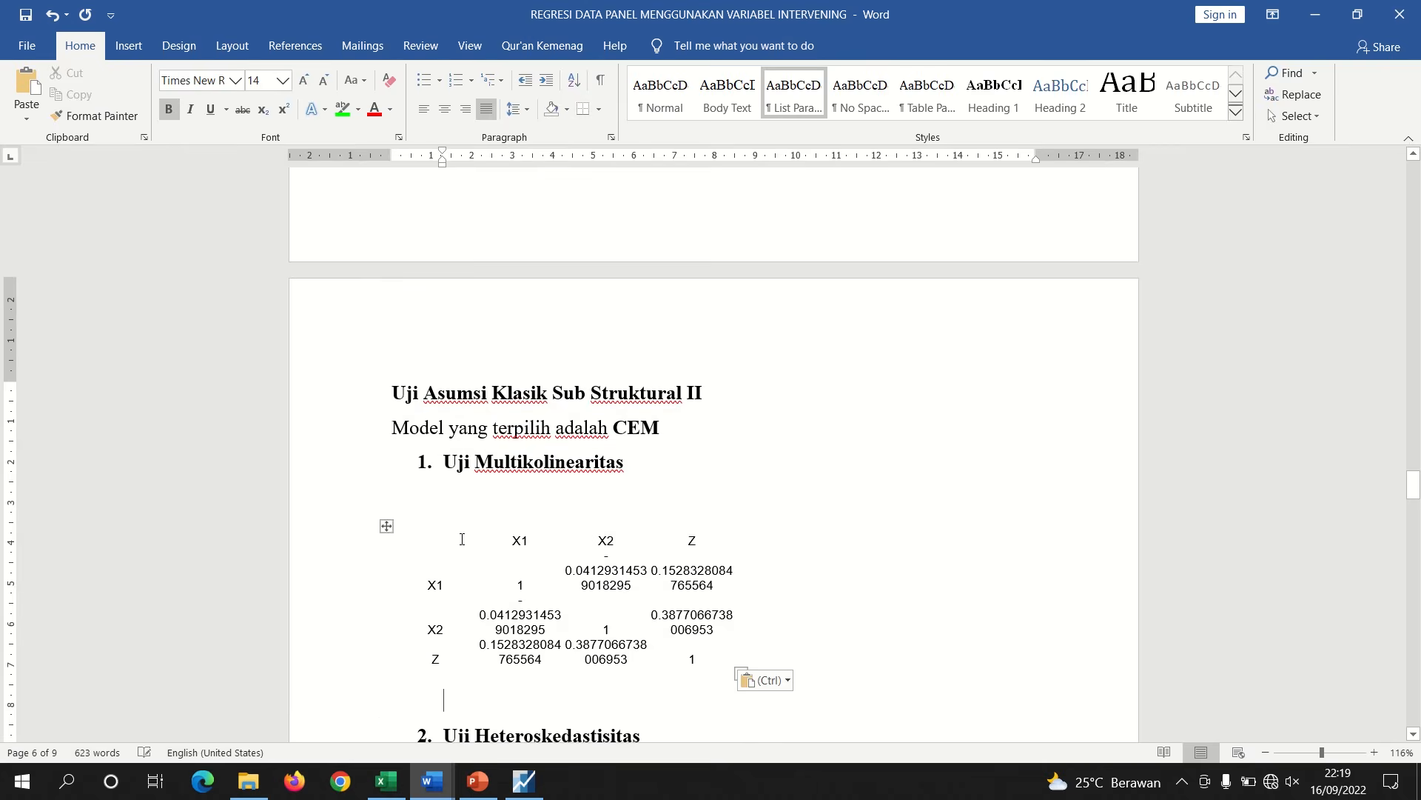
Apply the plain grid table style to the pasted correlation table
click(386, 525)
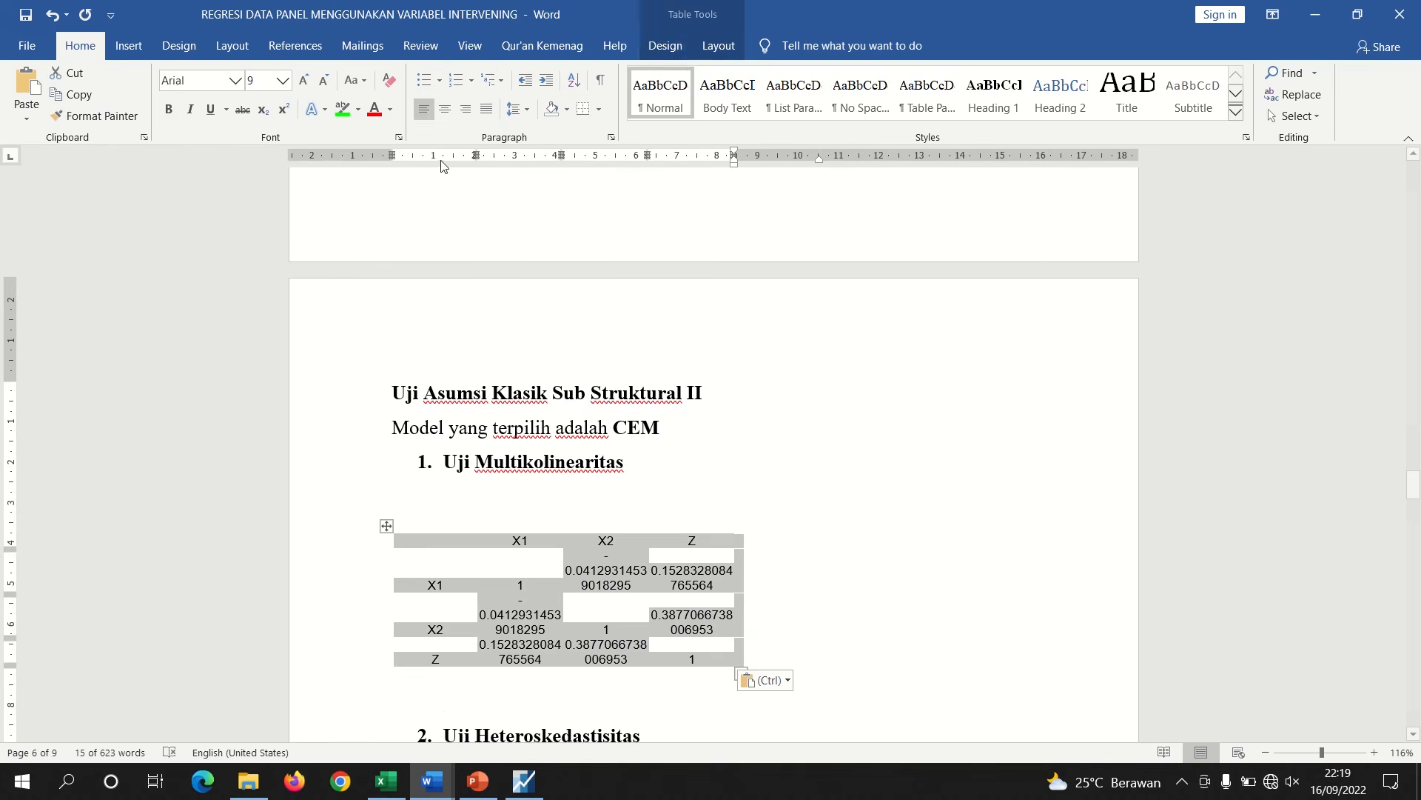
click(665, 46)
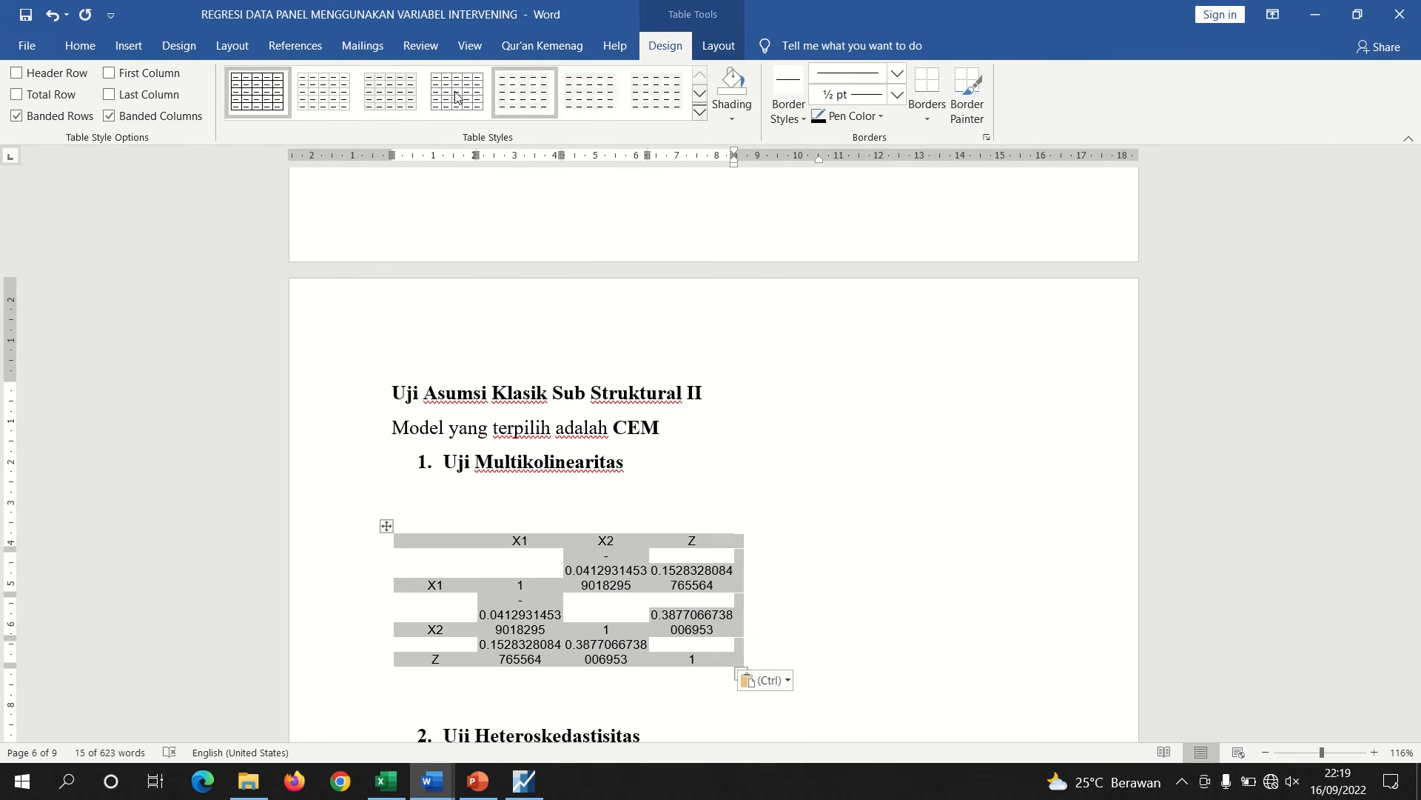
click(277, 99)
Widen the table's X1, X2 and Z columns so each correlation value fits on one line
click(545, 601)
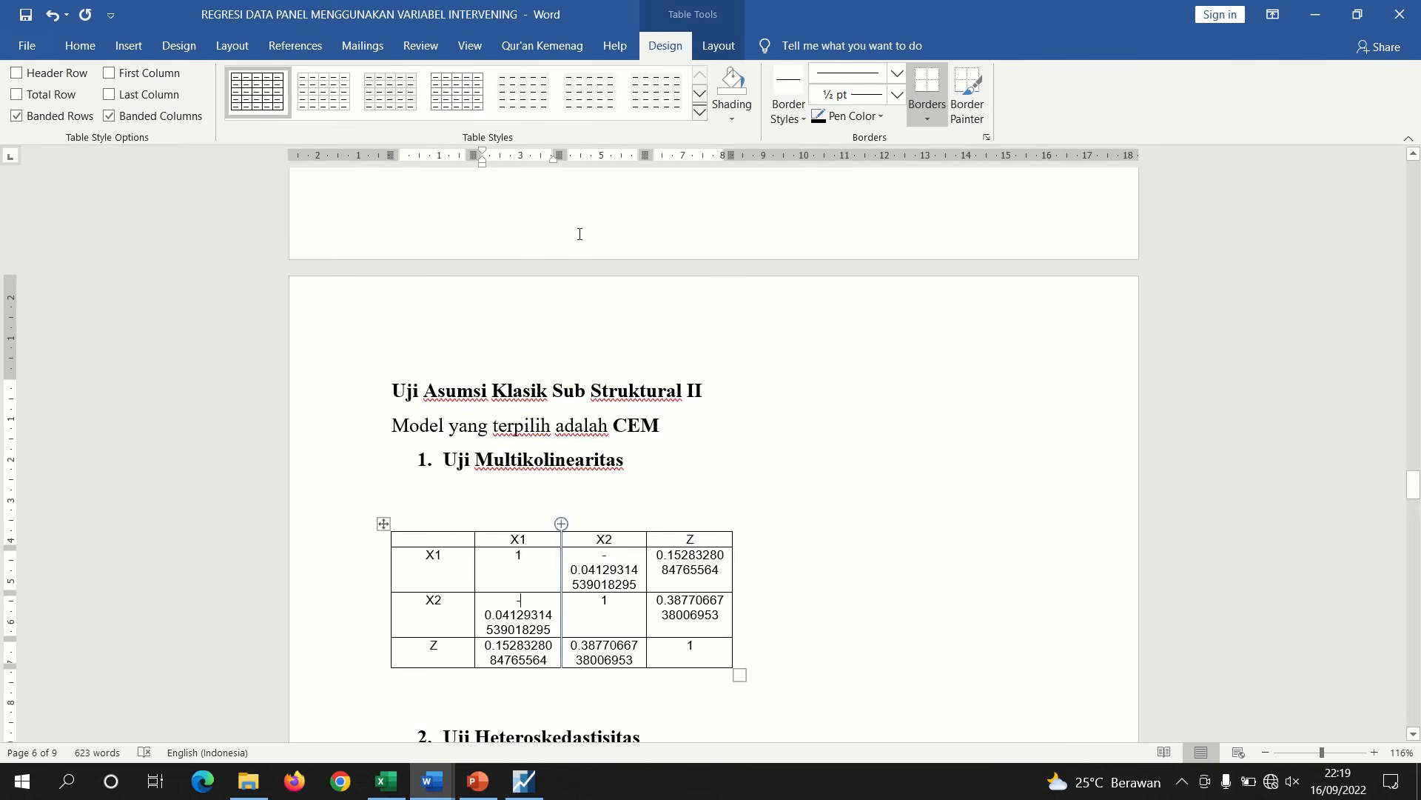
drag(558, 156, 644, 166)
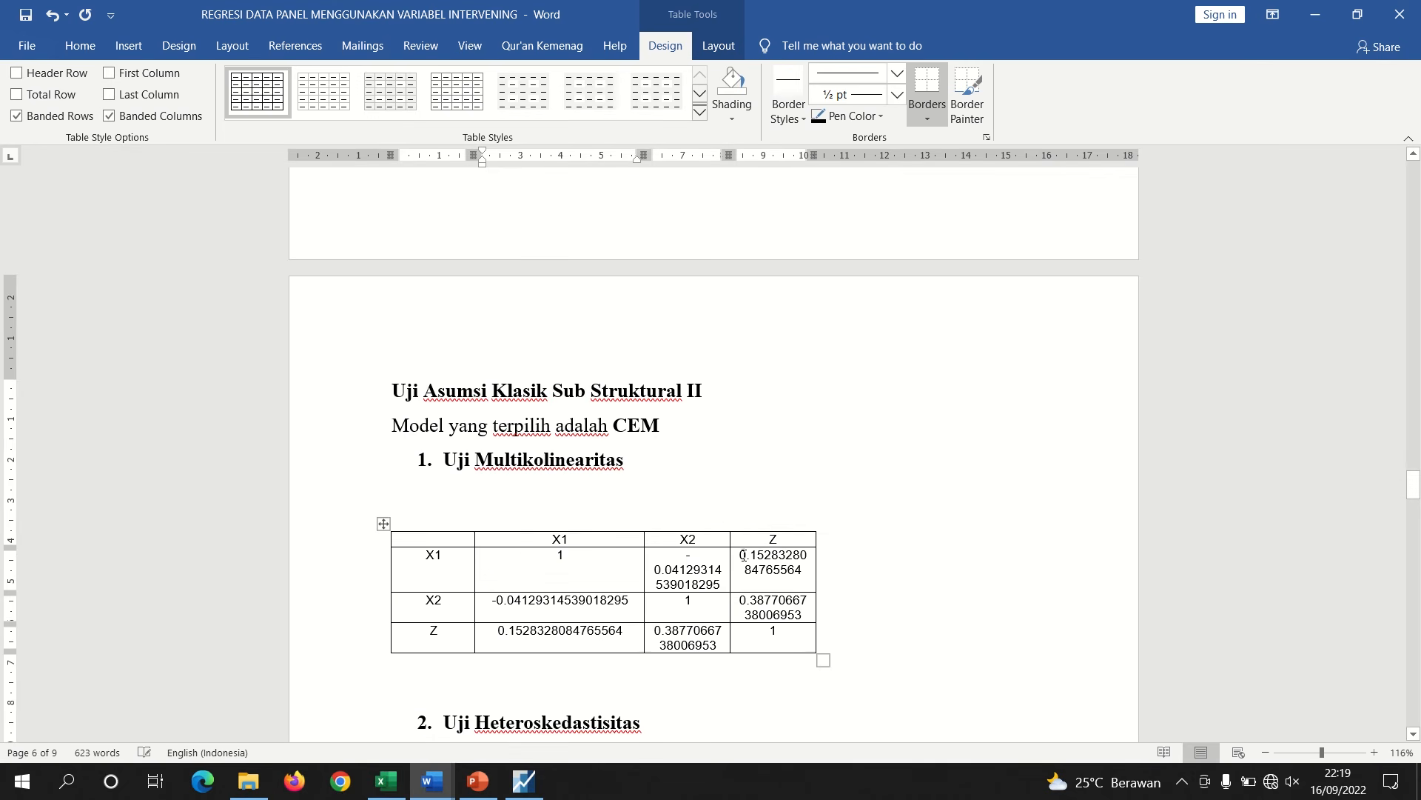
click(710, 584)
drag(729, 155, 806, 179)
click(839, 567)
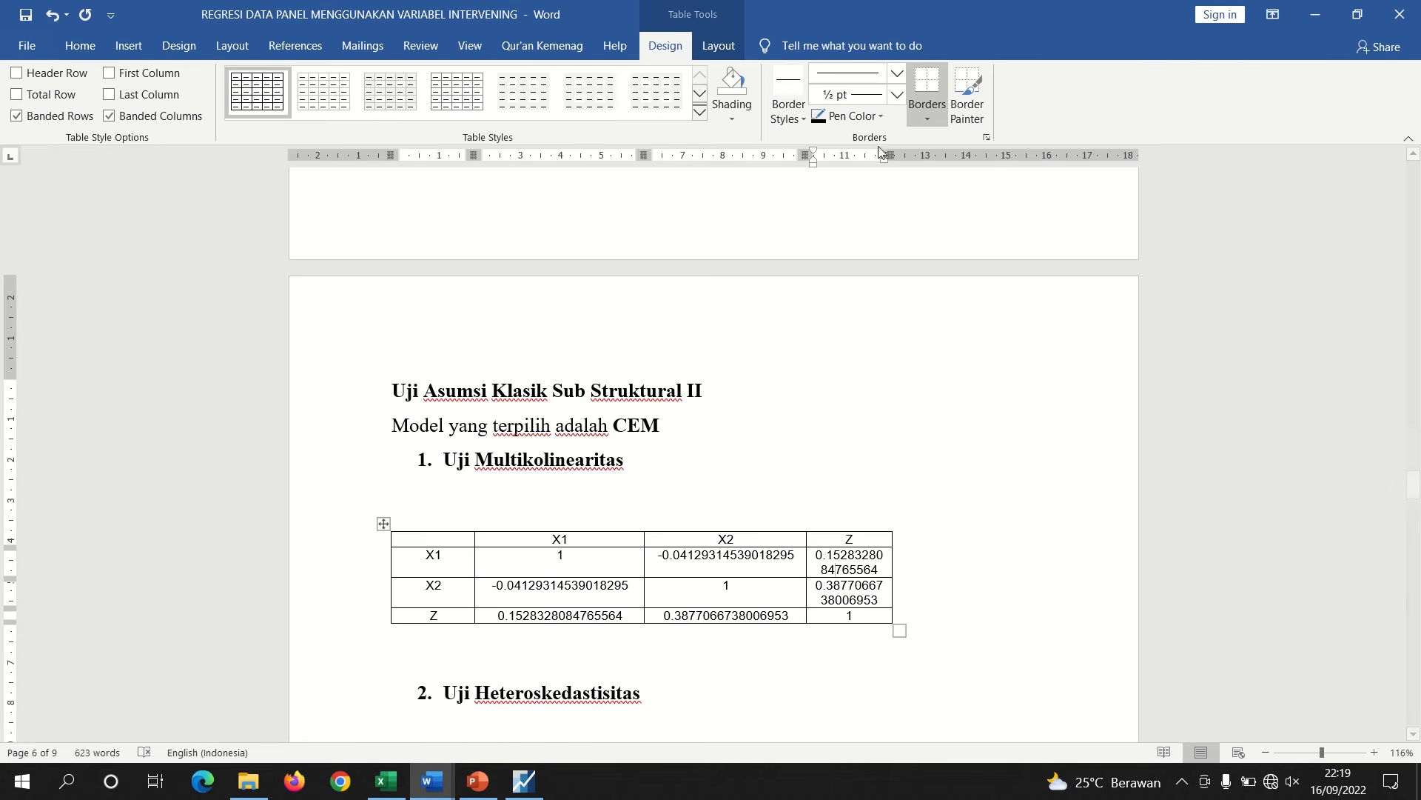
drag(890, 156, 970, 169)
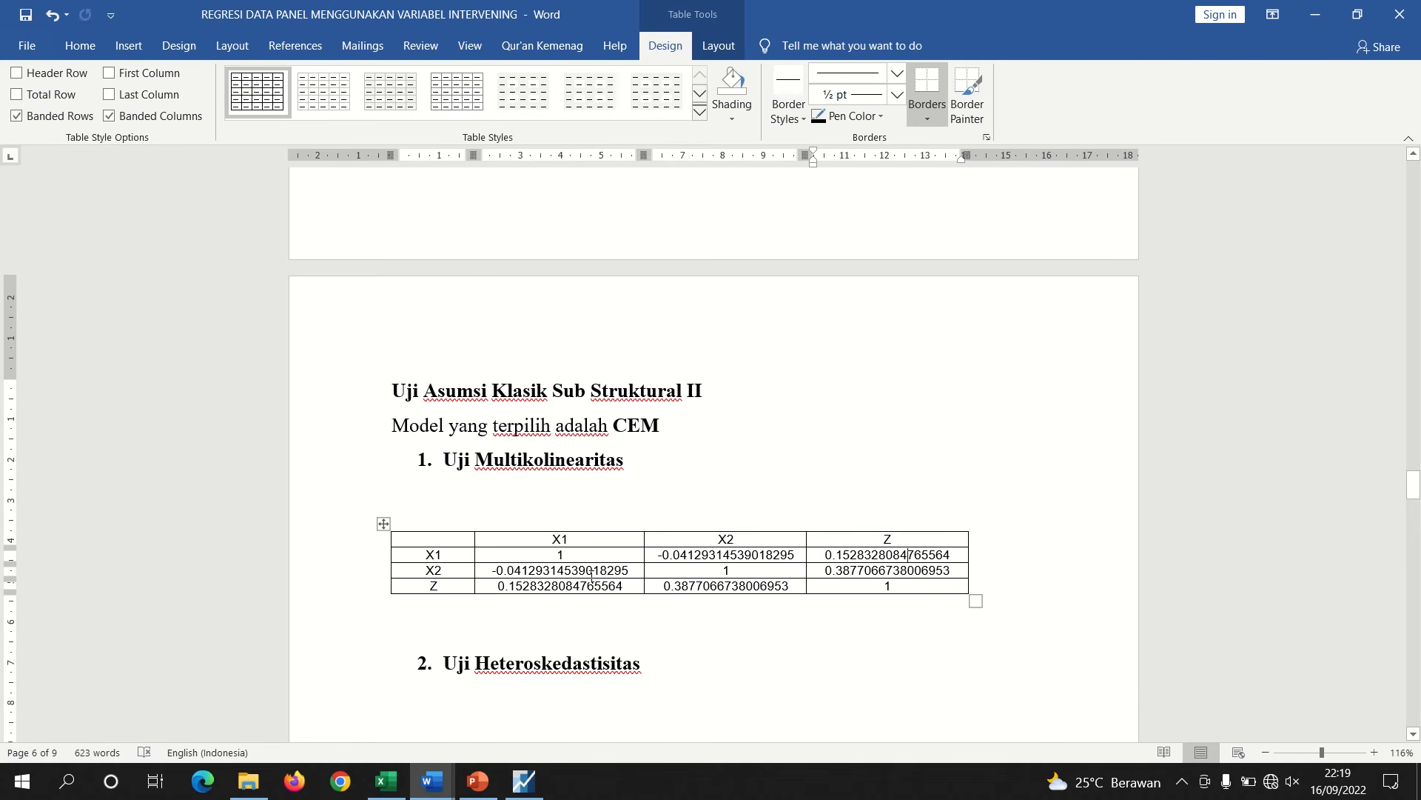
Review the multicollinearity criterion on the Uji Asumsi Klasik slide in PowerPoint, then return to Word
click(441, 619)
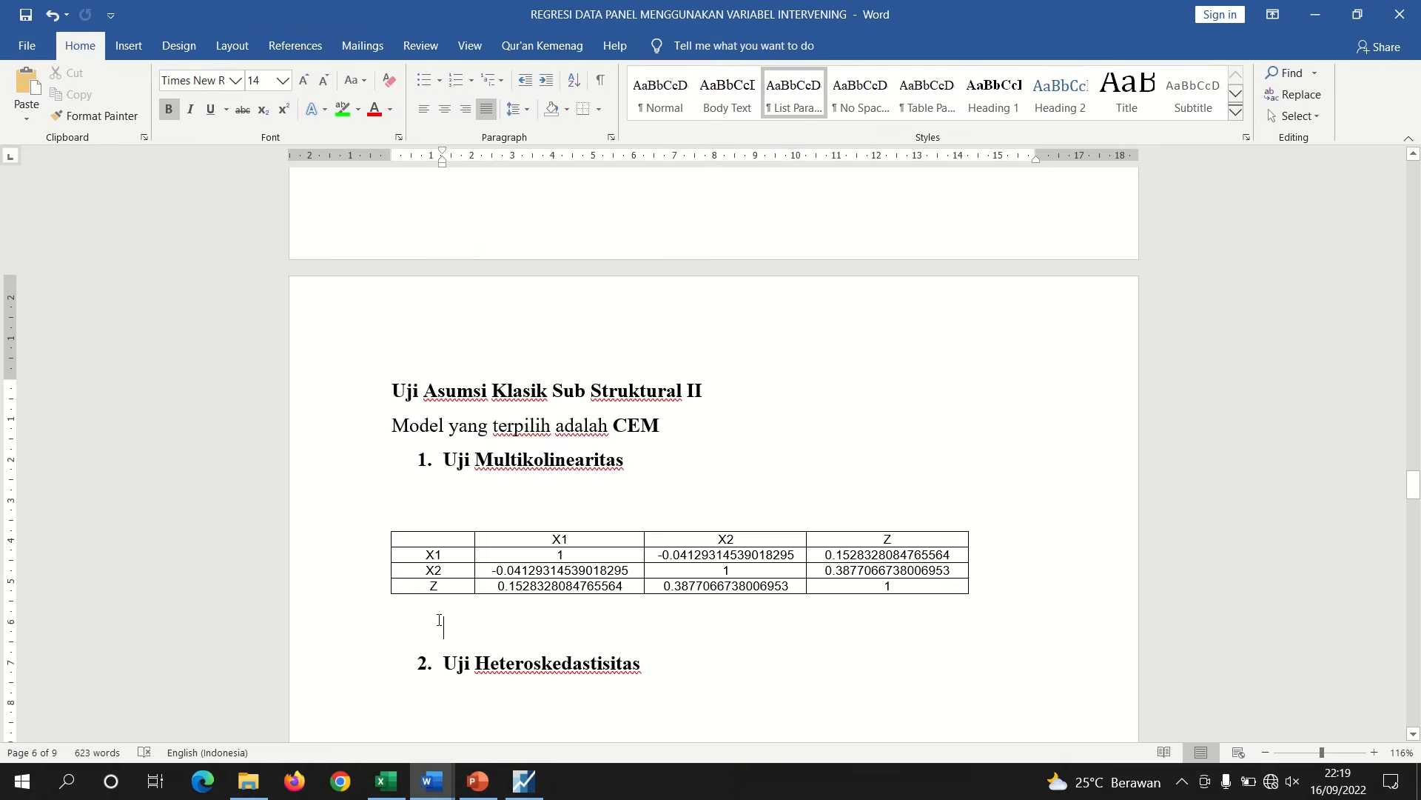
click(474, 796)
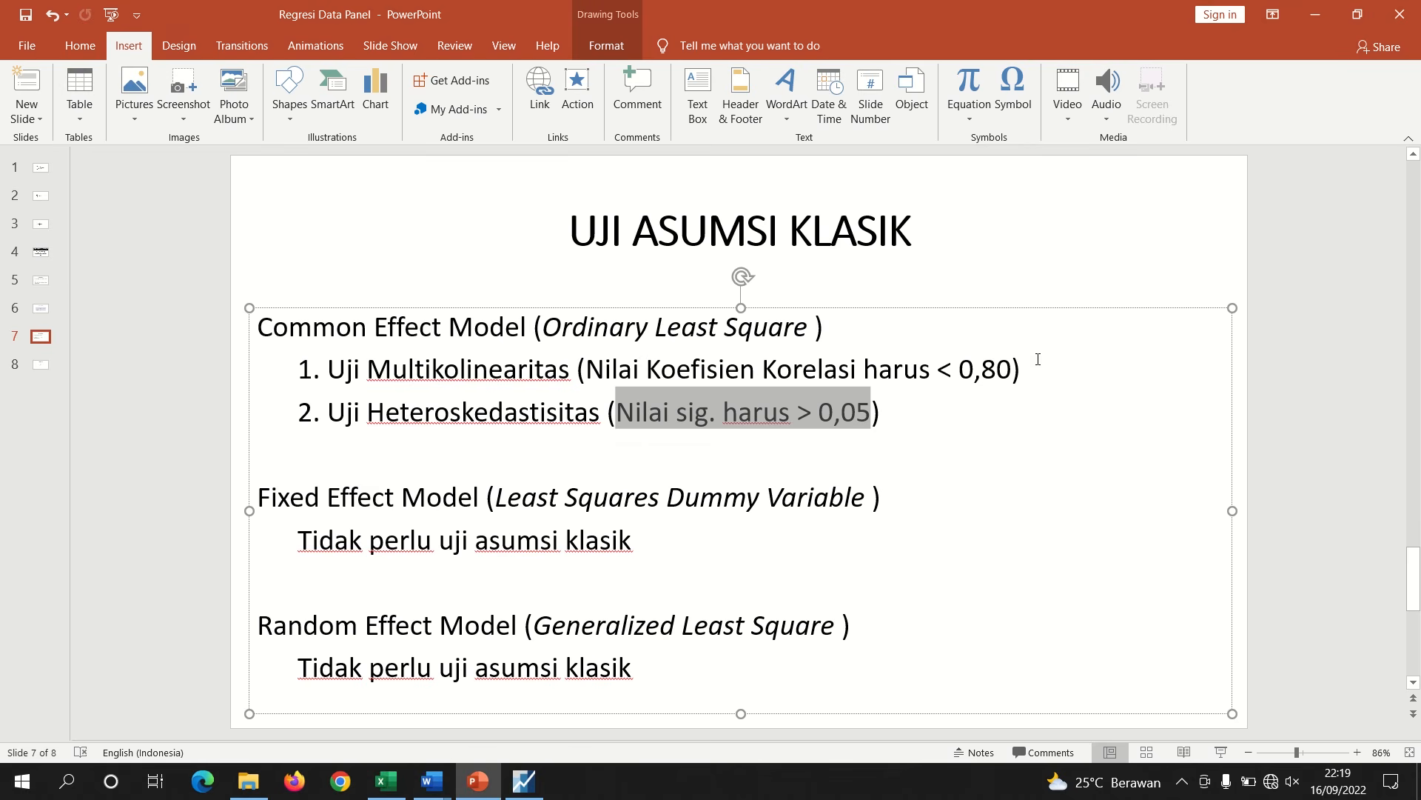
mouse_move(433, 783)
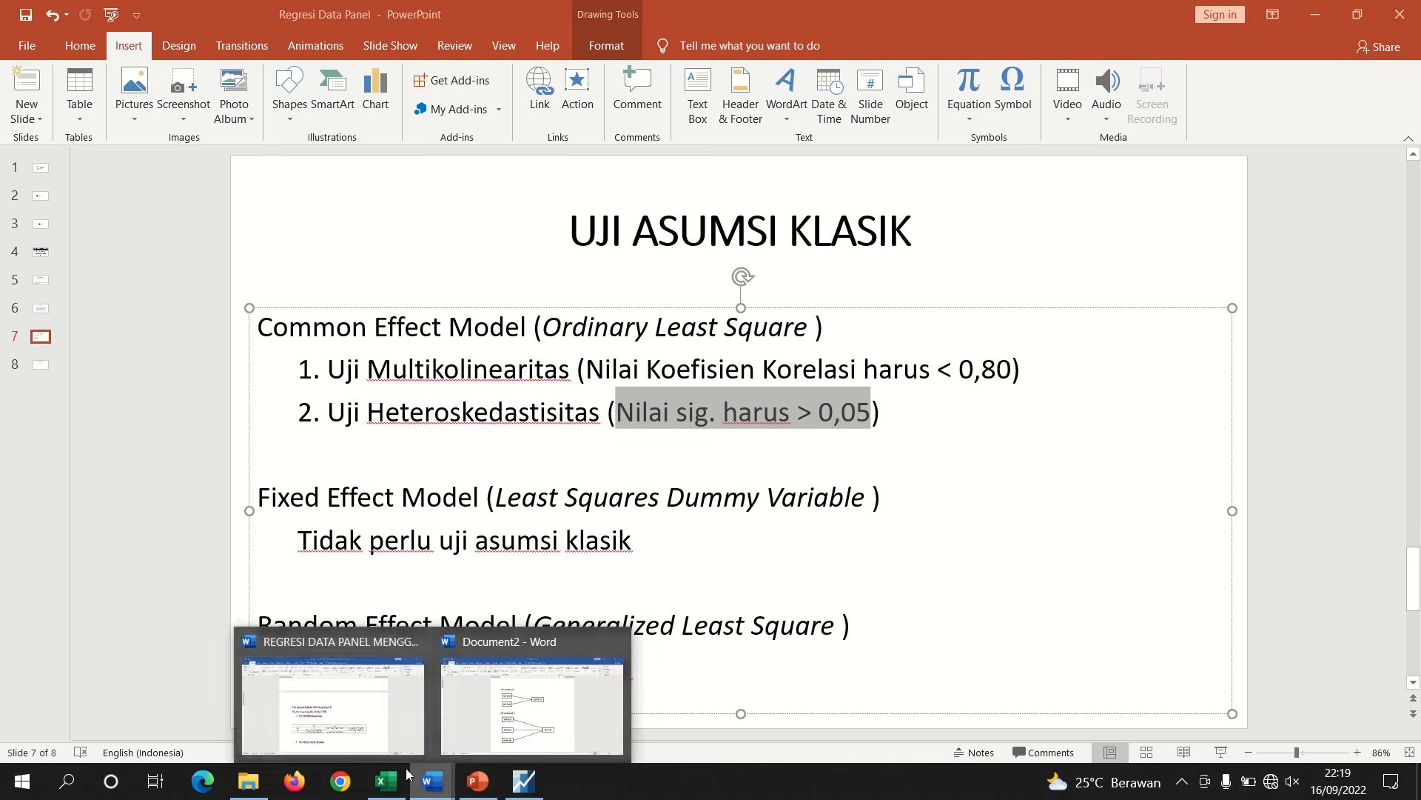
click(338, 733)
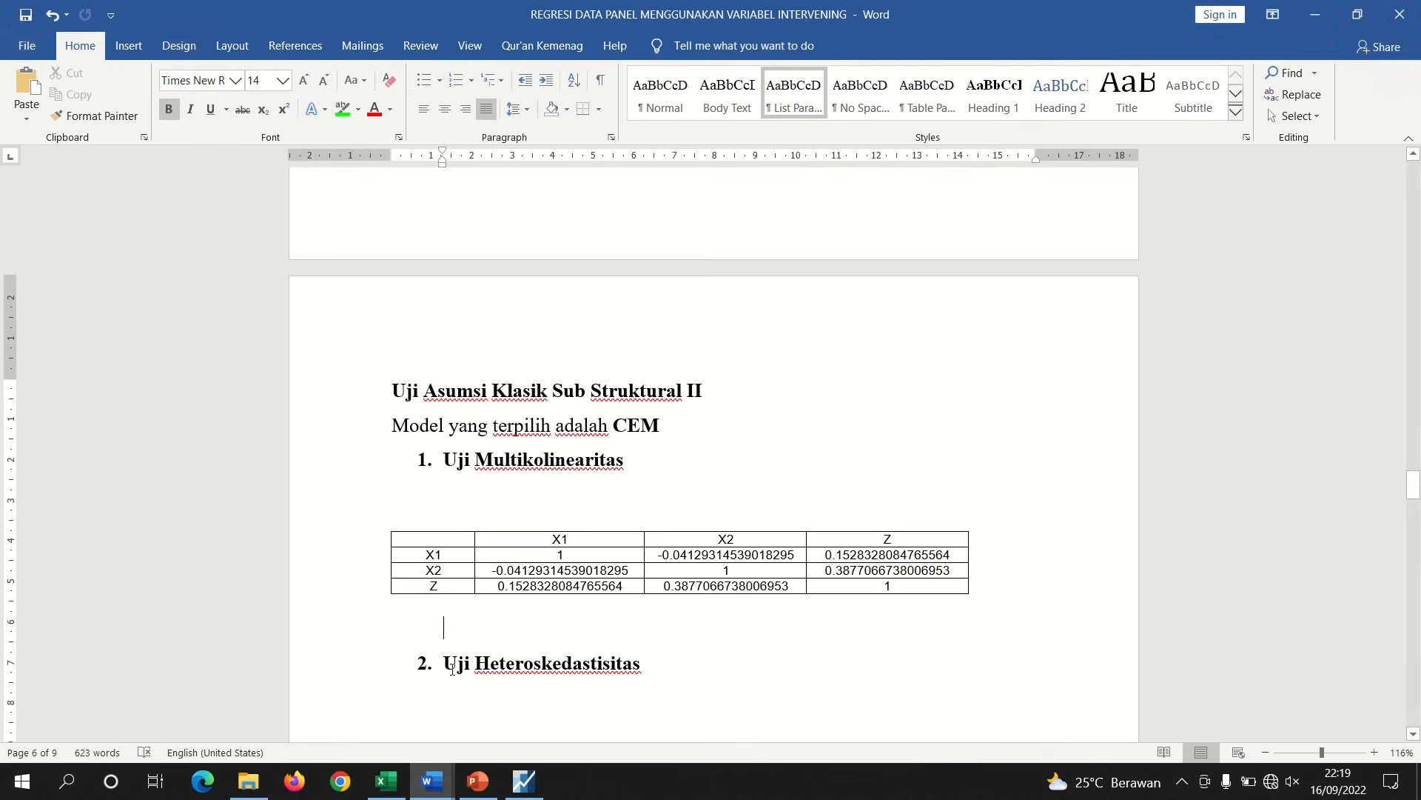
Below the table, write 'koefisien korelasi X1 dan X2 sebesar' in non-bold text
click(469, 613)
text(kore)
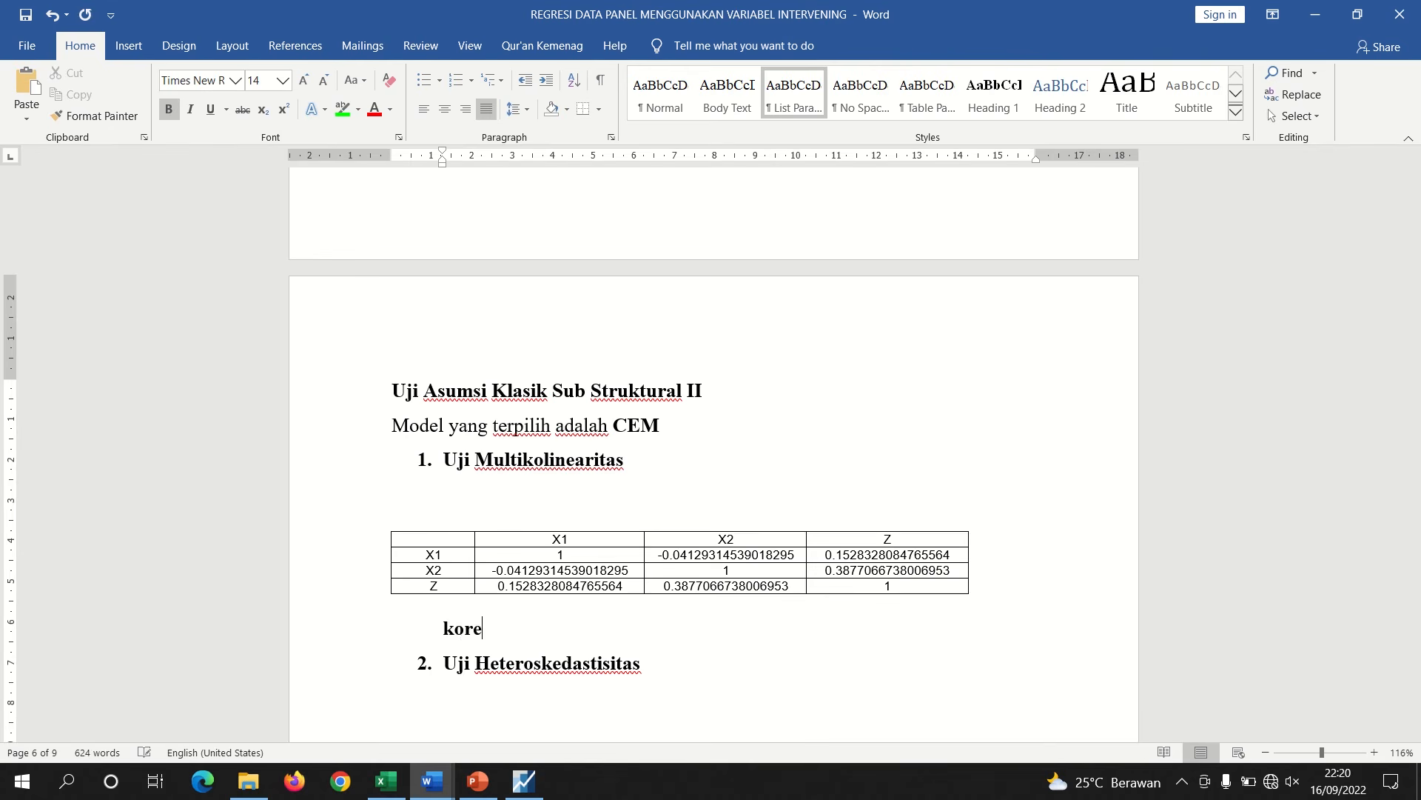
key(BackSpace)
key(BackSpace)
key(BackSpace)
key(BackSpace)
key(Return)
key(ctrl+b)
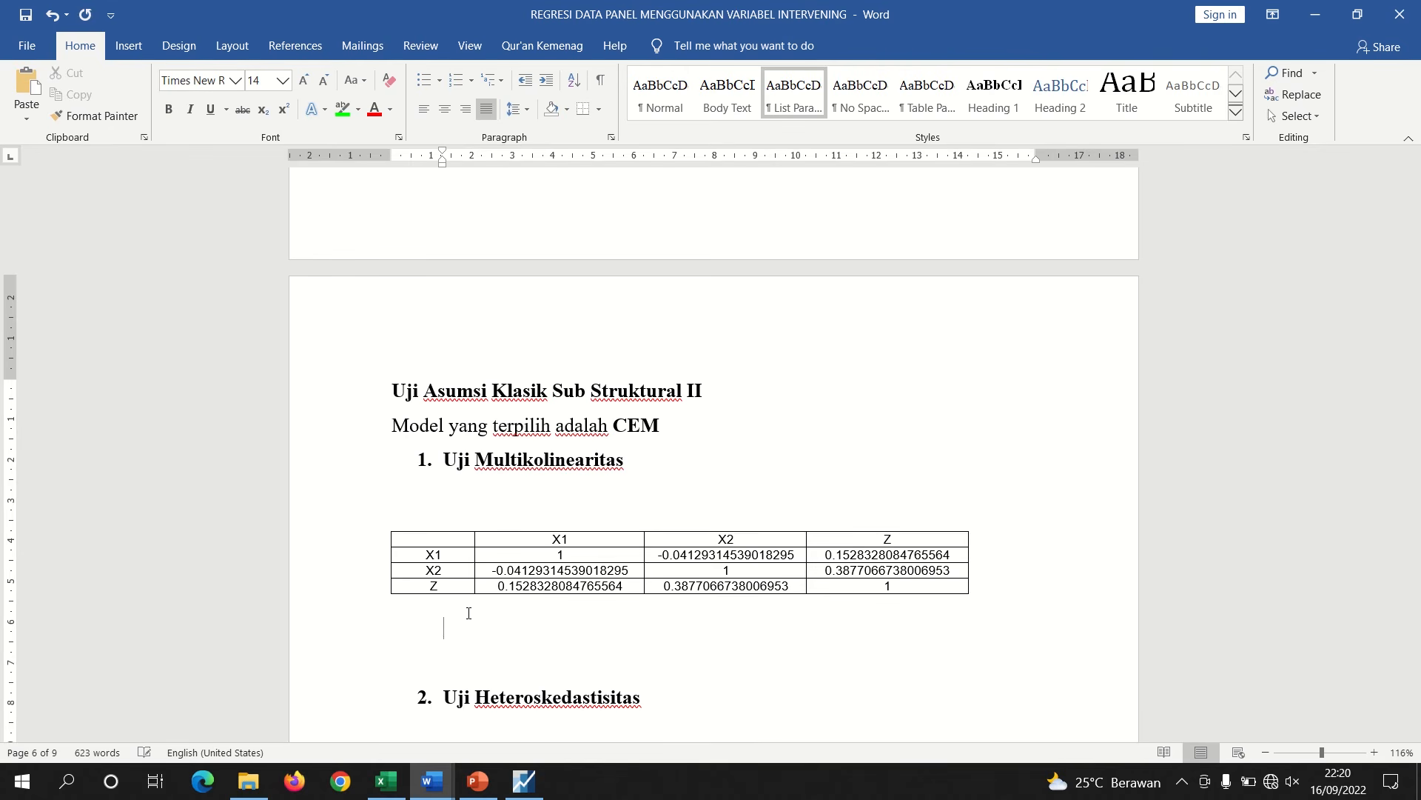
text(koefisien korelasi)
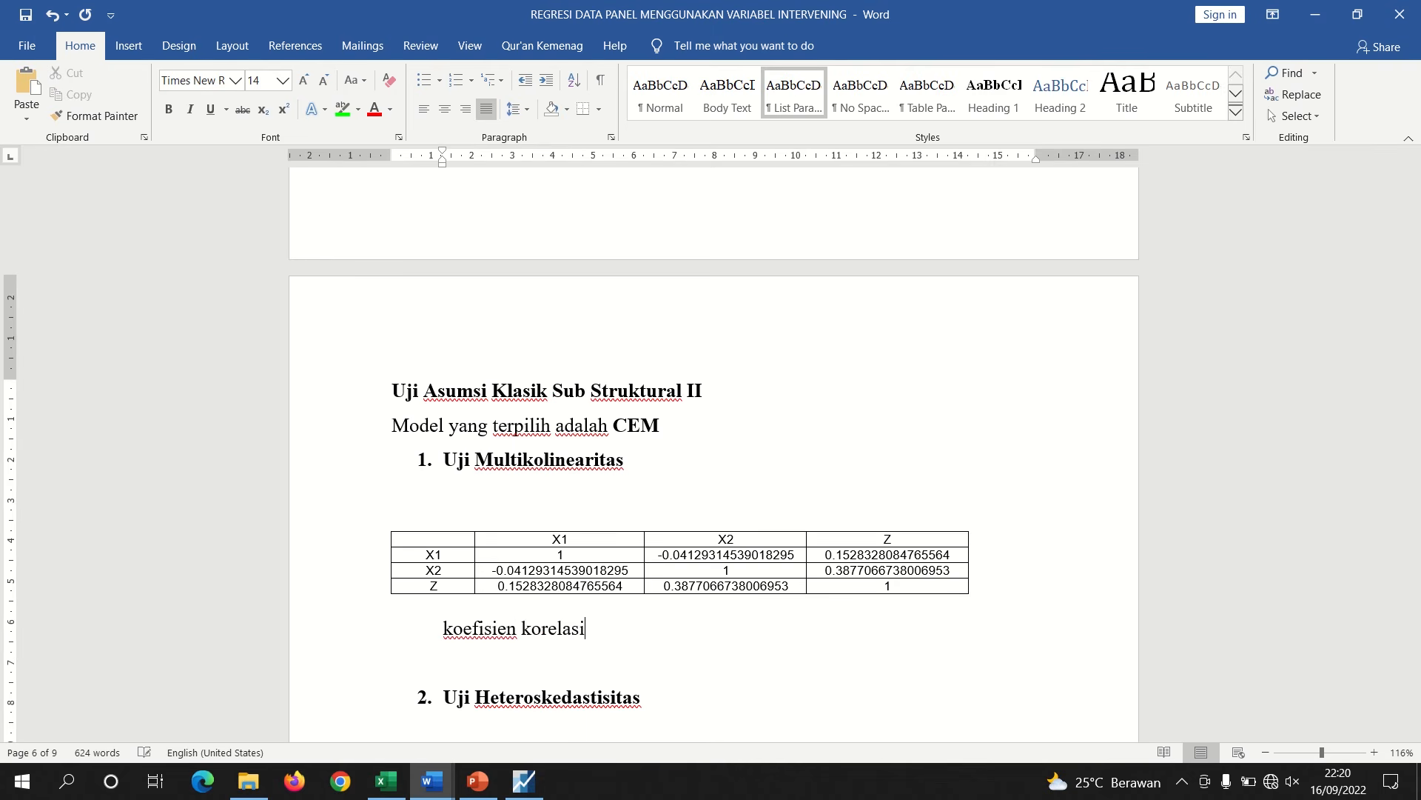
text( X1 dan X2)
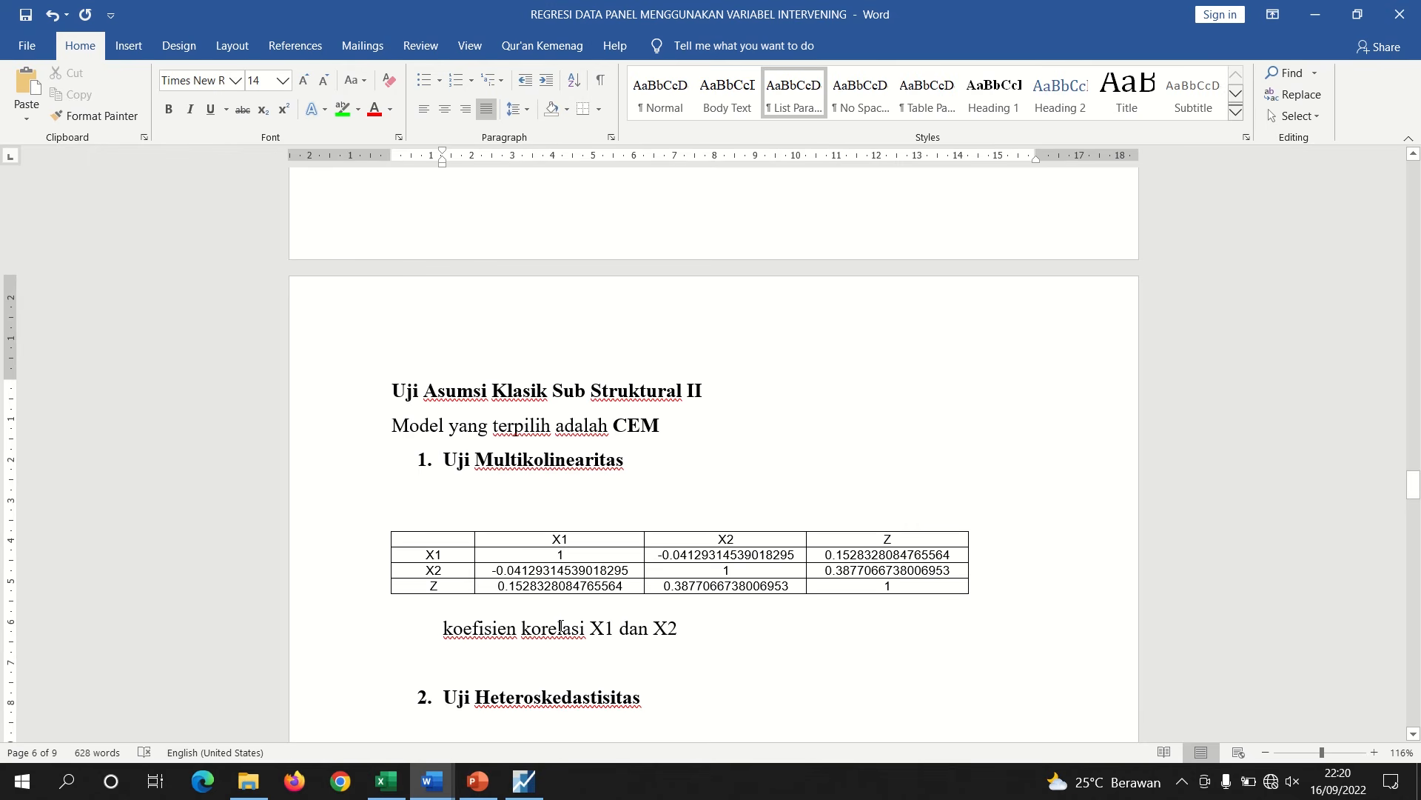
text( sebesar)
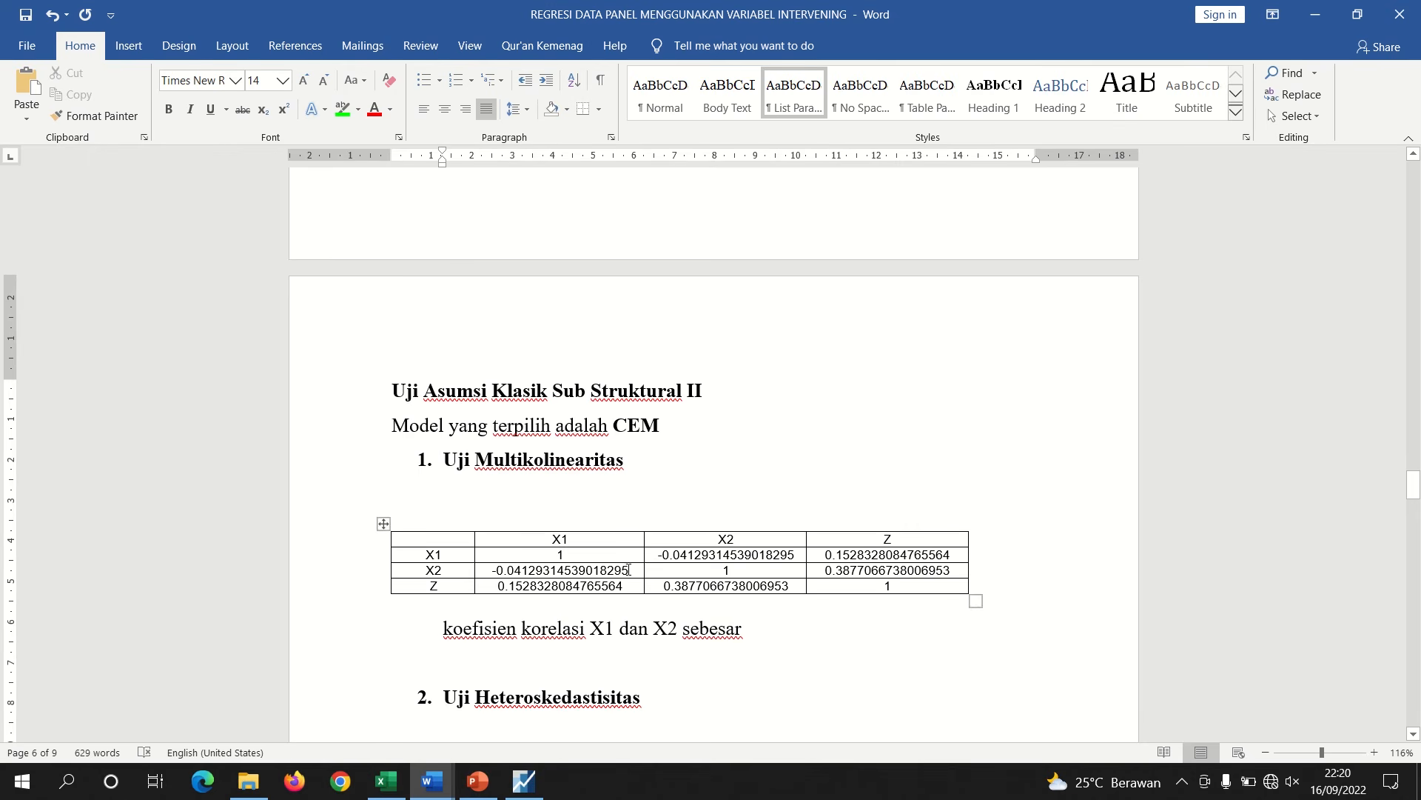
Copy the X1–X2 correlation value from the table and paste it after 'sebesar'
drag(627, 569, 493, 571)
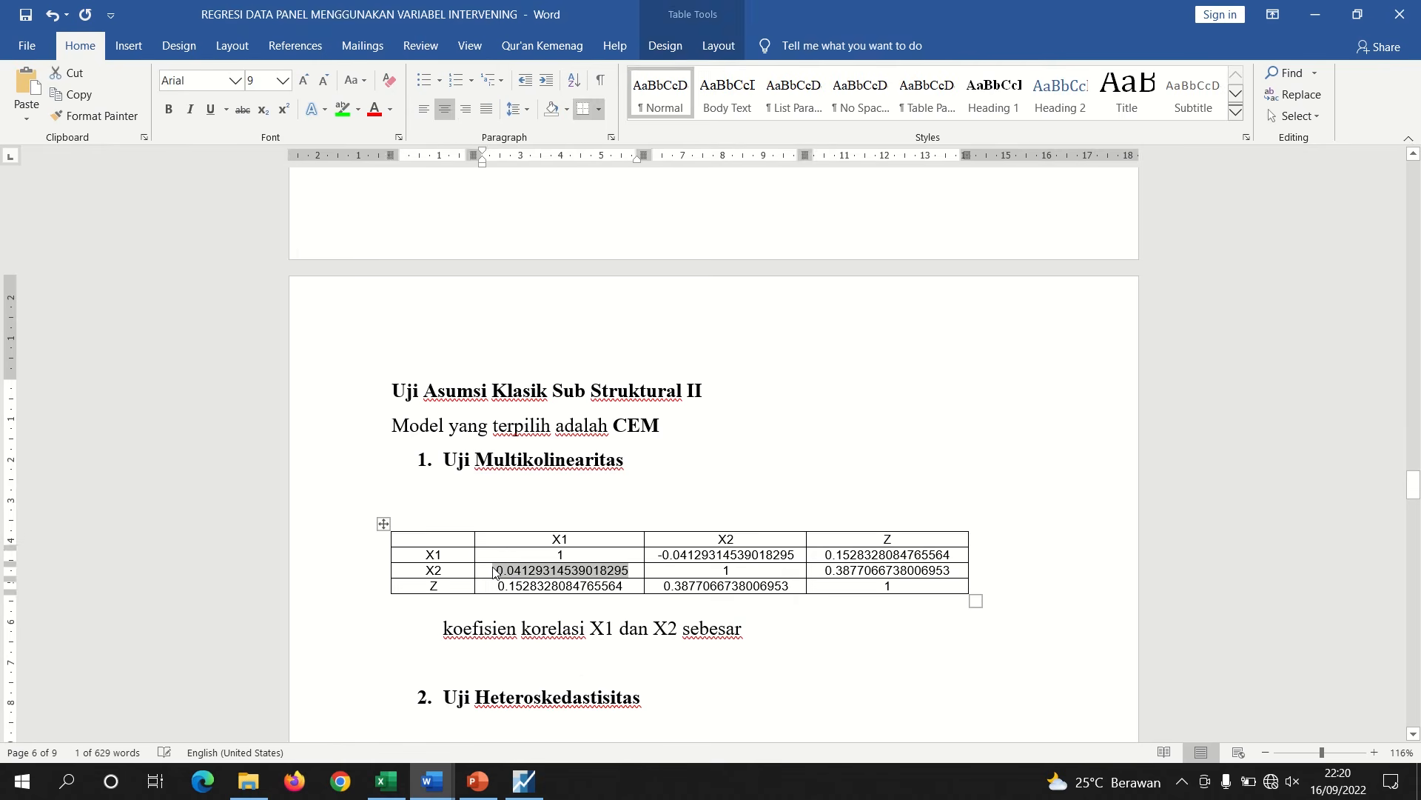
key(ctrl+c)
click(777, 631)
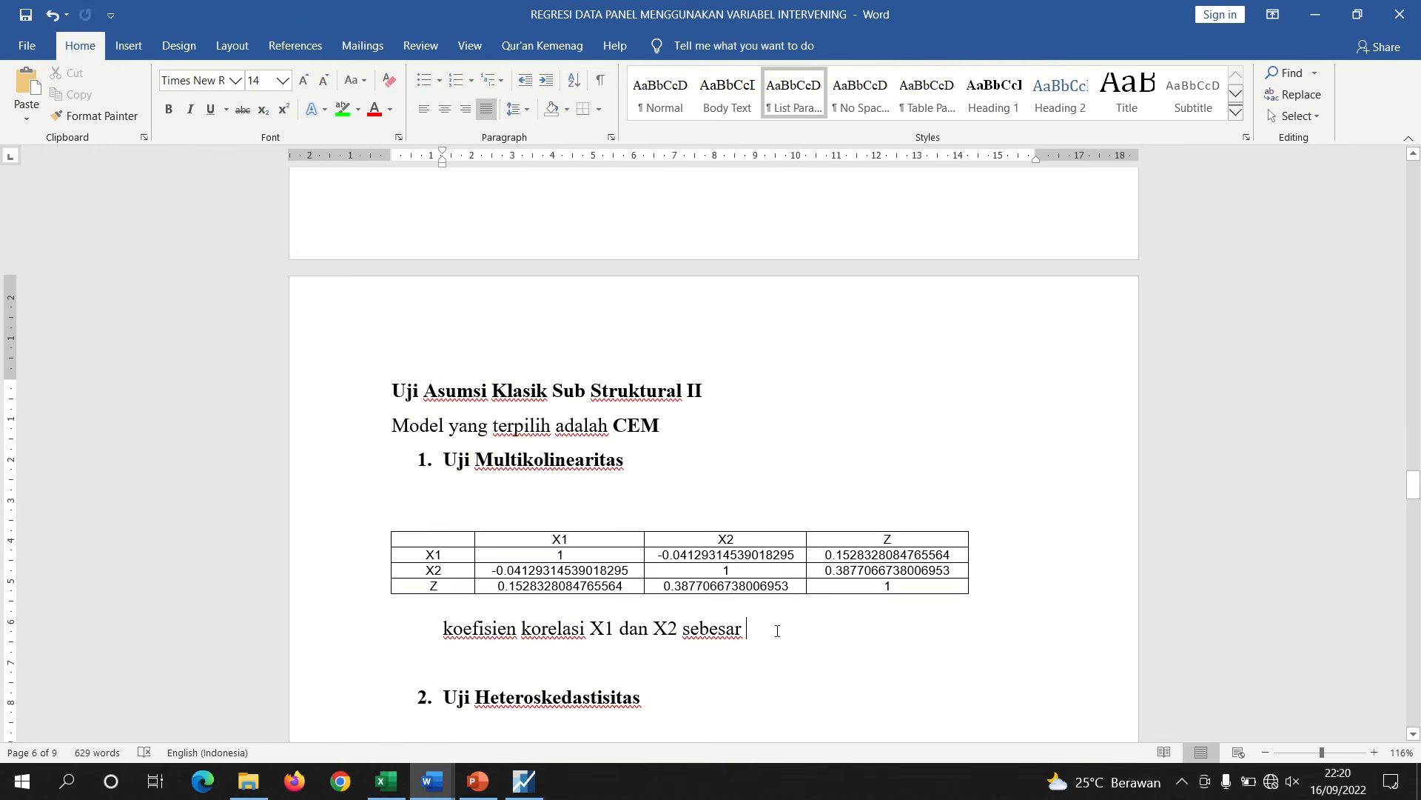
key(ctrl+v)
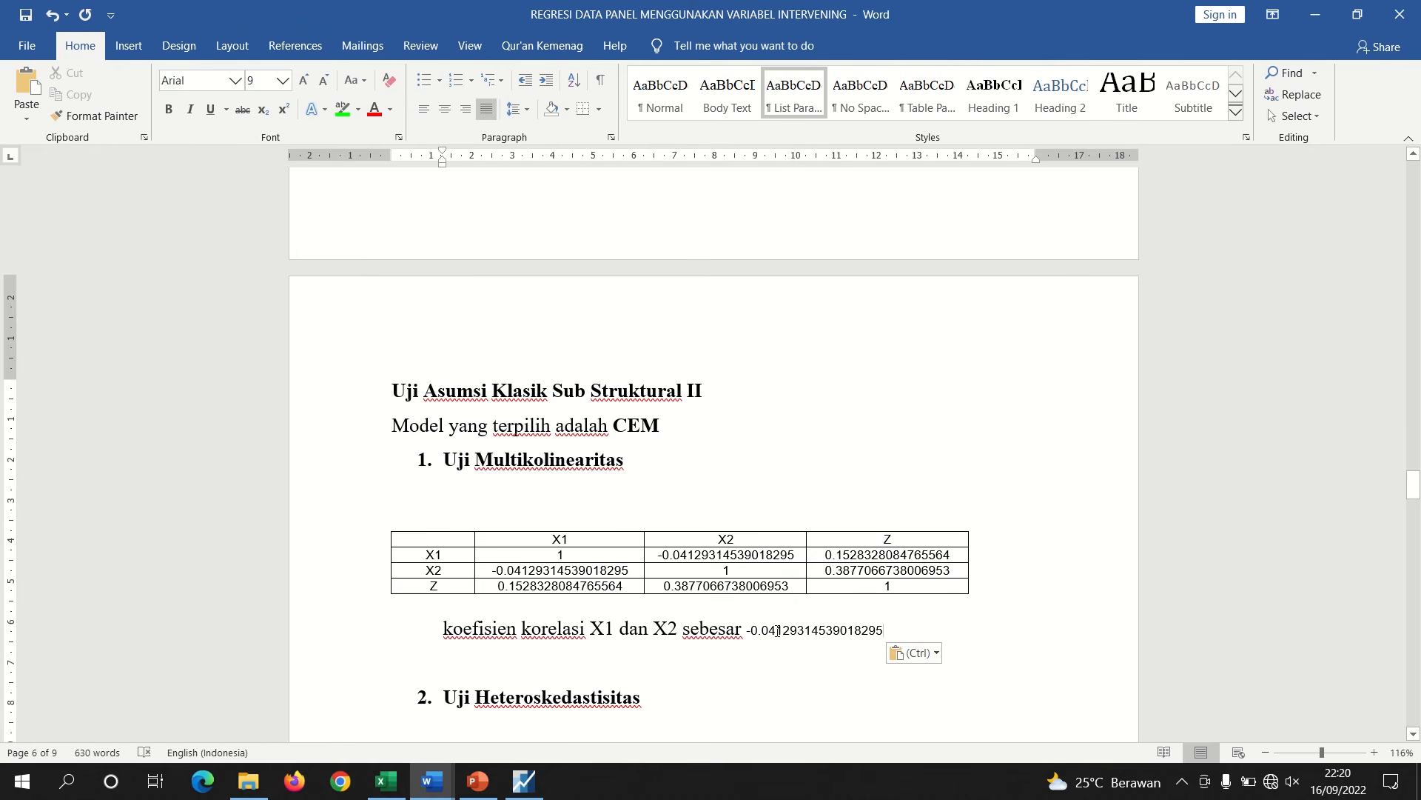
Append '< 0,80' after the pasted value and start a new line
click(424, 115)
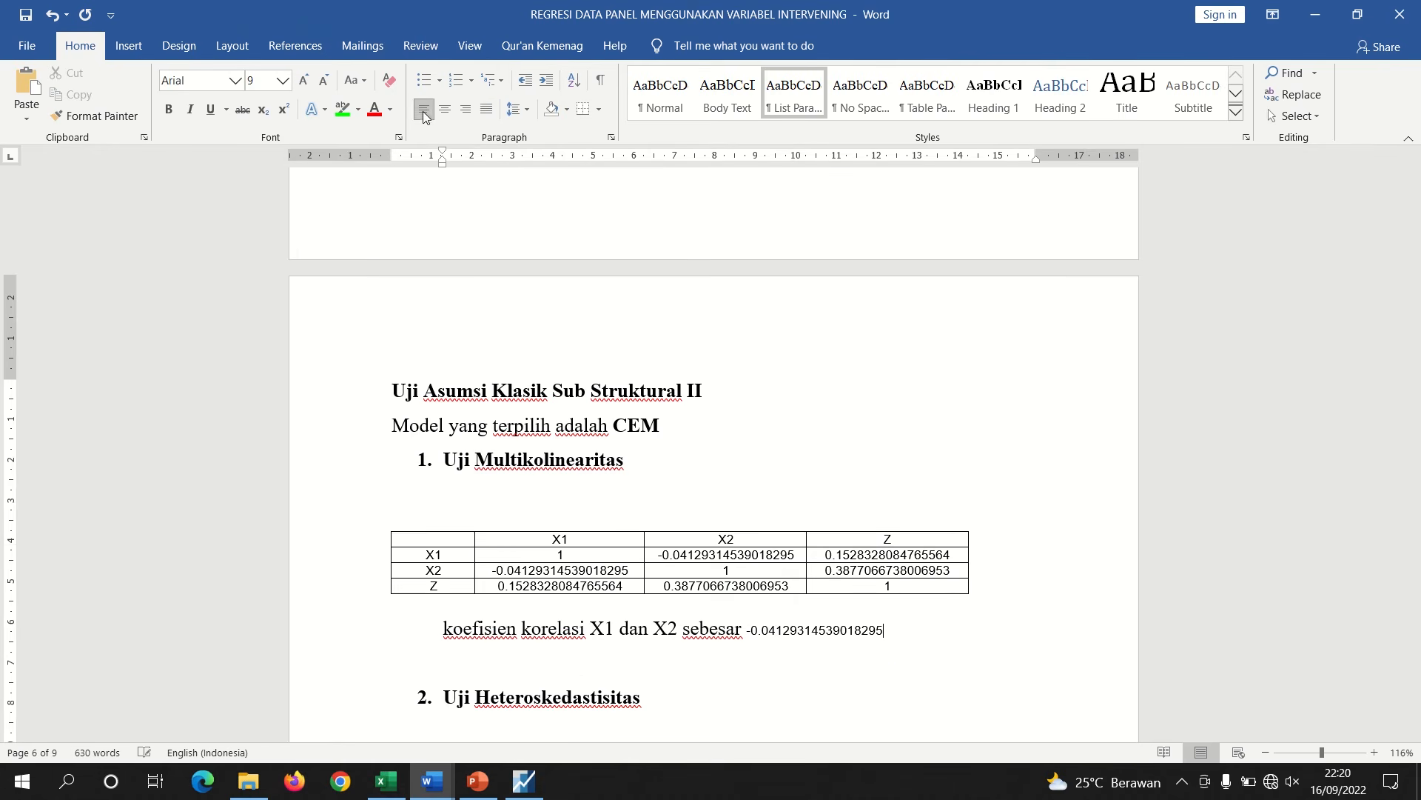
text(< 0,80)
key(Return)
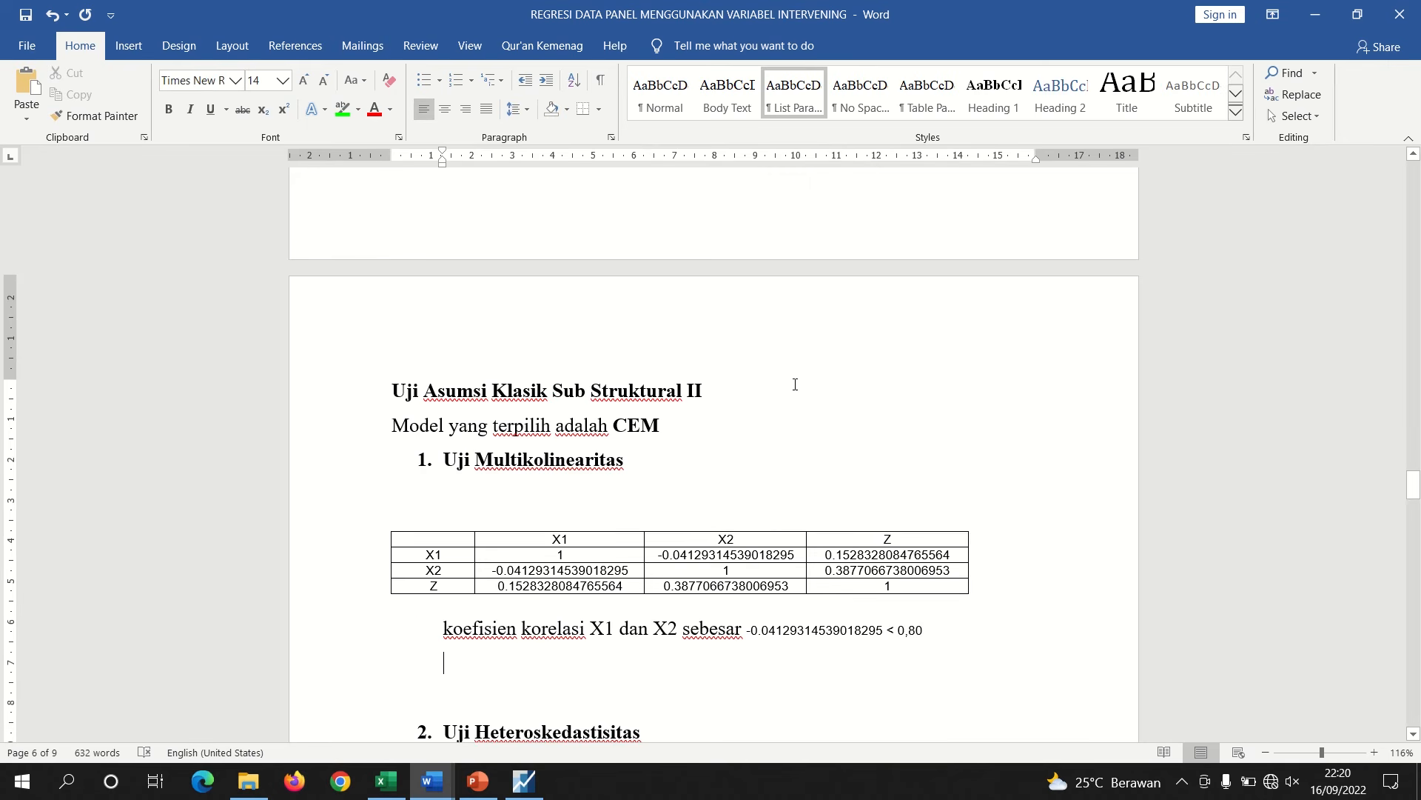
Duplicate the X1–X2 correlation sentence on a new line and change X2 to z in the copy
drag(923, 630, 445, 632)
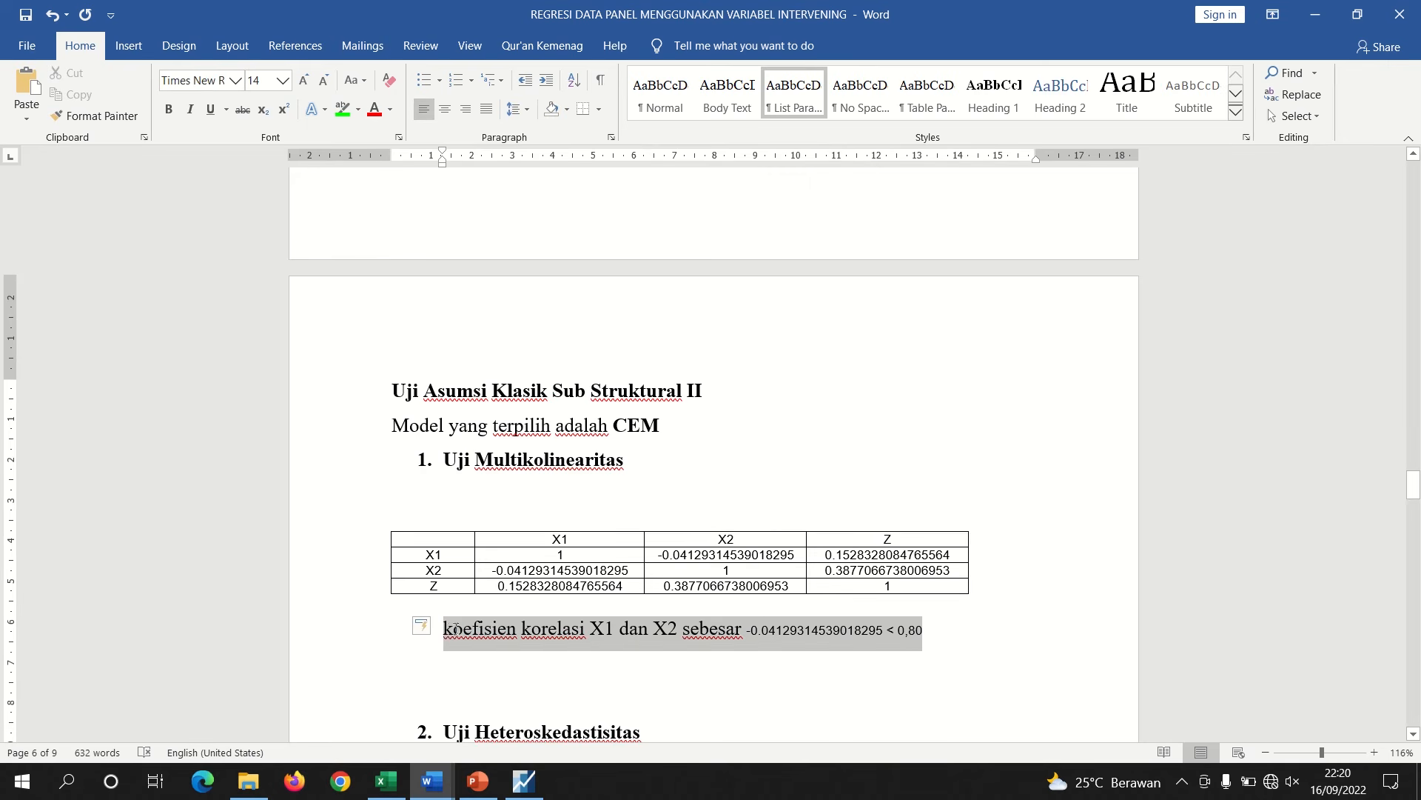
key(ctrl+c)
key(Down)
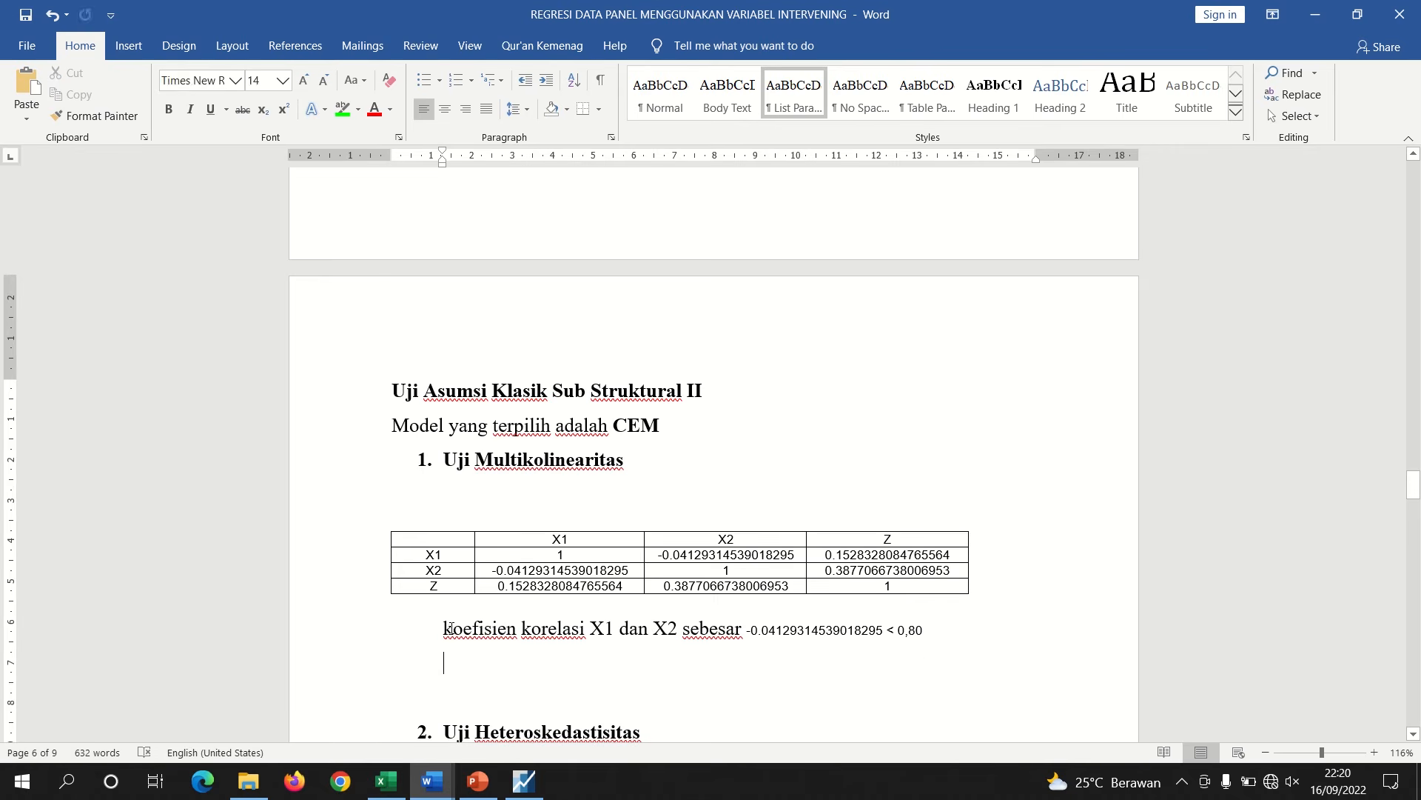
key(ctrl+v)
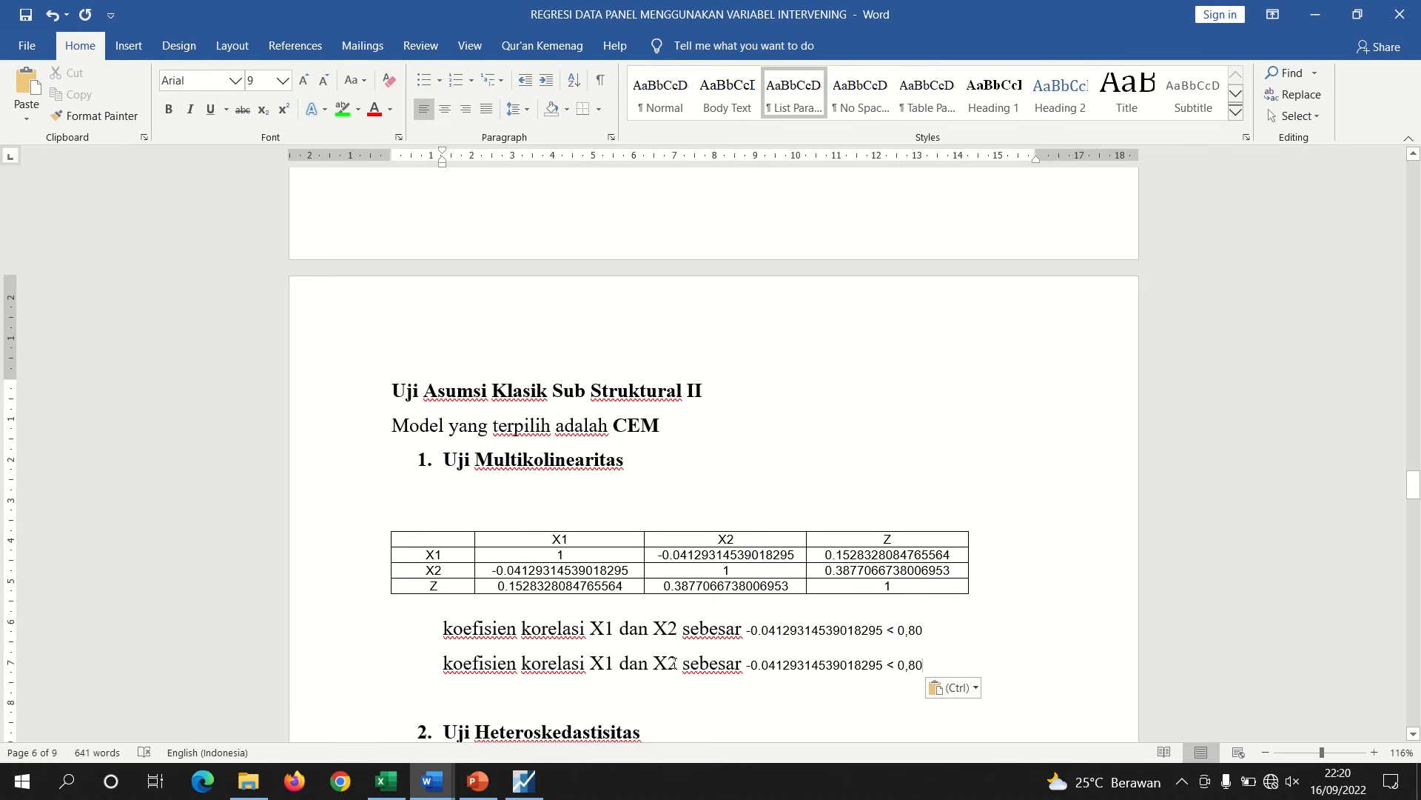
click(674, 662)
key(BackSpace)
key(BackSpace)
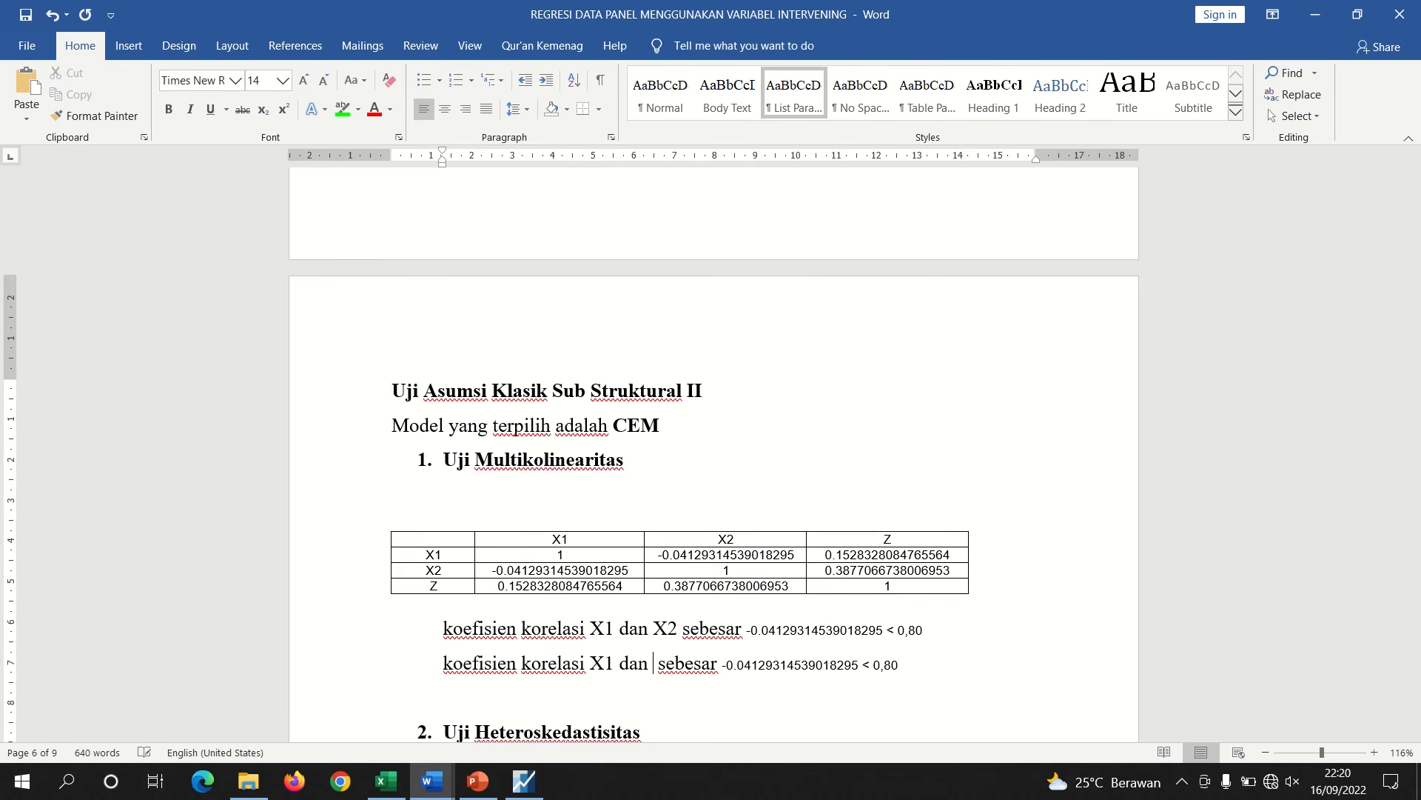
text(z)
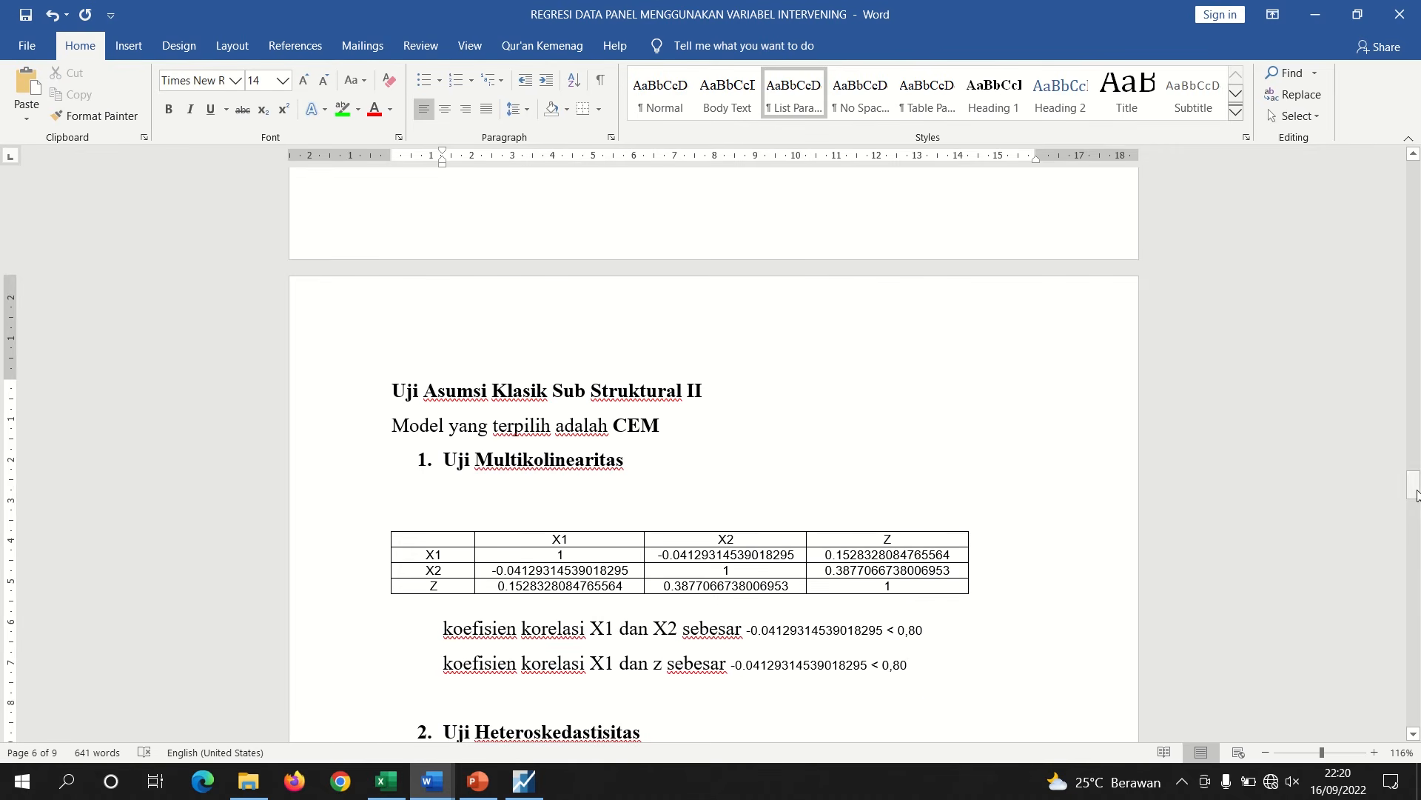
Replace the value in the second sentence with the X1–Z correlation 0.1528328084765564 and capitalize the variable as Z
drag(1416, 494, 1408, 440)
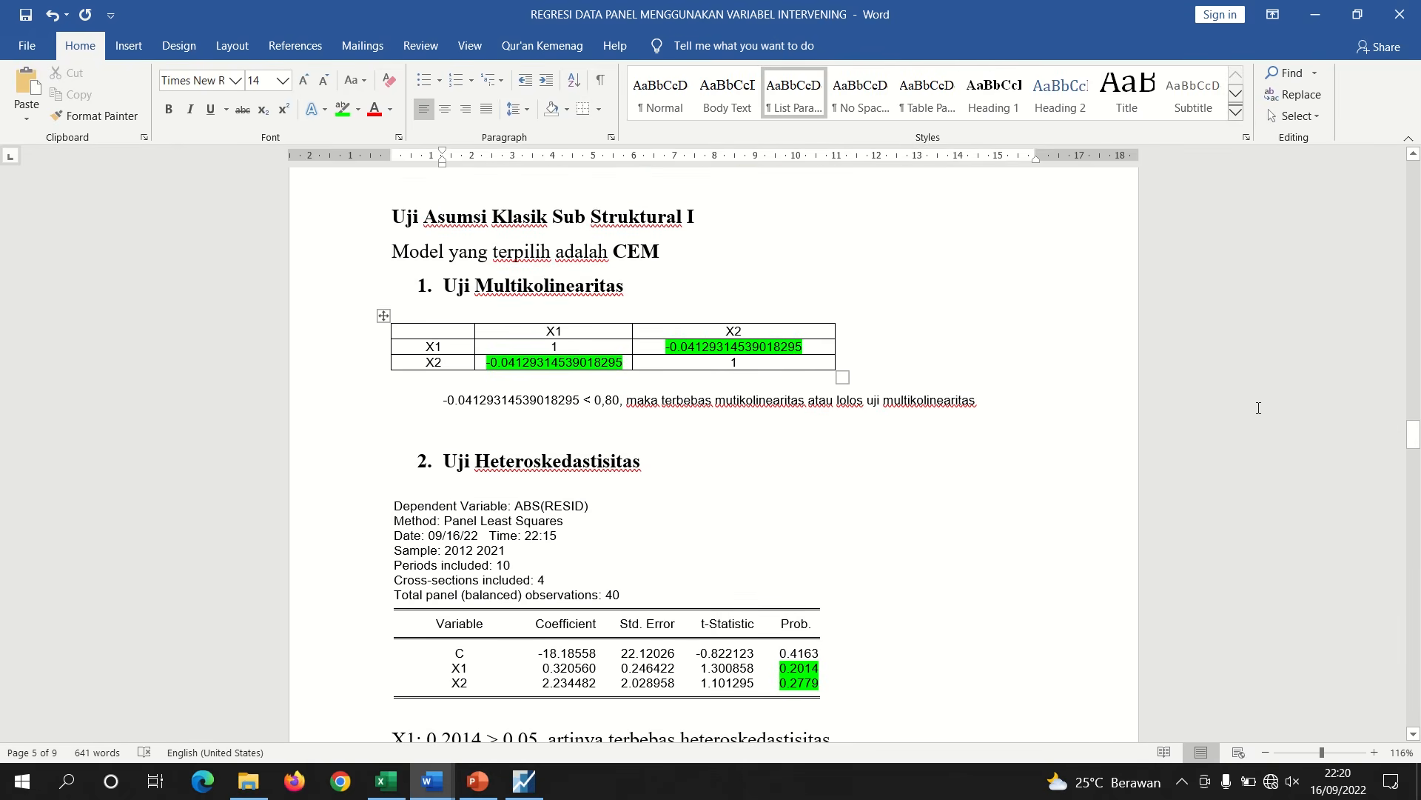
drag(1414, 444, 1416, 508)
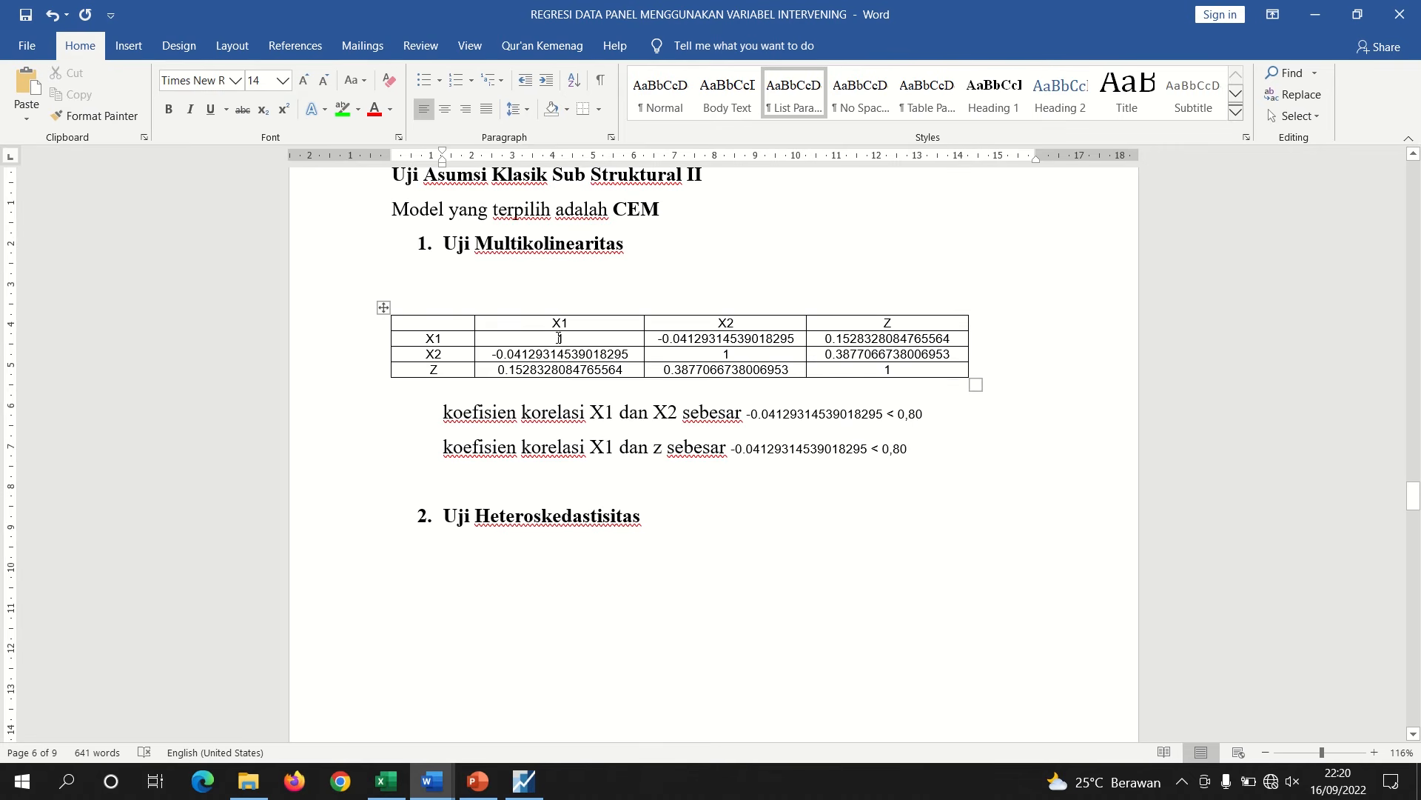
drag(624, 371, 501, 374)
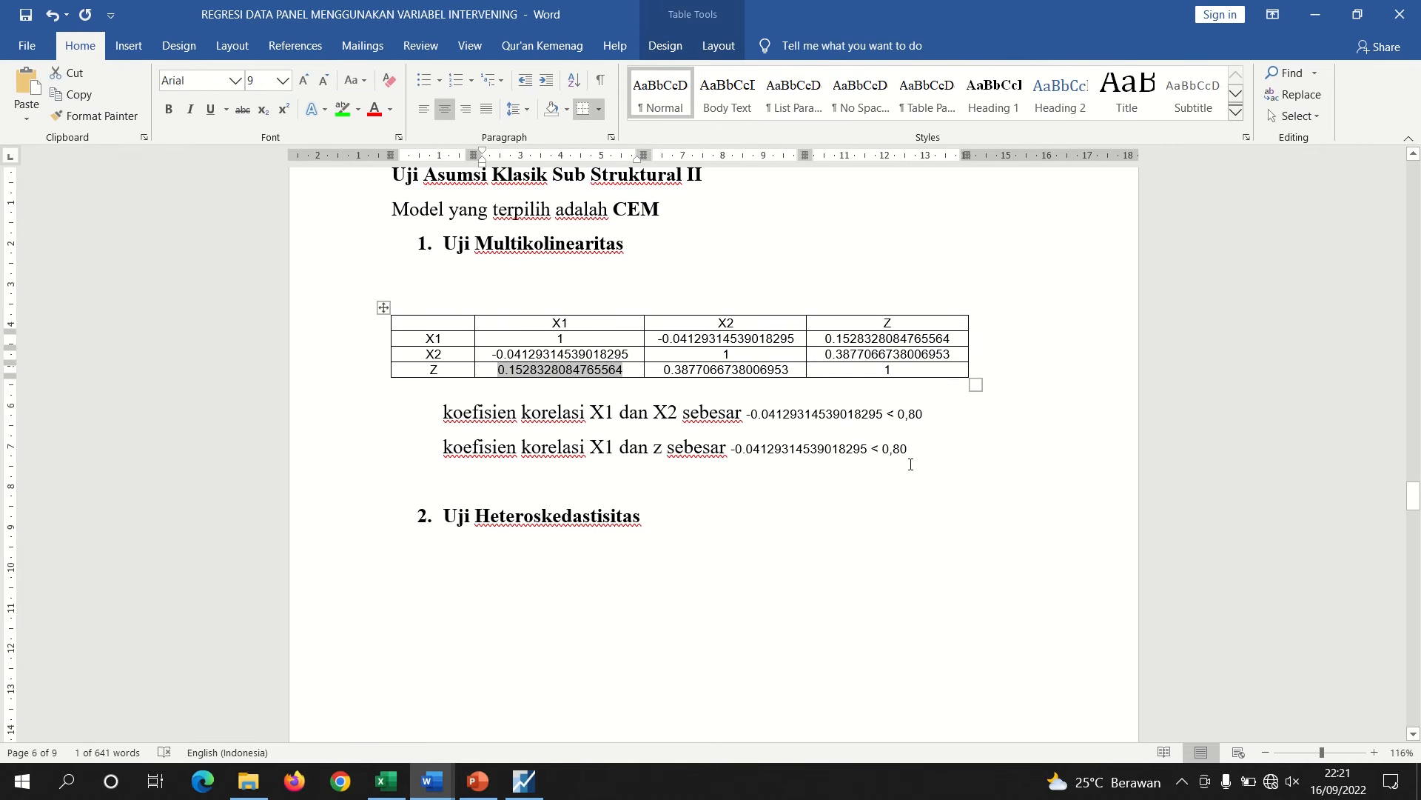
drag(866, 448, 735, 449)
key(ctrl+v)
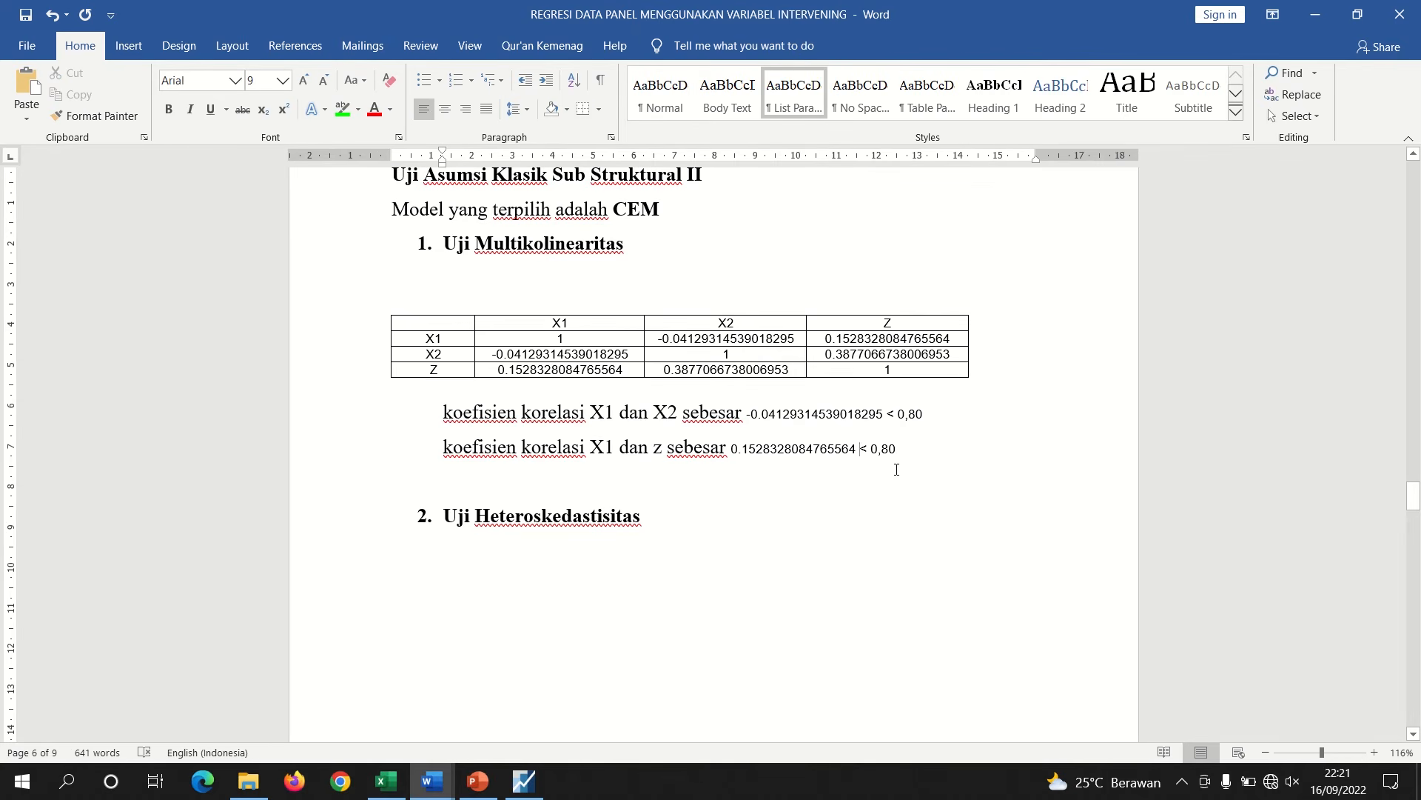
click(658, 449)
key(BackSpace)
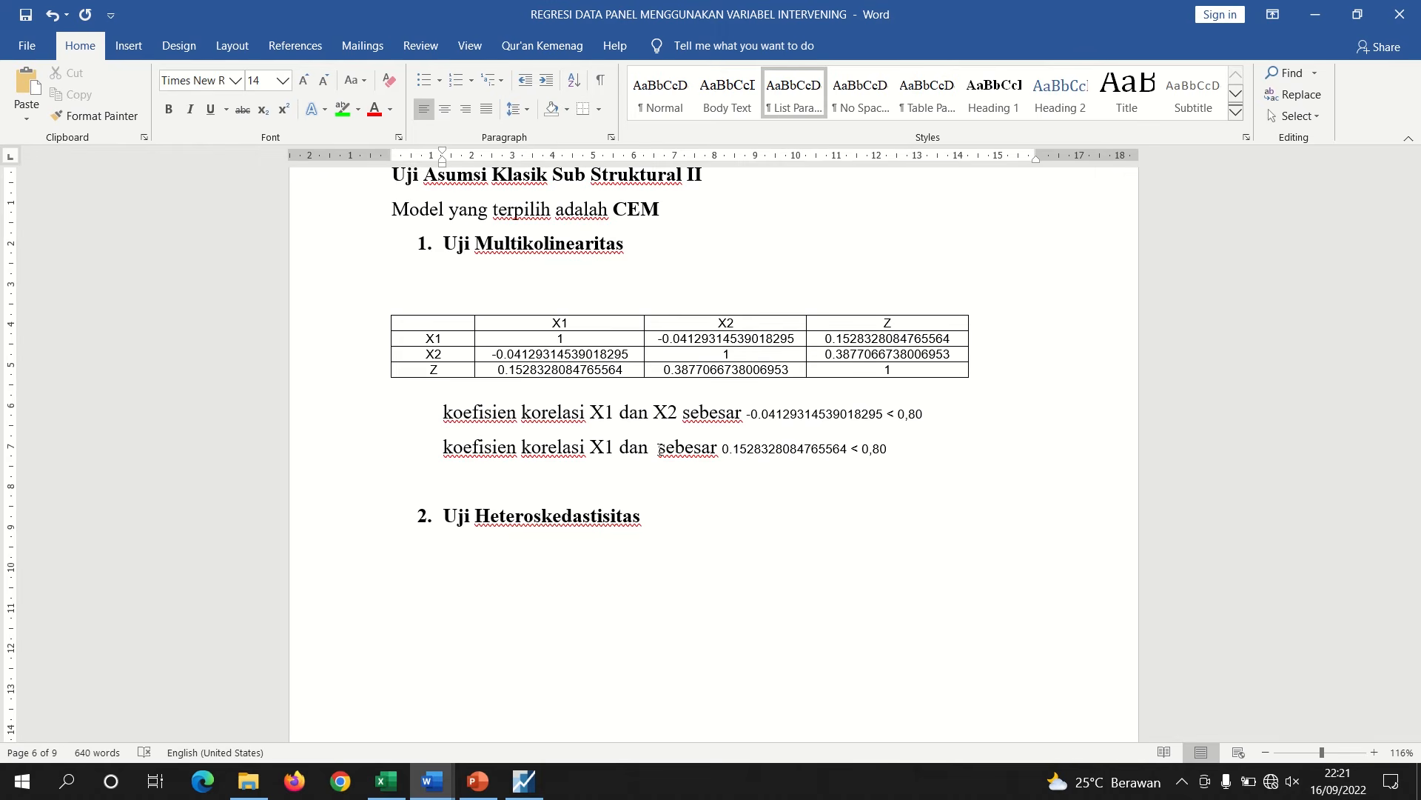
text(Z)
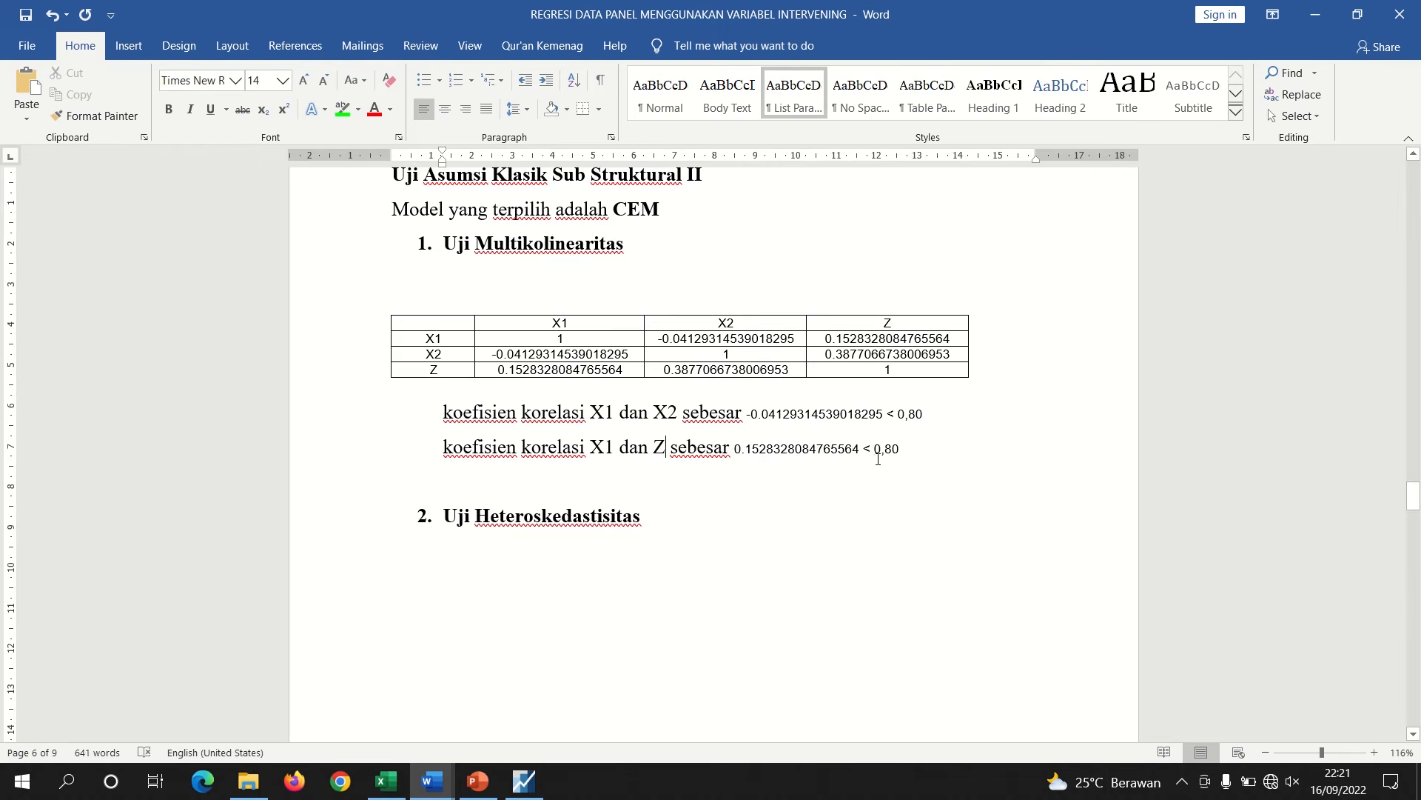
Duplicate the X1–Z sentence on a new line and change X1 to X2 in the copy
drag(904, 451, 465, 459)
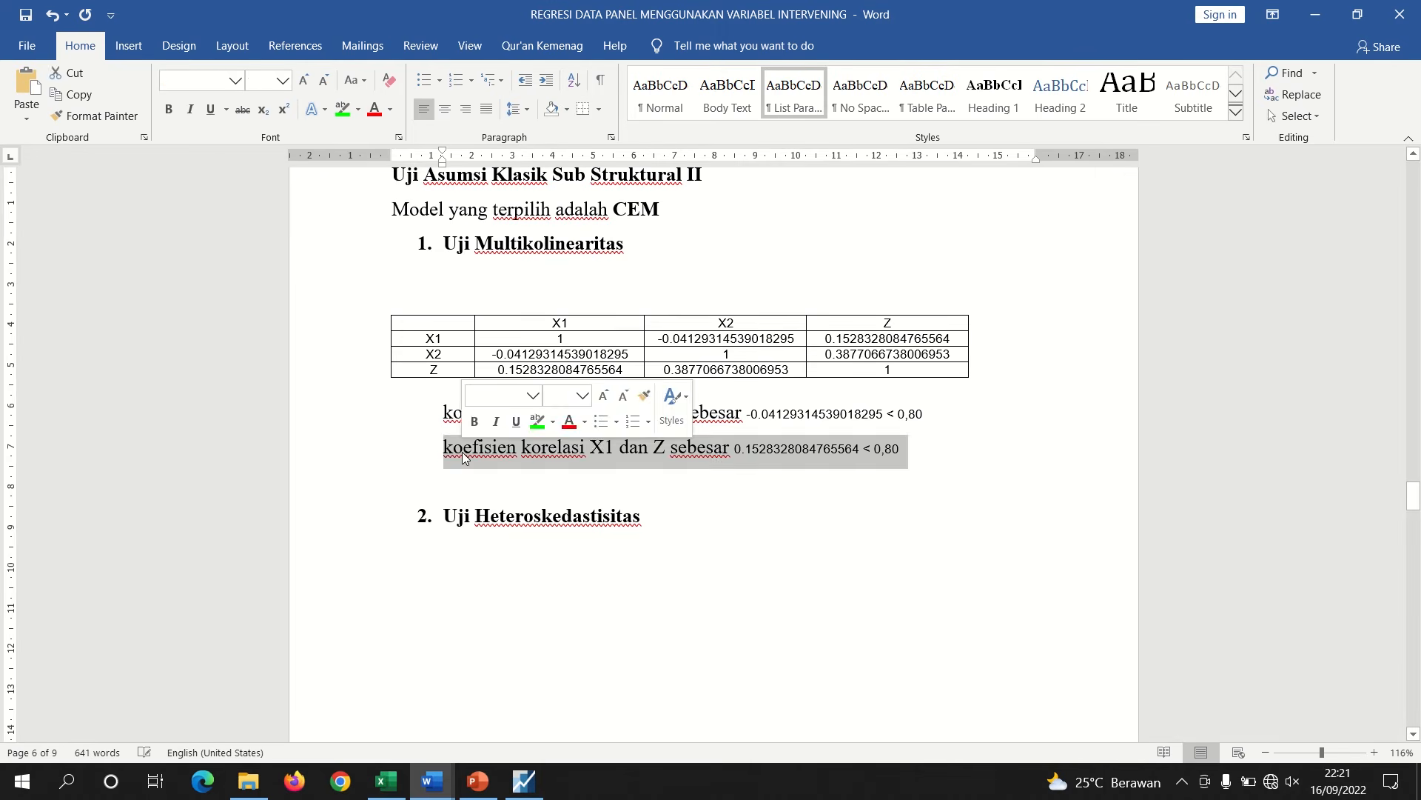
key(ctrl+c)
key(Down)
key(ctrl+v)
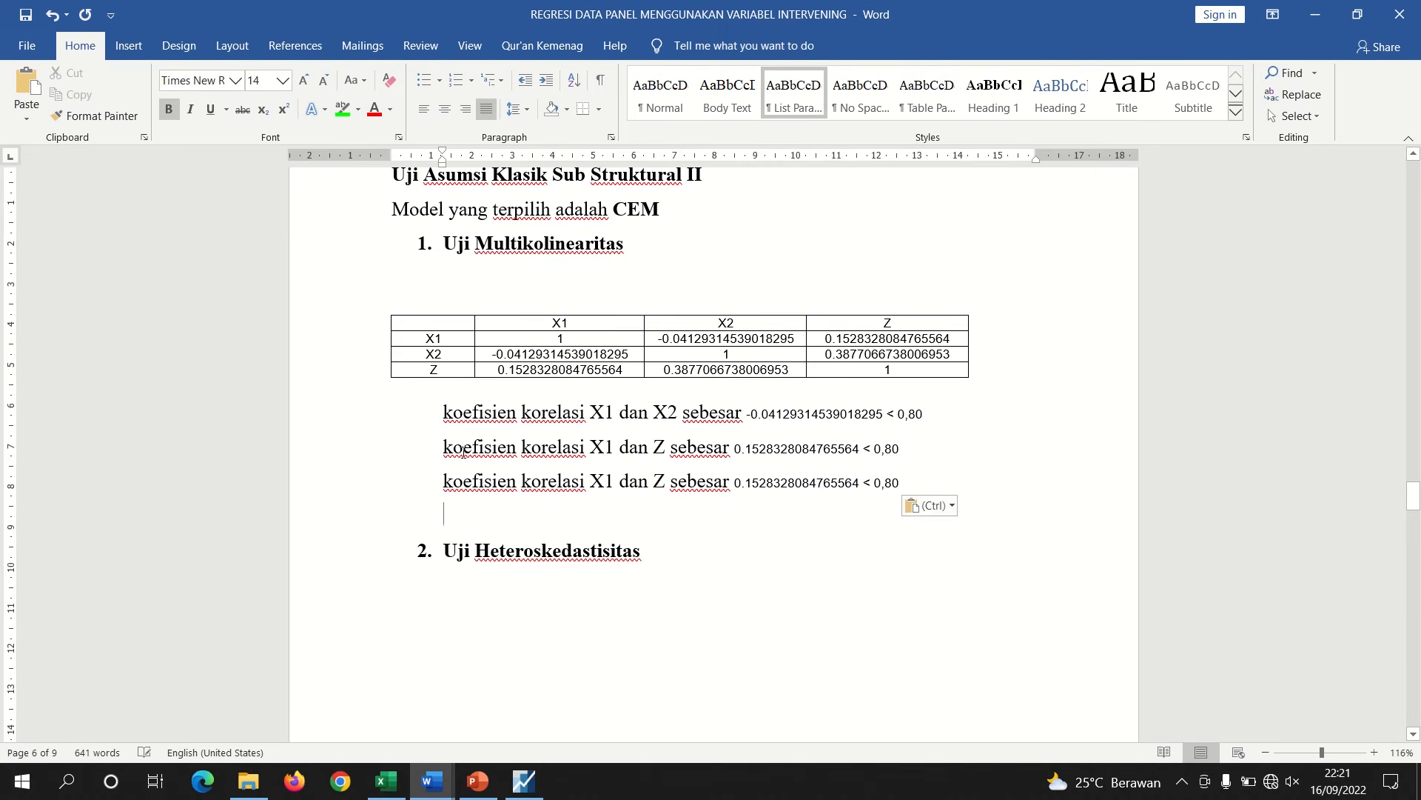
click(615, 482)
key(BackSpace)
text(2)
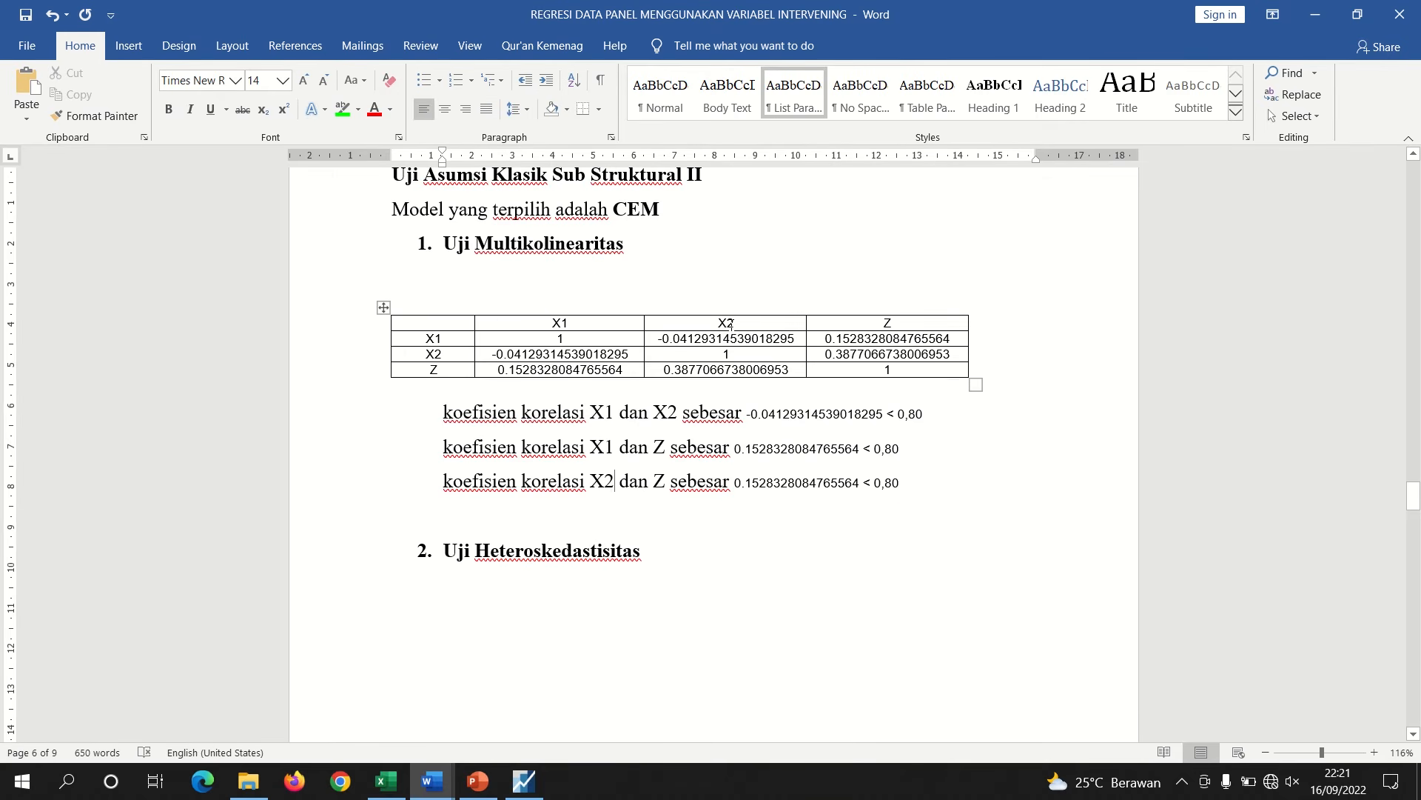
Replace the value in the third sentence with the X2–Z correlation 0.3877066738006953 from the table
drag(790, 367, 663, 374)
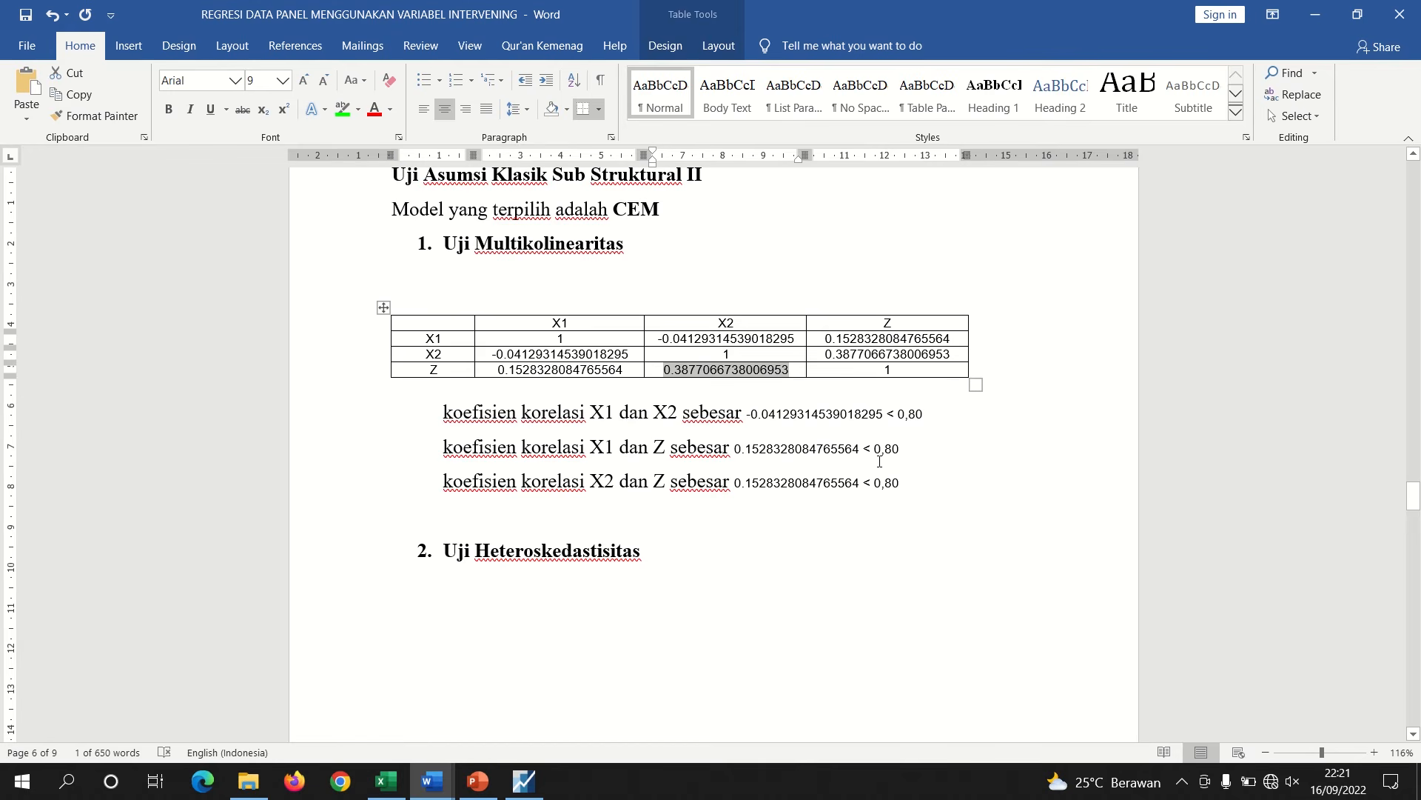
drag(859, 486, 737, 489)
key(ctrl+v)
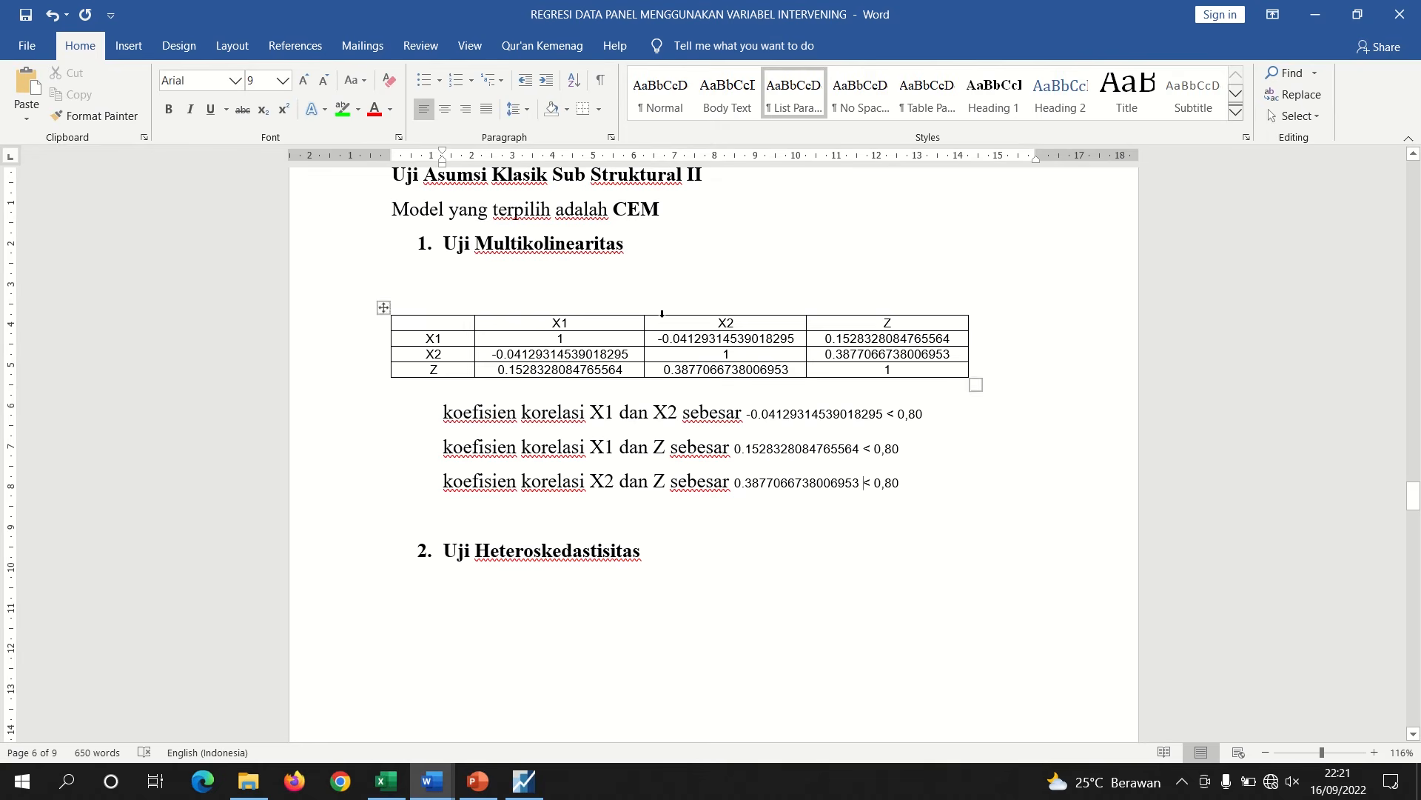
Remove the blank line above the correlation table and place the cursor under the Uji Heteroskedastisitas heading
click(592, 297)
key(BackSpace)
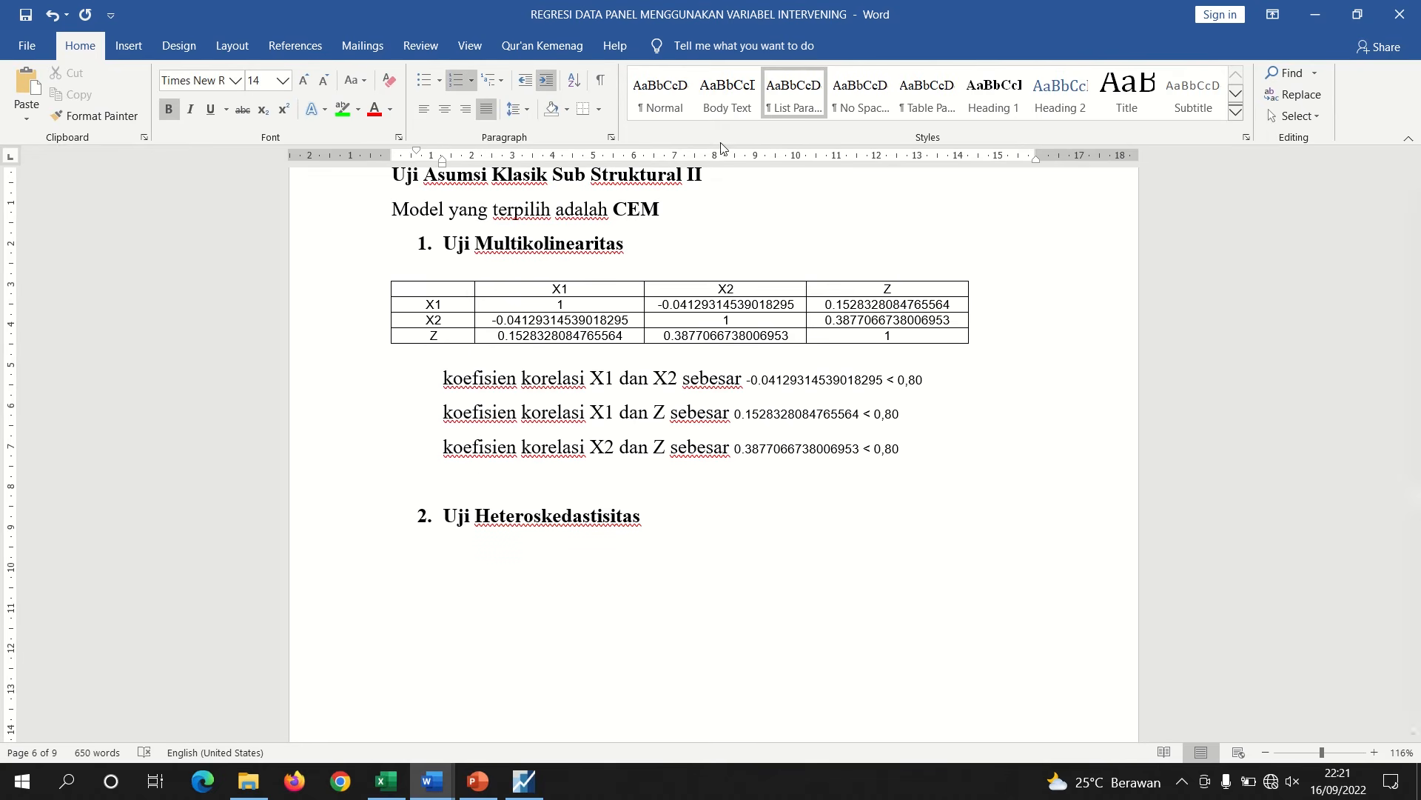
click(1415, 154)
click(1414, 156)
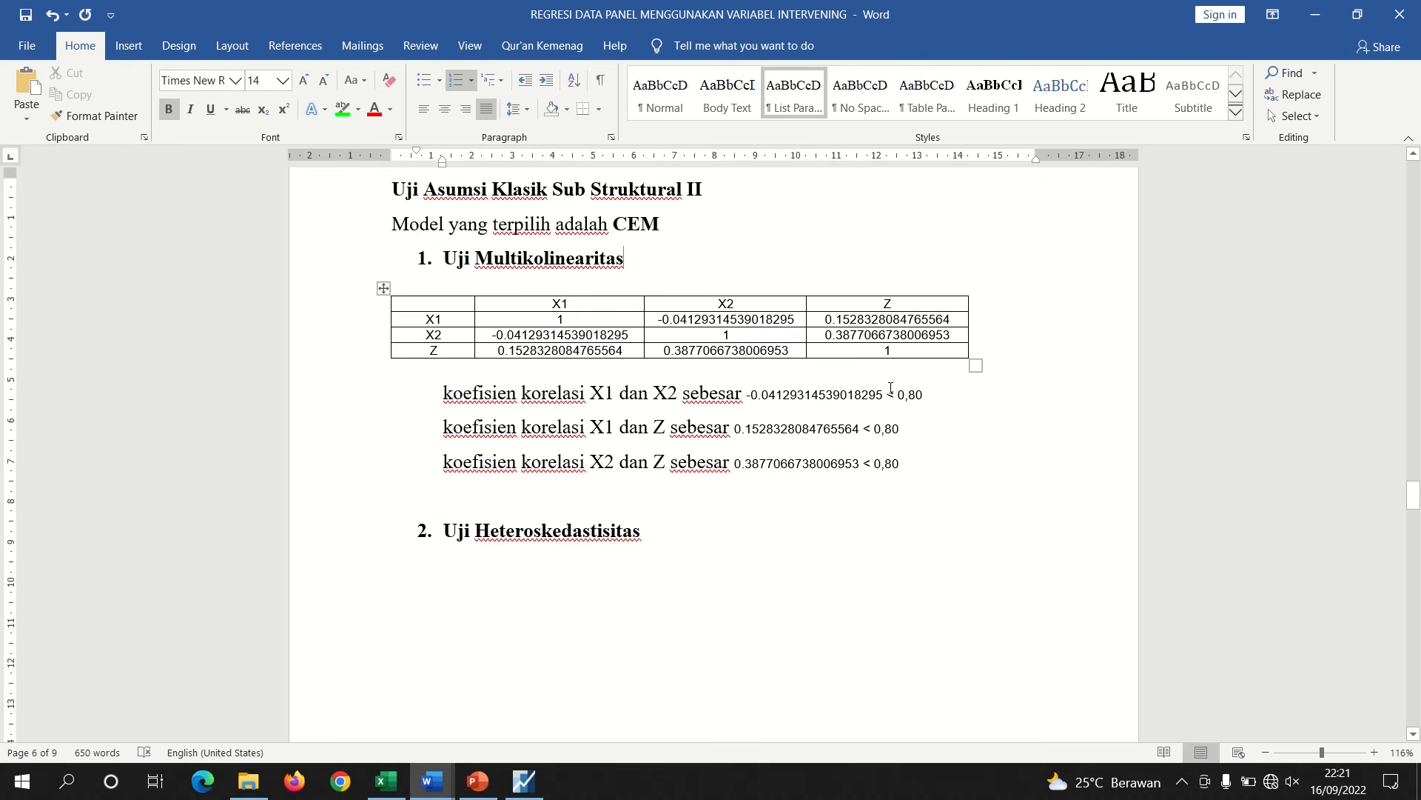
click(557, 584)
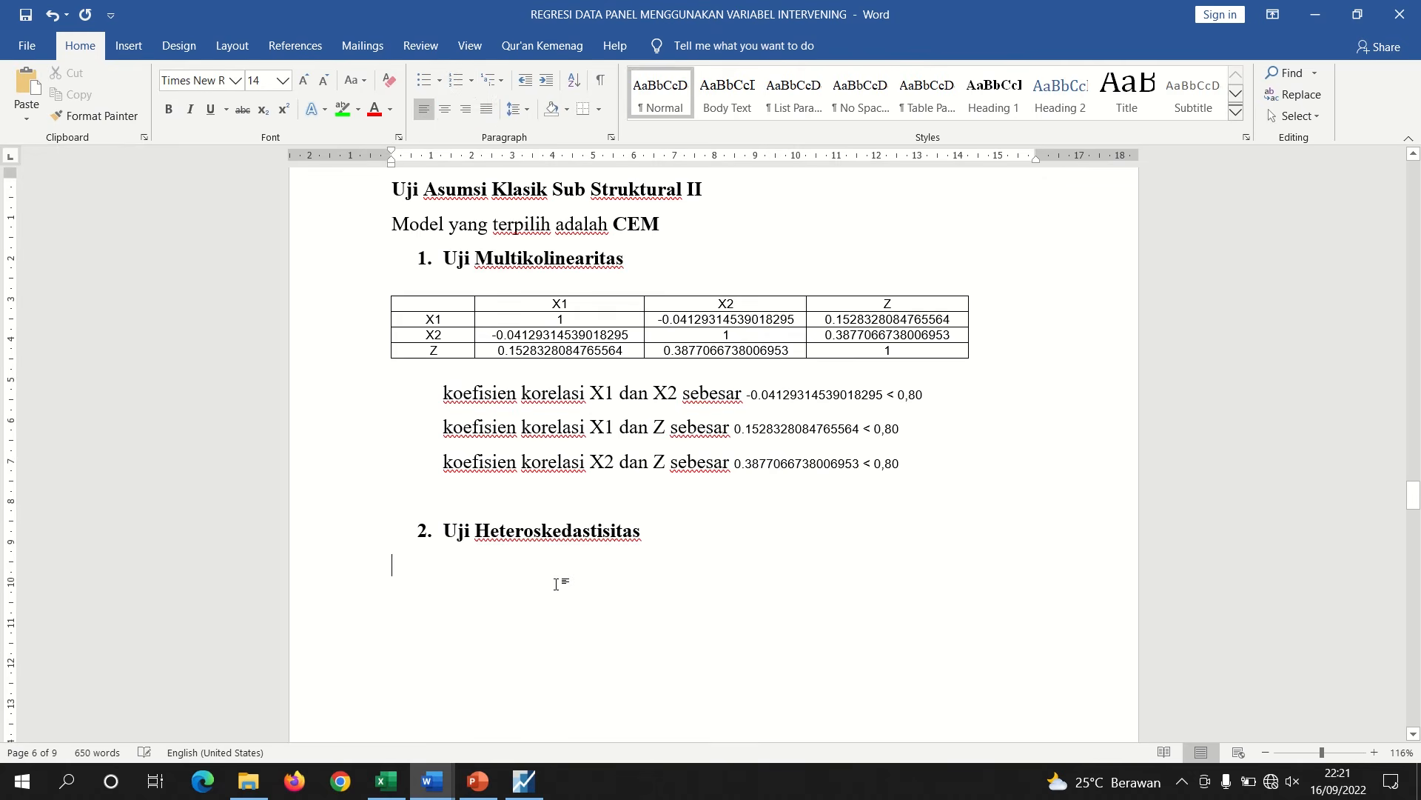
Switch to EViews and close the correlation group window
click(524, 781)
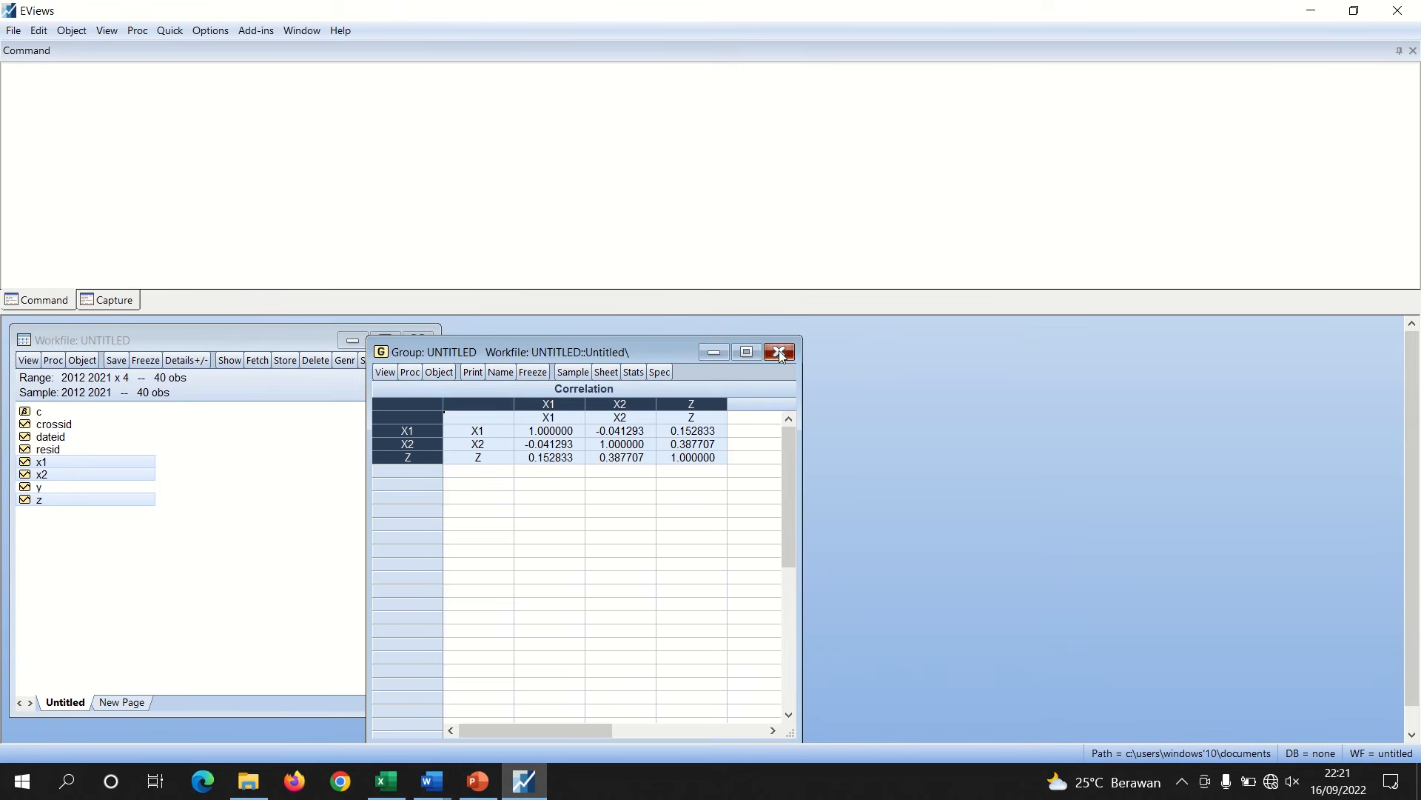
click(779, 351)
click(670, 423)
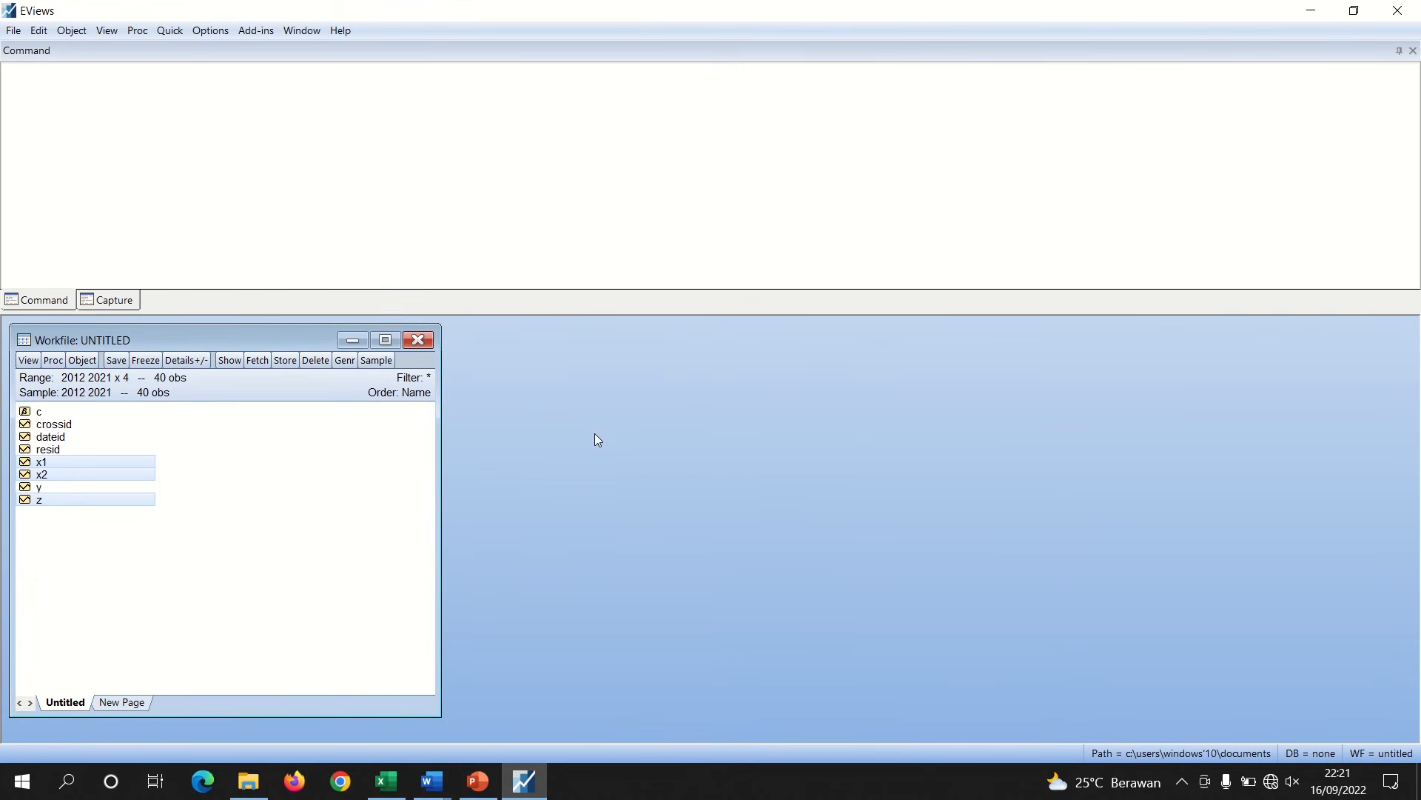
Open X1, X2 and Z as an equation and estimate the pooled least squares model Y C X1 X2 Z
right_click(143, 465)
mouse_move(197, 471)
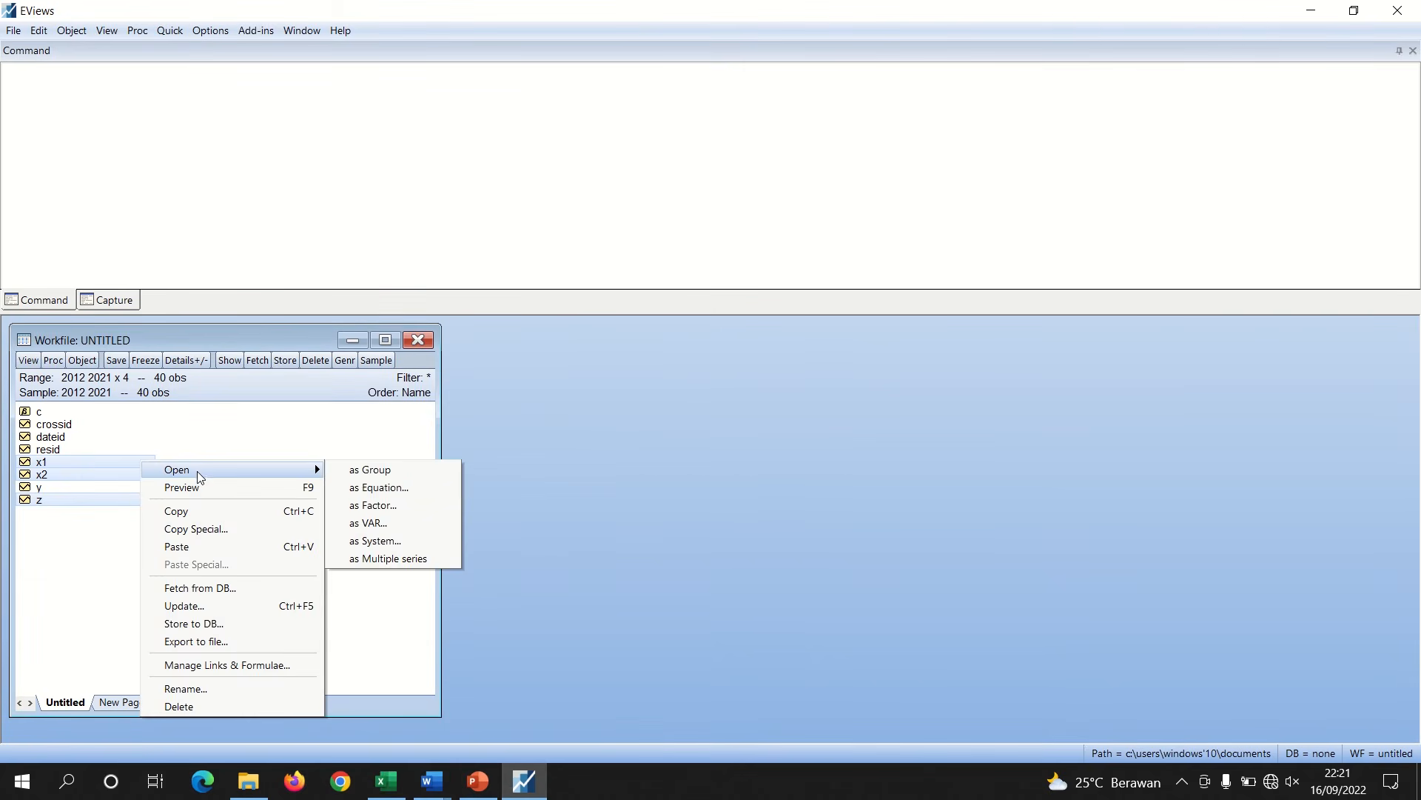
click(377, 487)
click(587, 326)
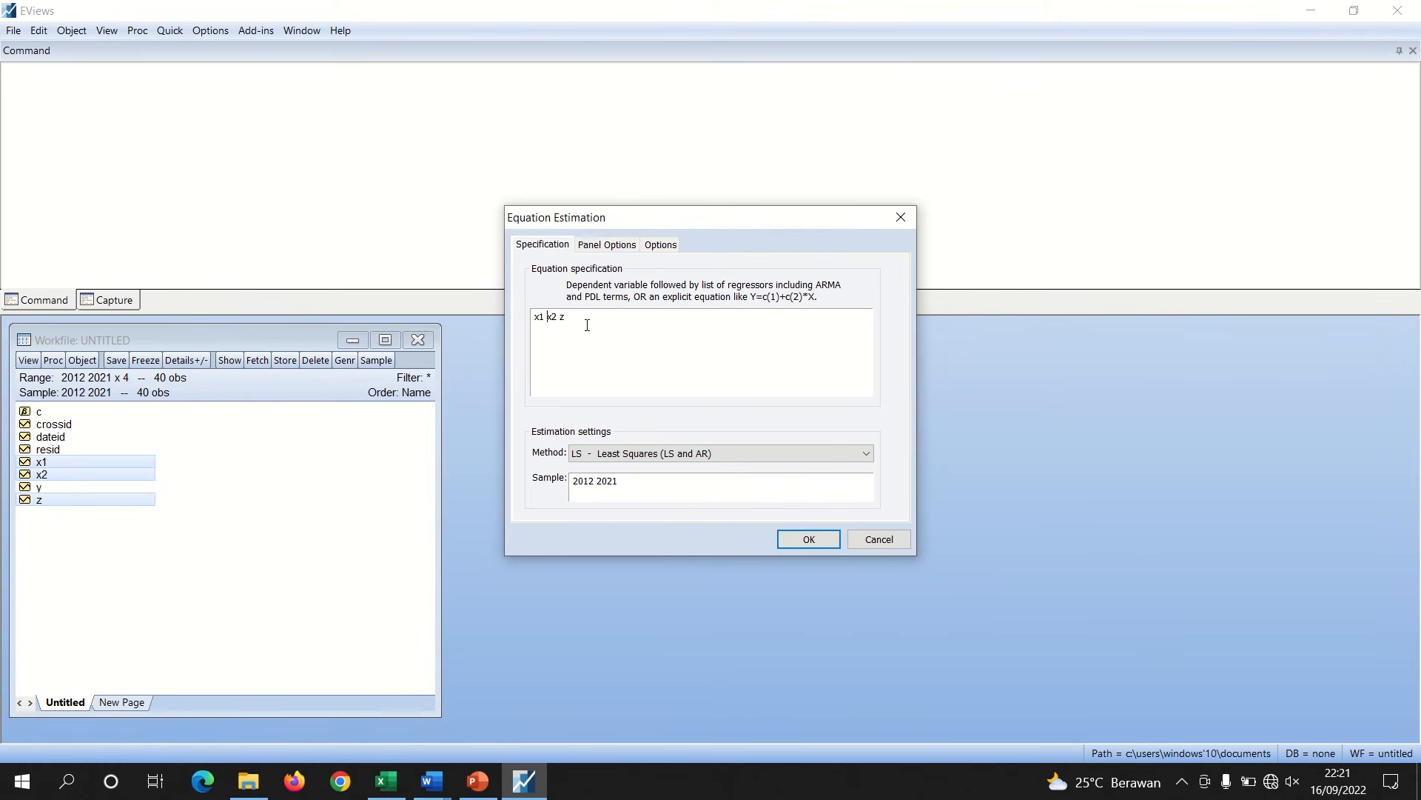
key(Home)
text(Y C)
click(621, 248)
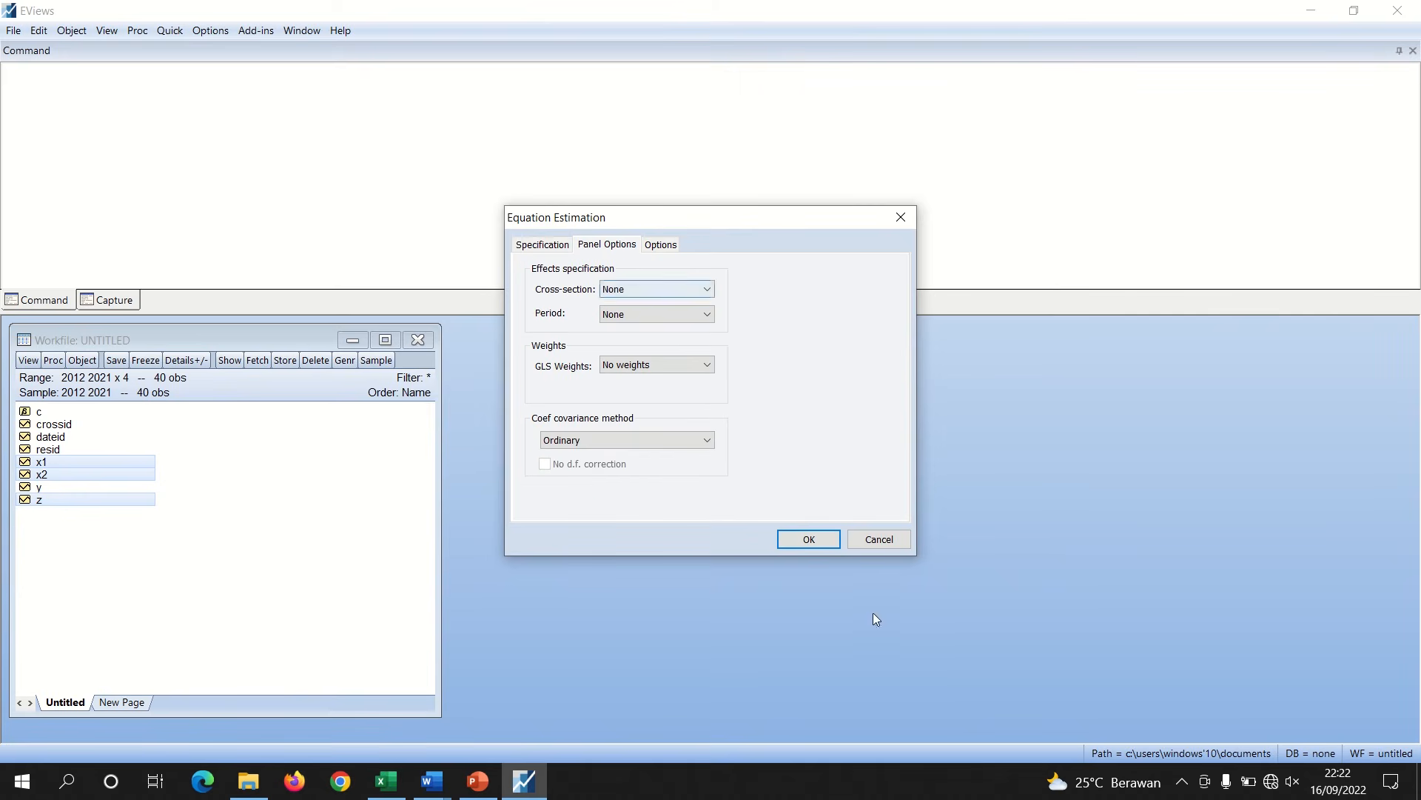
click(804, 540)
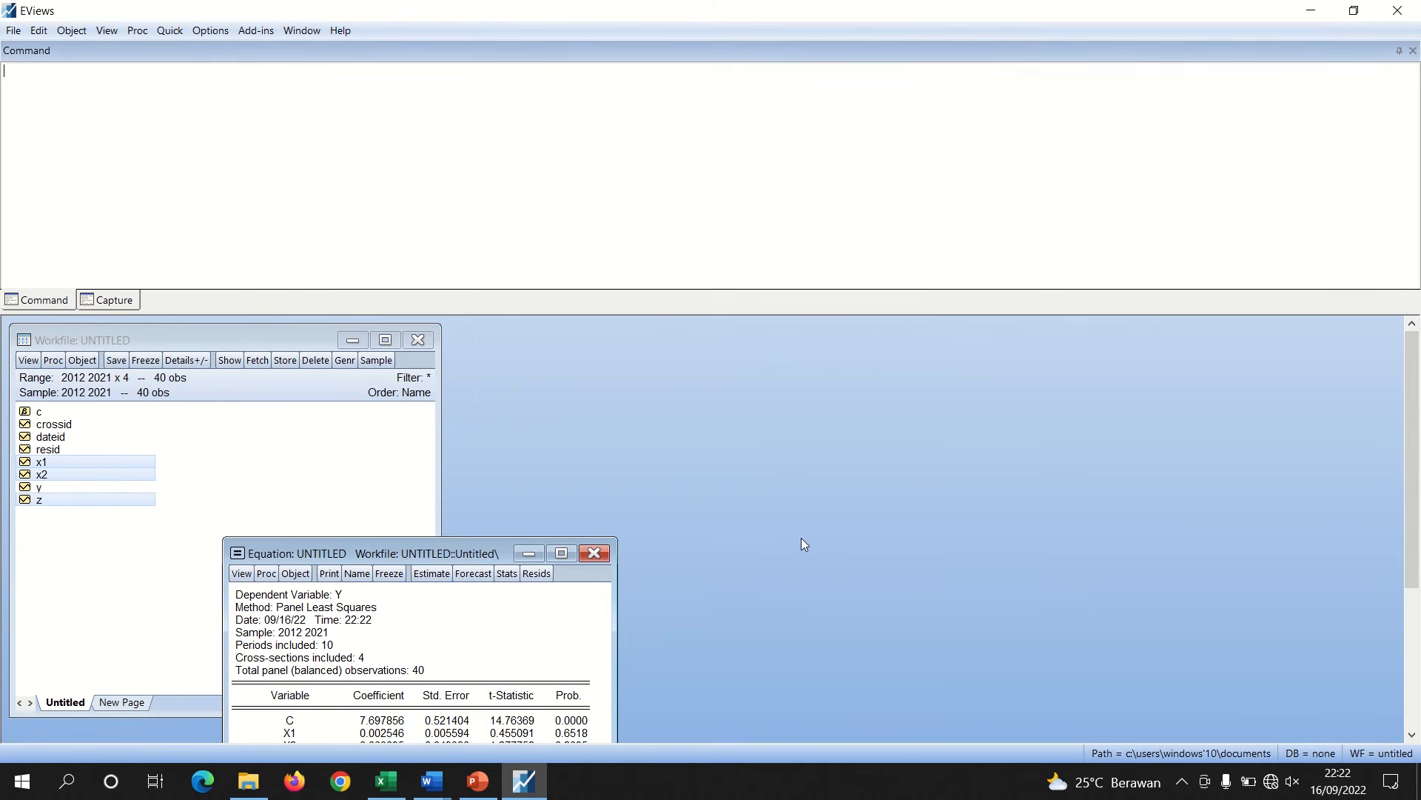
Re-estimate the equation with ABS(RESID) as the dependent variable for the heteroskedasticity test
drag(467, 559, 701, 345)
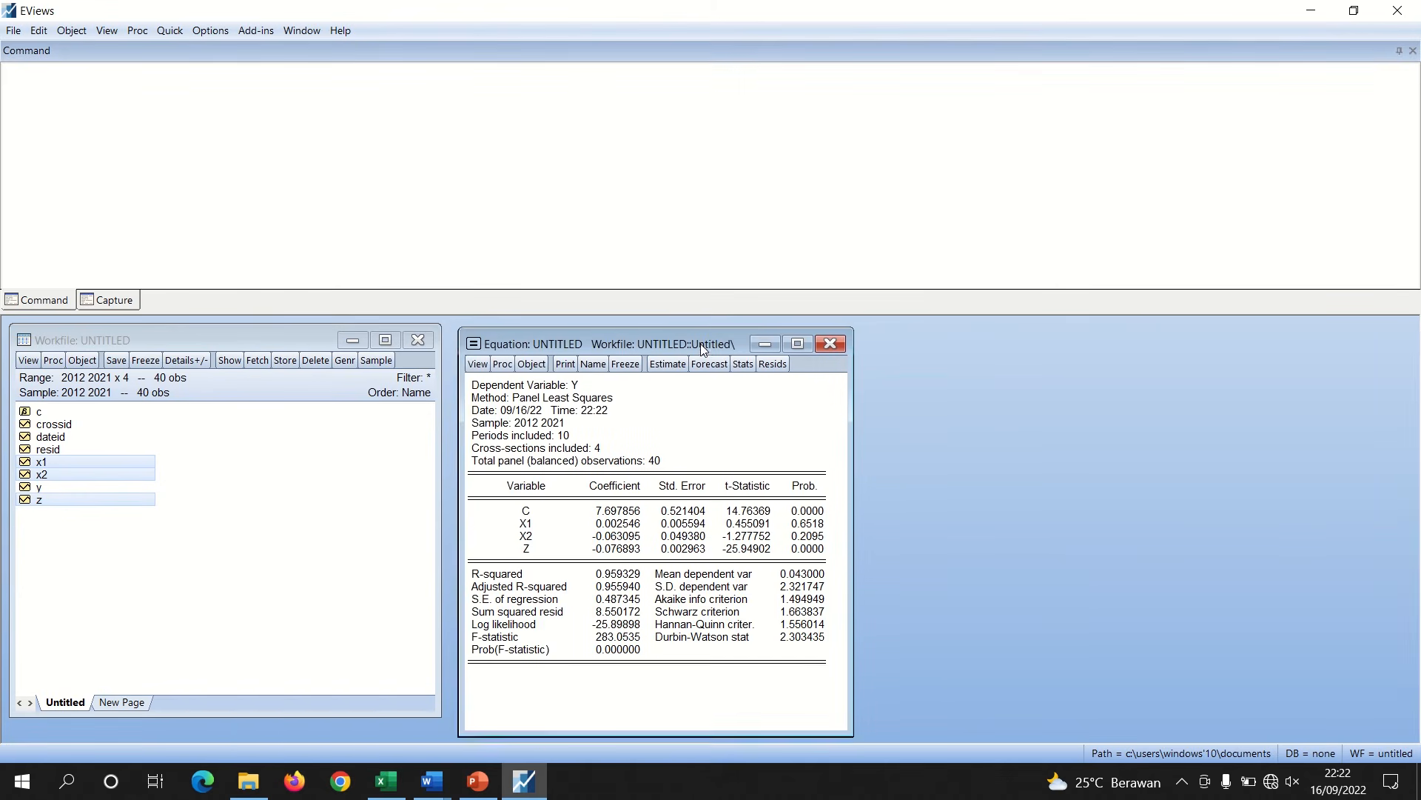
double_click(52, 450)
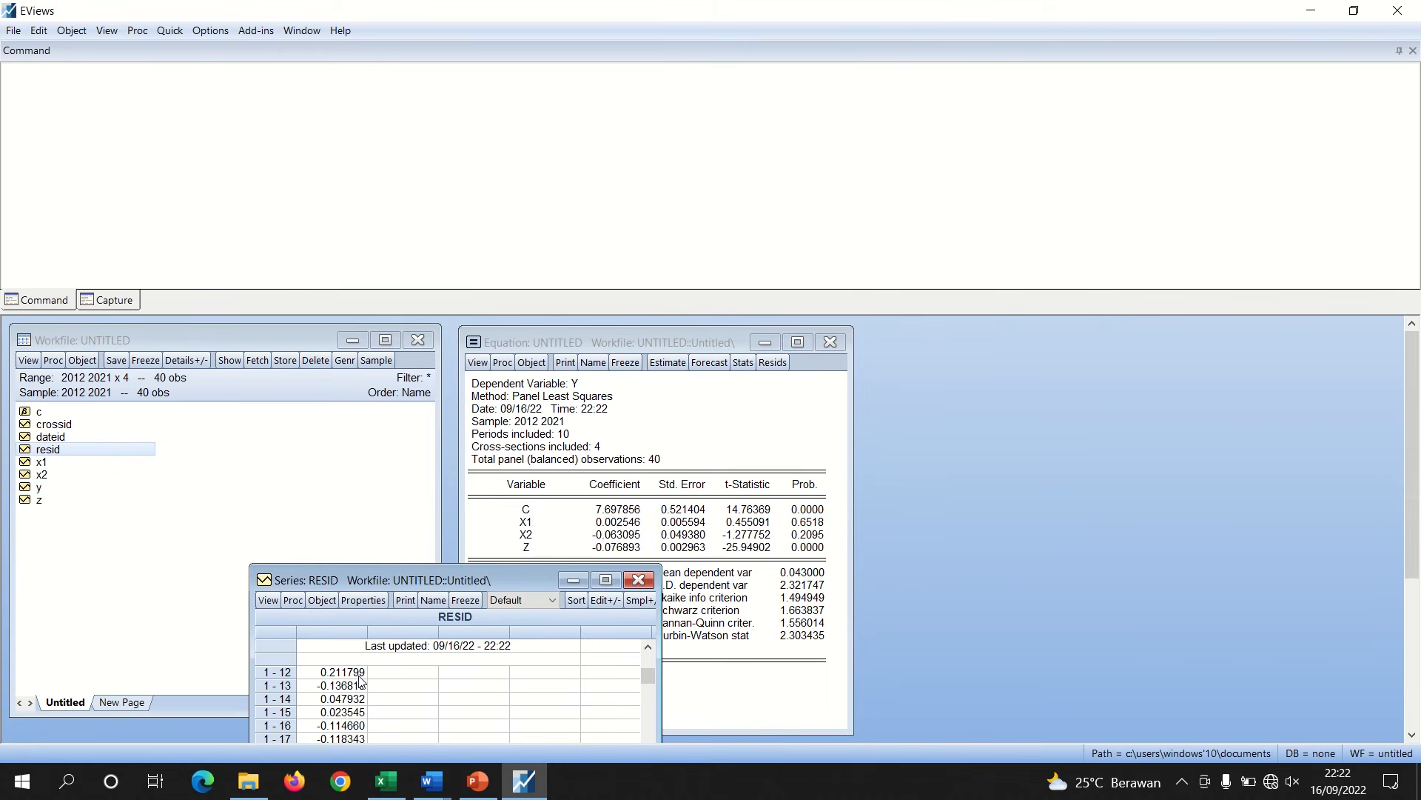
click(638, 580)
click(668, 362)
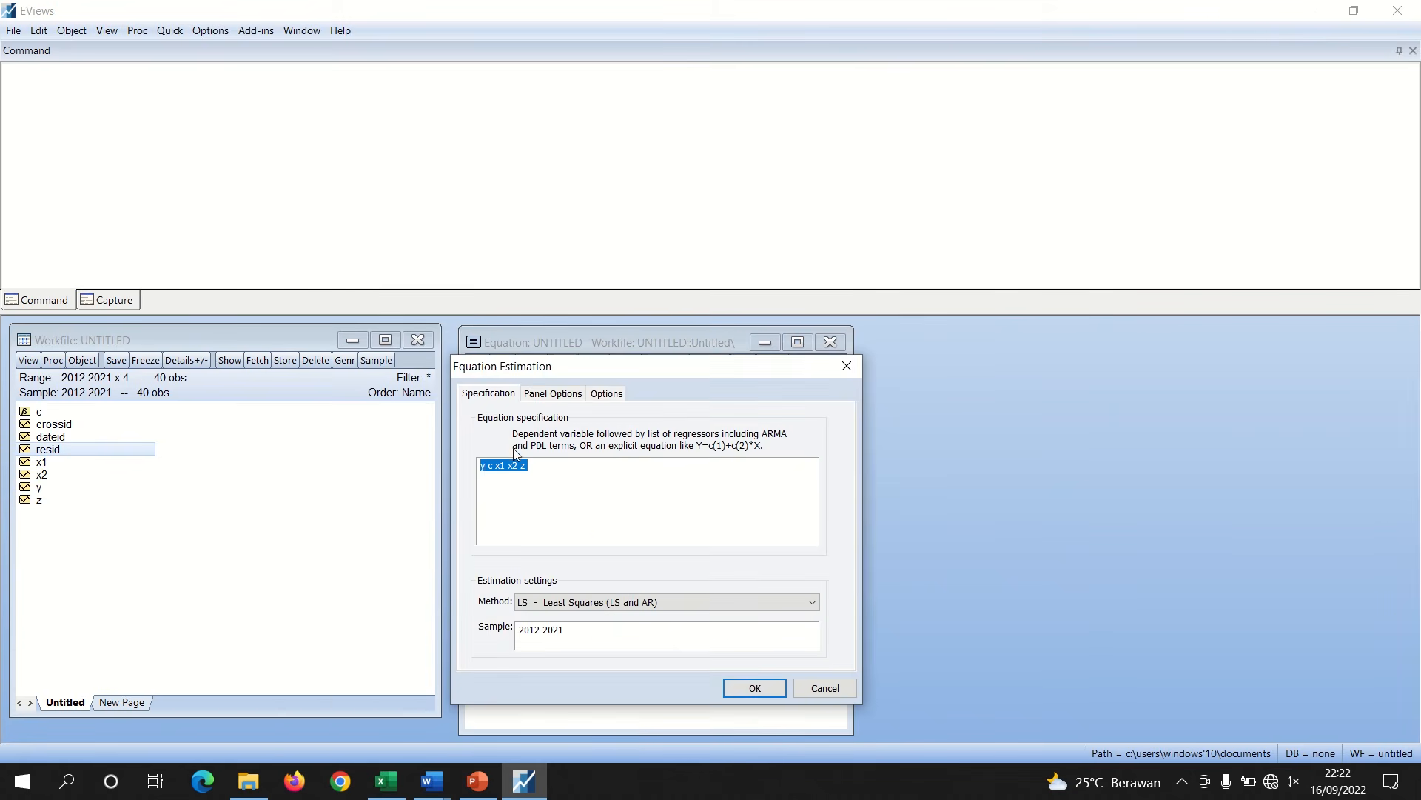
click(485, 467)
key(BackSpace)
text(ABS(RESID))
click(770, 685)
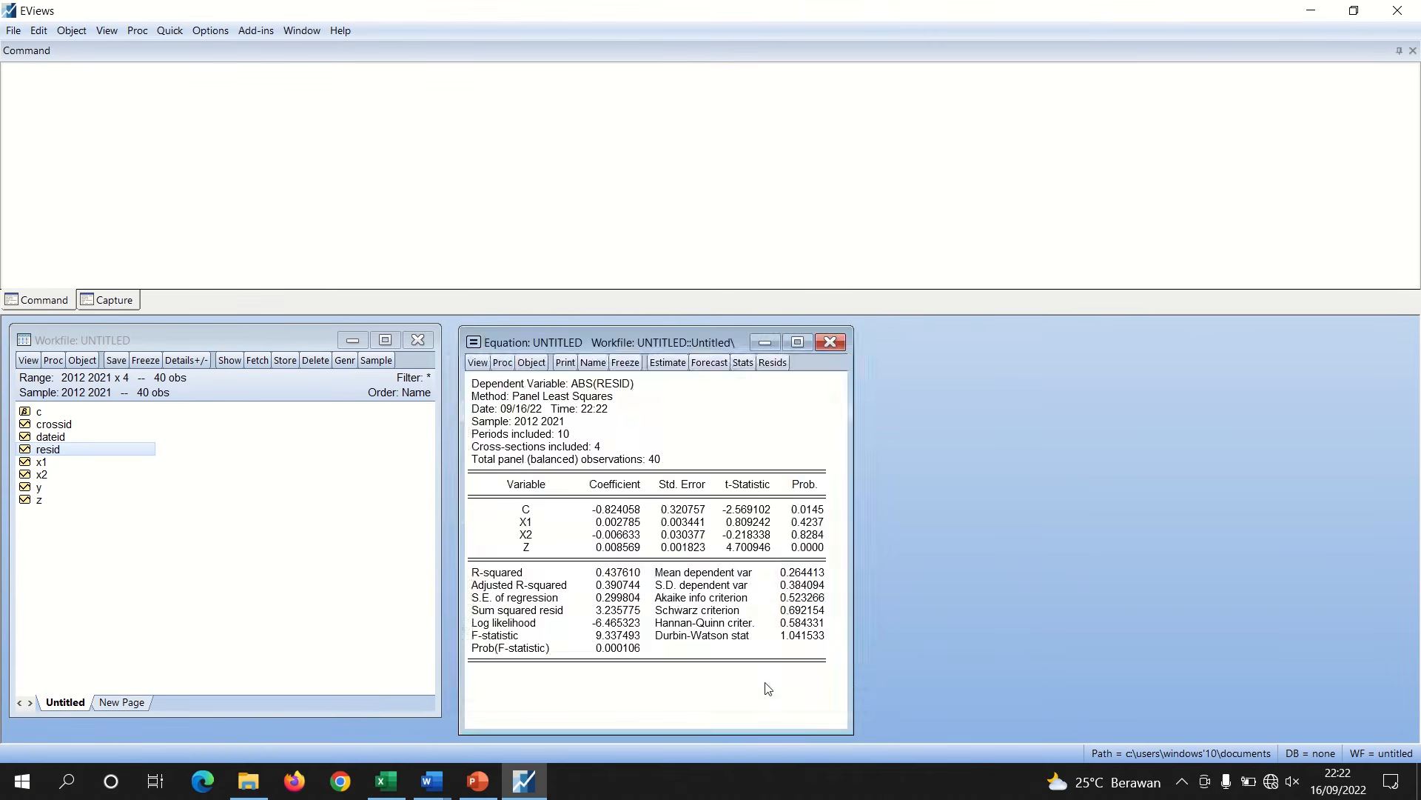
Examine the probability values of X1, X2 and Z in the ABS(RESID) regression output
click(807, 547)
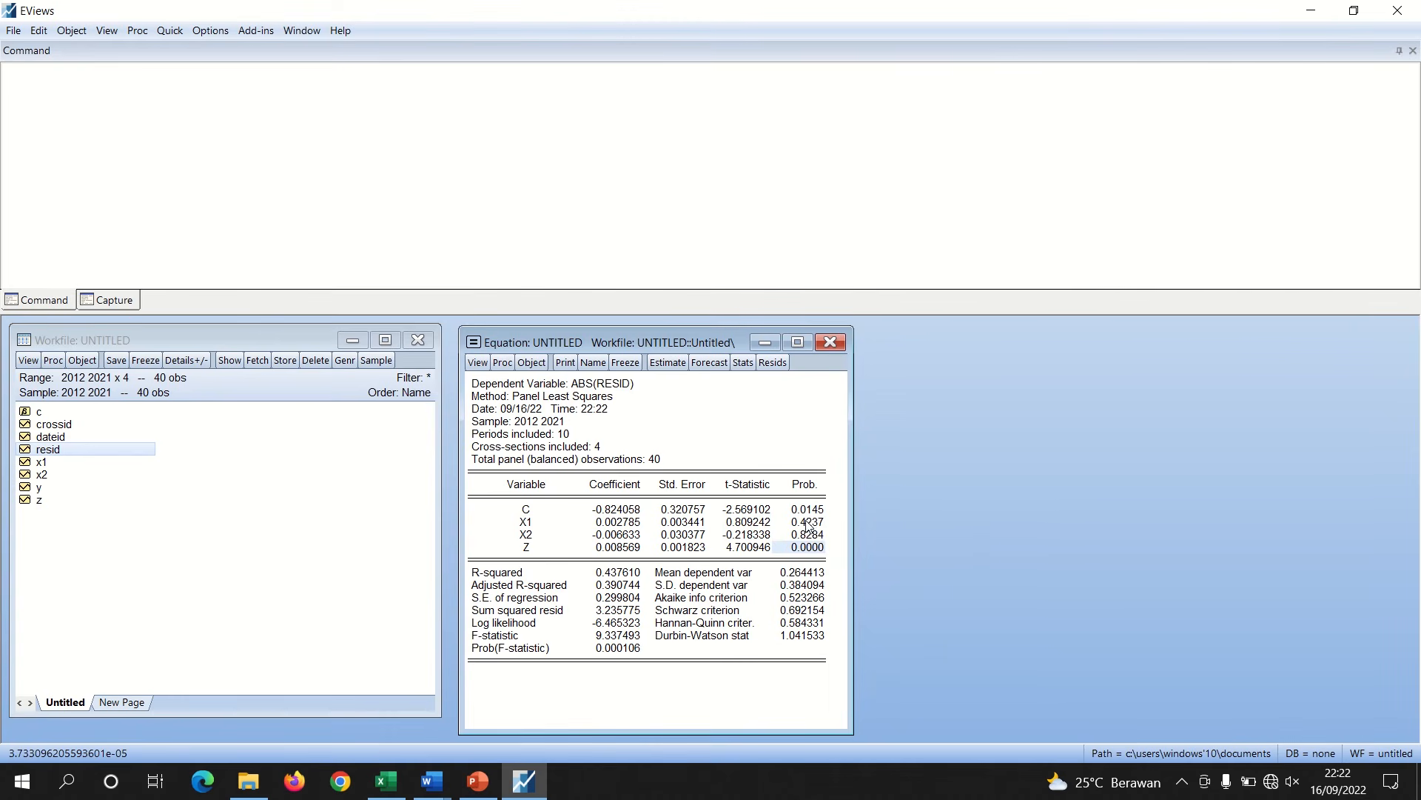
drag(807, 523, 809, 538)
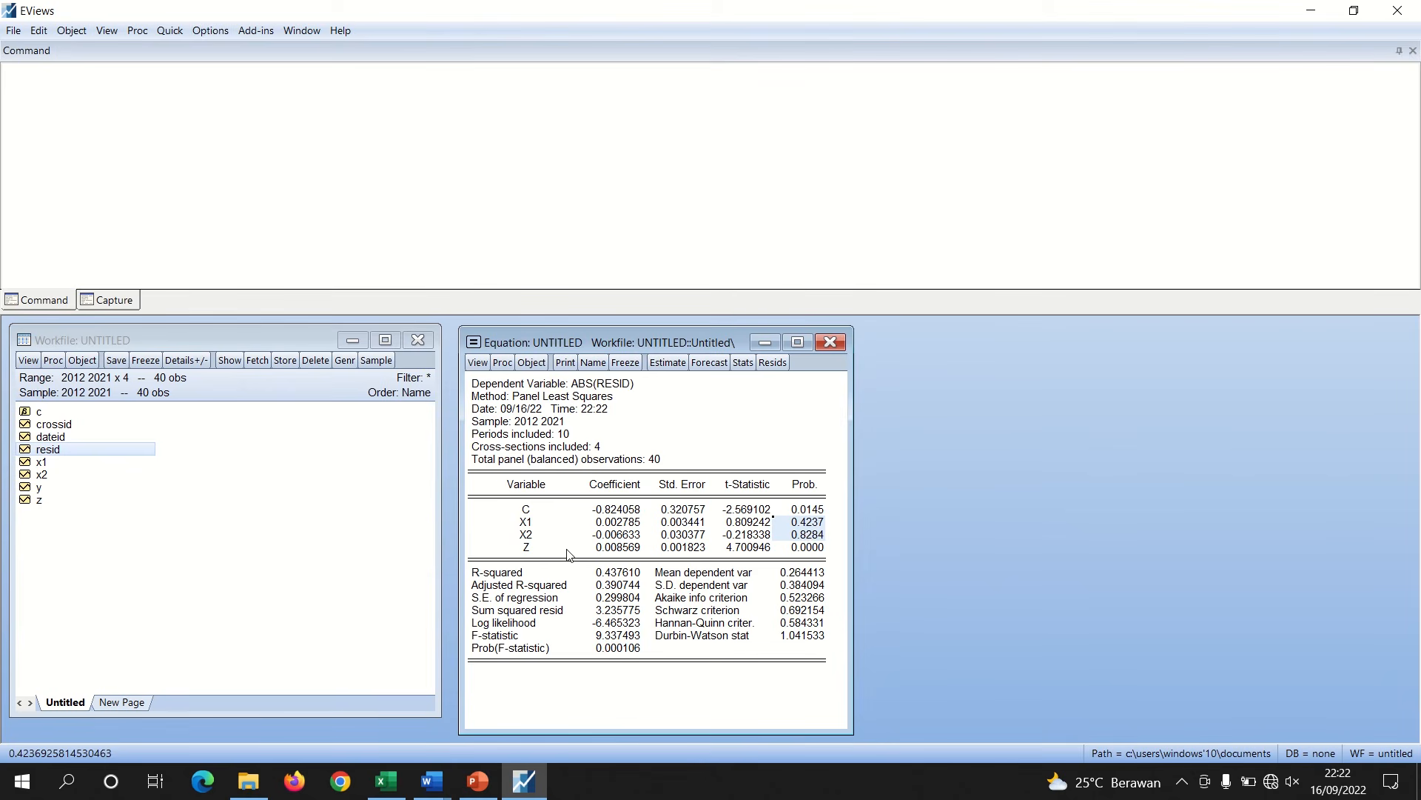
click(534, 549)
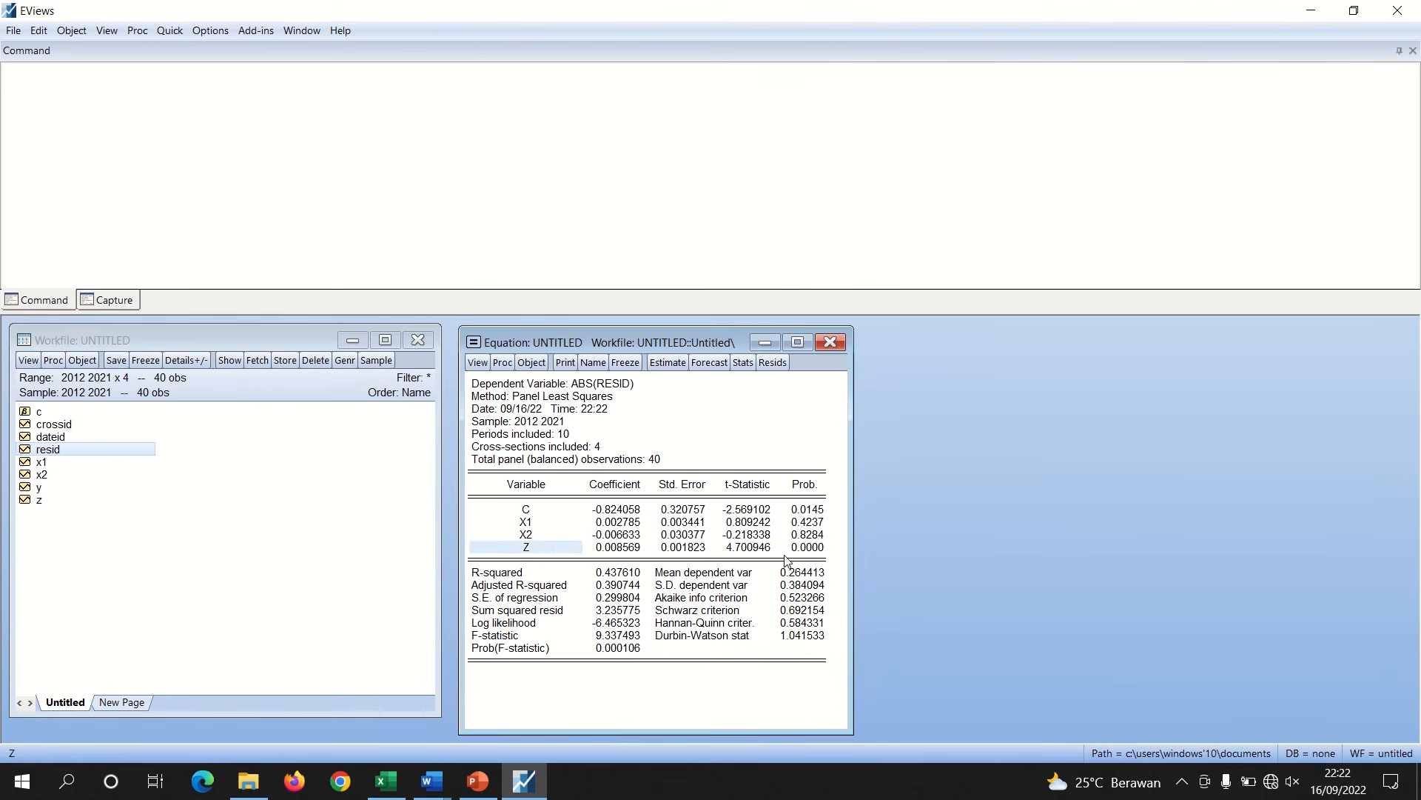
click(806, 548)
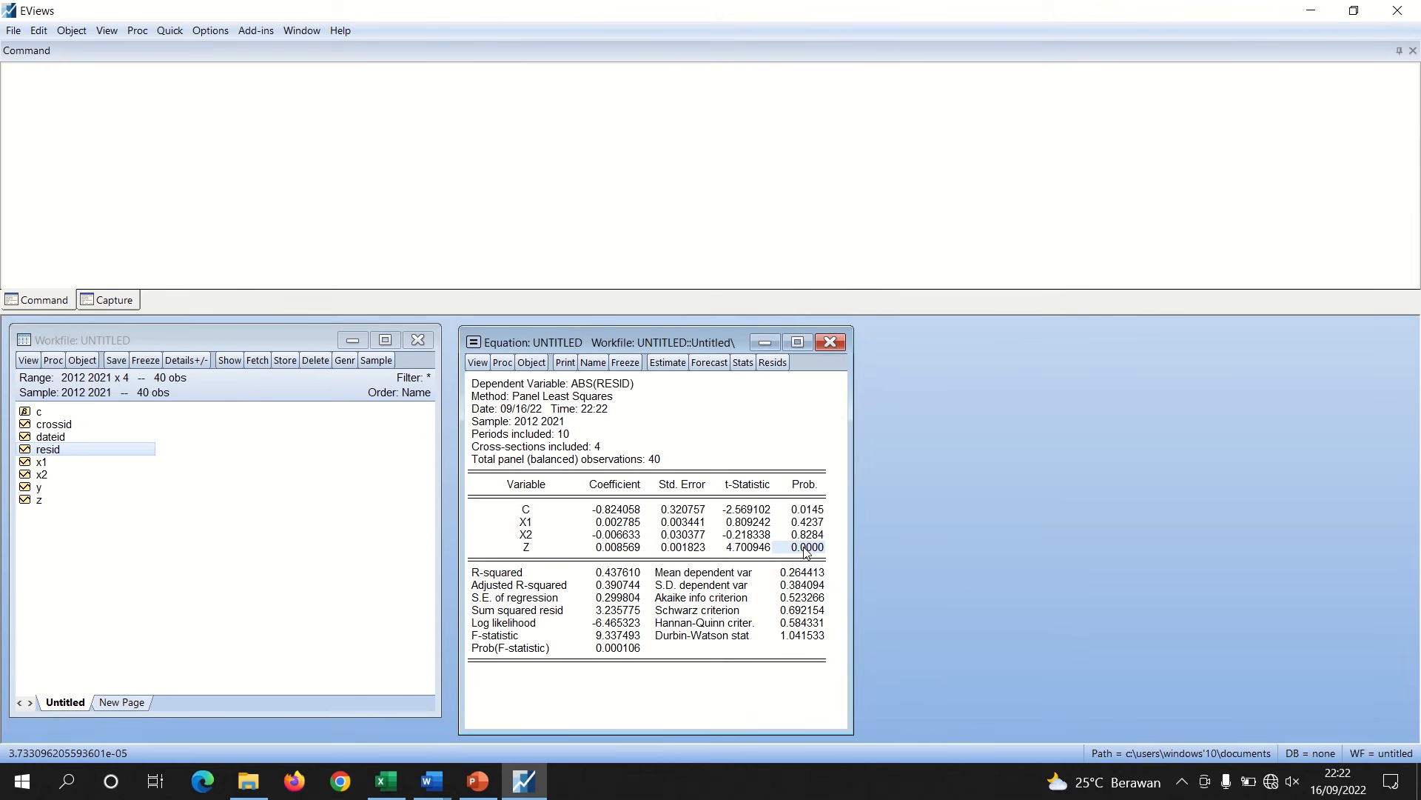
click(527, 549)
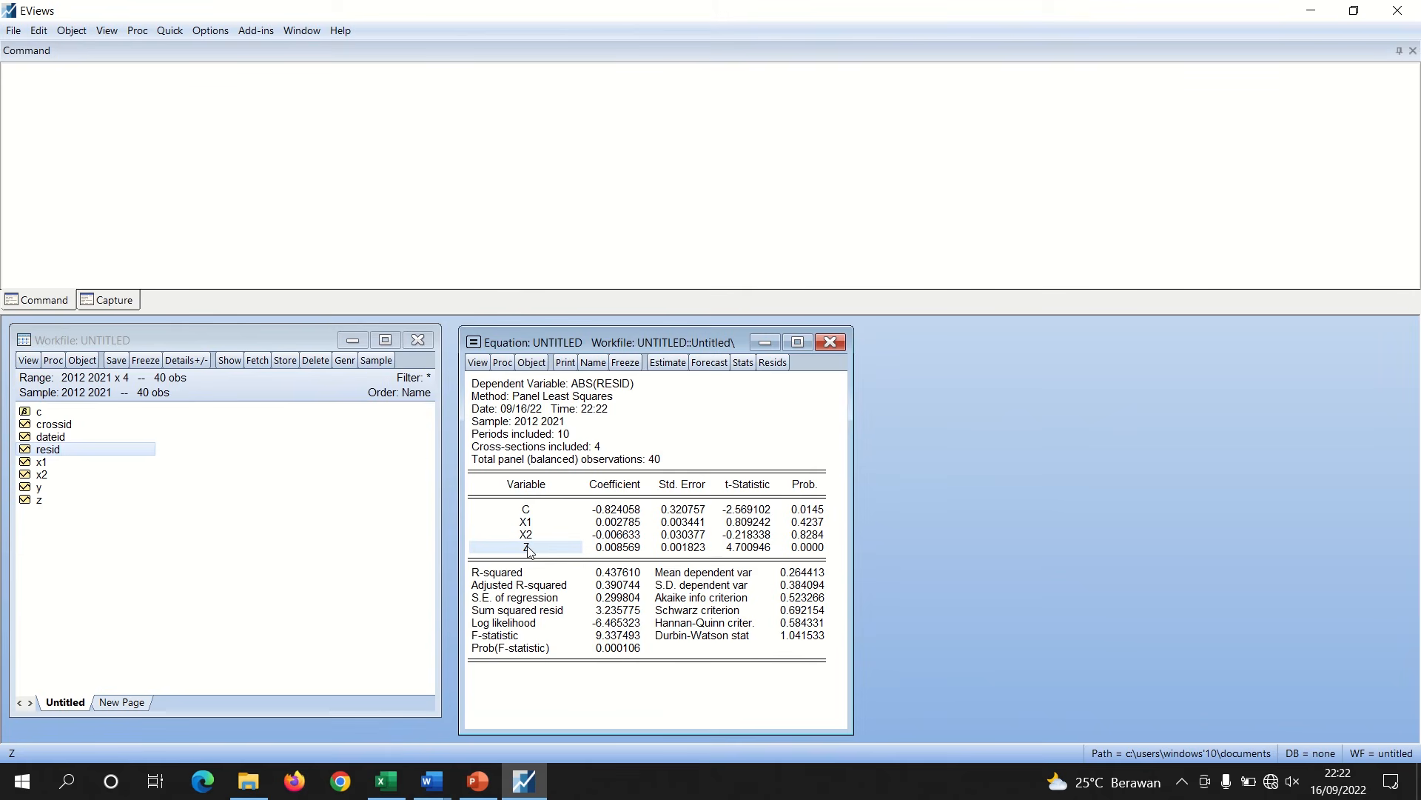
Re-estimate the equation as Y C X1 X2 LOG(Z), replacing Z with its logarithm
click(676, 368)
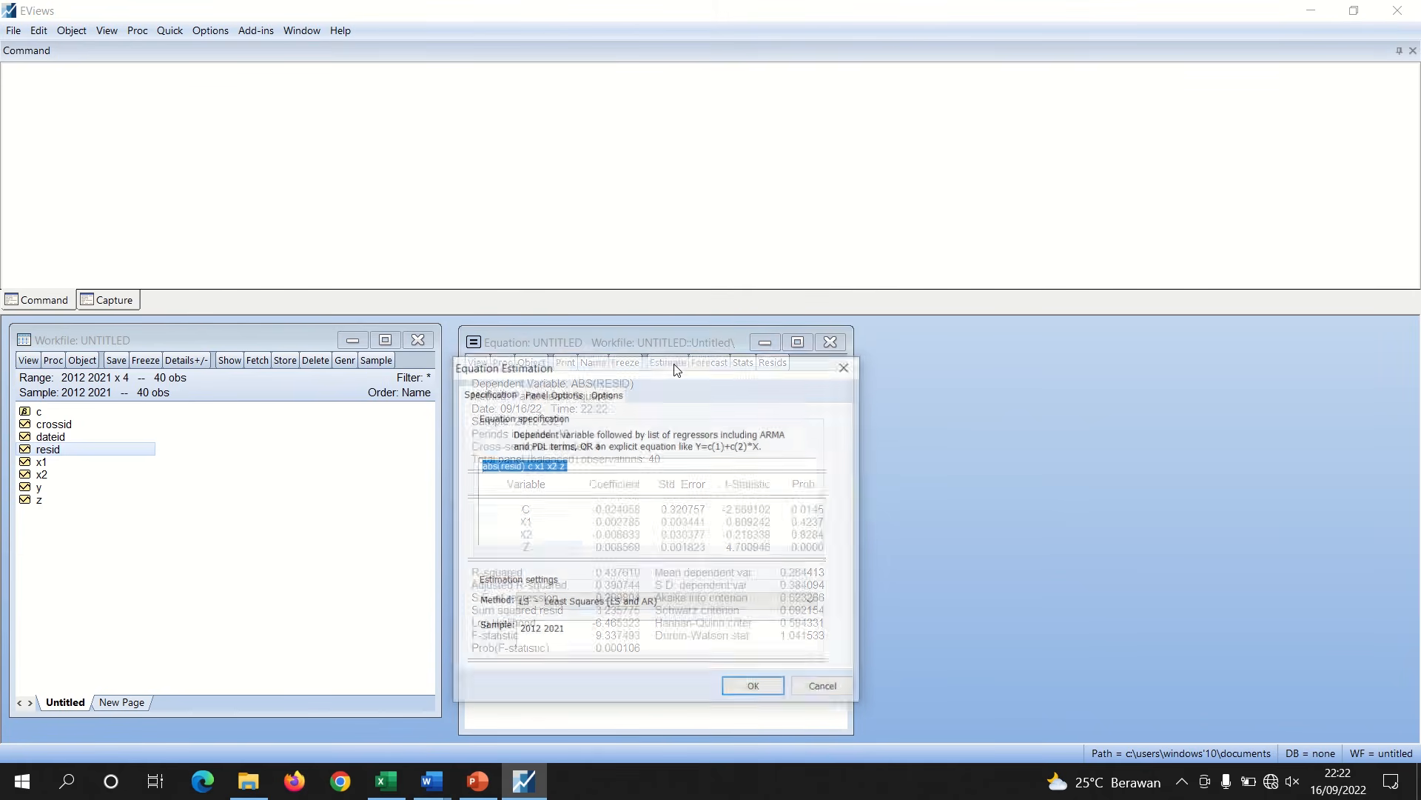
click(560, 468)
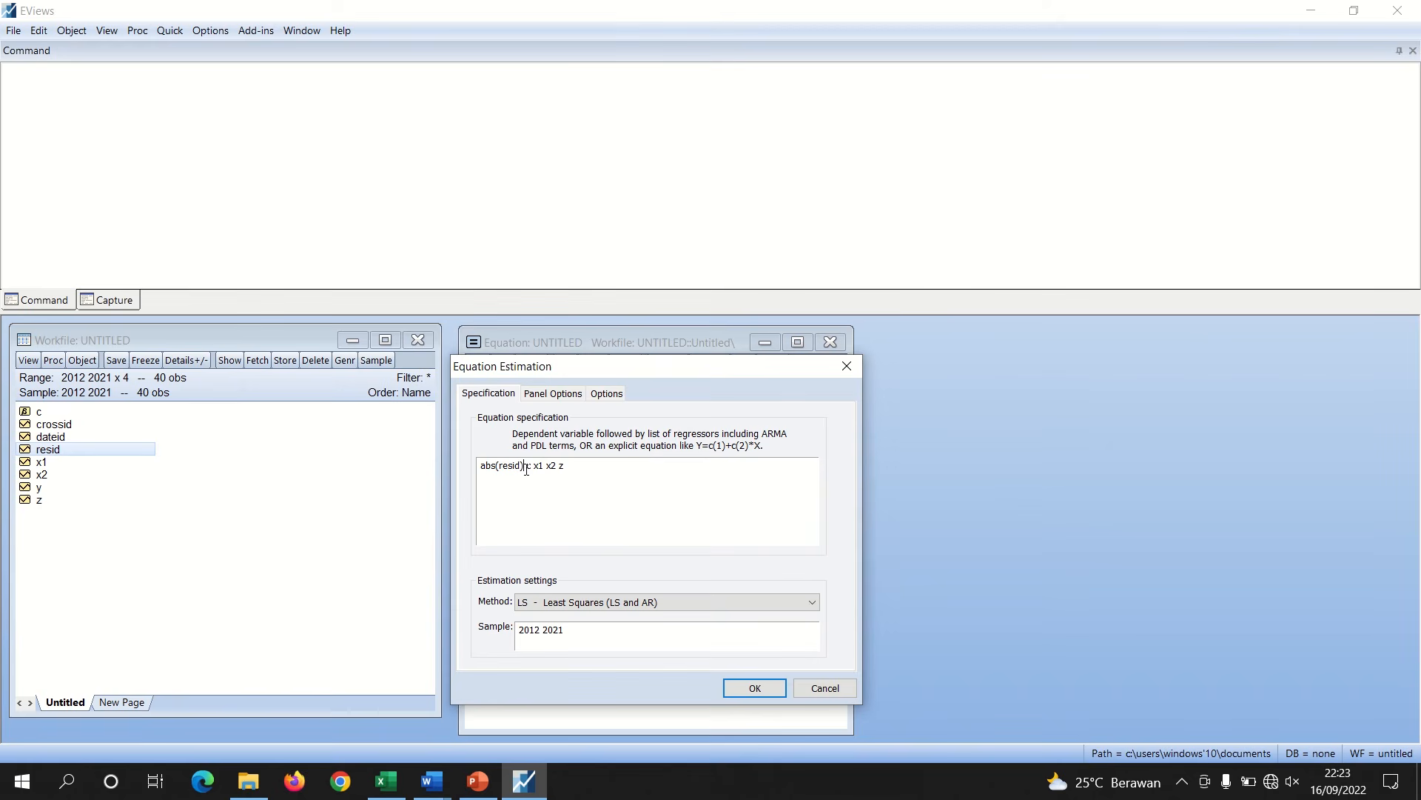
key(BackSpace)
key(BackSpace)
key(BackSpace)
key(BackSpace)
key(BackSpace)
key(BackSpace)
key(BackSpace)
key(BackSpace)
key(BackSpace)
key(BackSpace)
text(Y)
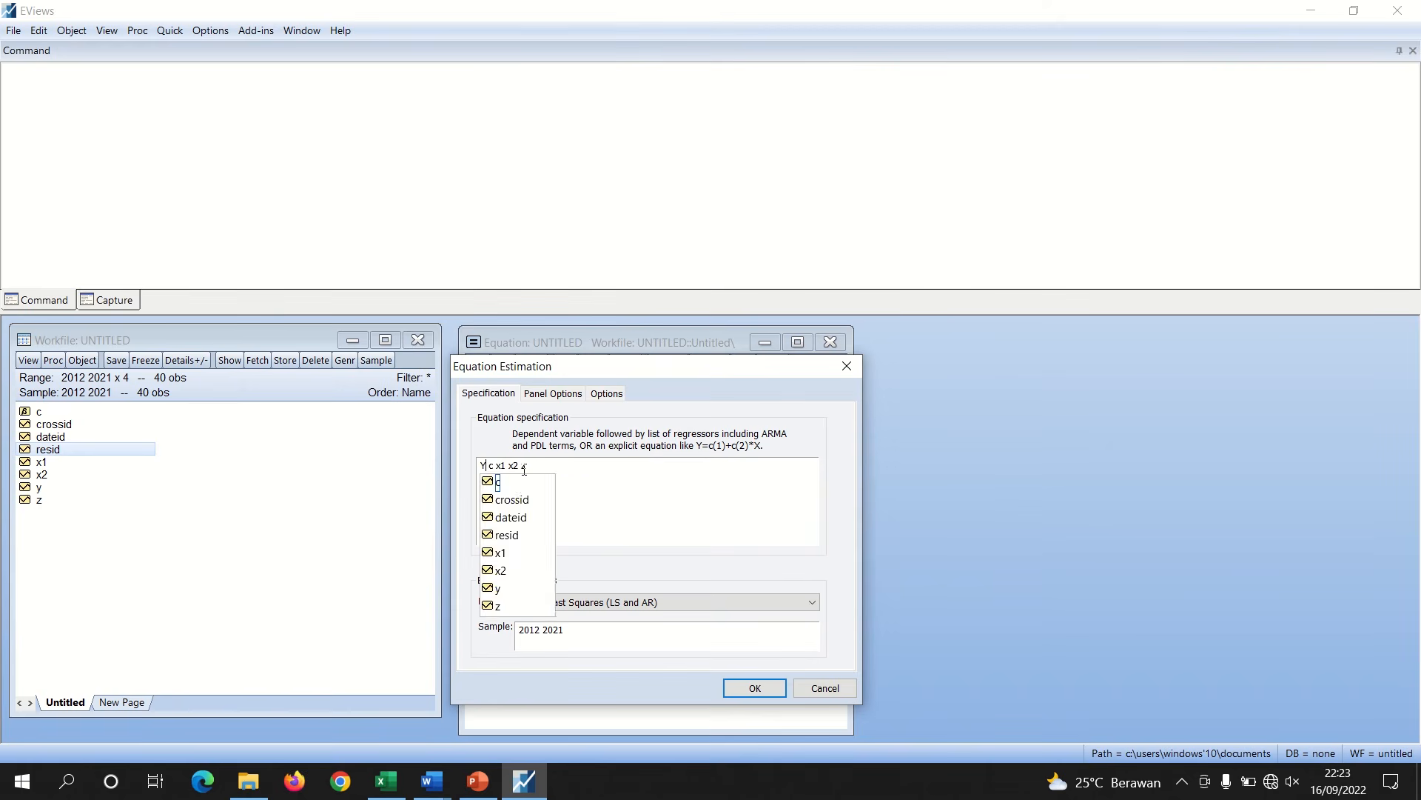
click(524, 467)
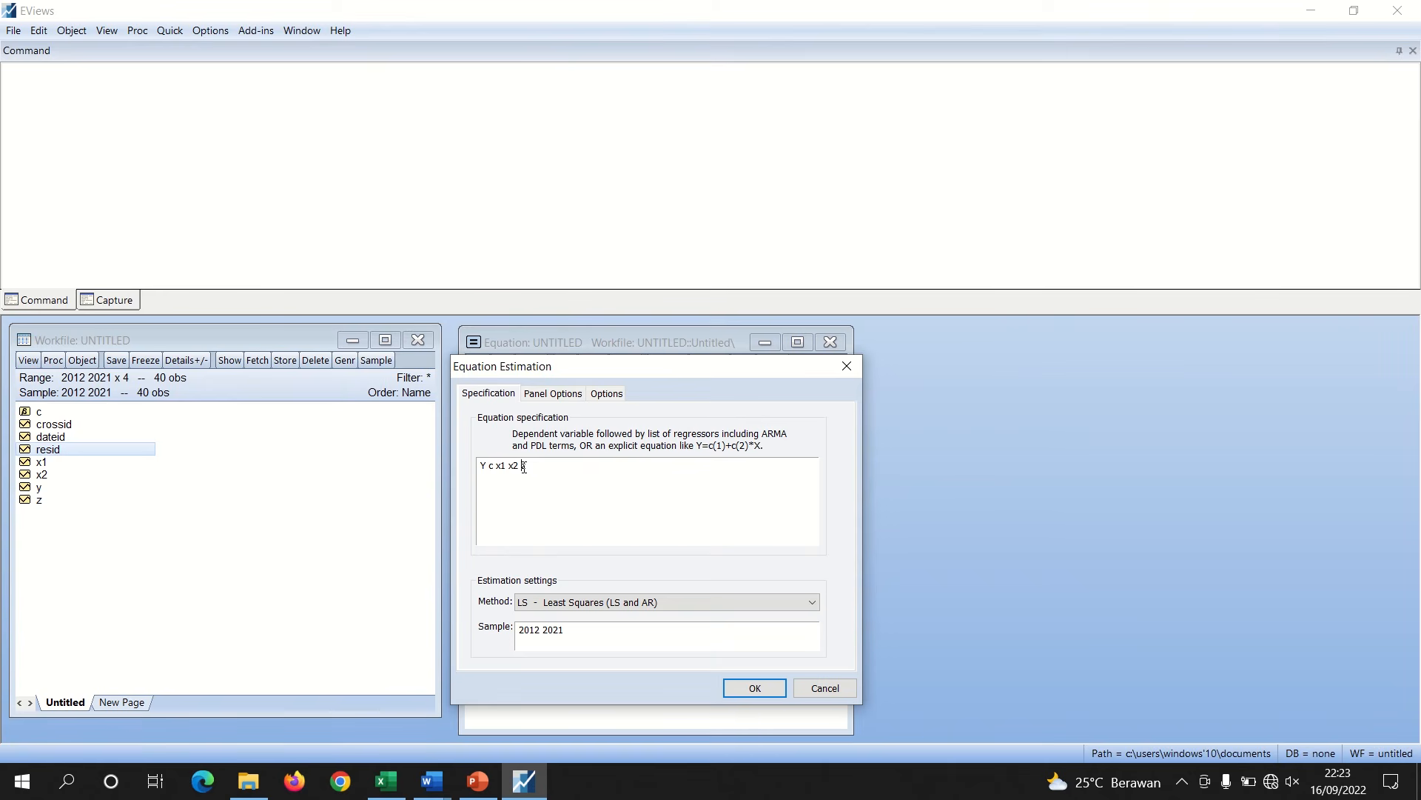
text(log(z)
click(751, 689)
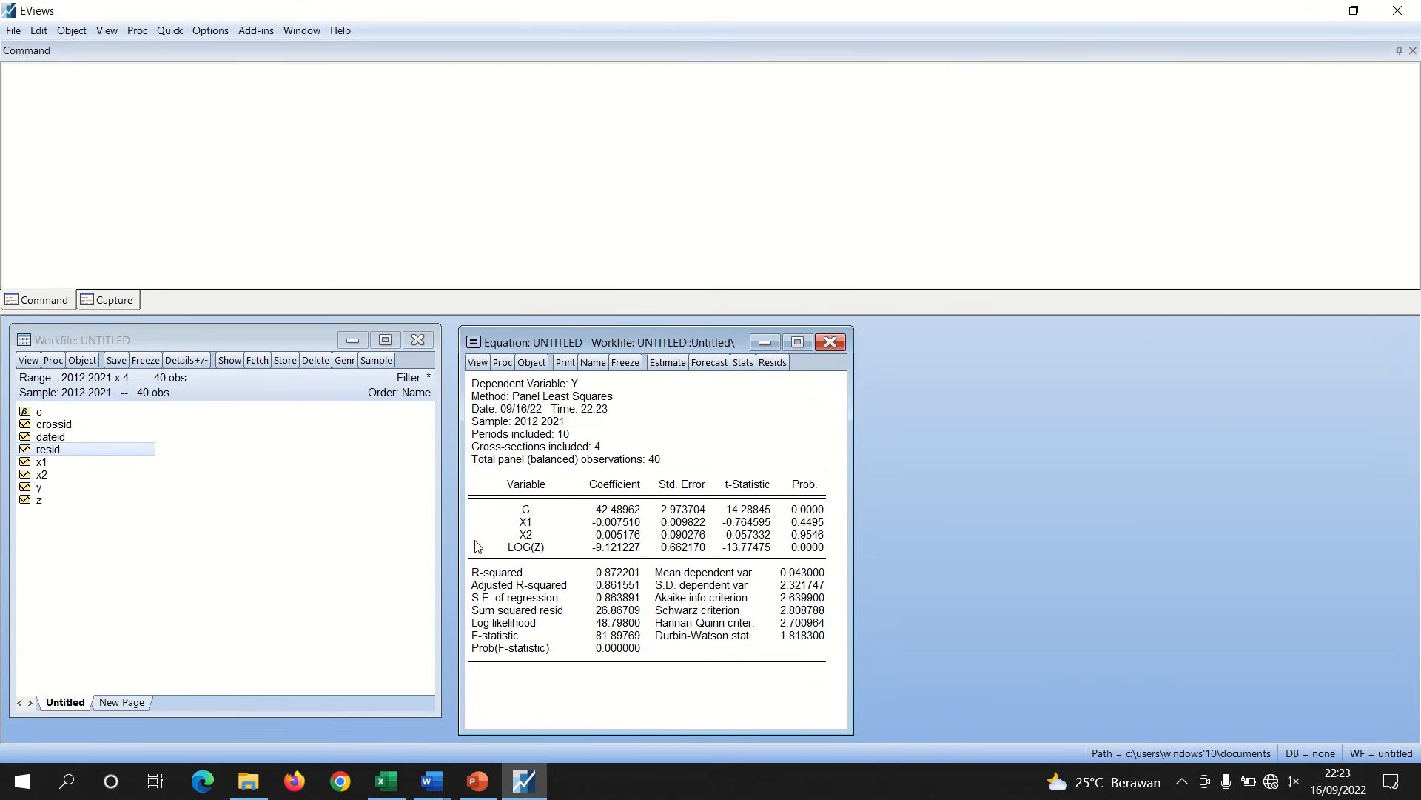
Re-estimate the equation with ABS(RESID) as the dependent variable on C X1 X2 LOG(Z) for the heteroskedasticity test
double_click(76, 452)
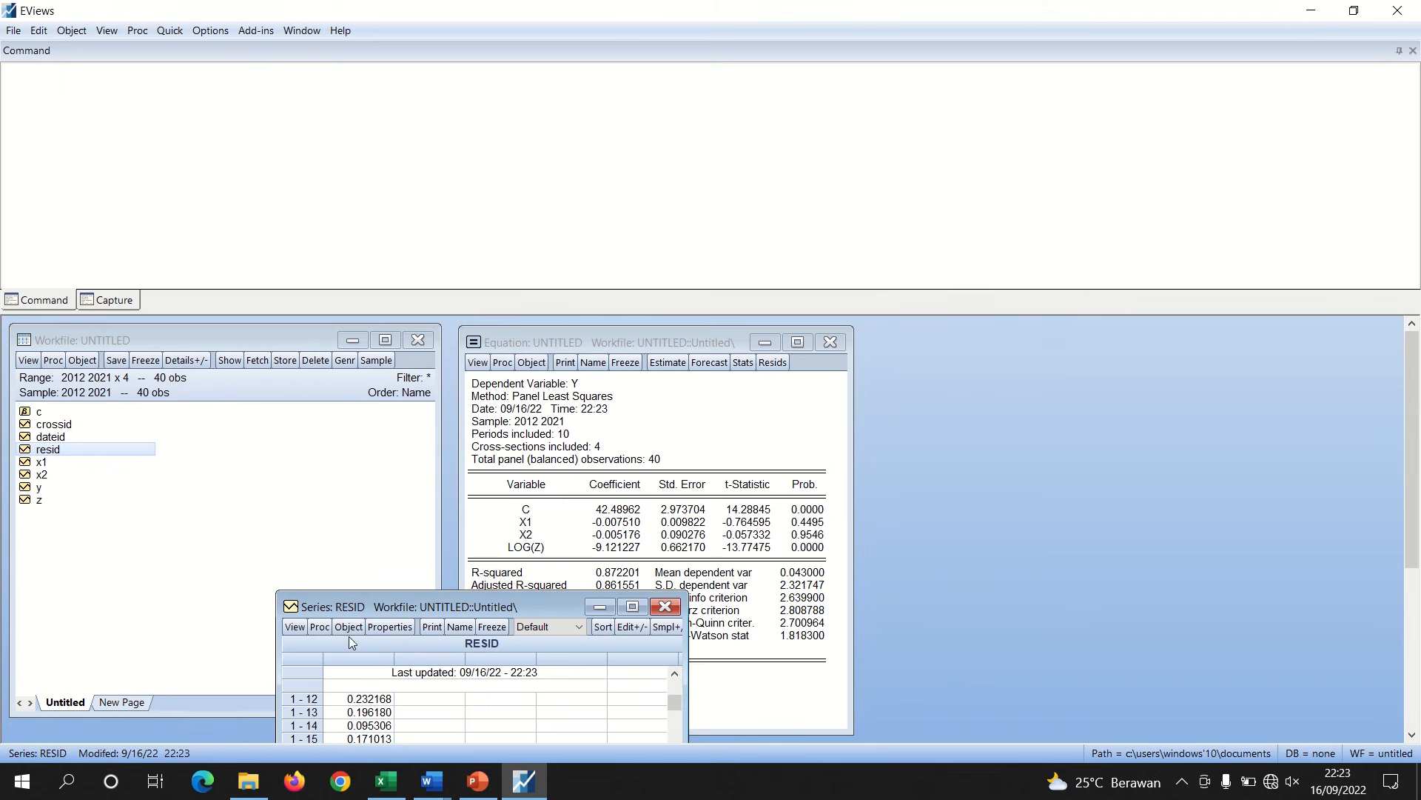
drag(387, 611, 287, 465)
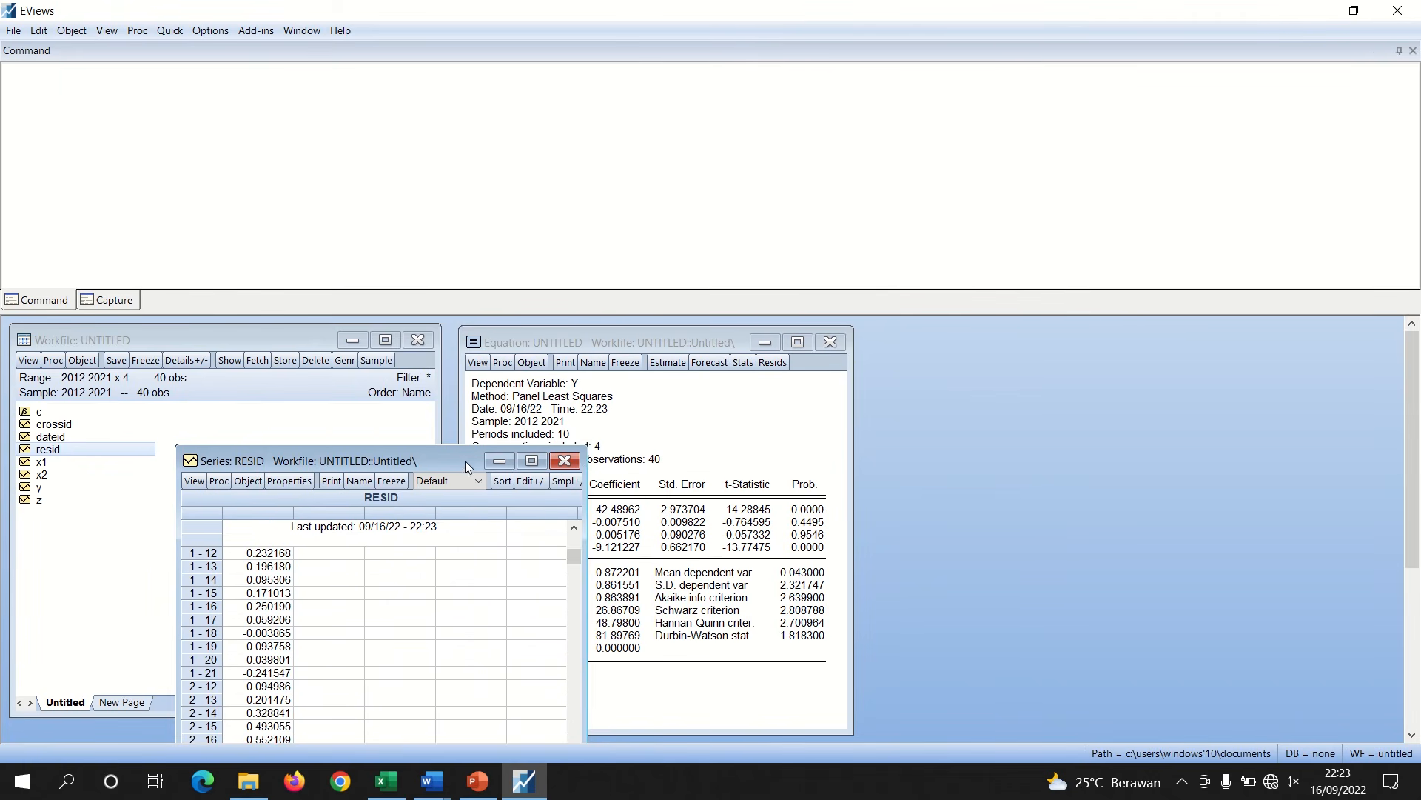
drag(465, 461, 355, 438)
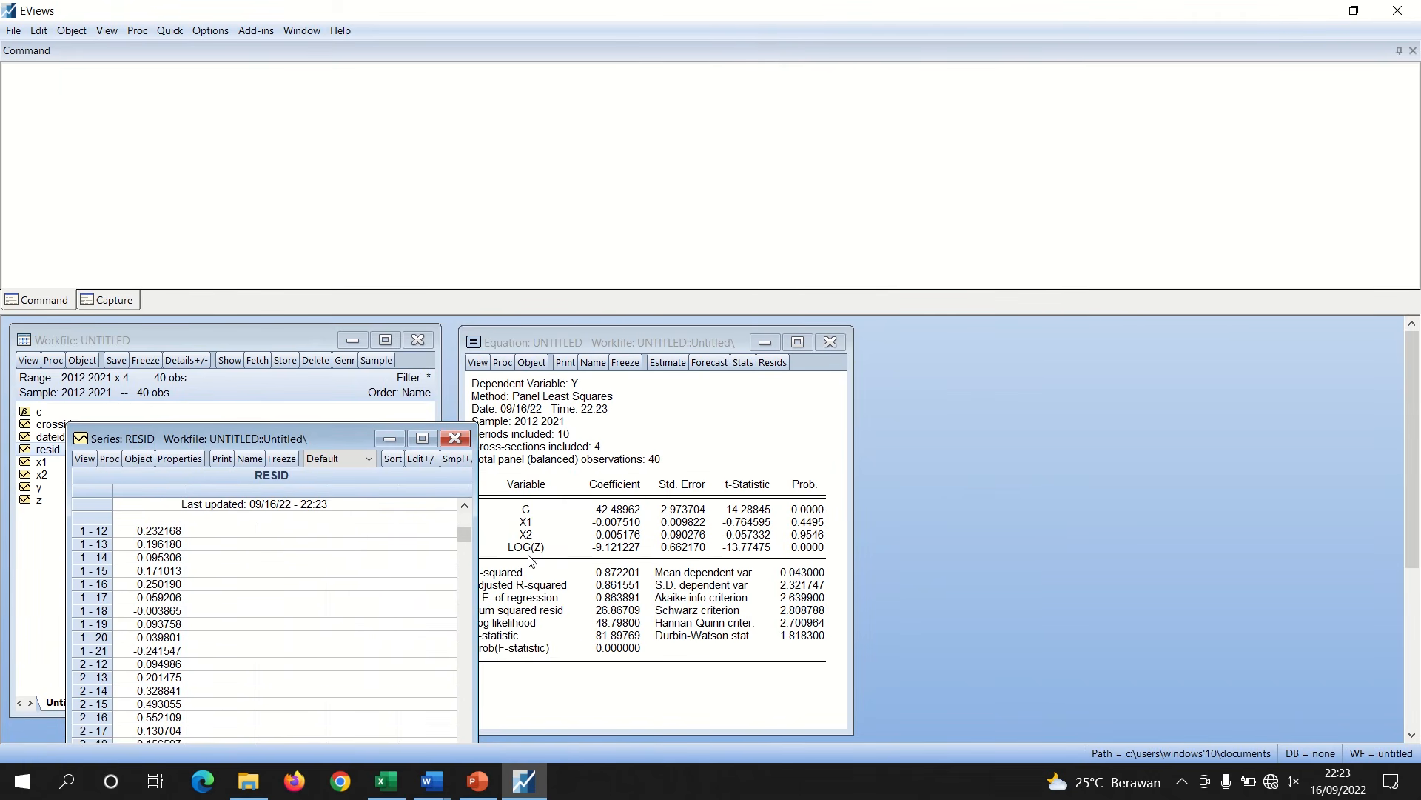
click(460, 445)
click(669, 362)
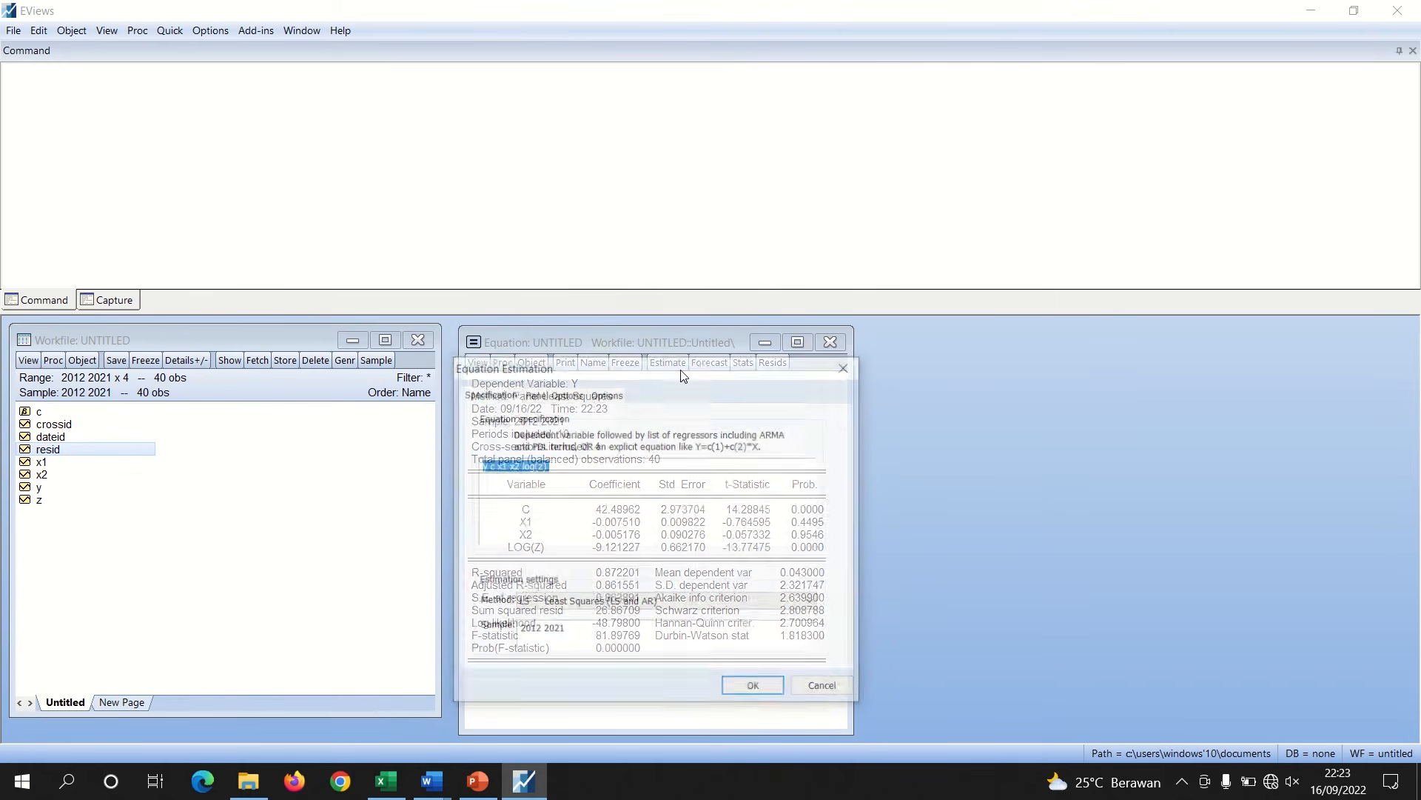
click(487, 465)
key(BackSpace)
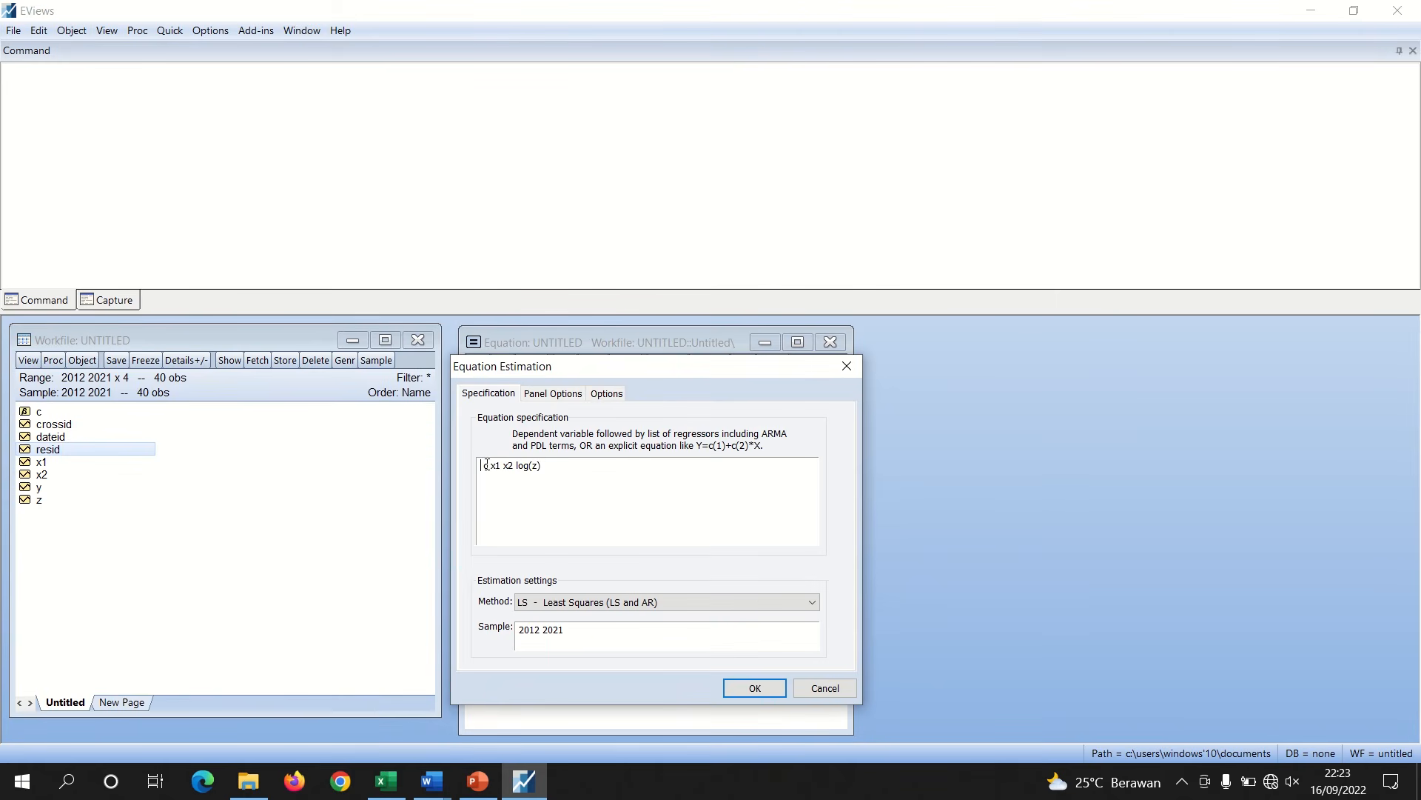
text(abs(resid))
click(752, 686)
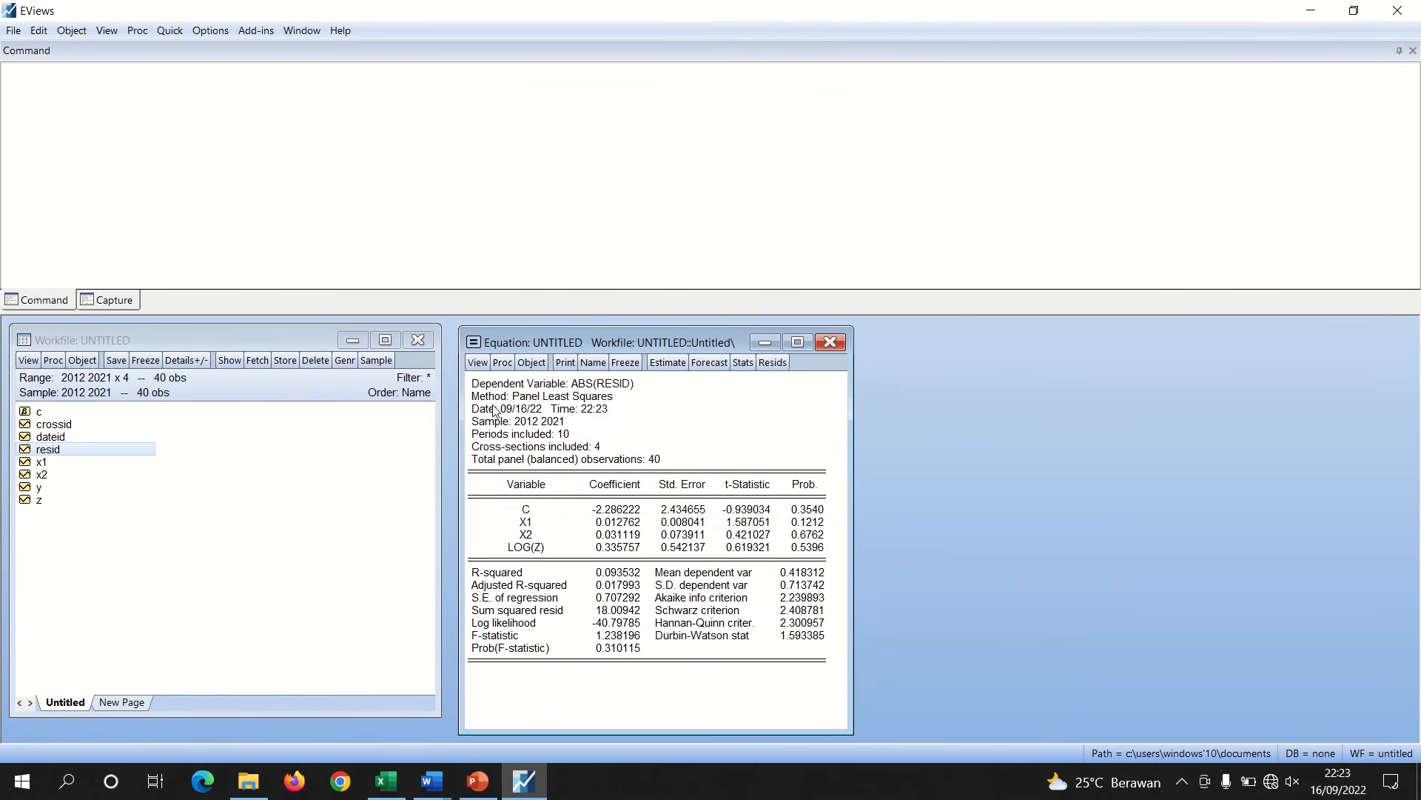
Copy the ABS(RESID) regression output and paste it into the Word report under the Uji Heteroskedastisitas heading
drag(473, 381, 822, 562)
right_click(759, 533)
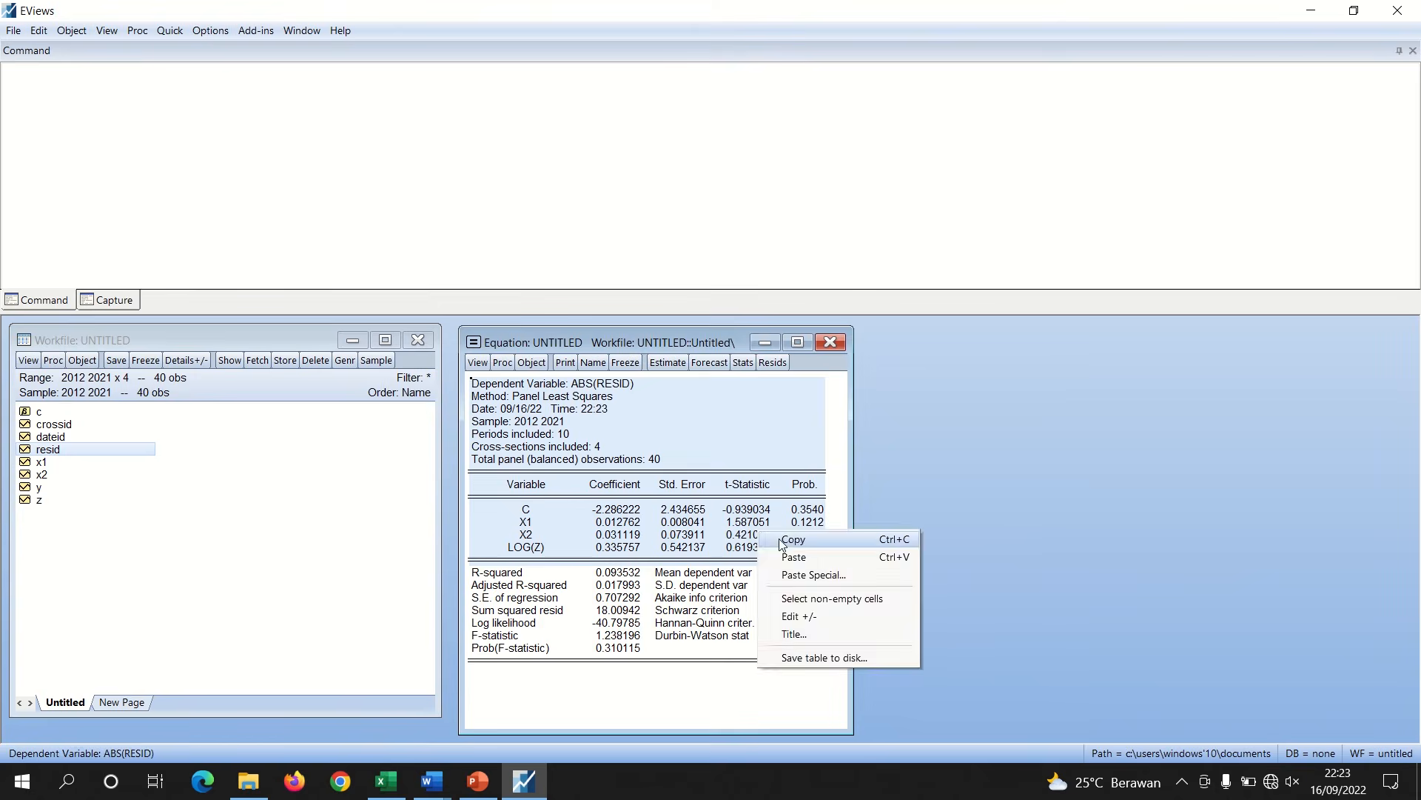
click(790, 539)
click(672, 431)
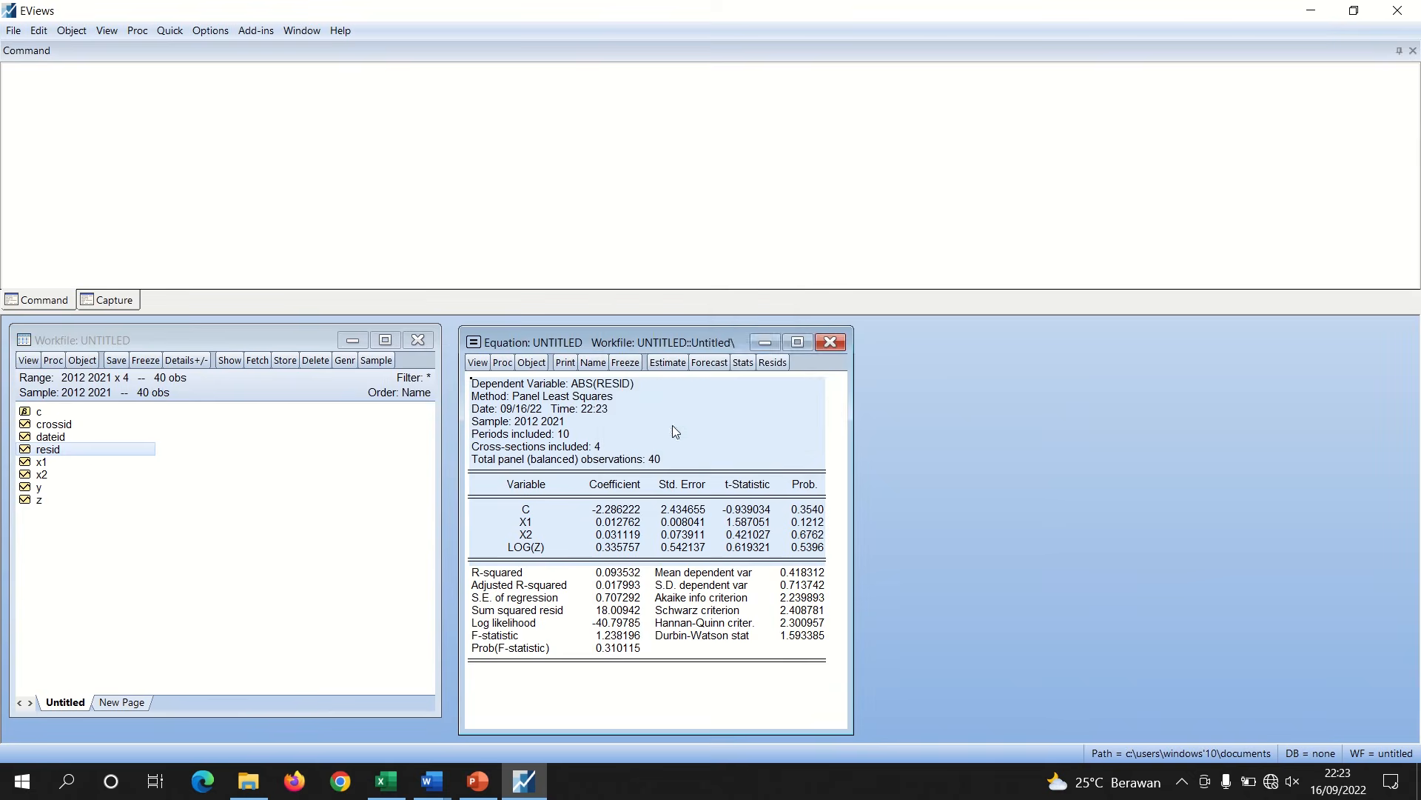
mouse_move(439, 795)
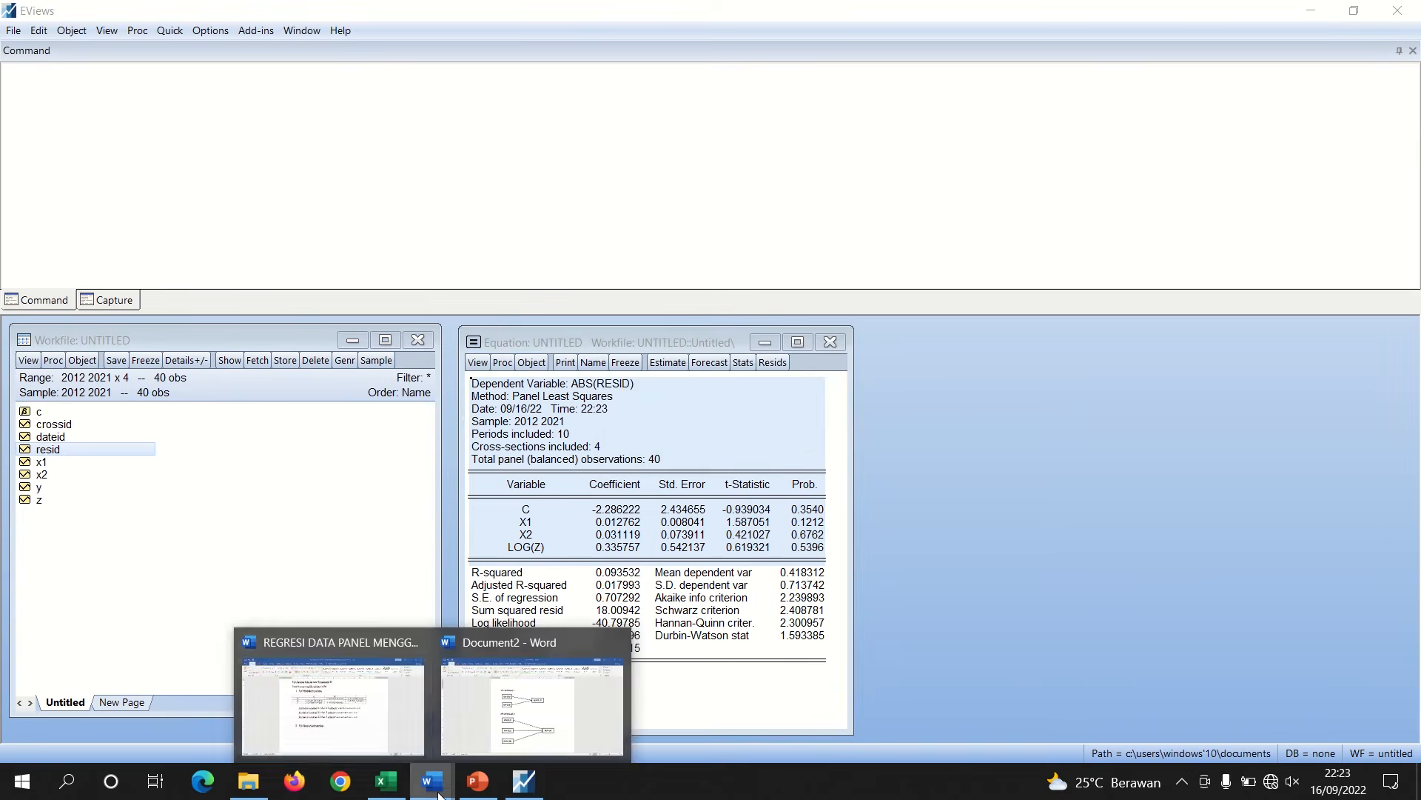
click(359, 724)
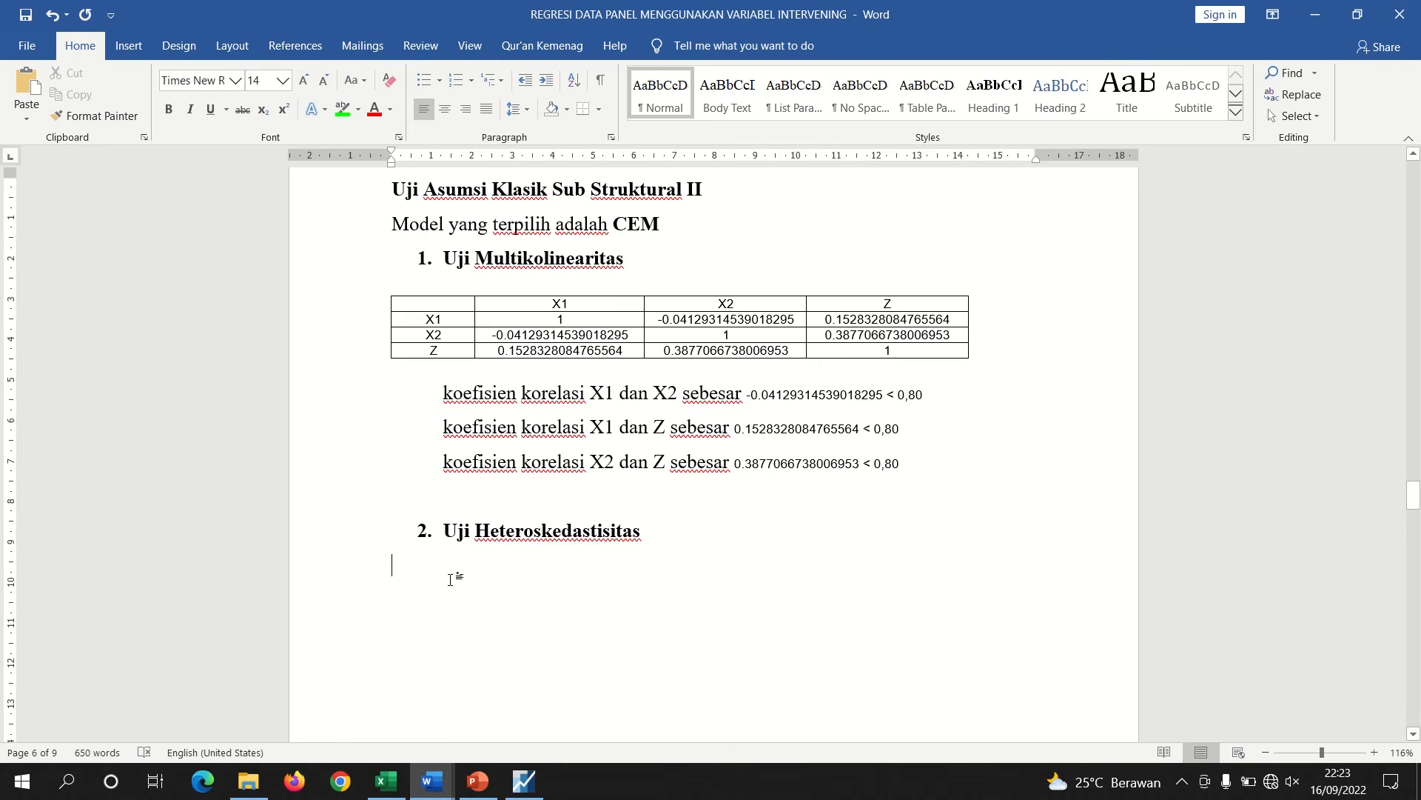
key(ctrl+v)
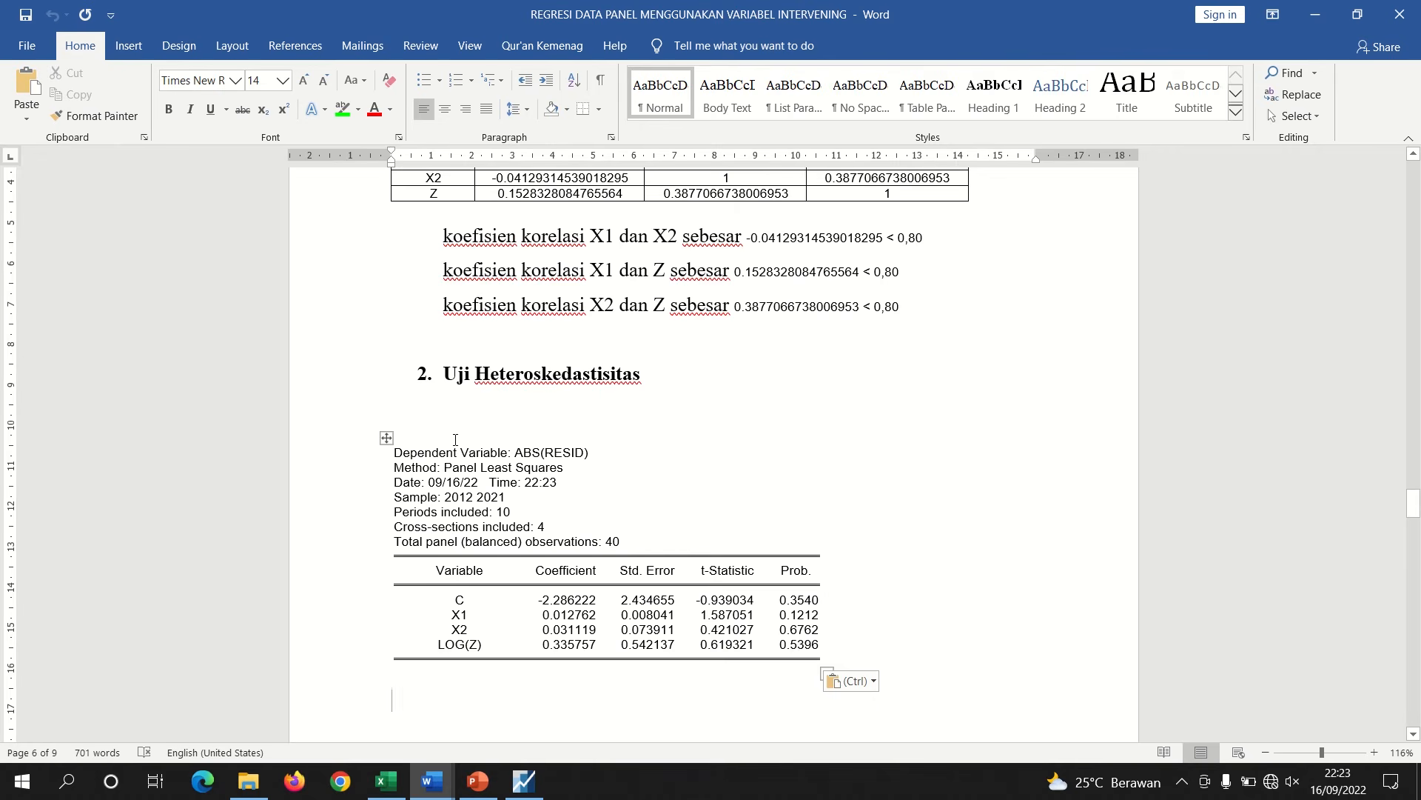
click(450, 432)
key(Delete)
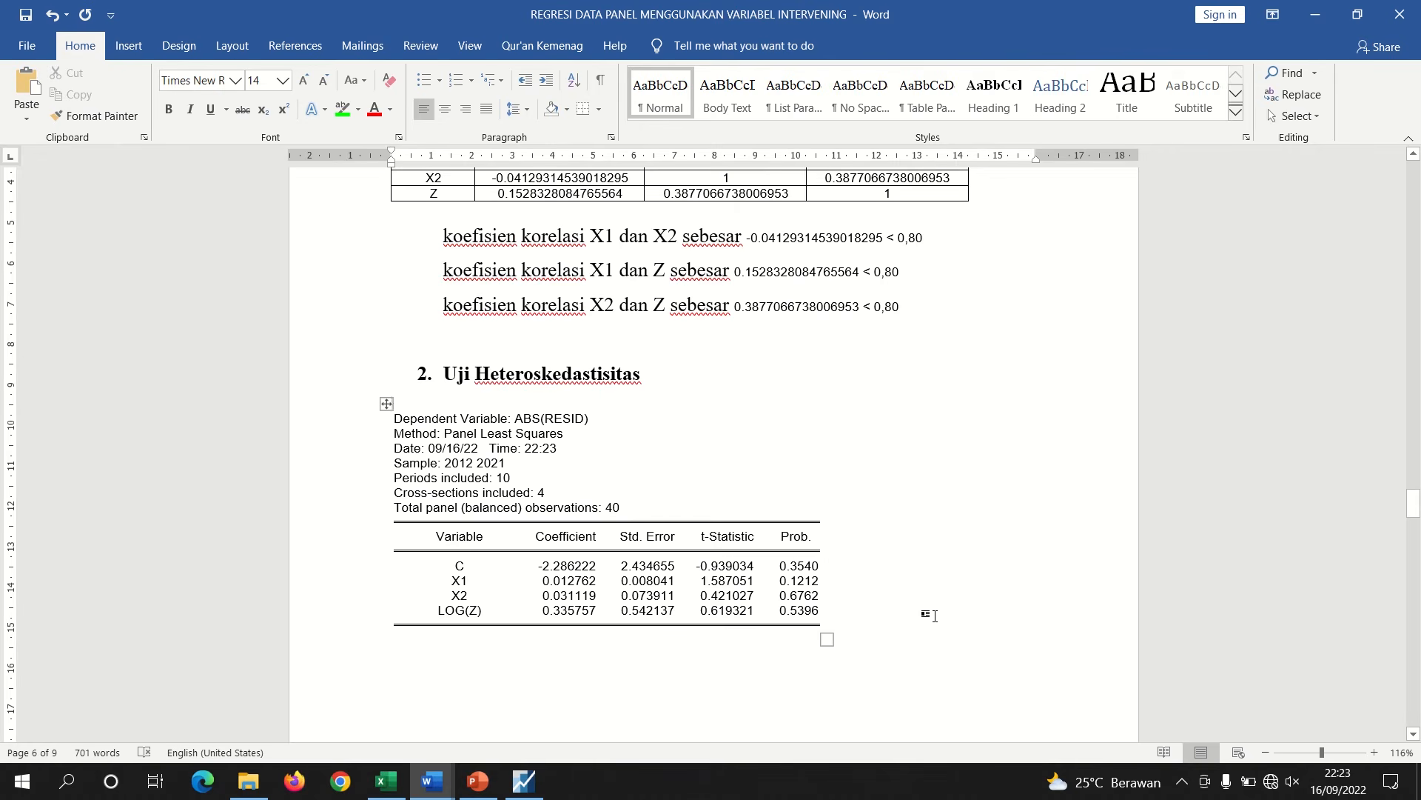
Highlight the probability values of X1, X2 and LOG(Z) in the pasted table in green
drag(781, 580, 811, 612)
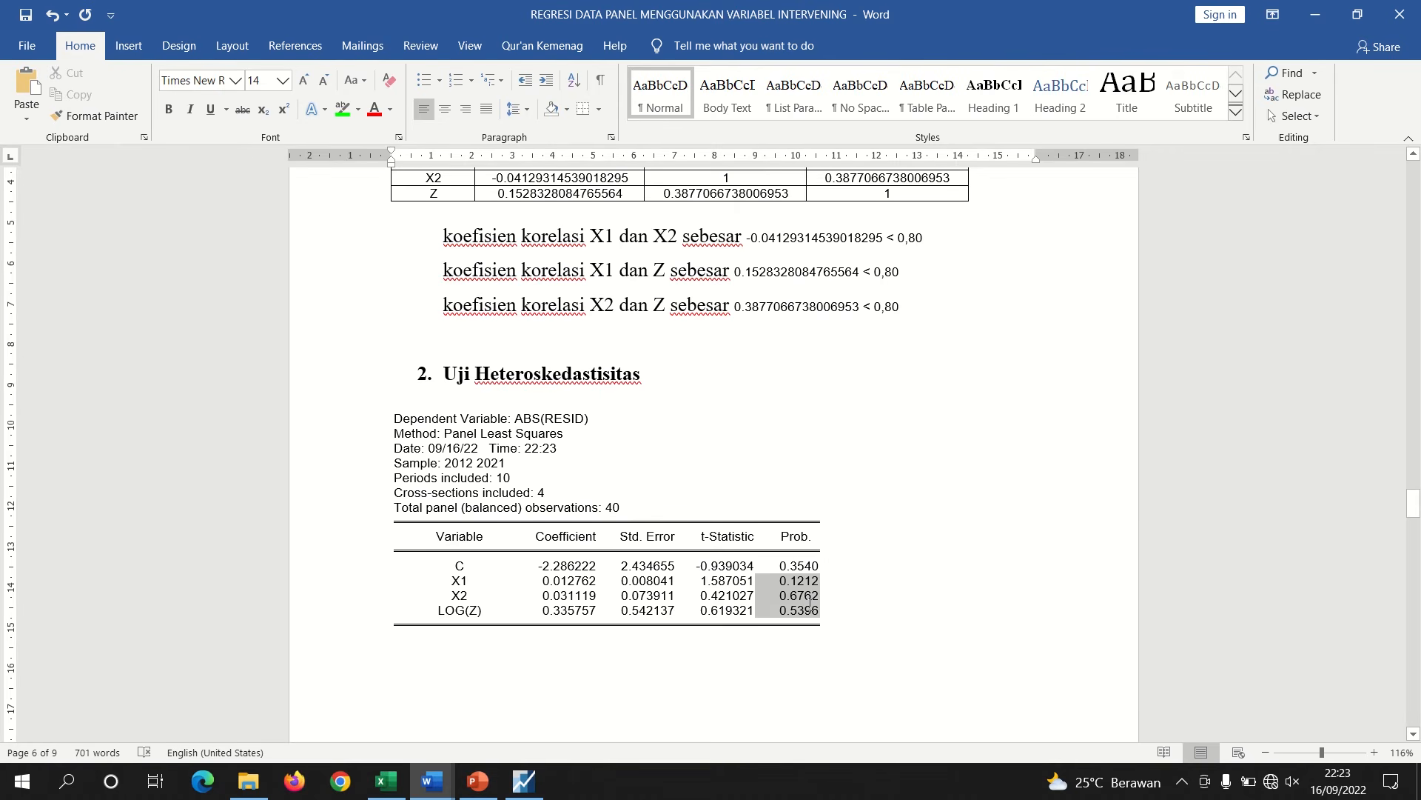
click(340, 111)
click(750, 665)
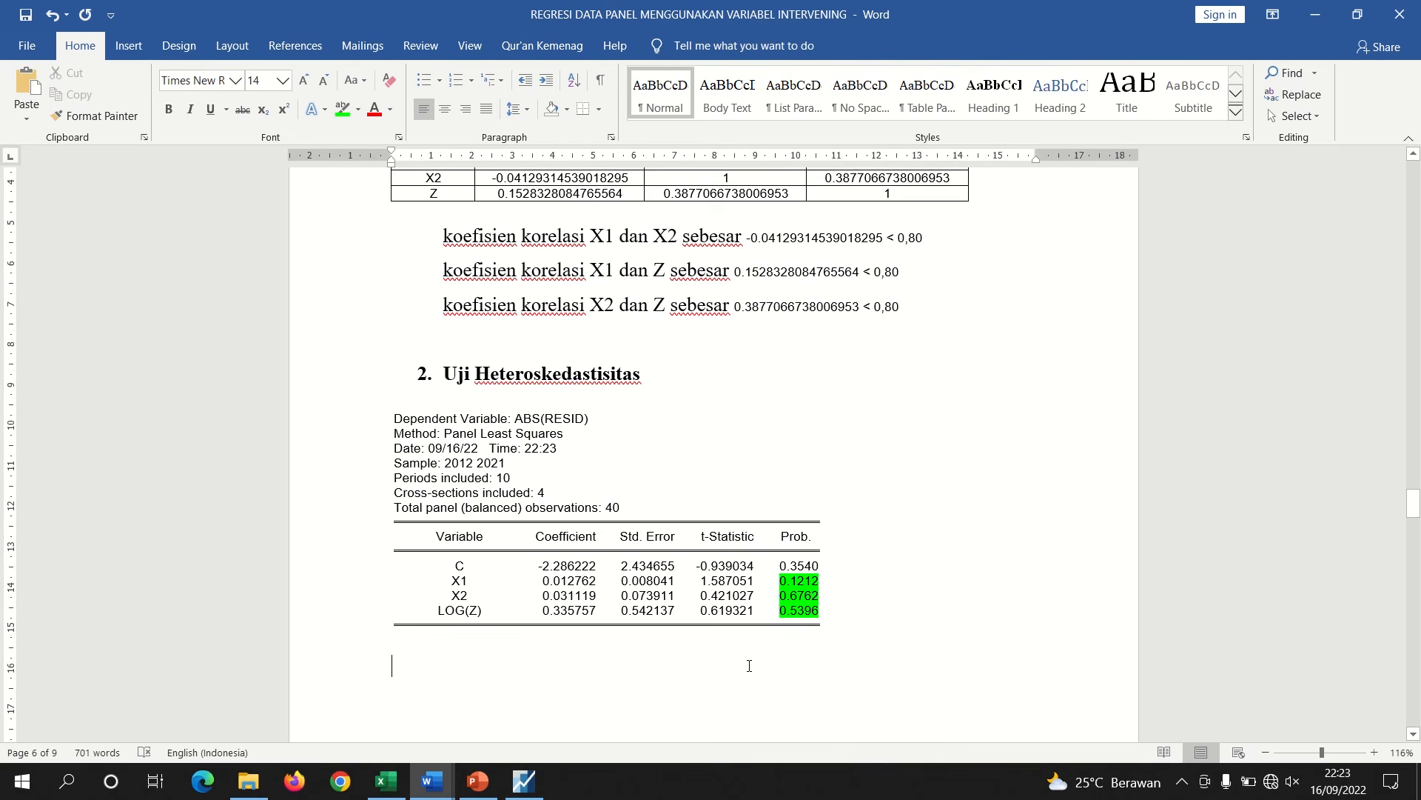
Copy the first interpretation sentence from the earlier heteroskedasticity section and correct the second sentence's label to X2
drag(1410, 483, 1411, 456)
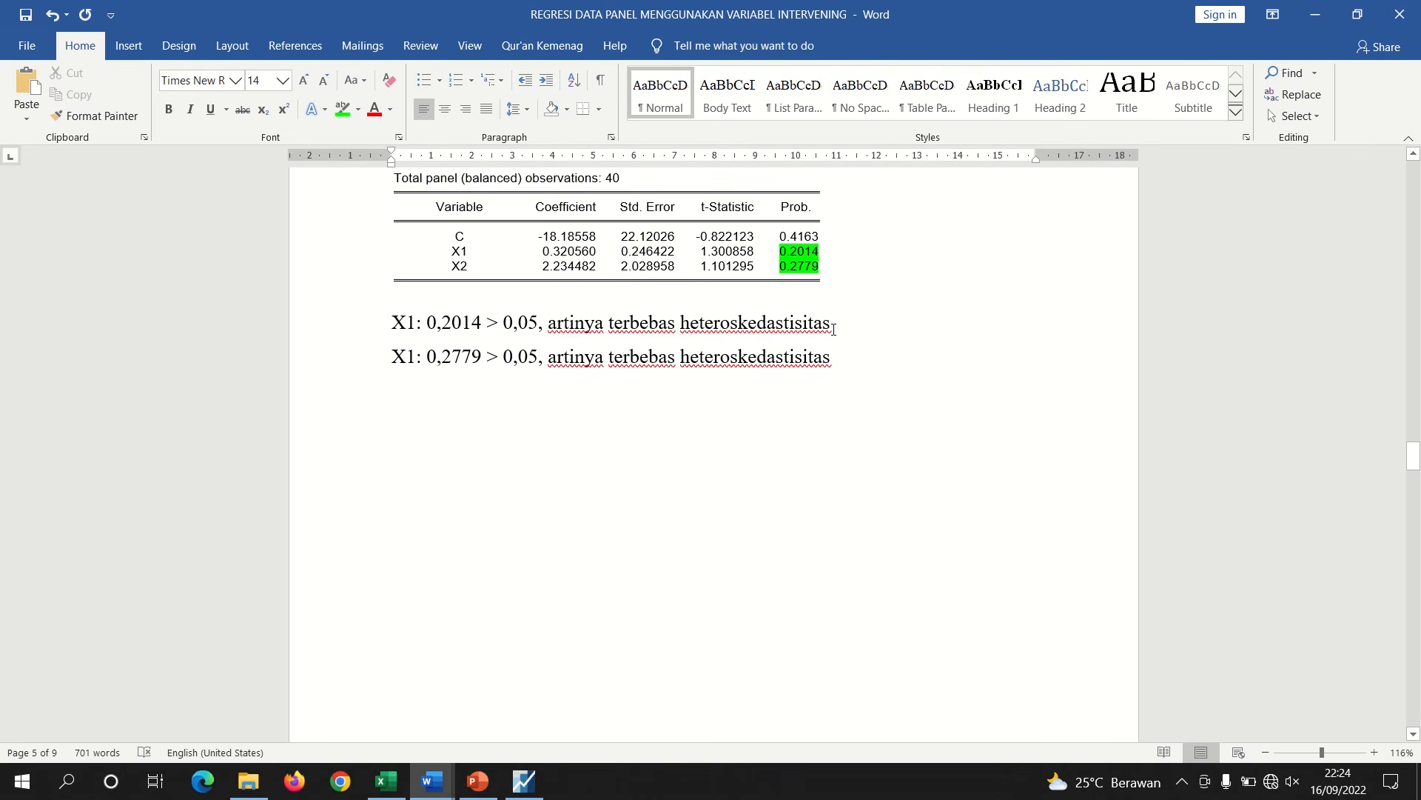
drag(832, 323, 397, 323)
key(ctrl+c)
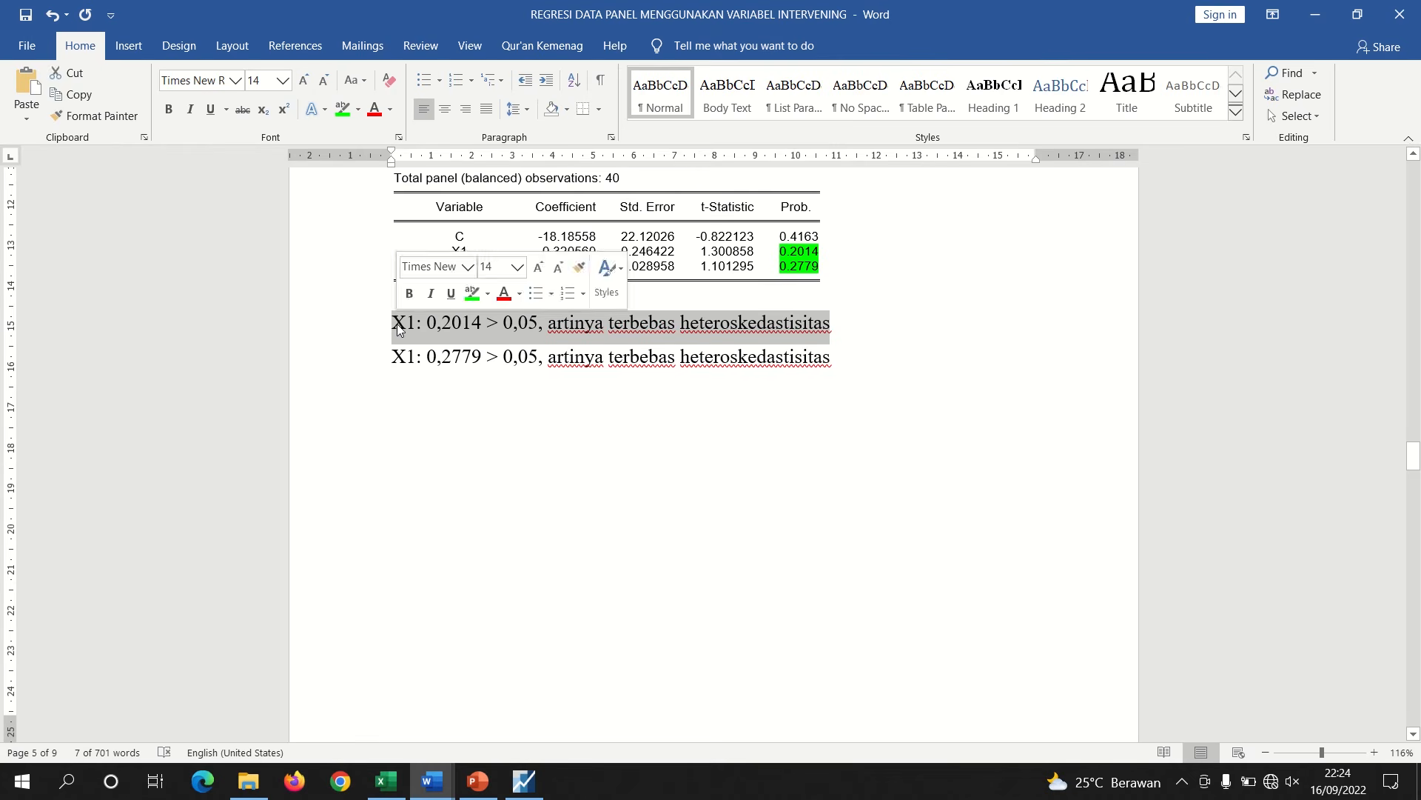
click(413, 357)
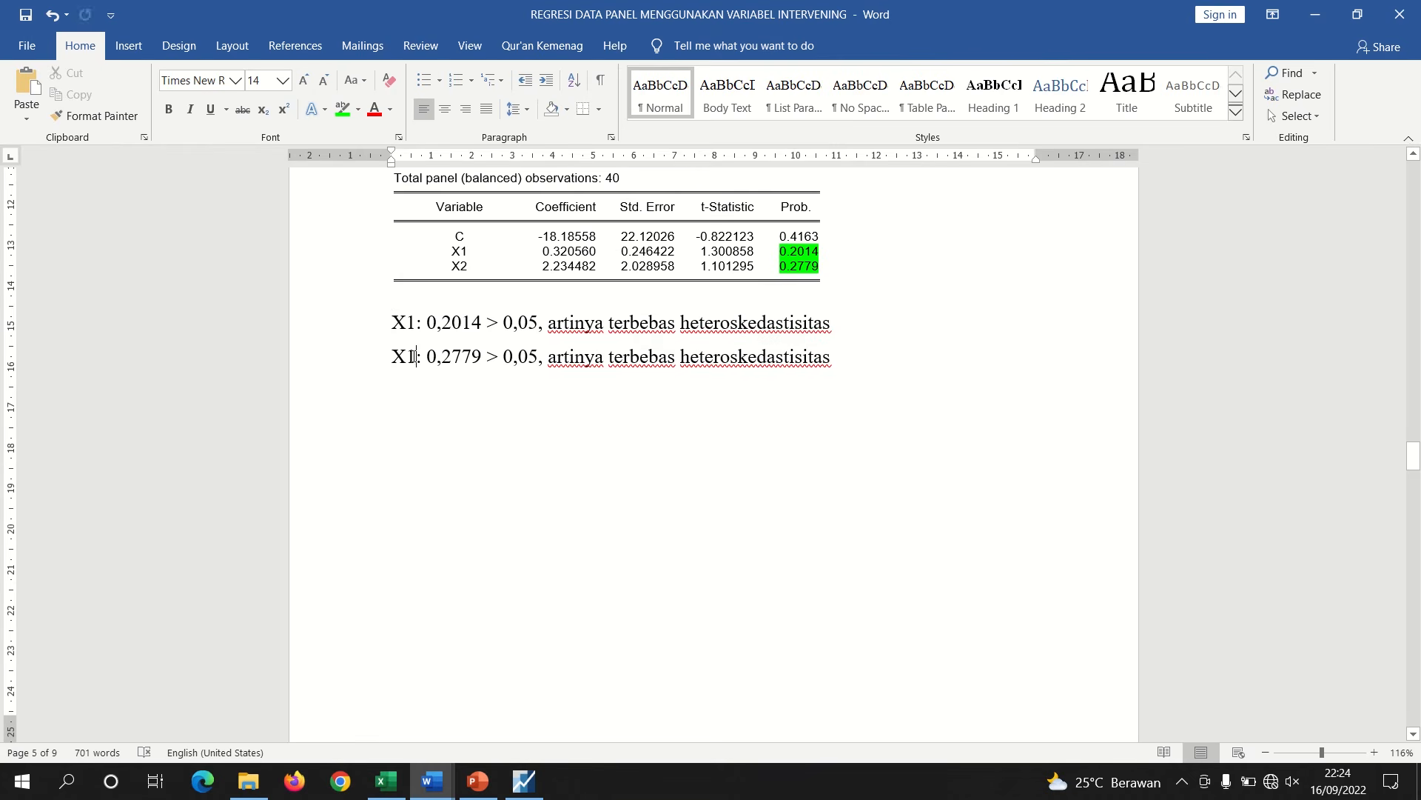
key(BackSpace)
text(2)
Paste the interpretation sentence below the new table and set the X1 probability to 0,1212
drag(1414, 460, 1415, 519)
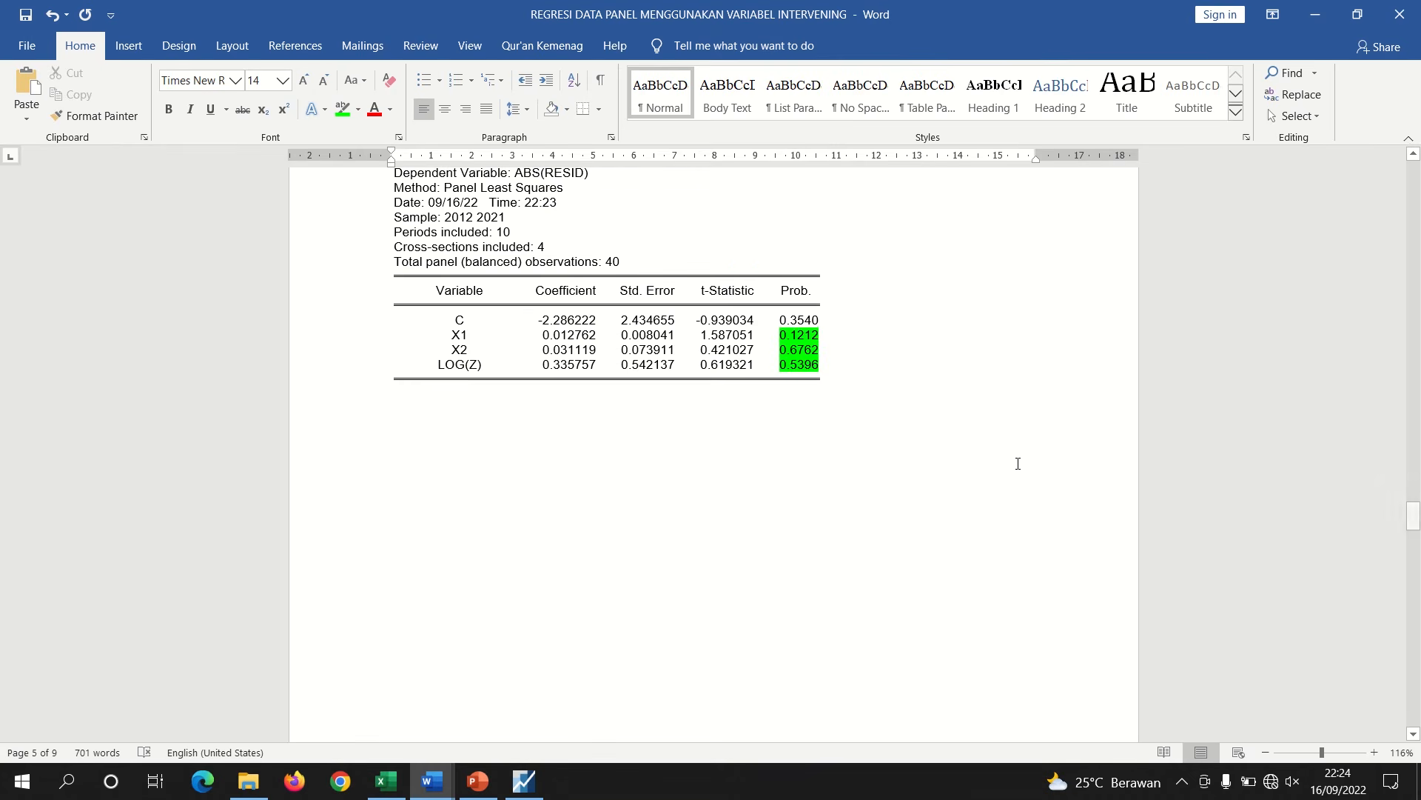
click(413, 428)
key(ctrl+v)
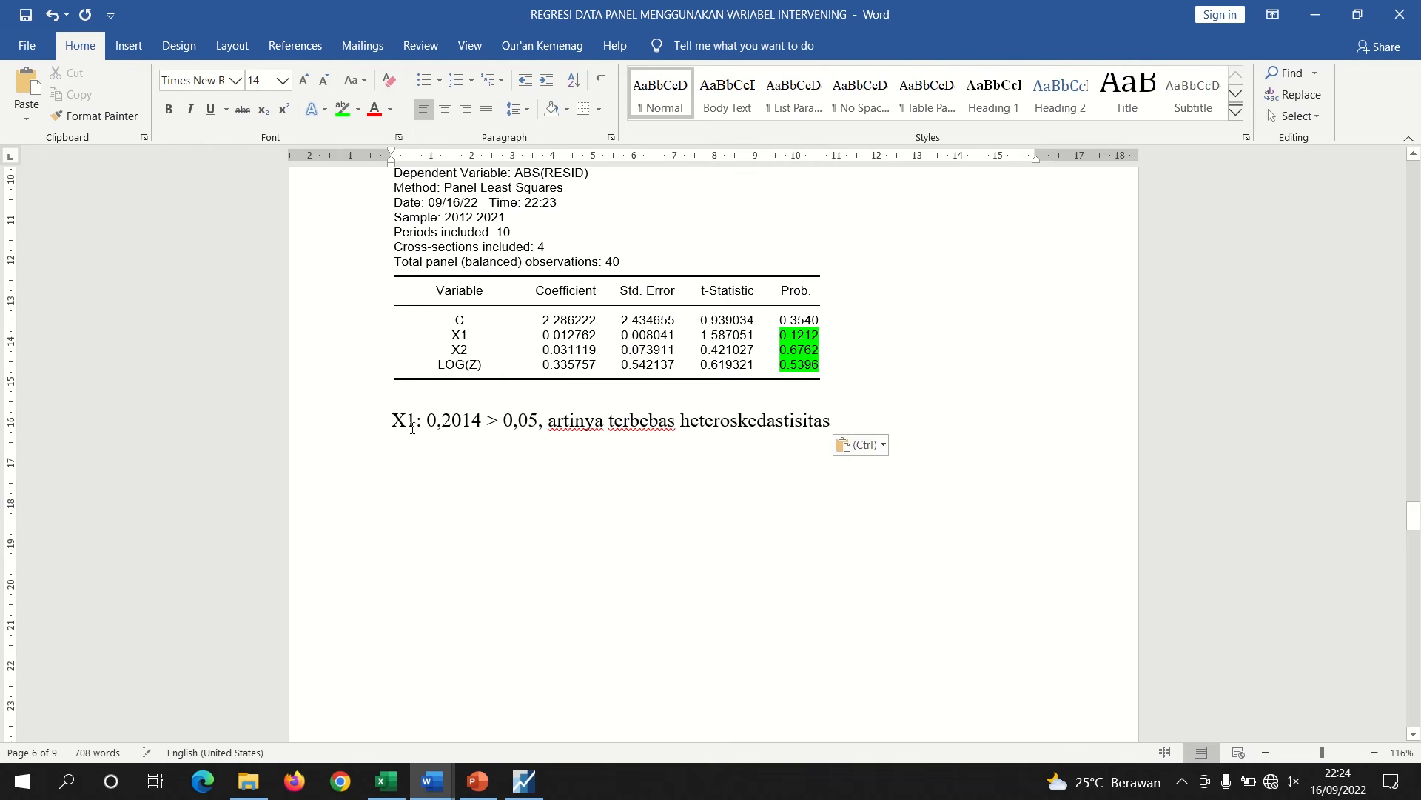
click(482, 421)
key(BackSpace)
key(BackSpace)
key(BackSpace)
key(BackSpace)
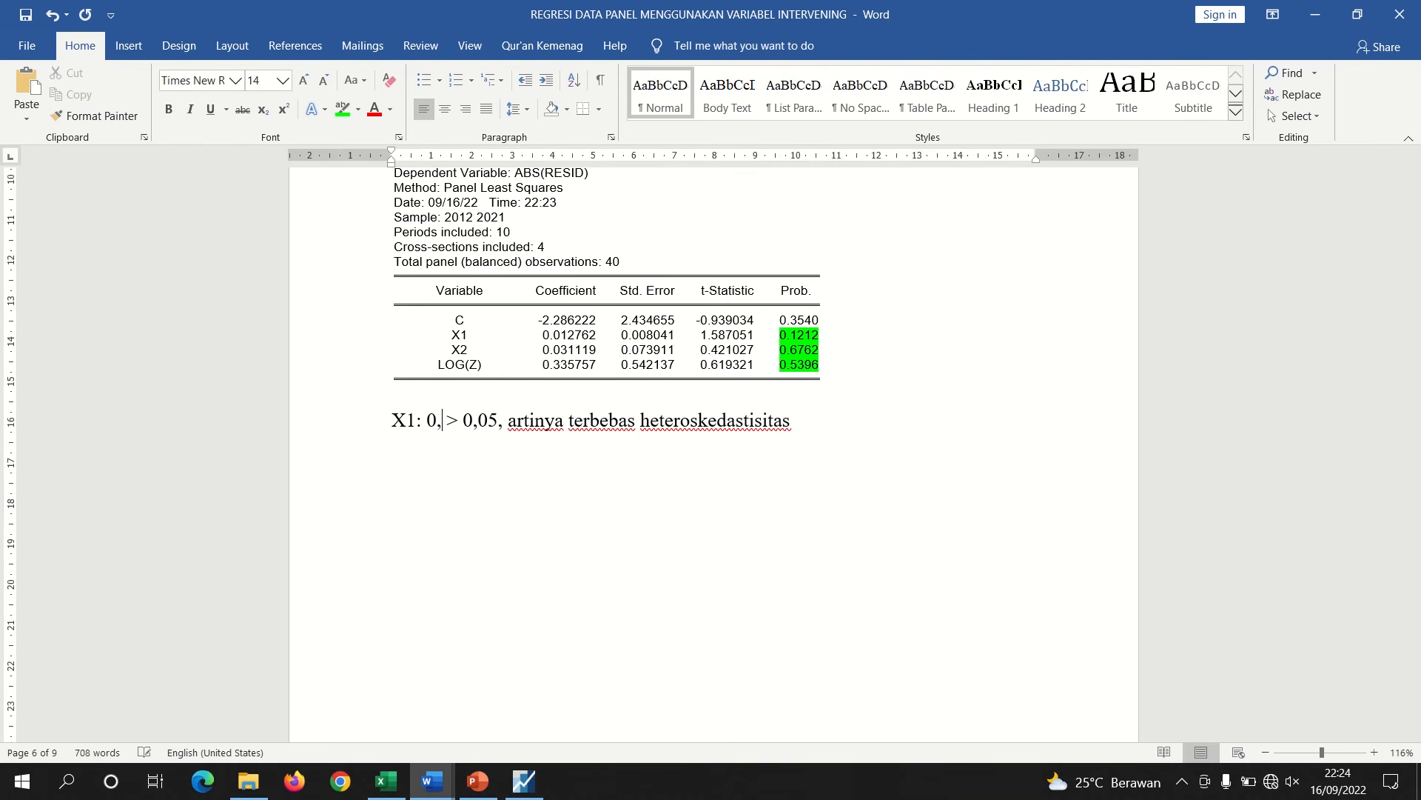
text(1212)
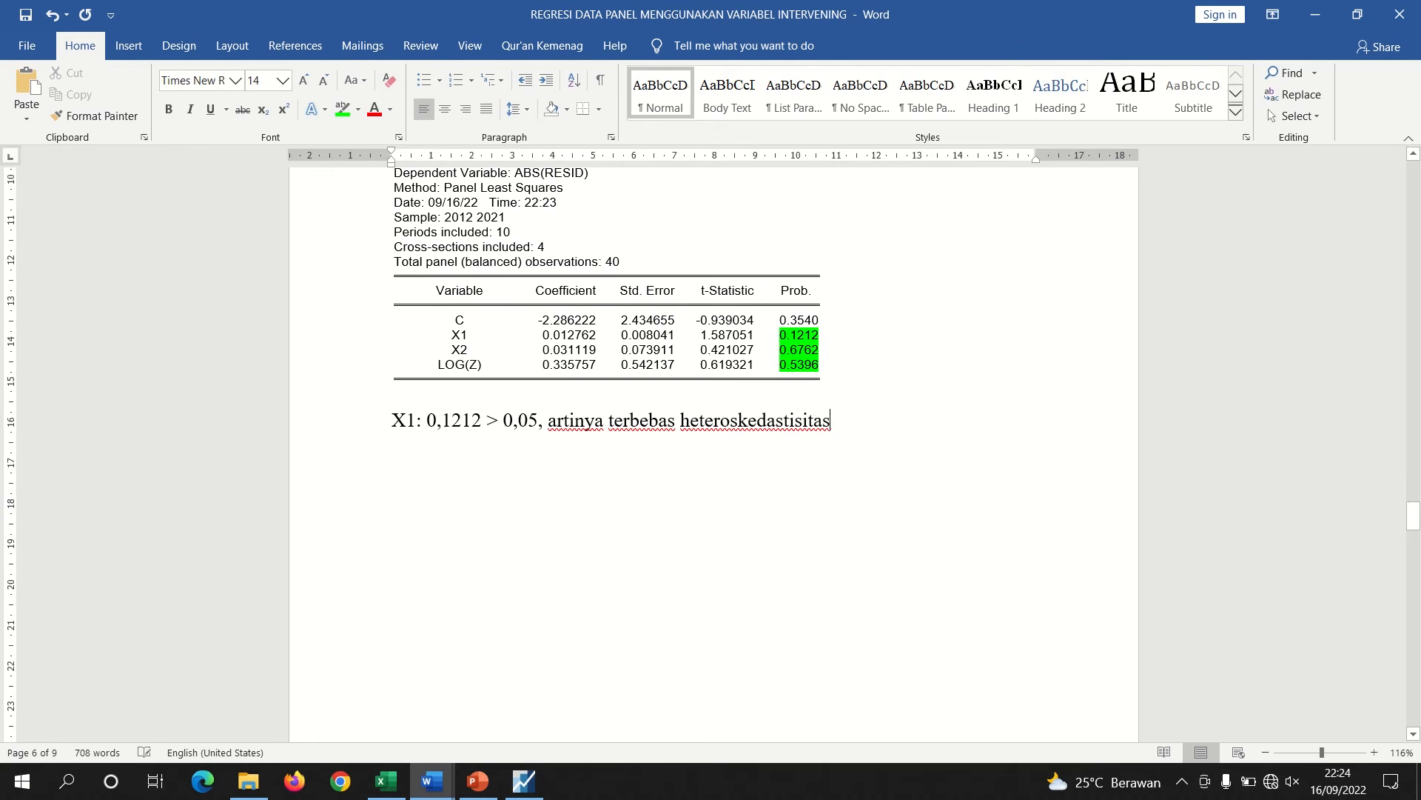
Add a second interpretation line for X2 with probability 0,6762
key(Return)
key(ctrl+v)
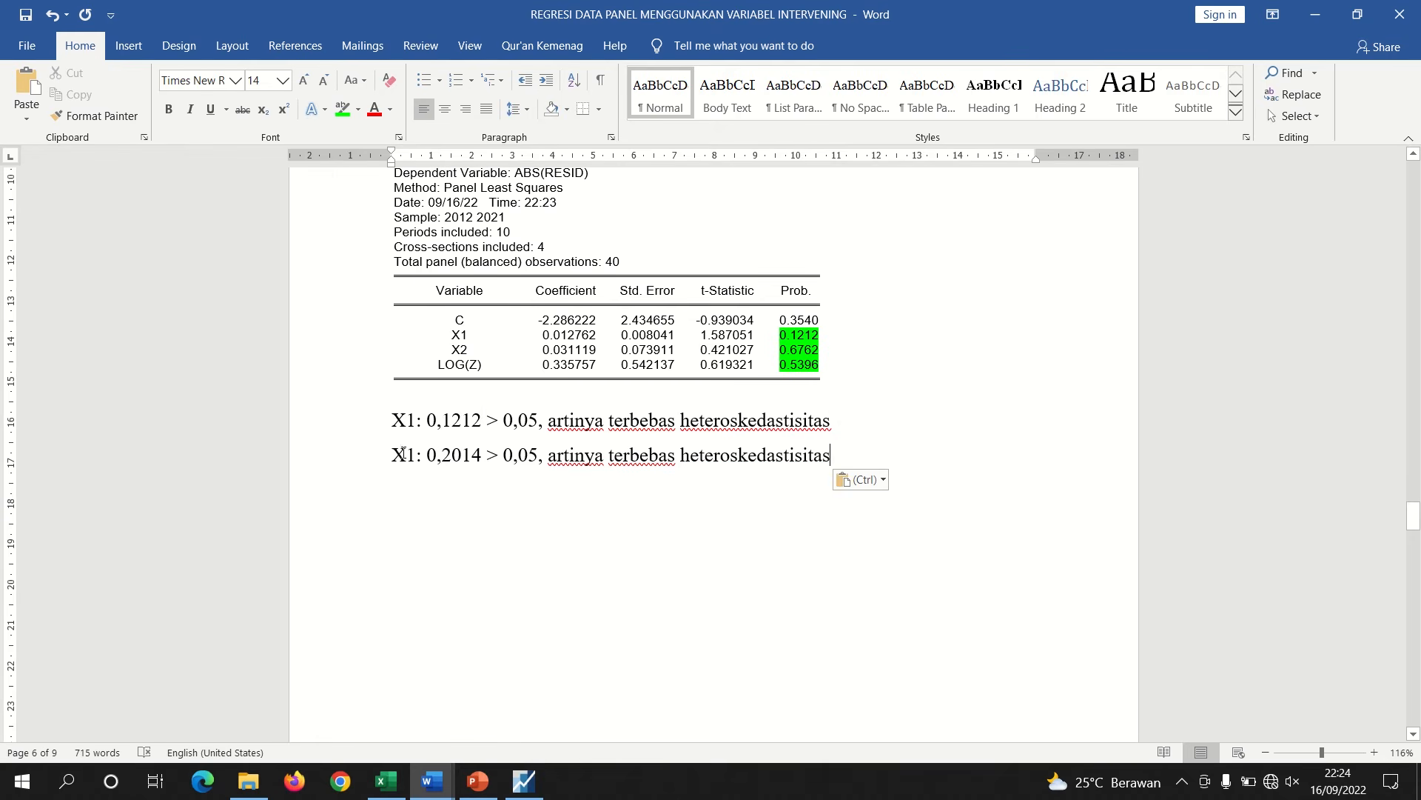
click(416, 455)
key(BackSpace)
text(2)
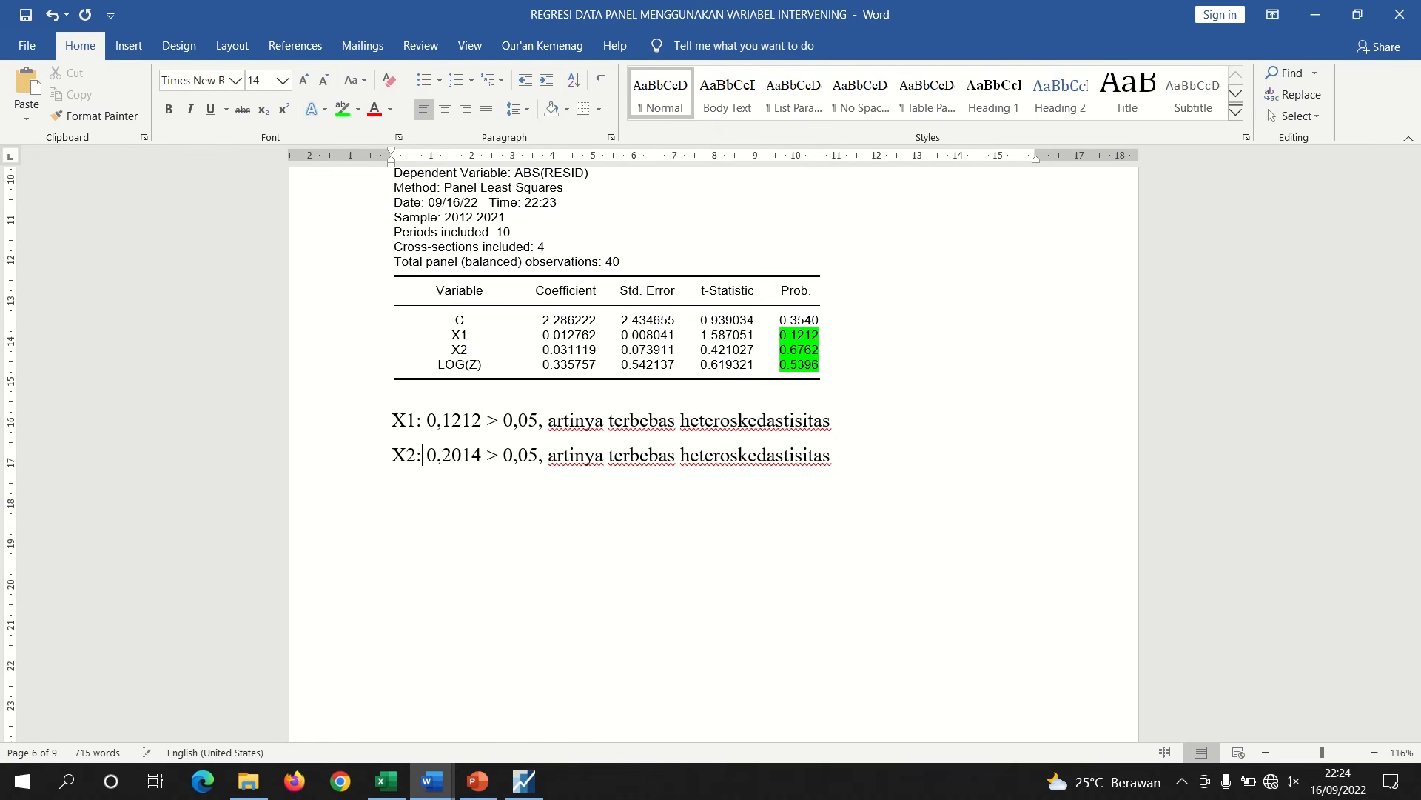
key(BackSpace)
key(BackSpace)
key(BackSpace)
key(BackSpace)
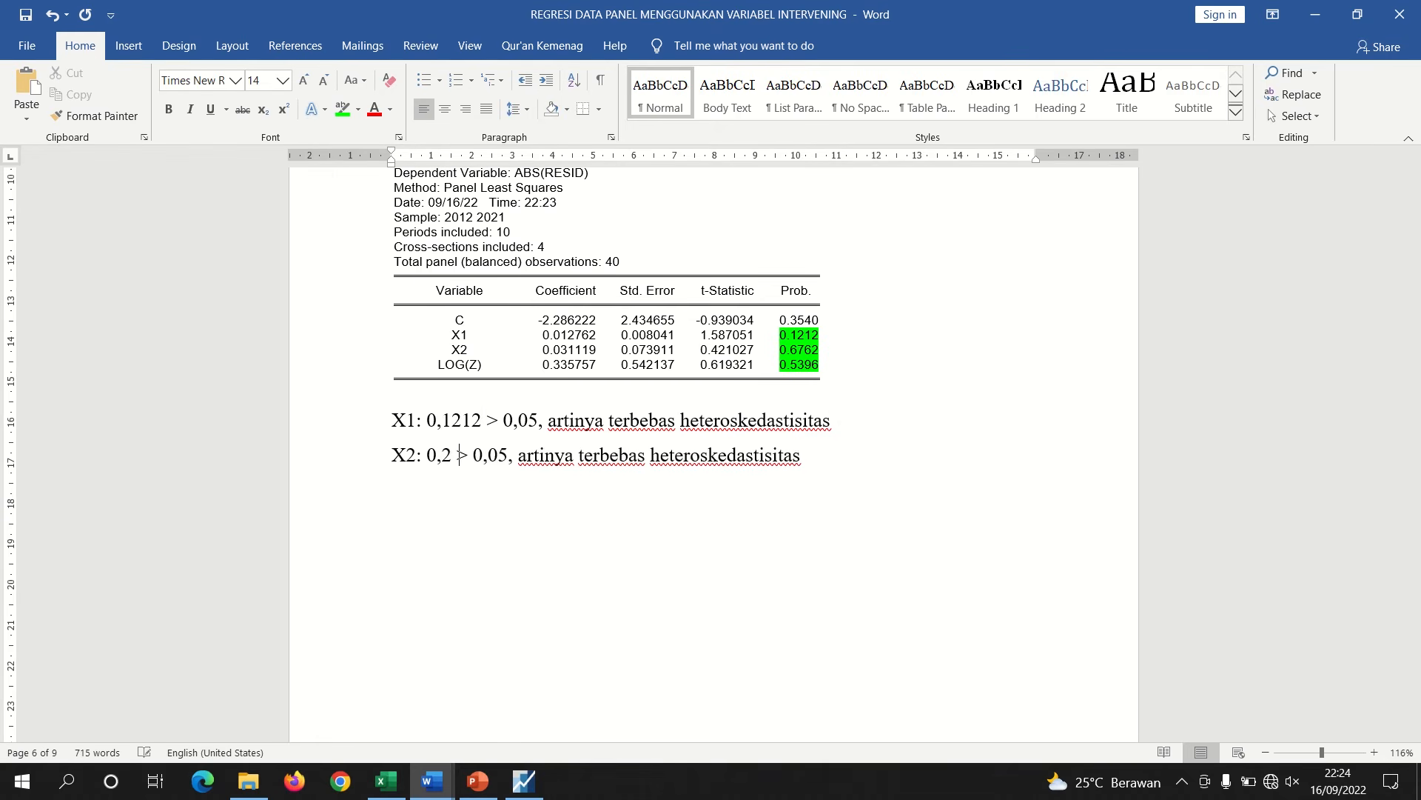
text(67)
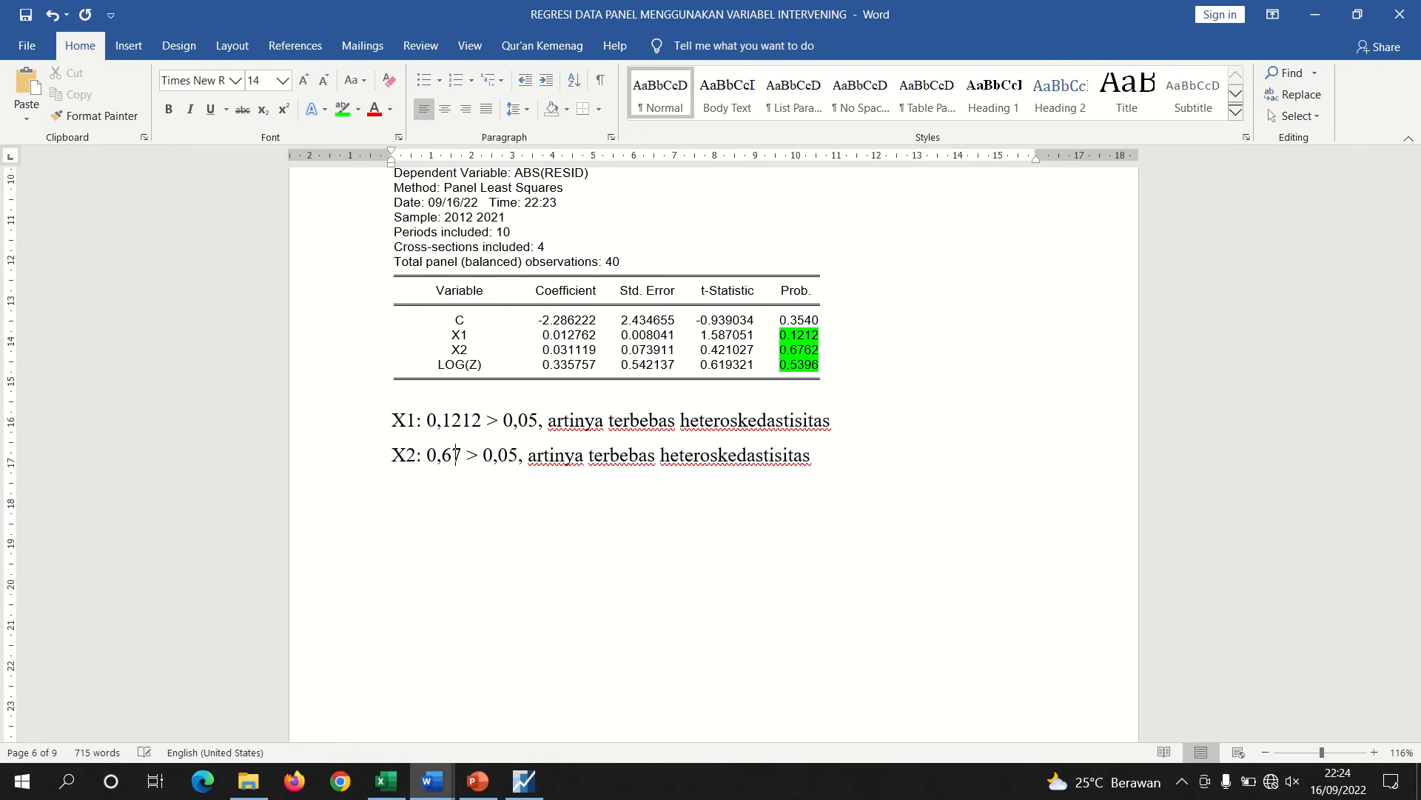
text(62)
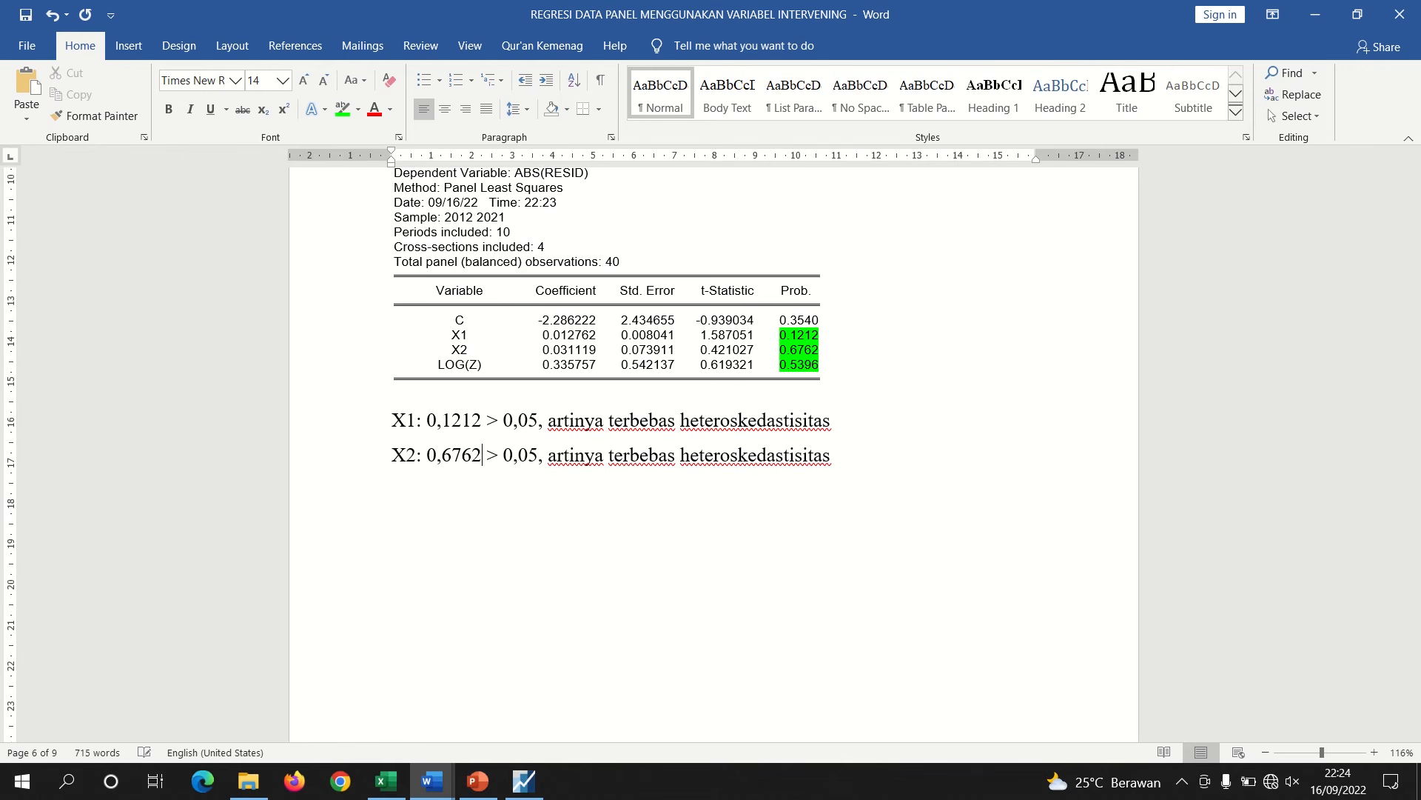
Paste another interpretation line and change it to LOG(Z) with probability 0,5396
key(ctrl+v)
click(413, 492)
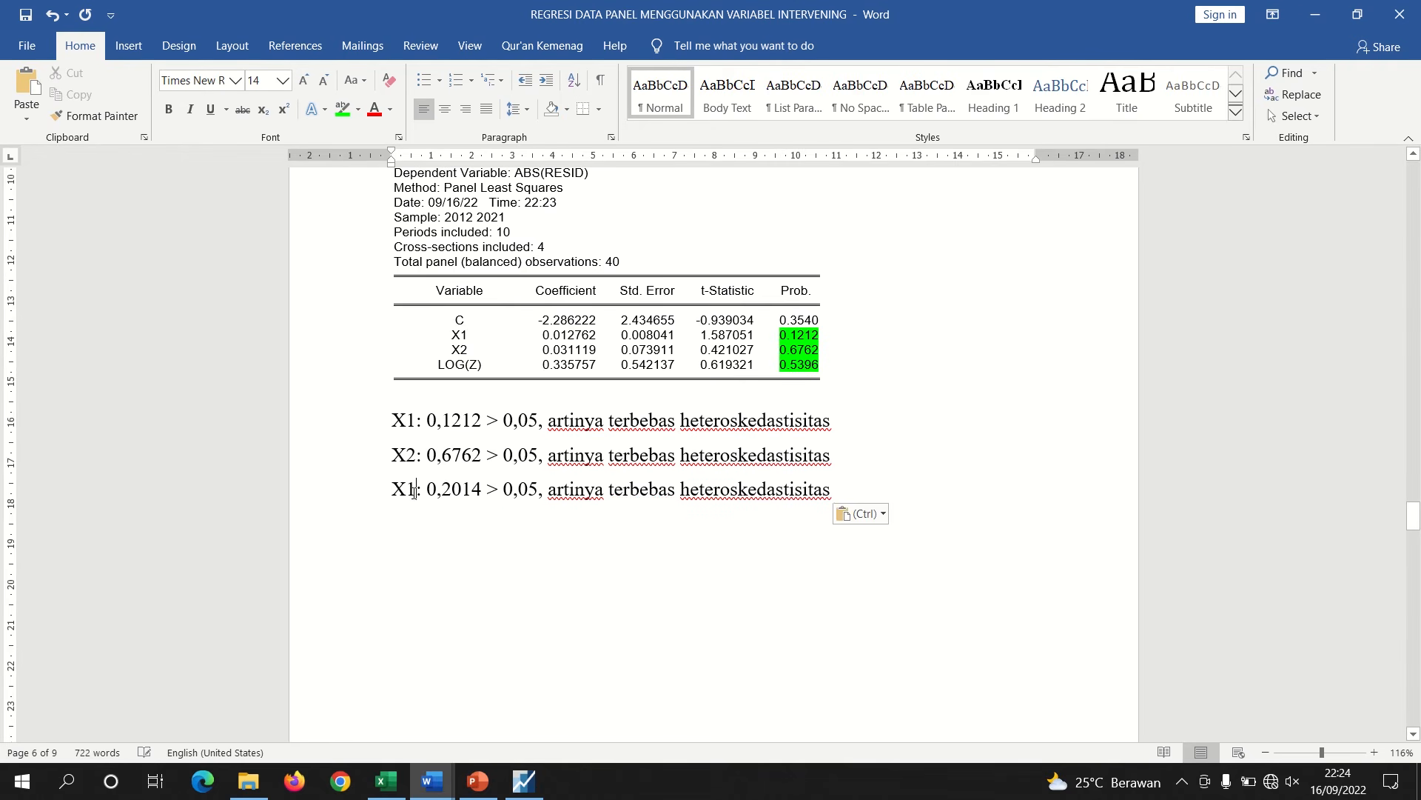
key(BackSpace)
key(BackSpace)
text(LOG(Z)
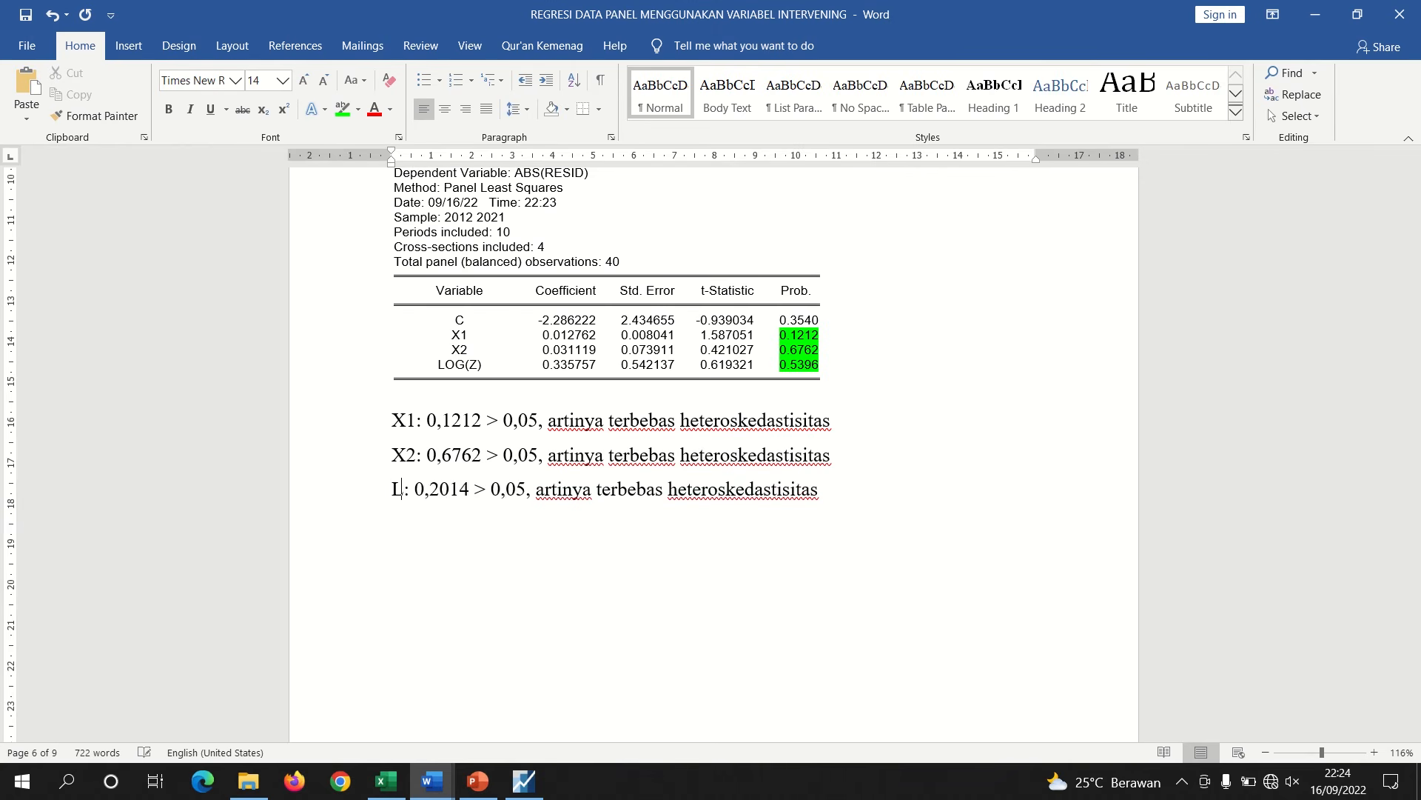
text())
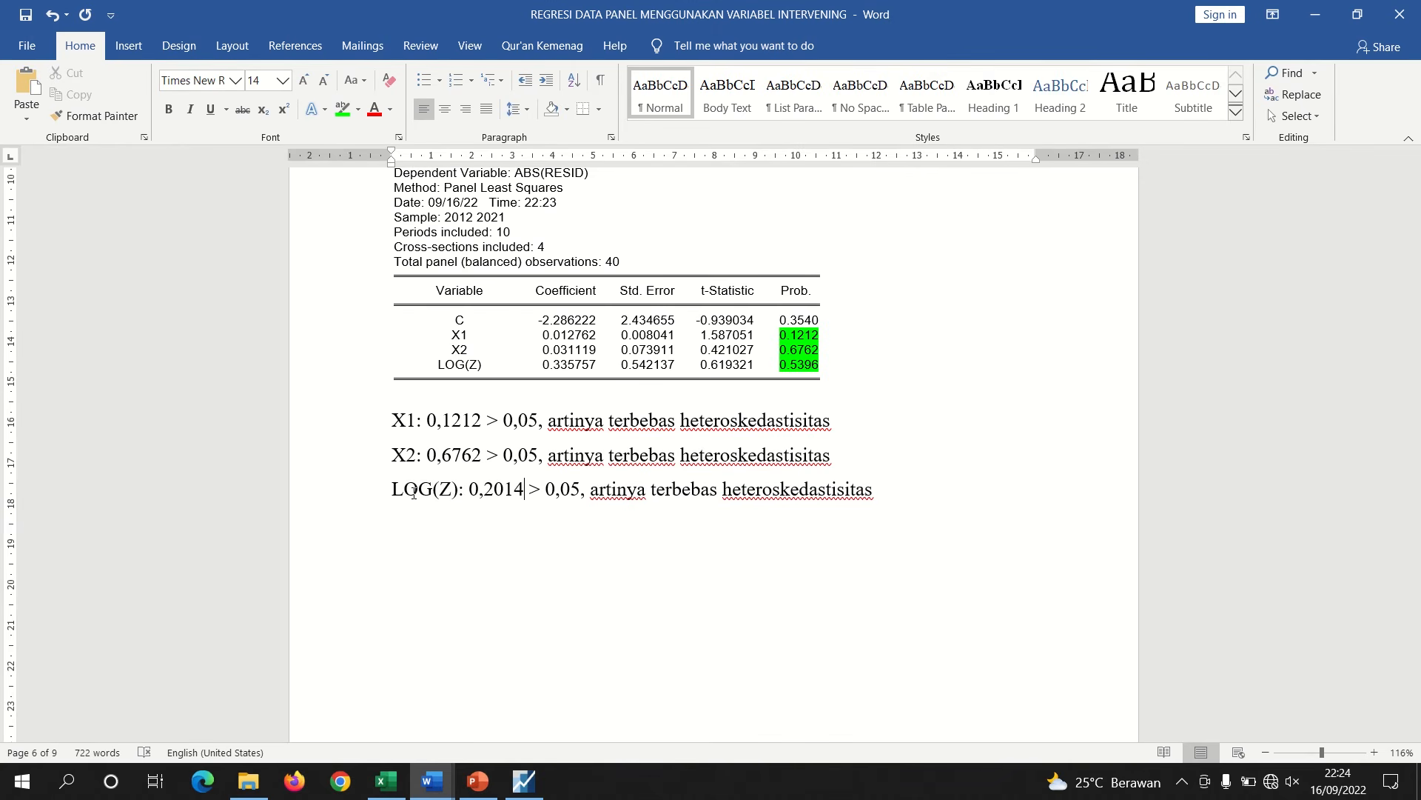
key(BackSpace)
key(BackSpace)
key(BackSpace)
key(BackSpace)
key(BackSpace)
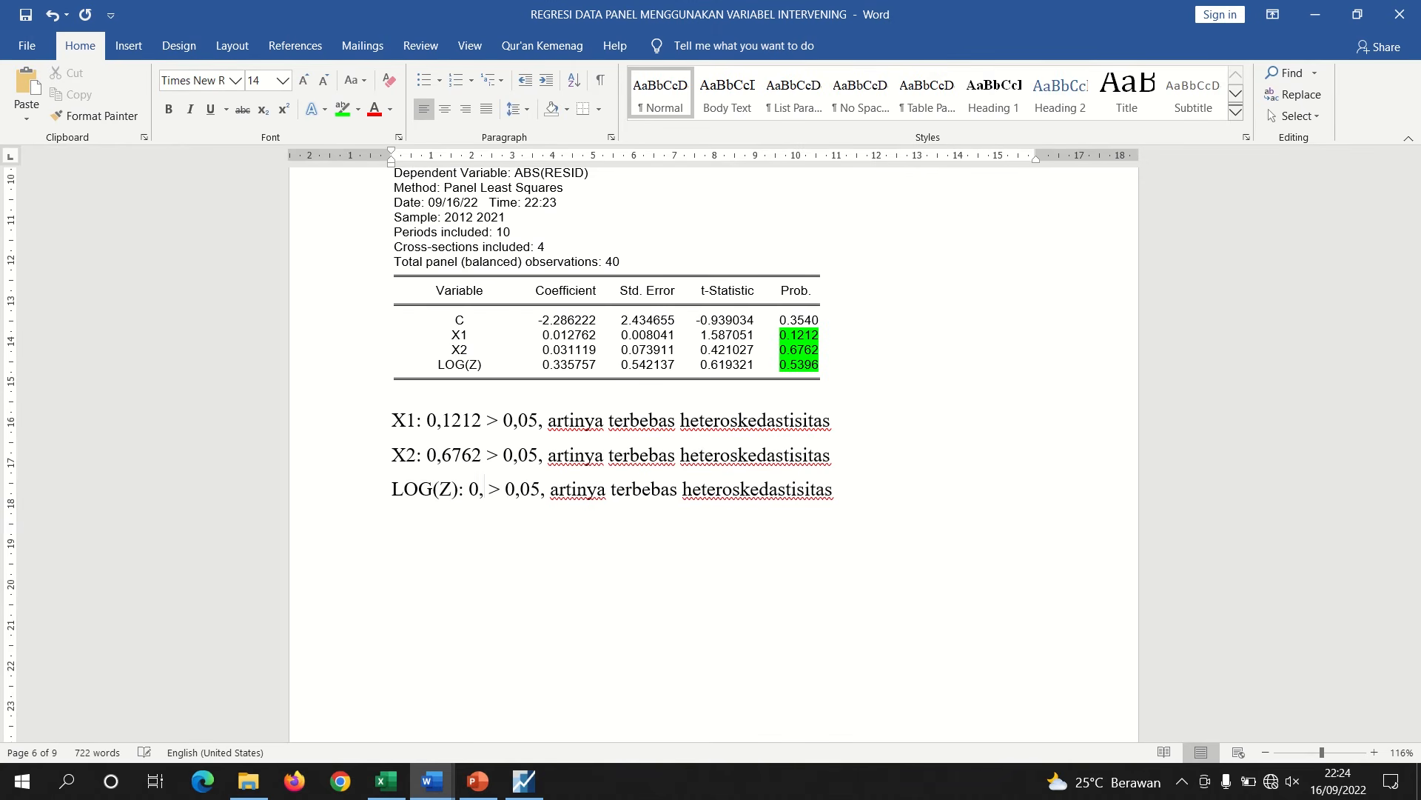
text(539)
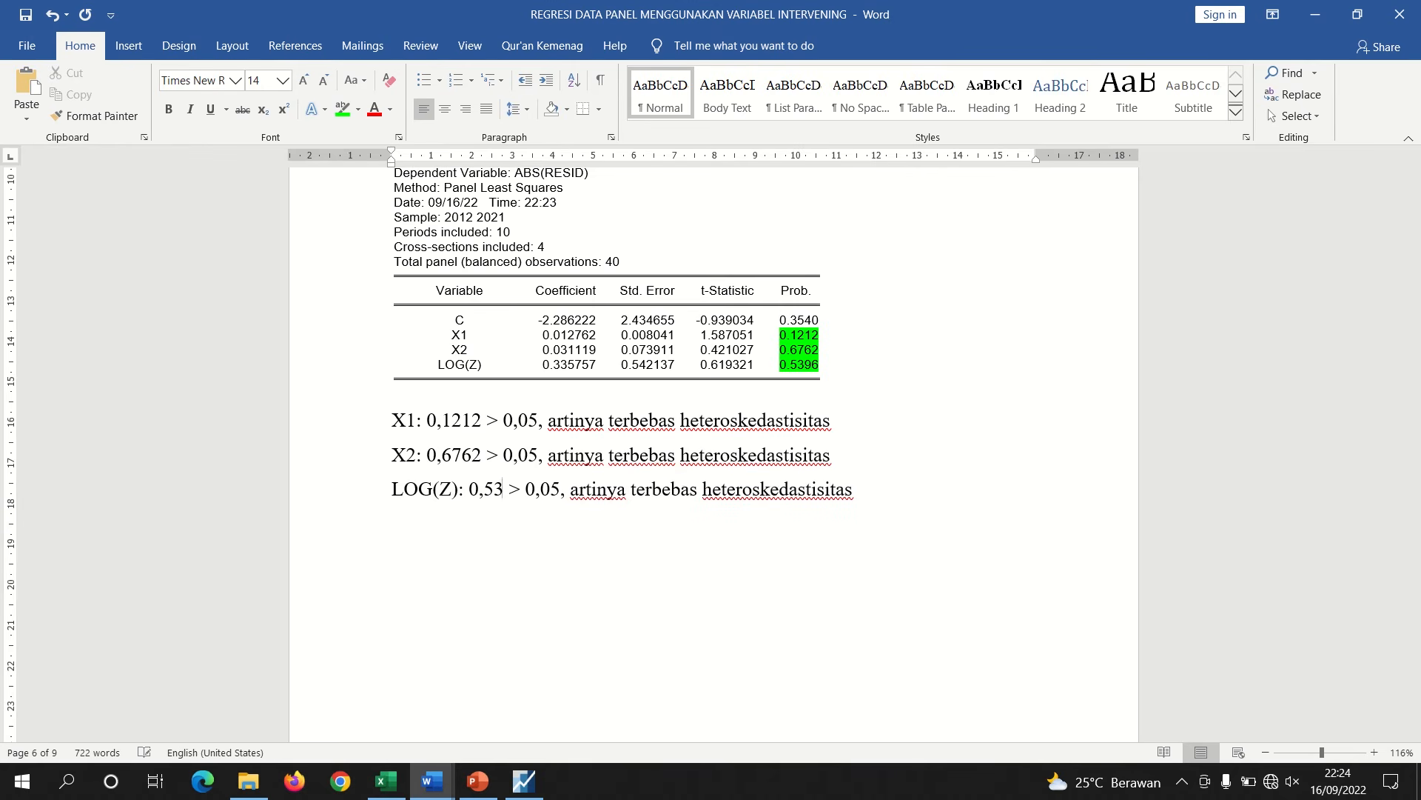
text(6)
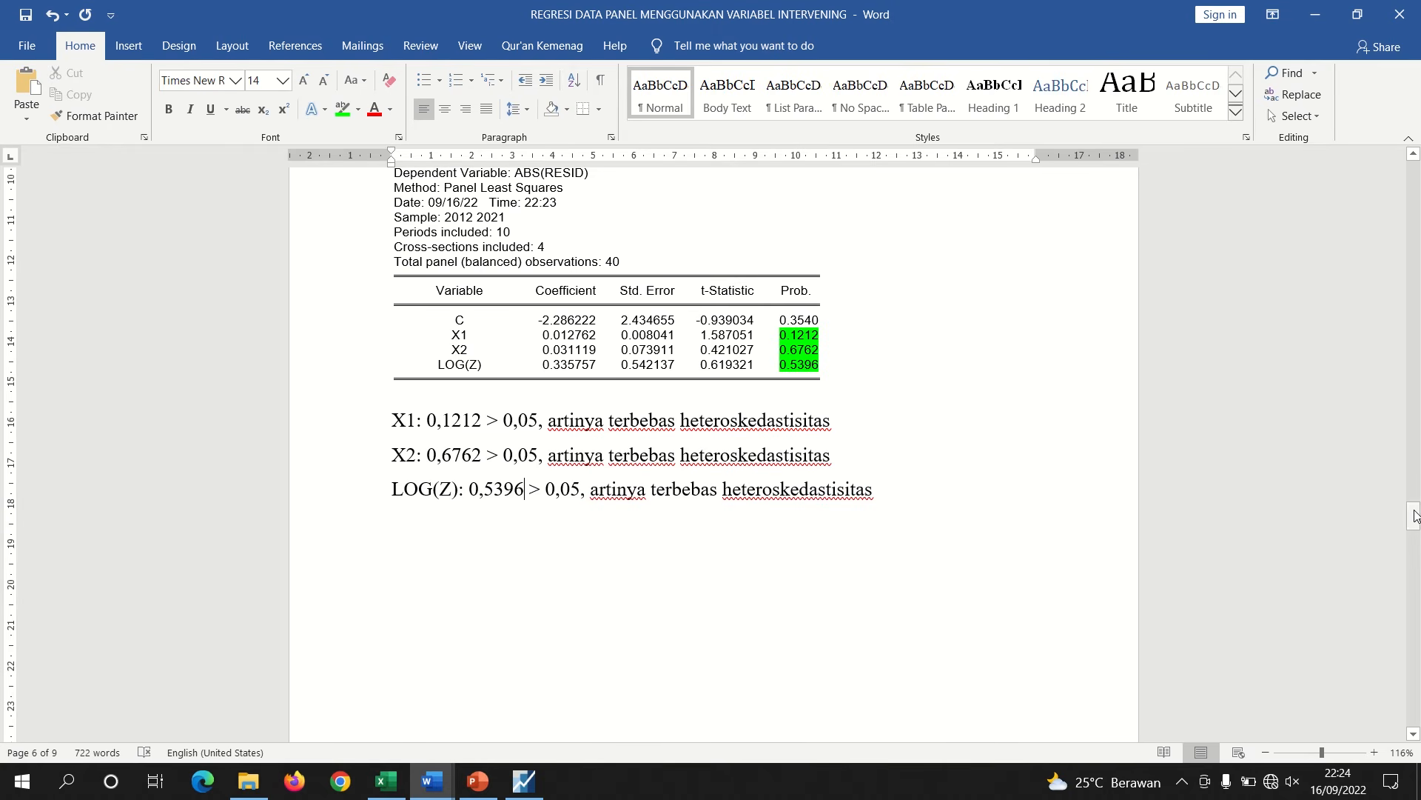
Delete the extra empty lines after the heteroskedasticity interpretation
drag(1414, 516, 1414, 552)
drag(729, 505, 654, 233)
key(BackSpace)
key(BackSpace)
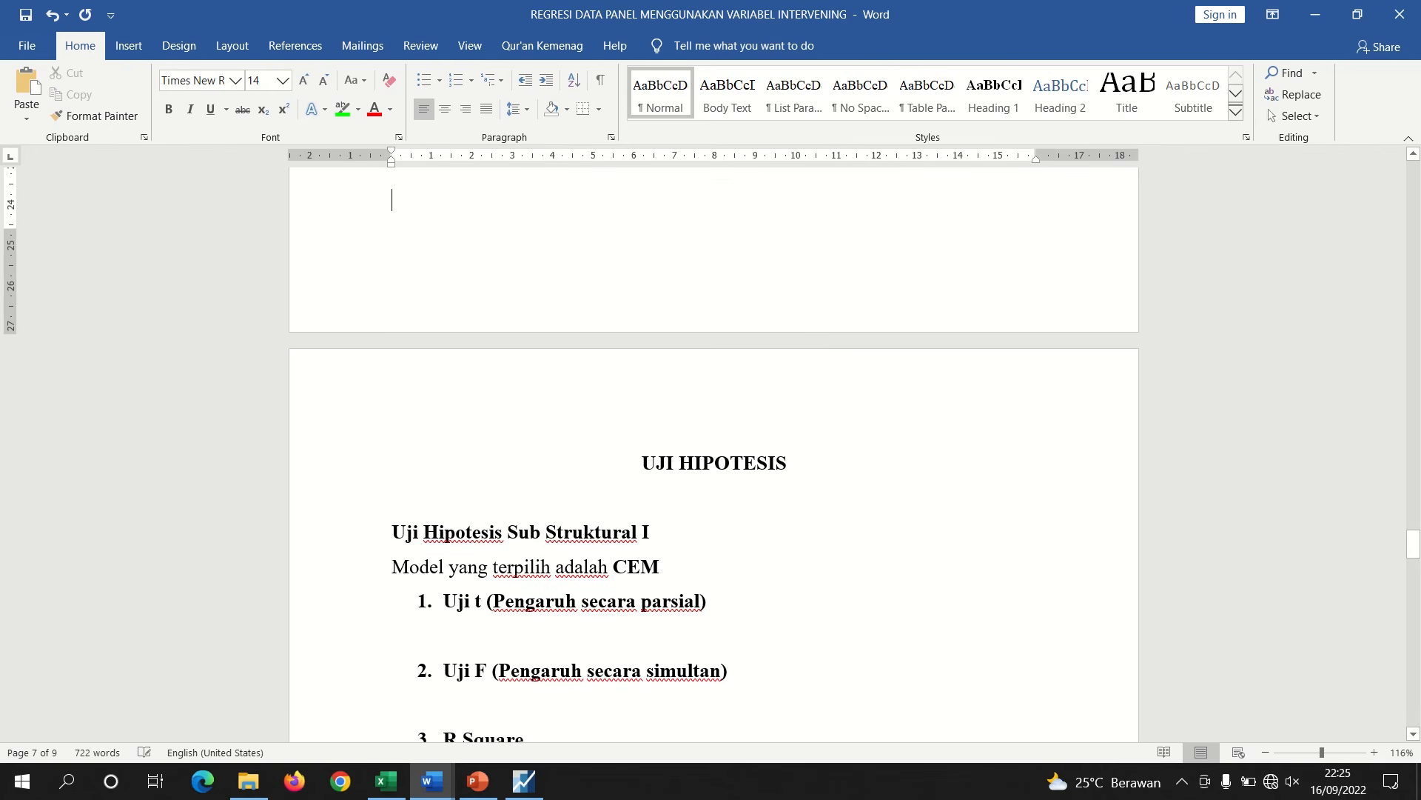
Select the HIPOTESIS section with all hypotheses from H01 to Ha7 for copying
click(672, 524)
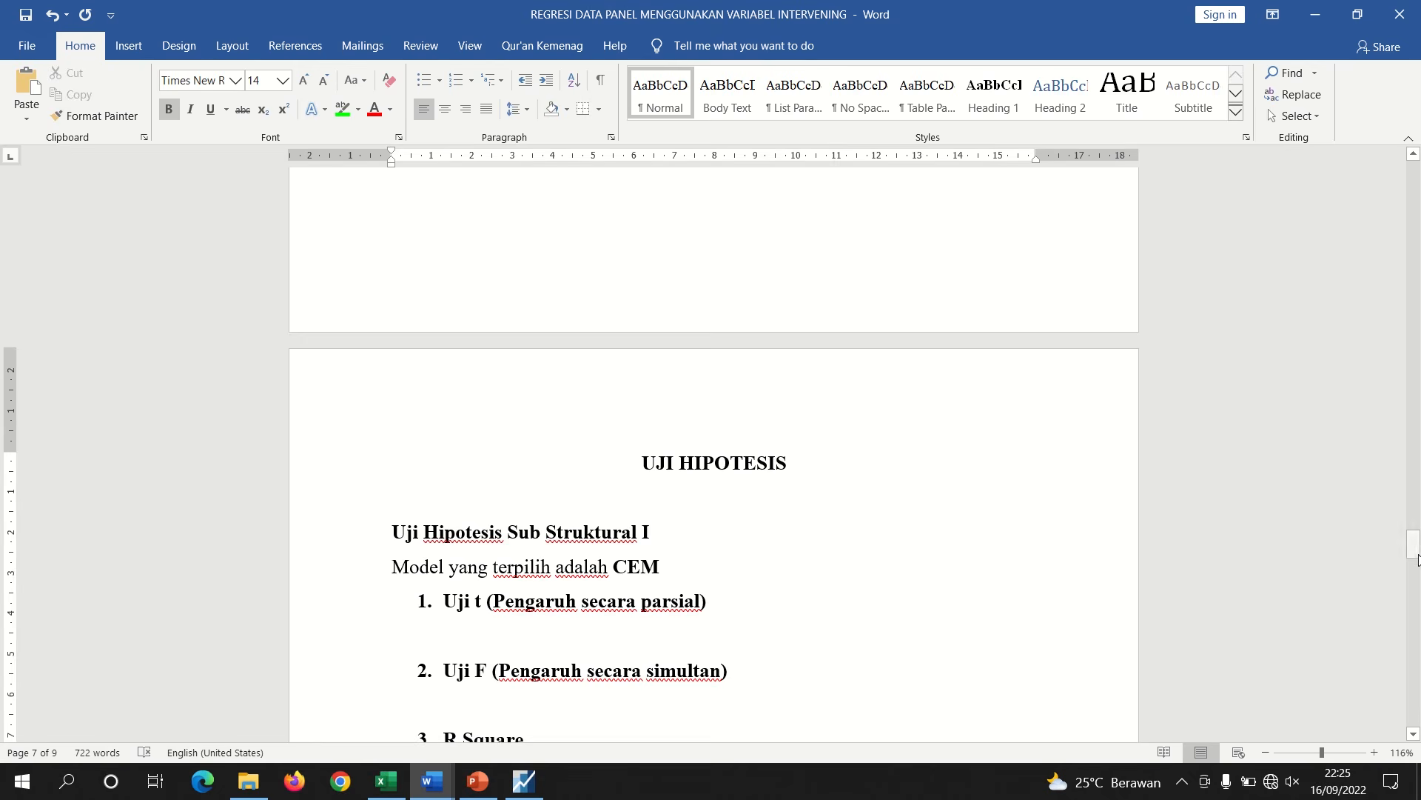
drag(1414, 548, 1346, 260)
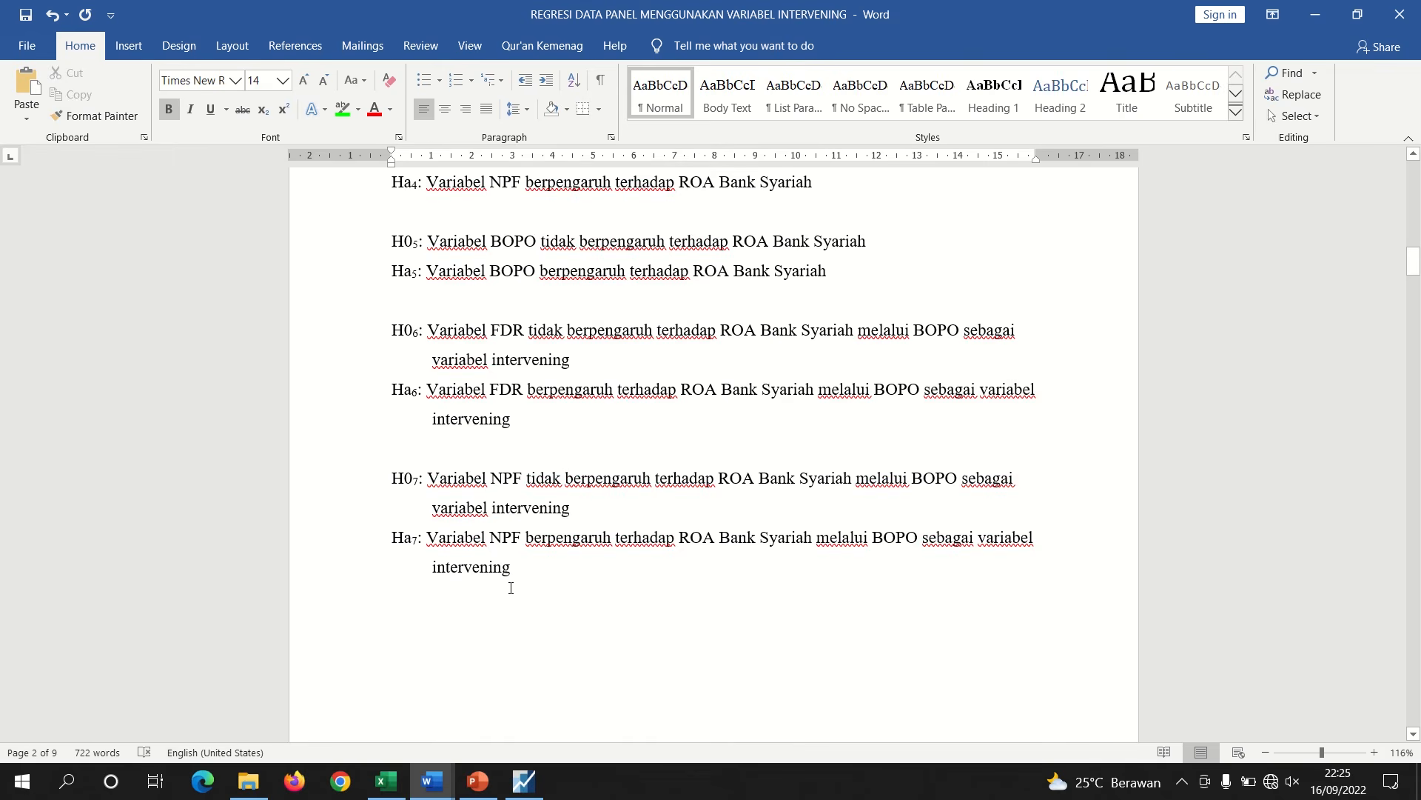
drag(516, 566, 656, 401)
key(ctrl+c)
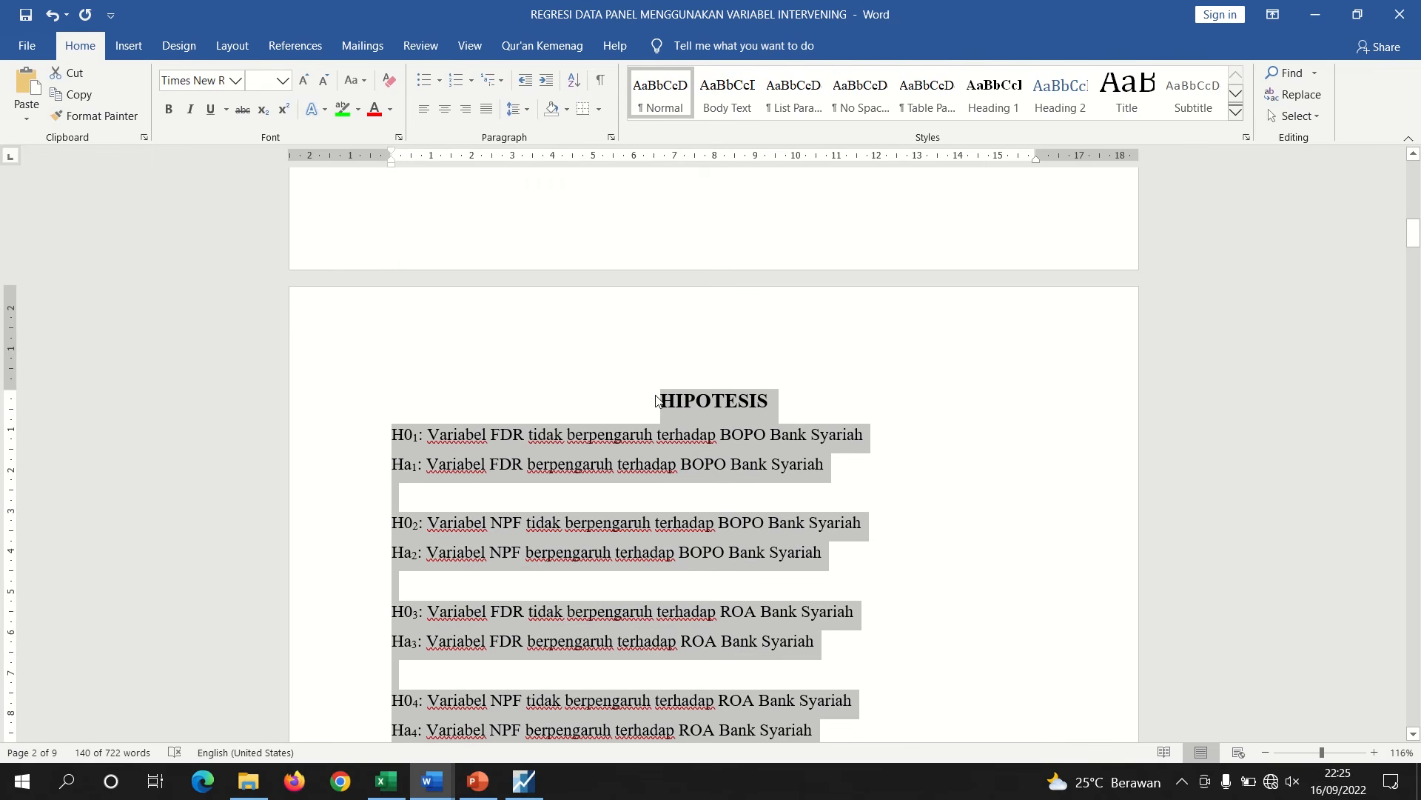
In Document2, insert a page break after the Sub Struktural II diagram and paste the hypotheses
mouse_move(432, 781)
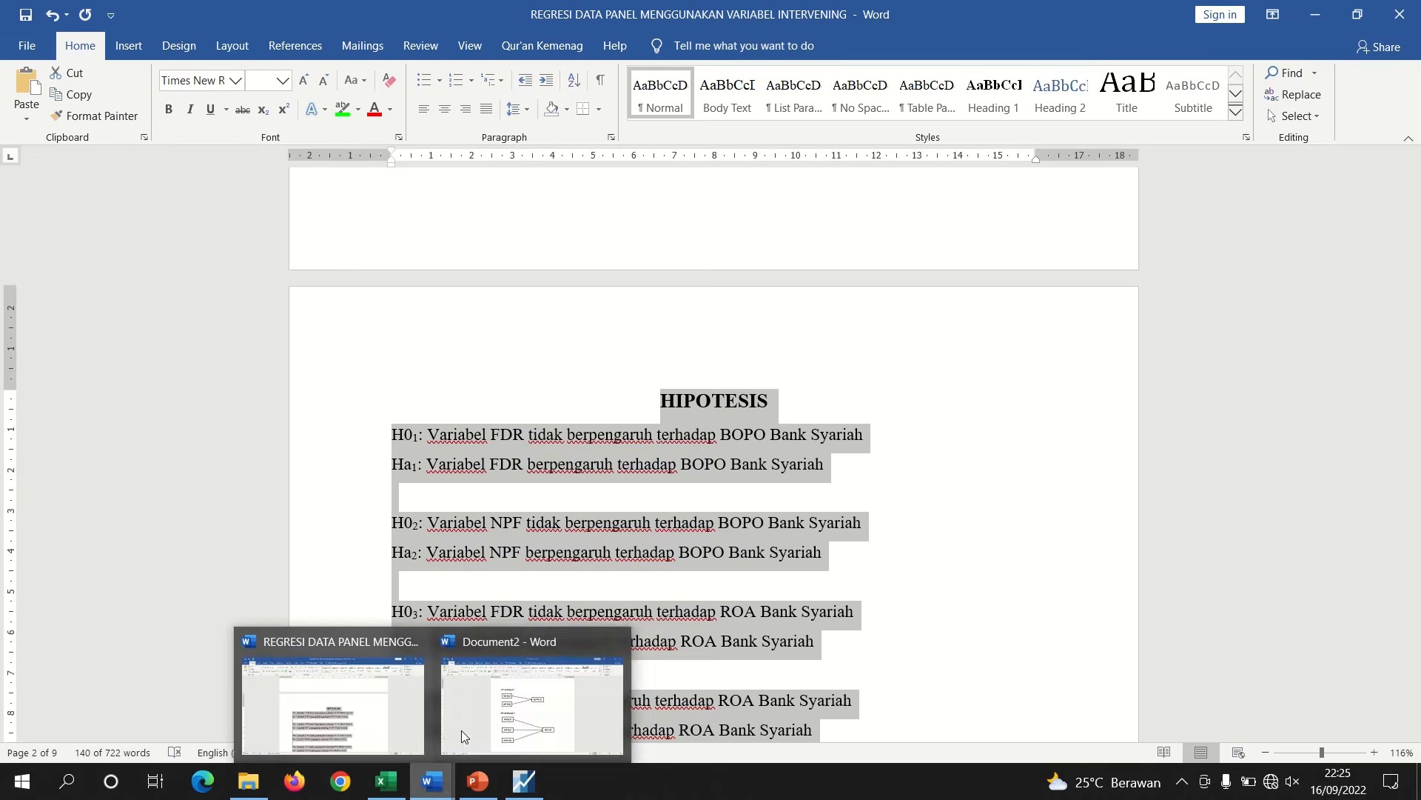
click(497, 702)
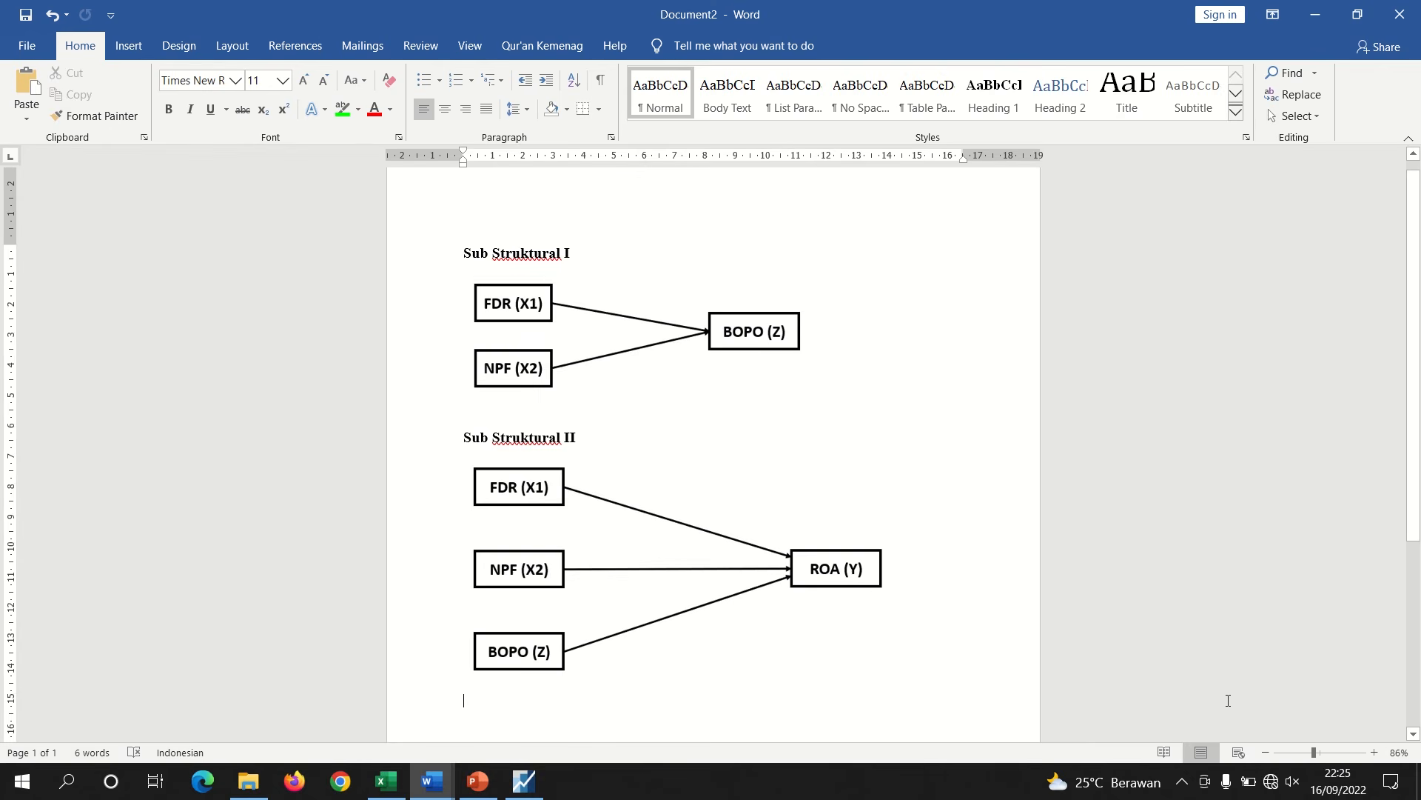
scroll(1377, 548, down, 5)
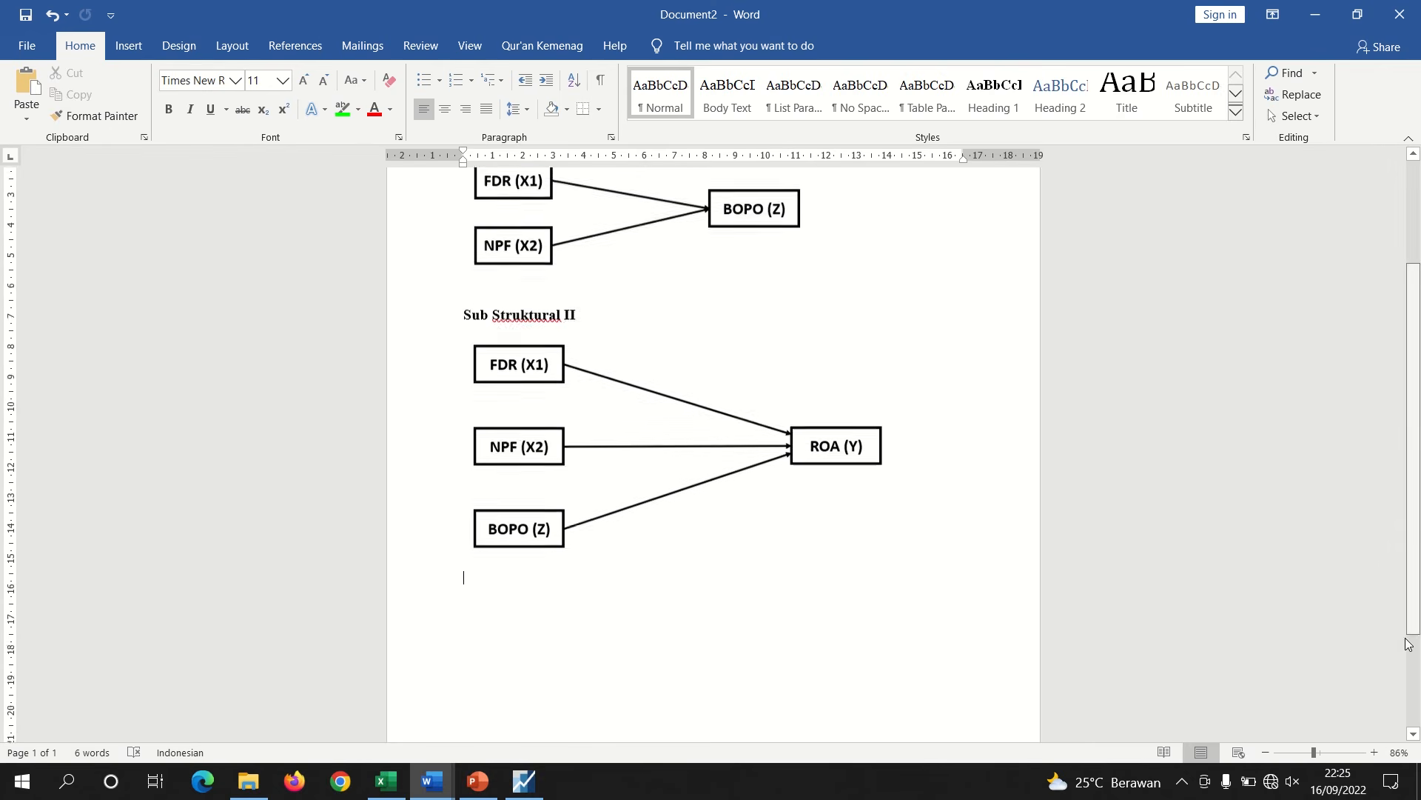
key(ctrl+Return)
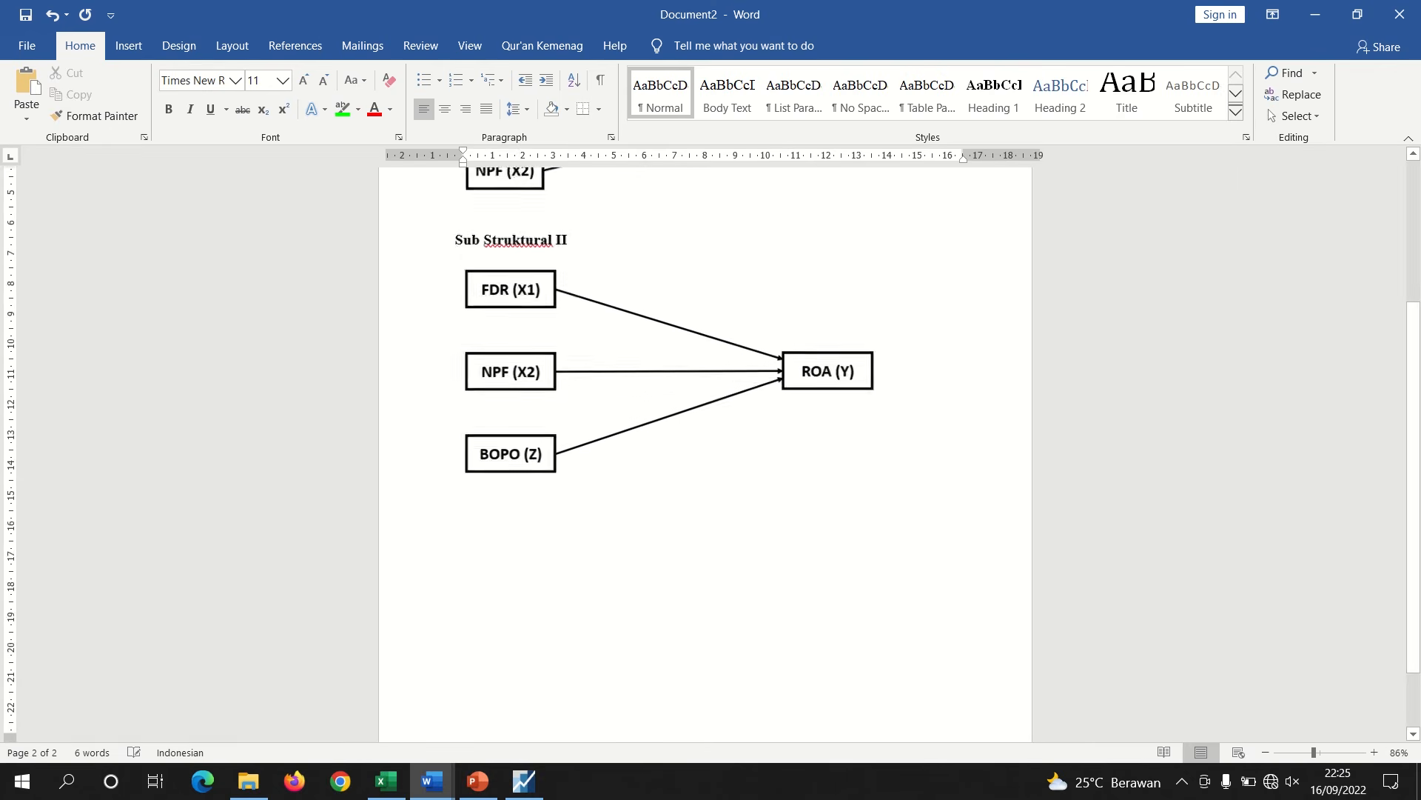
key(ctrl+v)
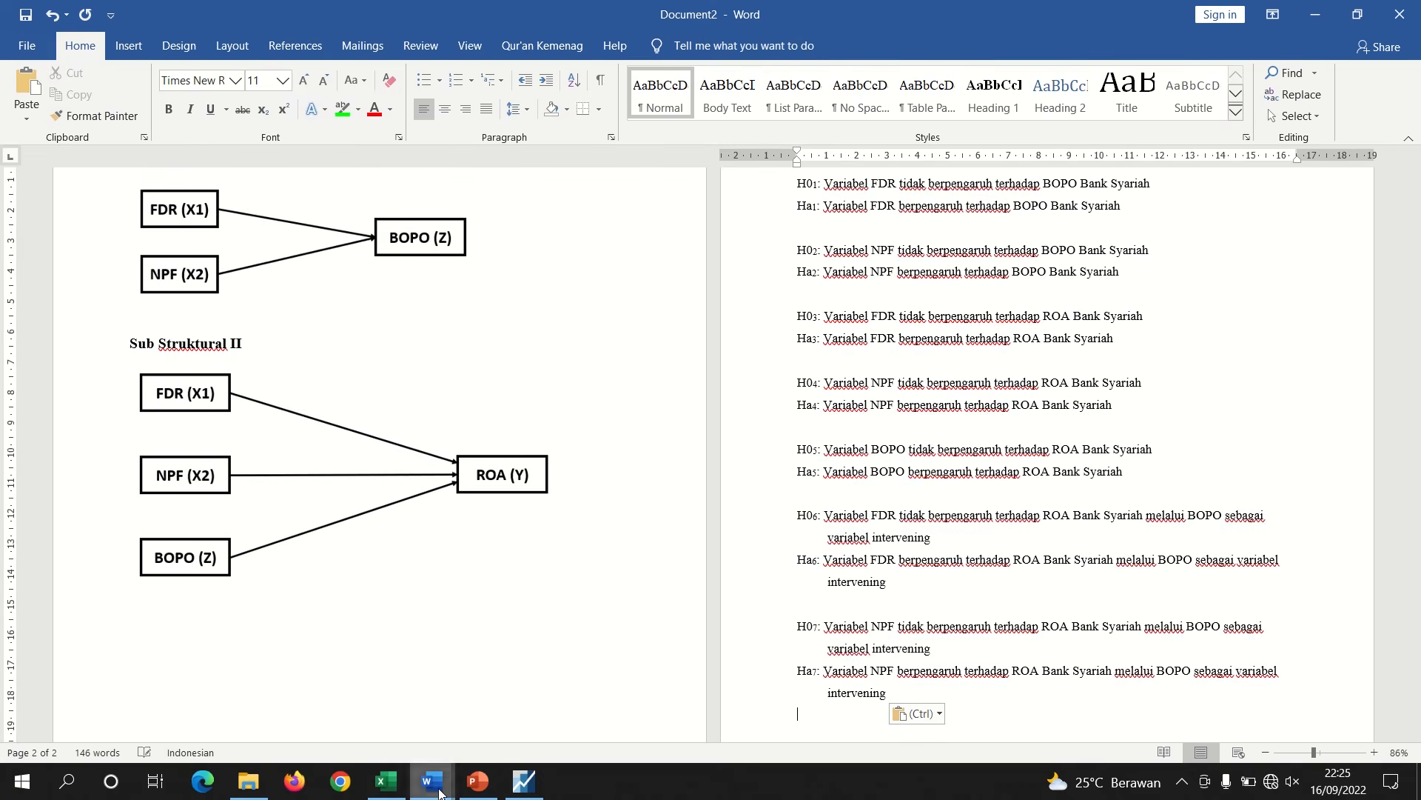
Review the Uji Hipotesis Sub Struktural I section in the report and the Sub Struktural I diagram
mouse_move(441, 790)
click(350, 715)
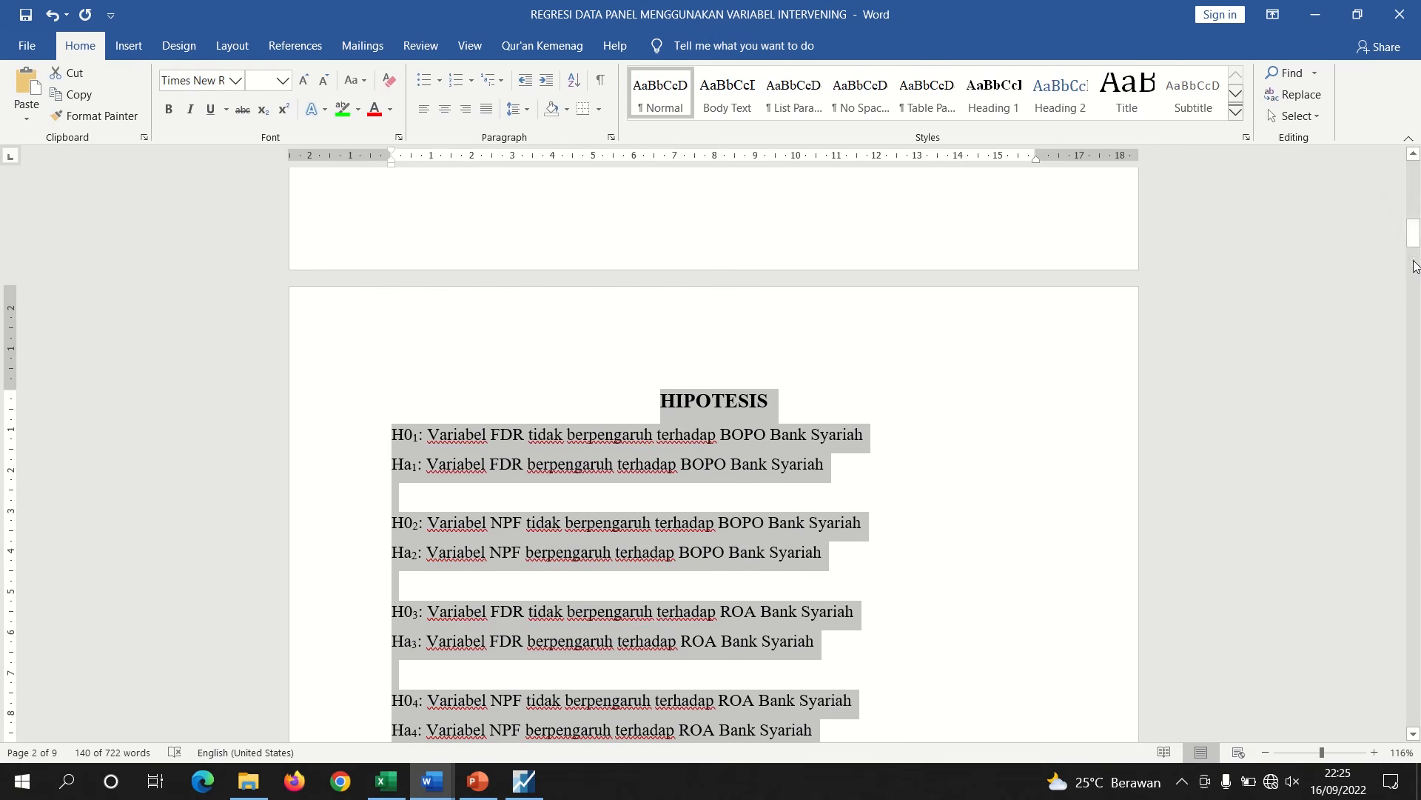
drag(1412, 236, 1358, 559)
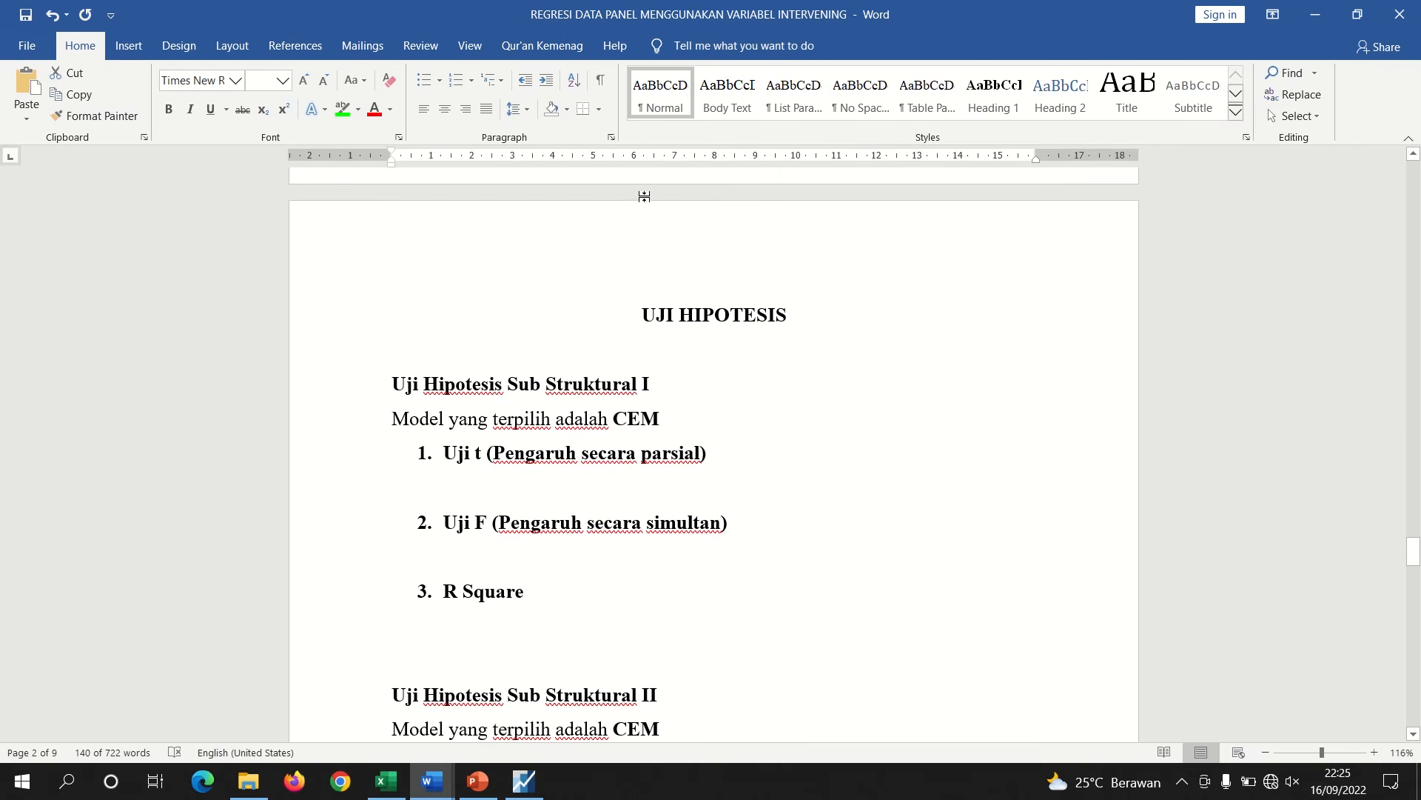
click(586, 386)
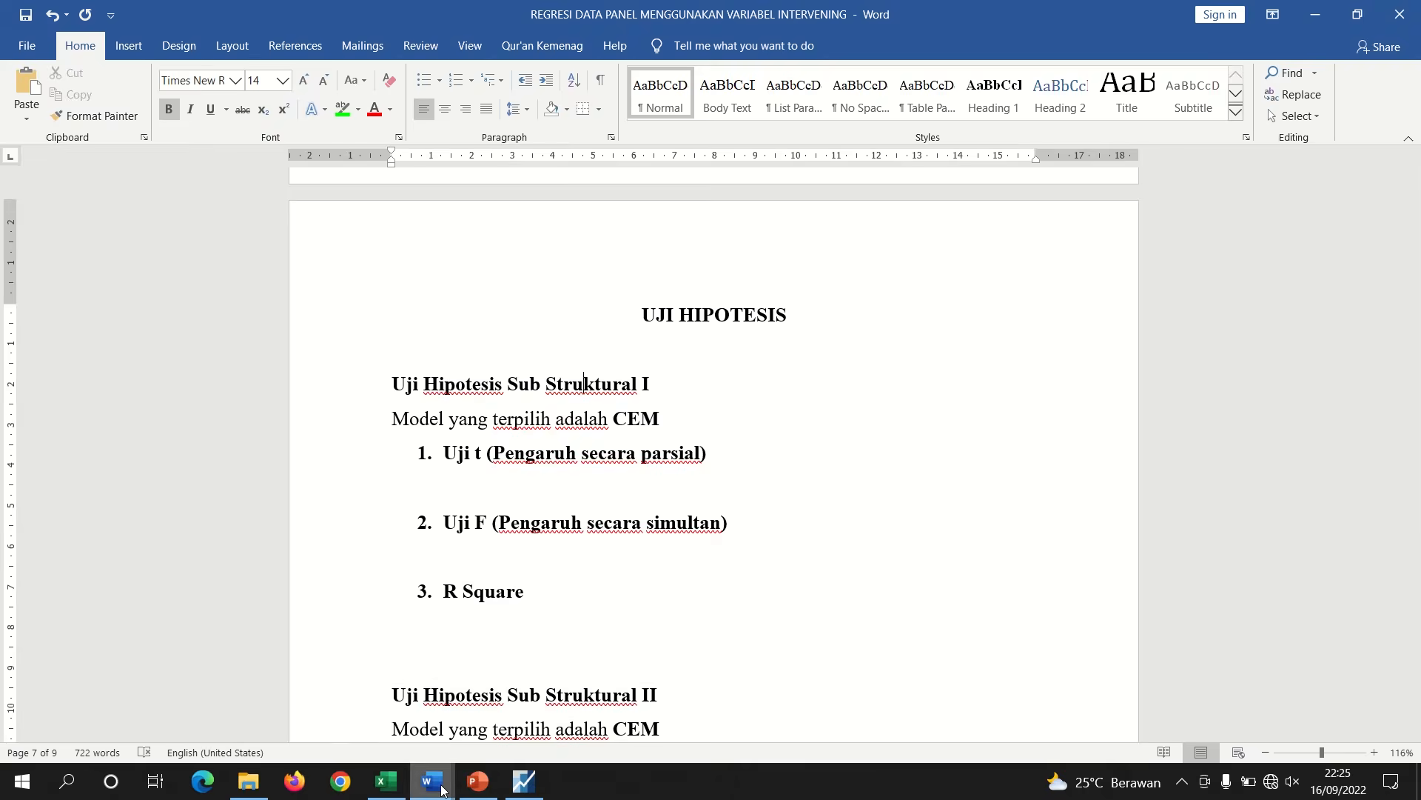
mouse_move(448, 777)
click(516, 696)
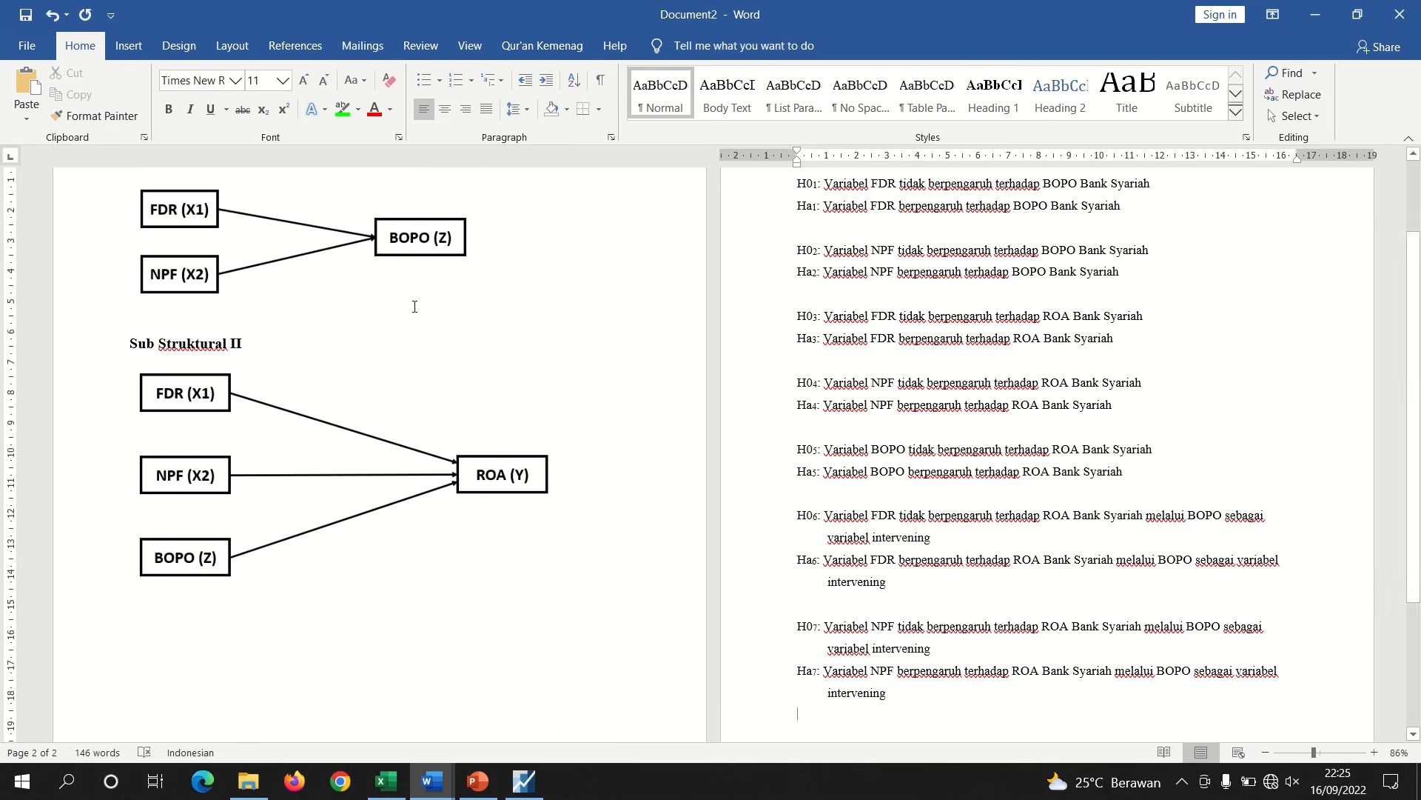
drag(1414, 385, 1414, 315)
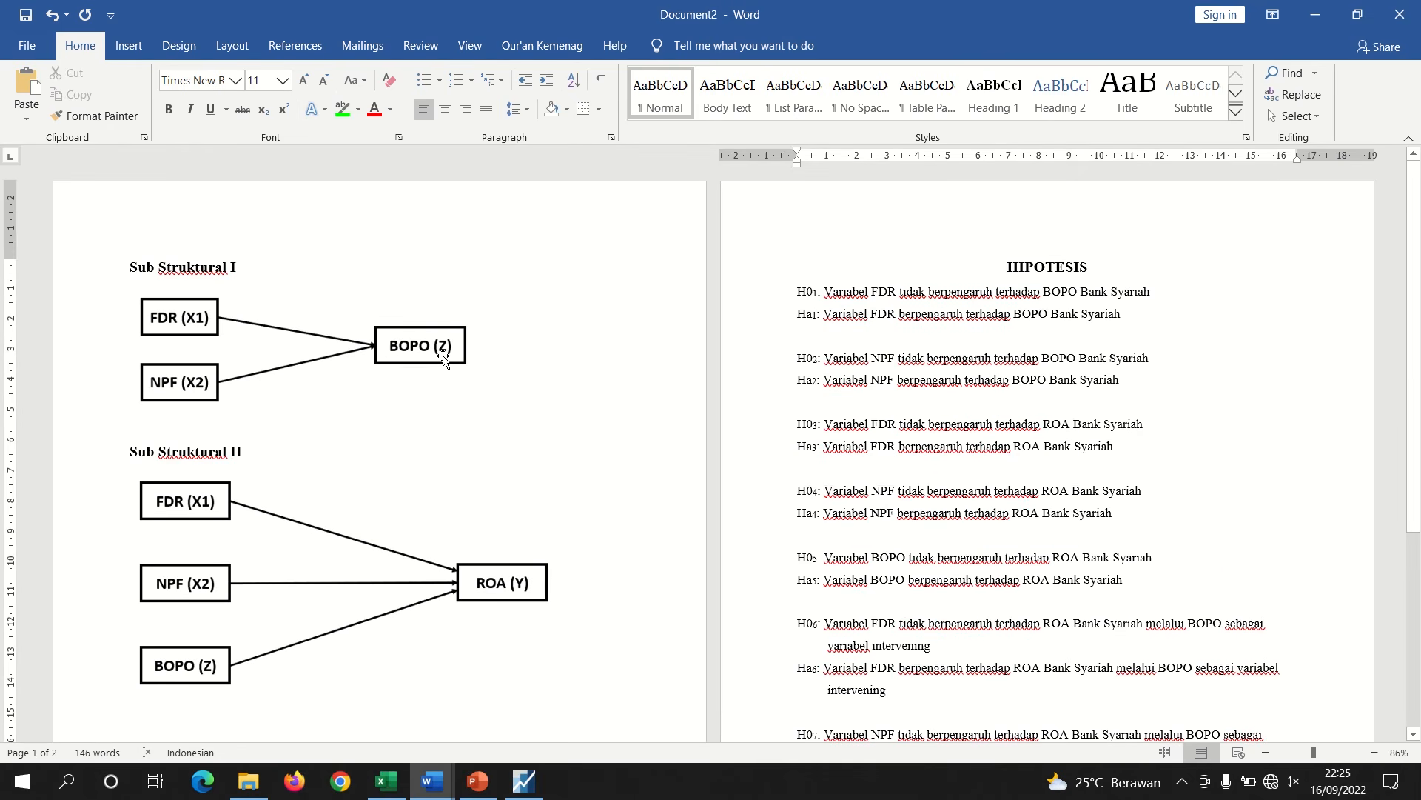
Close the ABS(RESID) heteroskedasticity equation window in EViews
click(526, 781)
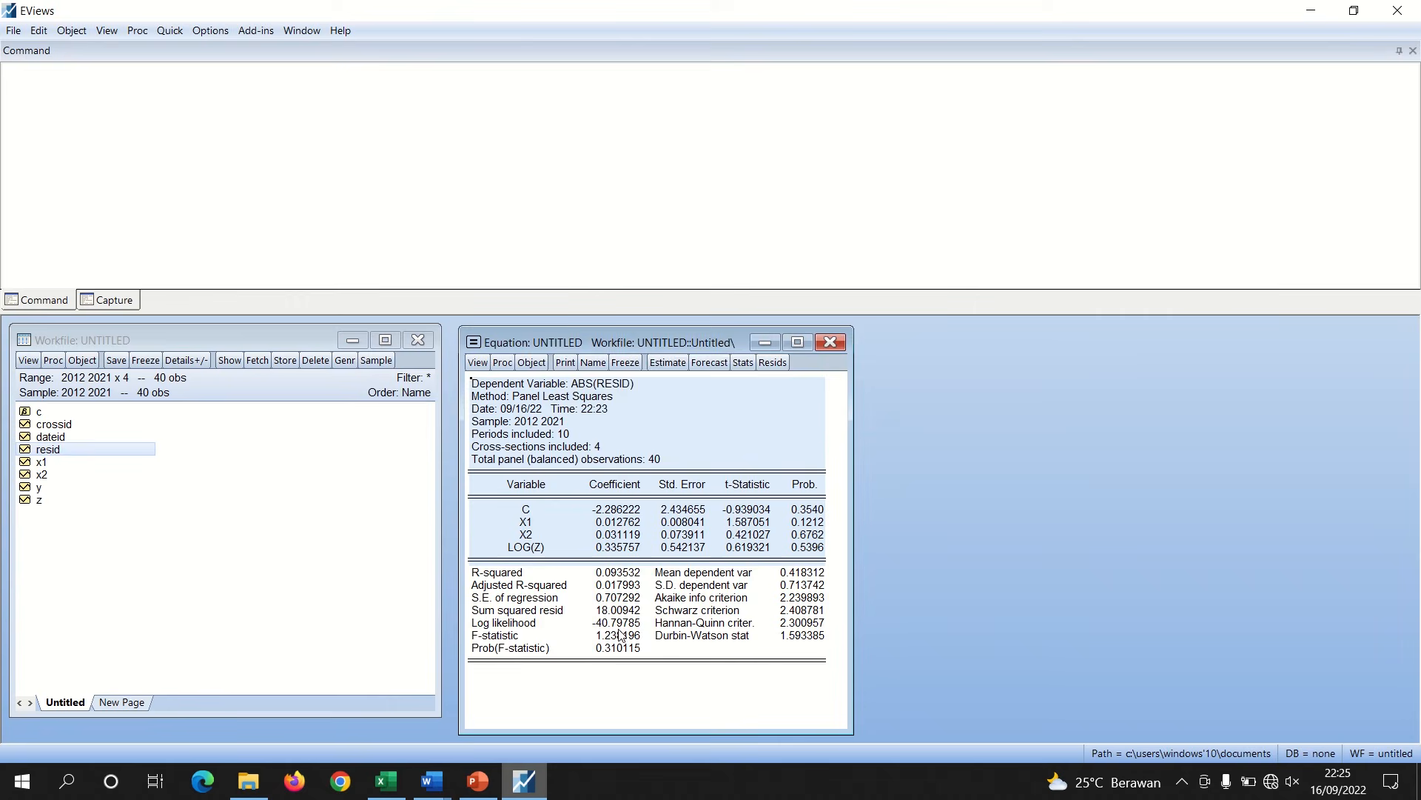
click(830, 340)
click(652, 423)
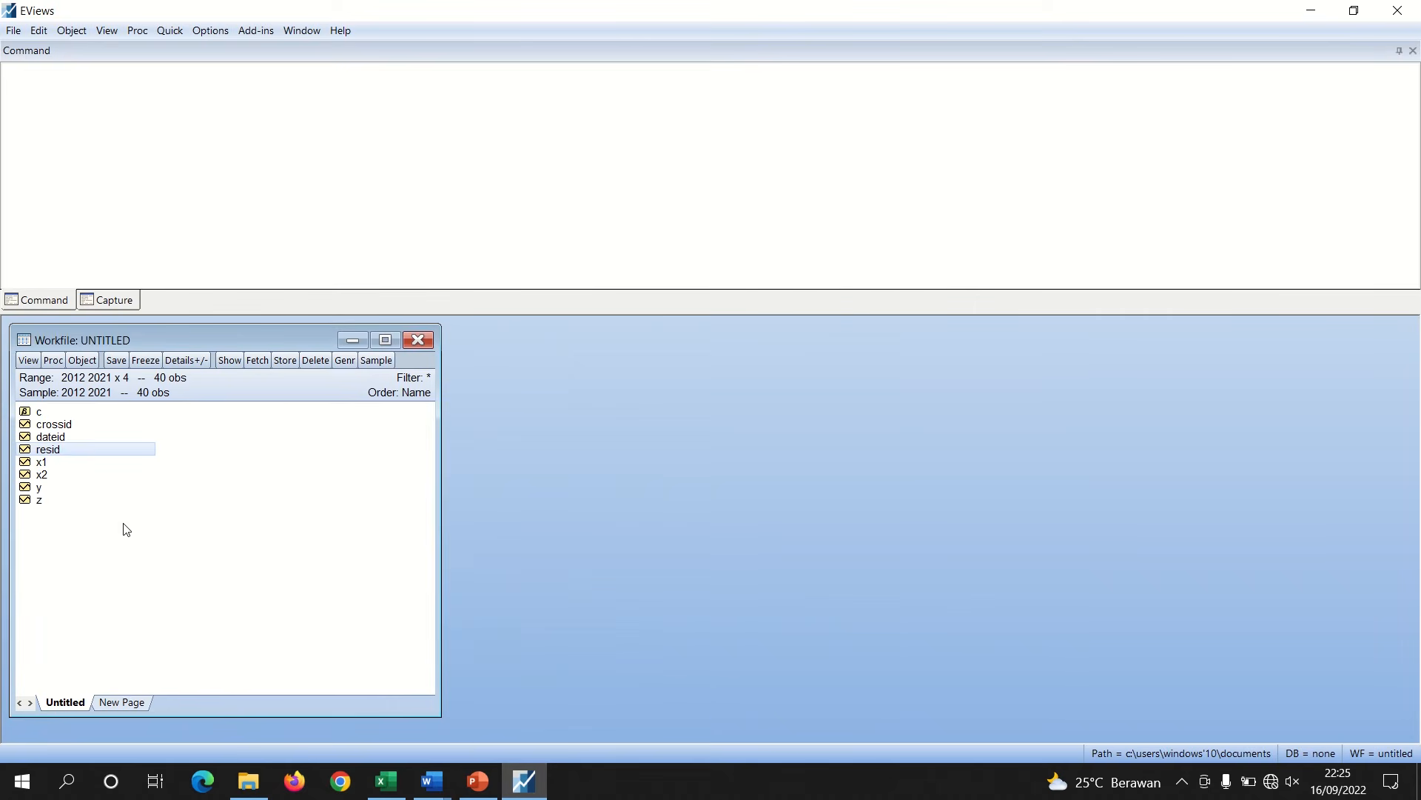
Estimate a panel least squares equation of Z on C, X1 and X2 with no cross-section or period effects
click(80, 529)
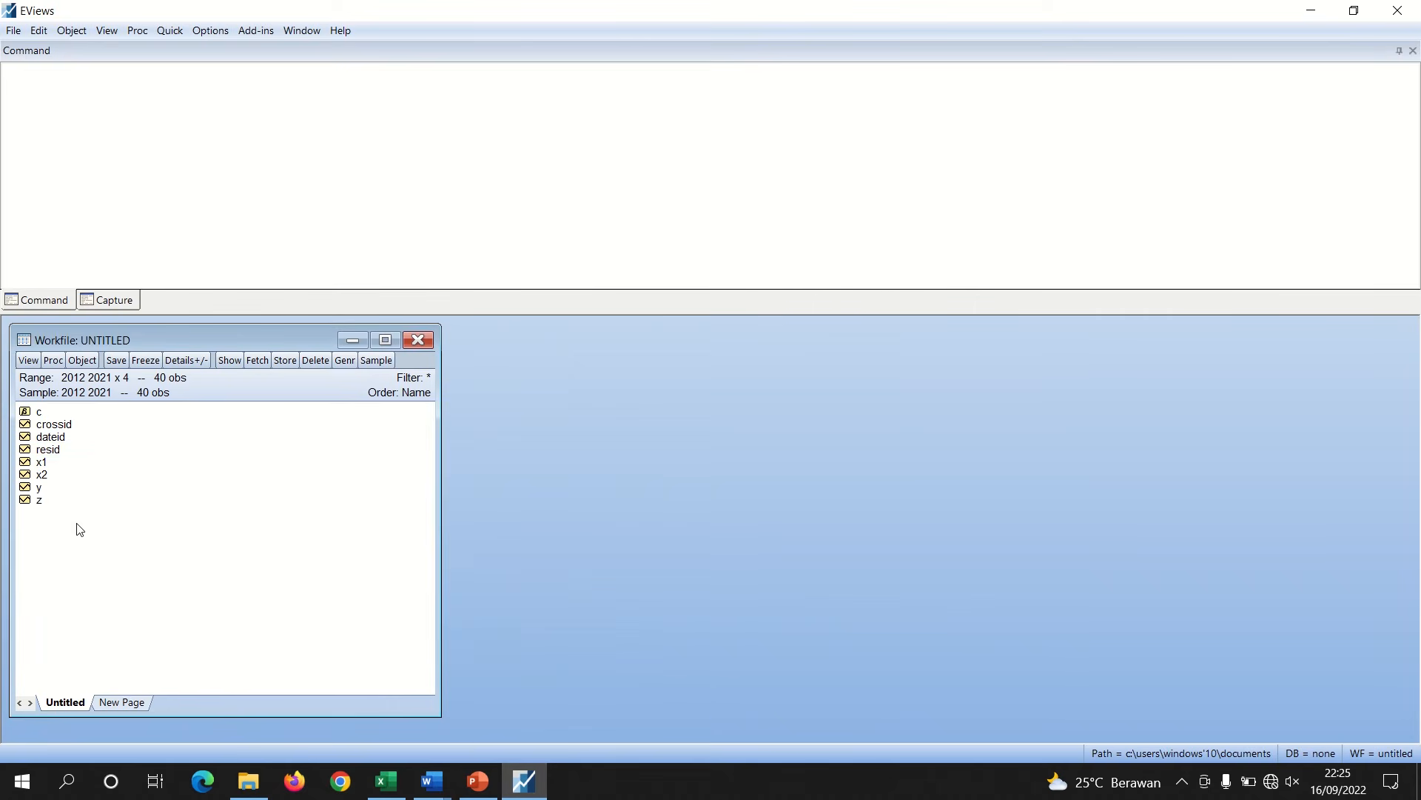
ctrl+click(53, 474)
right_click(55, 473)
mouse_move(211, 483)
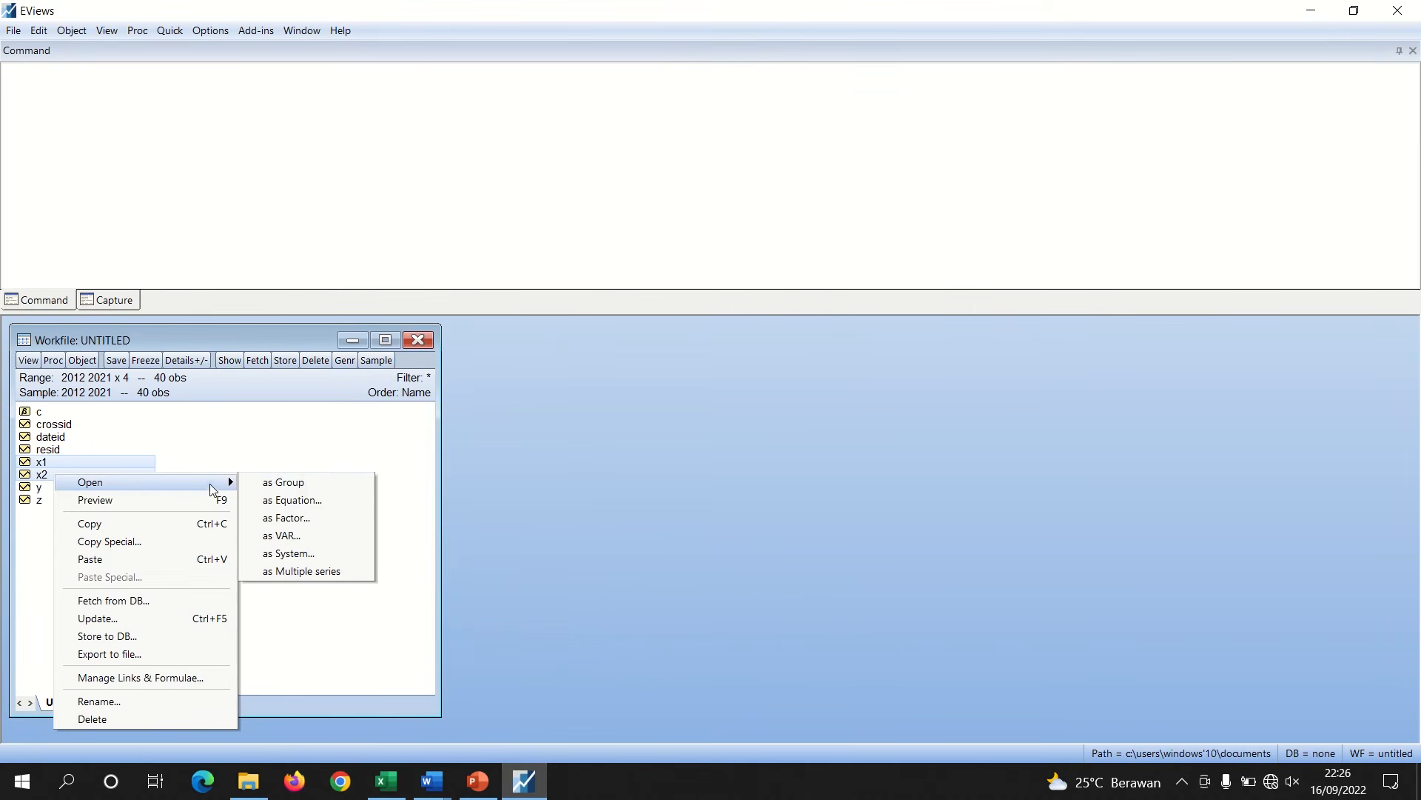
click(293, 500)
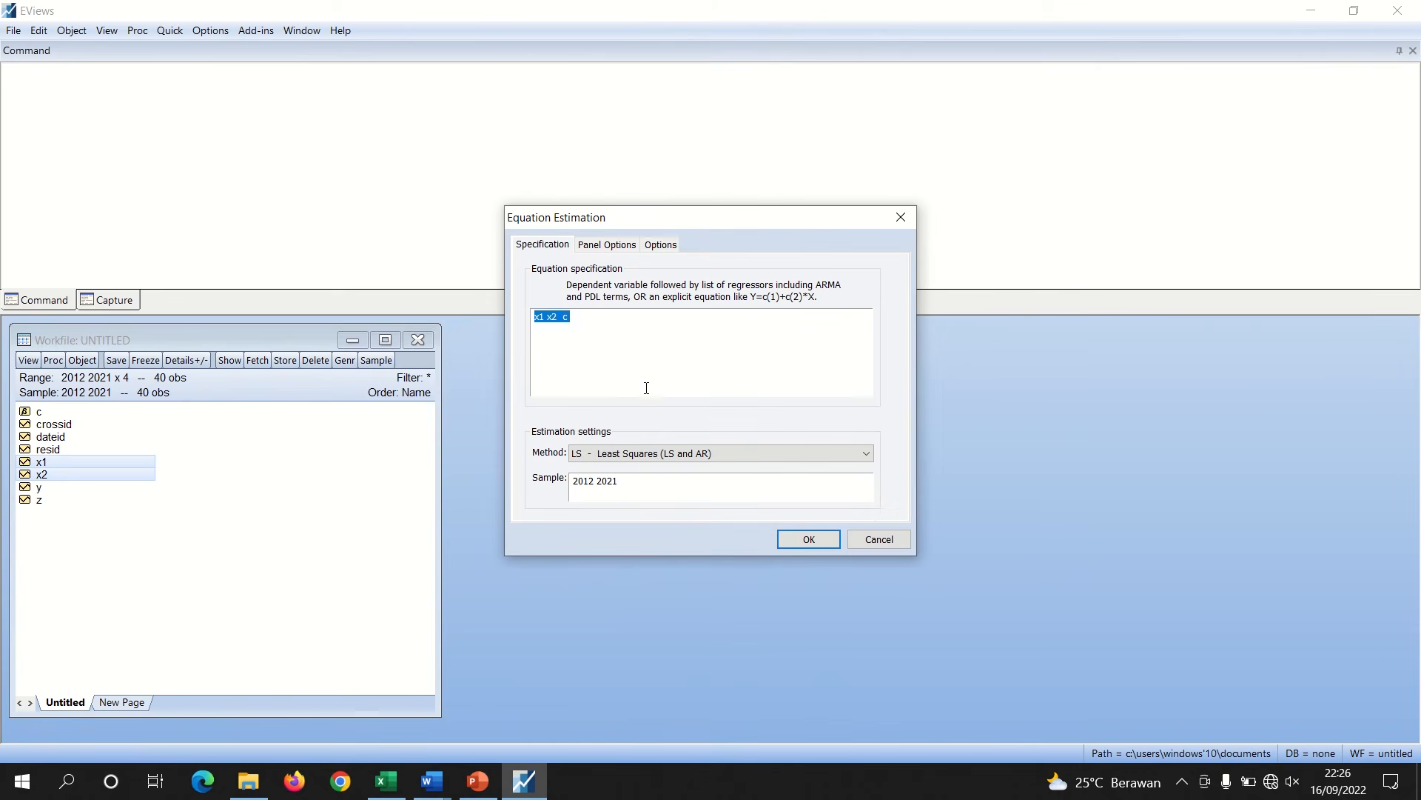
click(590, 320)
text(z c)
click(431, 781)
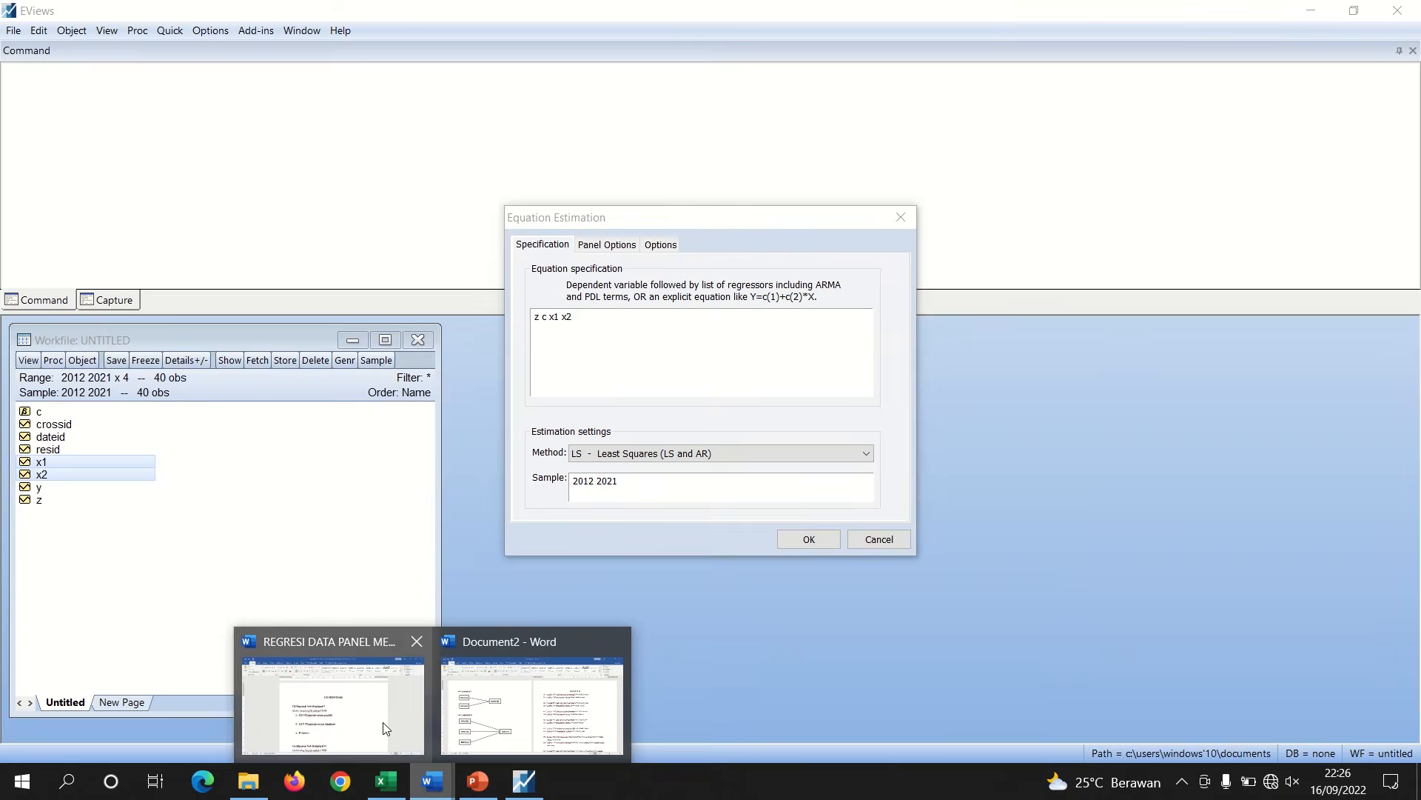
click(381, 724)
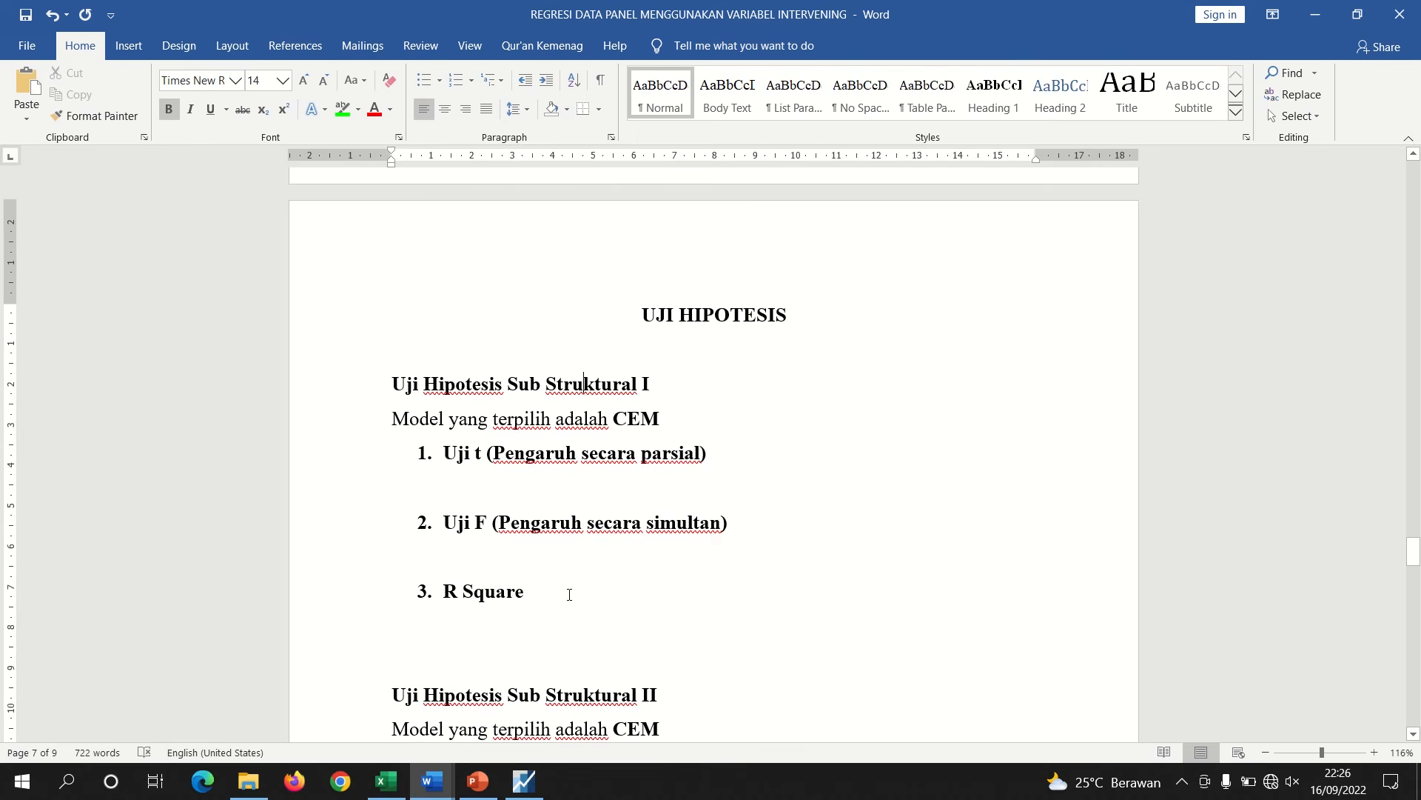
click(524, 781)
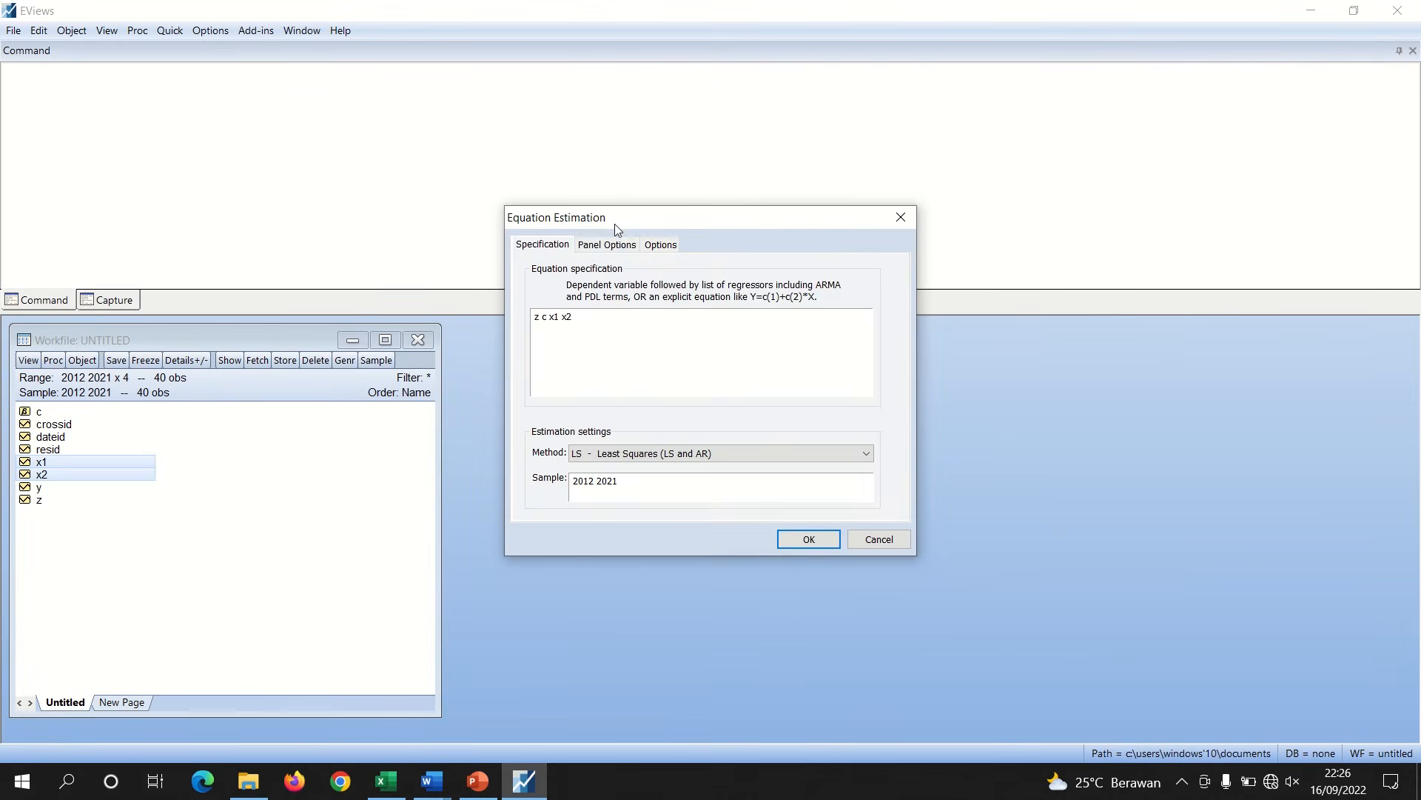
click(606, 244)
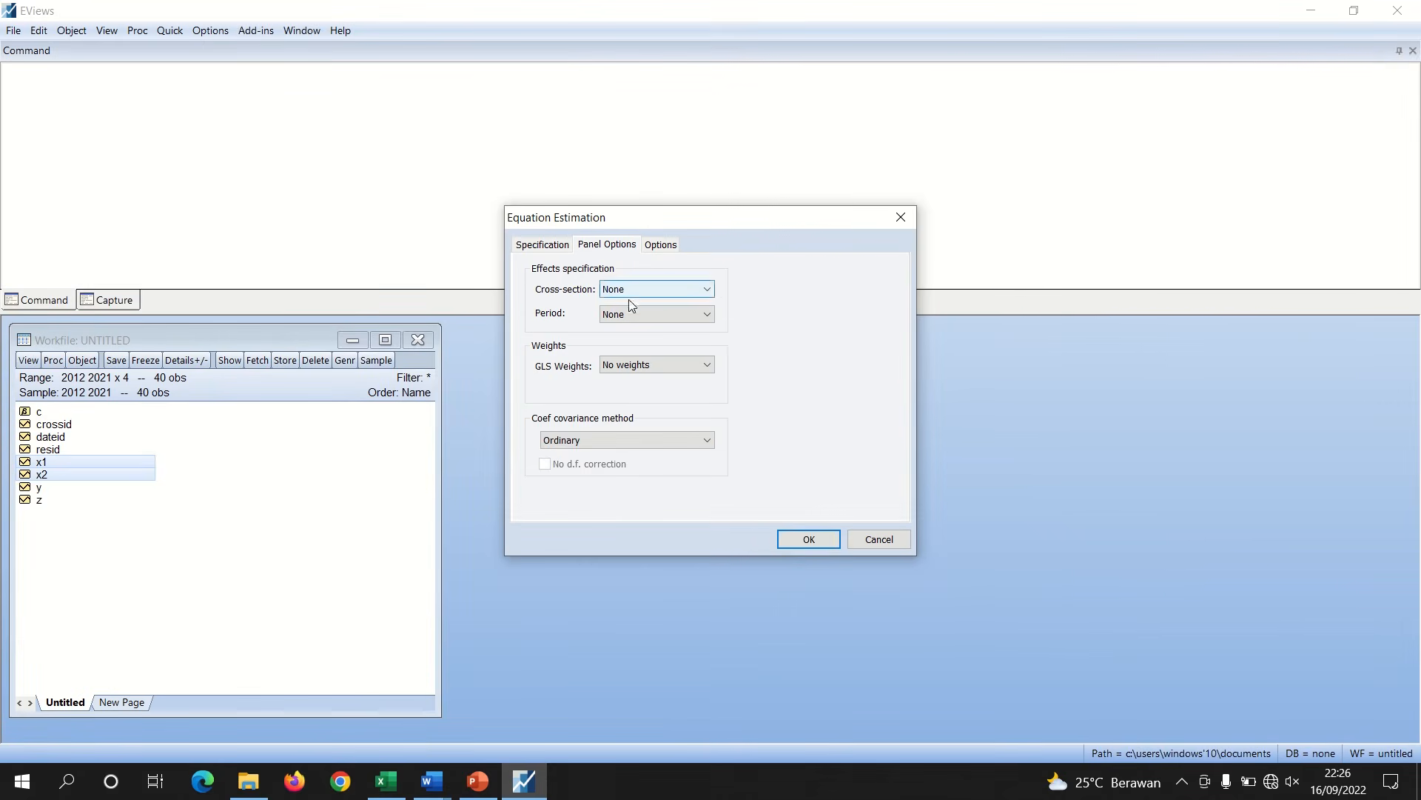
click(809, 537)
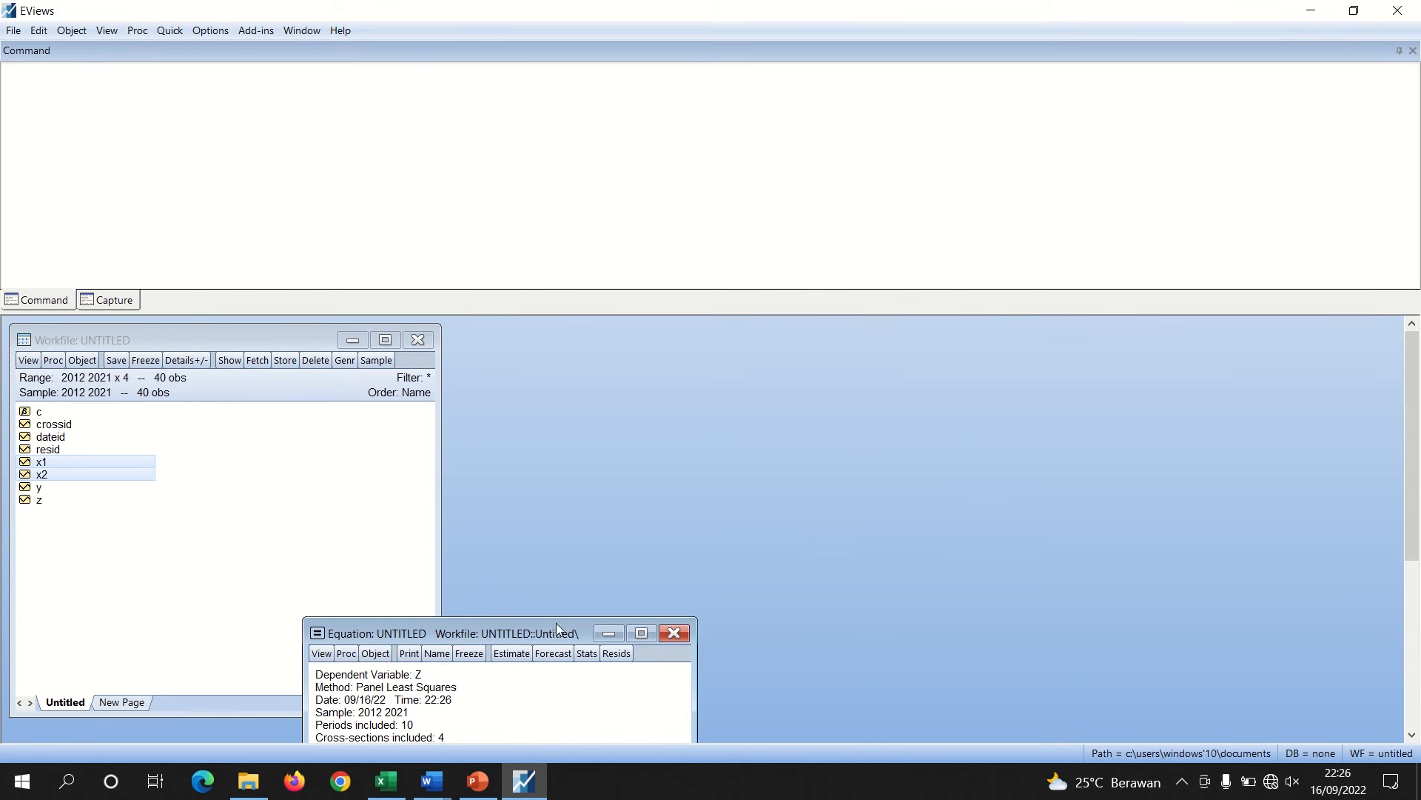
Copy the Z regression output as displayed text and return to the report document
drag(510, 630, 656, 361)
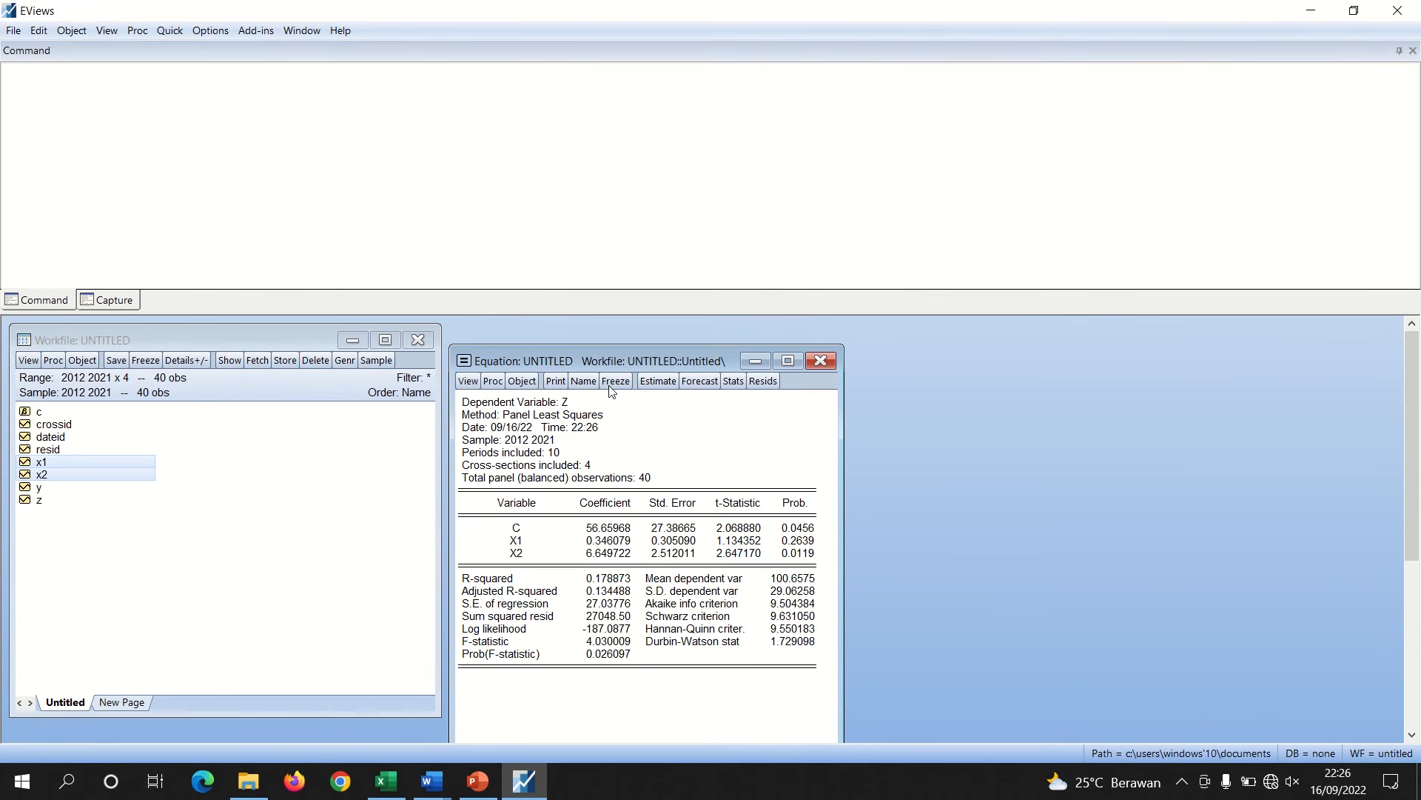
drag(464, 405, 809, 568)
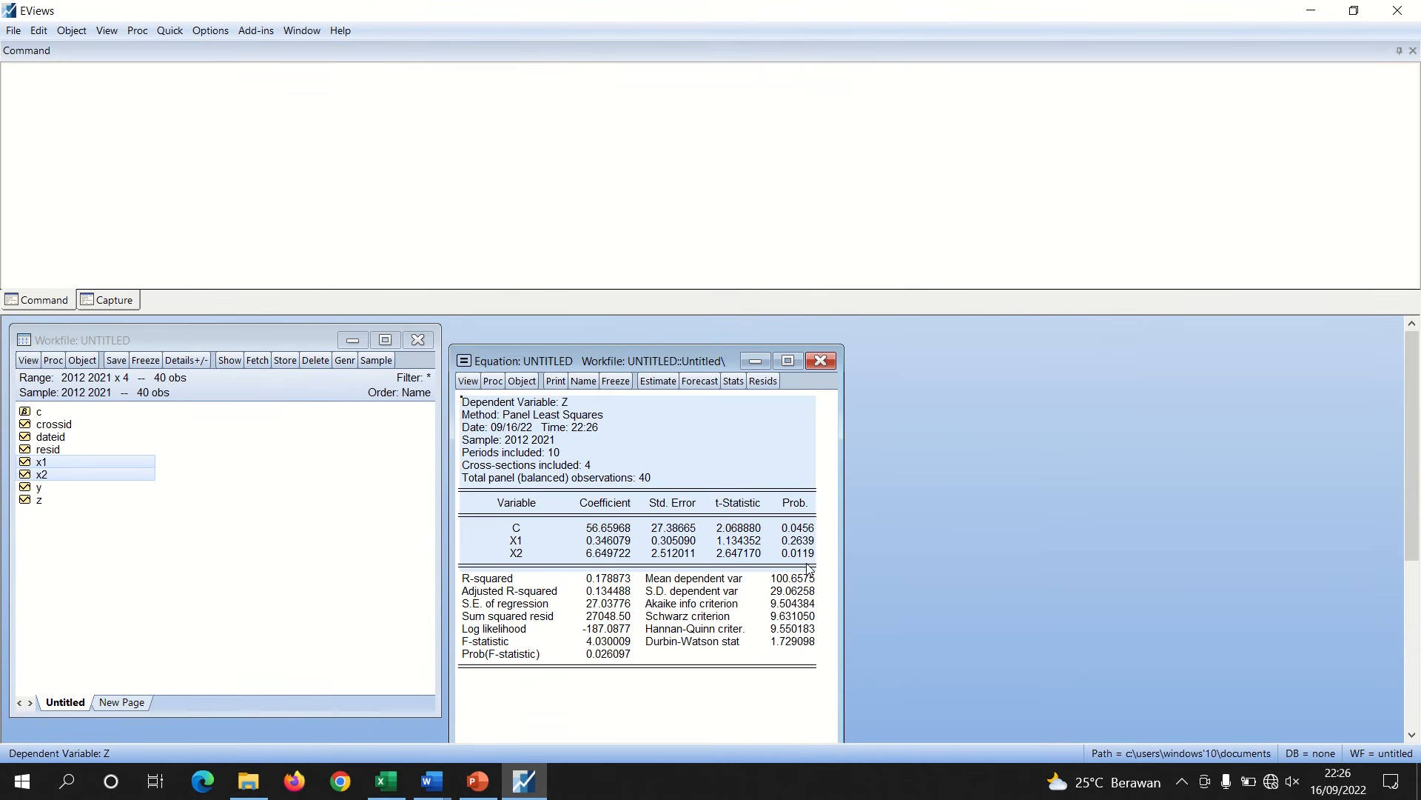
key(ctrl+c)
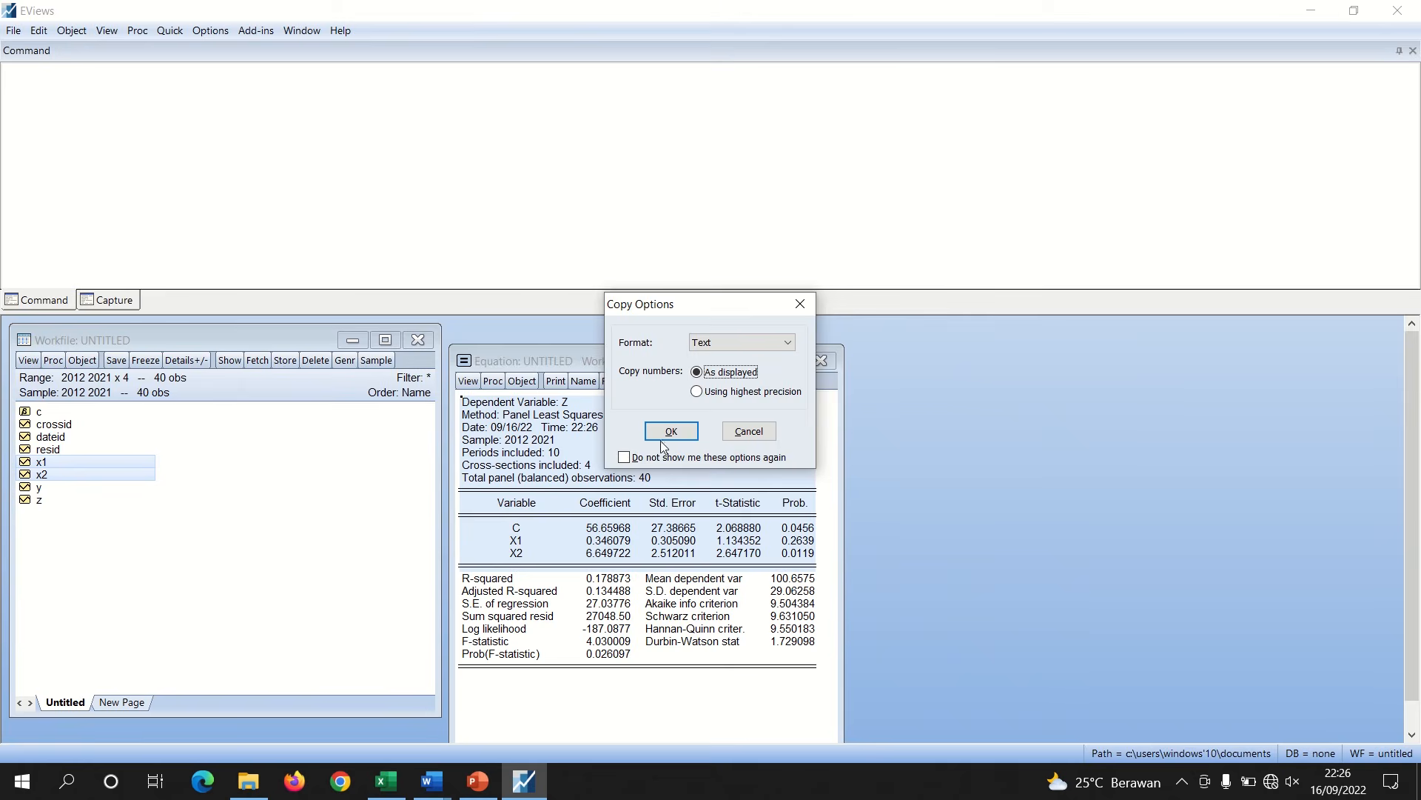
click(664, 434)
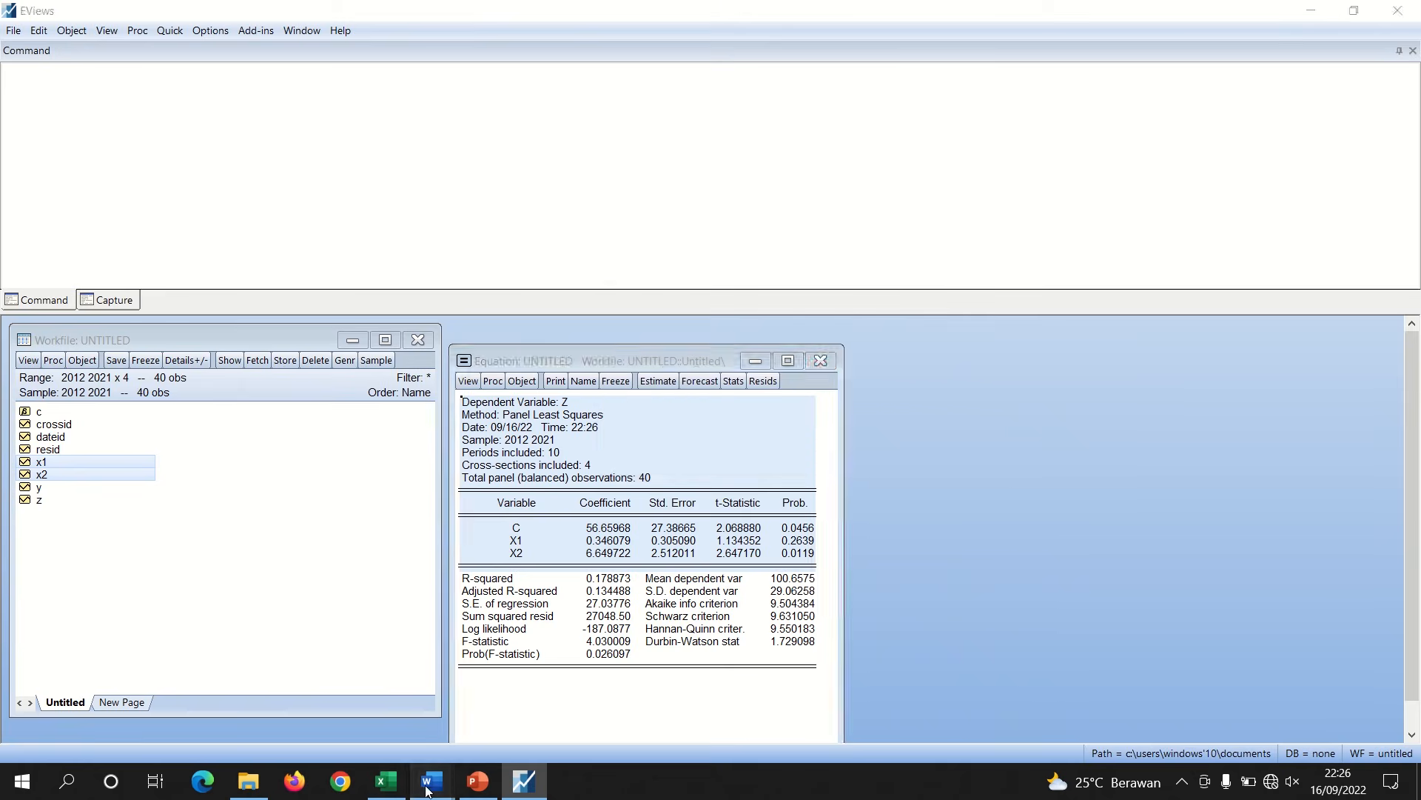
mouse_move(430, 770)
click(382, 715)
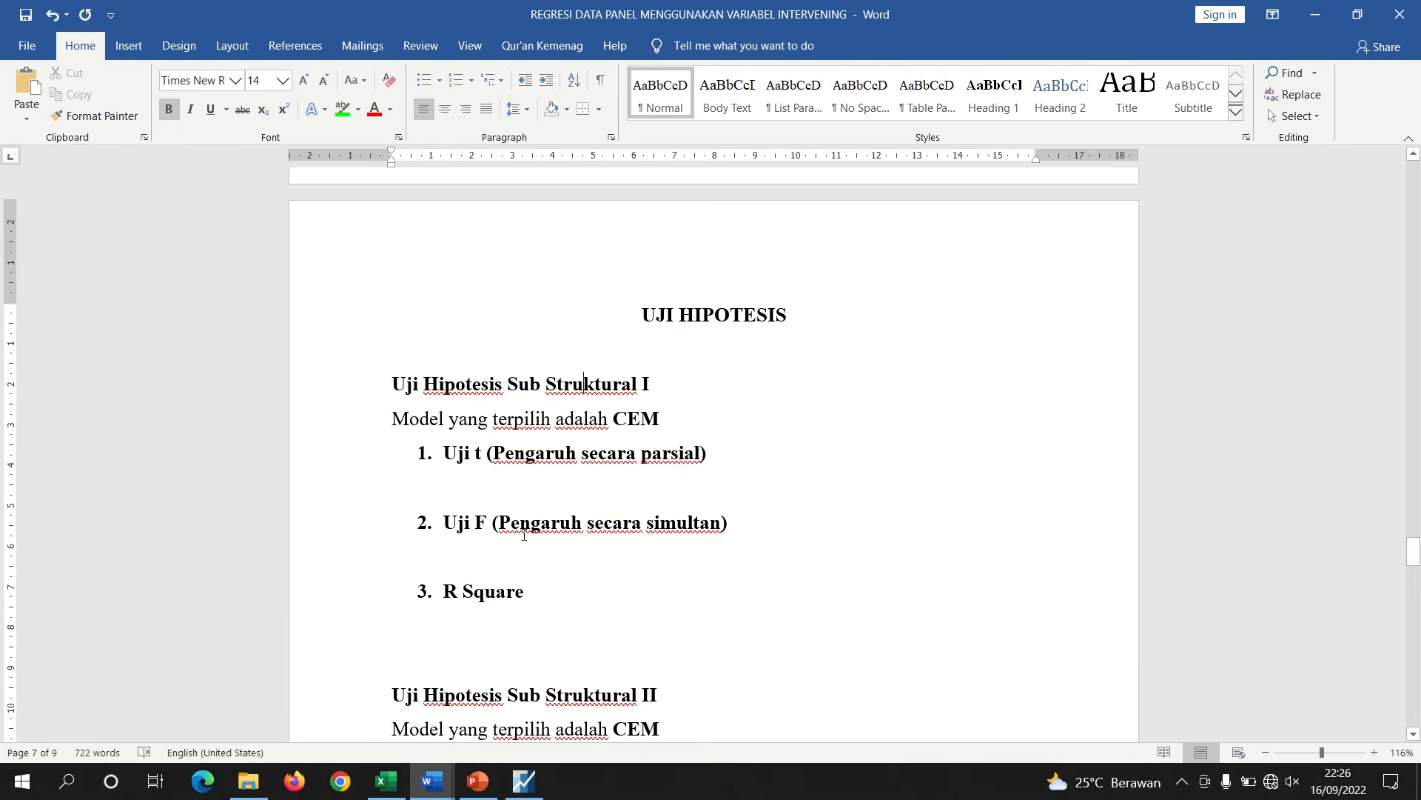
Paste the copied Z regression output on a new line under the Uji t (Pengaruh secara parsial) heading
click(472, 494)
key(Return)
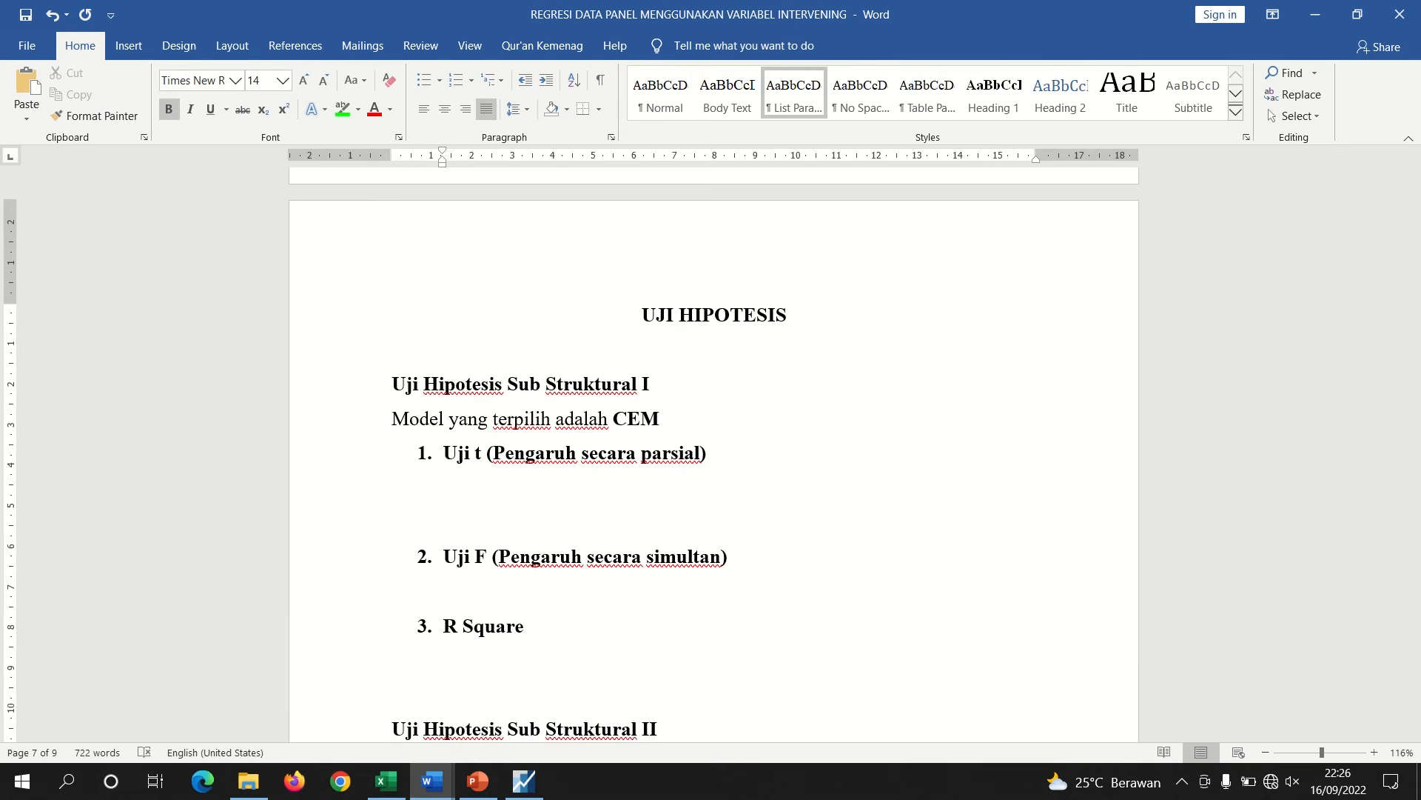
key(ctrl+v)
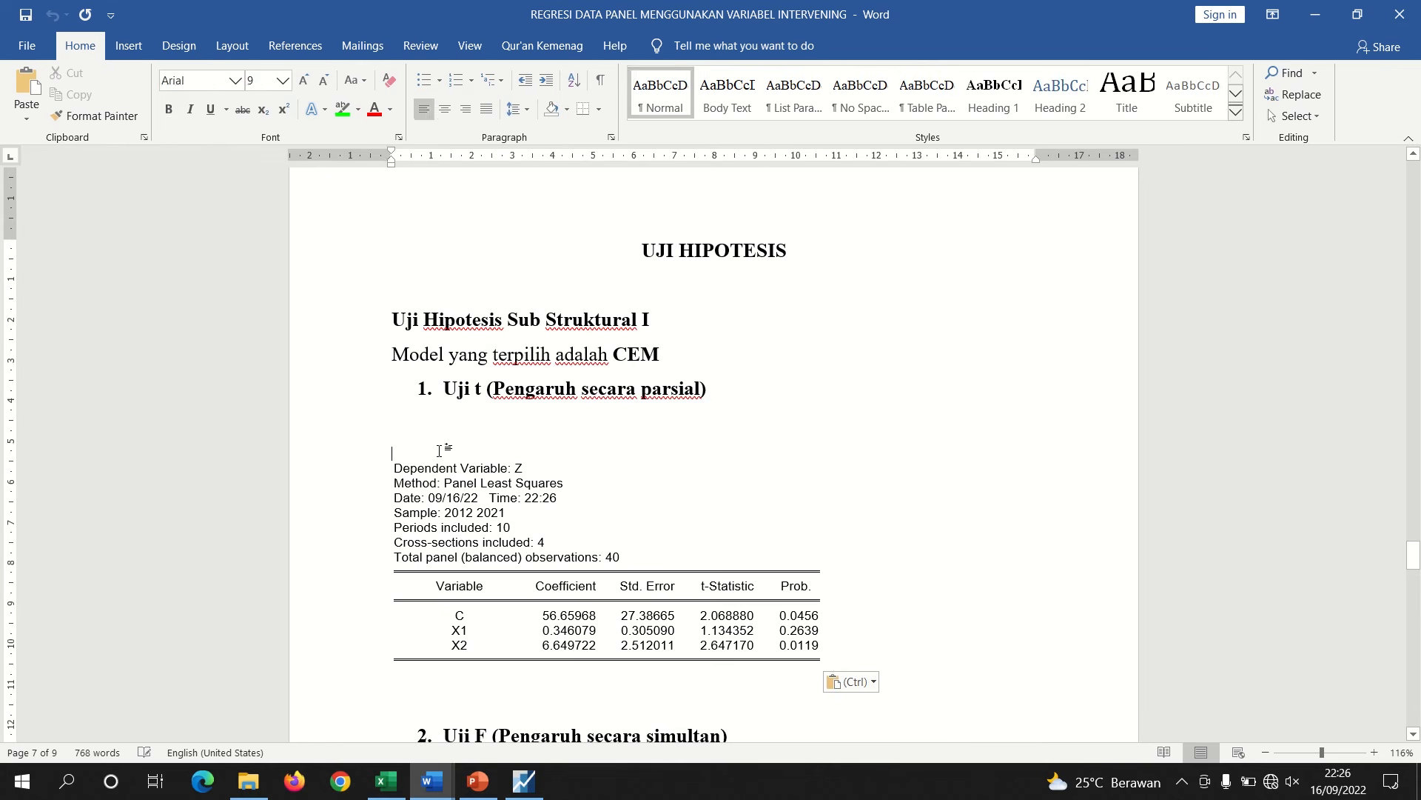
key(BackSpace)
key(BackSpace)
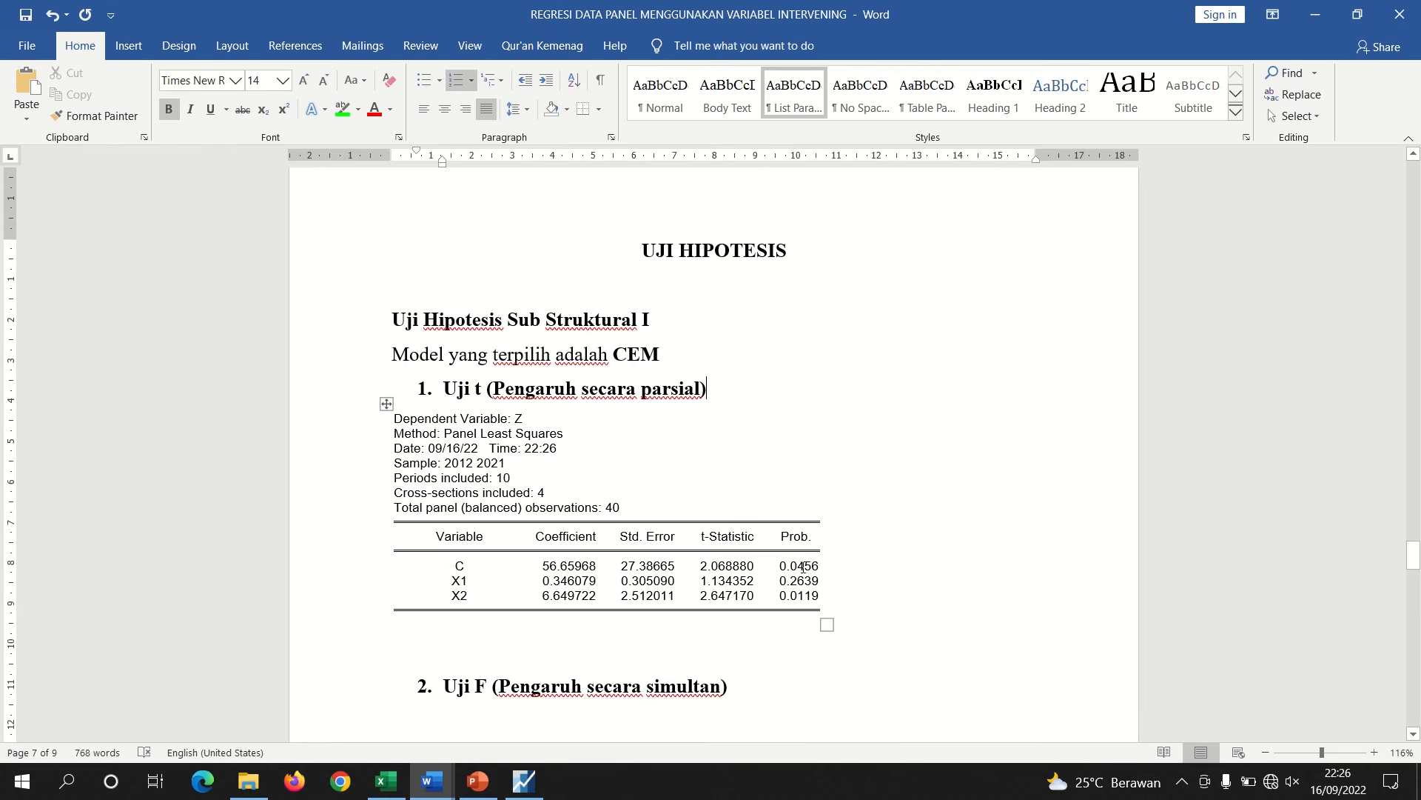
Highlight the X1 and X2 probability values in the pasted table in green
drag(778, 581, 785, 597)
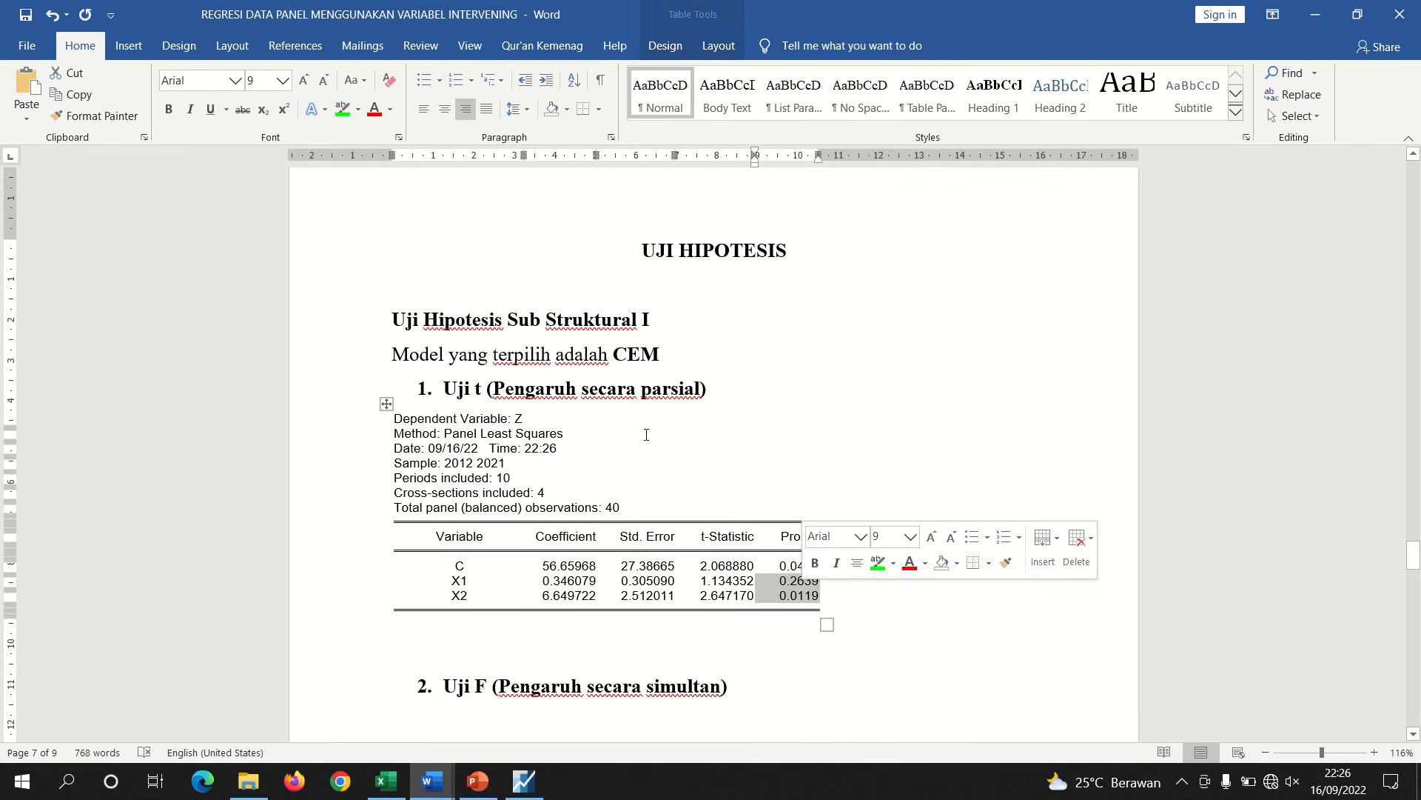
click(342, 109)
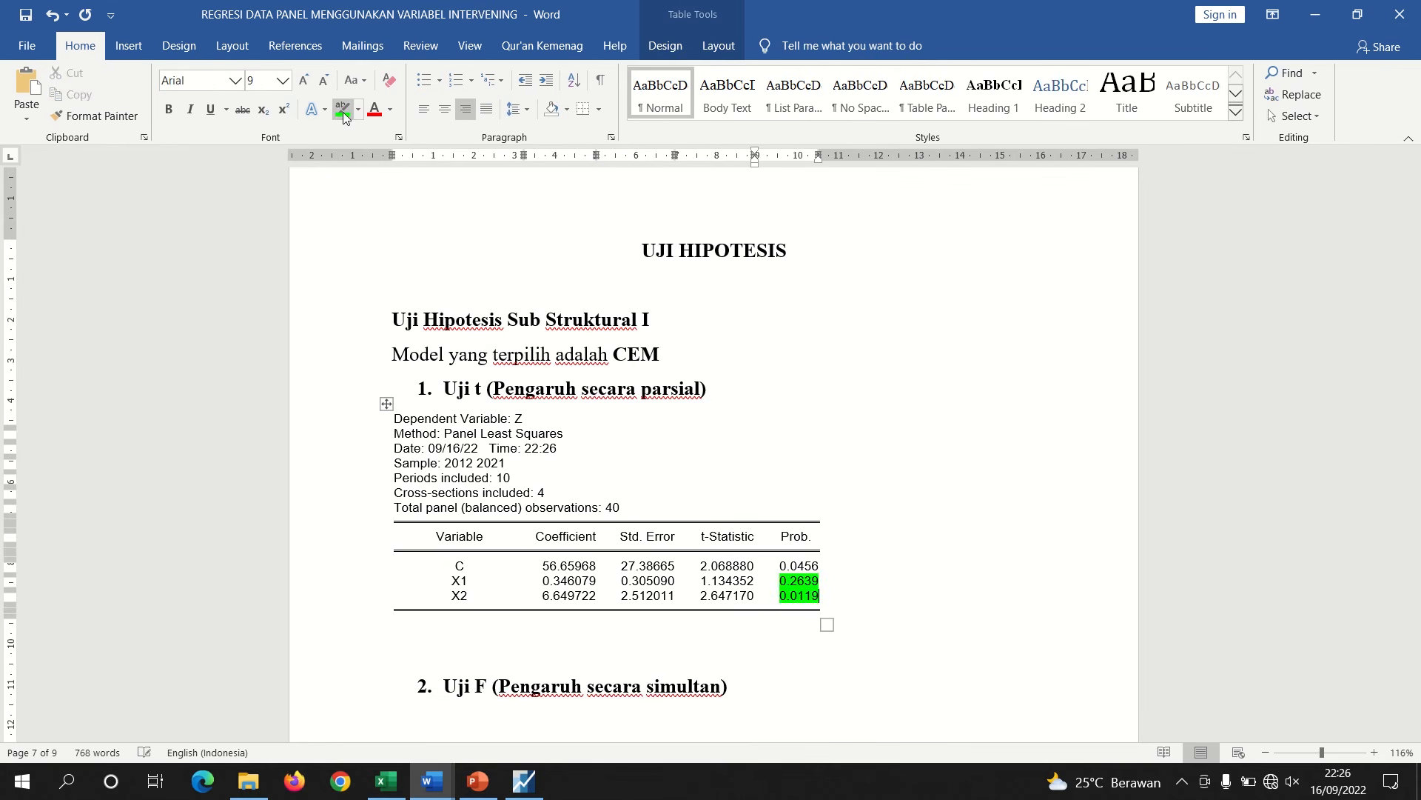
Below the table, write 'Nilai prob. X1 0,2639 > 0,05, maka Ha ditolak dan H0 diterima, yang artinya'
click(550, 641)
key(Return)
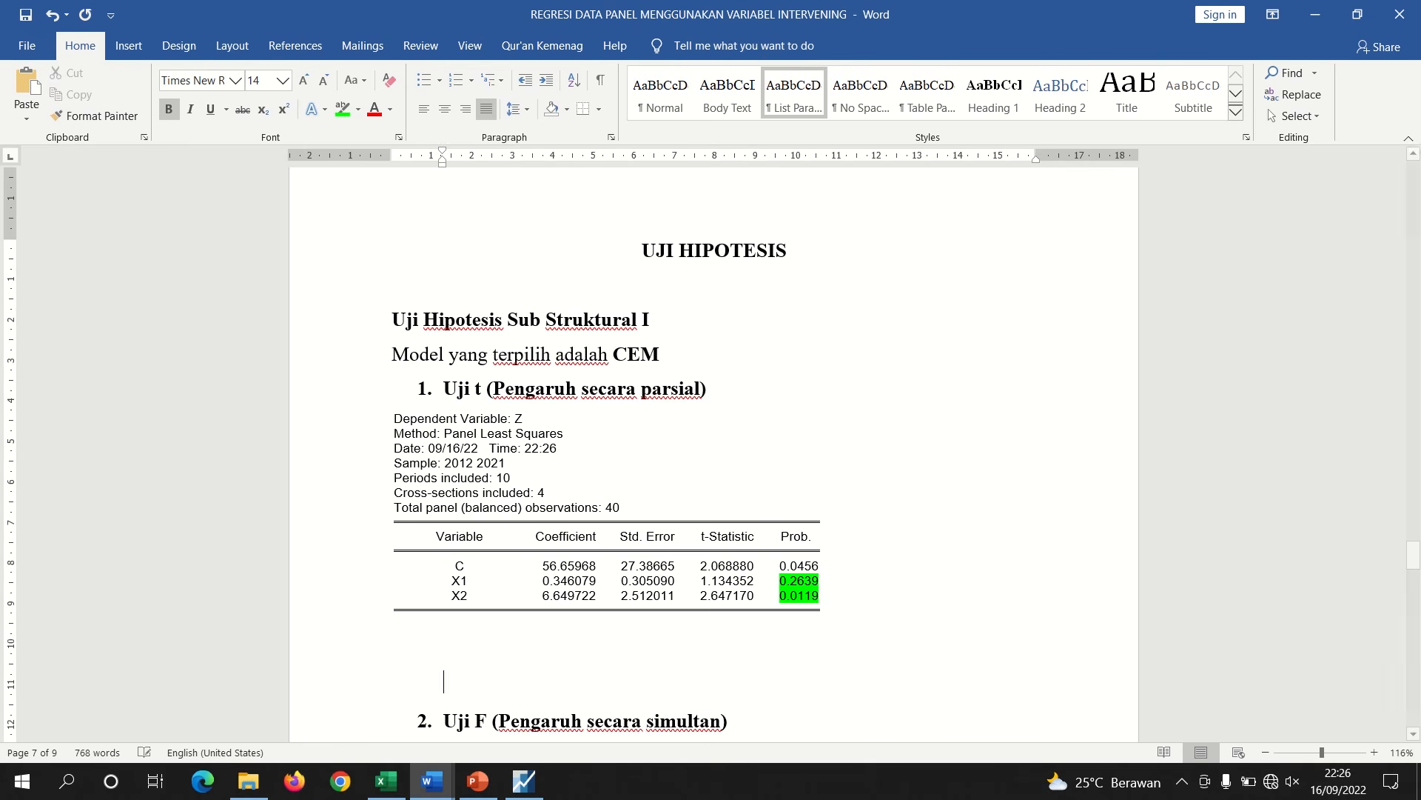
key(Up)
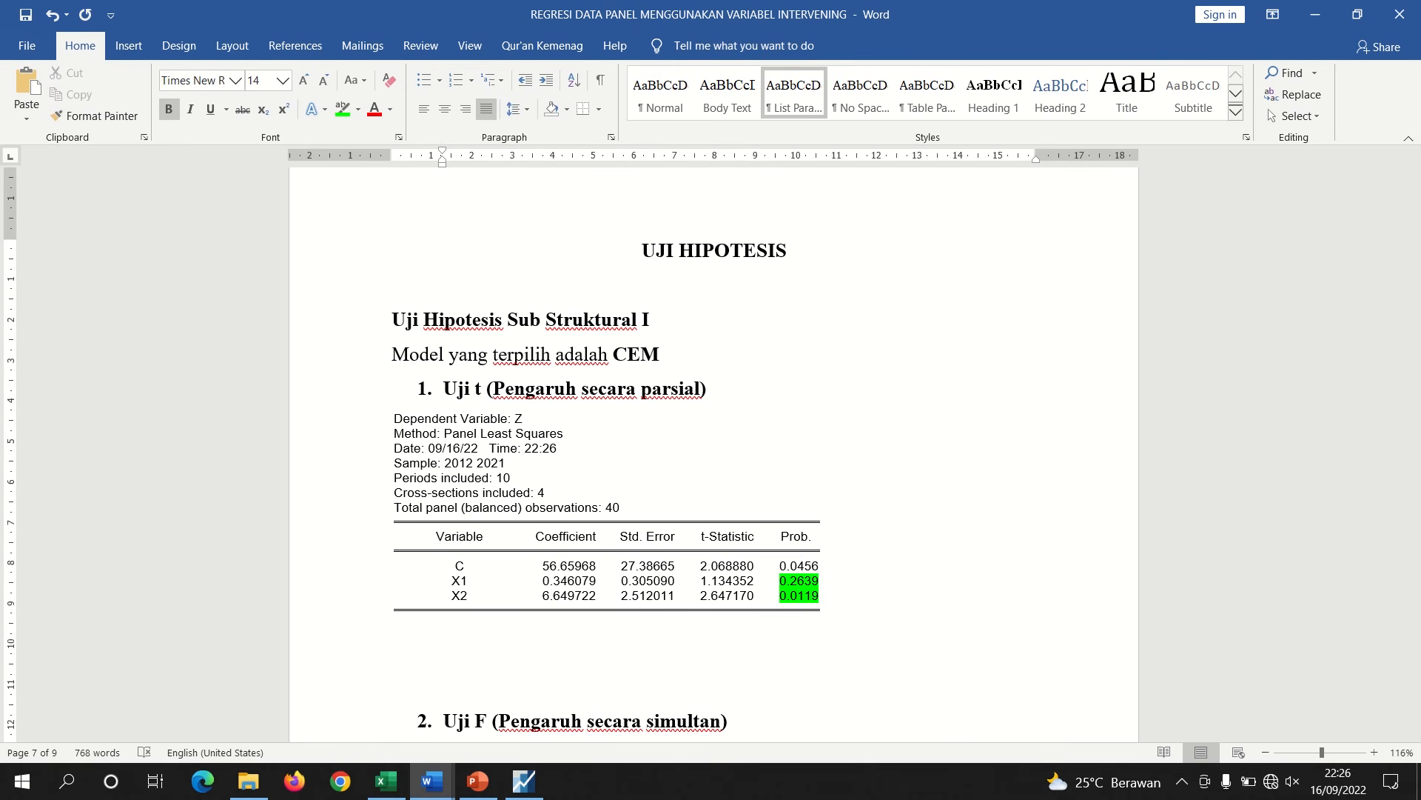
text(X1)
key(BackSpace)
key(BackSpace)
key(ctrl+b)
text(X1)
key(BackSpace)
key(BackSpace)
text(Nilai si)
key(BackSpace)
key(BackSpace)
text(prob)
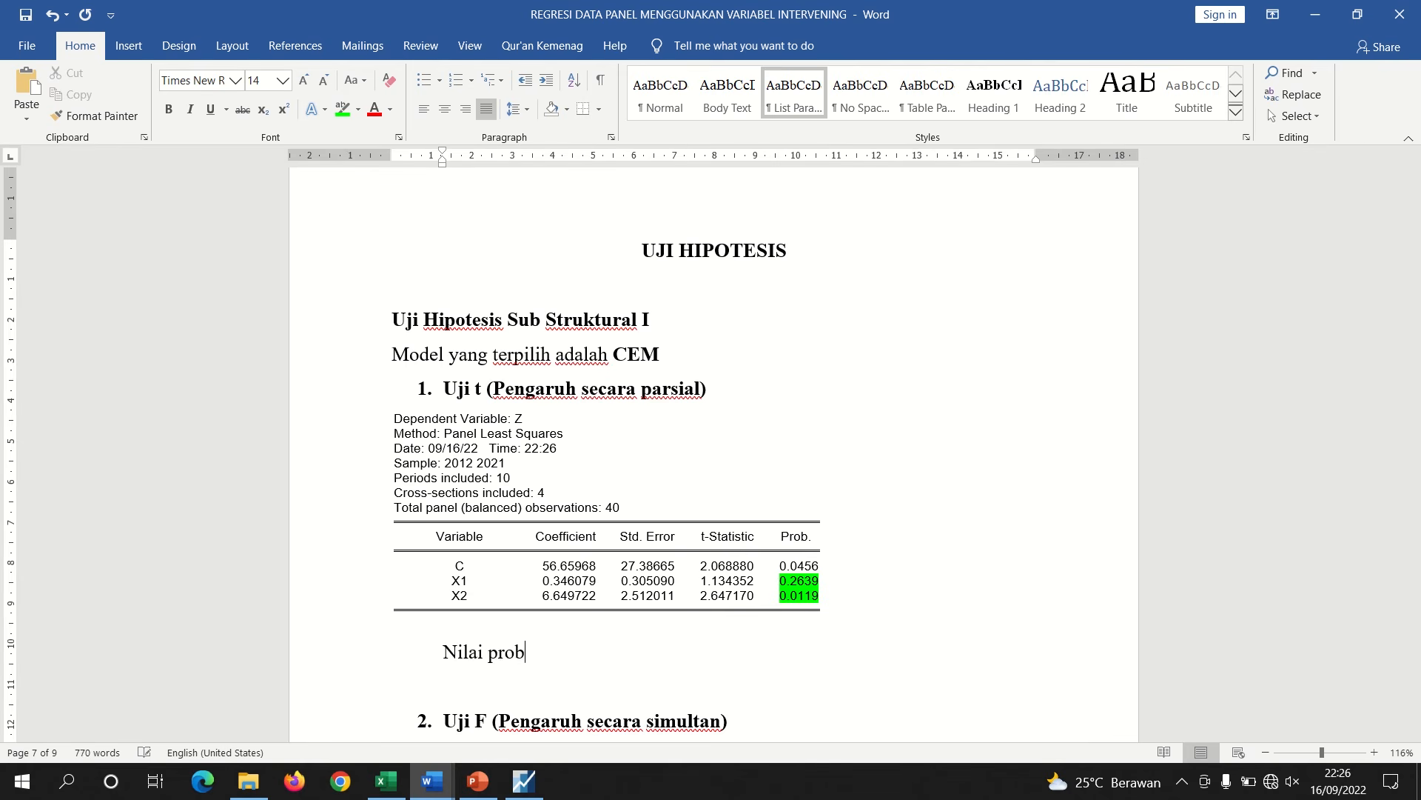
text(. X1 0,)
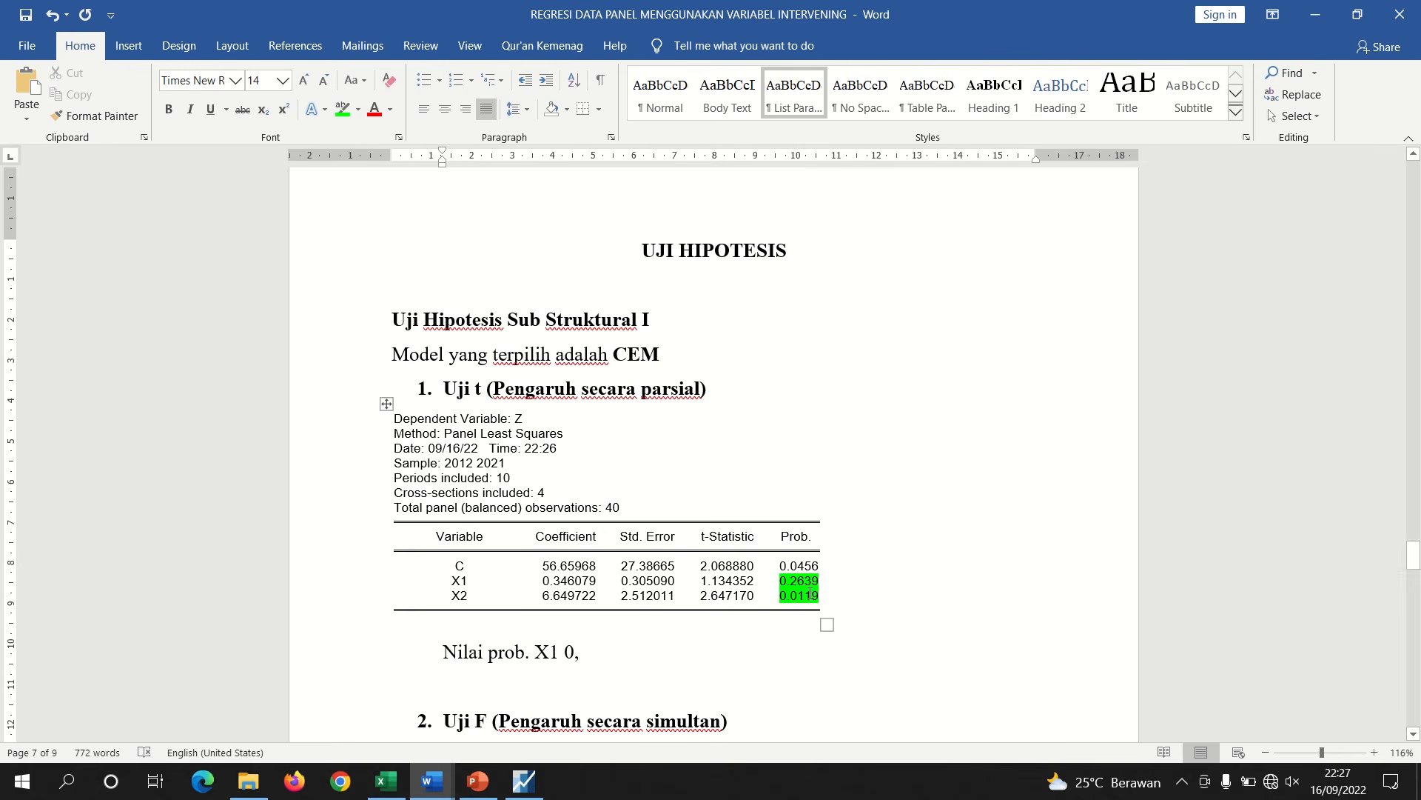
text(26)
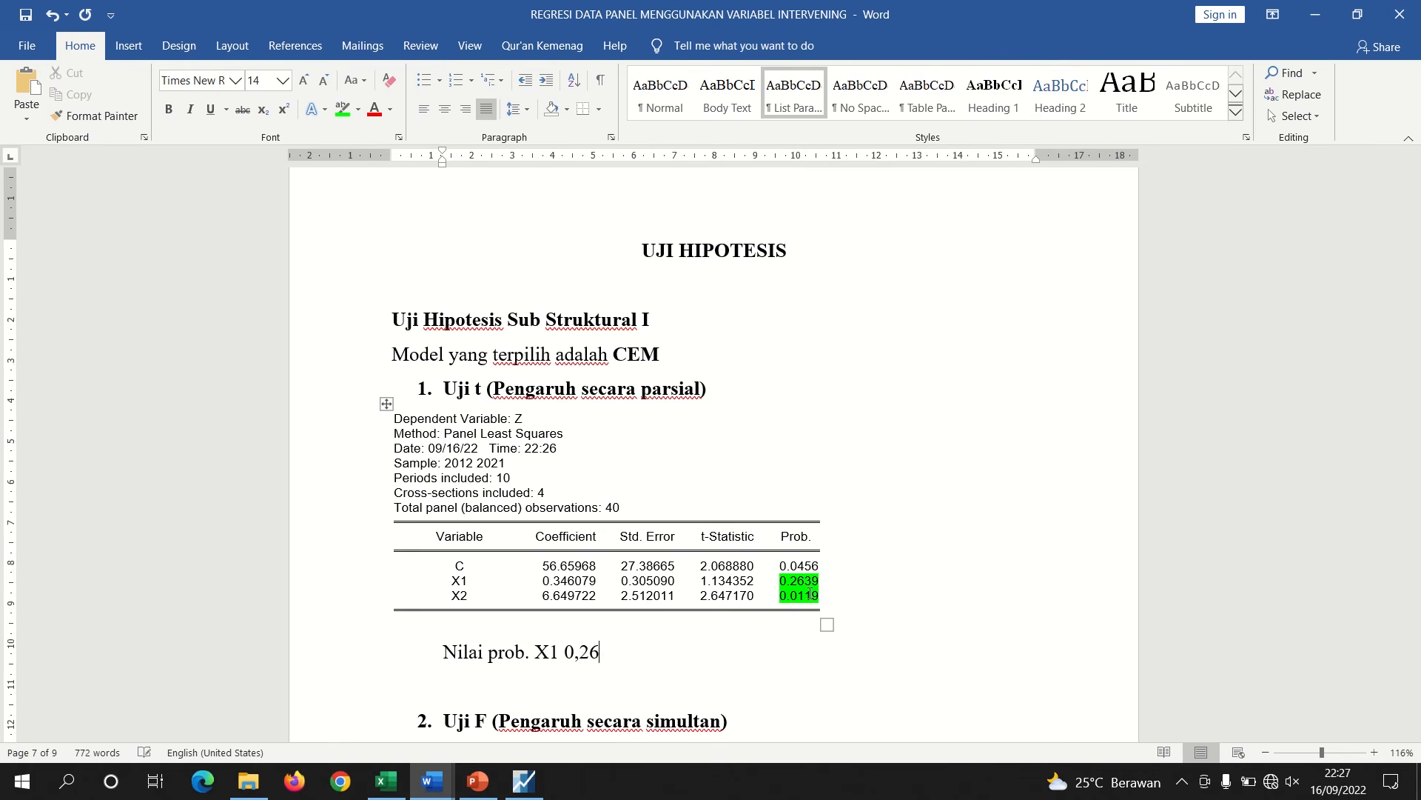
text(39 > 0,05, maka)
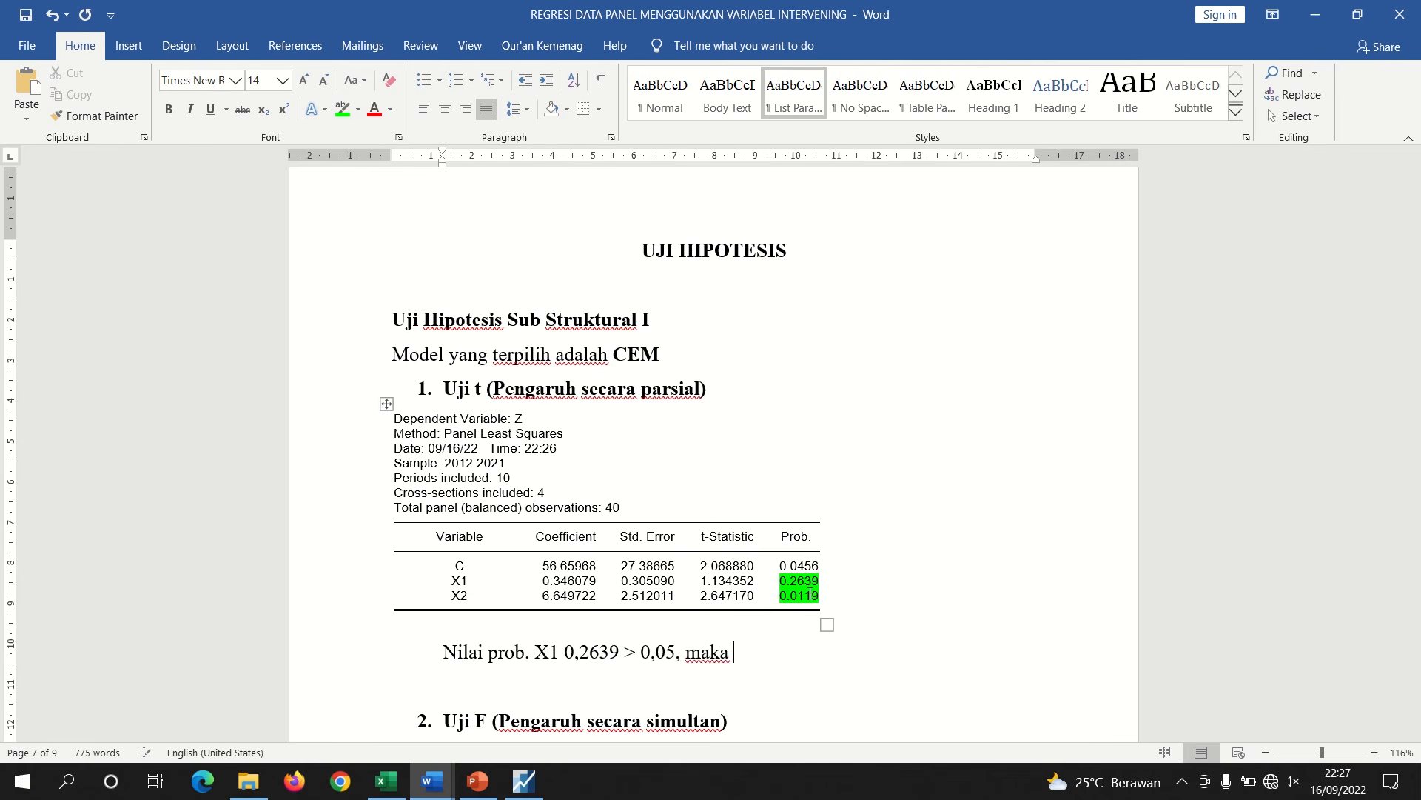
text(Ha ditolak)
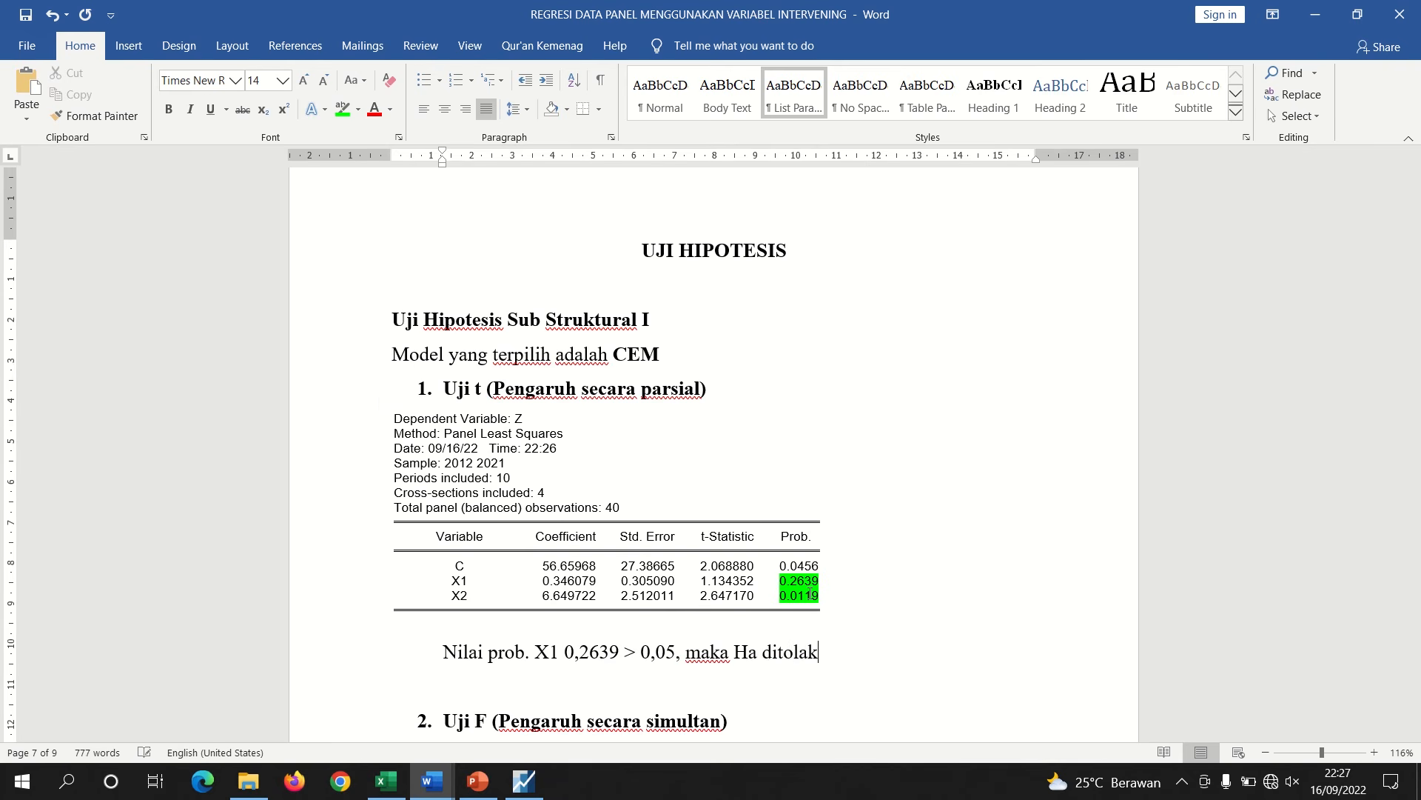
text( dan H))
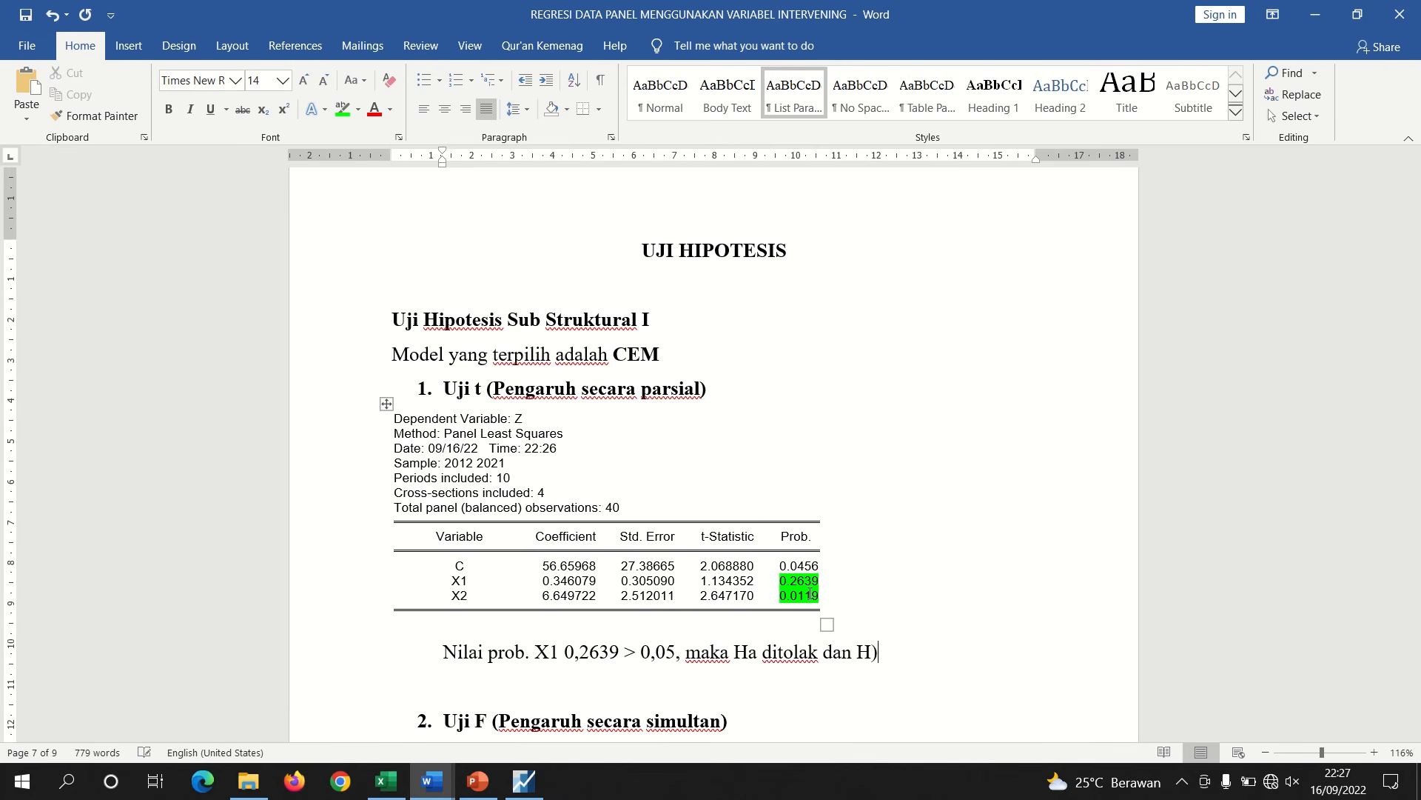
key(BackSpace)
text(0 diterima, yang artinya)
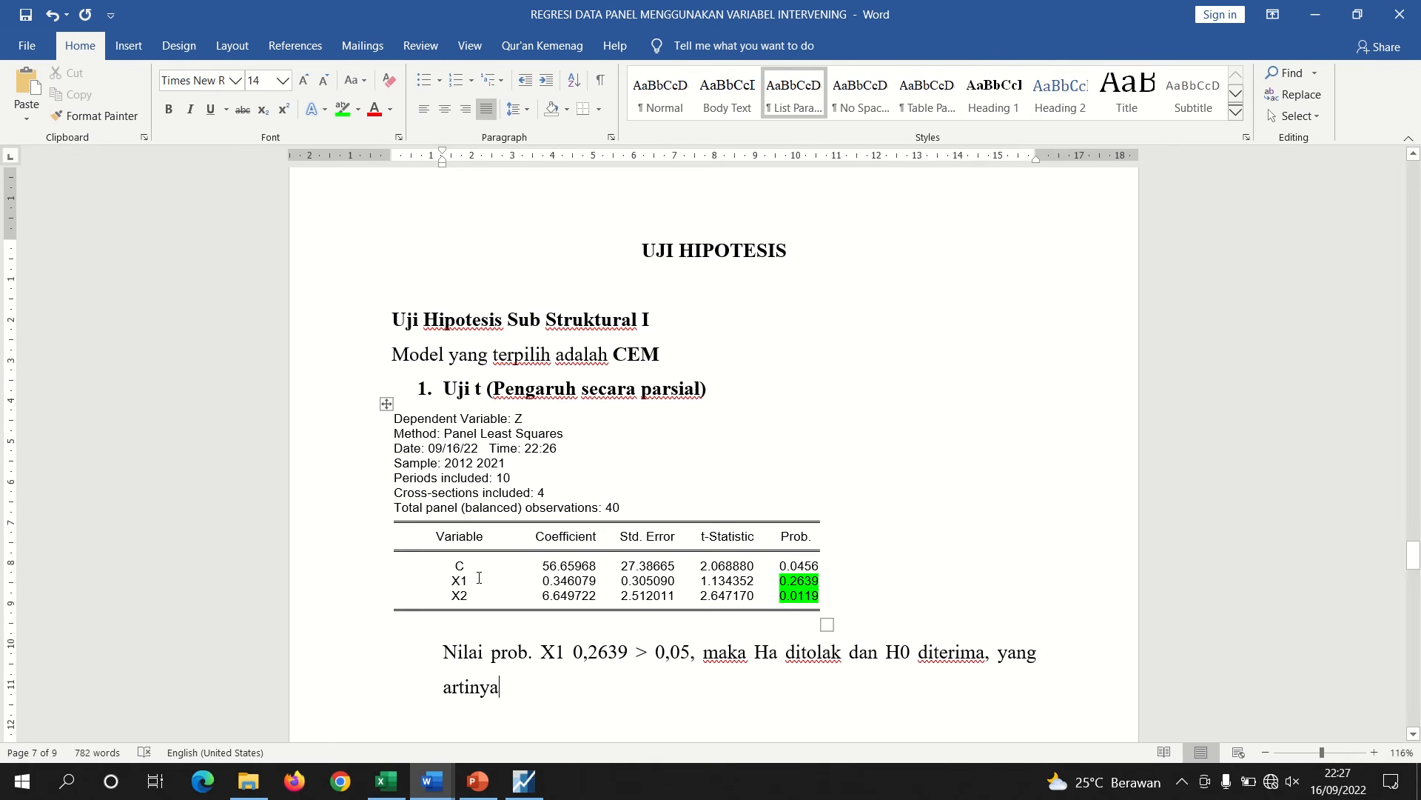
Copy the H01 hypothesis sentence from Document2, paste it after 'artinya' in the report, and lowercase its first word 'variabel'
mouse_move(435, 780)
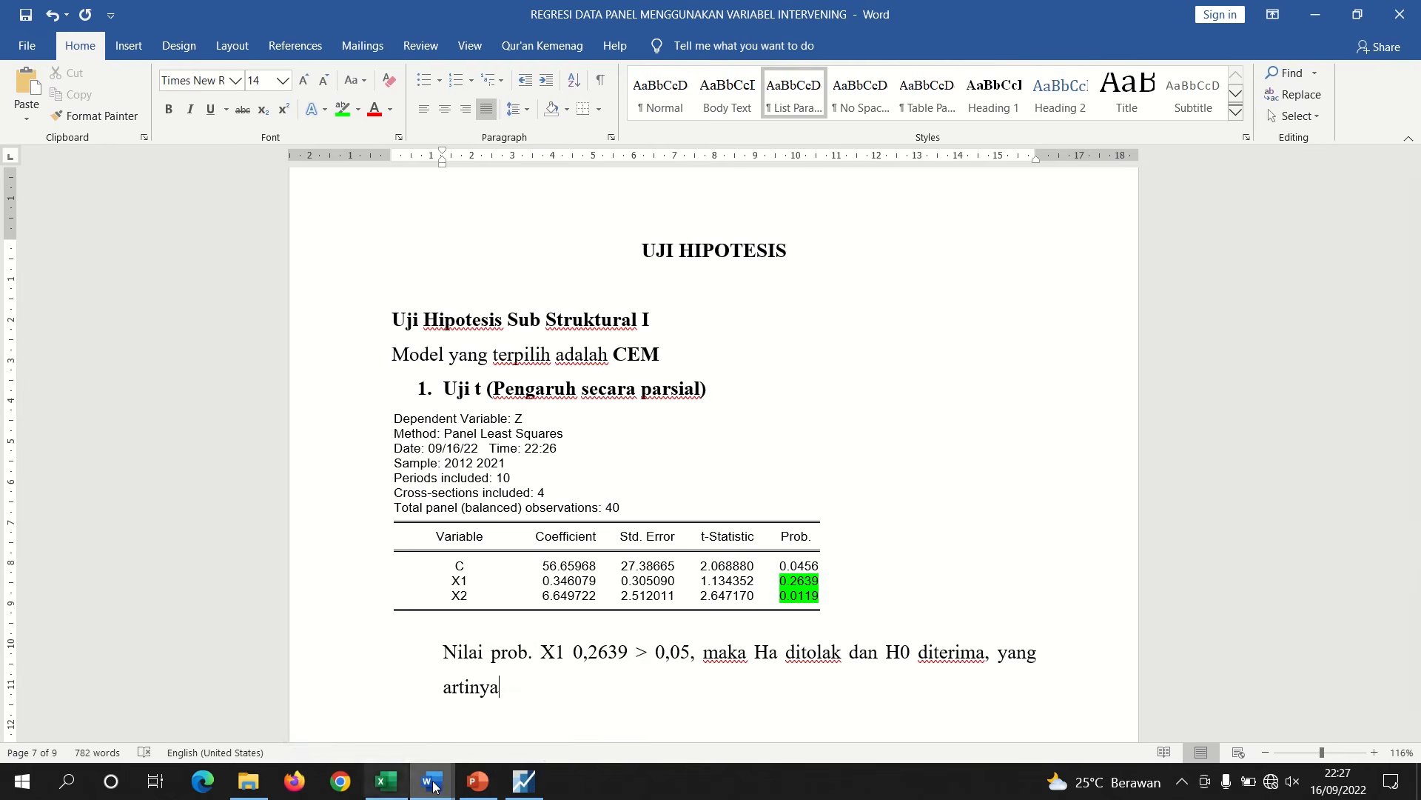
click(492, 722)
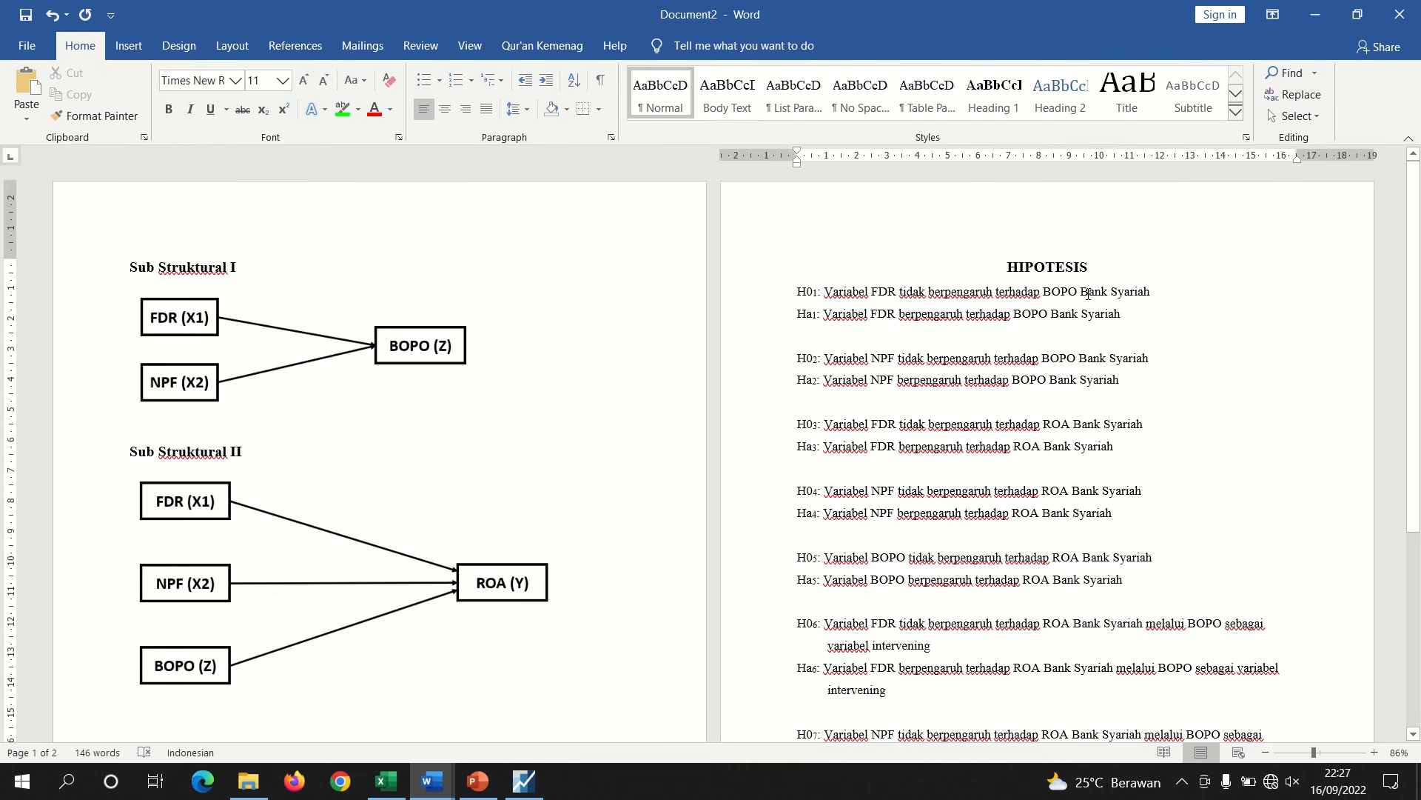
drag(1151, 291, 826, 293)
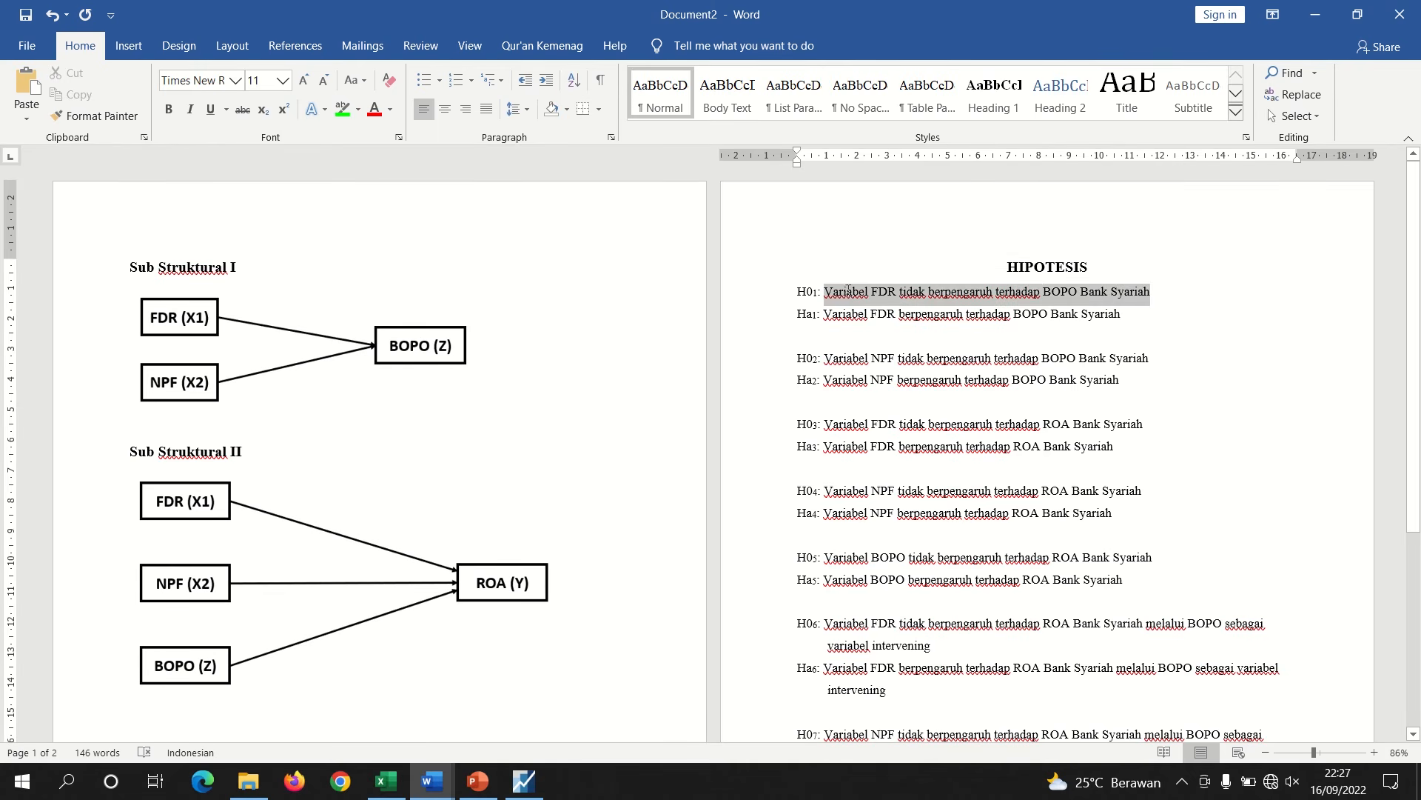
right_click(846, 294)
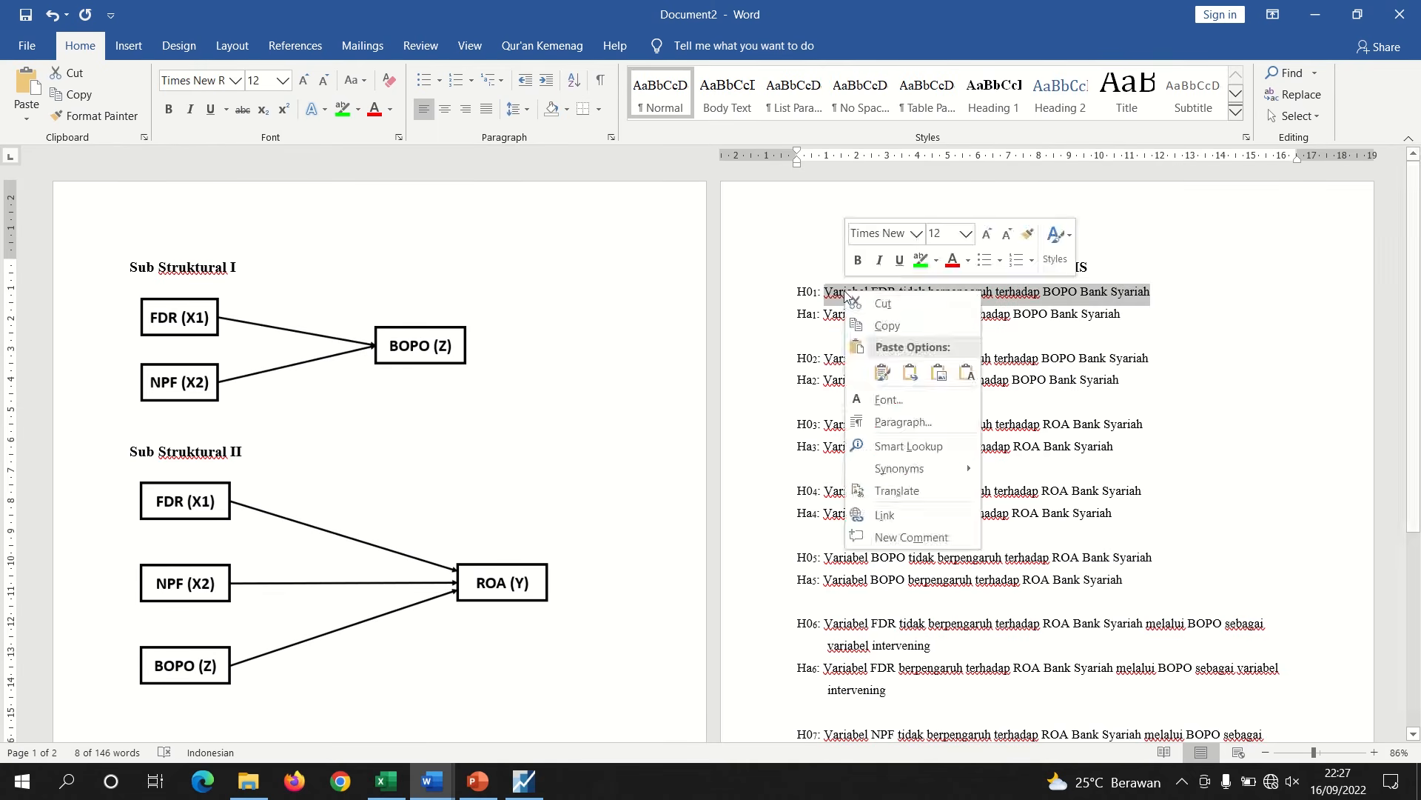
click(886, 323)
mouse_move(439, 783)
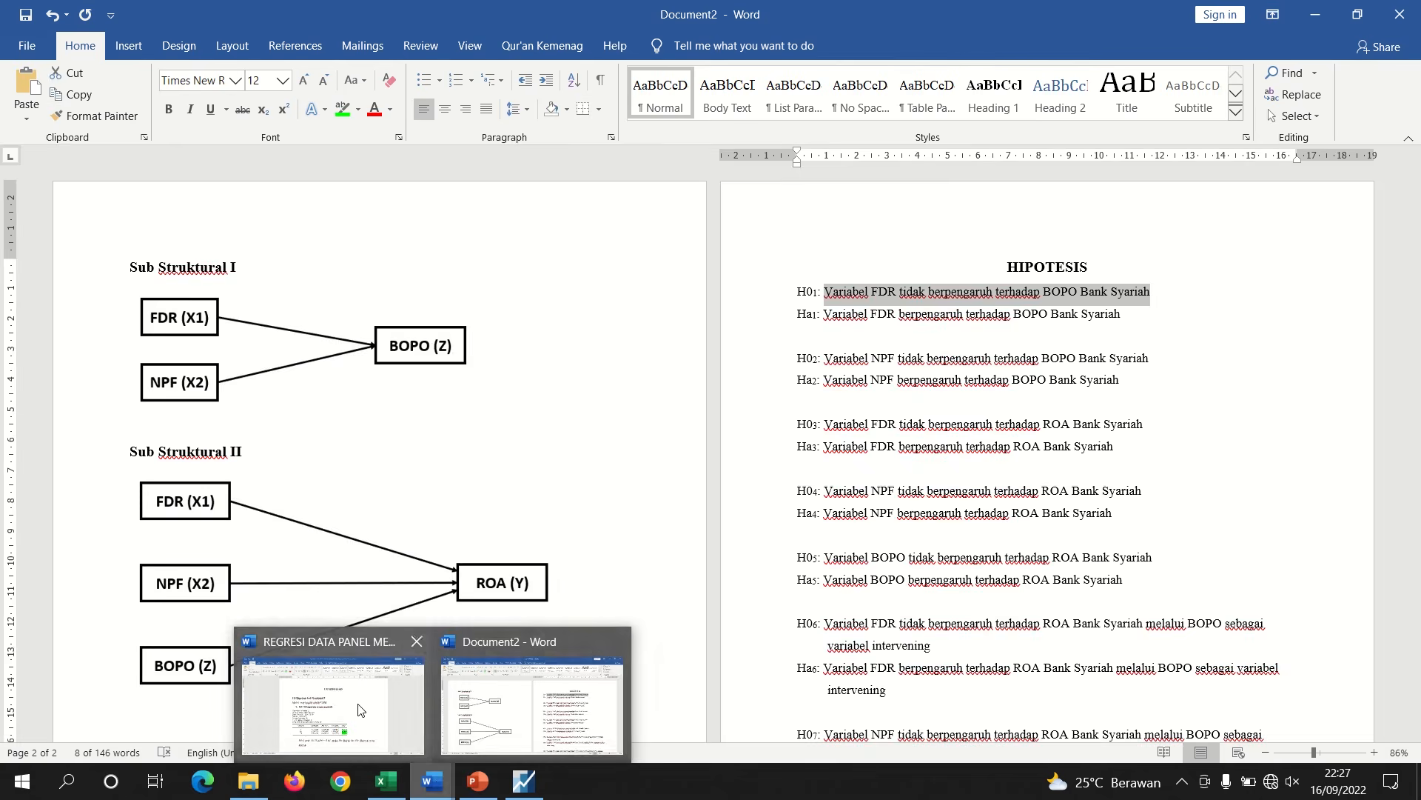
click(359, 710)
key(ctrl+v)
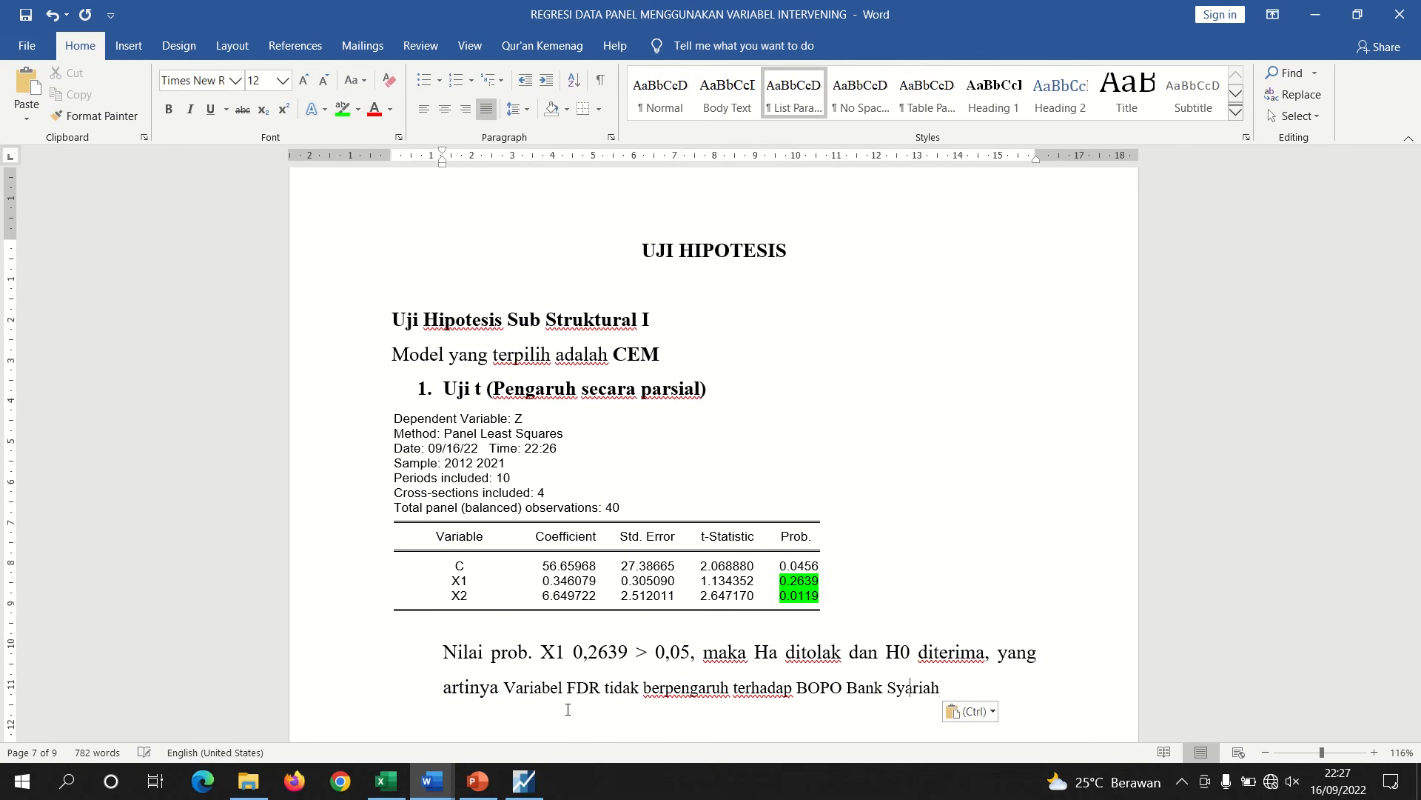
click(511, 687)
key(BackSpace)
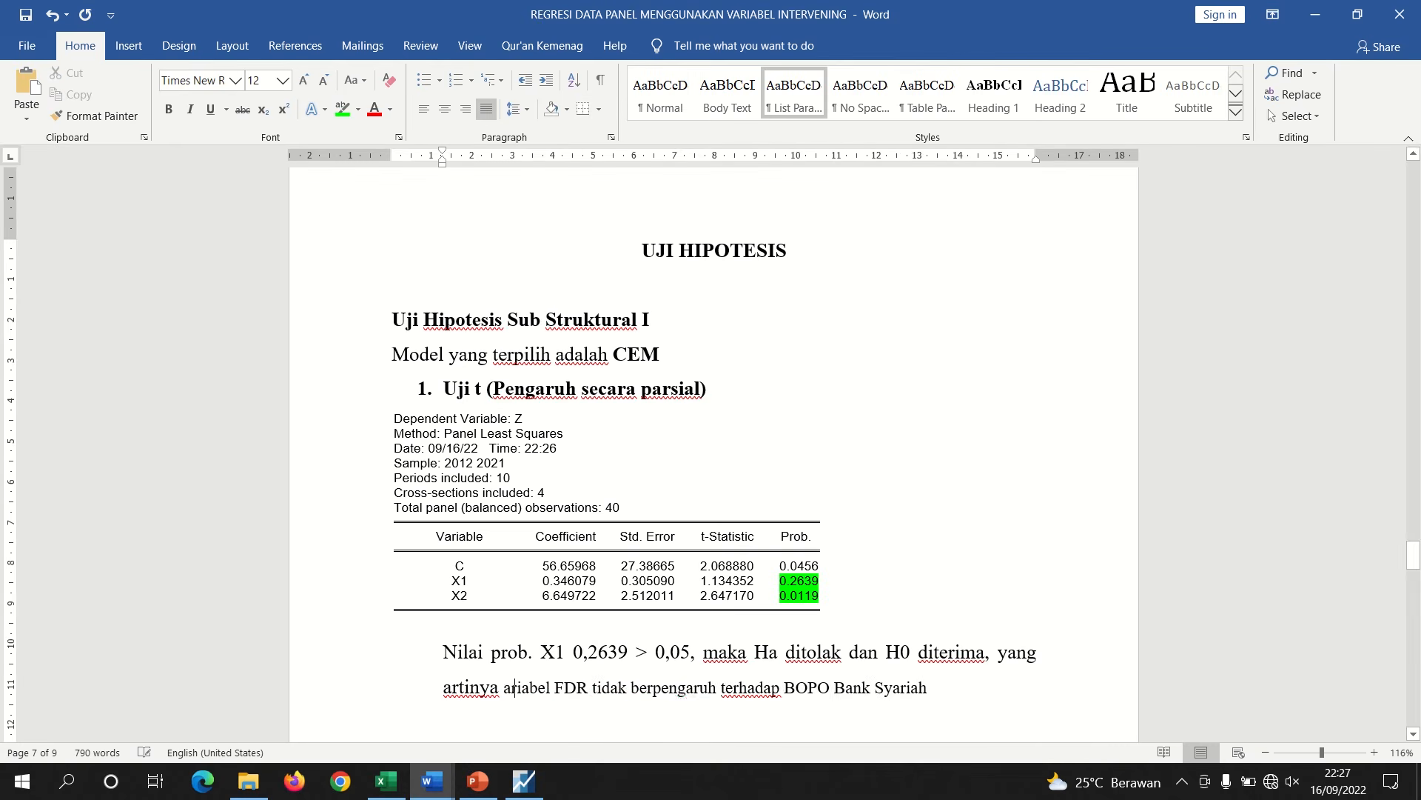
text(v)
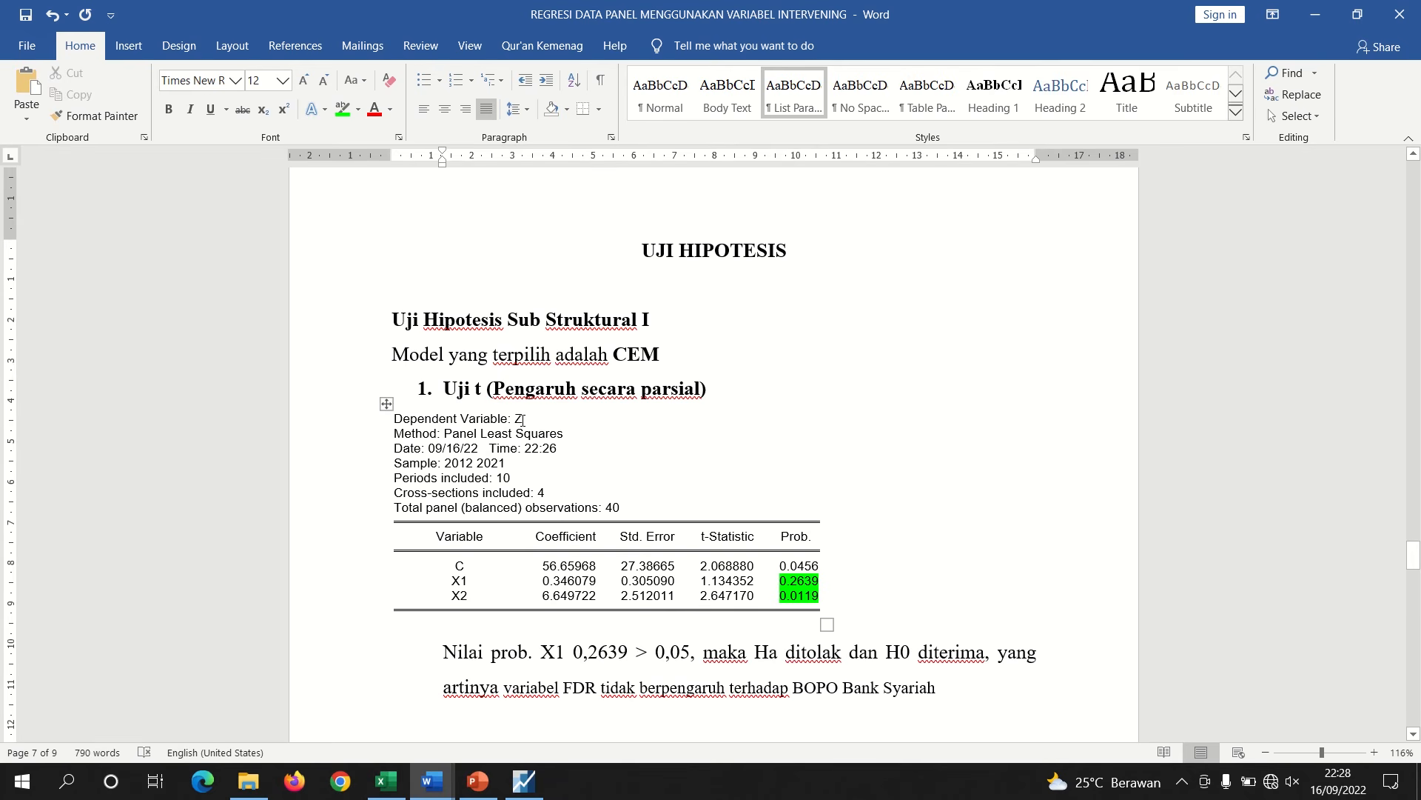
On a new line, write 'Nilai prob. X2 0,0119 < 0,05, maka H0 ditolak dan Ha diterima, yang artinya'
drag(939, 693, 645, 686)
click(959, 696)
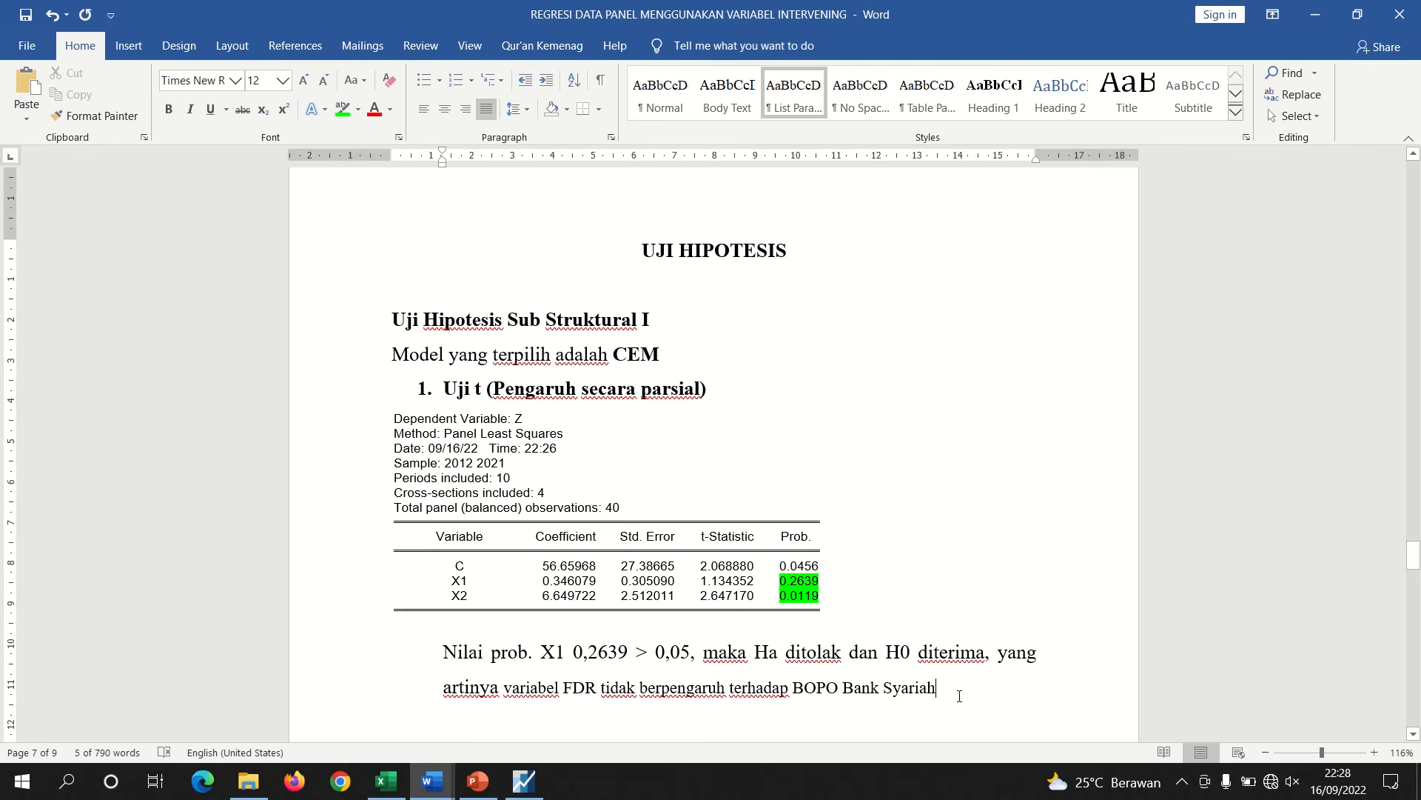
key(Return)
text(ni)
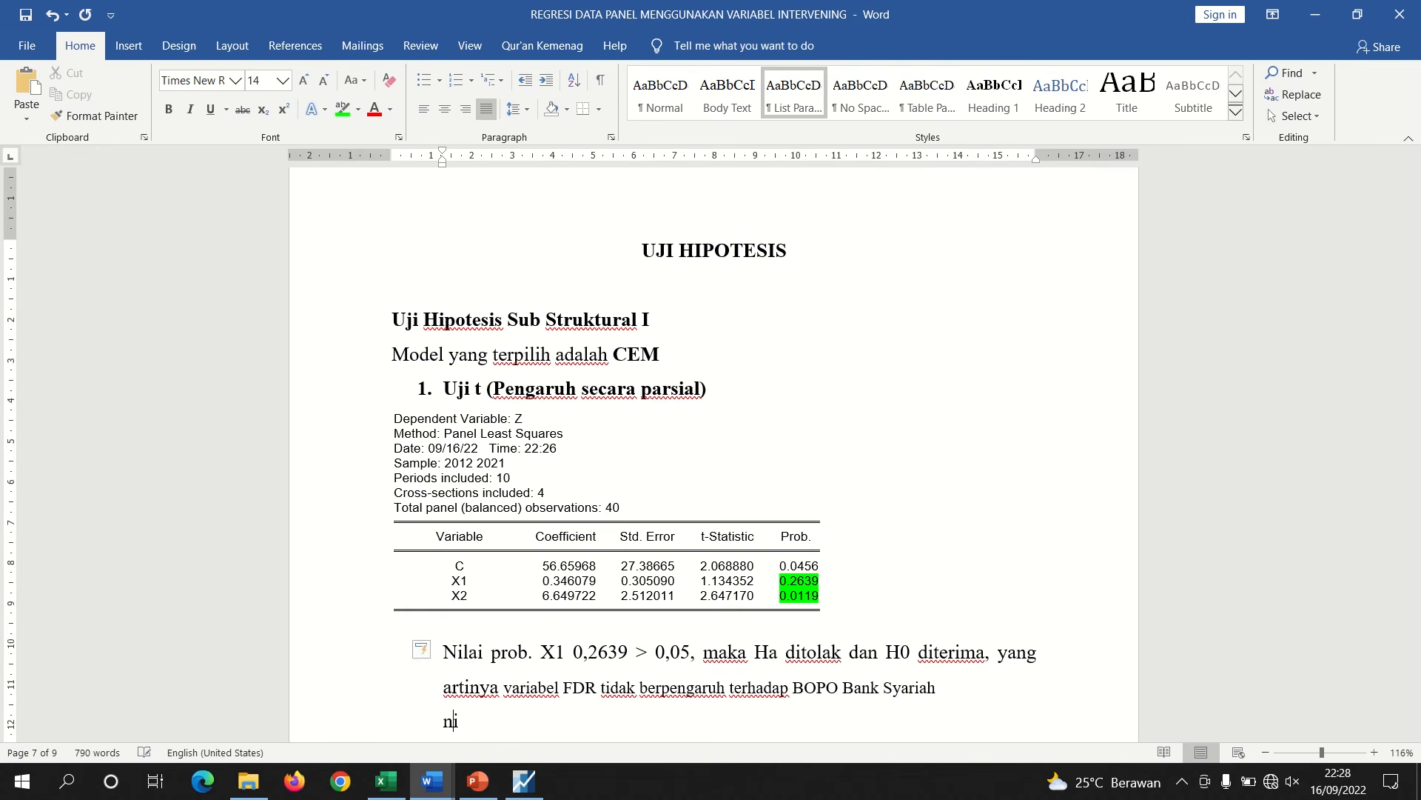
text(lai prob. X2 0)
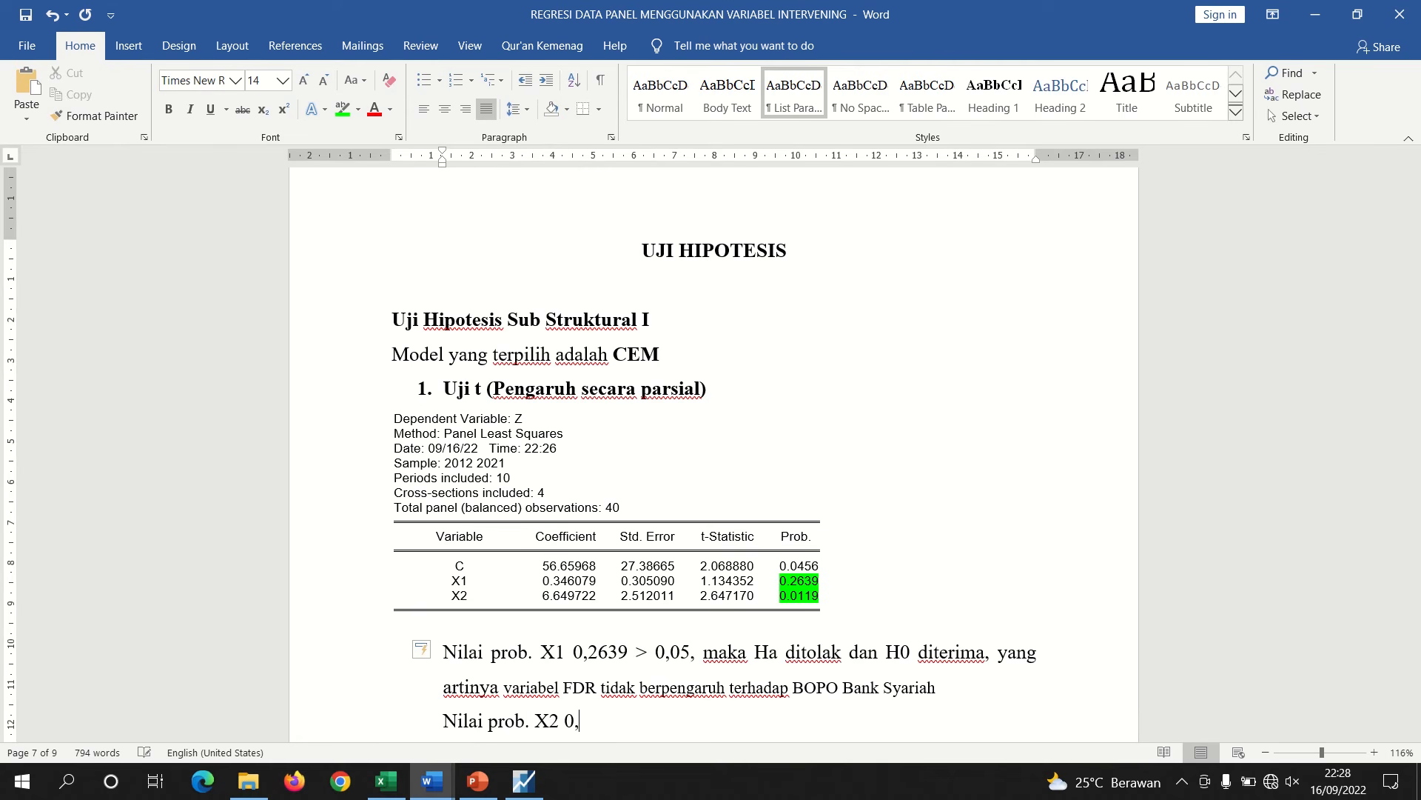
text(,0119 < 0,05, maka )
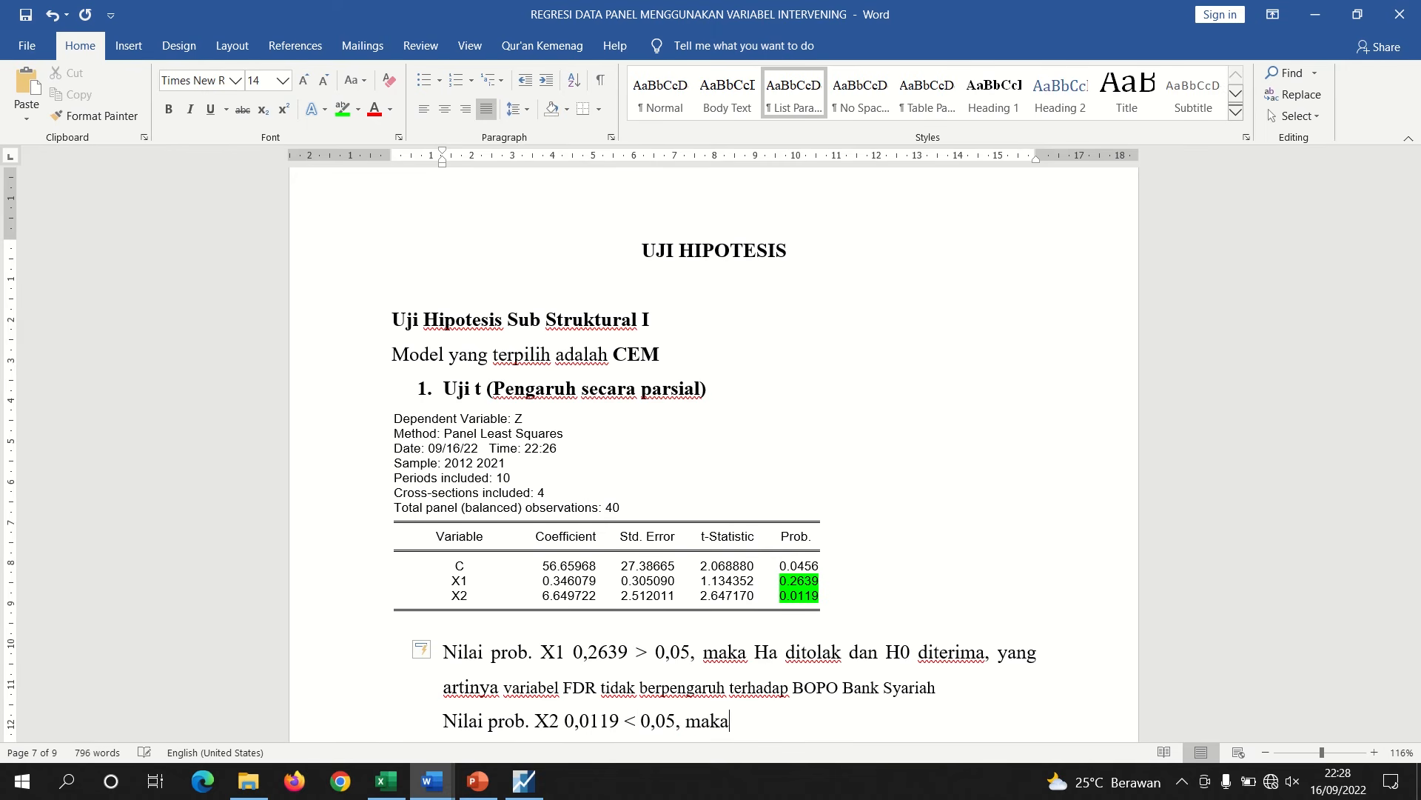
text(H0 ditolak dan H)
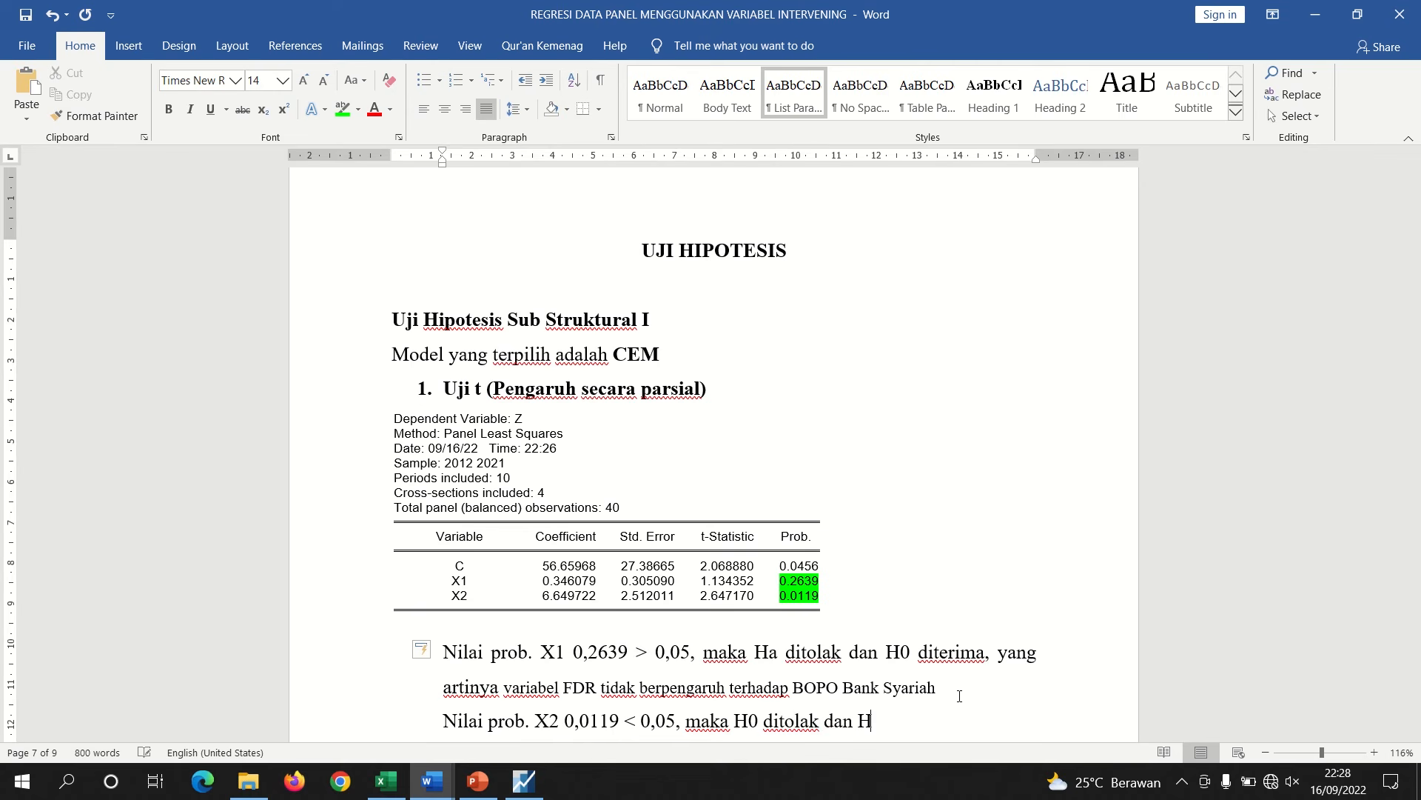
text(a diterima, yang artinya)
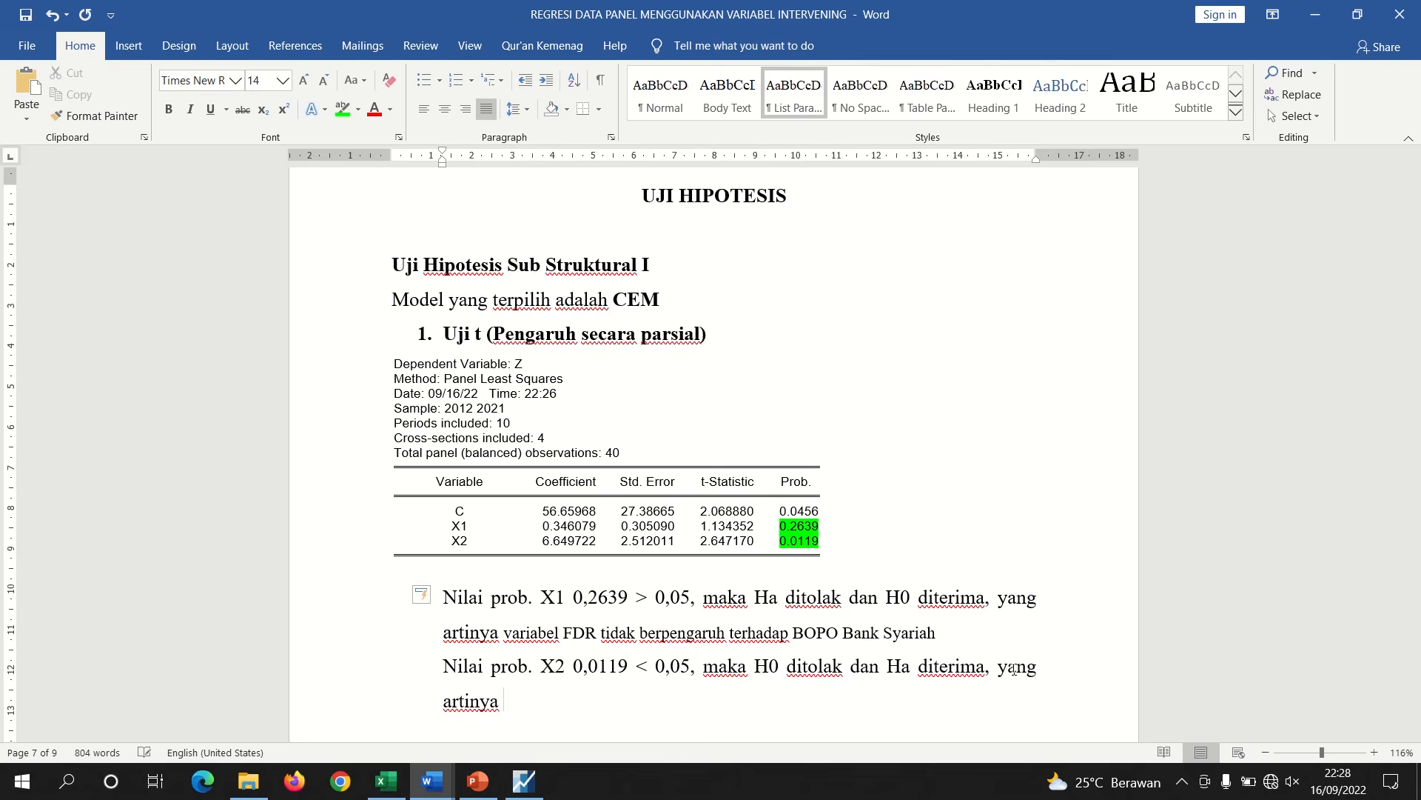
Copy the Ha2 hypothesis sentence from Document2
mouse_move(433, 779)
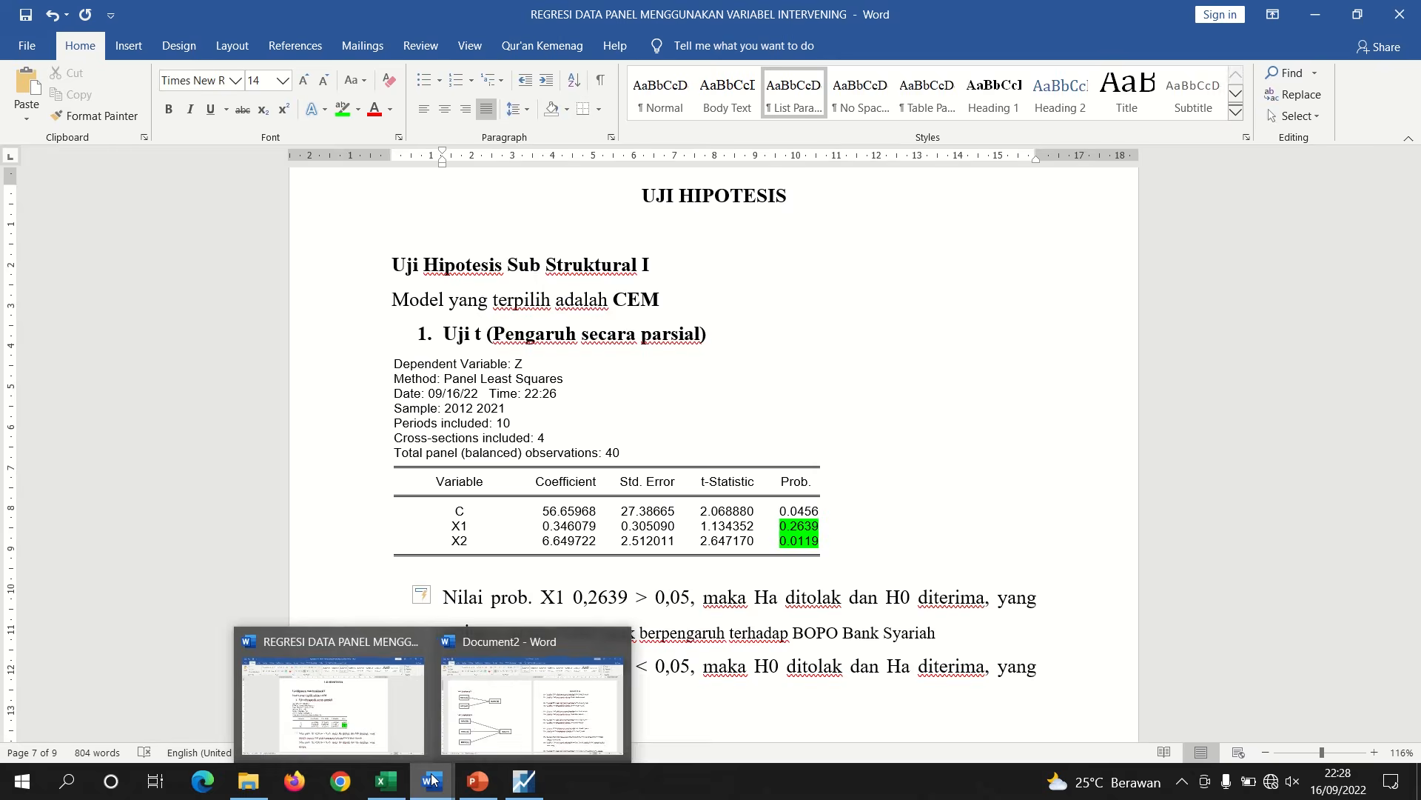
click(529, 693)
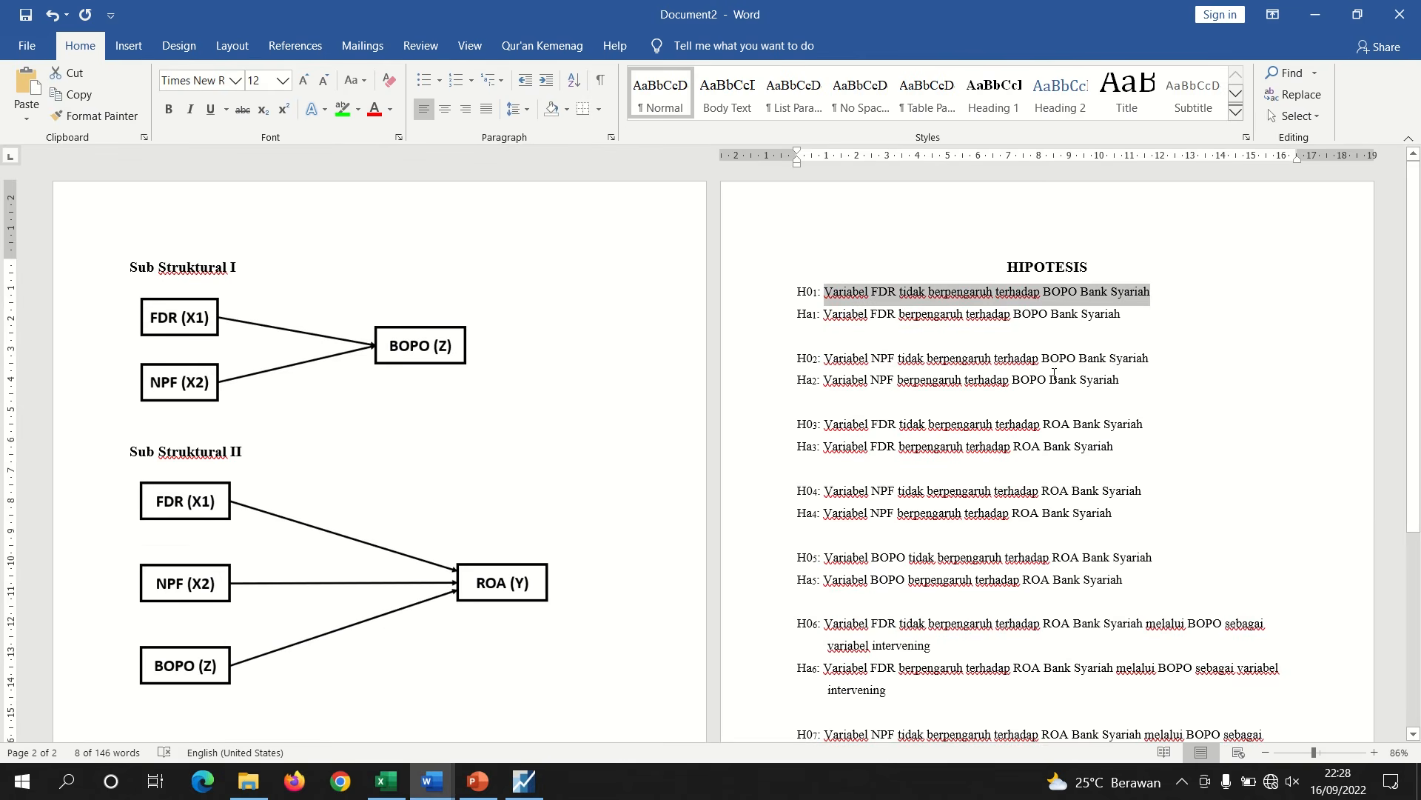
click(1323, 753)
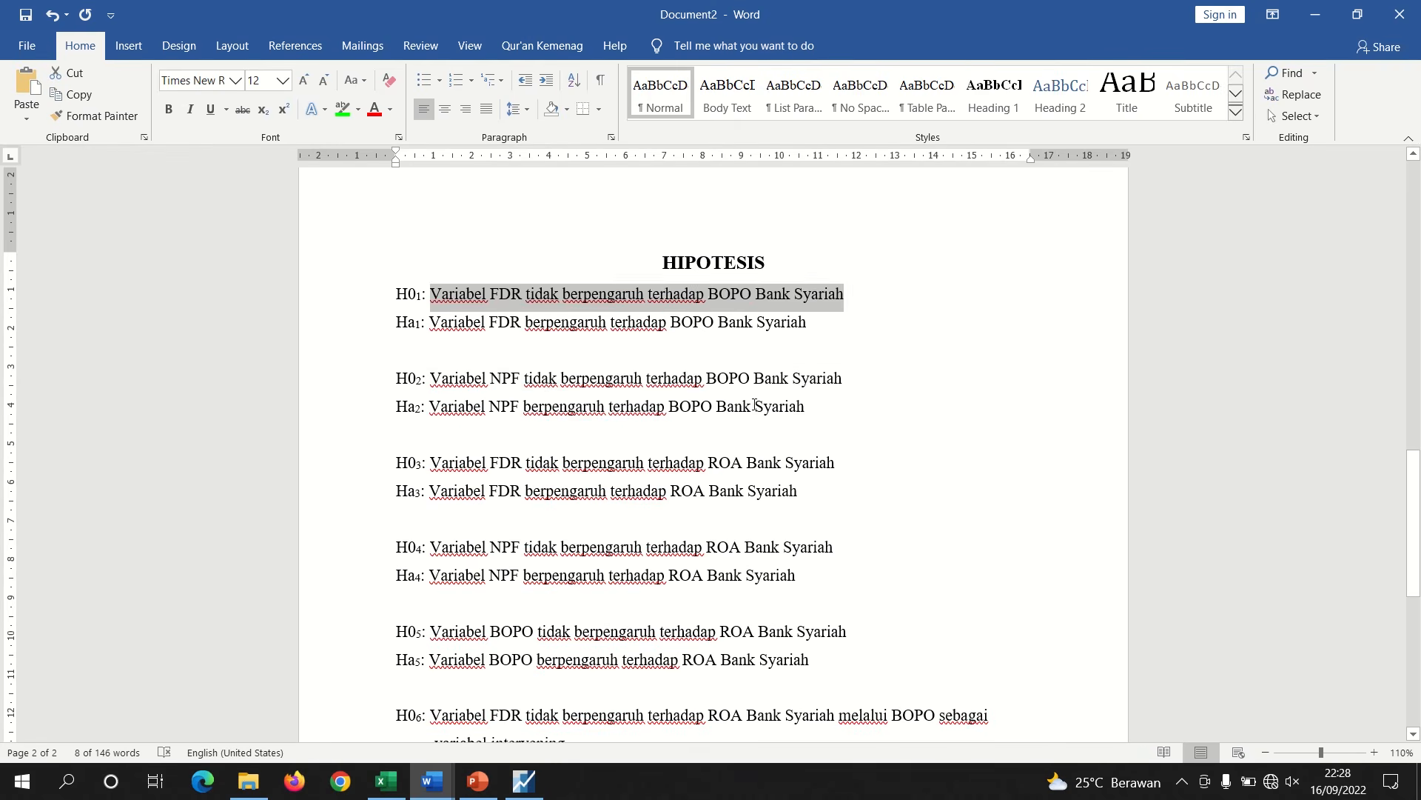
drag(810, 414, 448, 407)
right_click(449, 408)
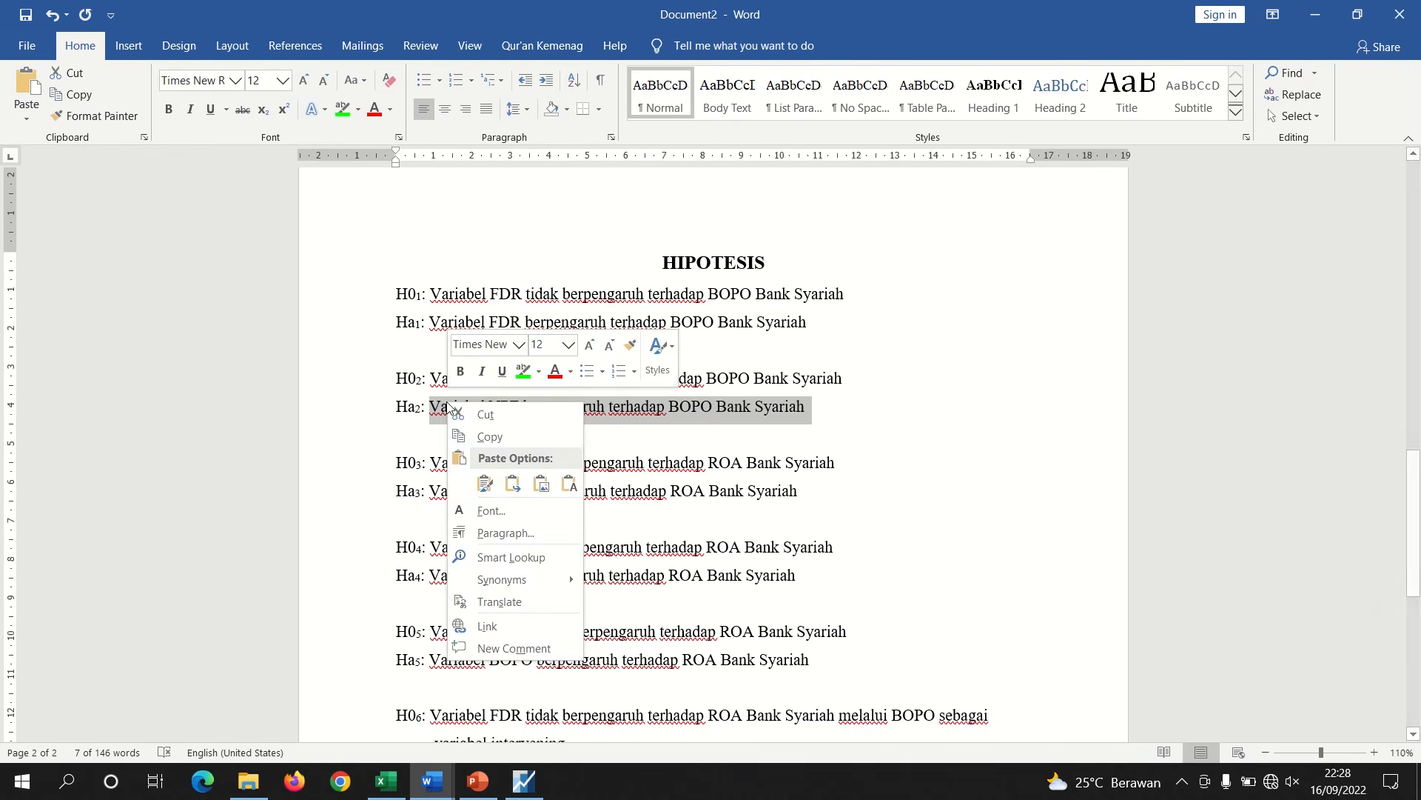
click(485, 434)
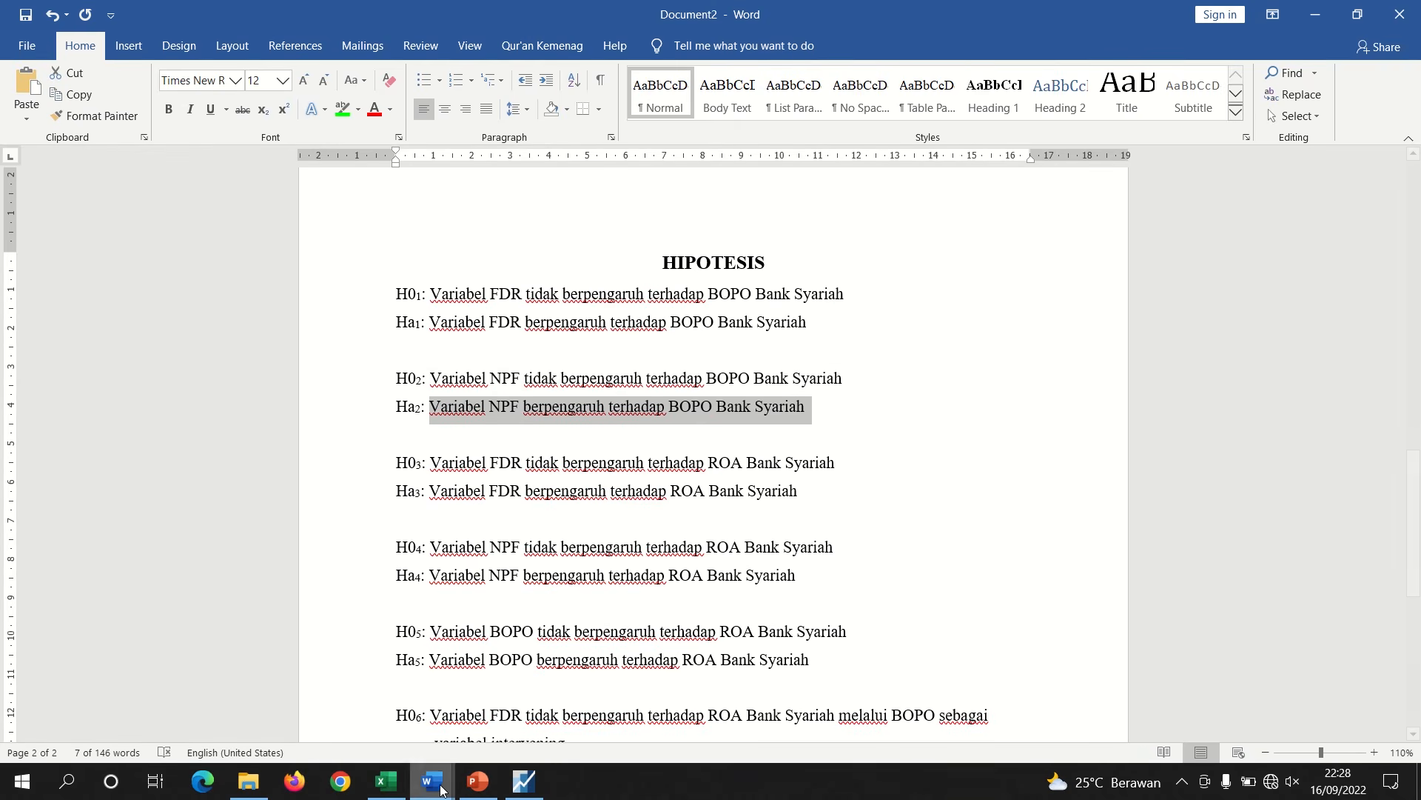
Paste the Ha2 sentence after 'artinya' in the report and put a blank line between the X1 and X2 paragraphs
mouse_move(432, 779)
click(372, 736)
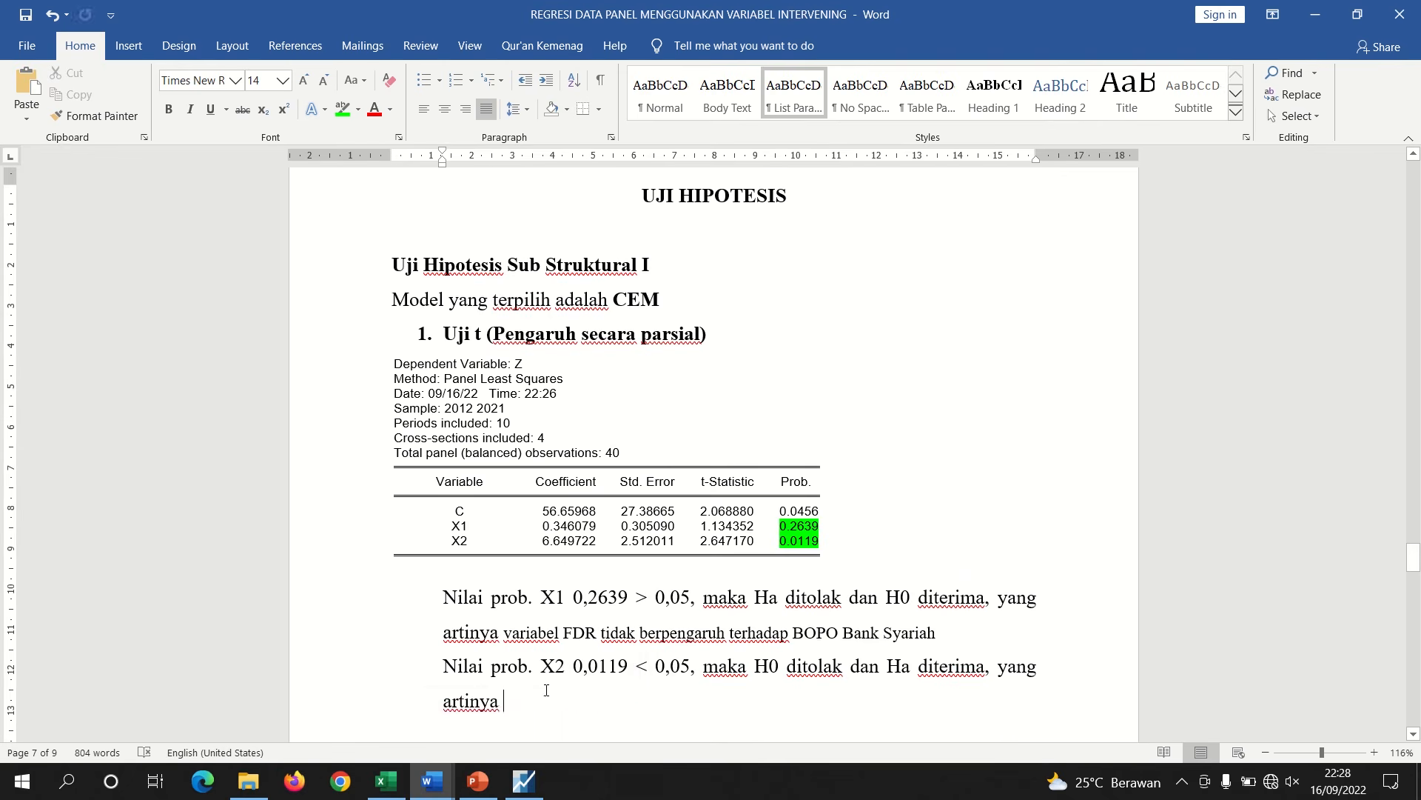
key(ctrl+v)
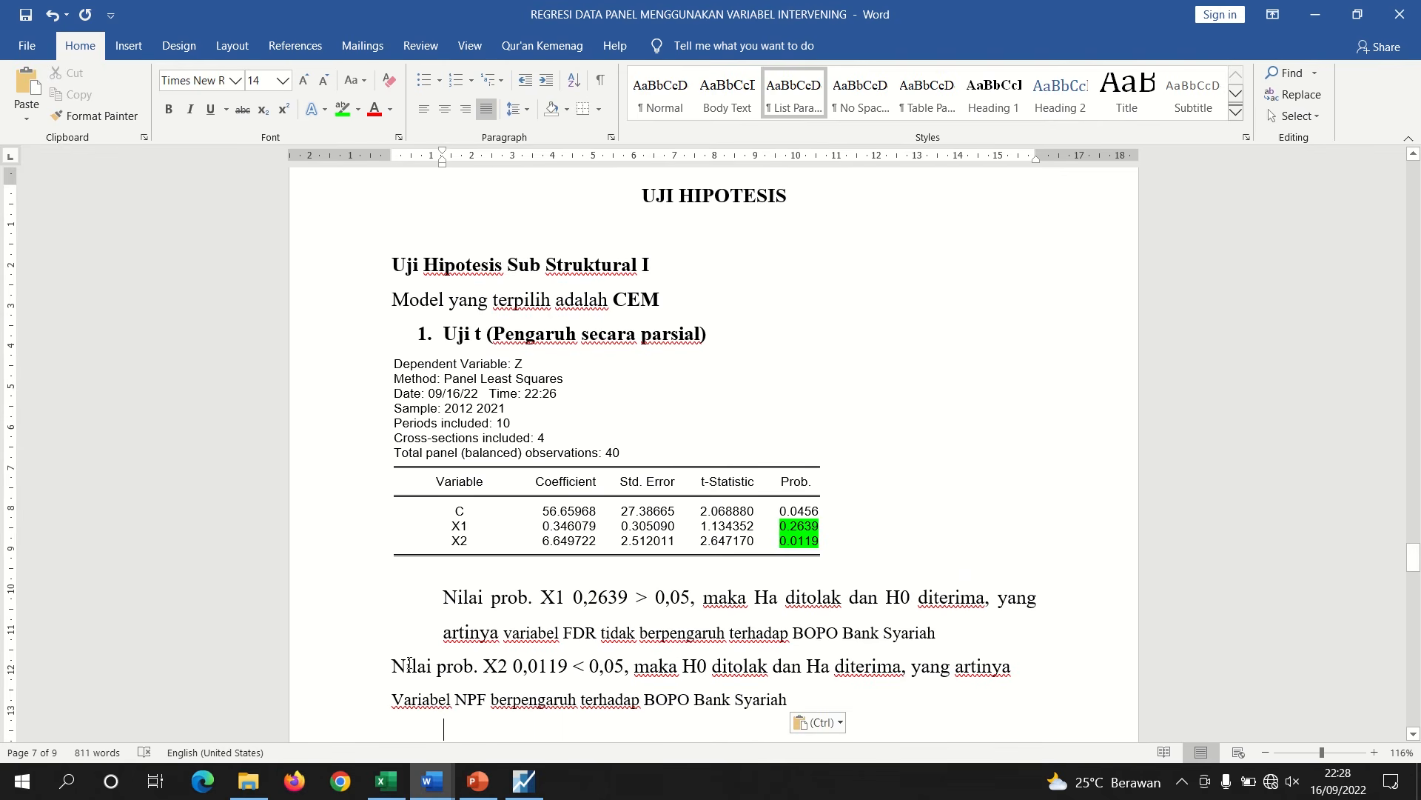
key(BackSpace)
key(Return)
key(Return)
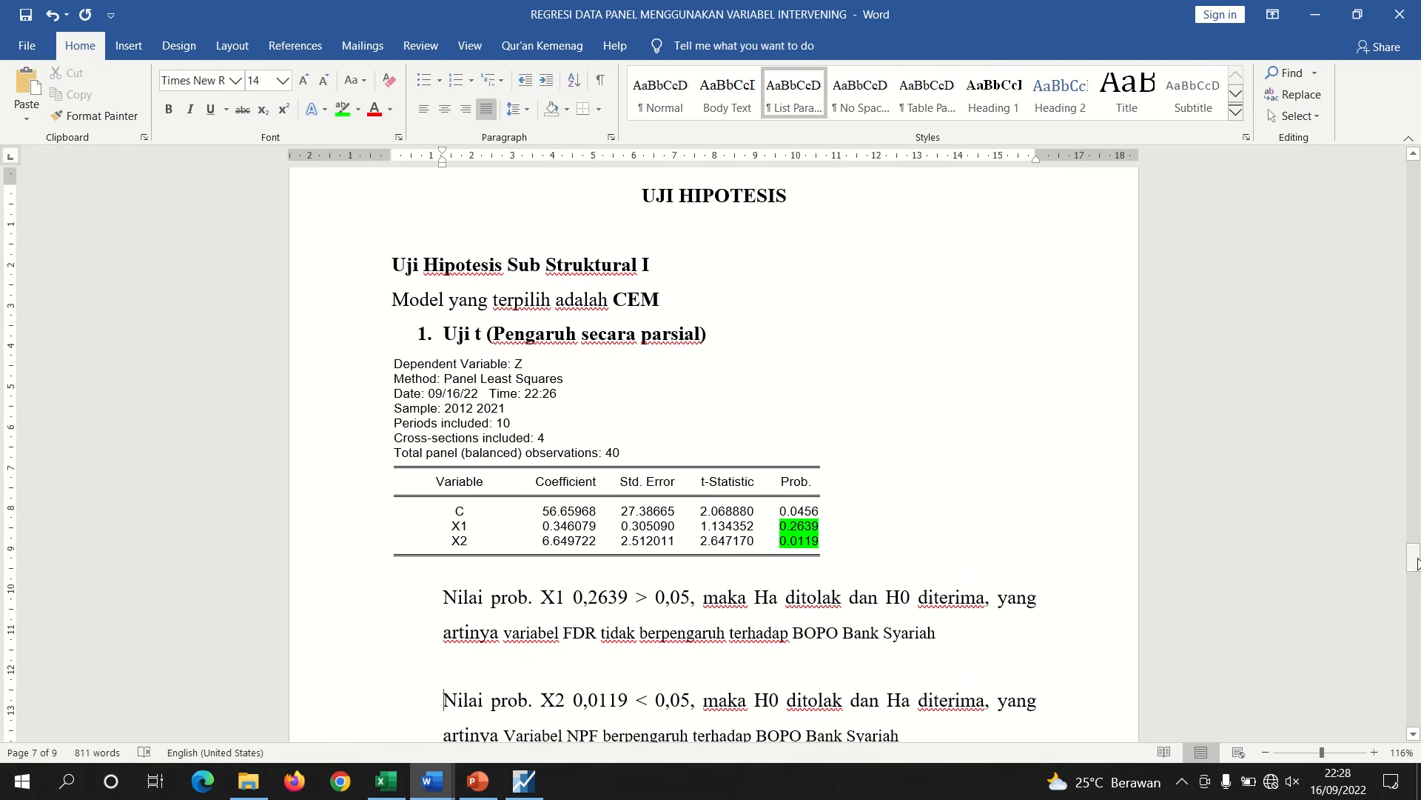
Change the highlight of the X1 probability value 0.2639 in the table to red
drag(1414, 561, 1414, 575)
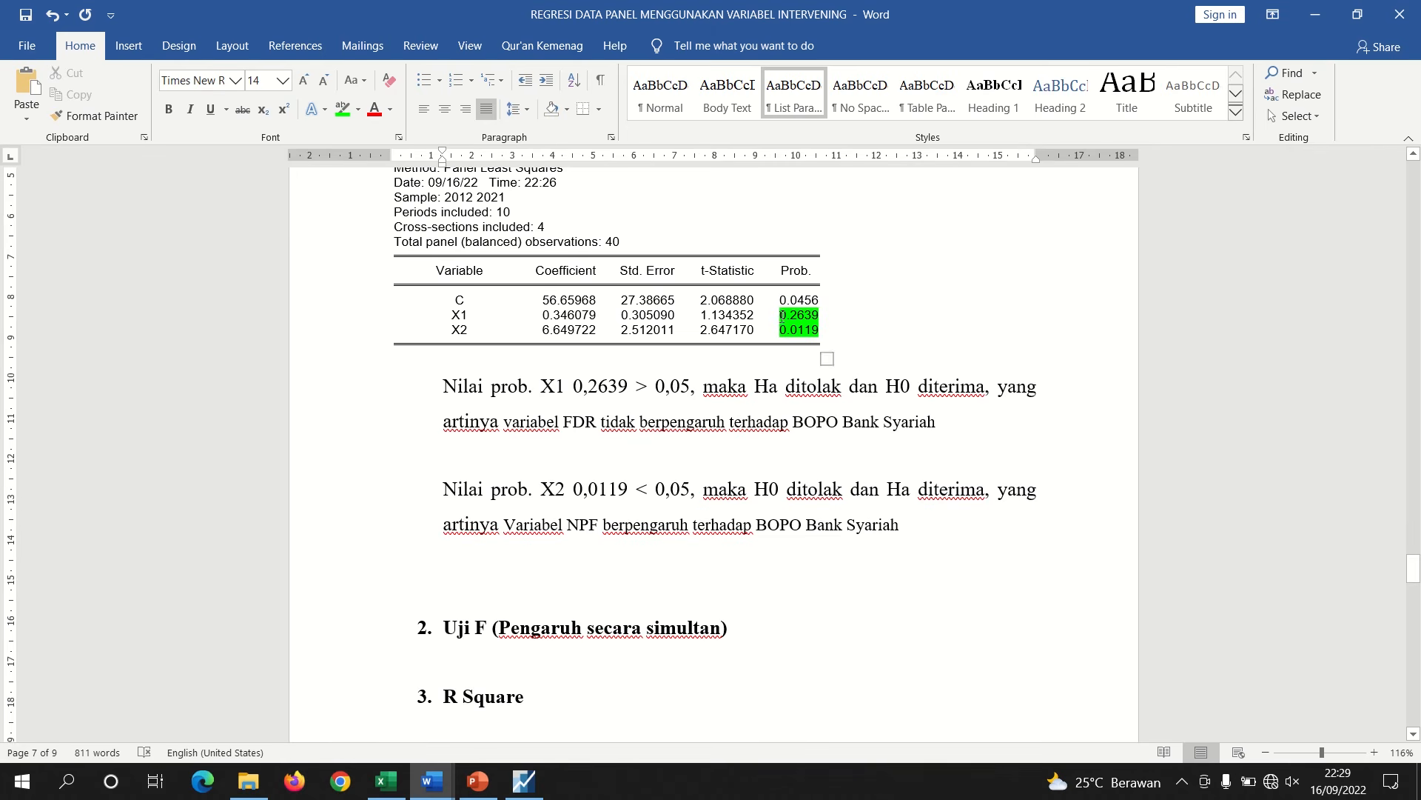
drag(781, 315, 818, 316)
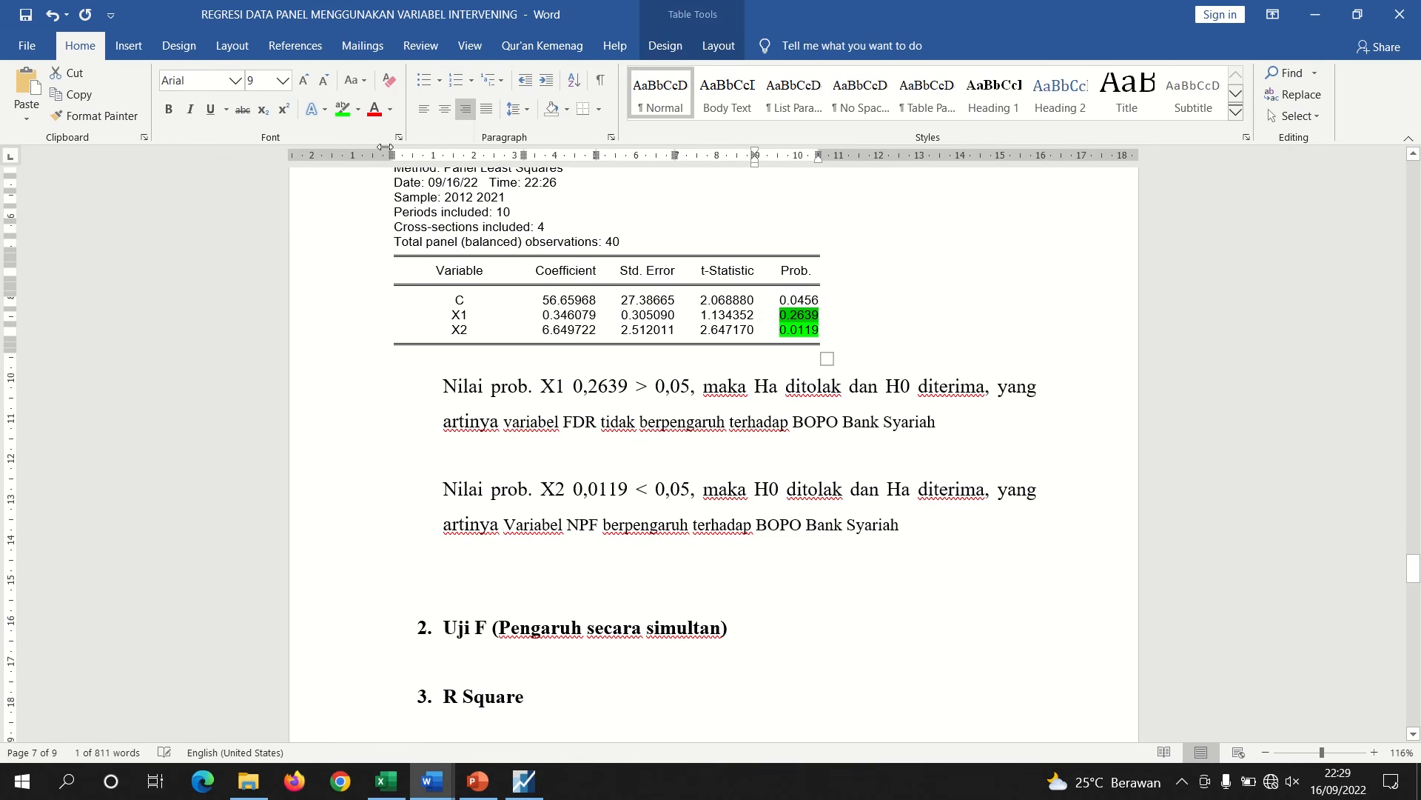
click(358, 110)
click(343, 155)
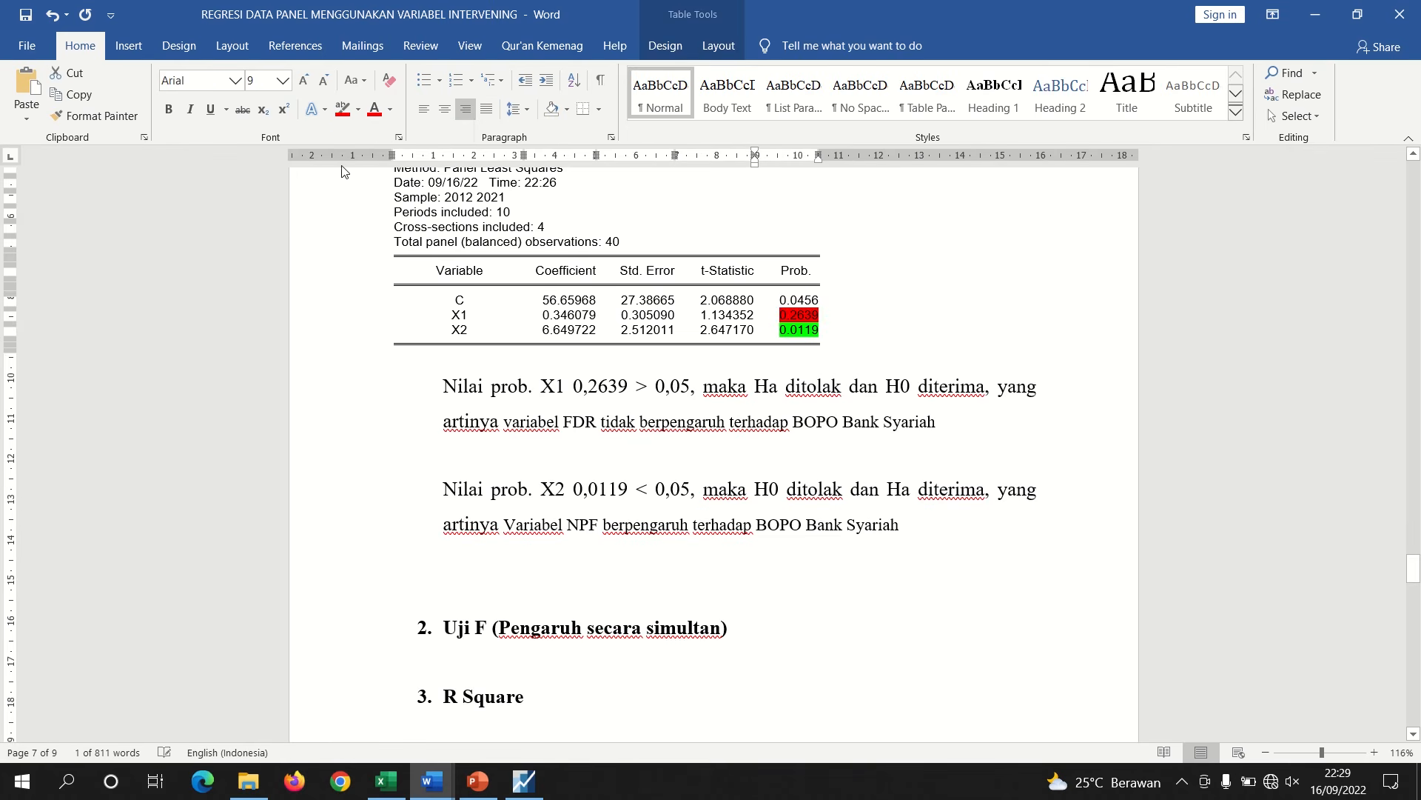
Delete the empty line above the Uji F (Pengaruh secara simultan) heading
click(779, 397)
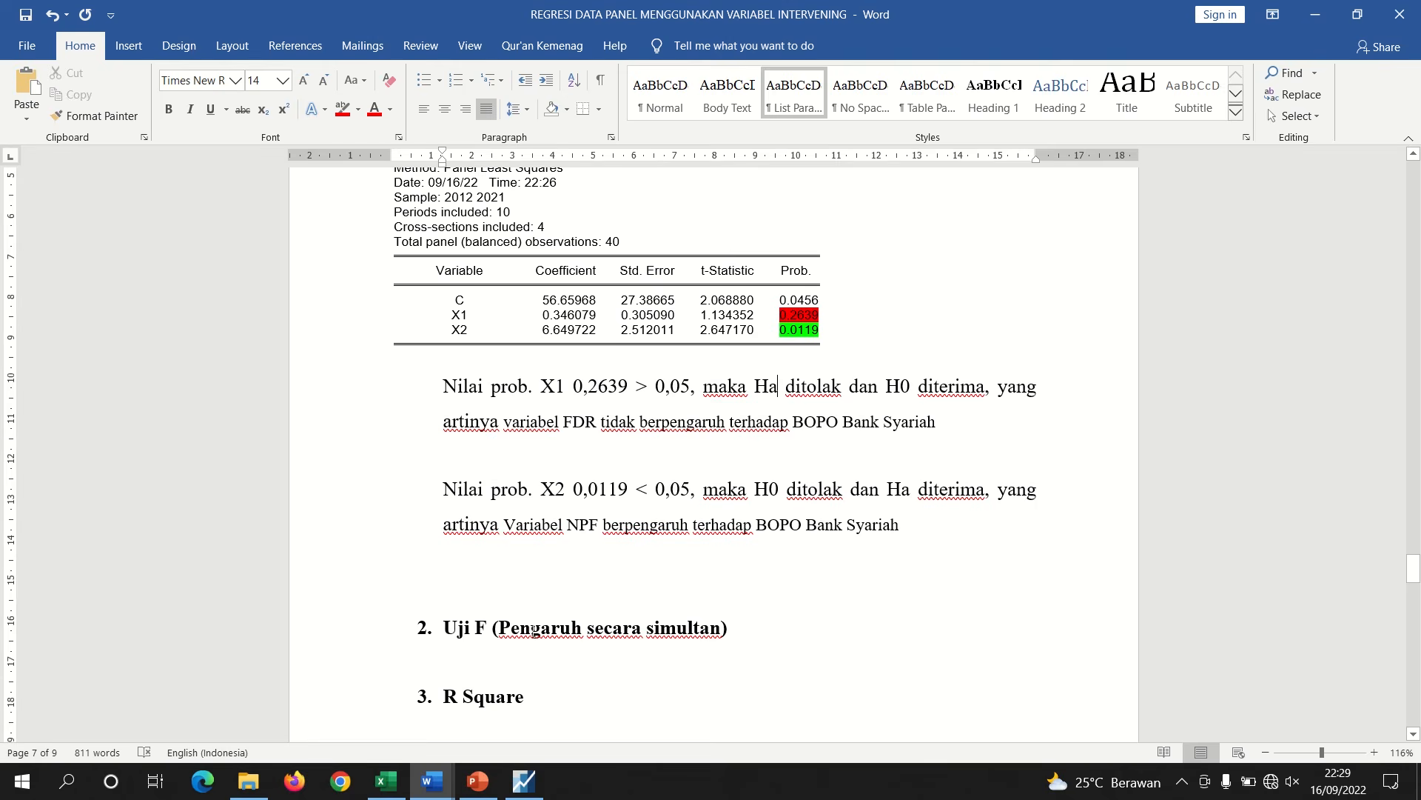
click(470, 606)
key(BackSpace)
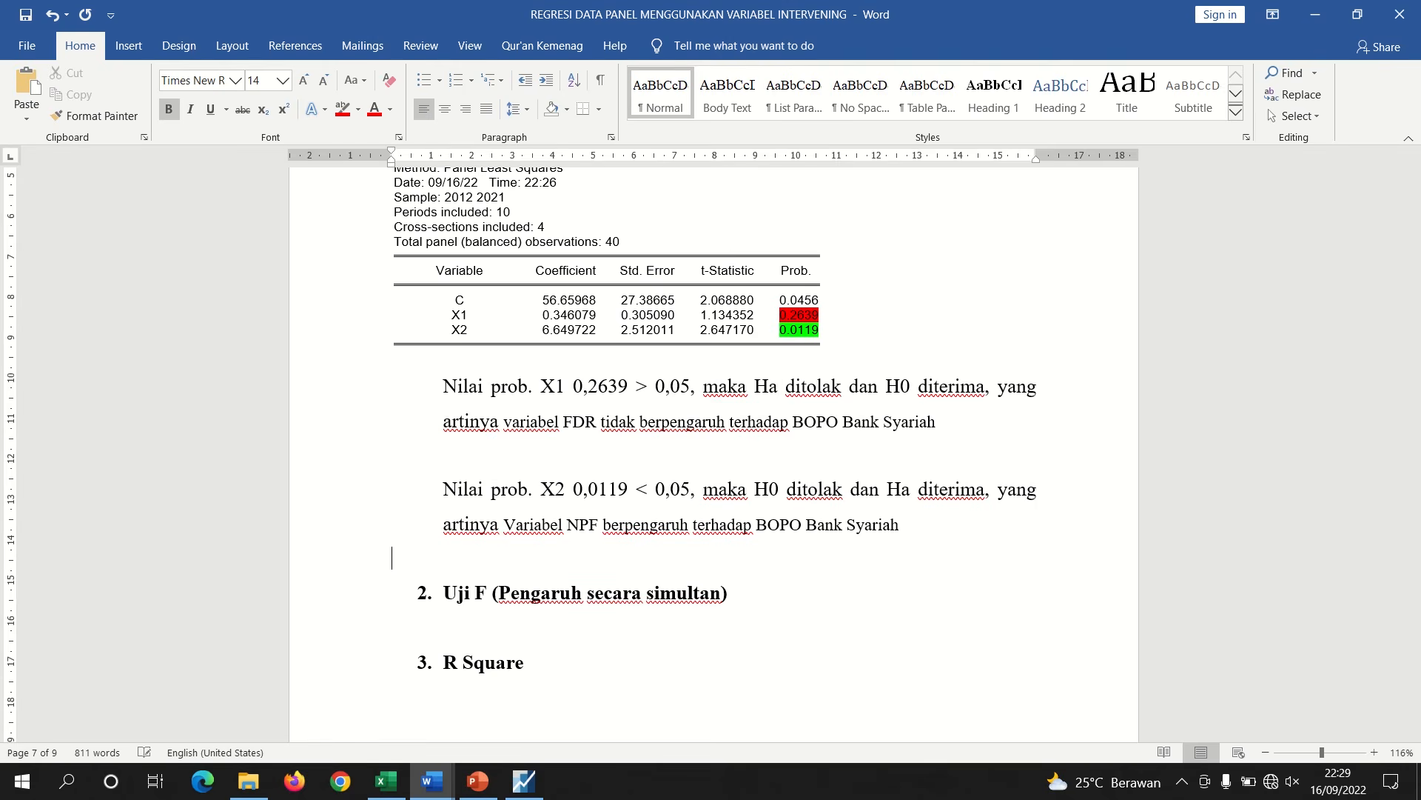
Copy the R-squared through Prob(F-statistic) statistics block from the EViews Z equation output as displayed text
click(525, 780)
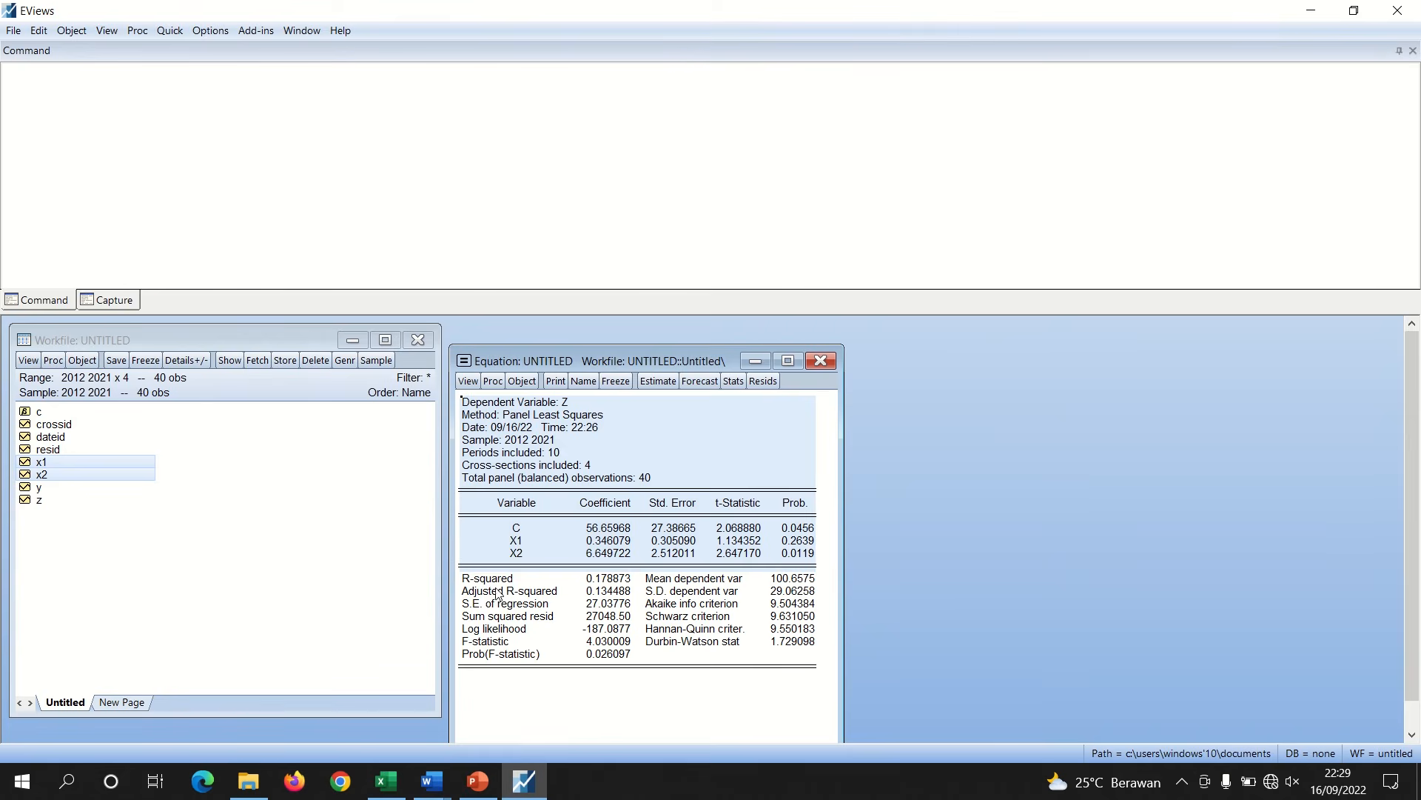
drag(460, 561, 629, 676)
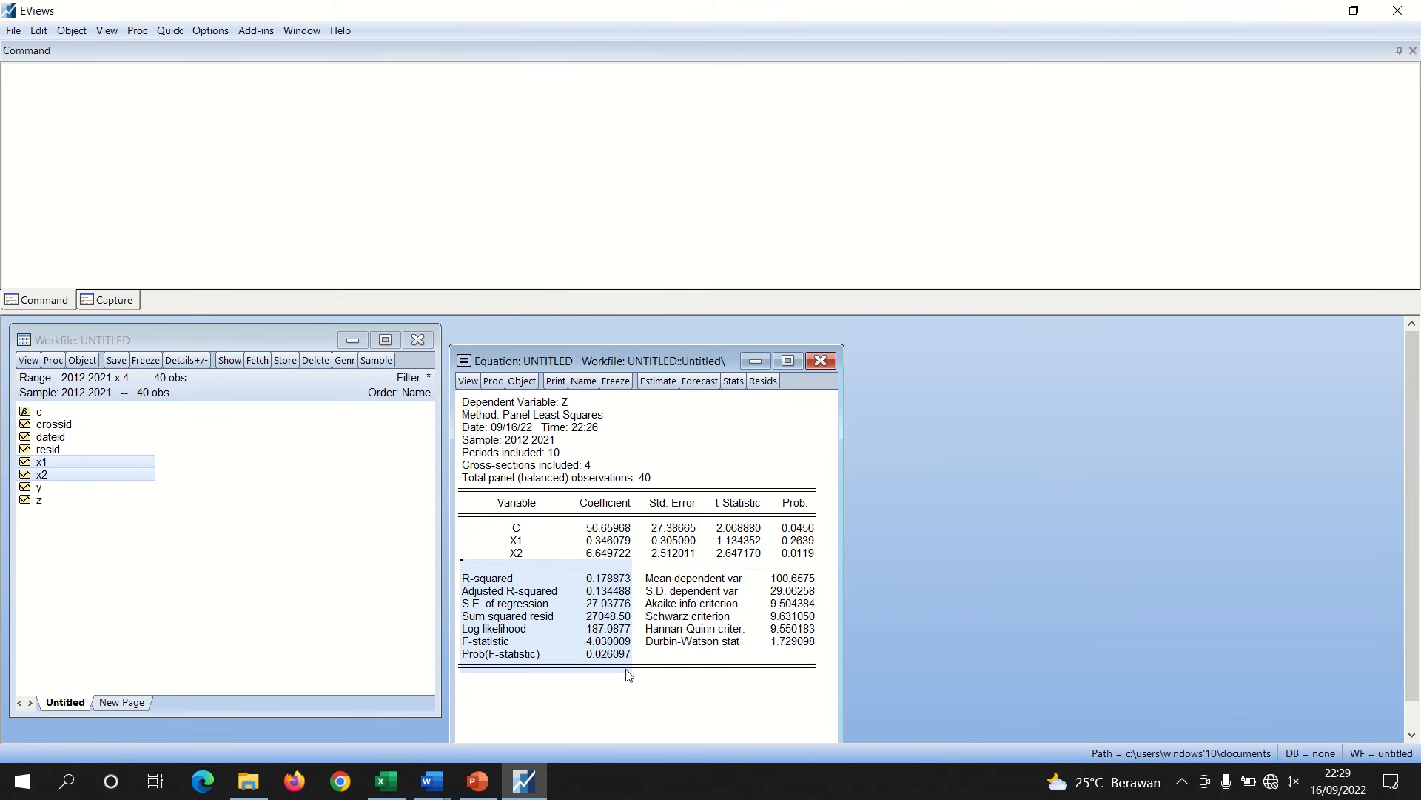
right_click(598, 630)
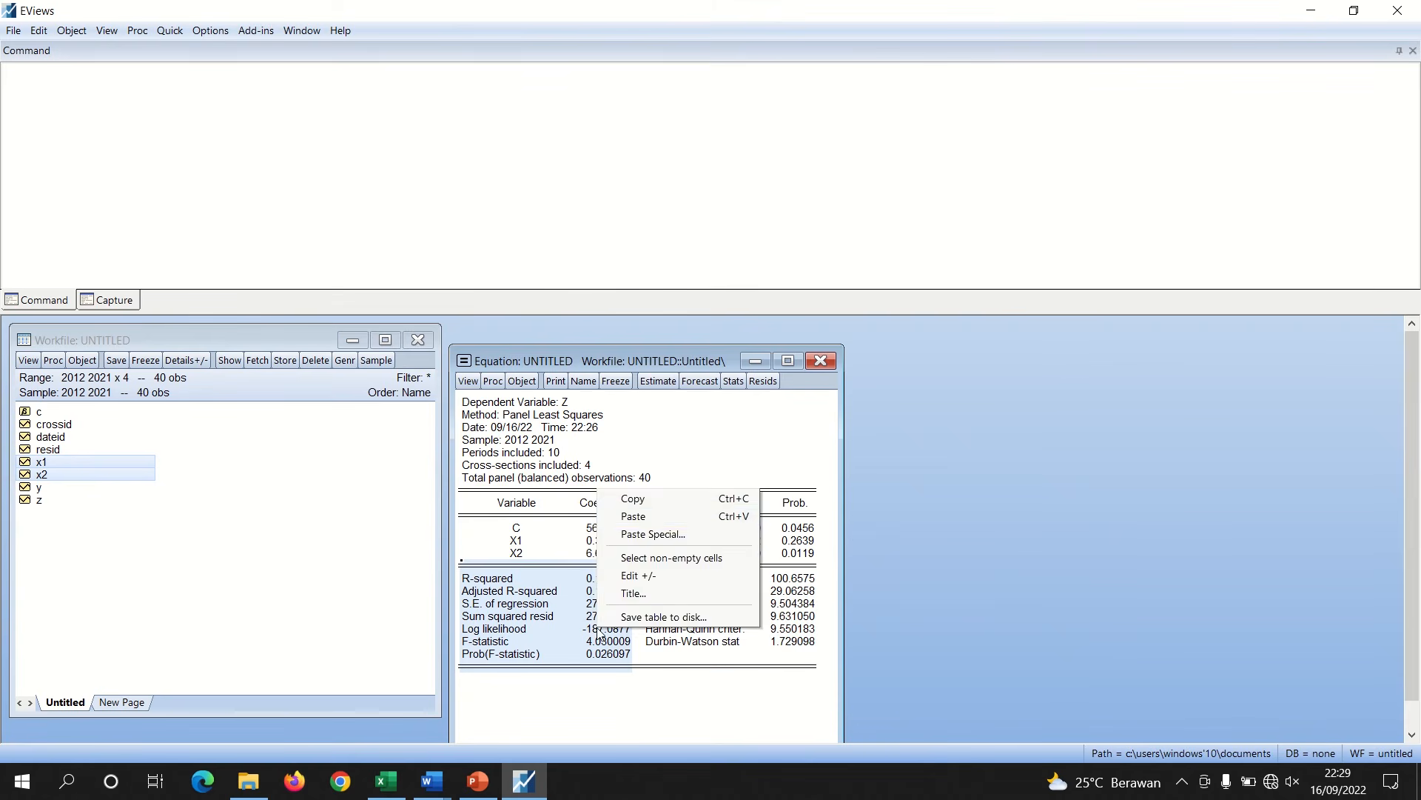
click(631, 500)
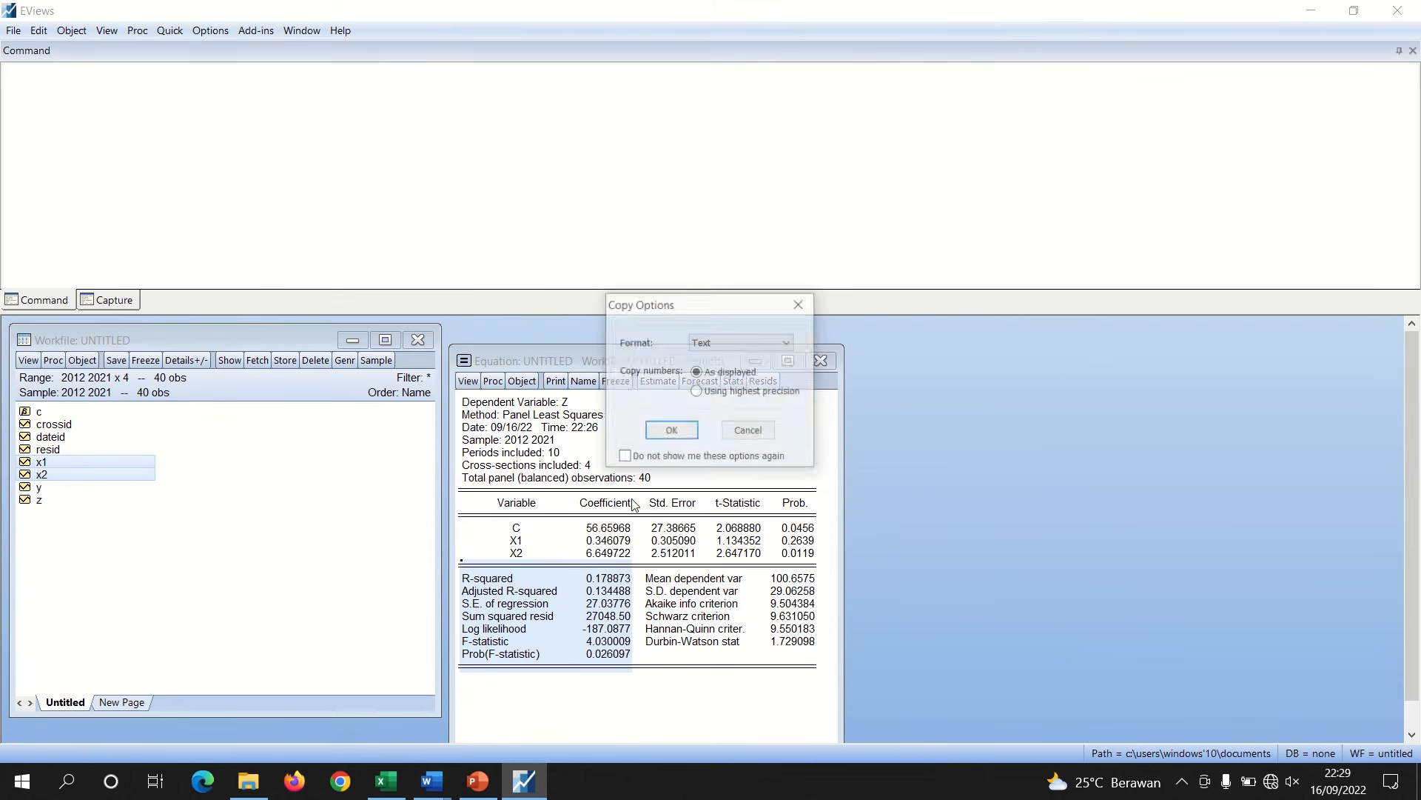
click(673, 430)
Paste the copied statistics block directly under the Uji F (Pengaruh secara simultan) heading in the report
mouse_move(432, 781)
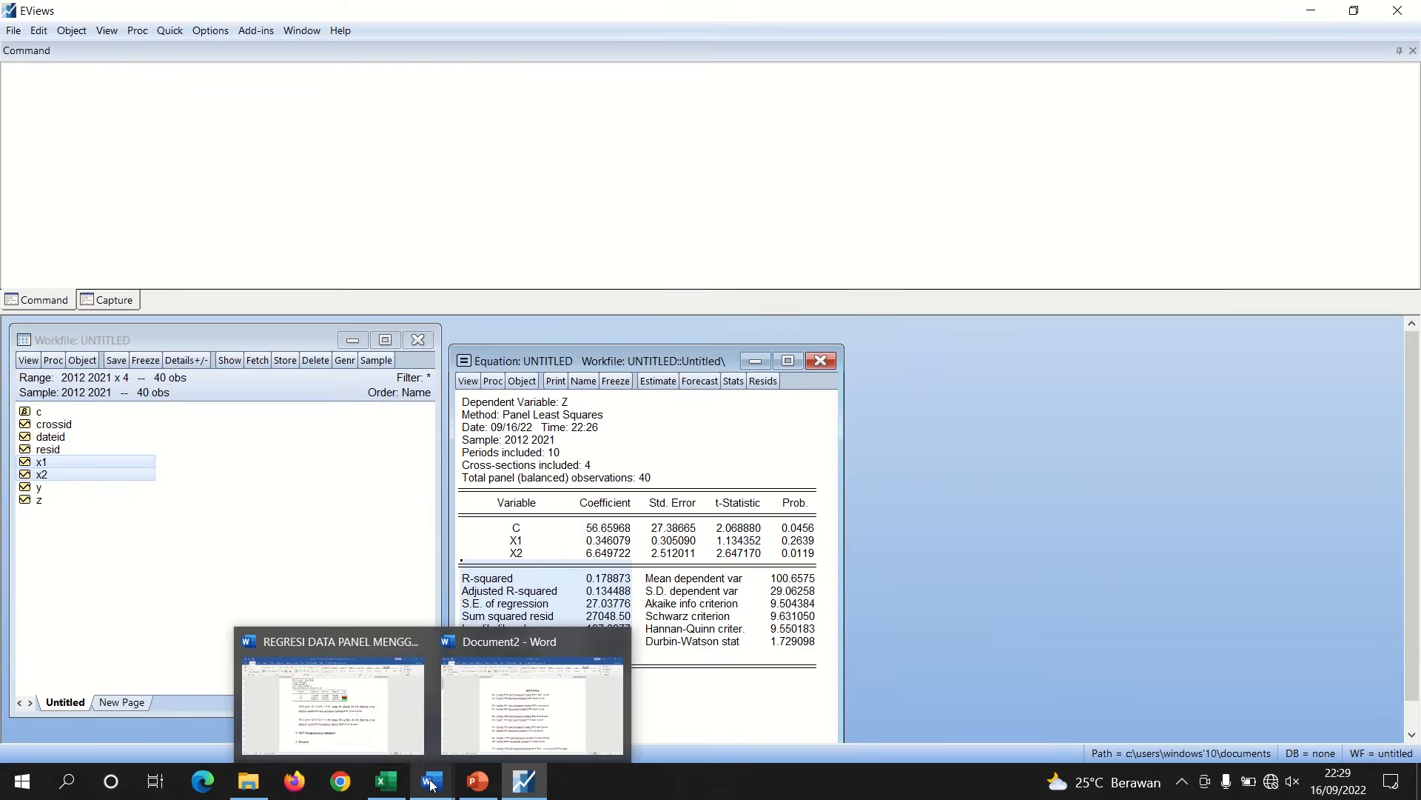
click(348, 709)
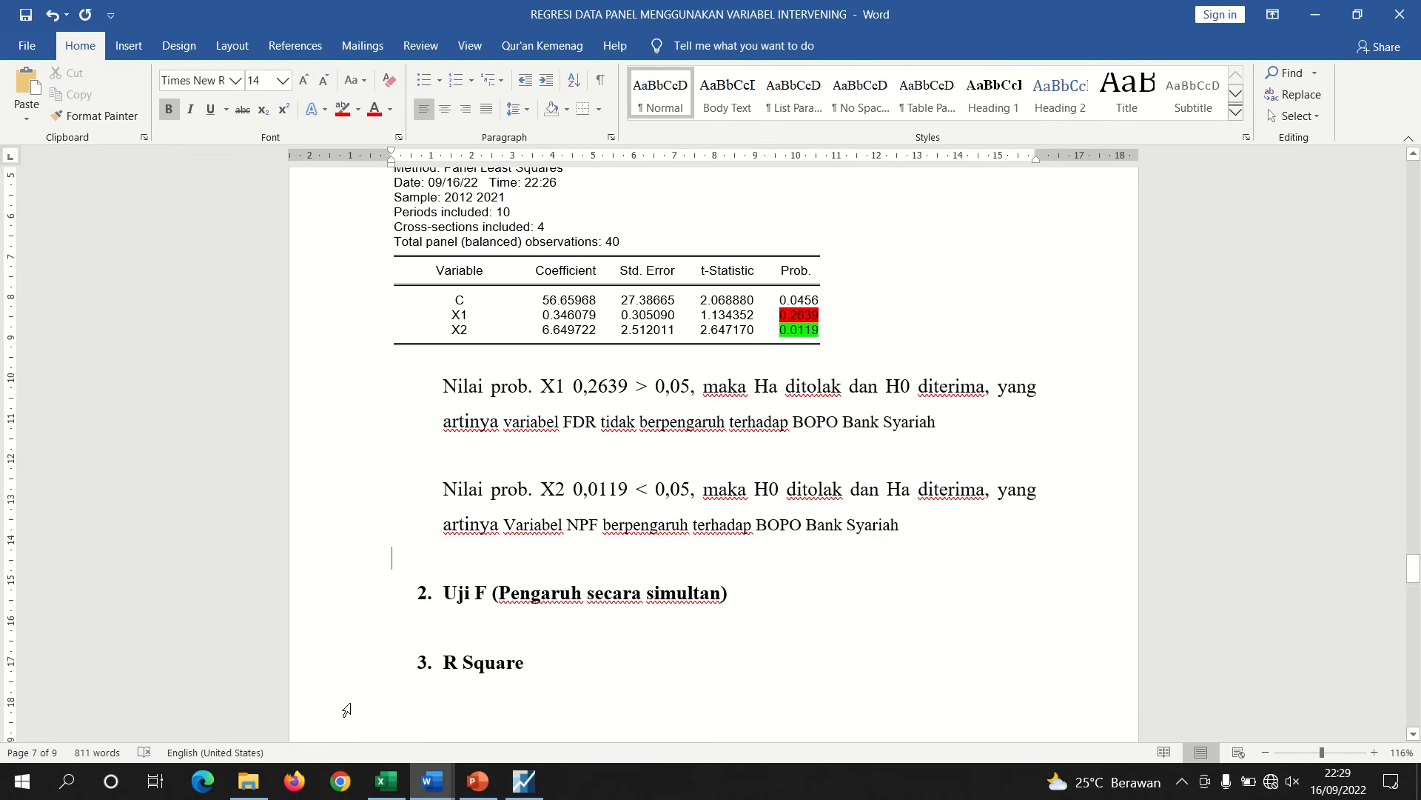
click(456, 635)
key(Return)
key(ctrl+v)
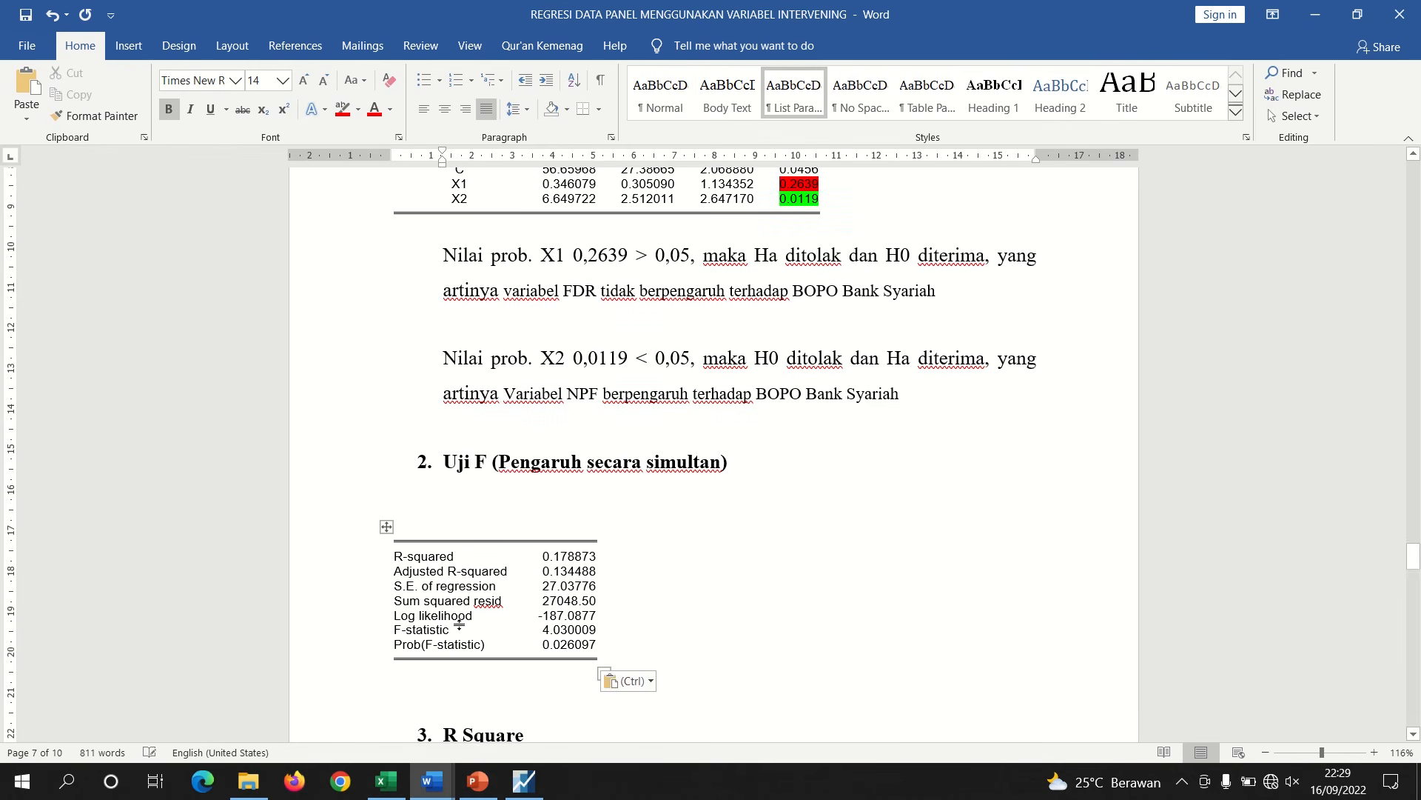
click(439, 518)
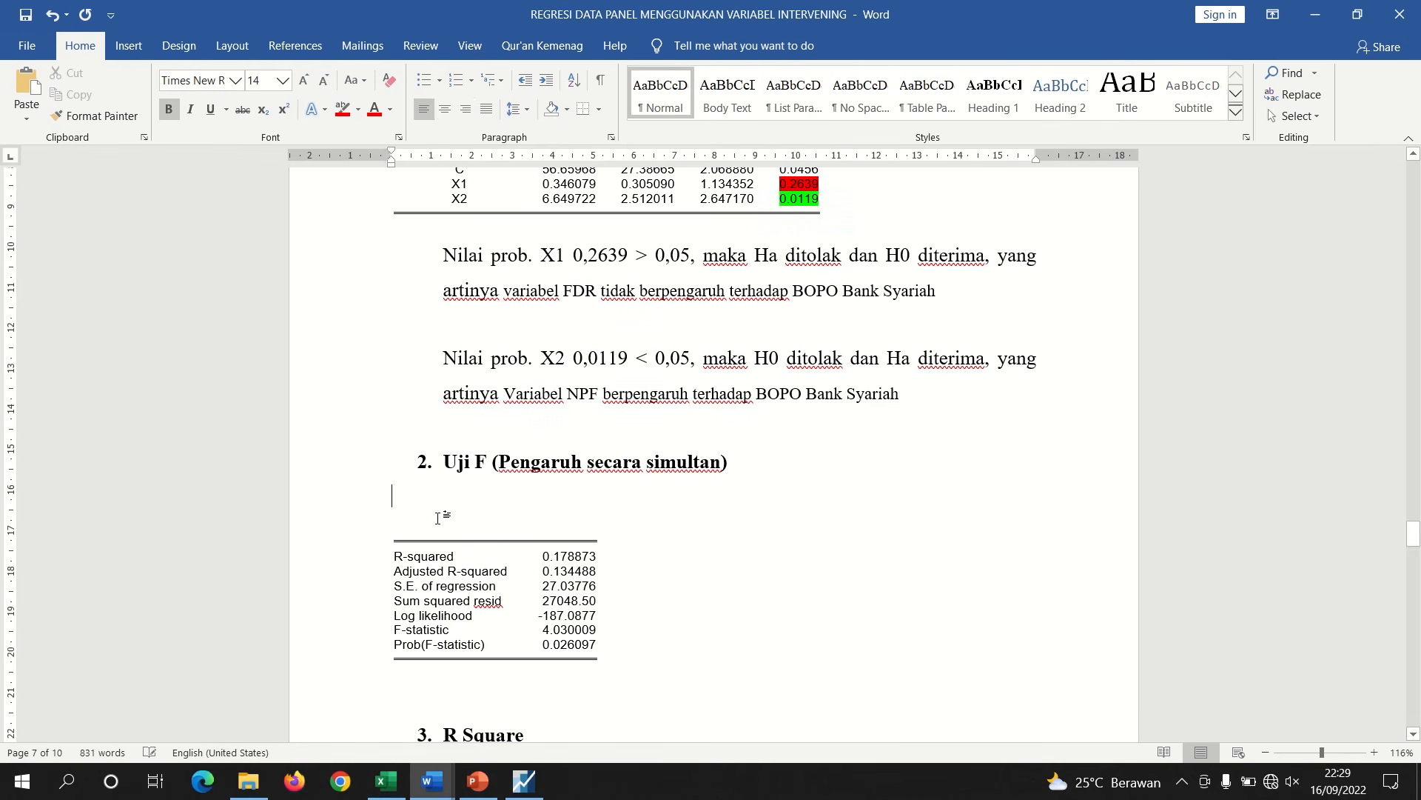
key(BackSpace)
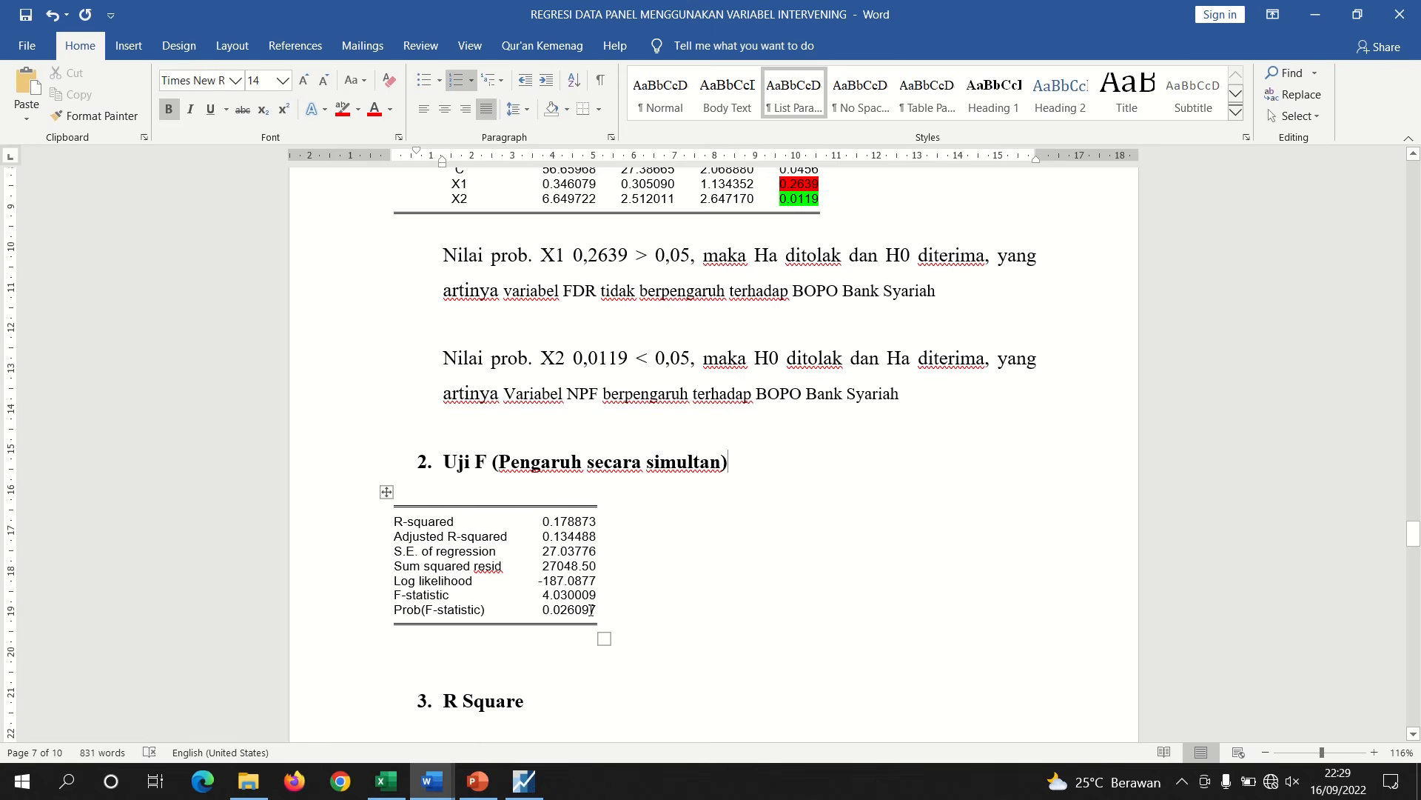
Highlight the Prob(F-statistic) value in the pasted table in green
drag(591, 610, 542, 610)
click(358, 109)
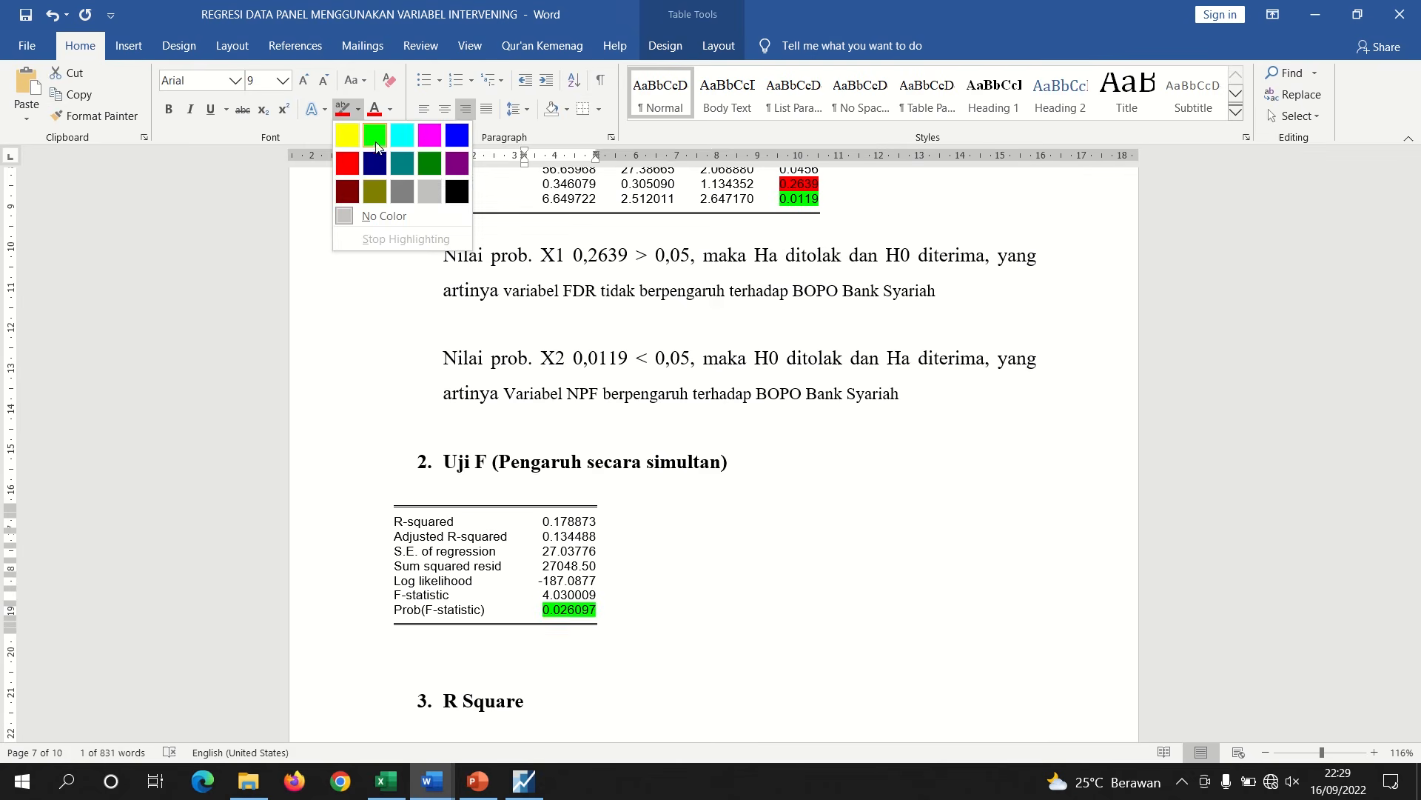
click(375, 146)
key(Right)
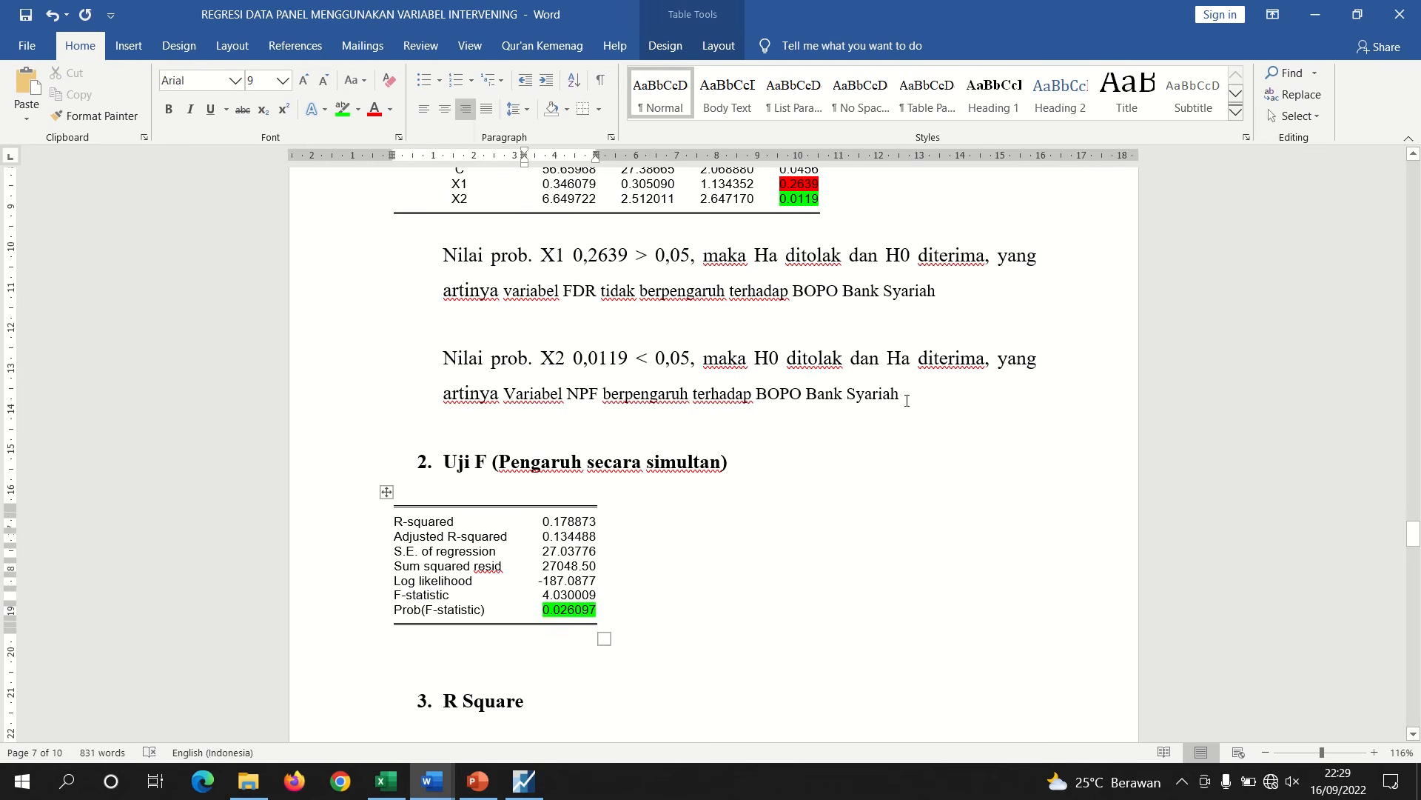
Insert a new empty line after the Ha2 hypothesis in Document2
click(906, 400)
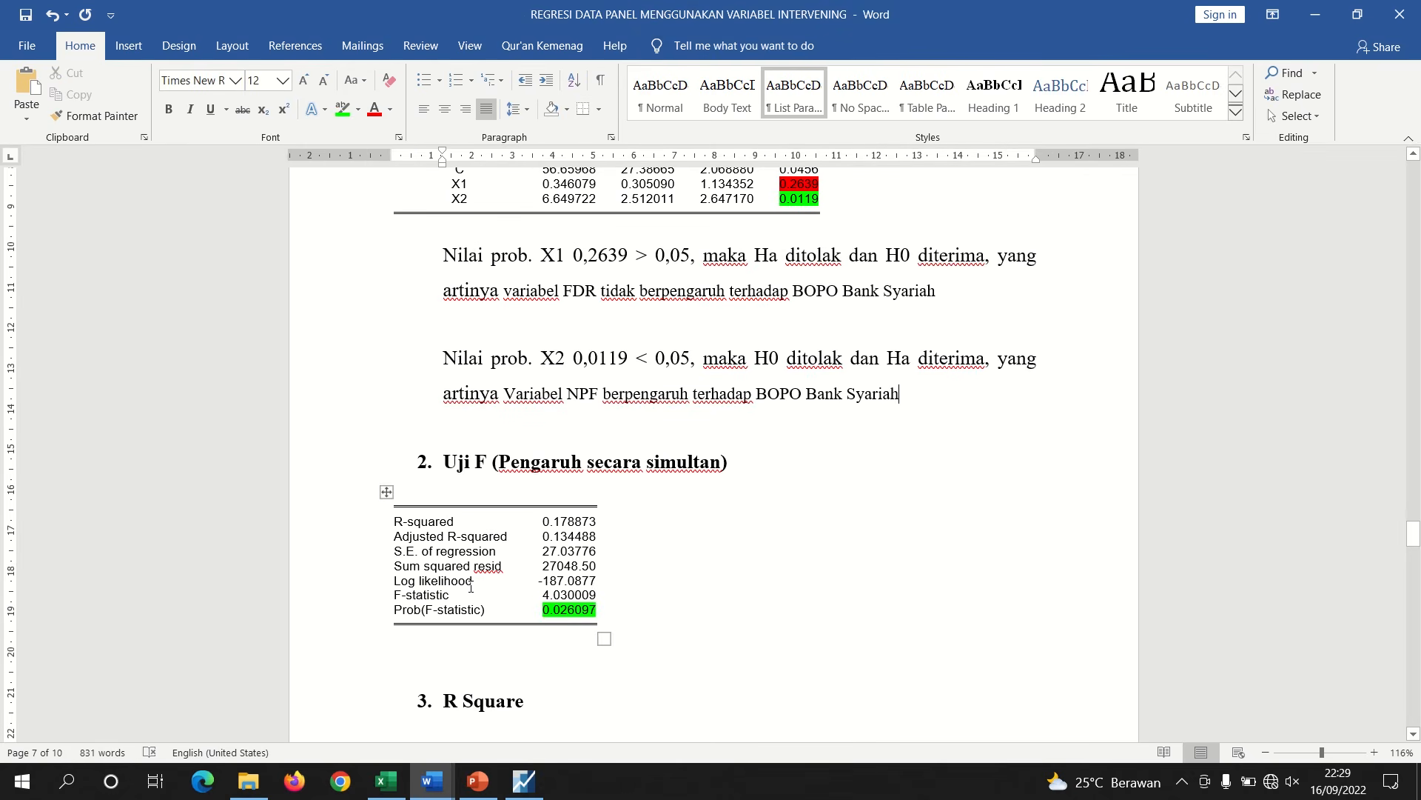
mouse_move(433, 775)
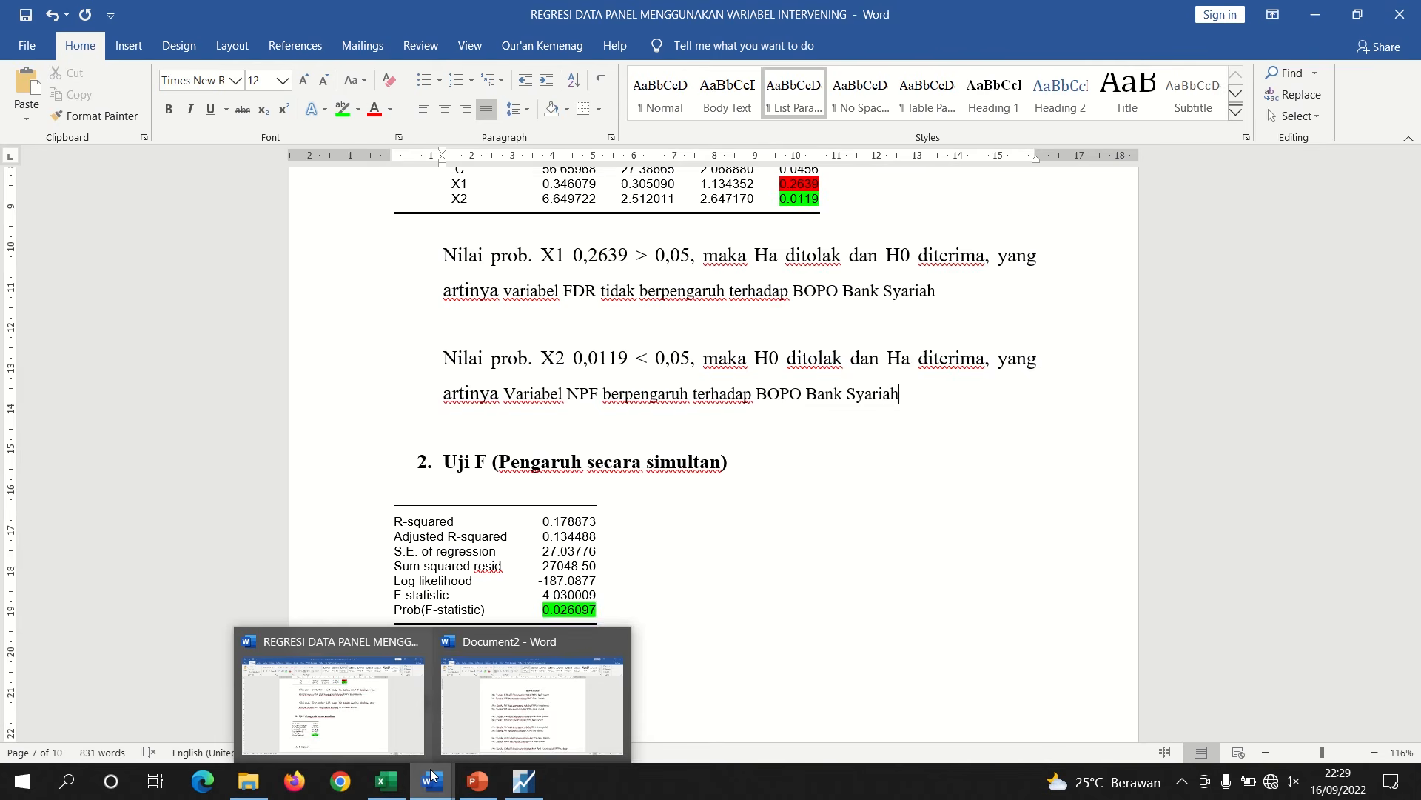
click(498, 727)
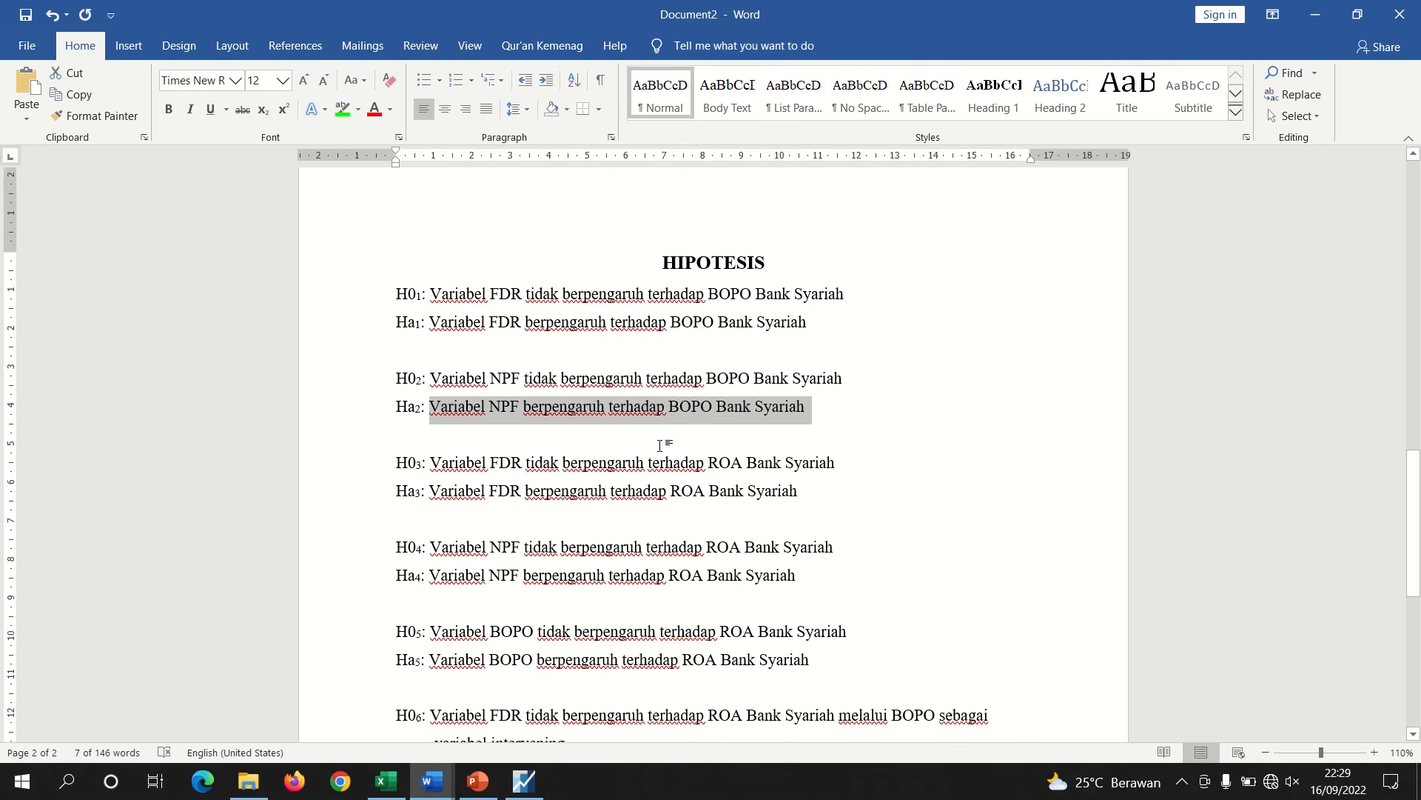
click(816, 406)
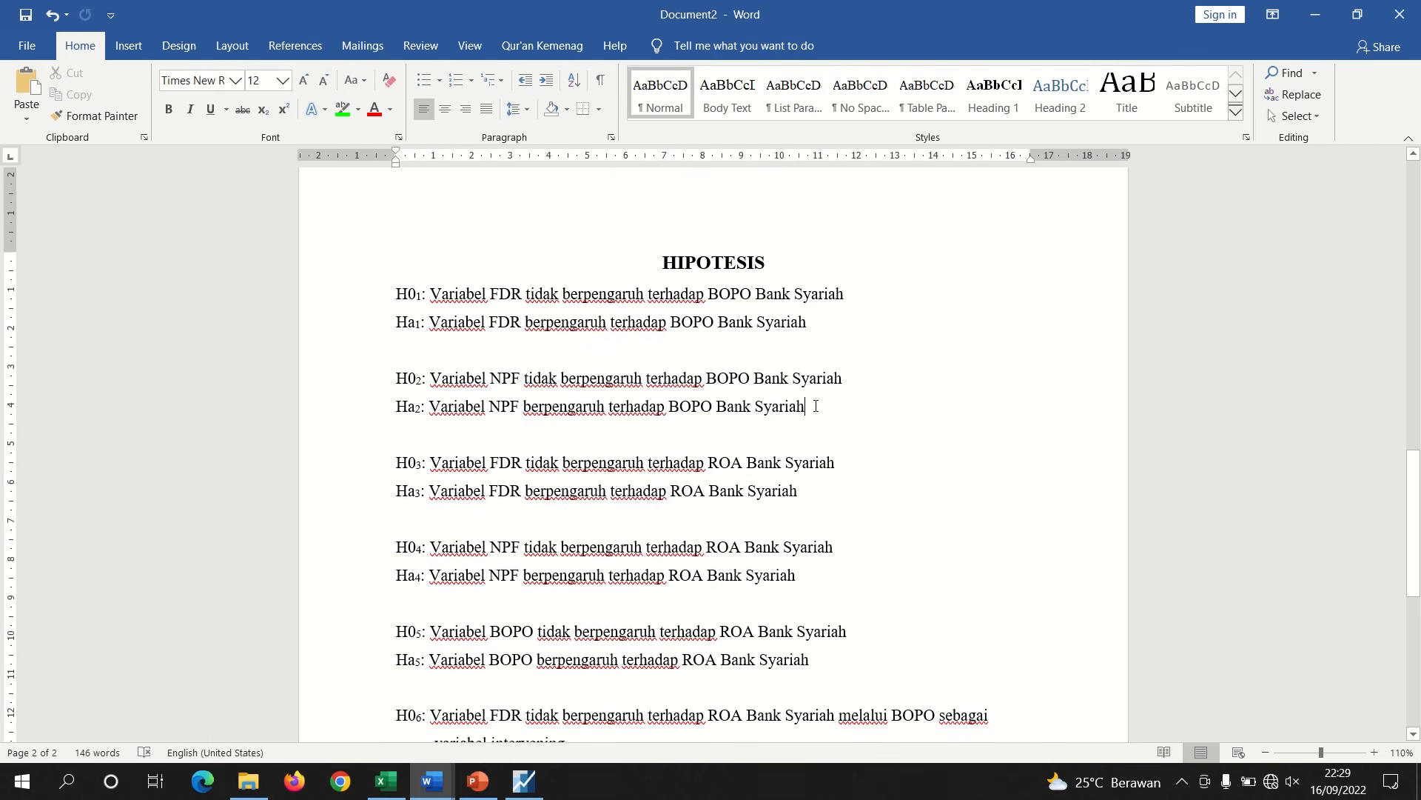
key(Return)
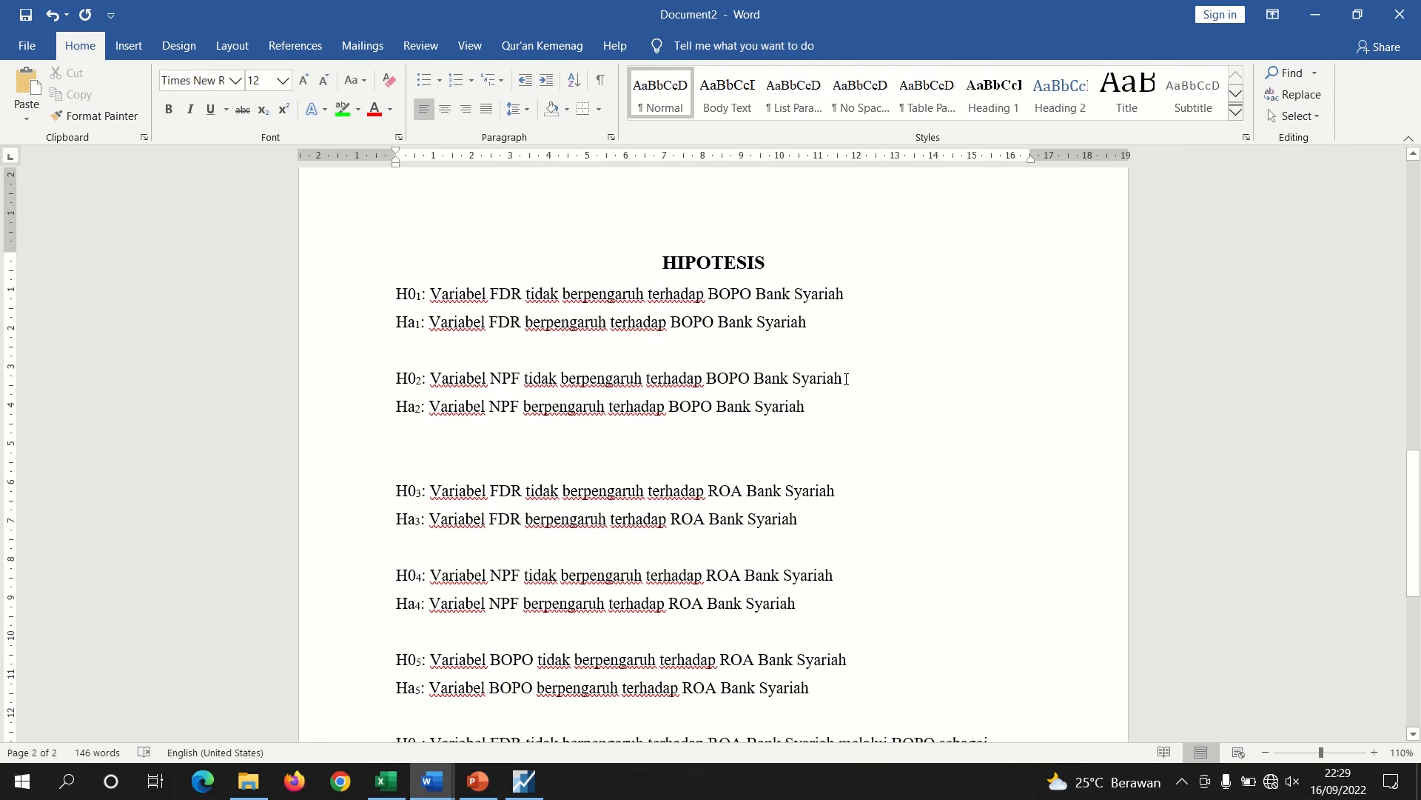
Duplicate the H0₂ and Ha₂ hypothesis pair below the original in Document2
drag(846, 379, 646, 379)
drag(811, 406, 406, 382)
key(ctrl+c)
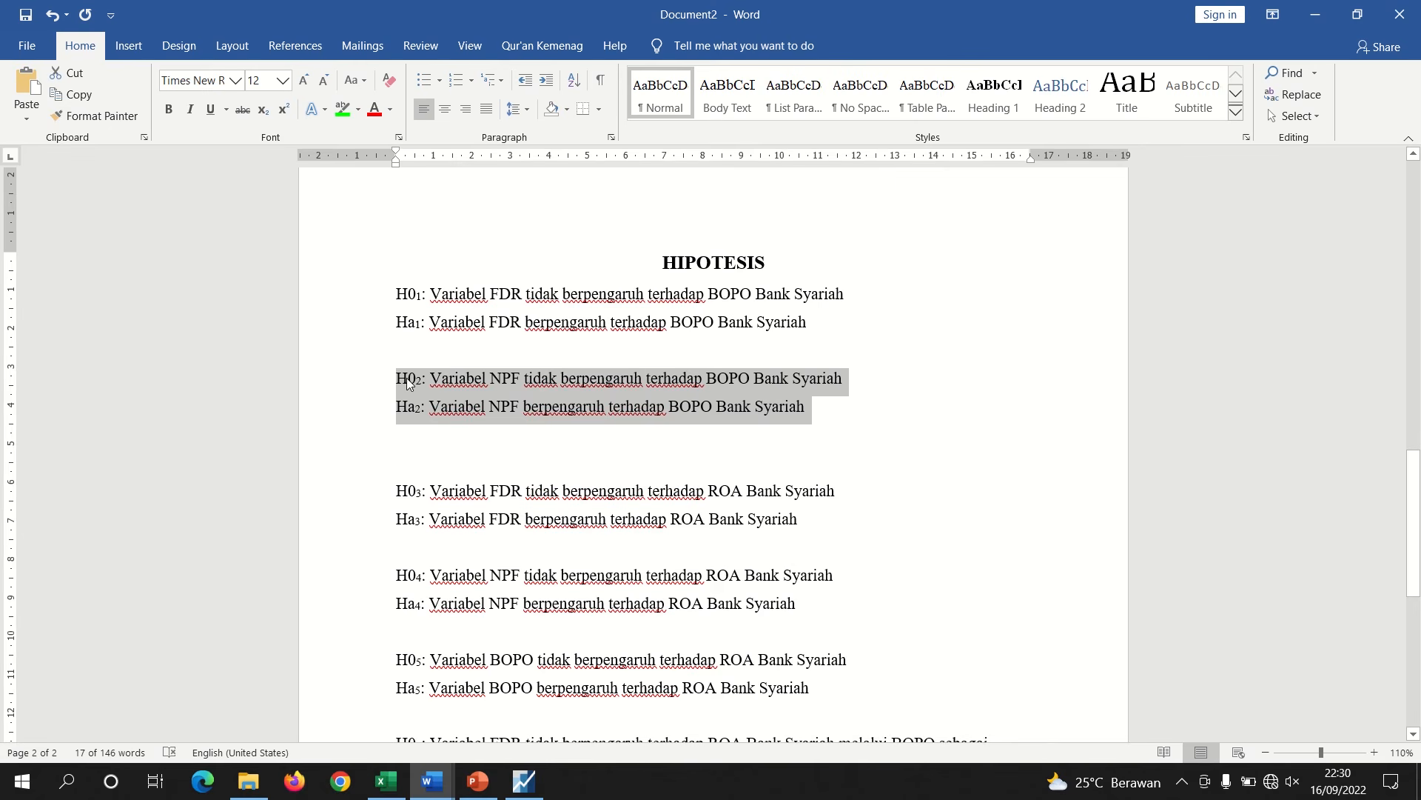
key(Right)
key(ctrl+v)
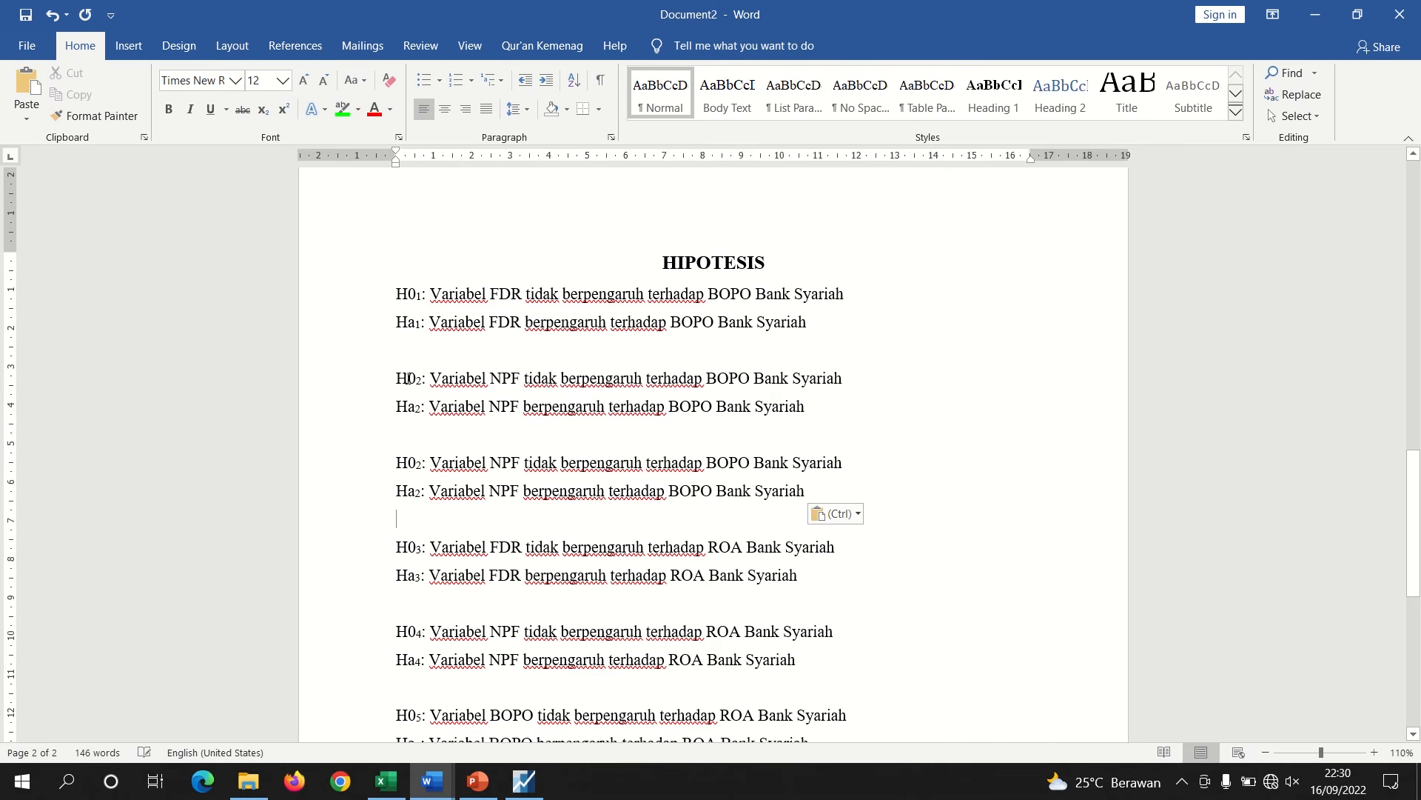
Renumber the duplicated pair's subscripts to H0₃ and Ha₃
click(422, 464)
key(BackSpace)
text(3)
click(421, 492)
key(BackSpace)
text(3)
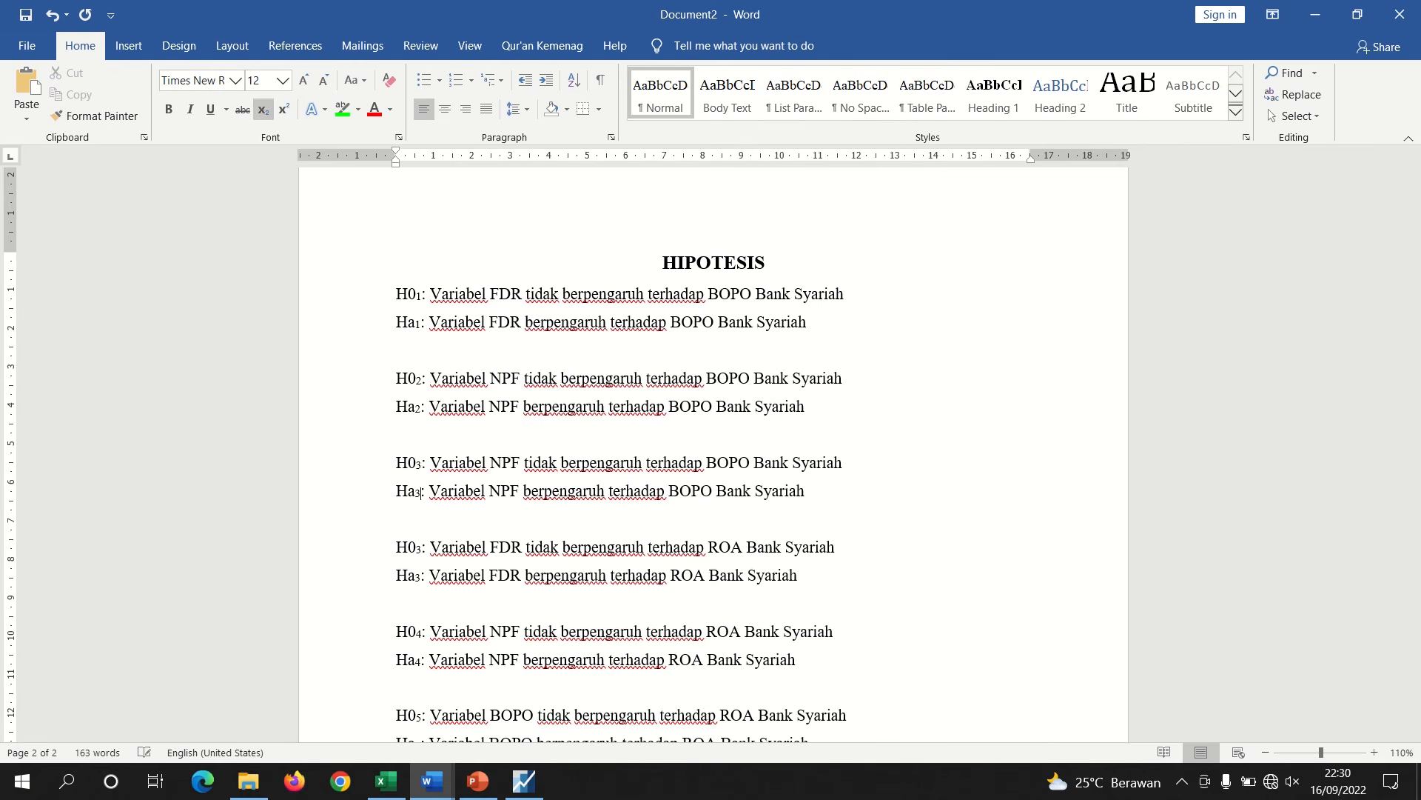
Insert "FDR dan" before NPF in both the H0₃ and Ha₃ statements
click(490, 466)
text(FDR c)
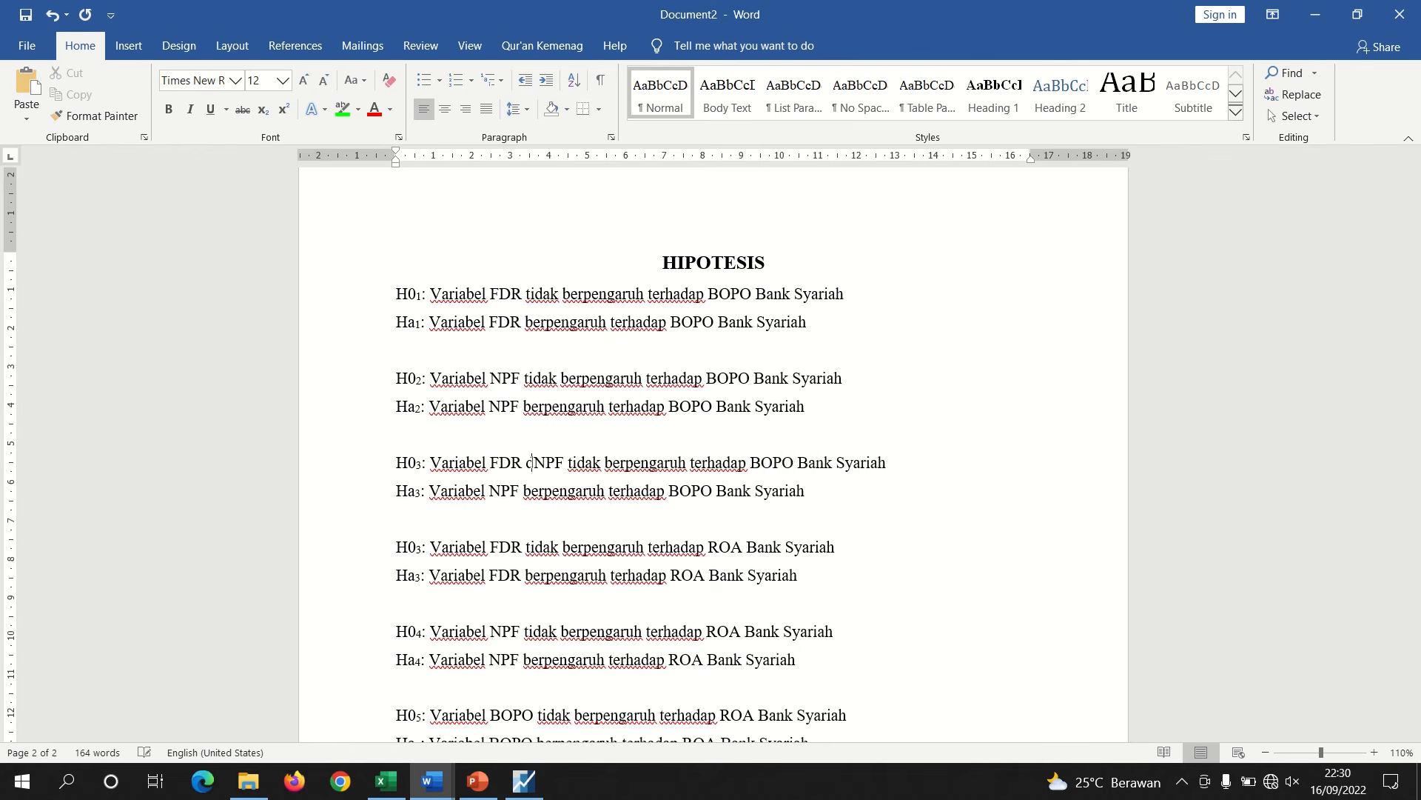
key(BackSpace)
text(dan)
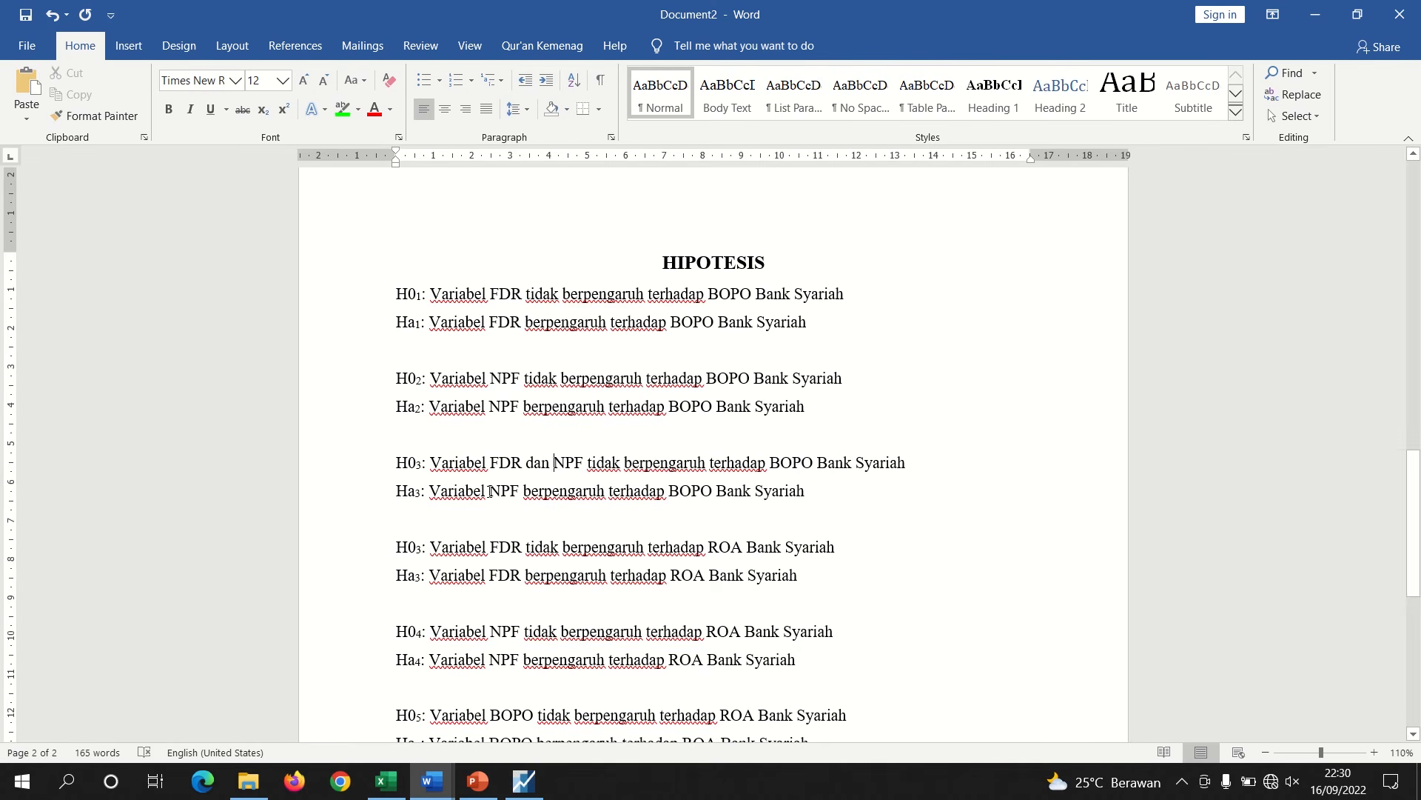
click(490, 490)
text(FDR dan)
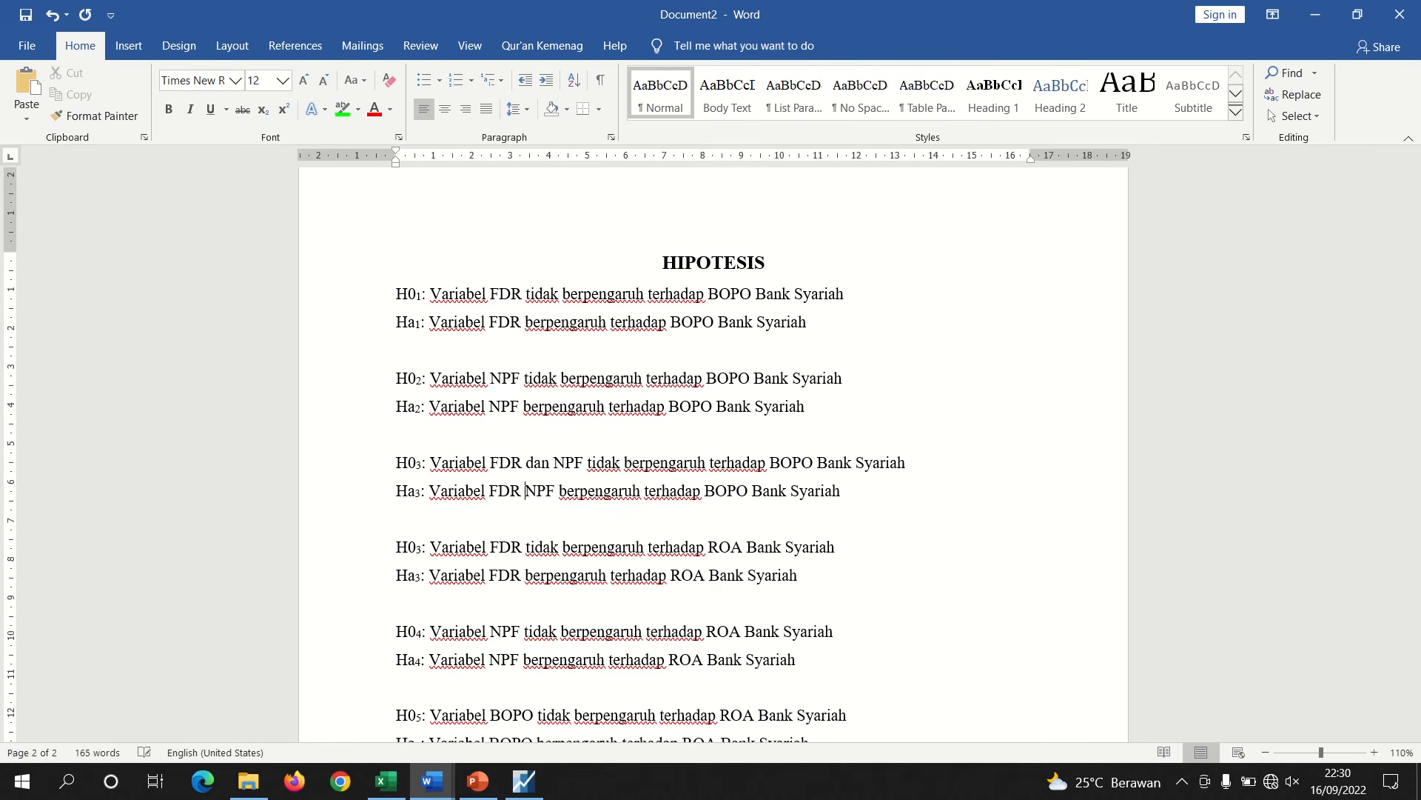
Renumber the following FDR–ROA hypothesis pair to H0₄ and Ha₄
click(421, 549)
key(BackSpace)
text(4)
click(421, 576)
key(BackSpace)
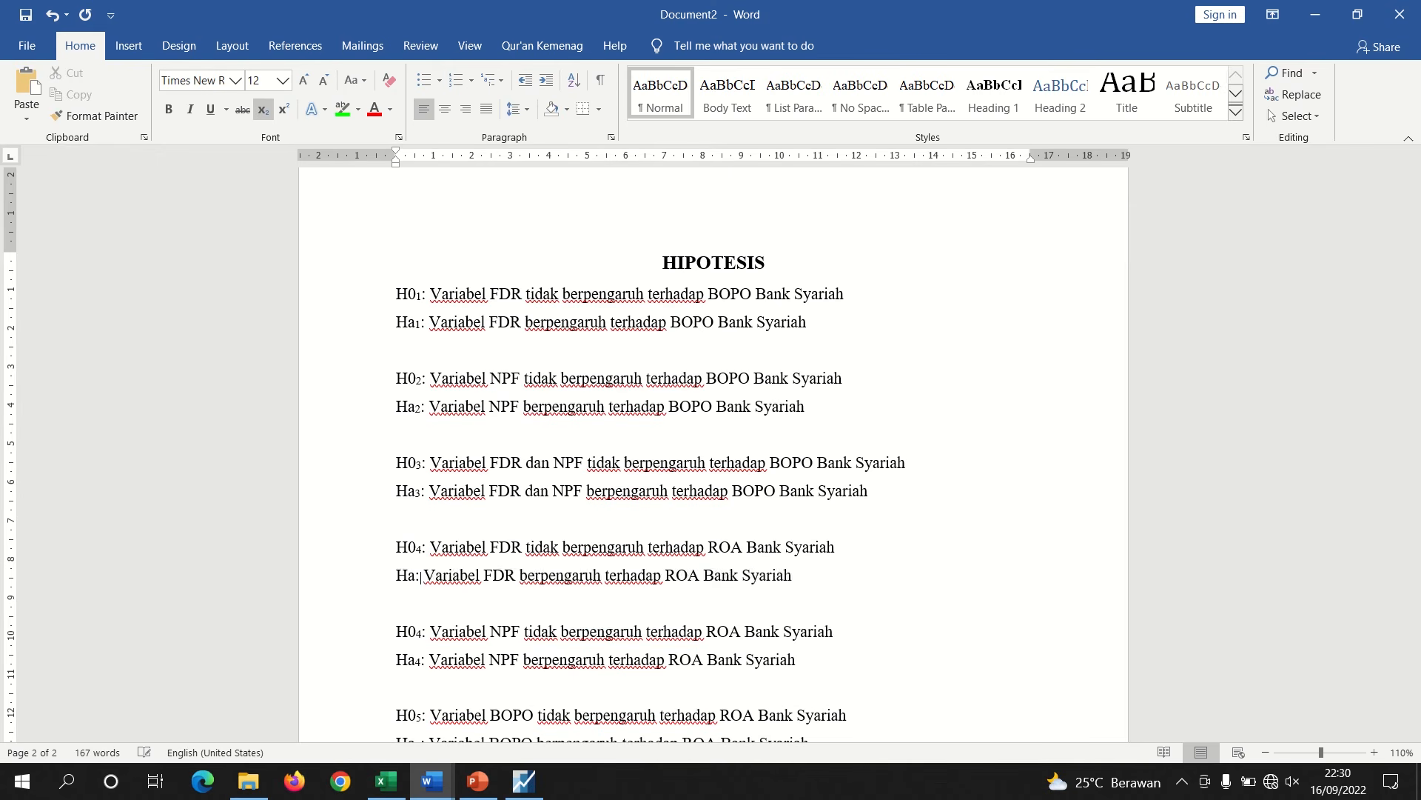
text(4)
Renumber the NPF–ROA hypothesis pair to H0₅ and Ha₅
click(421, 634)
key(BackSpace)
text(5)
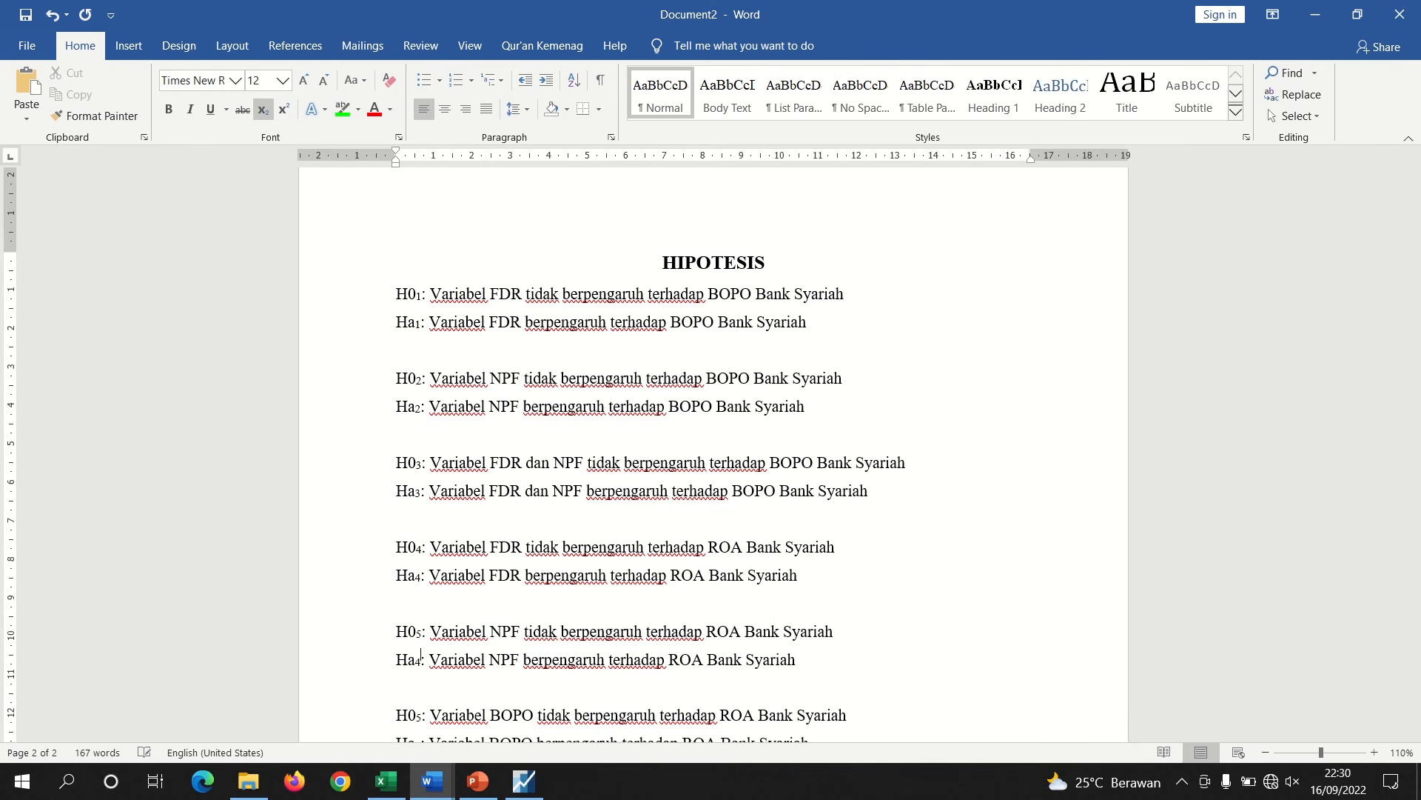
click(419, 661)
key(BackSpace)
text(5)
Copy the "Nilai prob. X2 0,0119 < 0,05," phrase in the report and paste it below the F-test statistics table
mouse_move(432, 781)
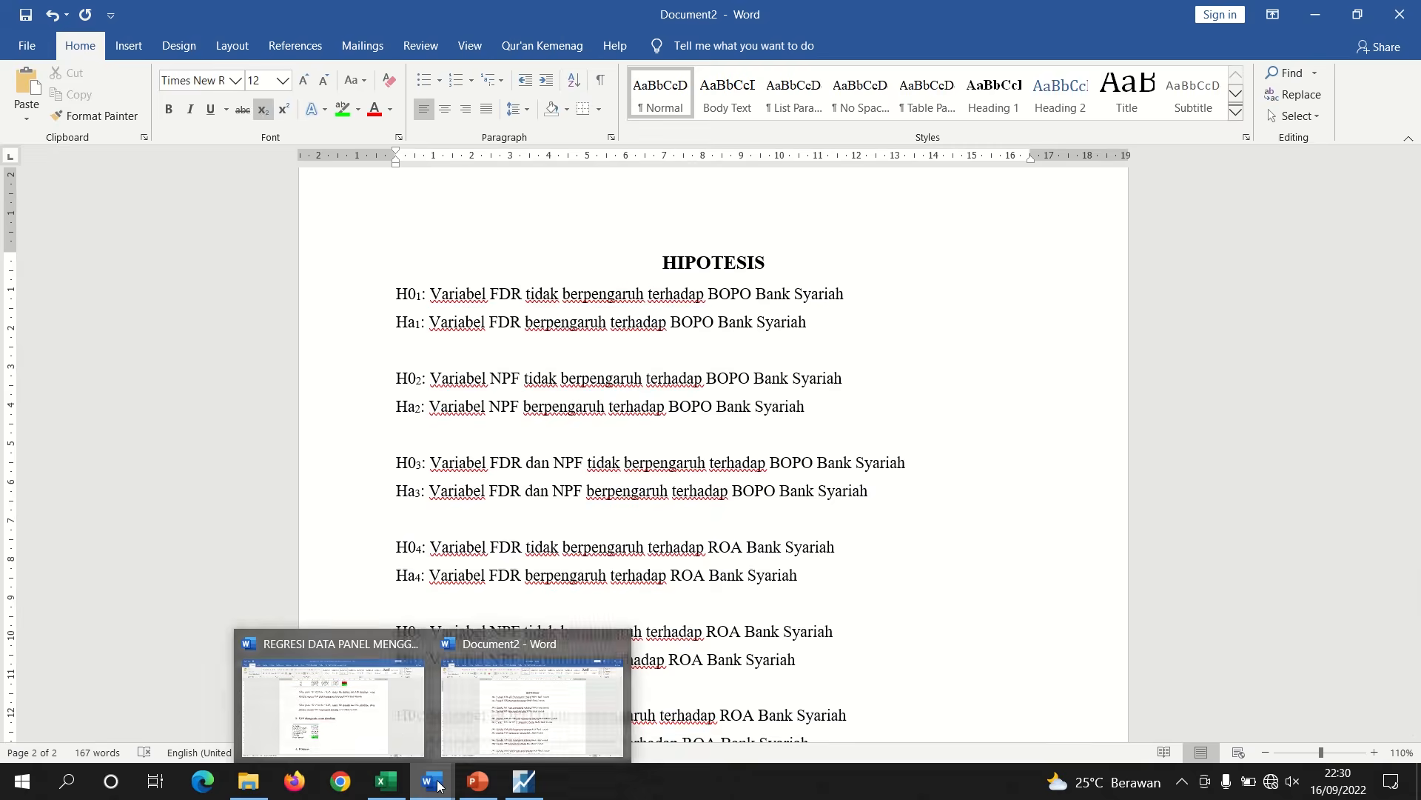
click(397, 718)
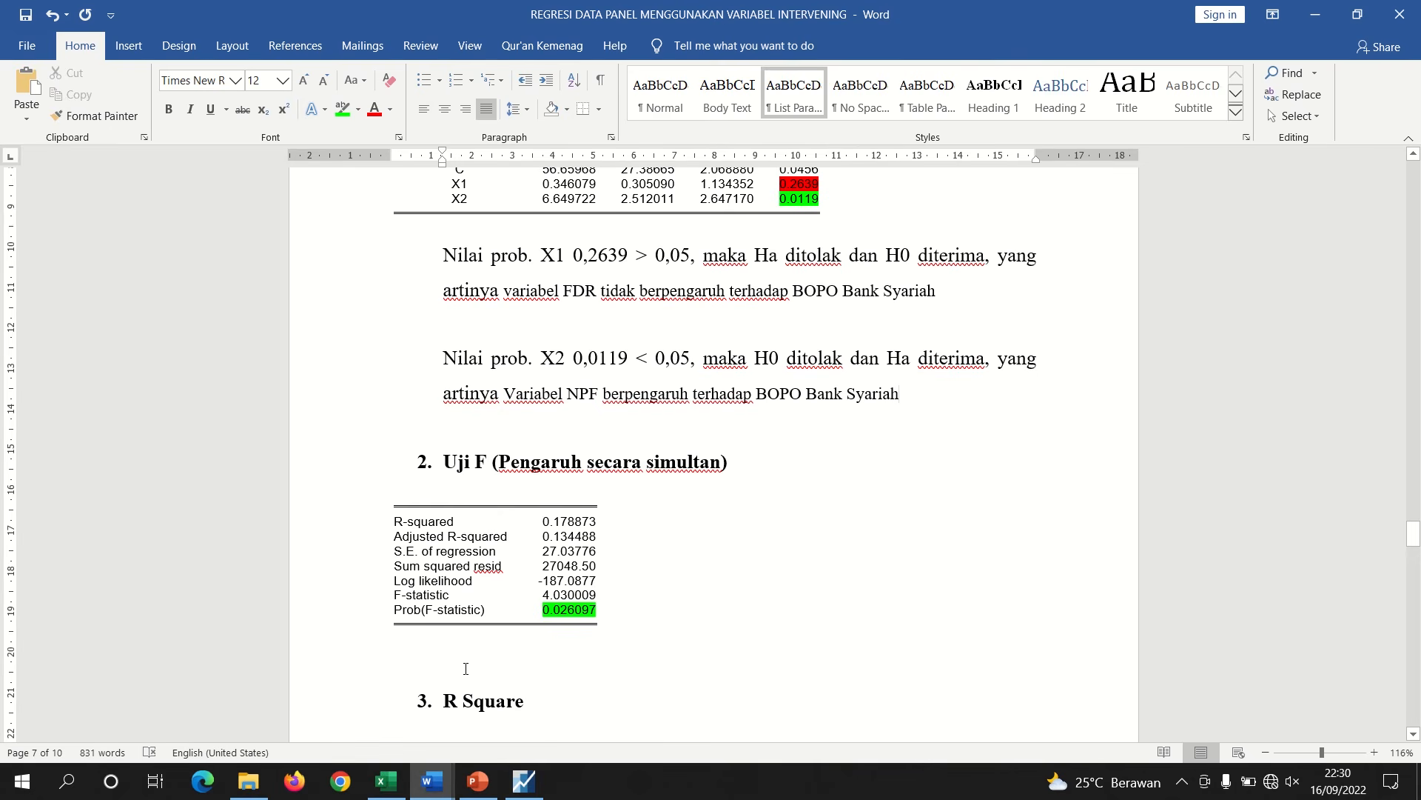
drag(444, 358, 687, 359)
key(ctrl+c)
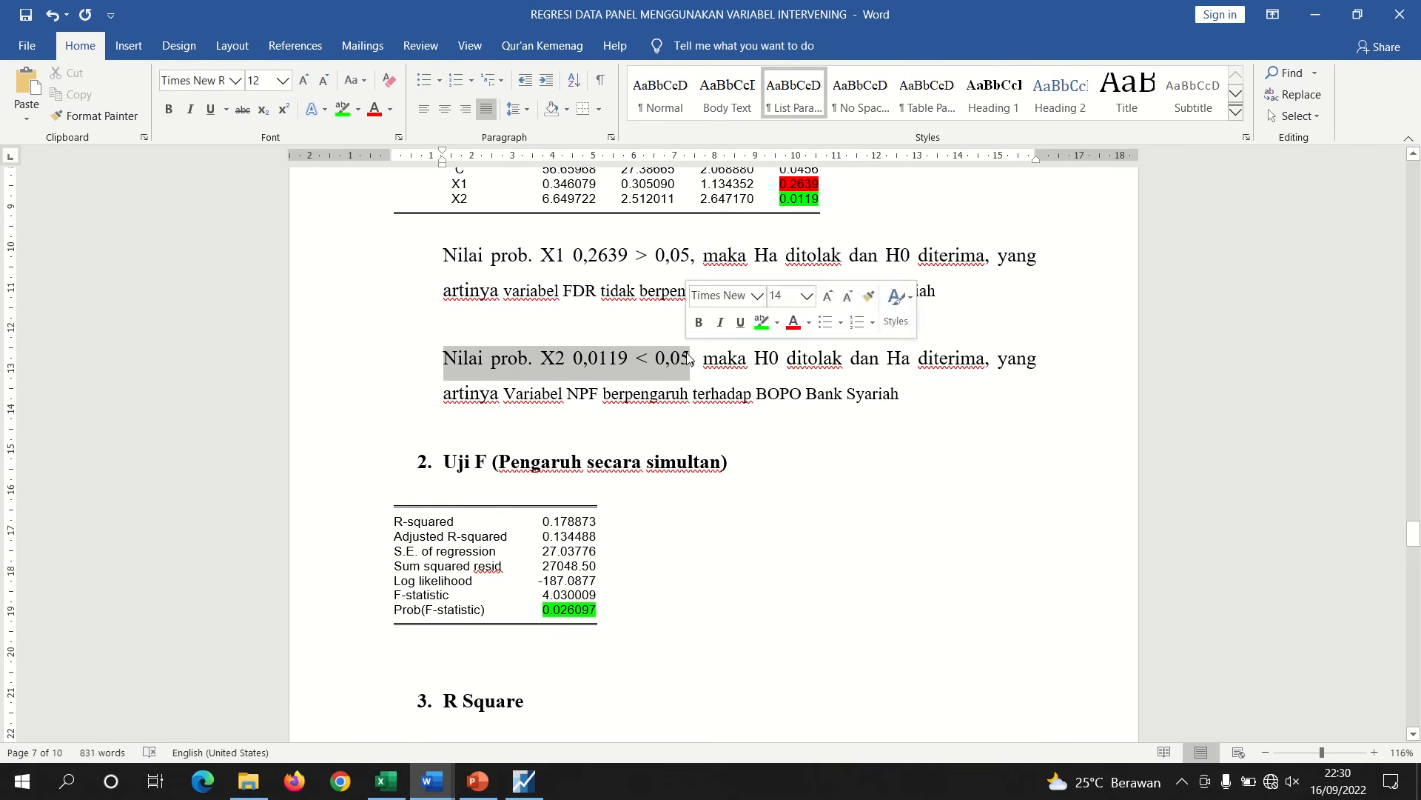
click(408, 652)
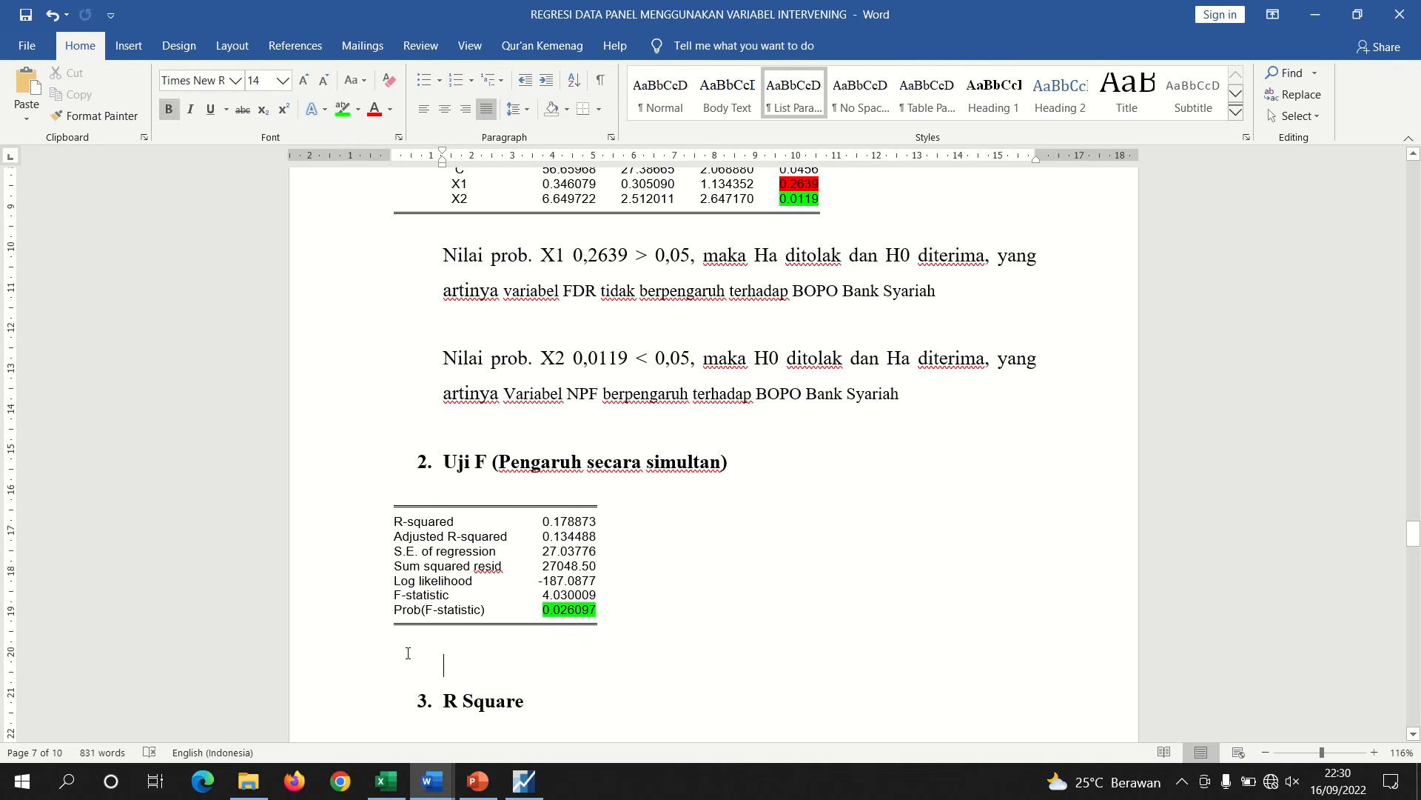
key(ctrl+v)
key(Return)
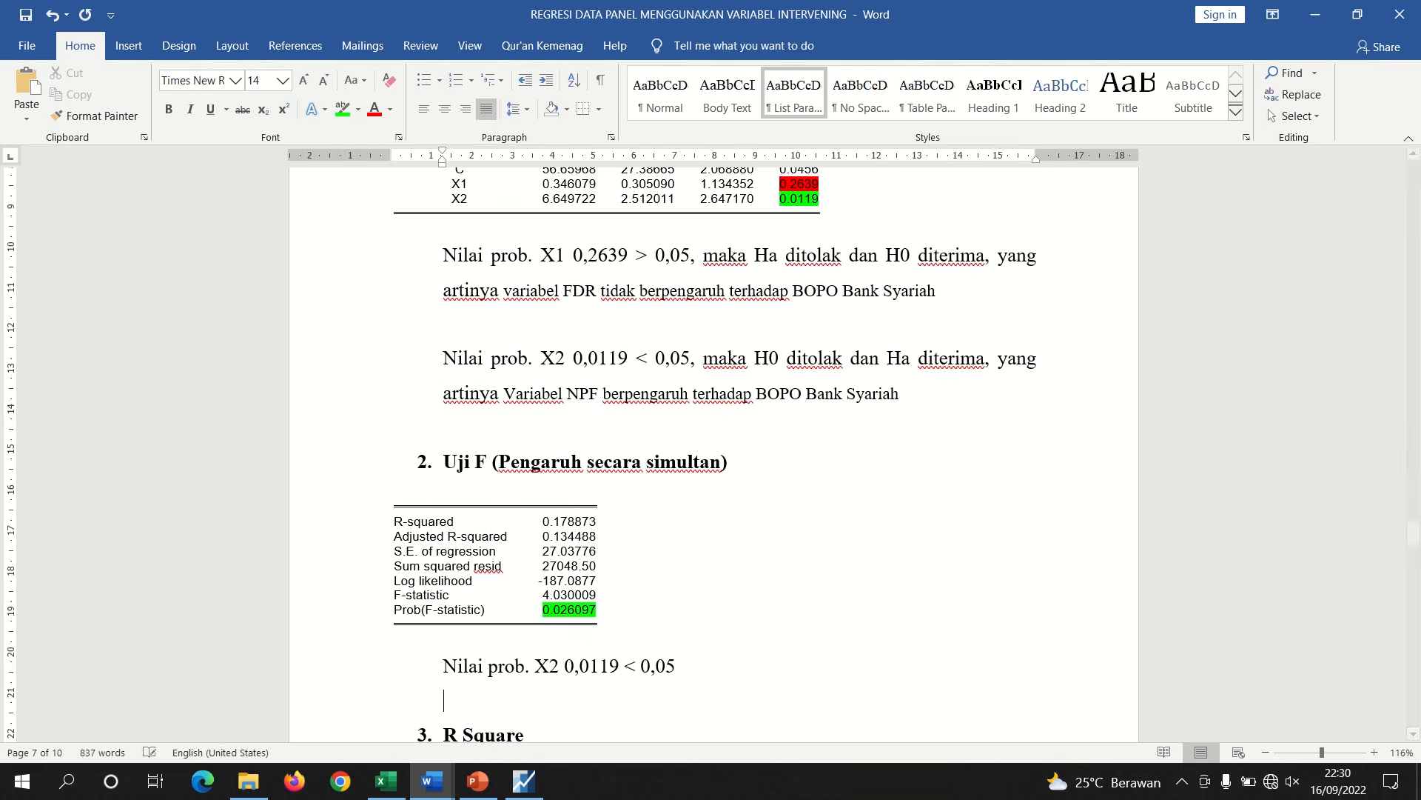
Edit the pasted line to read "Nilai prob. 0,026097 < 0,05, maka H0 ditolak dan Ha diterima, yang artinya"
click(558, 667)
key(BackSpace)
key(BackSpace)
key(BackSpace)
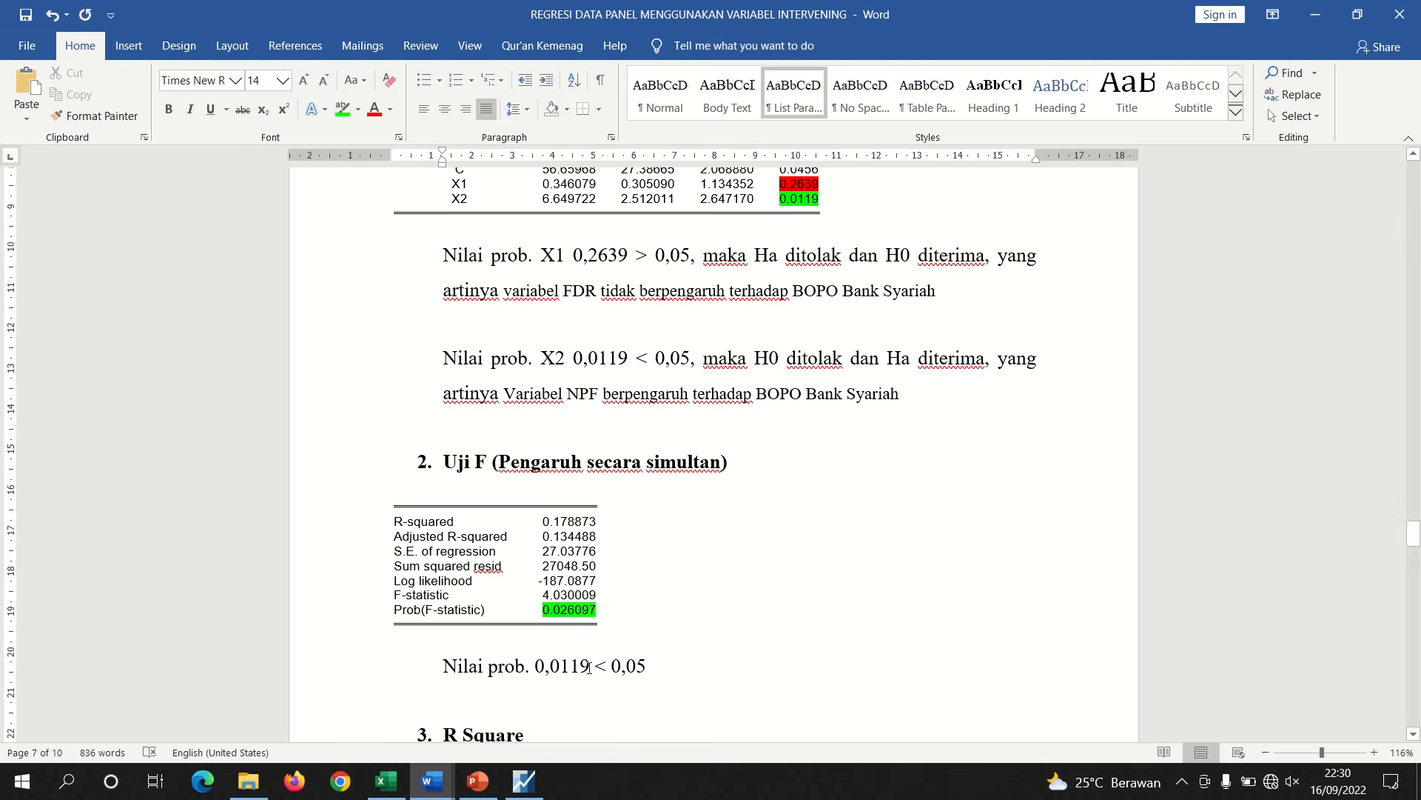
key(BackSpace)
key(BackSpace)
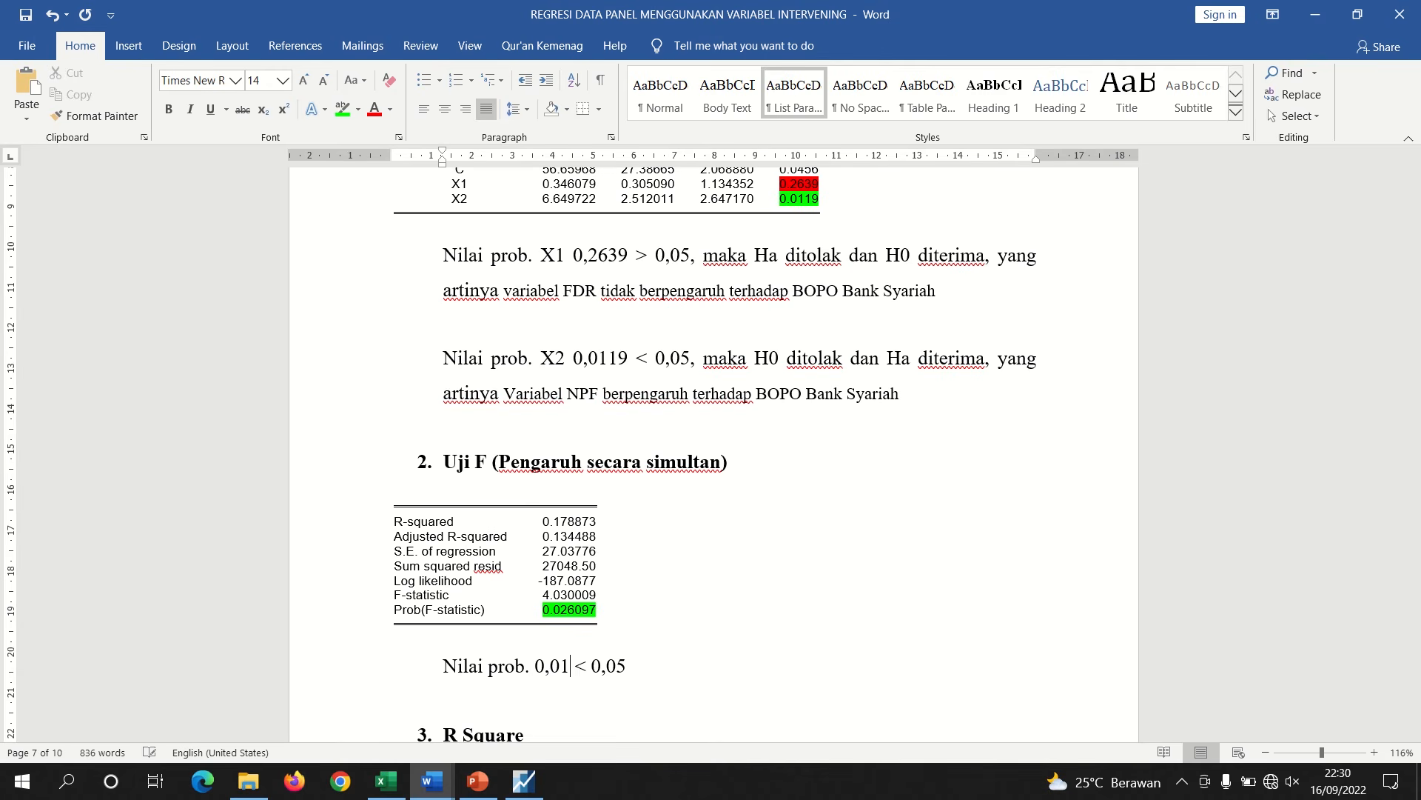
key(BackSpace)
text(26097 < 0)
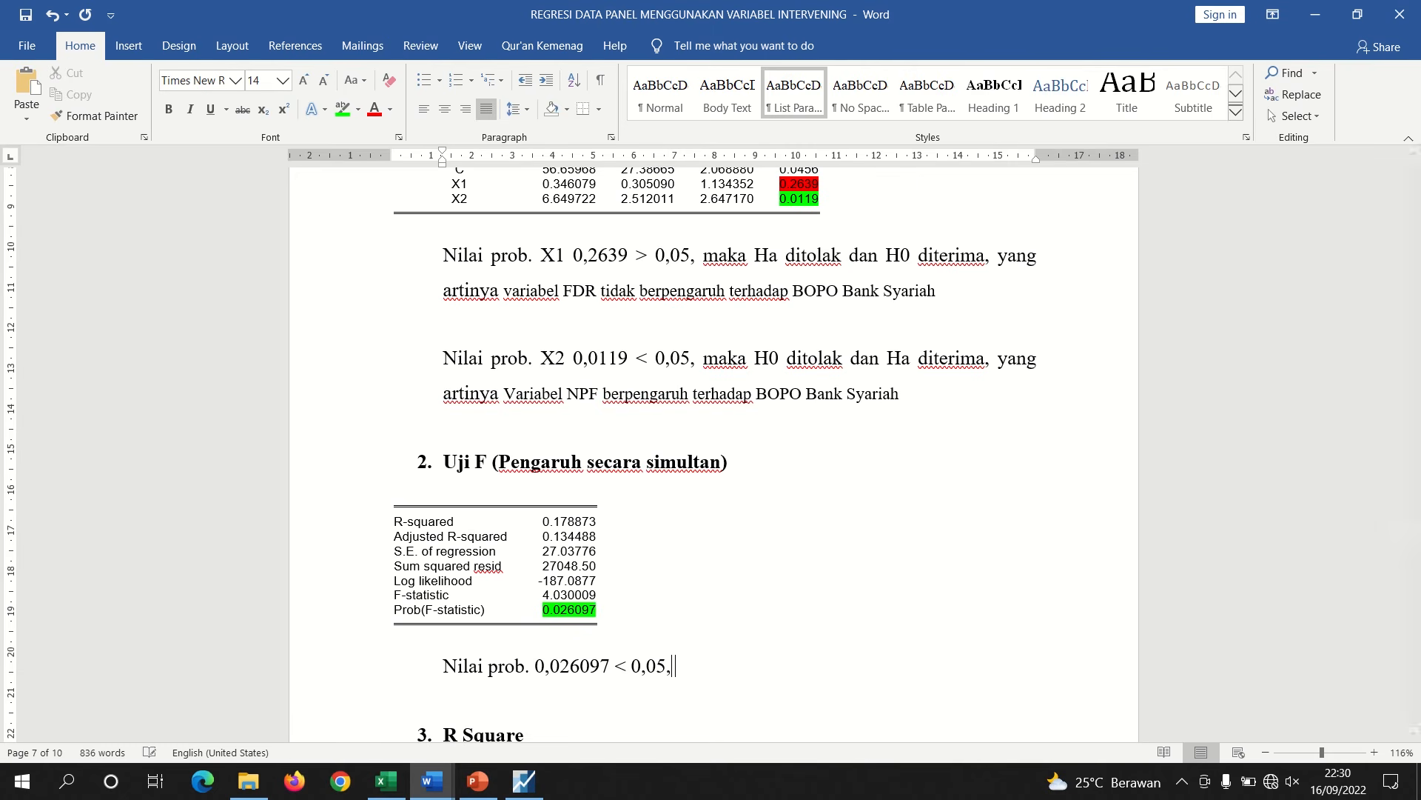
text(,05, maka H0 ditolak dan)
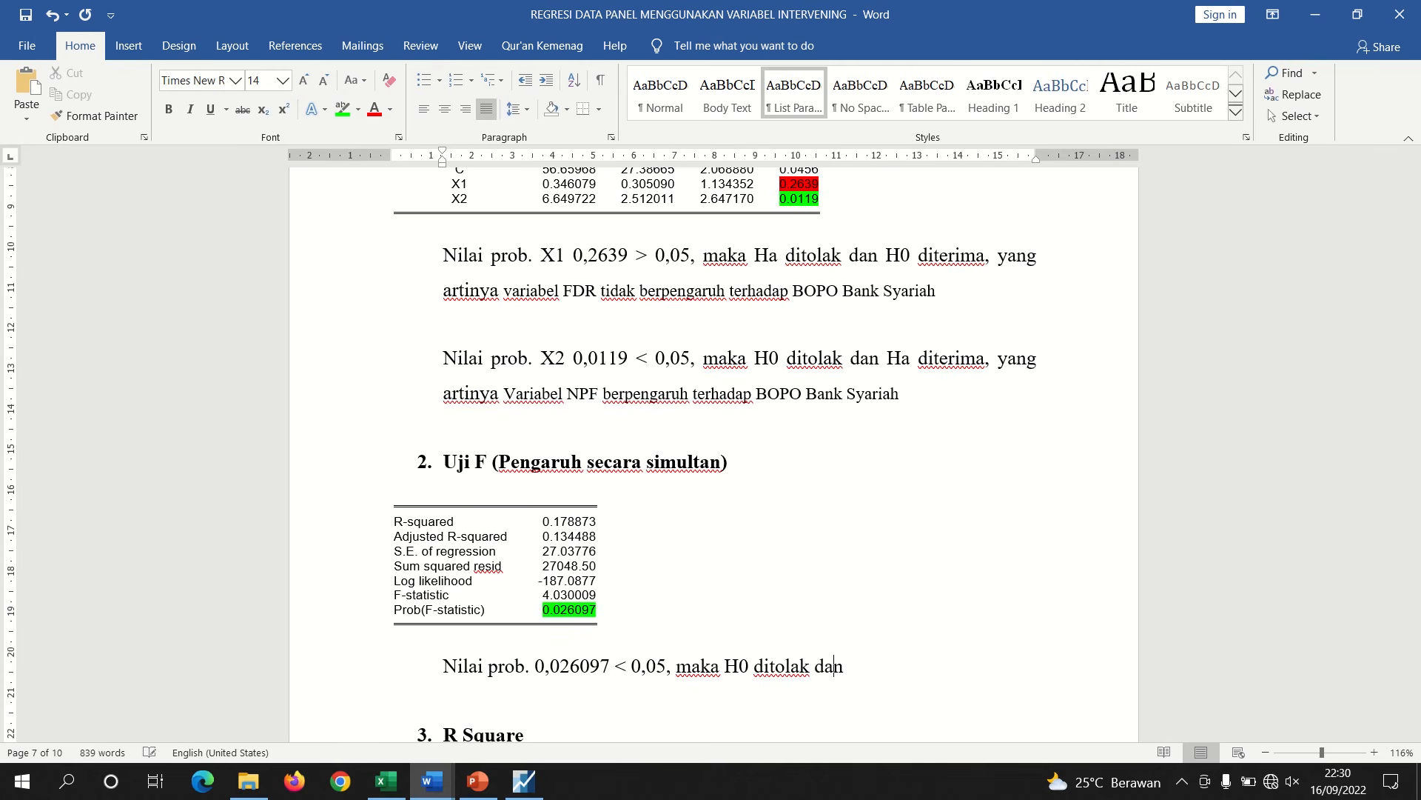
text( Ha diterima, ya)
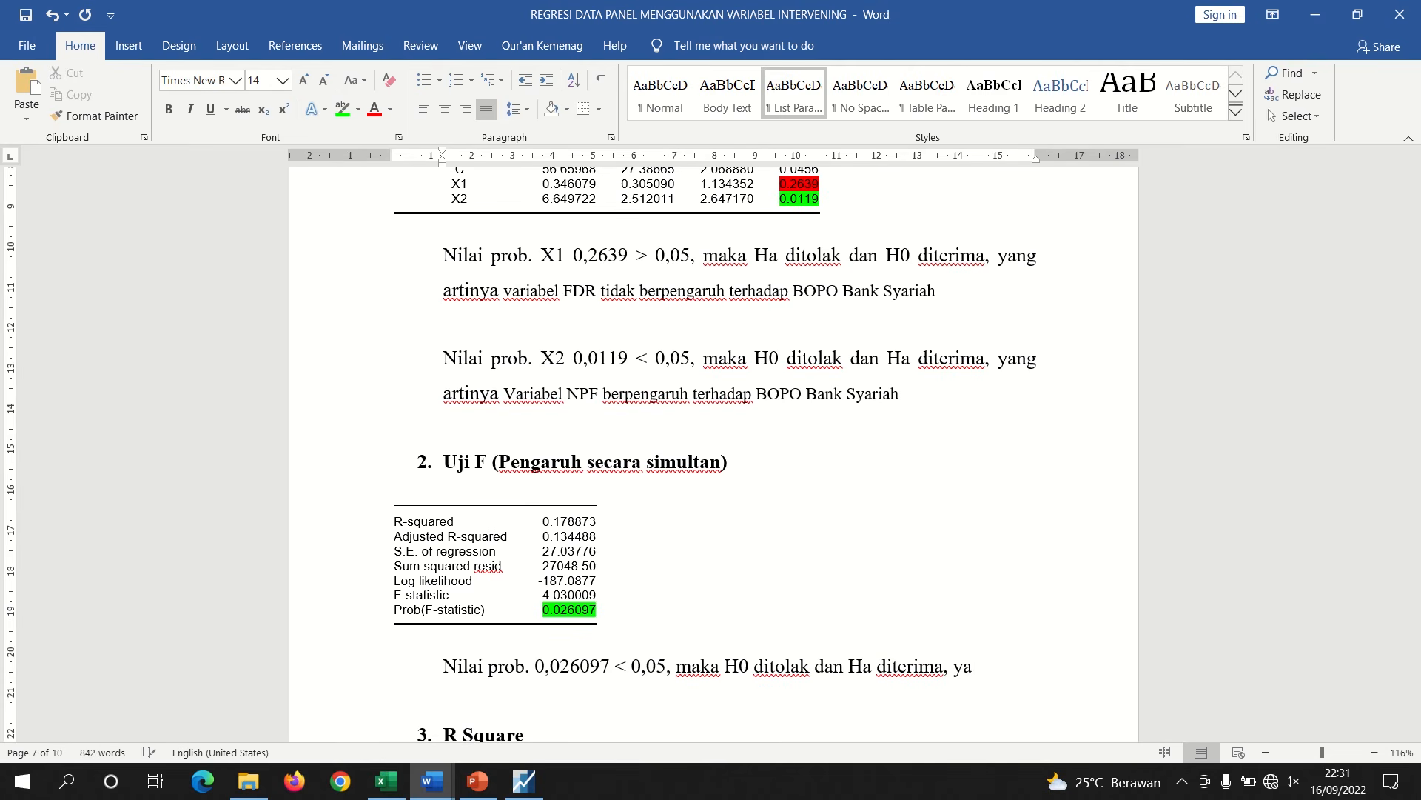
text(ng artinya)
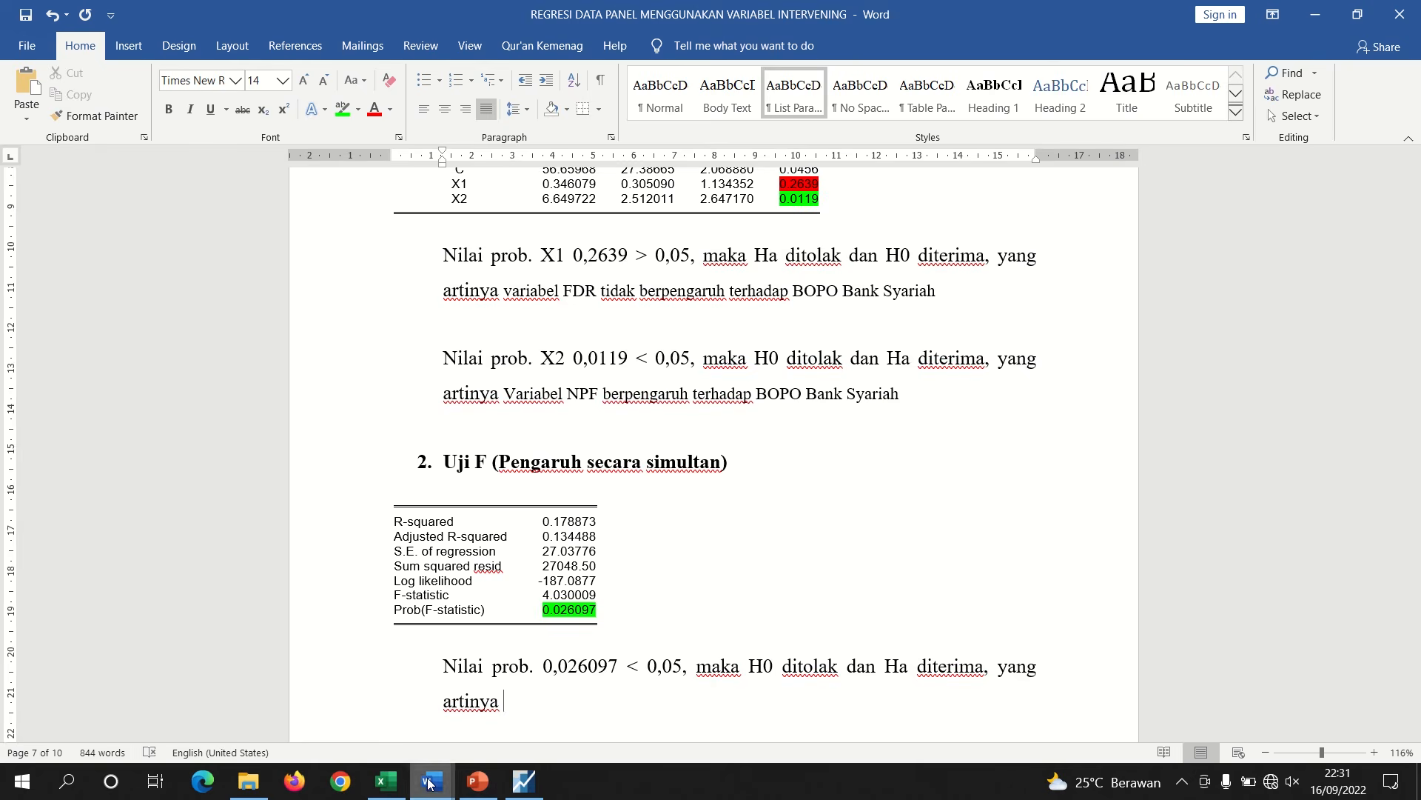
Copy the Ha₃ statement "Variabel FDR dan NPF berpengaruh terhadap BOPO Bank Syariah" from Document2
mouse_move(433, 781)
click(501, 689)
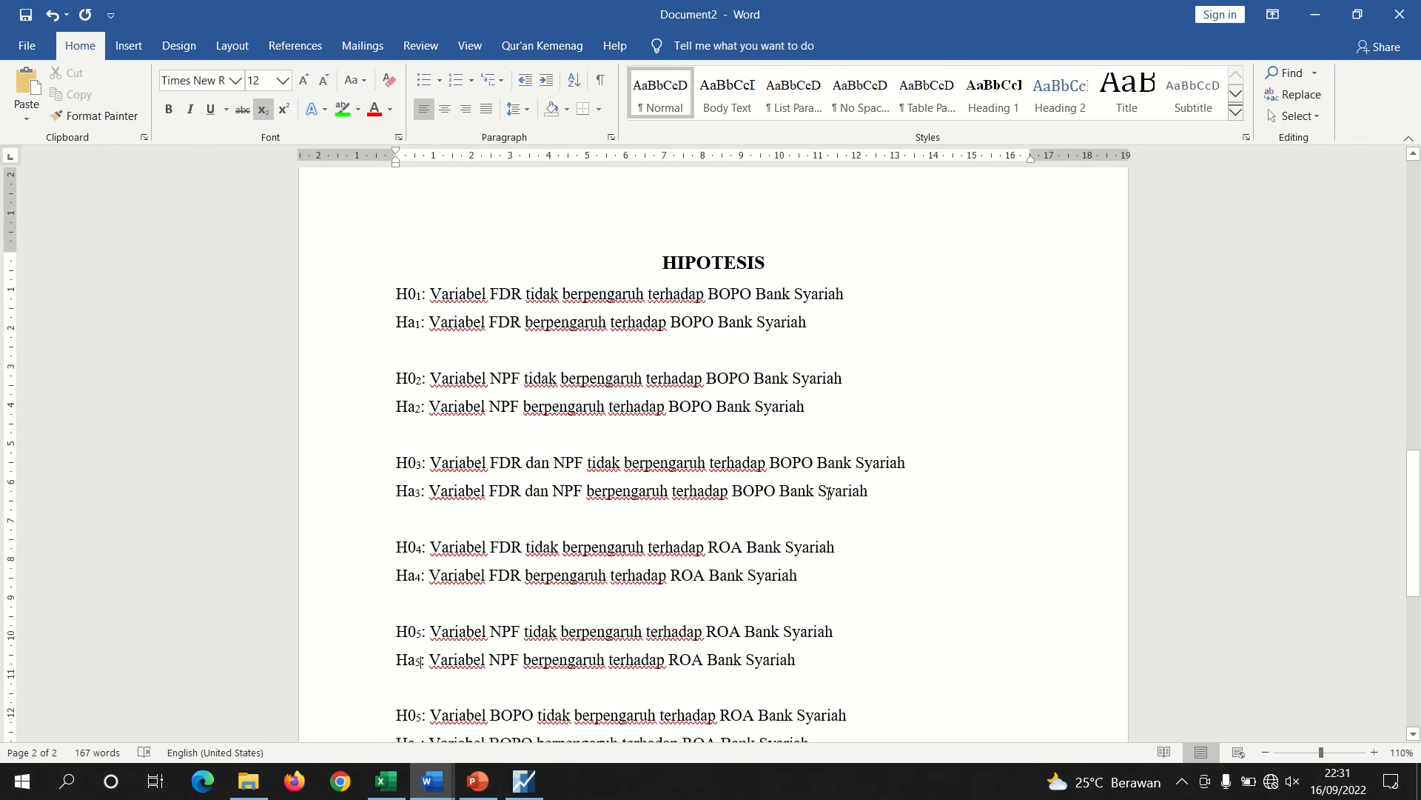
drag(829, 492, 464, 491)
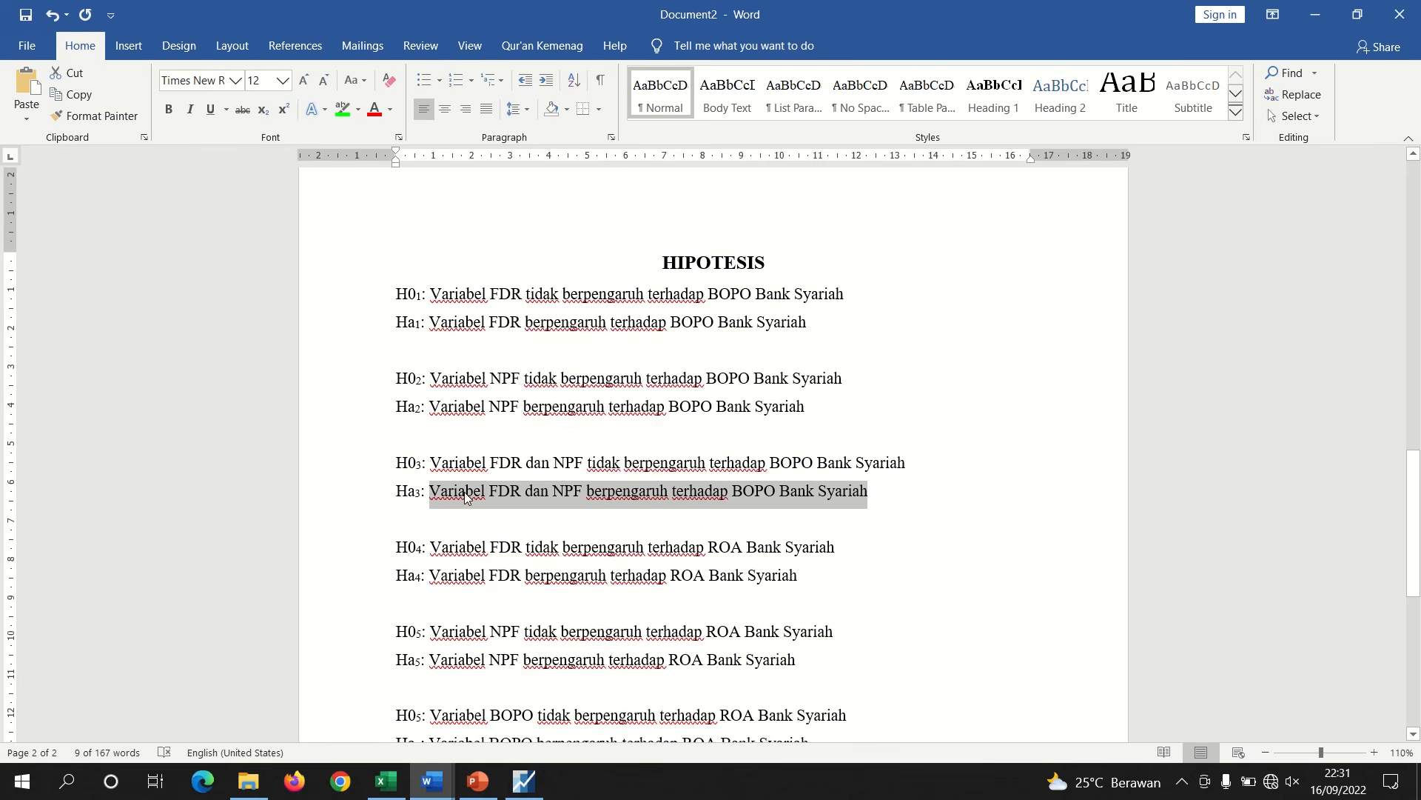
right_click(464, 491)
click(496, 524)
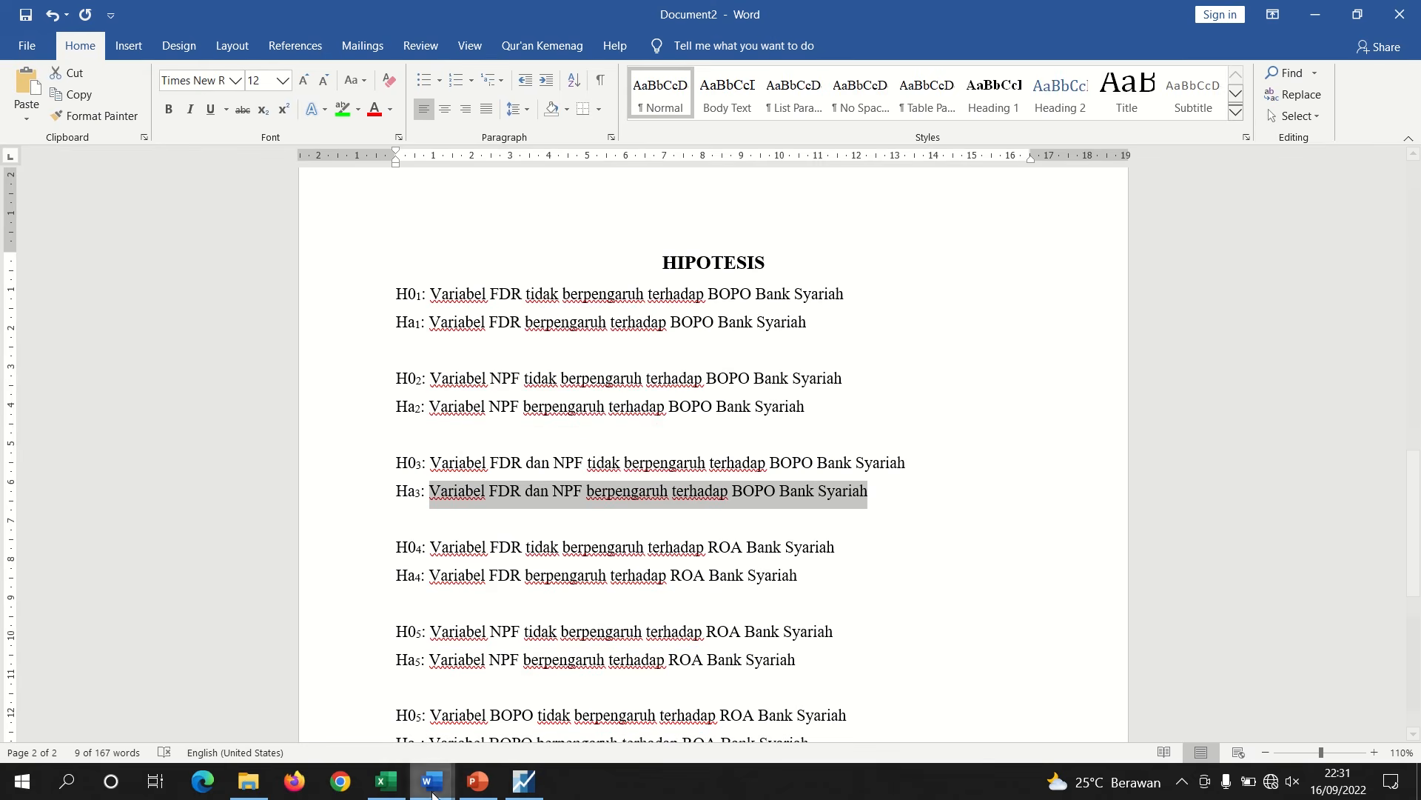
Paste the Ha₃ statement after "artinya" in the report's F-test conclusion
mouse_move(433, 792)
click(355, 722)
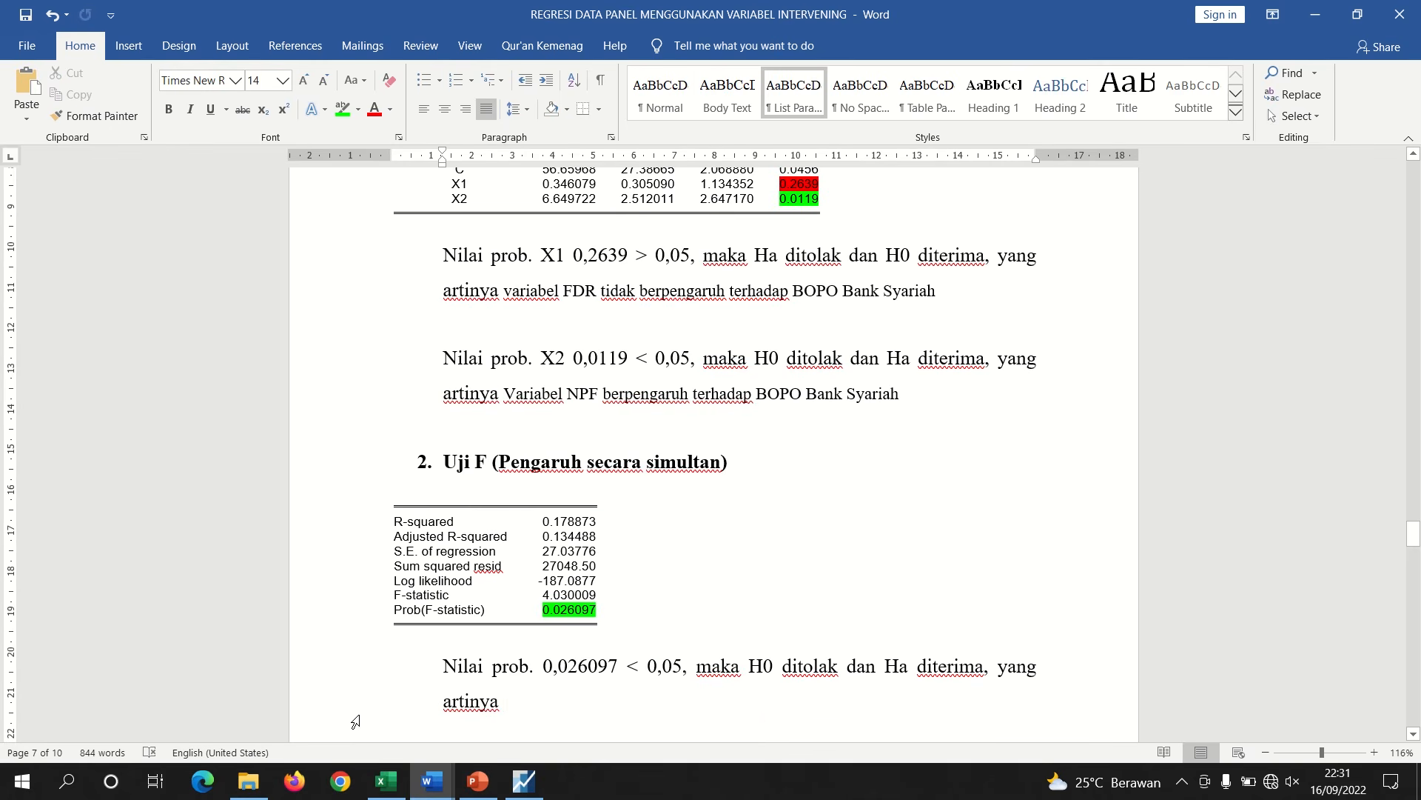
key(ctrl+v)
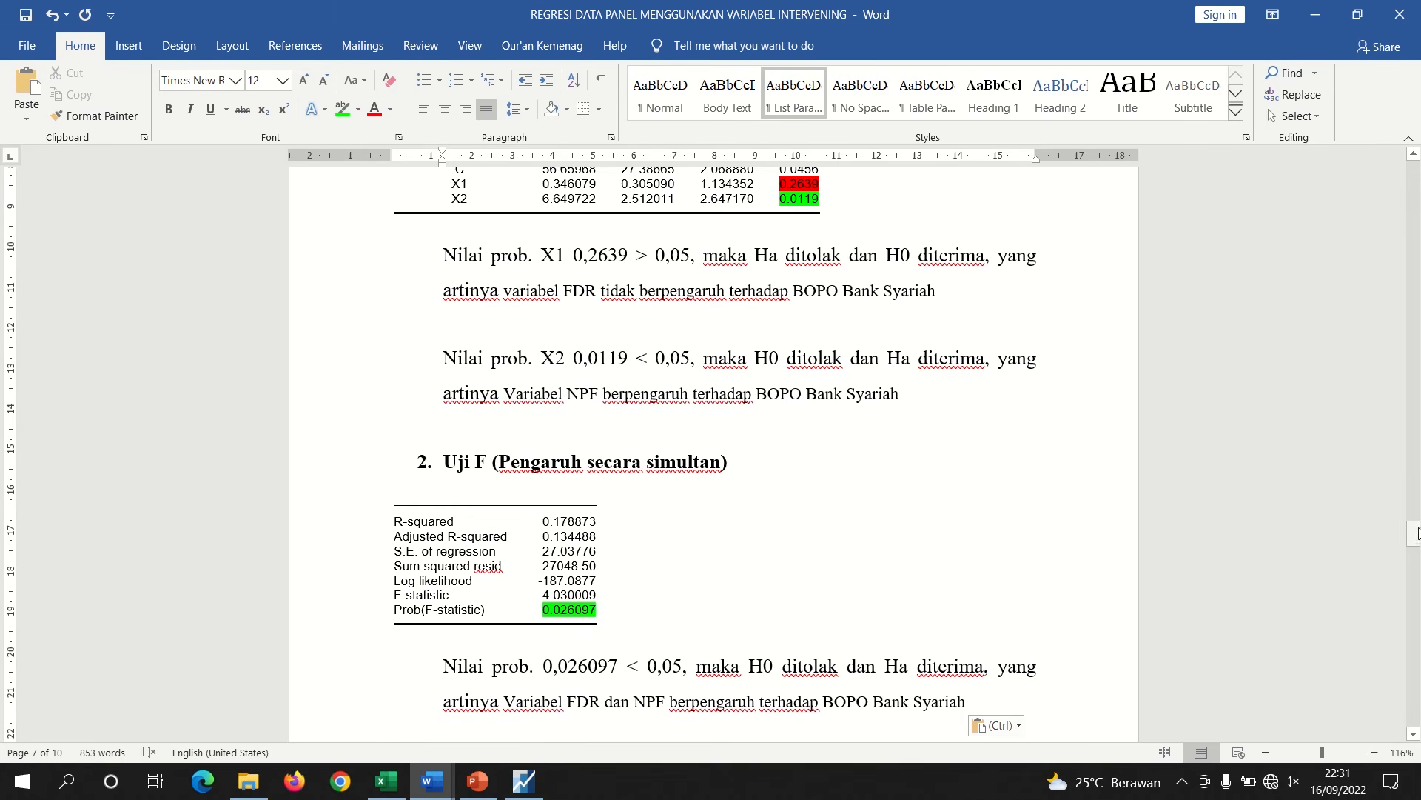
Insert two blank lines after the F-test conclusion sentence
drag(1417, 531, 1417, 547)
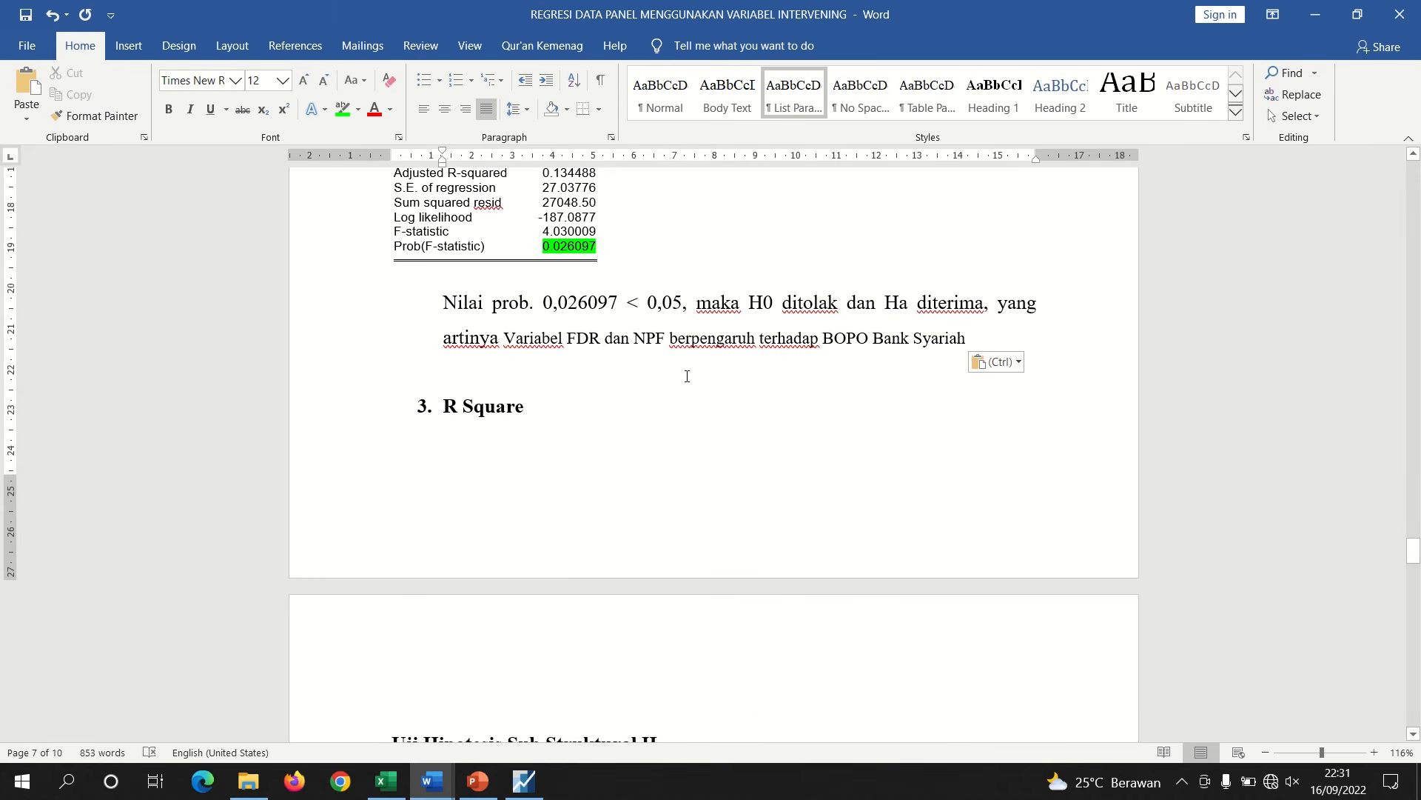
click(515, 384)
key(Return)
key(Return)
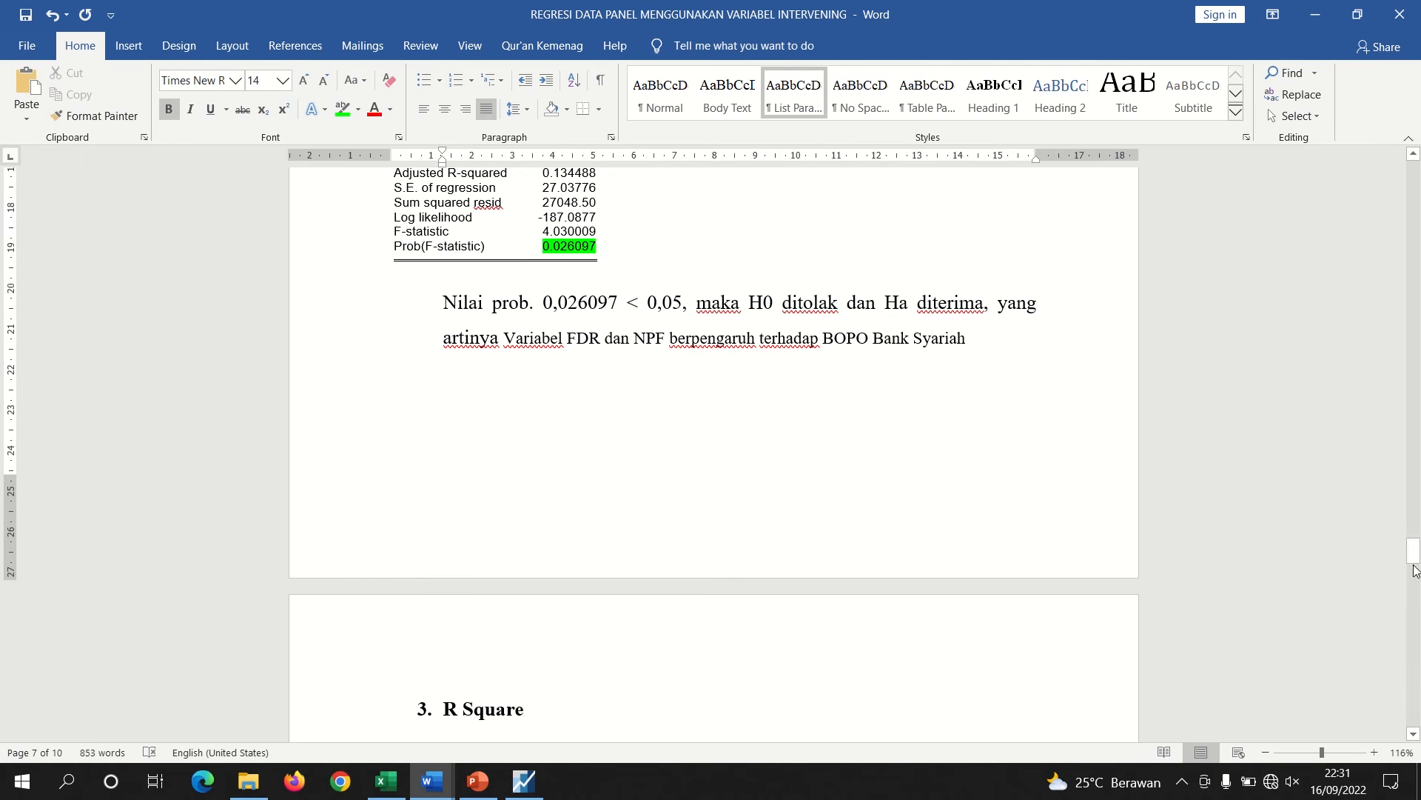
Copy the R-squared through Prob(F-statistic) statistics block again from the EViews Z equation output
scroll(1415, 561, up, 3)
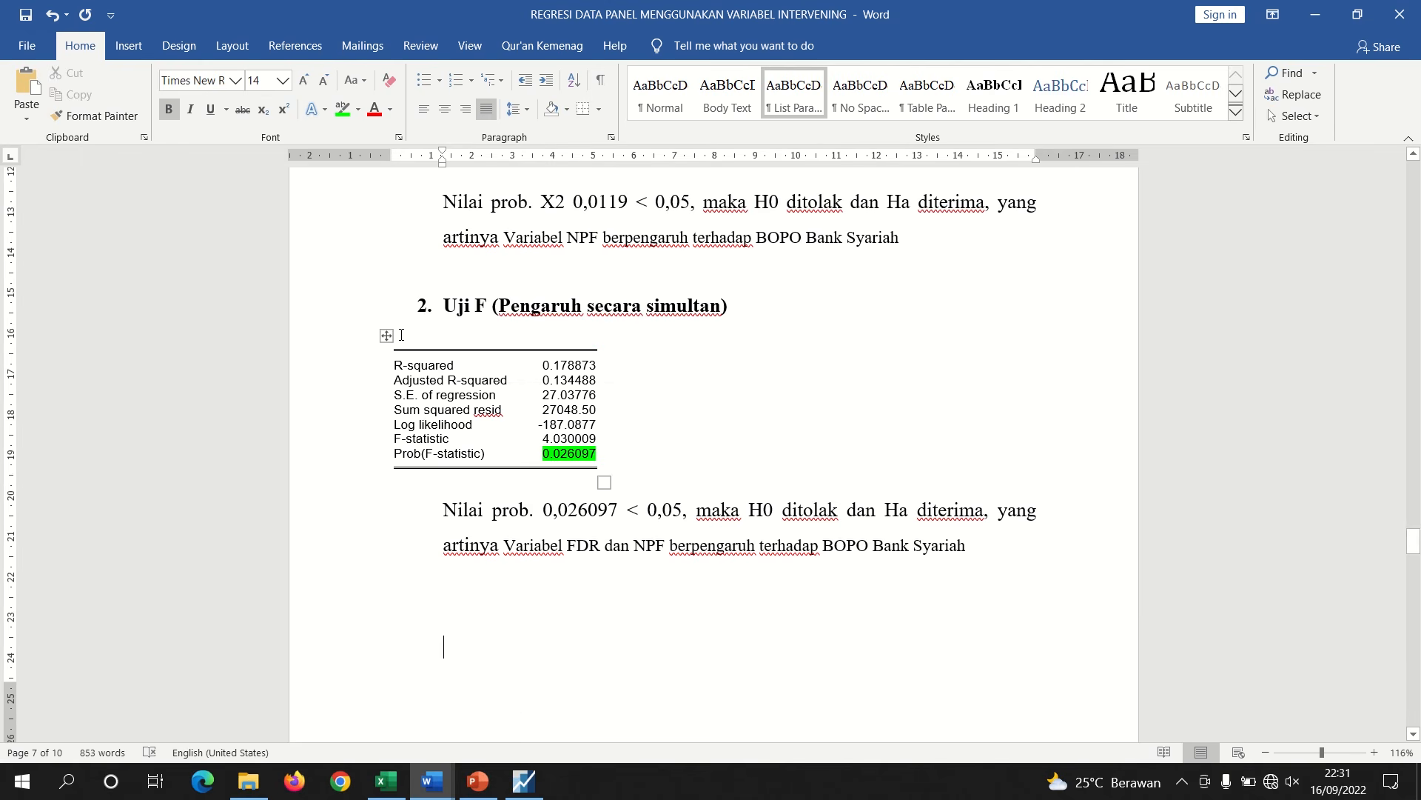
click(387, 337)
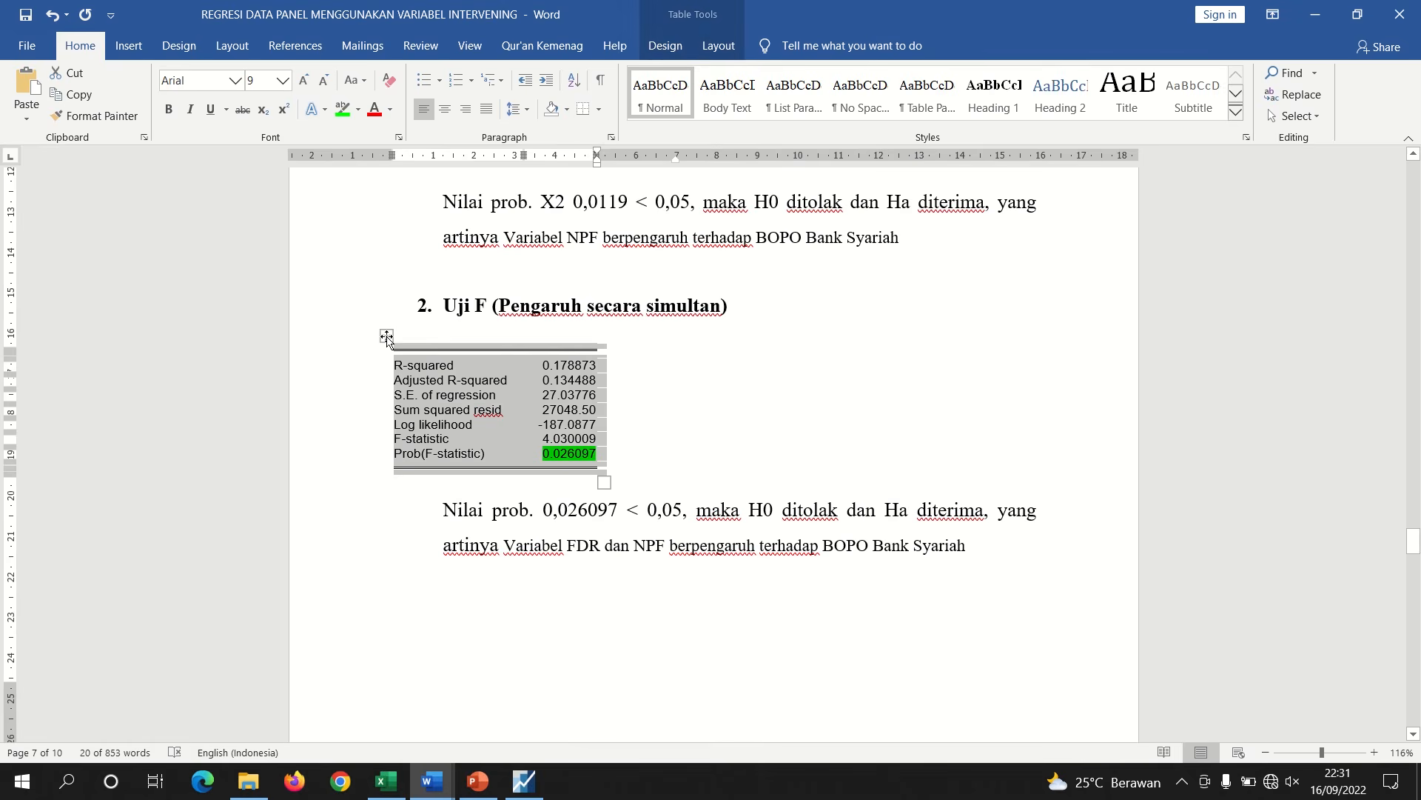
click(524, 781)
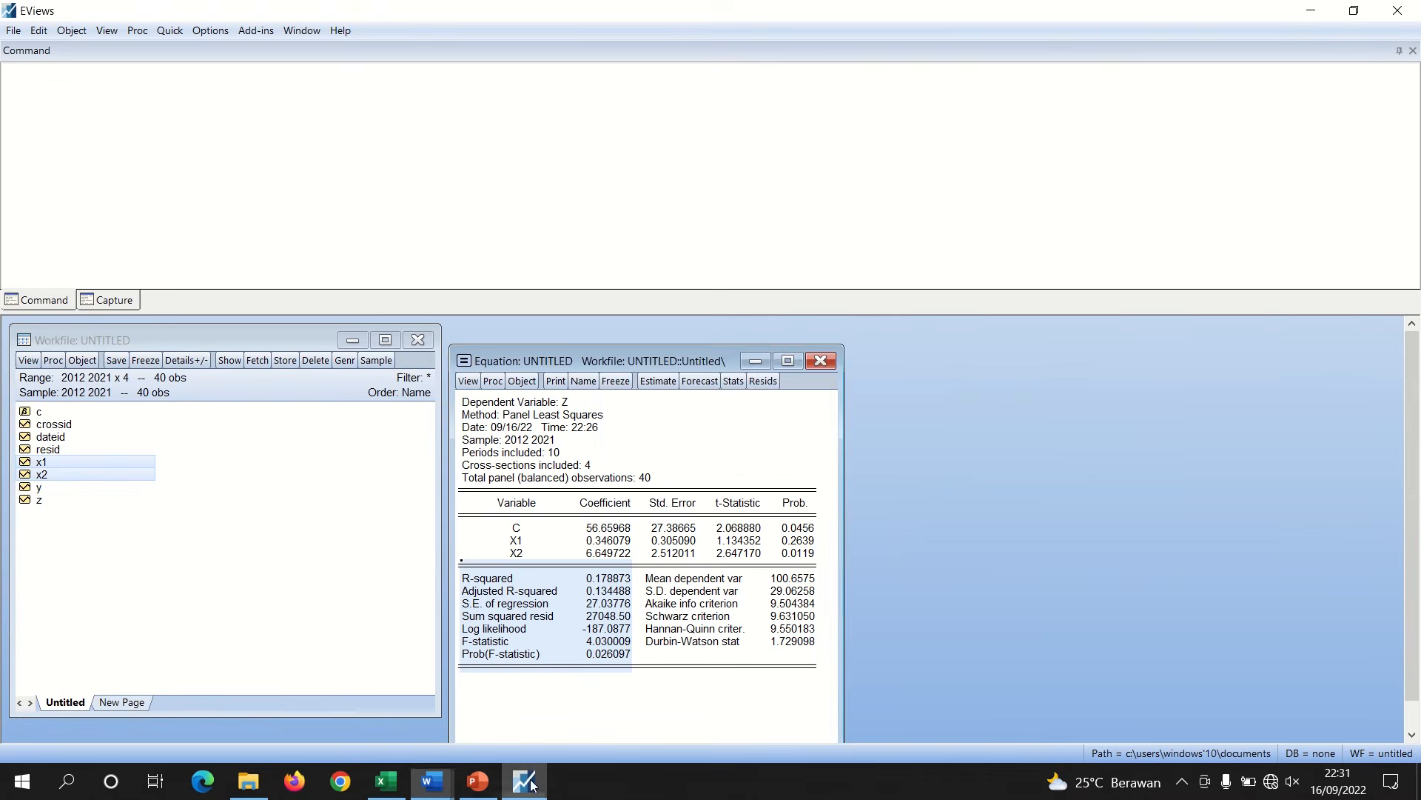
right_click(558, 634)
click(571, 637)
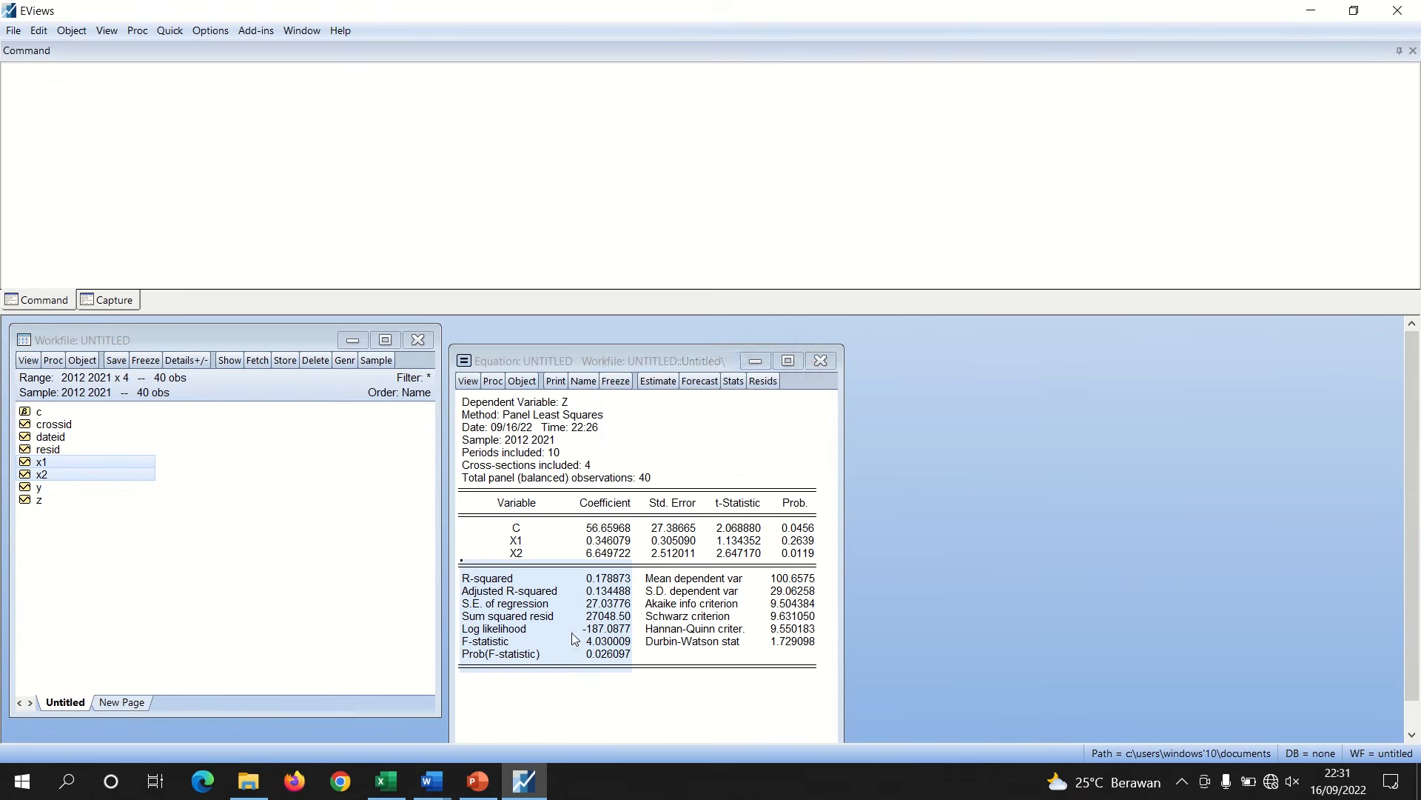
click(671, 431)
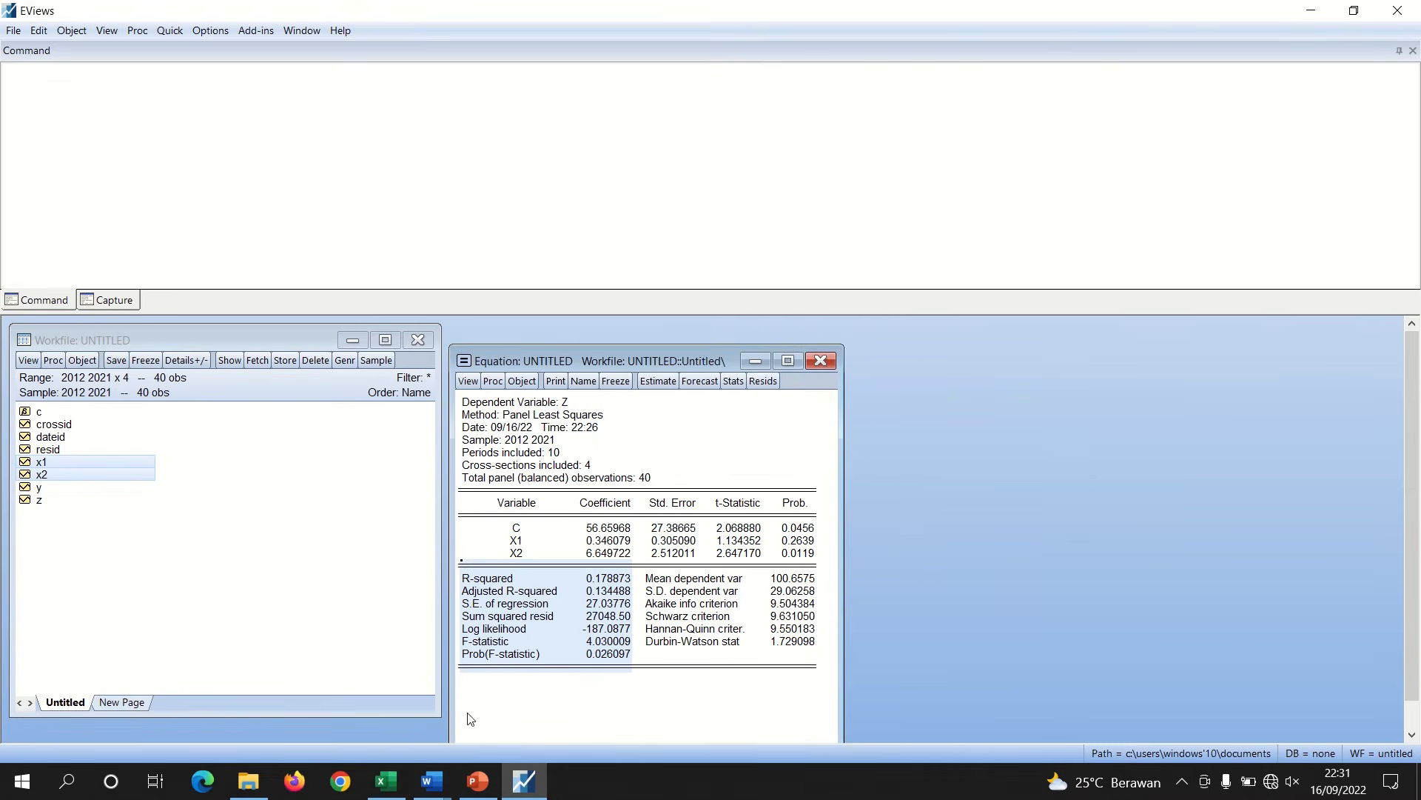
Paste the statistics block on a new line under the R Square heading in the report
mouse_move(430, 781)
click(326, 685)
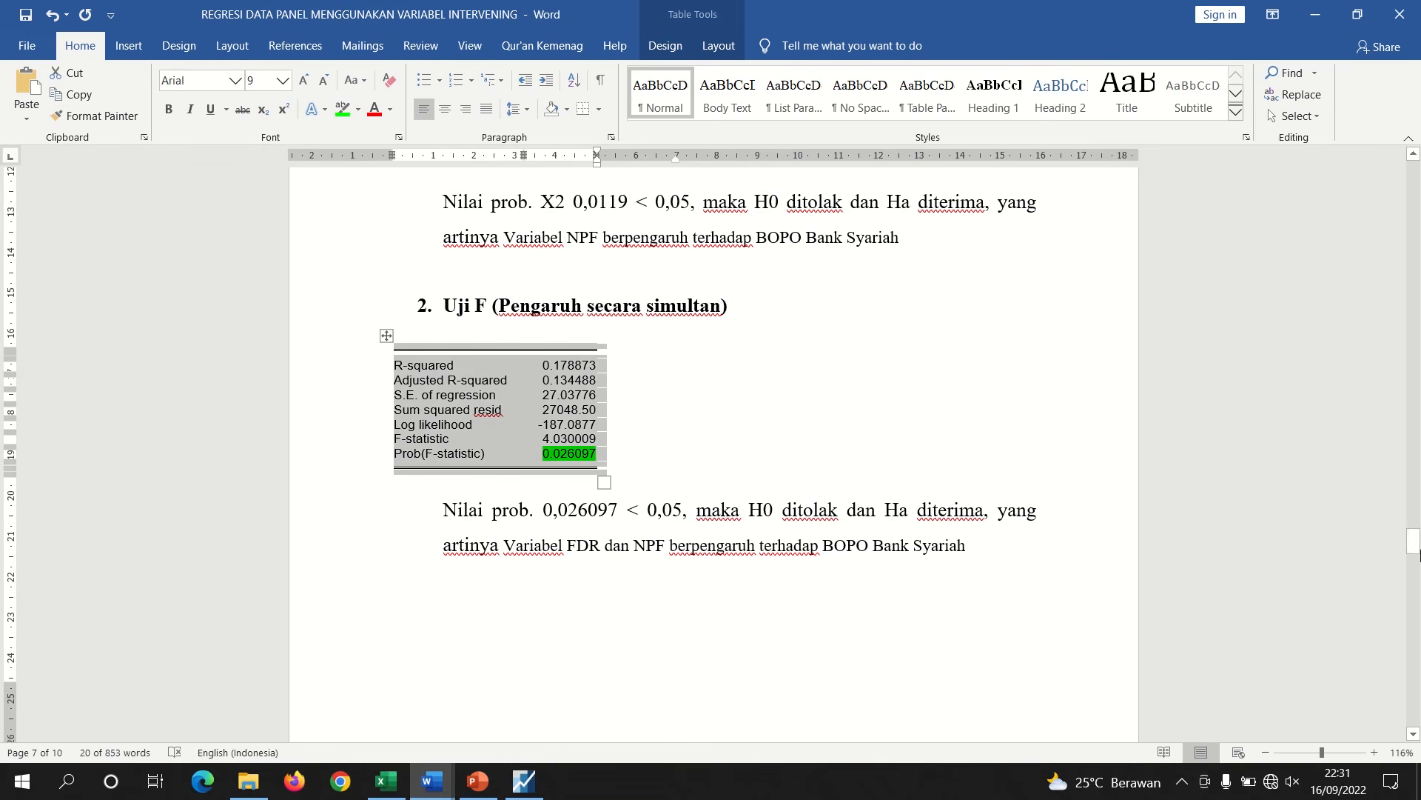
drag(1417, 545, 1417, 567)
click(437, 498)
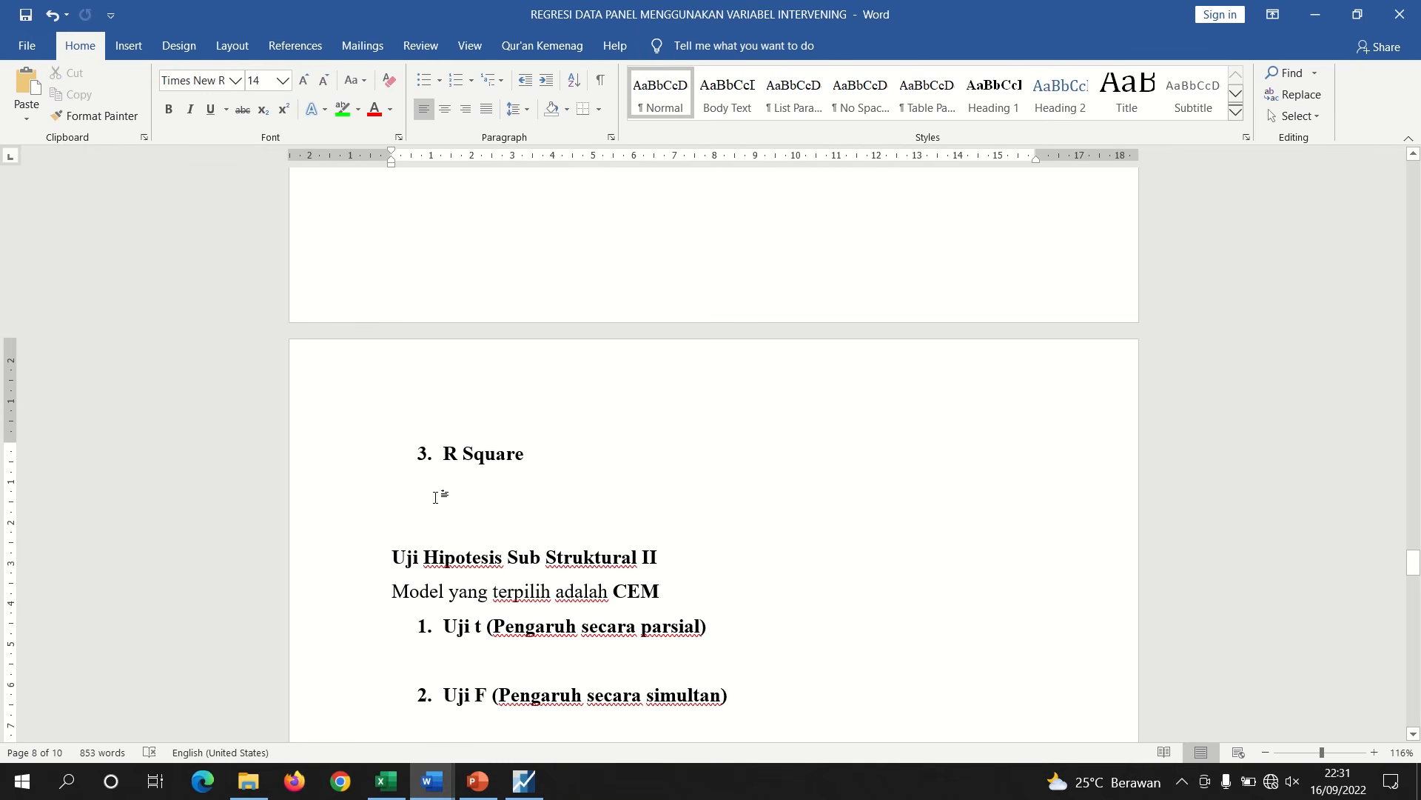
key(Return)
key(ctrl+v)
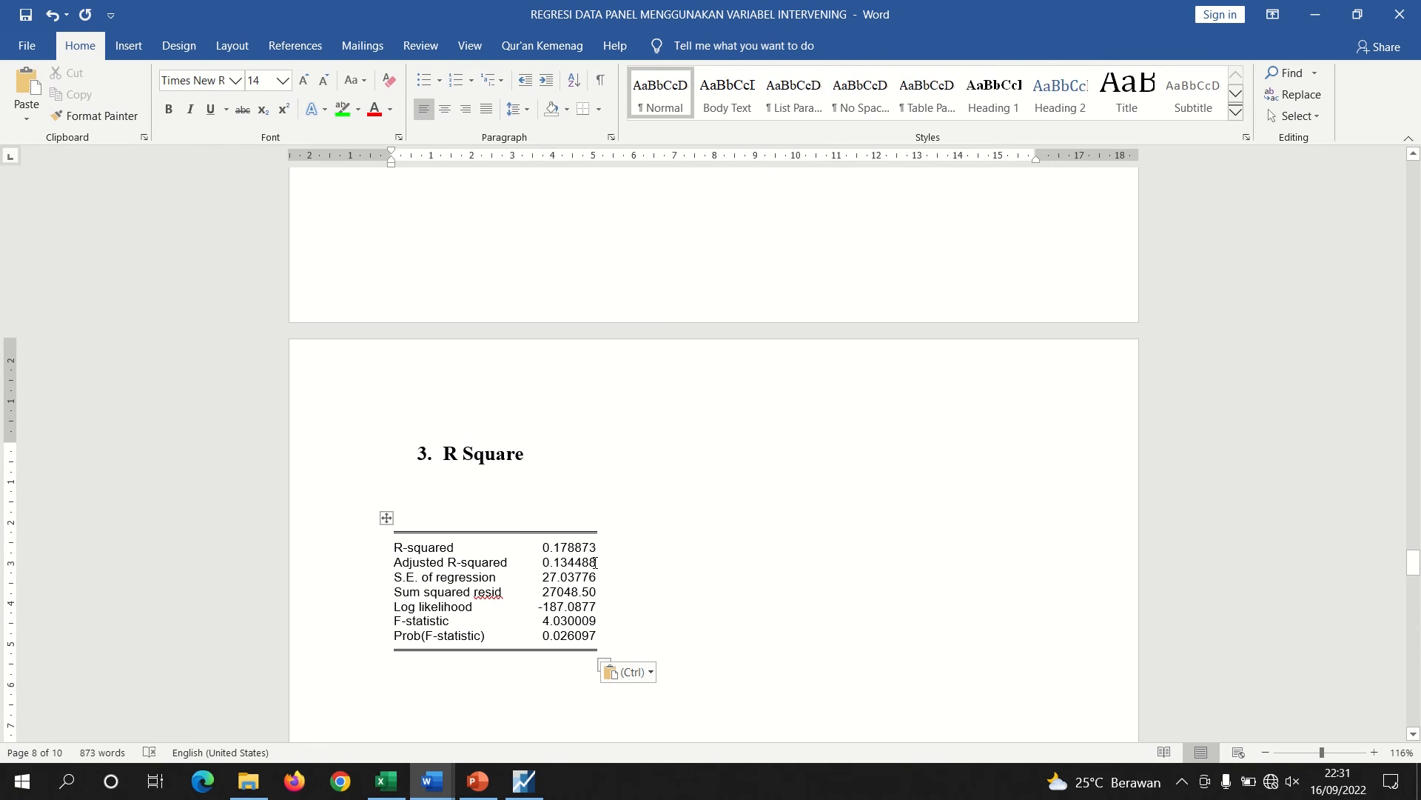
Highlight the Adjusted R-squared value 0.134488 in green
drag(592, 562, 551, 563)
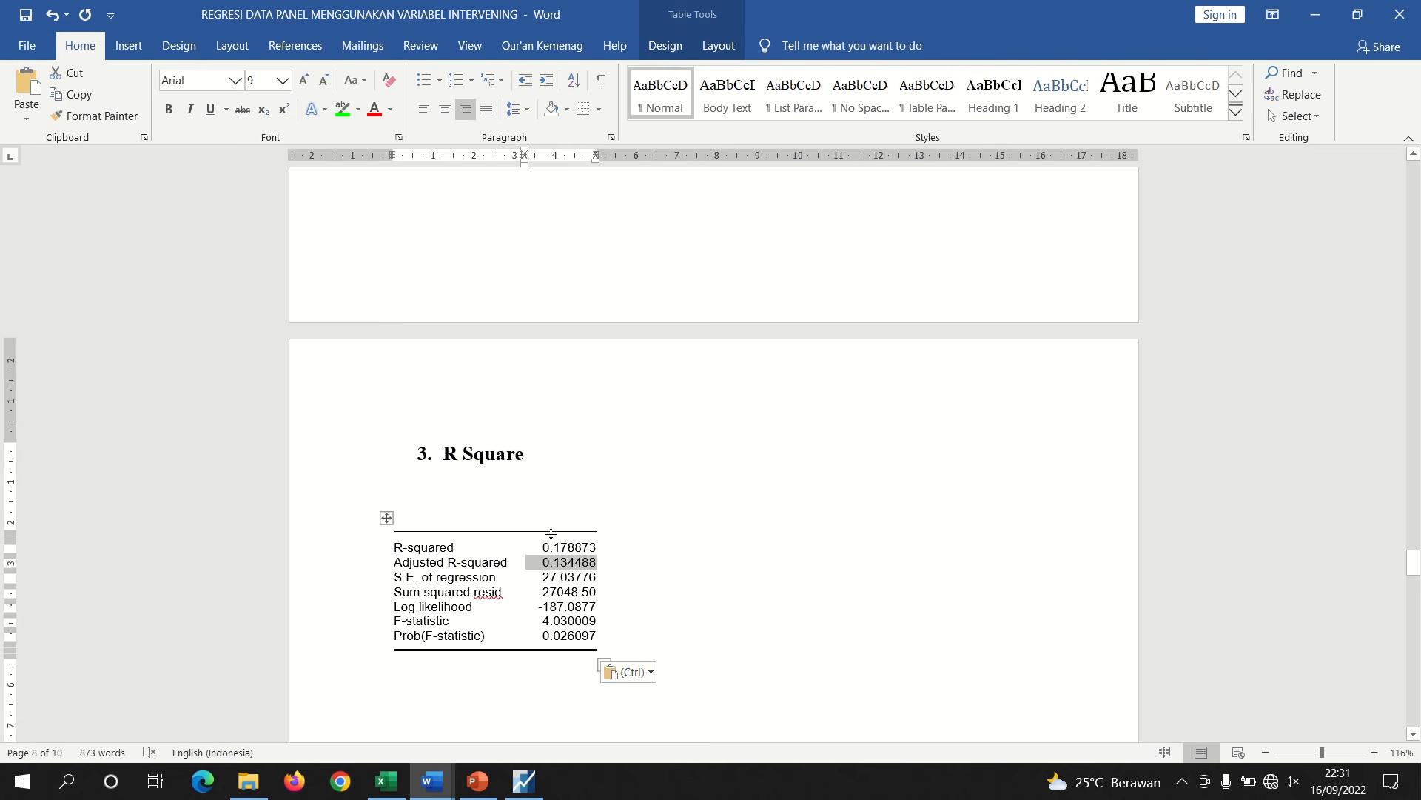
click(341, 109)
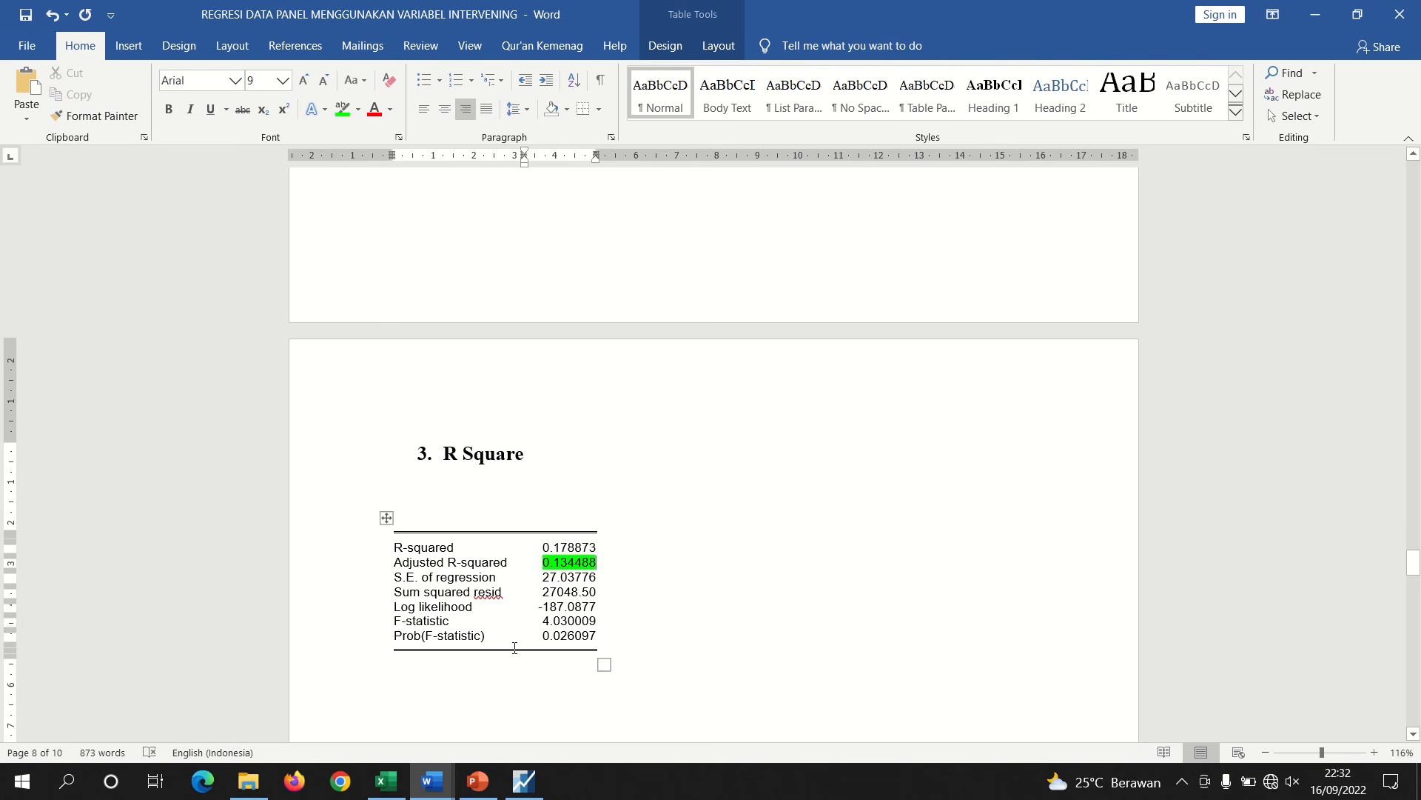
Write below the statistics: "variabel X1 dan X2 mampu menjelaskan variabel Z sebesar 0,13 atau 13%, sedangkan sisanya 87% dijelaskan oleh variabel lain."
click(462, 678)
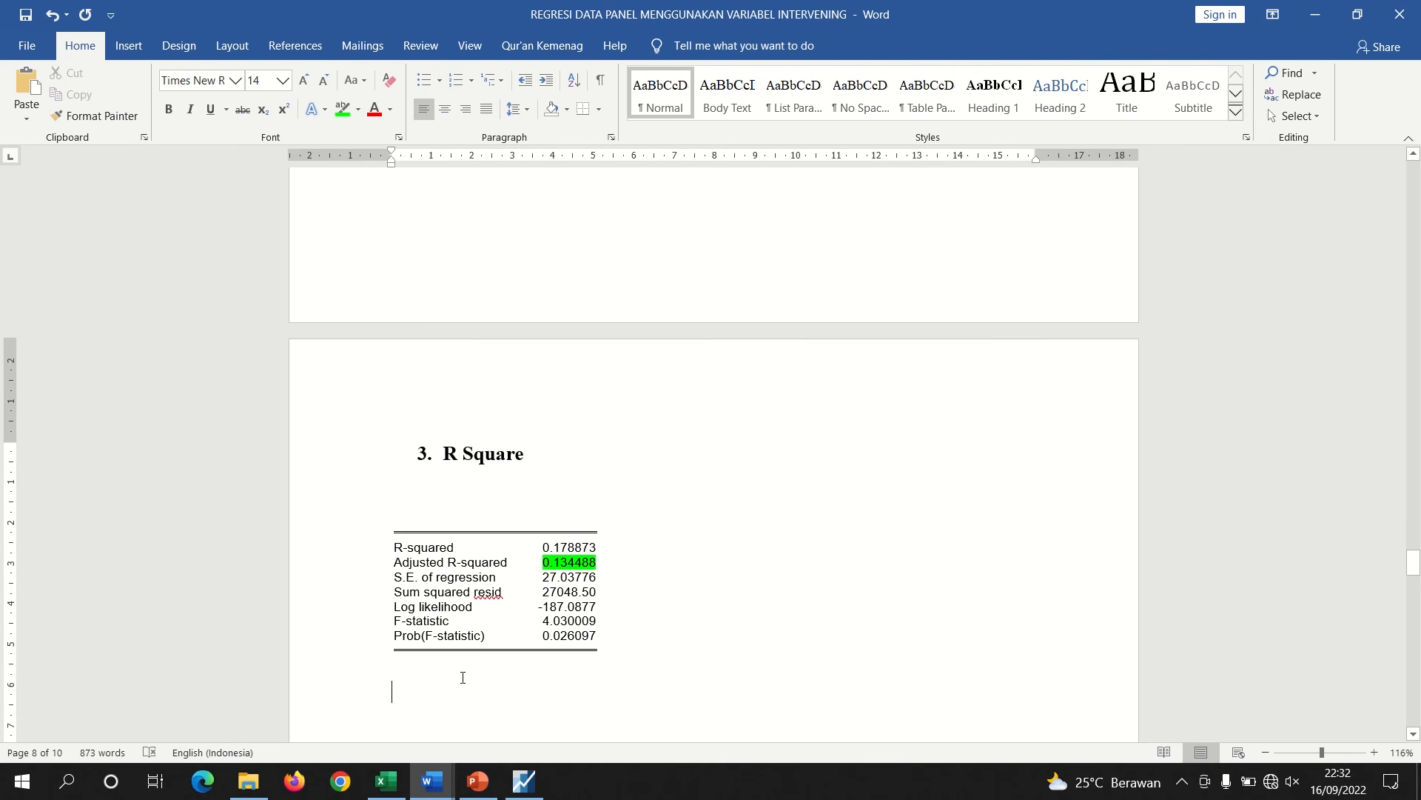
text(variabel )
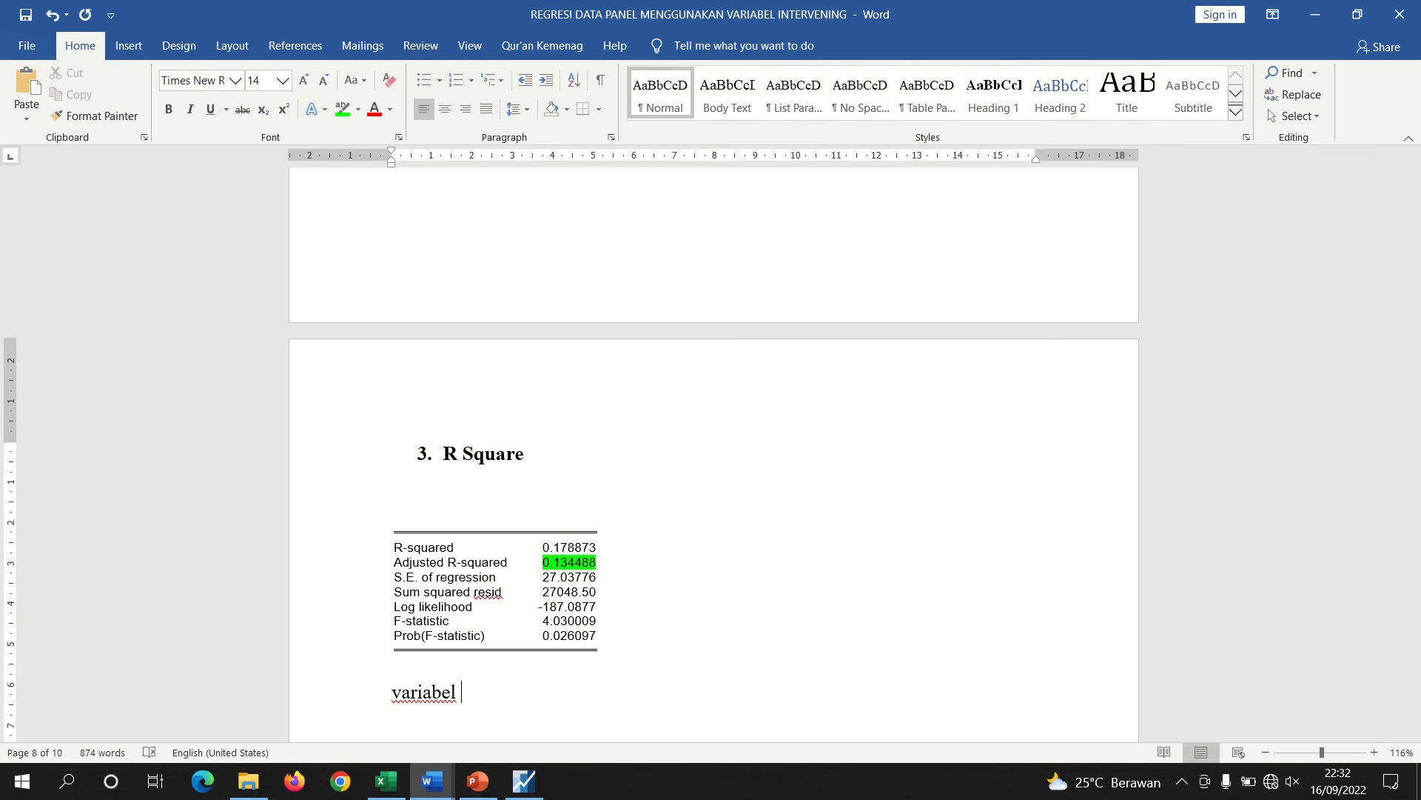
text(X1 dan X2 mampu menje)
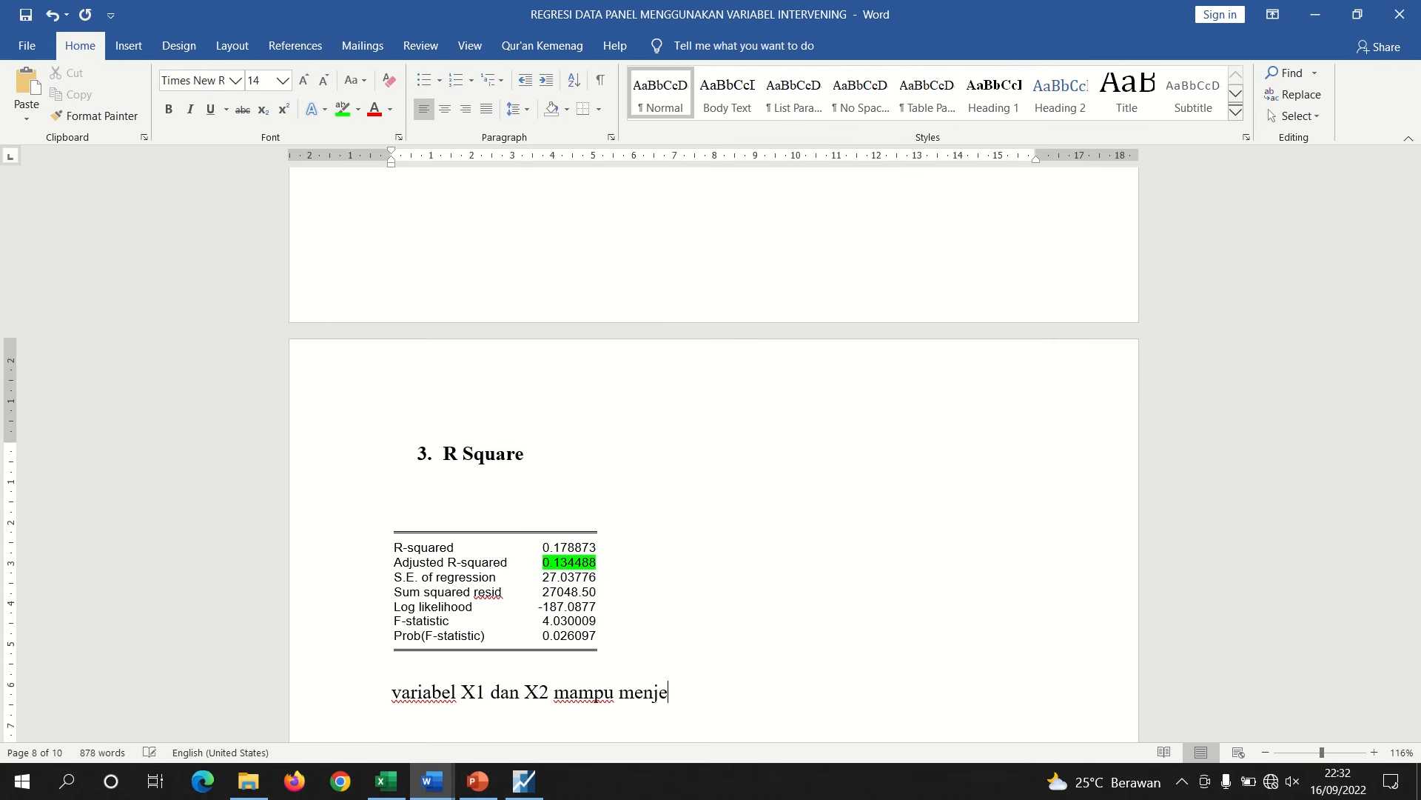
text(laskan variab)
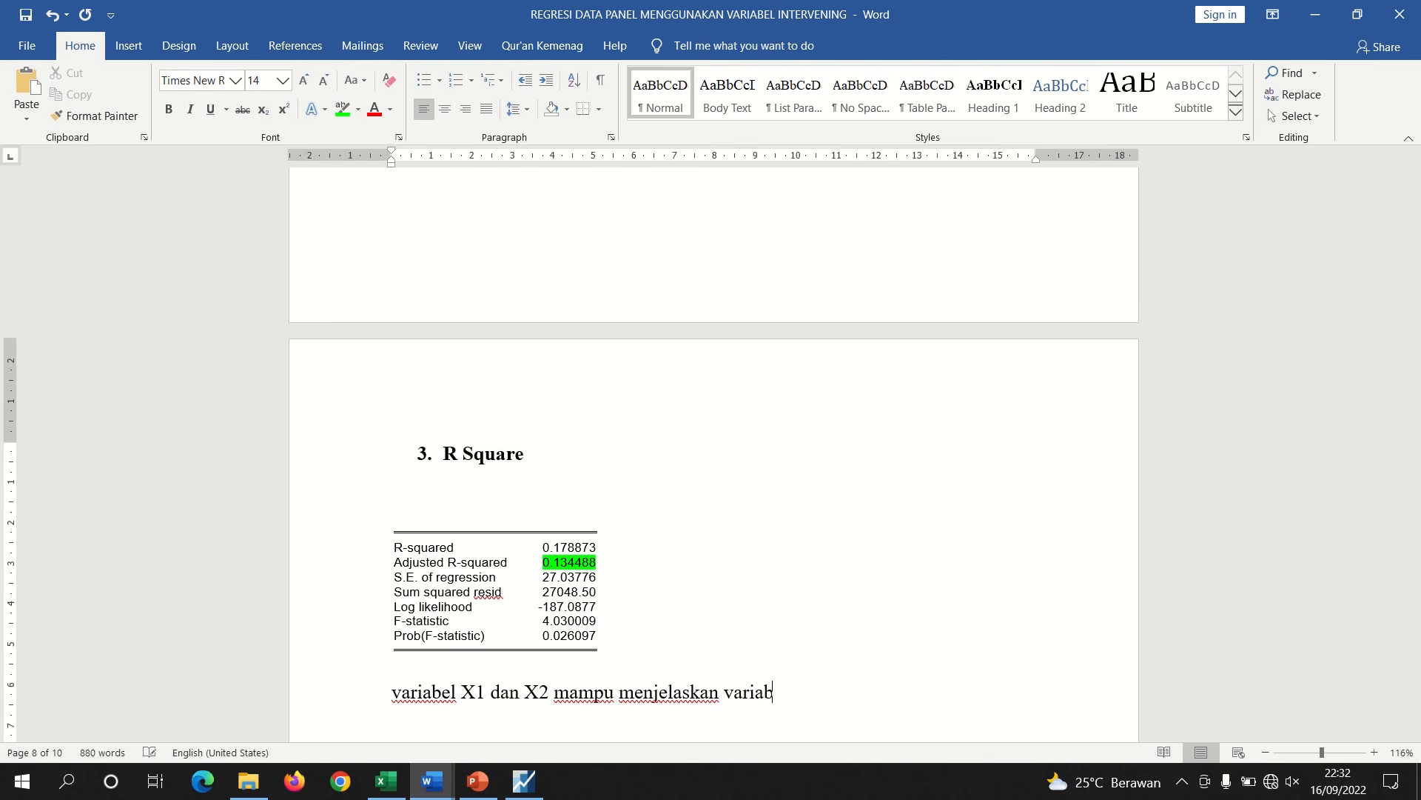
text(el Z sebesar)
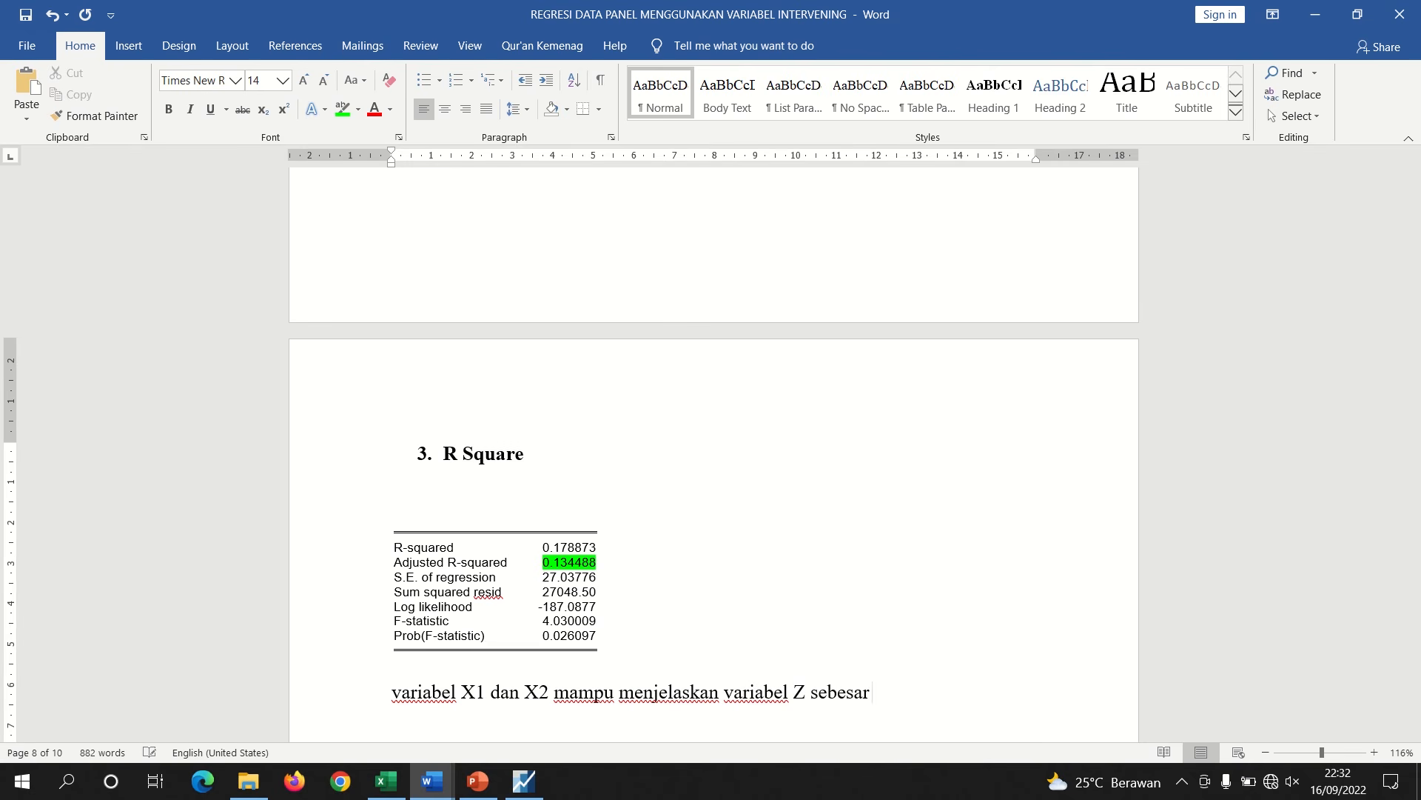
text( 0,)
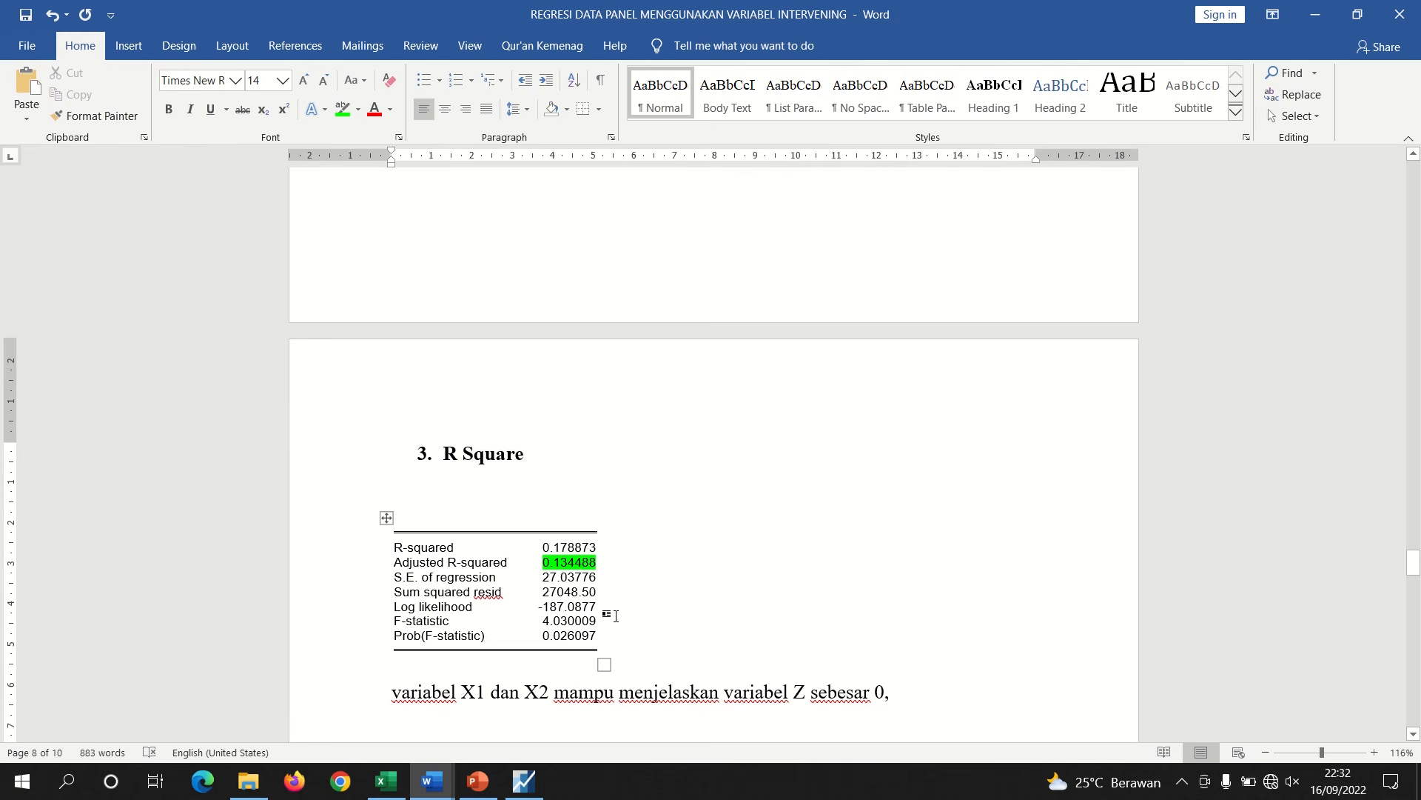
text(13)
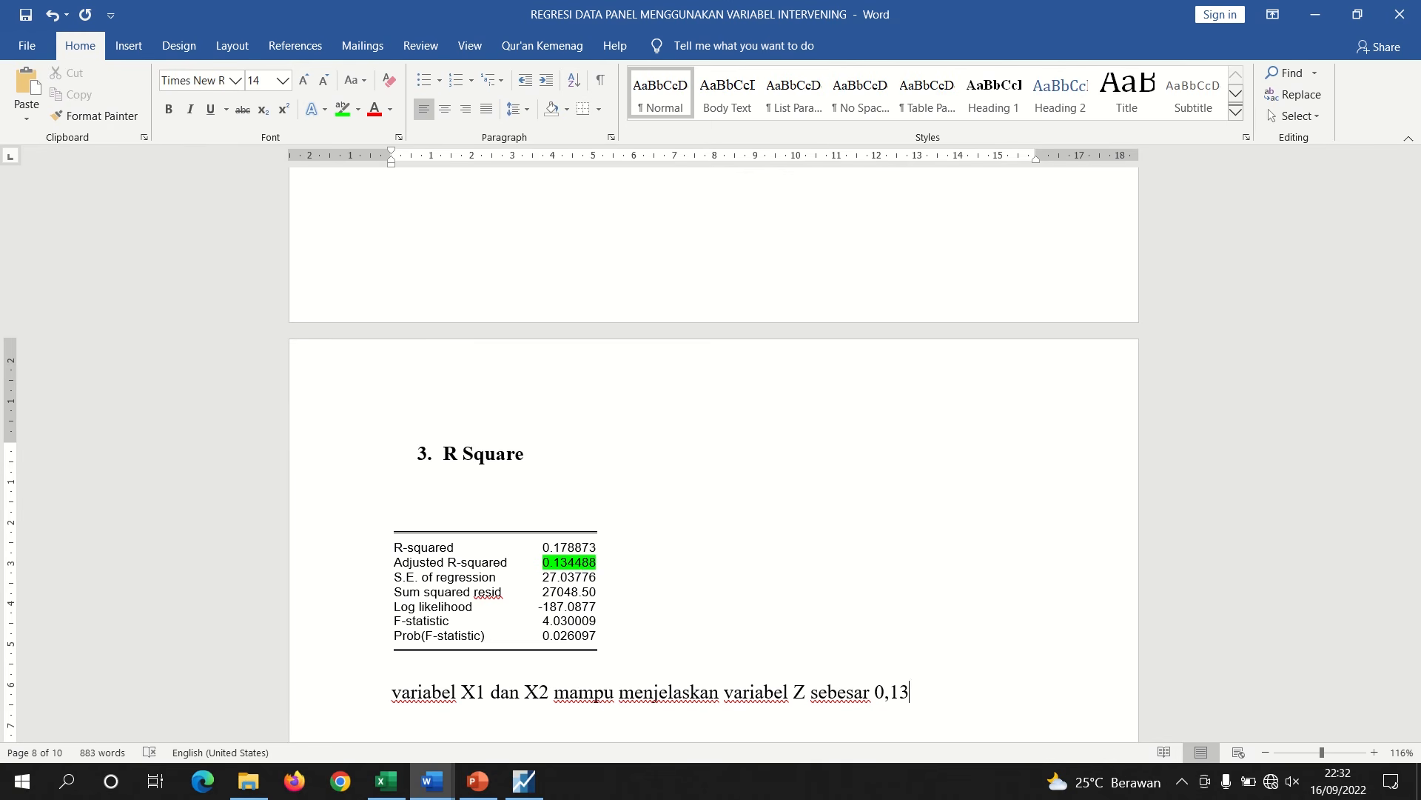
text( atau 13)
key(Left)
text(%, sedangkn)
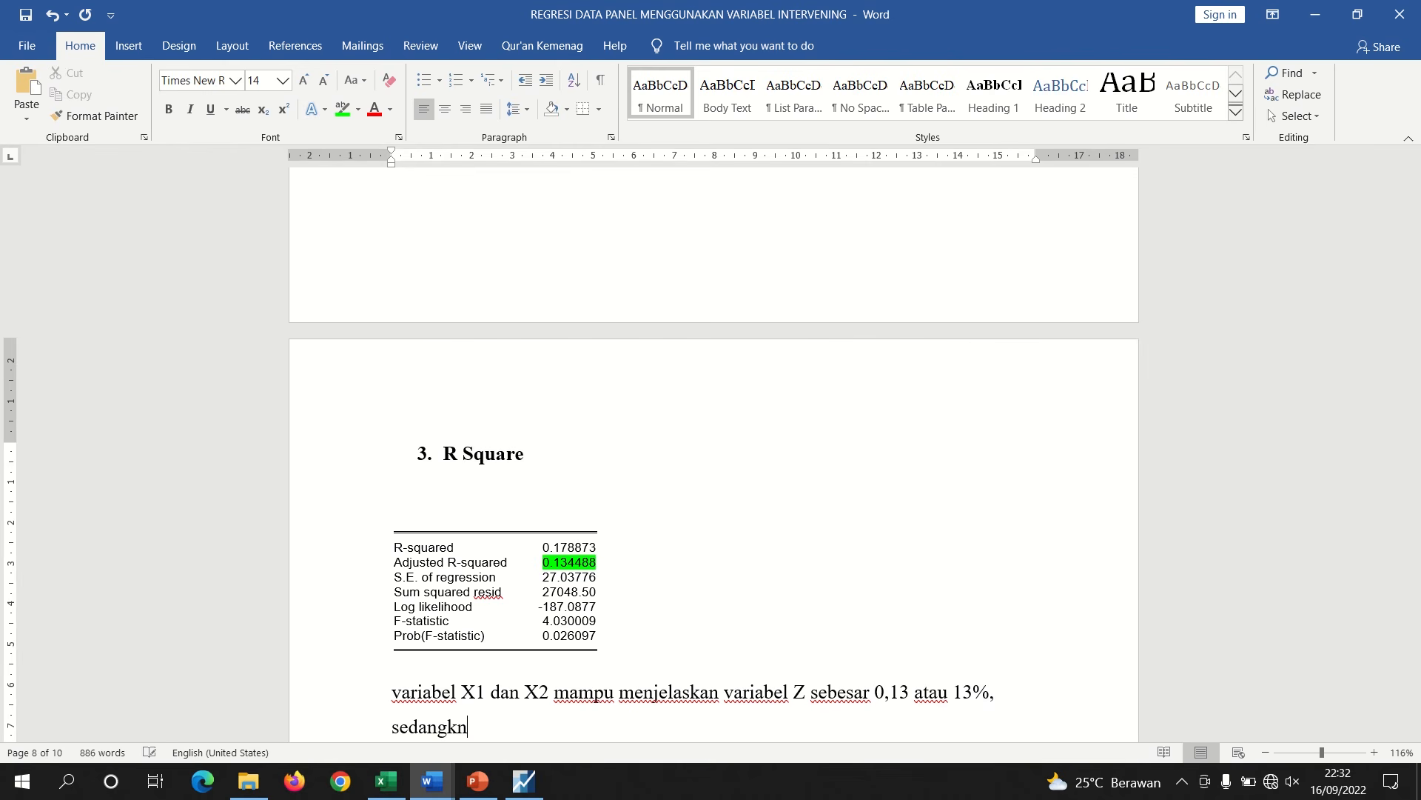
key(BackSpace)
text(an sisanya)
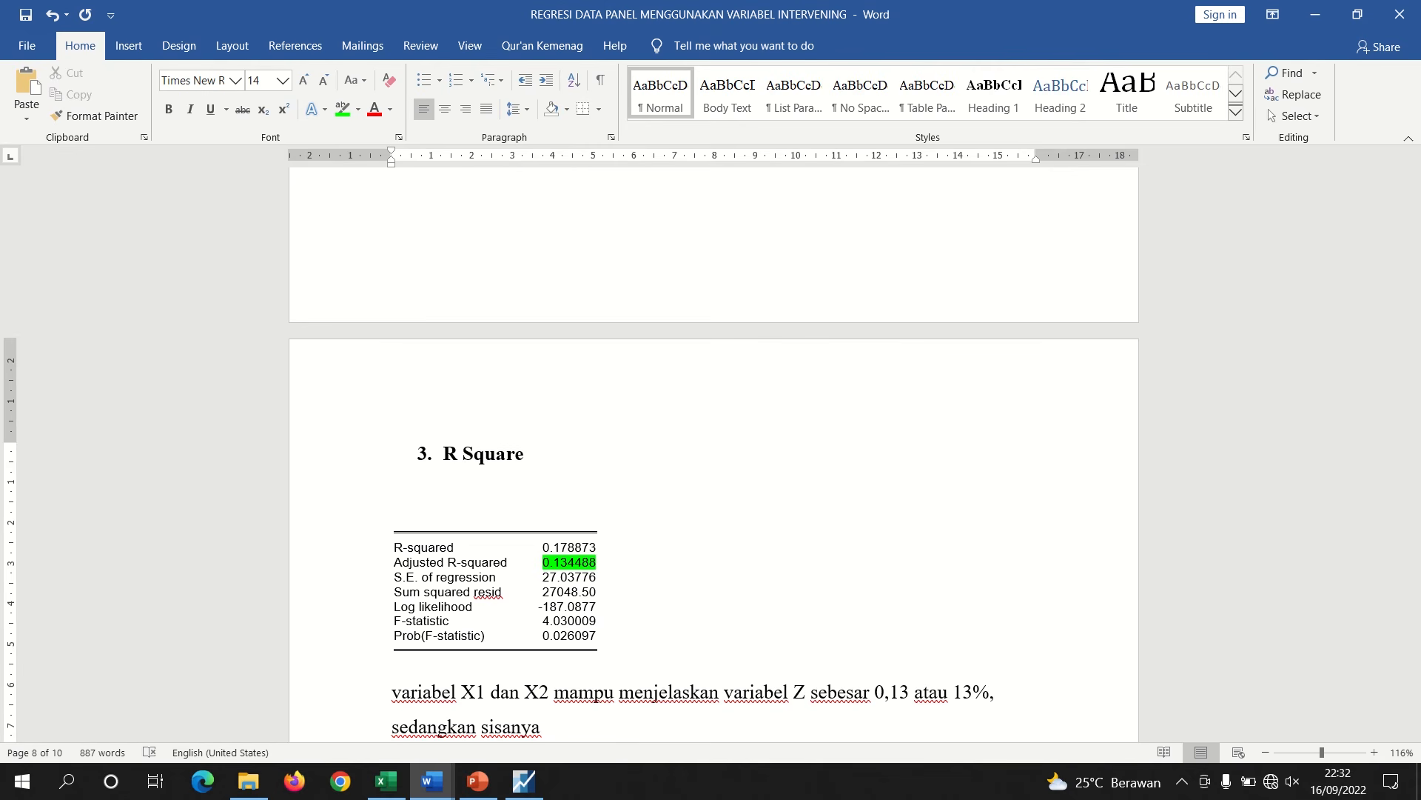
text(87% dijelaskan o)
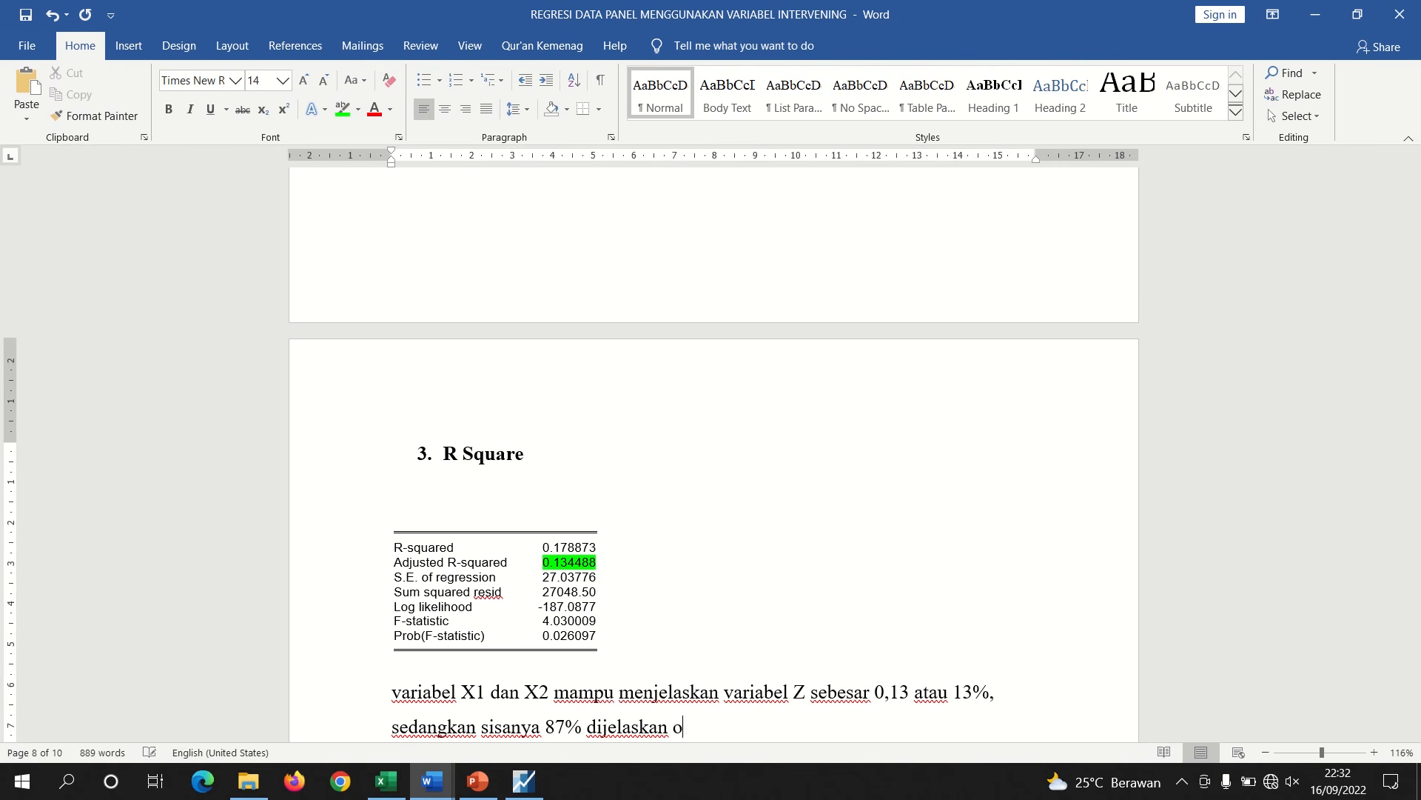
text(leh variabellai)
key(BackSpace)
key(BackSpace)
key(BackSpace)
text(lain.)
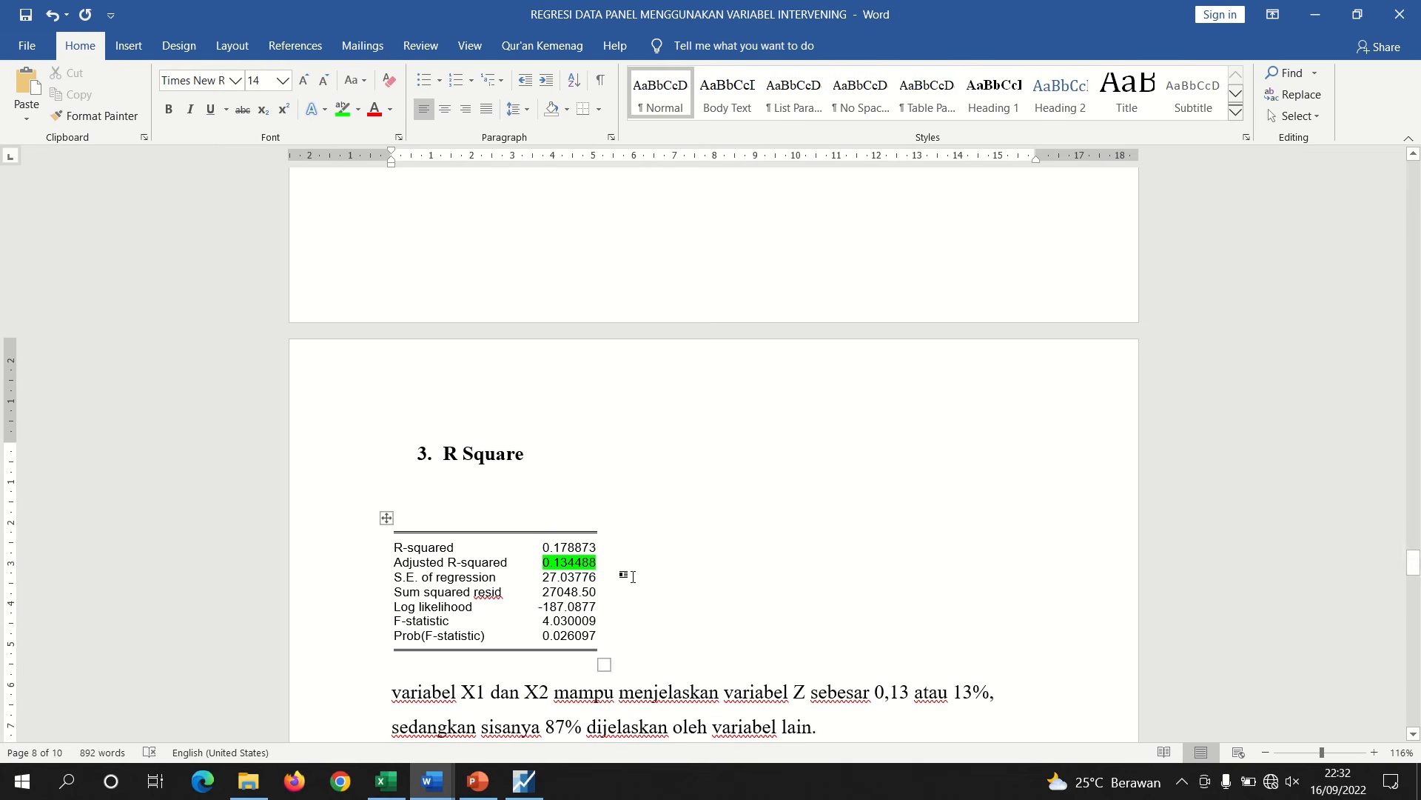
Switch to the hypothesis document and review the Sub Struktural II path diagram
drag(1414, 566, 1414, 583)
click(550, 407)
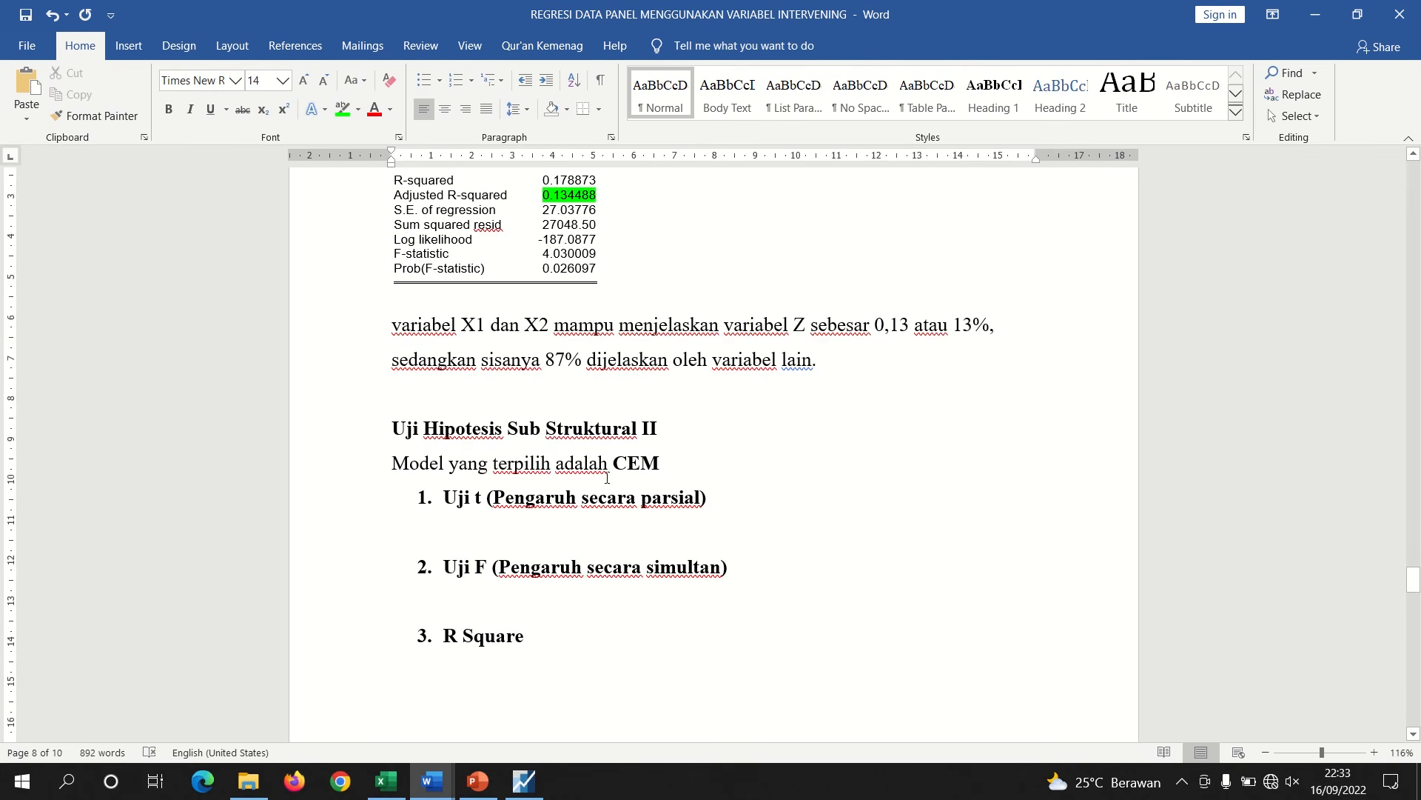
mouse_move(432, 779)
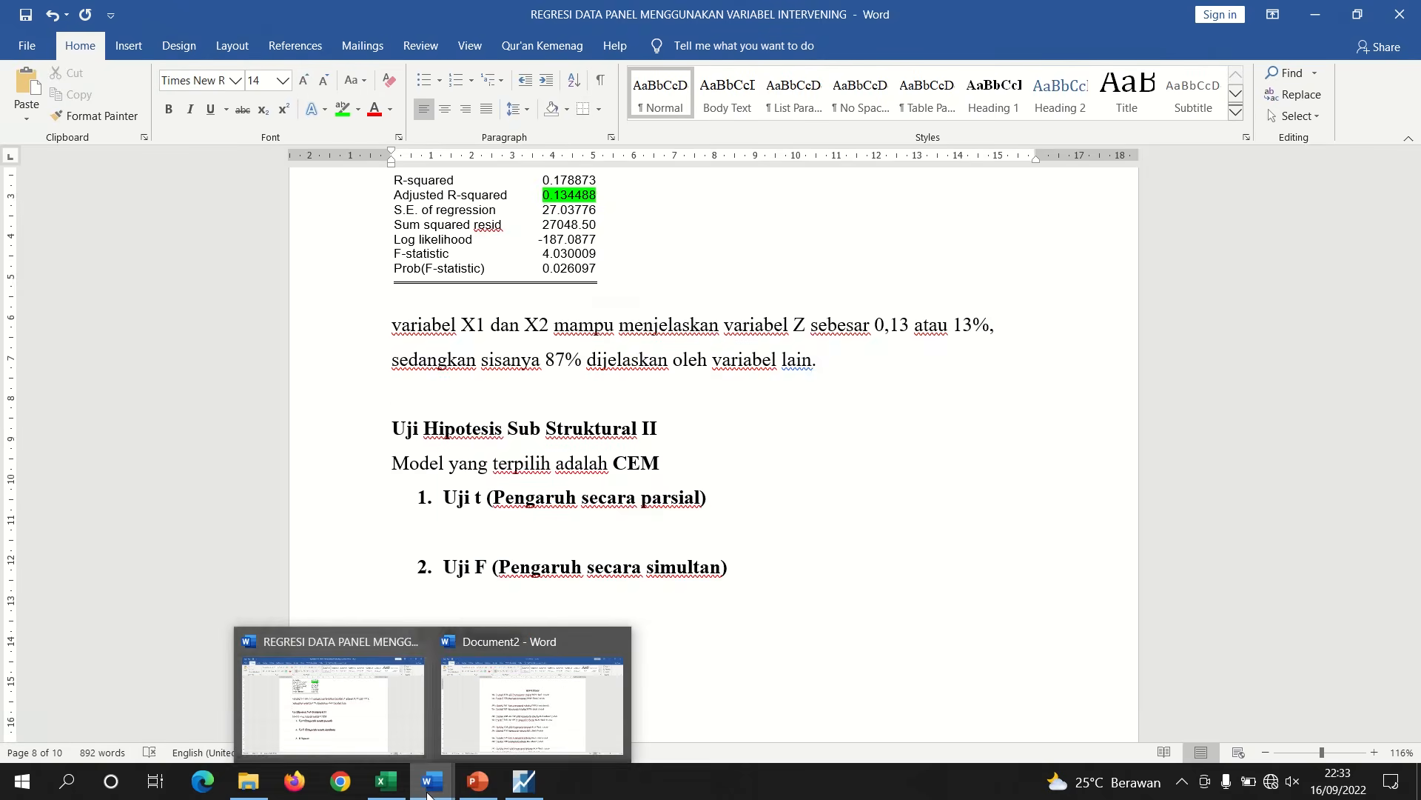
click(532, 703)
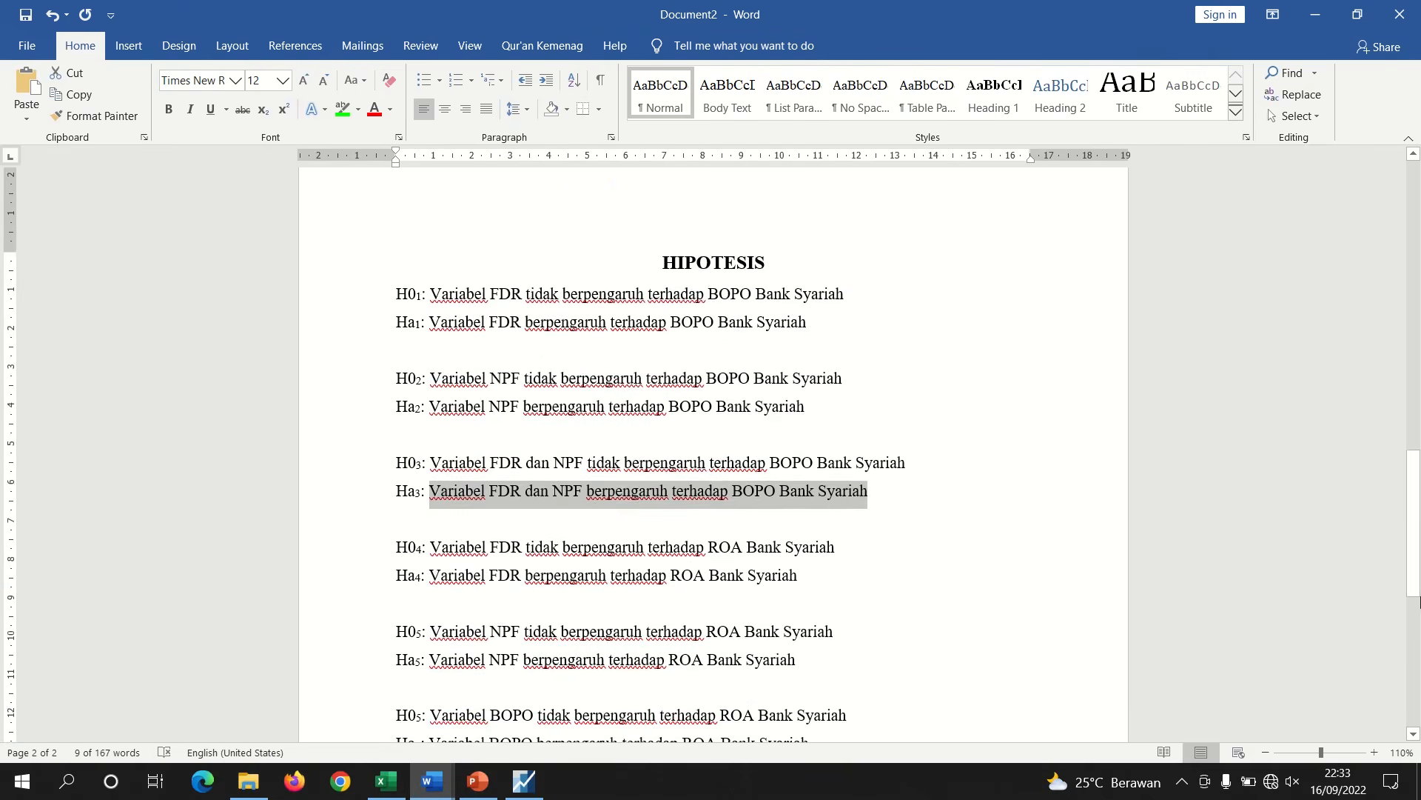
drag(1416, 585, 1374, 357)
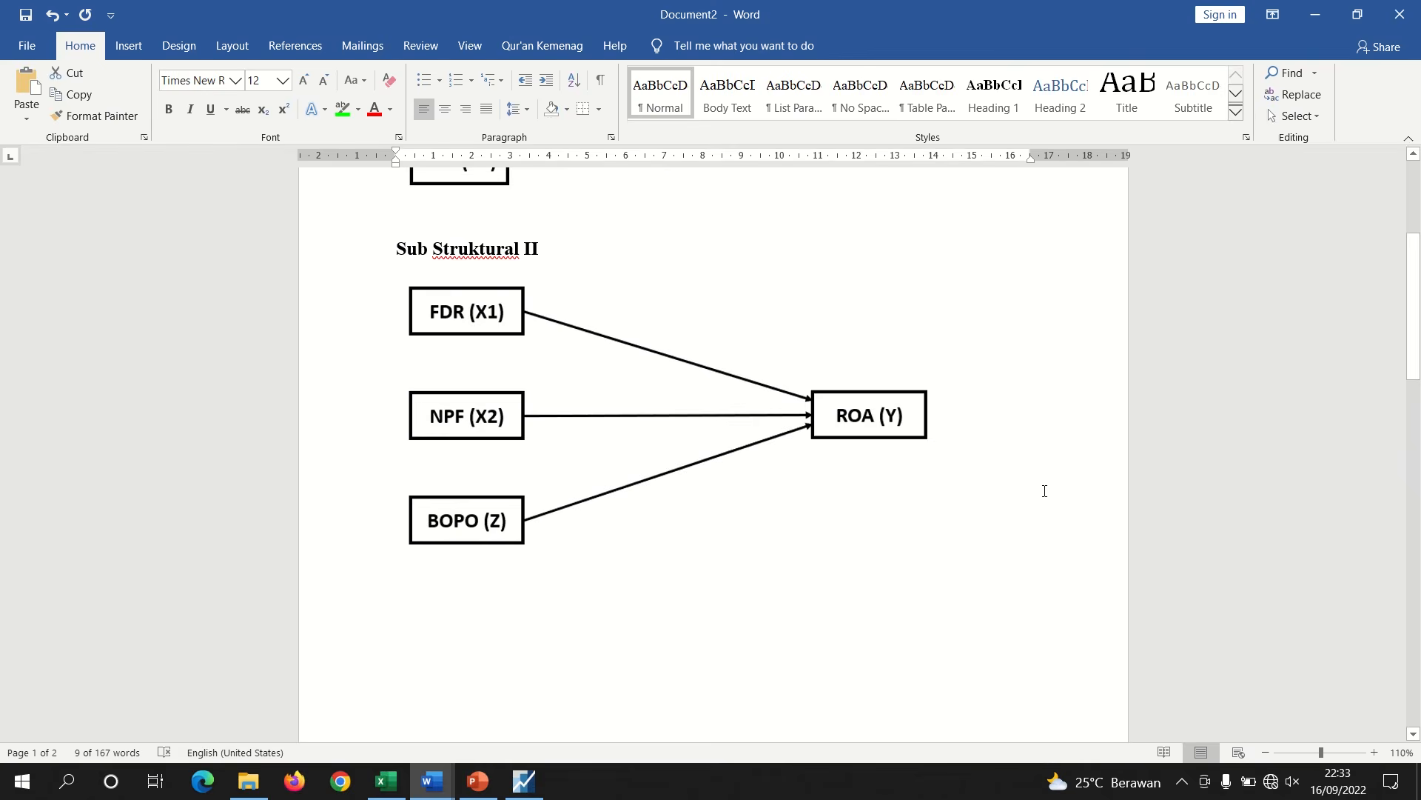
Close the Z equation output window in EViews
click(525, 780)
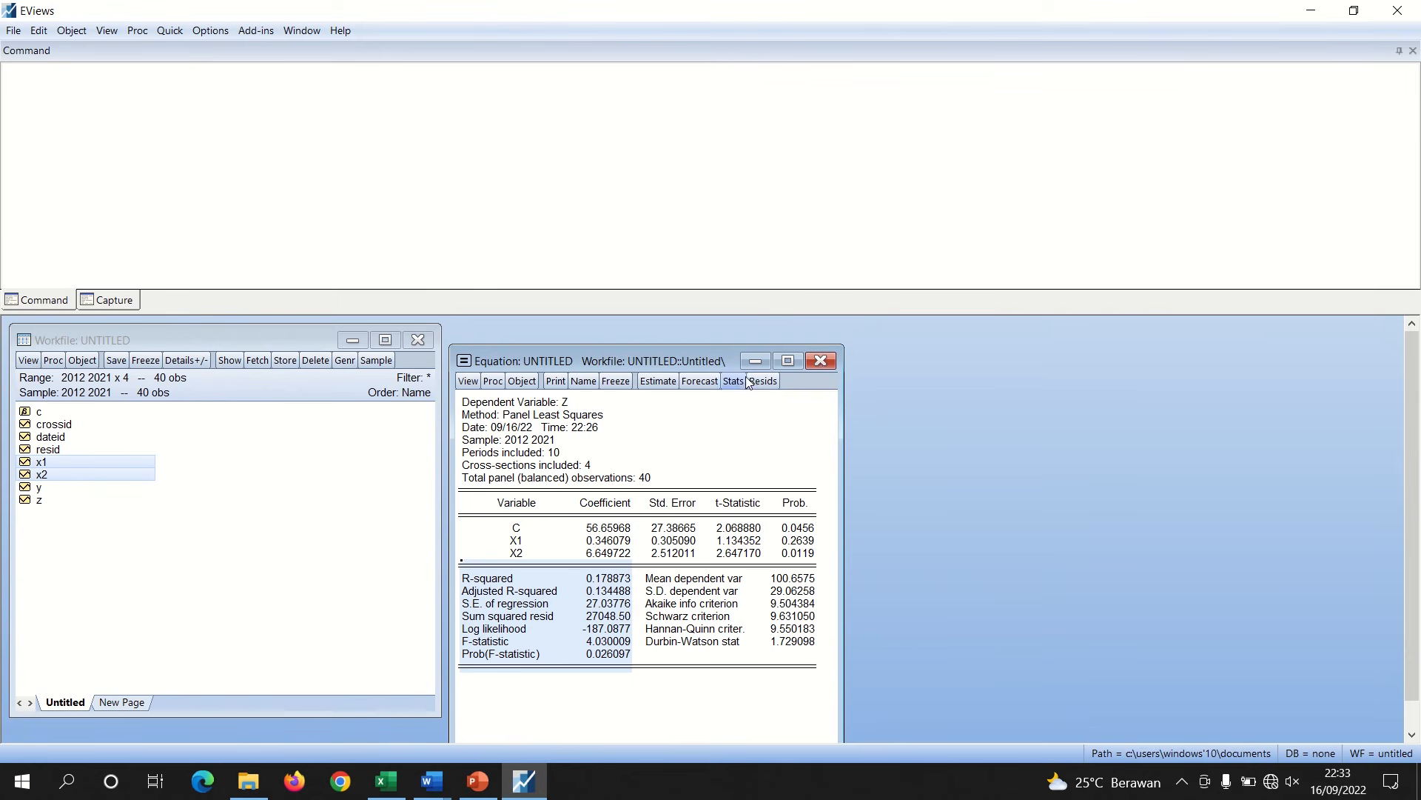
click(821, 362)
click(670, 424)
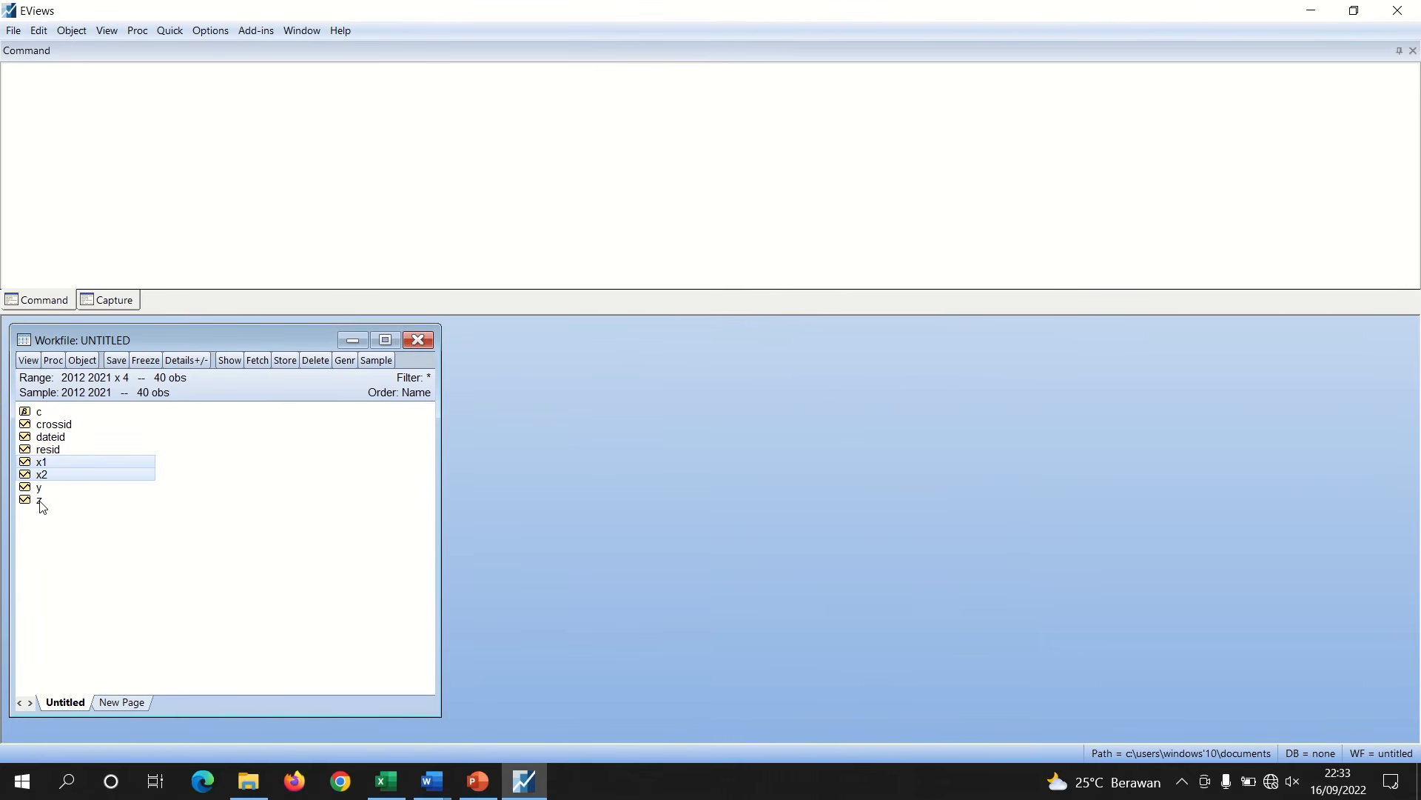
Estimate a pooled least squares panel equation of Y on C, X1, X2 and Z with no effects
ctrl+click(39, 500)
right_click(40, 500)
mouse_move(102, 510)
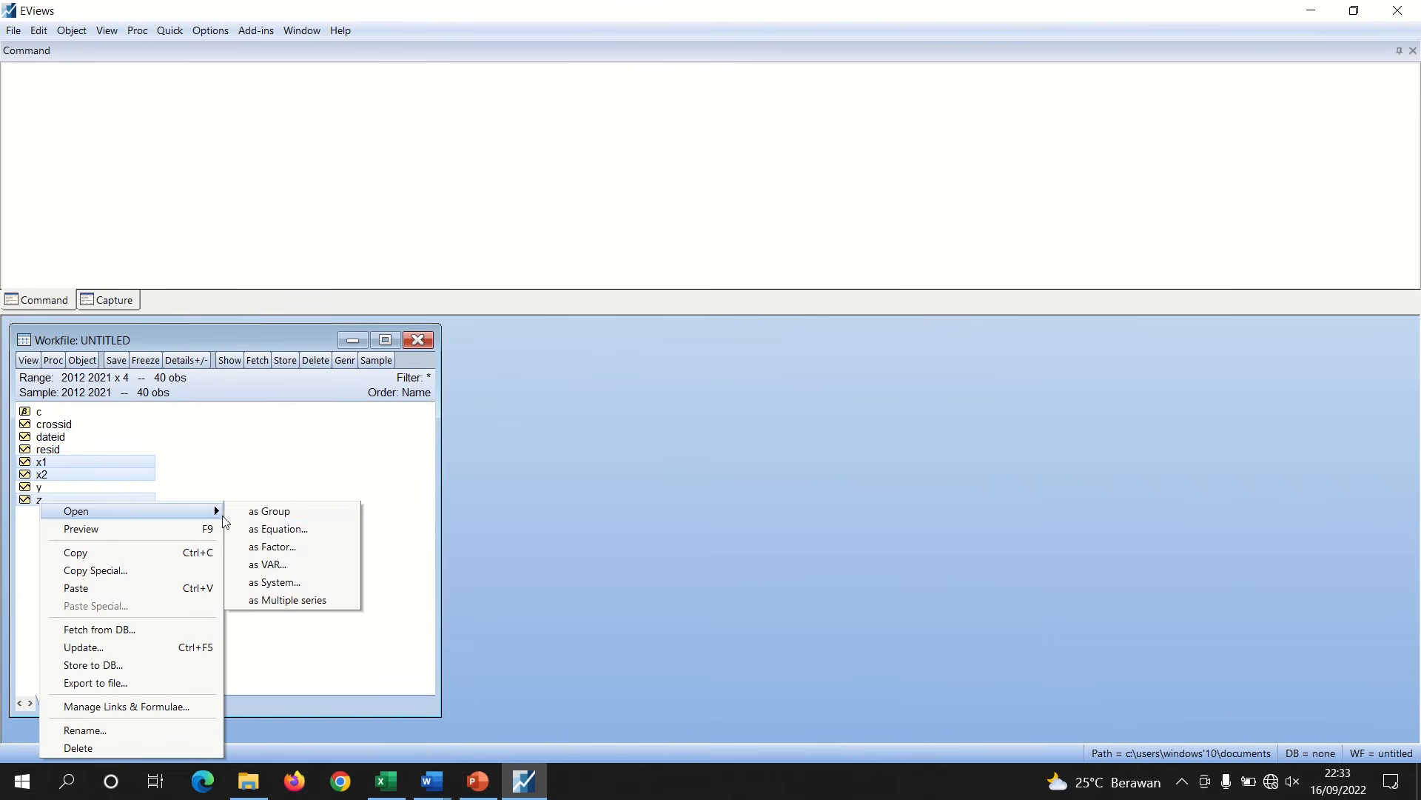
click(282, 527)
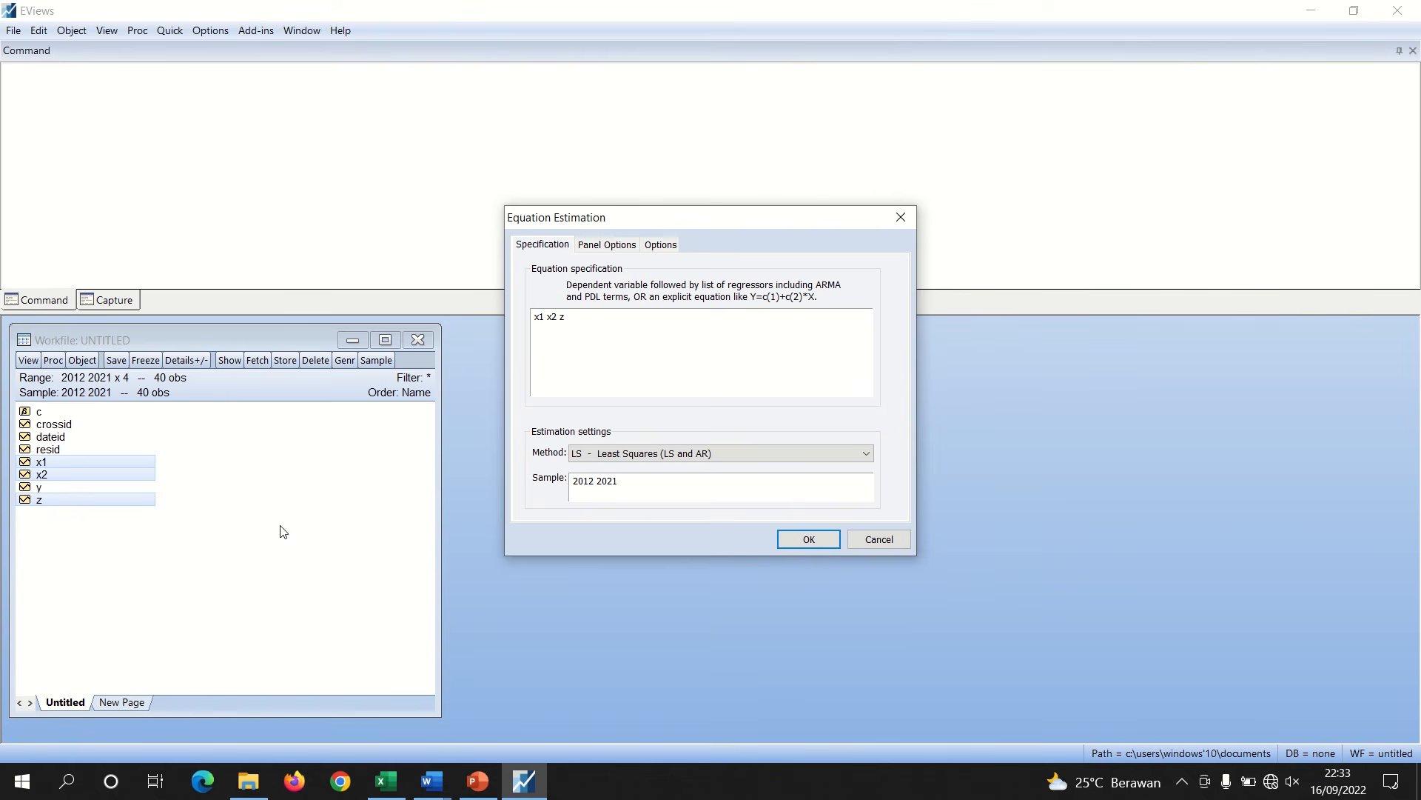
text(y c)
click(622, 245)
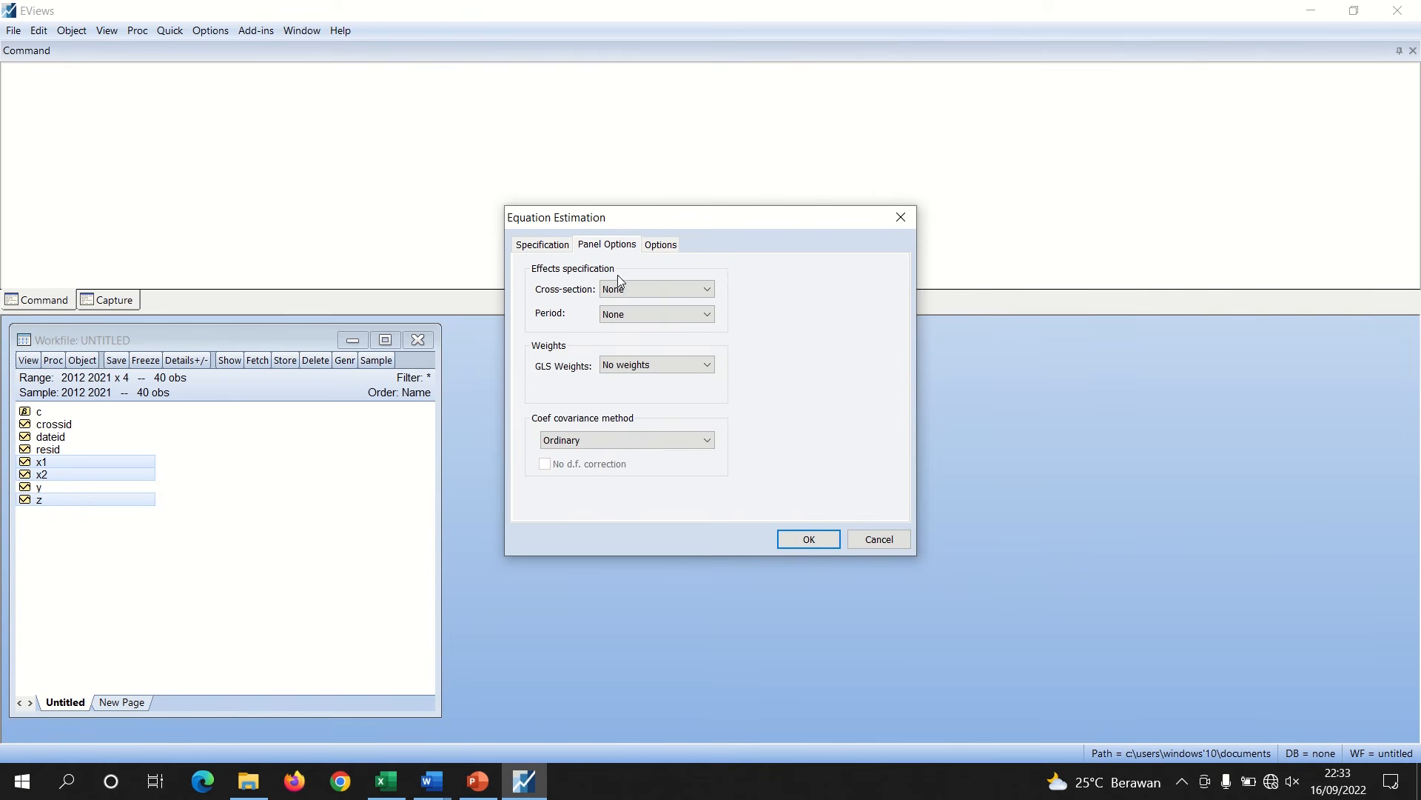
click(822, 546)
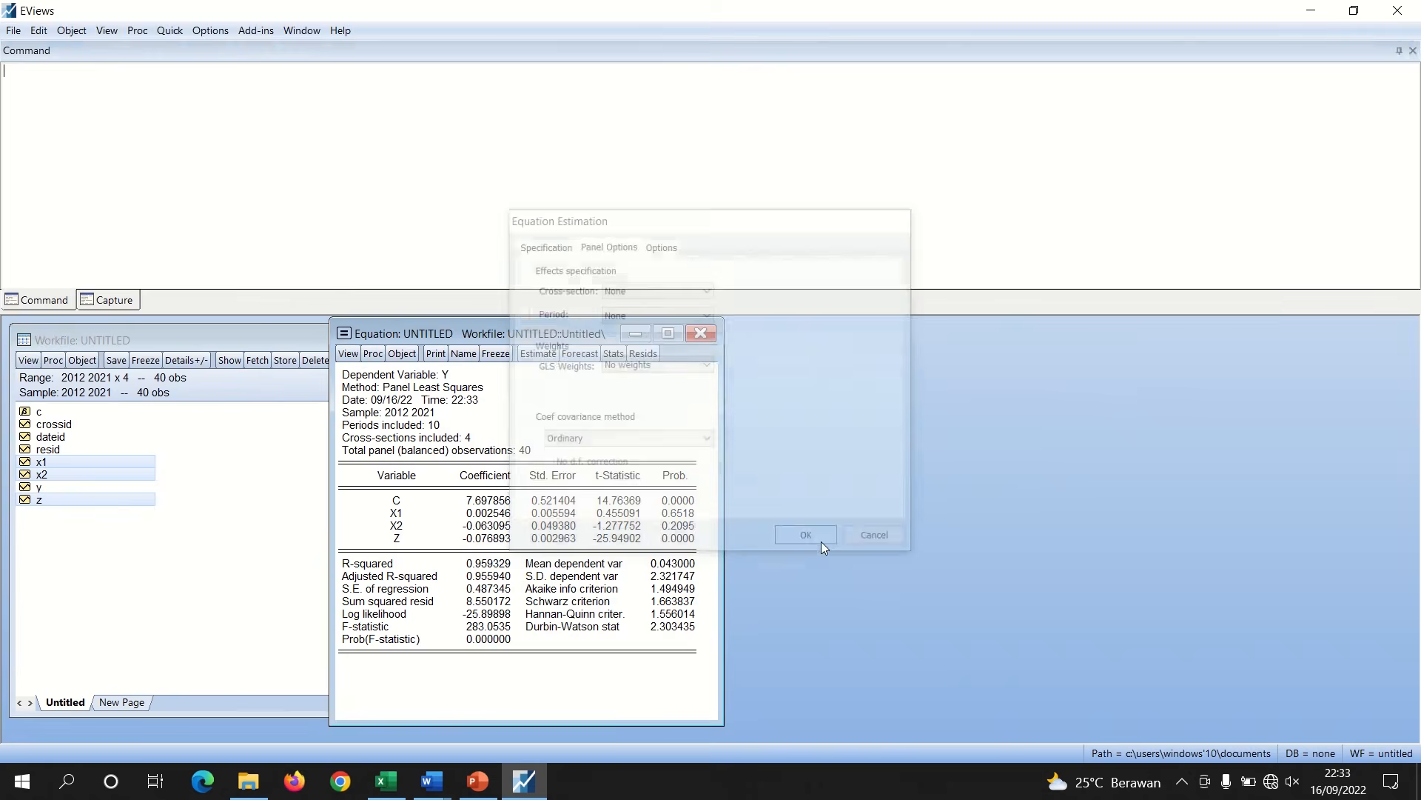
Copy the Y equation output from Dependent Variable through the coefficient table as displayed text
drag(345, 380, 686, 556)
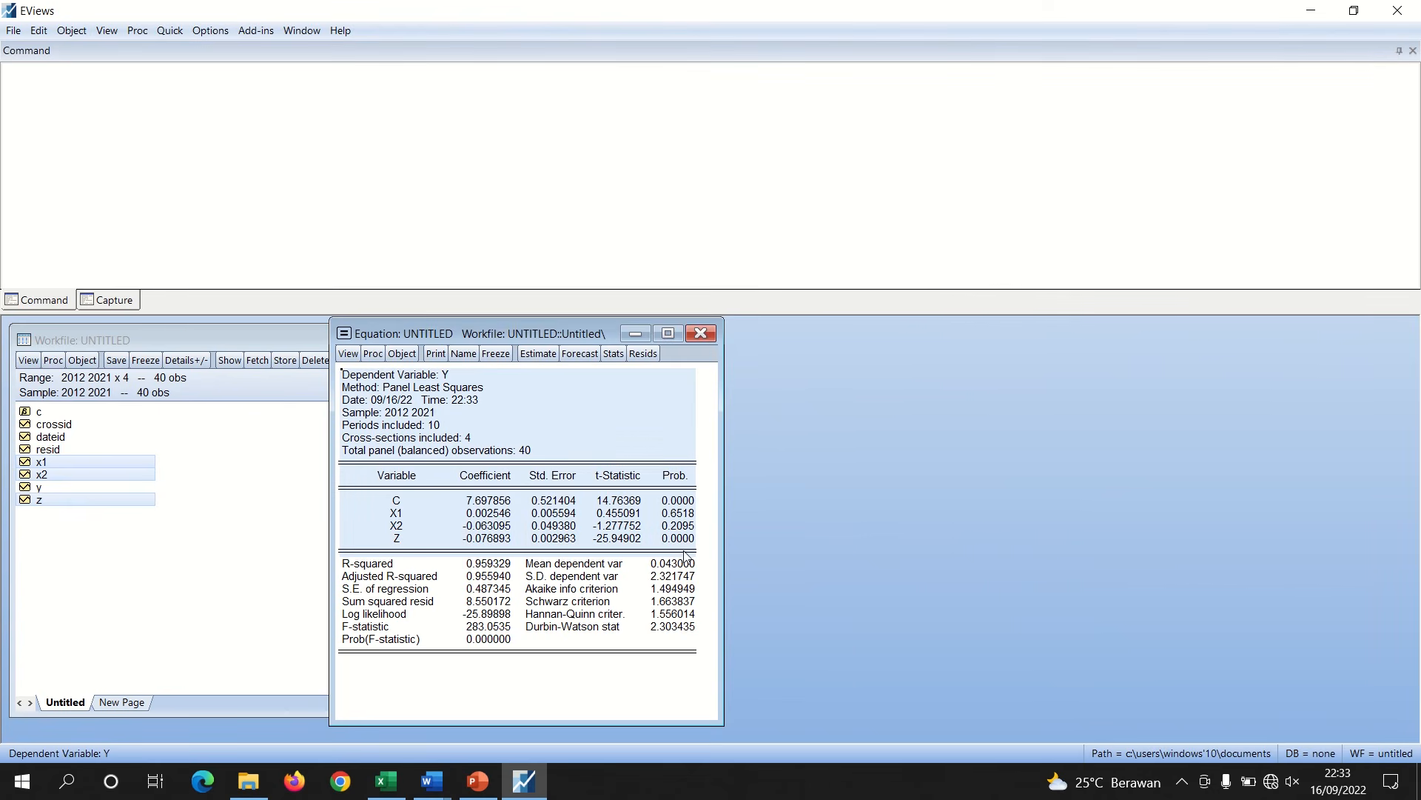
right_click(686, 556)
click(707, 561)
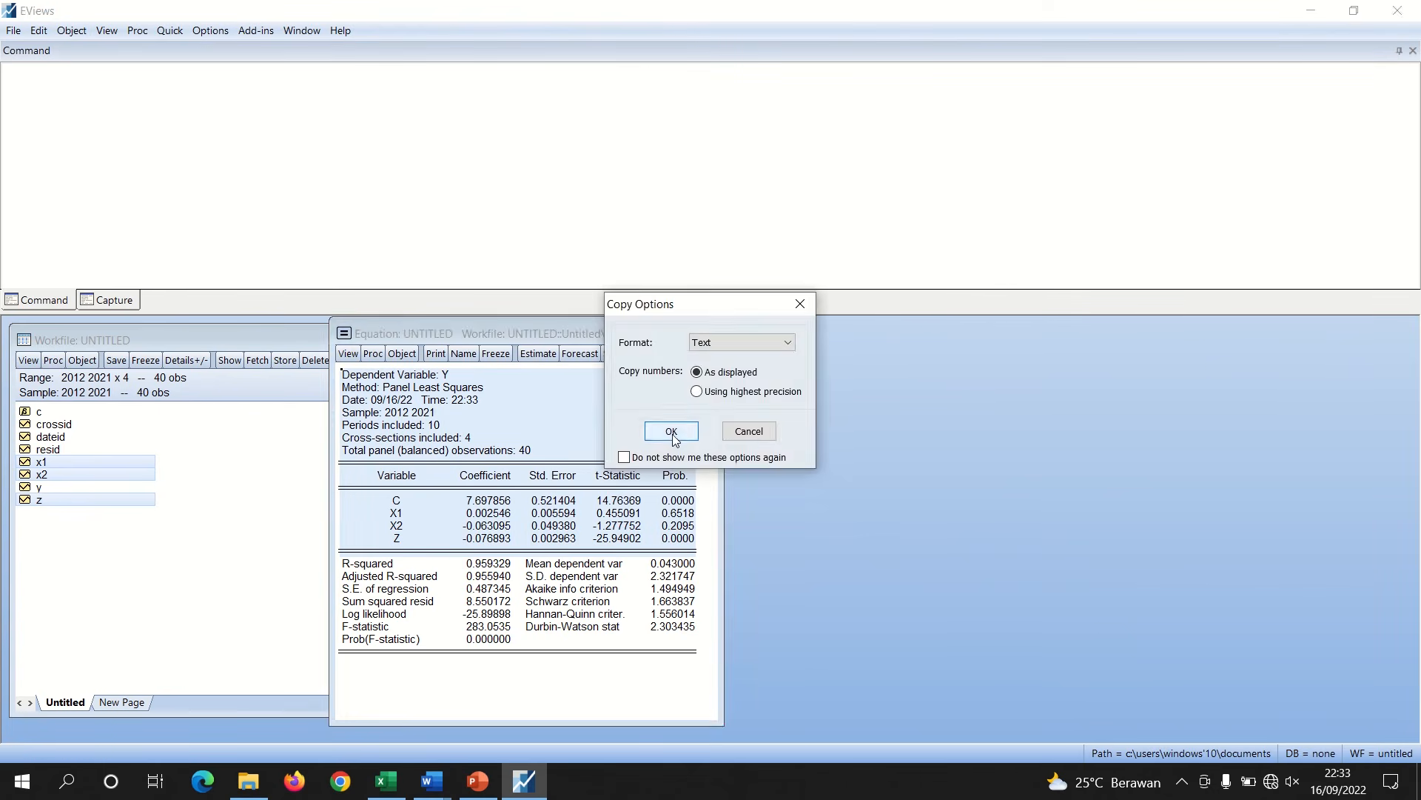
click(671, 431)
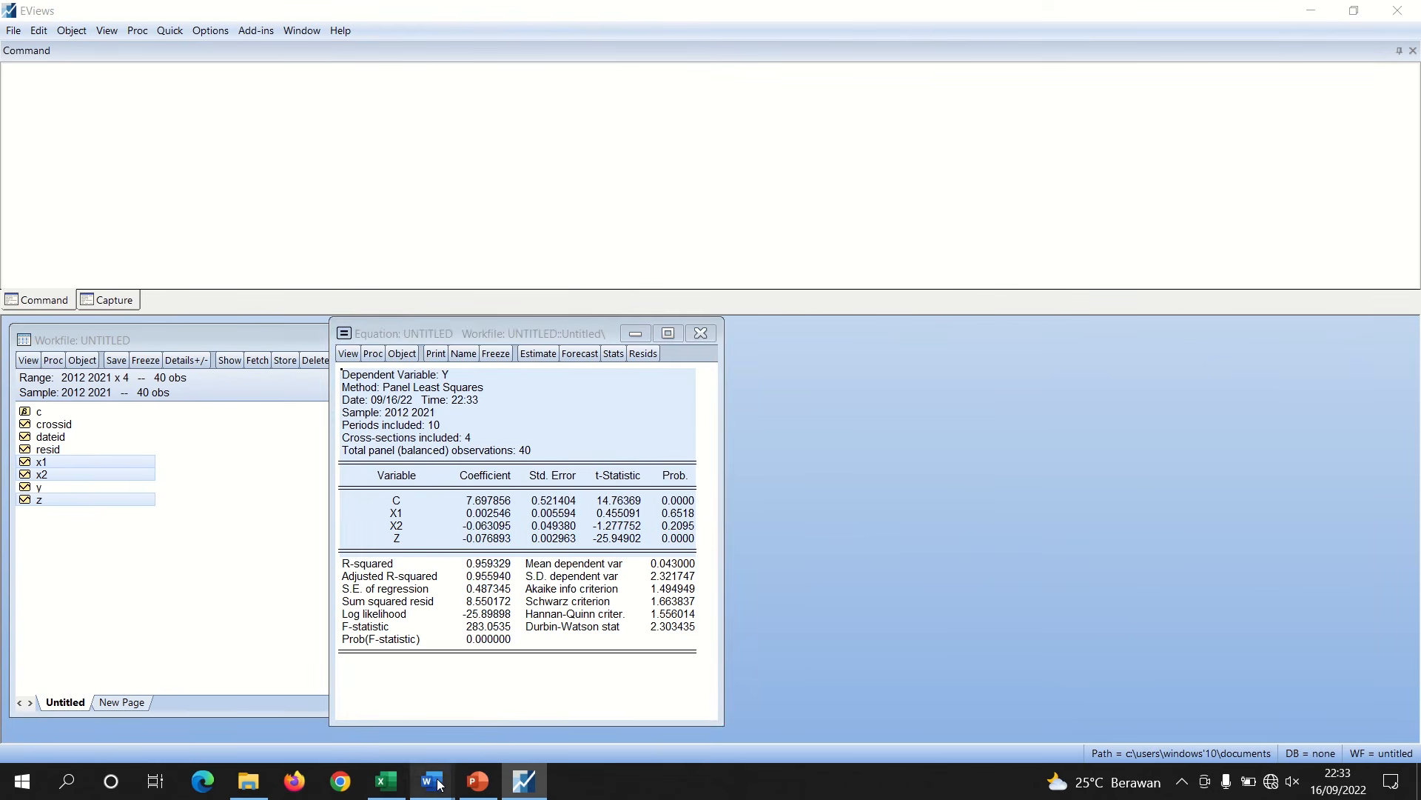
Paste the Y equation output under the Sub Struktural II "Uji t" heading and remove the blank line above it
mouse_move(432, 779)
click(362, 706)
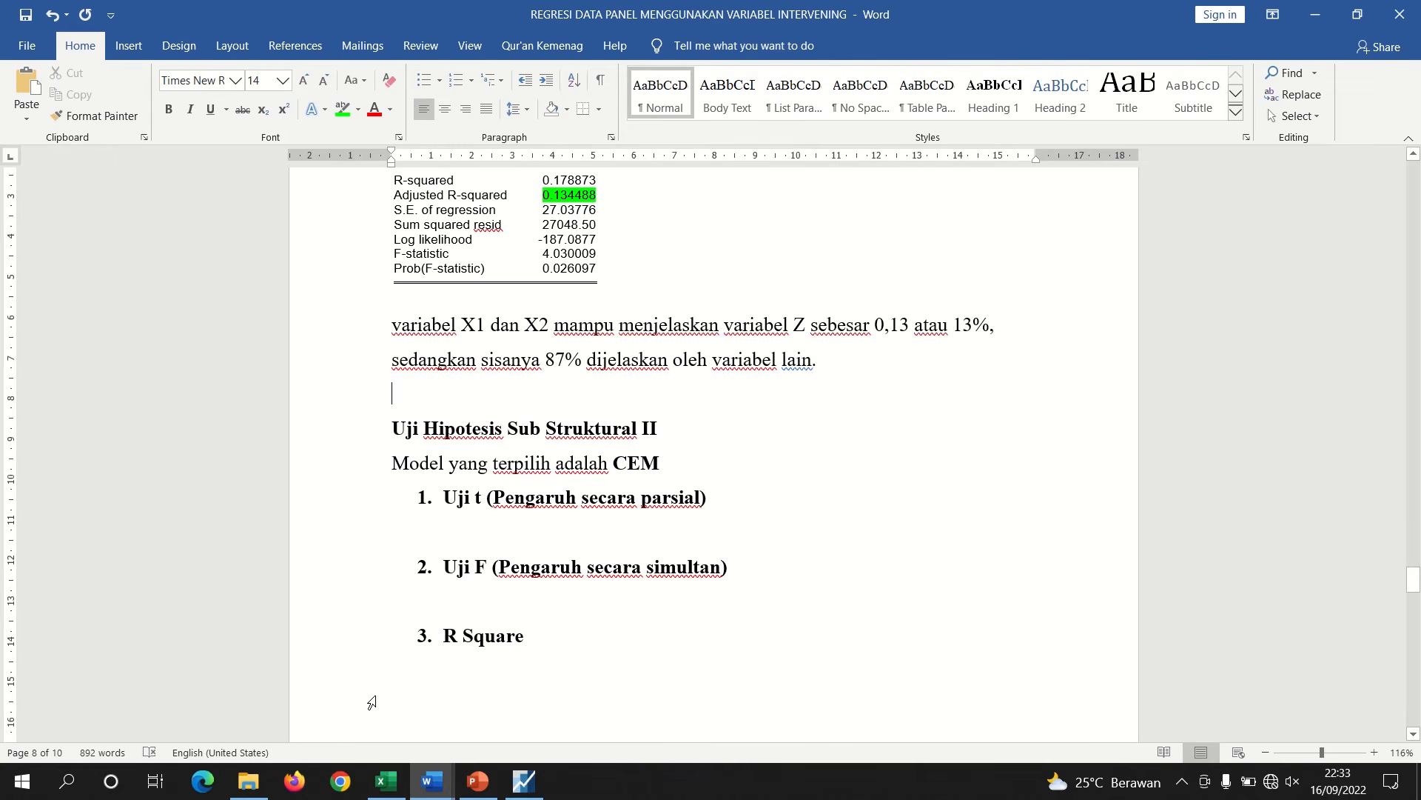
click(491, 533)
key(Return)
key(ctrl+v)
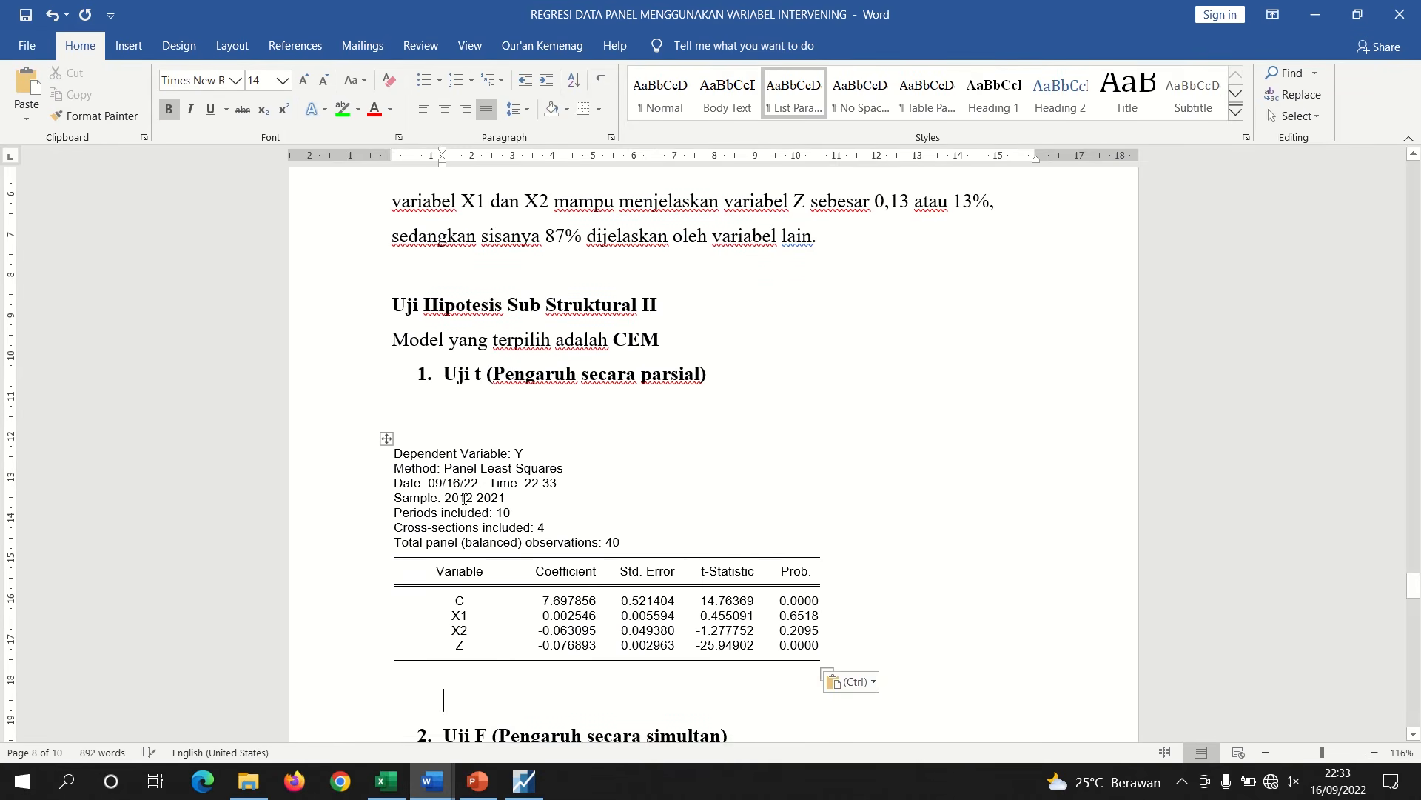
click(442, 433)
key(BackSpace)
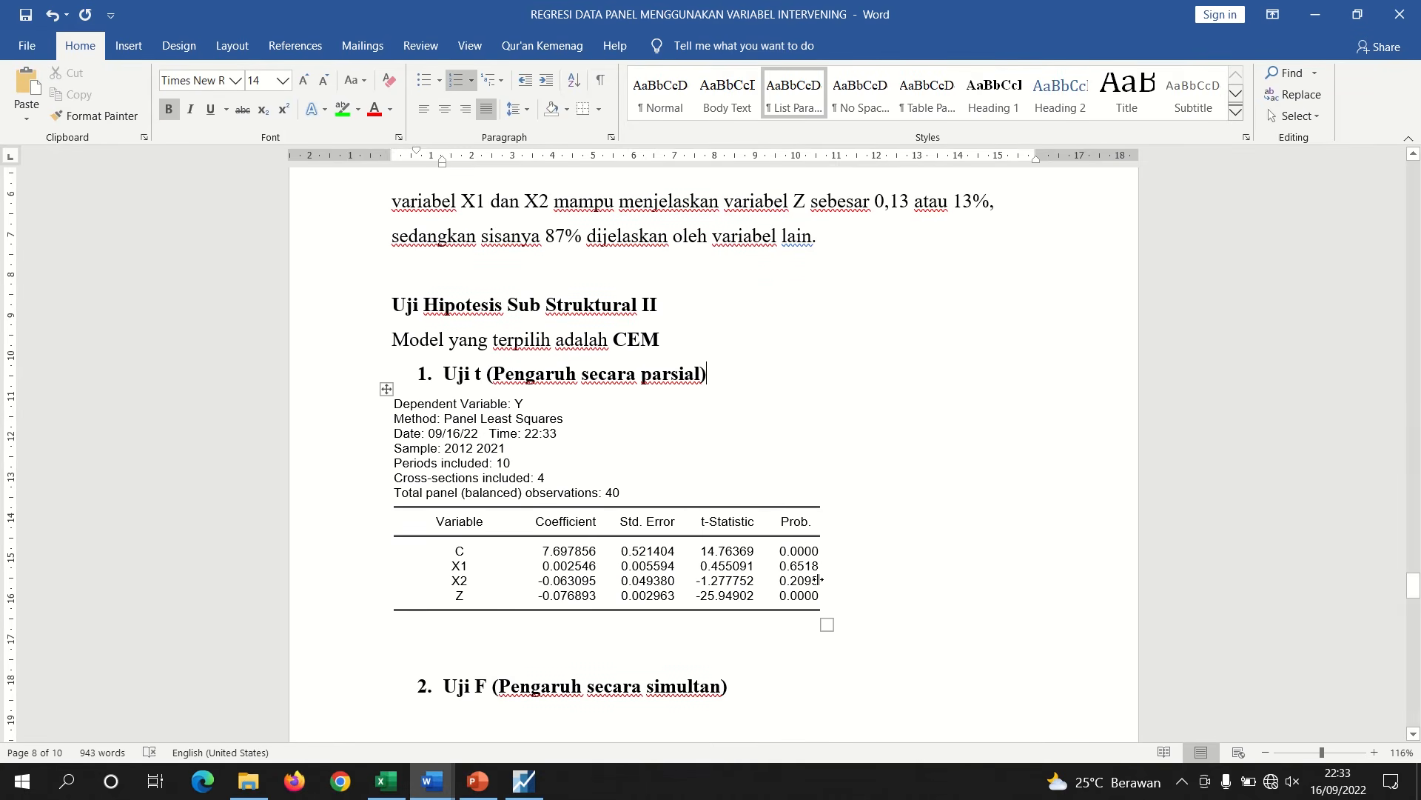
Colour the X1 and X2 Prob. values red
drag(818, 579, 779, 566)
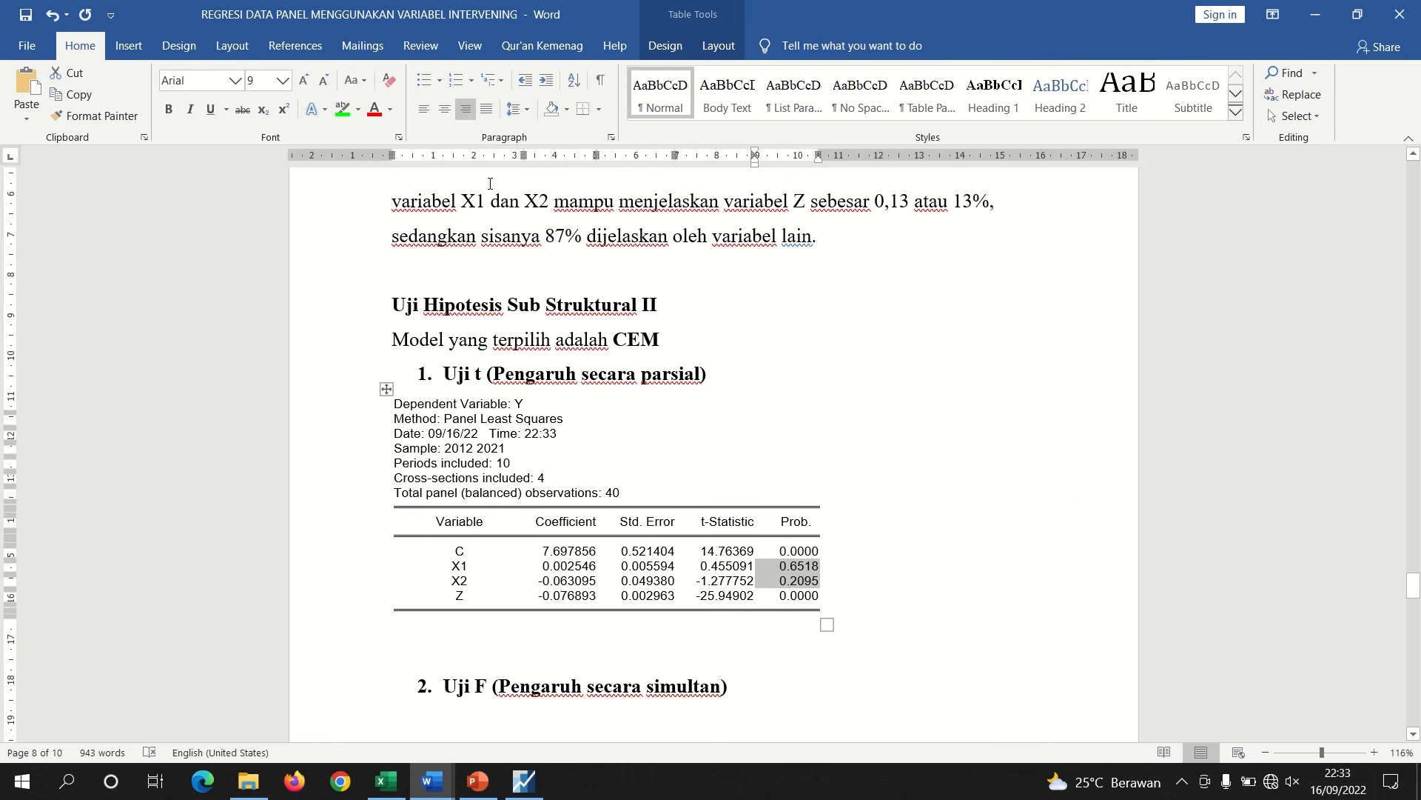
click(374, 111)
Highlight the Z Prob. value 0.0000 in green
drag(775, 595, 810, 596)
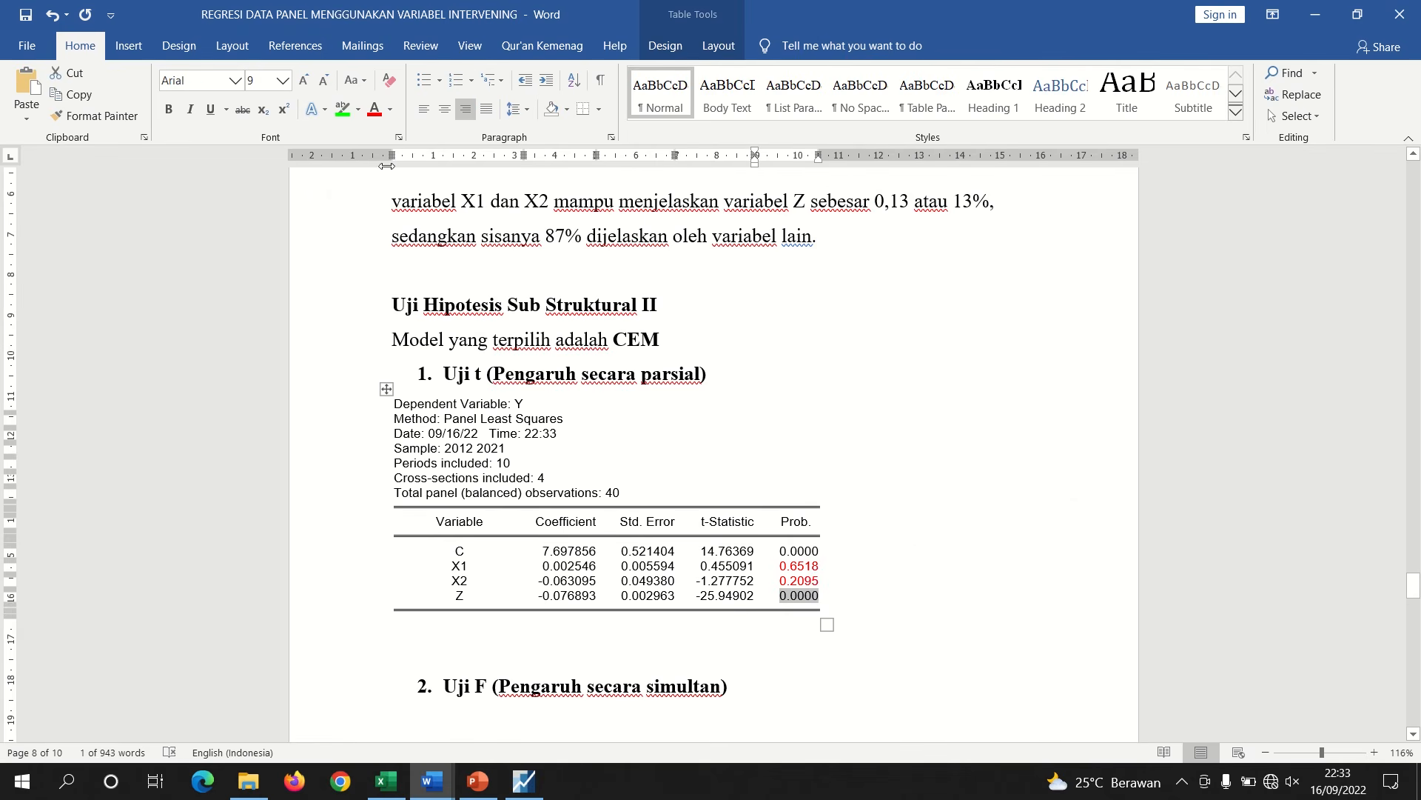
click(344, 109)
Reset the X1 and X2 Prob. values to automatic font colour and highlight them in red
click(783, 550)
drag(781, 566, 798, 582)
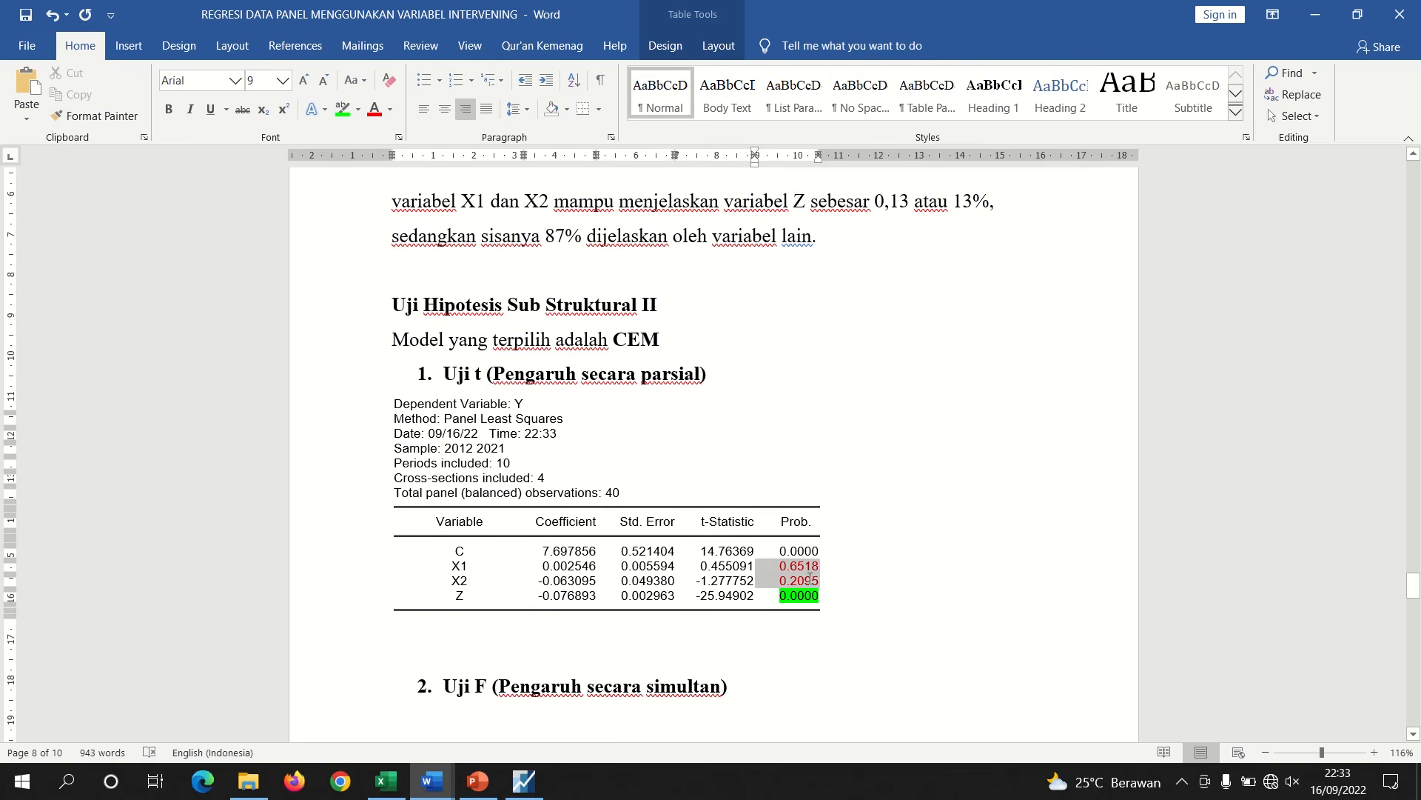
click(389, 110)
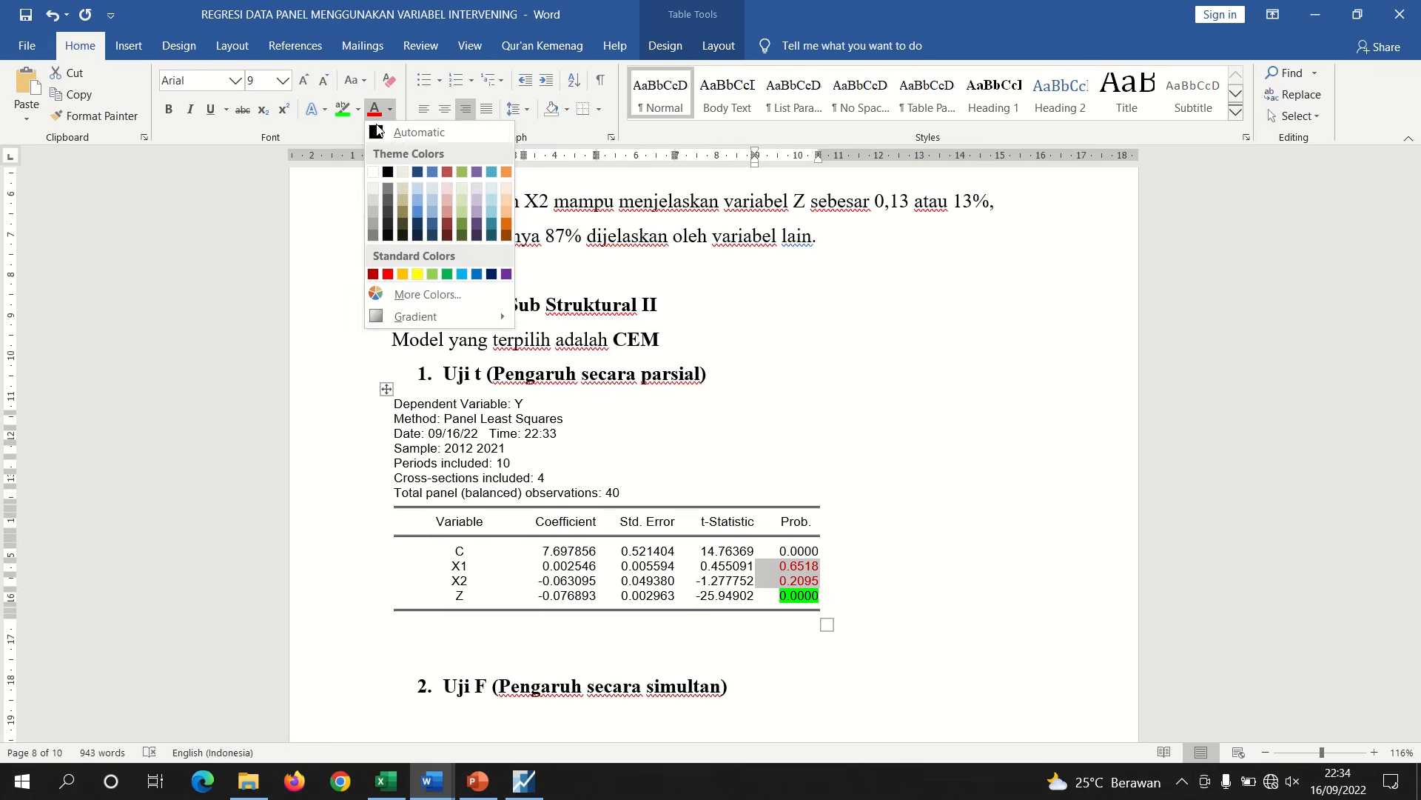
click(400, 133)
click(359, 109)
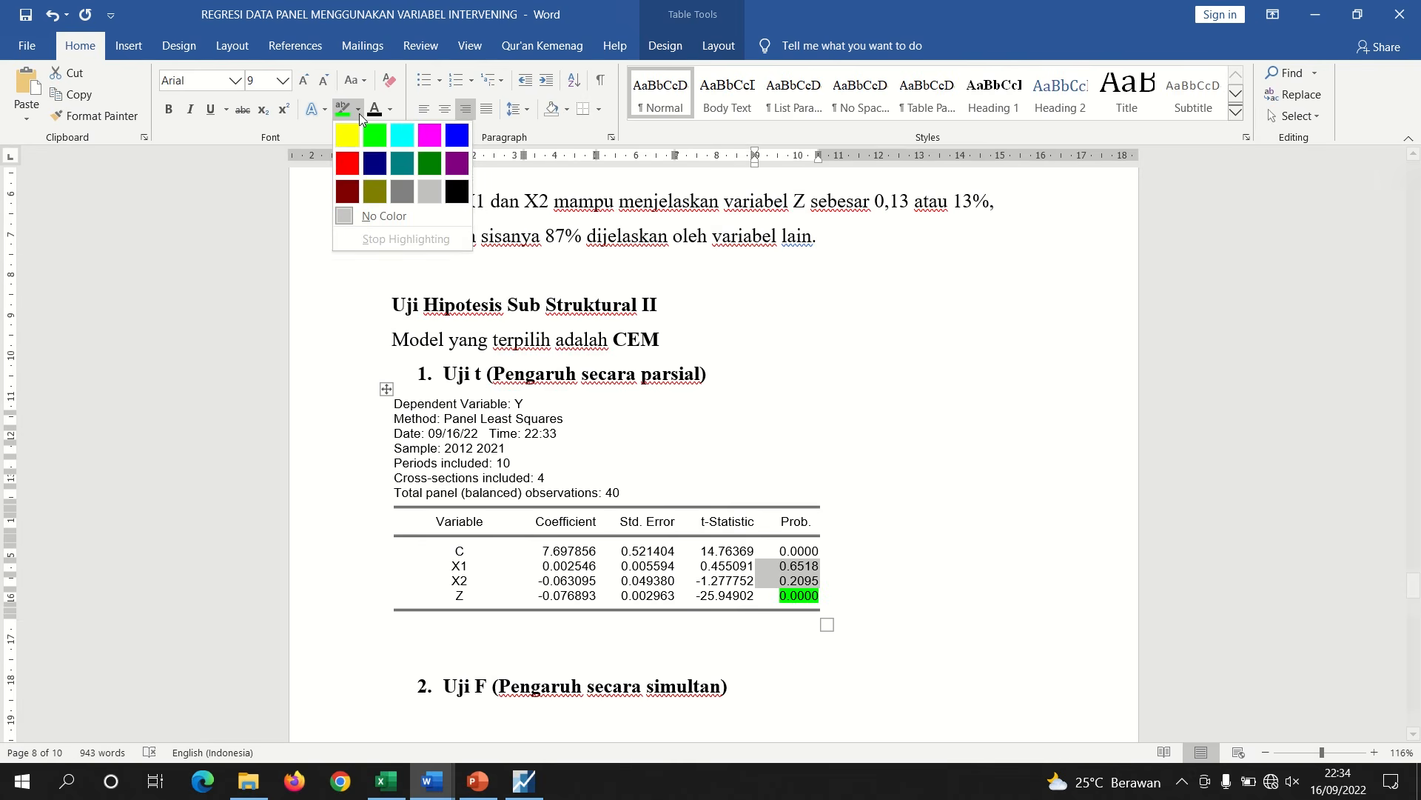
click(347, 163)
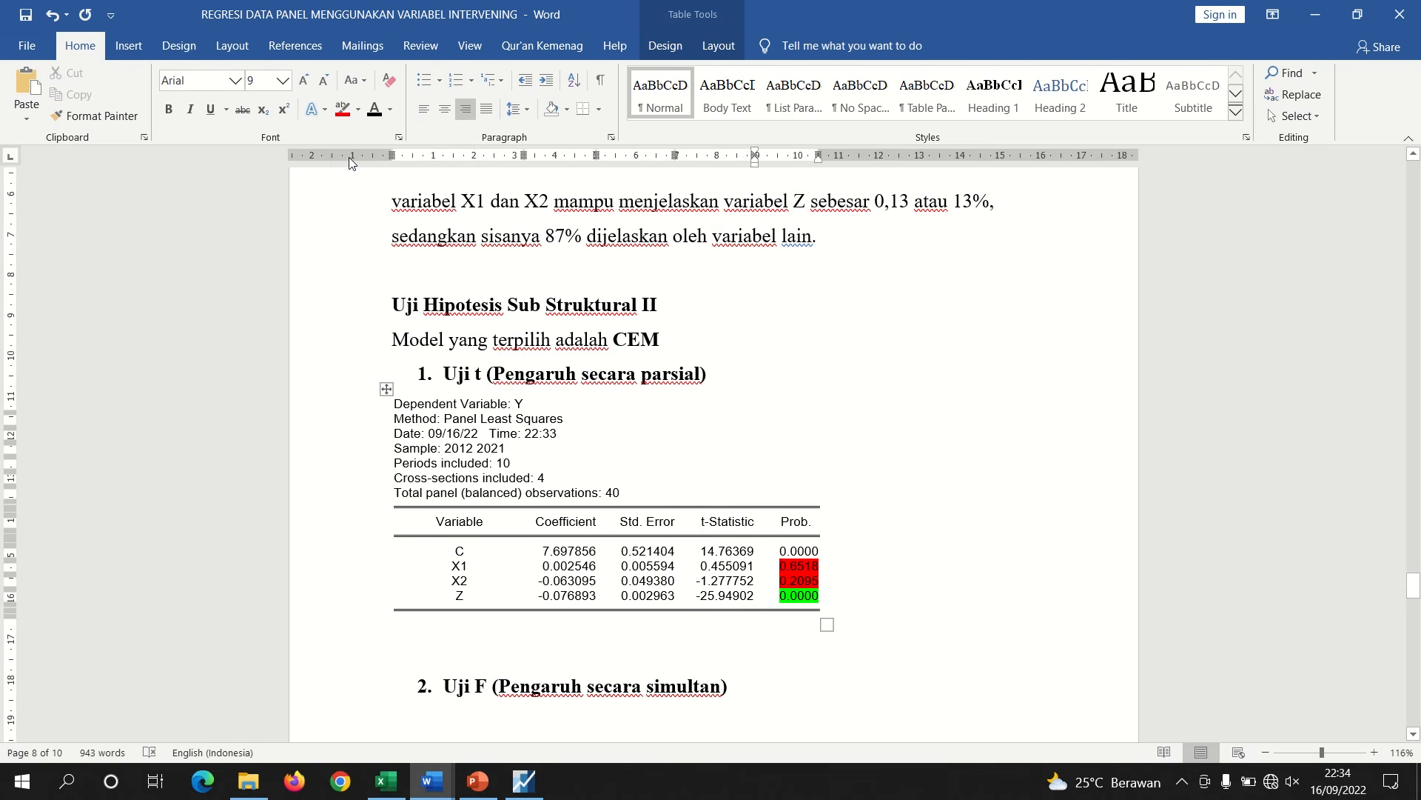
Below the Y output table, write "nilai prob. X1 0,6518 > 0,05, maka Ha ditolak dan H0 diterima, artinya" and add blank lines
click(579, 650)
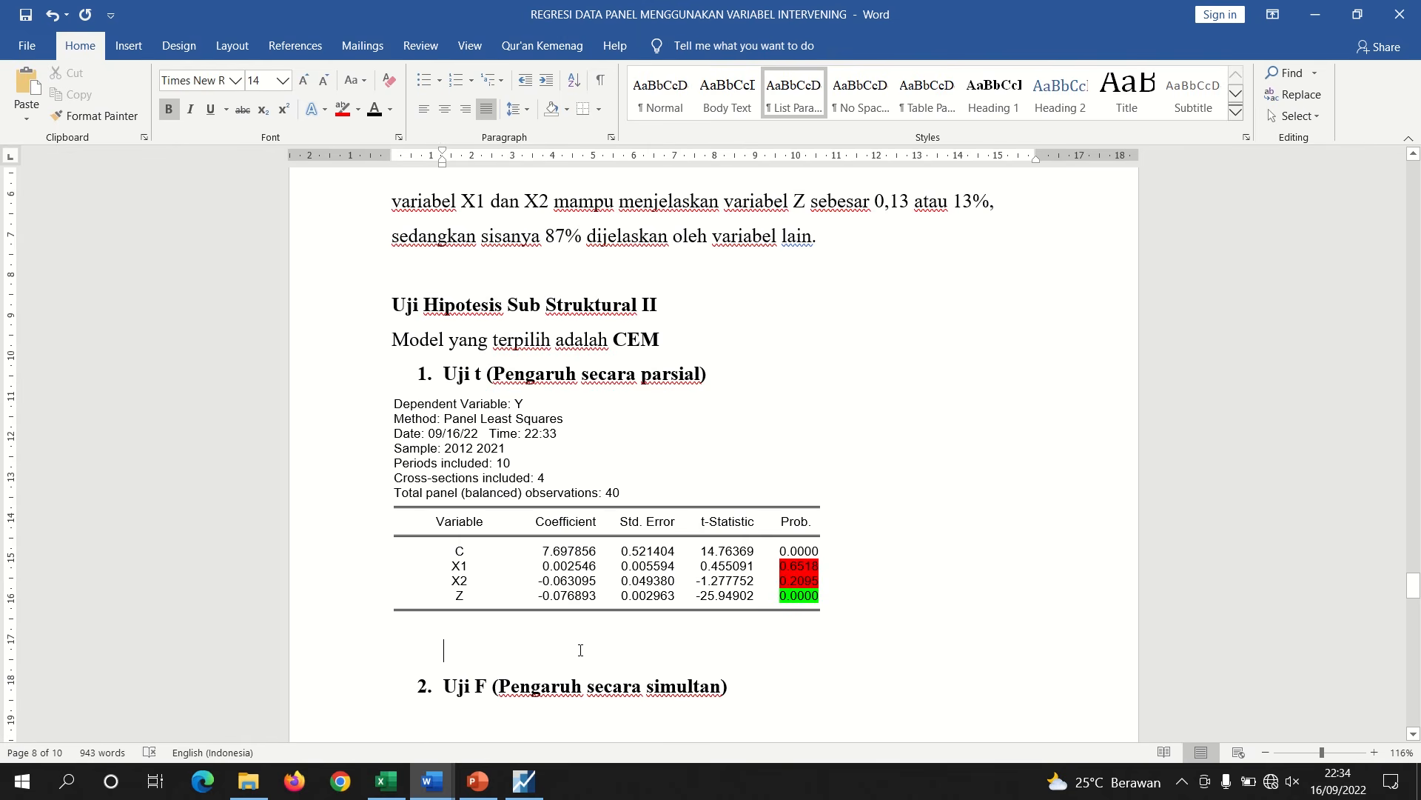
mouse_move(1414, 587)
mouse_down()
mouse_move(1412, 569)
mouse_move(1406, 597)
mouse_up()
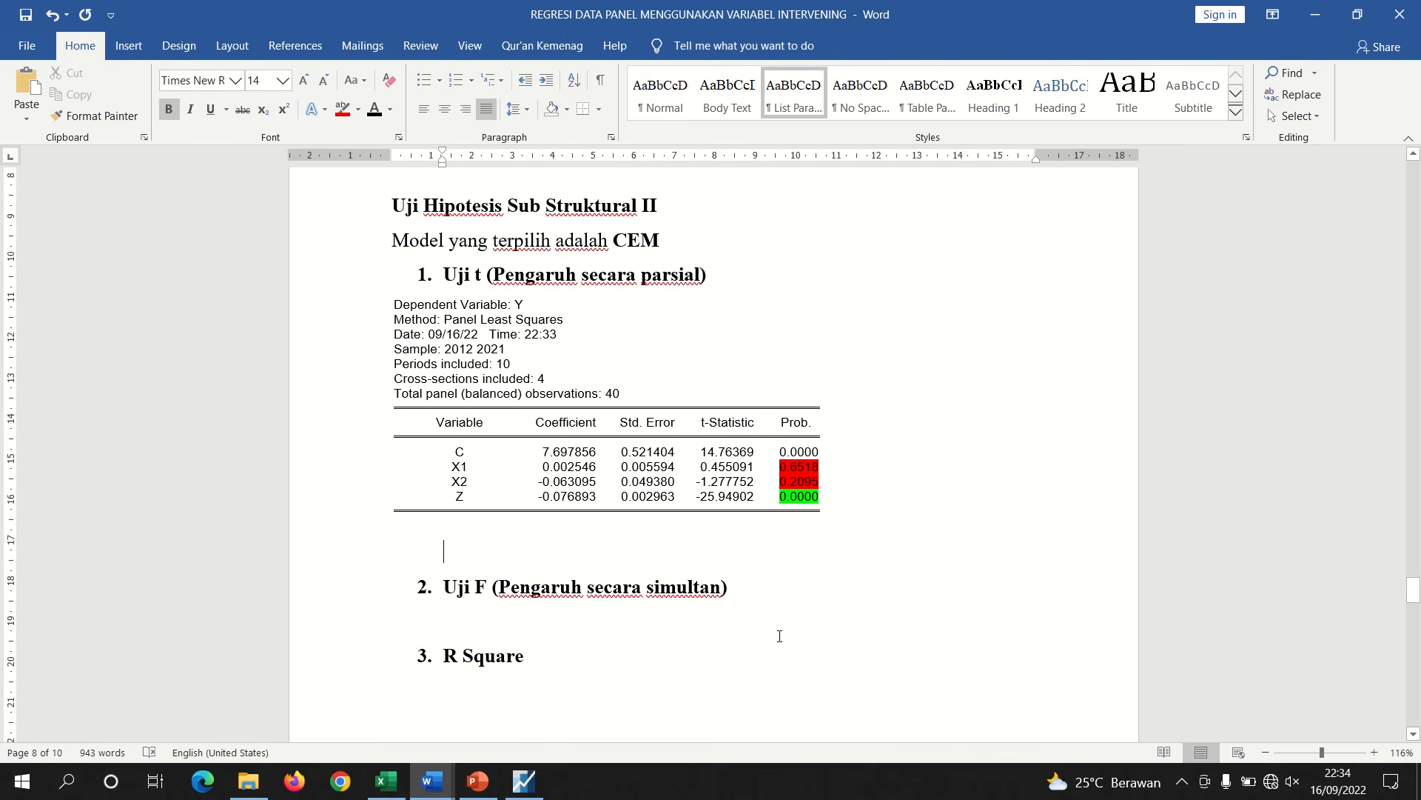
key(ctrl+b)
text(nil)
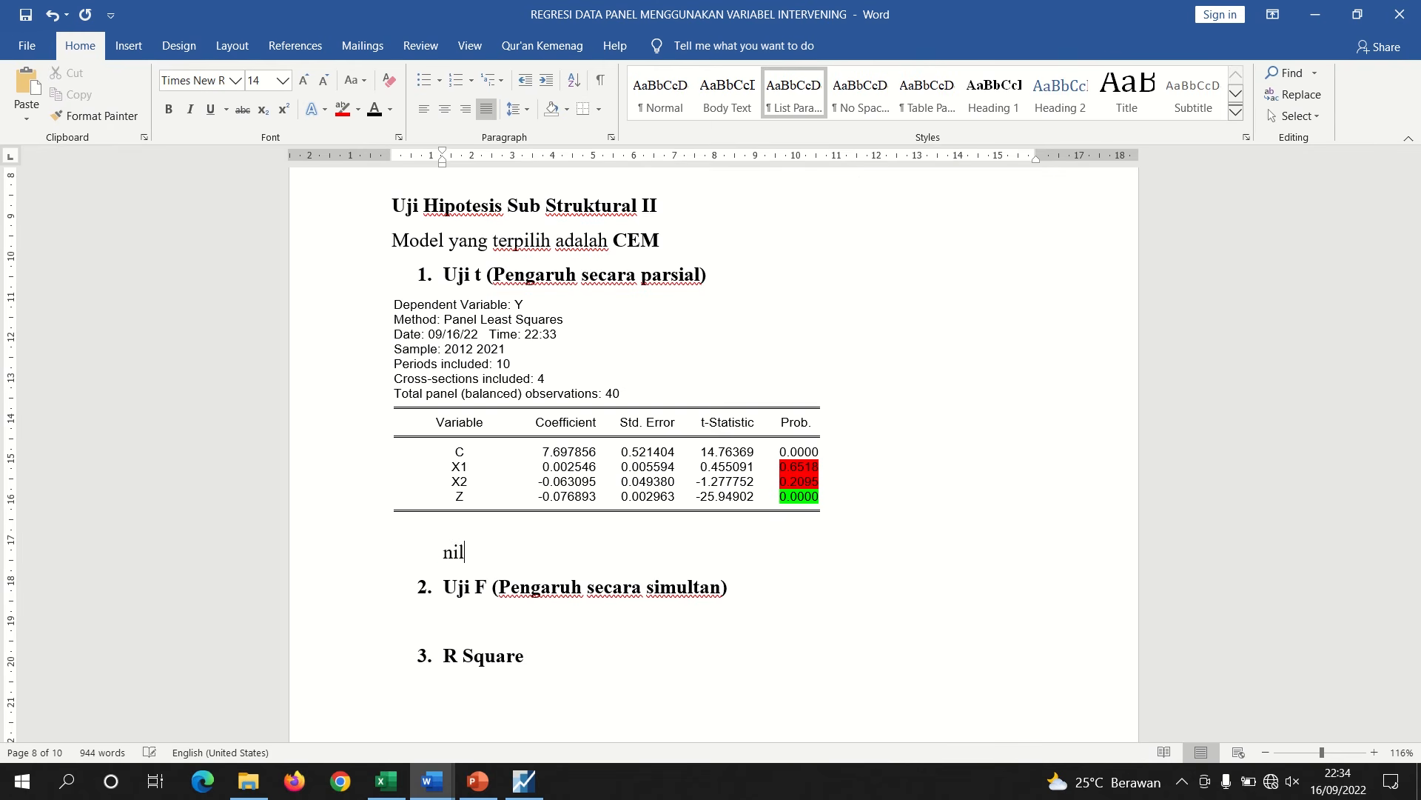
text(ai prob. X1)
text(0,6518)
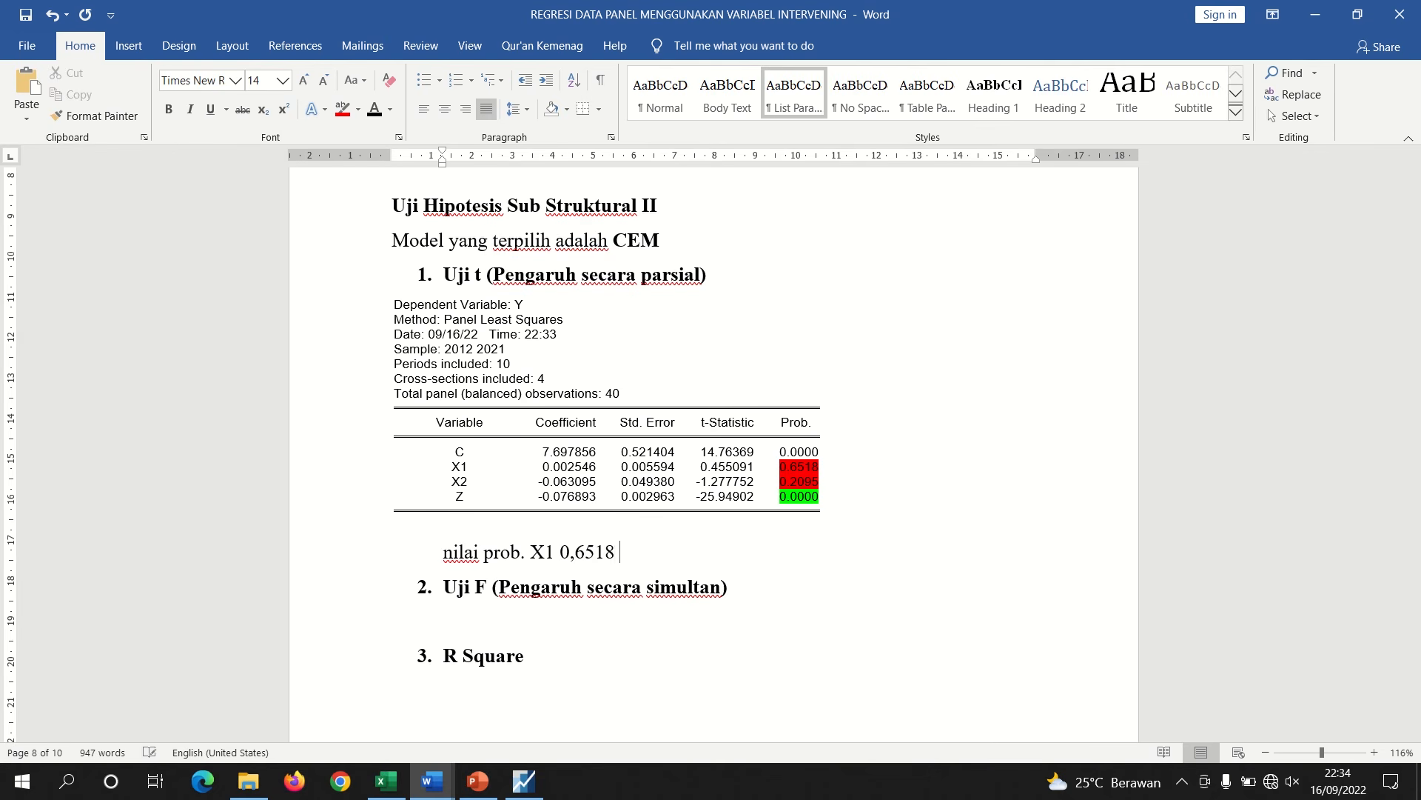
text( > 0,05, maka Ha)
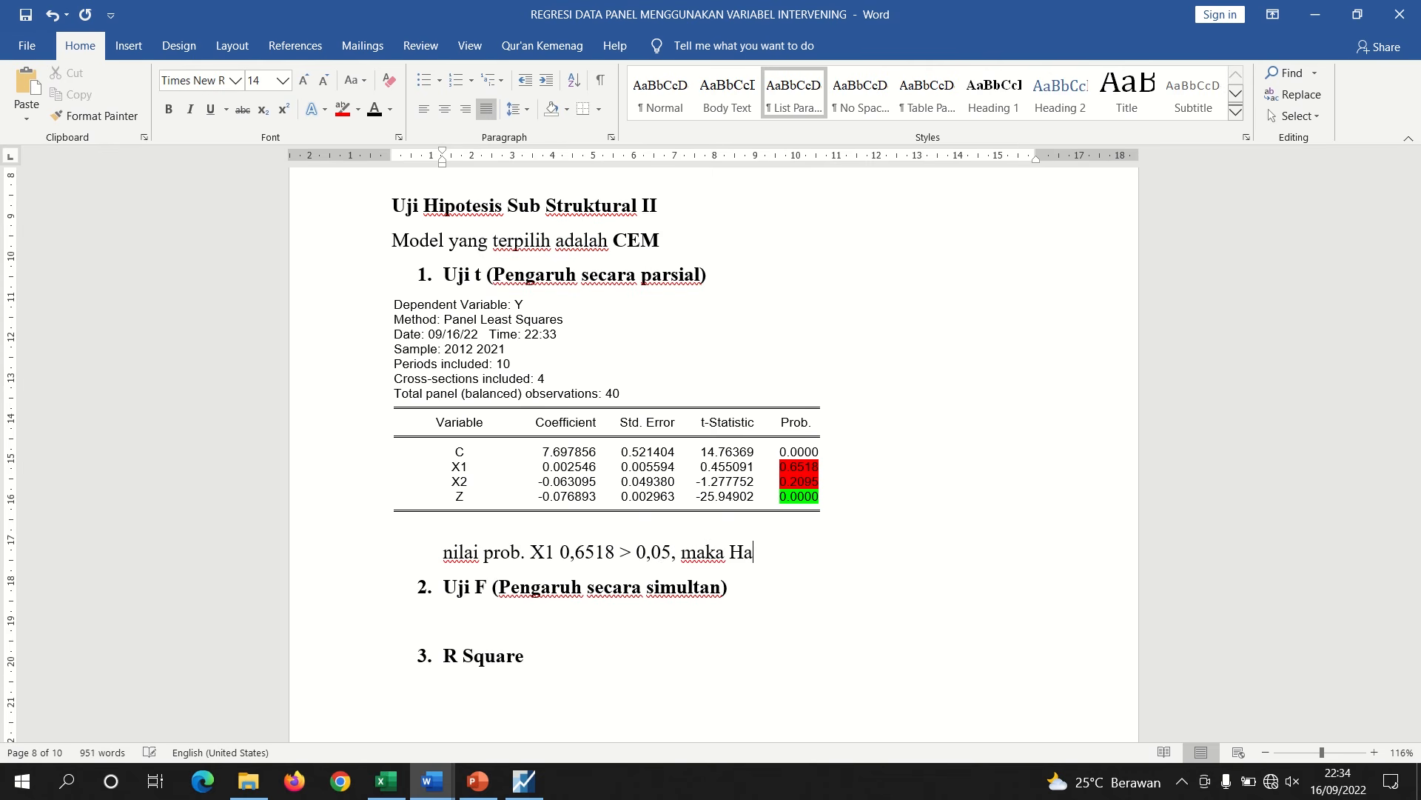
text( ditolak dan H0)
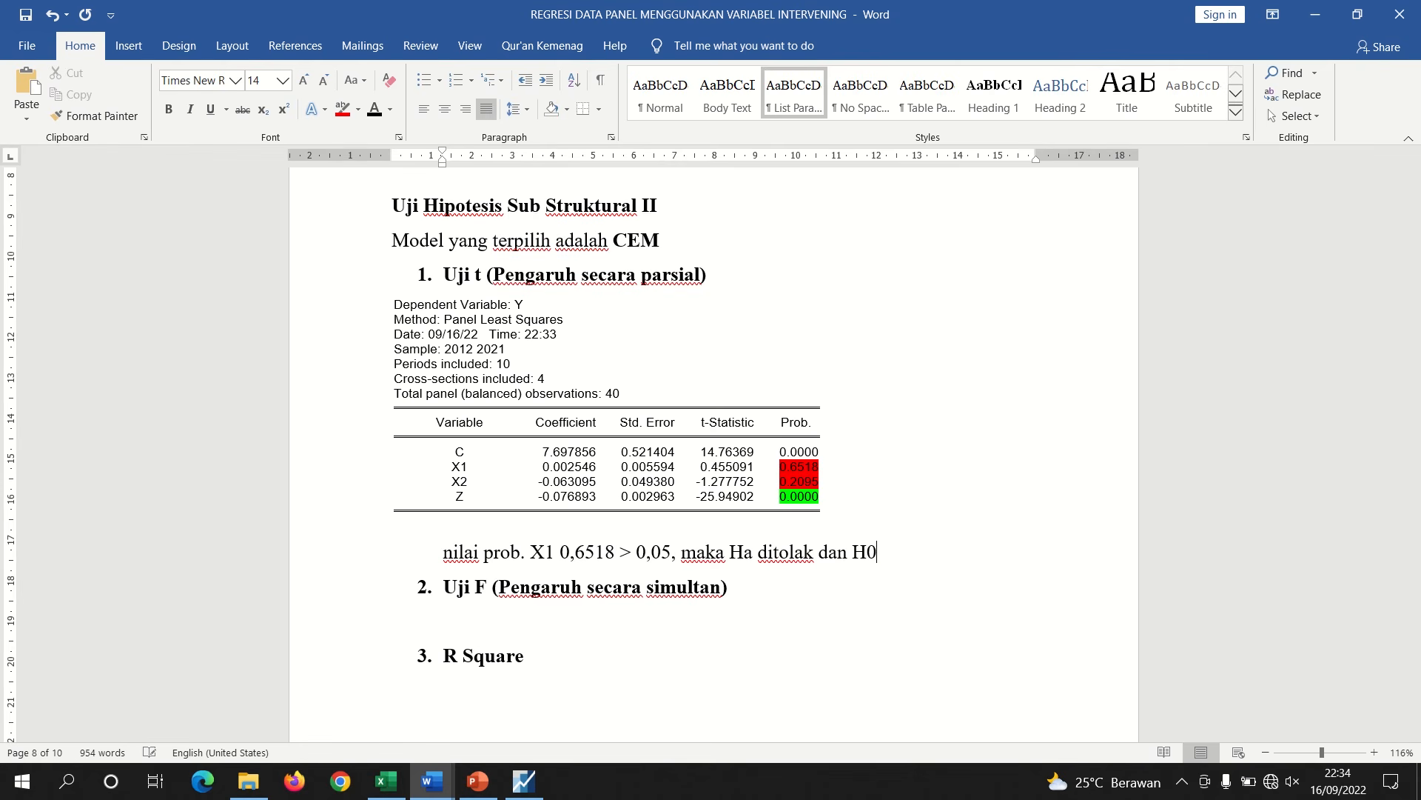
text( diterima, artinya)
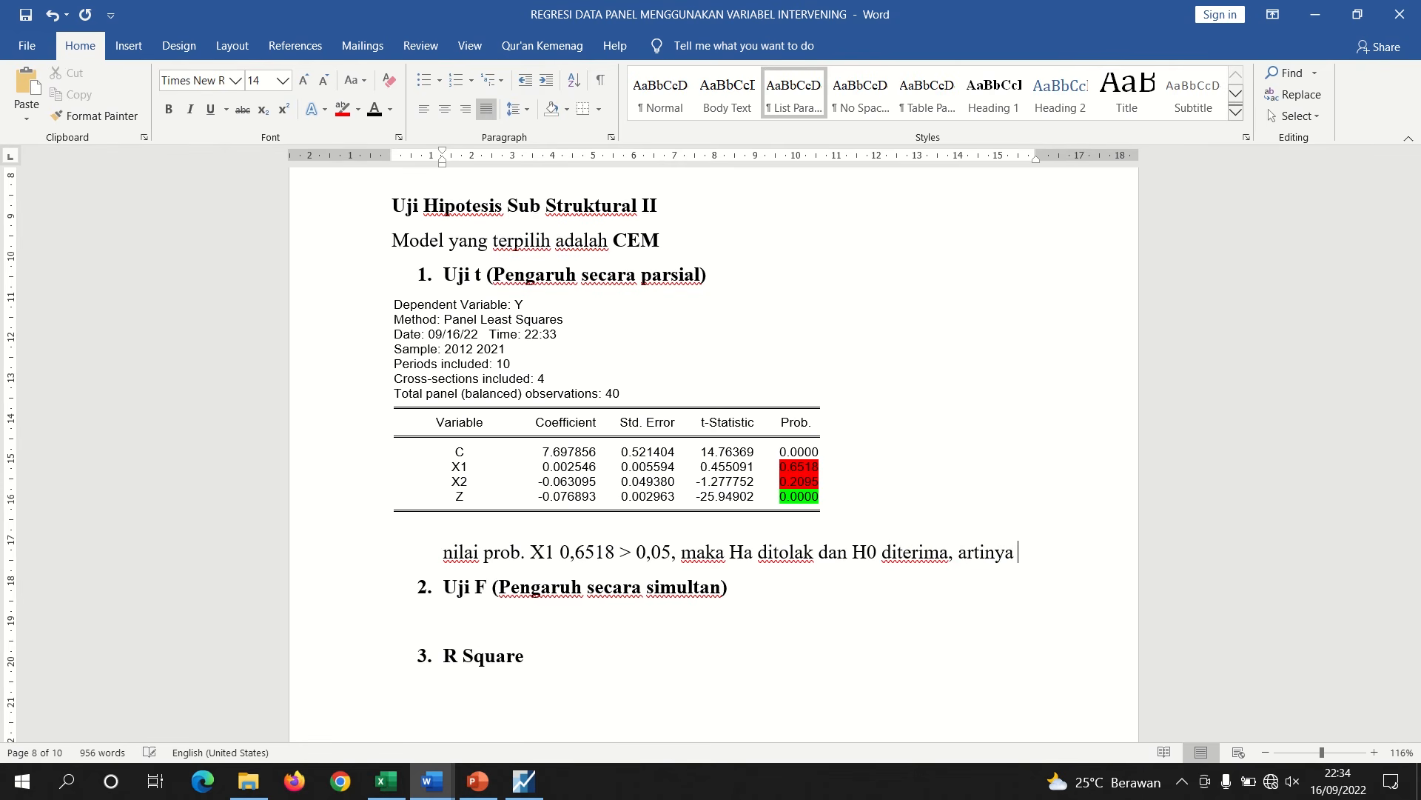
key(Return)
key(Return)
key(Return)
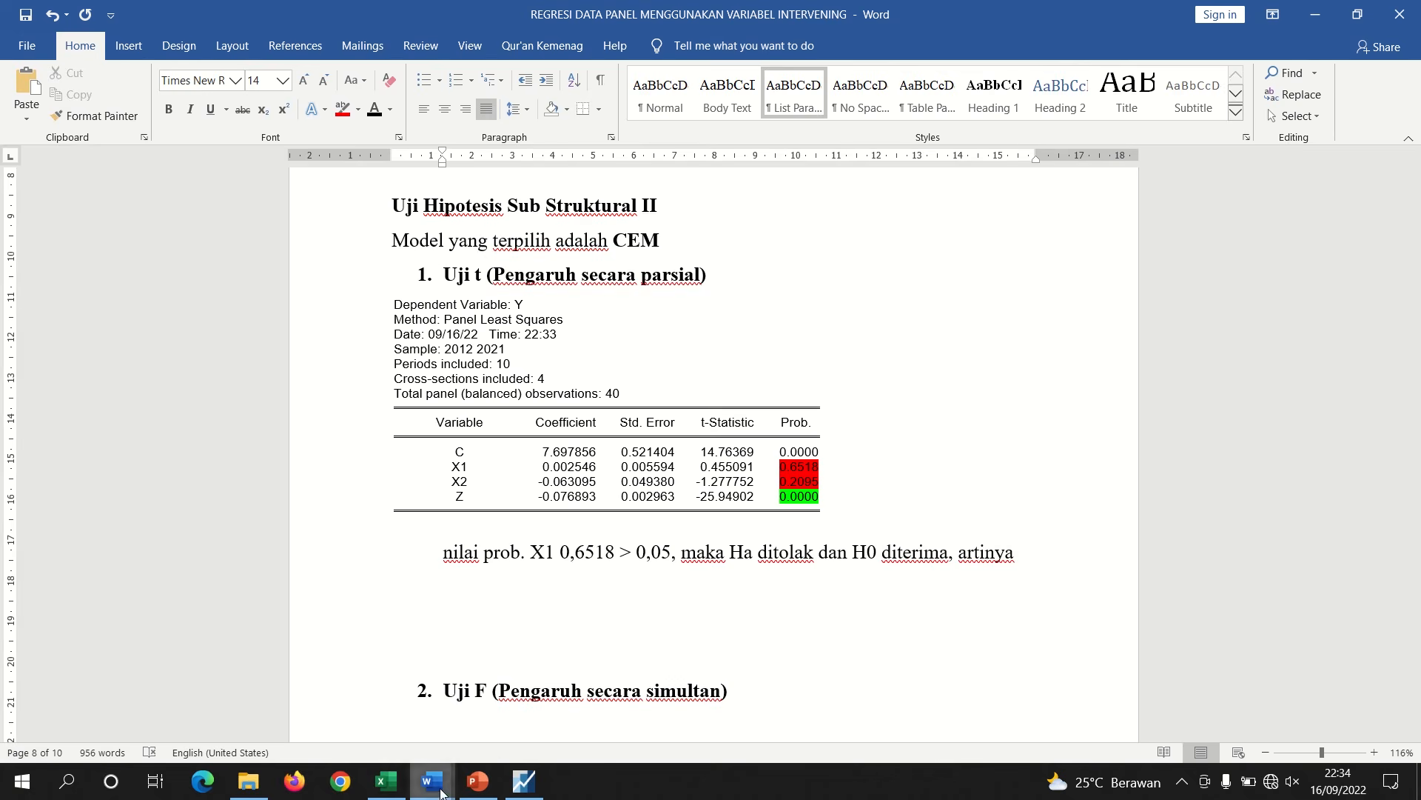
In the hypotheses document, copy the H0₄ statement about FDR having no effect on ROA
mouse_move(442, 792)
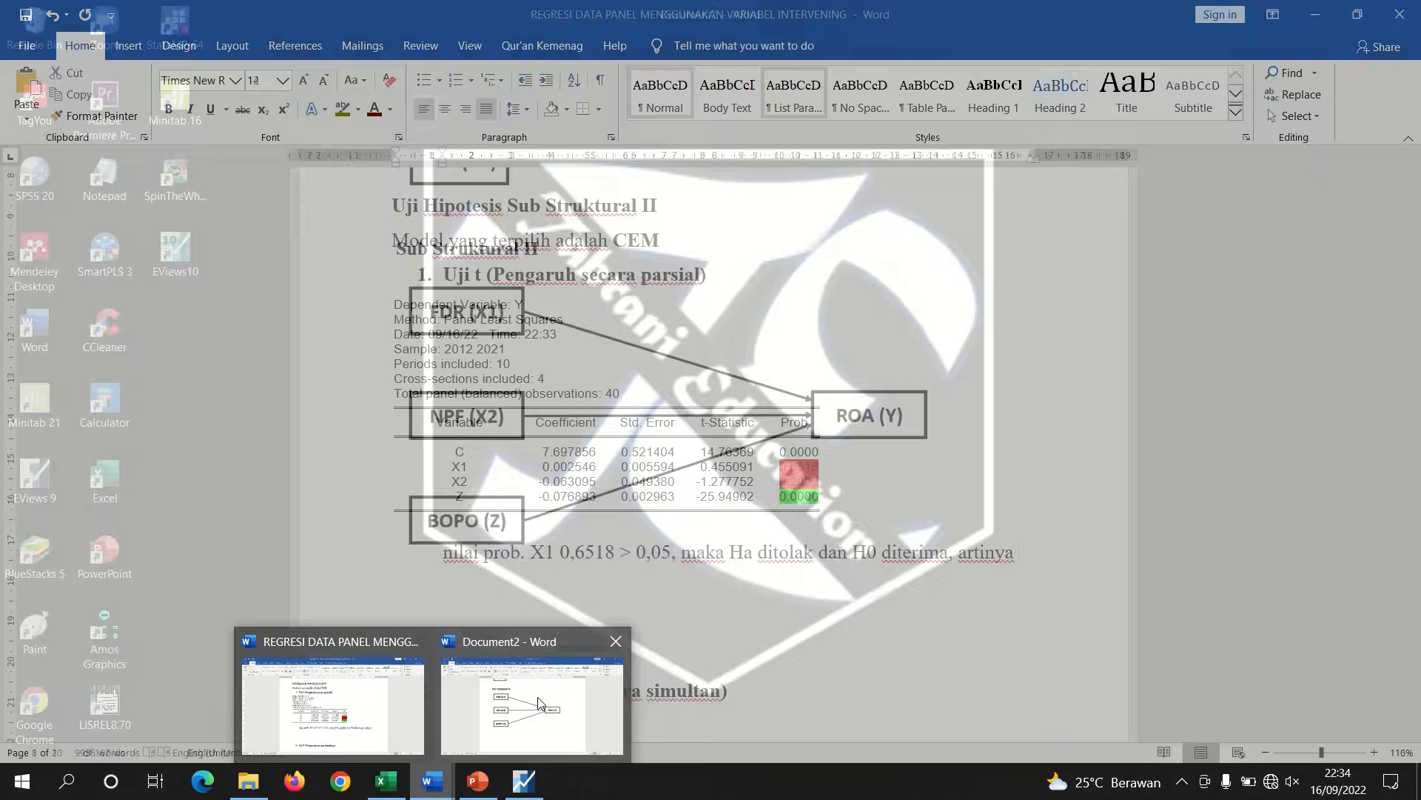
click(539, 703)
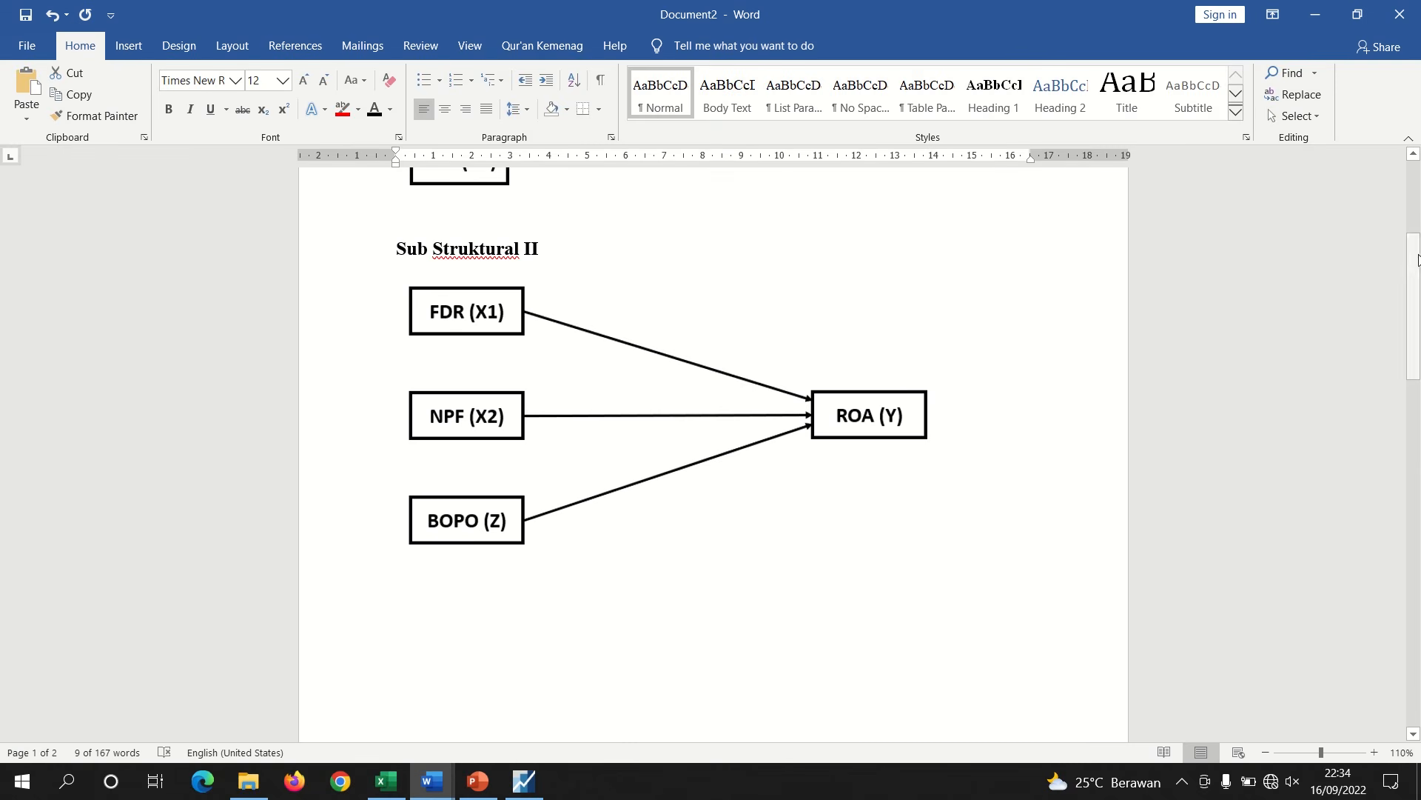
drag(1413, 275, 1413, 394)
scroll(1294, 514, down, 5)
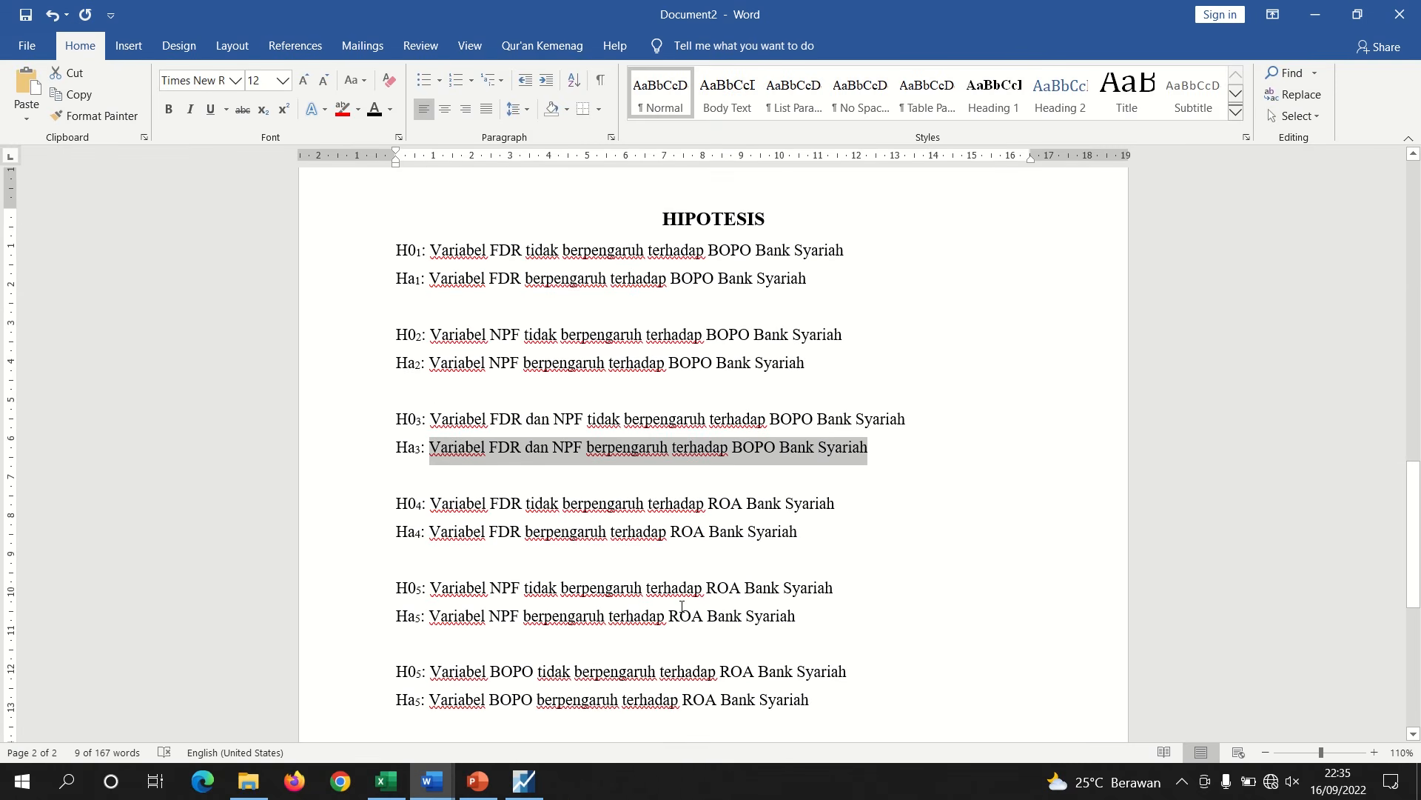
drag(841, 506, 429, 506)
right_click(451, 505)
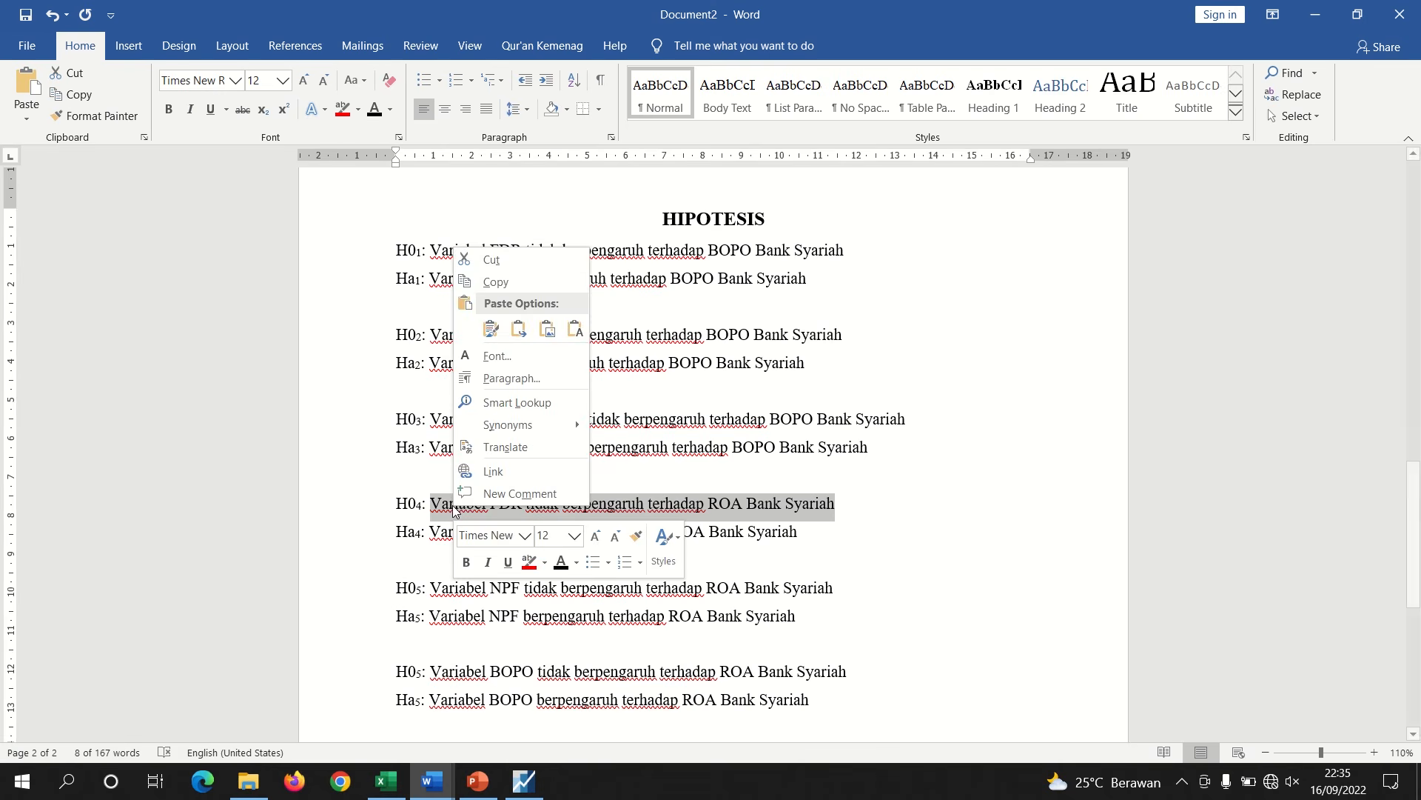
click(496, 283)
Paste the H0₄ statement after "artinya" in the X1 interpretation
click(433, 781)
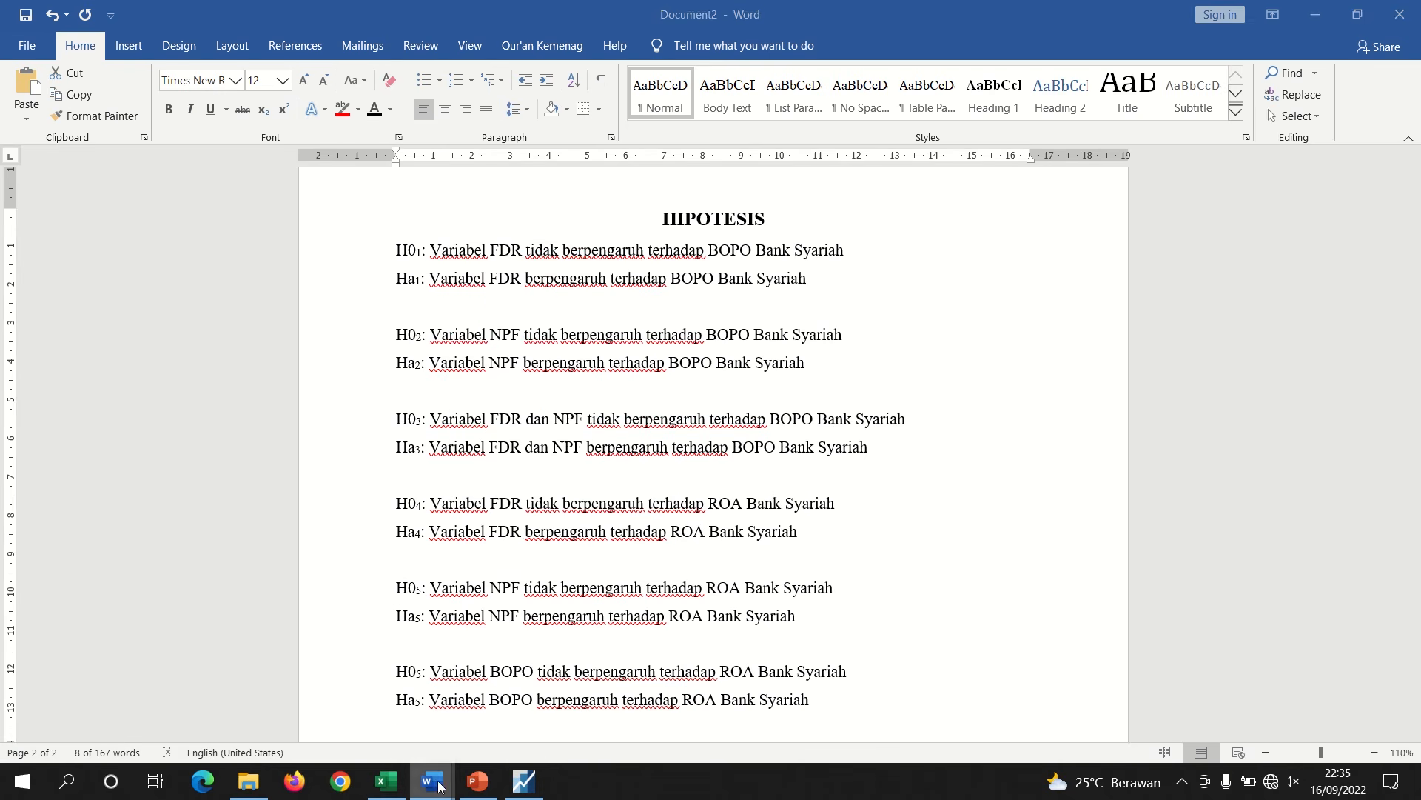
click(361, 689)
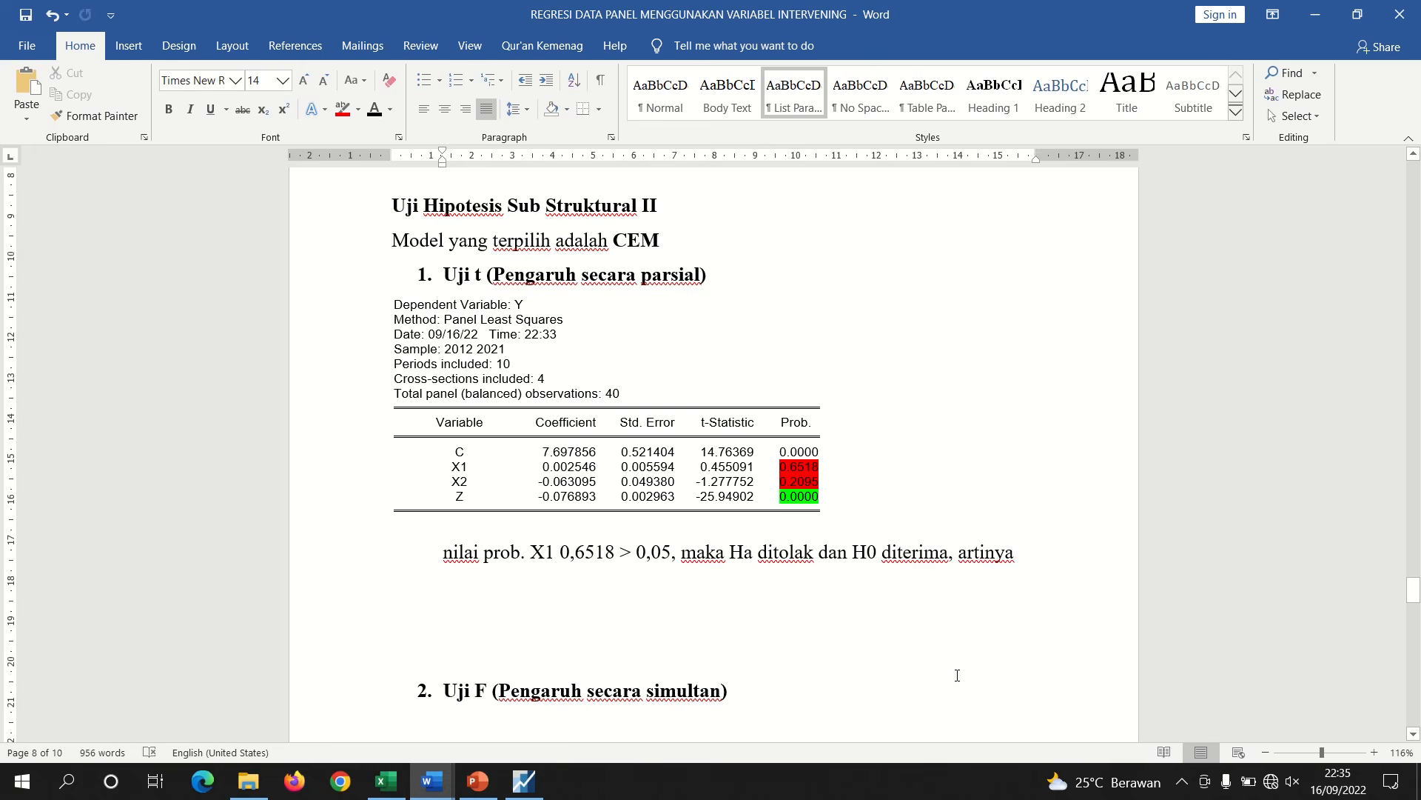
key(ctrl+v)
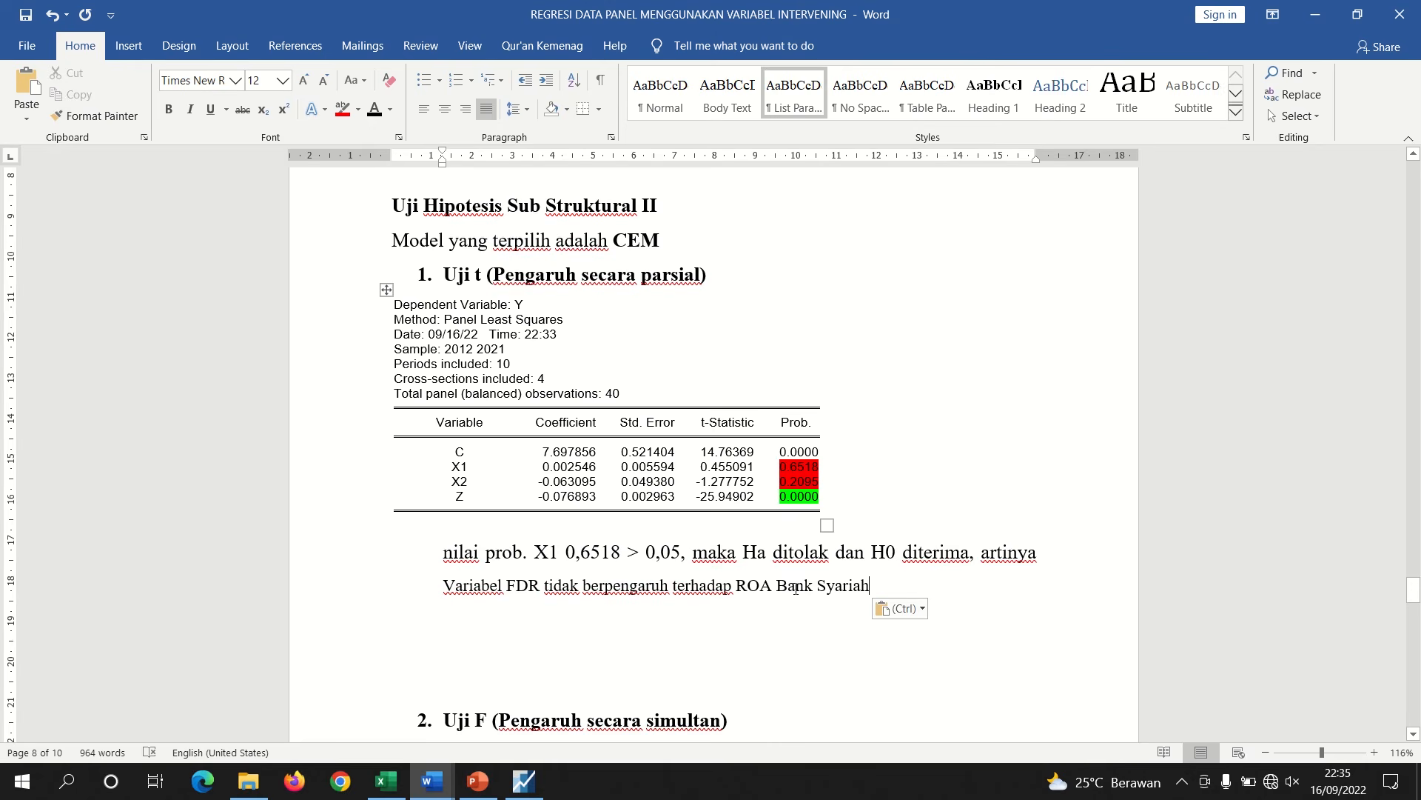
Duplicate the whole X1 interpretation paragraph below itself
drag(875, 585, 456, 557)
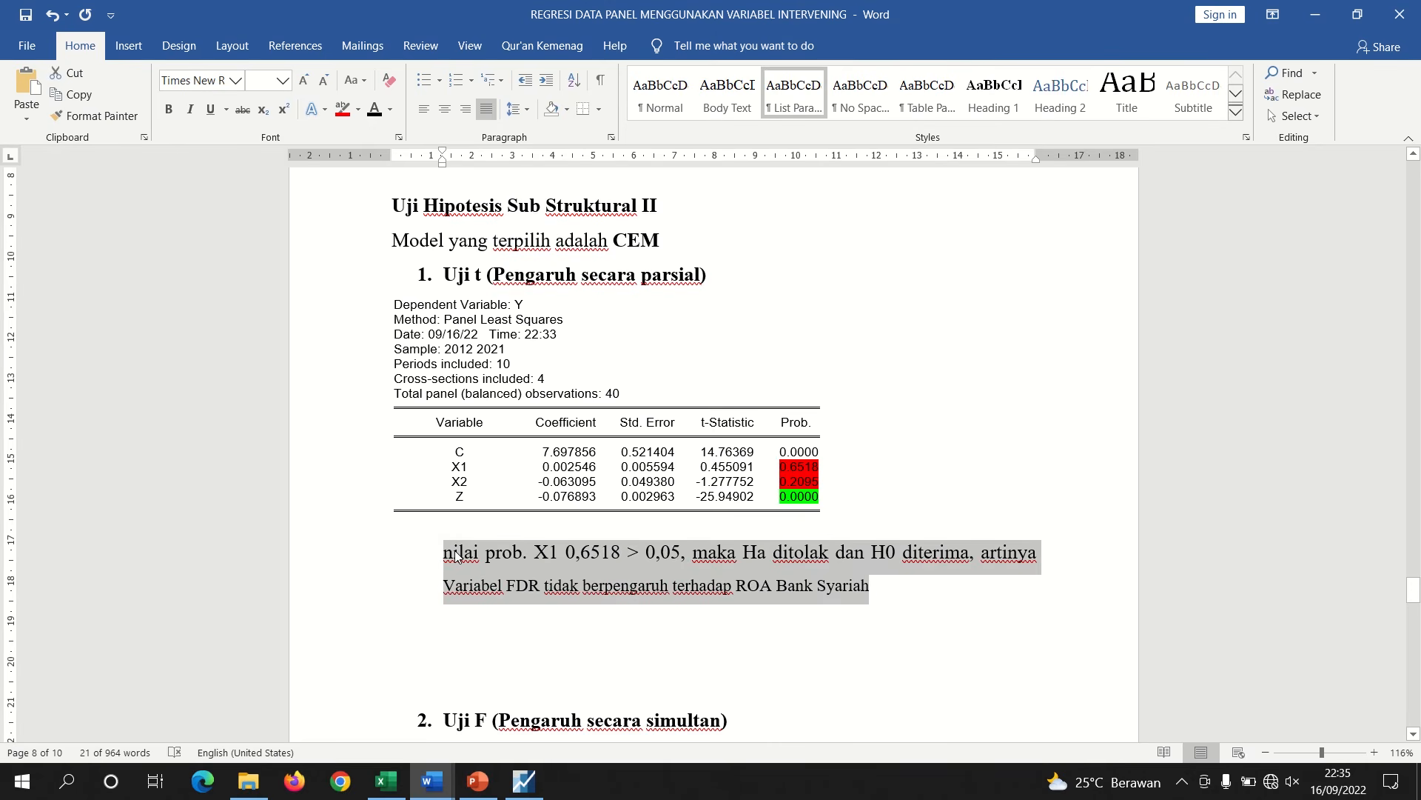
key(Right)
key(Return)
key(Return)
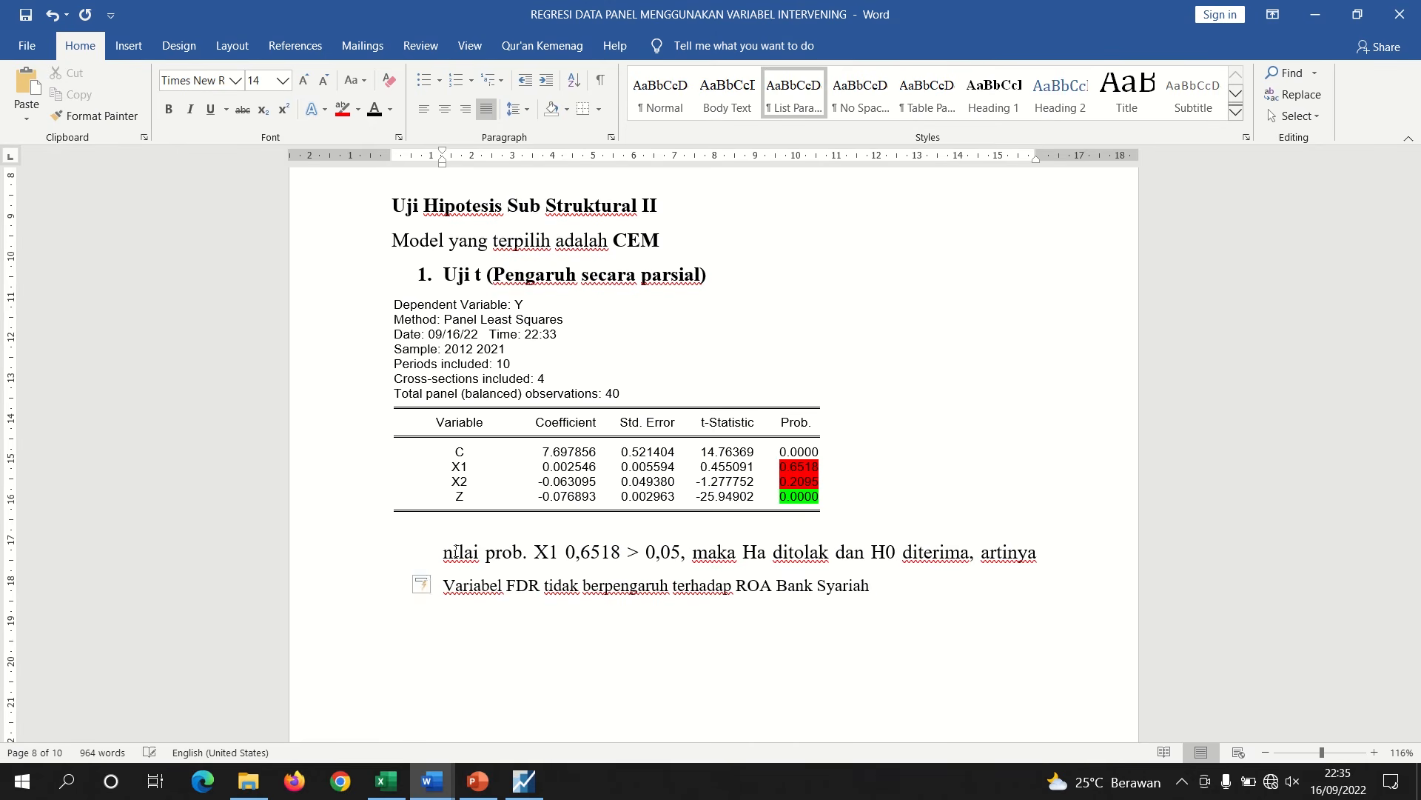
key(ctrl+v)
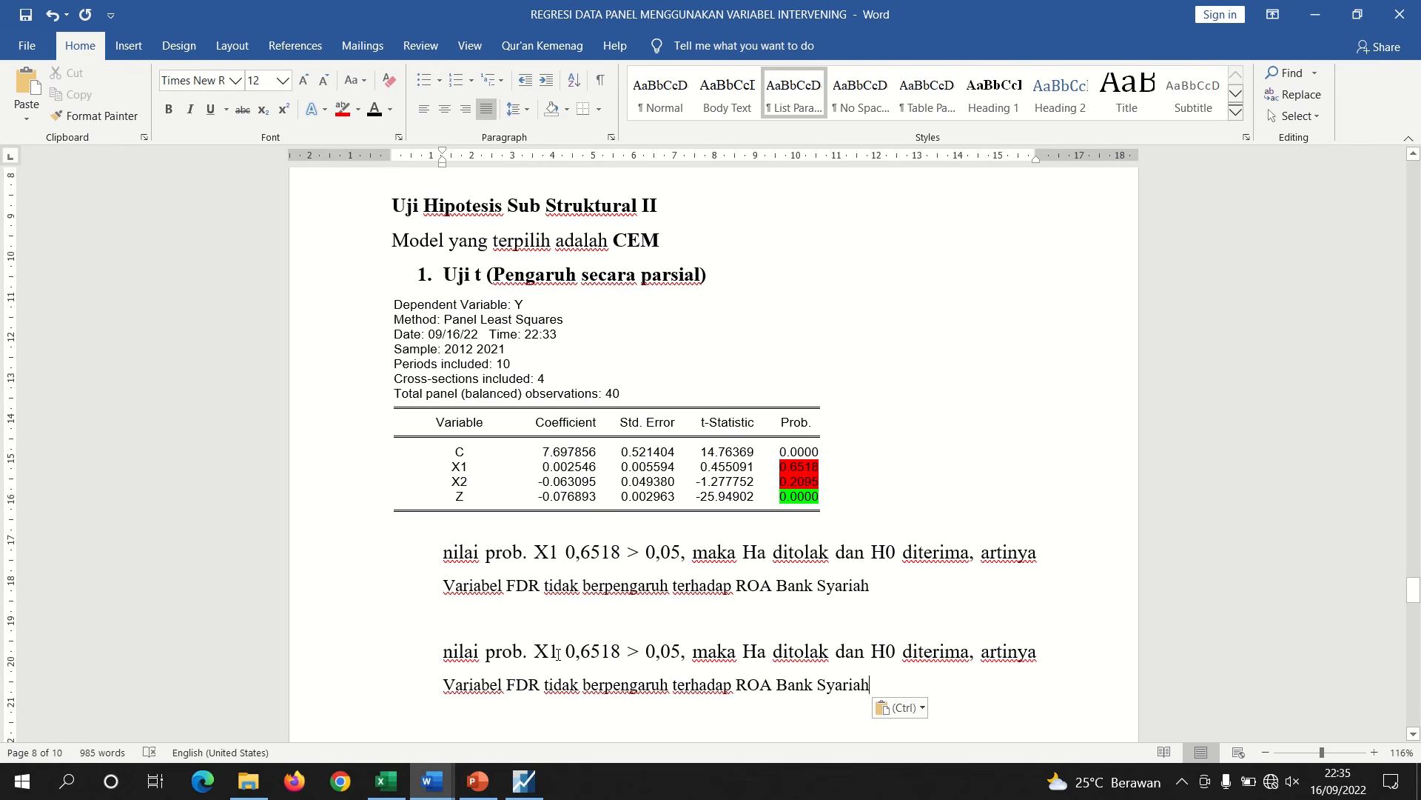
Change the duplicated paragraph to variable X2 with probability 0,2095
click(558, 651)
key(BackSpace)
text(2)
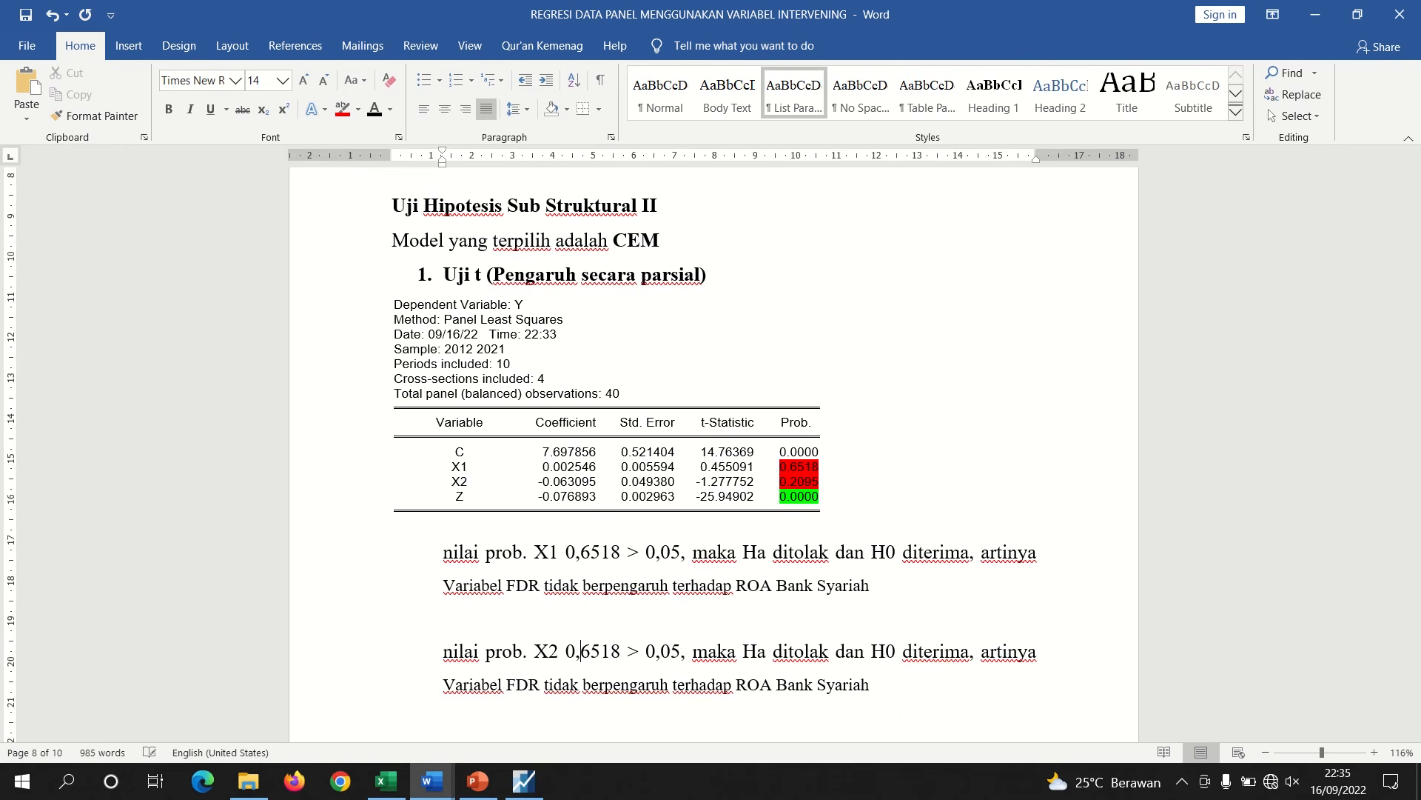
key(BackSpace)
key(BackSpace)
key(BackSpace)
key(BackSpace)
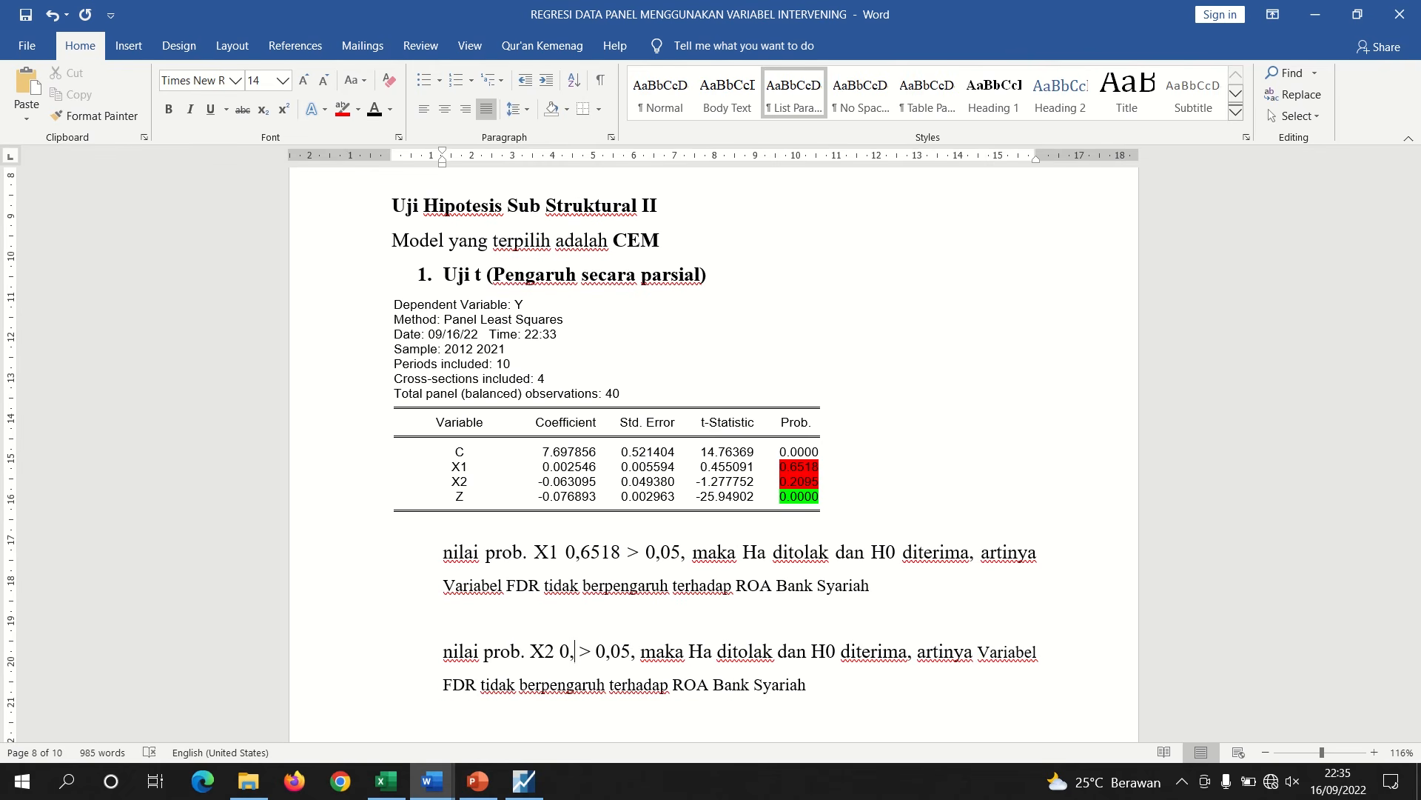
text(2095)
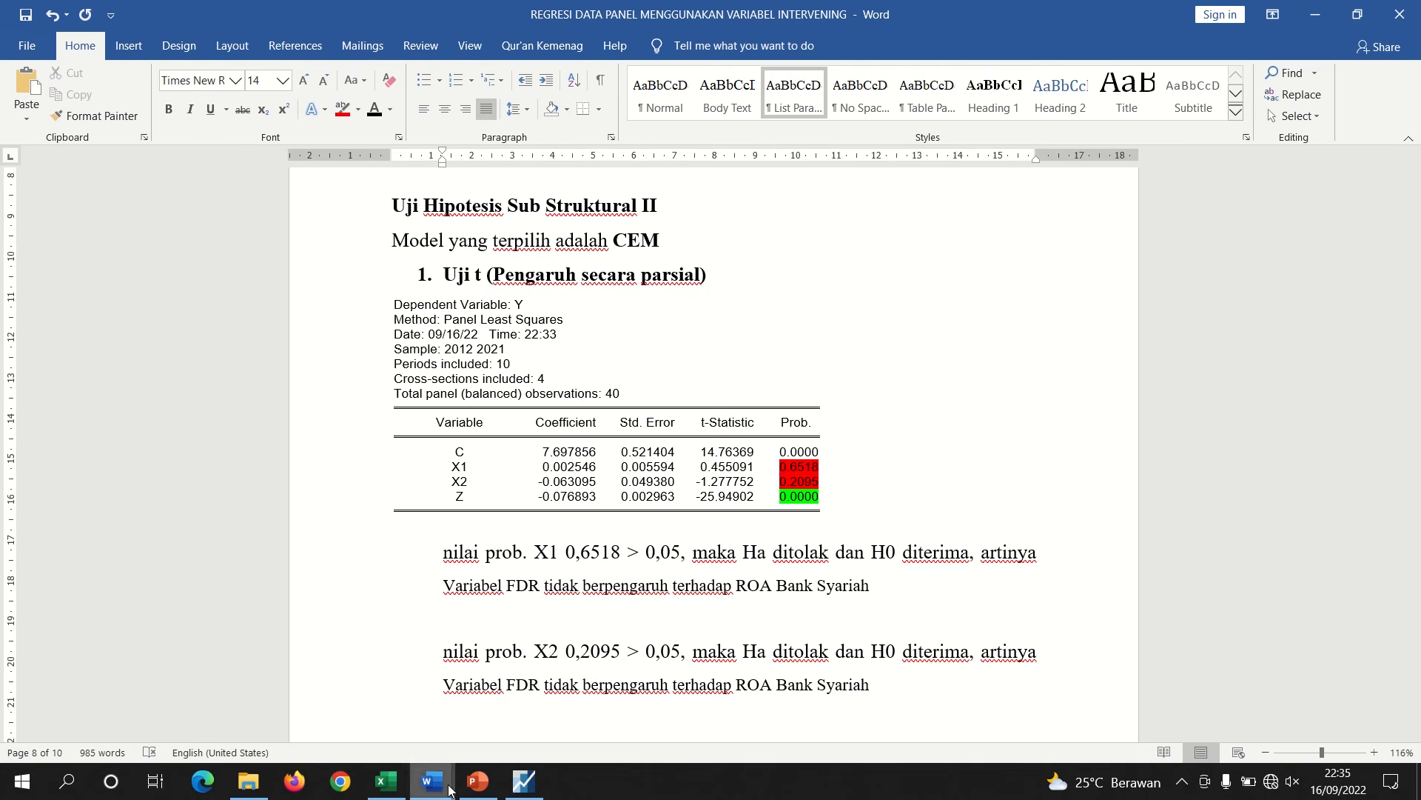
Check the H0₅ statement in the hypotheses document and replace FDR with NPF in the X2 conclusion
mouse_move(433, 781)
click(498, 722)
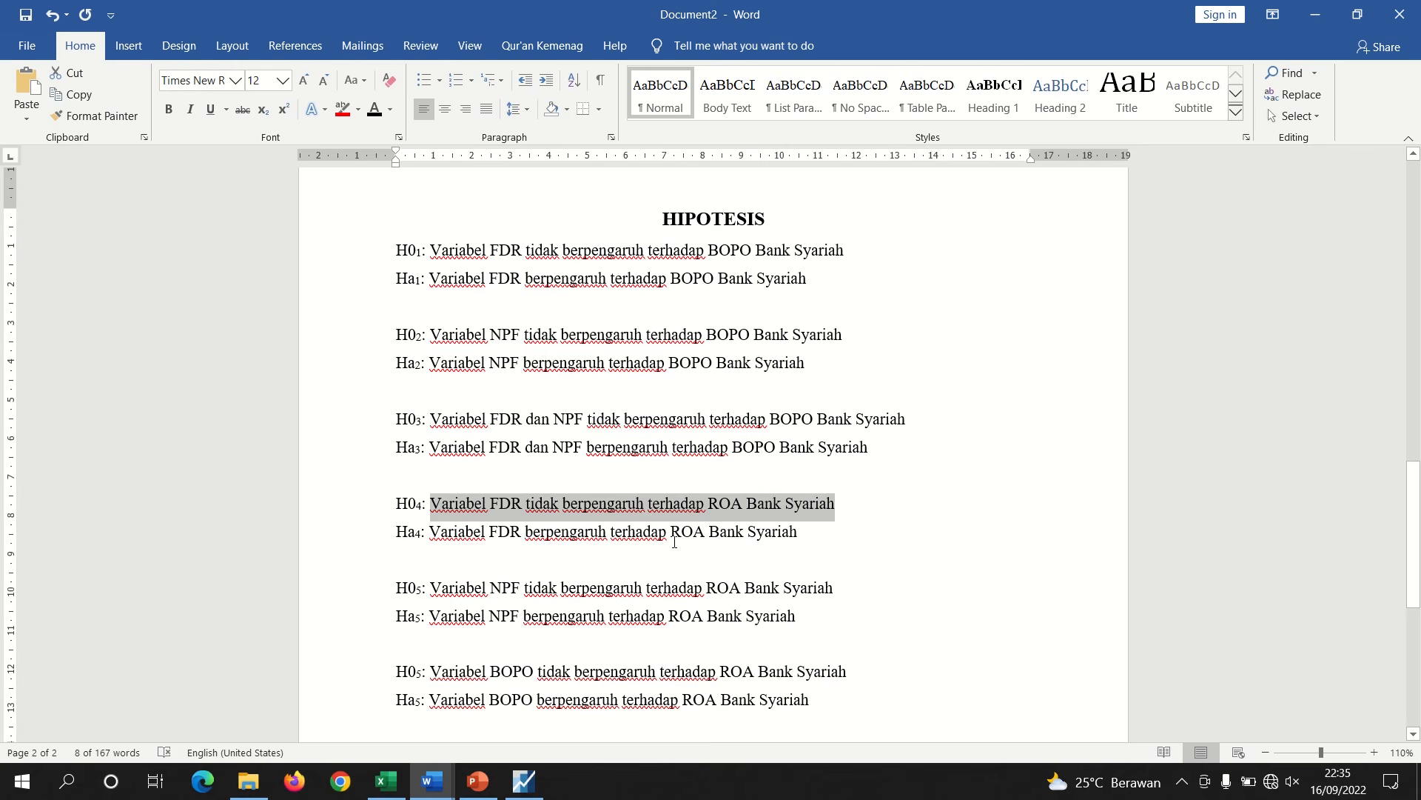
drag(838, 590, 430, 589)
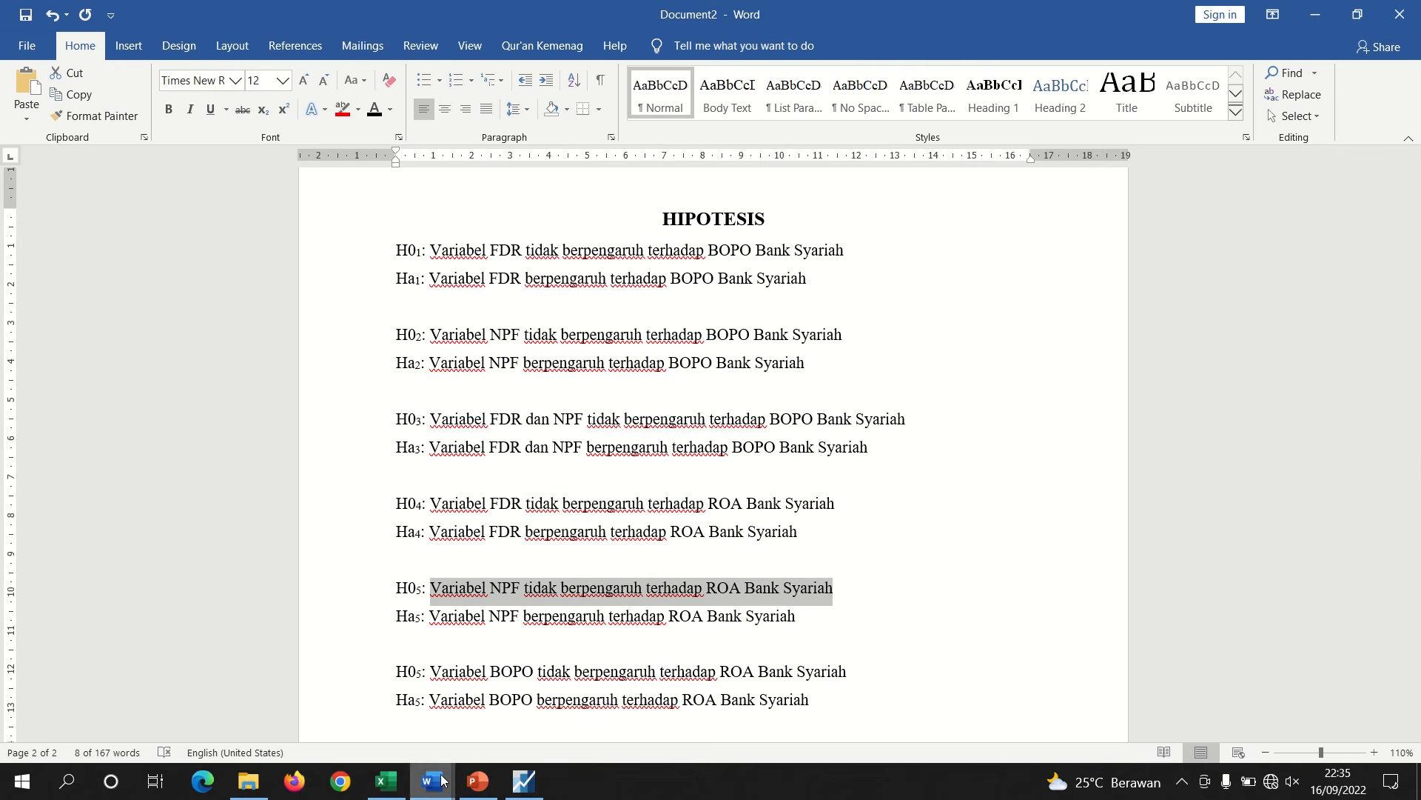
mouse_move(444, 773)
click(333, 733)
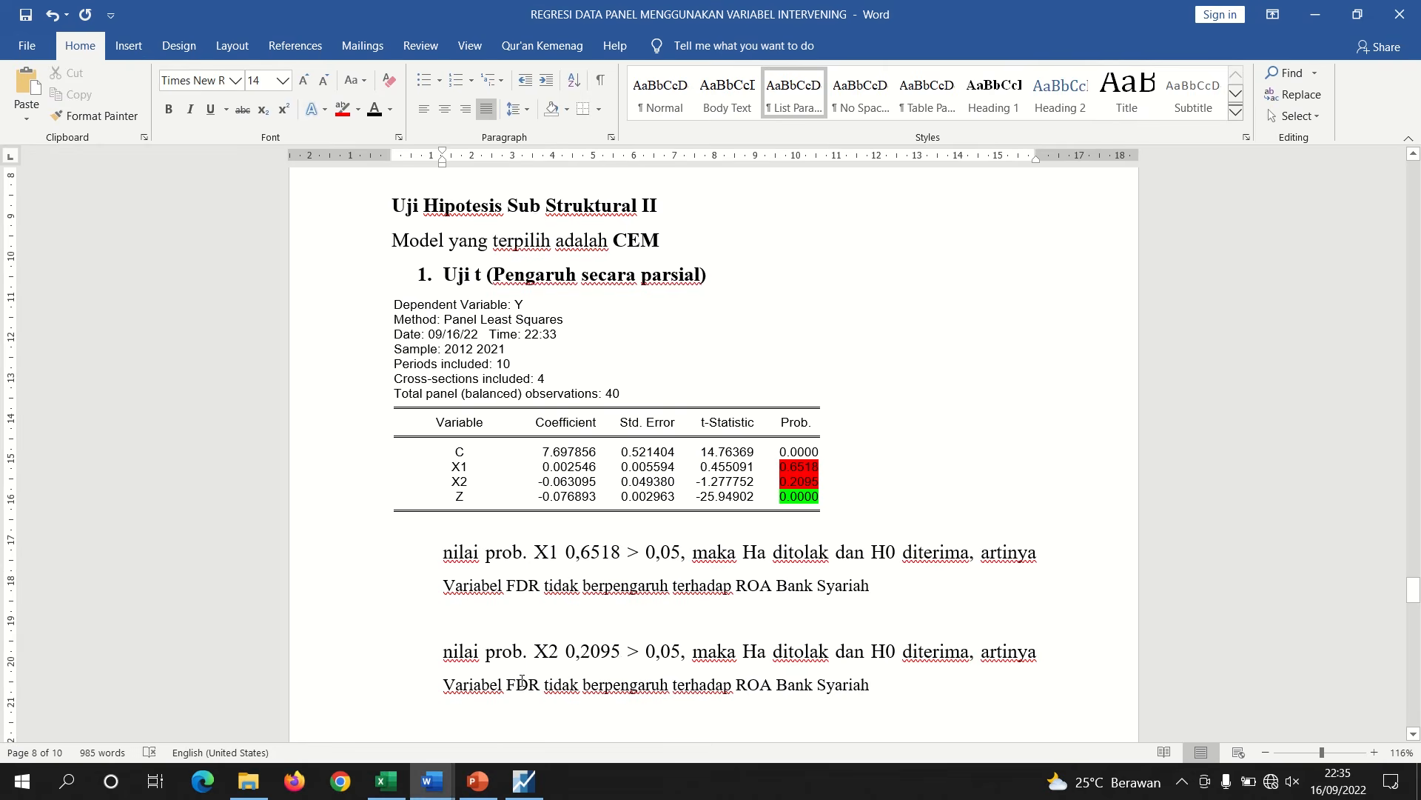
double_click(522, 681)
text(NPF)
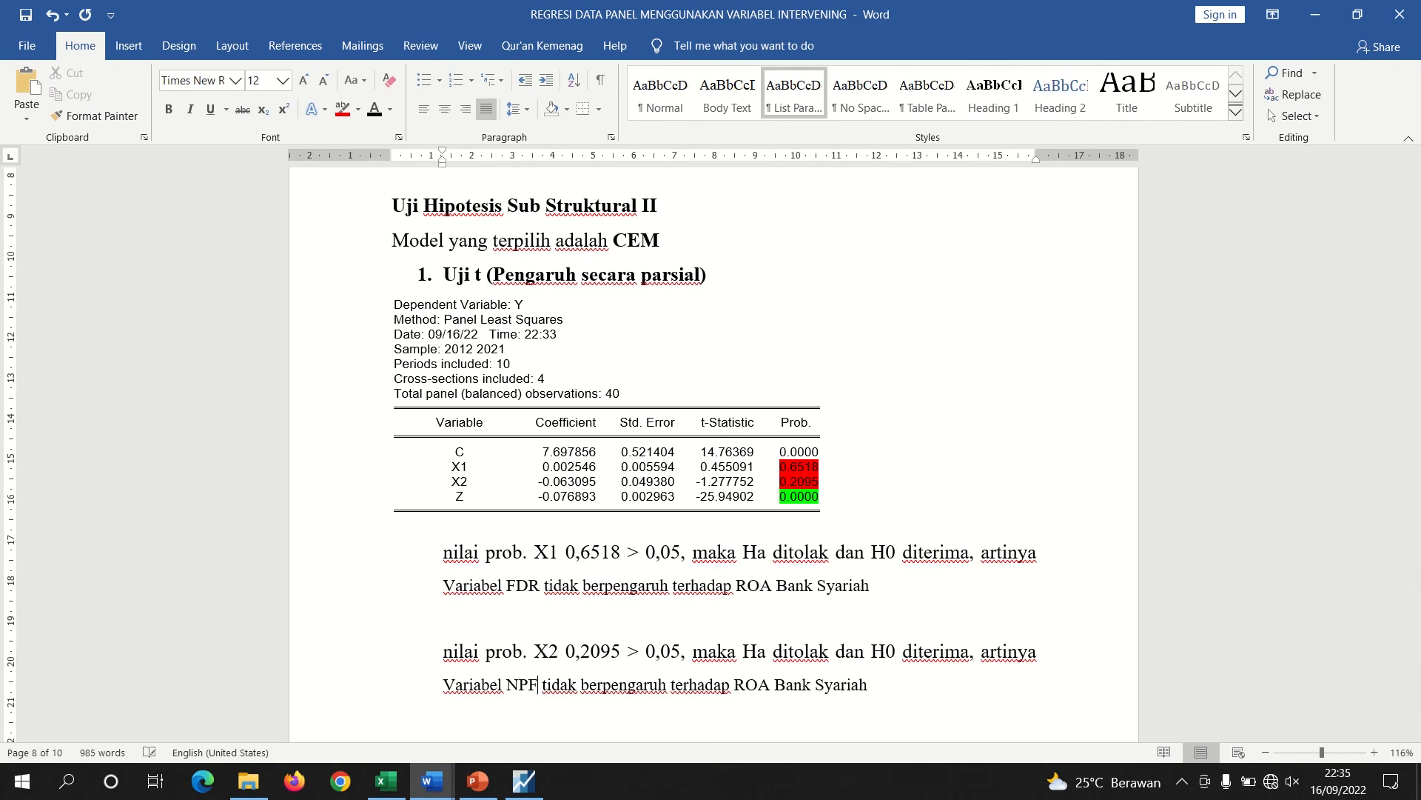
Add a new paragraph: "nilai prob. Z 0,0000 < 0,05, maka H0 ditolak dan Ha diterima, artinya"
click(881, 690)
key(Return)
key(Return)
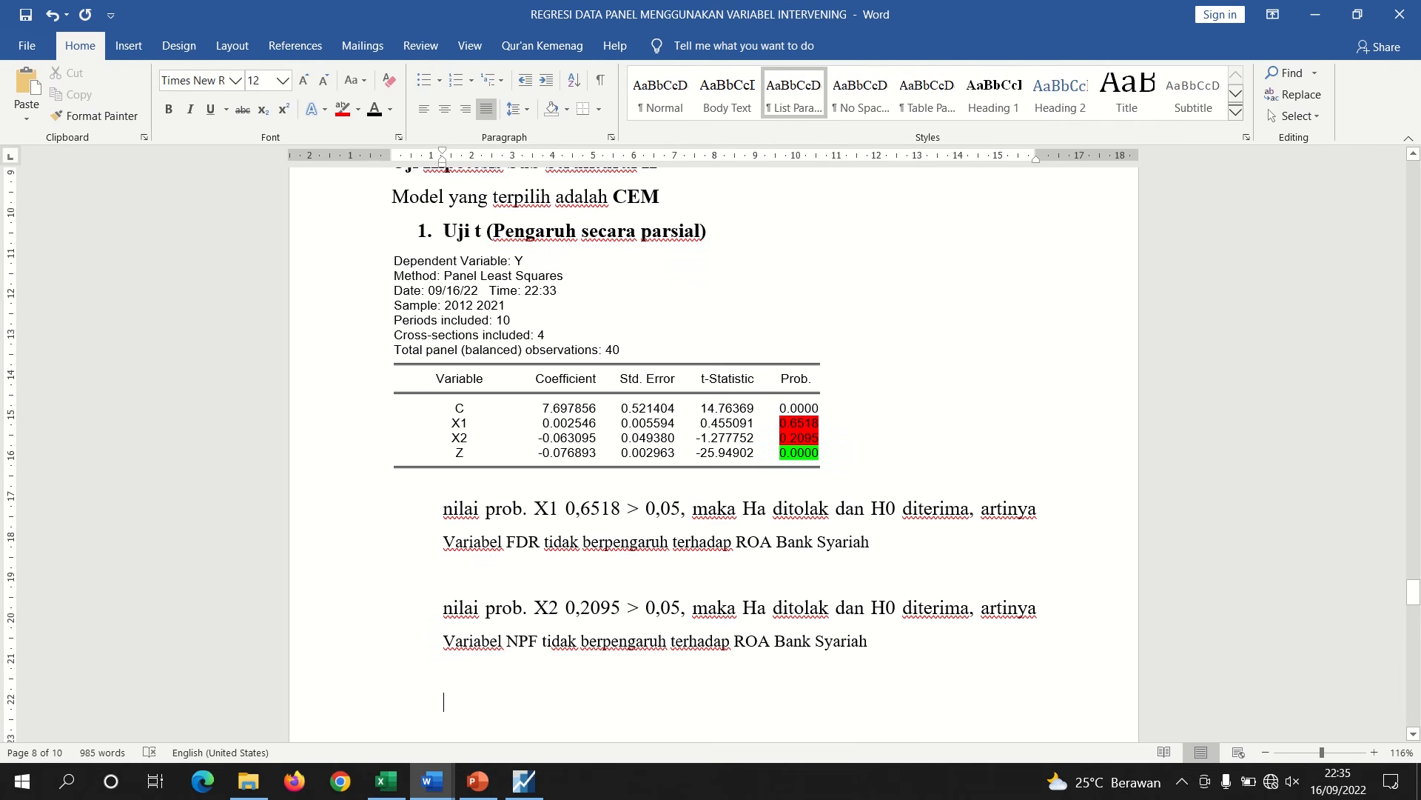
text(NILAI)
key(BackSpace)
key(BackSpace)
key(BackSpace)
key(BackSpace)
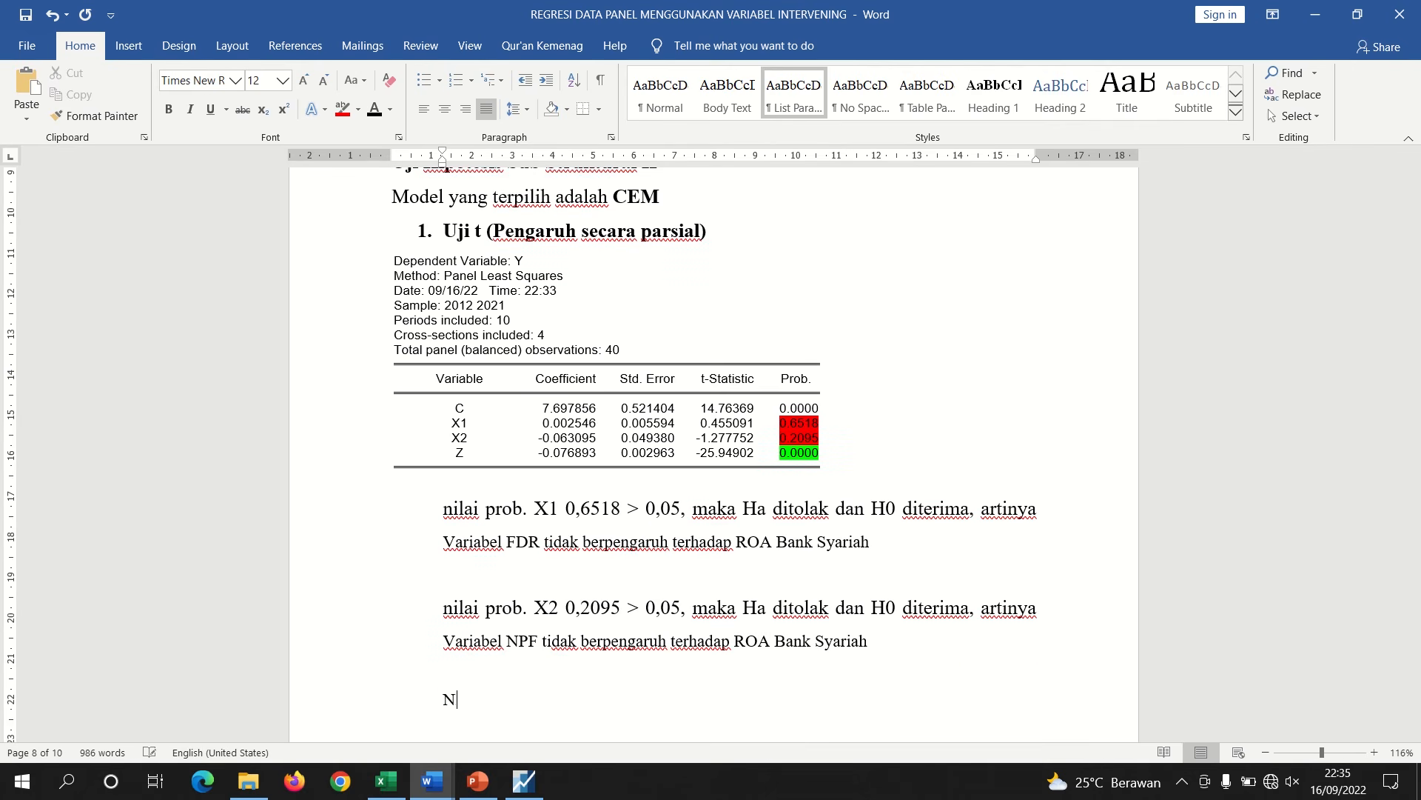
key(BackSpace)
text(nilai prob. z)
key(BackSpace)
text(Z 0,0000)
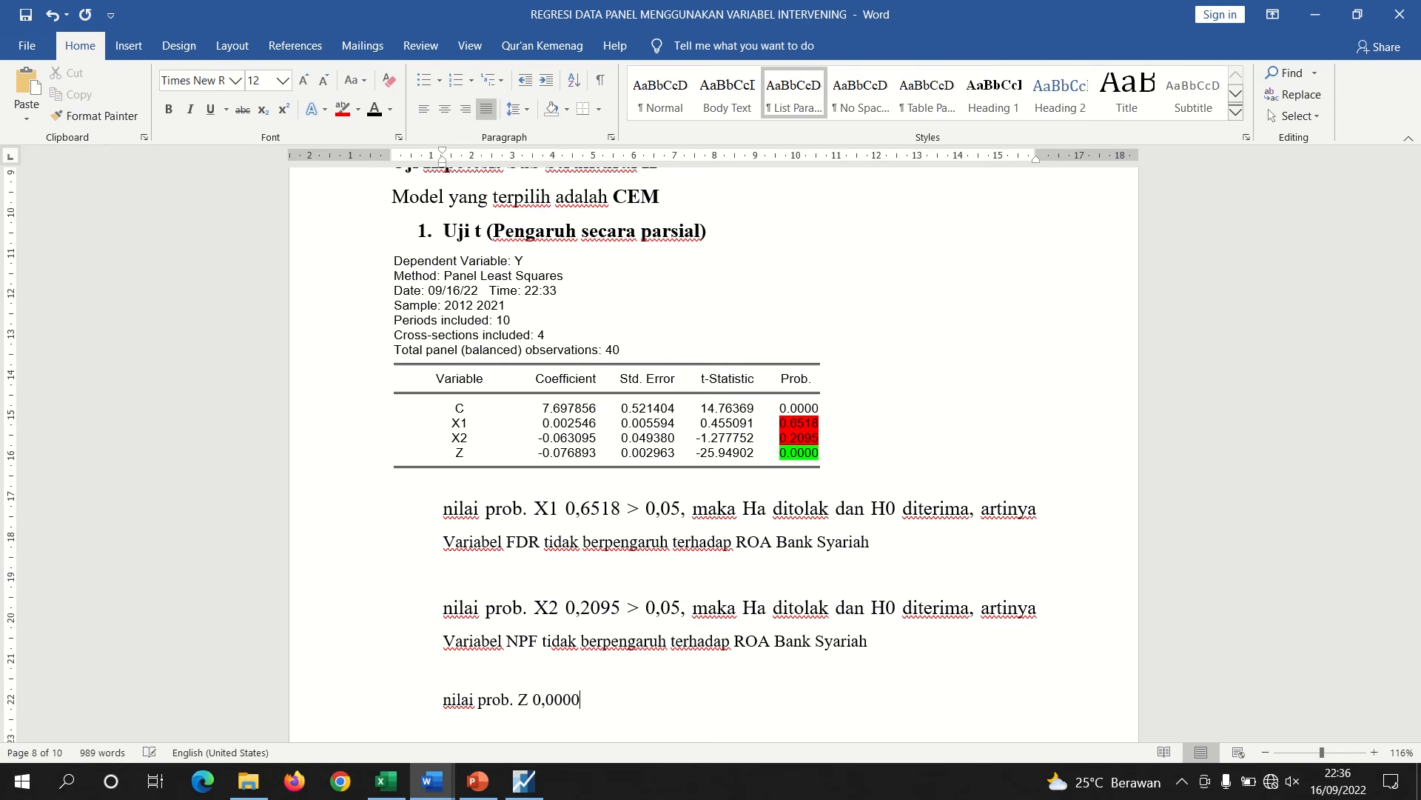
text( < 0,05, maka H0 di)
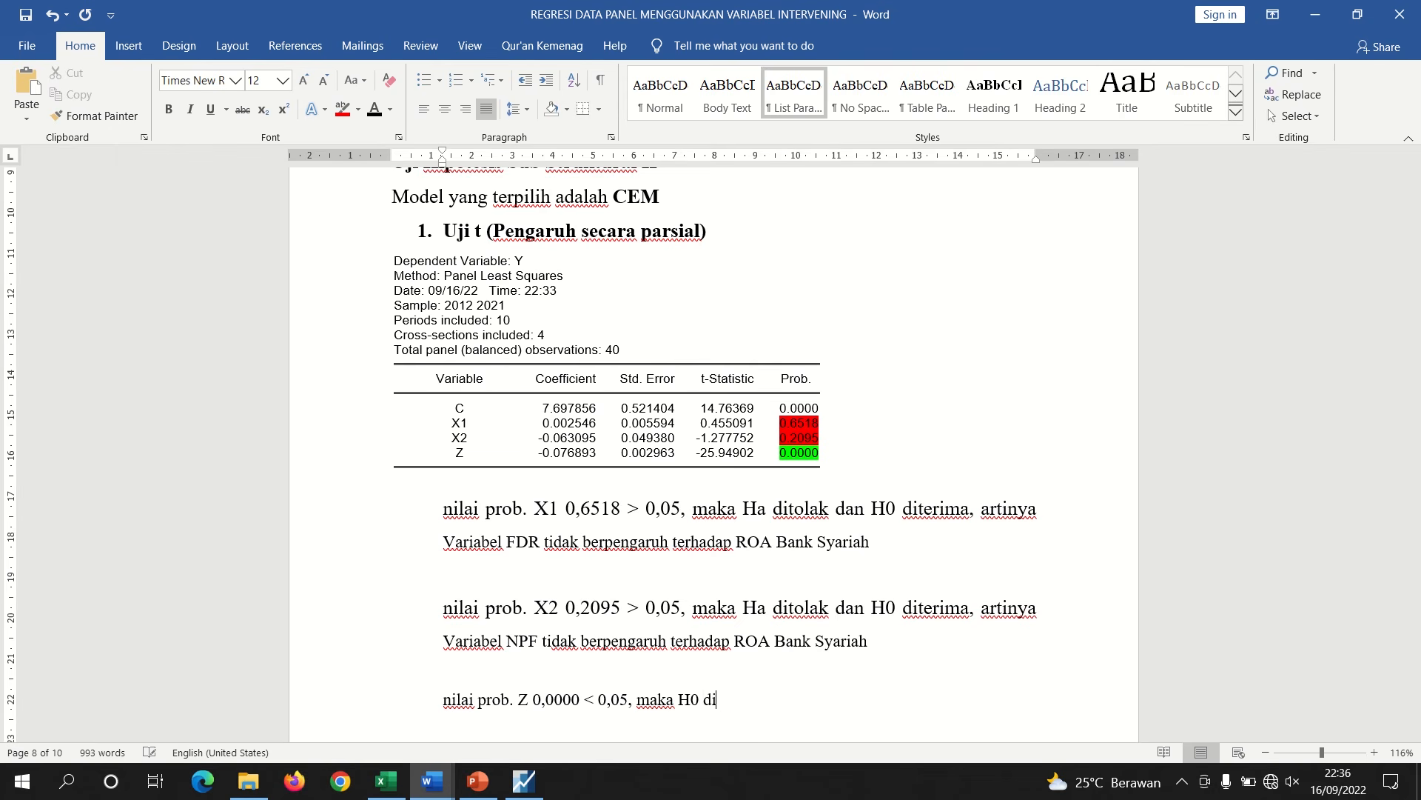
text(tolak dn)
key(BackSpace)
text(an Ha diterima)
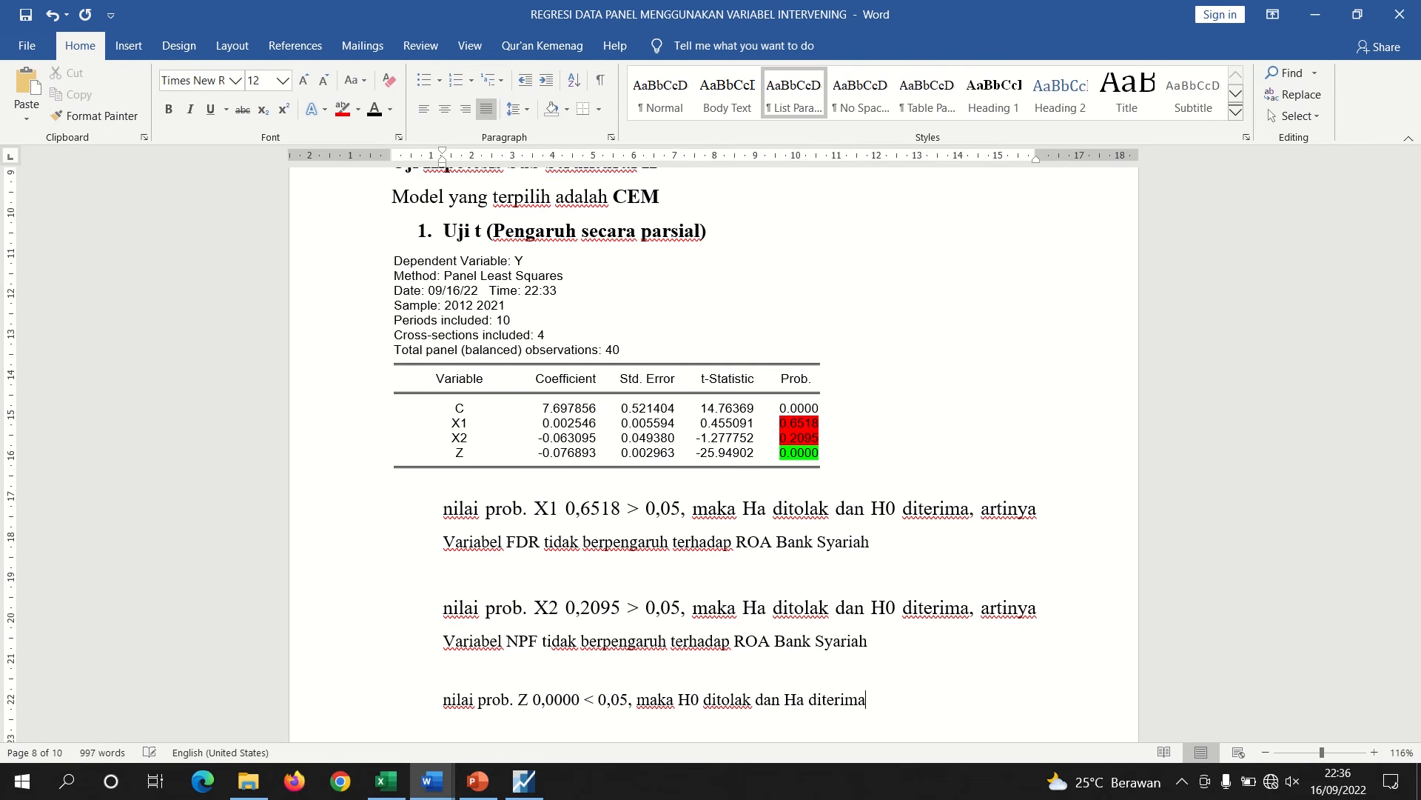
text(, artinya)
In the hypotheses document, renumber the BOPO hypothesis pair's subscripts from 5 to 6
mouse_move(432, 781)
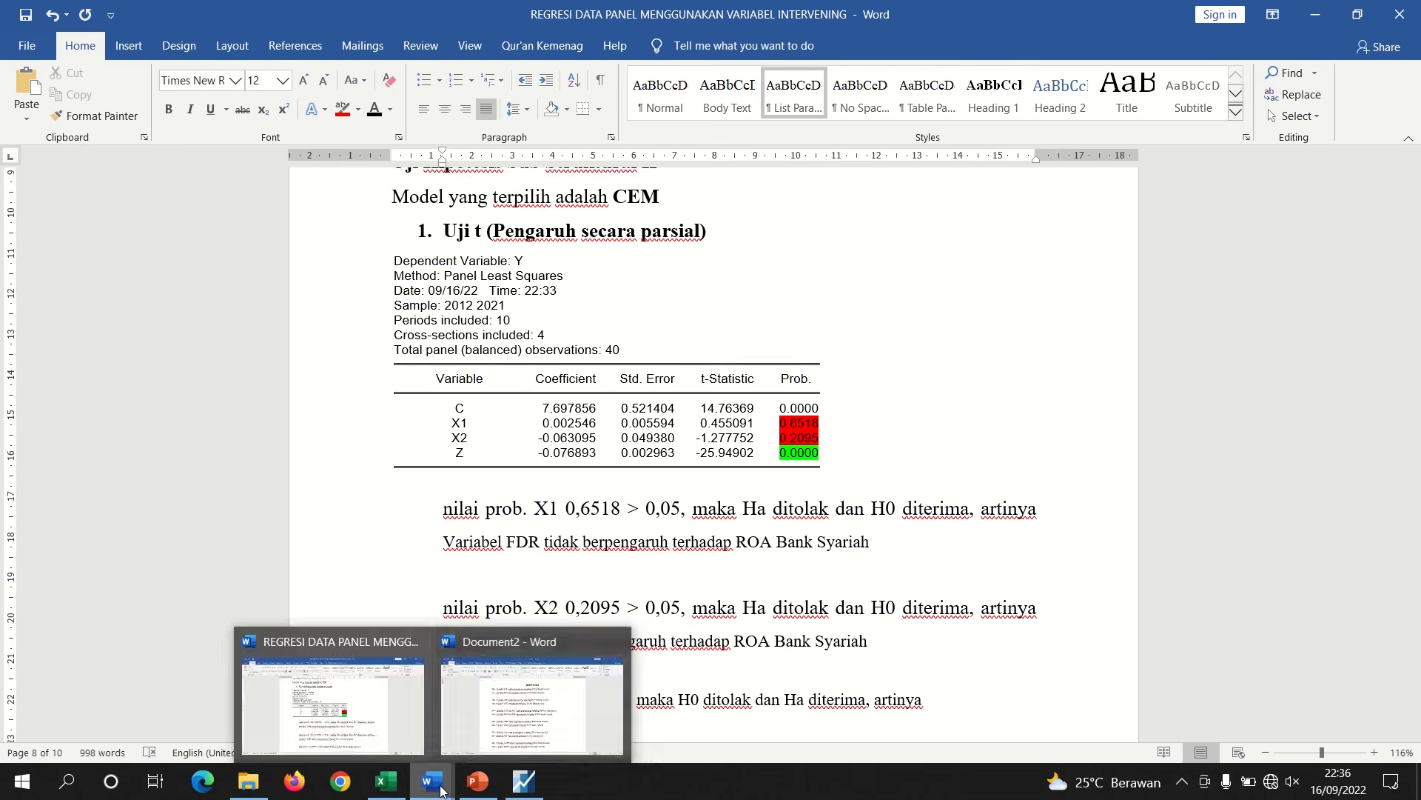
click(494, 729)
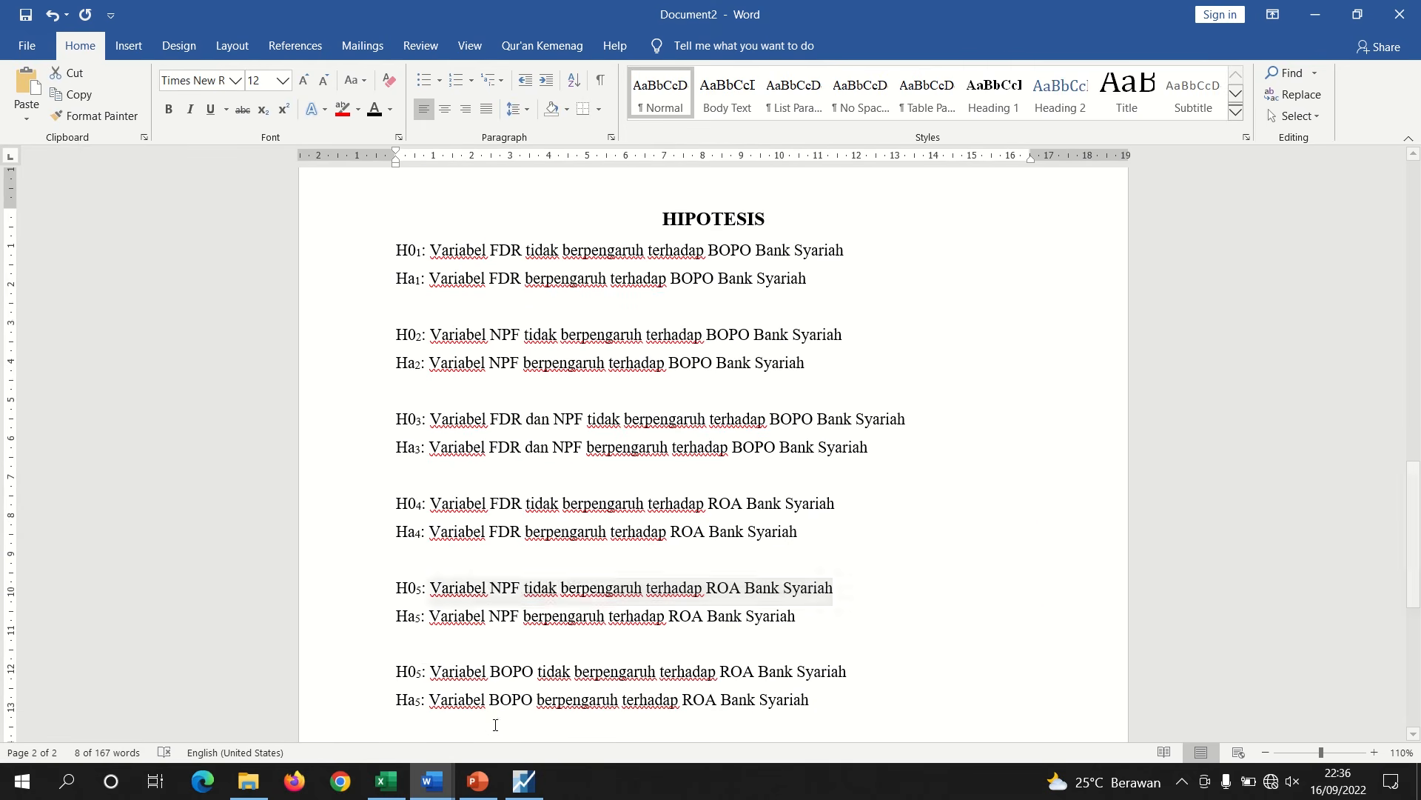
click(422, 672)
key(BackSpace)
text(6)
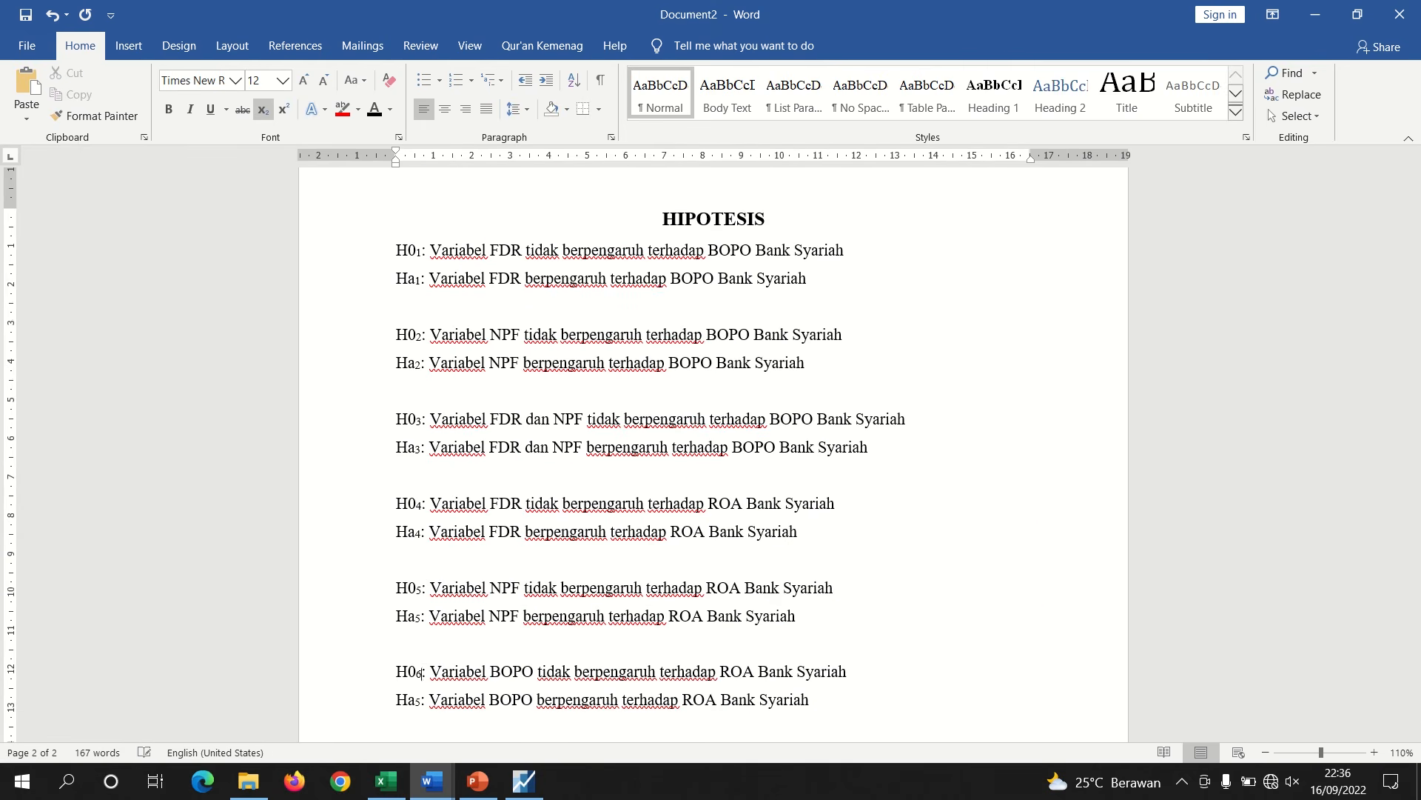
click(424, 701)
key(BackSpace)
text(6)
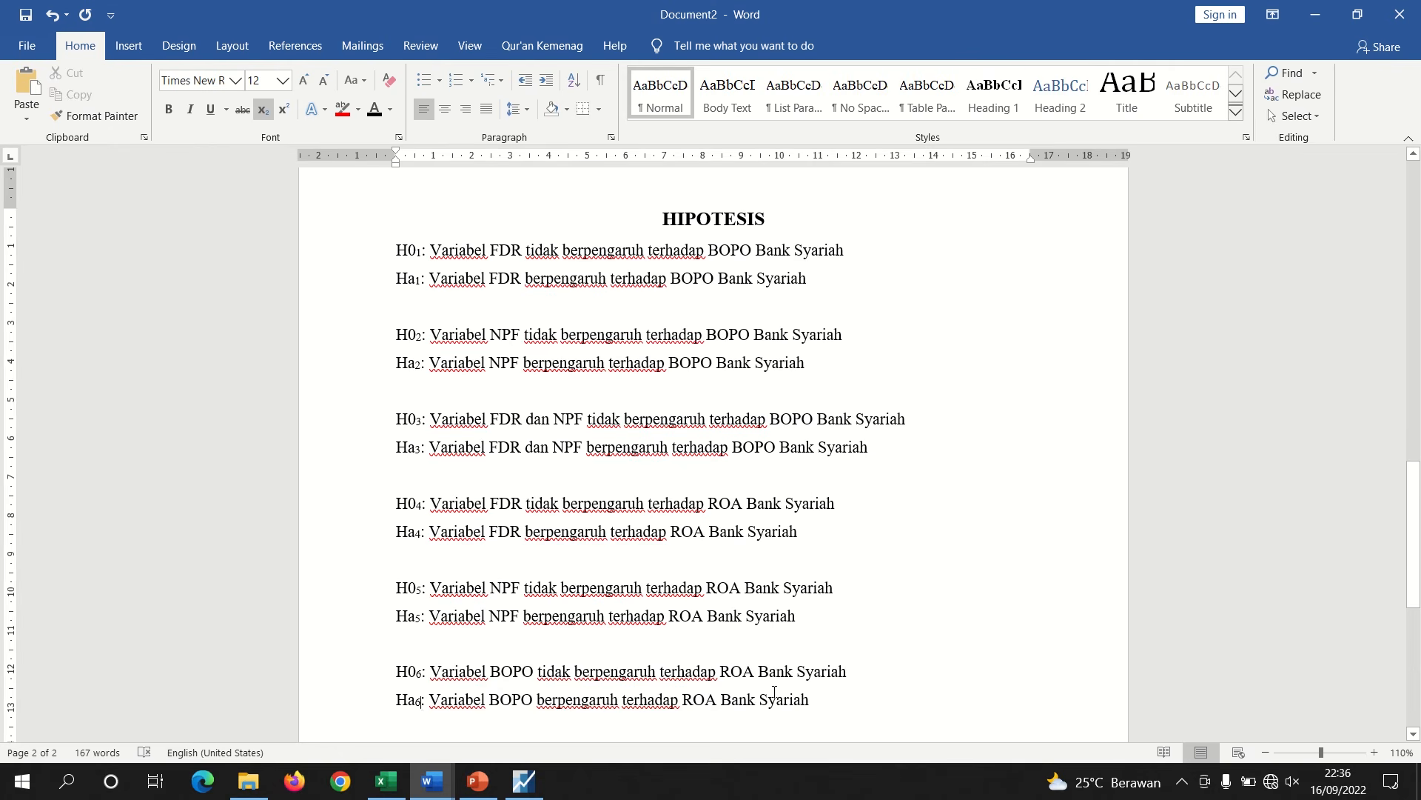
Copy the Ha₆ statement that BOPO affects ROA
drag(814, 703, 450, 709)
right_click(450, 707)
click(502, 485)
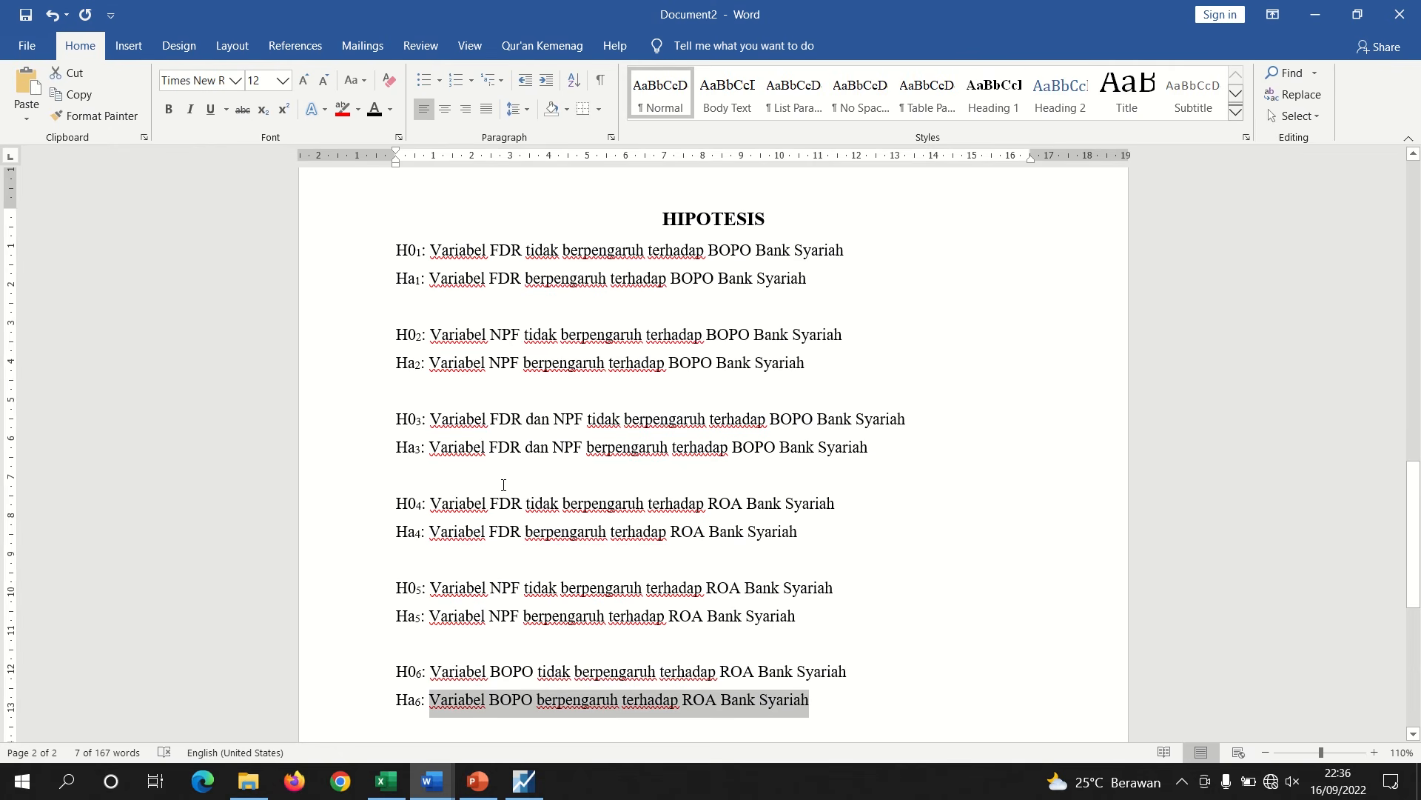
mouse_move(437, 793)
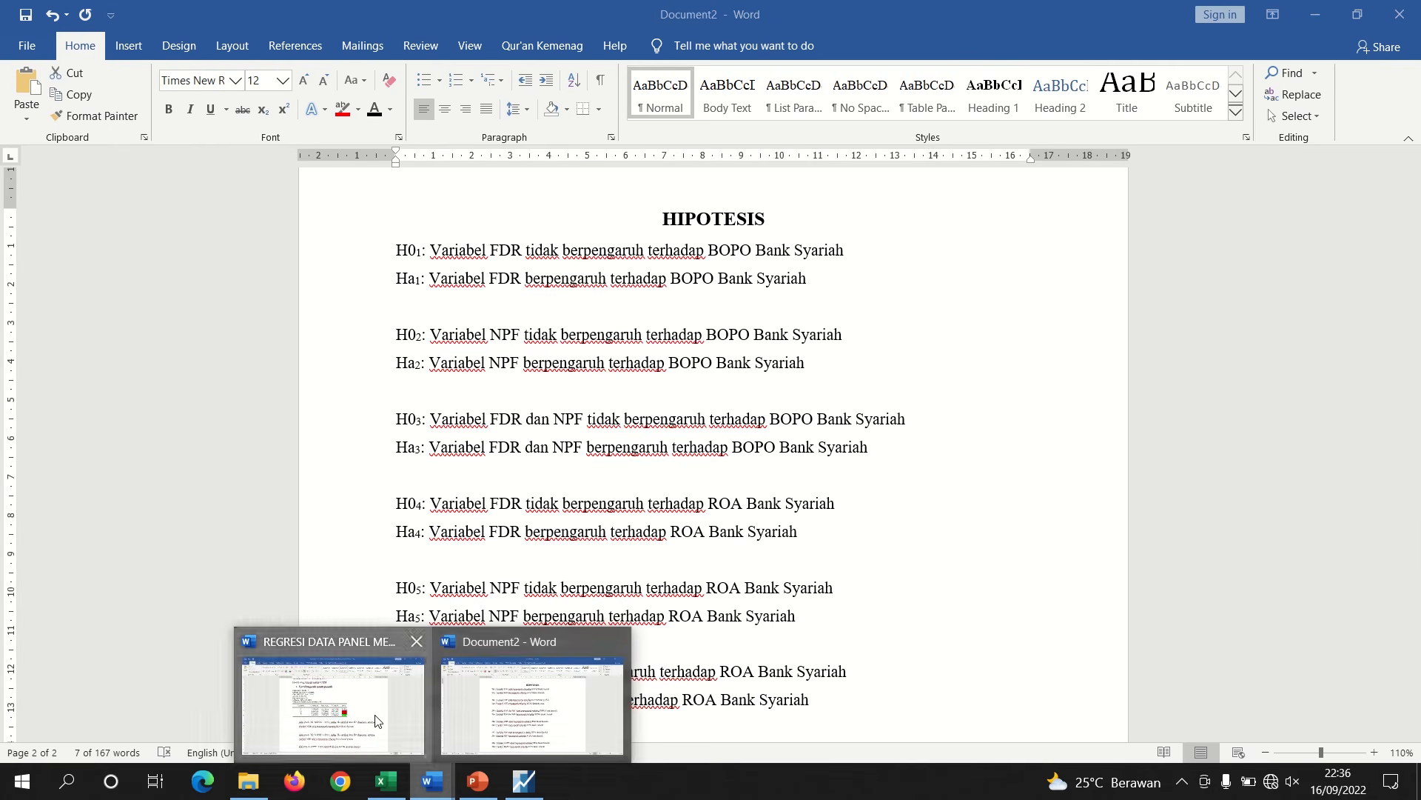
Paste the copied BOPO statement at the end of the Z conclusion paragraph in the regression document
click(400, 716)
key(ctrl+v)
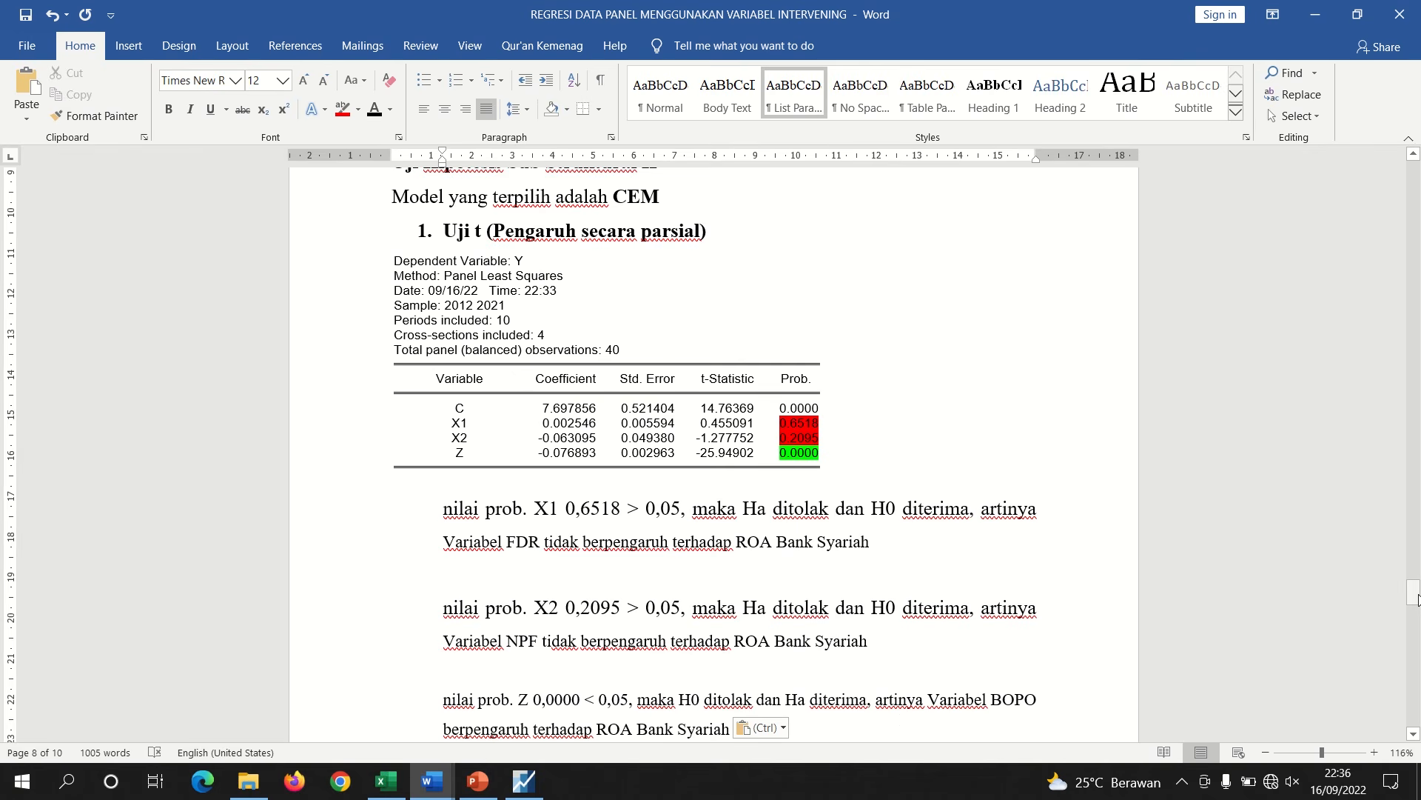
Remove the blank lines between the Z conclusion and the Uji F heading
scroll(717, 408, down, 2)
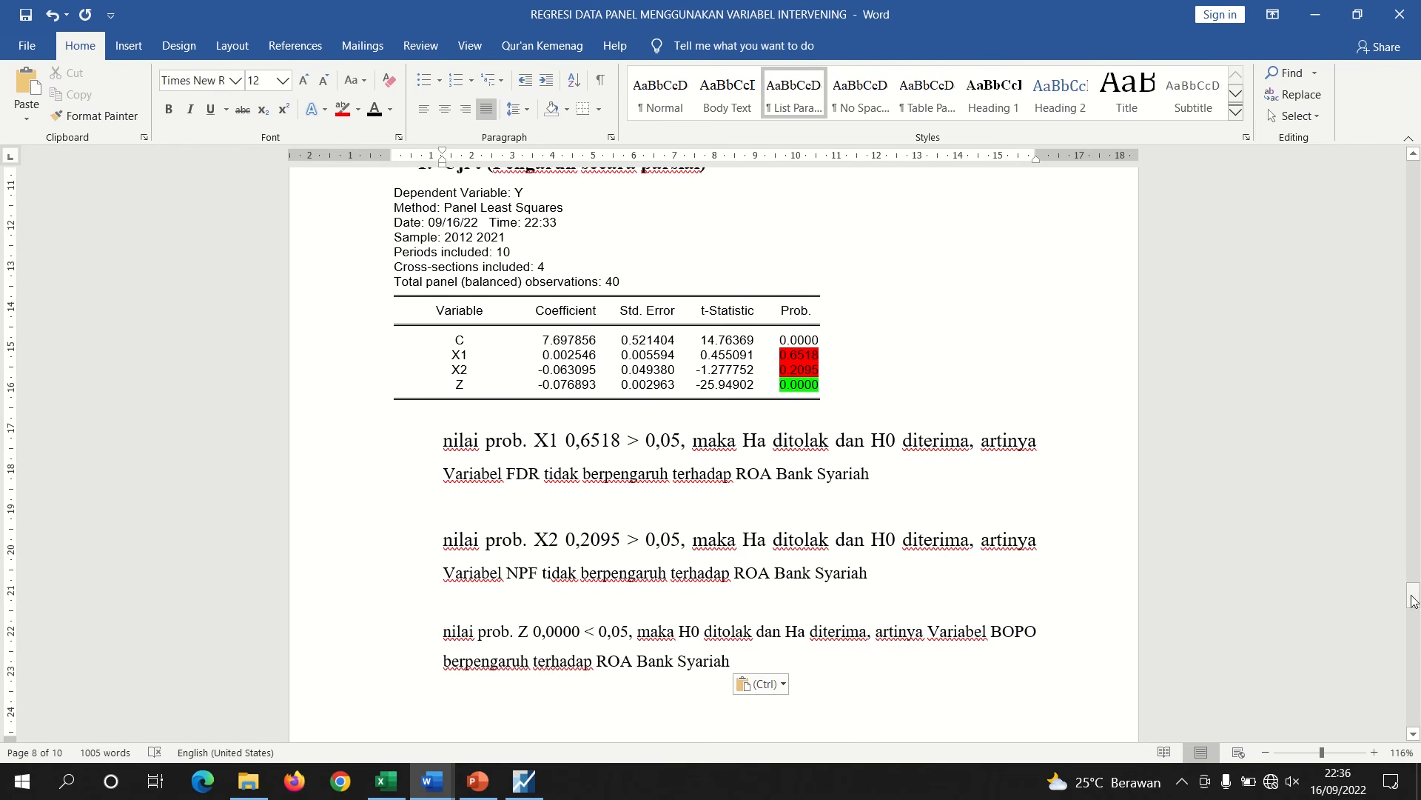
drag(1414, 596, 1414, 626)
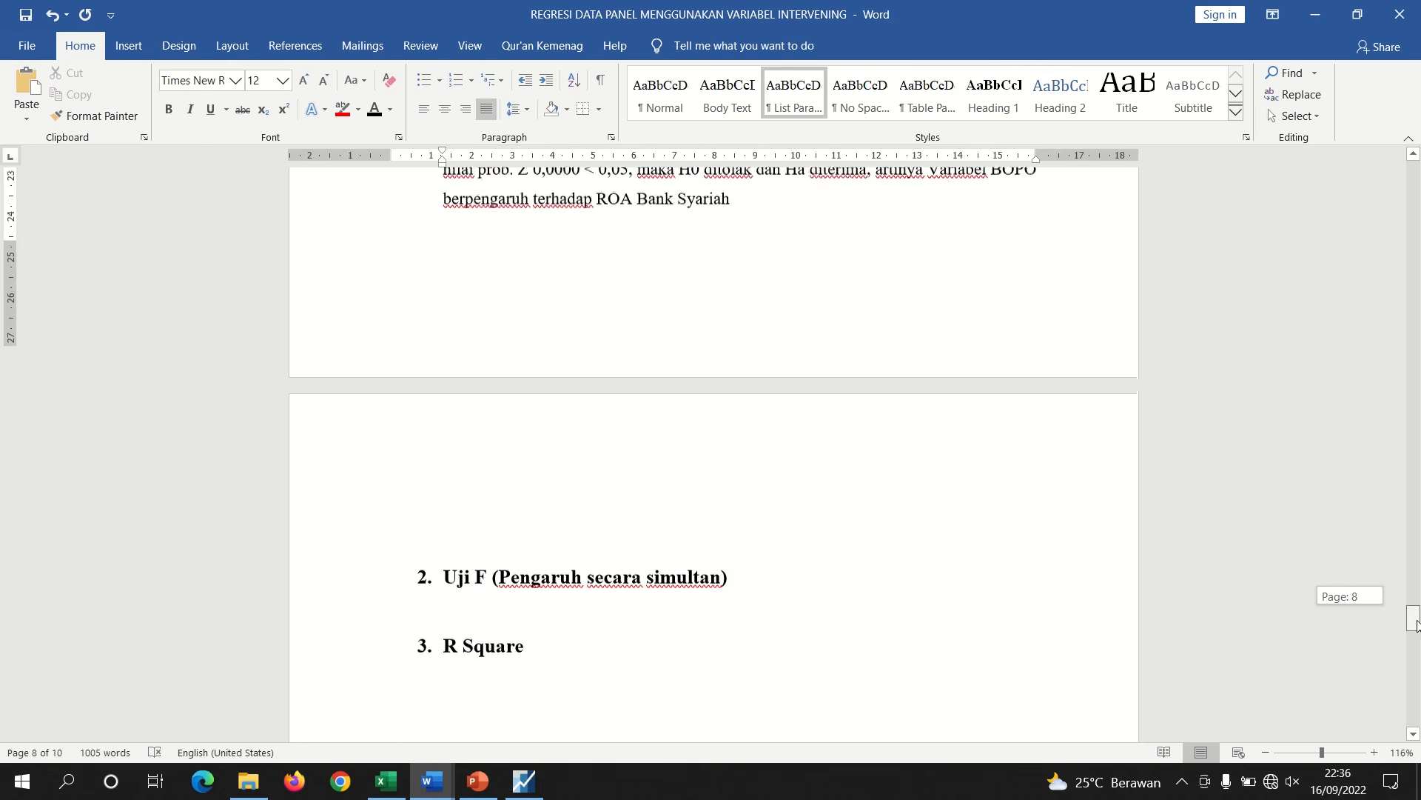
click(537, 468)
key(BackSpace)
key(BackSpace)
key(BackSpace)
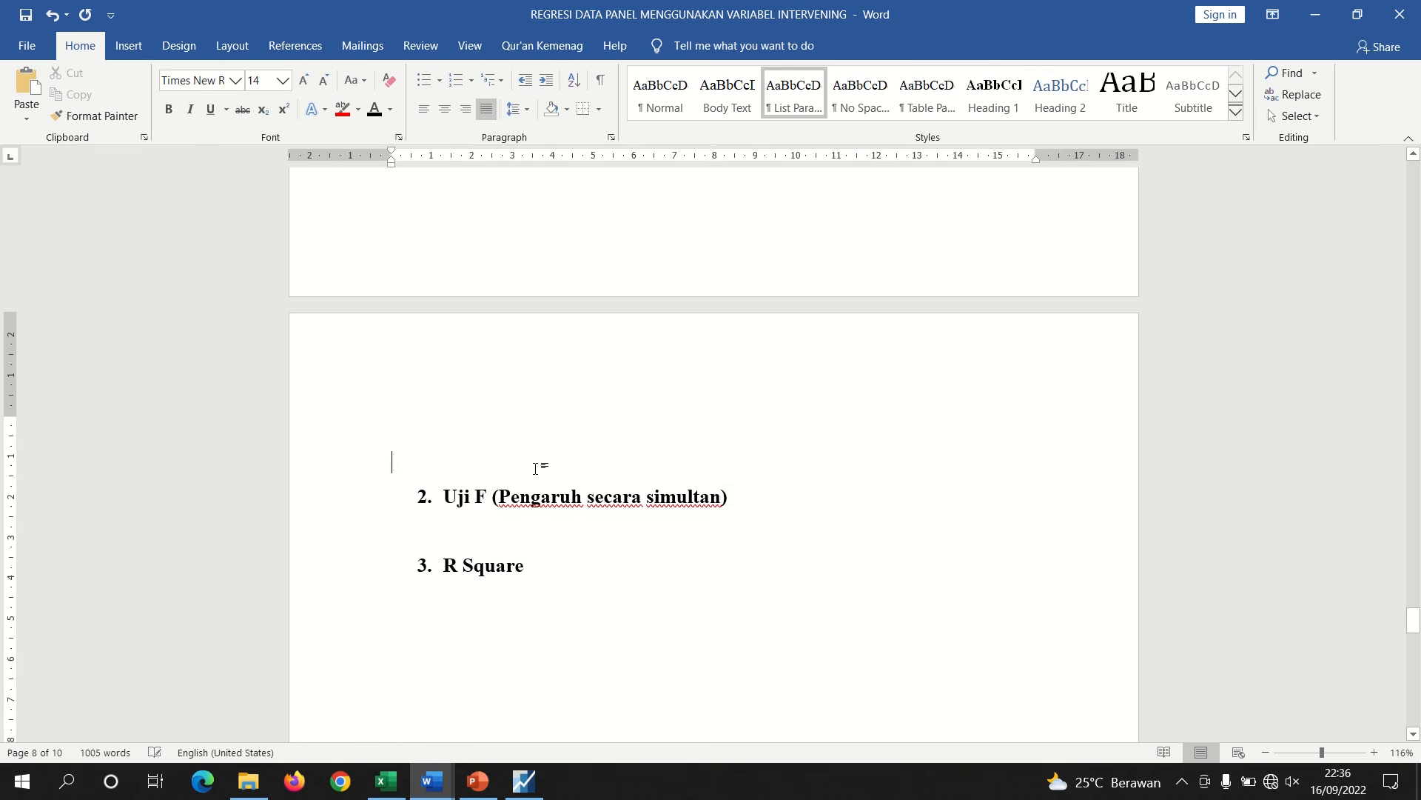
In the hypotheses document, copy the H0₆ and Ha₆ BOPO hypothesis pair
click(433, 781)
click(557, 700)
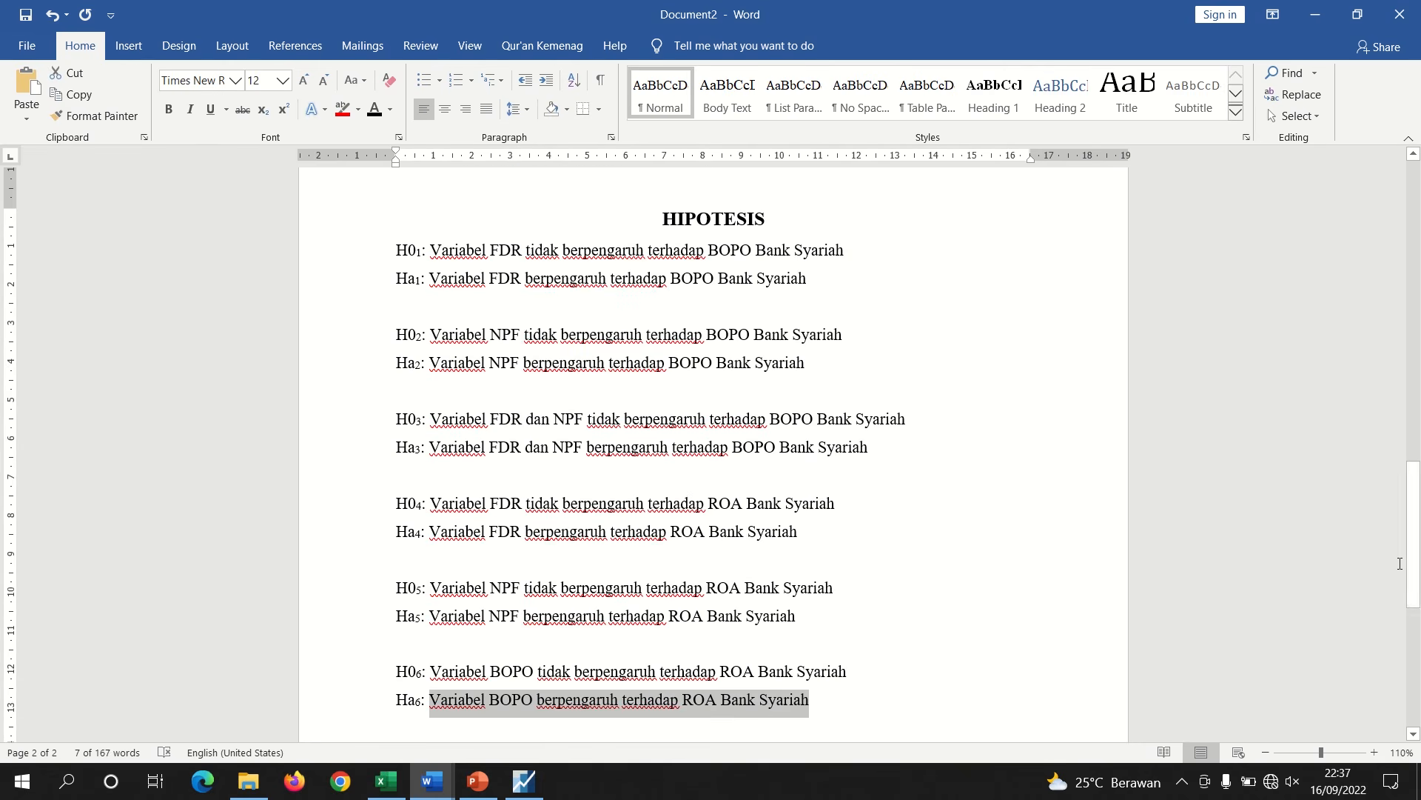
drag(1417, 511, 1418, 545)
drag(810, 576, 380, 555)
key(ctrl+c)
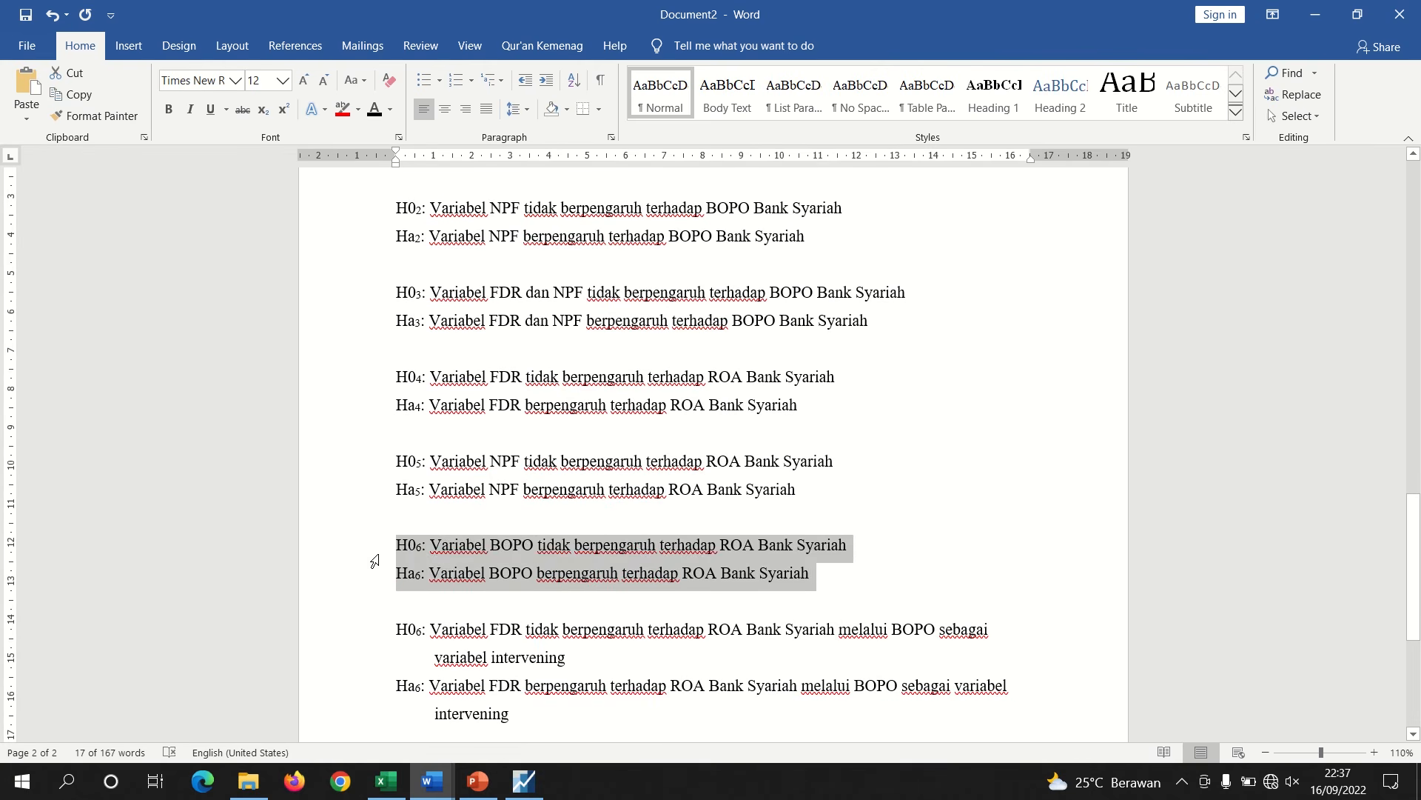
Paste the pair as a new pair below and renumber its H0 subscript to 7
key(Down)
key(Return)
key(ctrl+v)
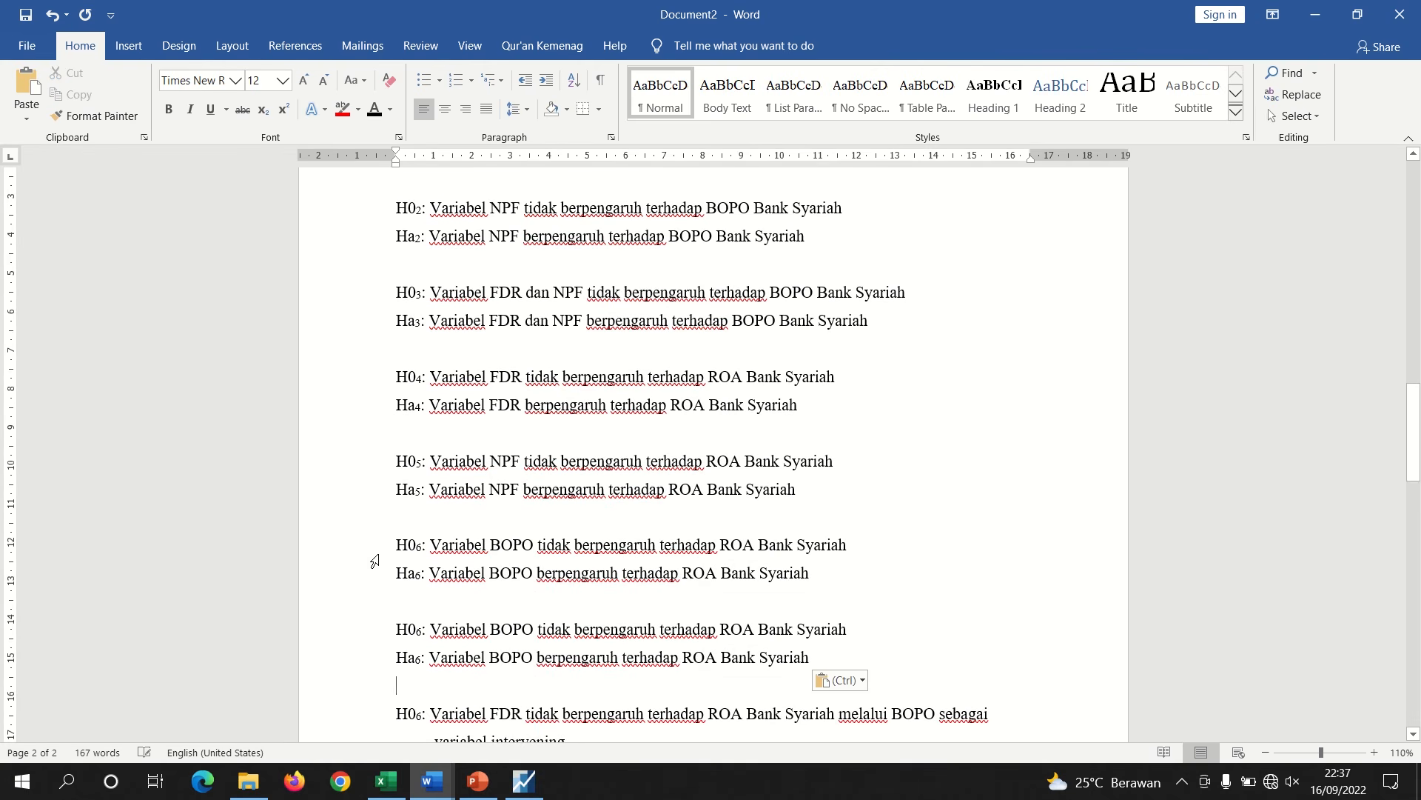
click(422, 632)
key(BackSpace)
text(7)
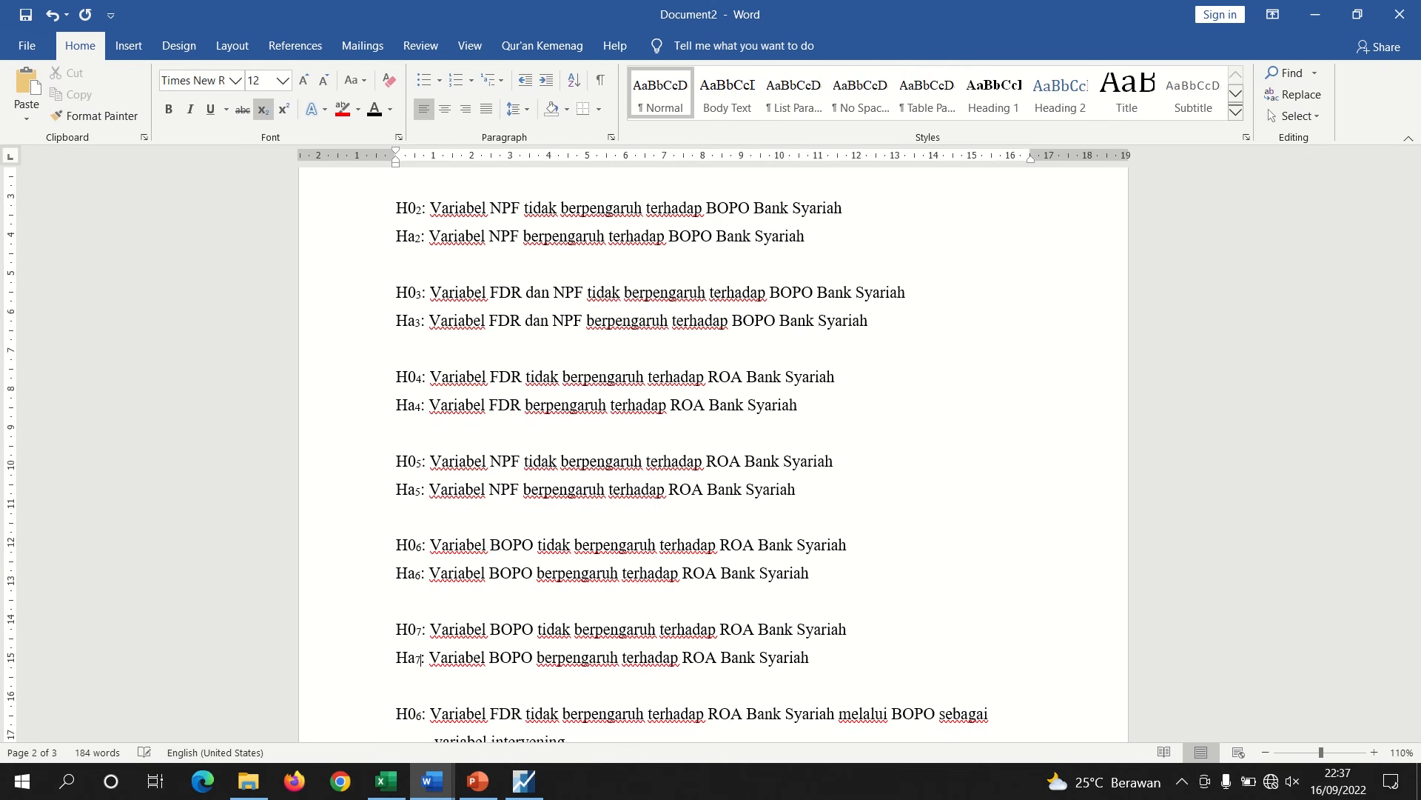
Insert "FDR, NPF, dan" before BOPO in both the H0₇ and Ha₇ statements
click(490, 630)
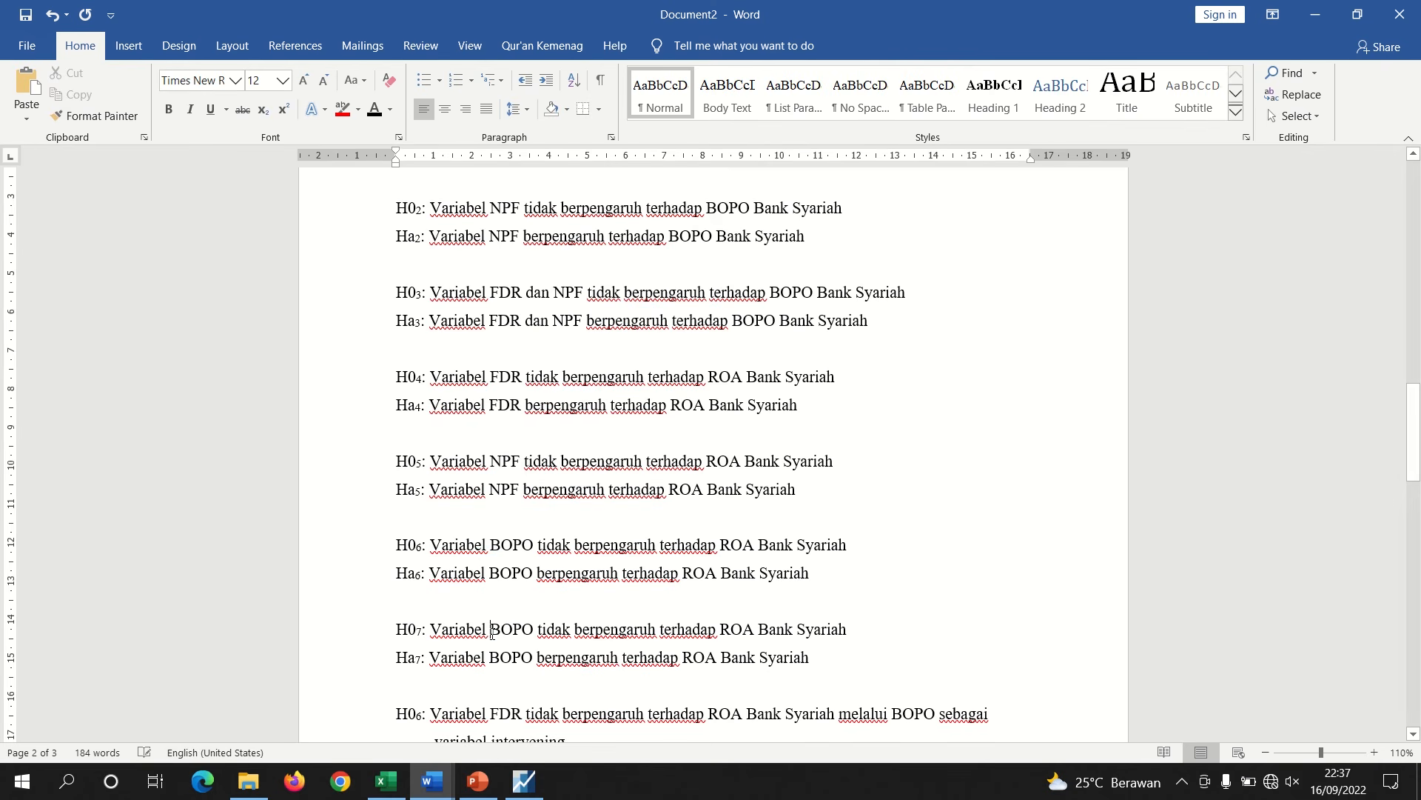
text(FDR)
text(, NPF)
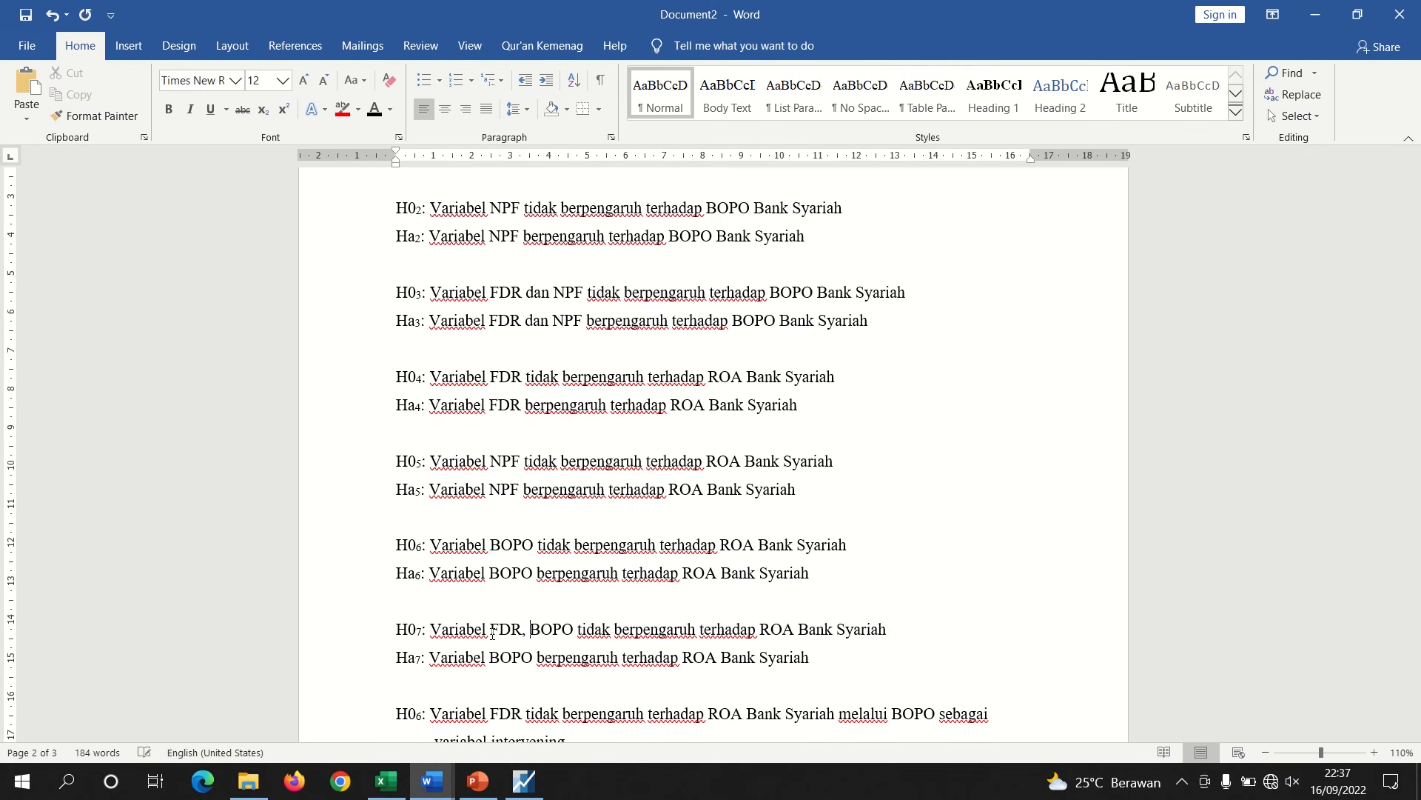
text(, dan)
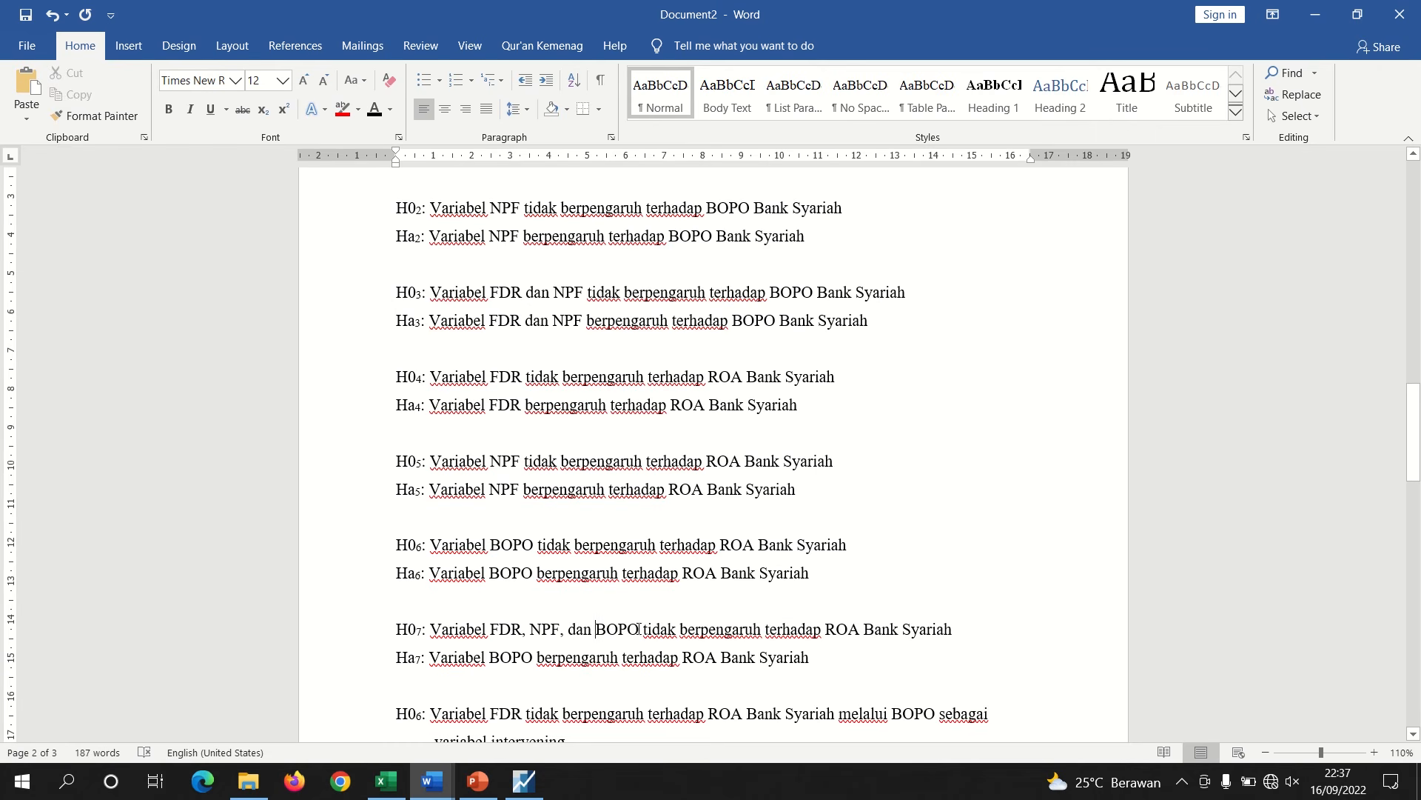
drag(595, 630, 510, 629)
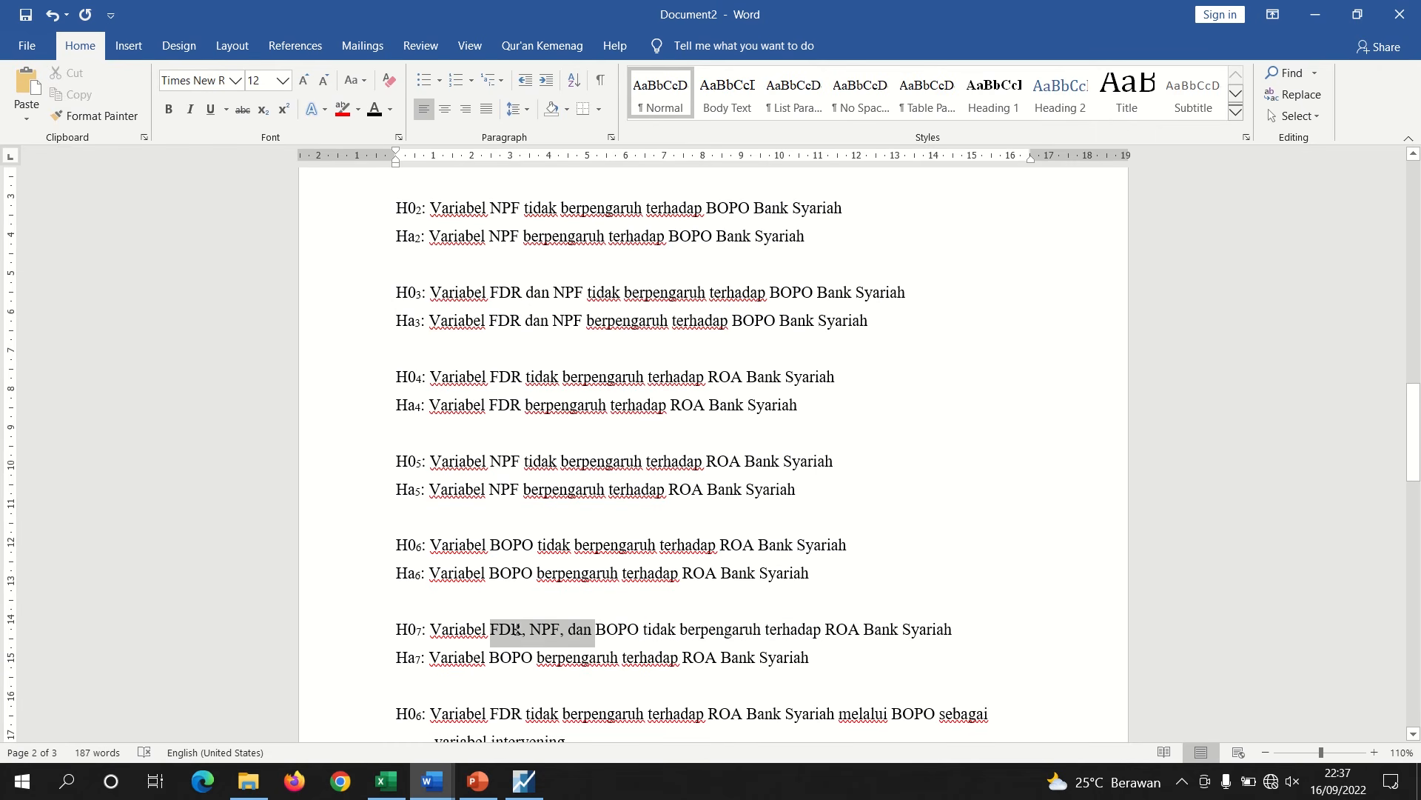
key(ctrl+c)
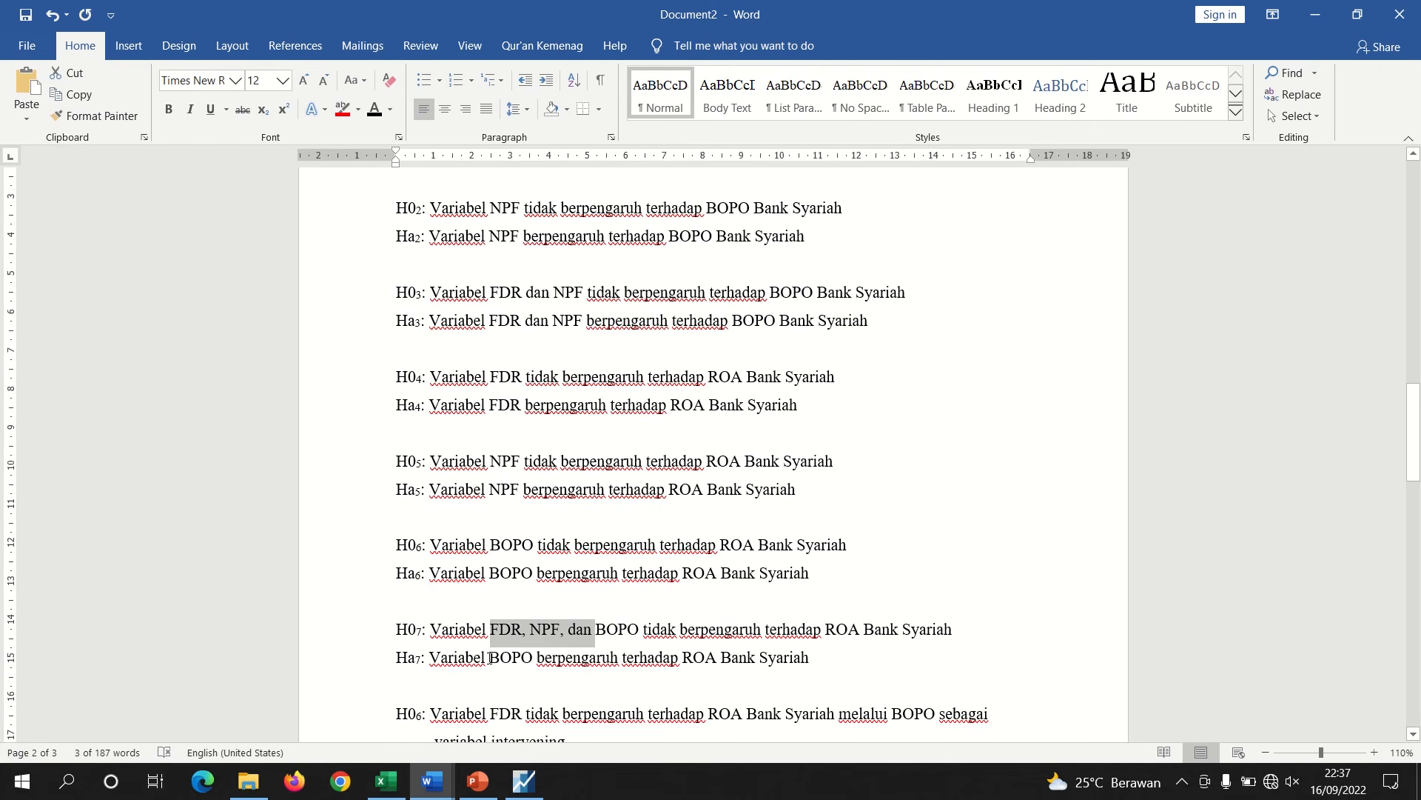
click(490, 657)
key(ctrl+v)
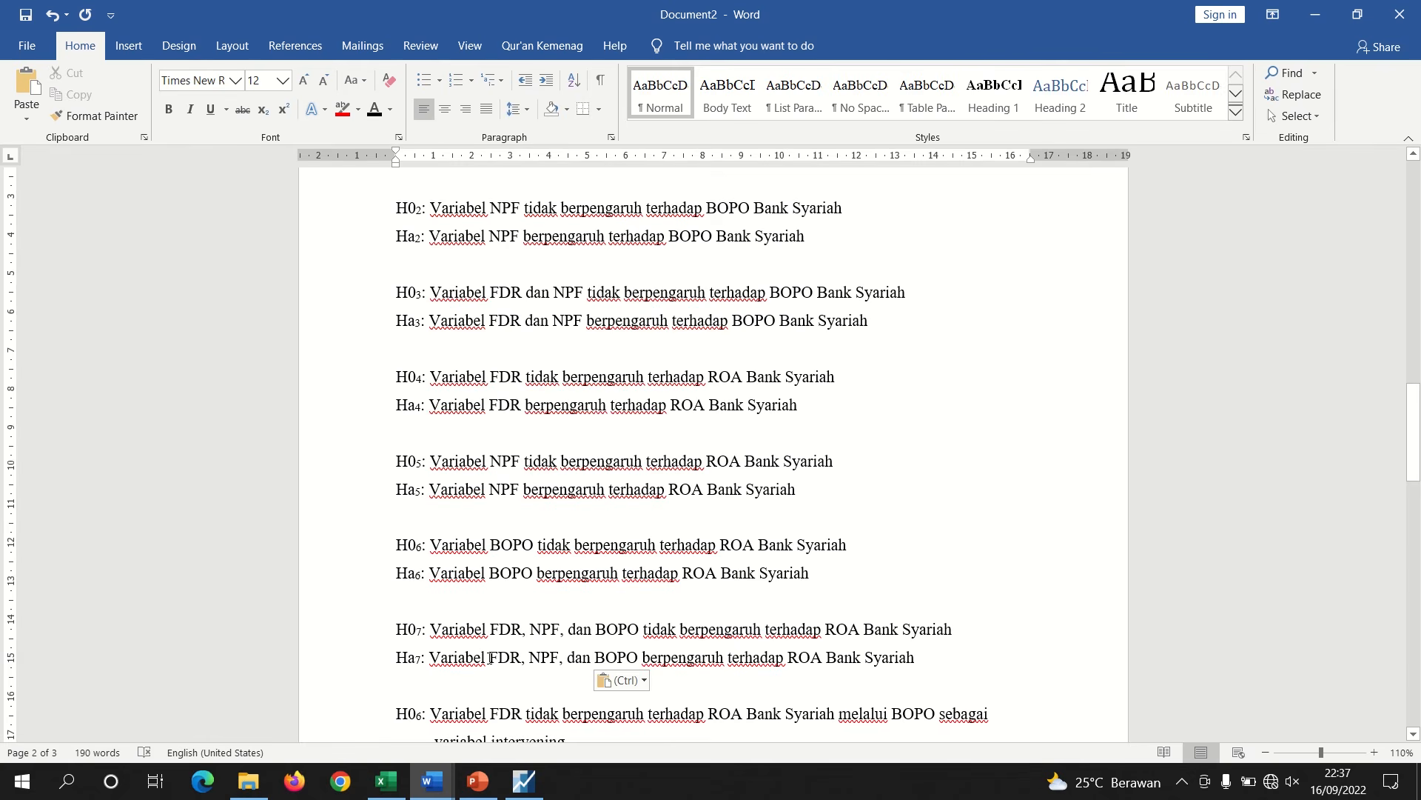
Renumber the FDR-through-BOPO intervening hypothesis pair's subscripts to 8
click(426, 718)
key(BackSpace)
text(8)
scroll(424, 733, down, 1)
key(Down)
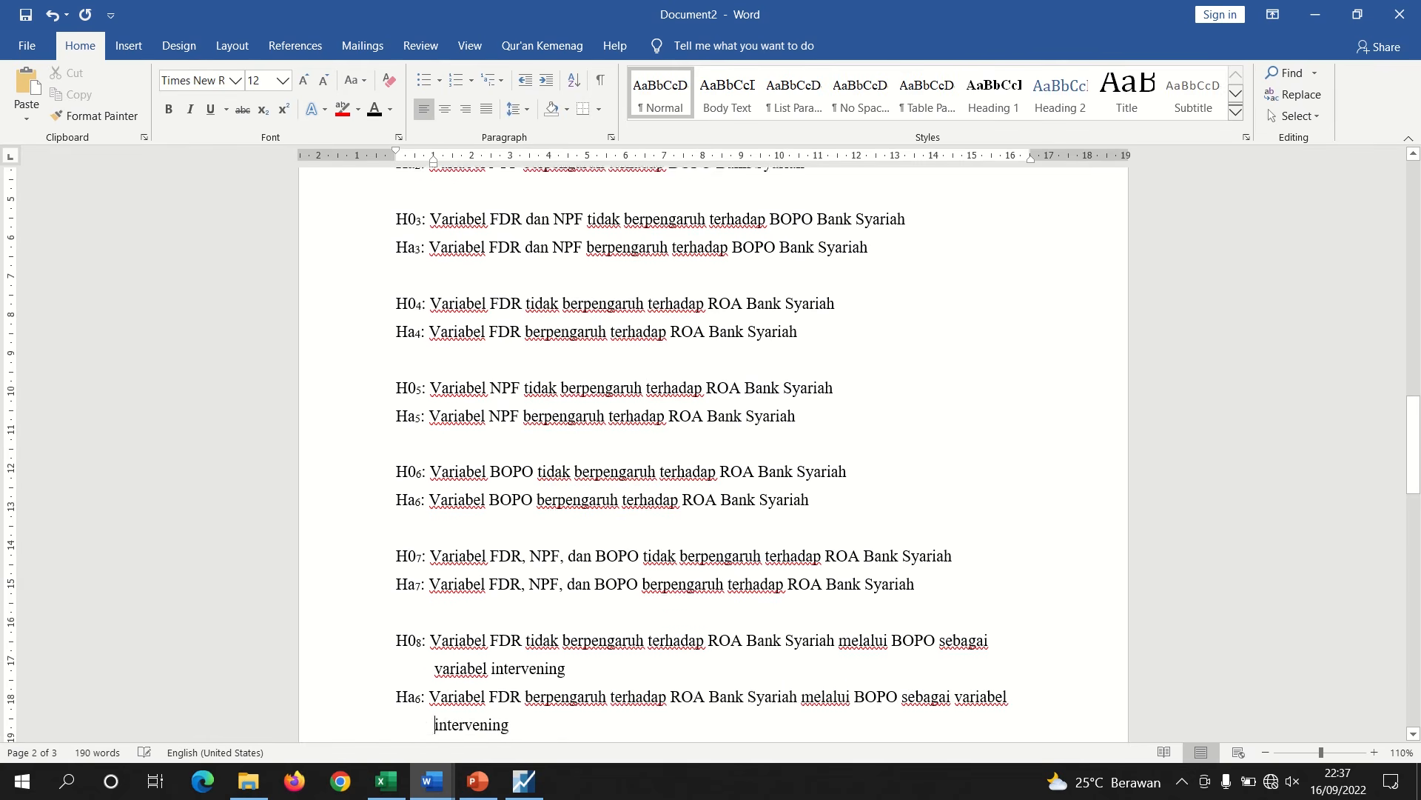
key(Up)
key(Left)
key(BackSpace)
text(8)
Renumber the NPF-through-BOPO intervening hypothesis pair's subscripts to 9
key(Down)
key(Down)
key(Down)
key(Down)
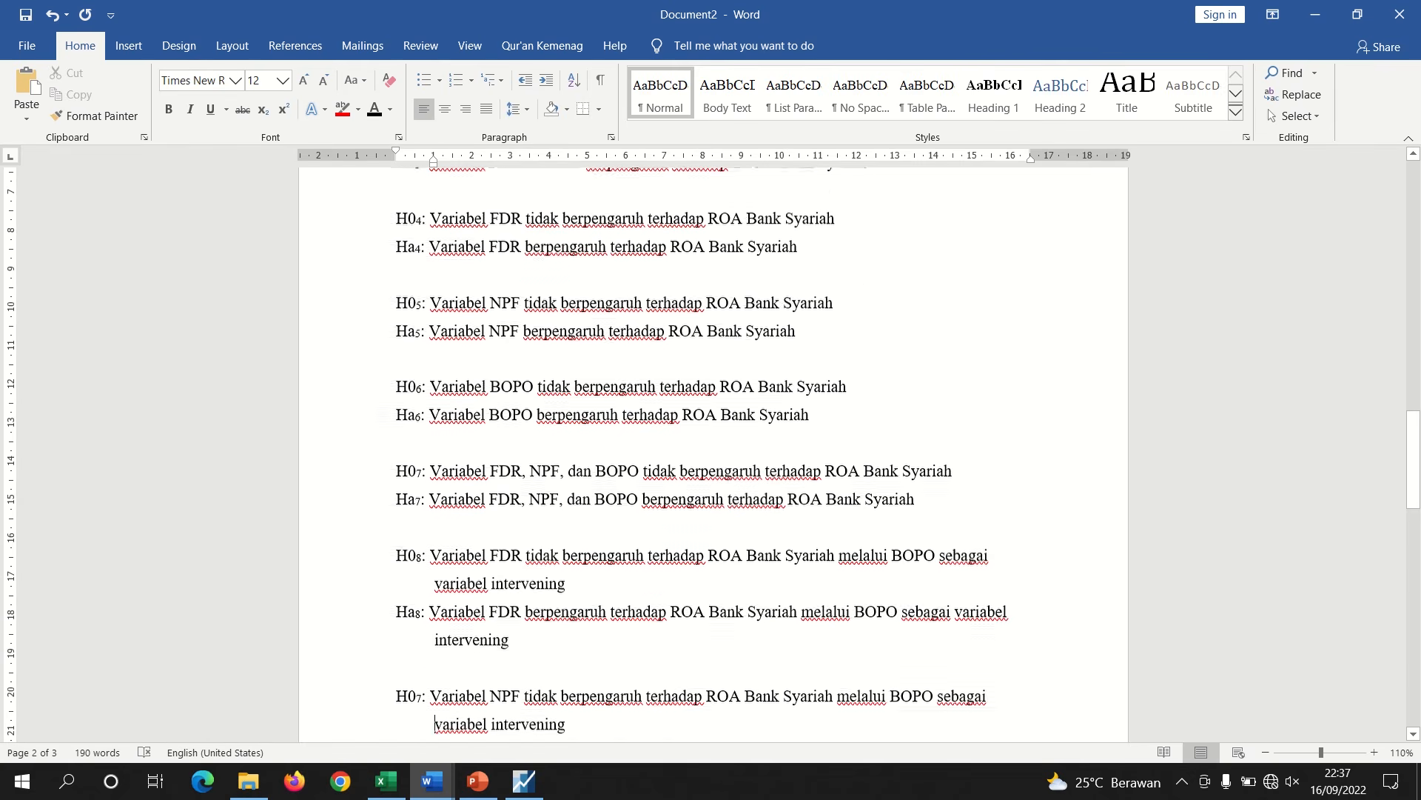
key(BackSpace)
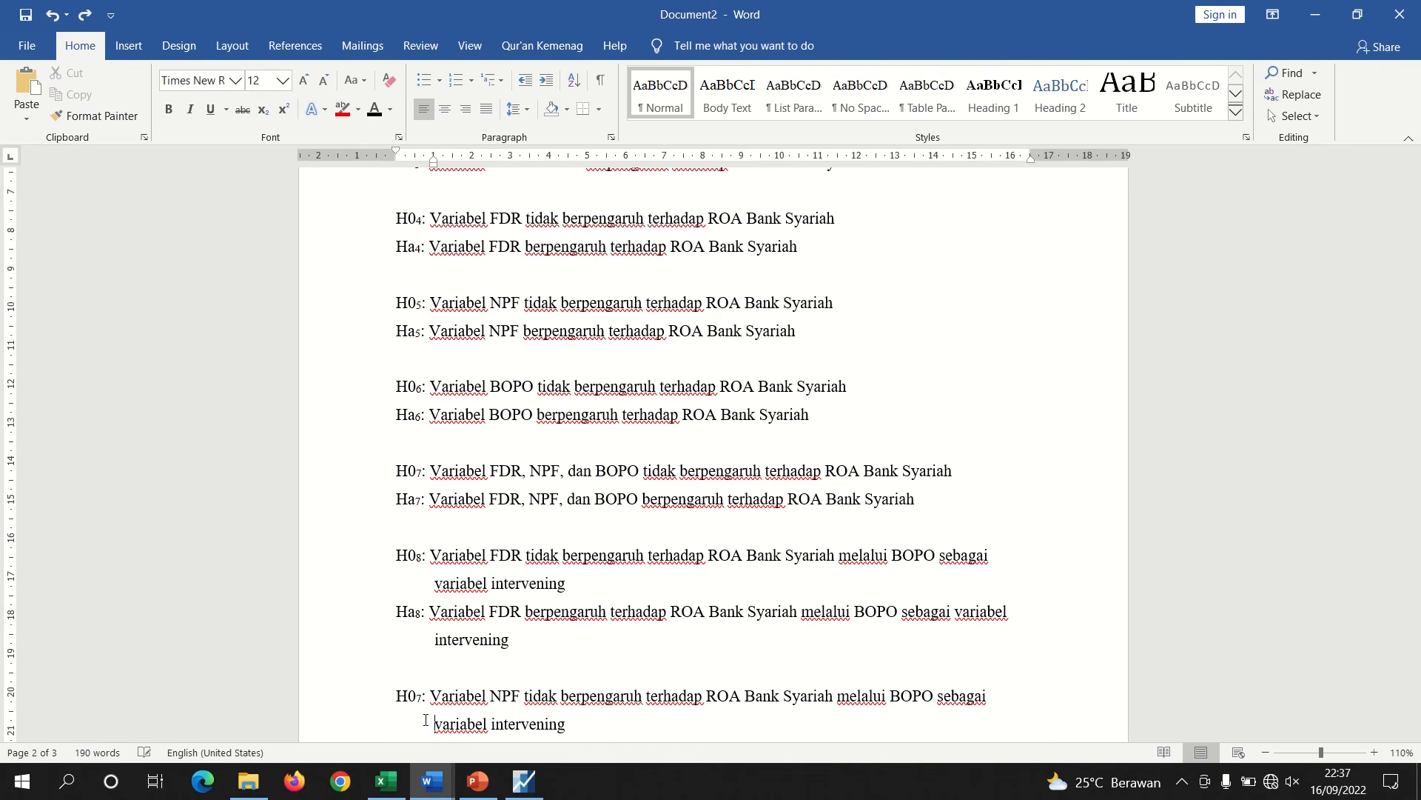
key(Left)
key(BackSpace)
text(9)
key(Down)
key(Down)
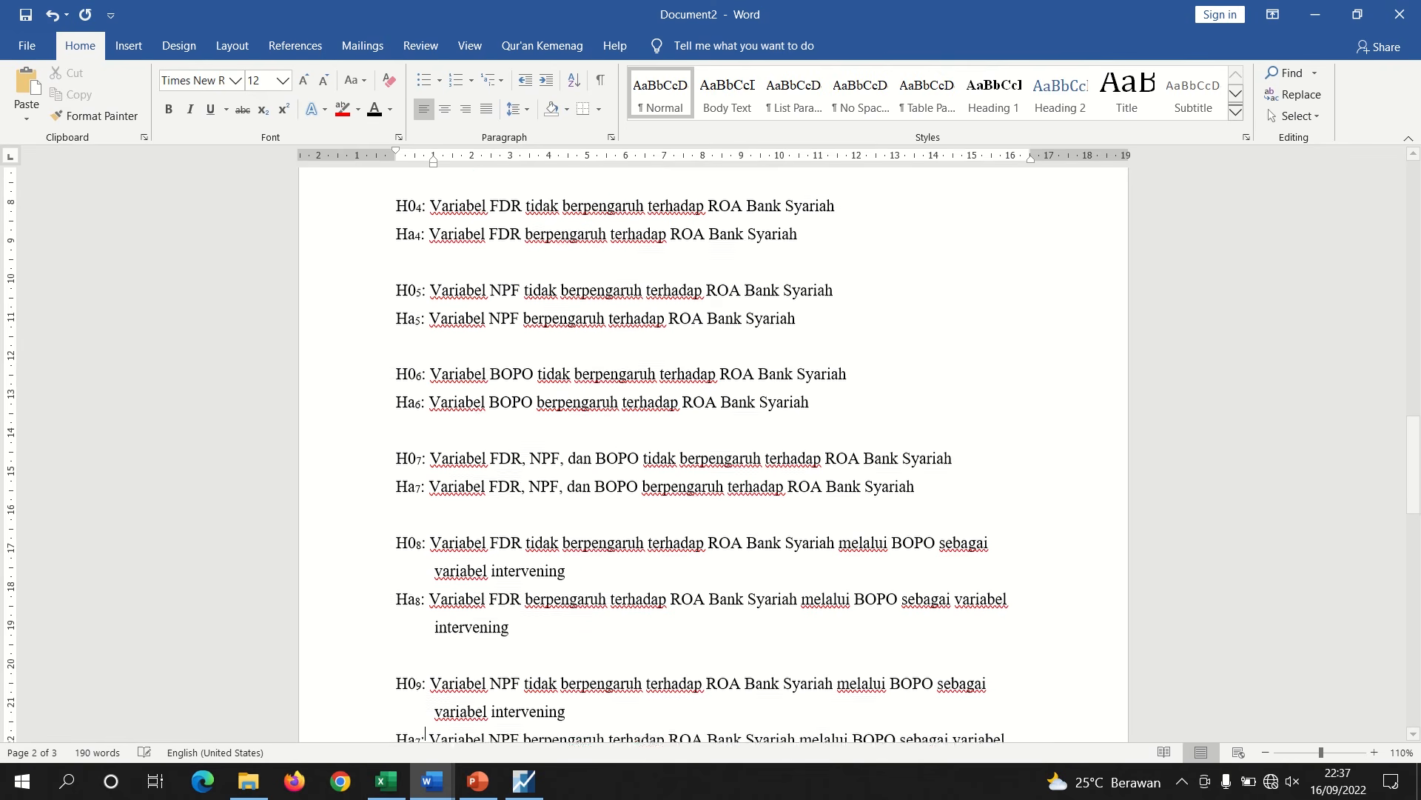
key(BackSpace)
text(9)
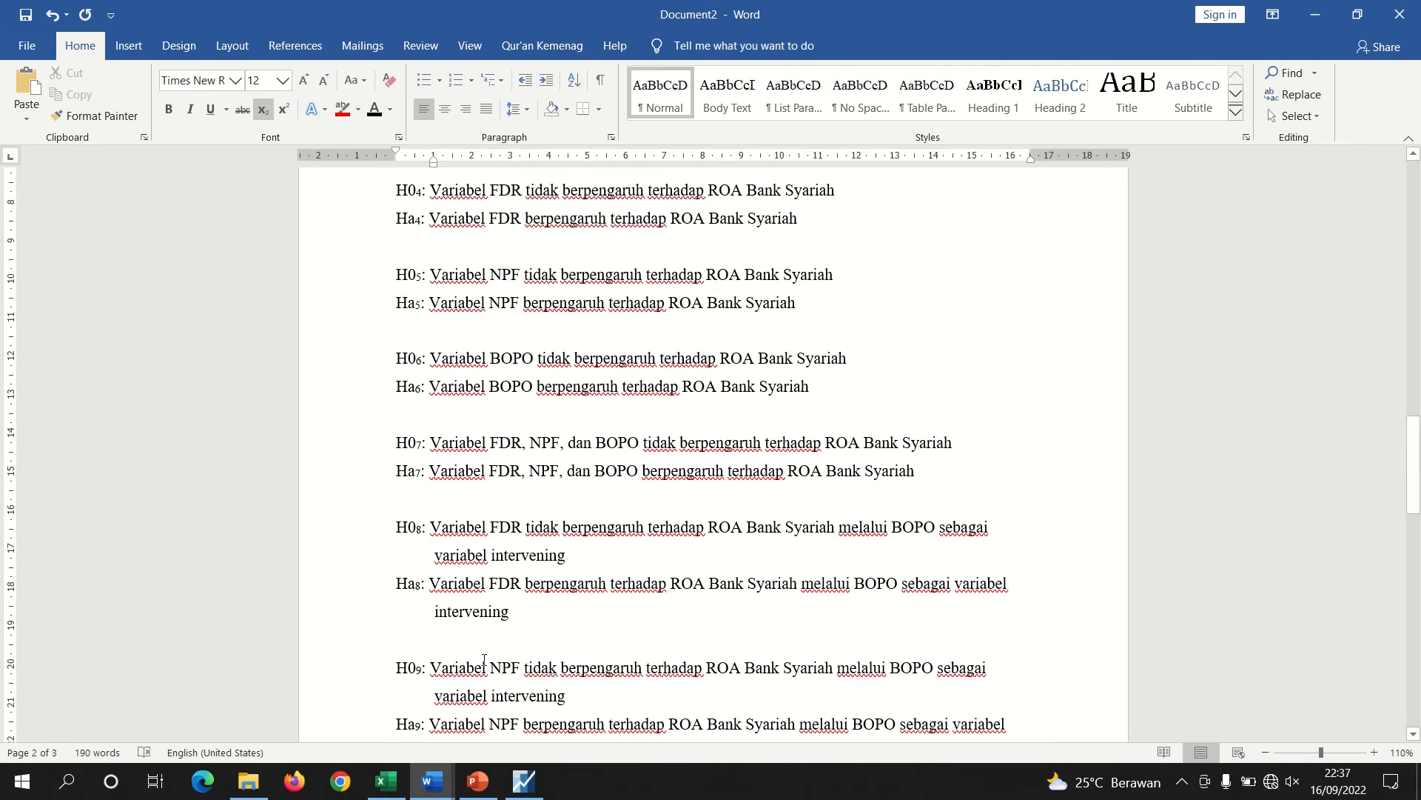
Copy the R-squared to Prob(F-statistic) statistics block from the EViews equation output as displayed text
click(524, 781)
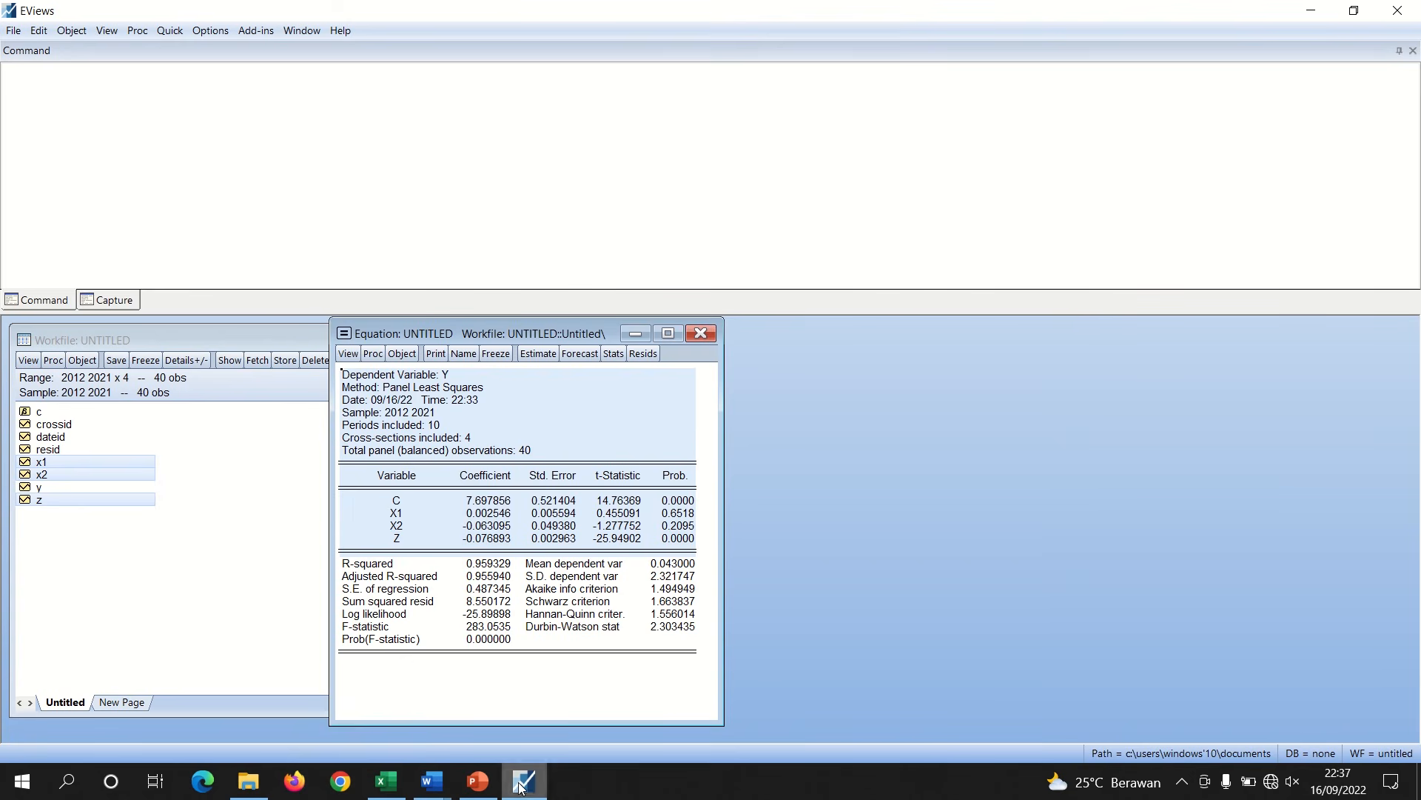
drag(340, 552, 499, 655)
right_click(462, 614)
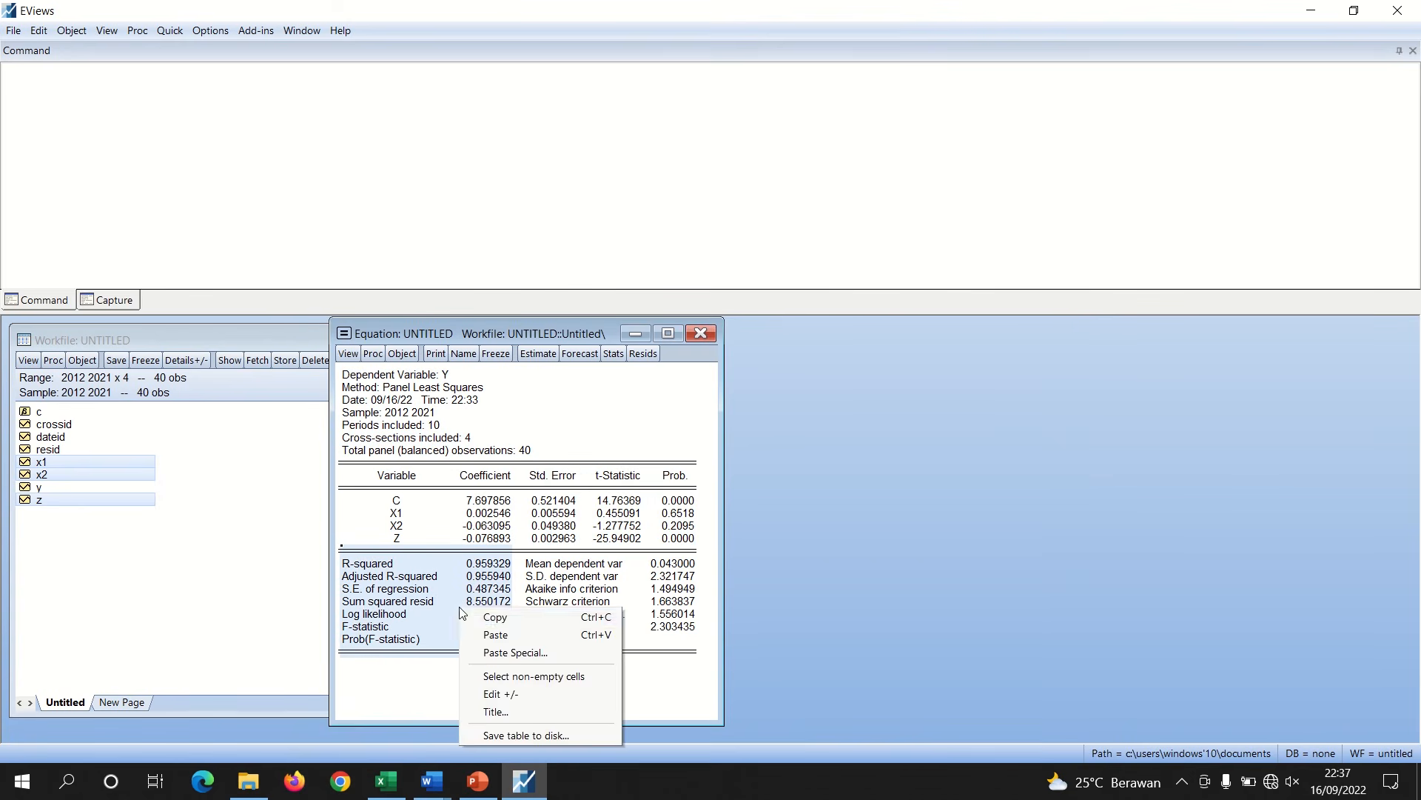
click(504, 622)
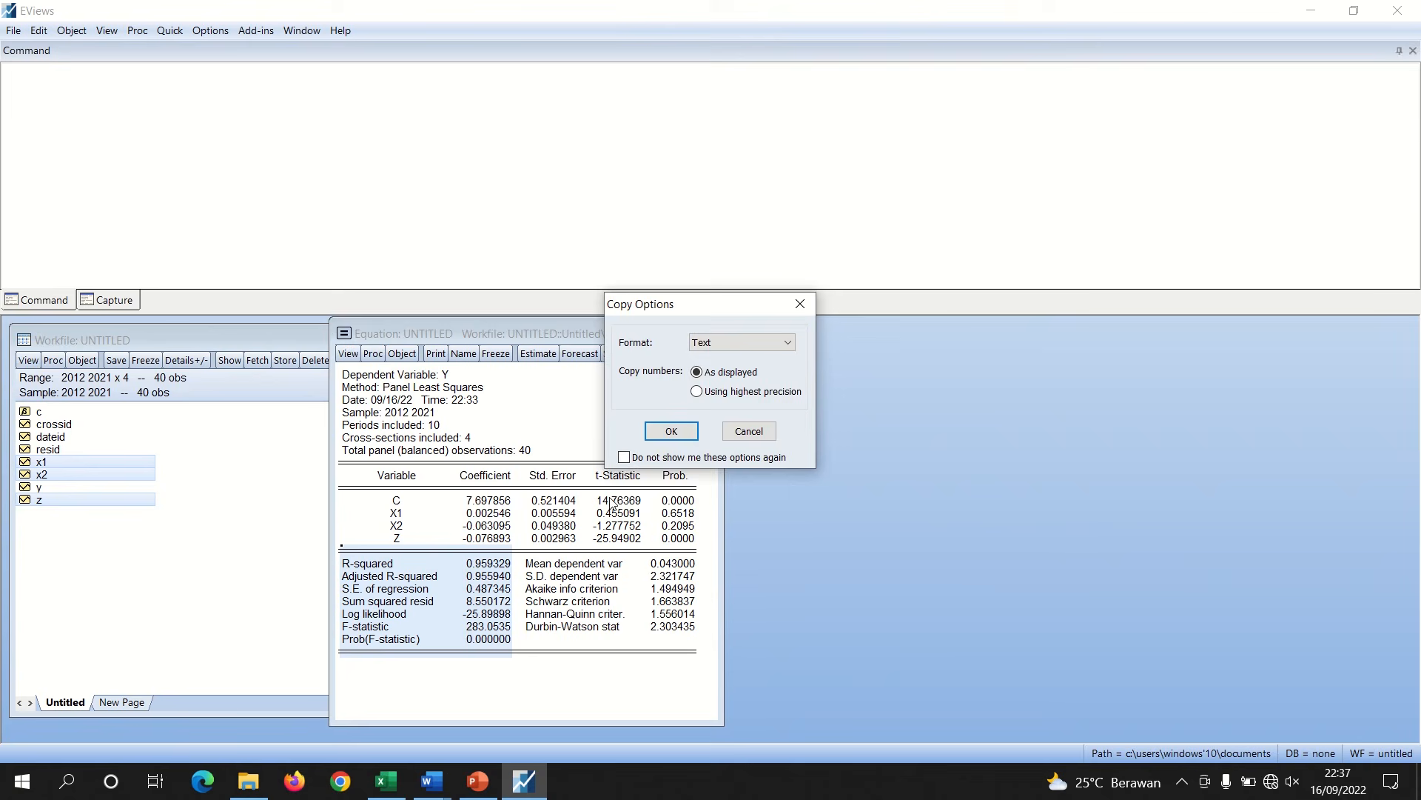
click(671, 431)
Paste the statistics table under the Uji F heading and remove the blank lines above it
click(441, 777)
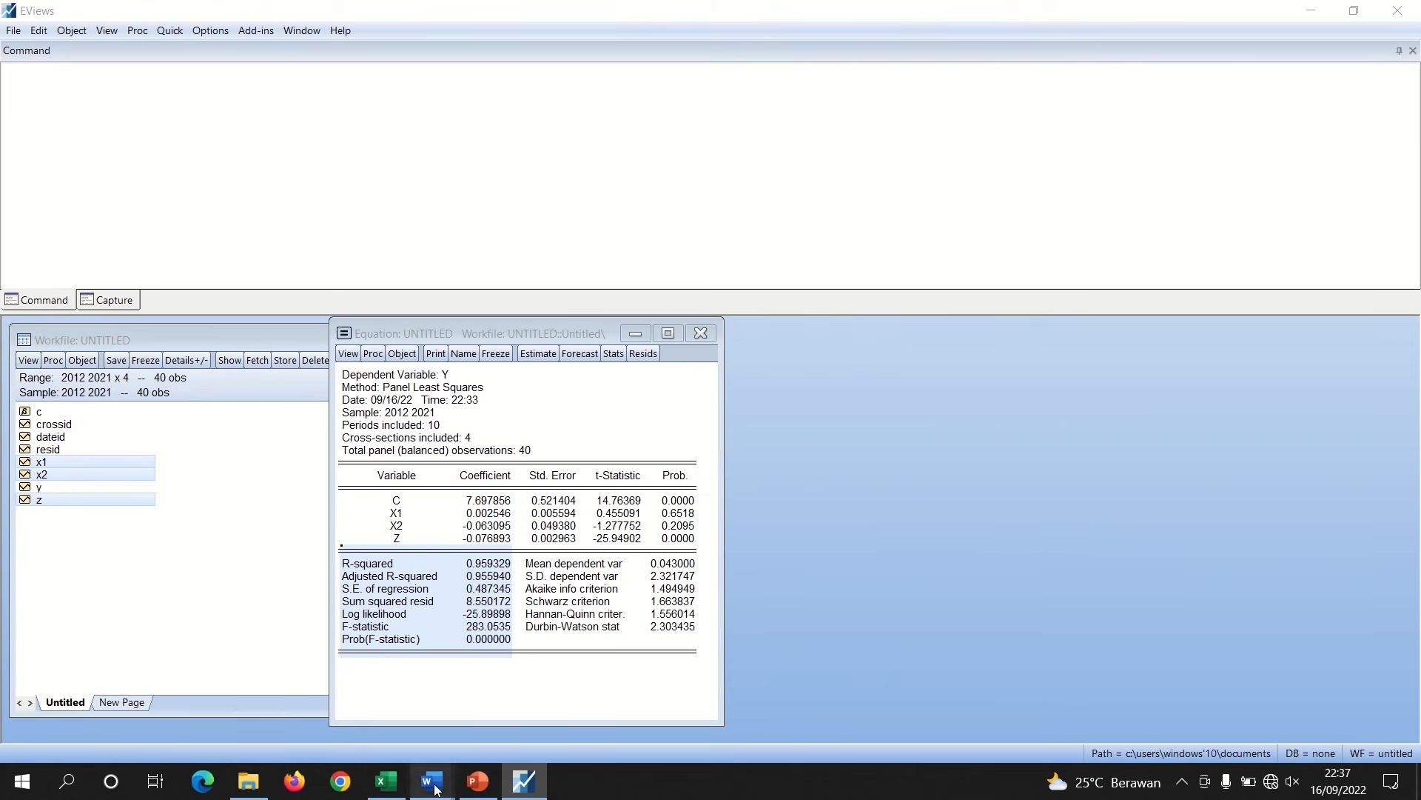
click(393, 702)
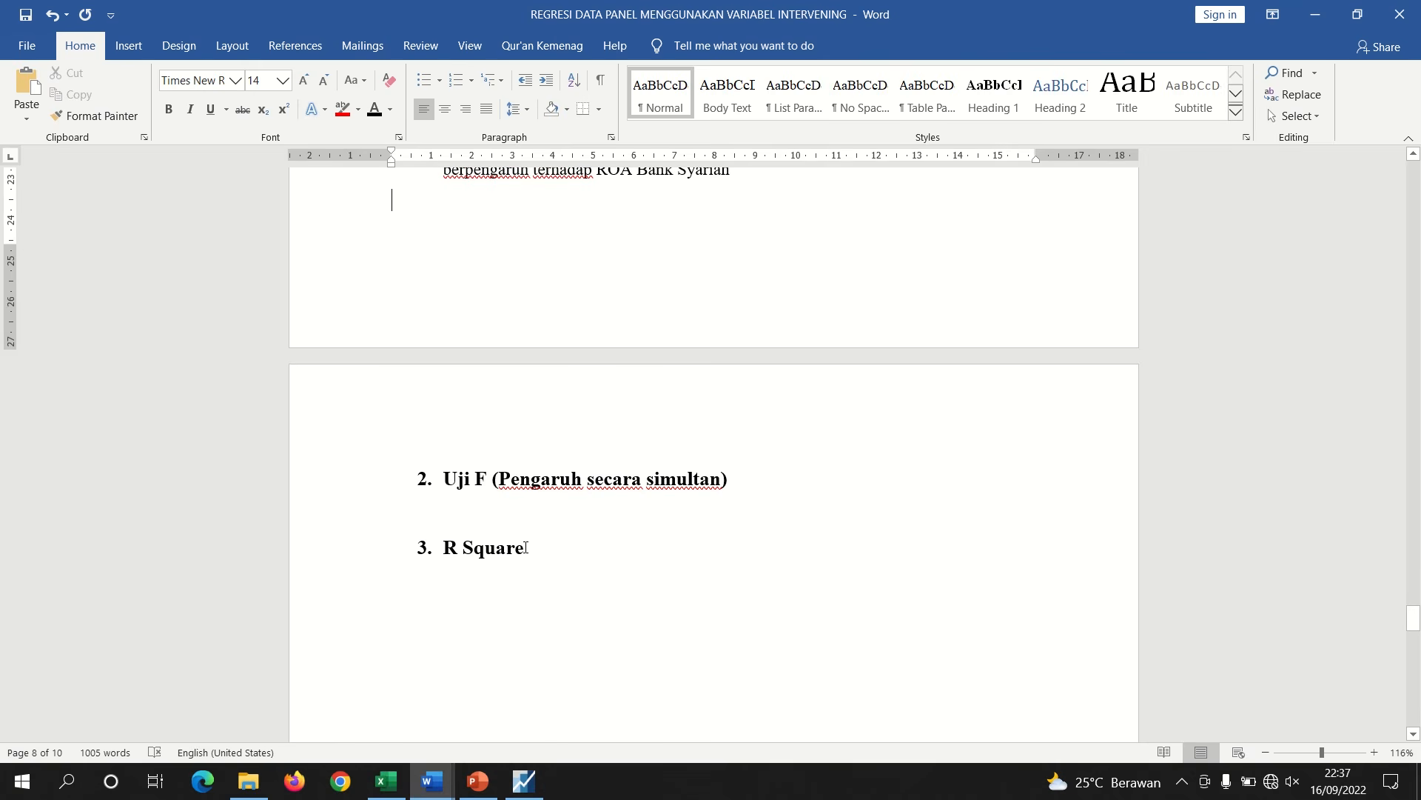
click(475, 526)
key(Return)
key(ctrl+v)
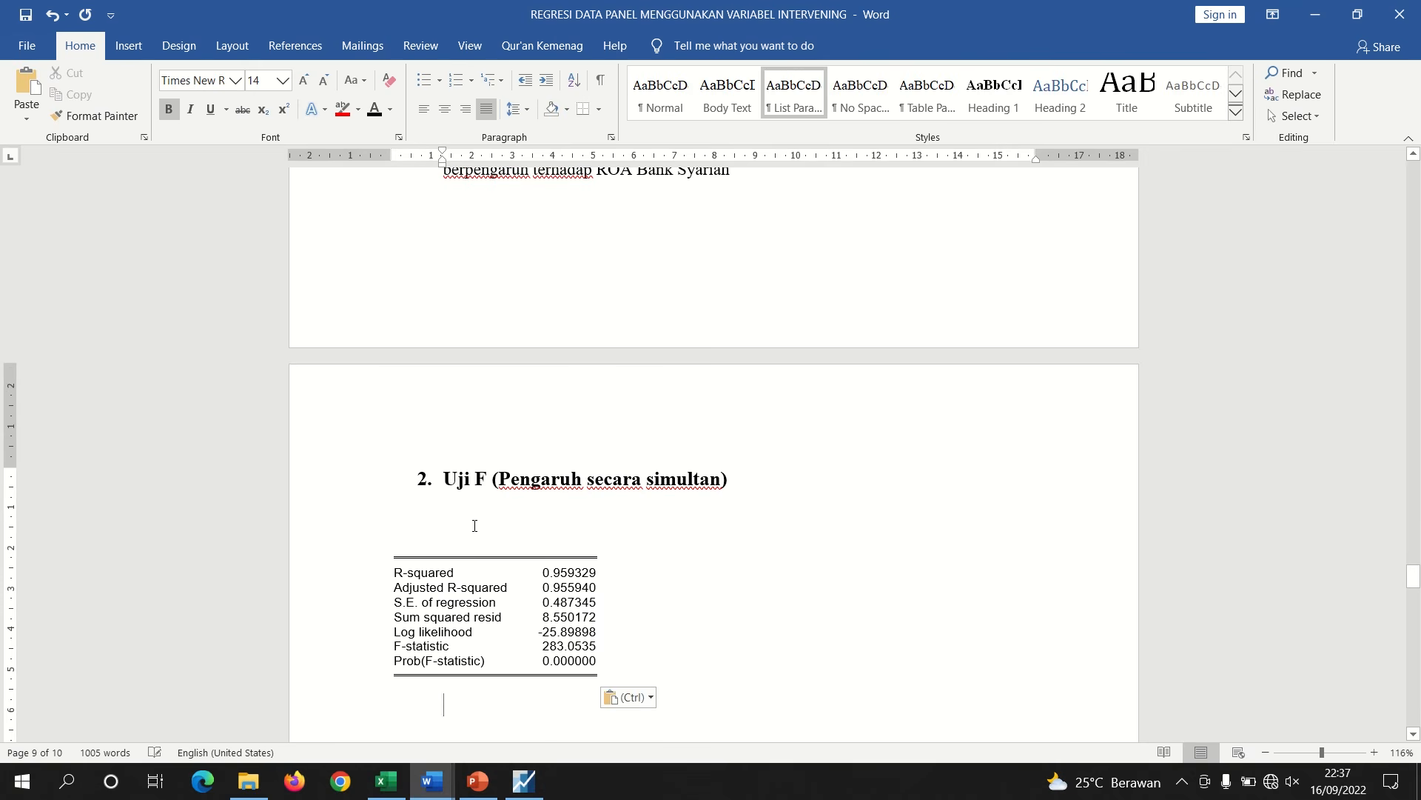
click(449, 538)
key(BackSpace)
key(BackSpace)
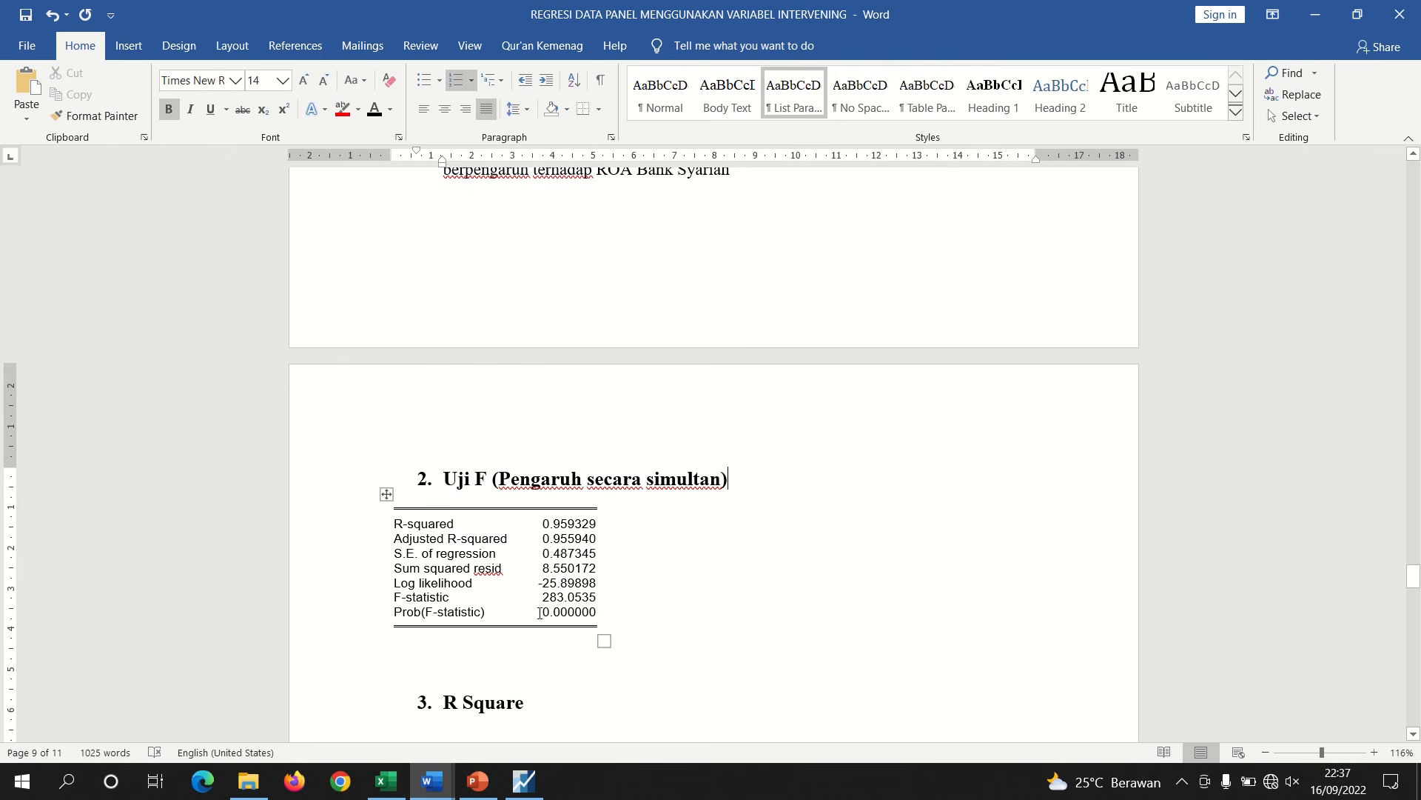
Highlight the Prob(F-statistic) value in green
drag(540, 612, 596, 612)
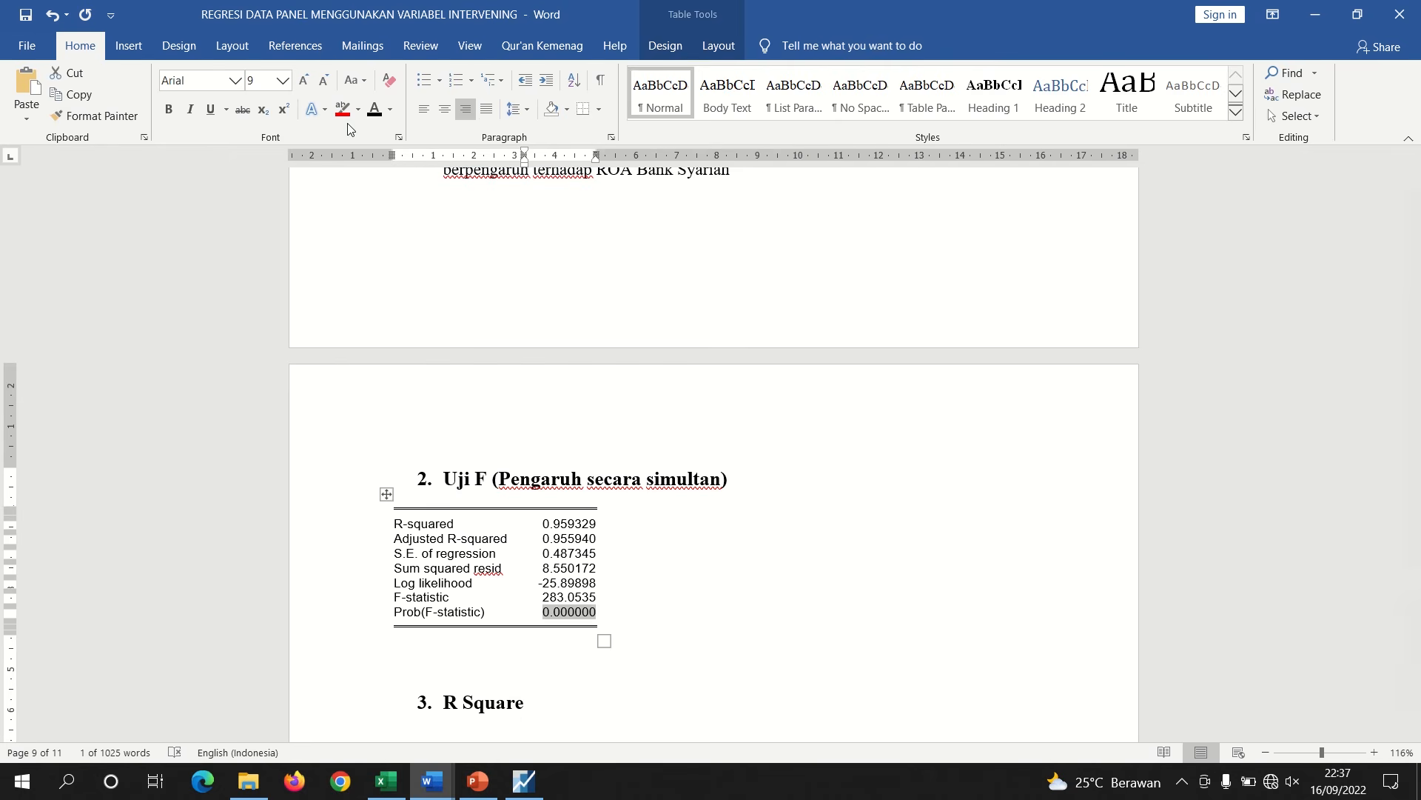
click(326, 112)
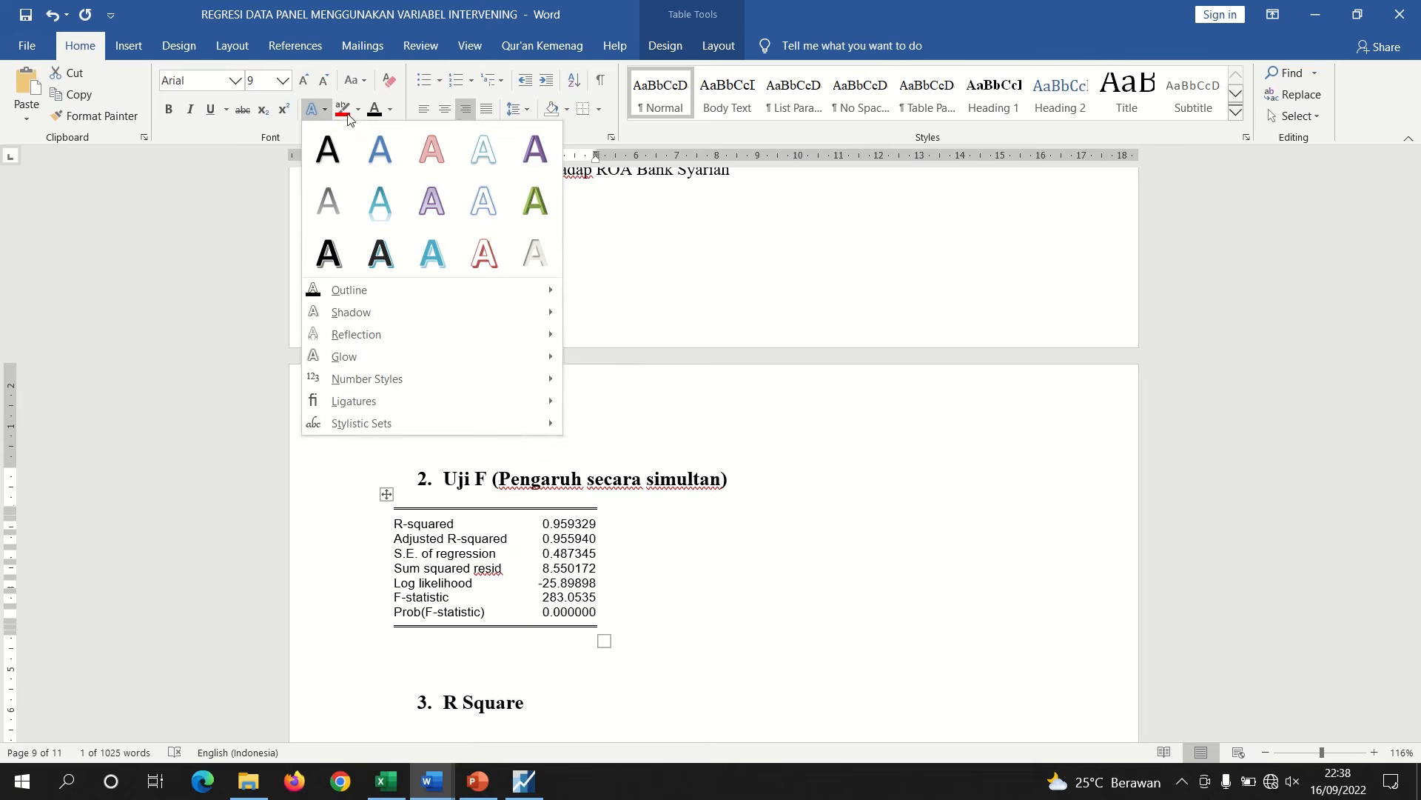
click(358, 110)
click(368, 136)
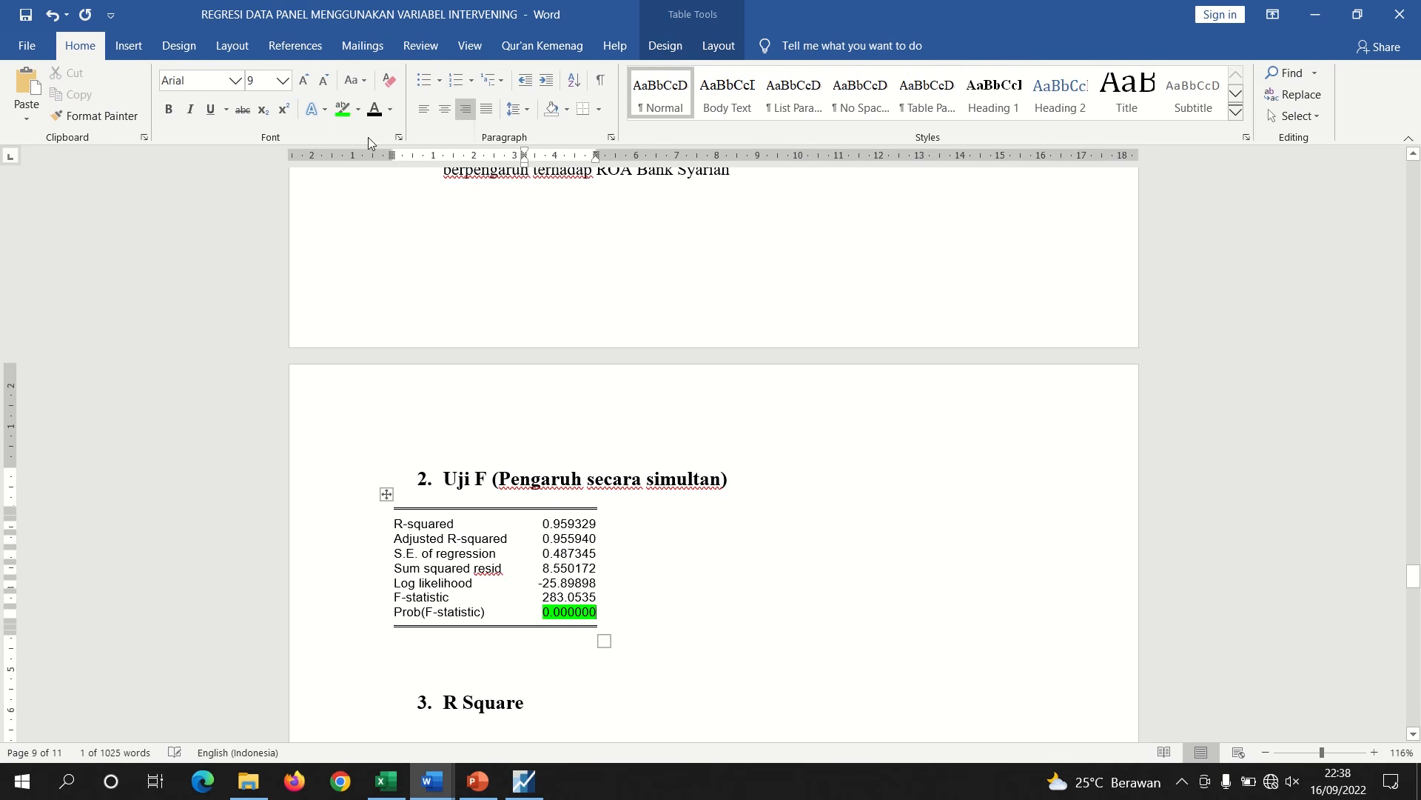
Below the F-test table, write the conclusion "nilai prob. 0,000000 < 0,05, maka H0 ditolak dan Ha diterima, artinya"
click(551, 612)
click(491, 647)
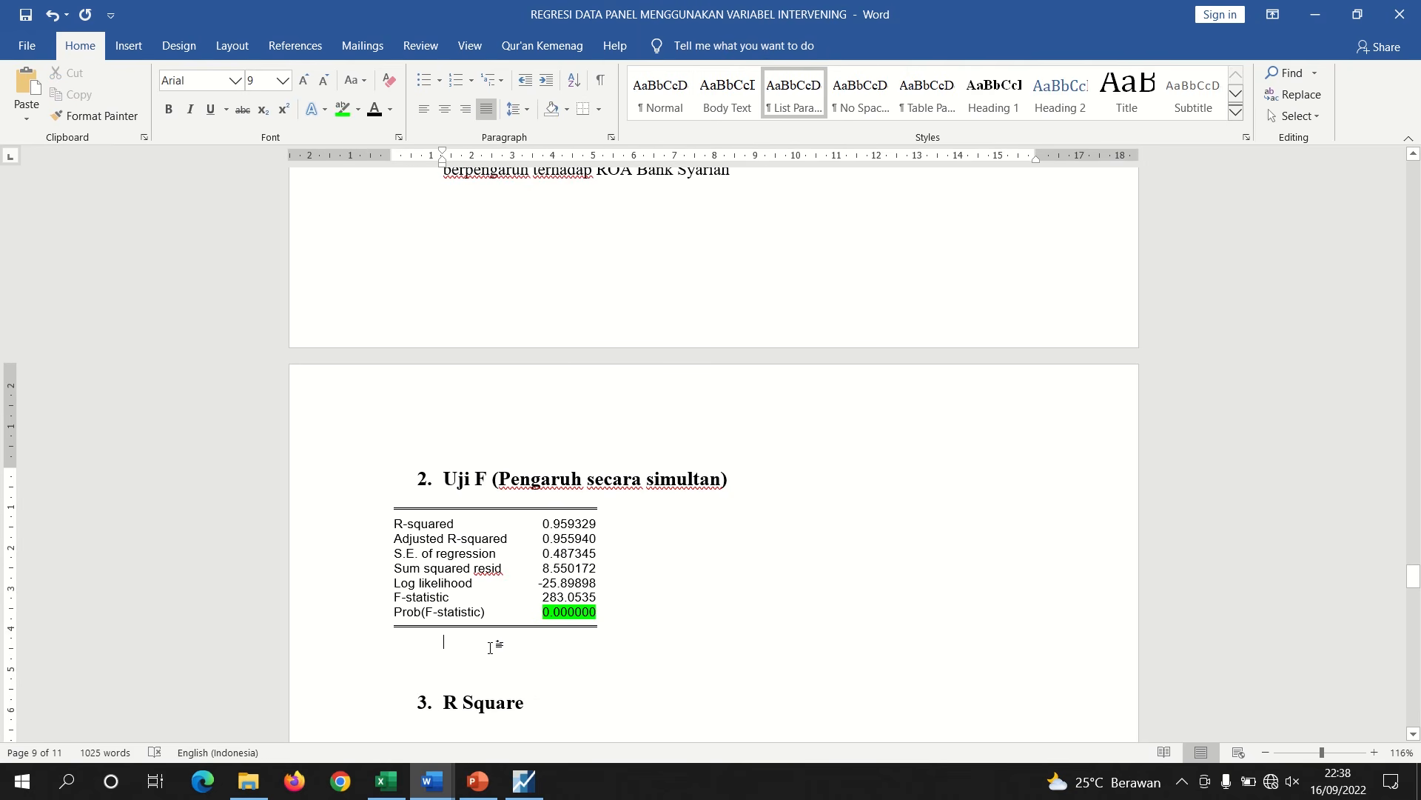
text(ni)
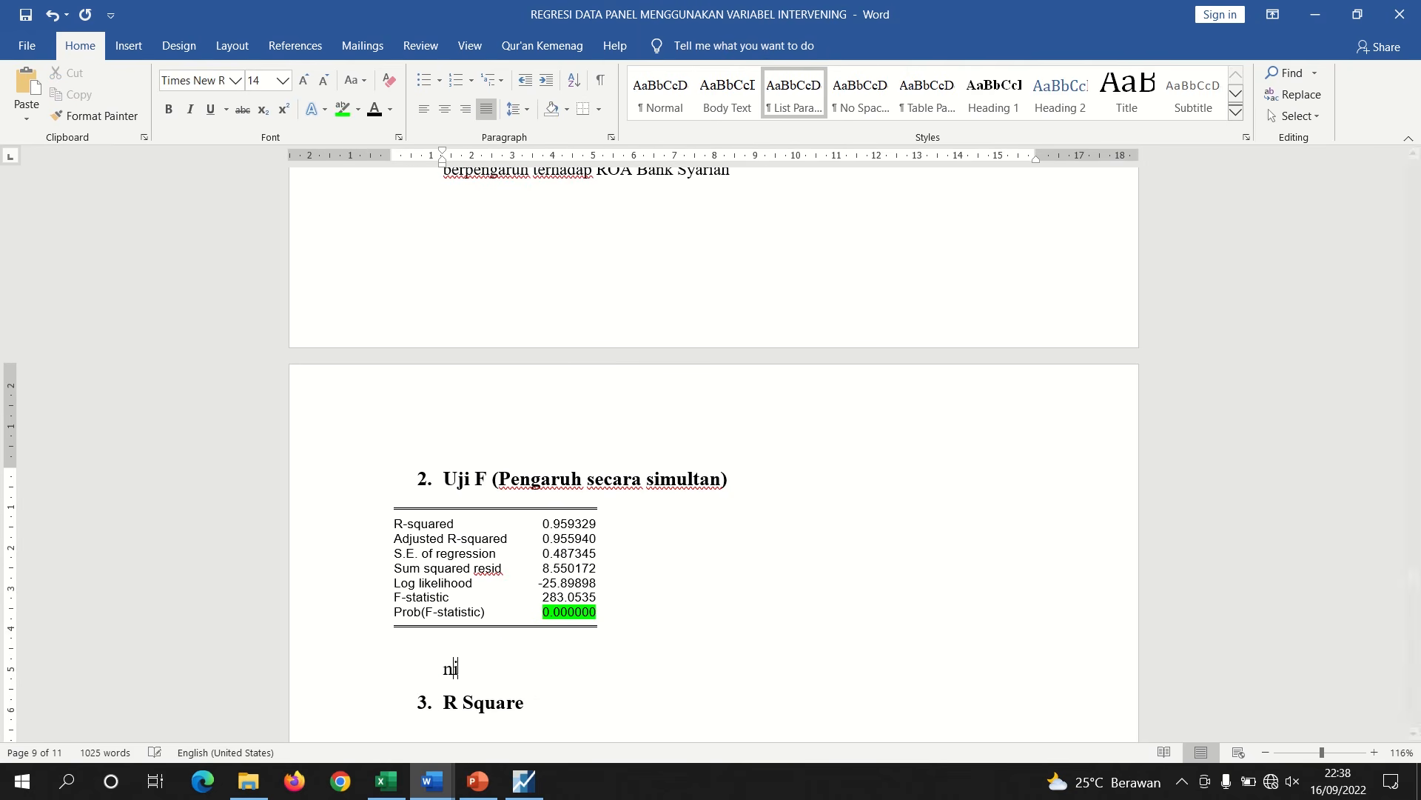
text(lai prob. 0,000000)
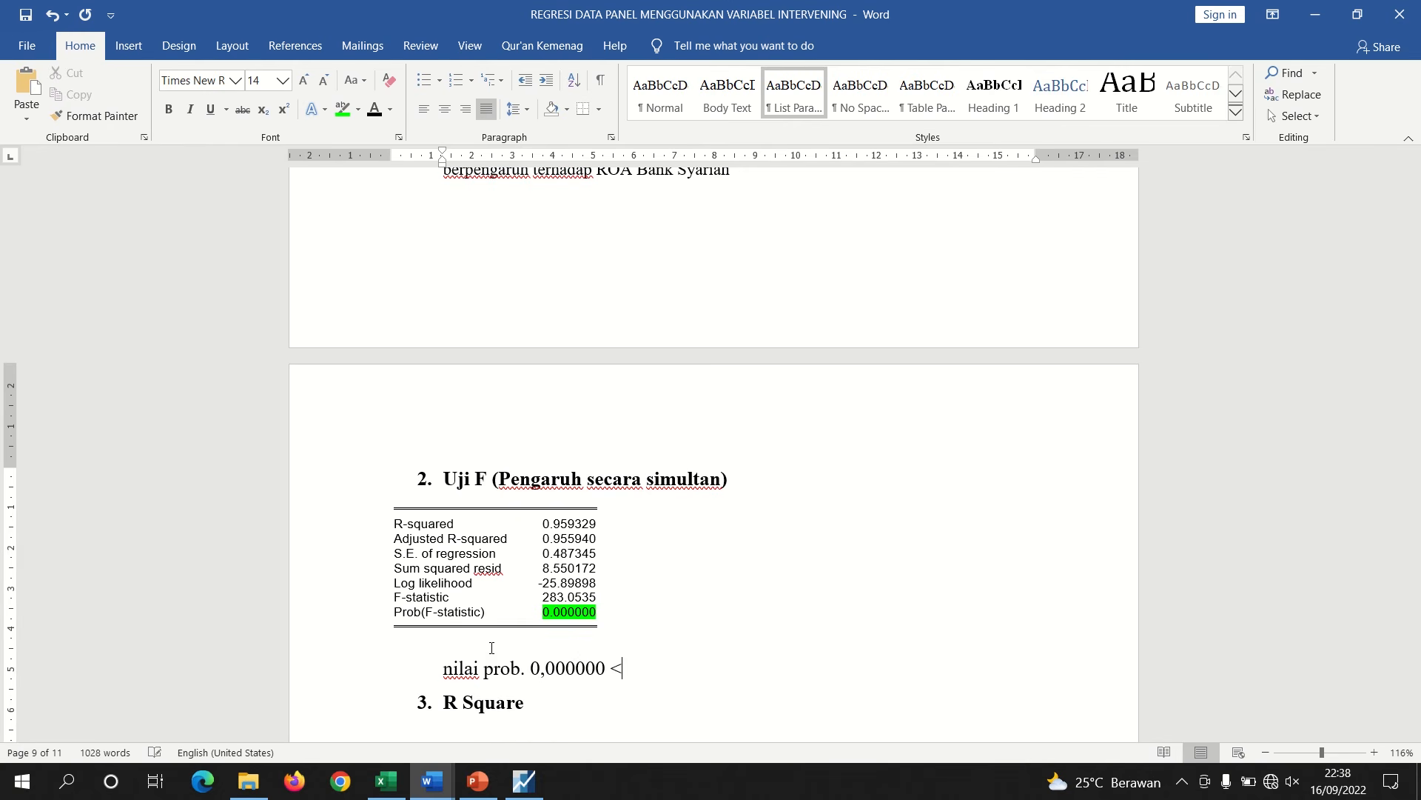
text( < 0,05, maka H0 d)
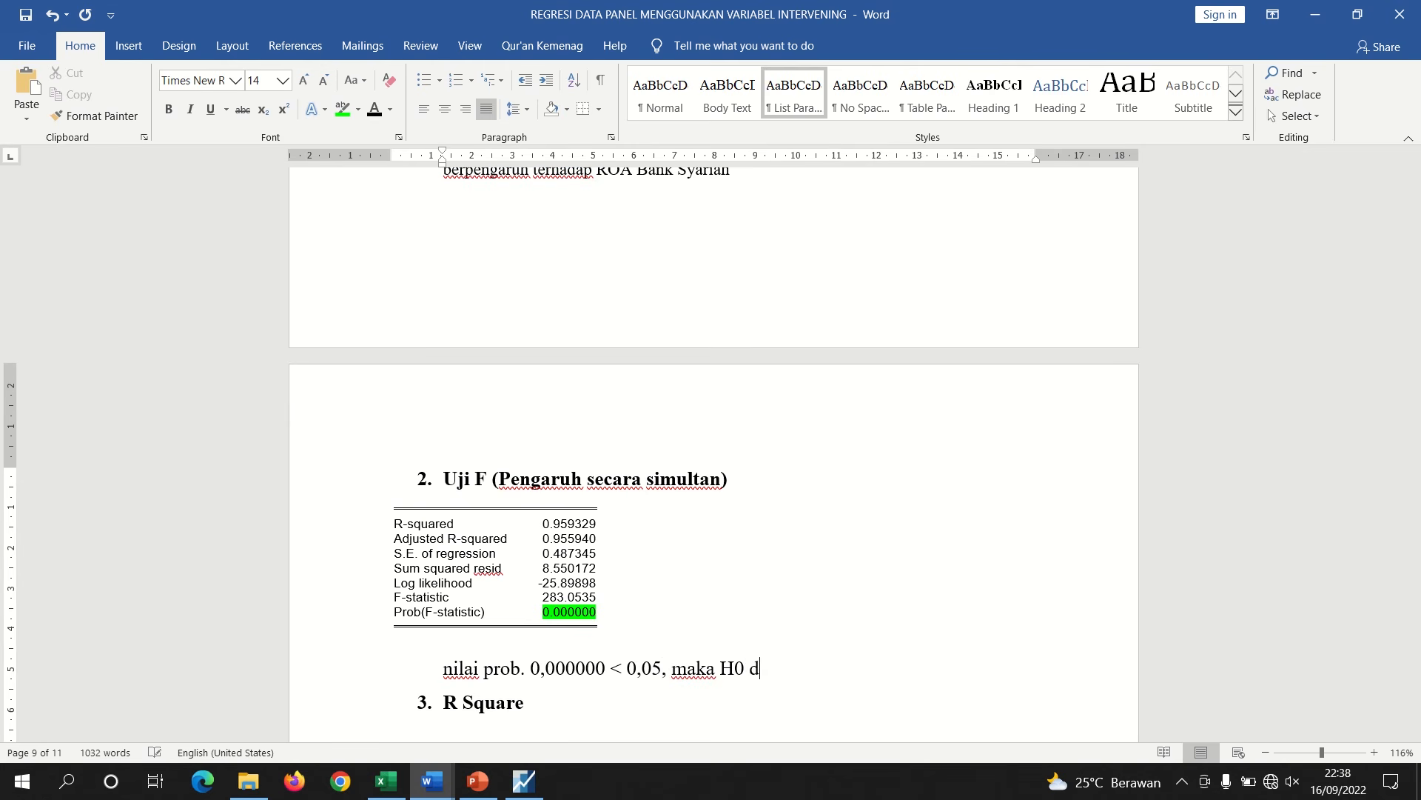
text(itolak dan ha)
key(BackSpace)
key(BackSpace)
text(H)
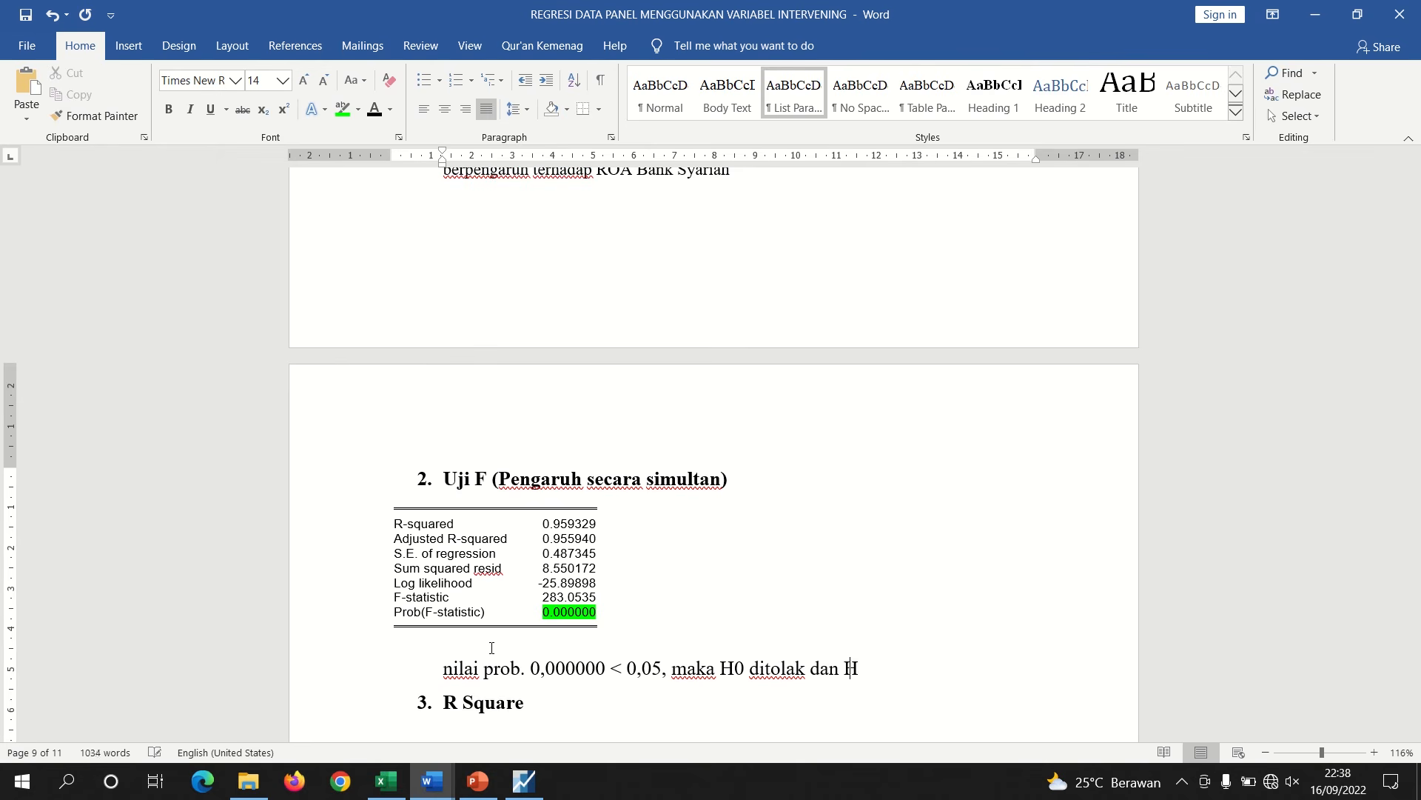
text(a diterima, artinya)
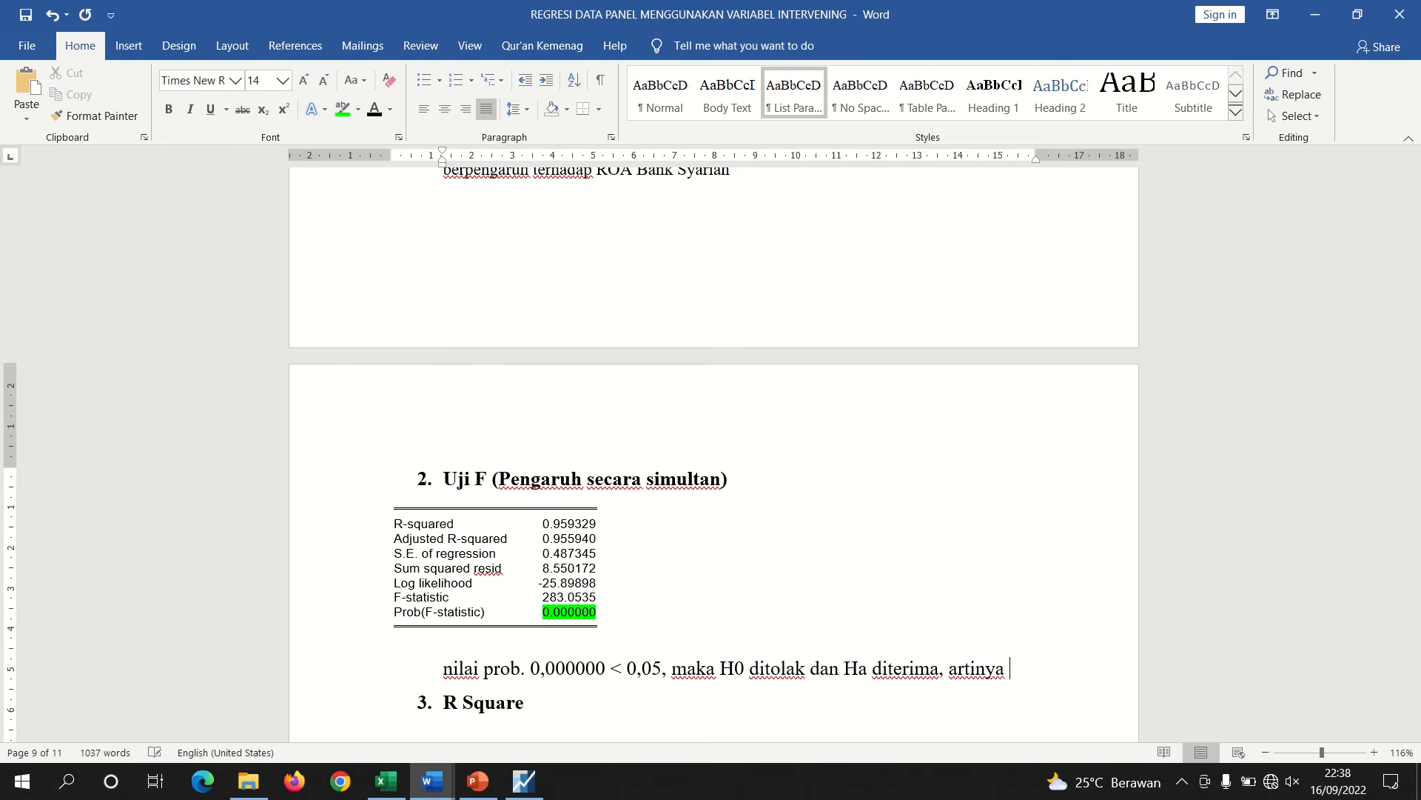
Switch to Document2 and copy the Ha7 hypothesis sentence that FDR, NPF and BOPO affect ROA Bank Syariah
mouse_move(430, 794)
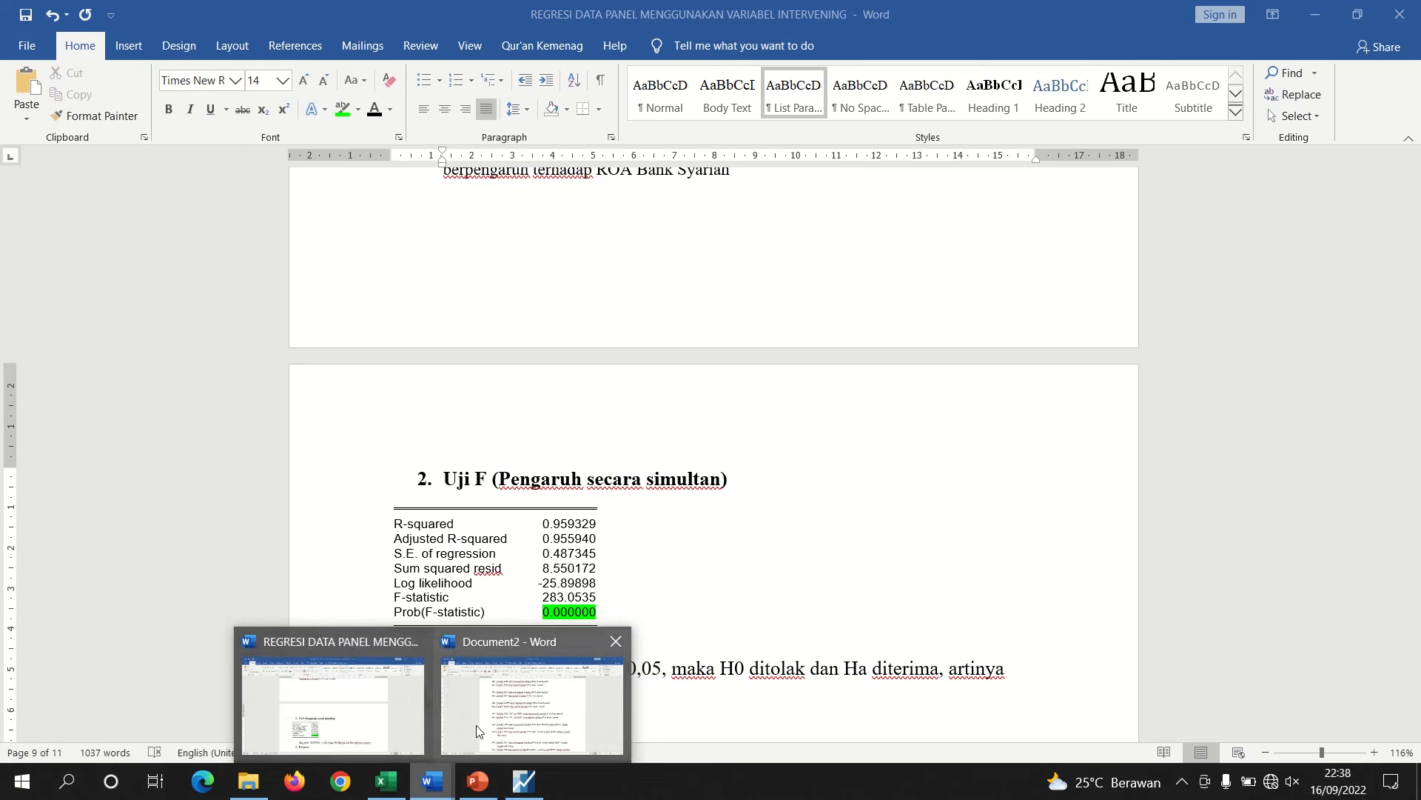
click(510, 645)
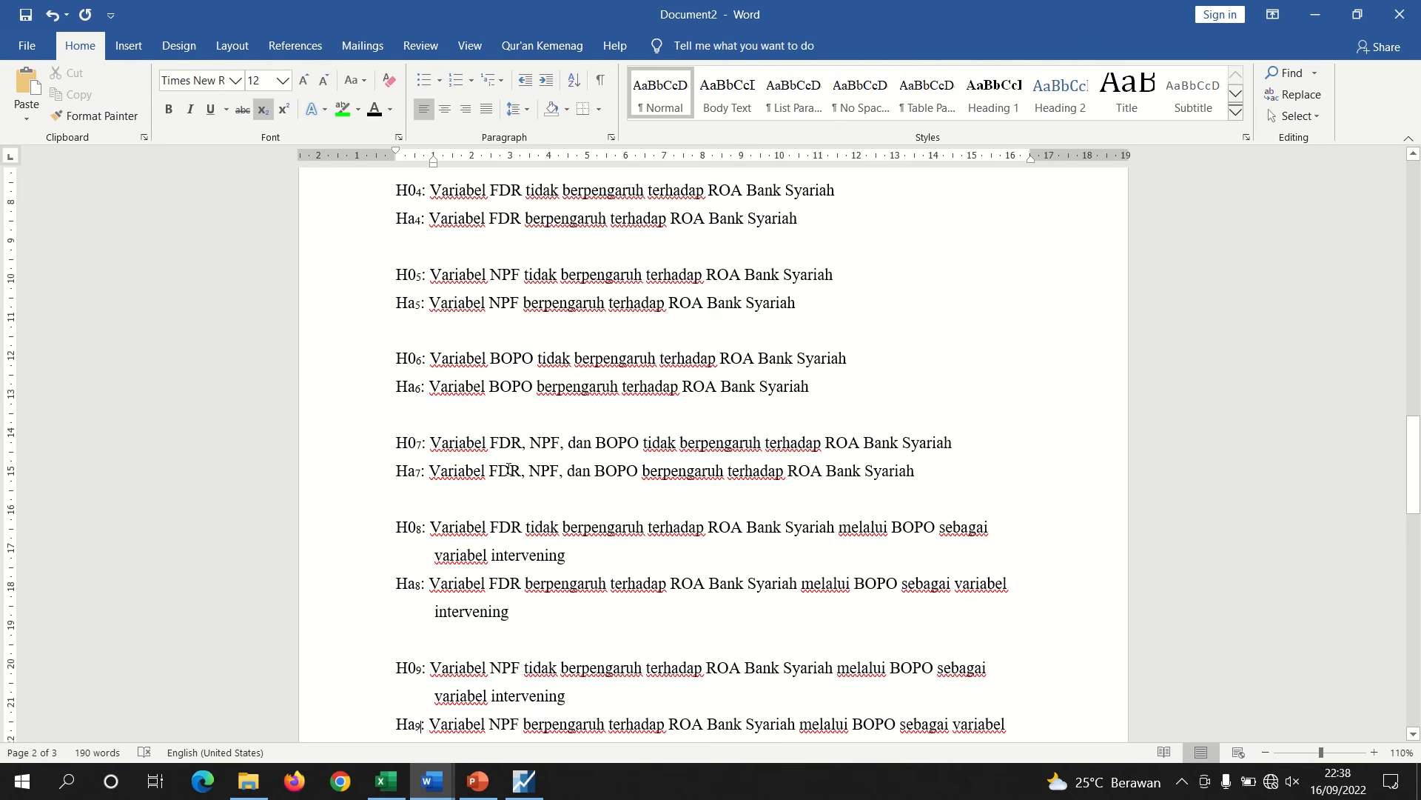
mouse_move(1406, 485)
mouse_down()
mouse_move(1412, 518)
mouse_move(1413, 479)
mouse_up()
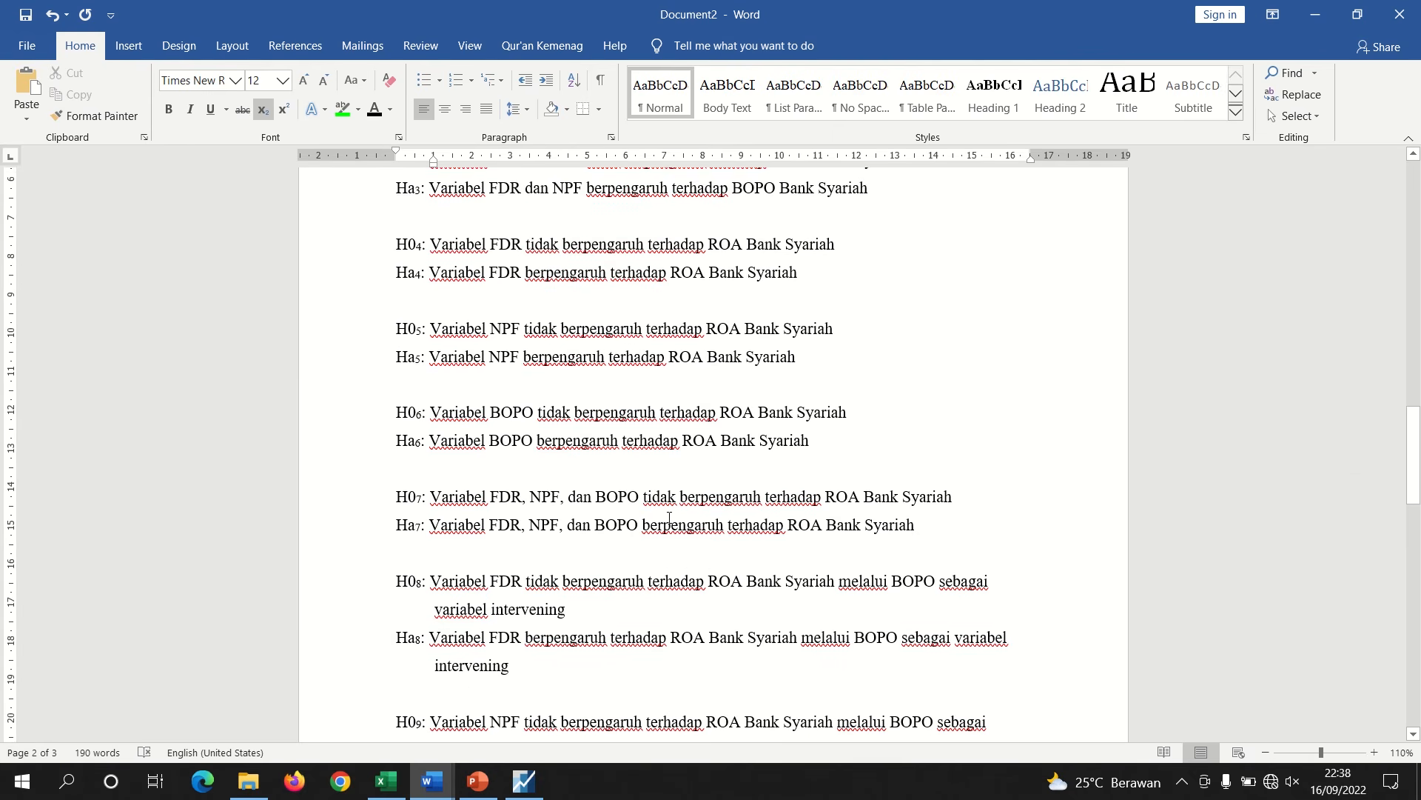
click(572, 516)
drag(916, 526, 430, 527)
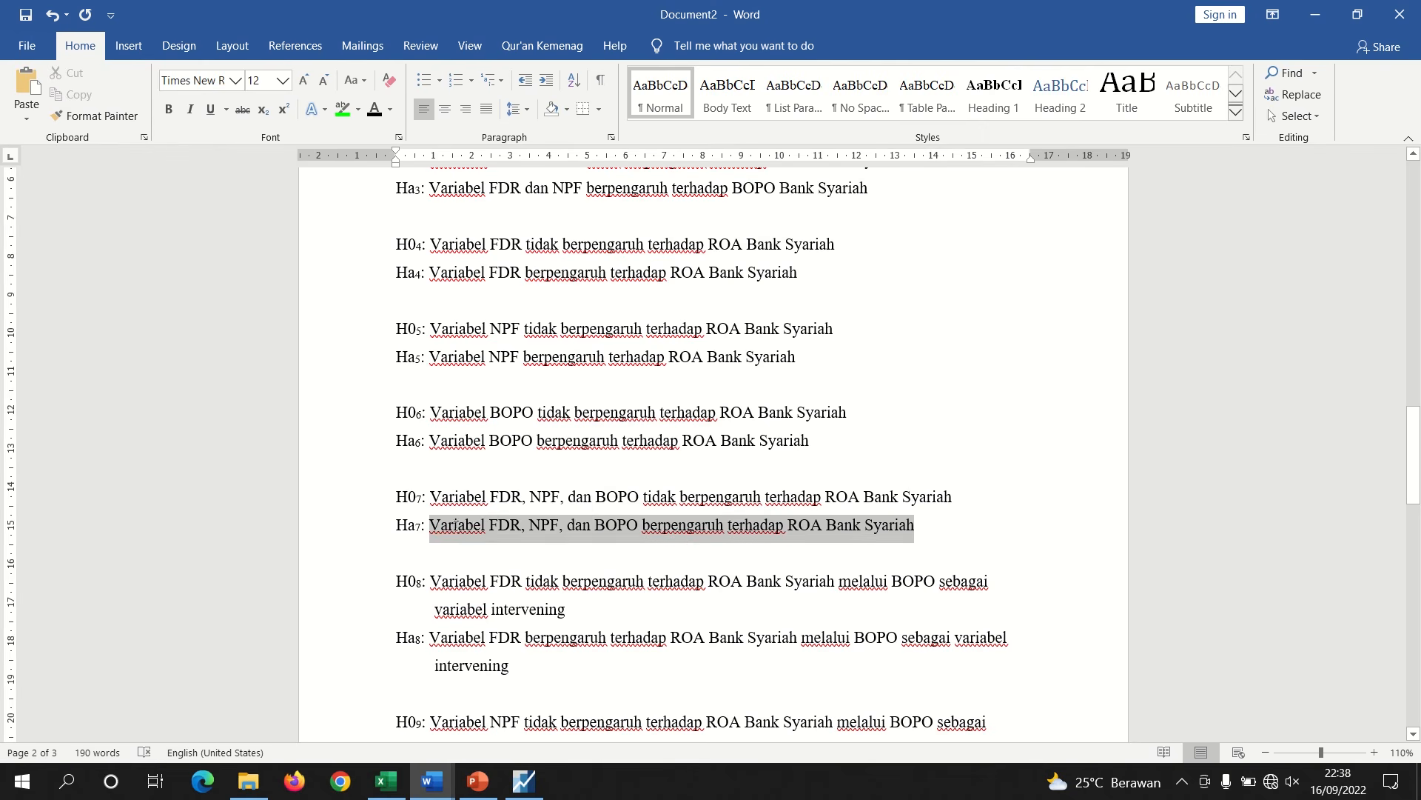
right_click(455, 527)
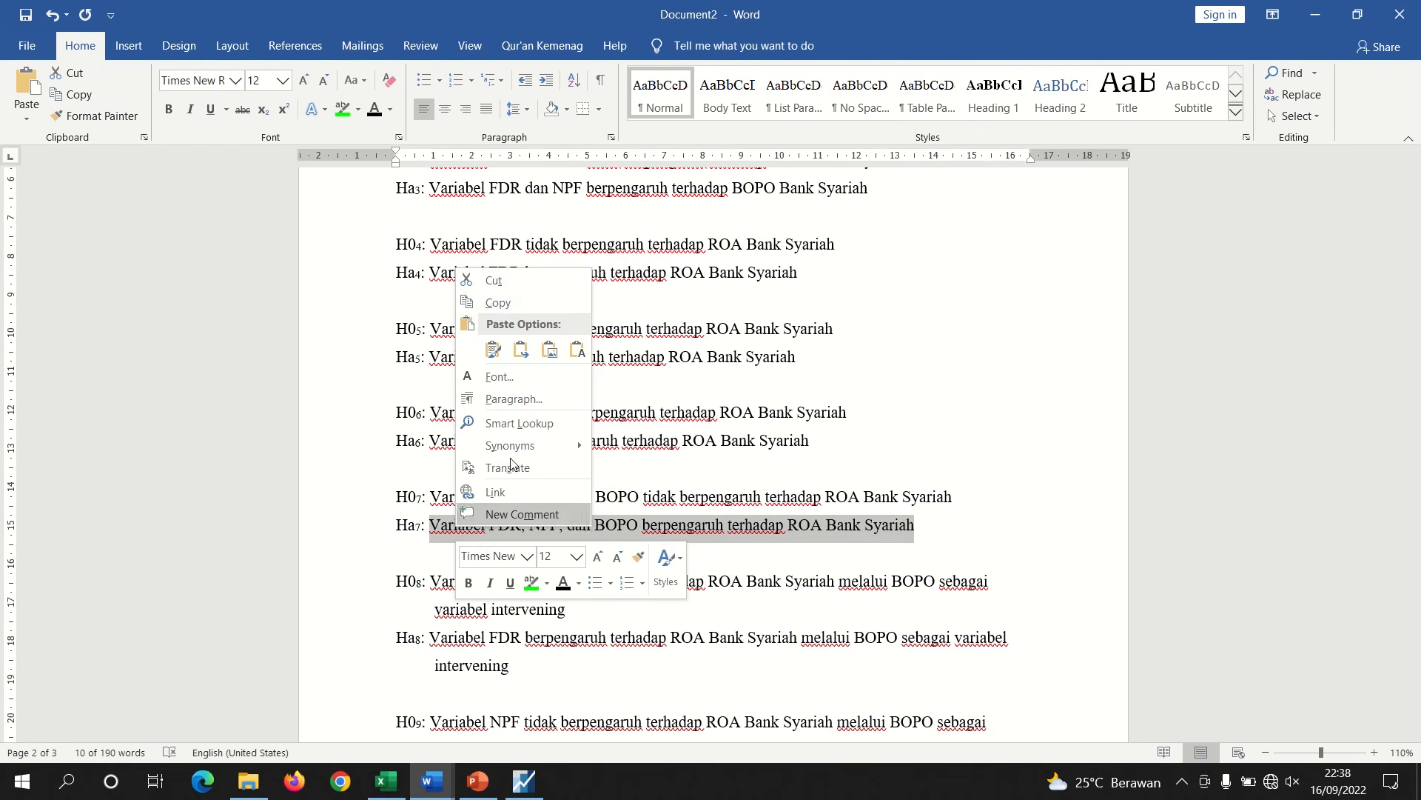
click(497, 302)
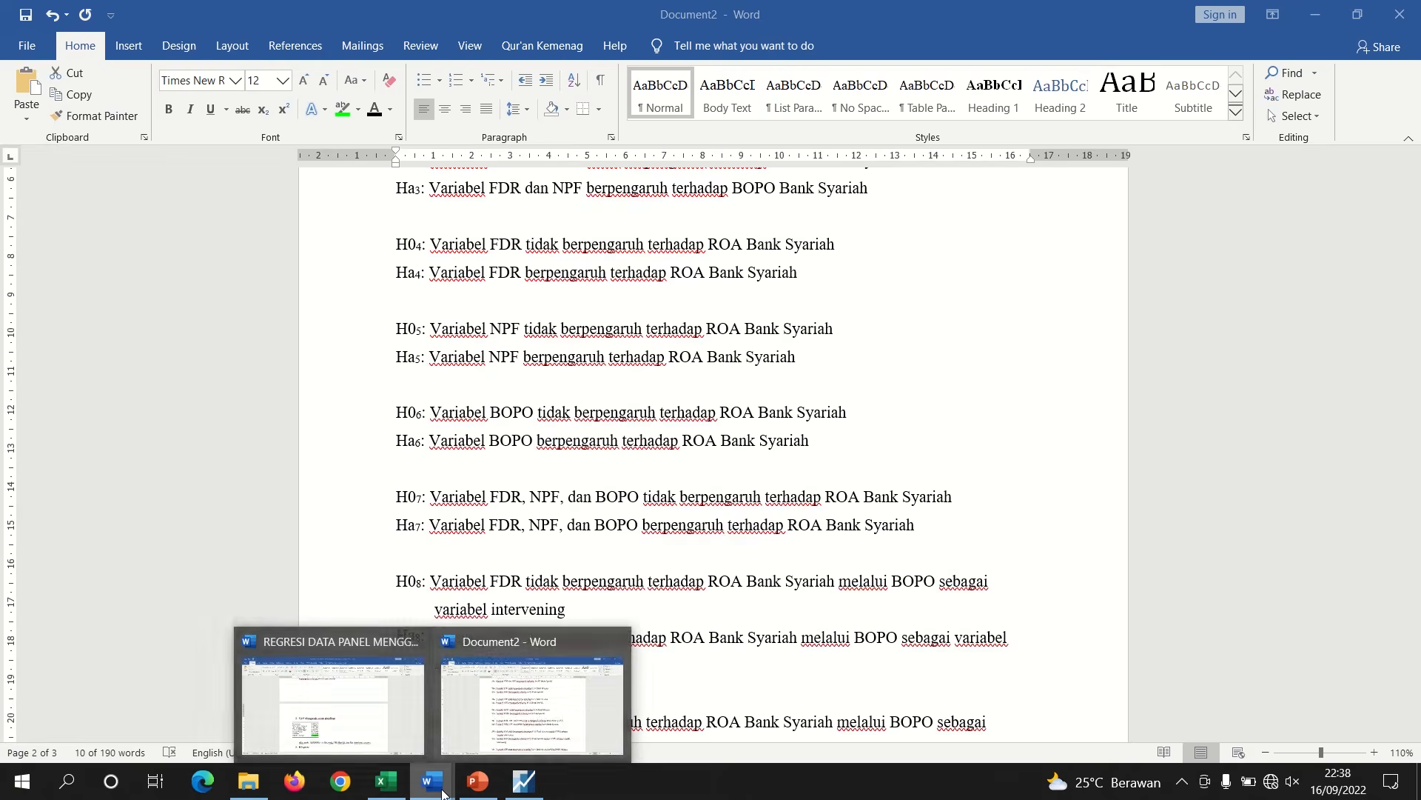
Return to the report and paste the copied hypothesis after "artinya" to finish the F-test conclusion, starting a new line
click(341, 741)
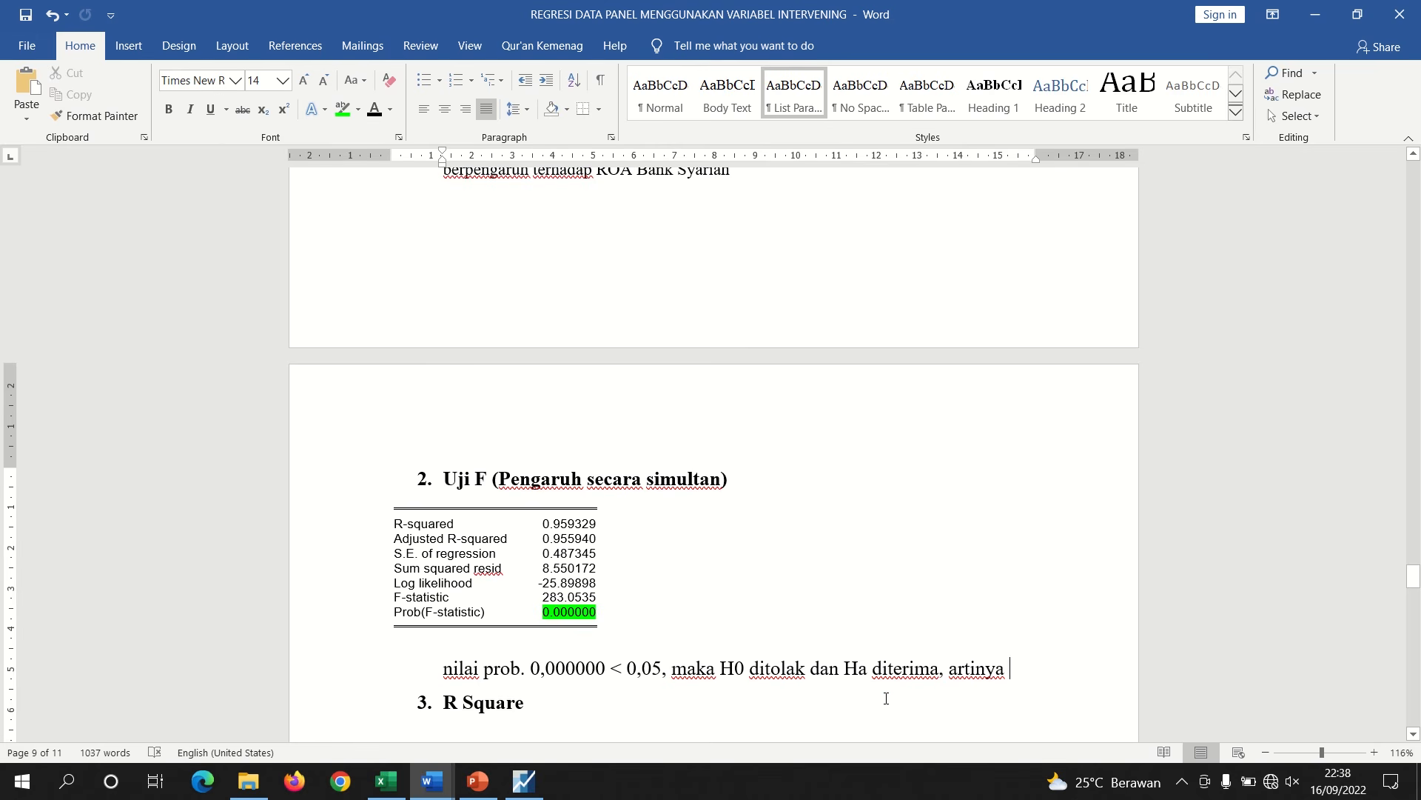
click(1037, 674)
key(ctrl+v)
text(\)
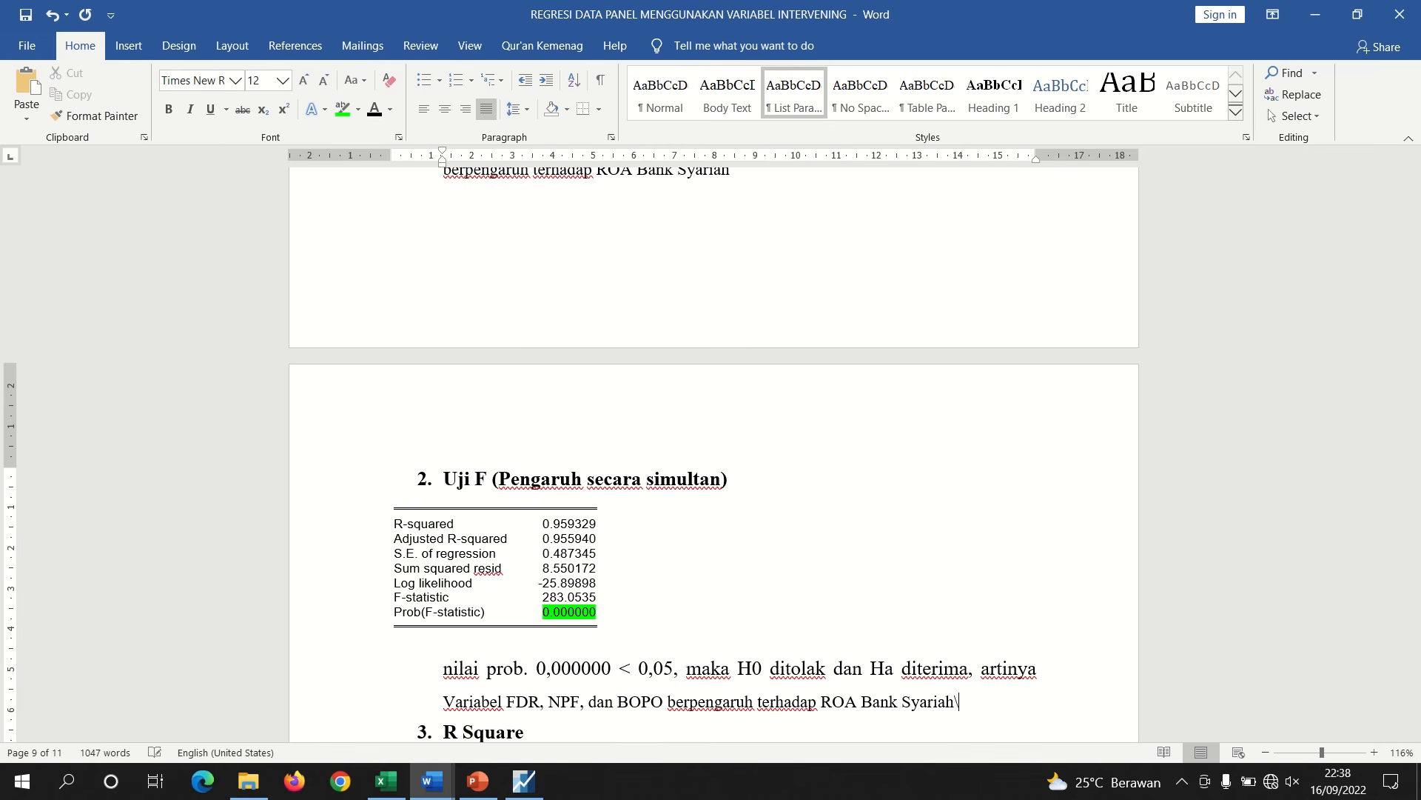
key(Return)
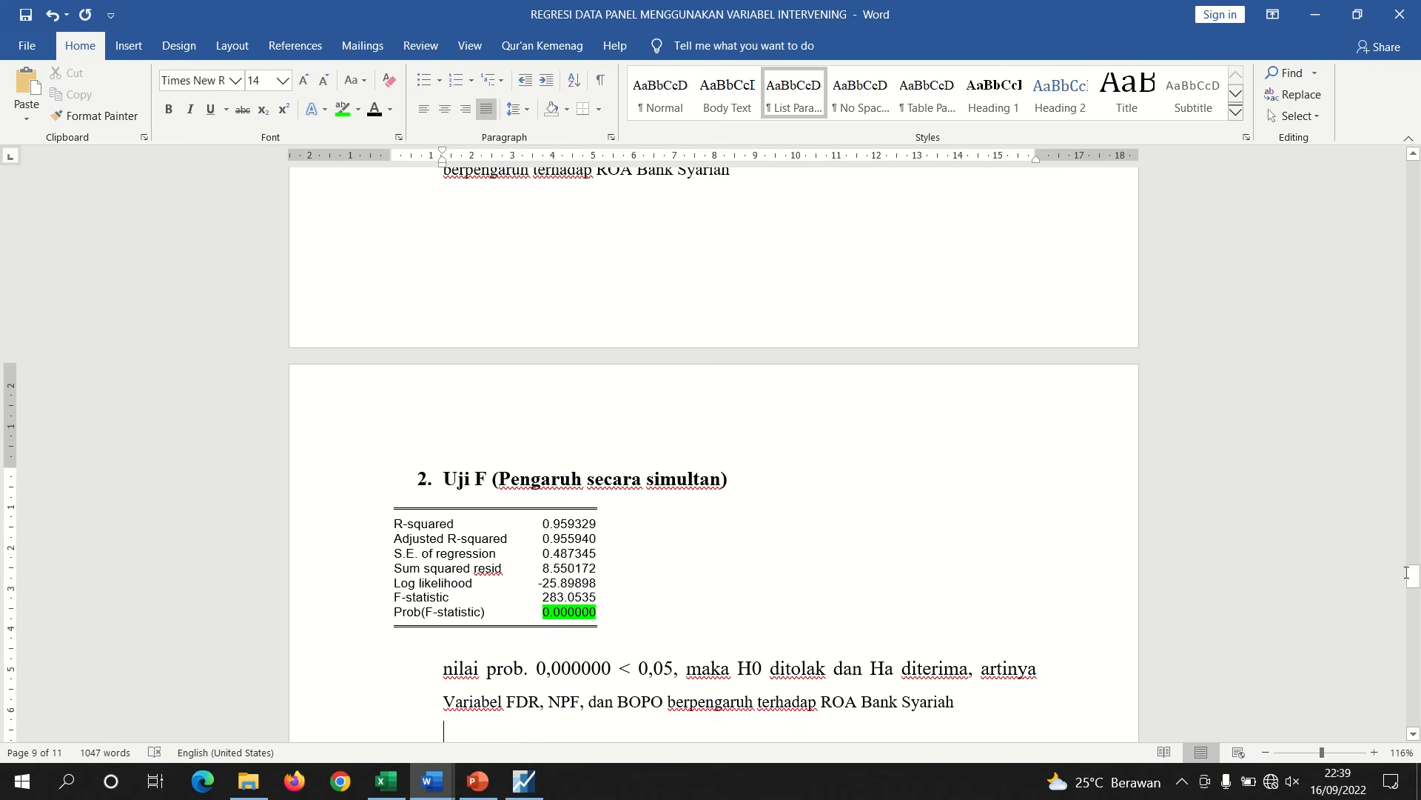
drag(1413, 577, 1412, 591)
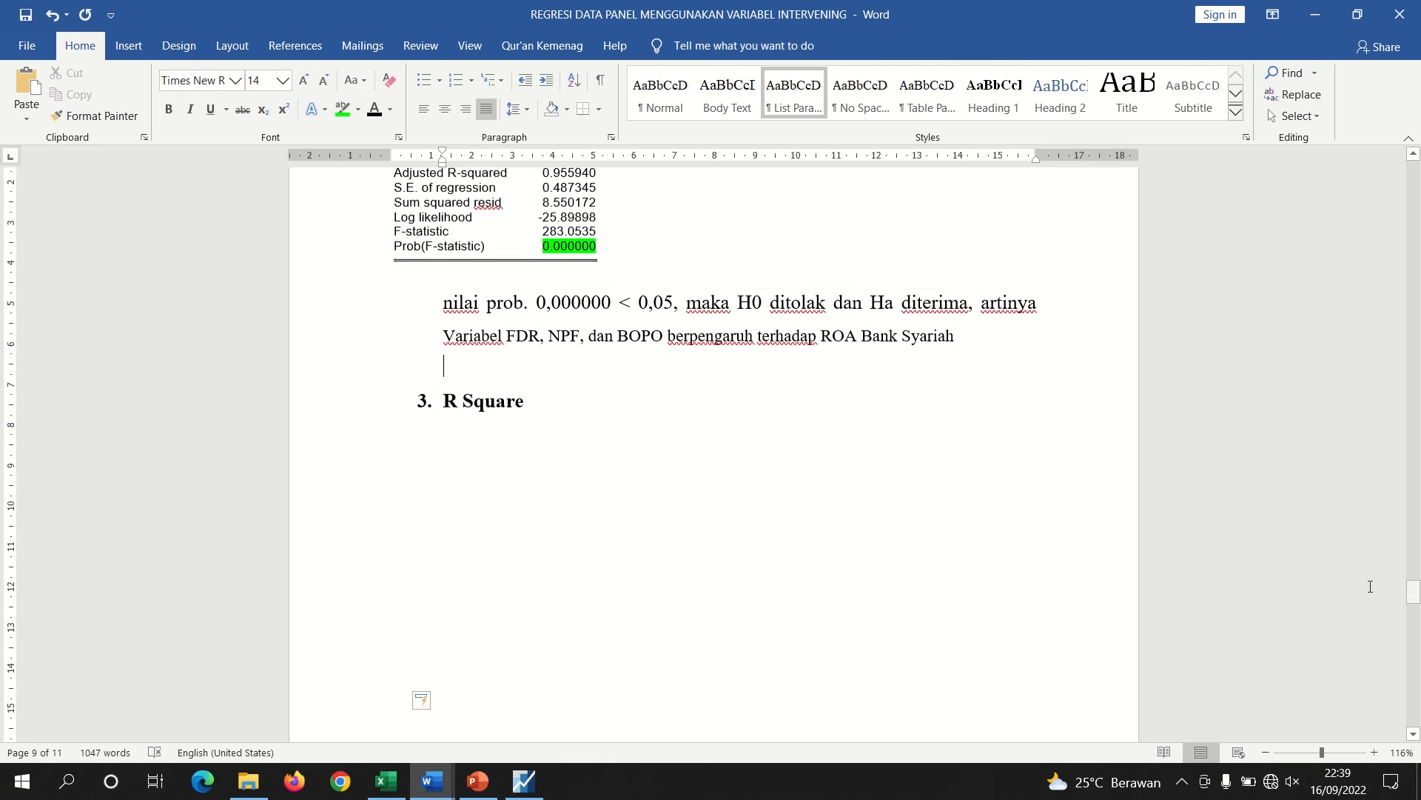
click(435, 427)
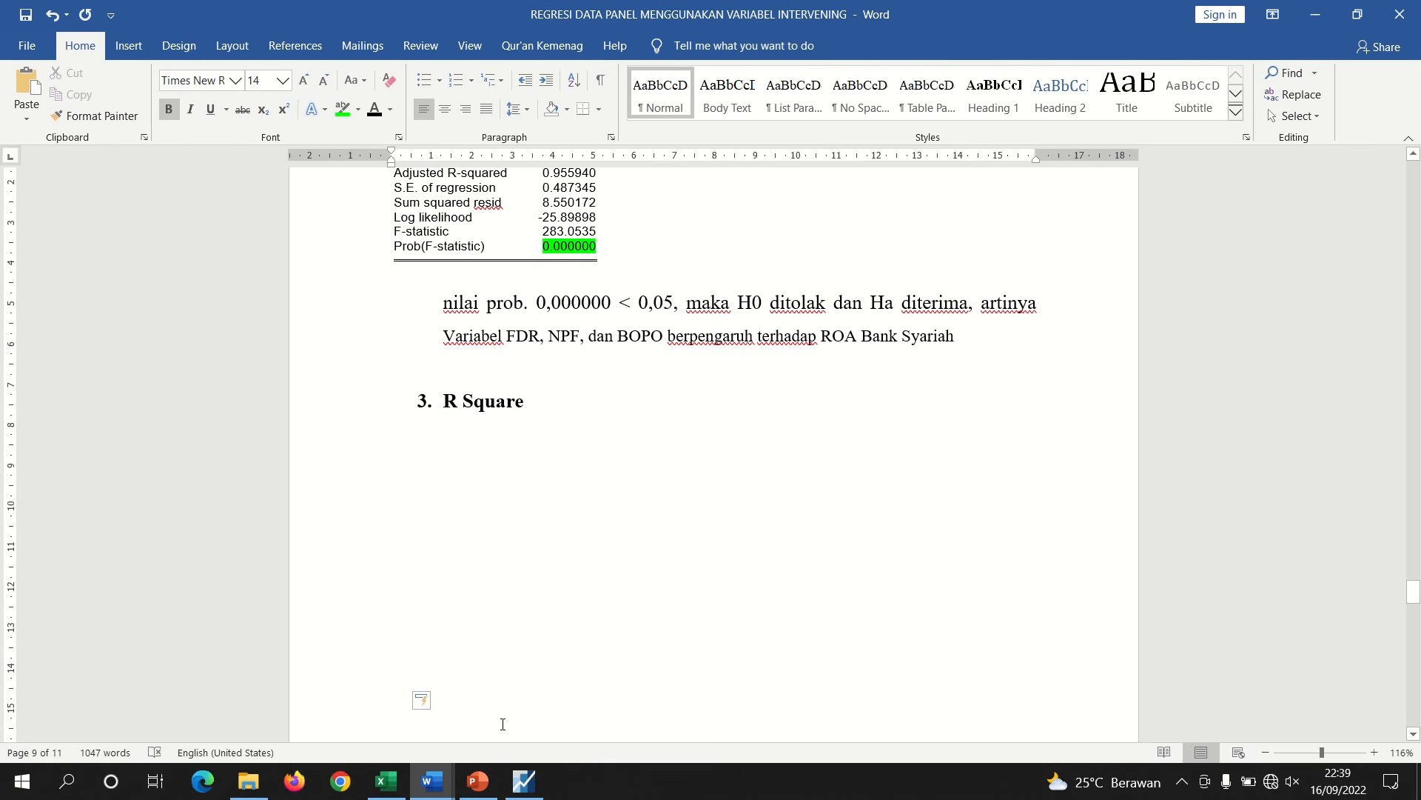
click(524, 781)
right_click(412, 603)
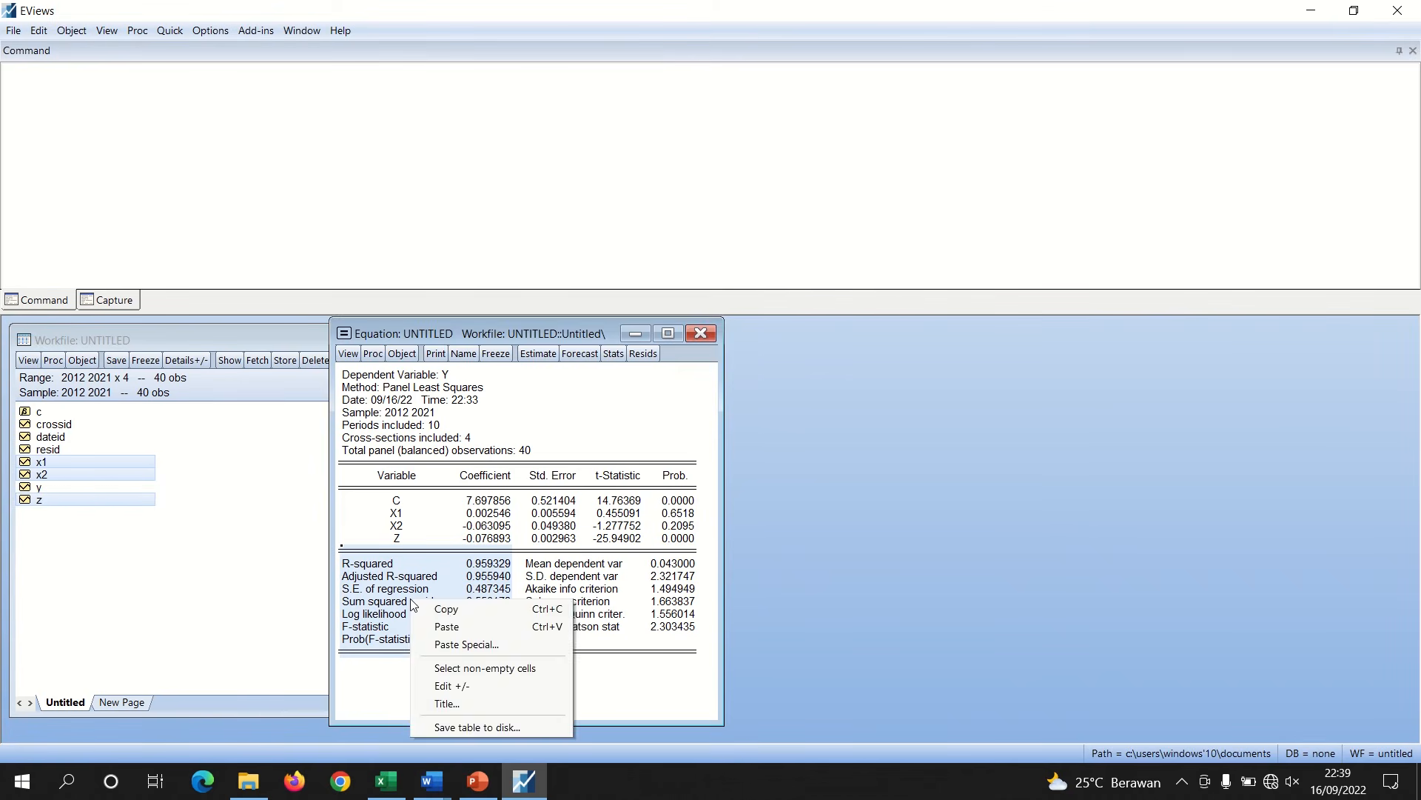
click(446, 609)
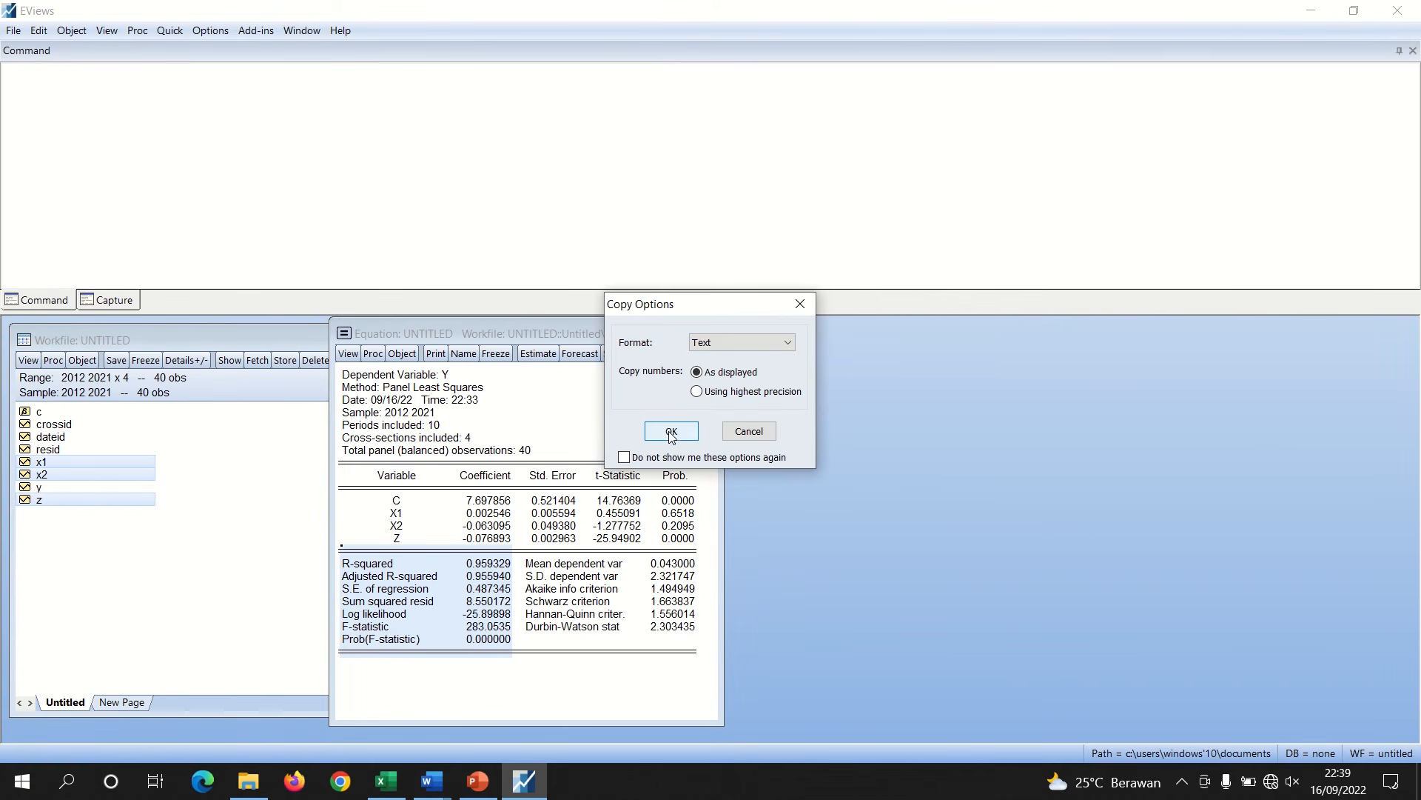
click(746, 432)
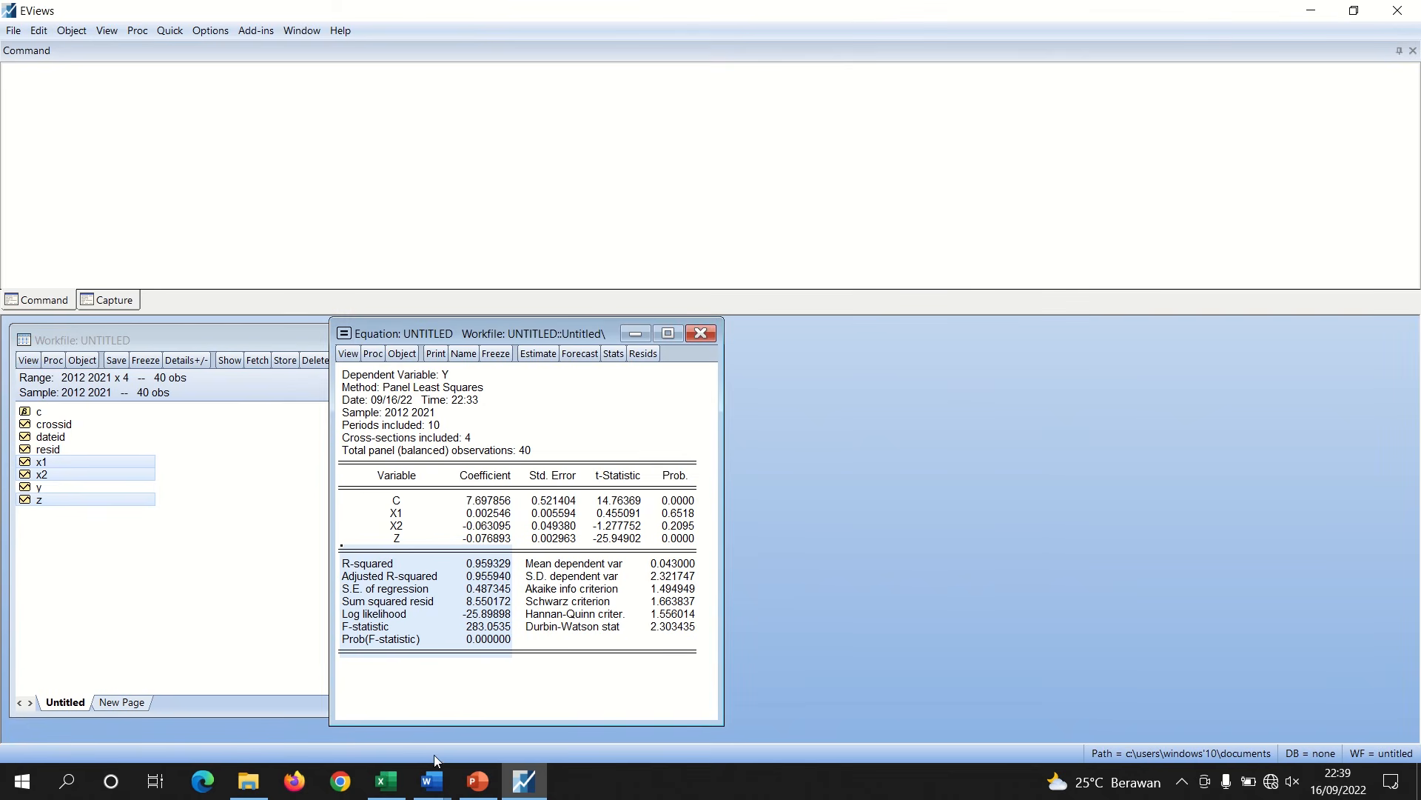
Re-estimate the EViews equation with the specification y c x1 x2 log(z)
click(434, 777)
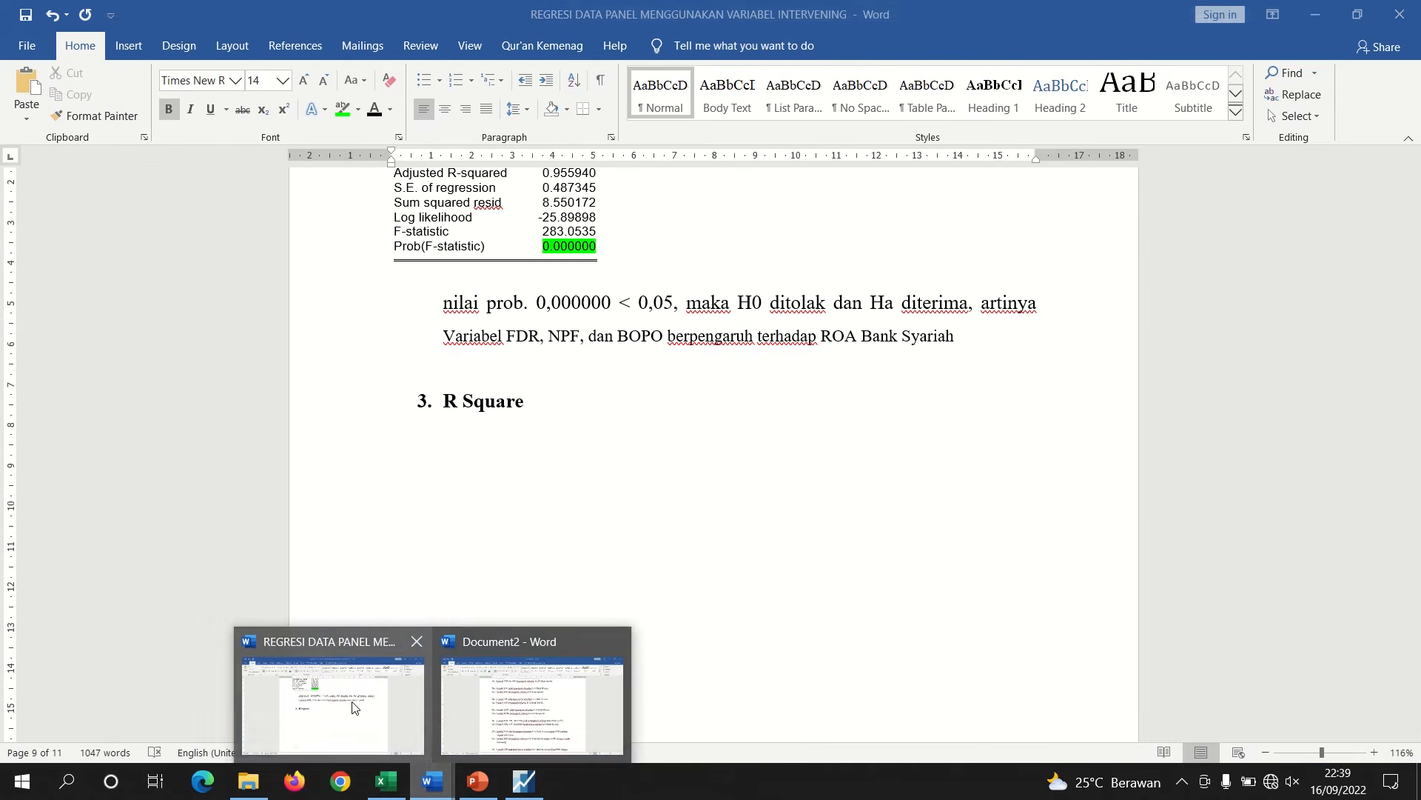
click(333, 700)
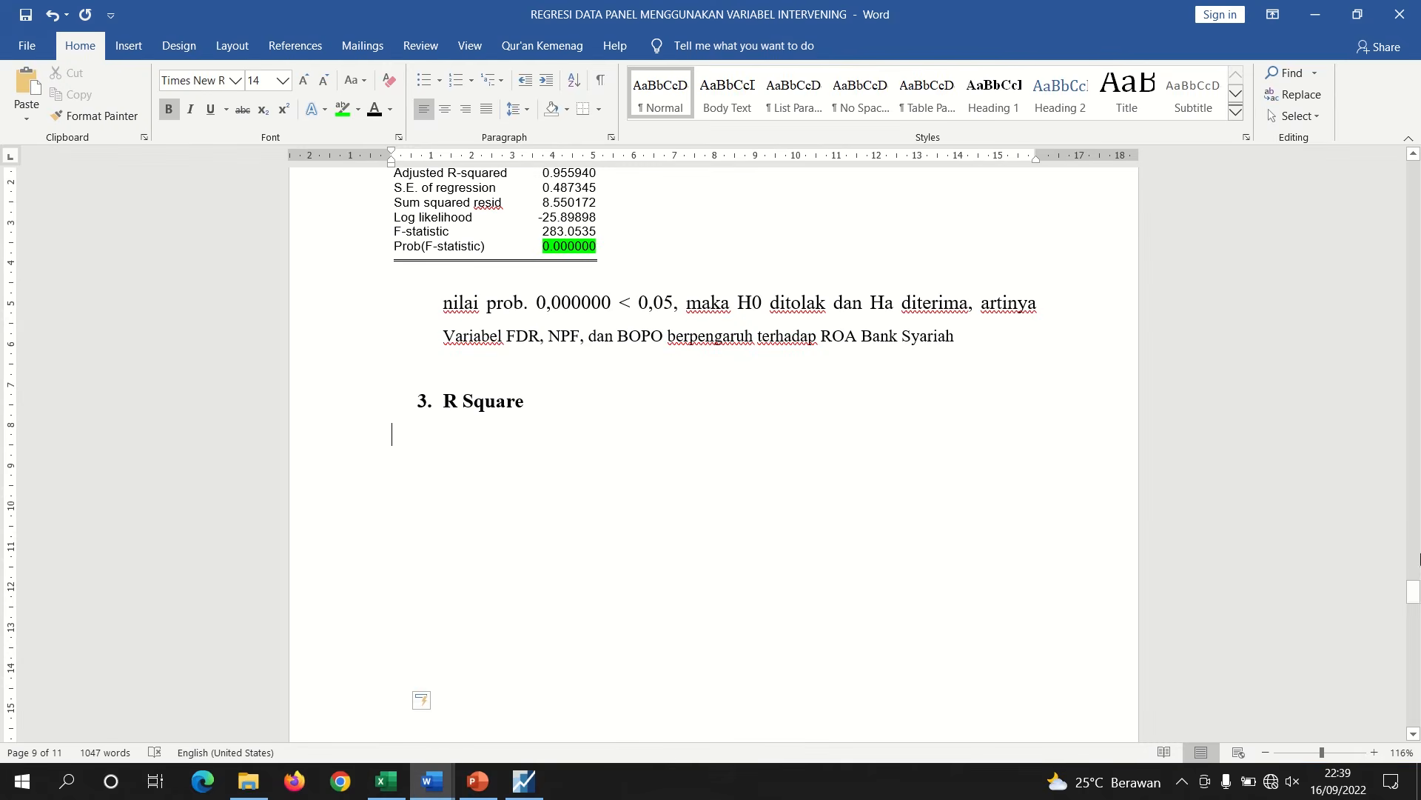
drag(1415, 596, 1373, 445)
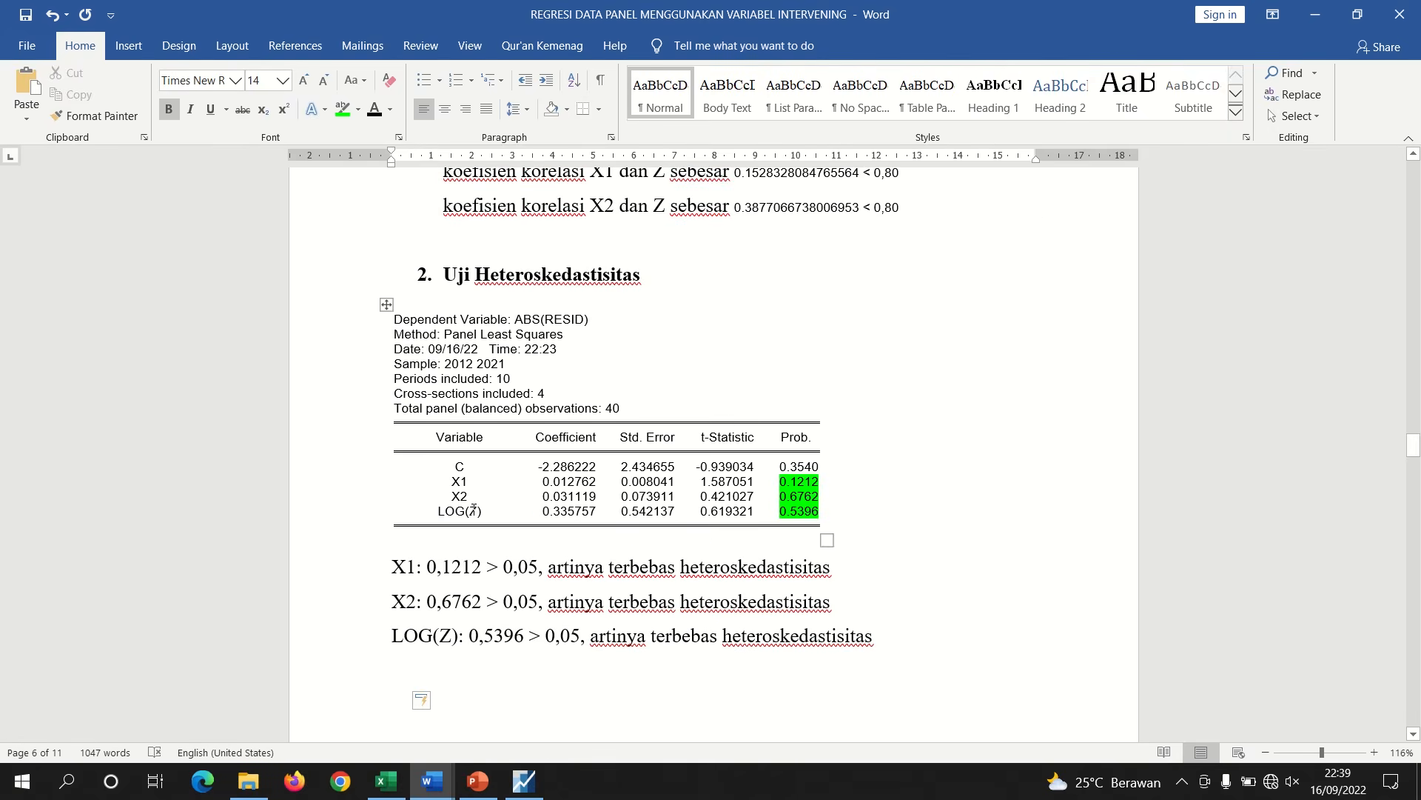
click(525, 781)
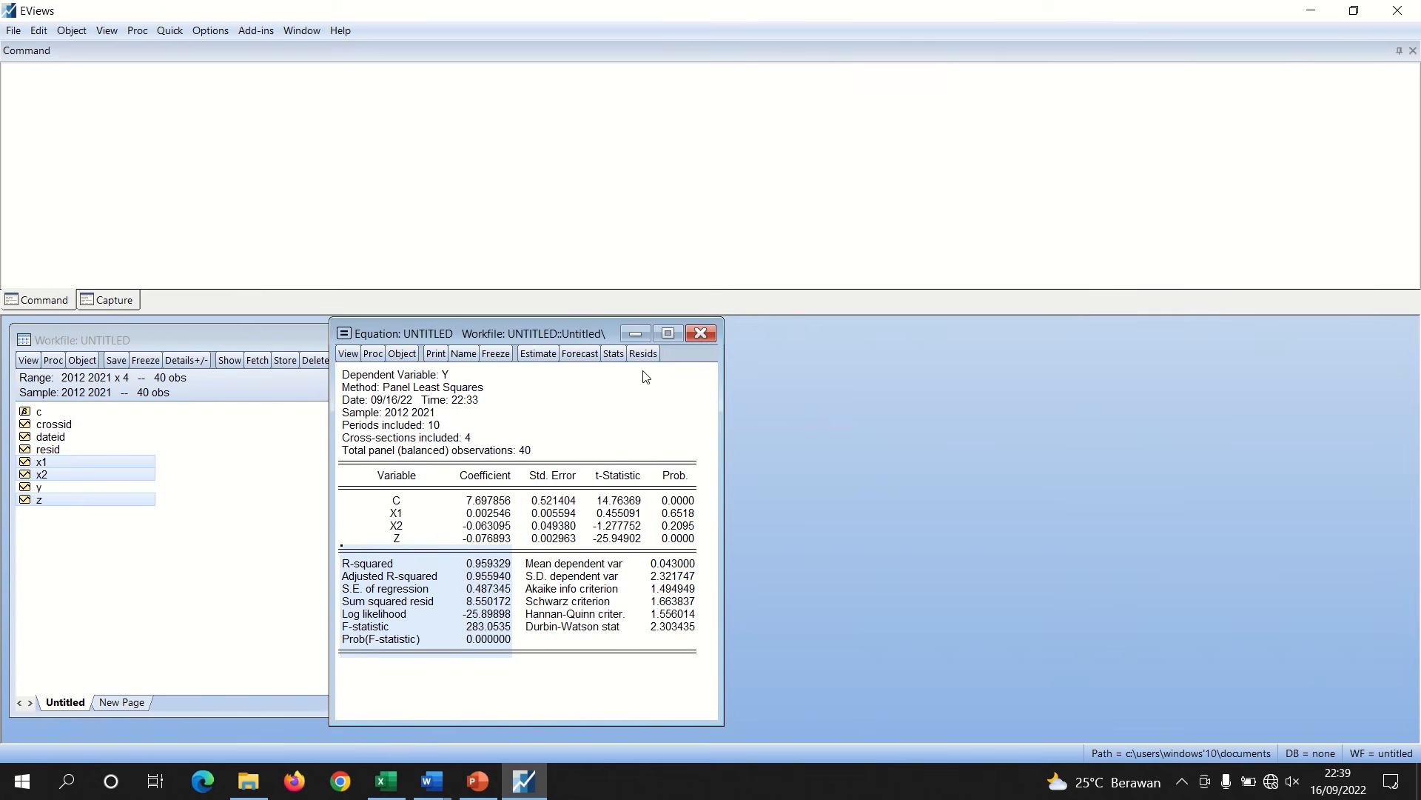
click(538, 354)
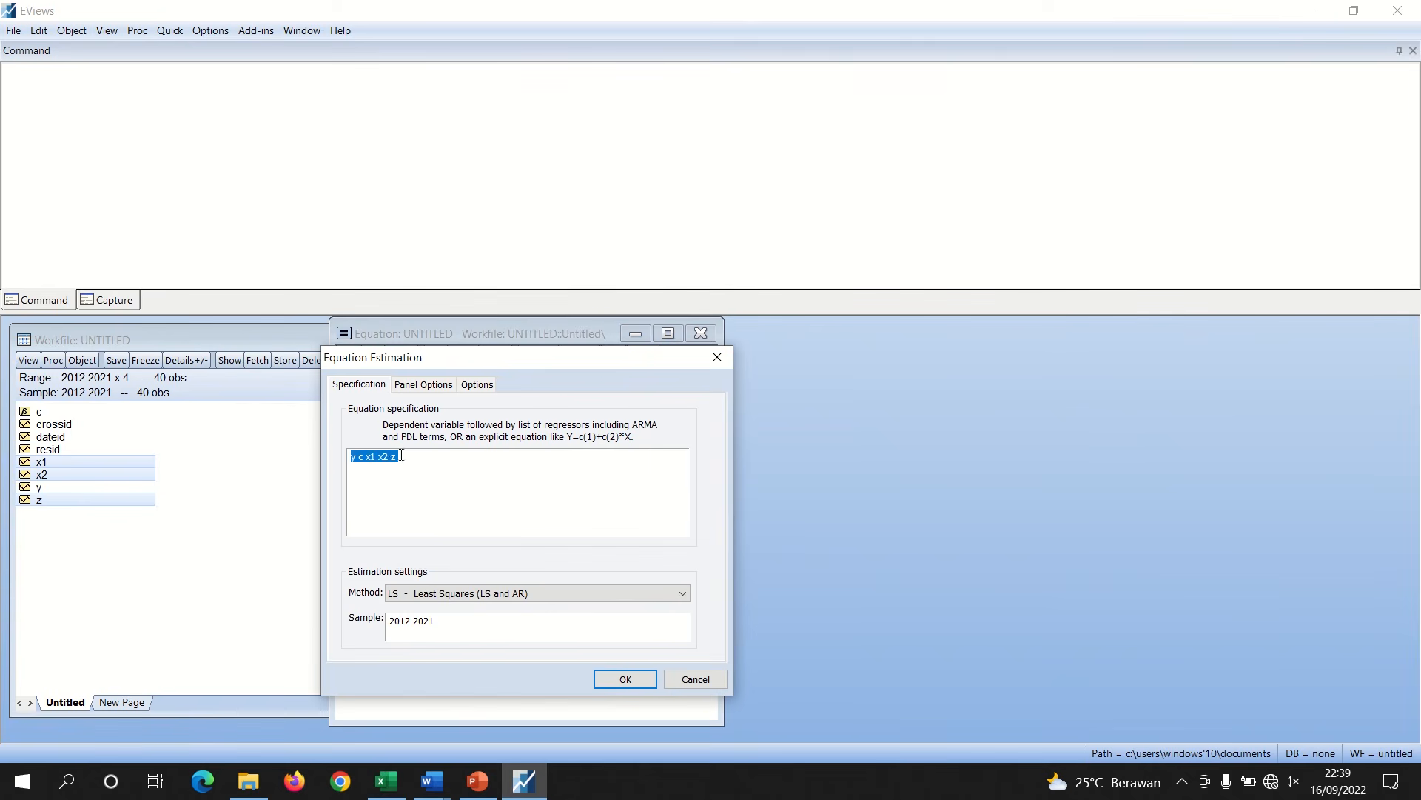
click(393, 458)
click(621, 679)
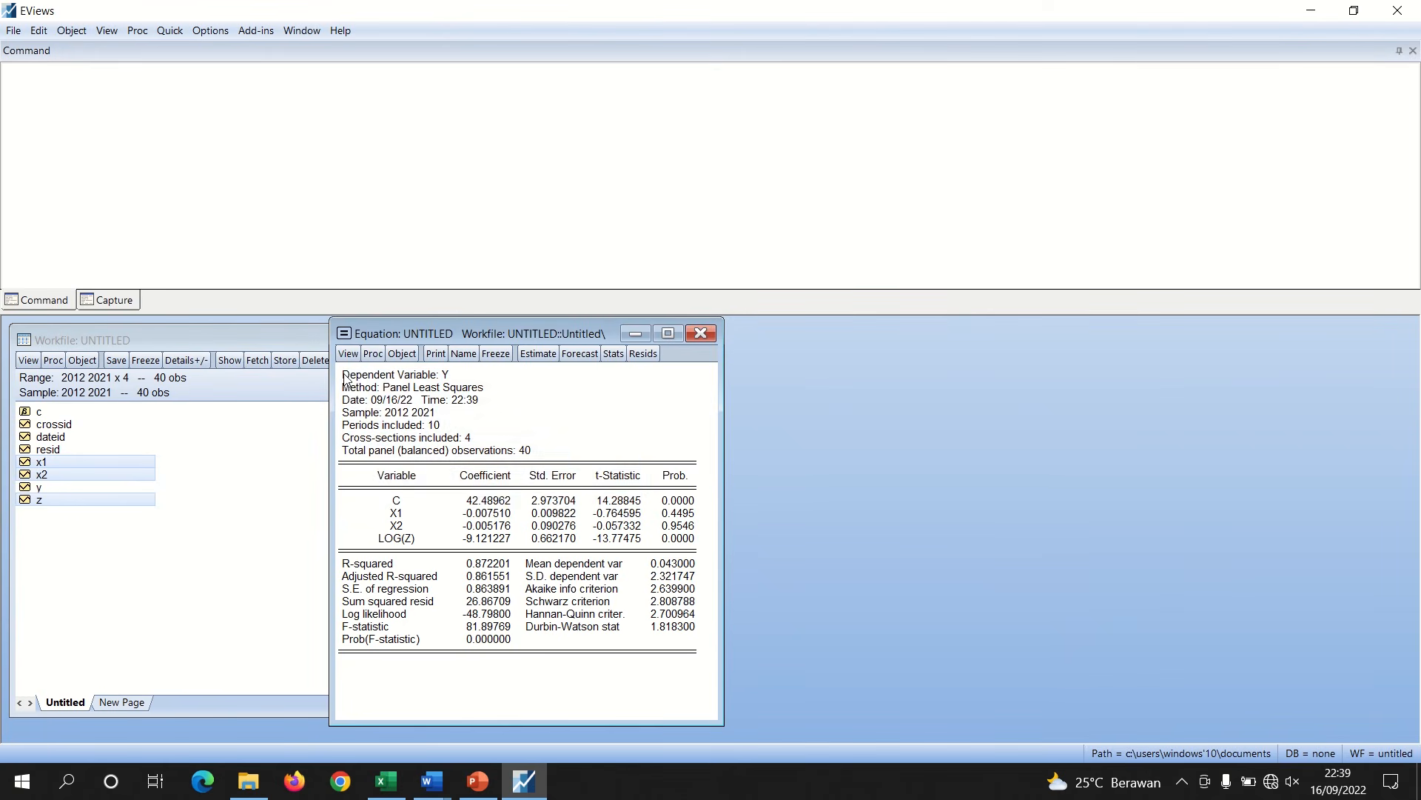
Copy the header and coefficient table of the re-estimated equation output
drag(341, 372, 689, 548)
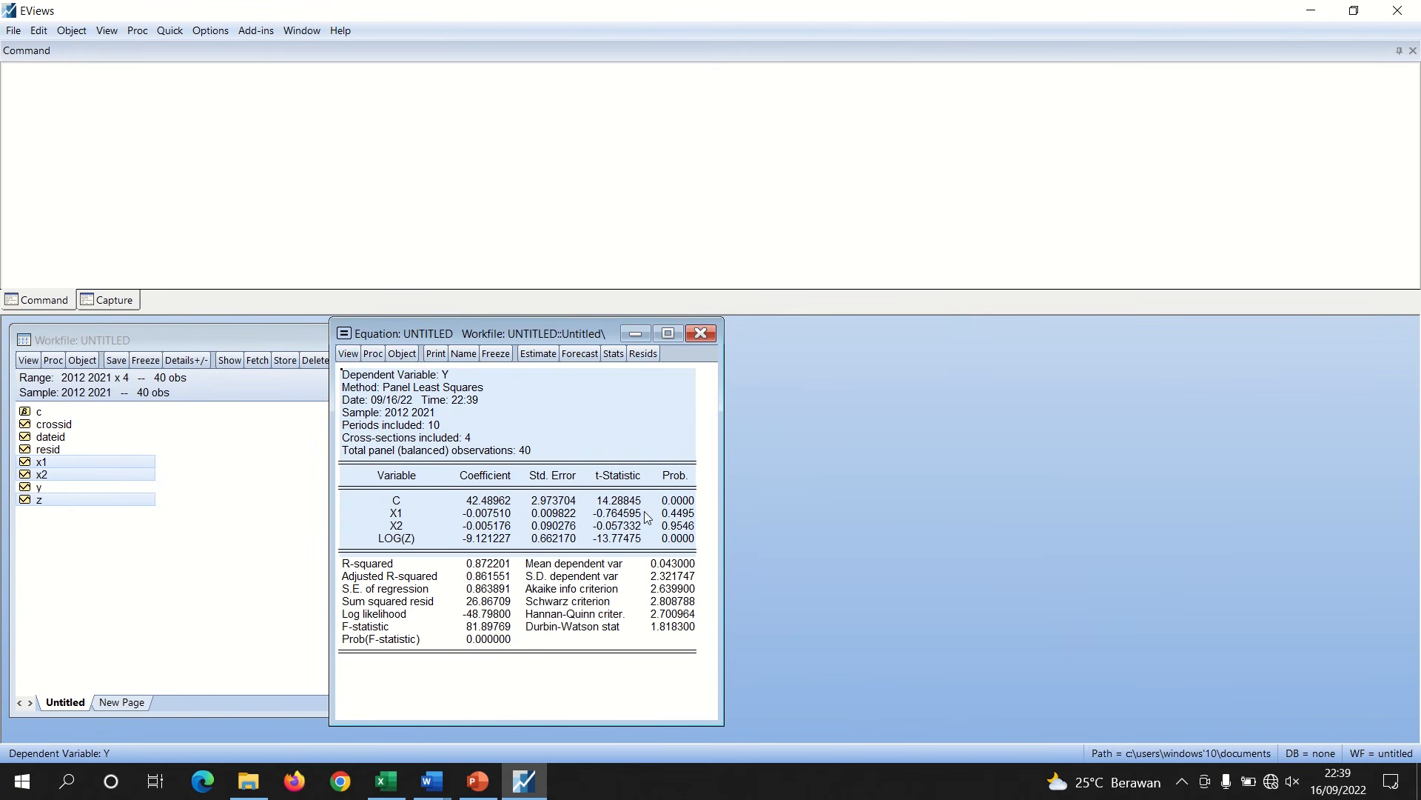
right_click(647, 513)
click(696, 524)
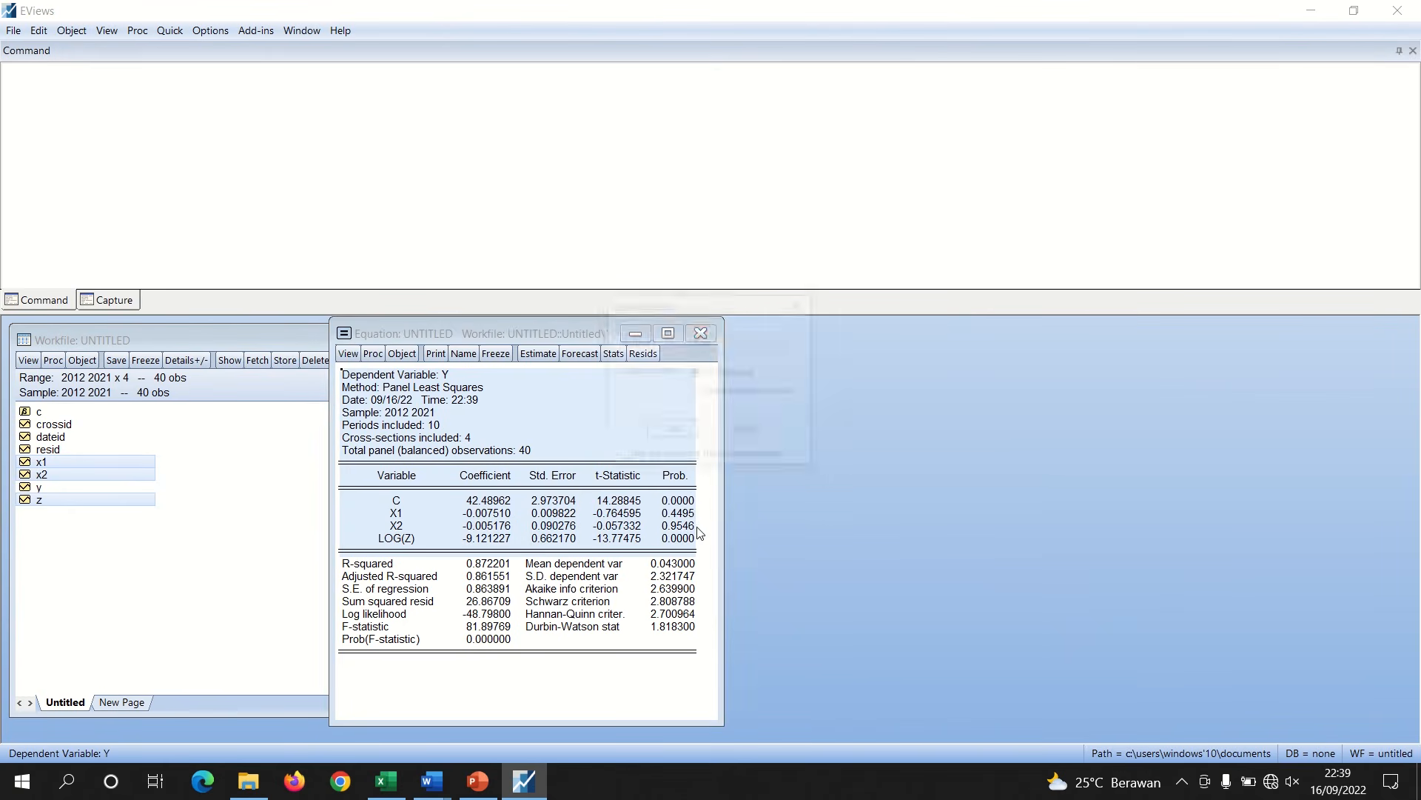
click(673, 433)
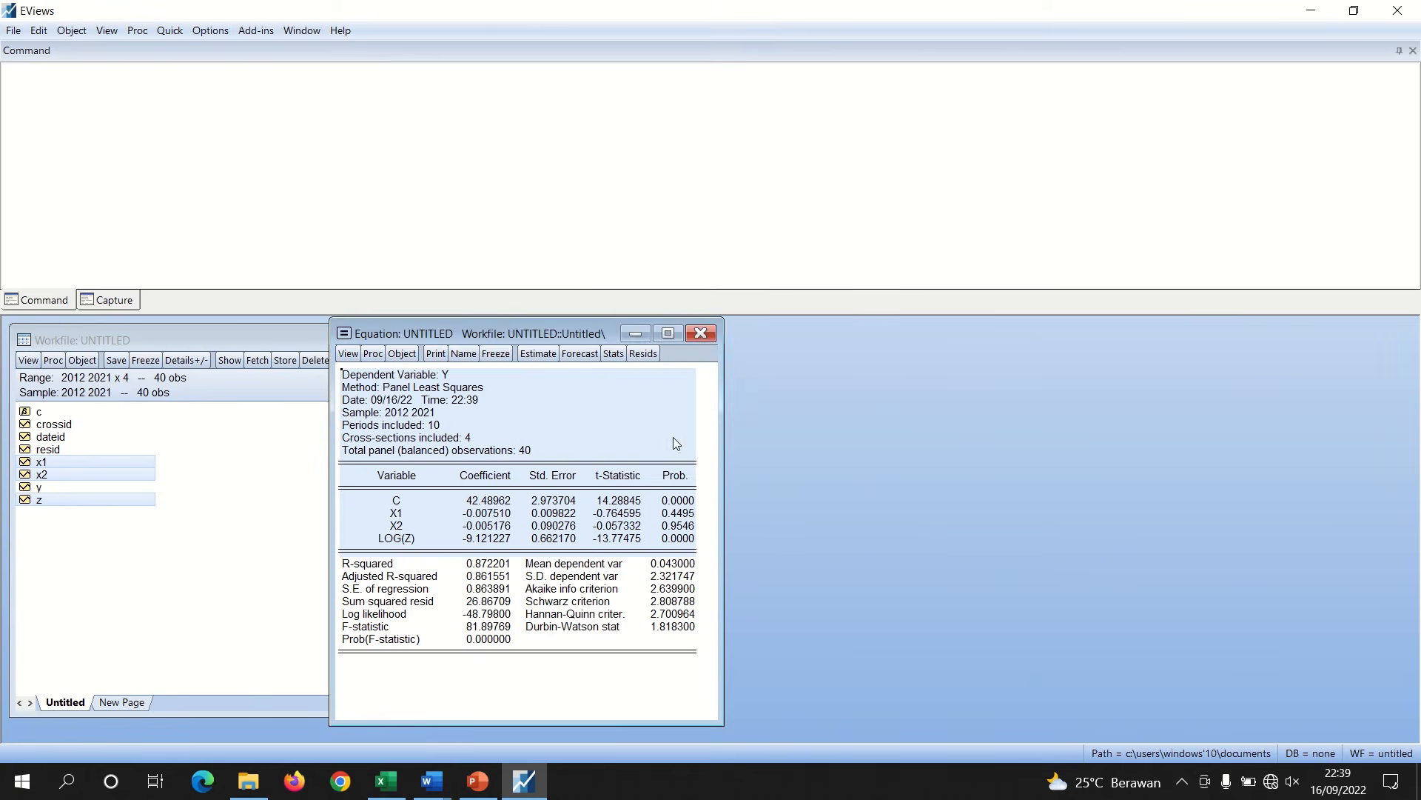
In the report, replace the old table under the Uji t heading with the newly copied regression output
mouse_move(432, 779)
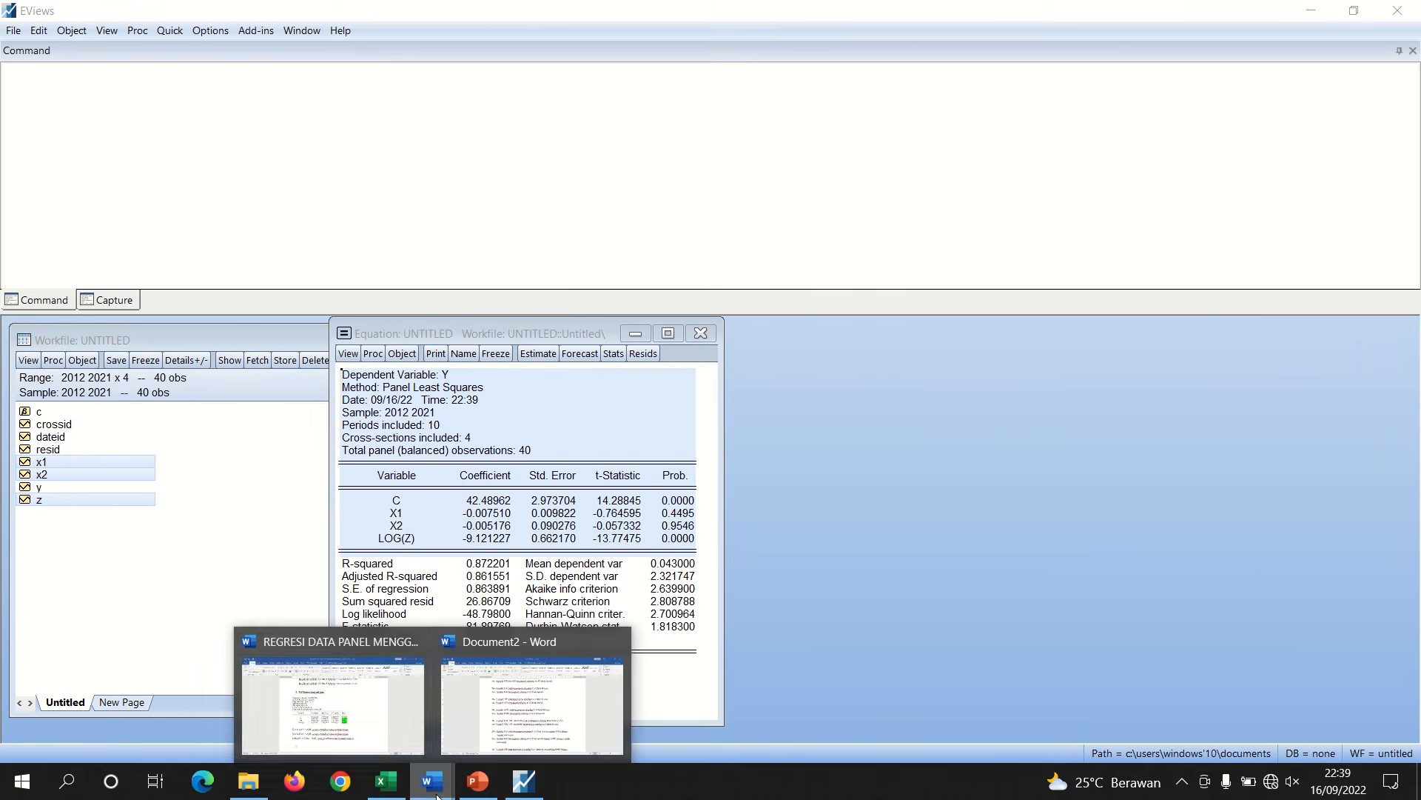
click(388, 741)
drag(1415, 453, 1409, 562)
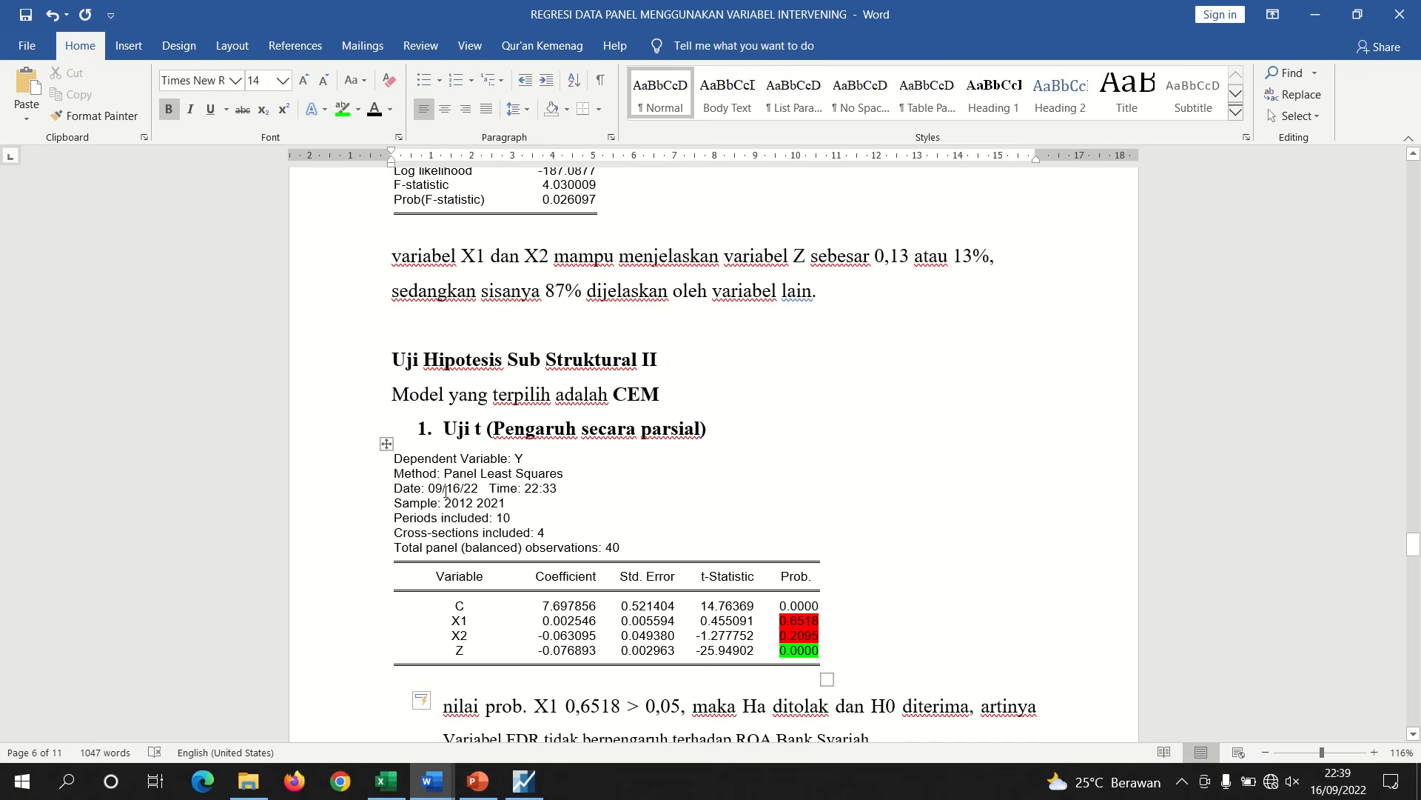
click(386, 444)
key(BackSpace)
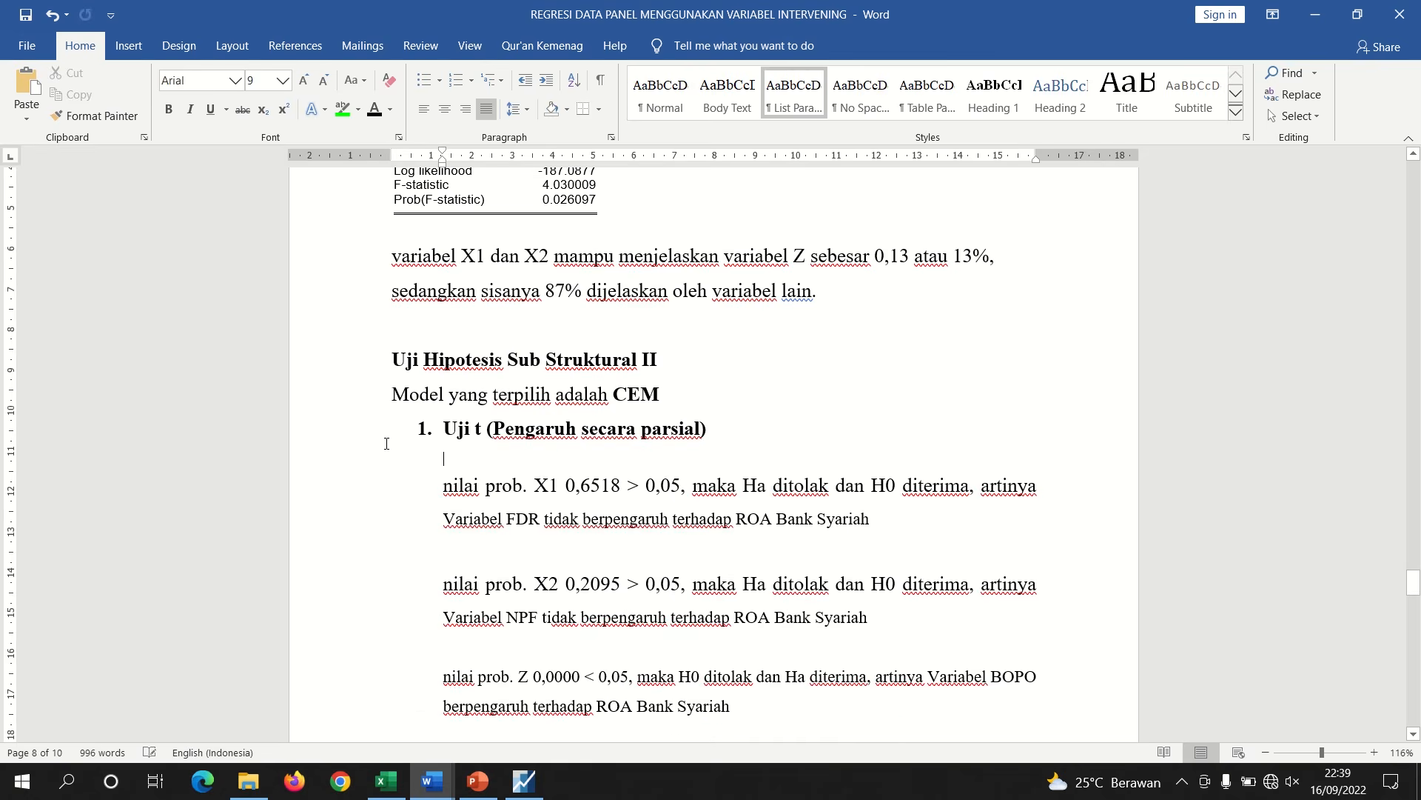
key(ctrl+v)
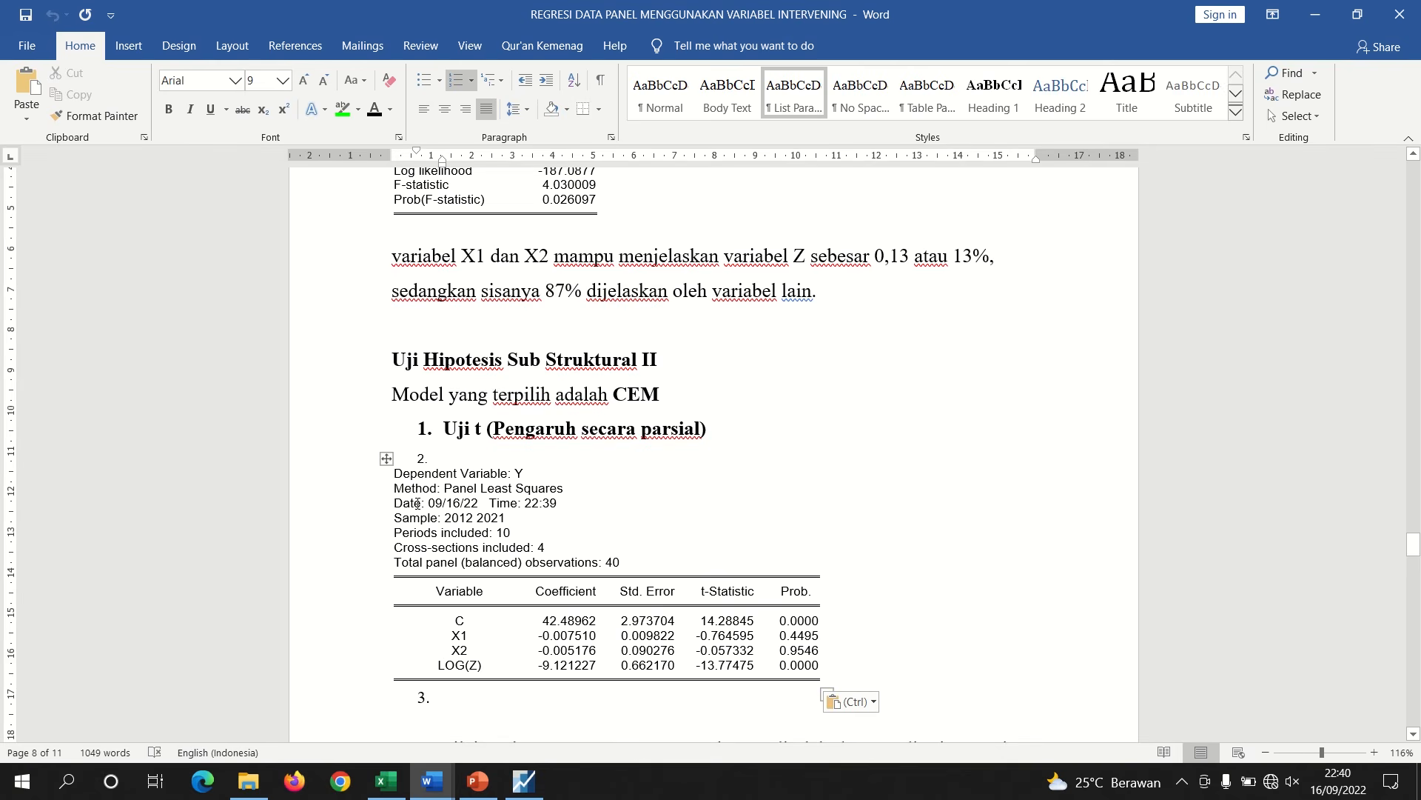
Remove the numbered pasted table and paste it again on an unnumbered line below the Uji t heading
click(386, 458)
key(BackSpace)
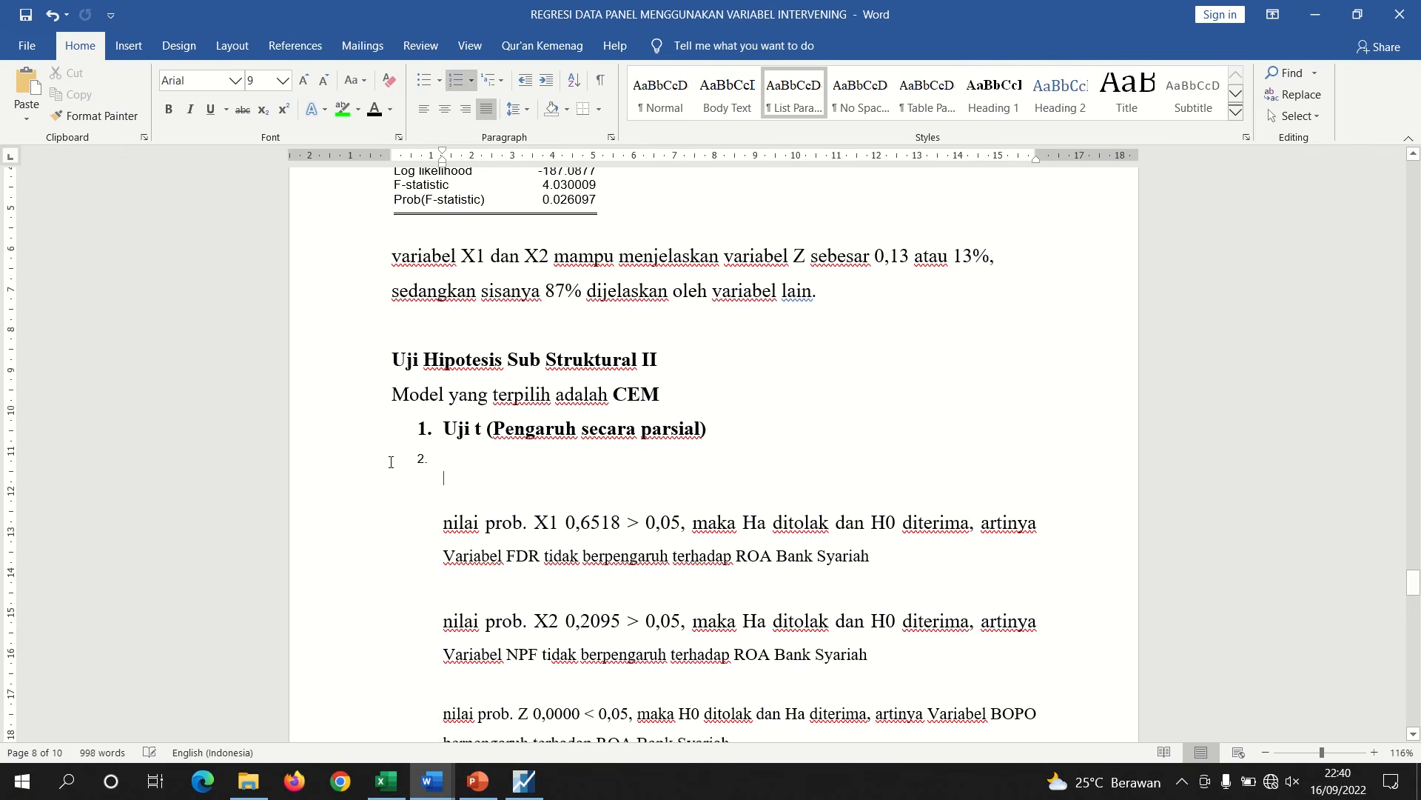
key(Up)
key(BackSpace)
key(Return)
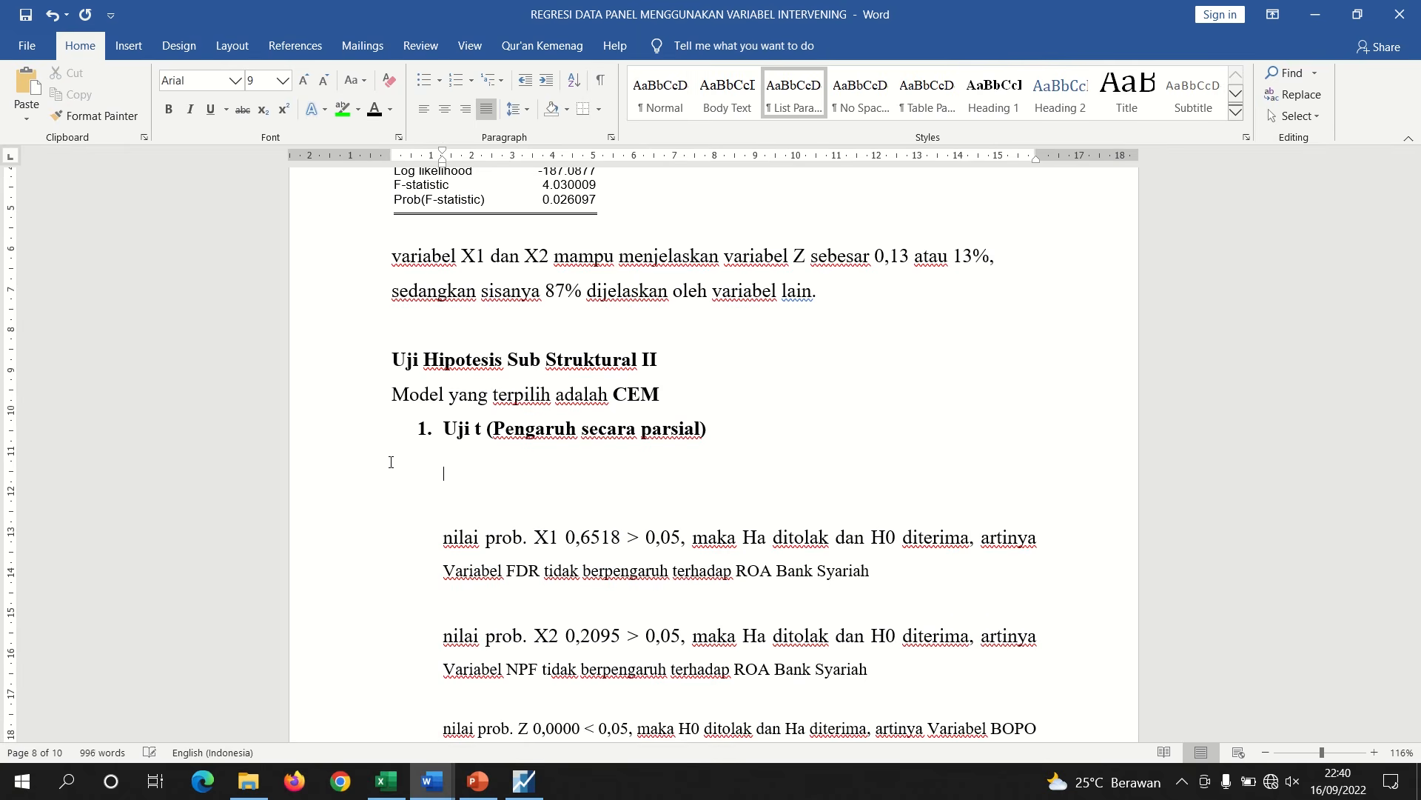
key(ctrl+v)
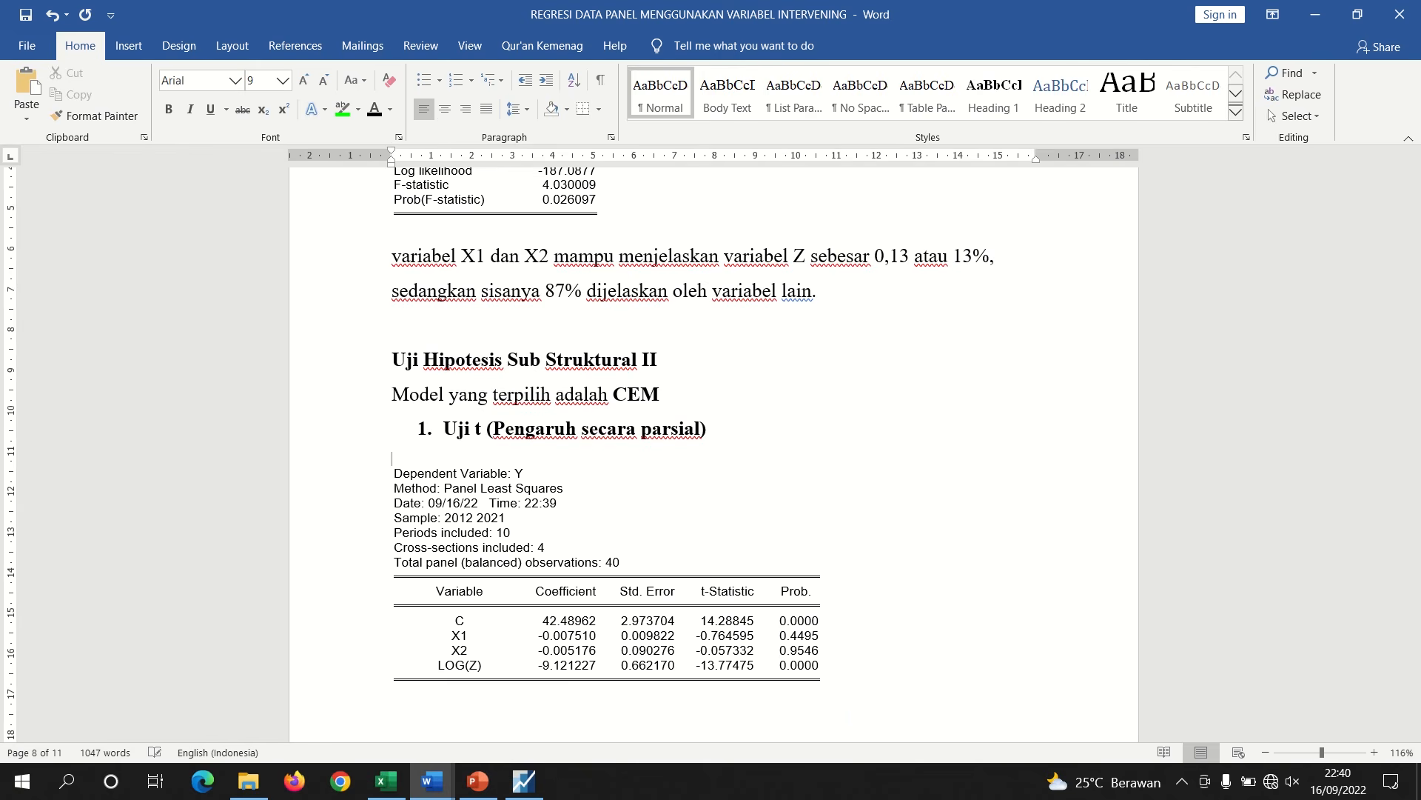
drag(1414, 551, 1413, 553)
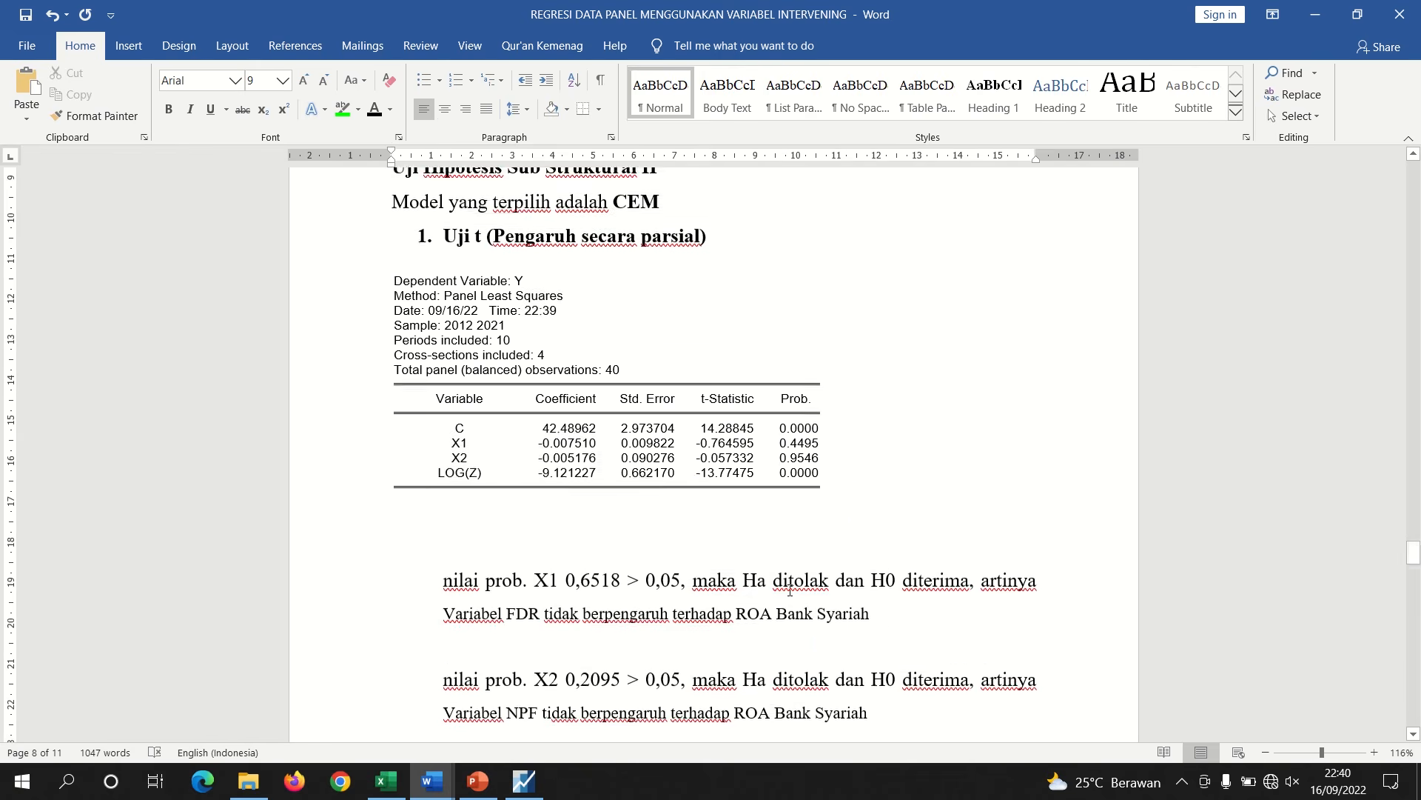
click(640, 552)
key(Delete)
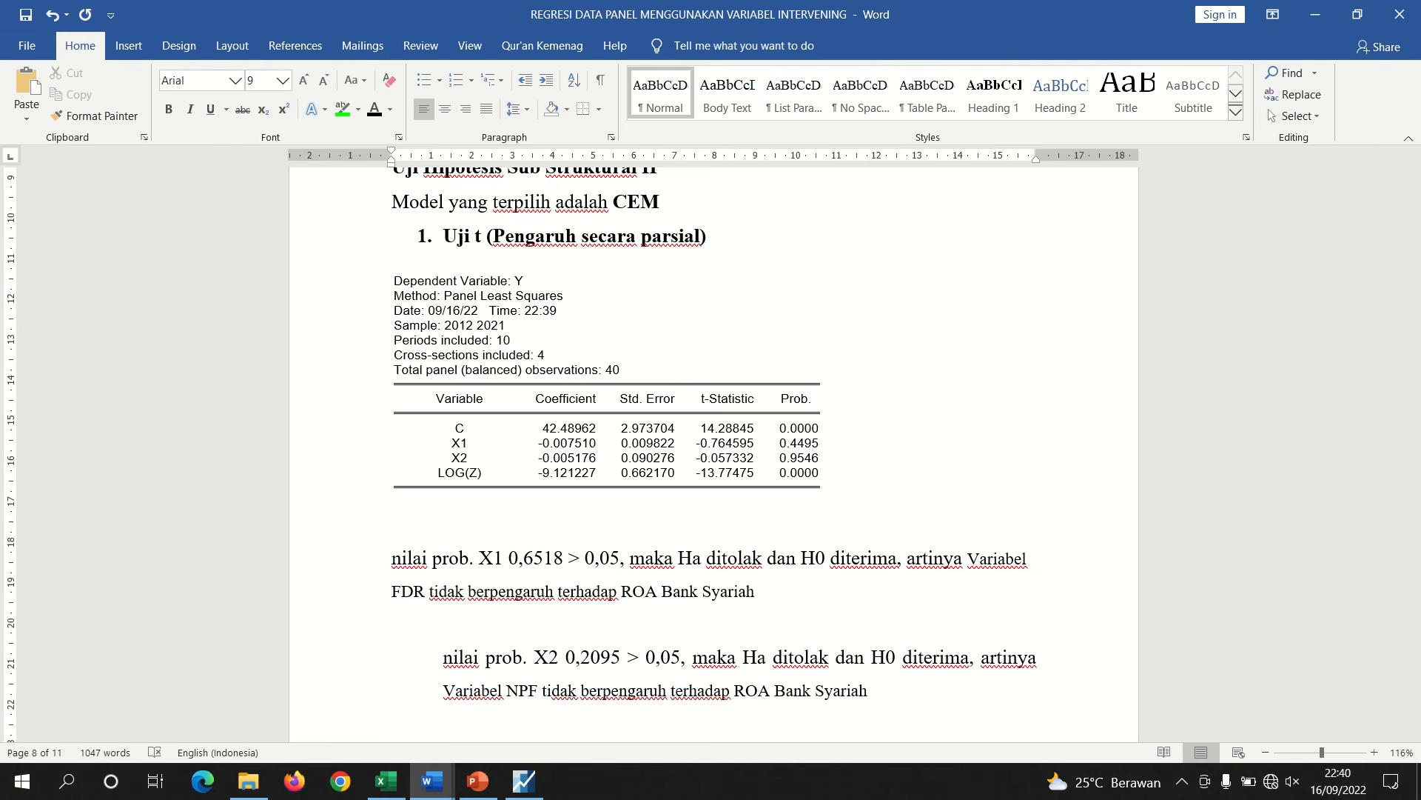
key(ctrl+z)
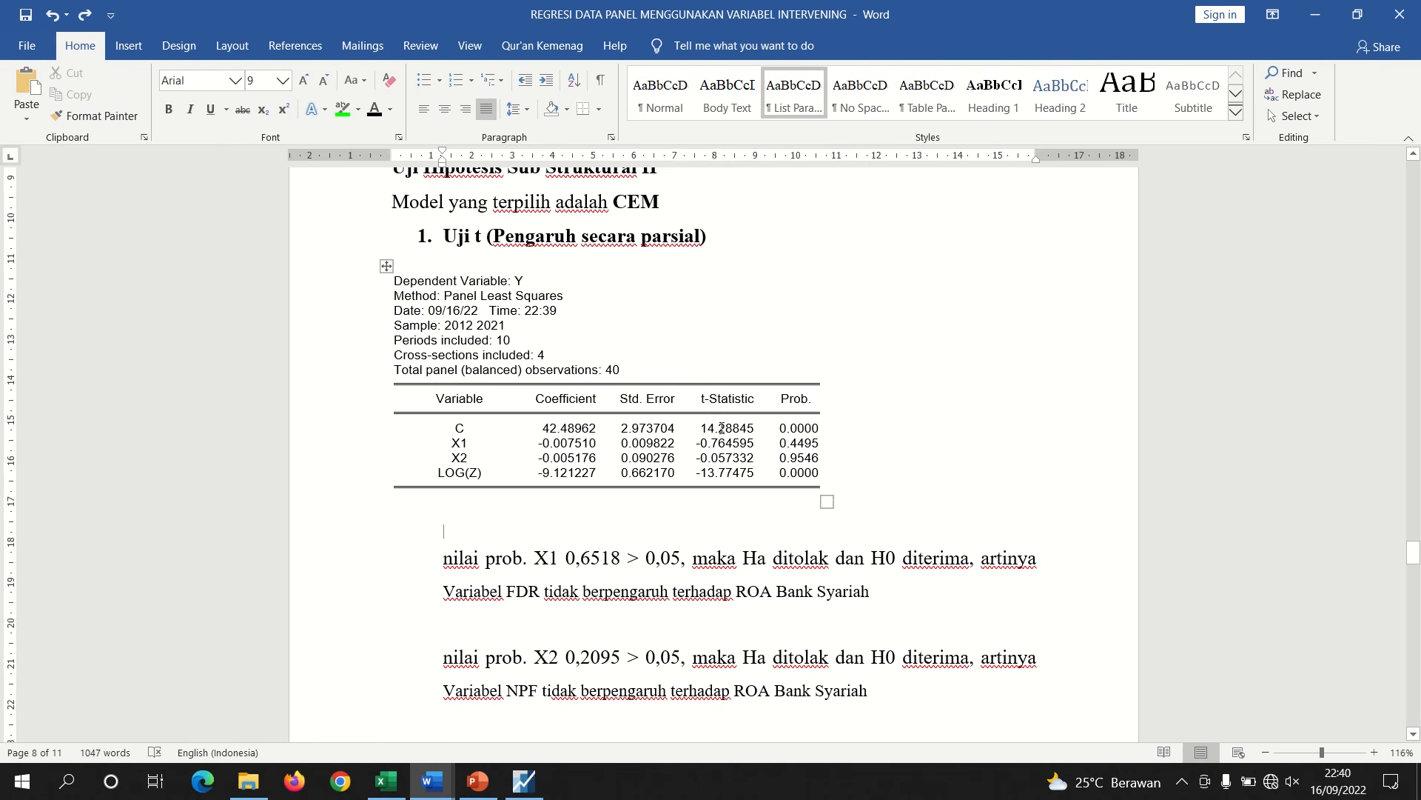
Highlight the X1 and X2 probabilities in red and the LOG(Z) probability in green
drag(775, 444, 803, 459)
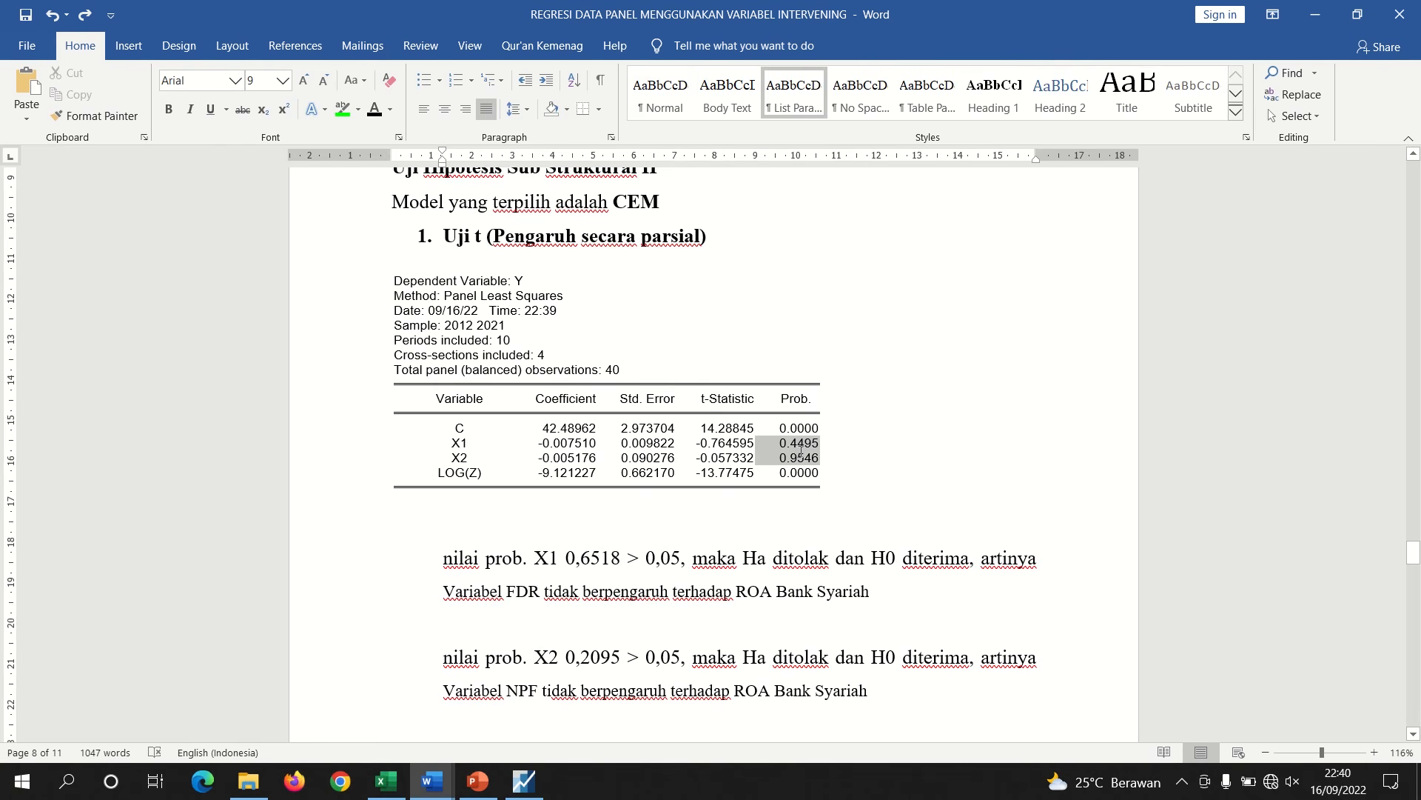
click(358, 111)
click(345, 166)
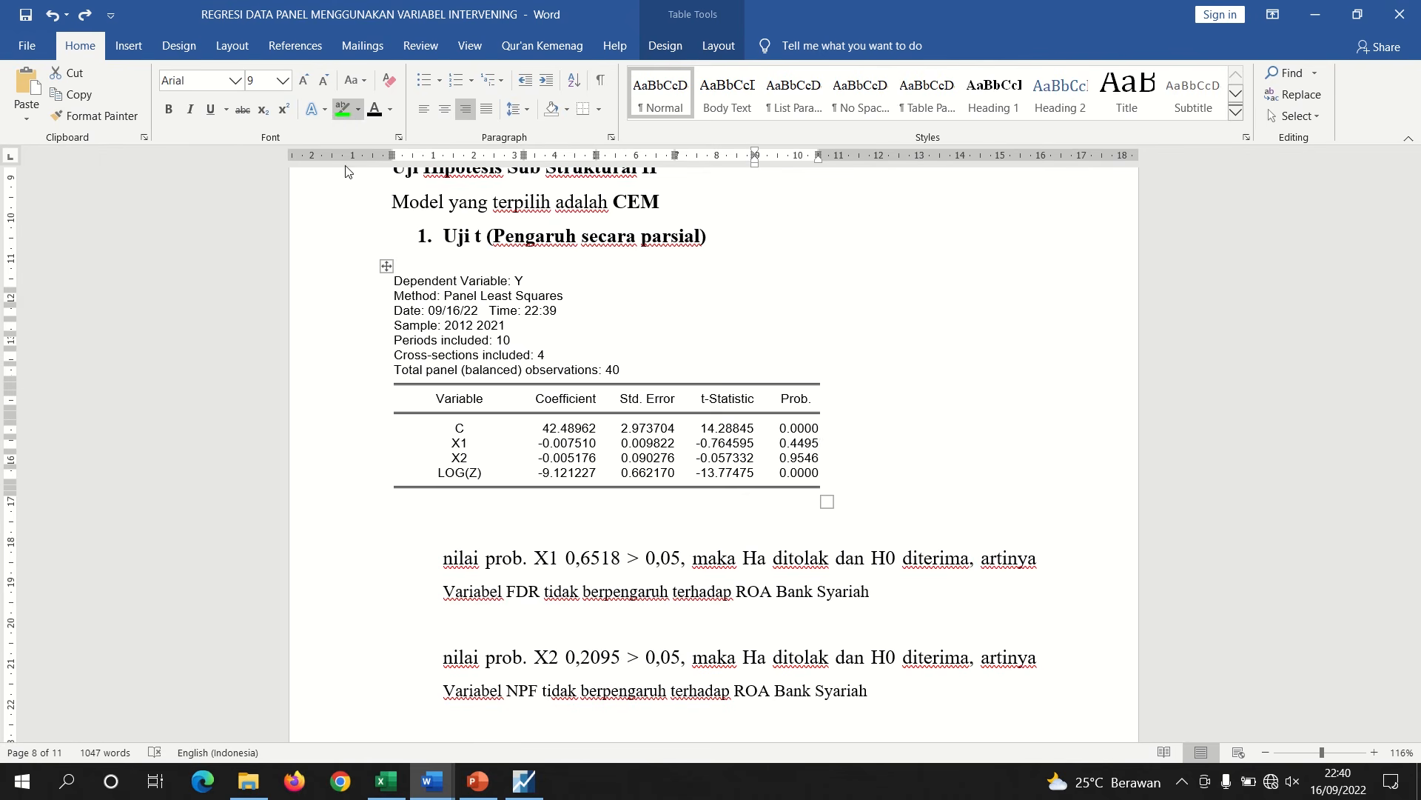
click(815, 472)
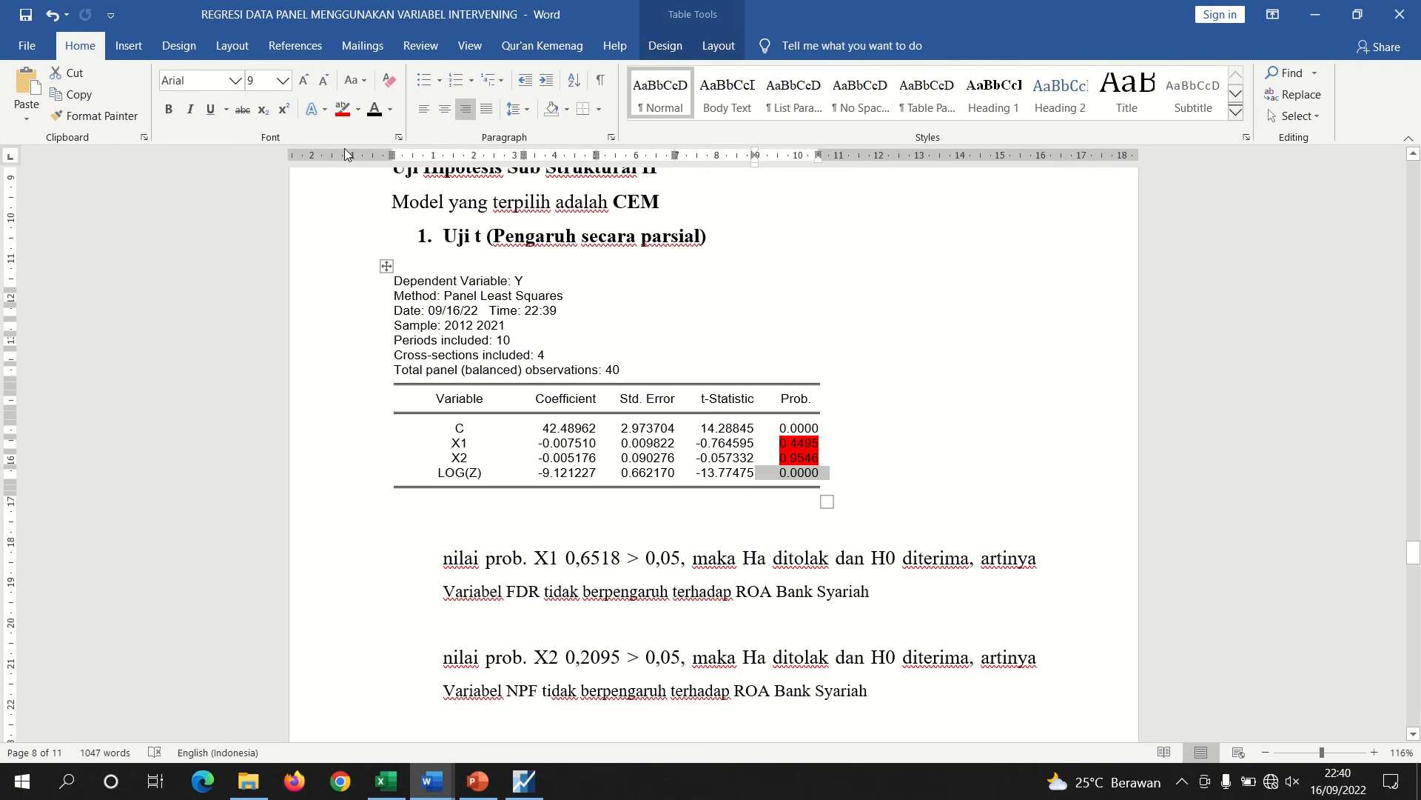
click(357, 110)
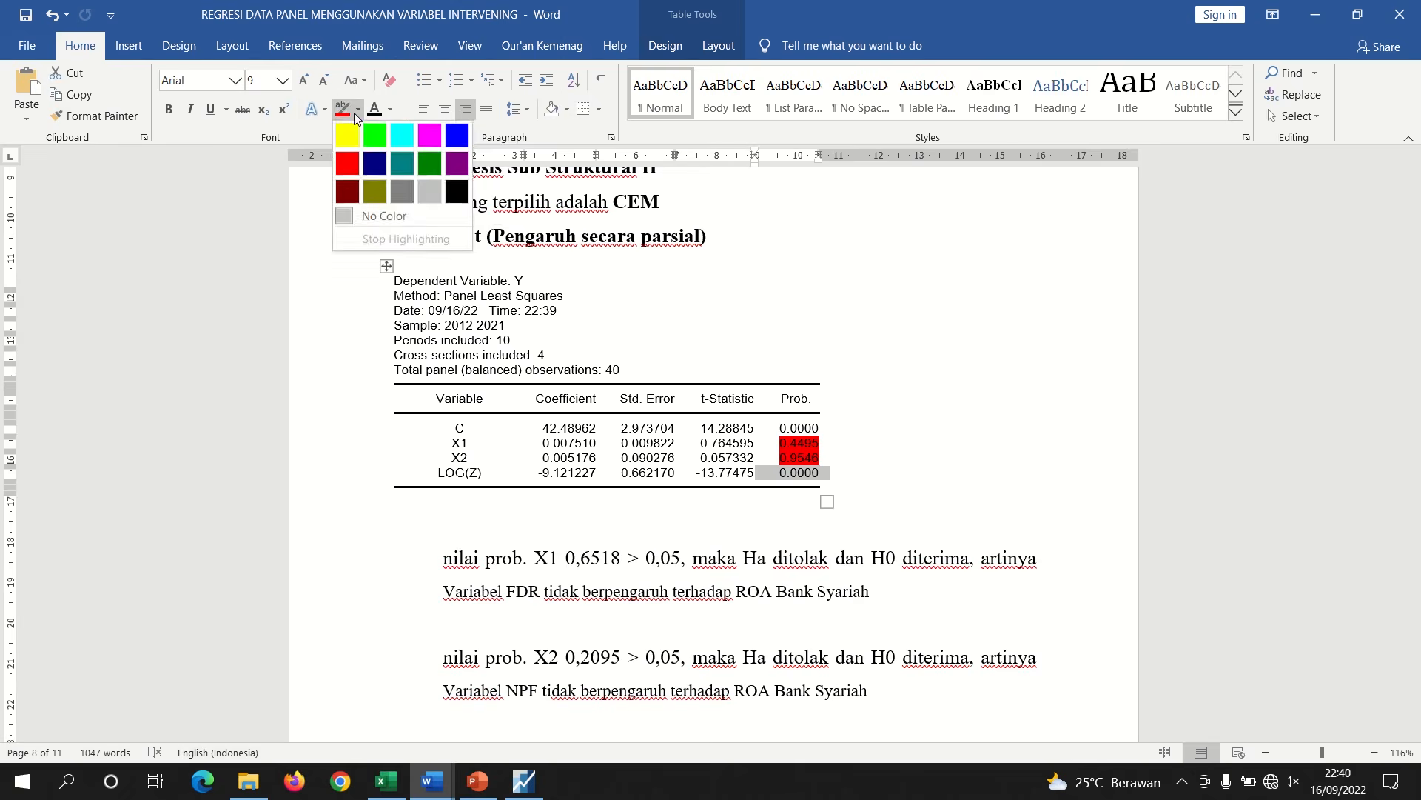
click(375, 134)
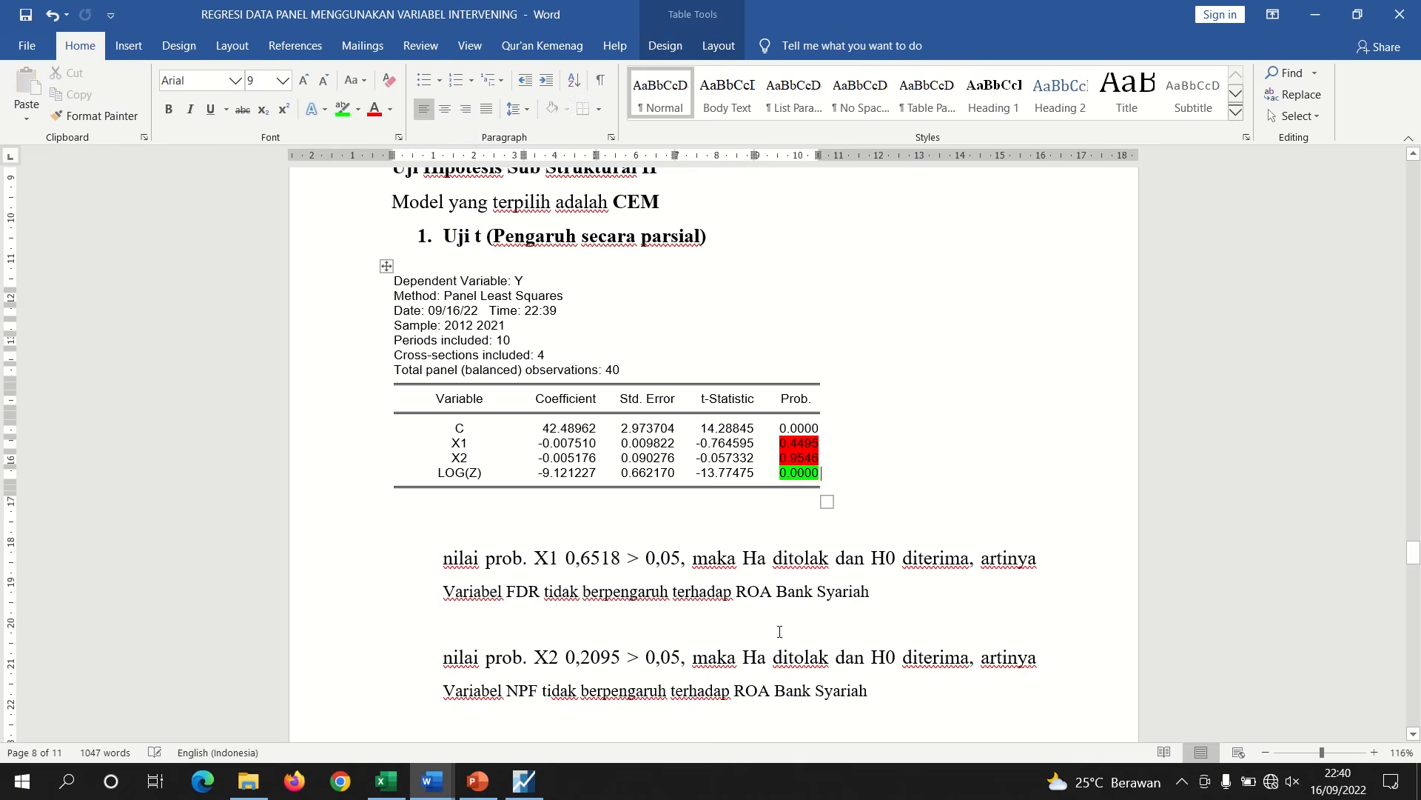
Change the X1 probability in the first conclusion to 0,4495
click(624, 564)
key(BackSpace)
key(BackSpace)
key(BackSpace)
key(BackSpace)
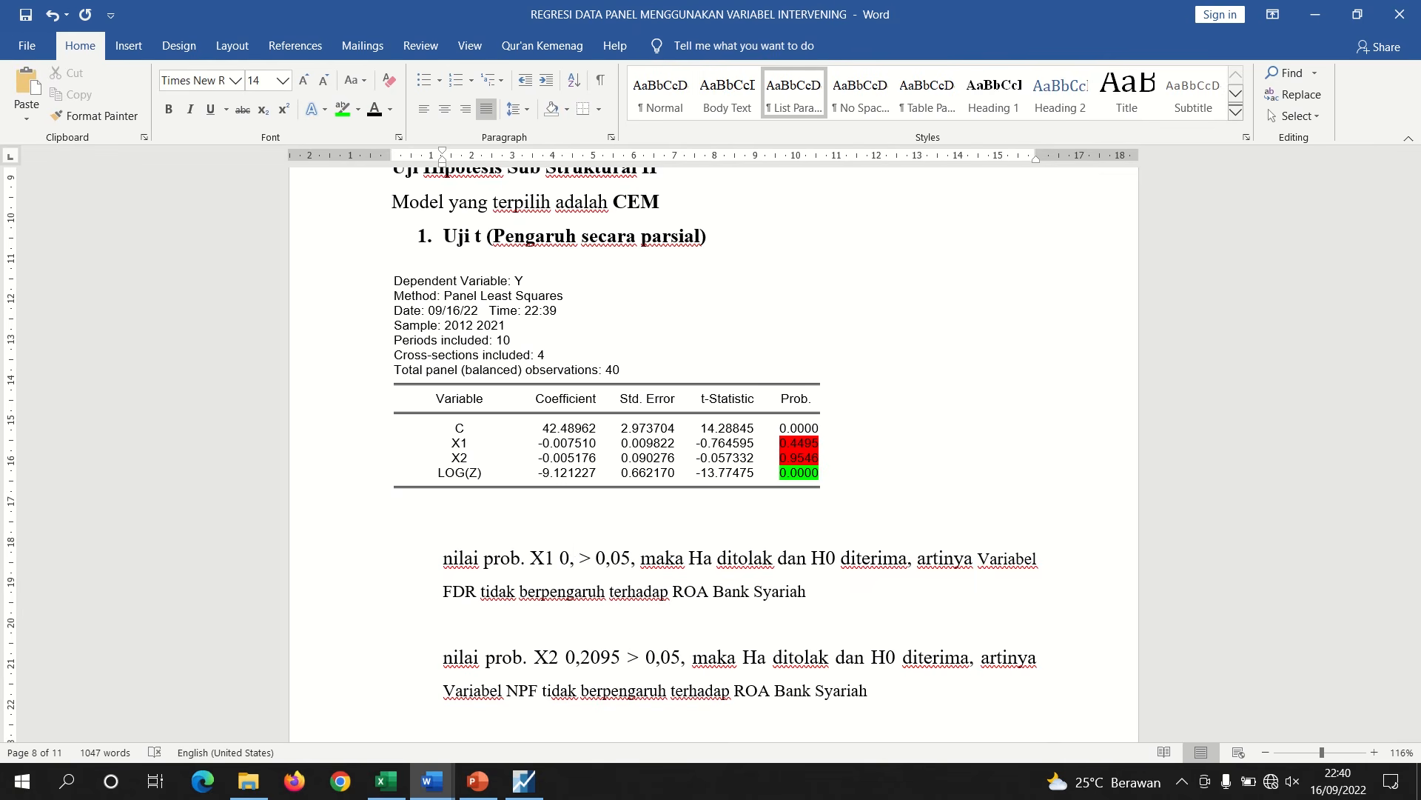
text(44)
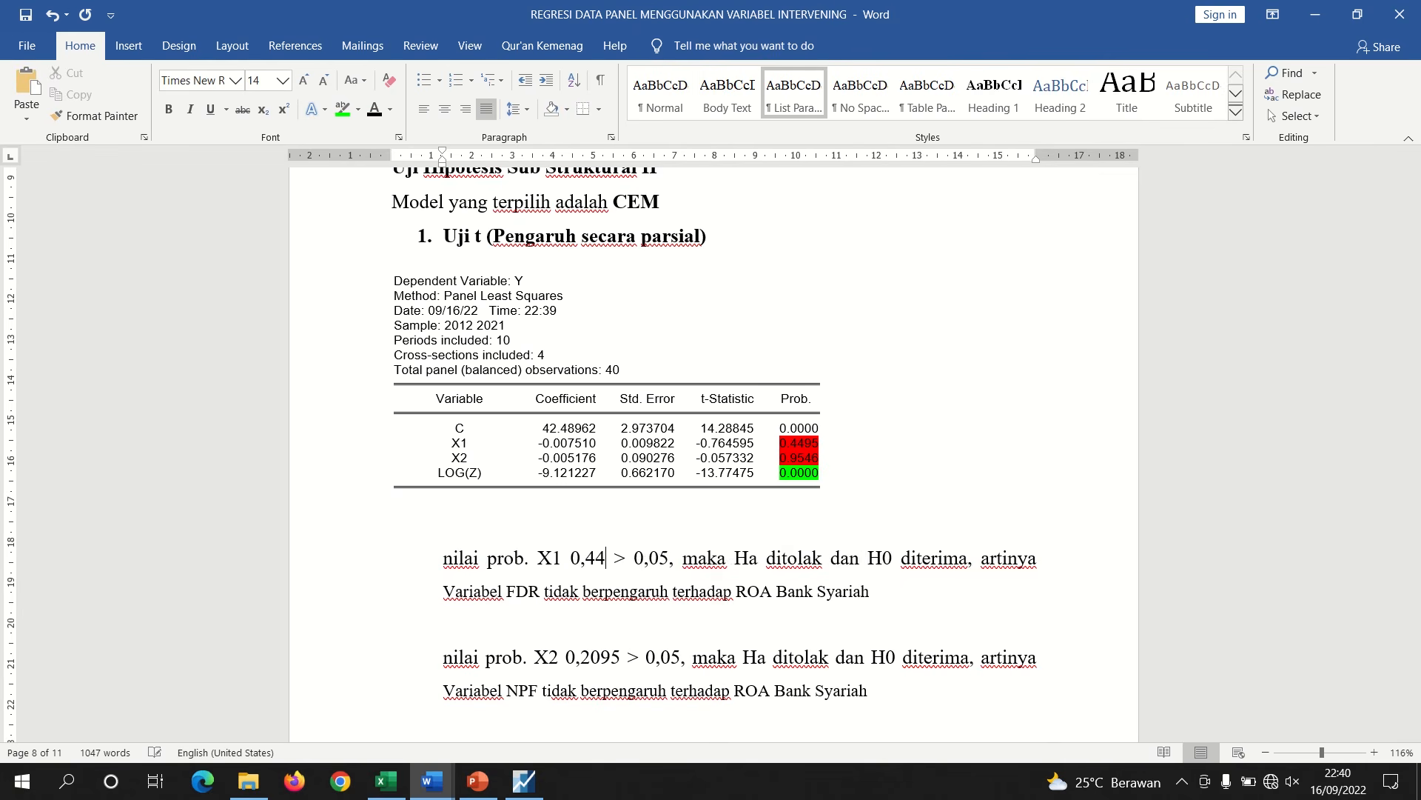
text(95)
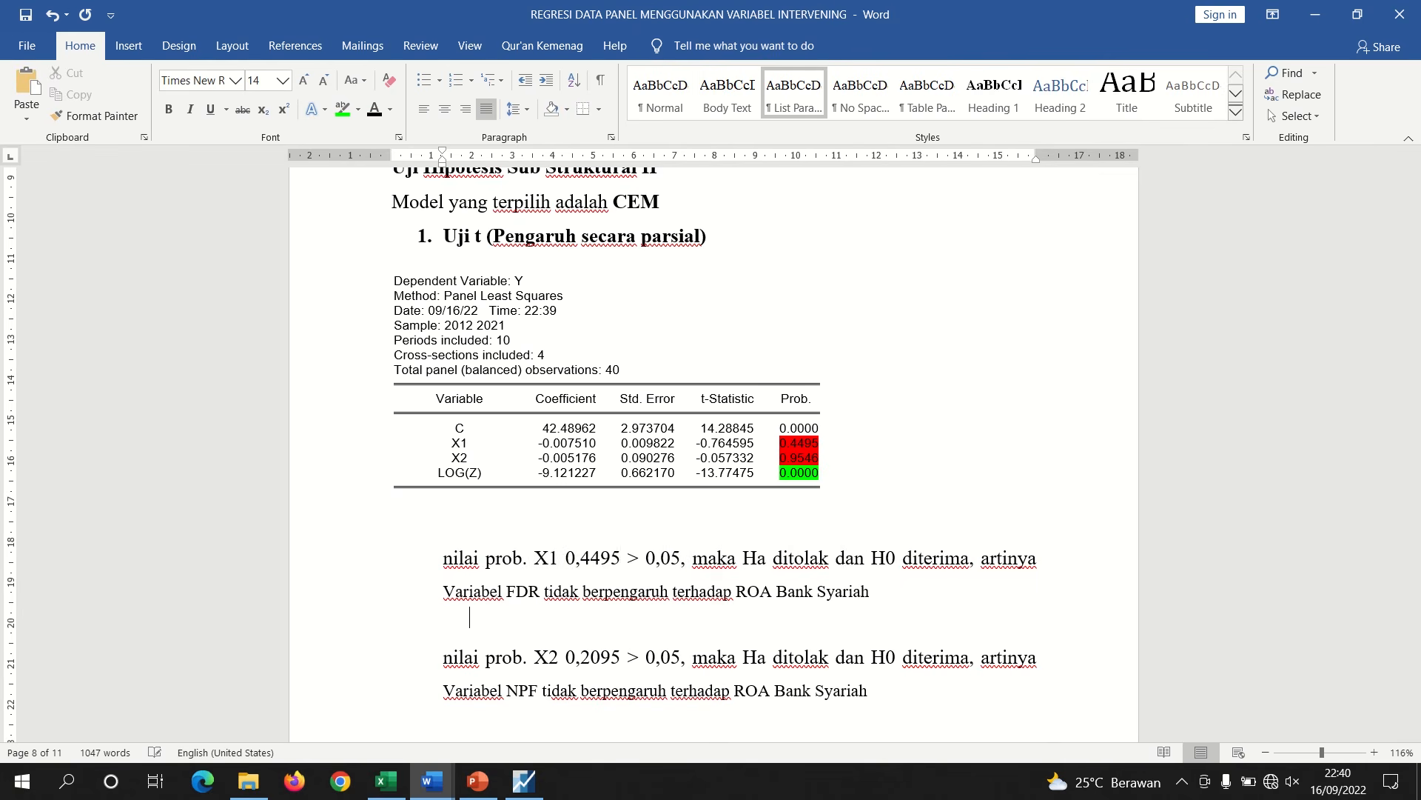
Change the X2 probability in the second conclusion to 0,9546
key(BackSpace)
key(BackSpace)
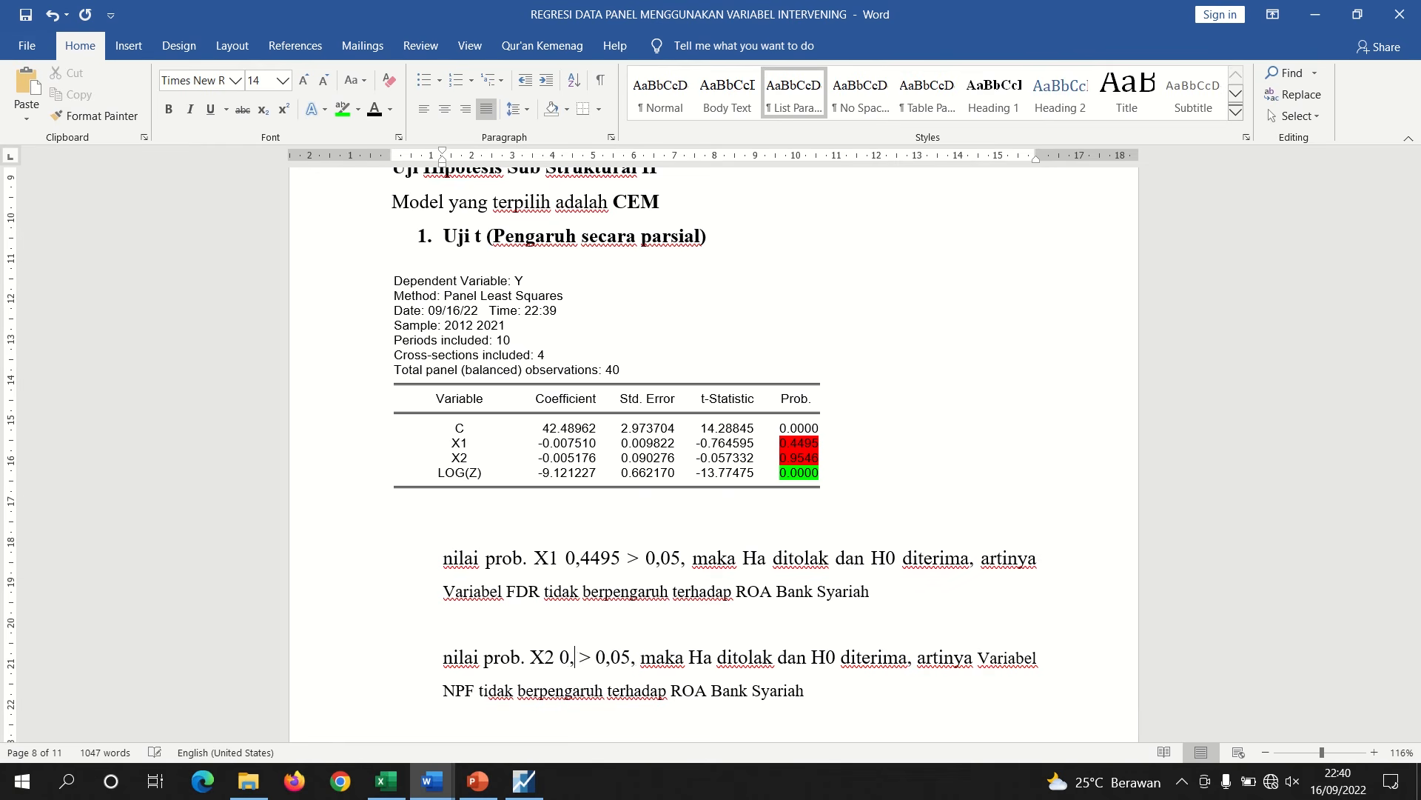
text(95)
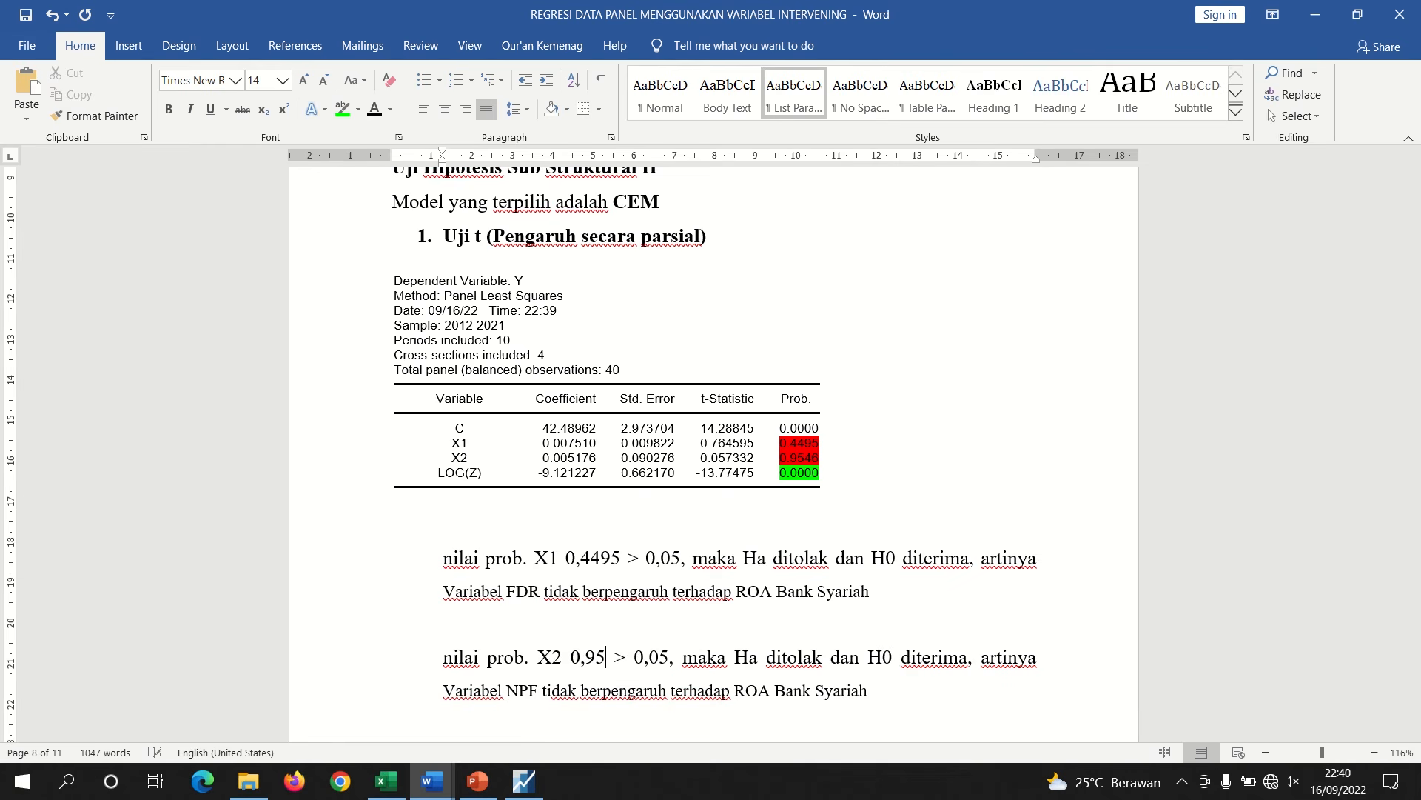
text(46)
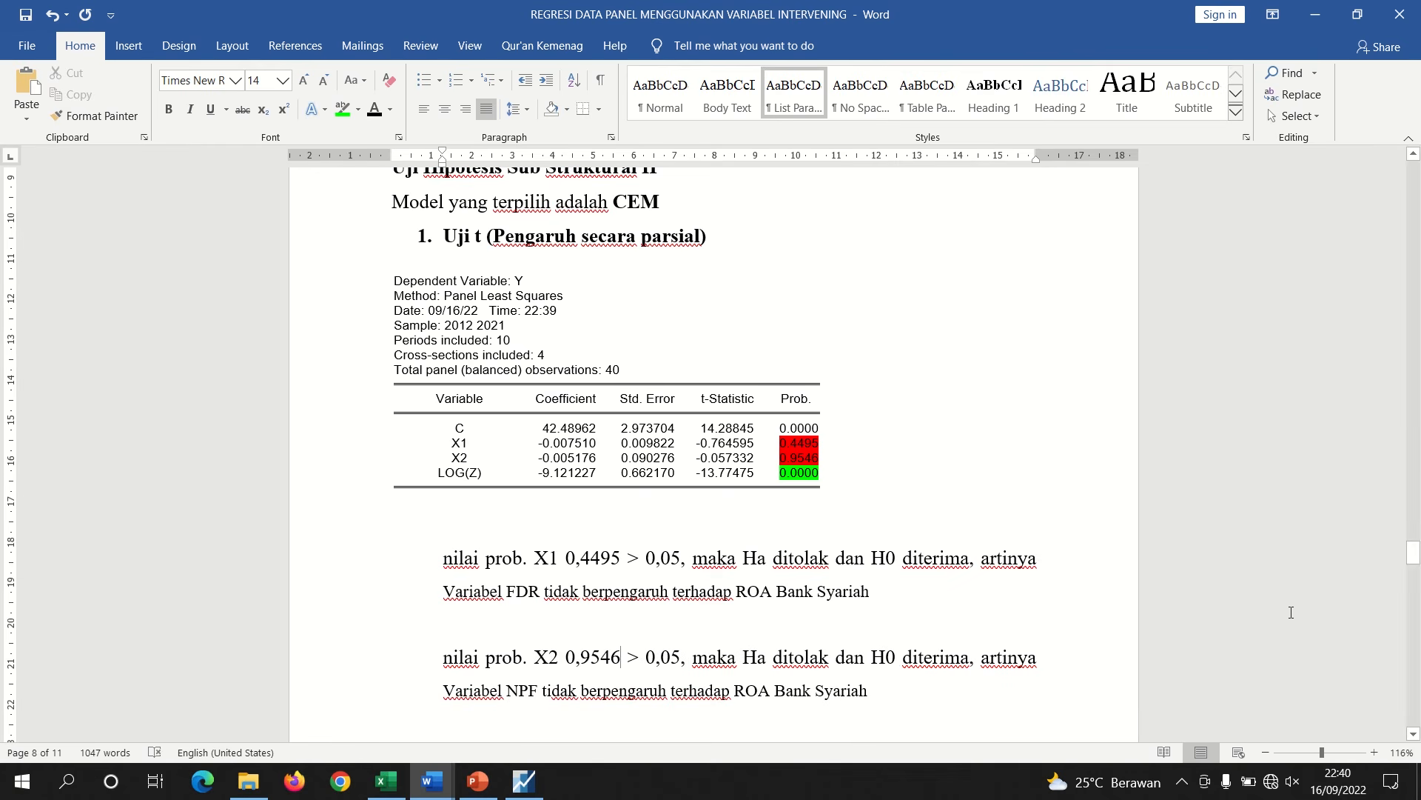
drag(1415, 555, 1412, 577)
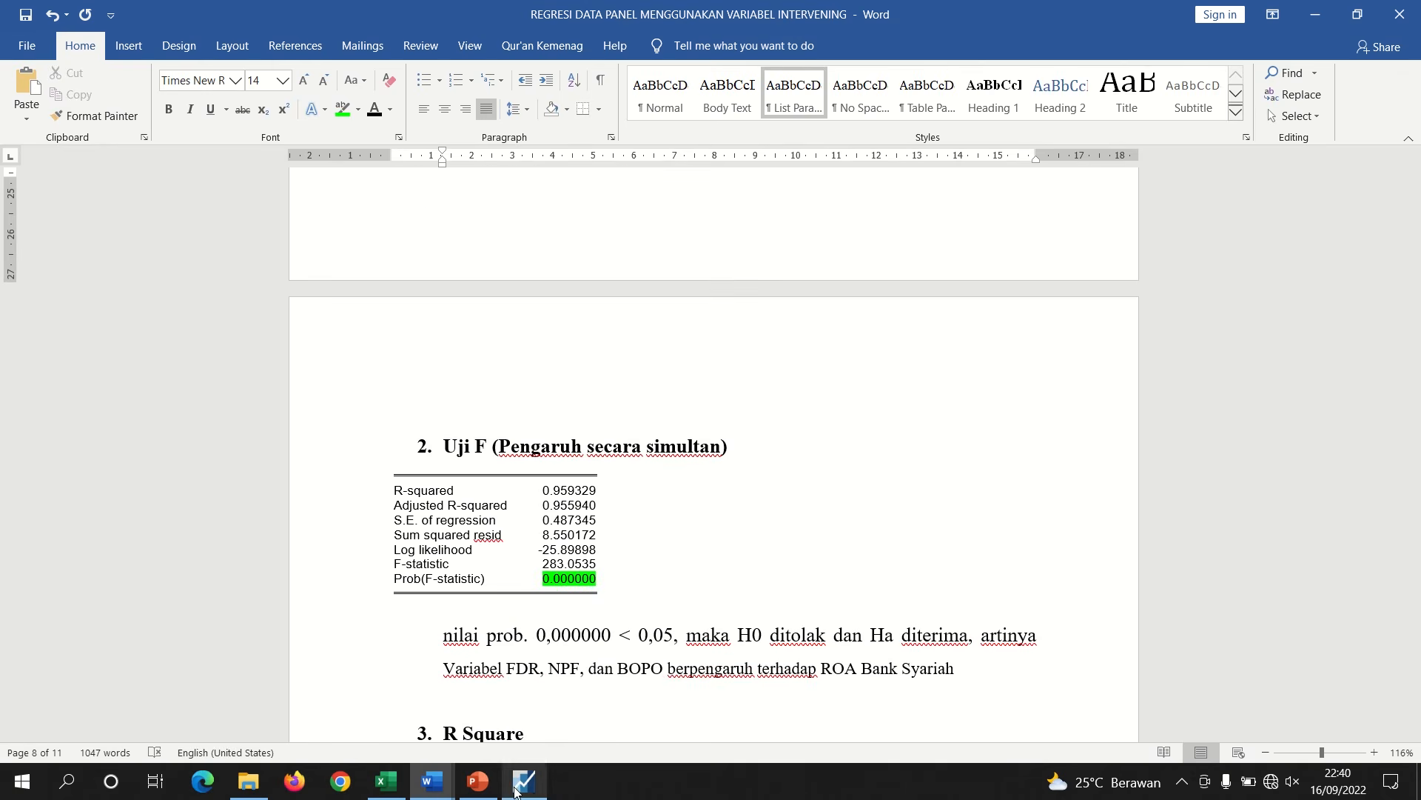
Copy the R-squared statistics block from the EViews equation output and replace the table under the Uji F heading with it
click(524, 781)
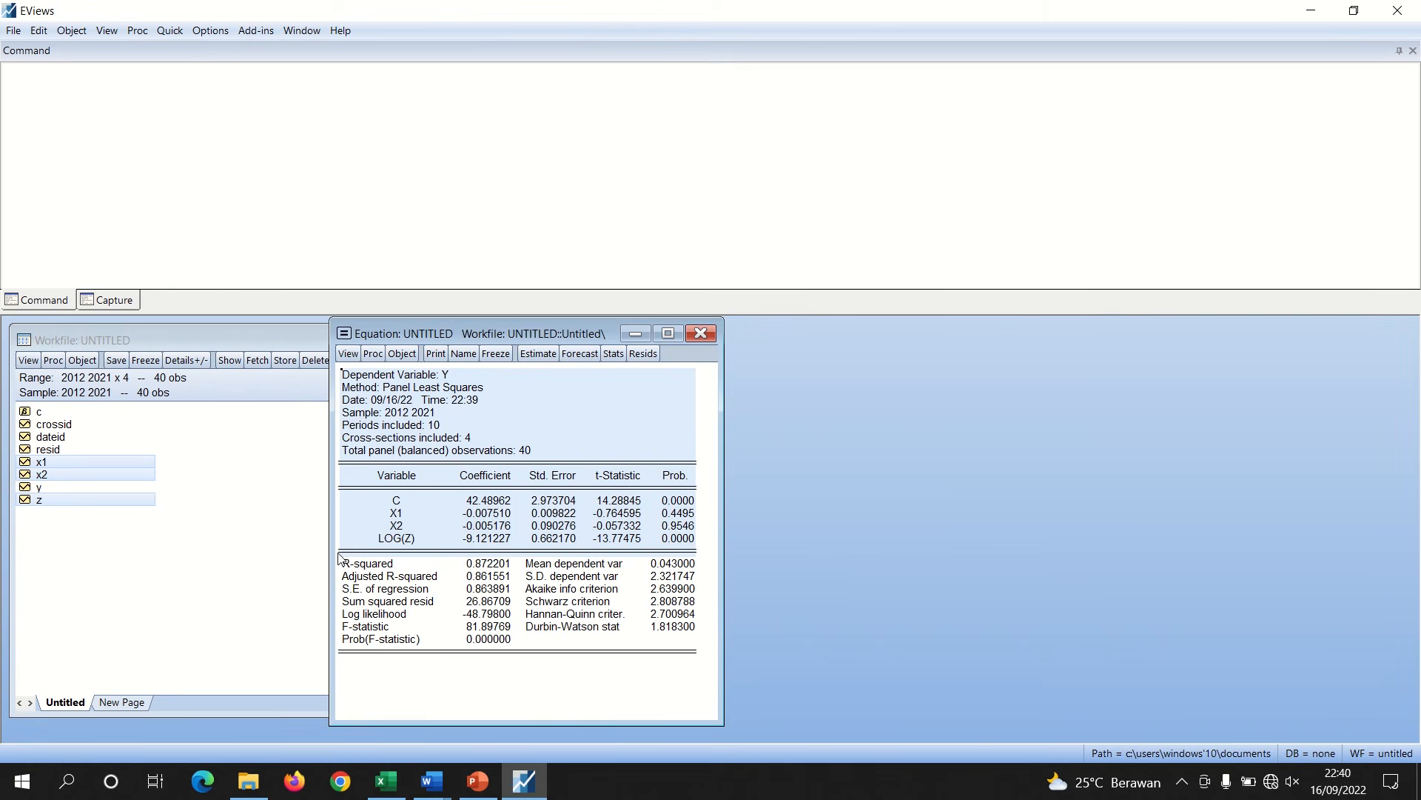
drag(339, 558, 509, 656)
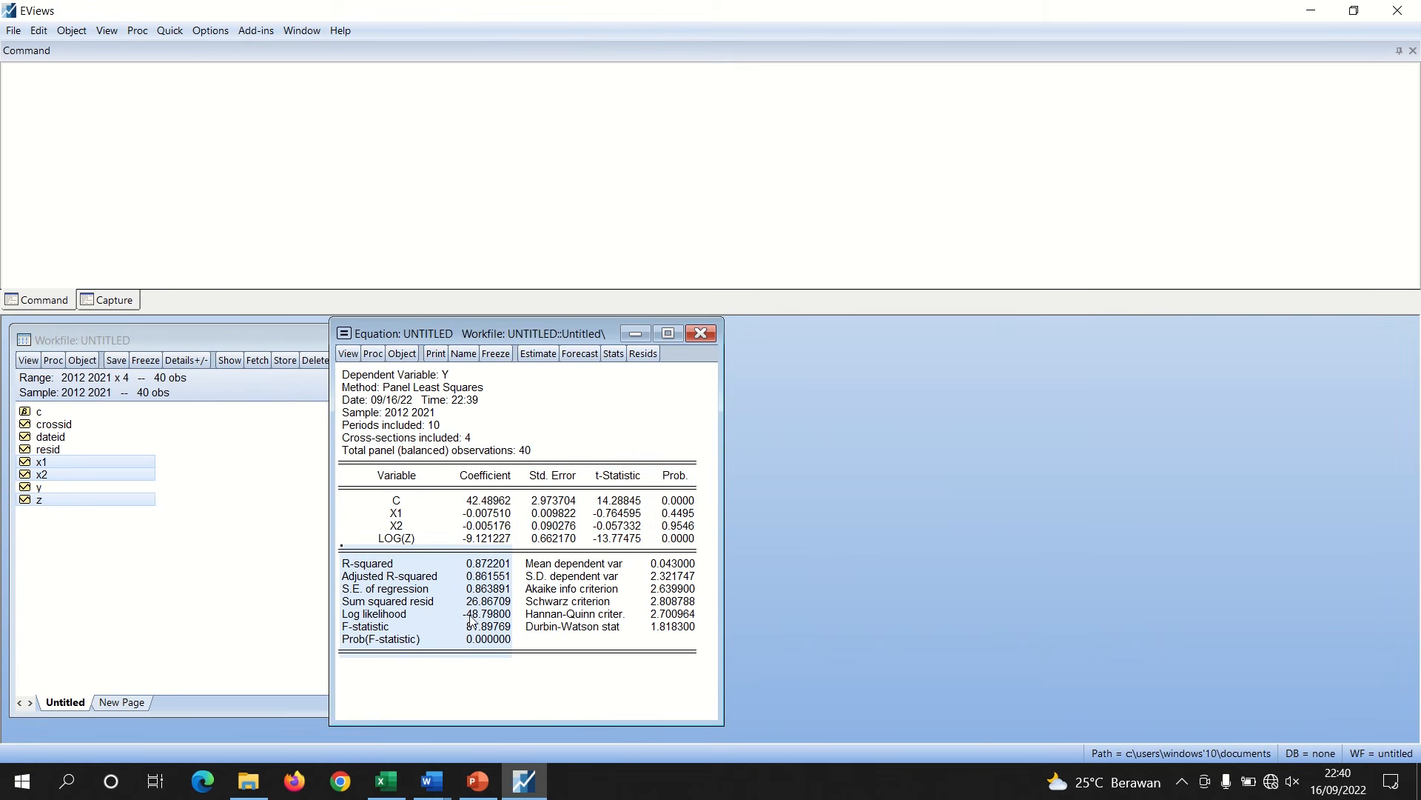
right_click(471, 620)
click(488, 629)
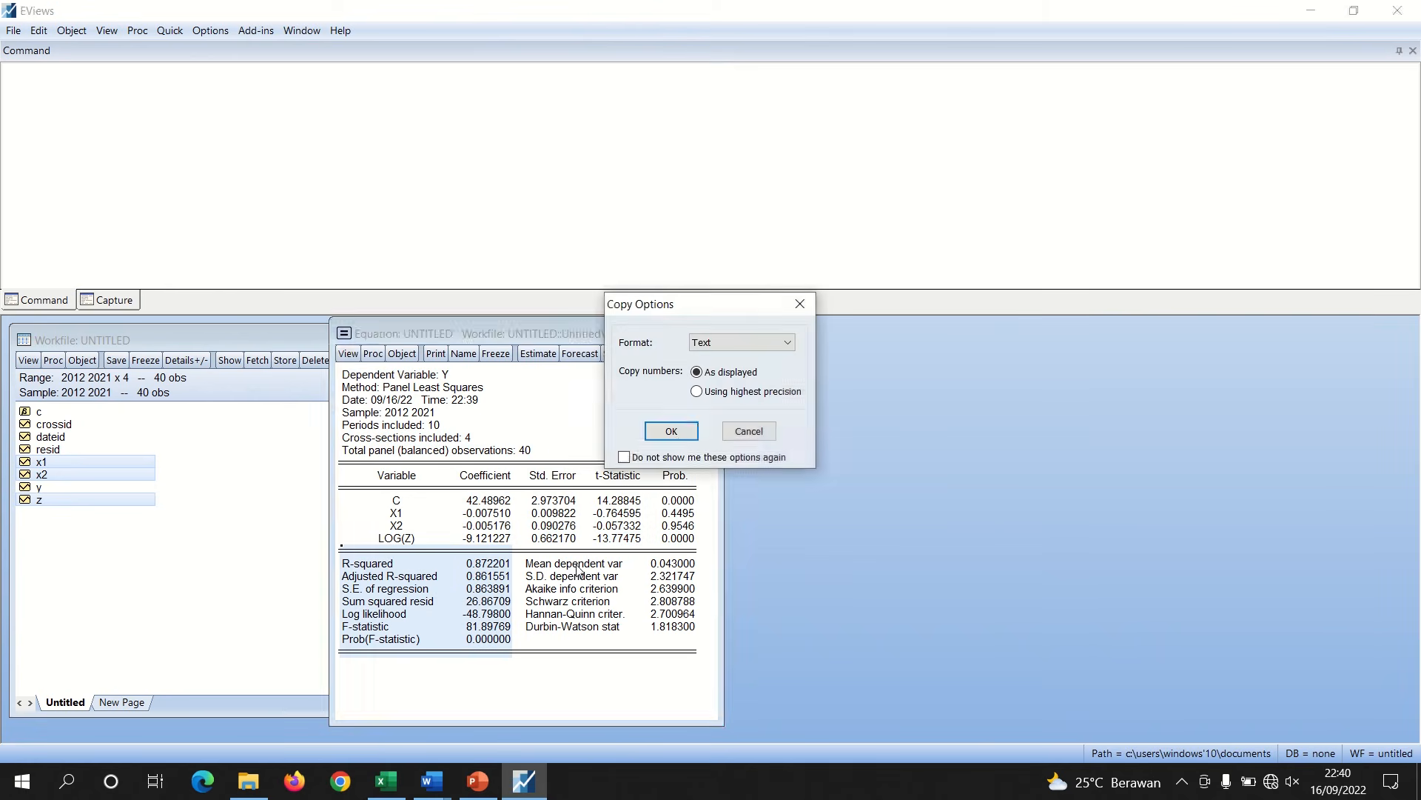
click(679, 440)
mouse_move(442, 783)
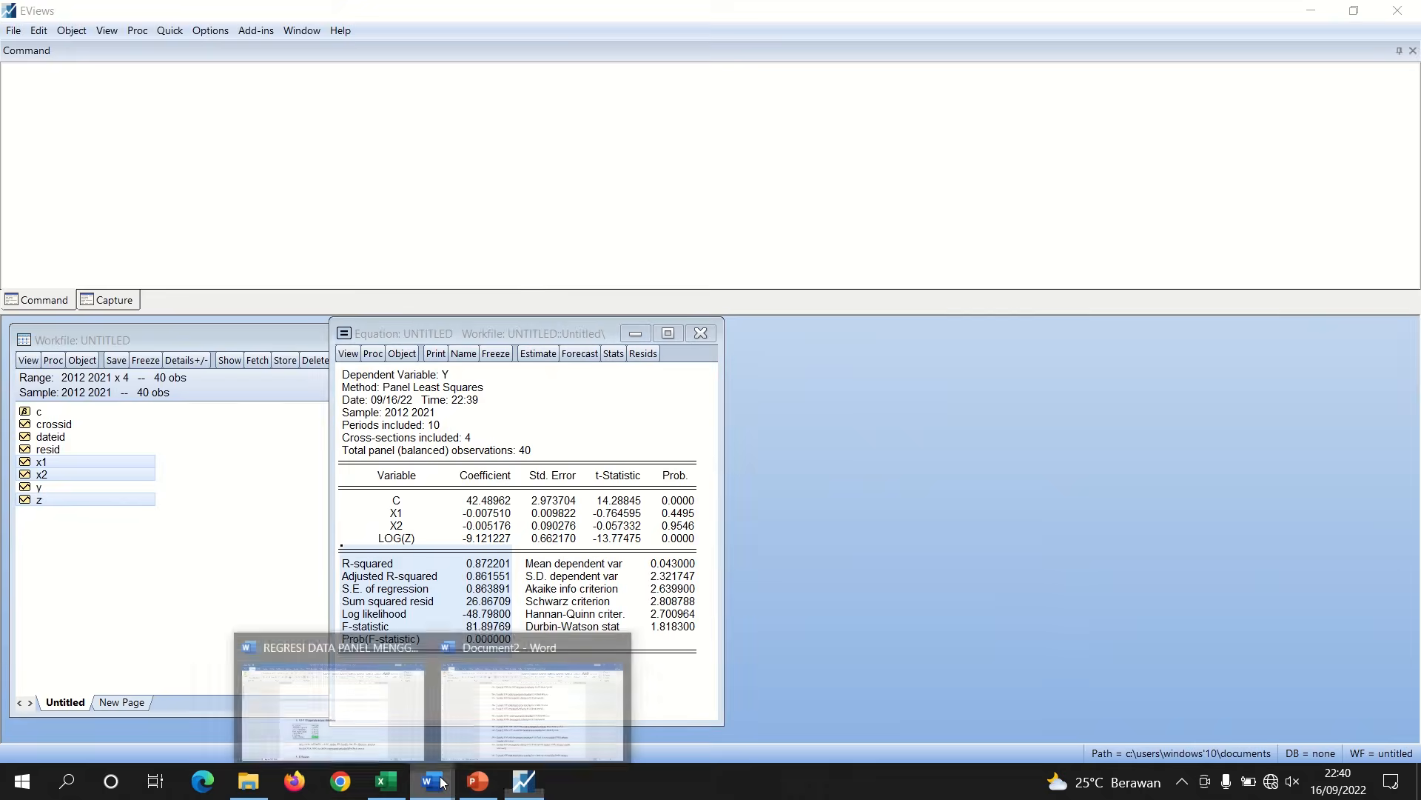
click(348, 707)
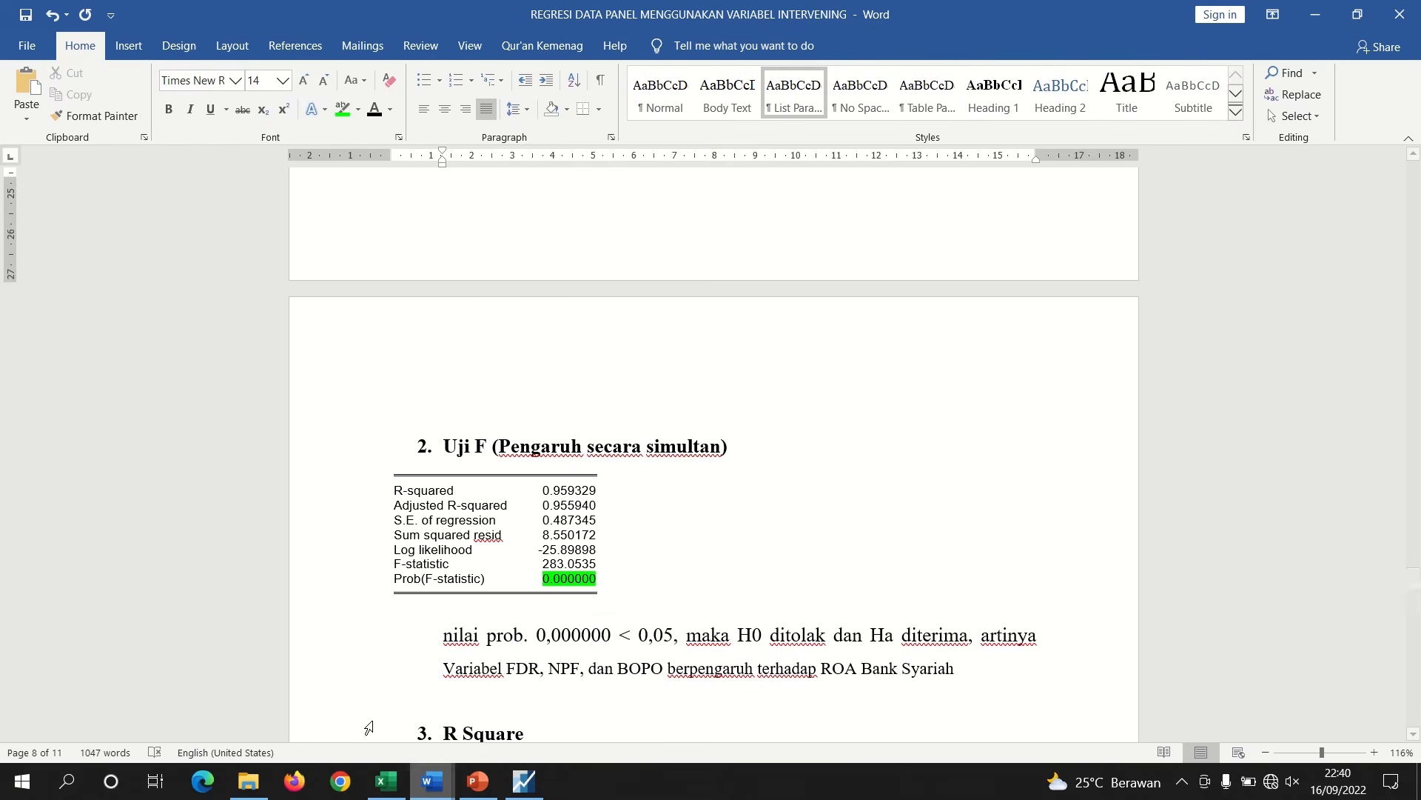
click(392, 461)
key(BackSpace)
key(Return)
key(ctrl+v)
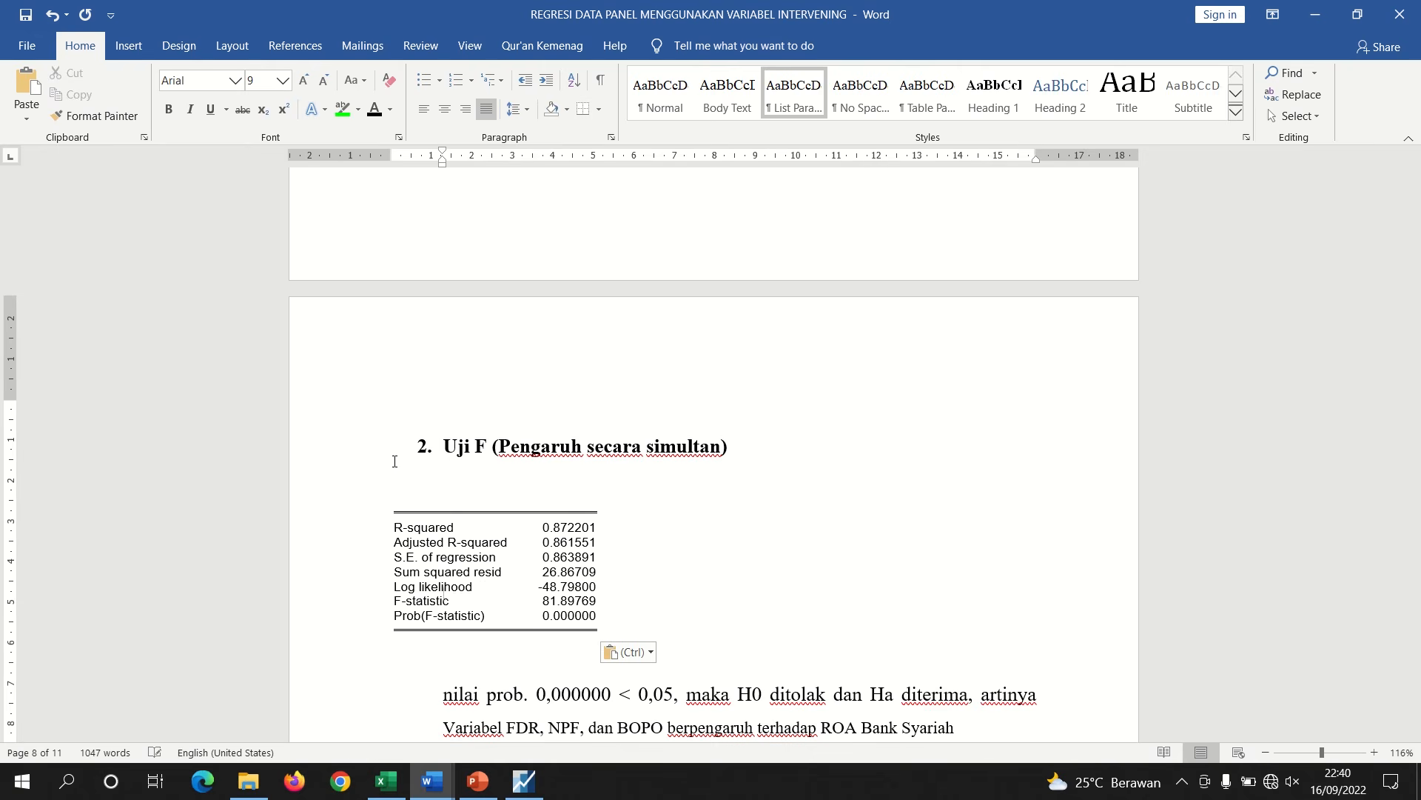
Highlight the Prob(F-statistic) value in the Uji F table in green
drag(540, 619, 597, 618)
click(342, 109)
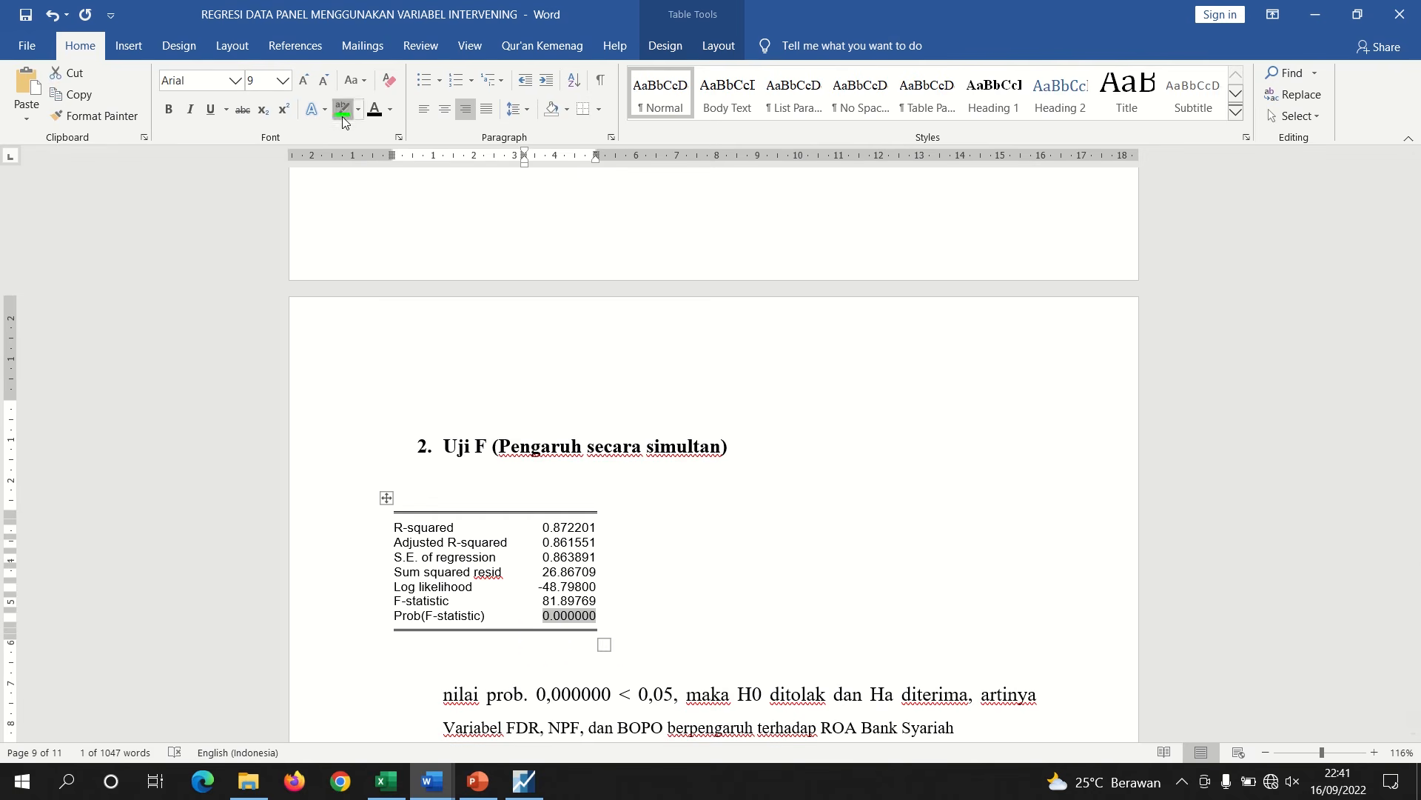
click(910, 568)
Copy the statistics block from EViews again and paste it directly below the R Square heading
drag(1416, 581, 1416, 598)
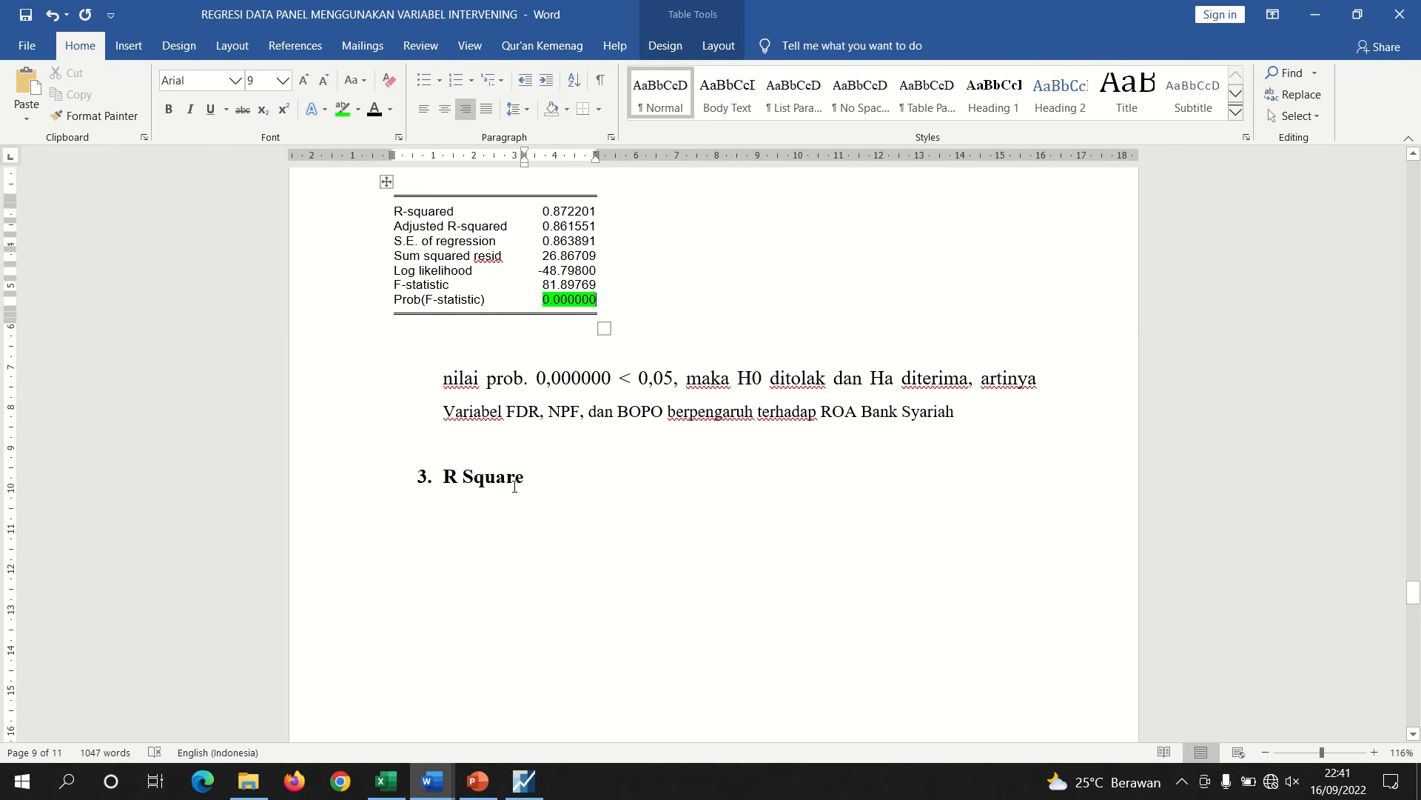
click(486, 519)
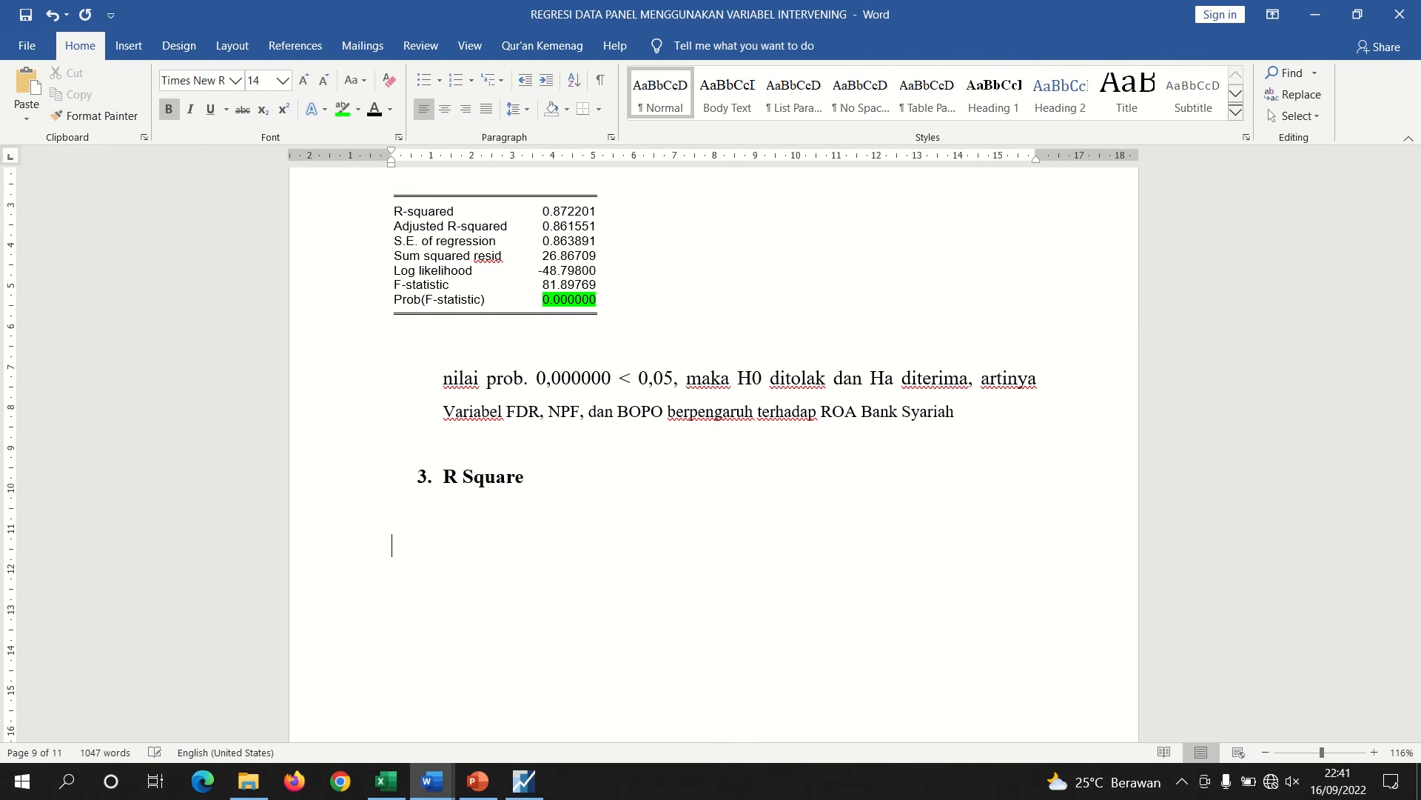
click(524, 790)
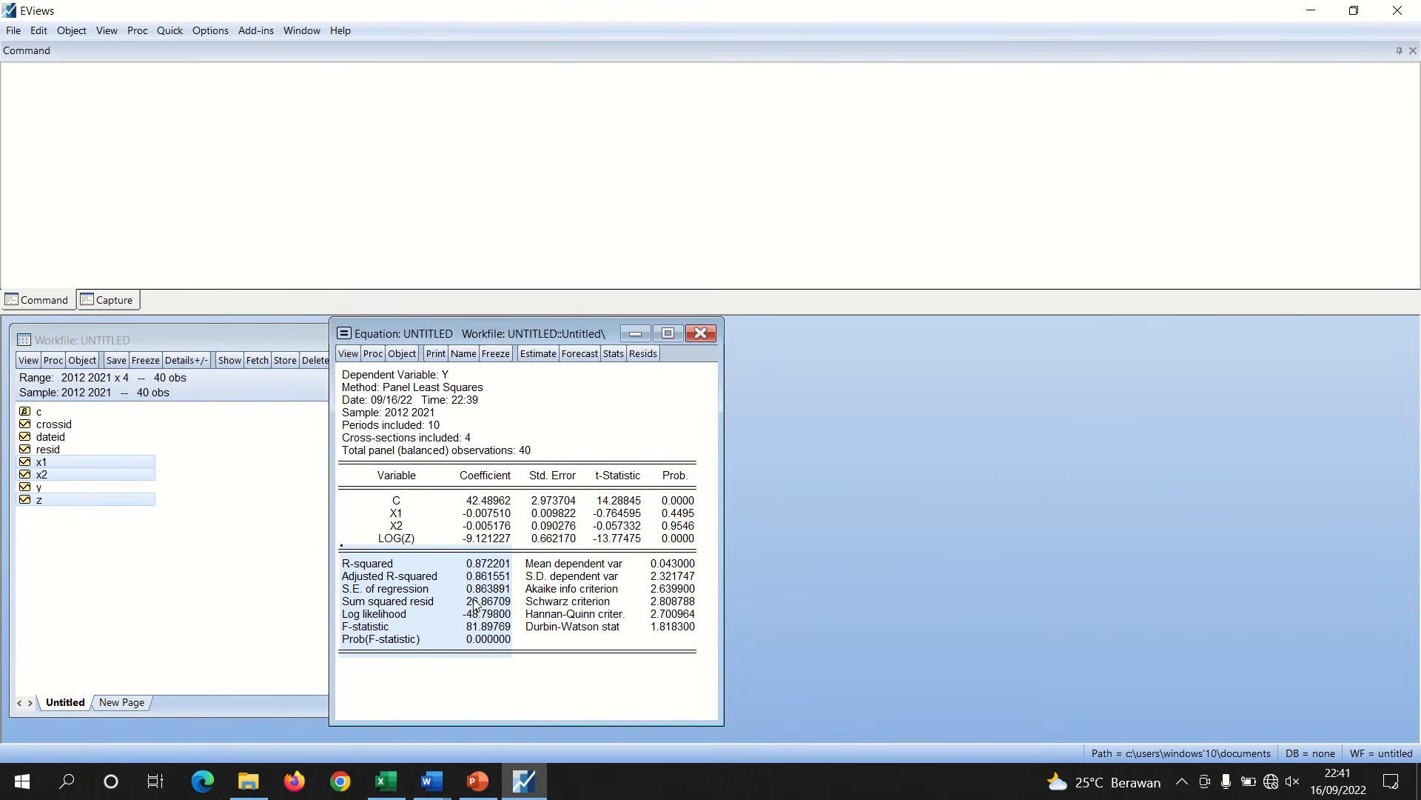
right_click(444, 600)
click(459, 607)
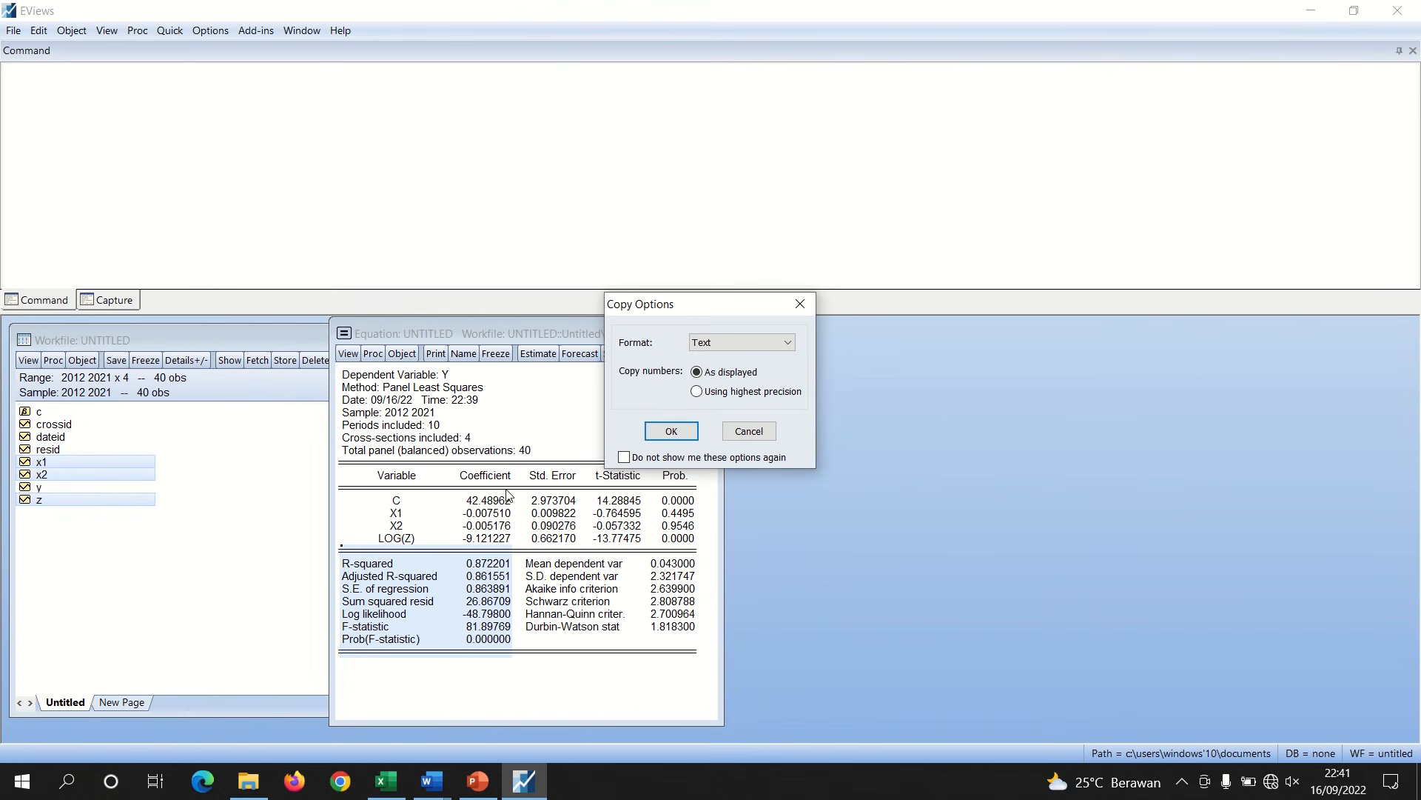
click(655, 432)
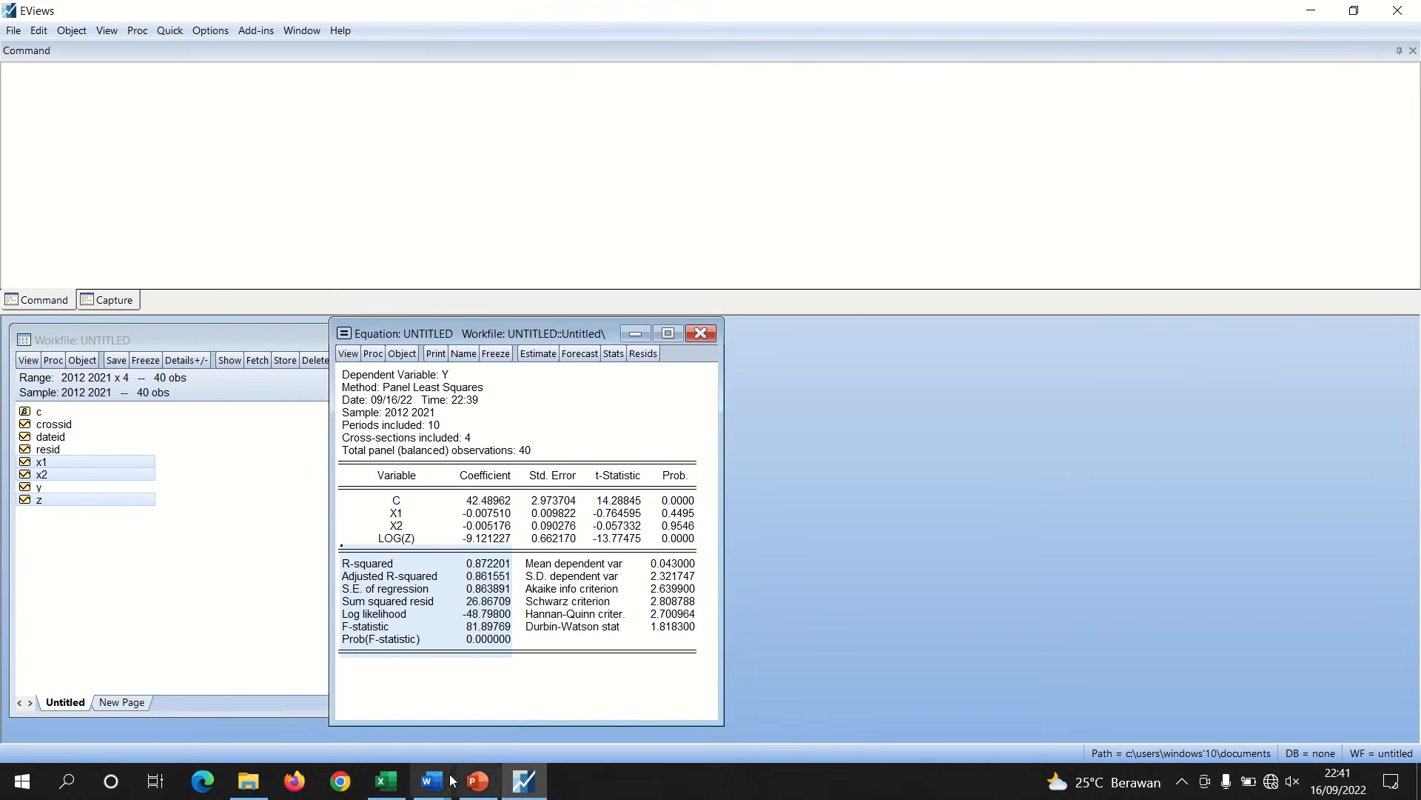
click(363, 711)
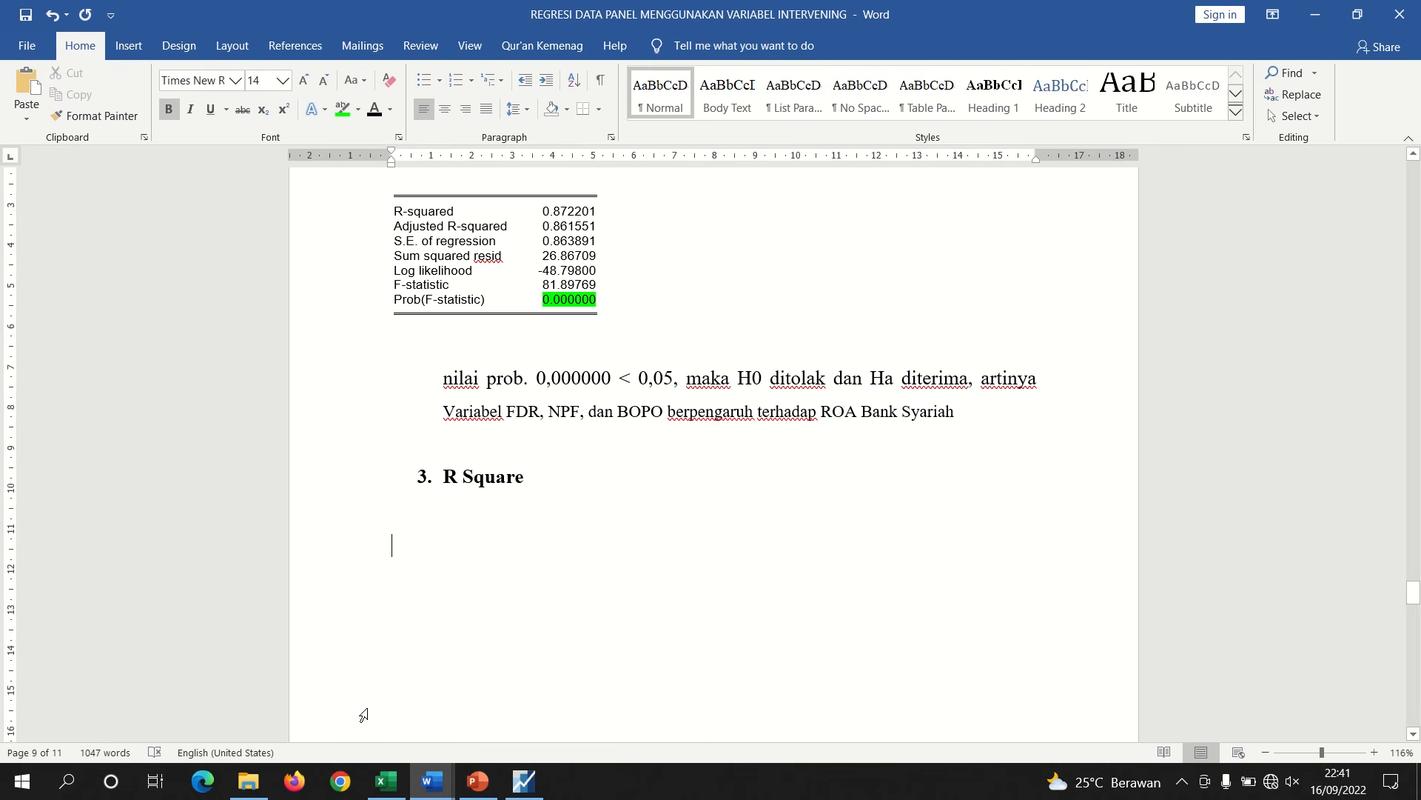
key(ctrl+v)
click(455, 543)
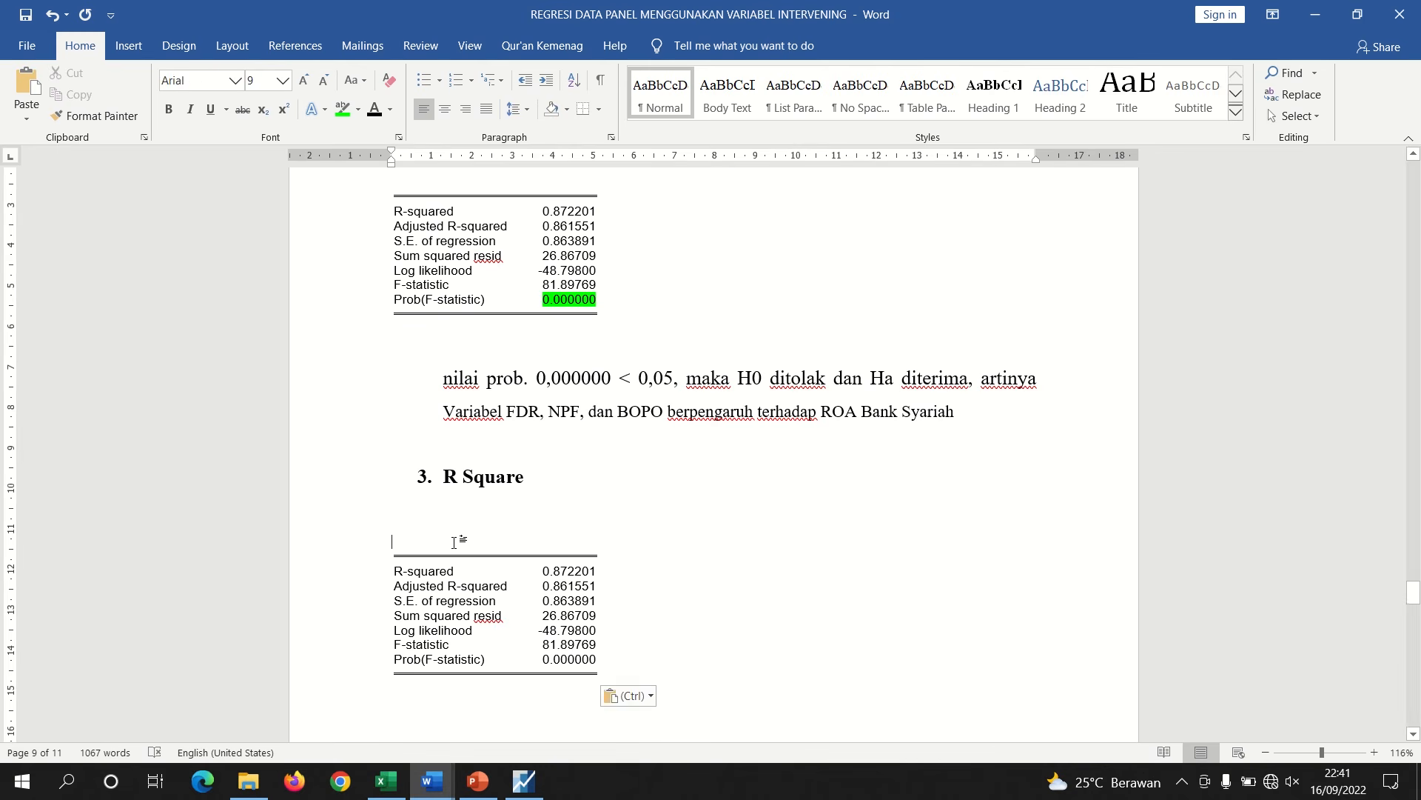
key(BackSpace)
key(BackSpace)
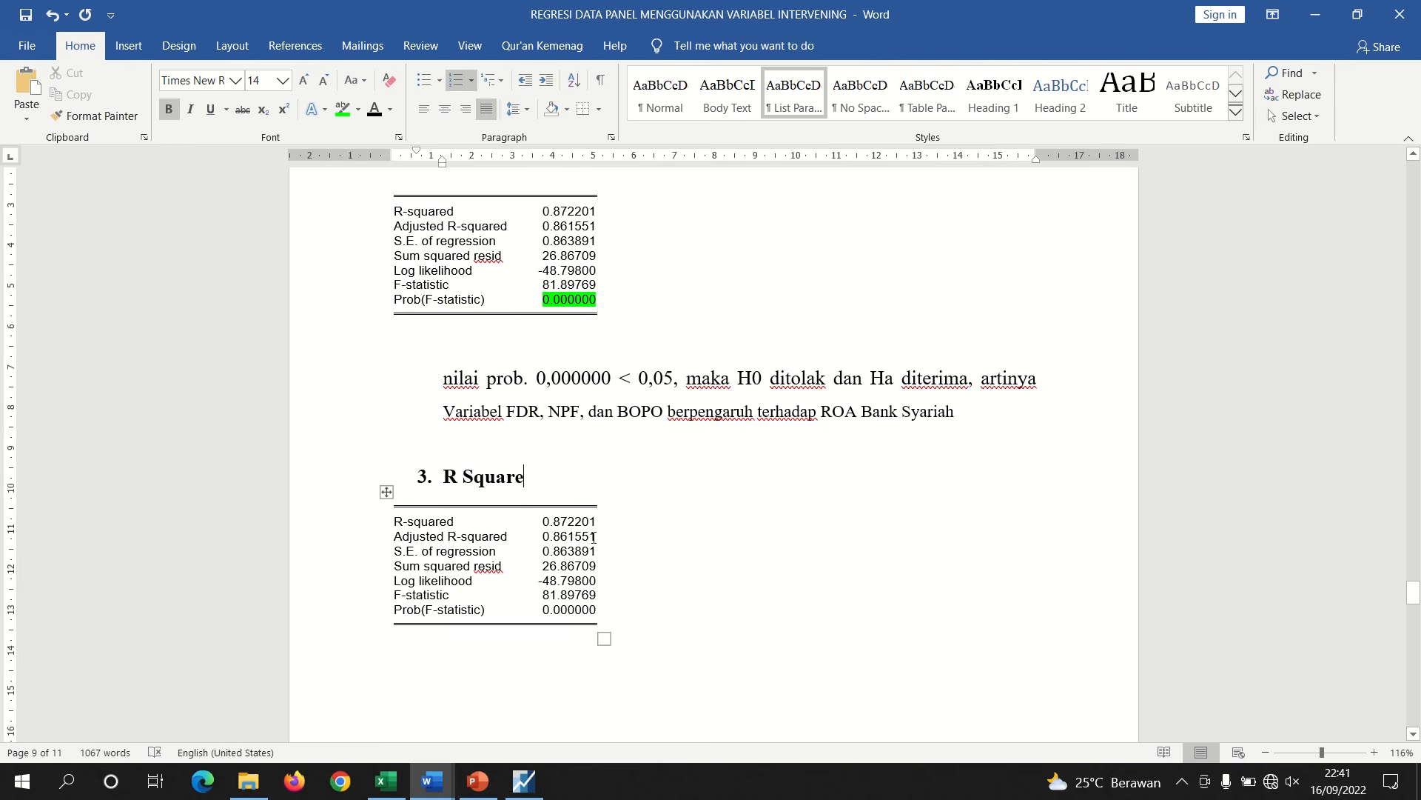
Highlight the Adjusted R-squared value in the R Square table in green
mouse_move(593, 537)
mouse_down()
mouse_move(547, 538)
mouse_move(593, 537)
mouse_up()
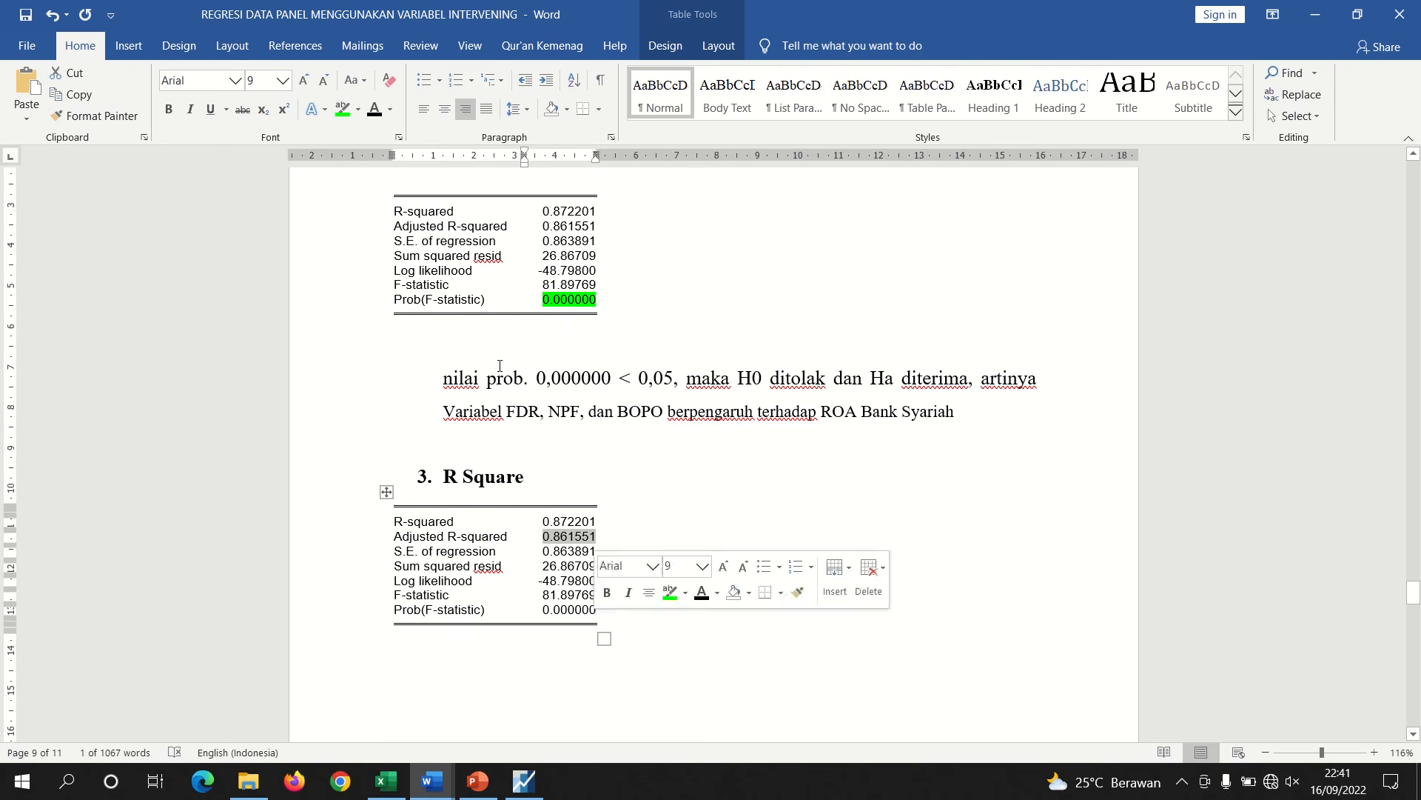
click(343, 112)
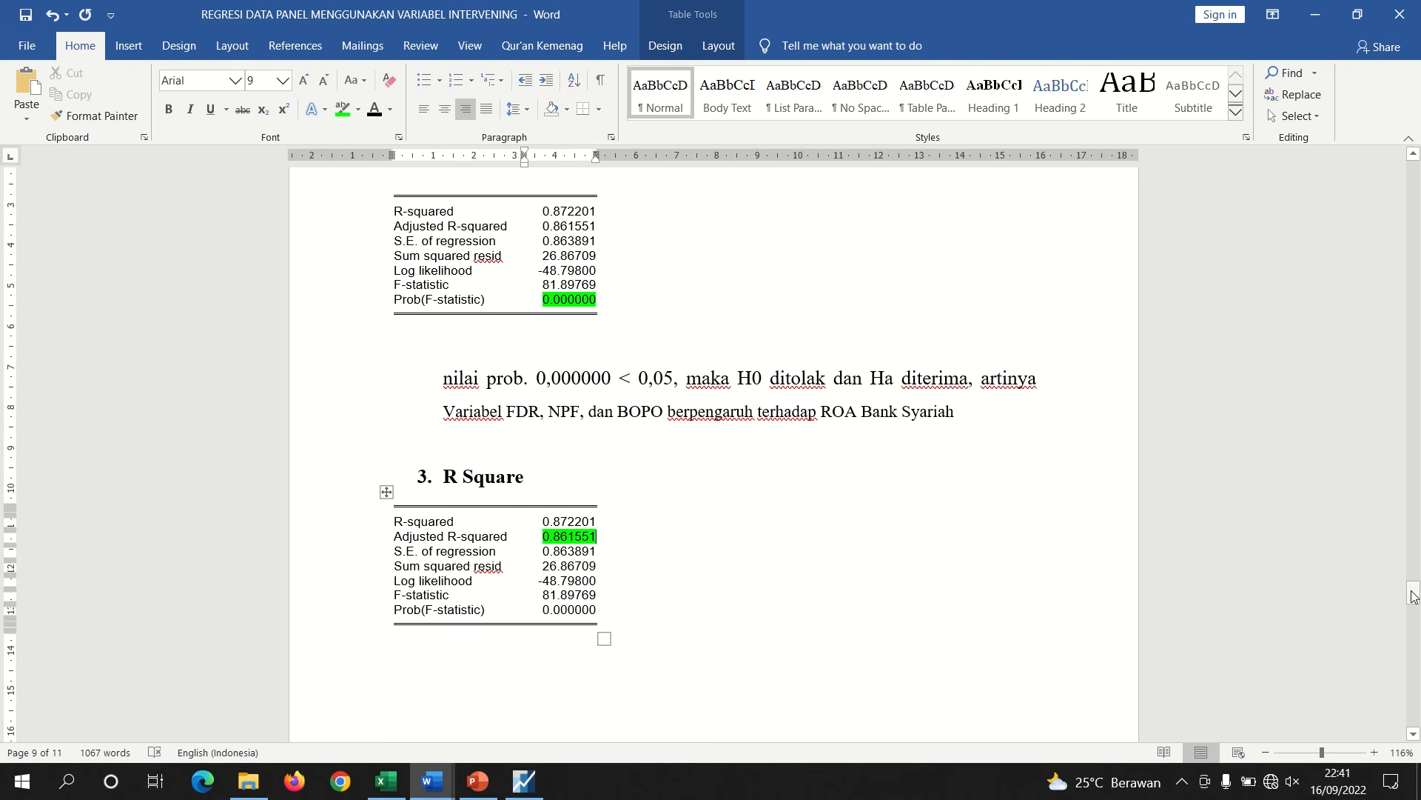
Copy the earlier R-square conclusion sentence and paste it below the new R Square table
drag(1412, 594, 1382, 532)
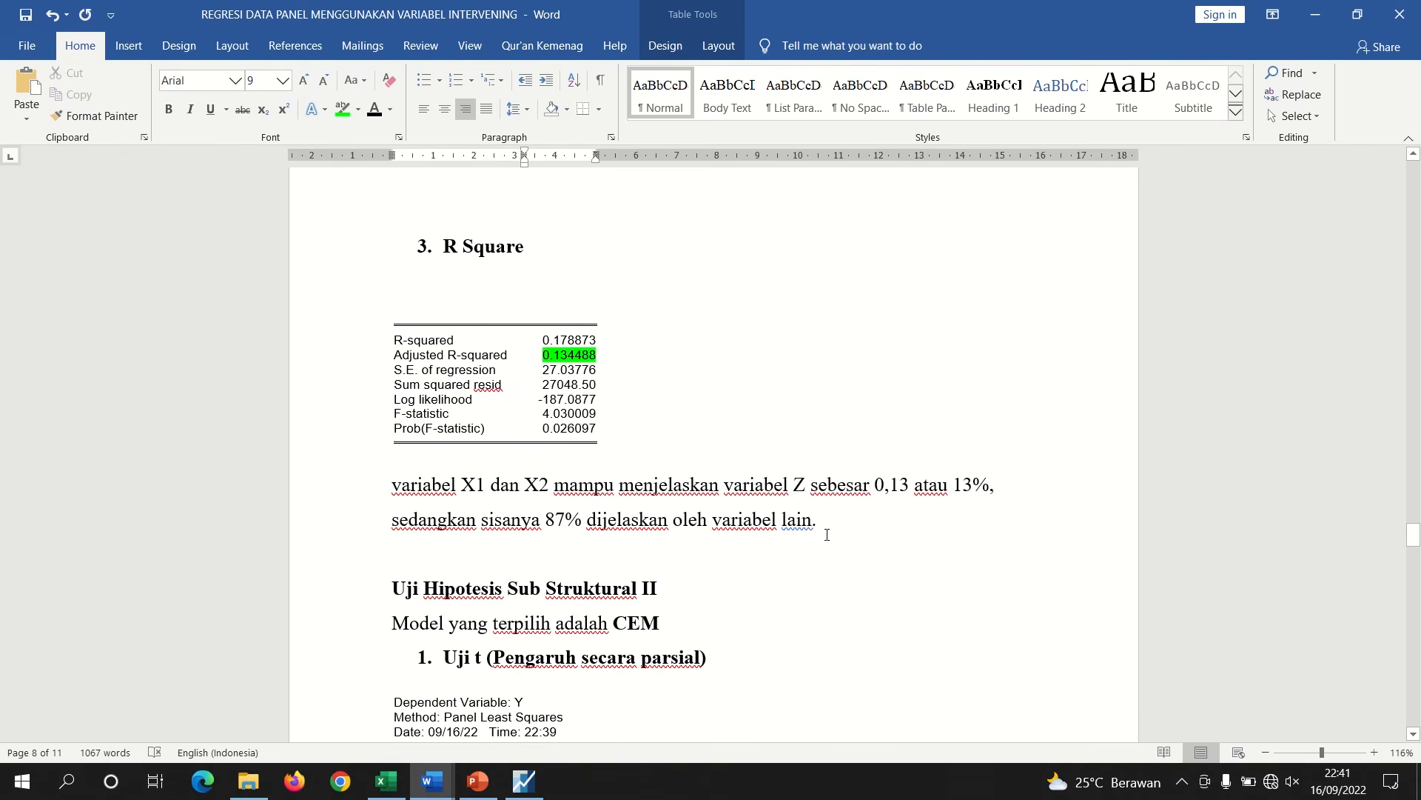
drag(821, 524, 391, 488)
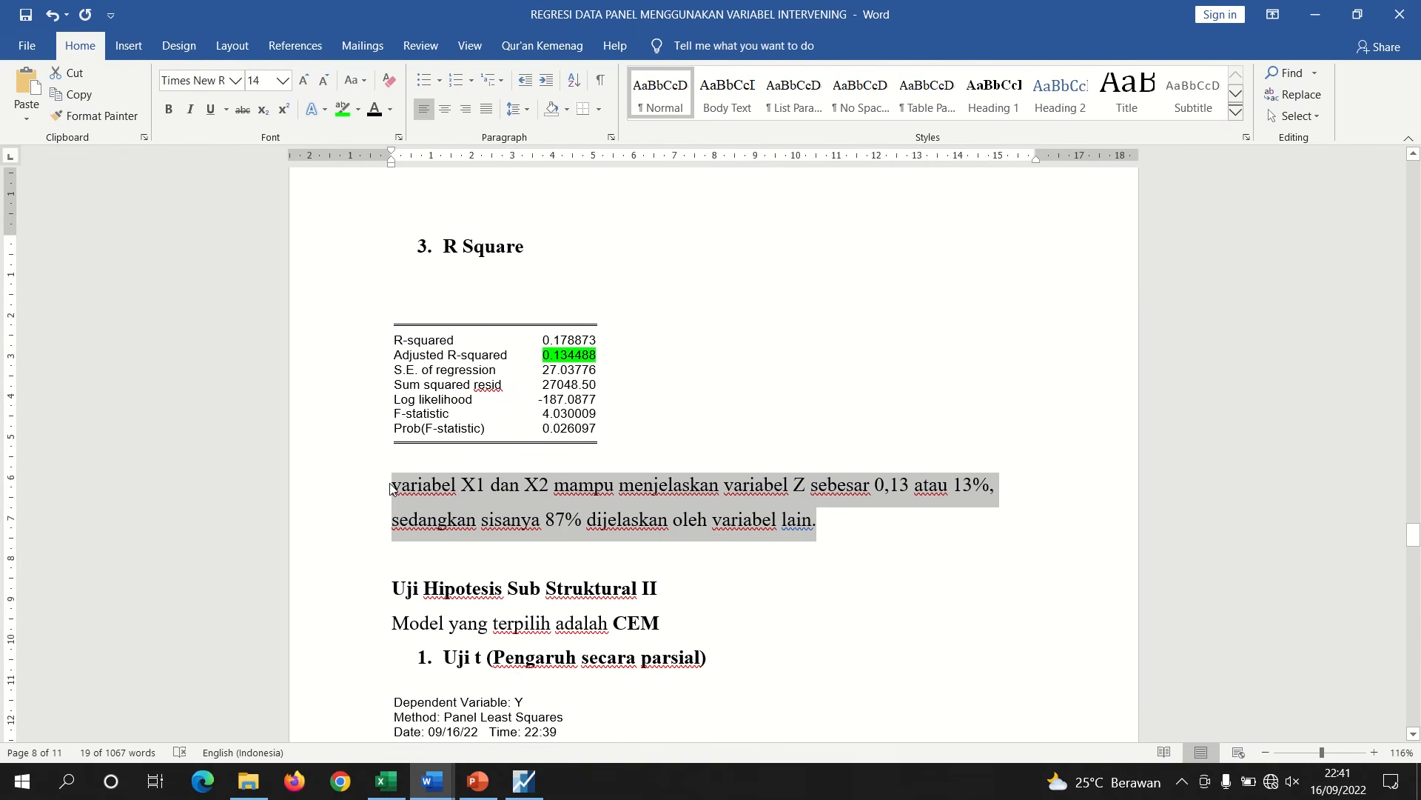
drag(1414, 534, 1414, 607)
click(458, 471)
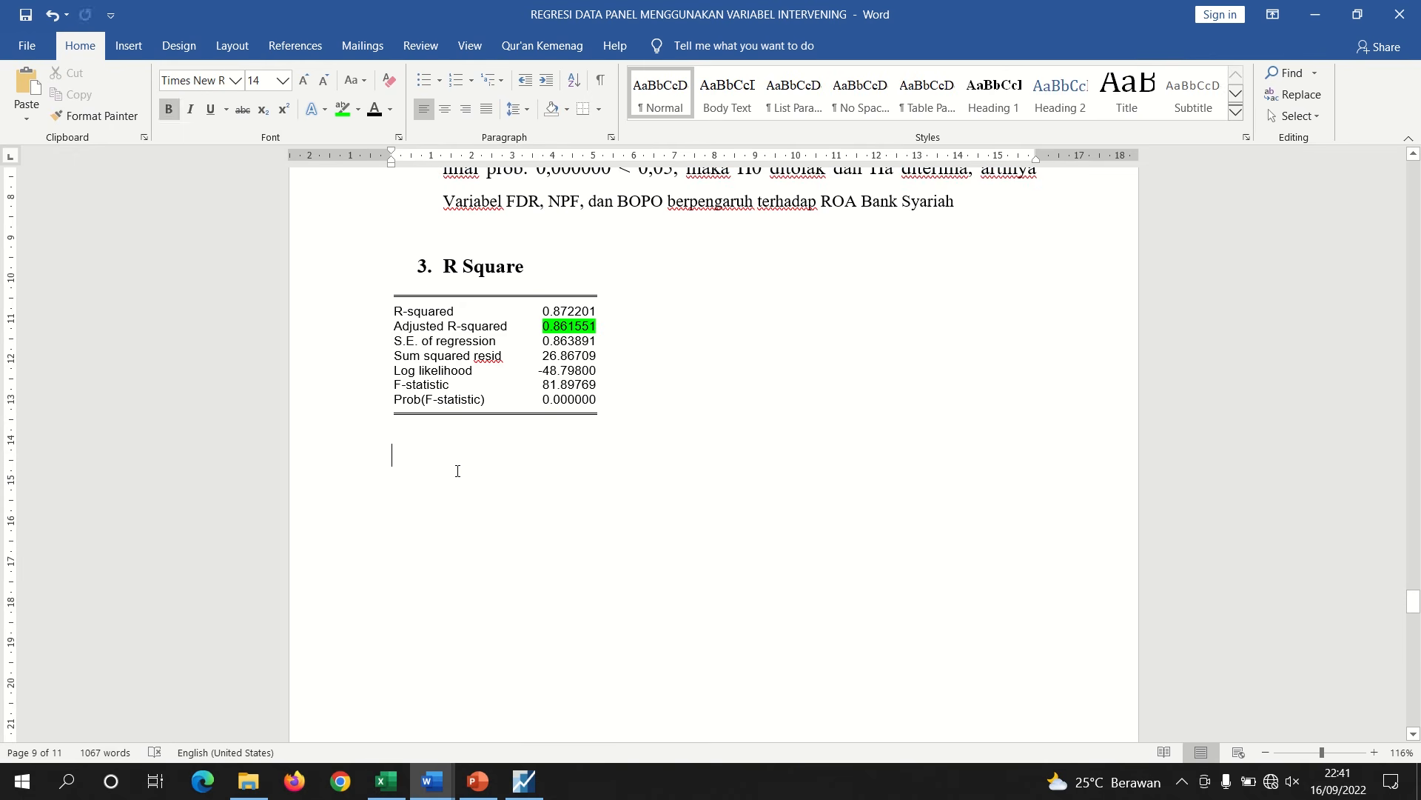
key(ctrl+v)
Replace the independent variables in the pasted sentence with "FDR, NPF, dan BOPO"
double_click(507, 457)
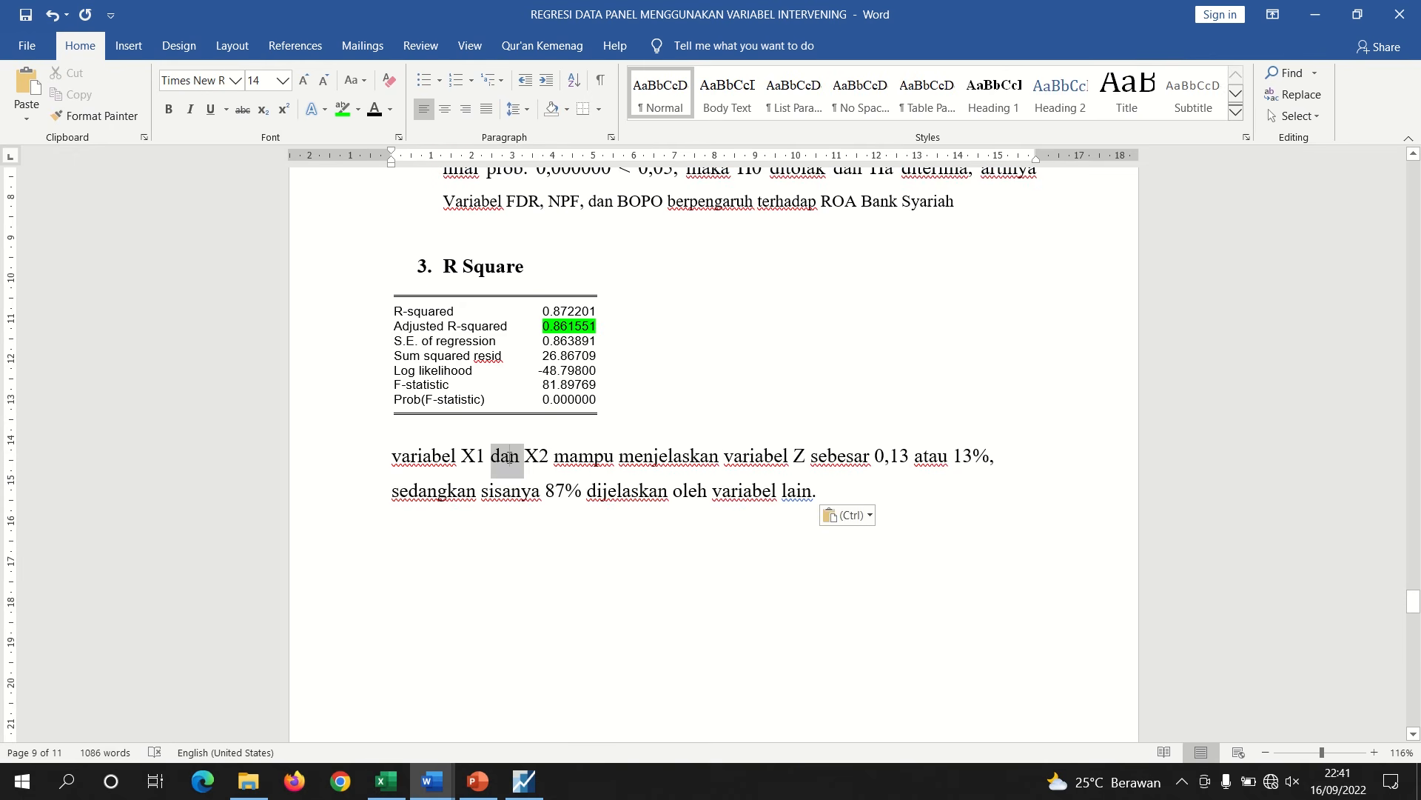
key(BackSpace)
key(BackSpace)
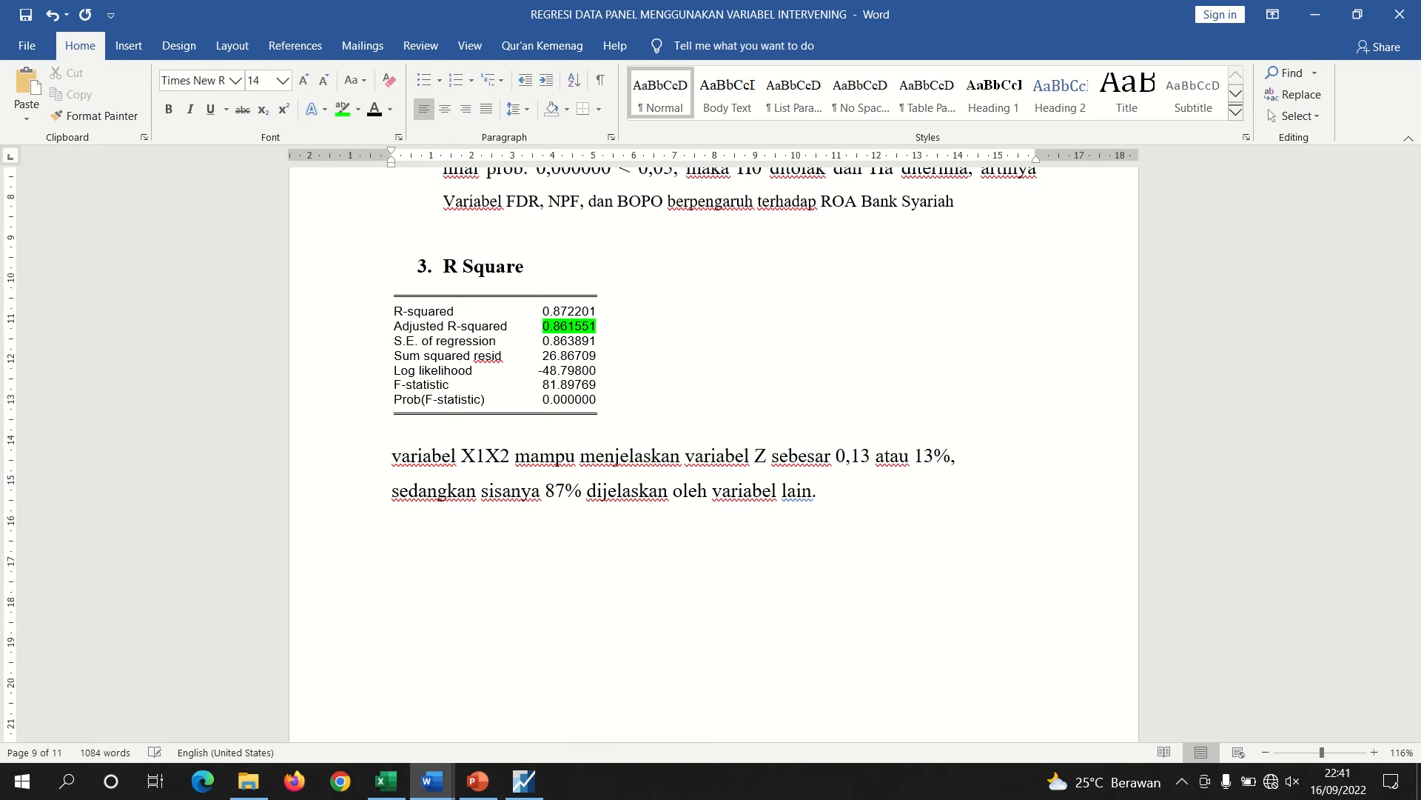
text(, X2)
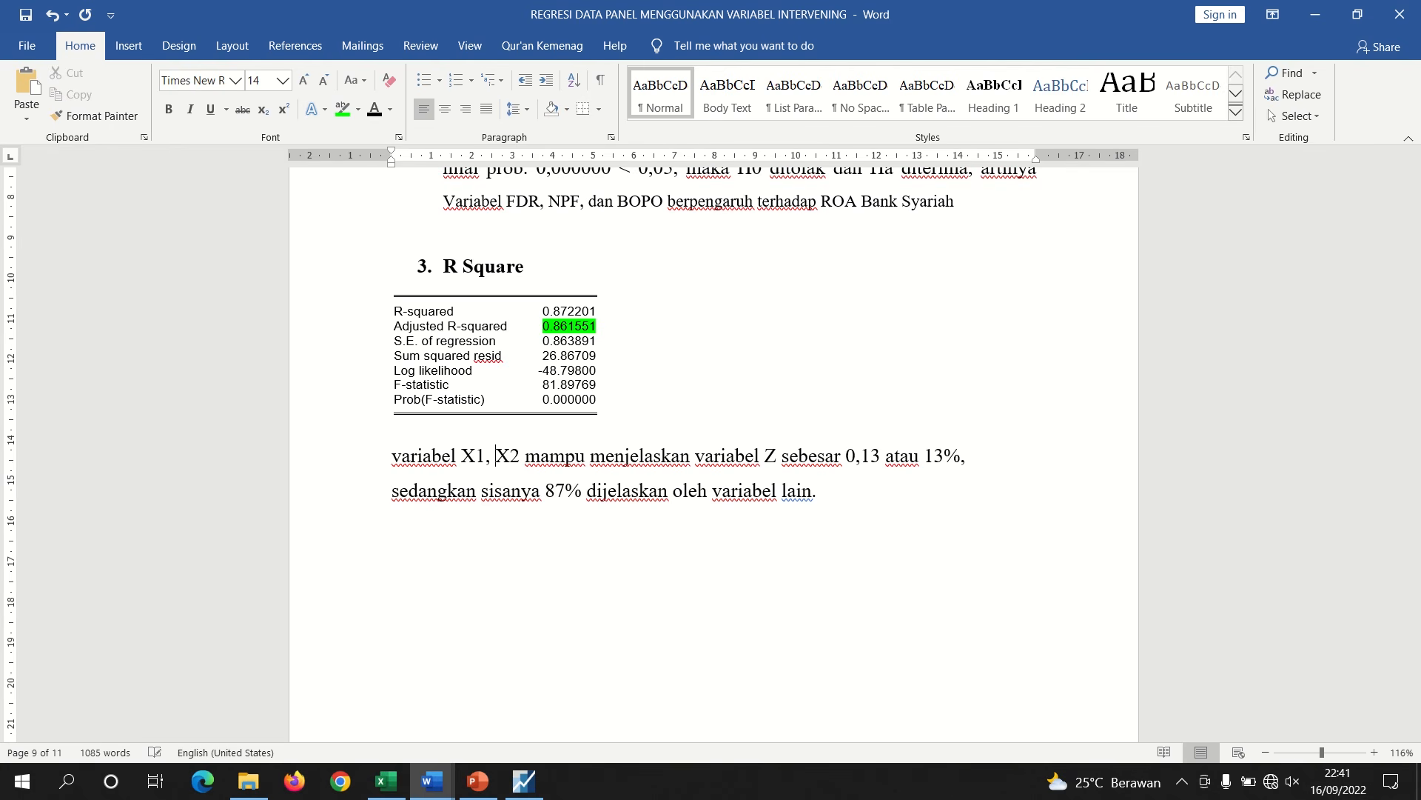
text( dan Z)
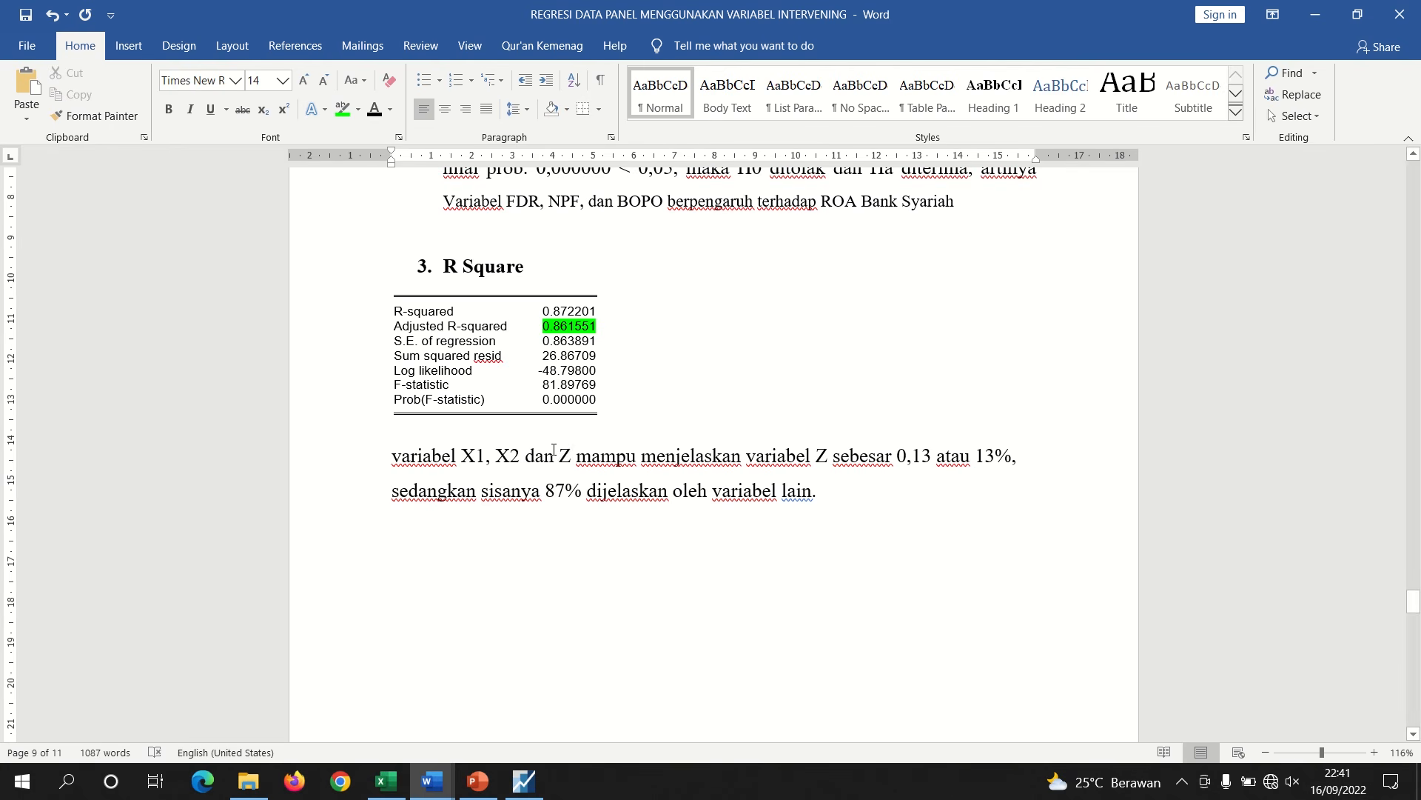
drag(572, 455, 474, 461)
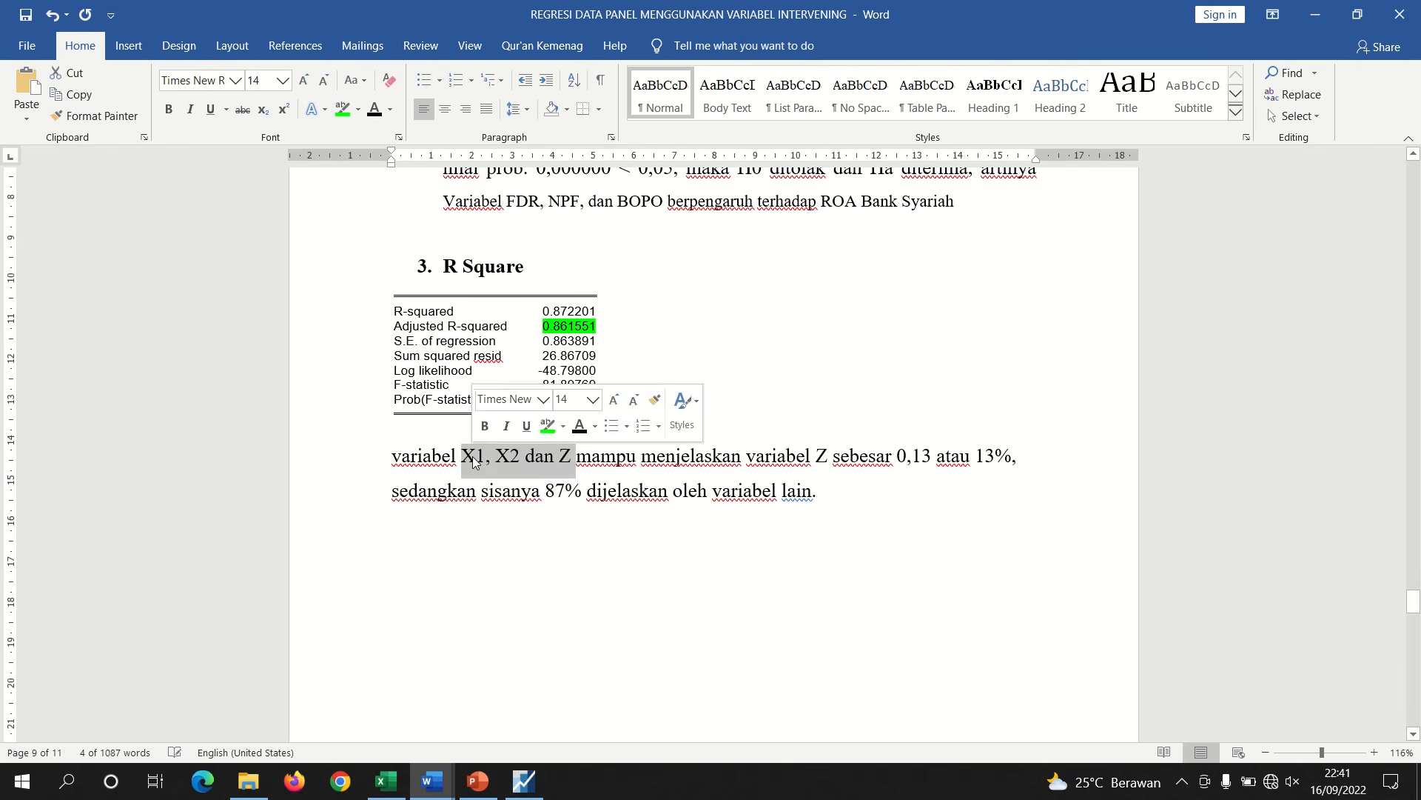
text(FDR, N)
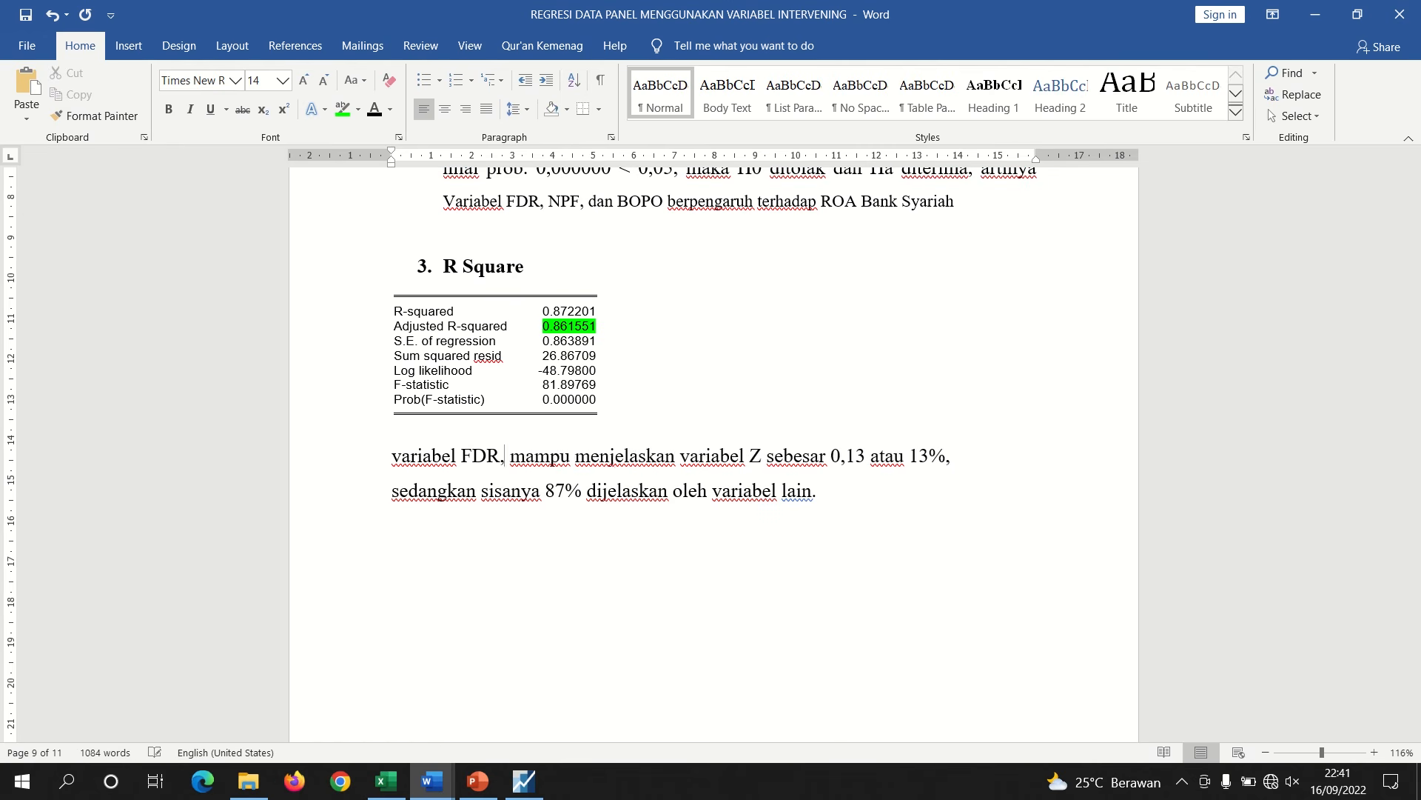
text(PF)
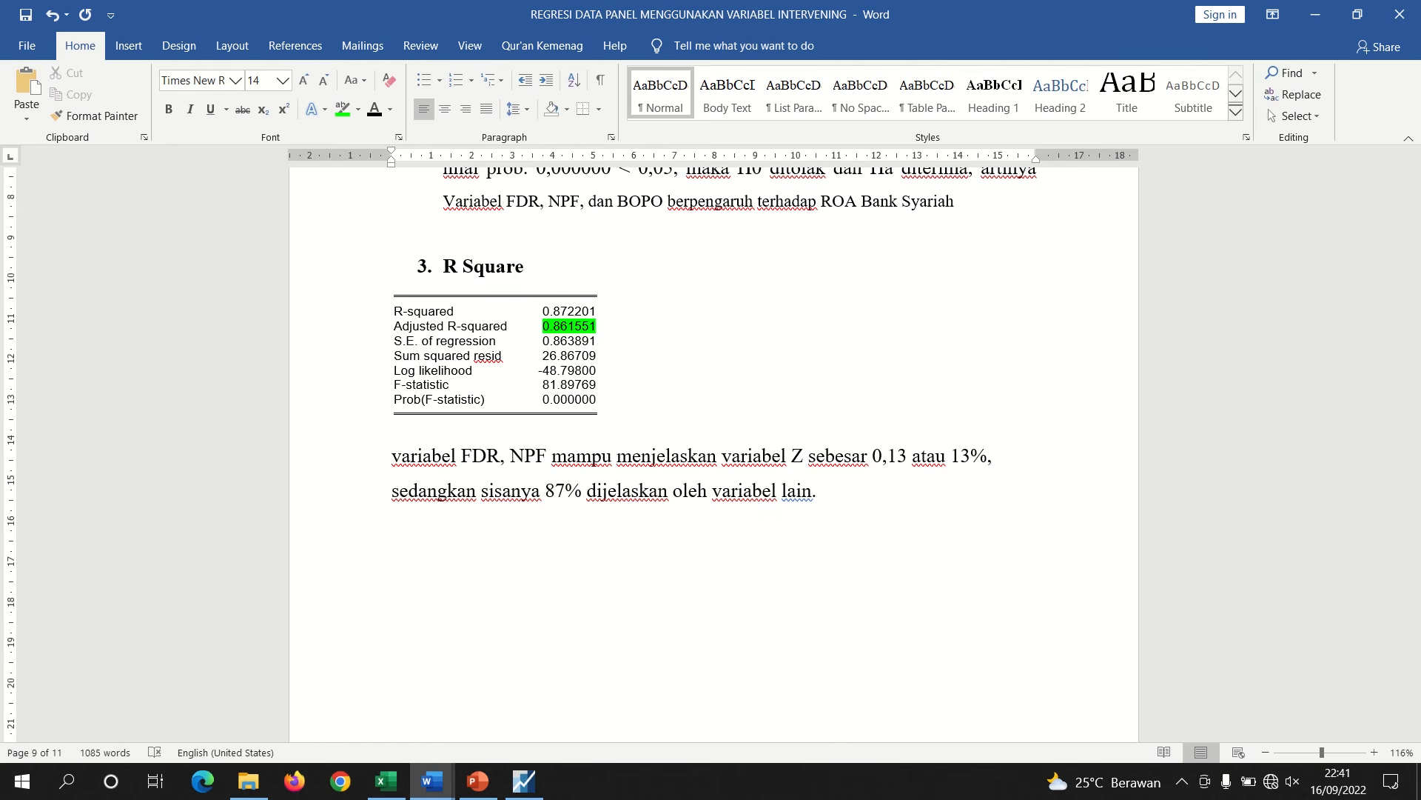
text(, dan BOP)
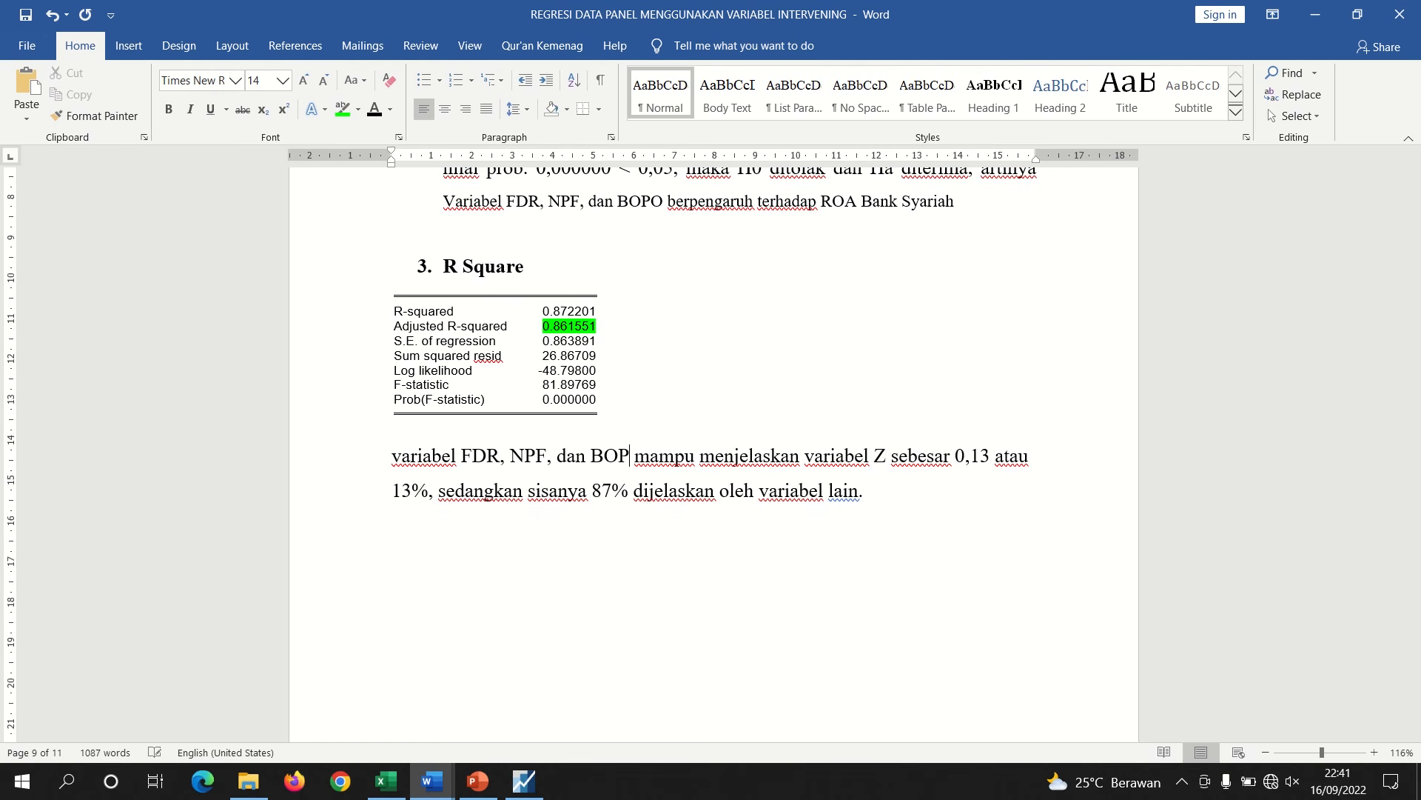
text(O)
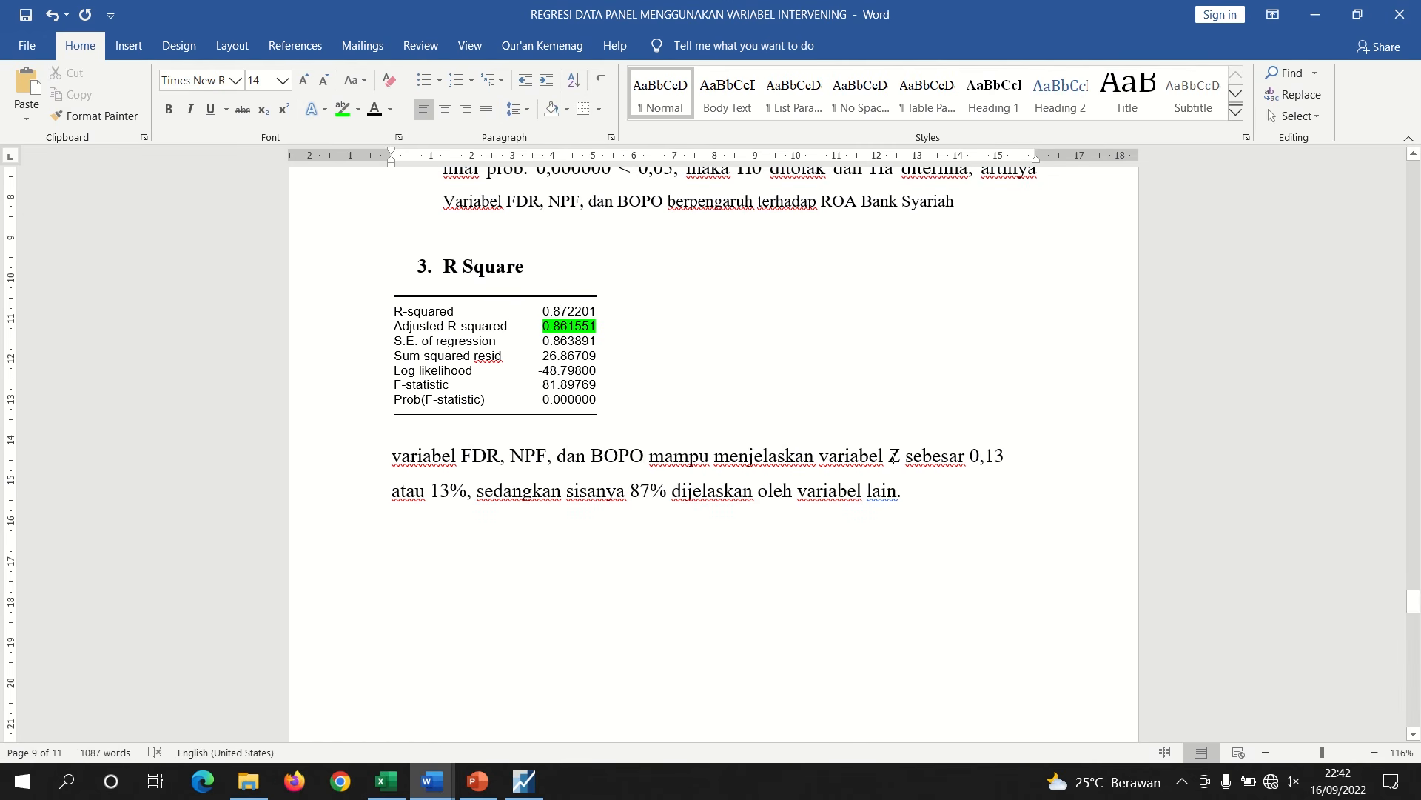
Change the explained variable in the sentence to ROA
click(891, 457)
key(BackSpace)
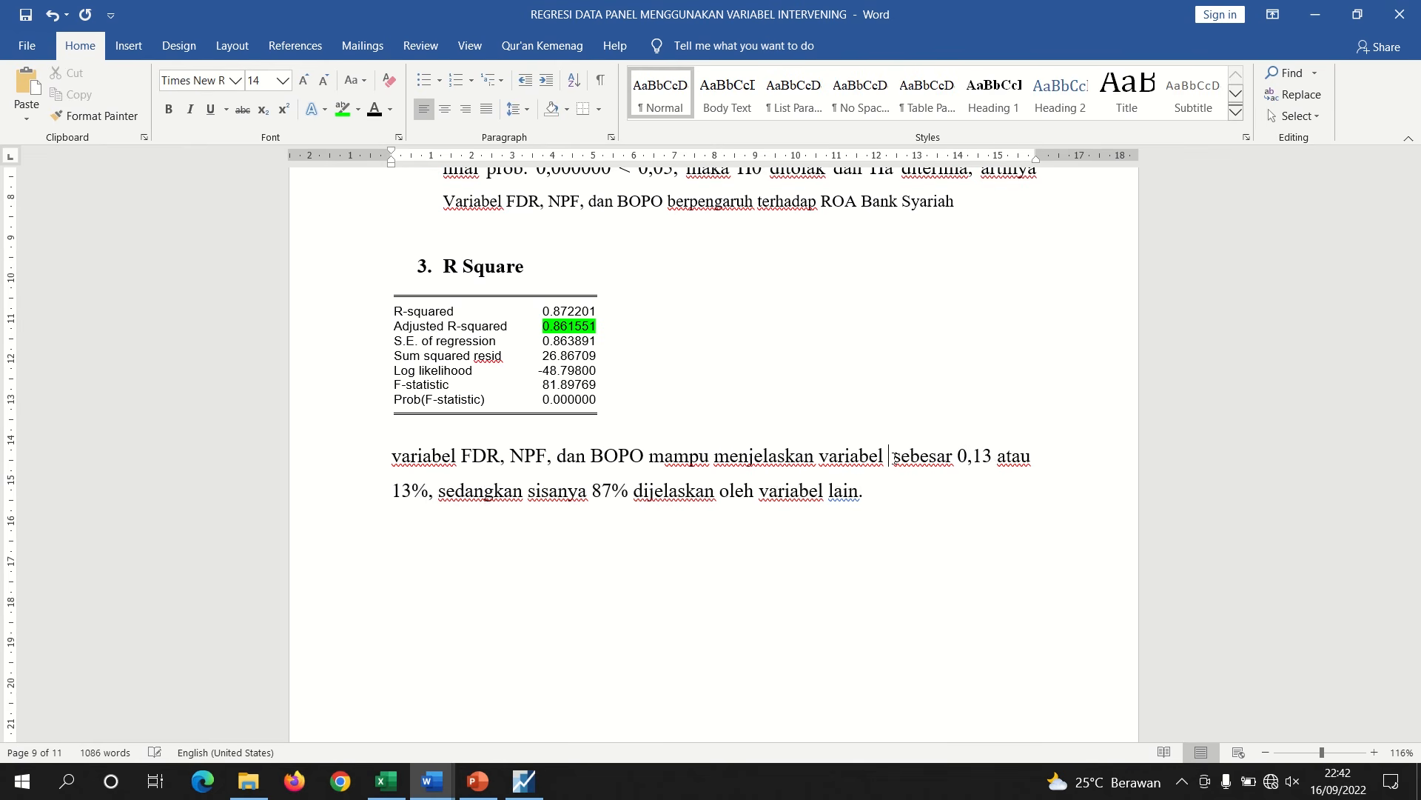
text(ROA)
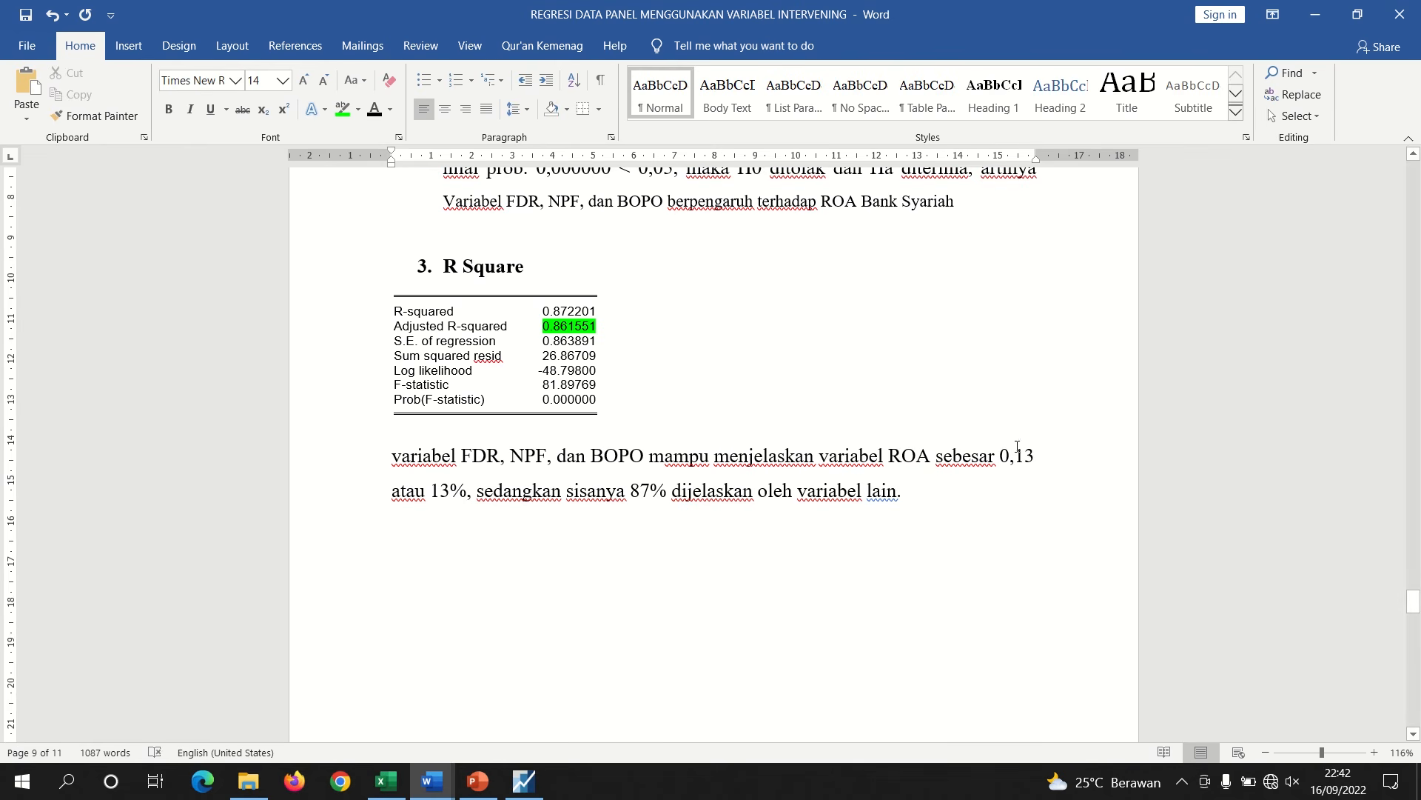
Set the explained proportion in the sentence to 0,86
click(1038, 460)
key(BackSpace)
key(BackSpace)
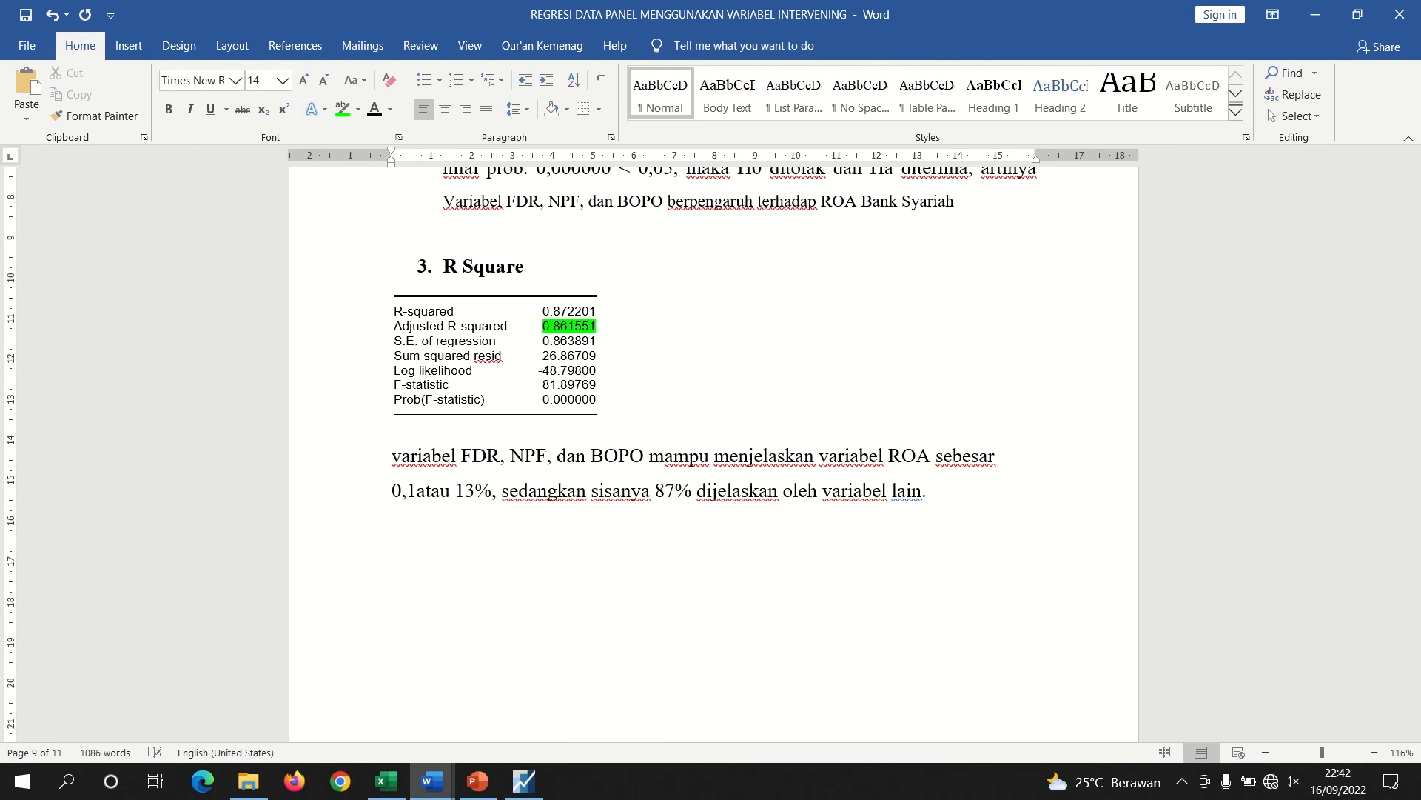
key(BackSpace)
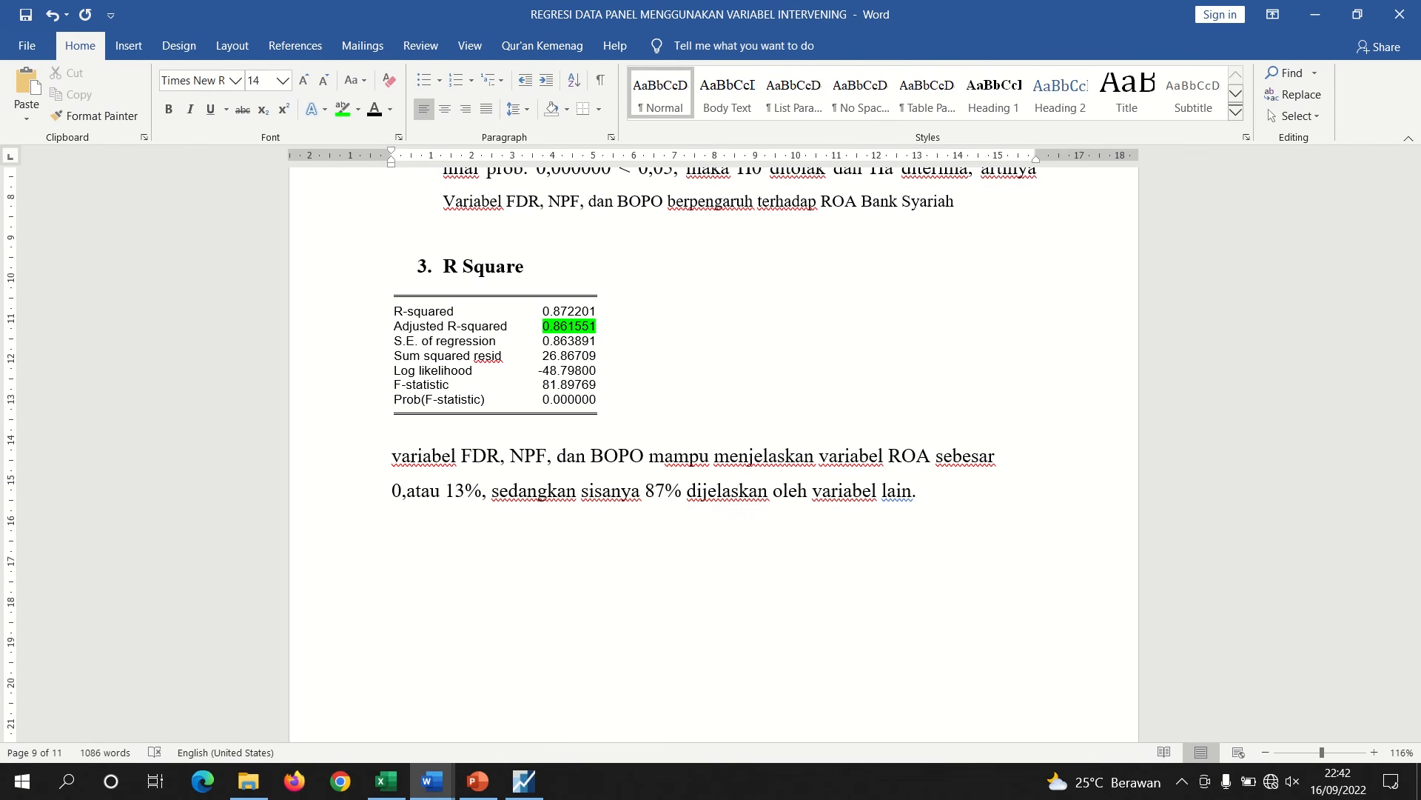
text(86)
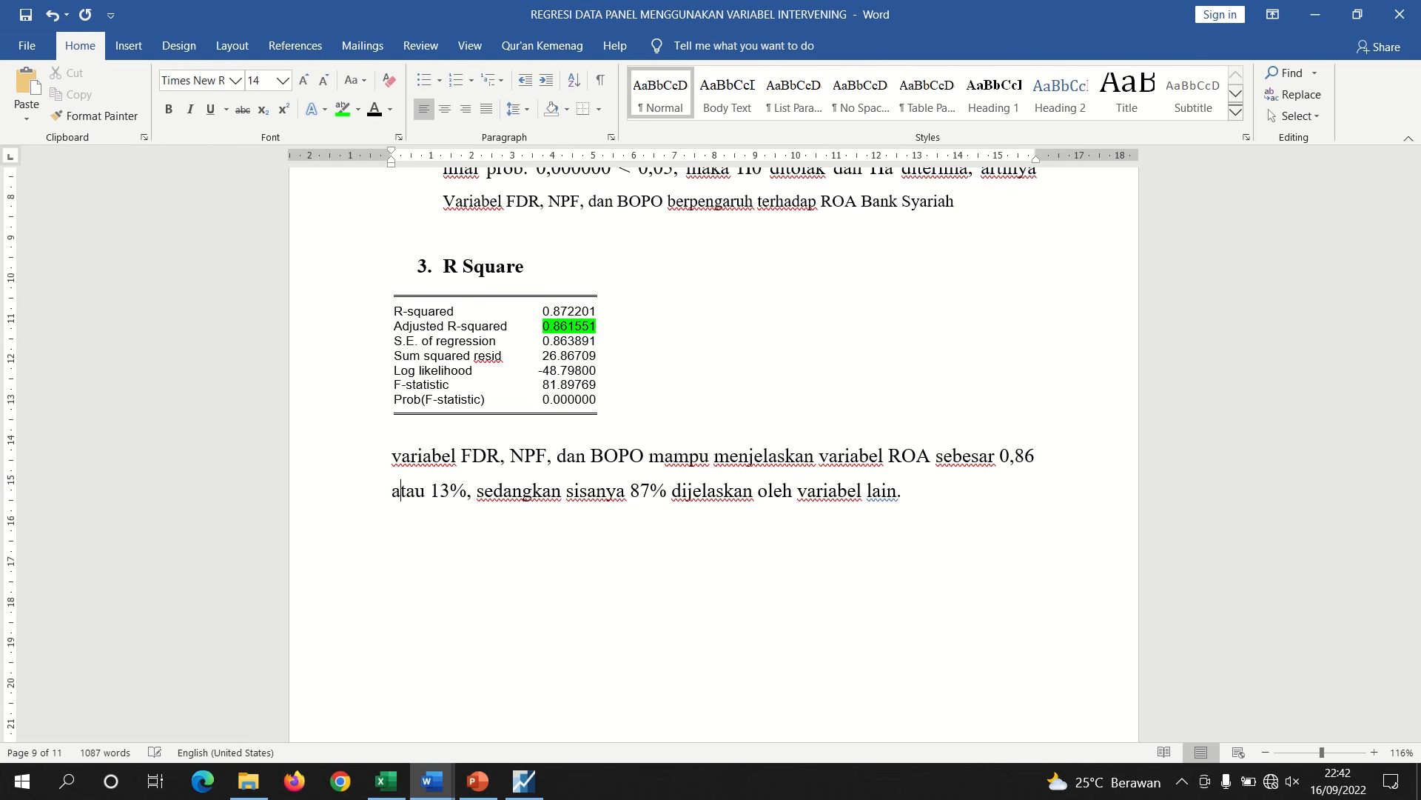
Set the sentence's percentages to 86% explained by FDR, NPF and BOPO and 14% by other variables
key(Right)
key(Right)
key(BackSpace)
key(BackSpace)
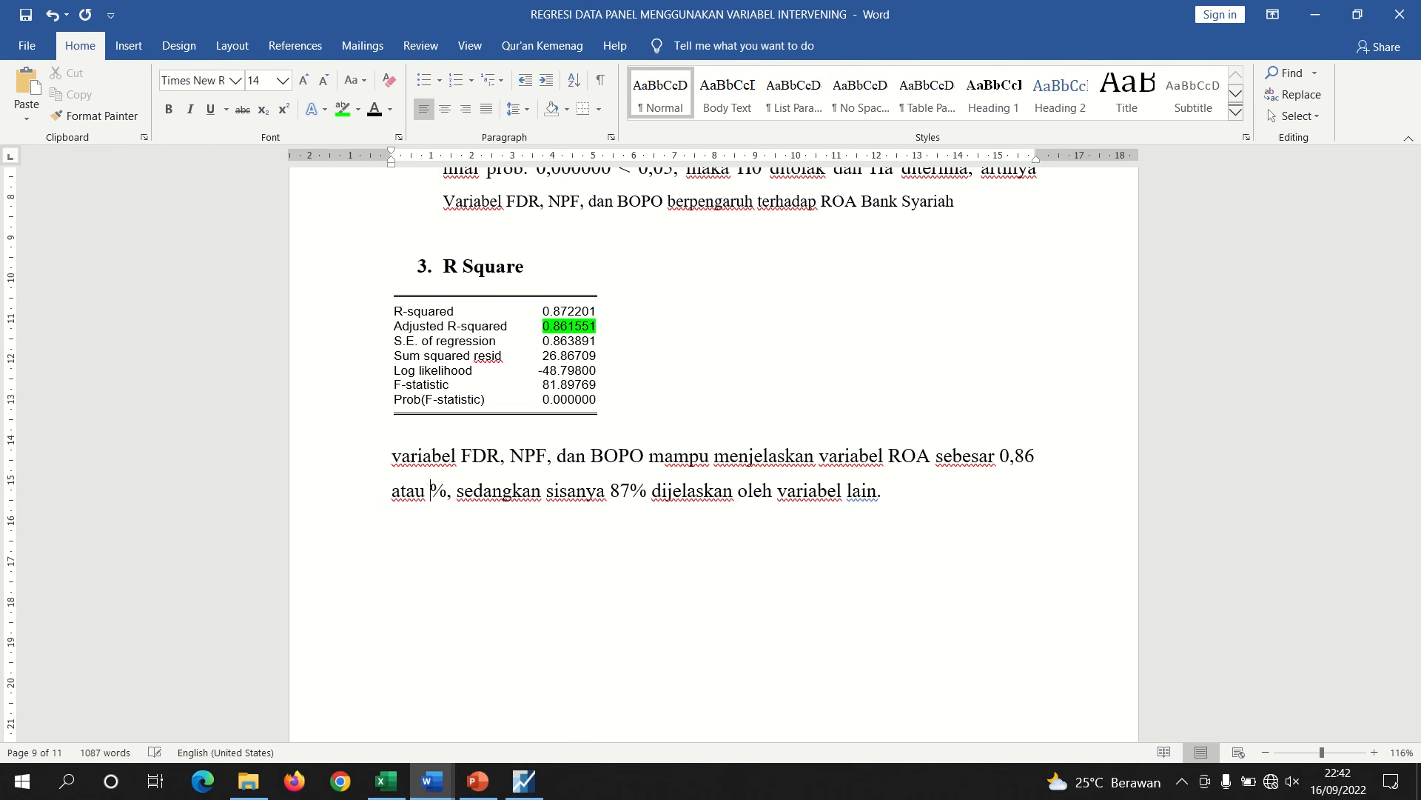
text(86)
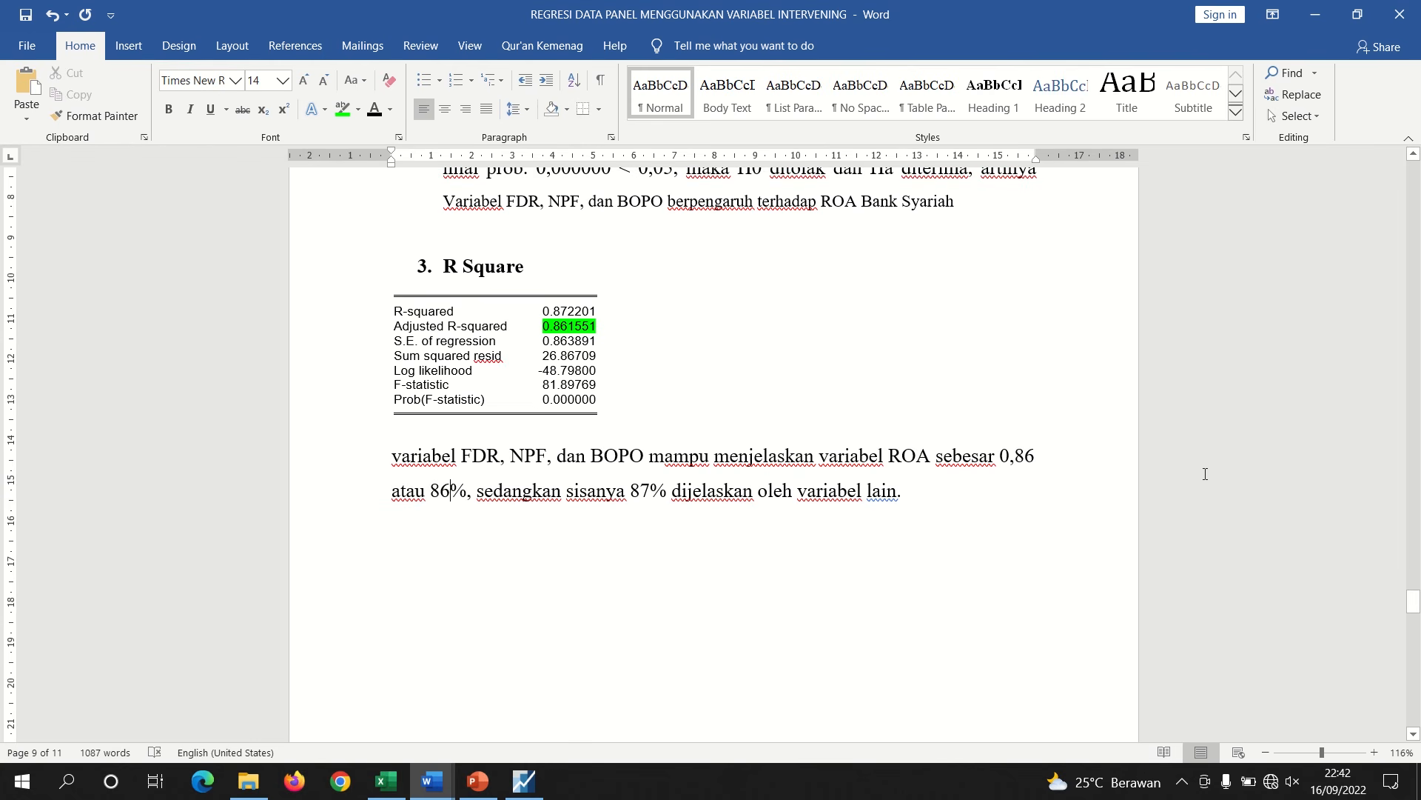
click(653, 493)
key(BackSpace)
key(BackSpace)
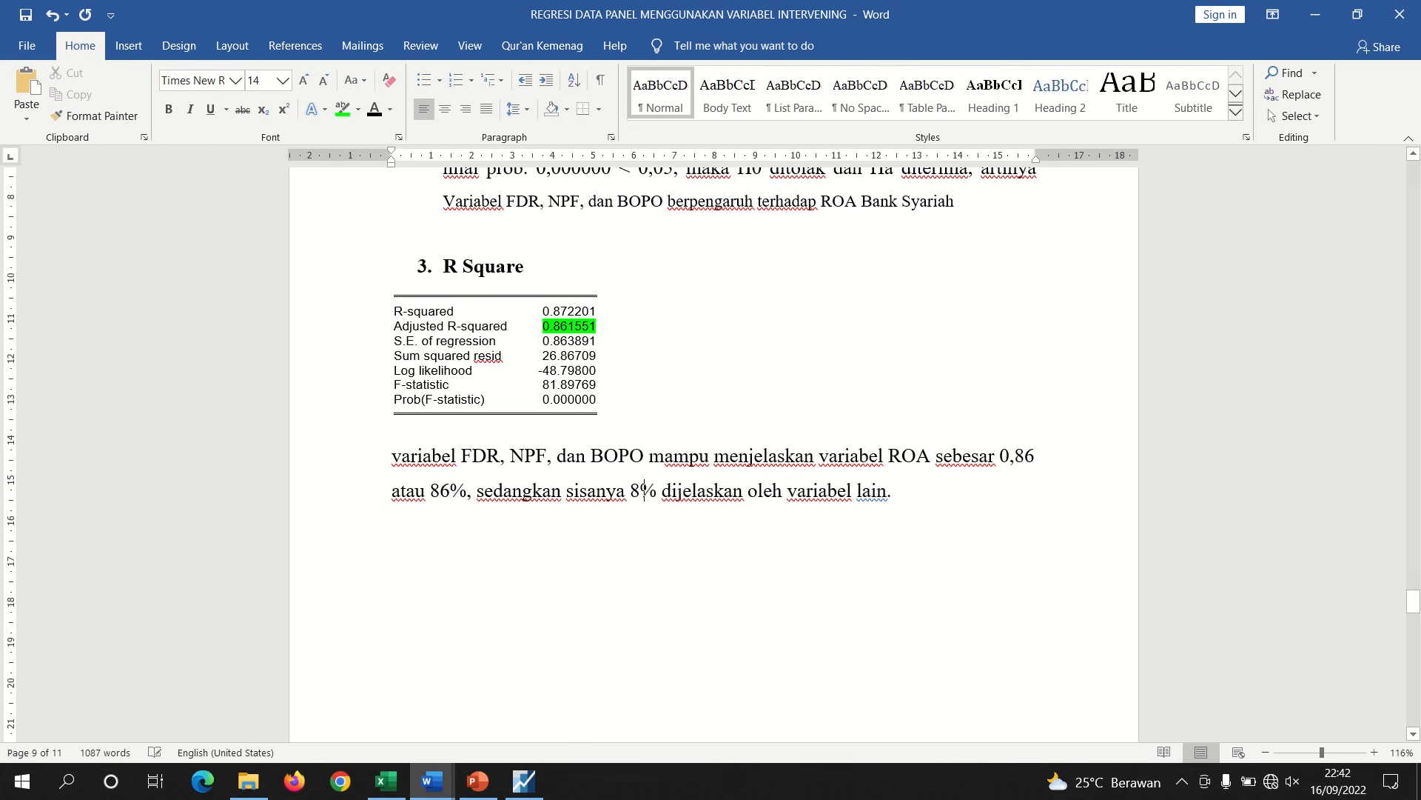
text(14)
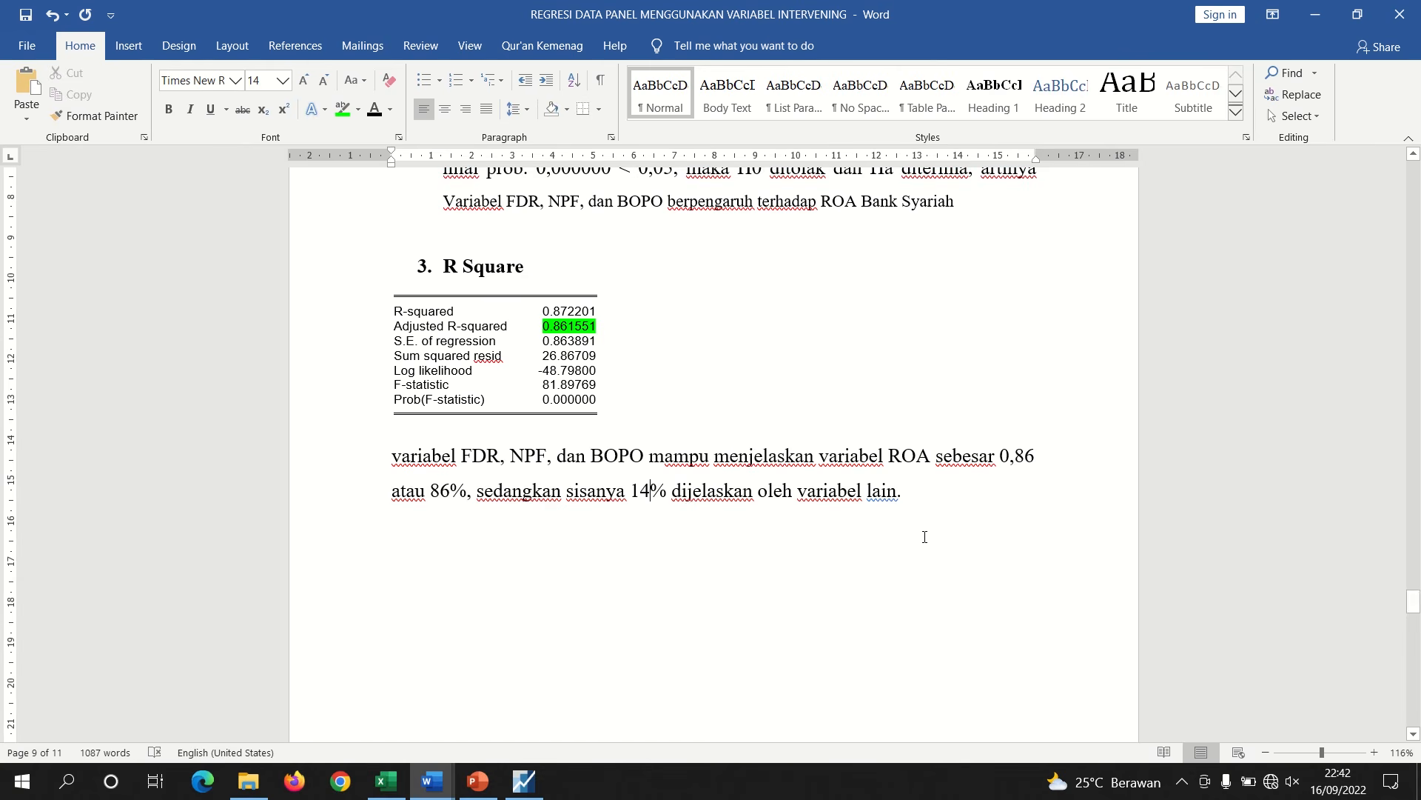
Review the Sobel test section of the report and the hypothesis list in the second document
drag(1416, 592, 1410, 631)
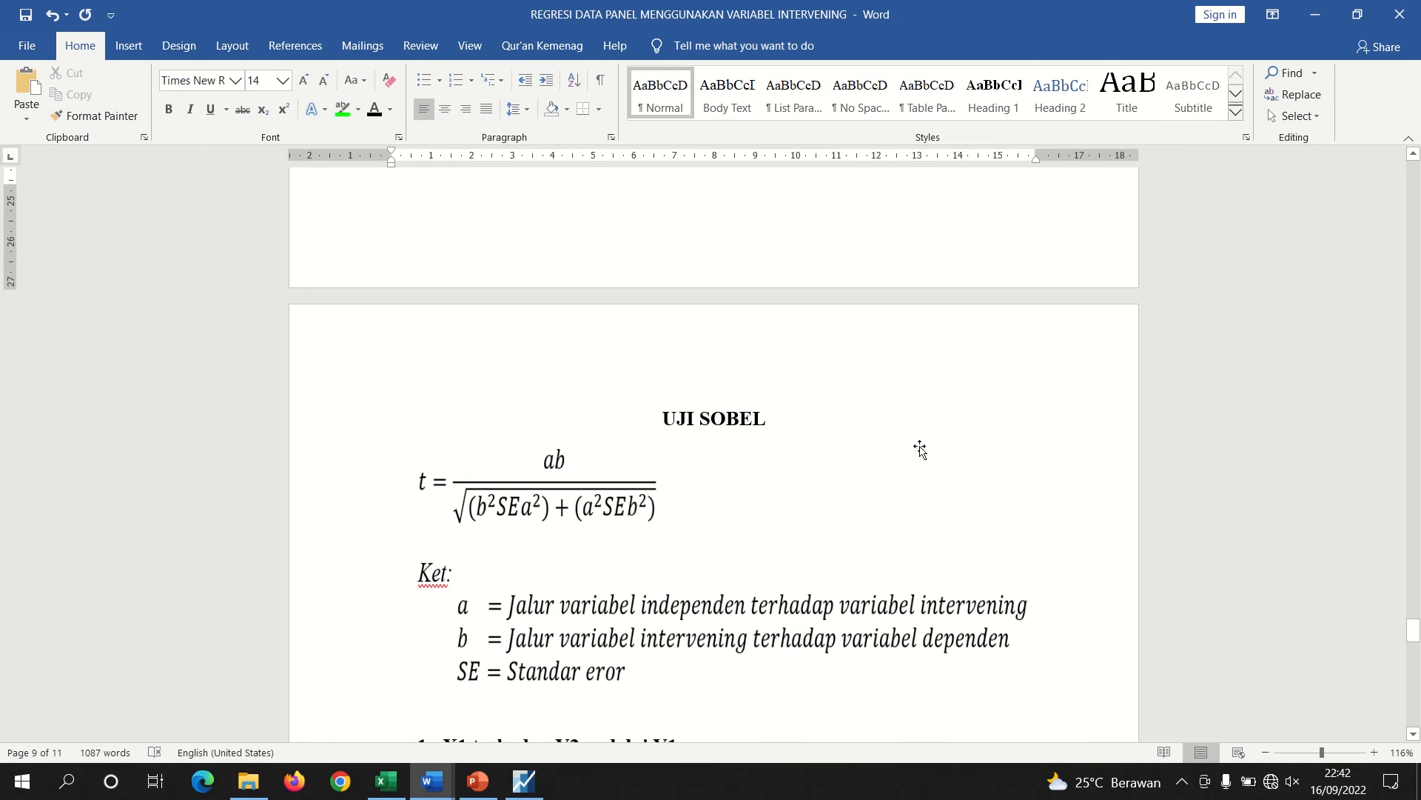
drag(1414, 630, 1414, 630)
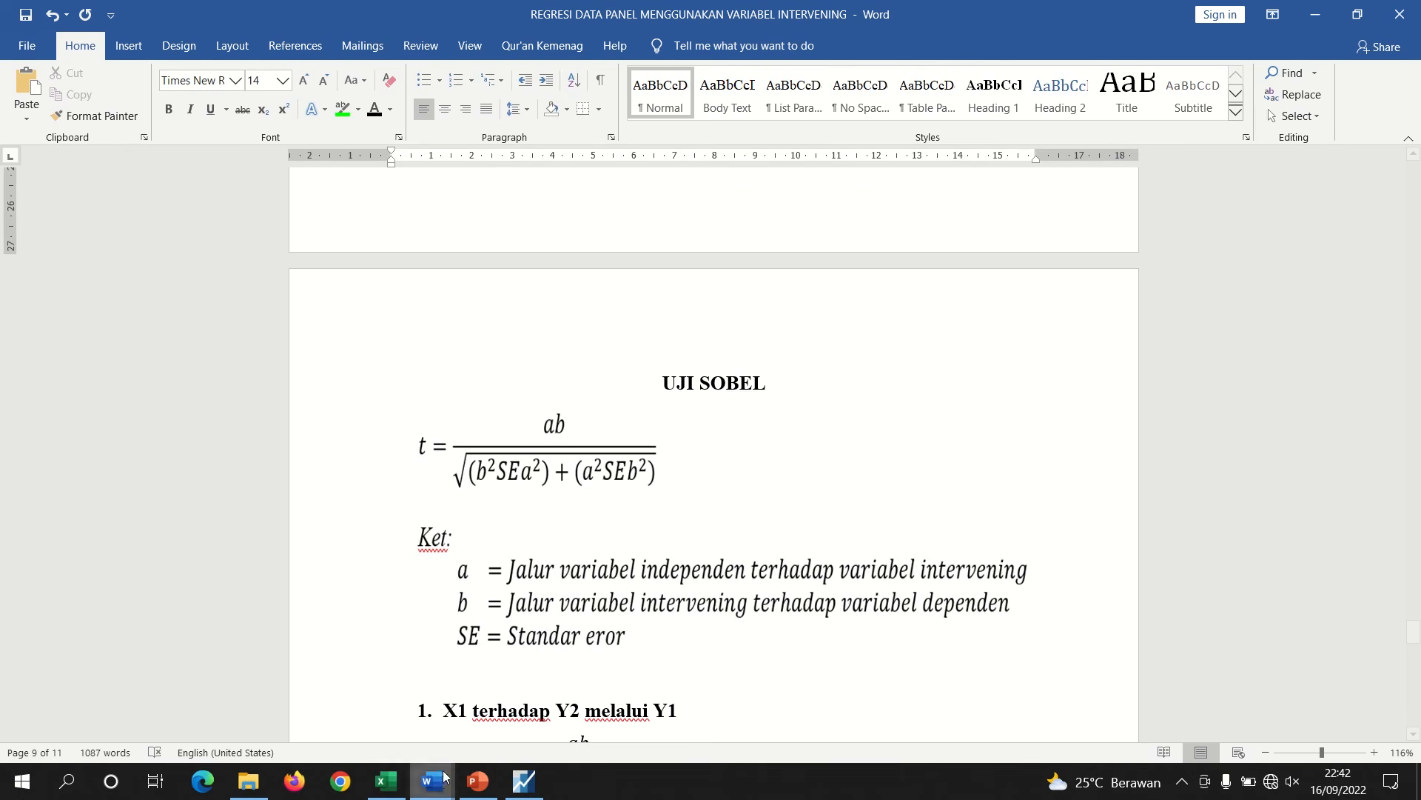
click(529, 692)
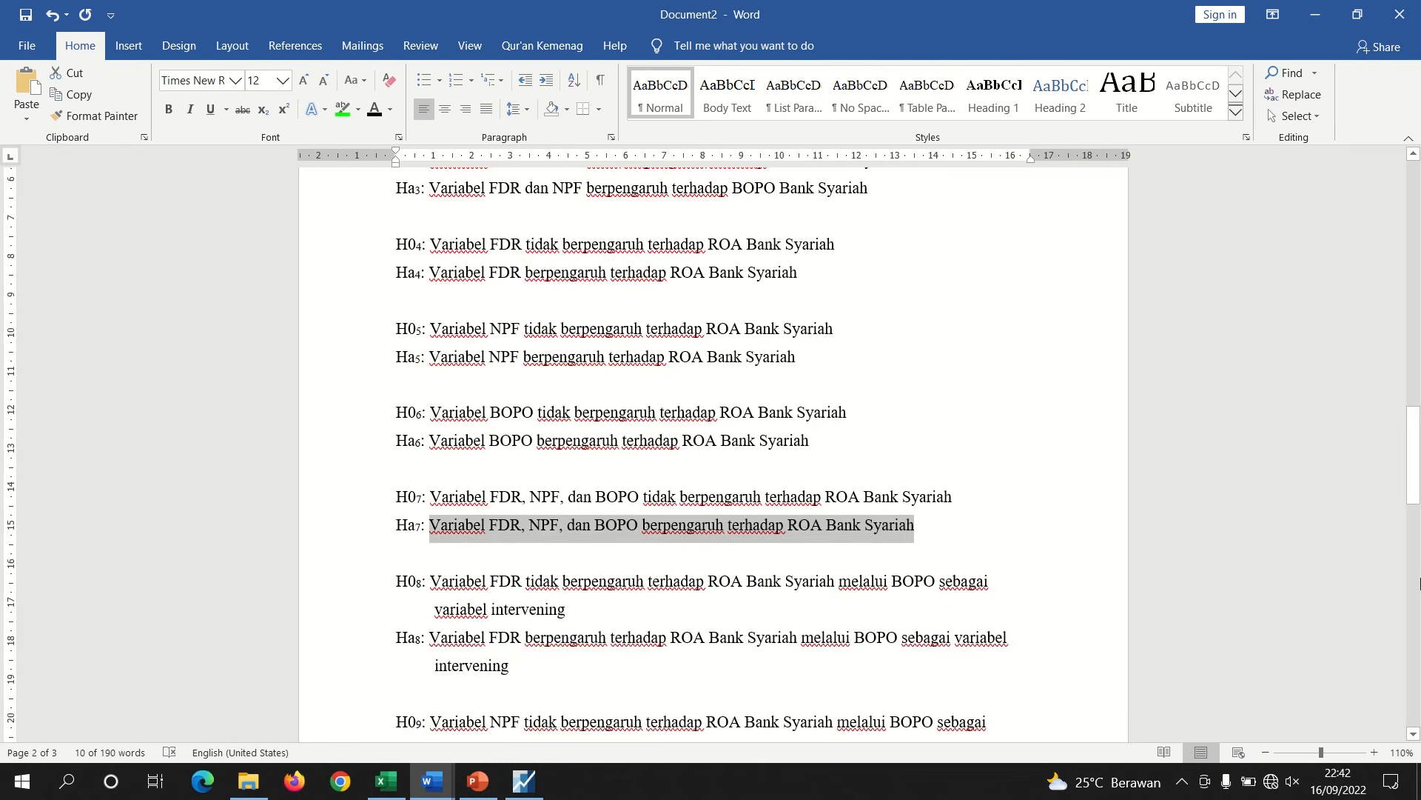
drag(1414, 493, 1414, 517)
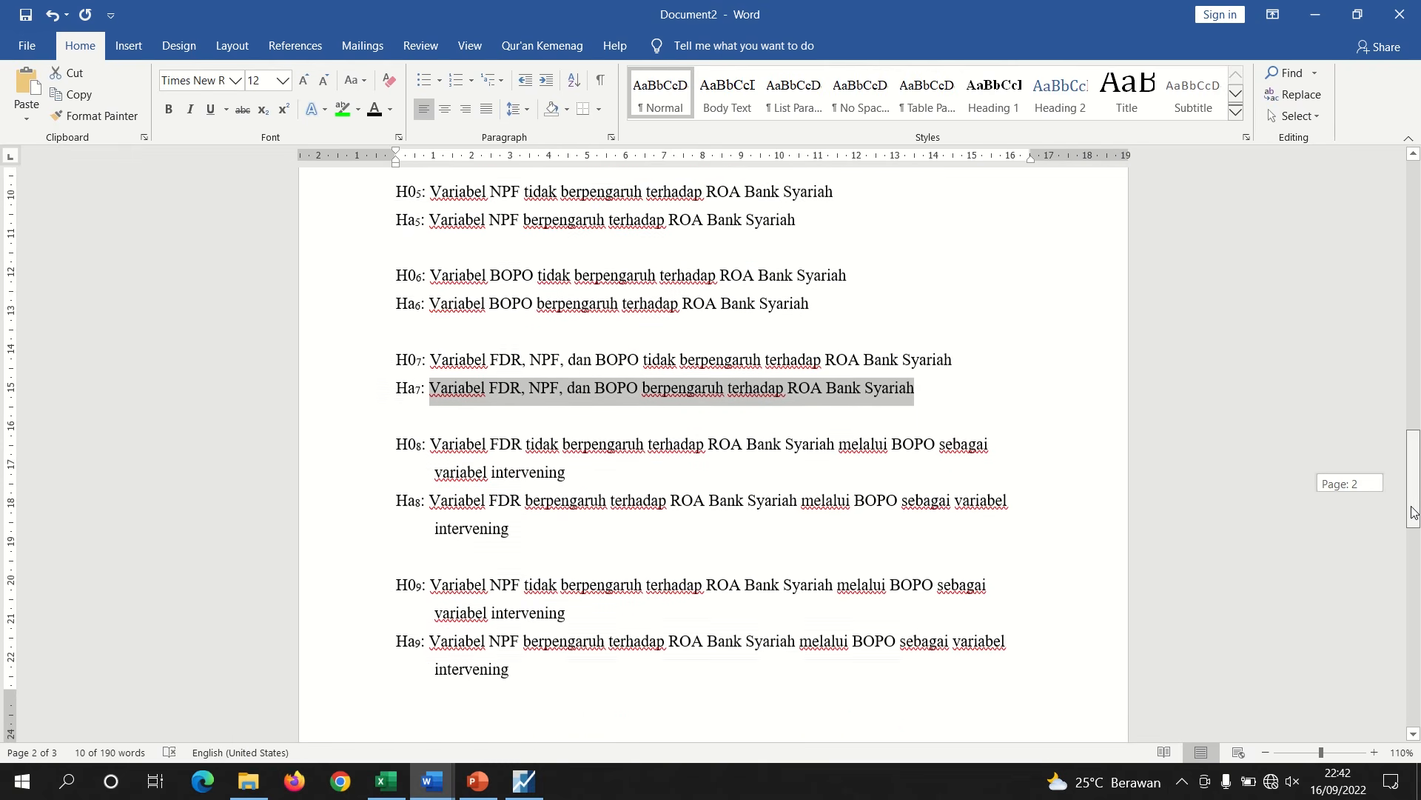
drag(516, 667, 474, 454)
click(484, 448)
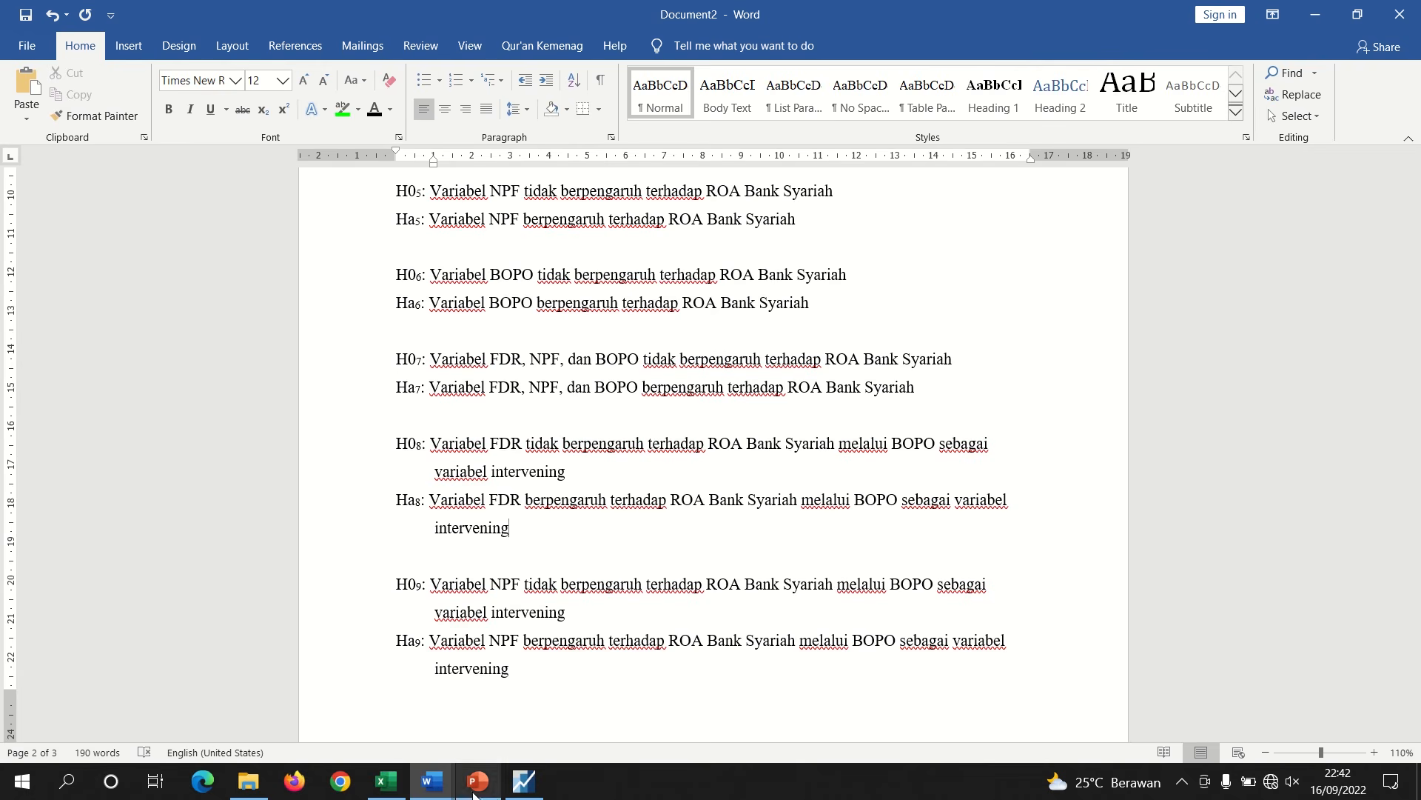
mouse_move(438, 789)
click(323, 614)
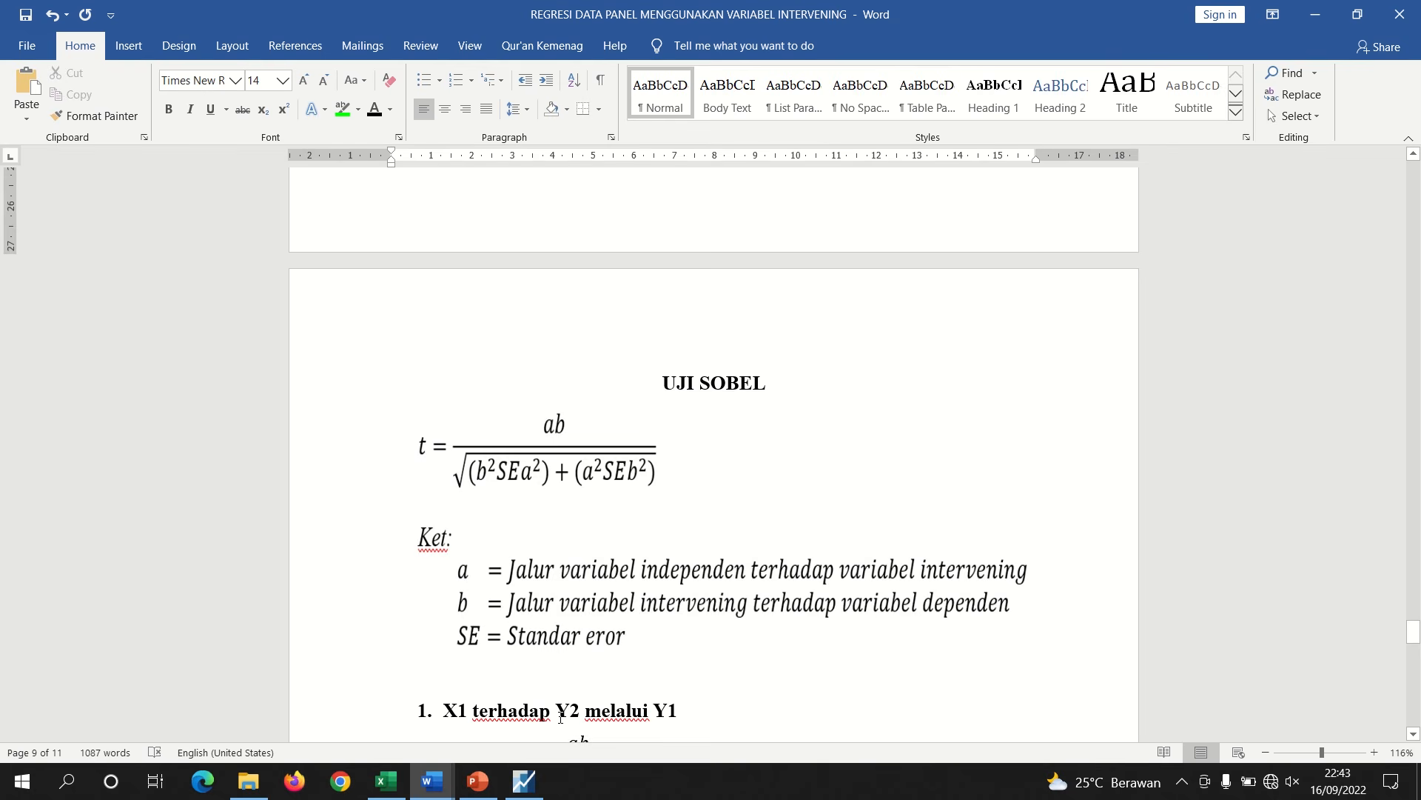
Copy the header and coefficient table of the Y regression output from EViews as displayed text
click(524, 781)
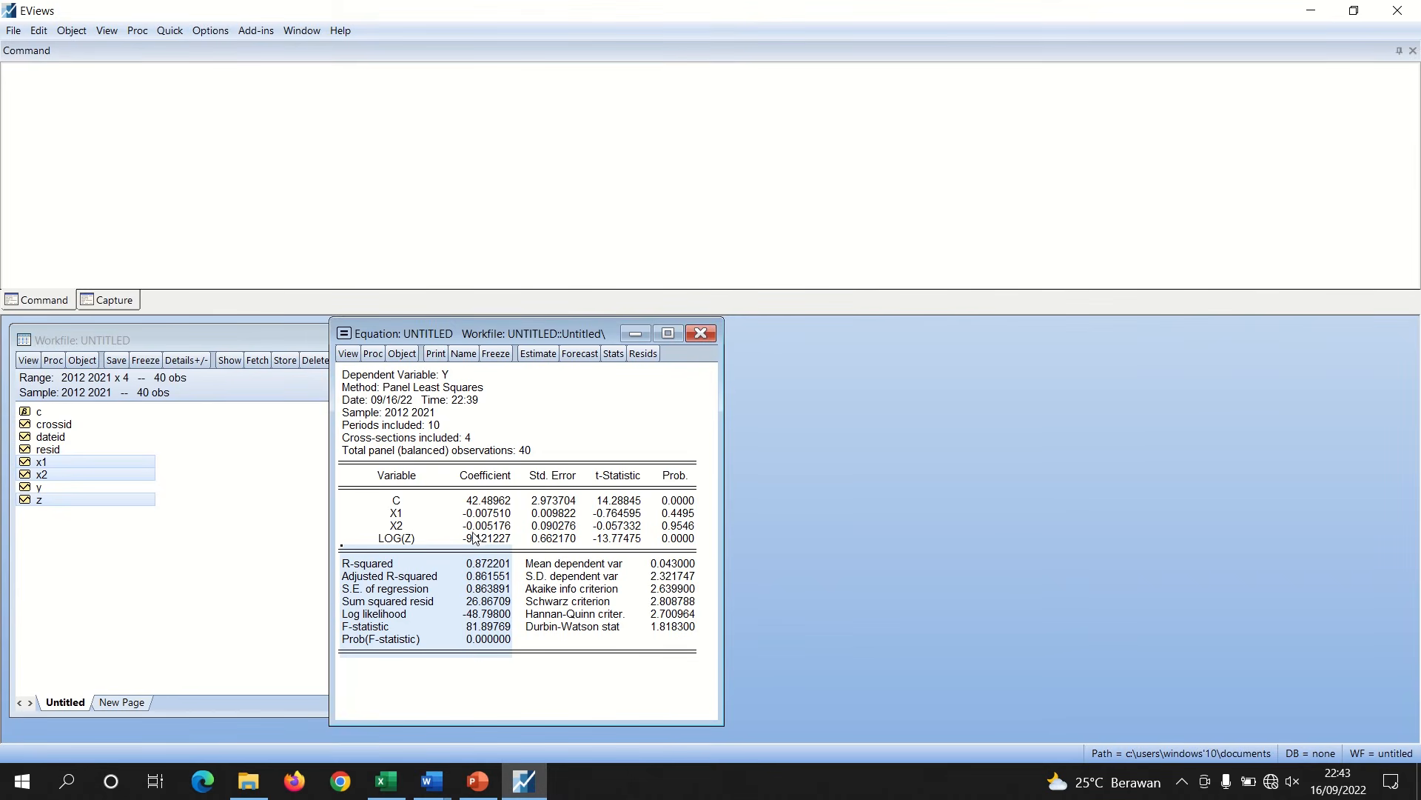
drag(341, 371, 668, 559)
right_click(681, 556)
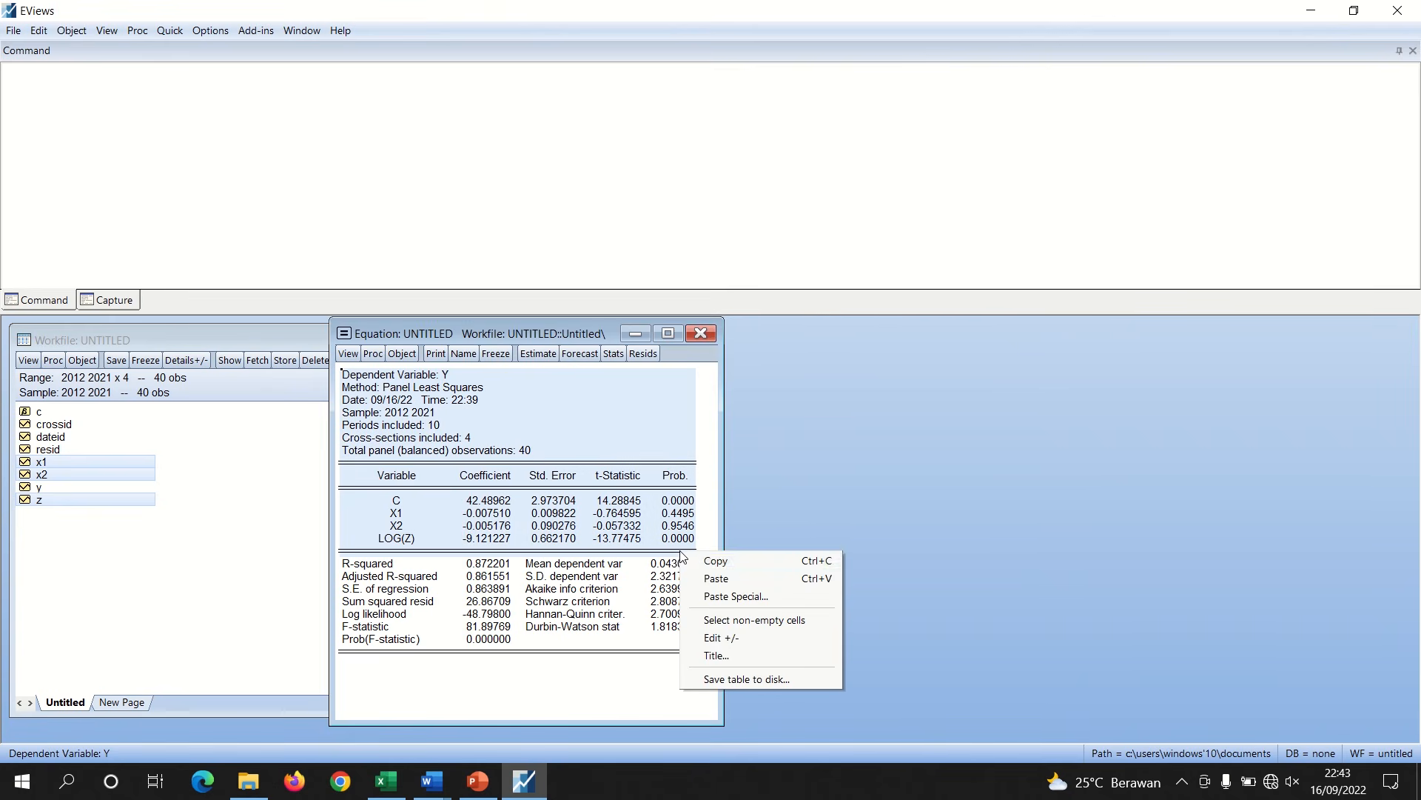
click(704, 562)
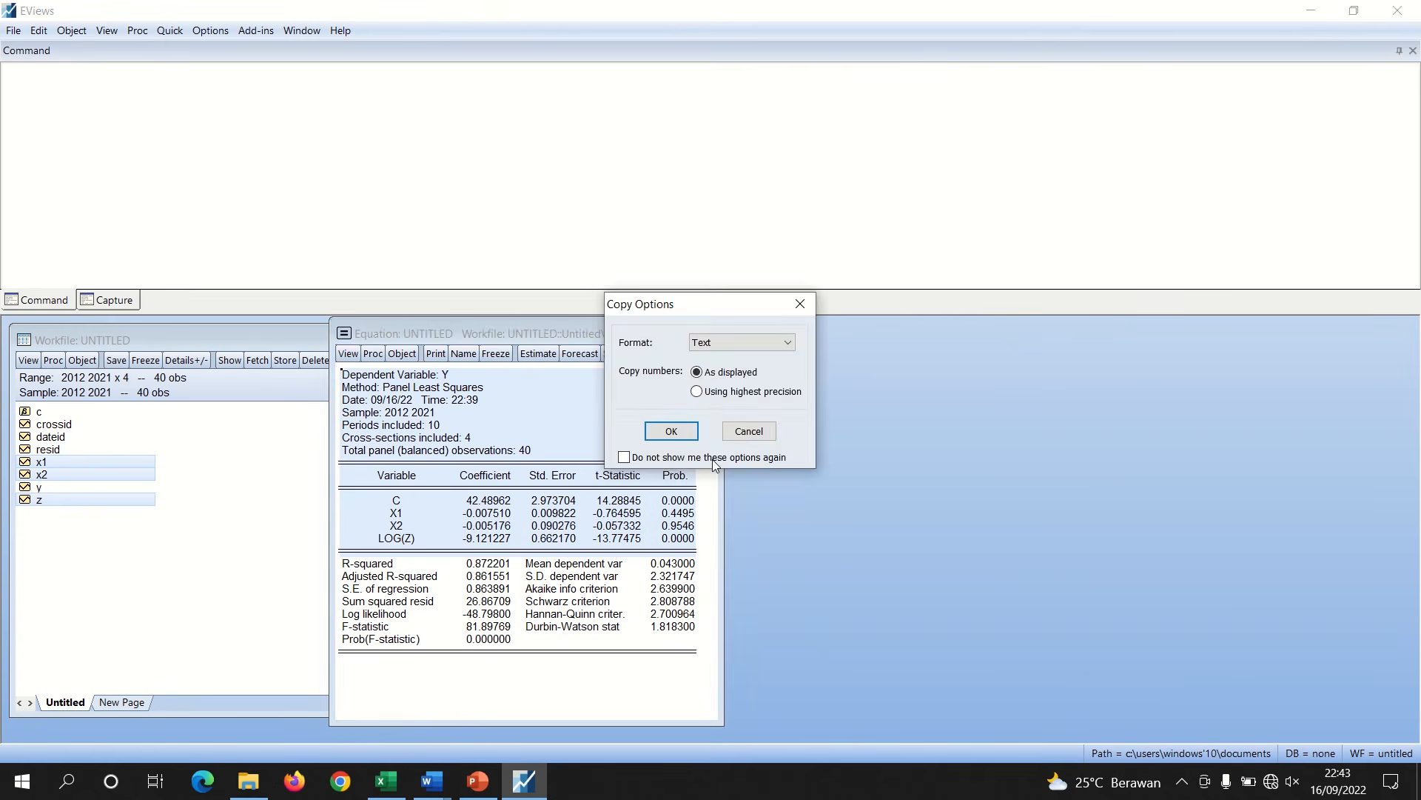
click(671, 431)
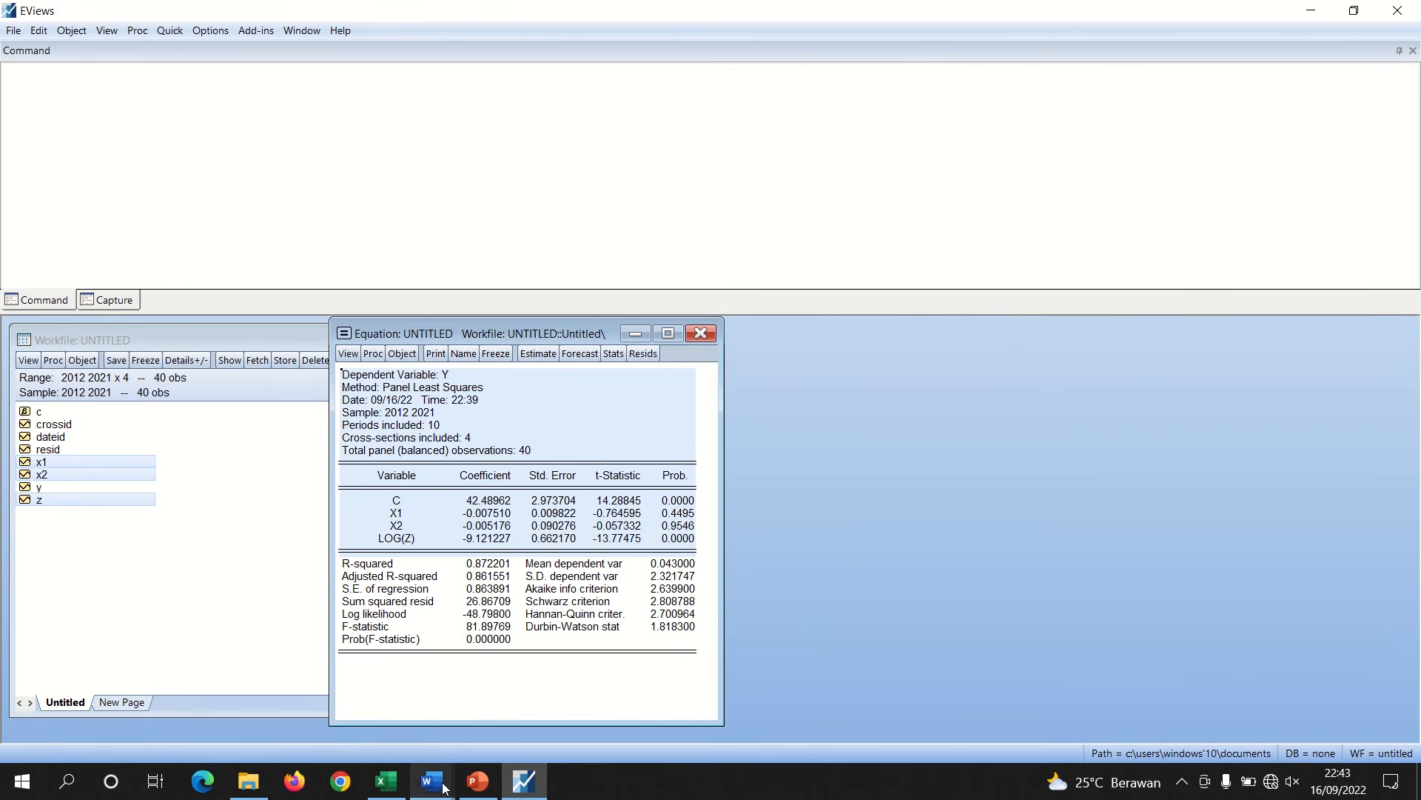
Create a new Word document and paste the copied Y regression coefficient table into it
mouse_move(432, 781)
click(389, 701)
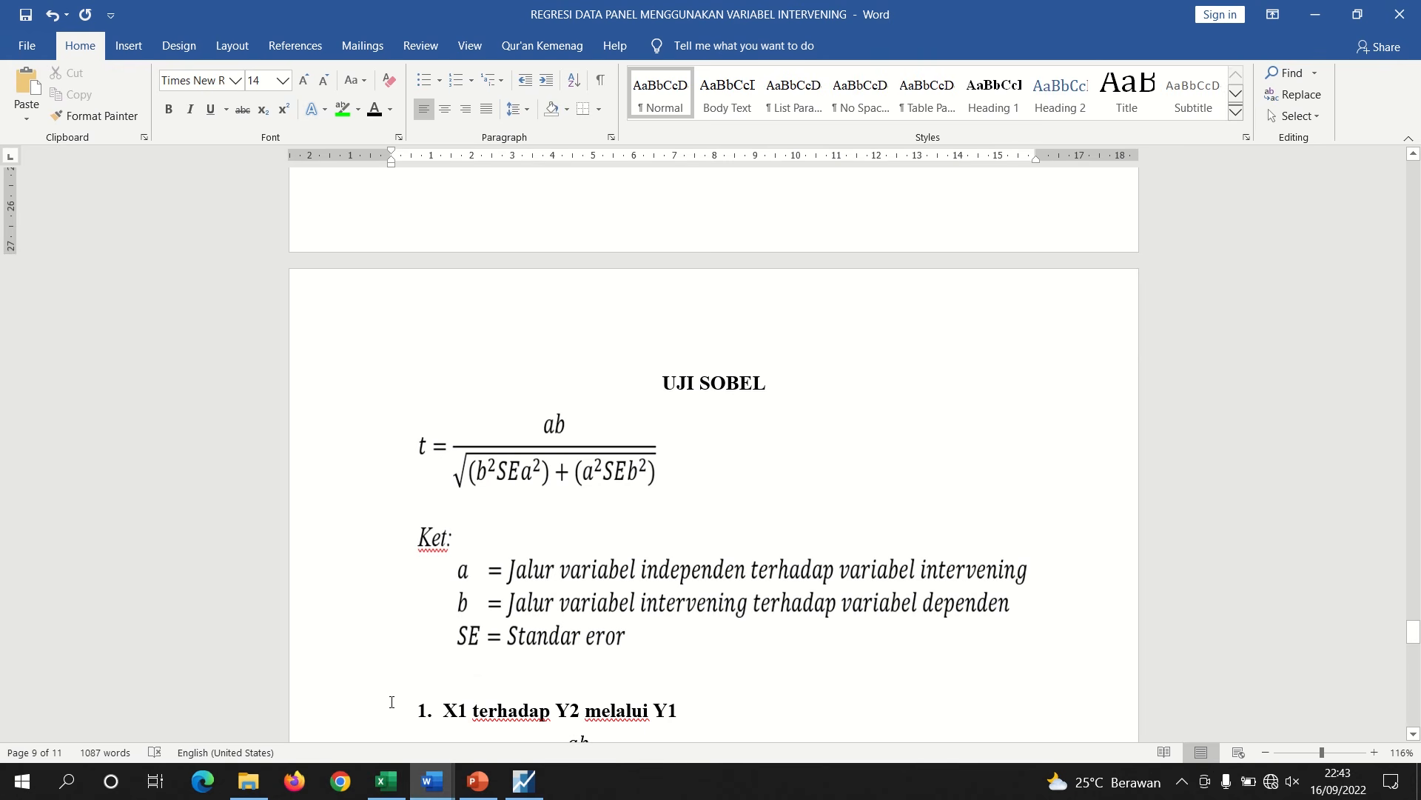
click(603, 686)
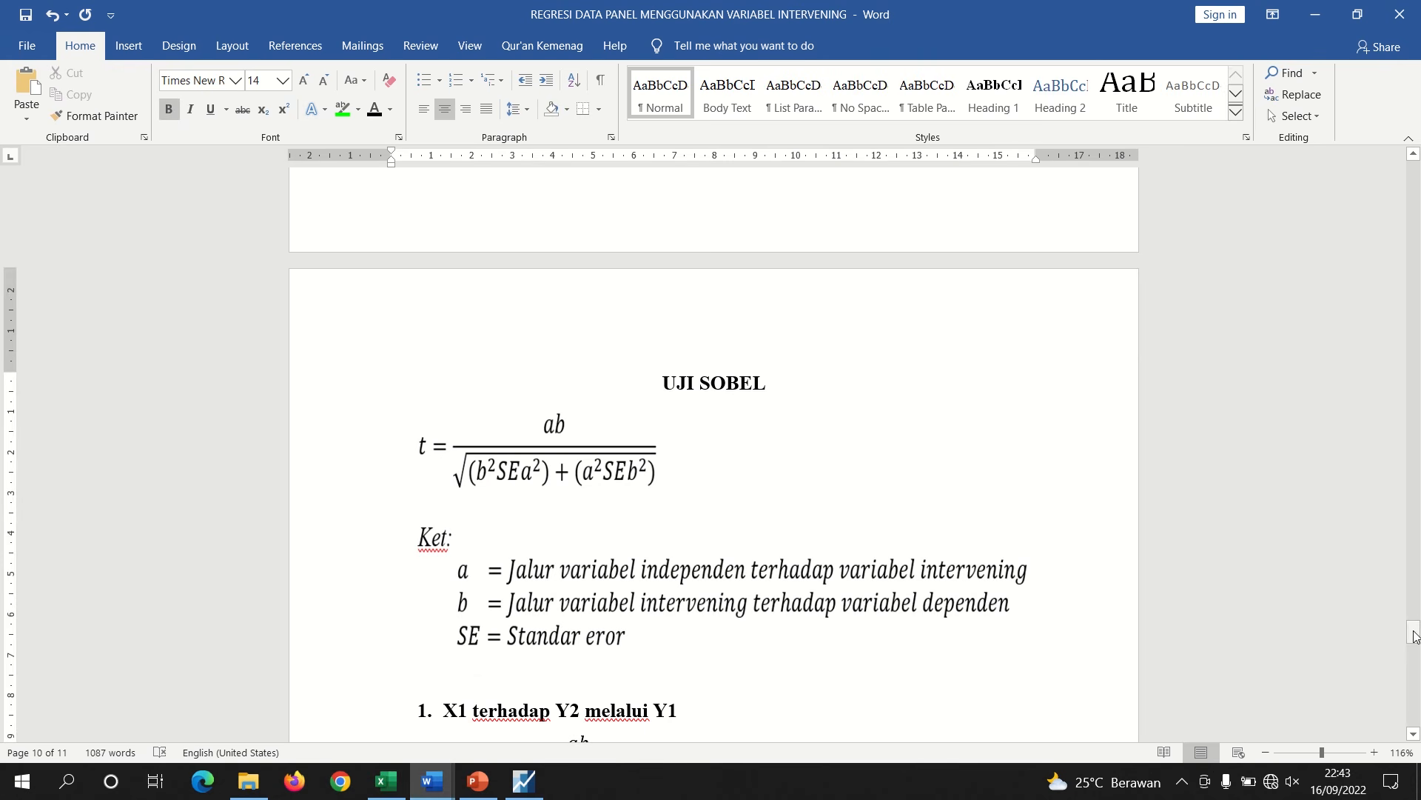
key(ctrl+n)
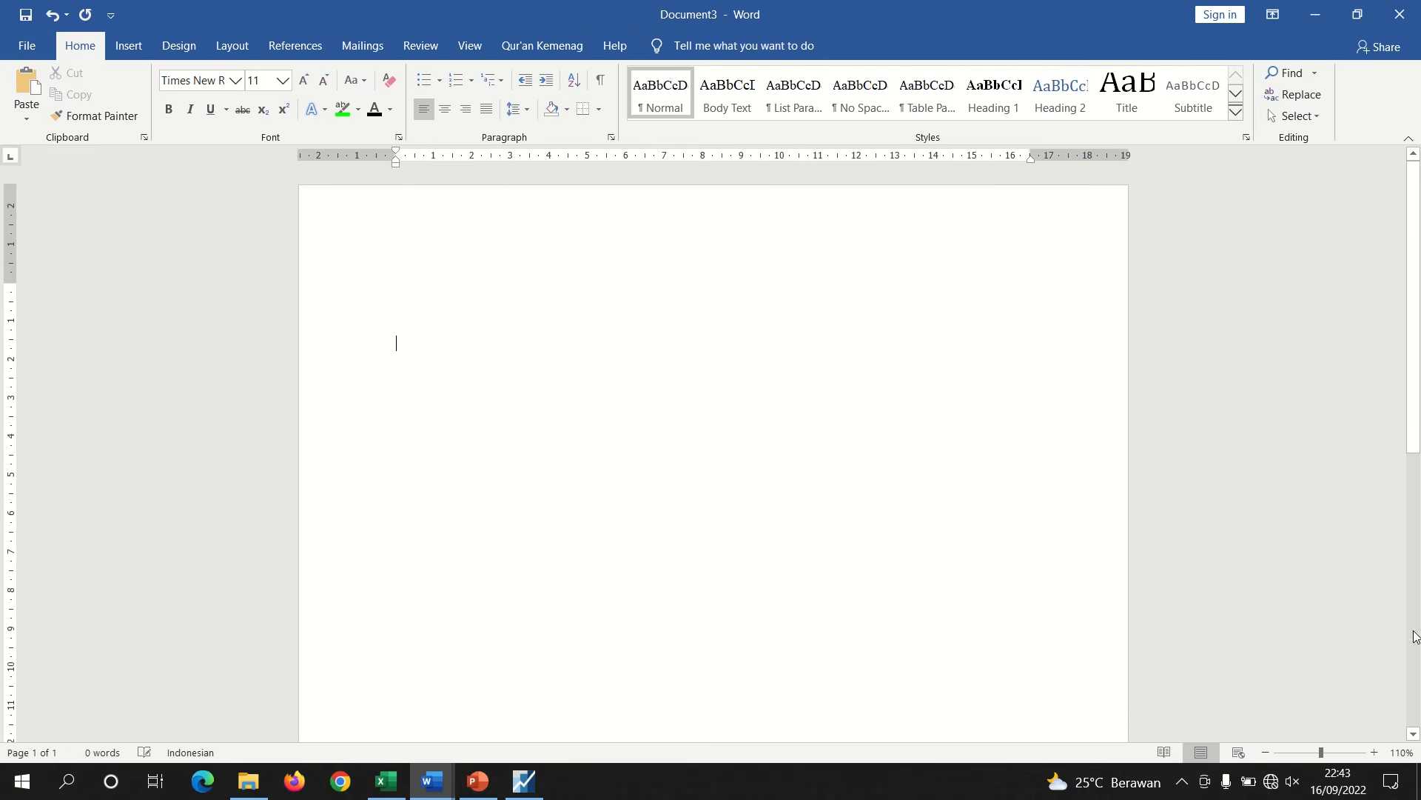
key(ctrl+v)
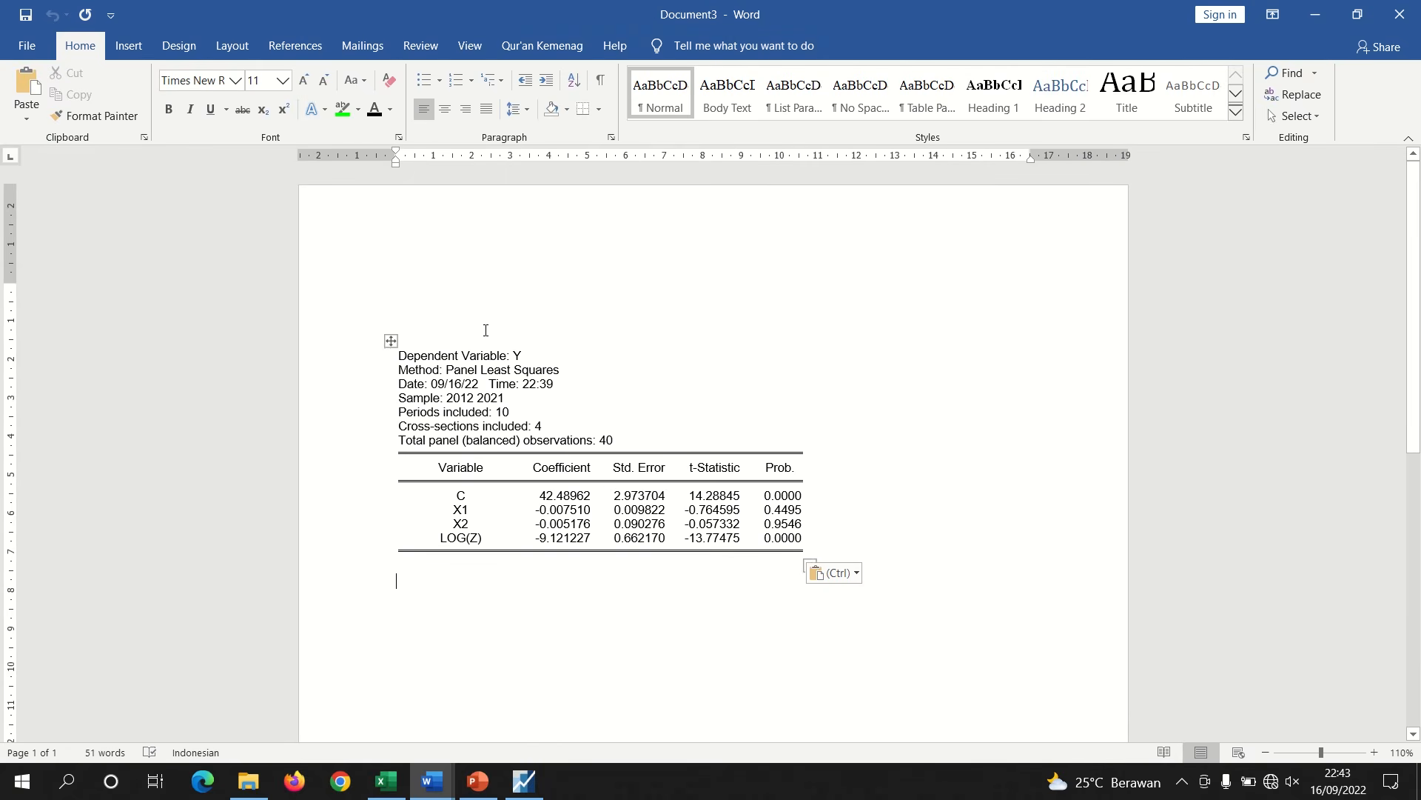
Copy the Z regression table from the sub-structural I t-test section and paste it above the Y table in the new document
click(524, 781)
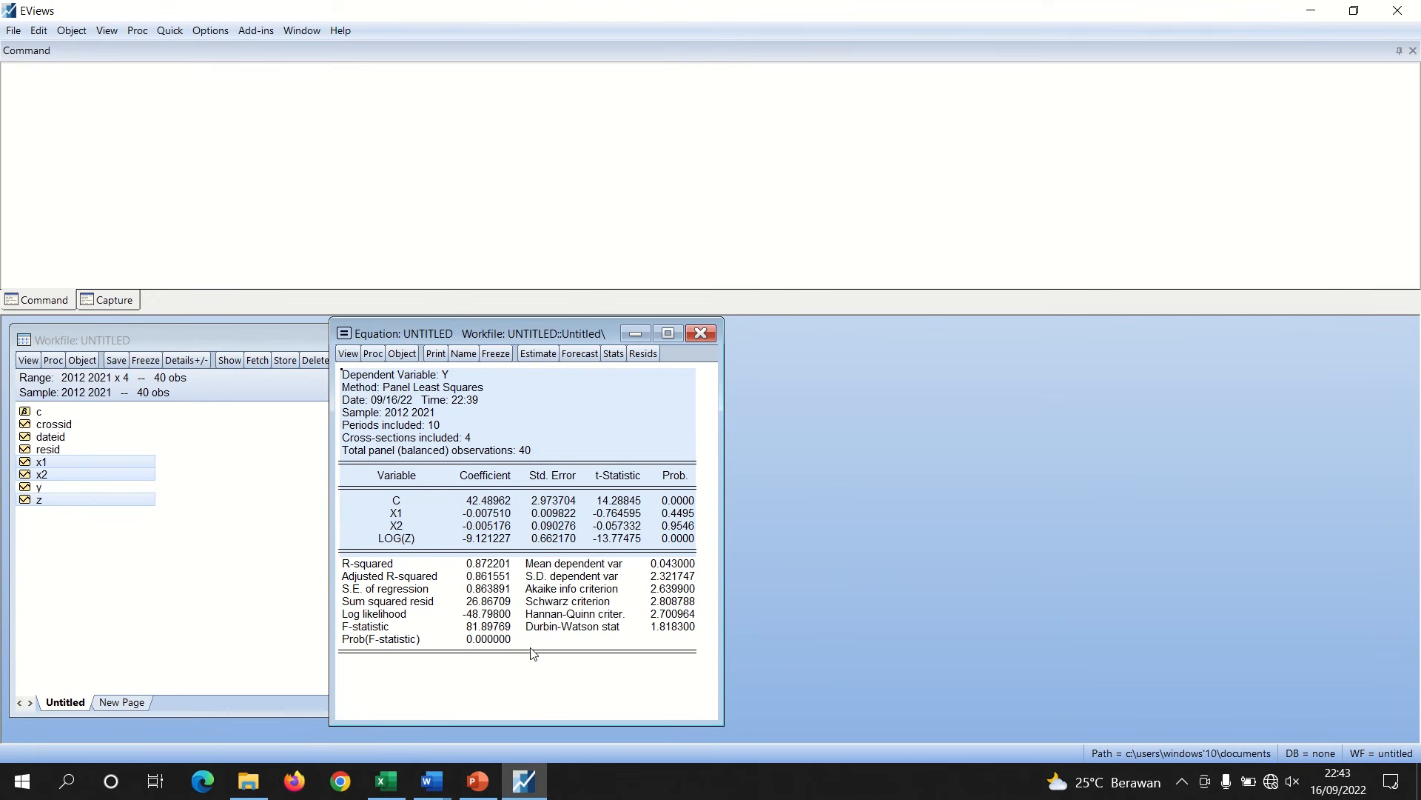
mouse_move(433, 781)
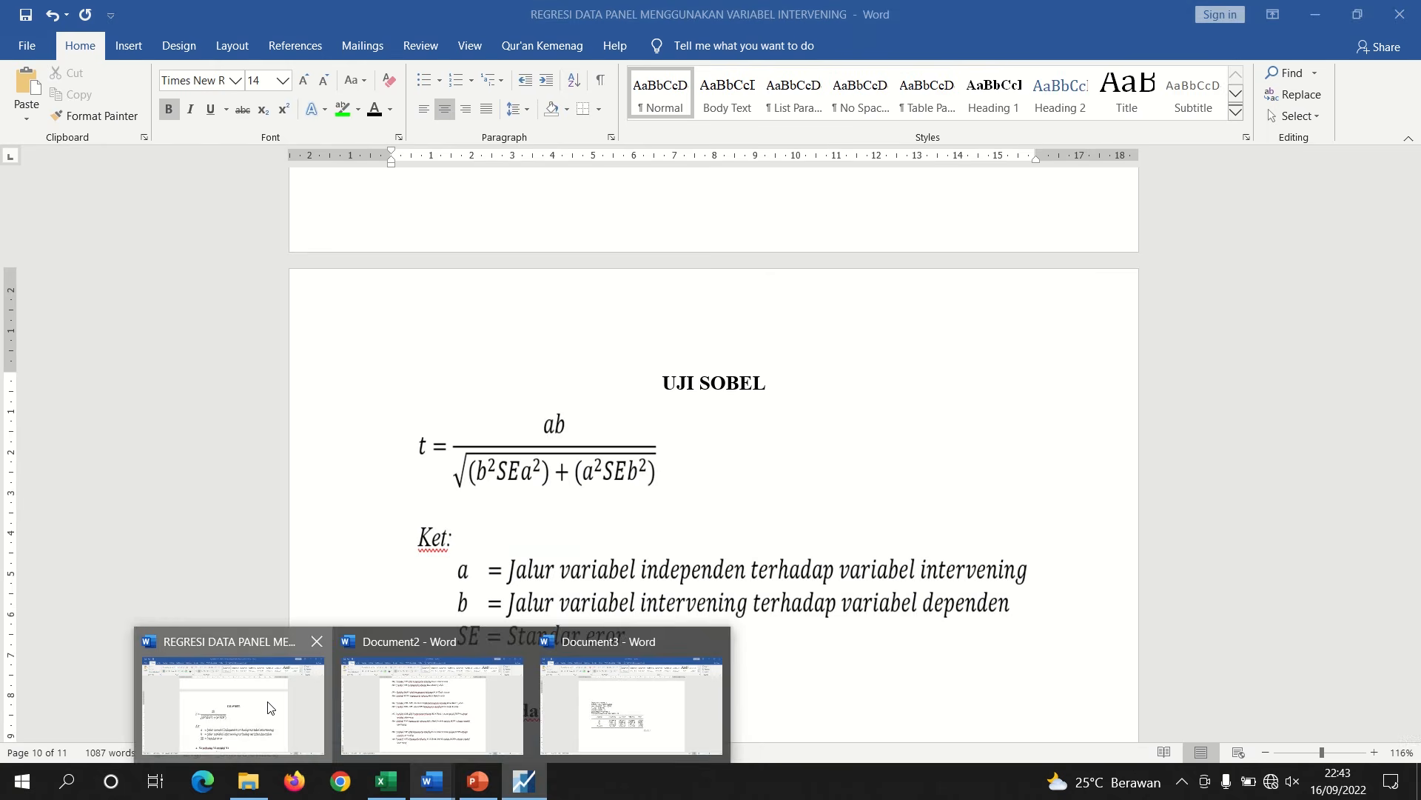
click(268, 707)
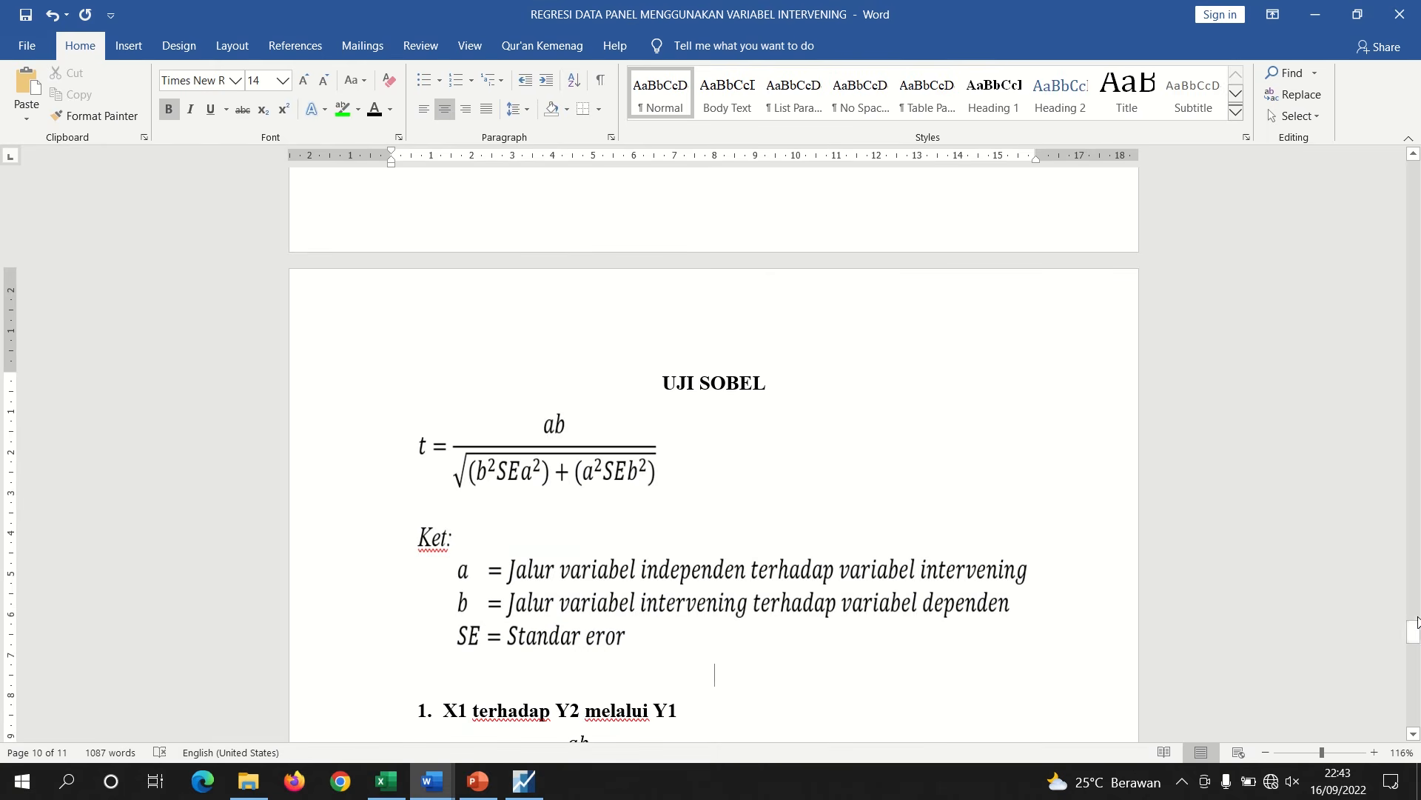
drag(1415, 635, 1371, 486)
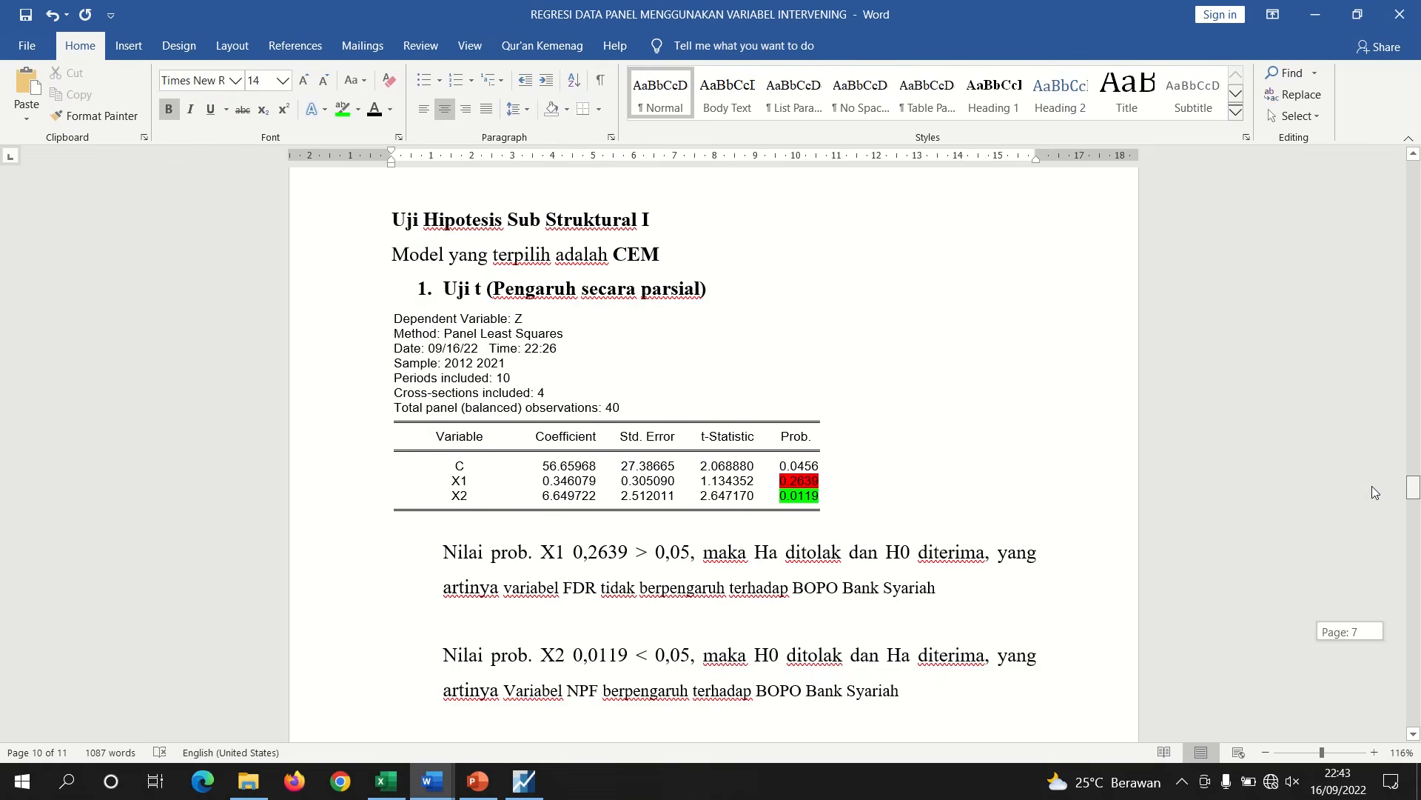
right_click(385, 307)
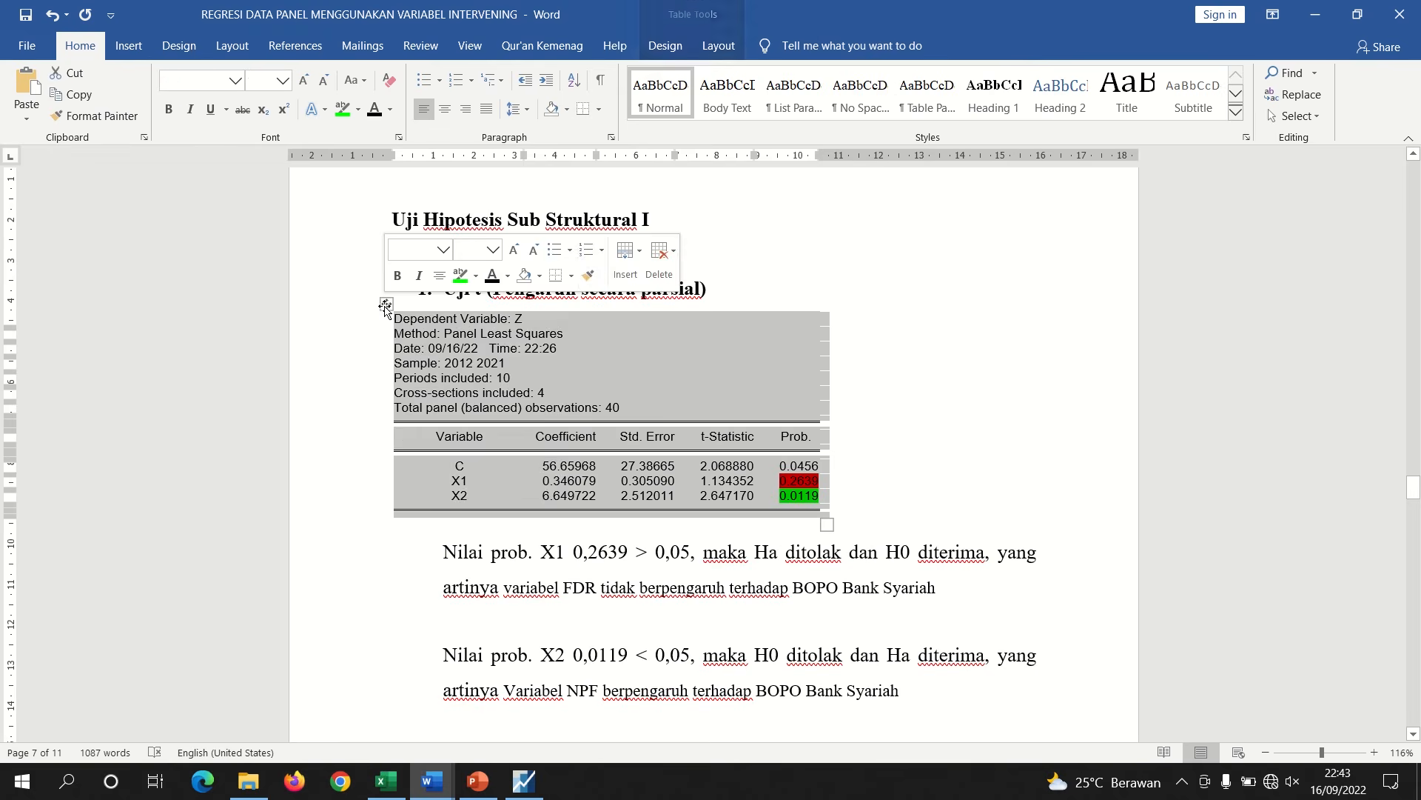
click(428, 341)
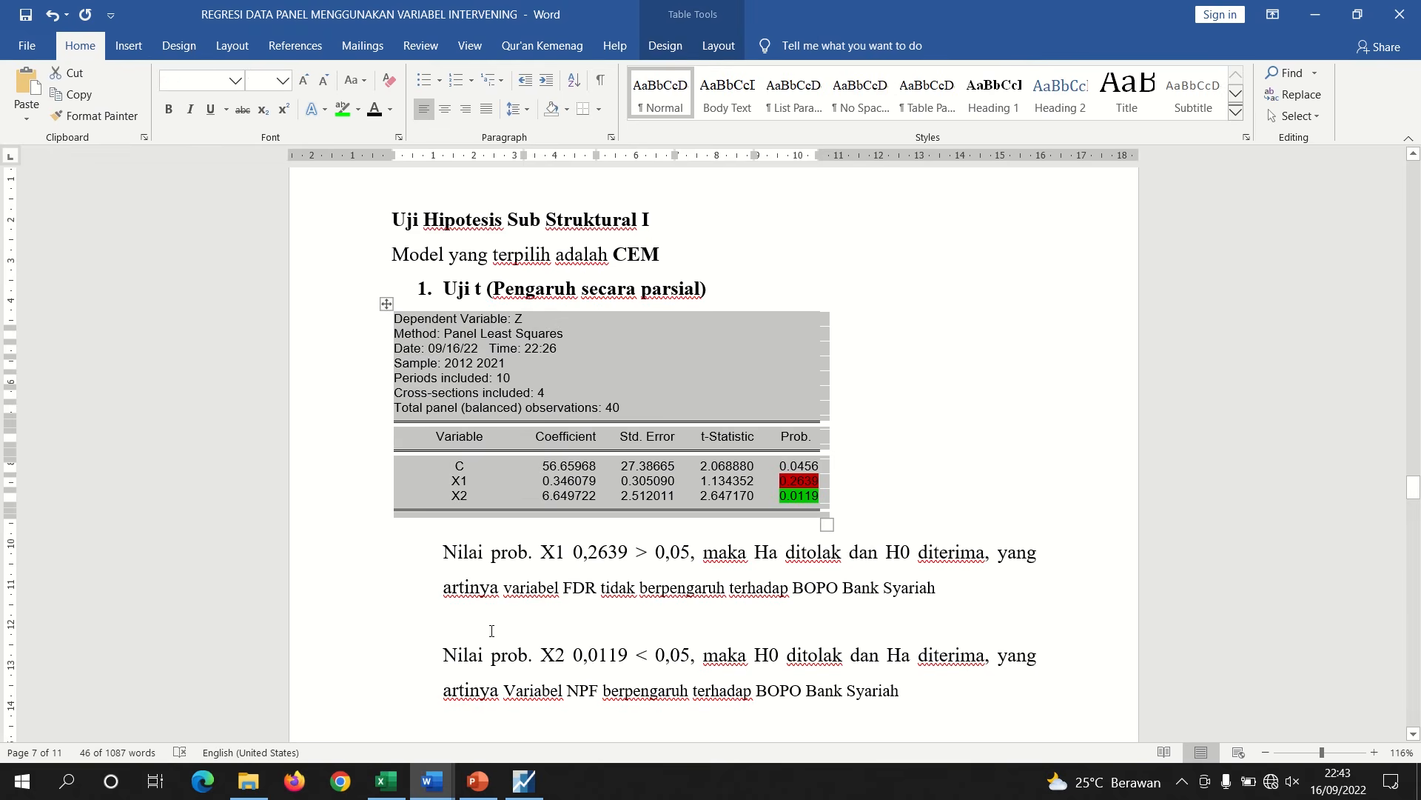
mouse_move(431, 781)
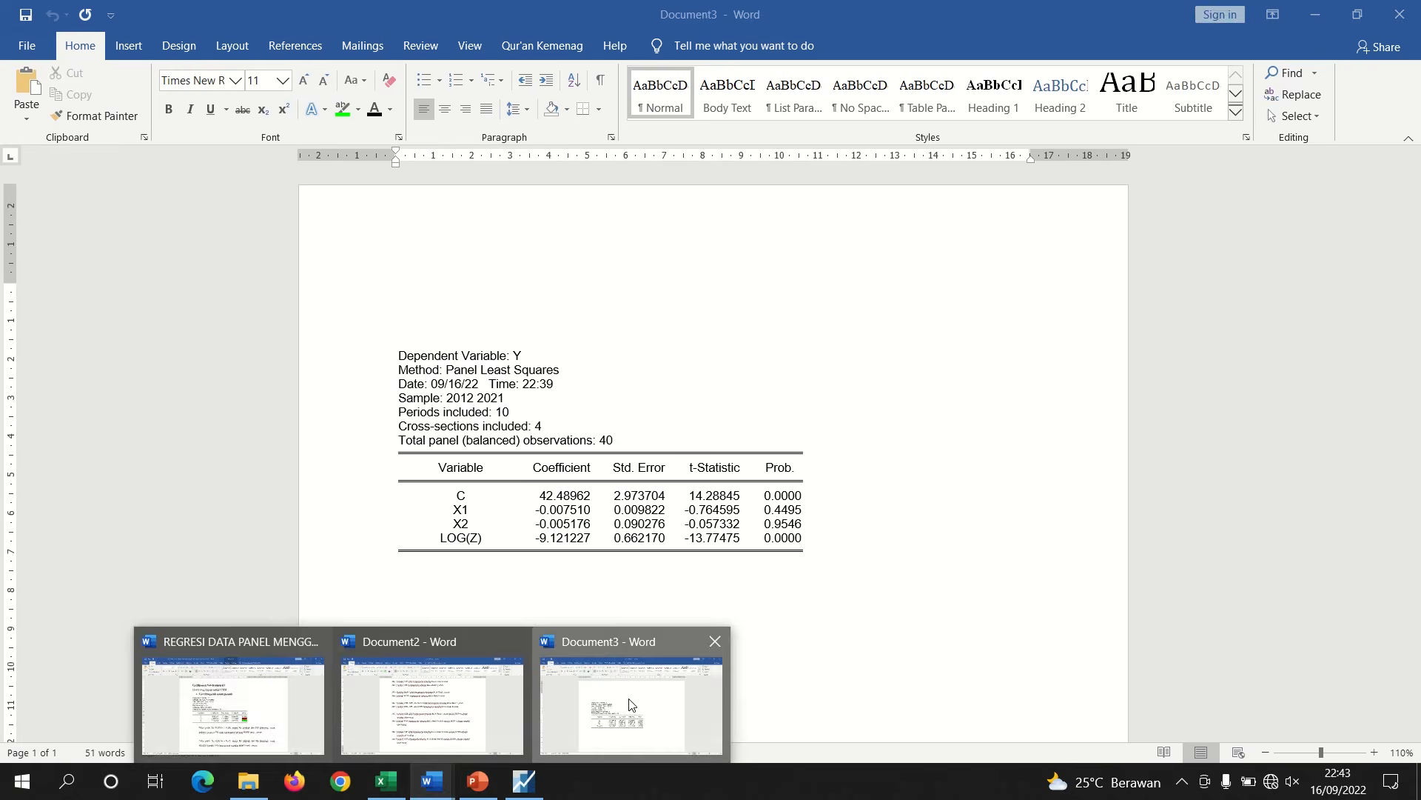
click(619, 707)
click(444, 252)
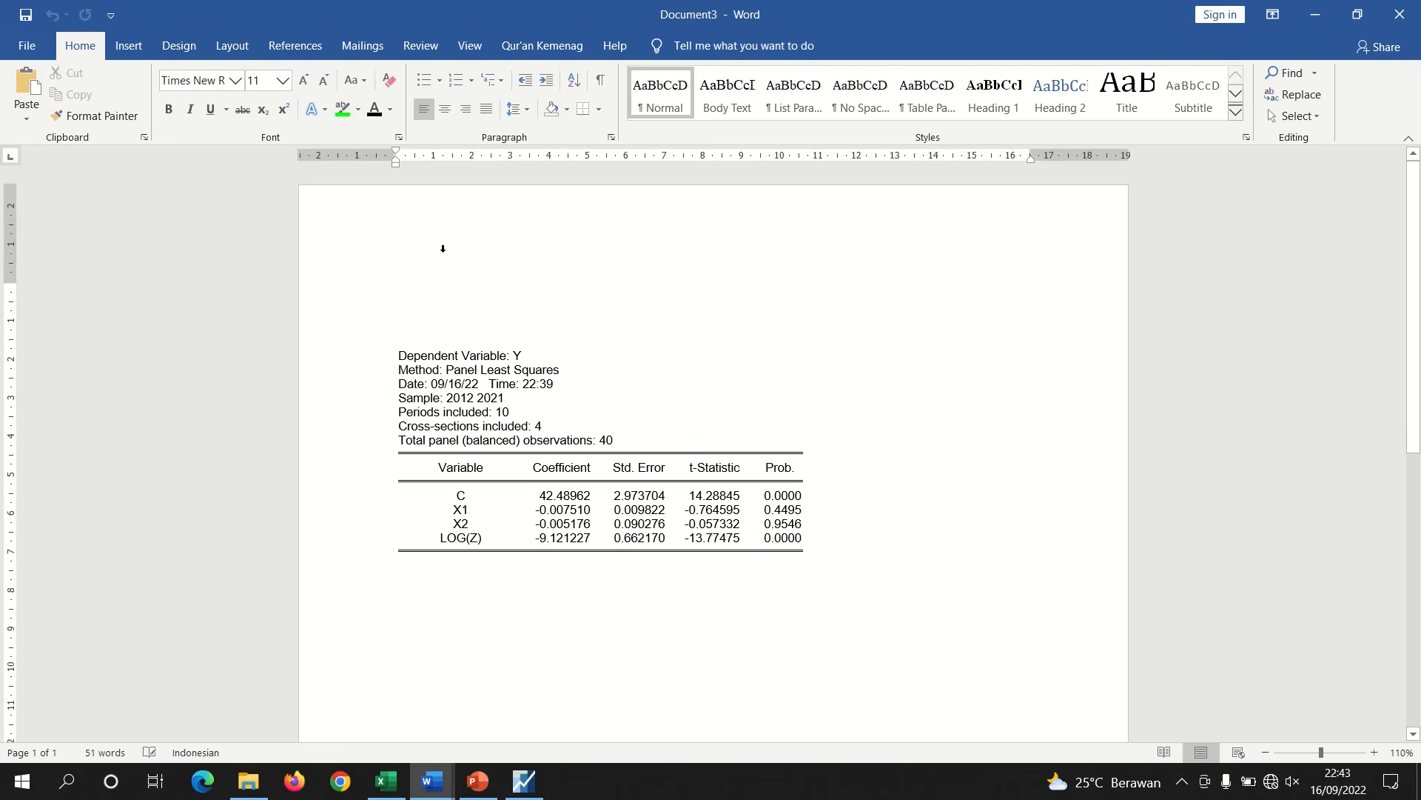
key(ctrl+v)
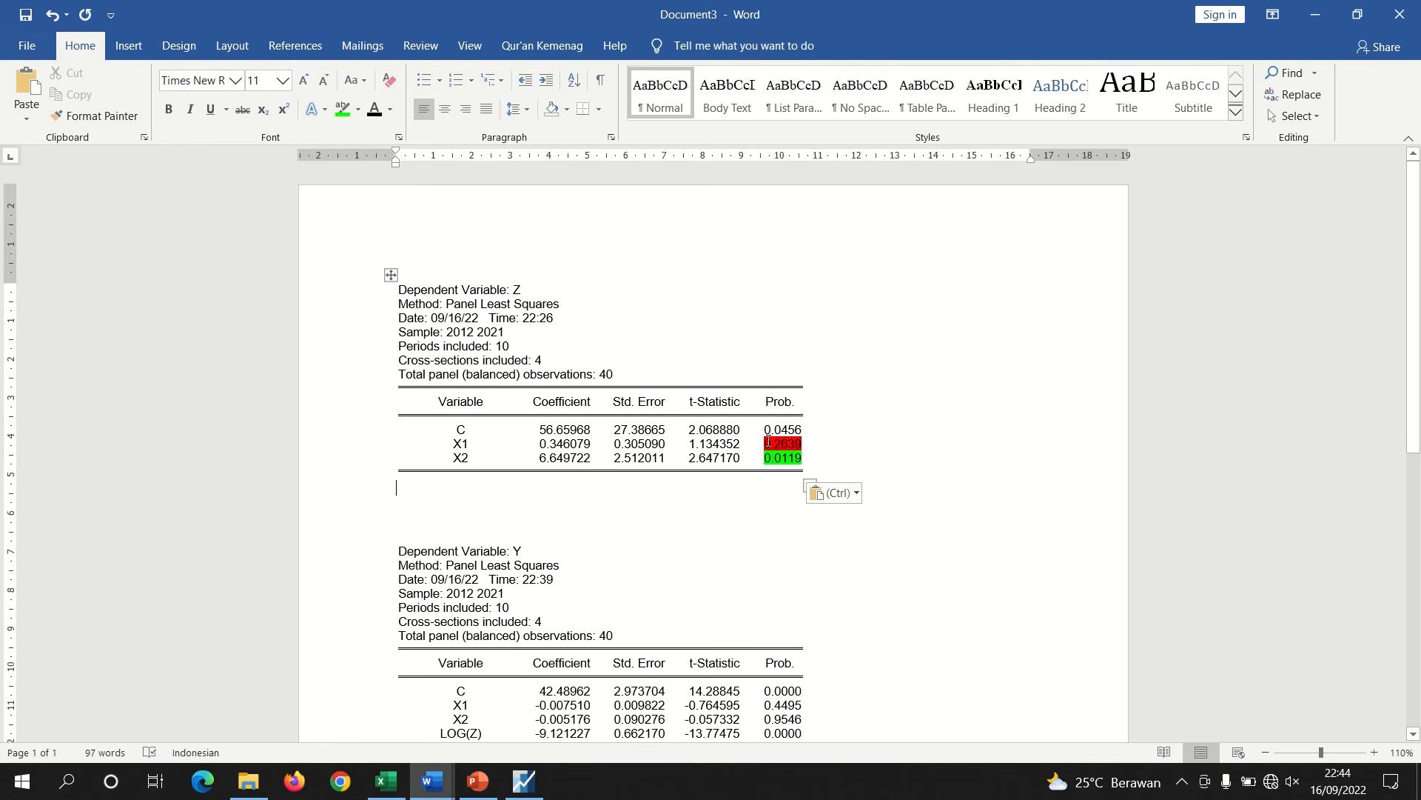
Remove the highlight colours from the X1 and X2 probability values in the pasted Z table
drag(762, 442, 770, 459)
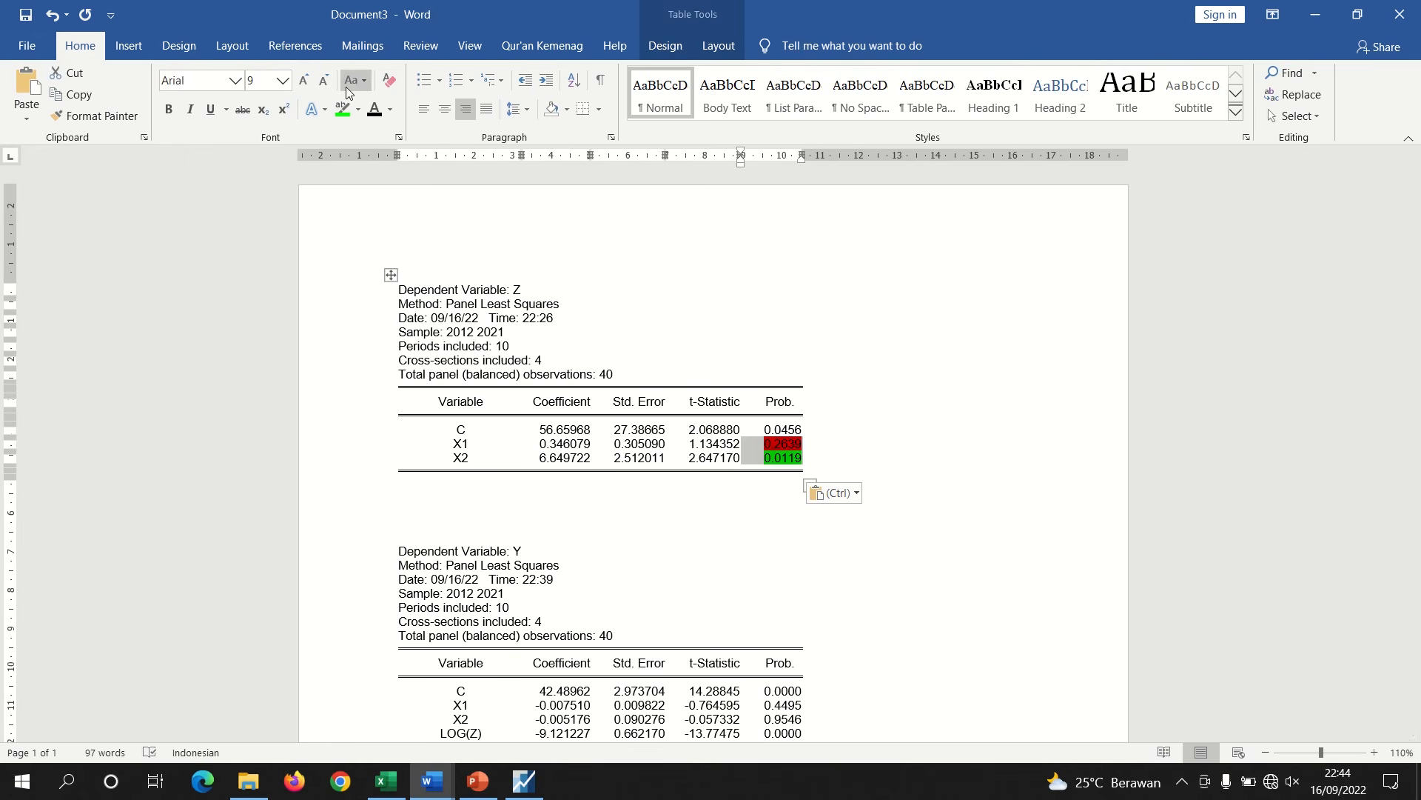
click(356, 113)
click(371, 210)
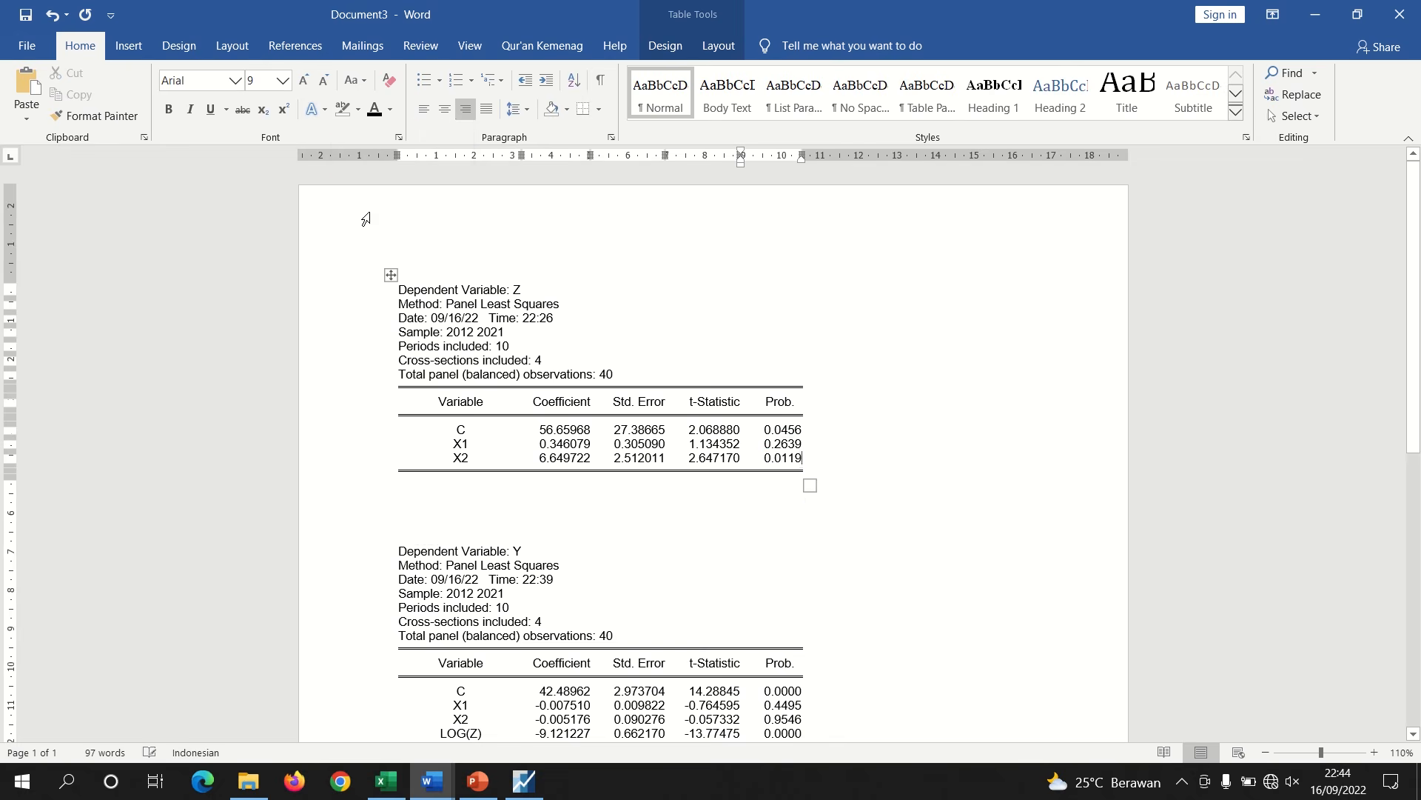
Replace the Z table with a fresh paste and add an empty line above it
click(680, 621)
click(509, 521)
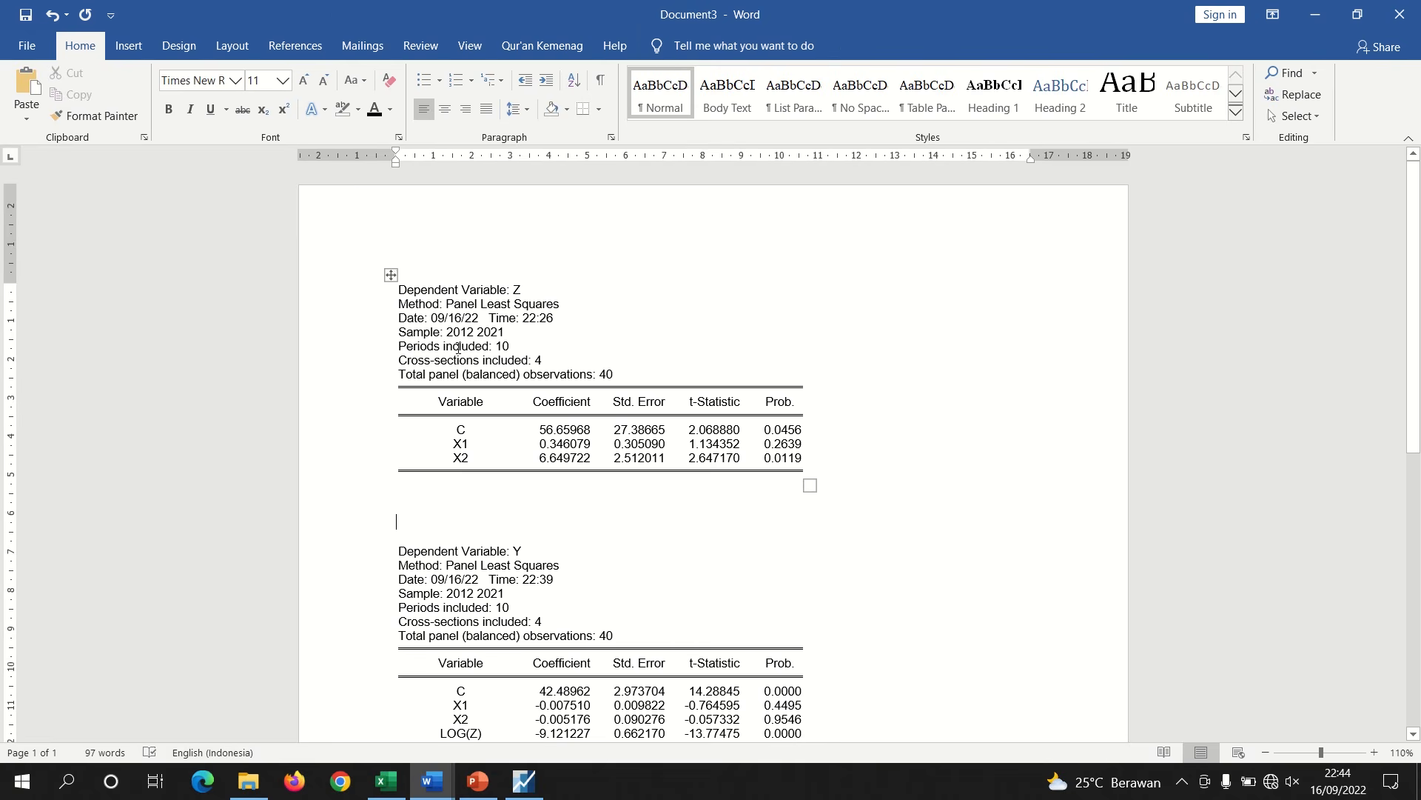
click(392, 276)
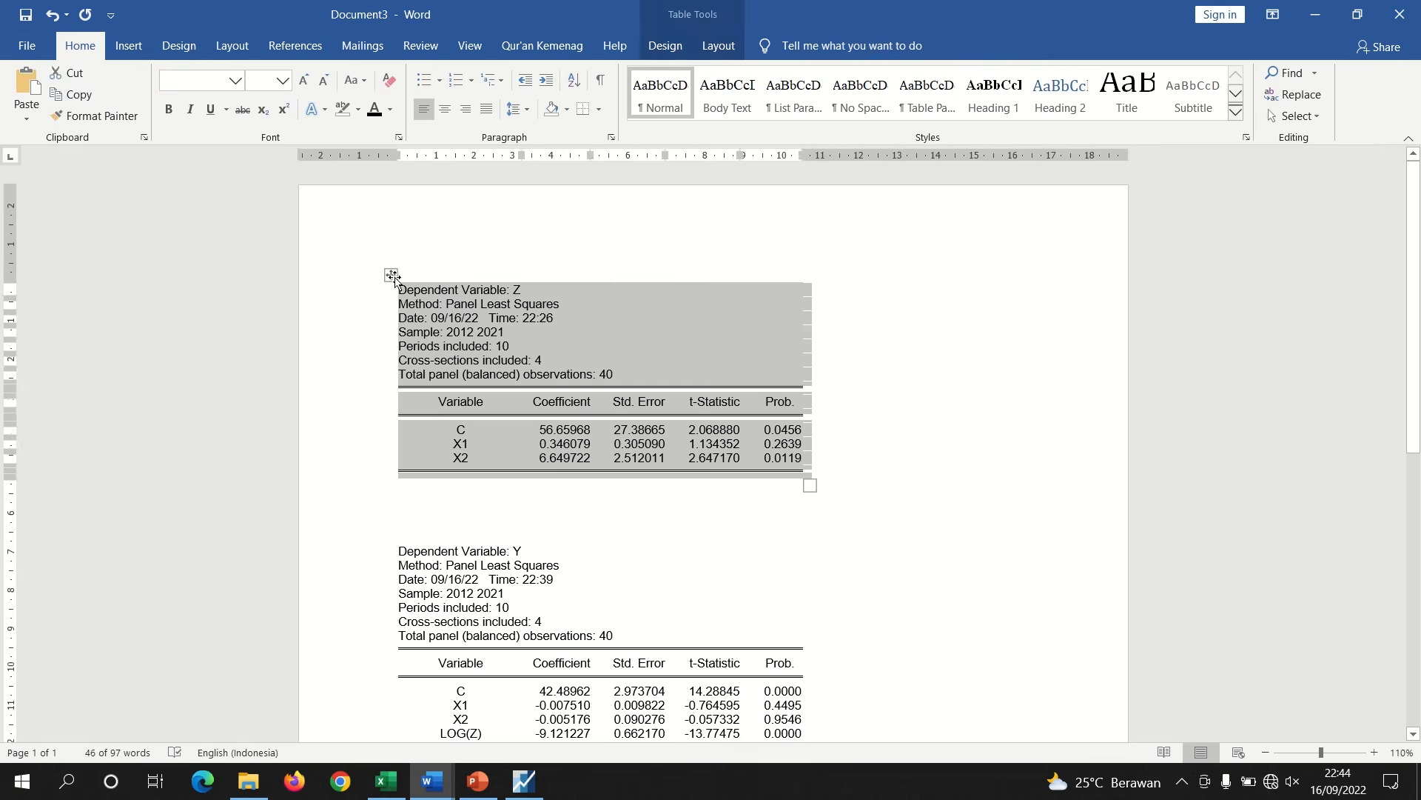
key(BackSpace)
key(ctrl+v)
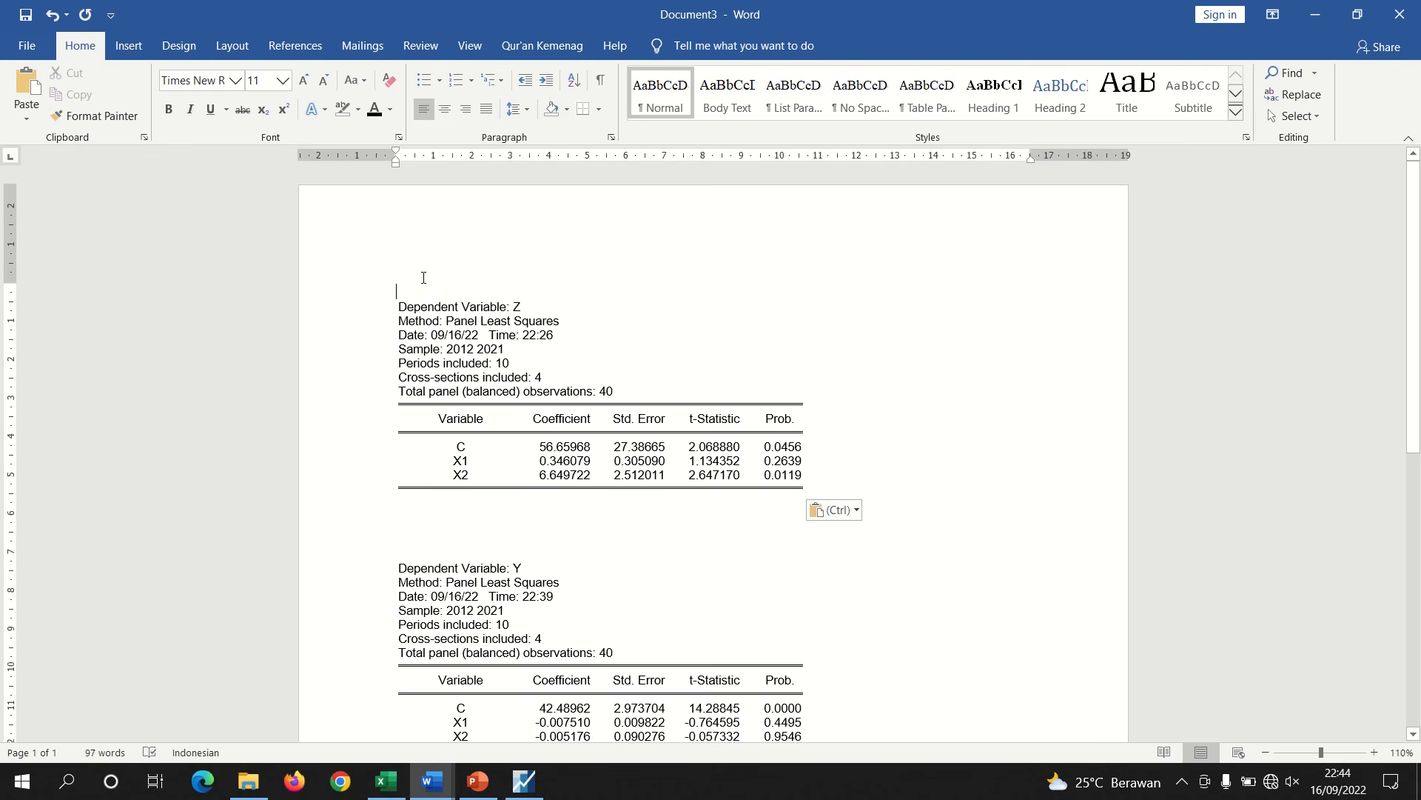
key(Return)
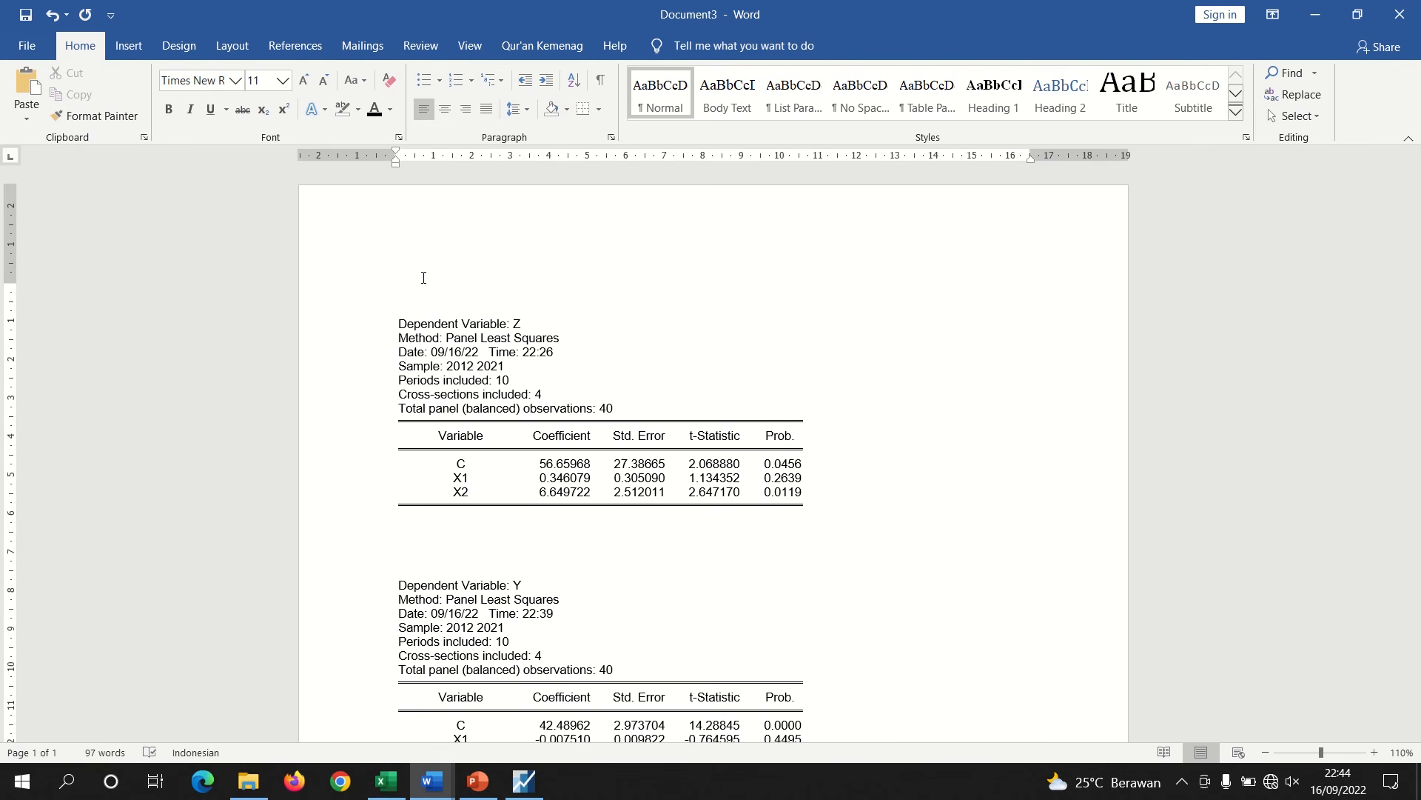
Add the bold heading "VARIABEL INDEPENDENT TERHADAP INTERVENING" above the Z regression table
key(ctrl+b)
text(VARIABEL)
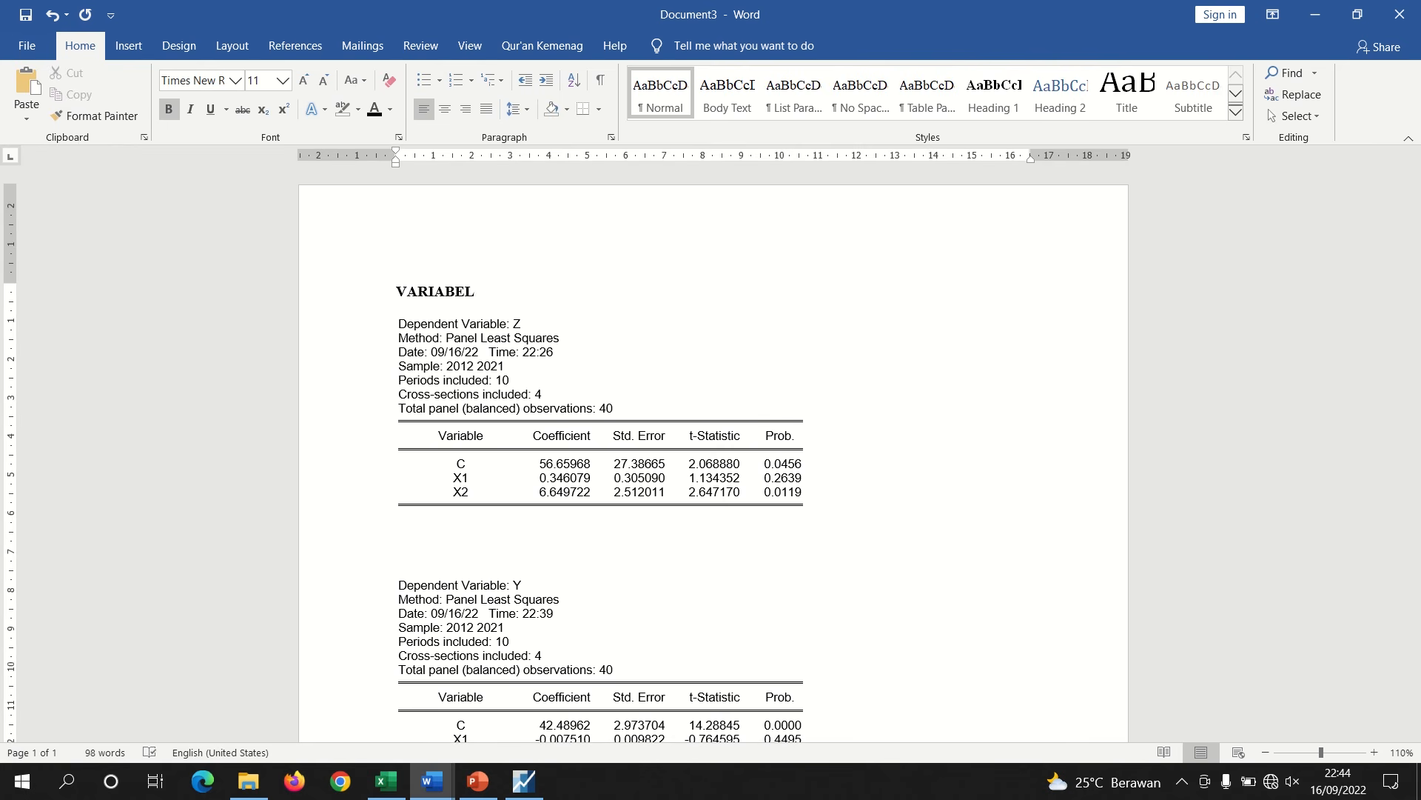
text( INDEPENDENT TE)
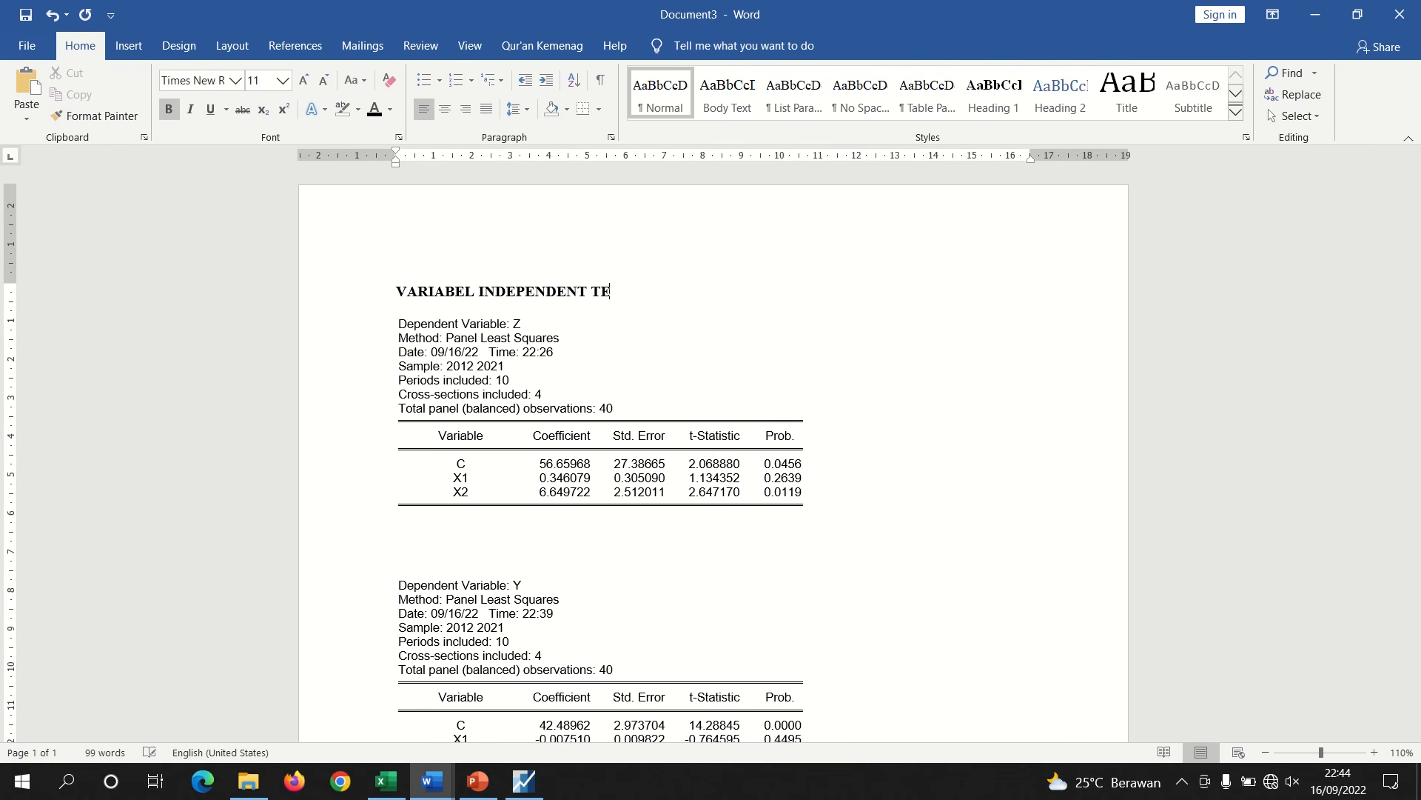
text(RHADAP I)
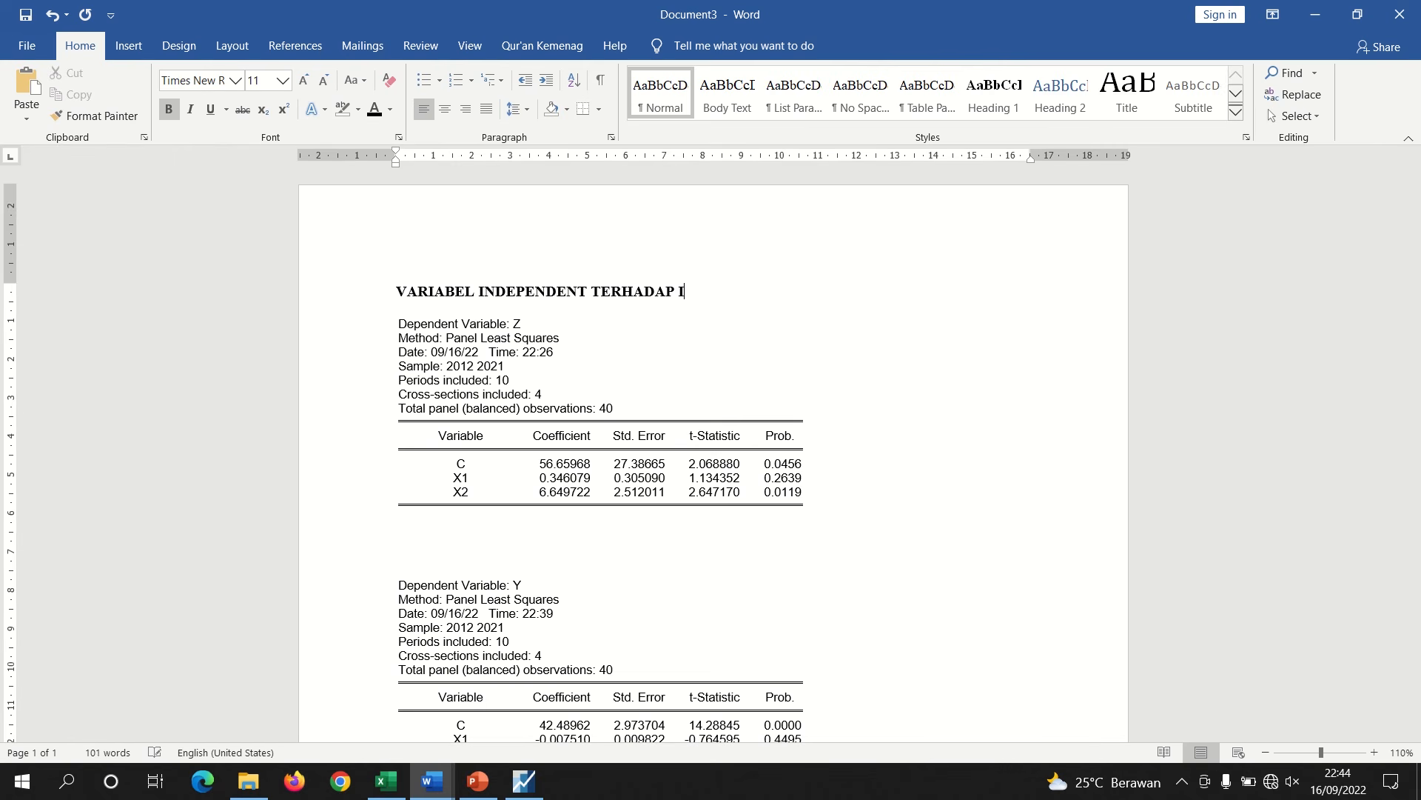
text(NTERVENING)
Insert a line above the Y table and add the bold heading "VARIABEL INTERVENING TERHADAP DEPENDEN"
click(444, 570)
key(Return)
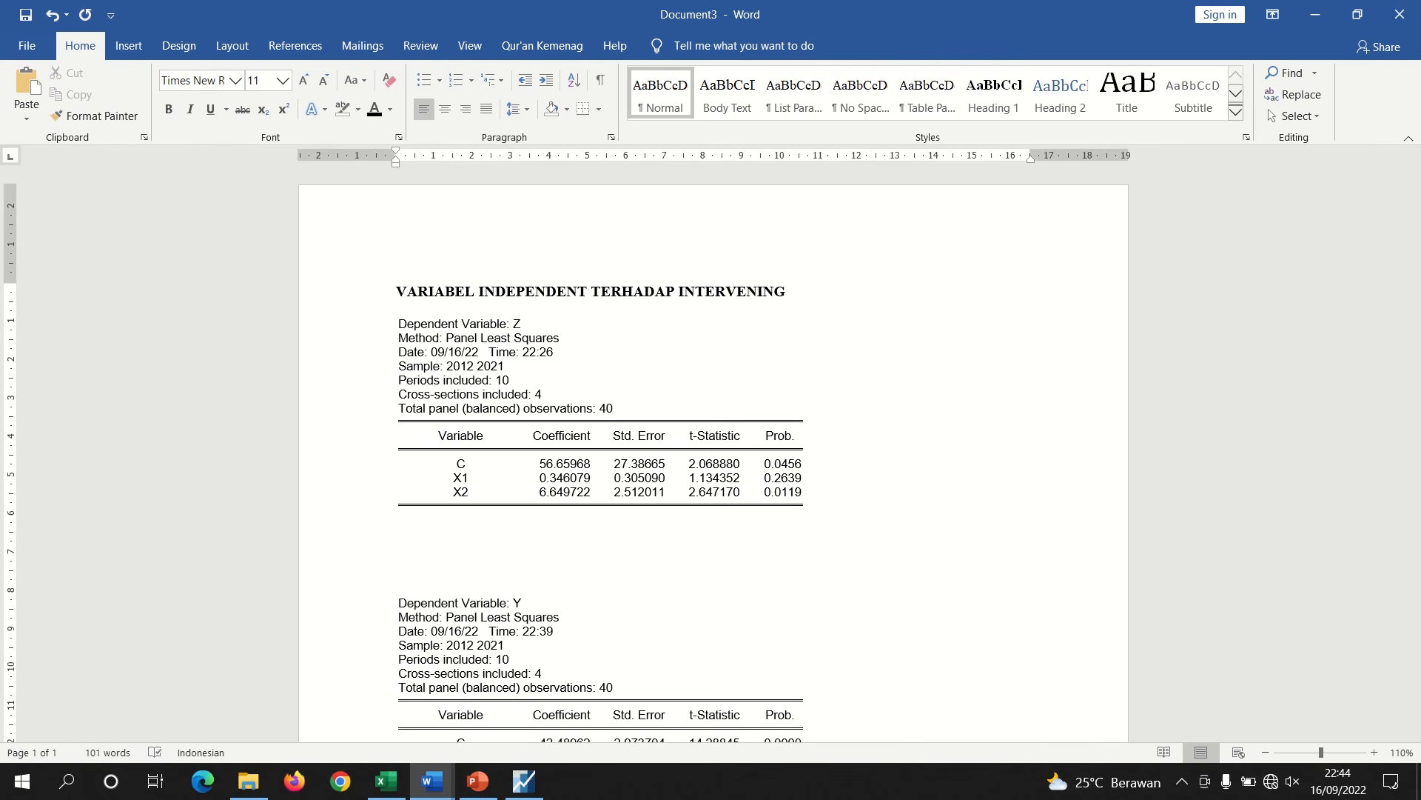
key(ctrl+b)
text(VAR)
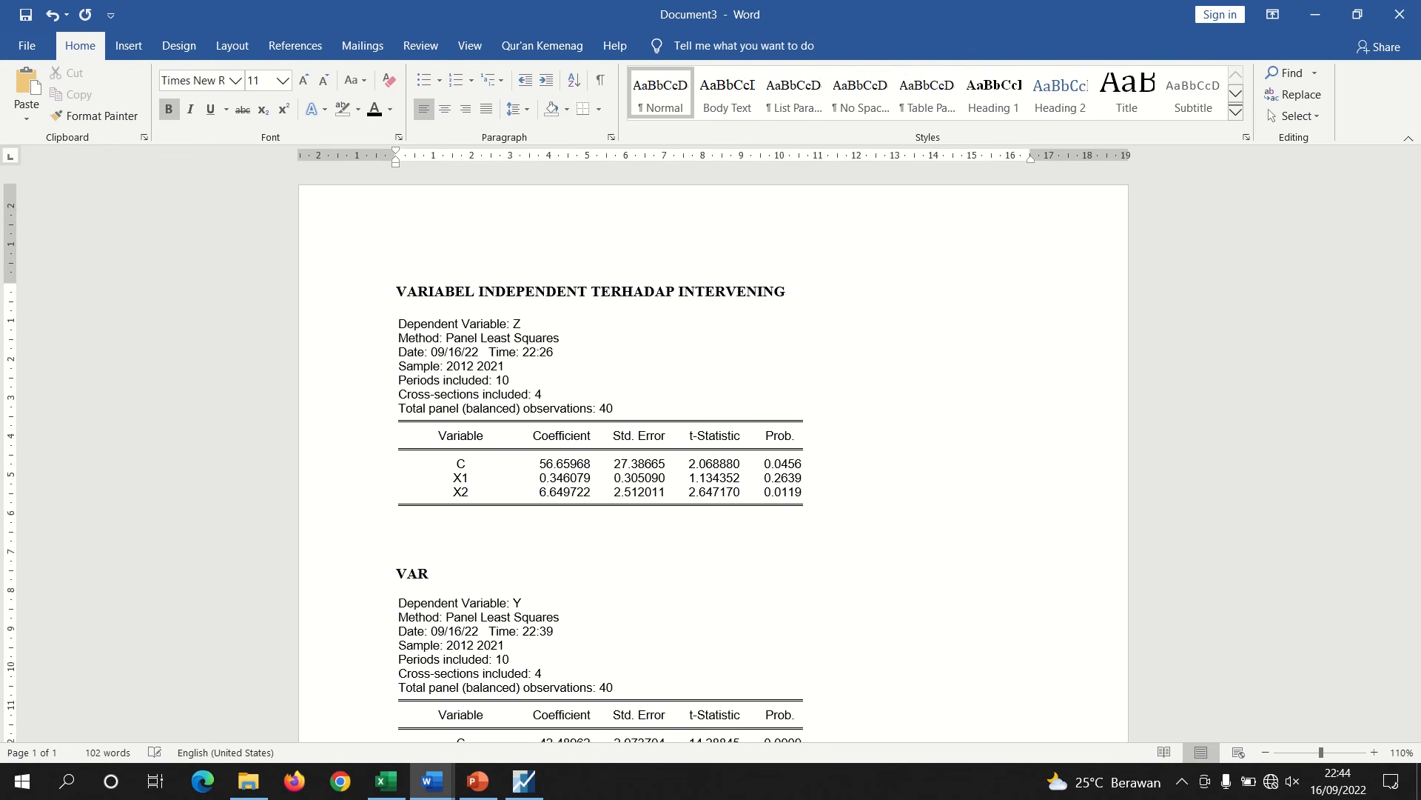
text(IABEL INTERVENING )
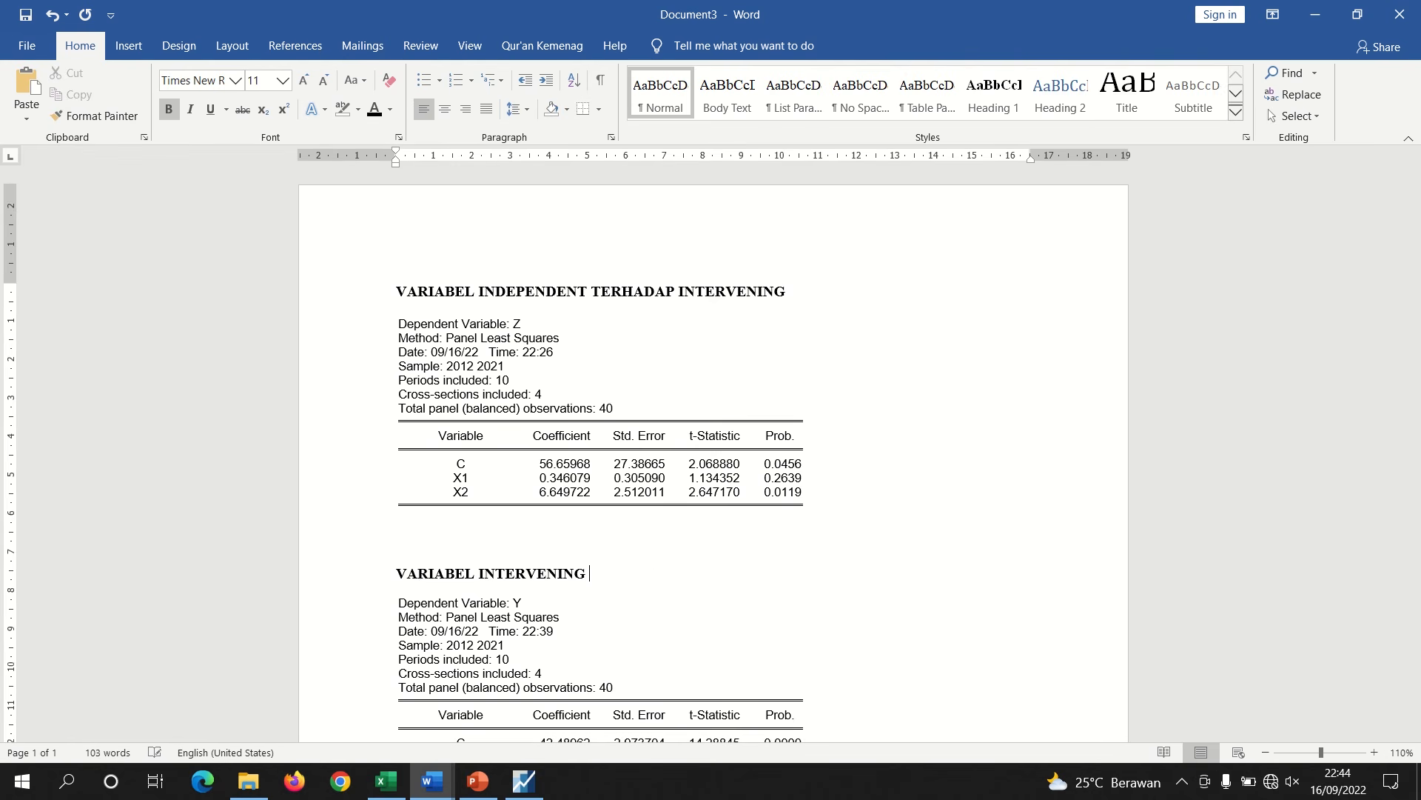
text(TERHADAP DEPENDEN)
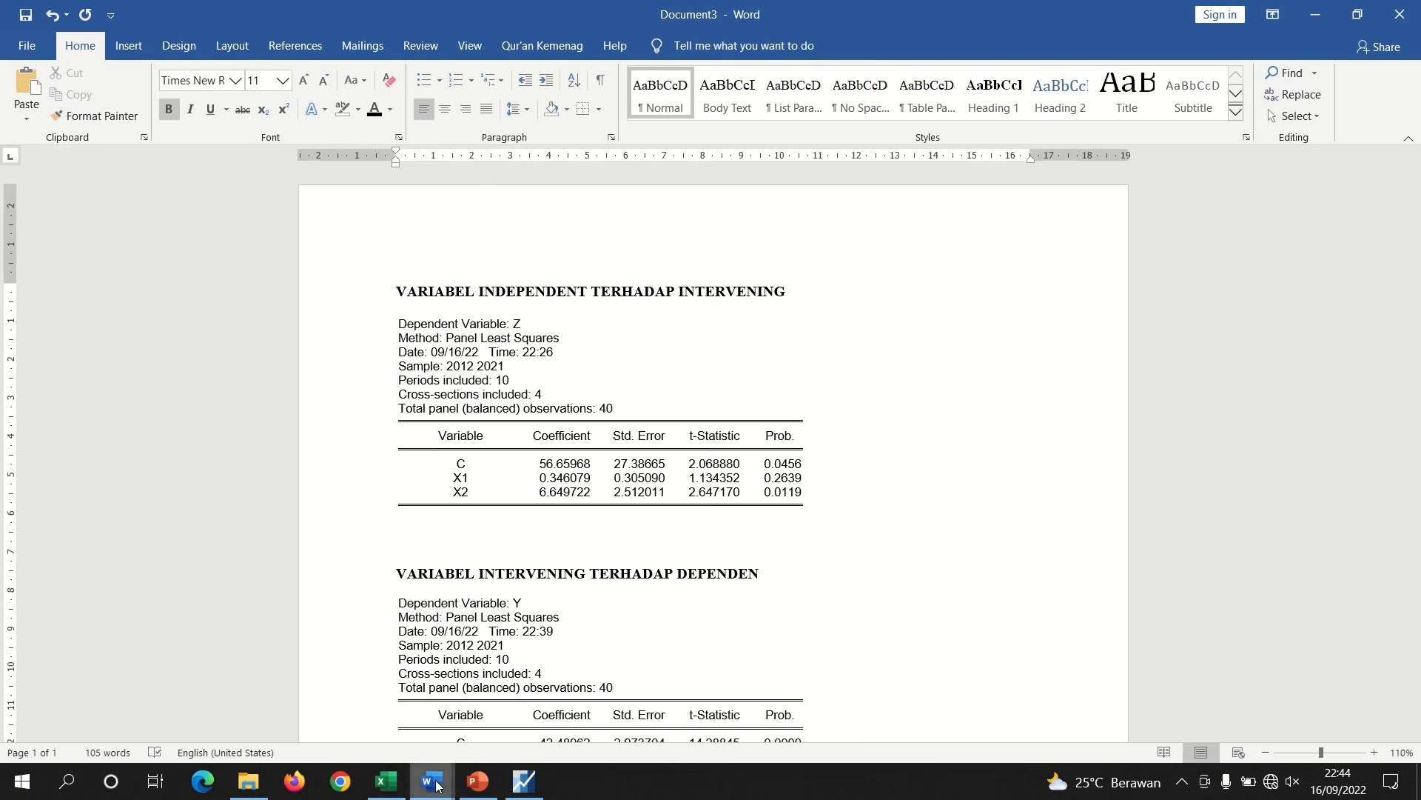
Highlight the X1 and X2 coefficients and standard errors in the Z table in green
mouse_move(437, 785)
click(273, 721)
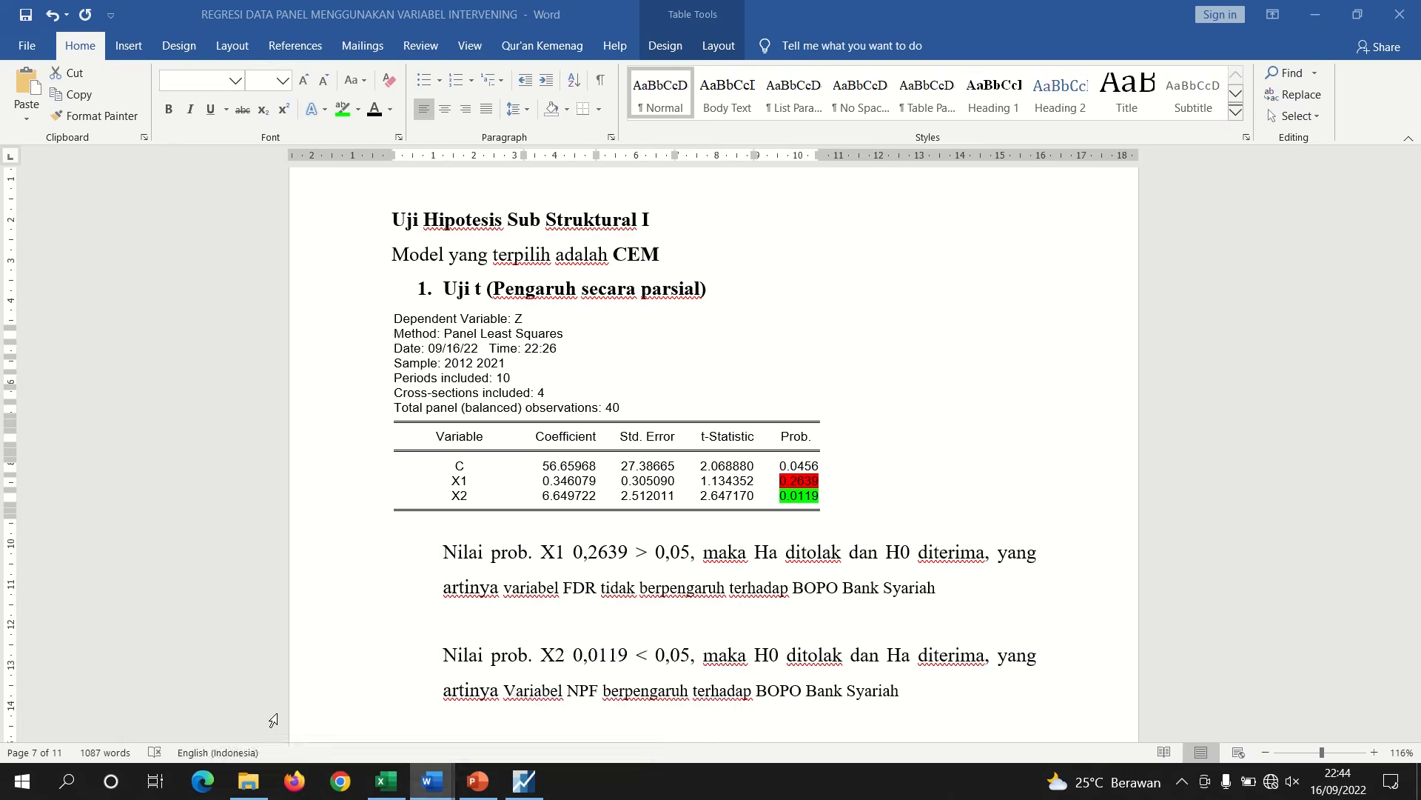
drag(1413, 487, 1415, 633)
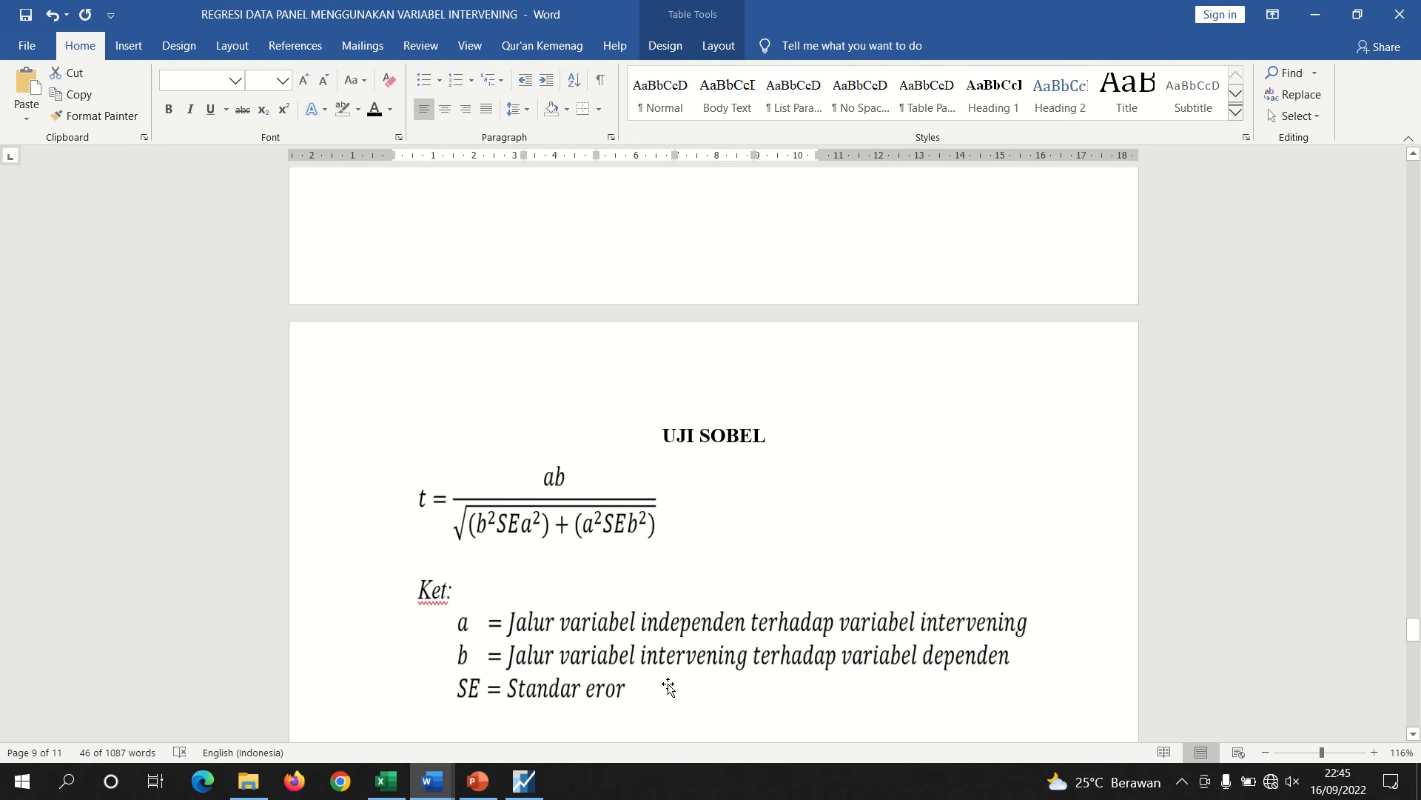
mouse_move(454, 774)
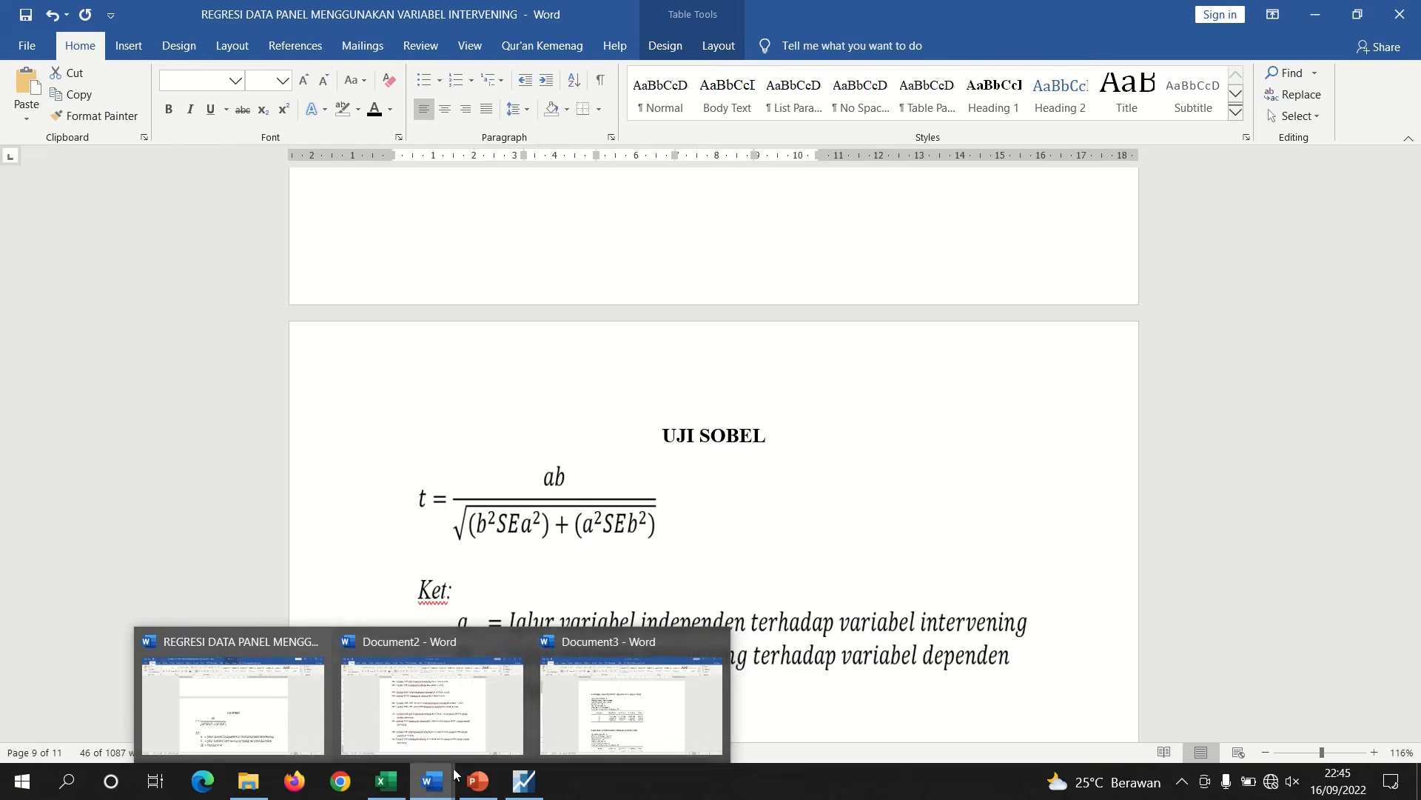
click(563, 699)
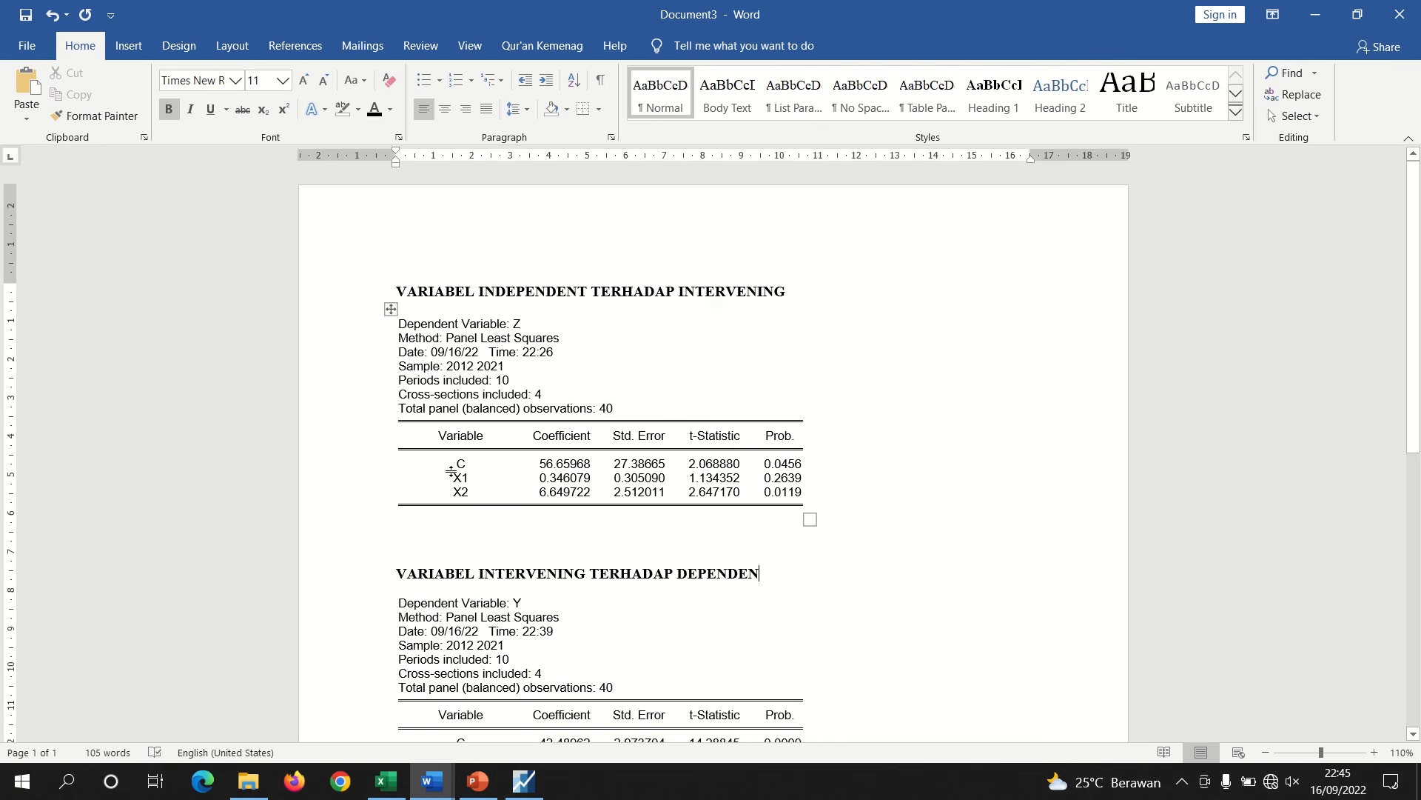
drag(457, 478, 644, 492)
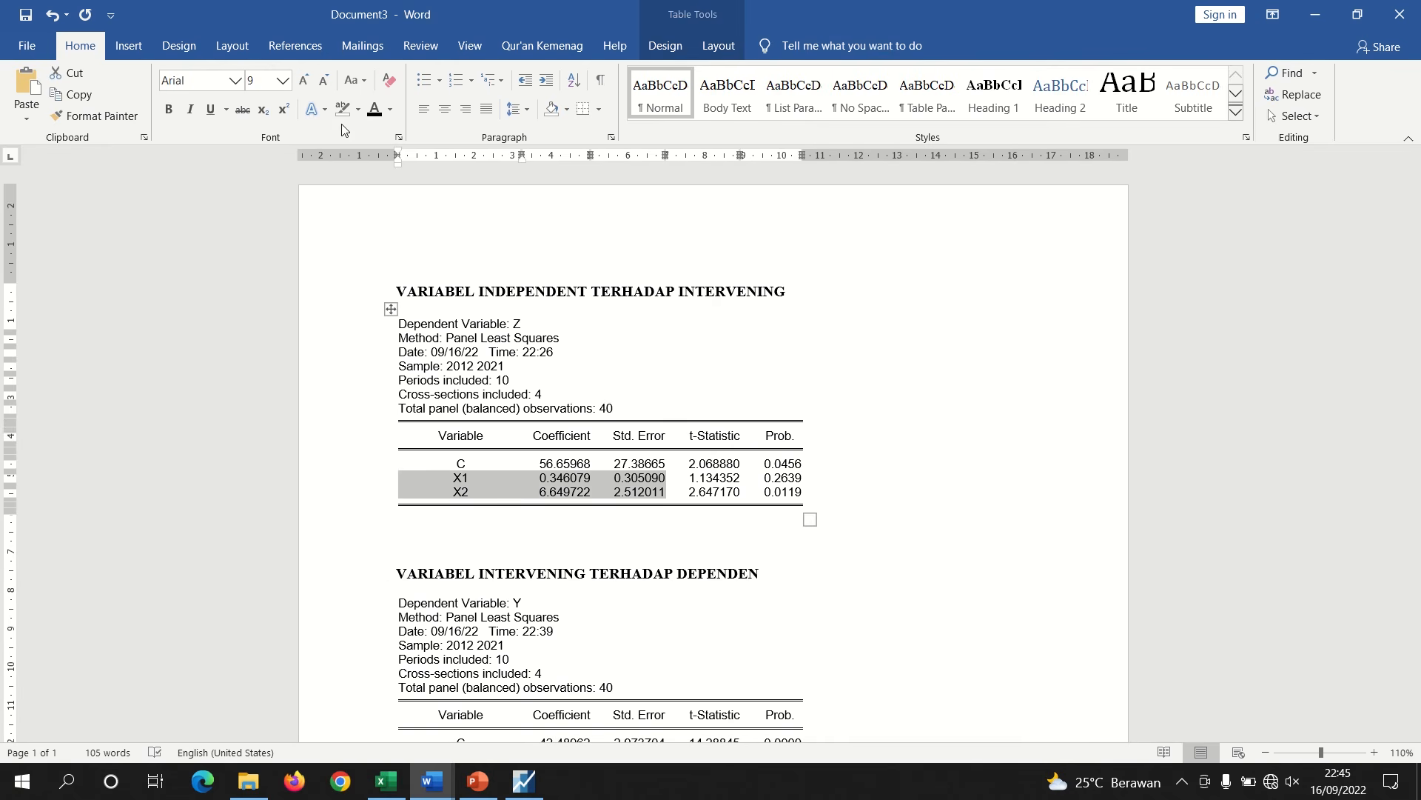
click(357, 109)
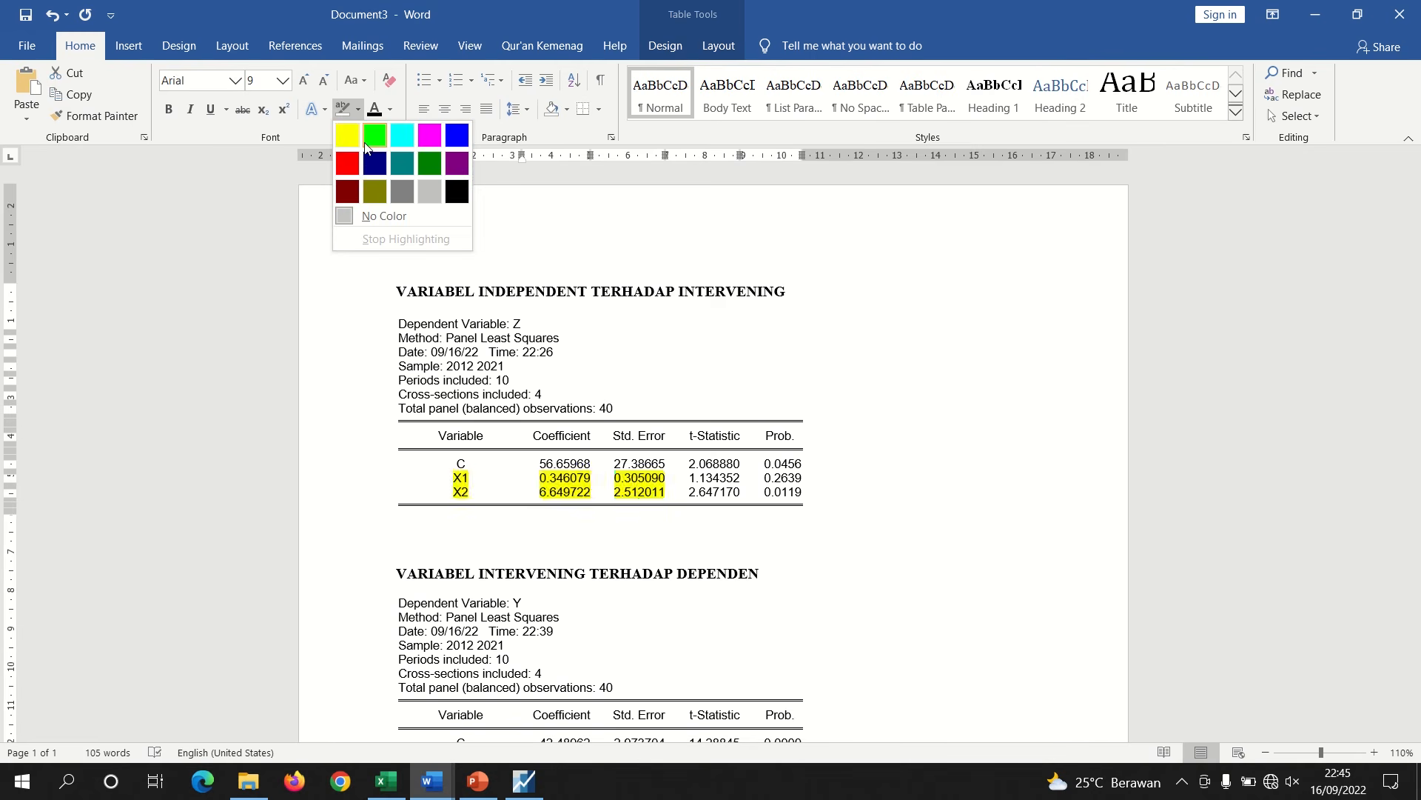
click(370, 137)
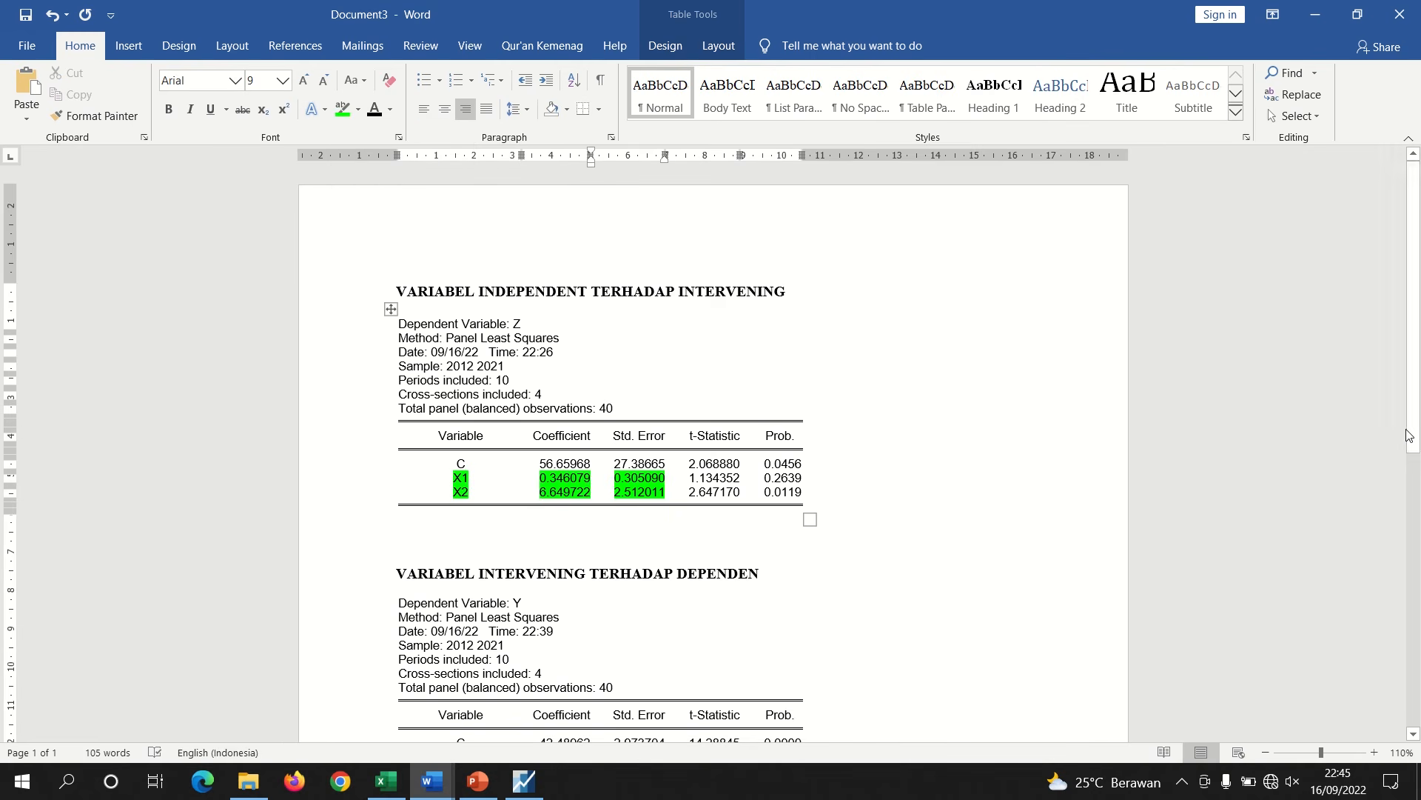
Highlight the LOG(Z) coefficient and standard error in the Y table in green
drag(1410, 427, 1403, 489)
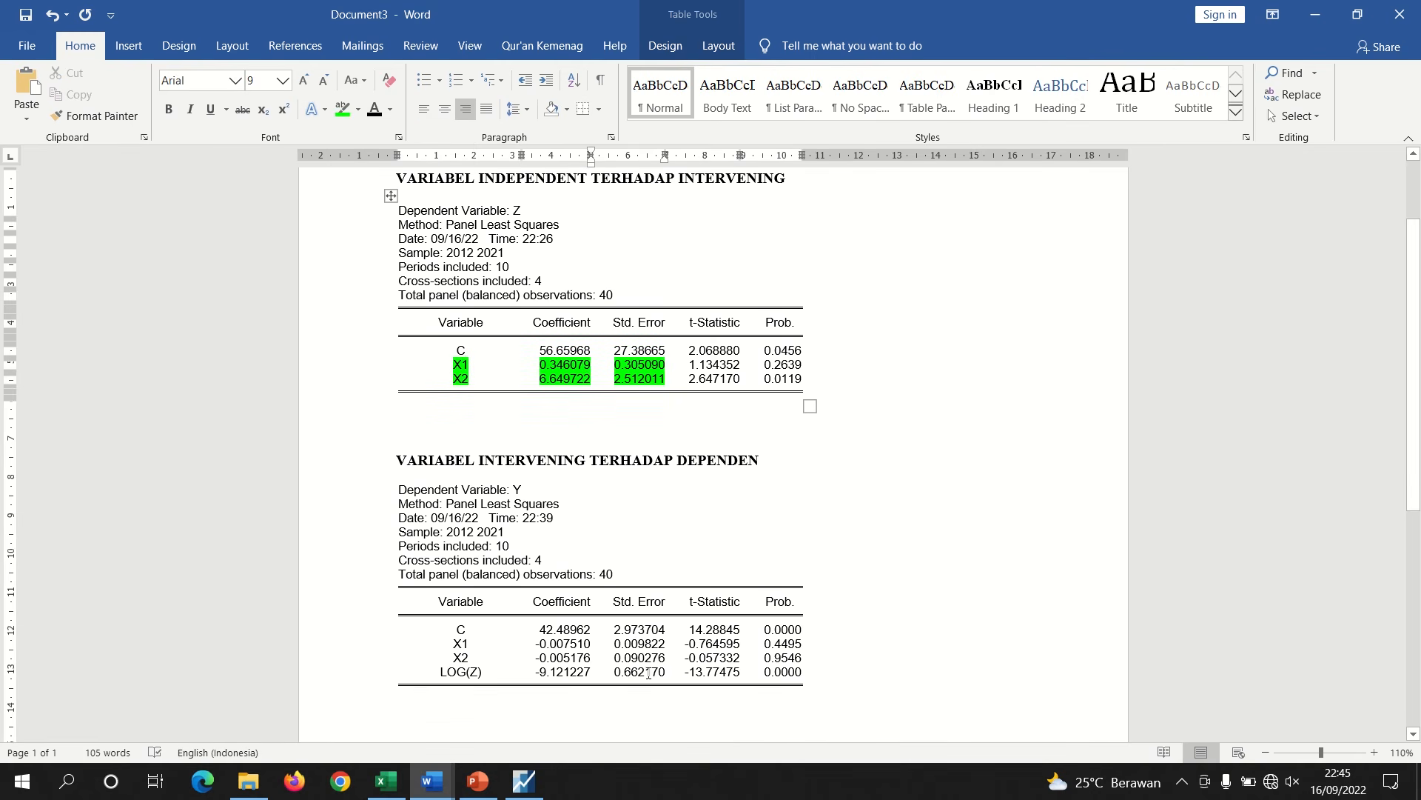
drag(439, 672, 655, 673)
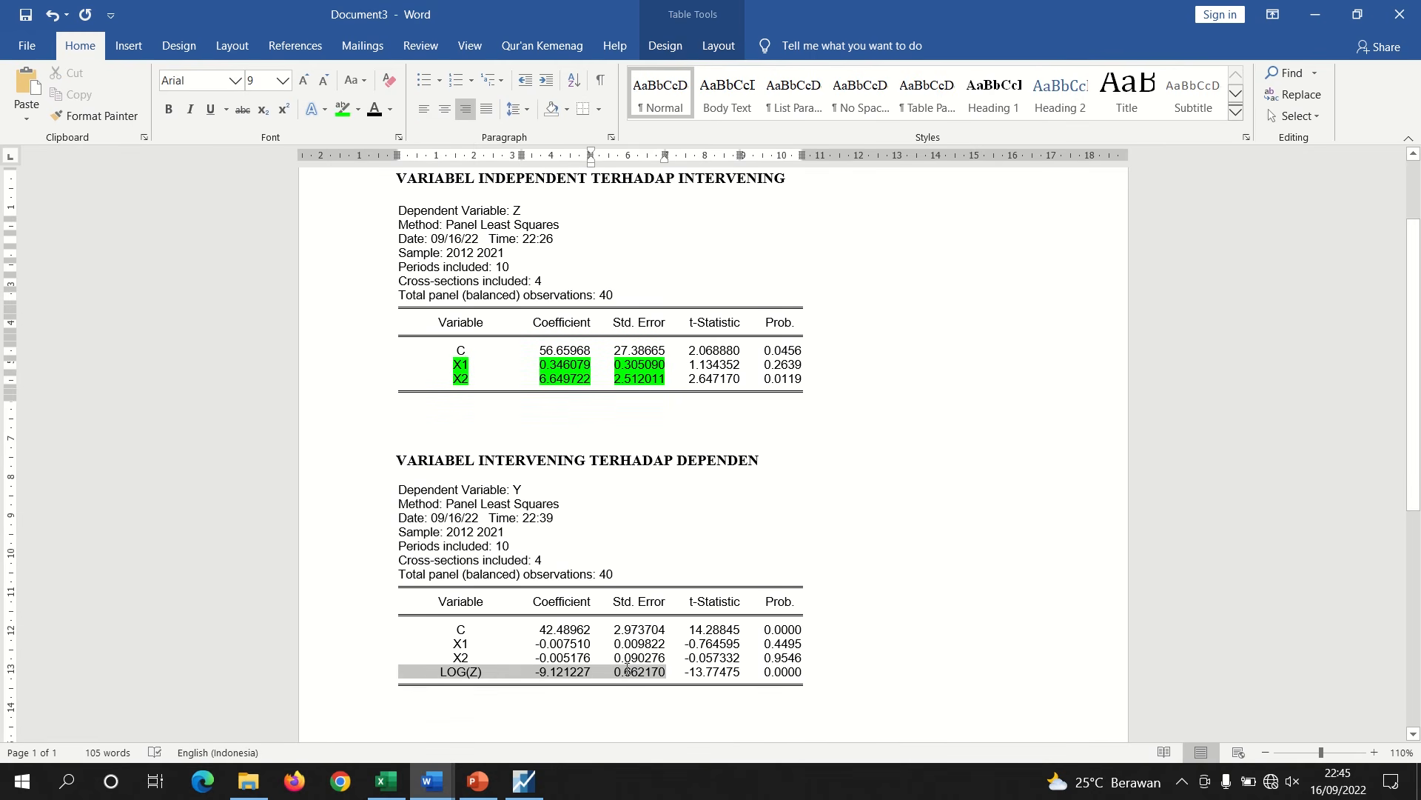
click(341, 111)
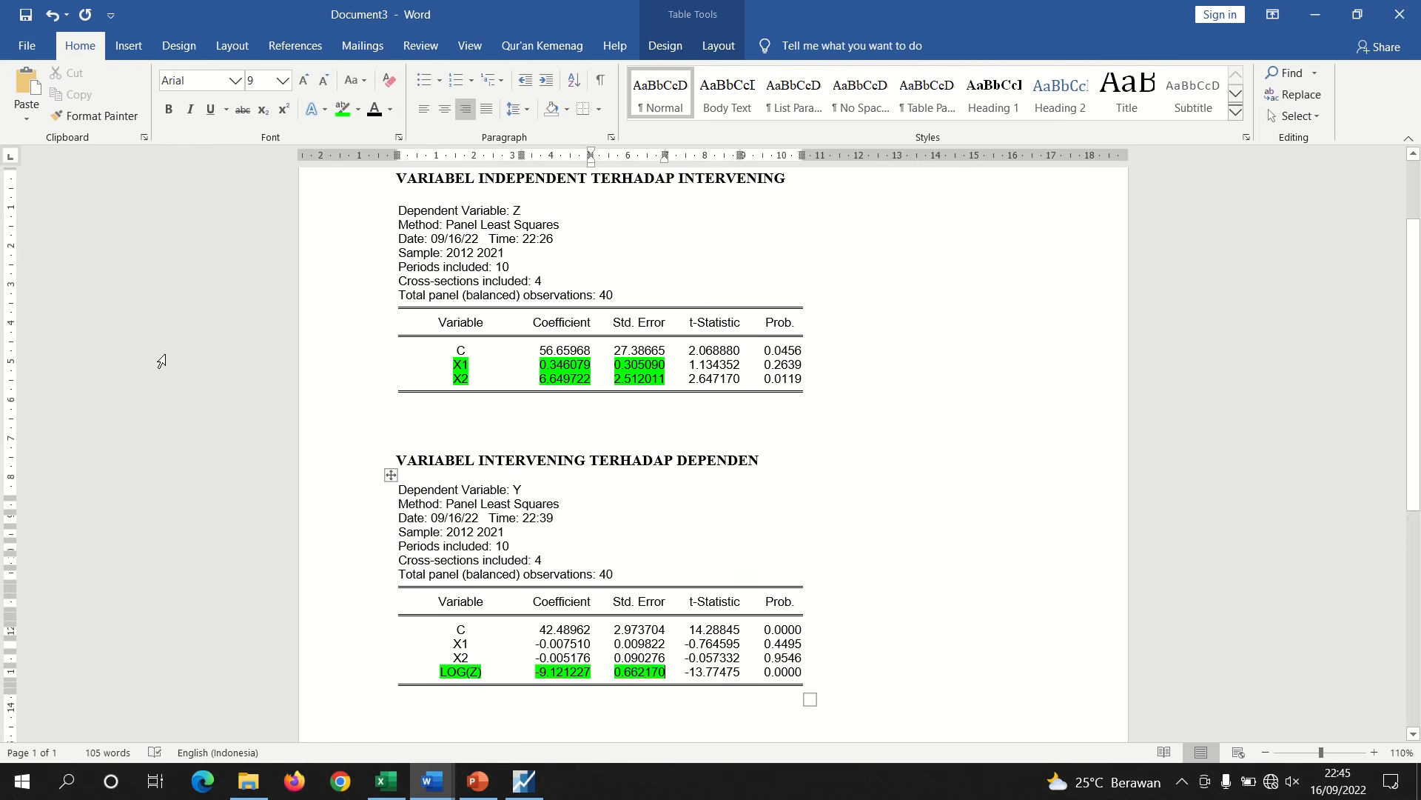
Remove the highlight from the X2 row of the Z table, leaving only X1 highlighted
mouse_move(433, 781)
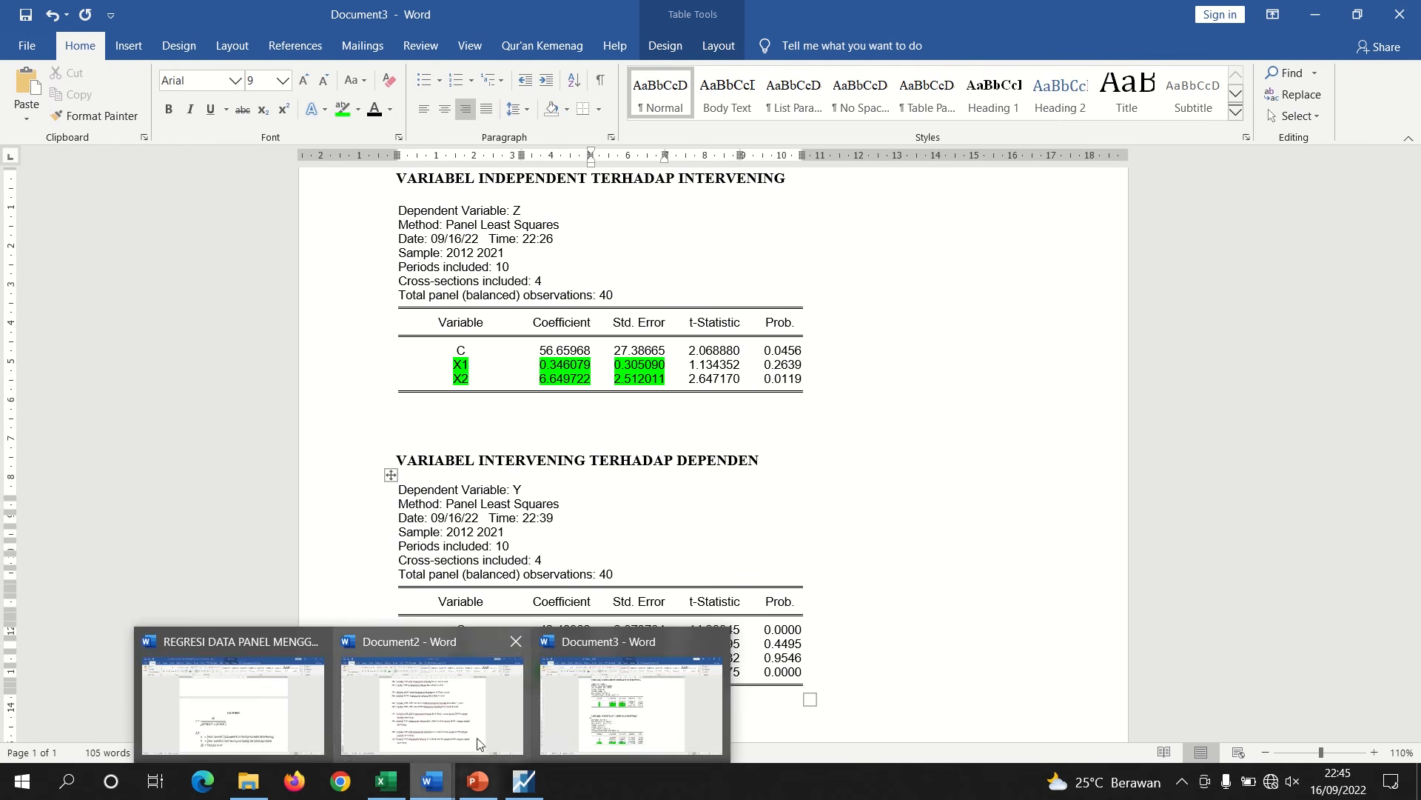
click(272, 697)
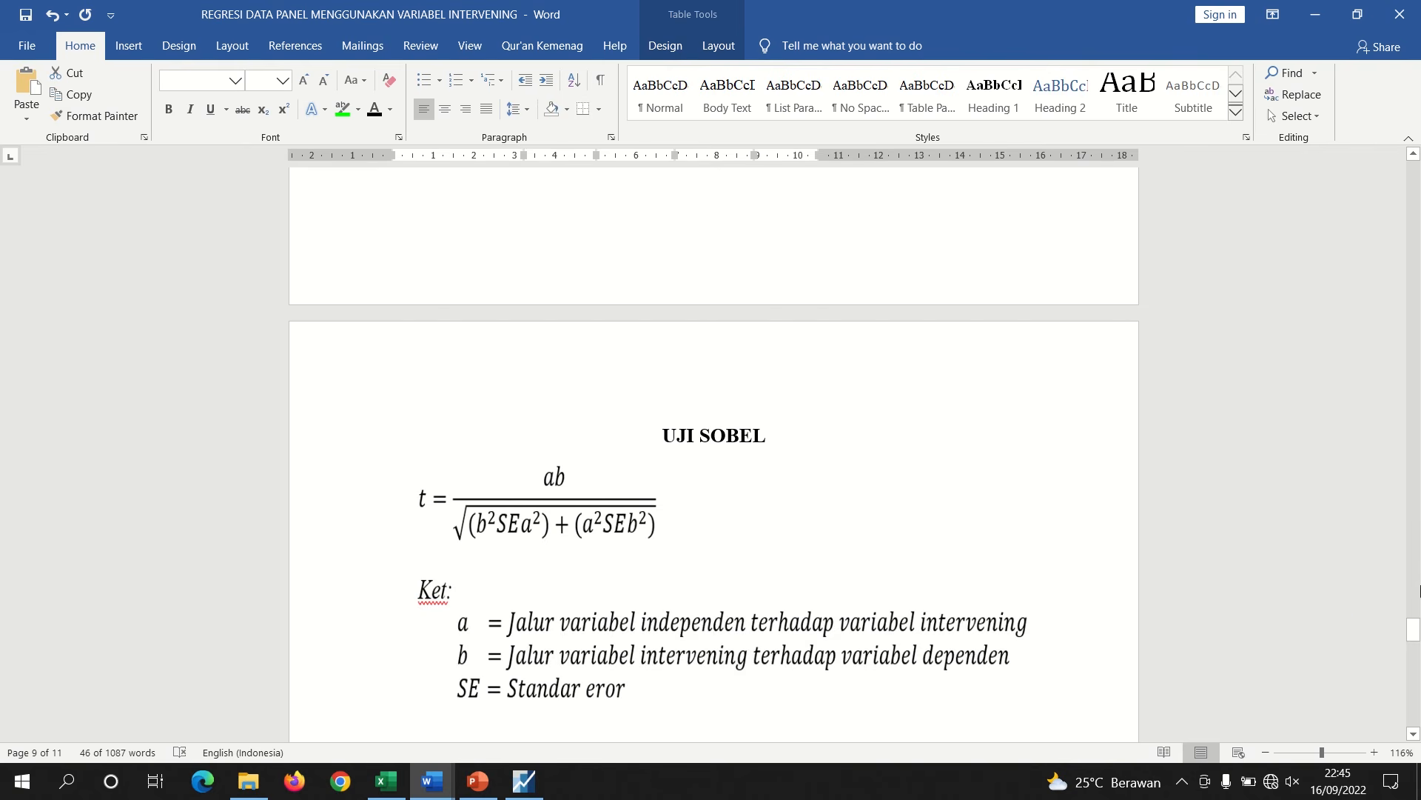
drag(1413, 629, 1415, 641)
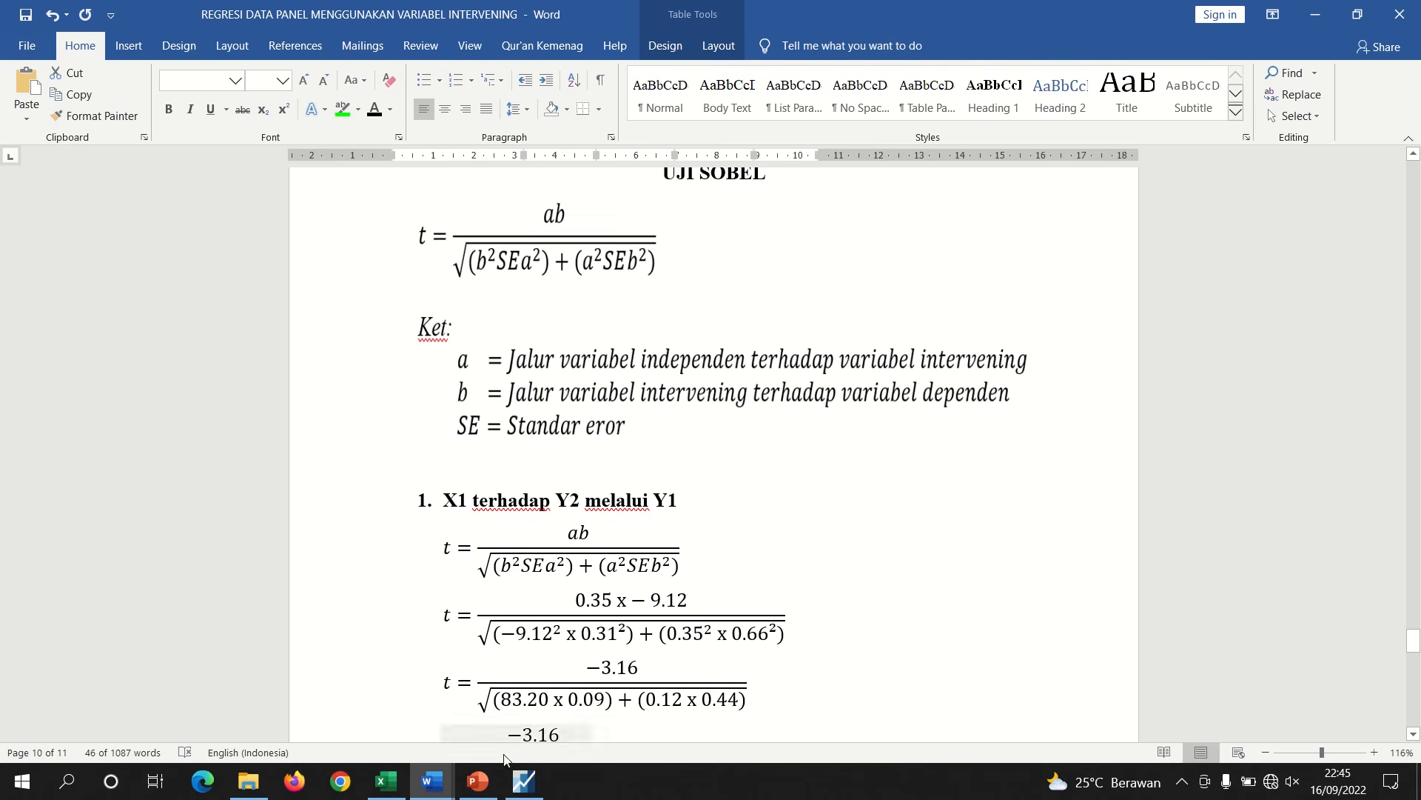
mouse_move(442, 792)
click(622, 726)
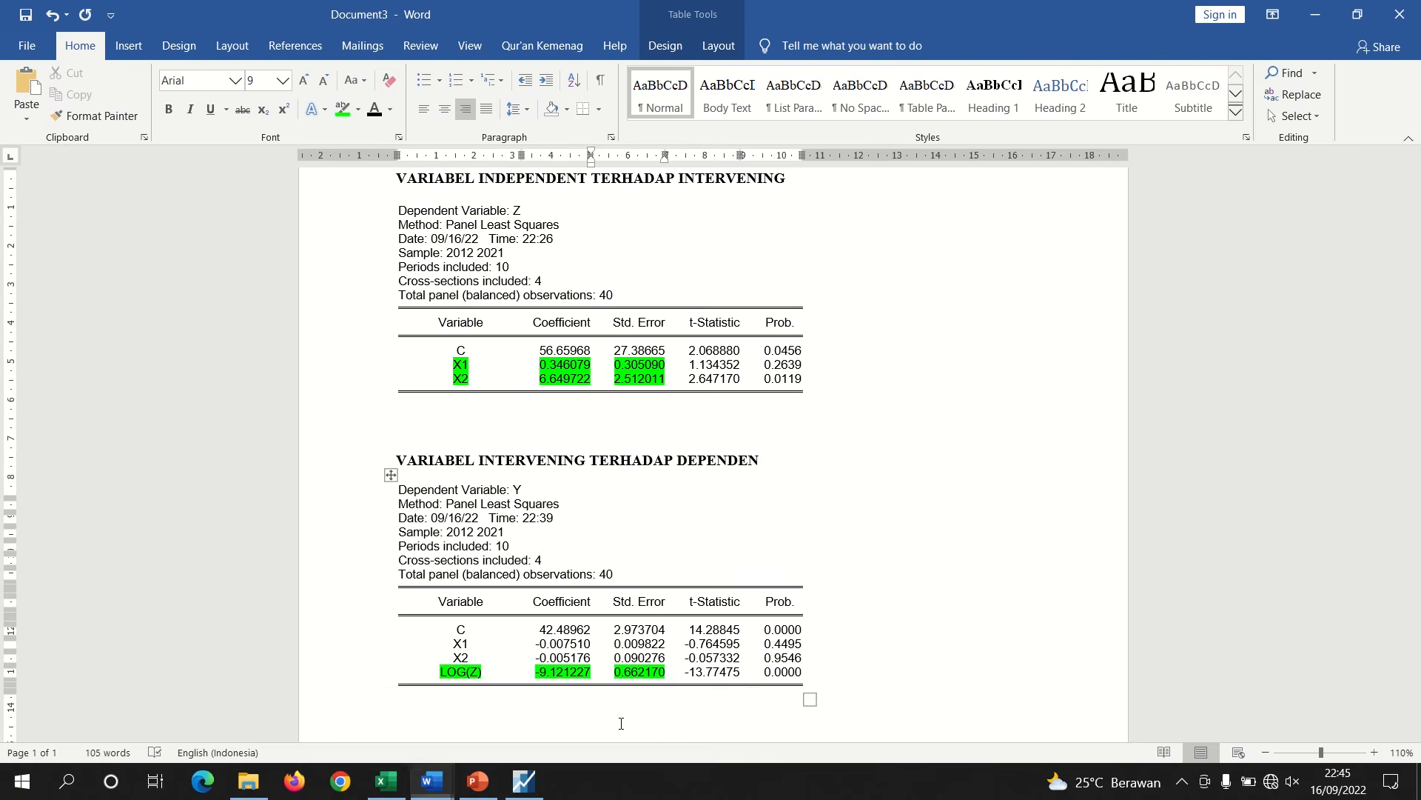
drag(461, 383, 630, 381)
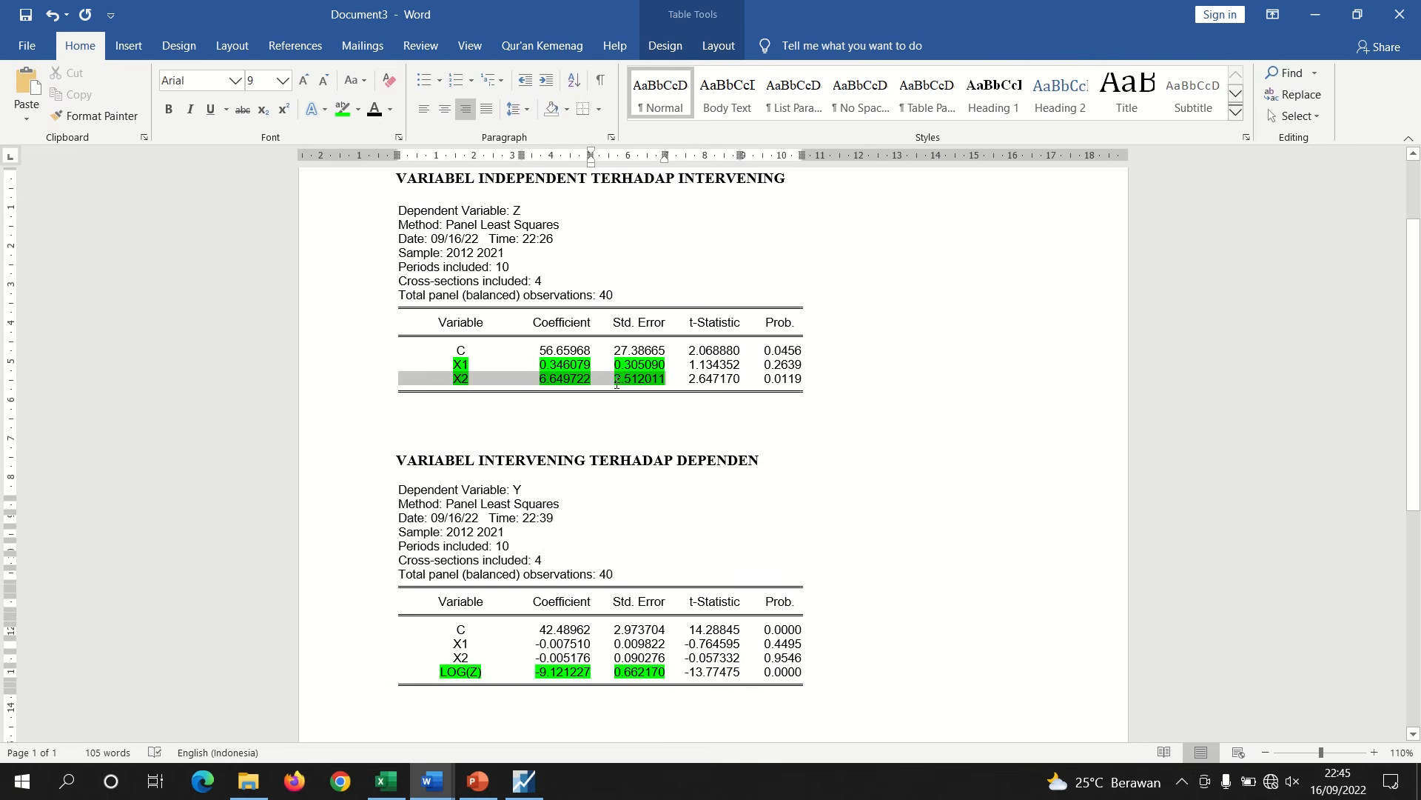
click(359, 111)
click(385, 212)
click(790, 561)
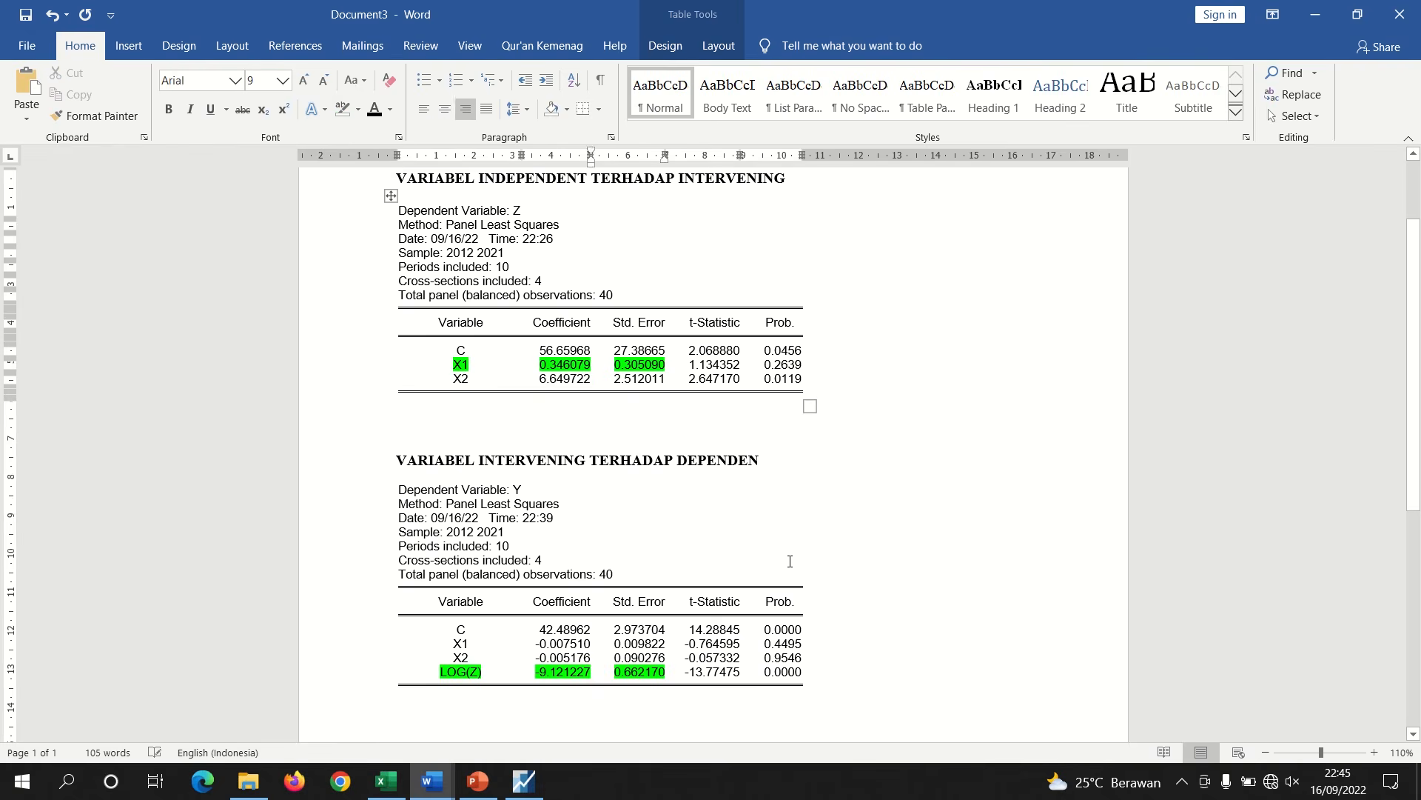
click(789, 561)
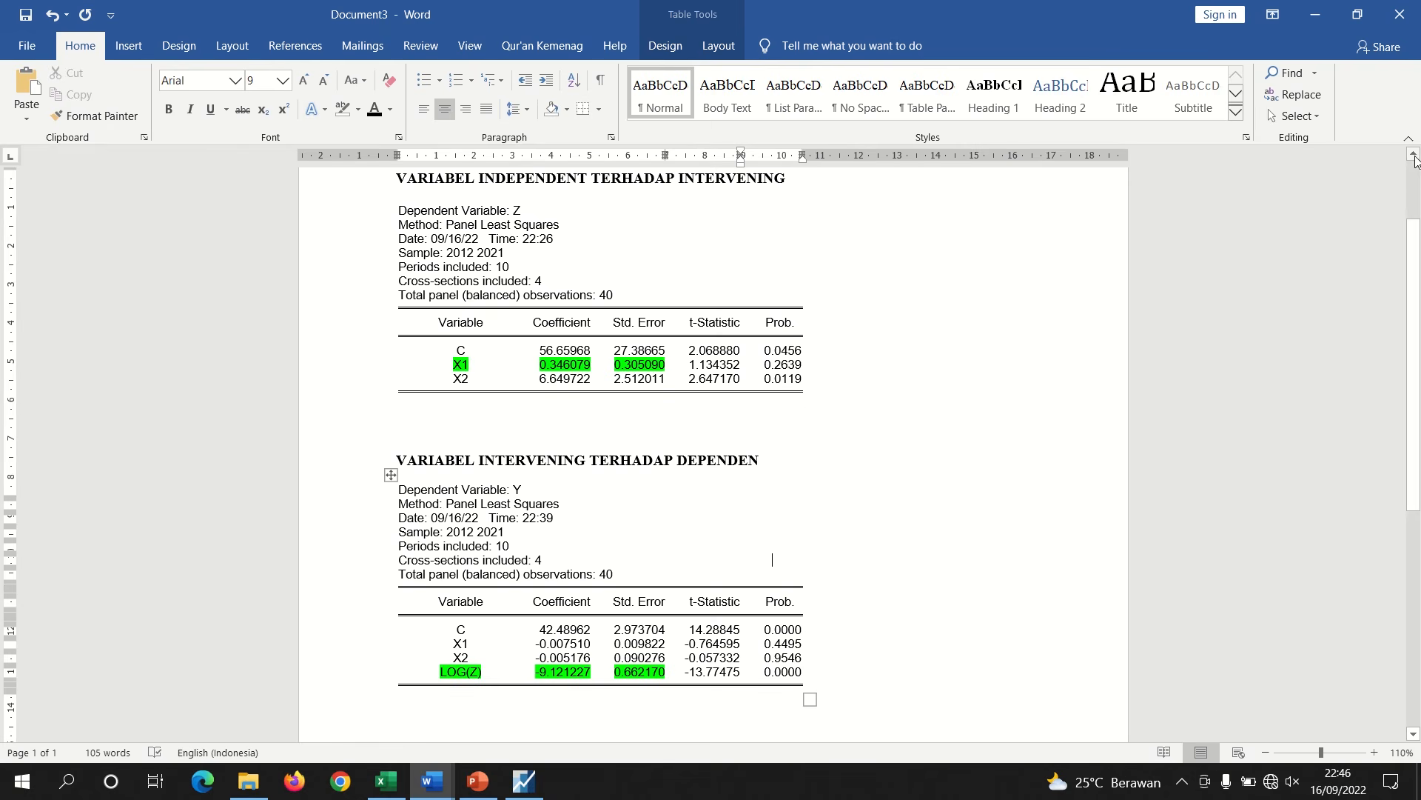
Examine the Z regression table in Document3 alongside the Sobel test calculation in the regression report document
click(1414, 157)
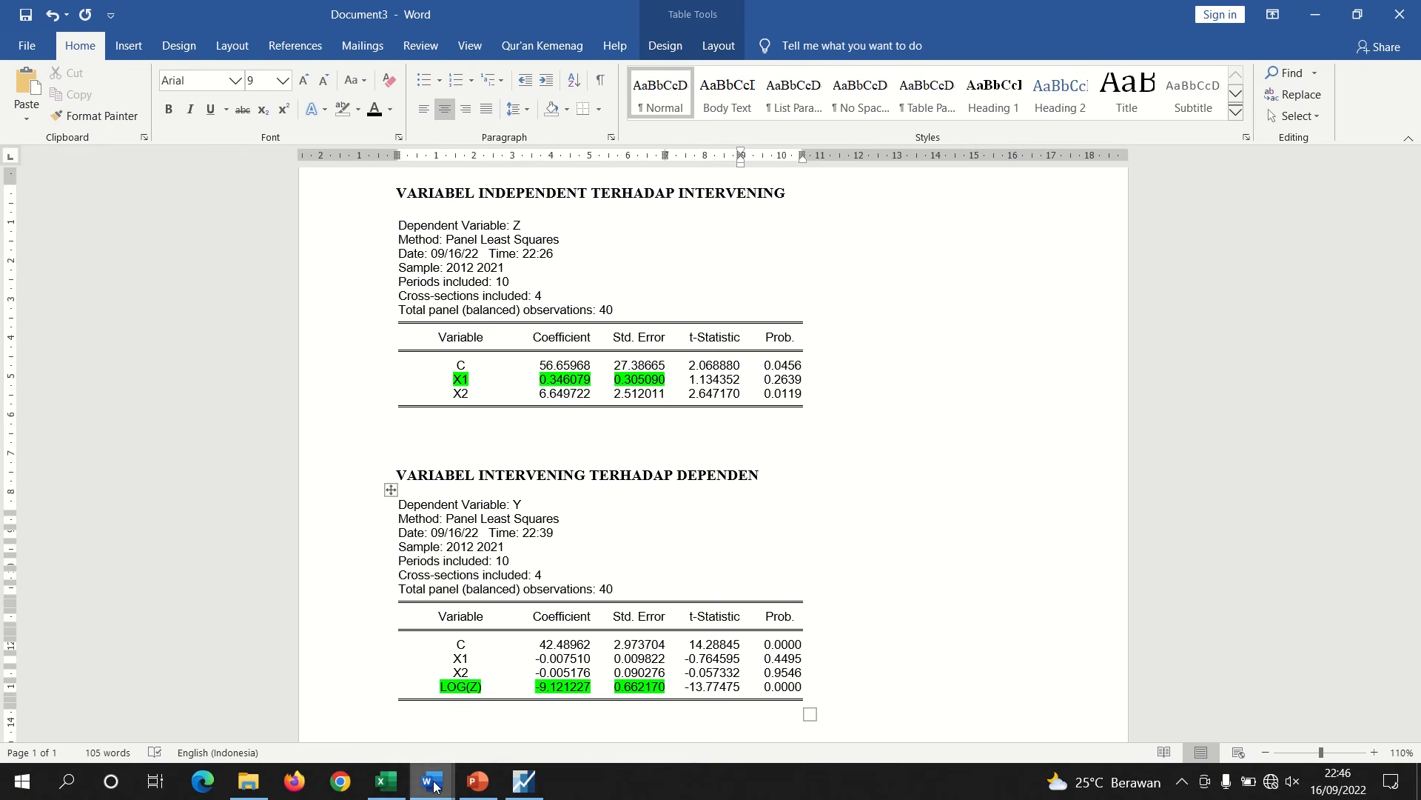
mouse_move(434, 787)
click(238, 688)
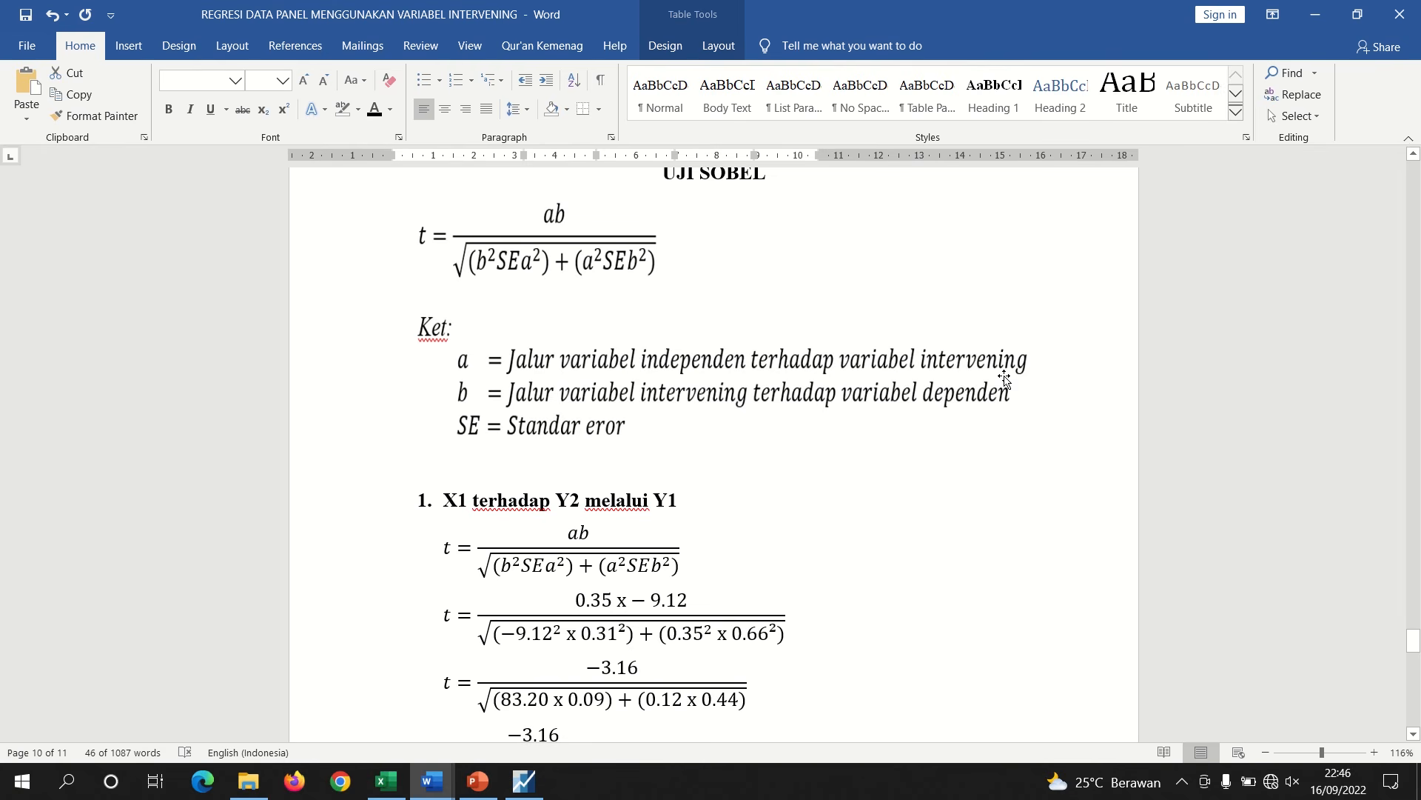
mouse_move(444, 779)
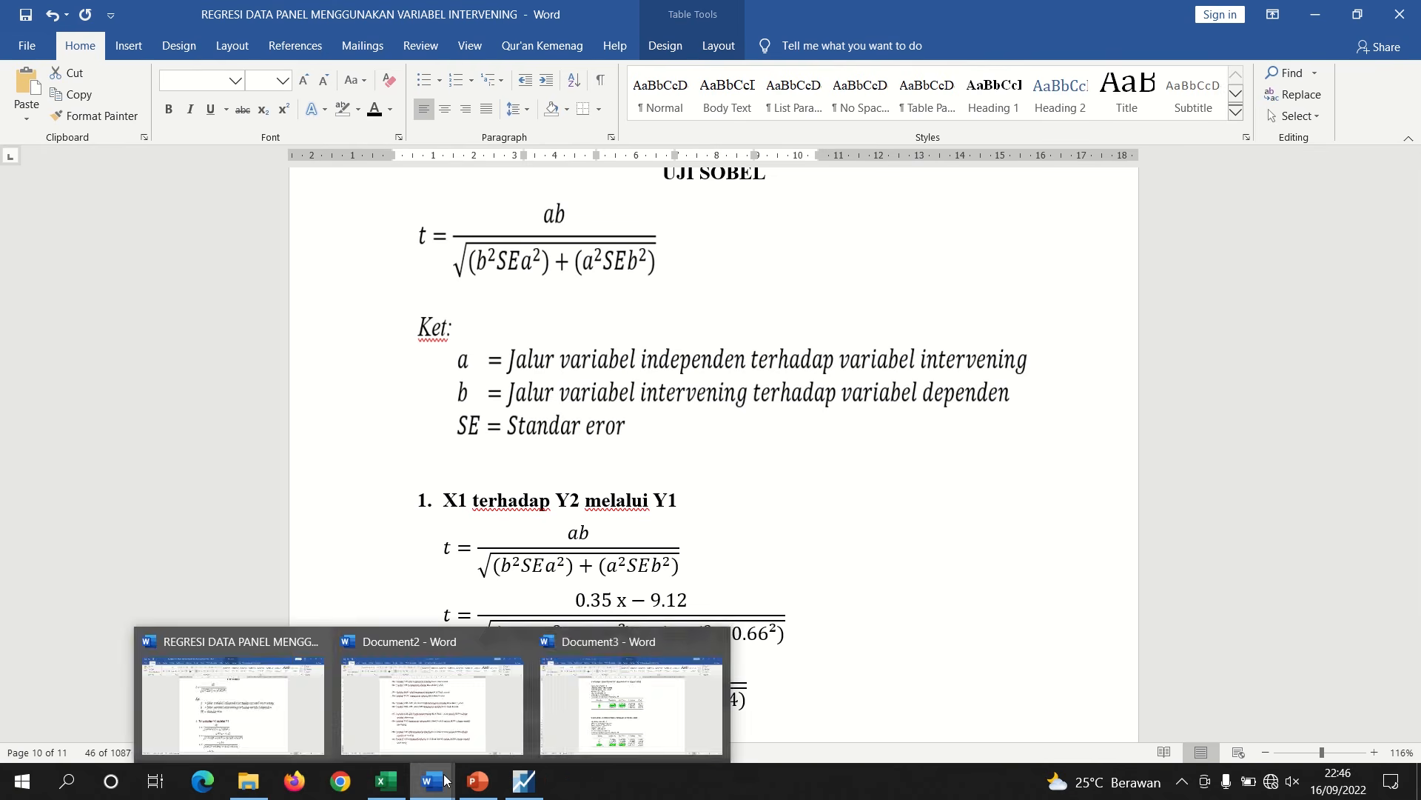
click(593, 696)
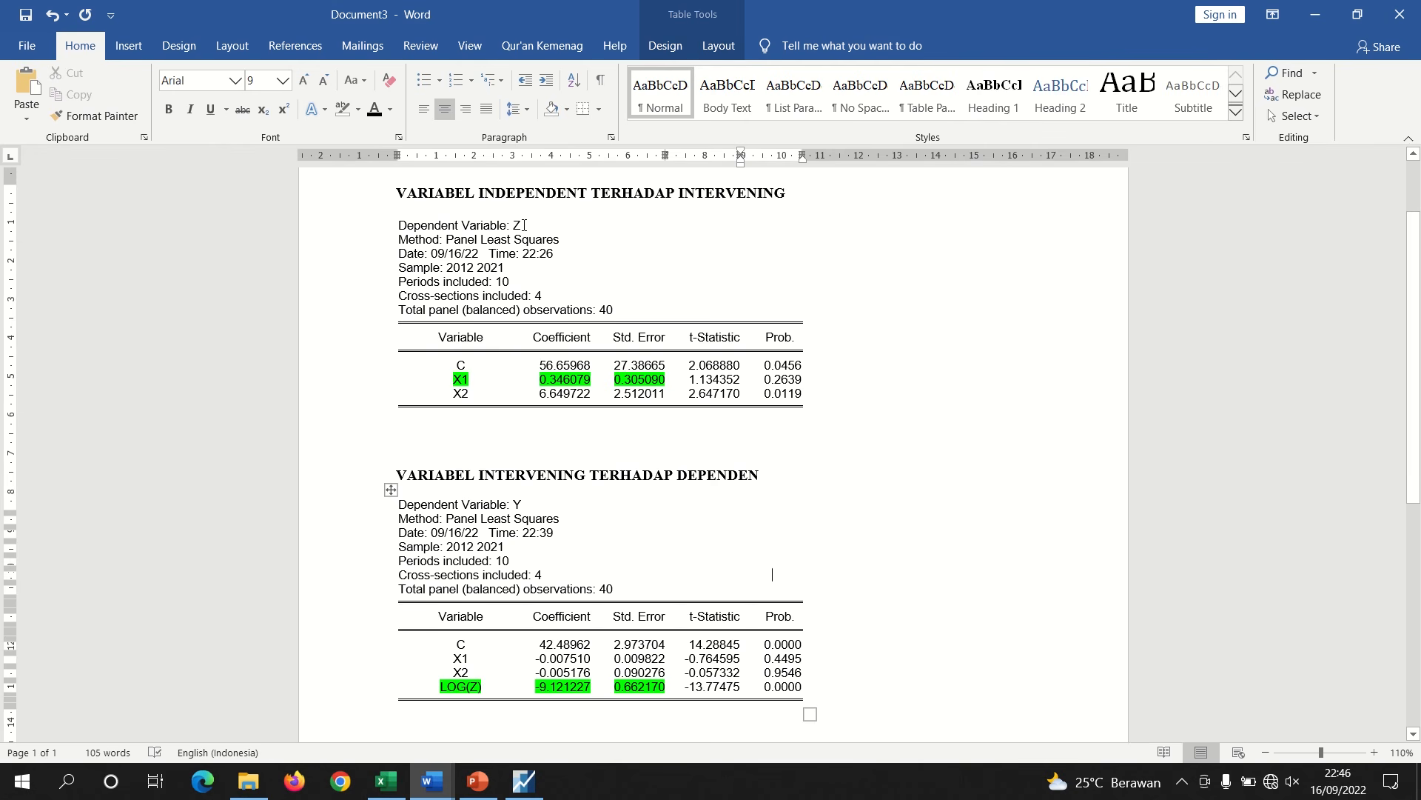
drag(524, 225, 510, 225)
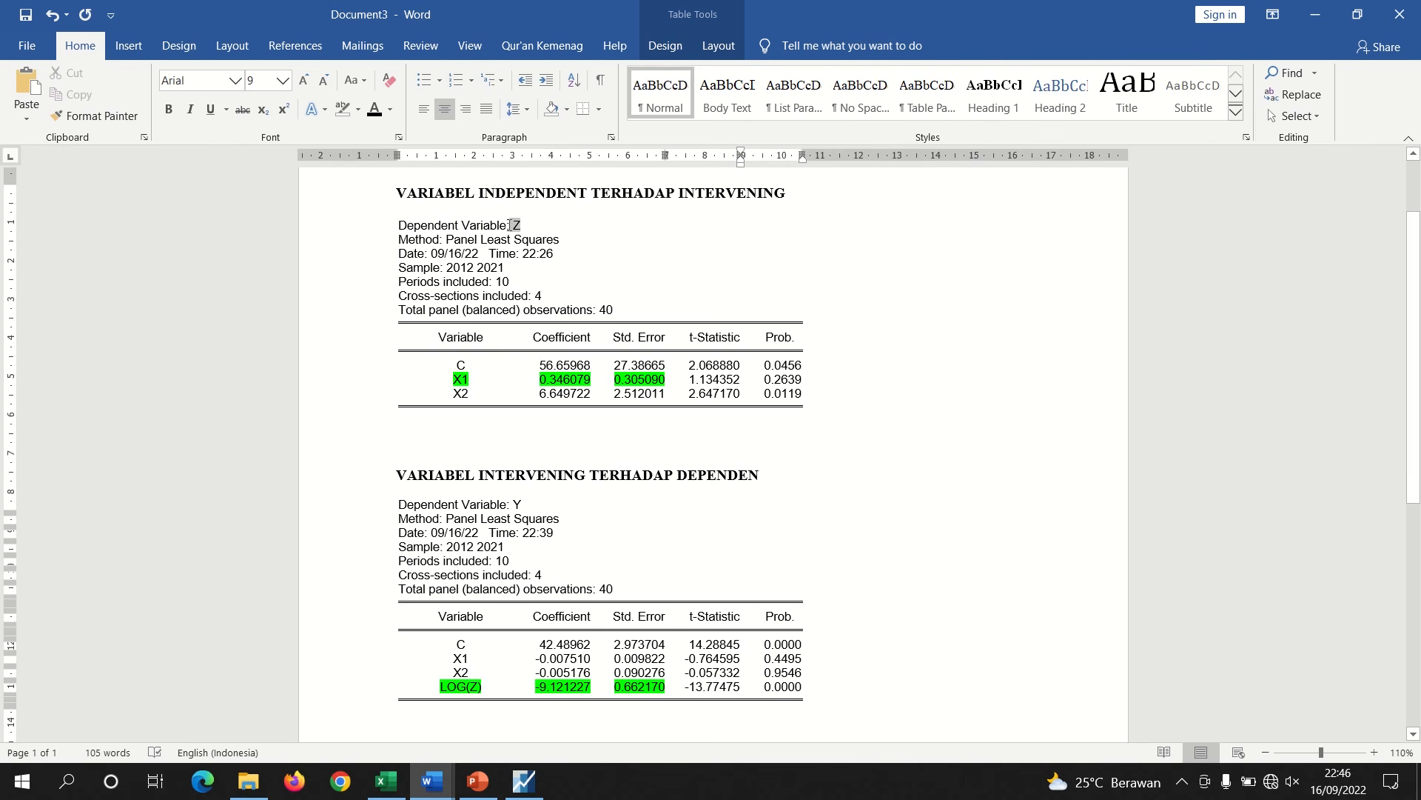
click(456, 381)
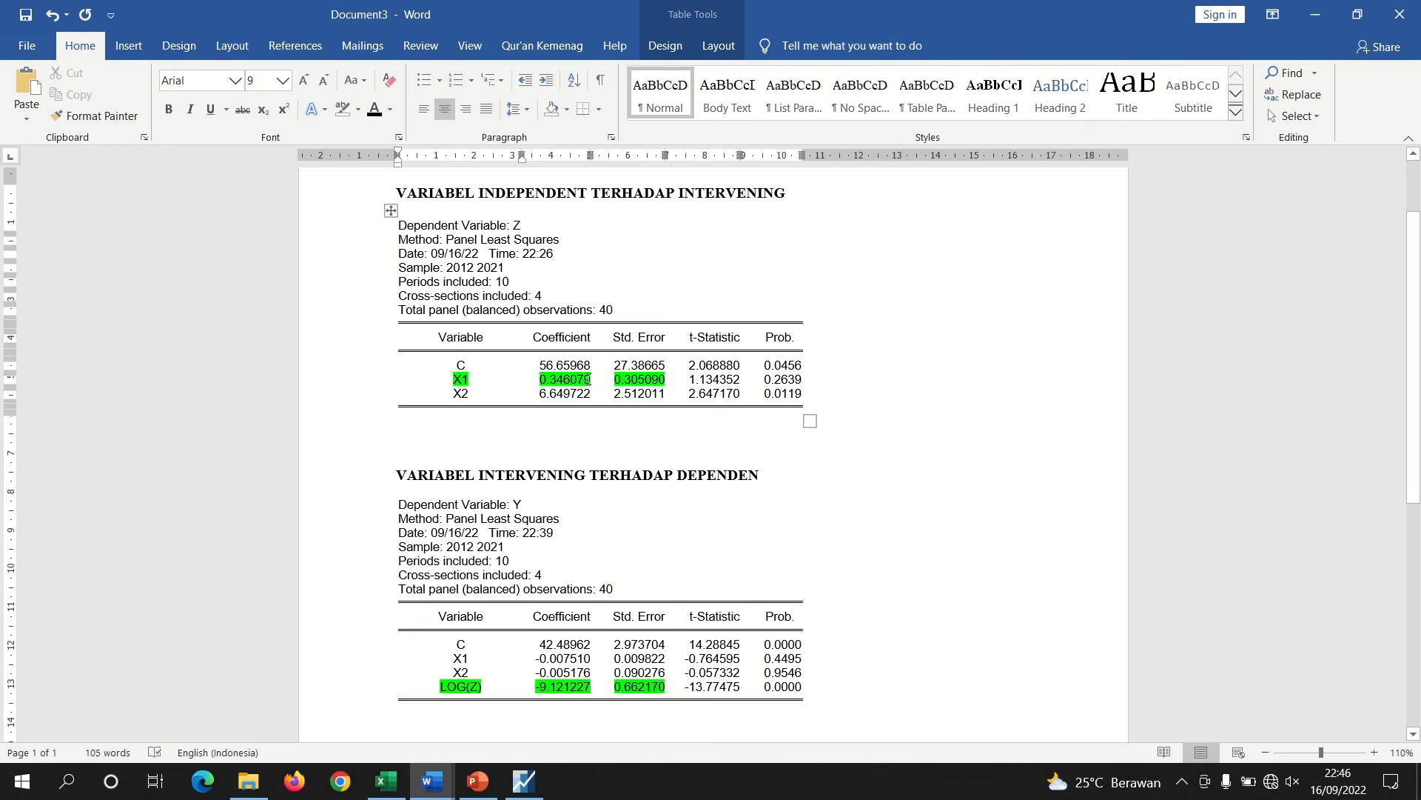
drag(588, 379, 539, 379)
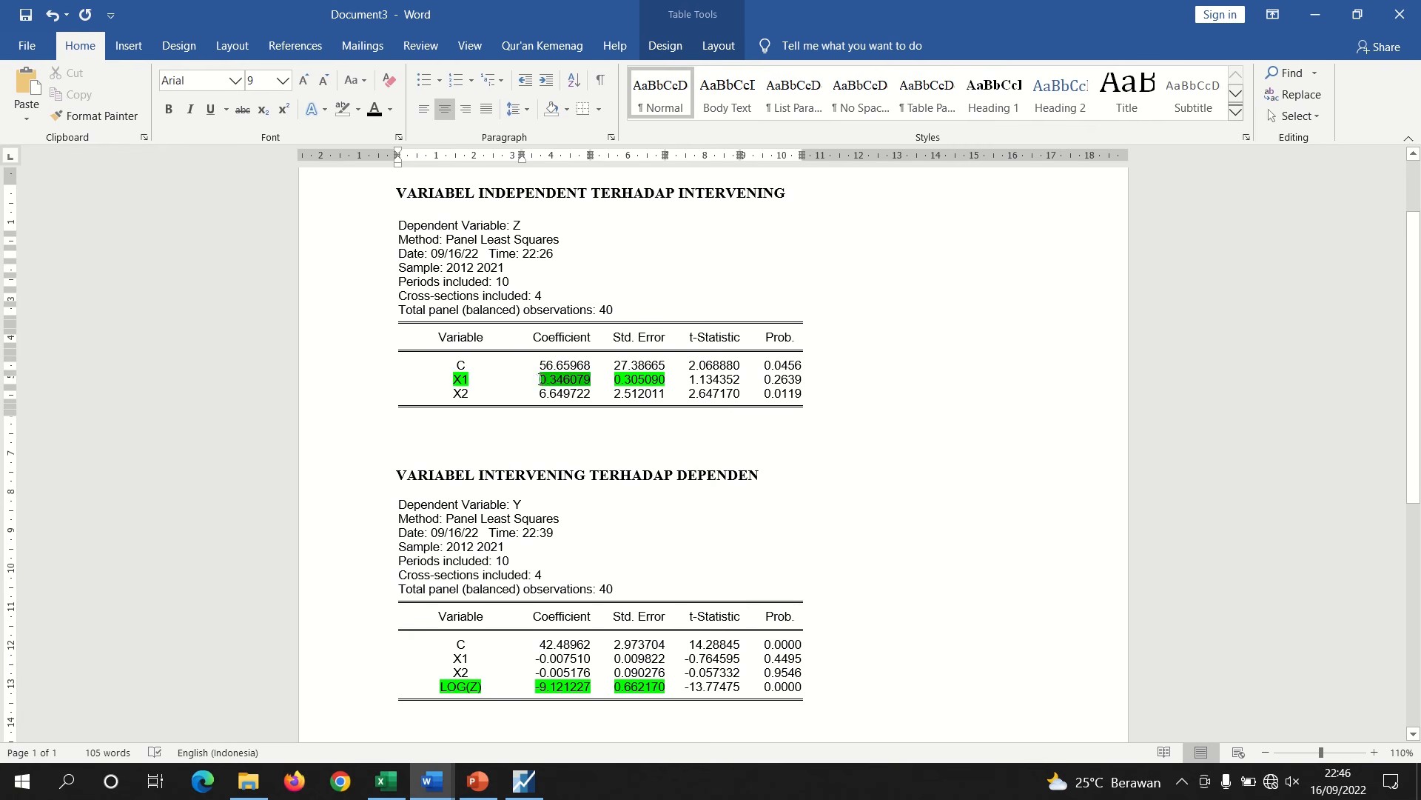
click(701, 505)
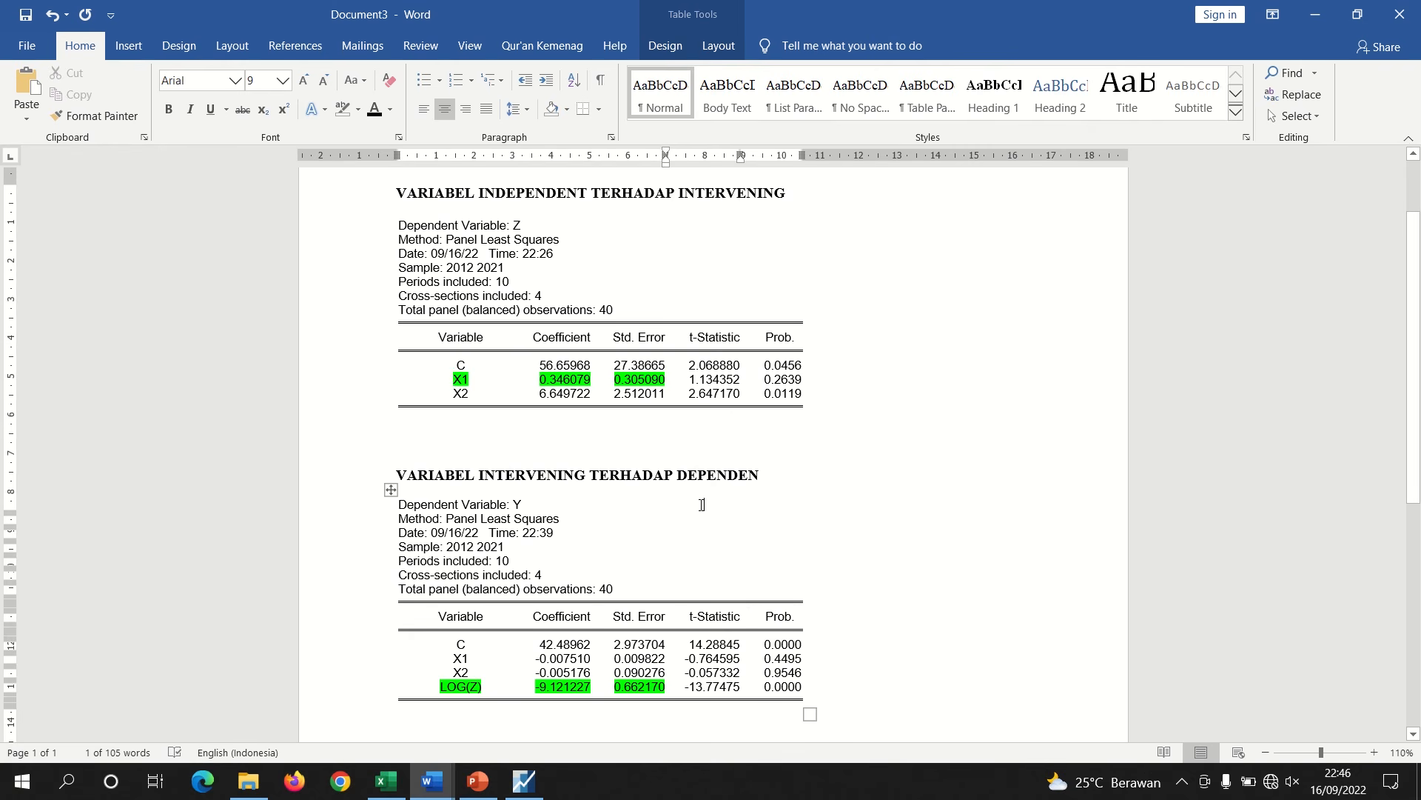
Compare the X1 coefficient and the LOG(Z) coefficient in the regression tables with the a and b terms of the Sobel formula
click(1325, 753)
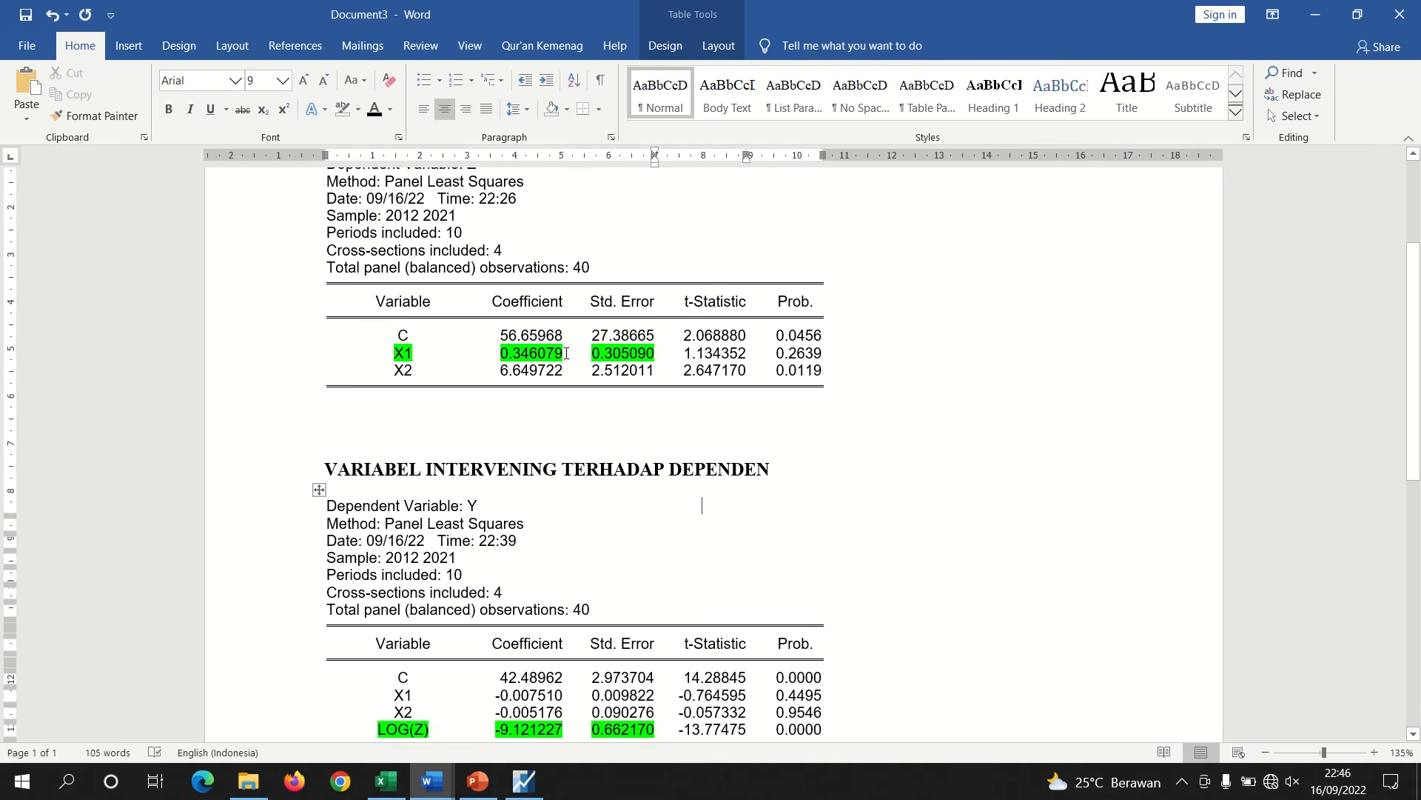
drag(566, 353, 644, 353)
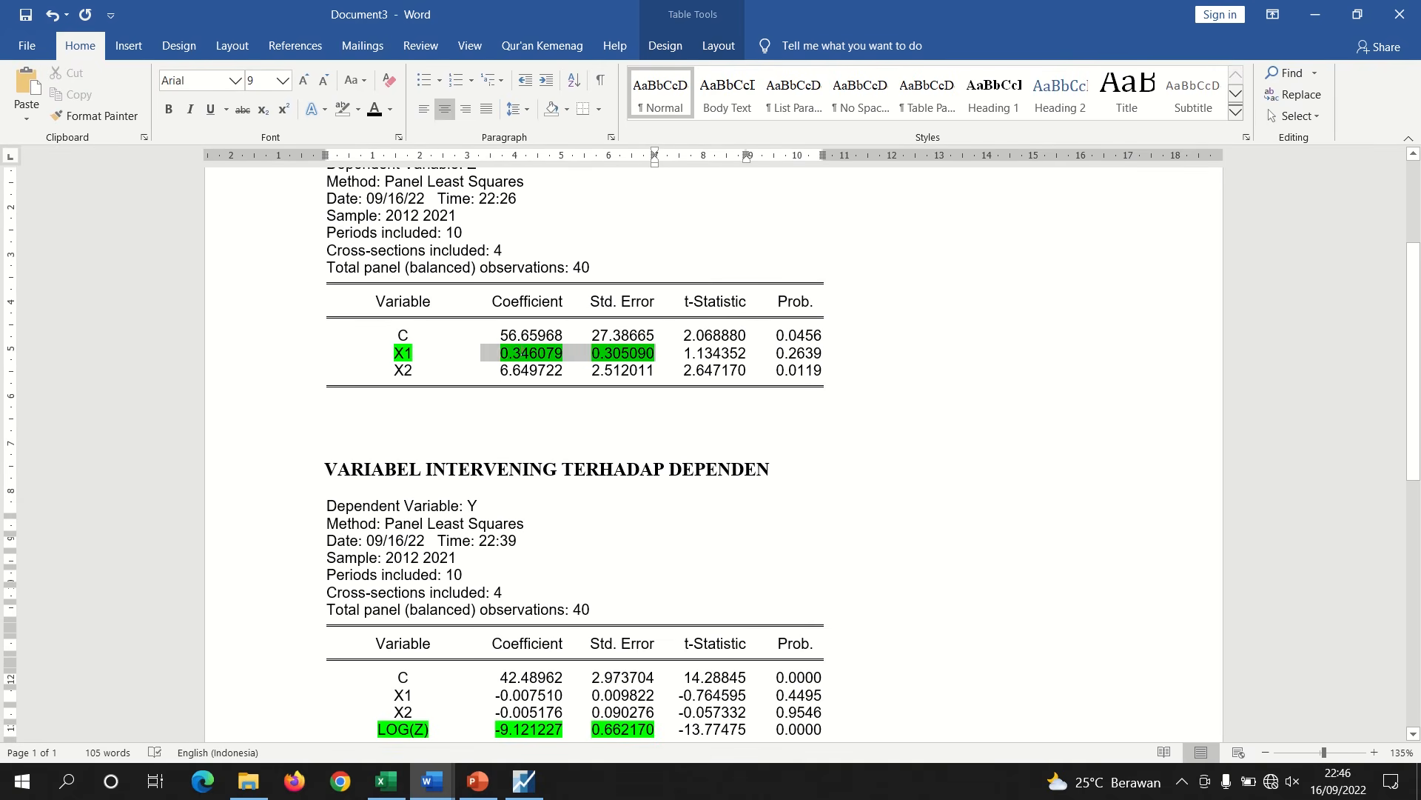
click(503, 353)
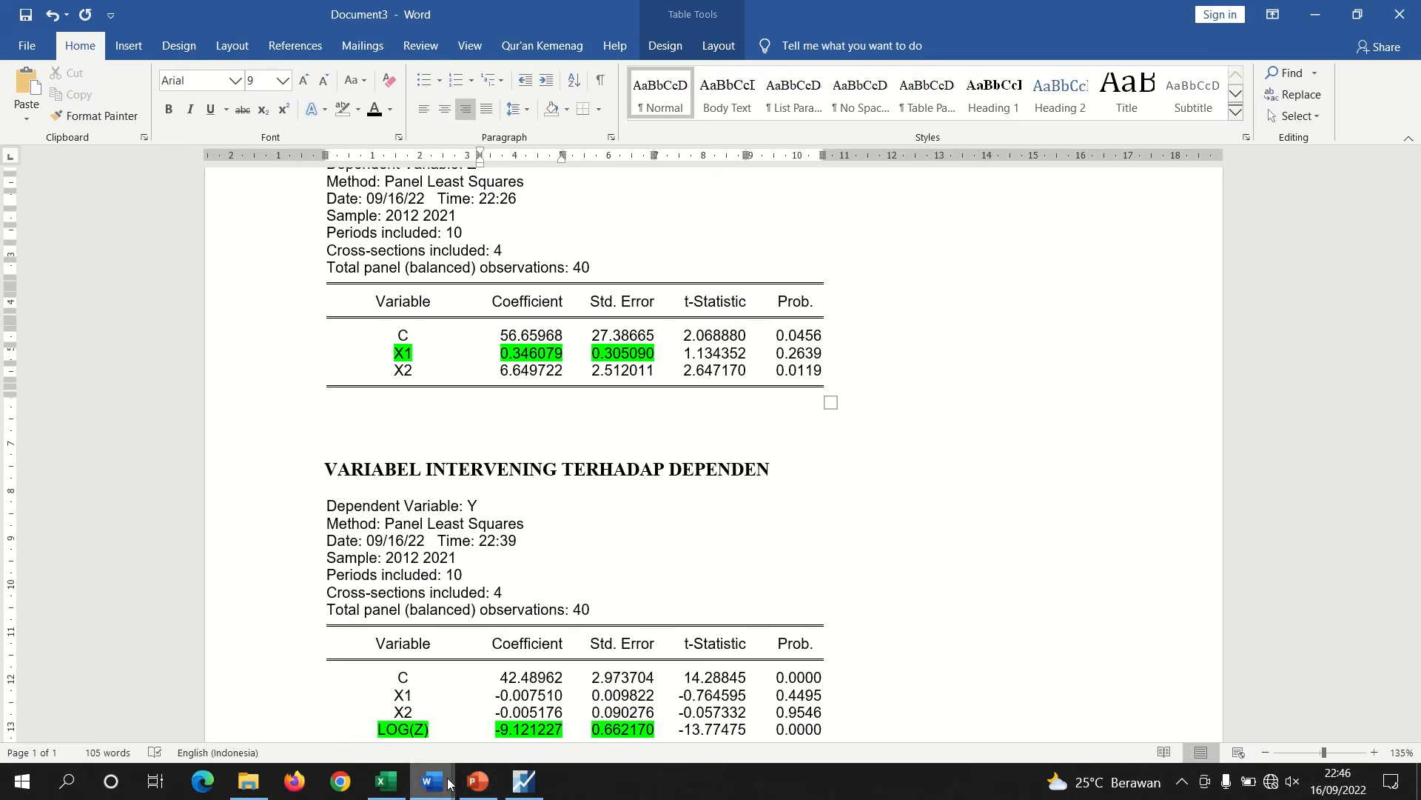
mouse_move(453, 781)
click(327, 726)
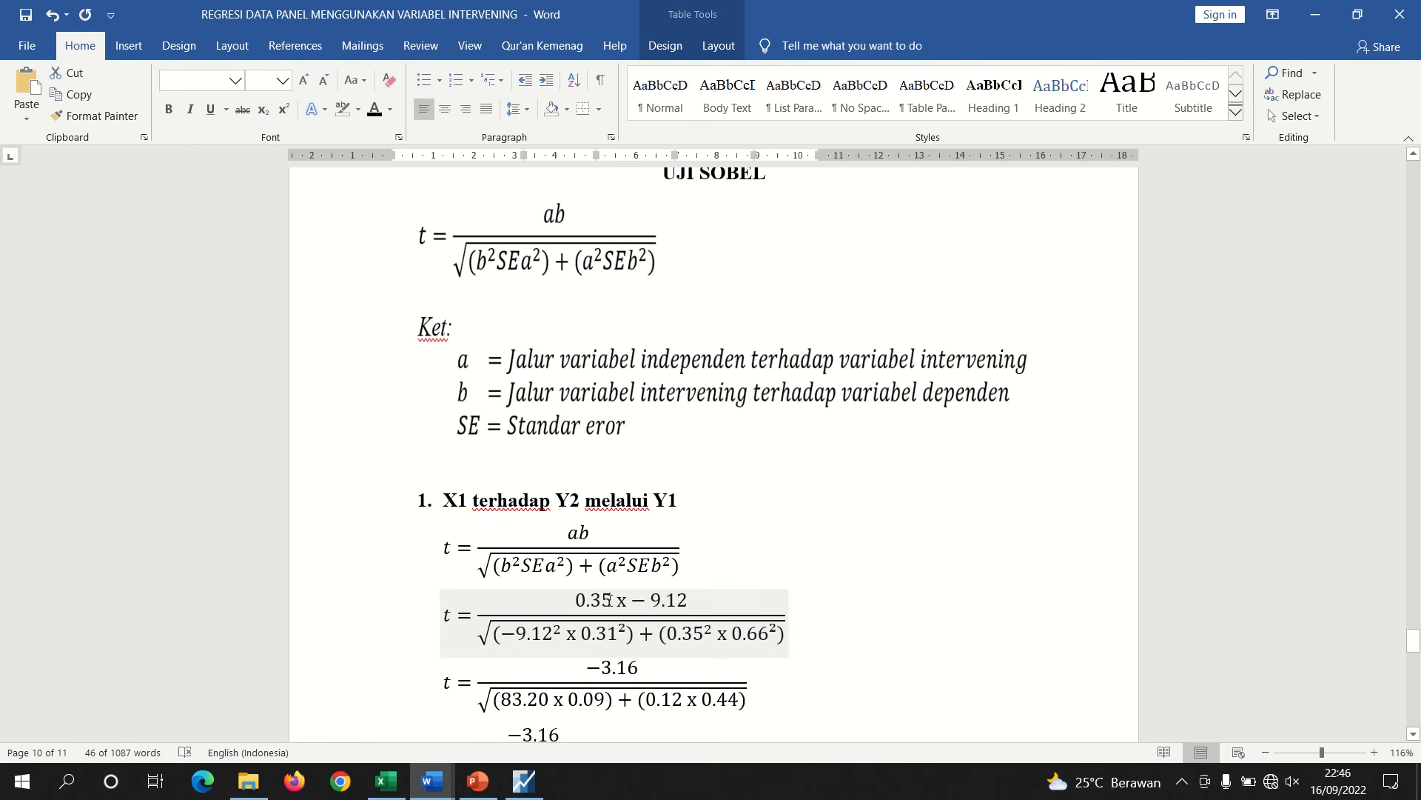
click(584, 532)
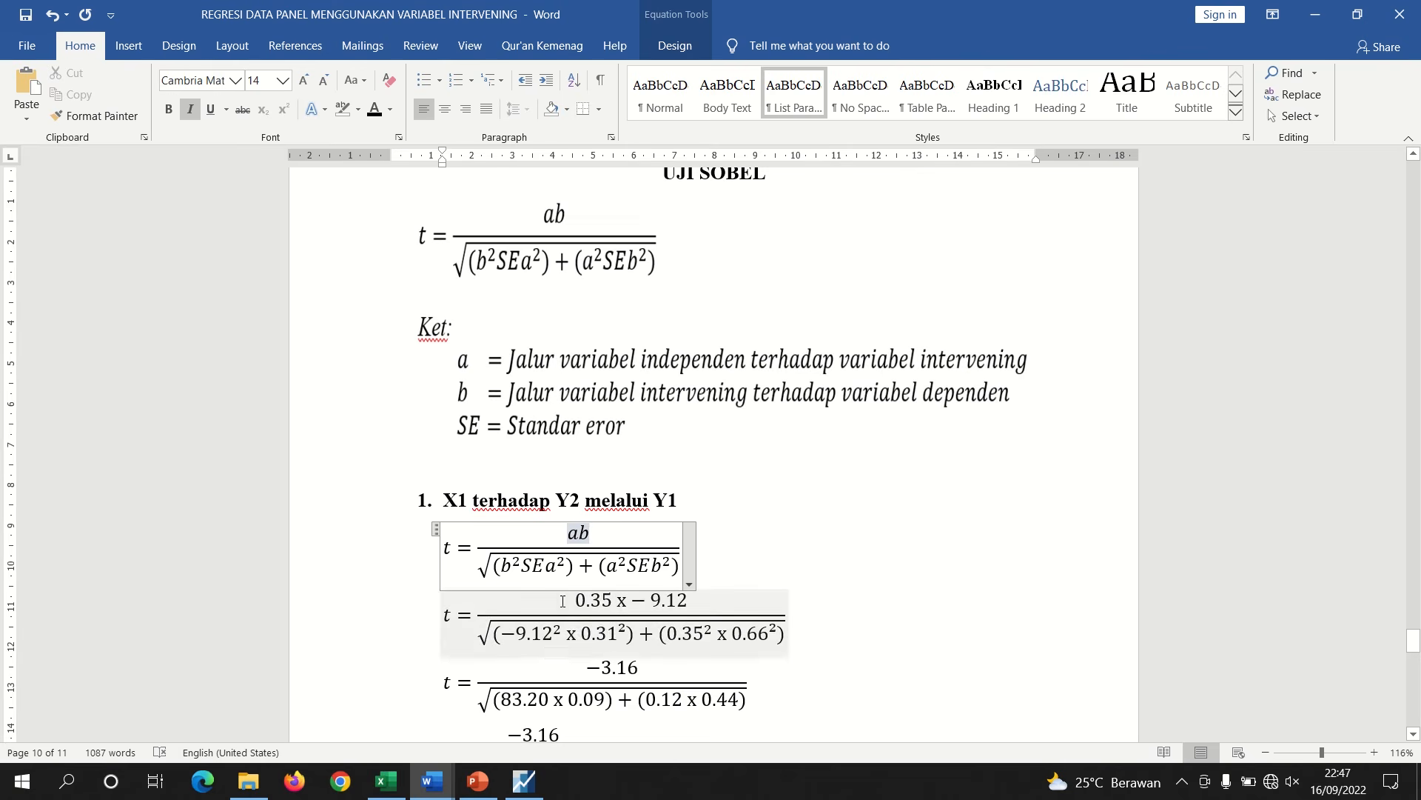
mouse_move(452, 778)
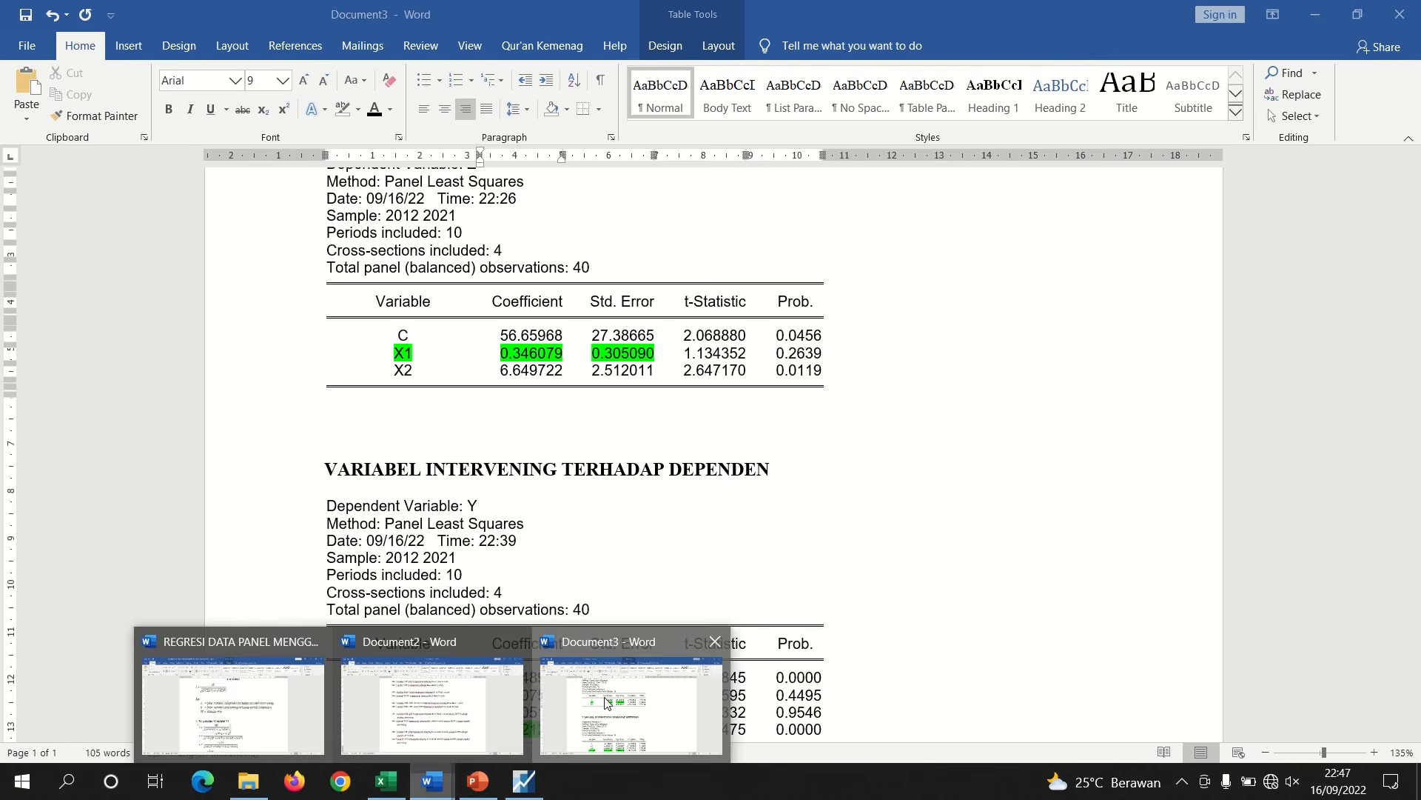
click(621, 700)
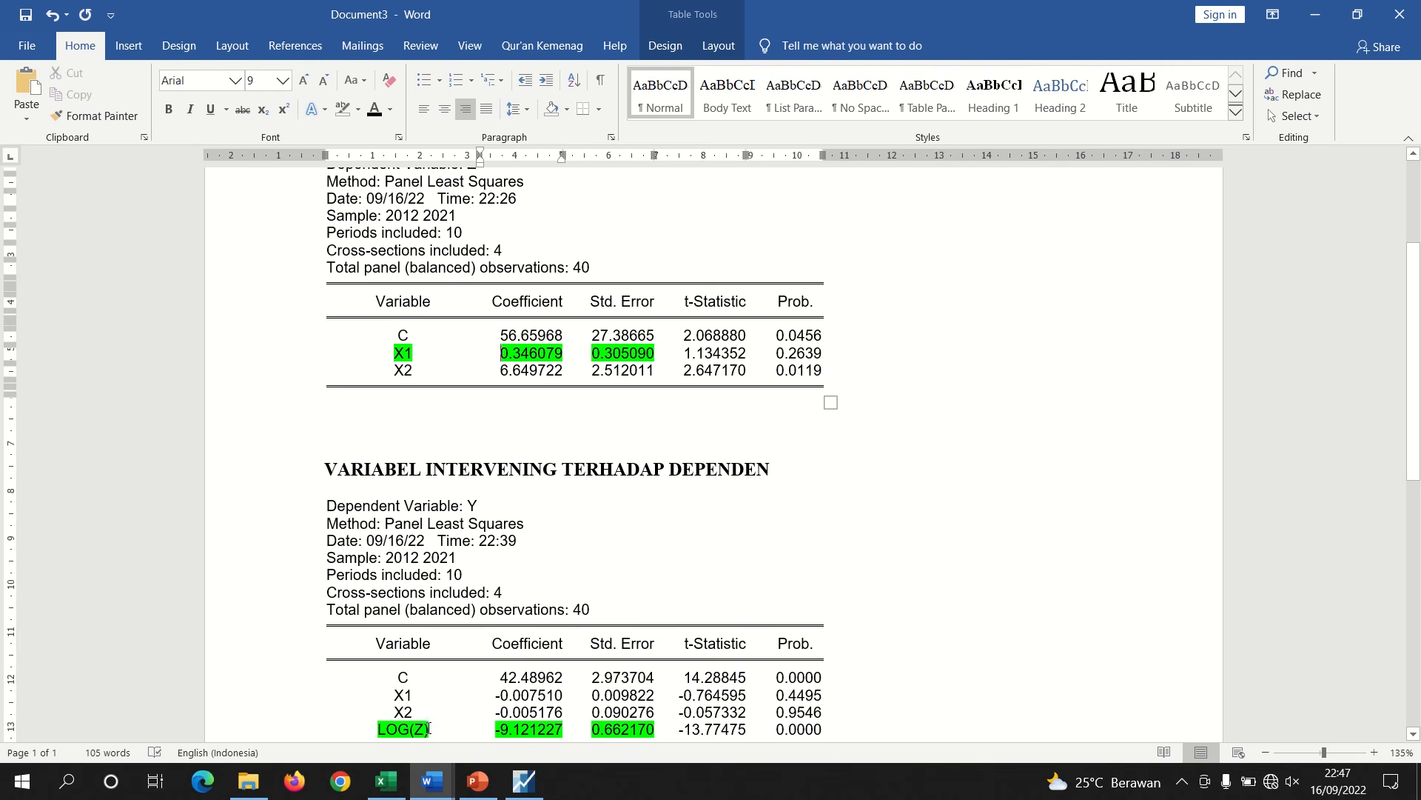
drag(430, 728, 418, 728)
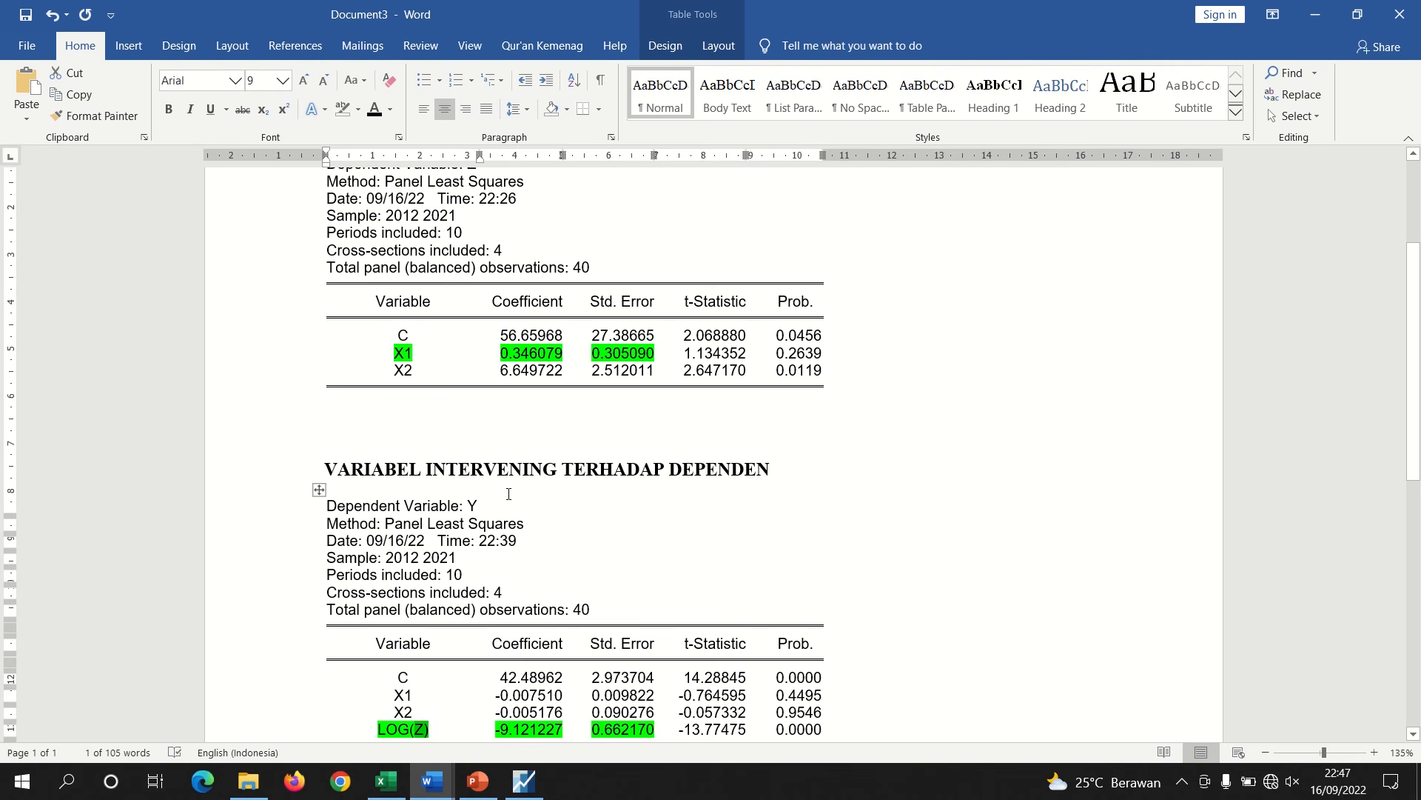
double_click(471, 505)
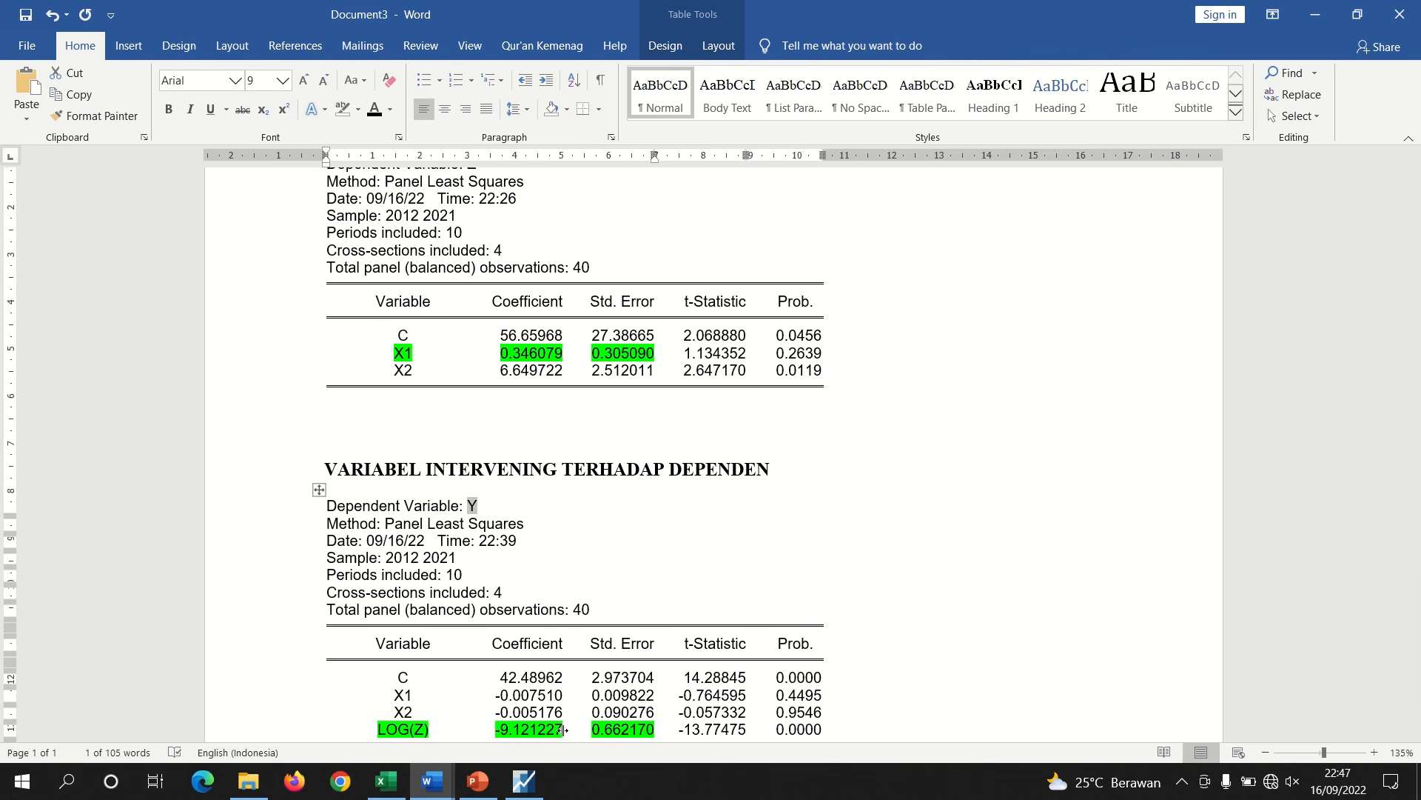
drag(559, 729, 502, 730)
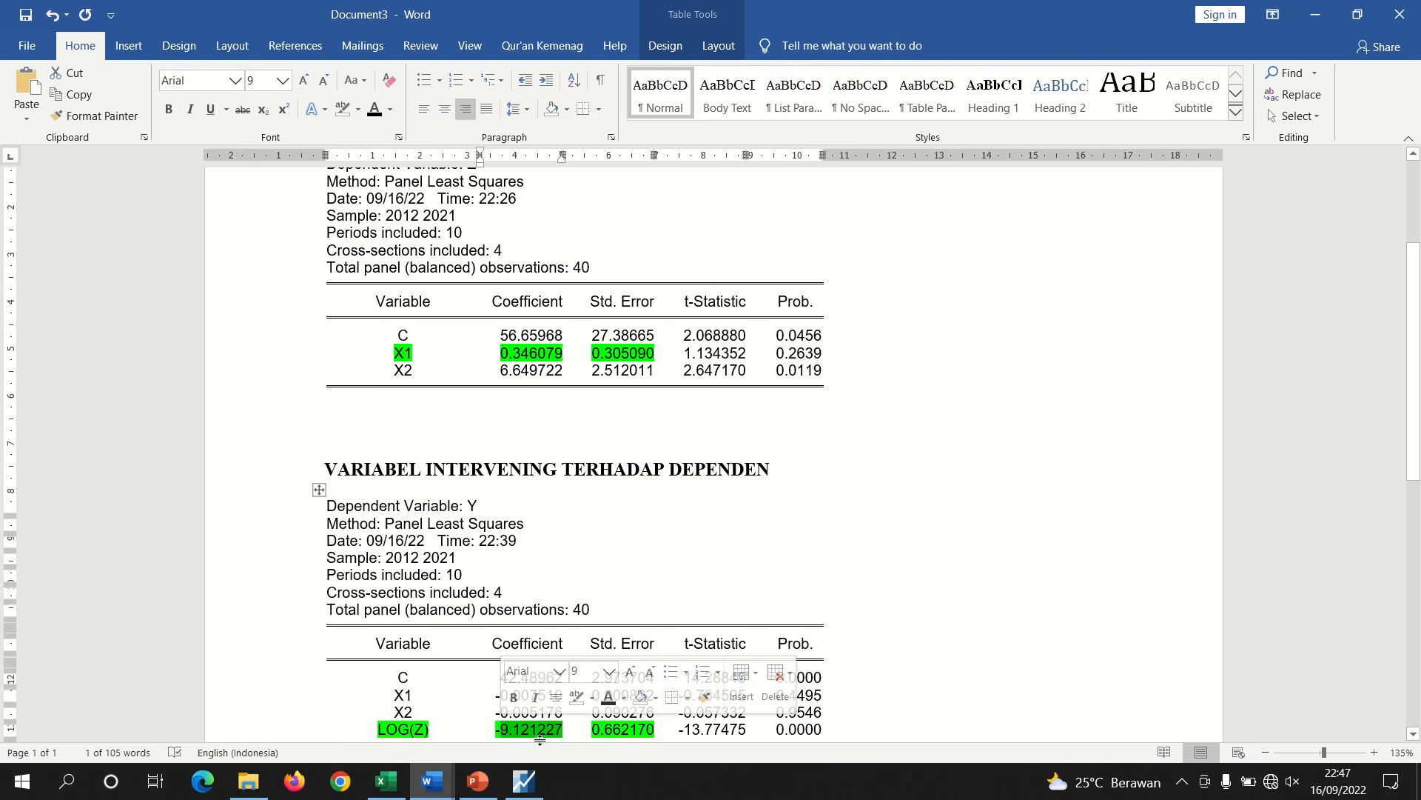
Check the 9.12 value and the SEa term in the Sobel calculation against the regression tables
mouse_move(433, 781)
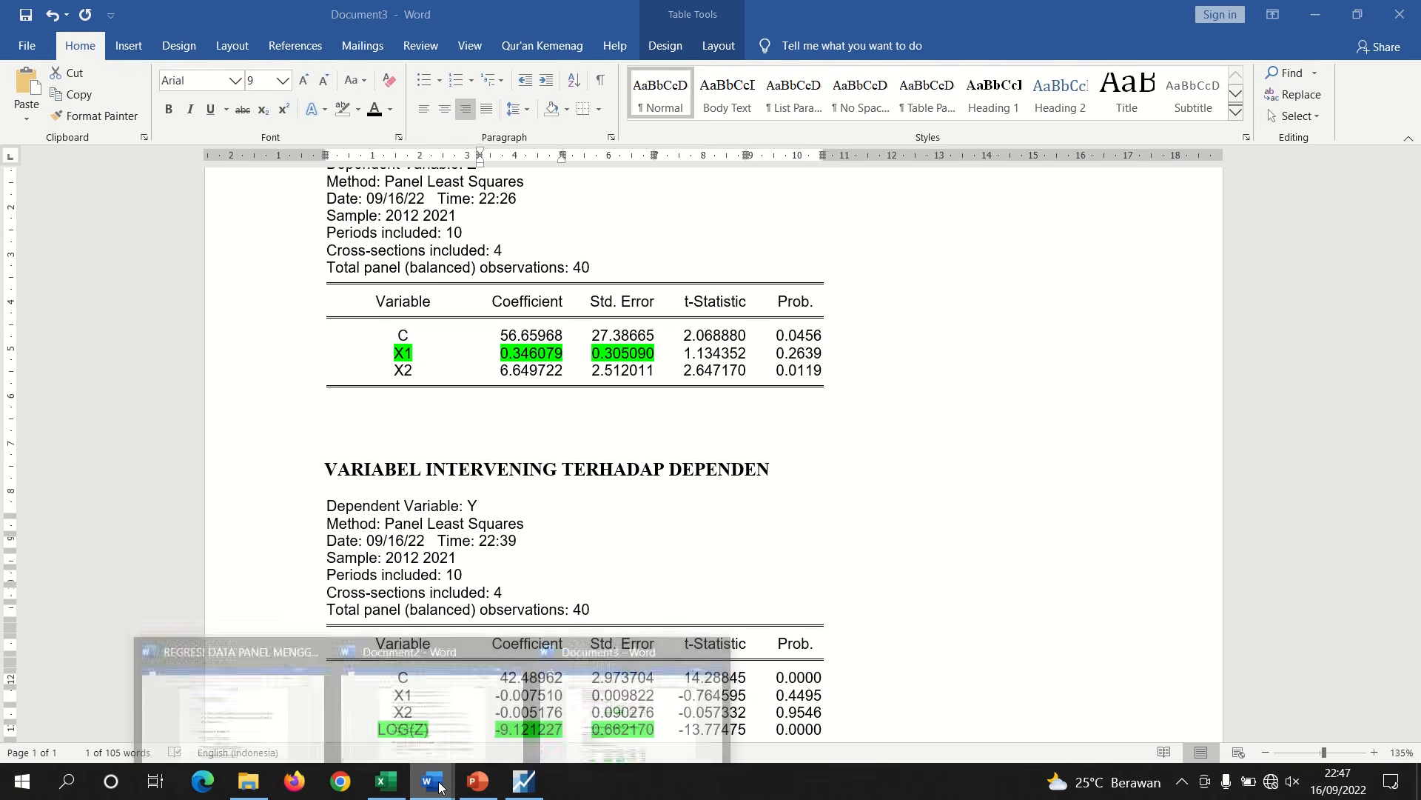
click(295, 703)
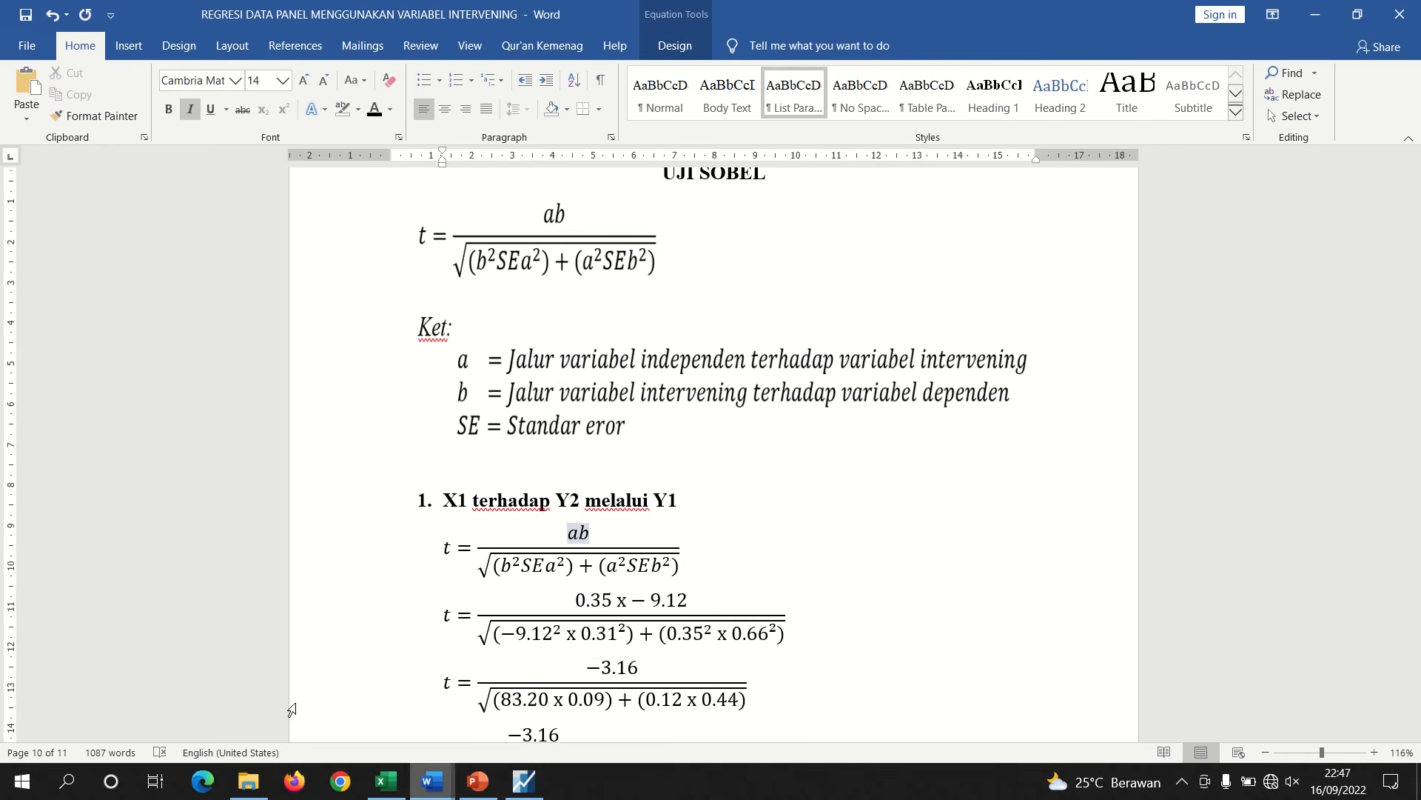
click(680, 603)
click(900, 604)
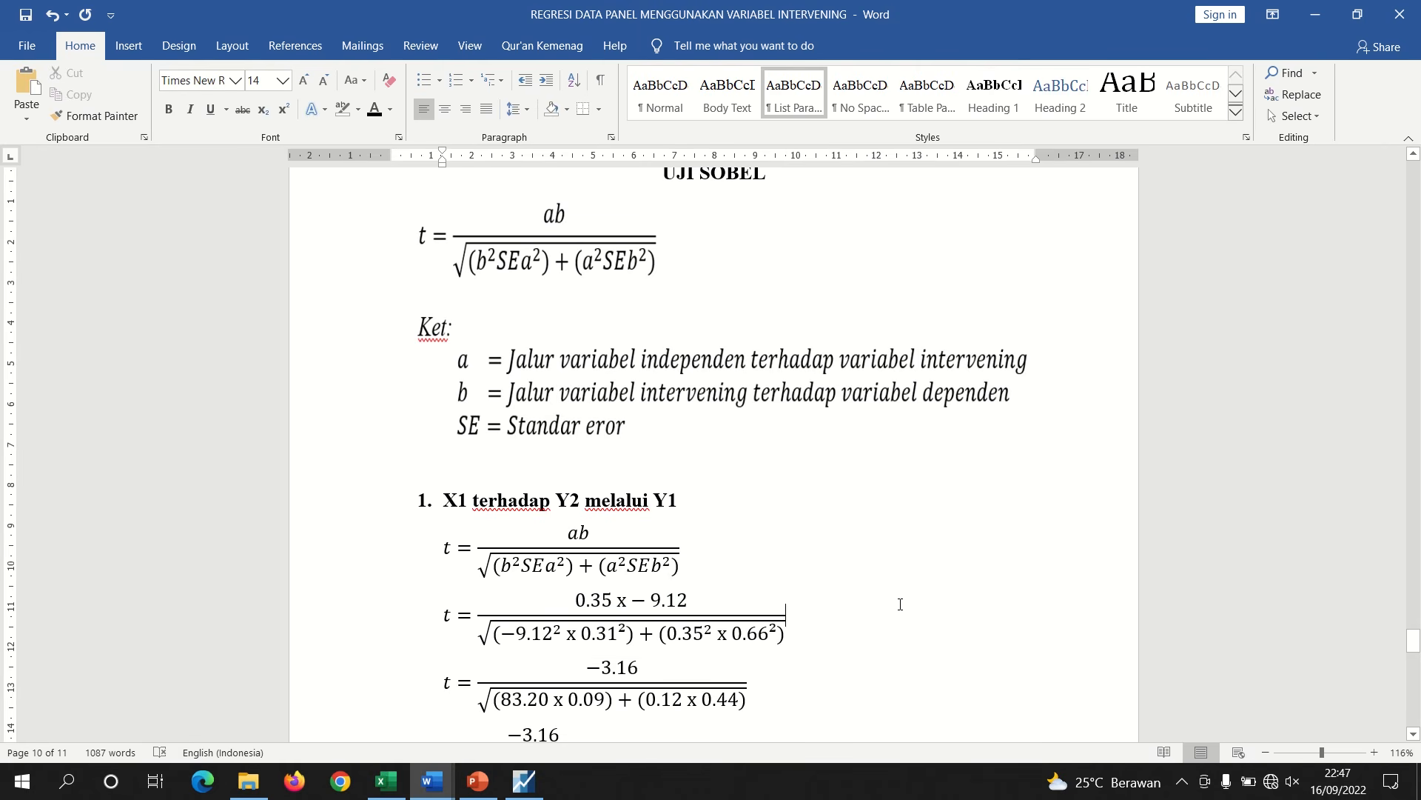
click(511, 567)
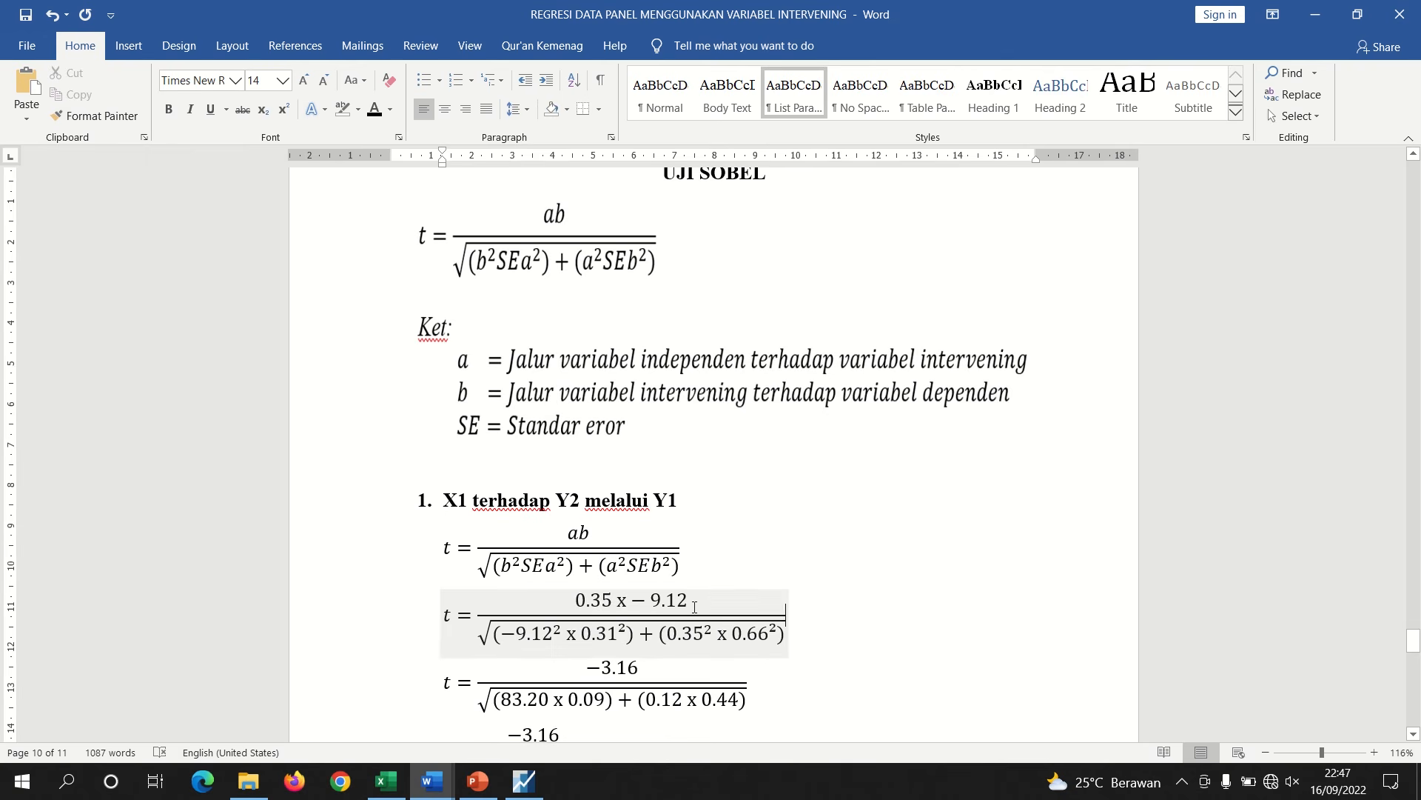
drag(689, 601, 655, 602)
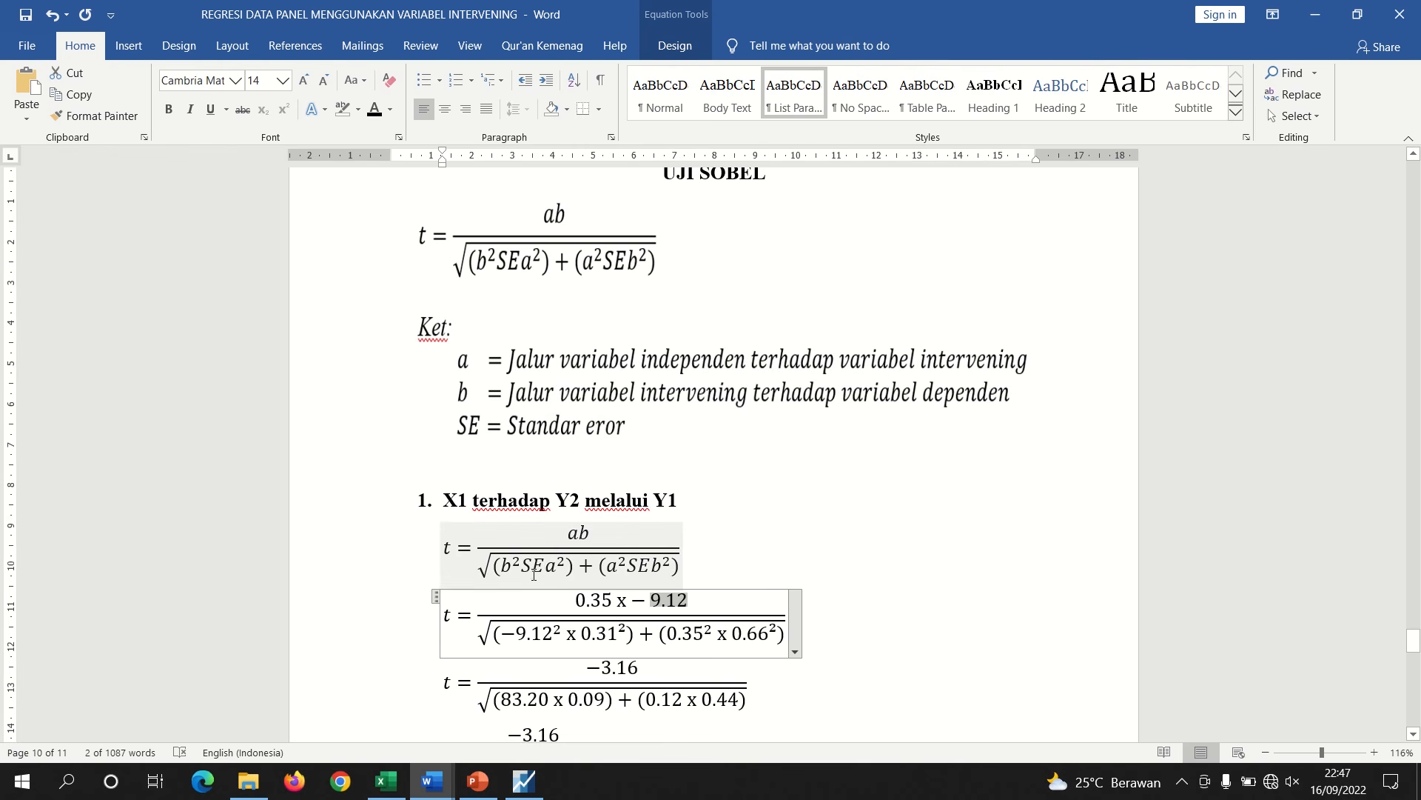
drag(563, 566, 522, 564)
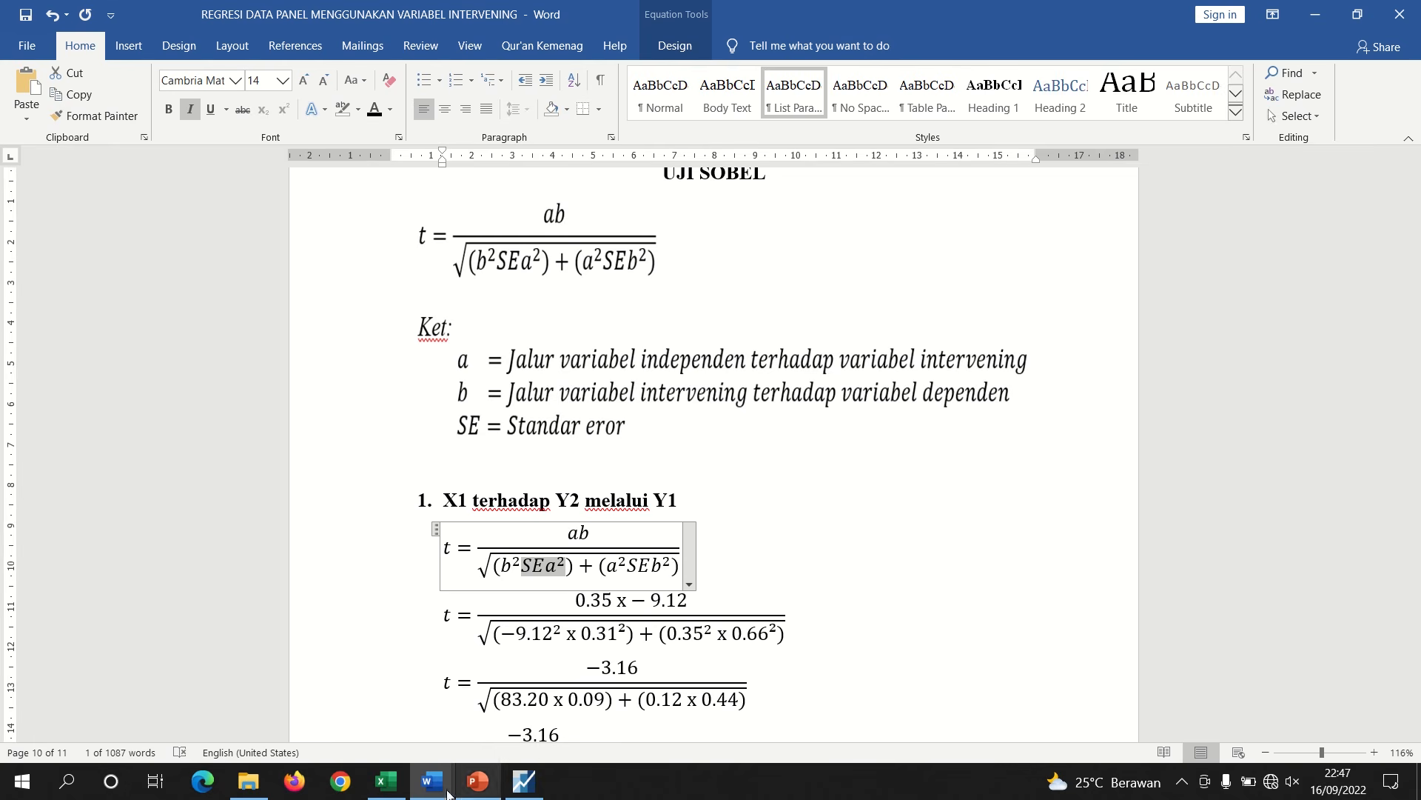
mouse_move(433, 783)
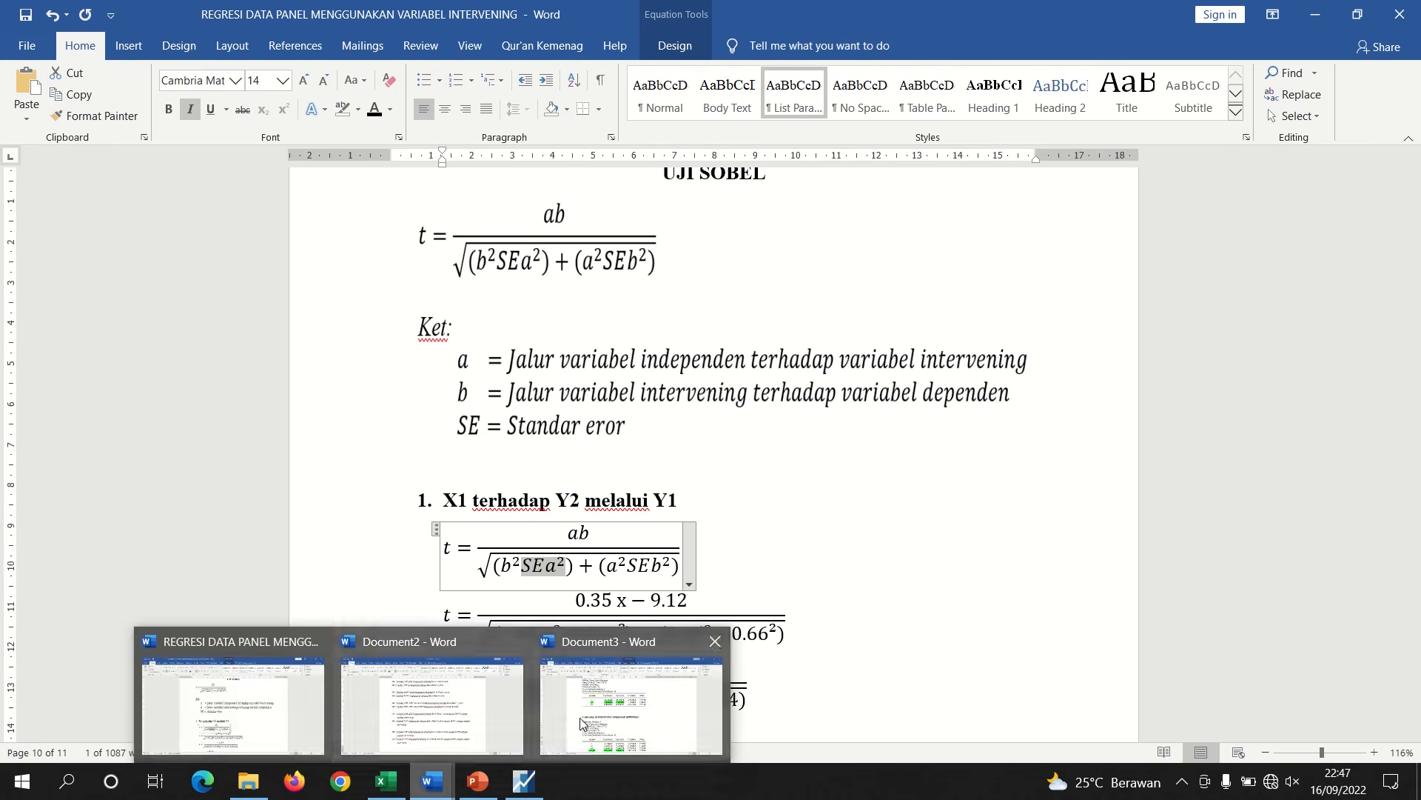
click(596, 718)
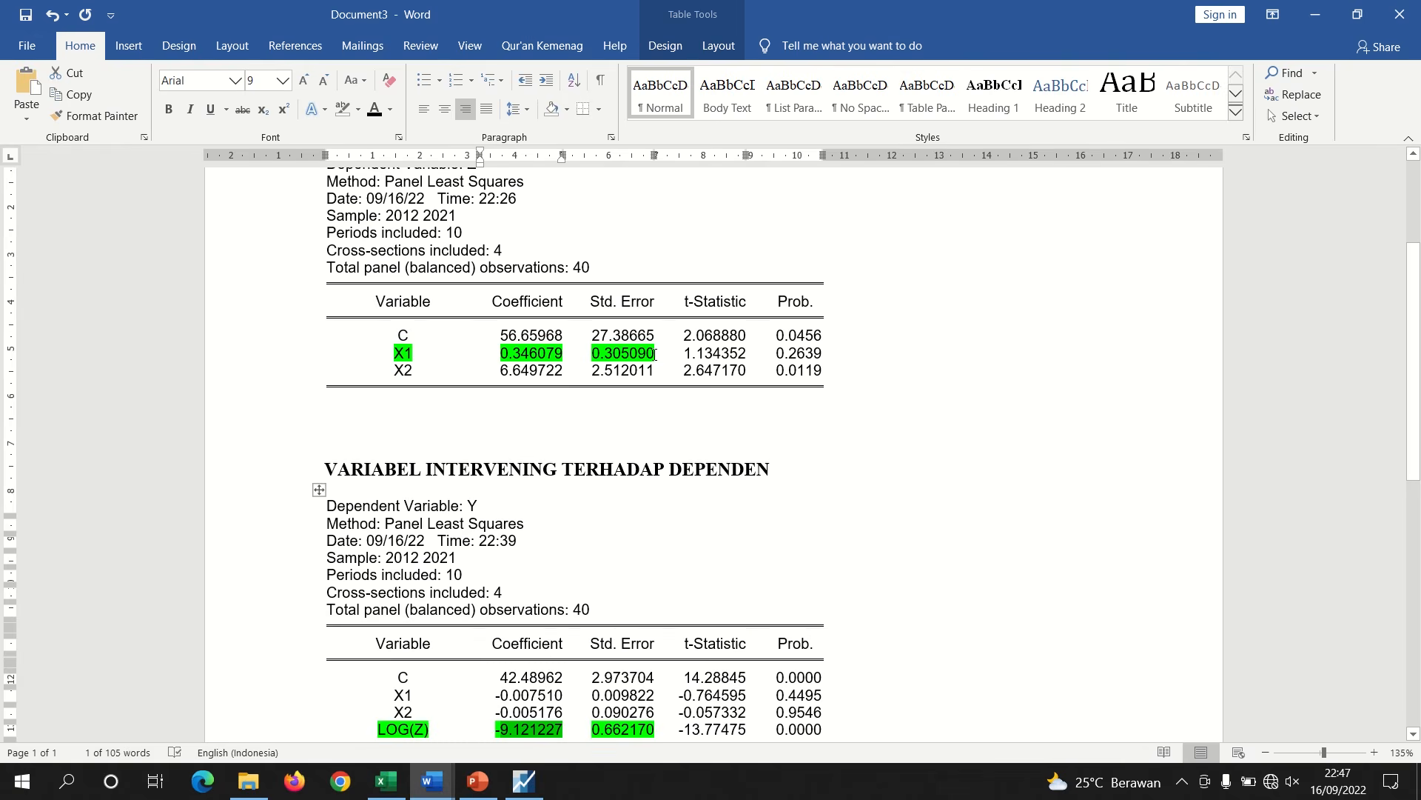
Compare the X1 standard error and coefficient with the 0.31 and 0.35 inputs in the Sobel equation
drag(654, 354, 592, 354)
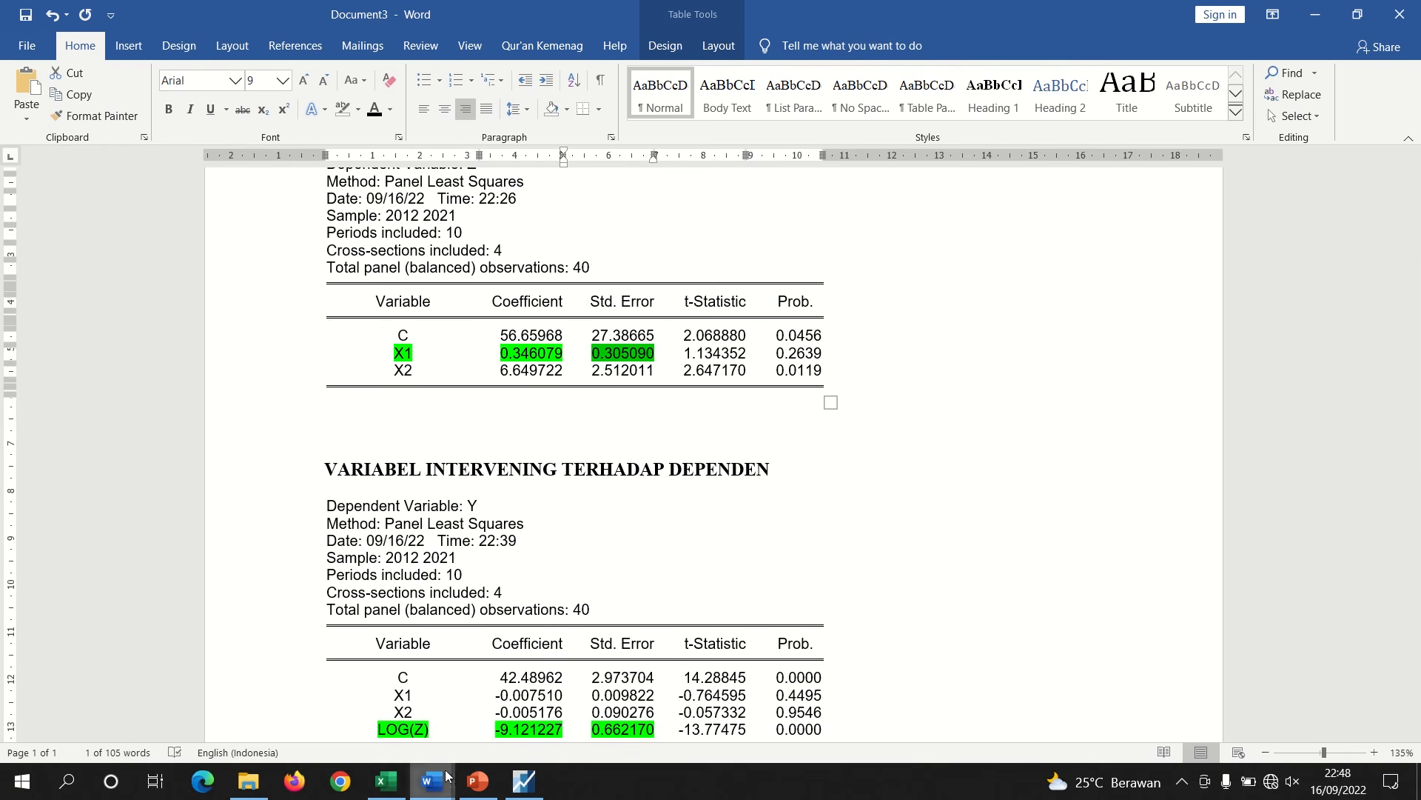
mouse_move(424, 754)
click(324, 713)
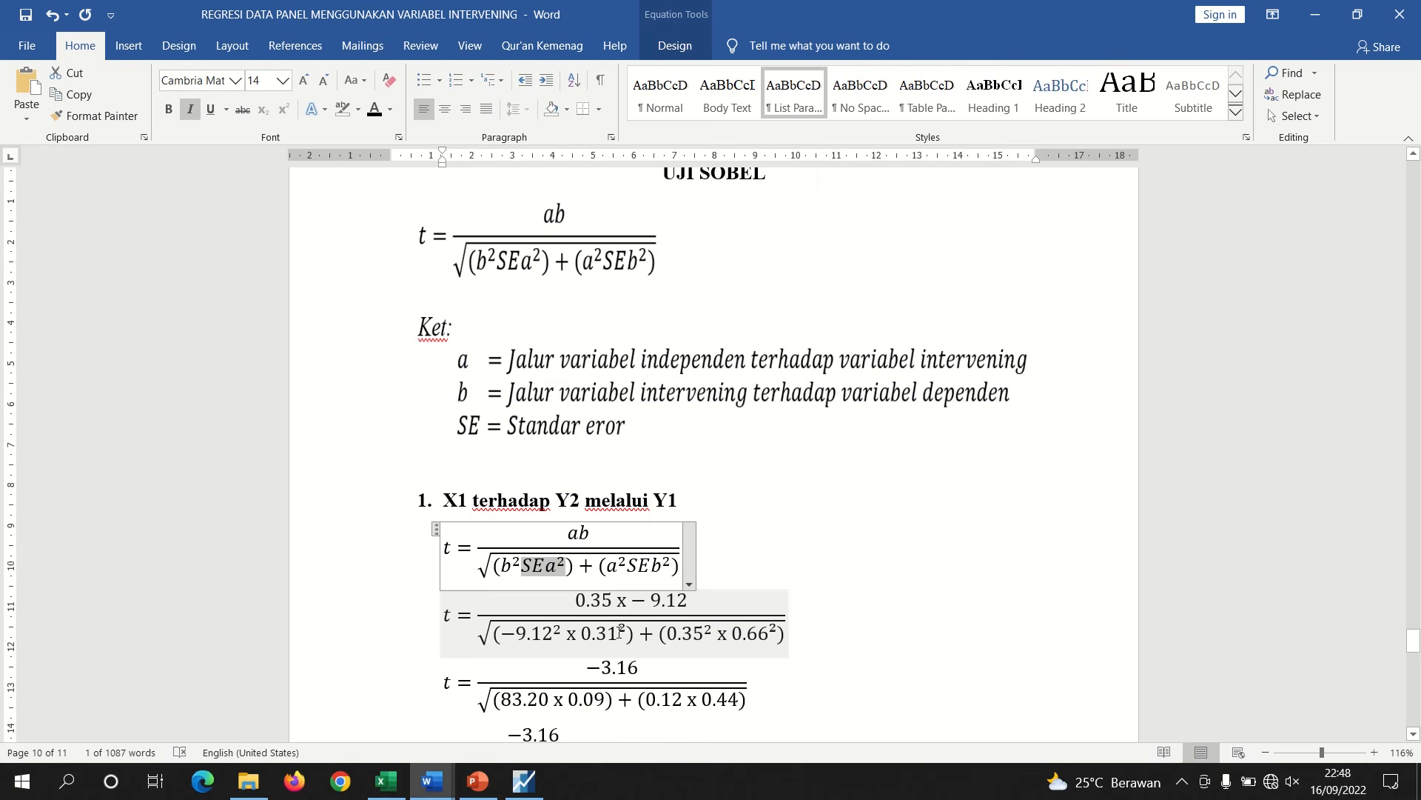
mouse_move(432, 779)
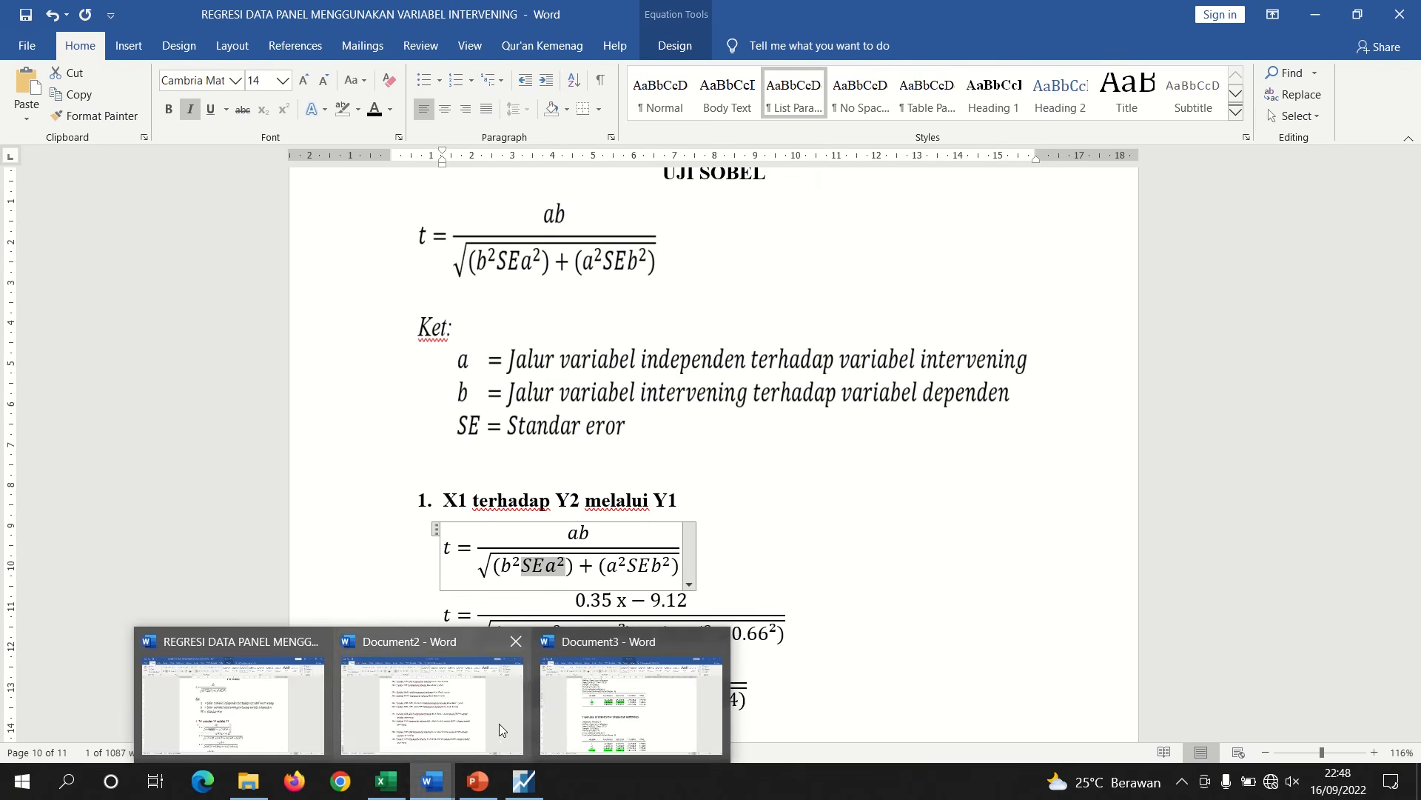
click(631, 707)
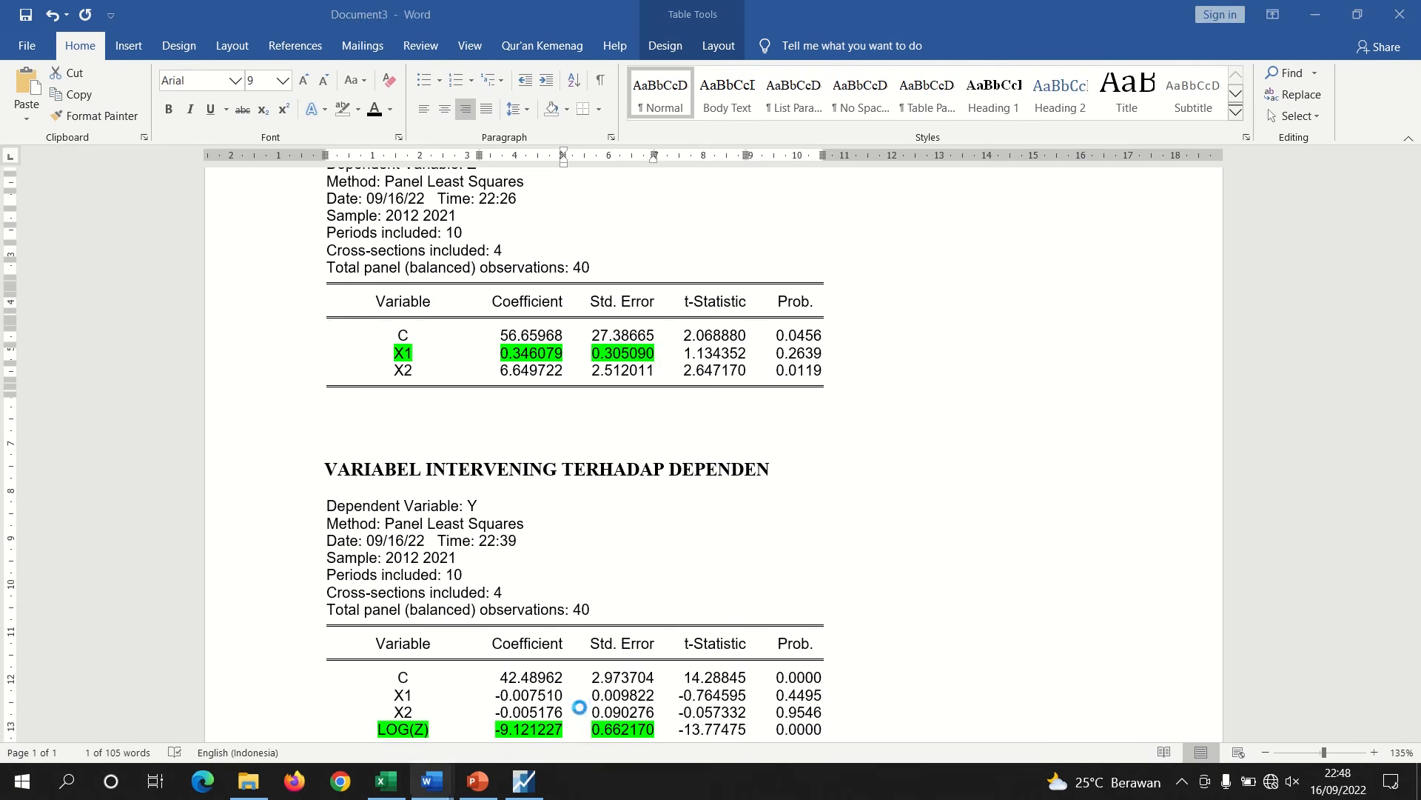
click(624, 356)
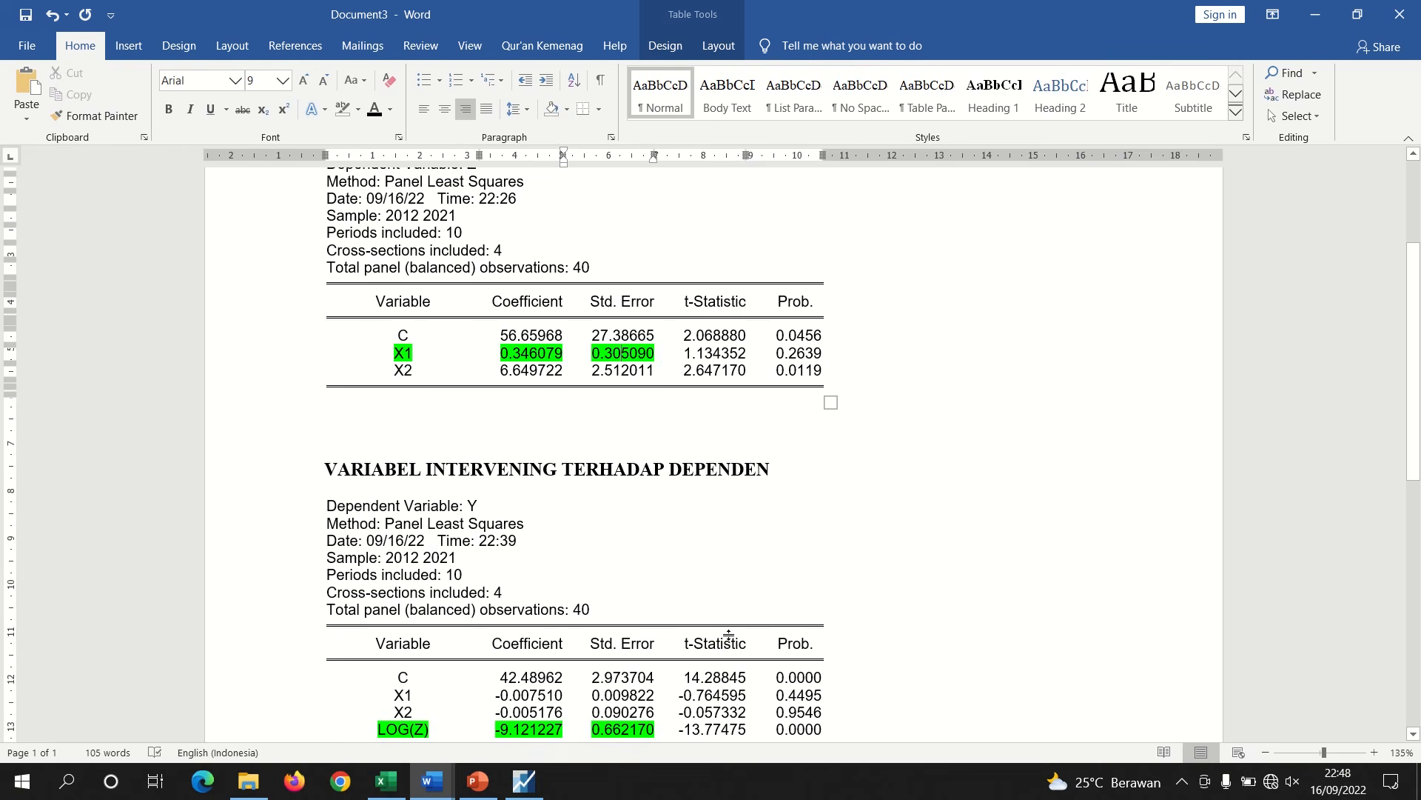
mouse_move(439, 783)
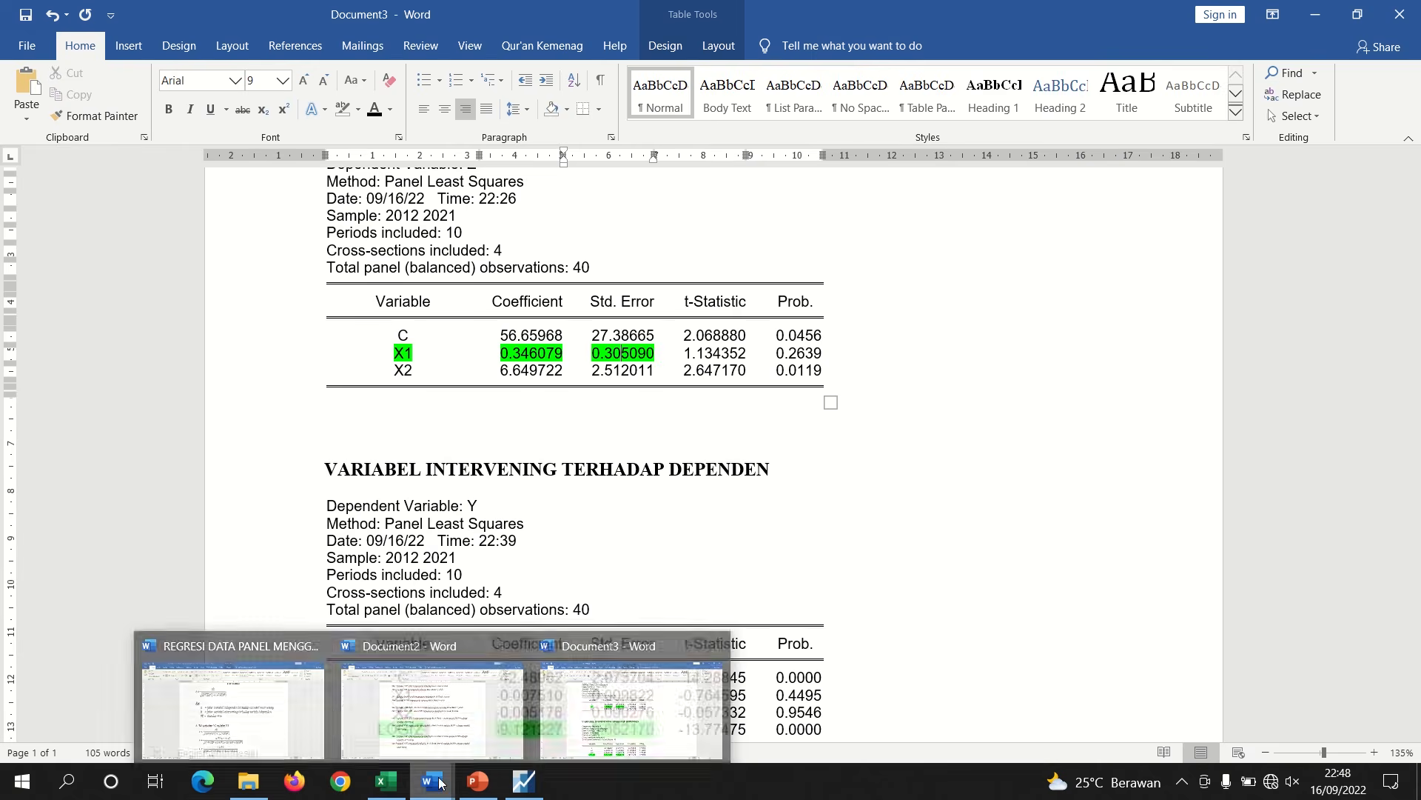
click(323, 704)
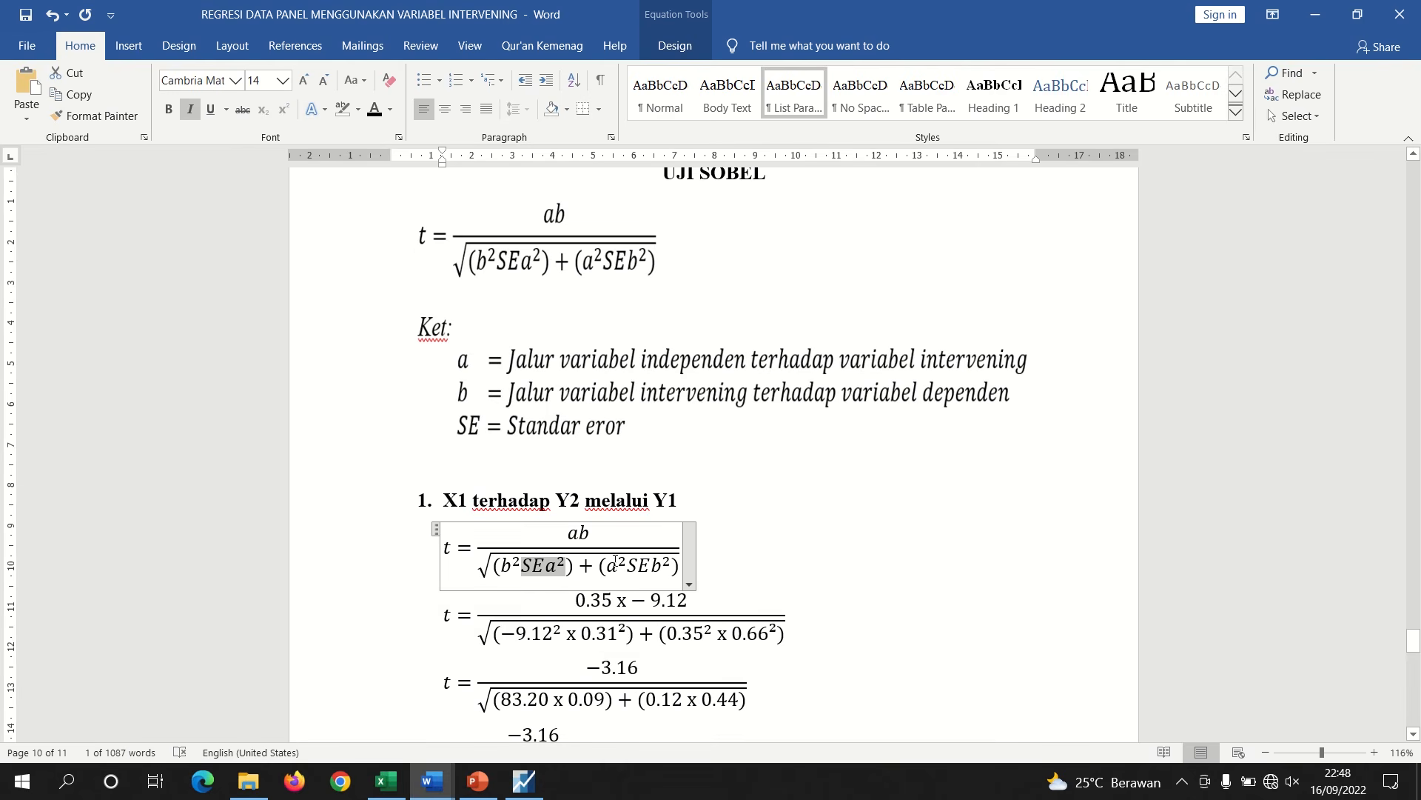
double_click(606, 601)
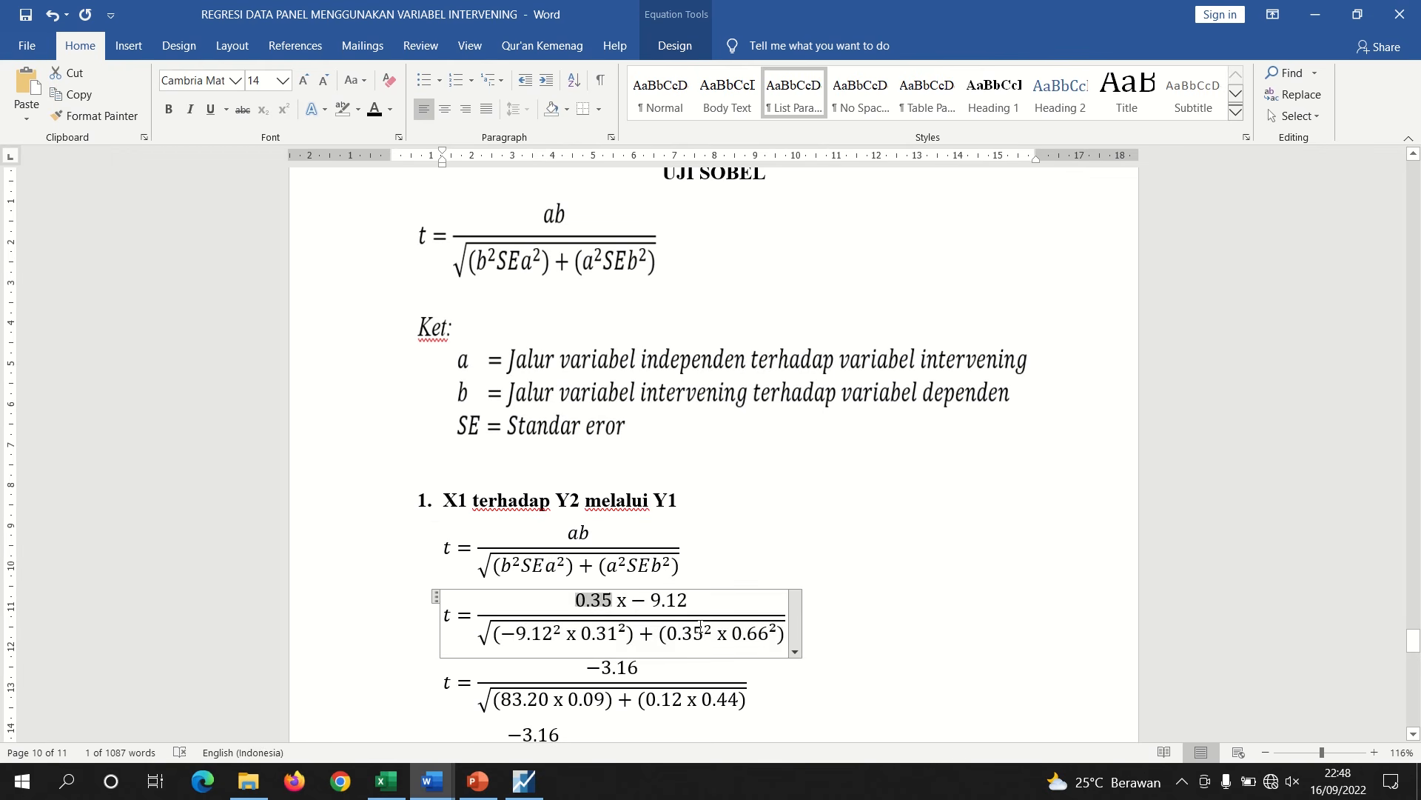
drag(703, 631, 667, 631)
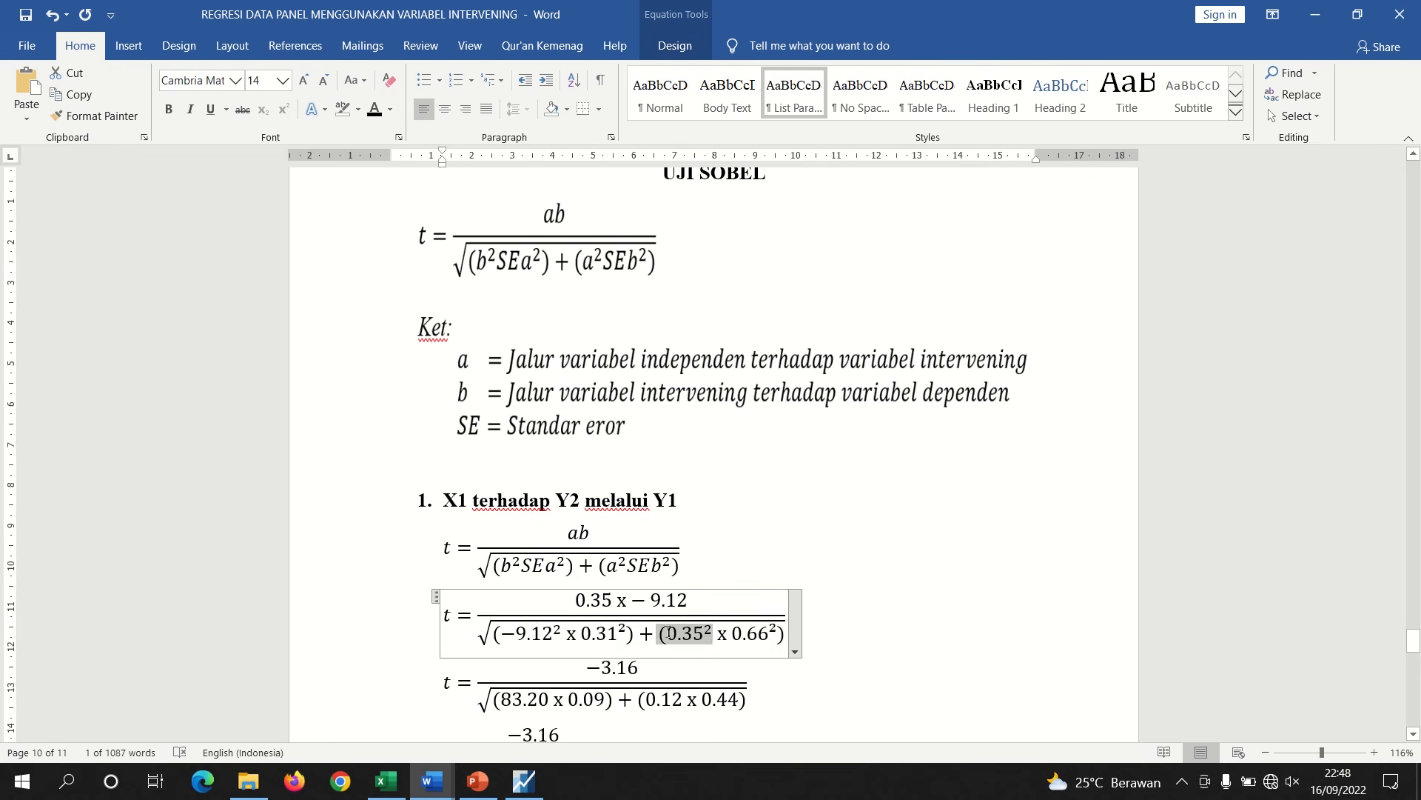
Compare the LOG(Z) standard error in the Document3 regression table with the SEb term of the Sobel equation
click(707, 635)
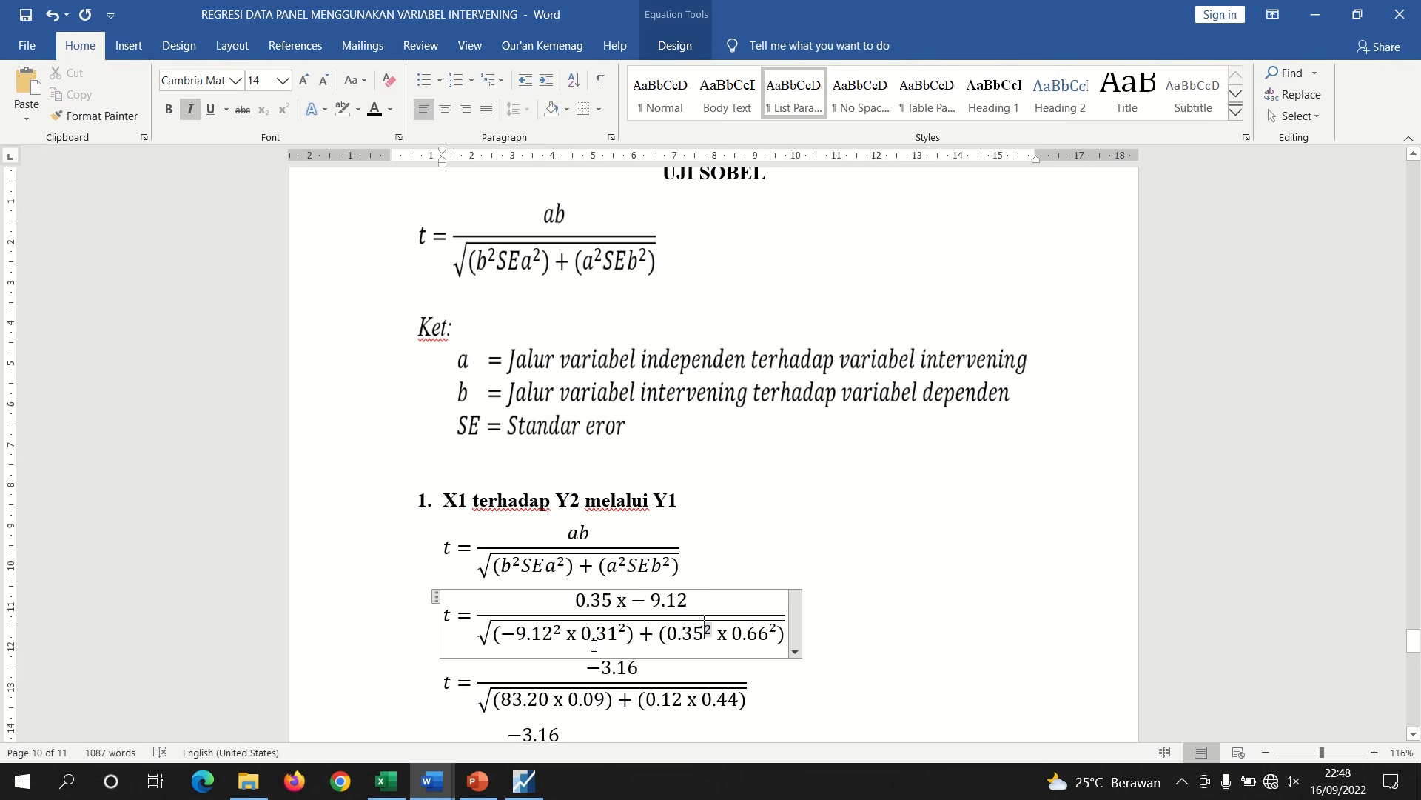
mouse_move(442, 786)
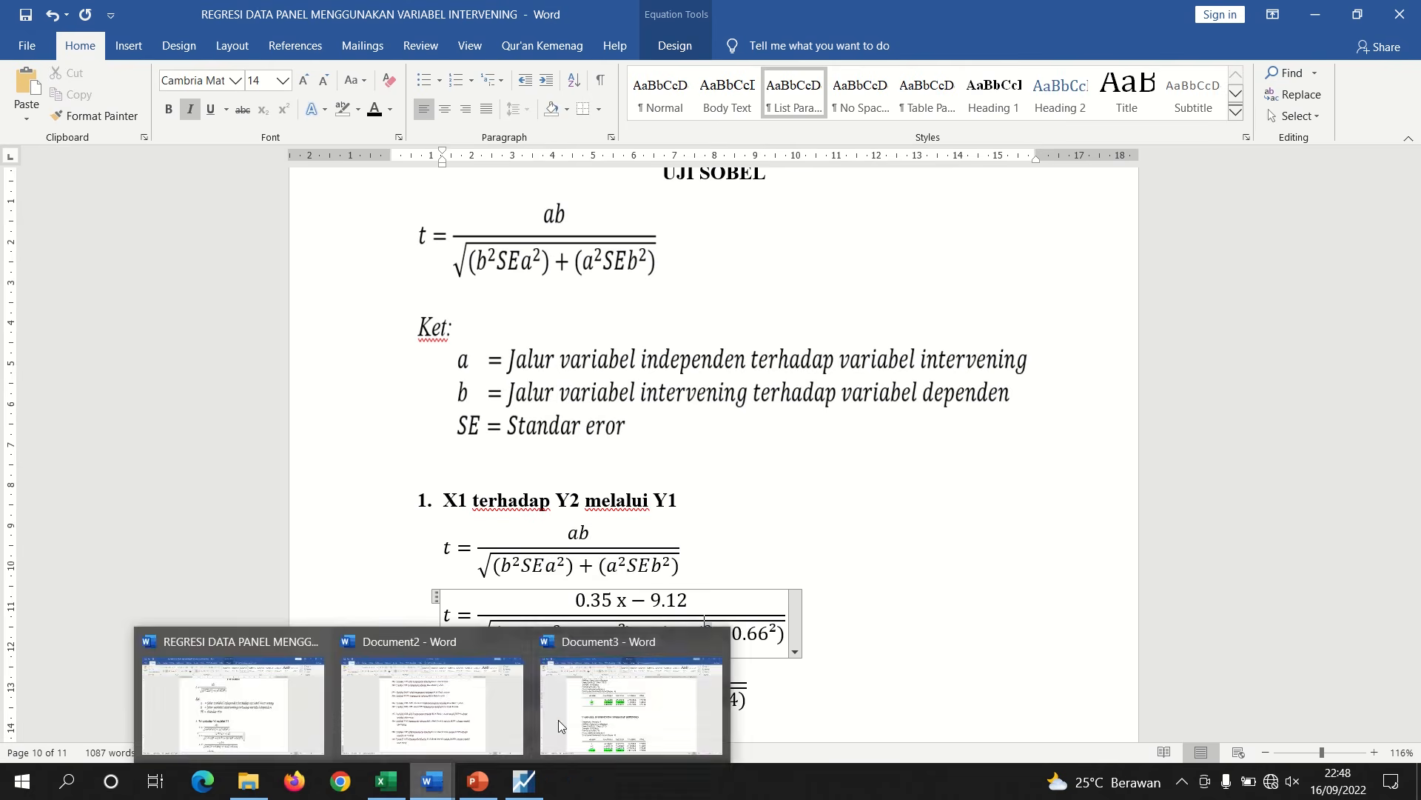
click(630, 688)
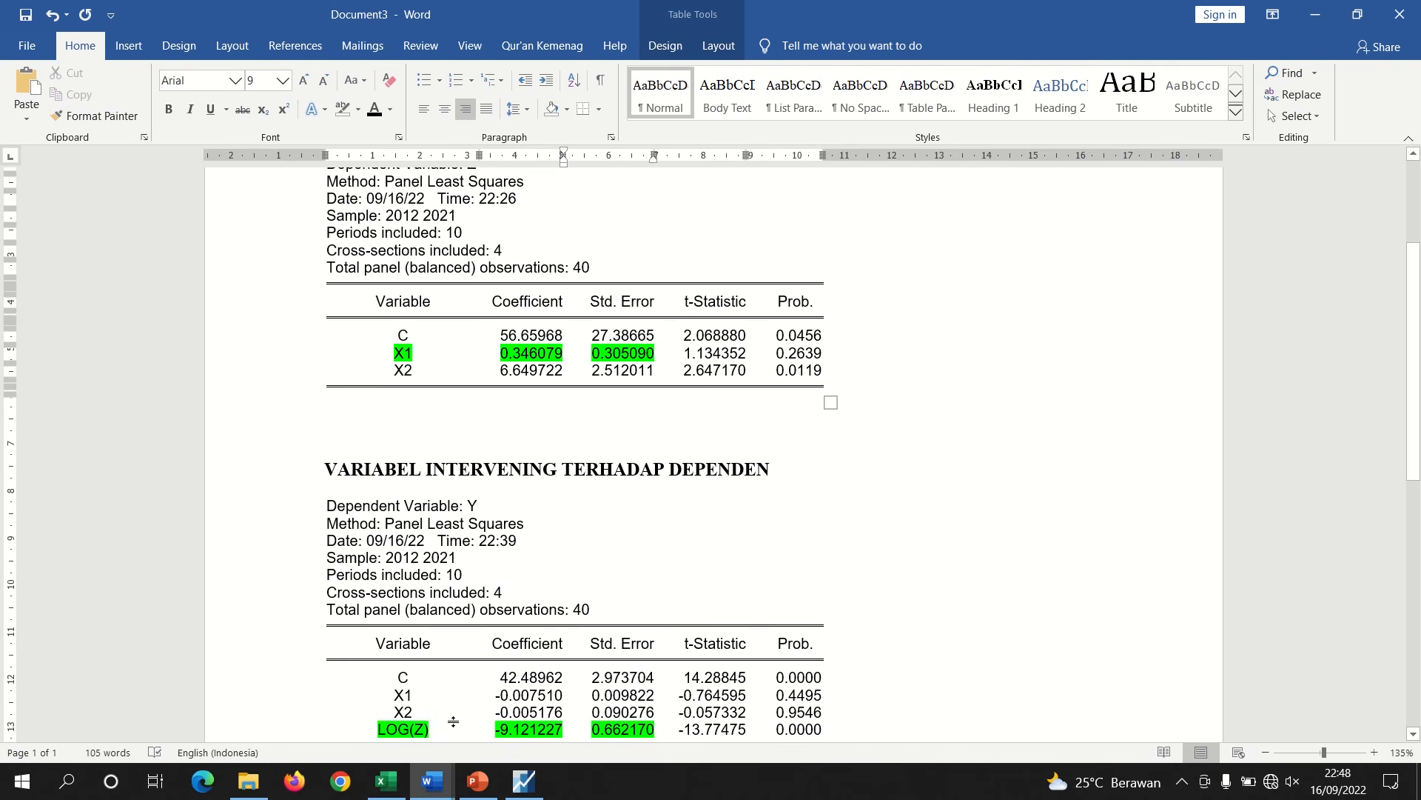
drag(656, 732, 590, 732)
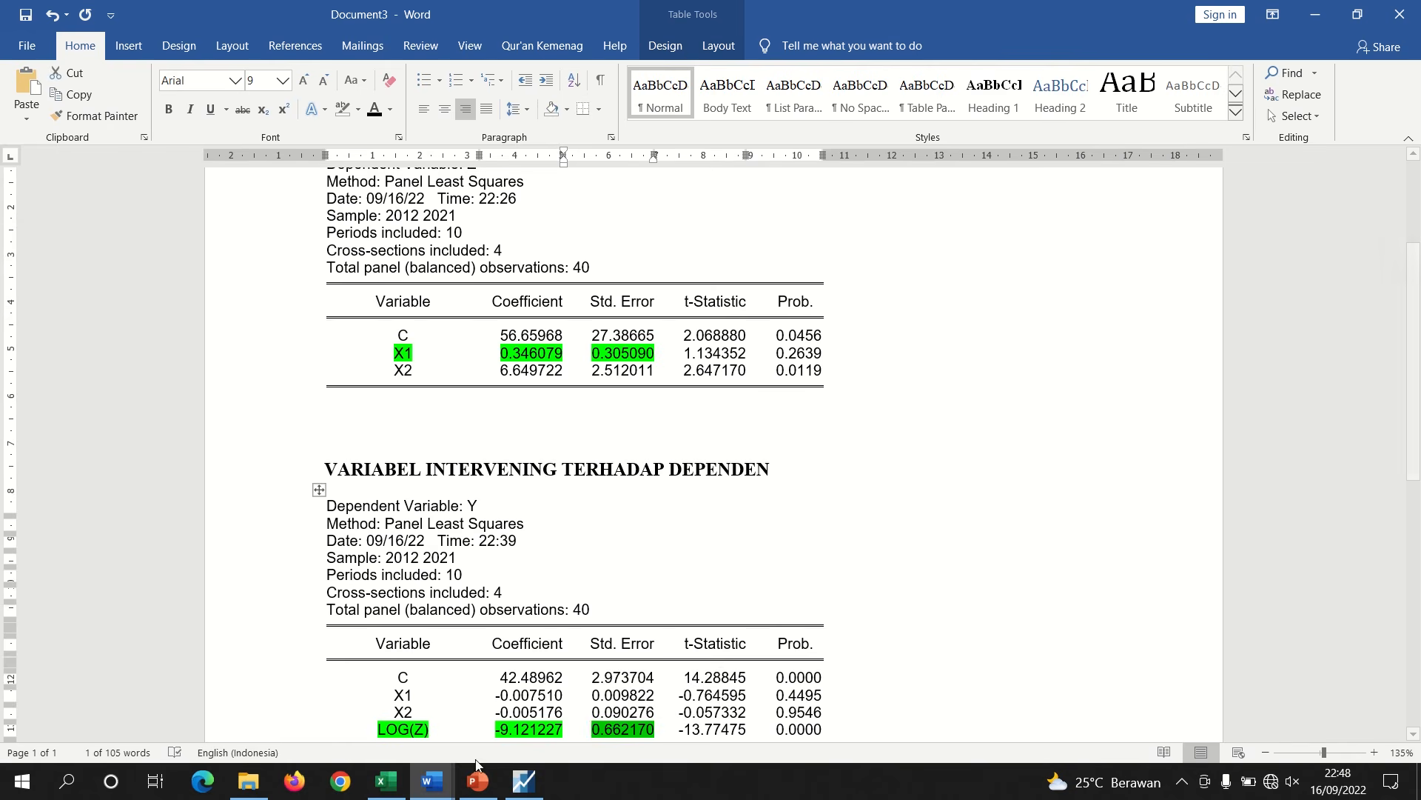
mouse_move(449, 779)
click(286, 716)
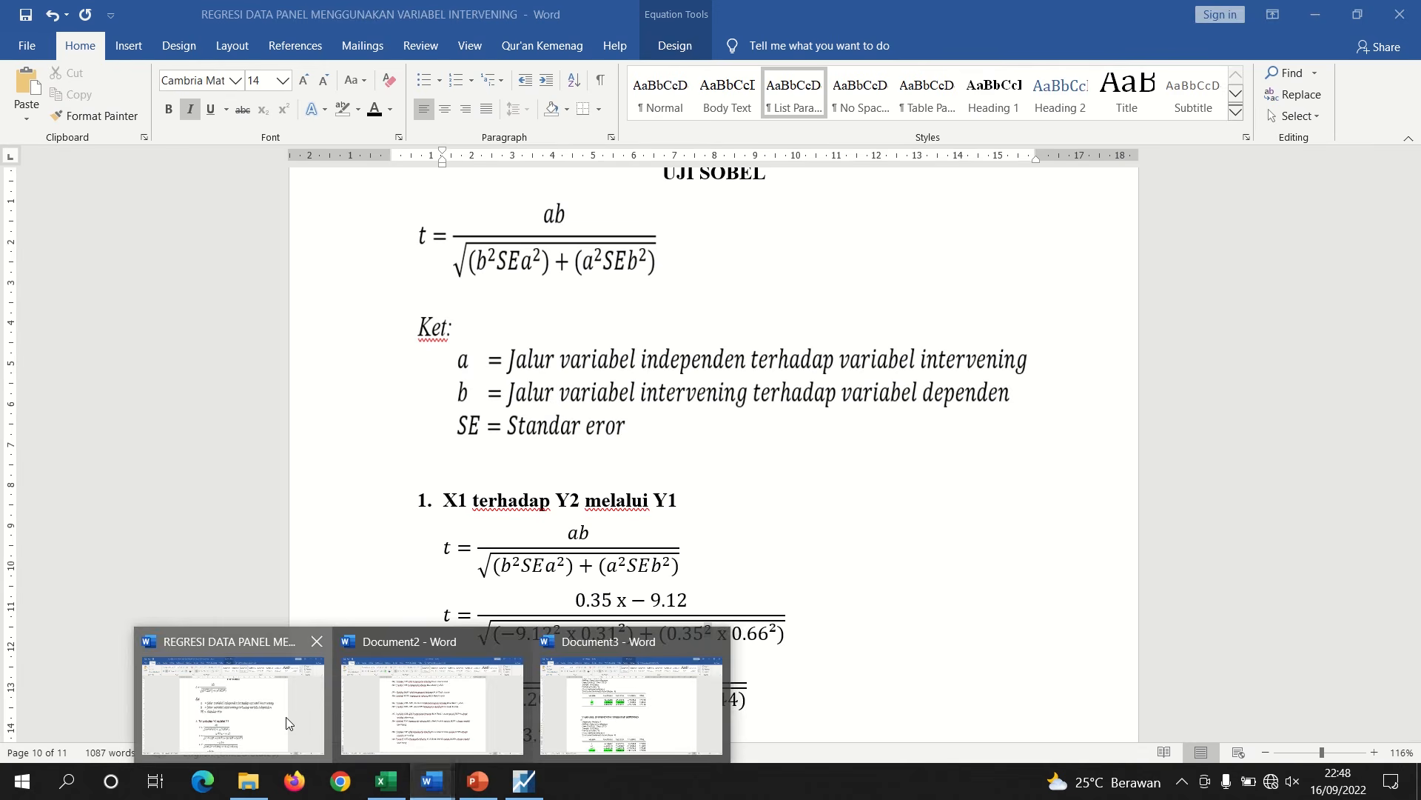
click(933, 667)
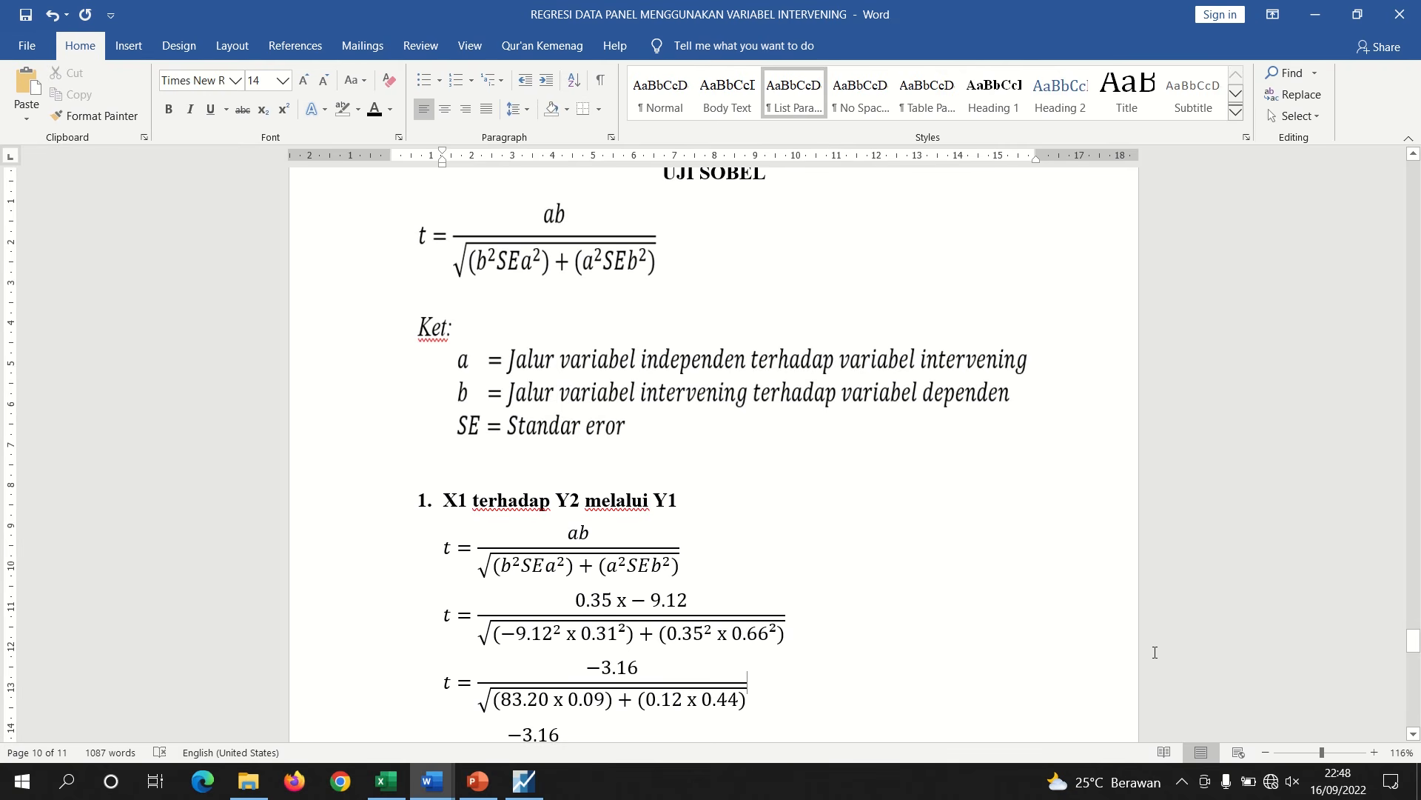
Scroll through the Sobel calculation and trace each squared coefficient and standard error to its product in the next line
click(1413, 734)
click(1413, 734)
click(1413, 734)
click(1413, 733)
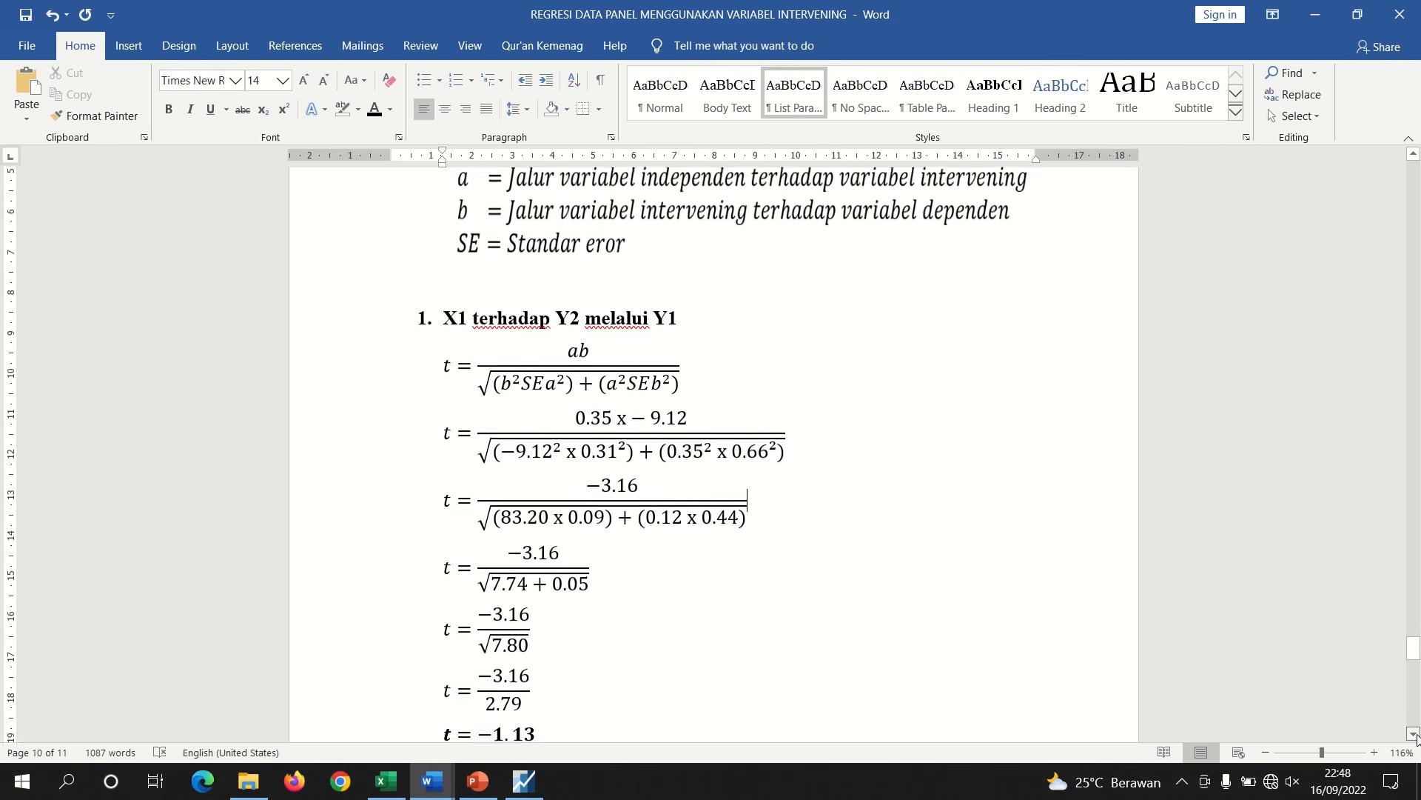
click(1414, 734)
click(1413, 733)
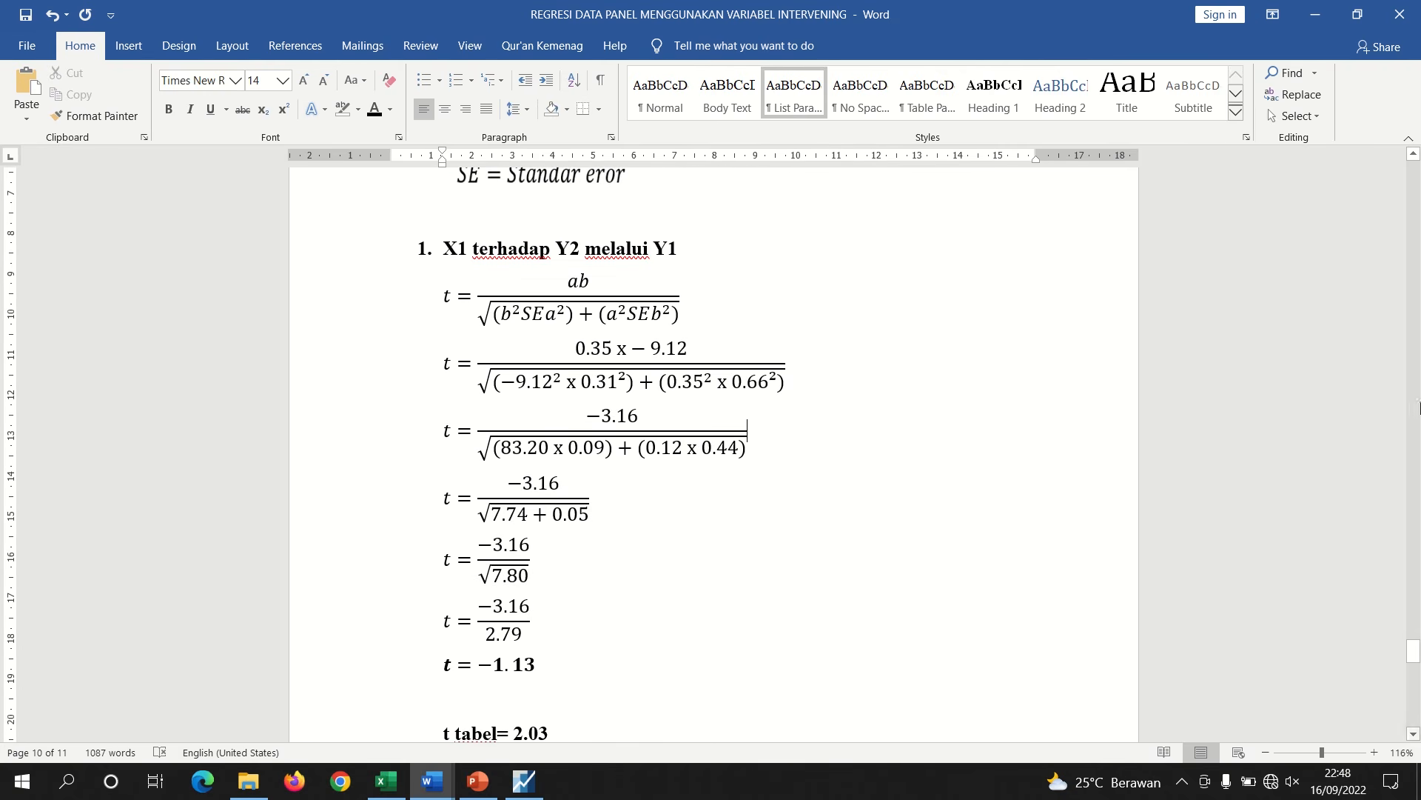
click(1413, 154)
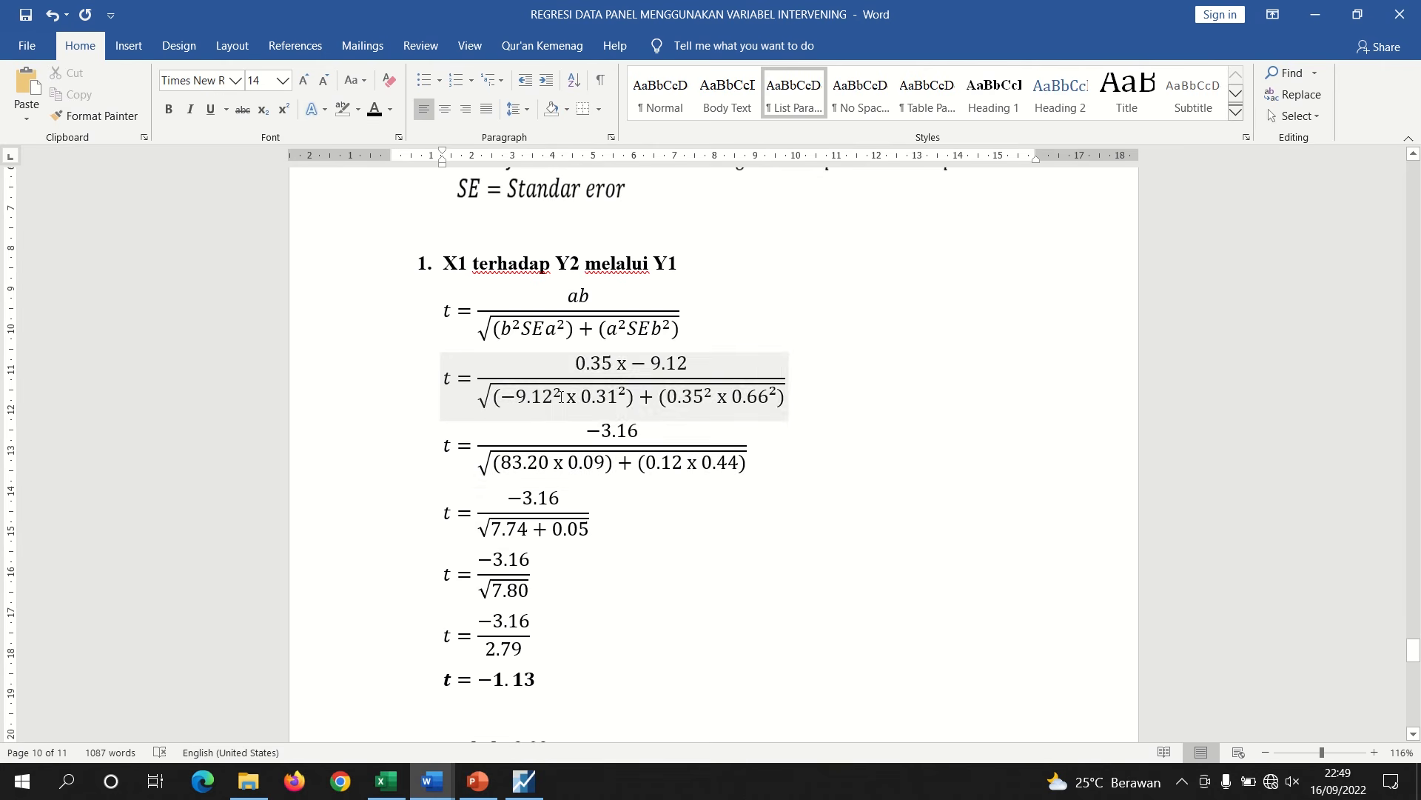
drag(560, 396, 494, 398)
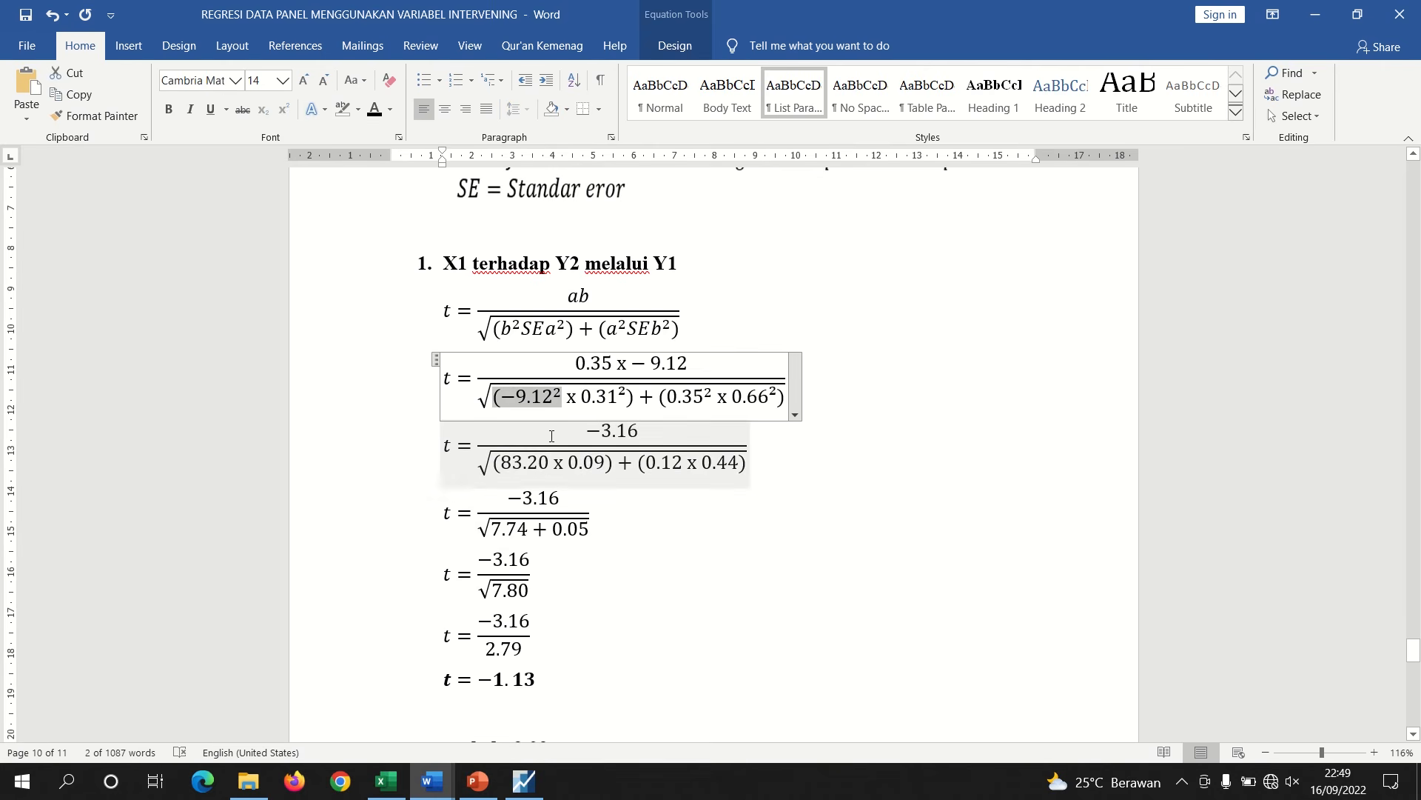
drag(547, 462, 501, 463)
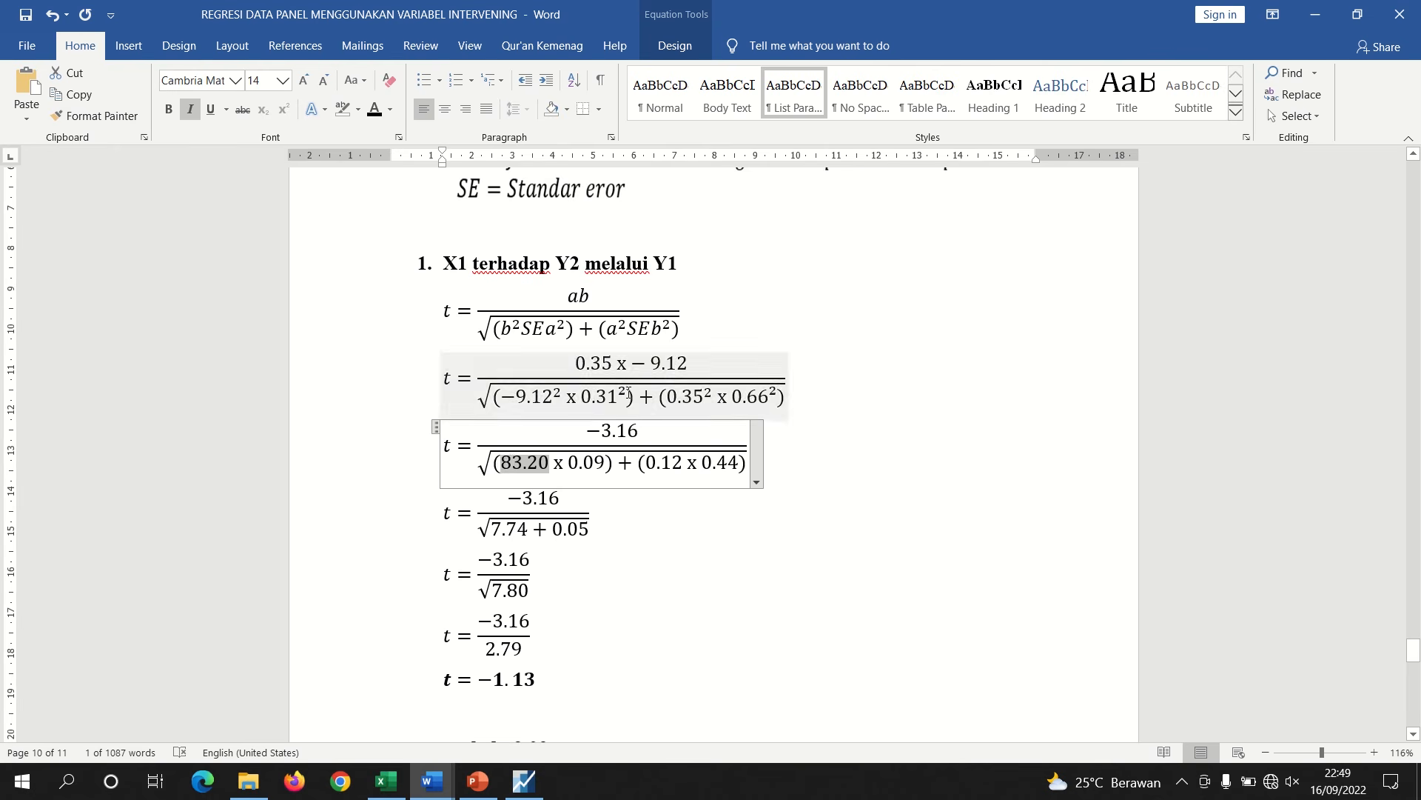
drag(628, 393, 581, 396)
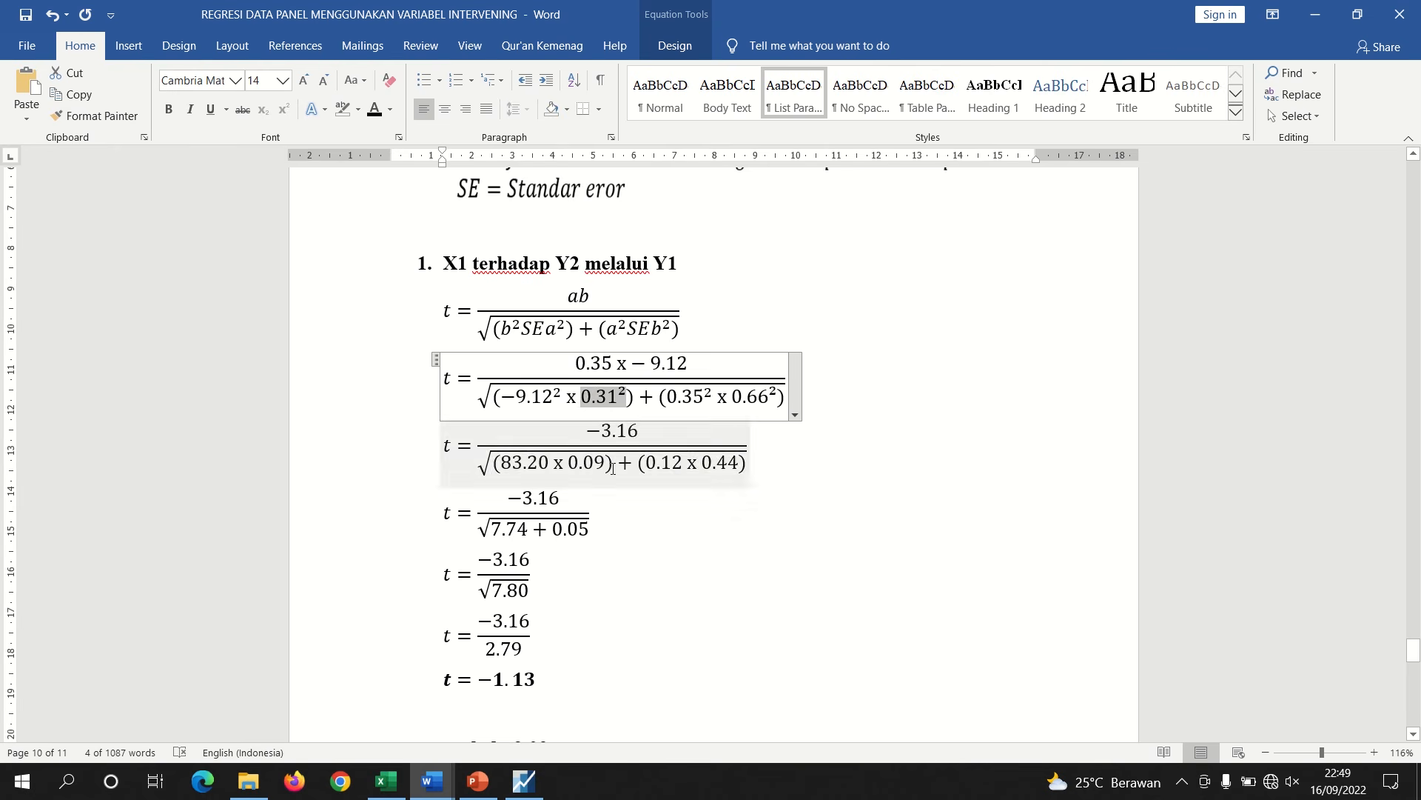
drag(605, 460, 568, 463)
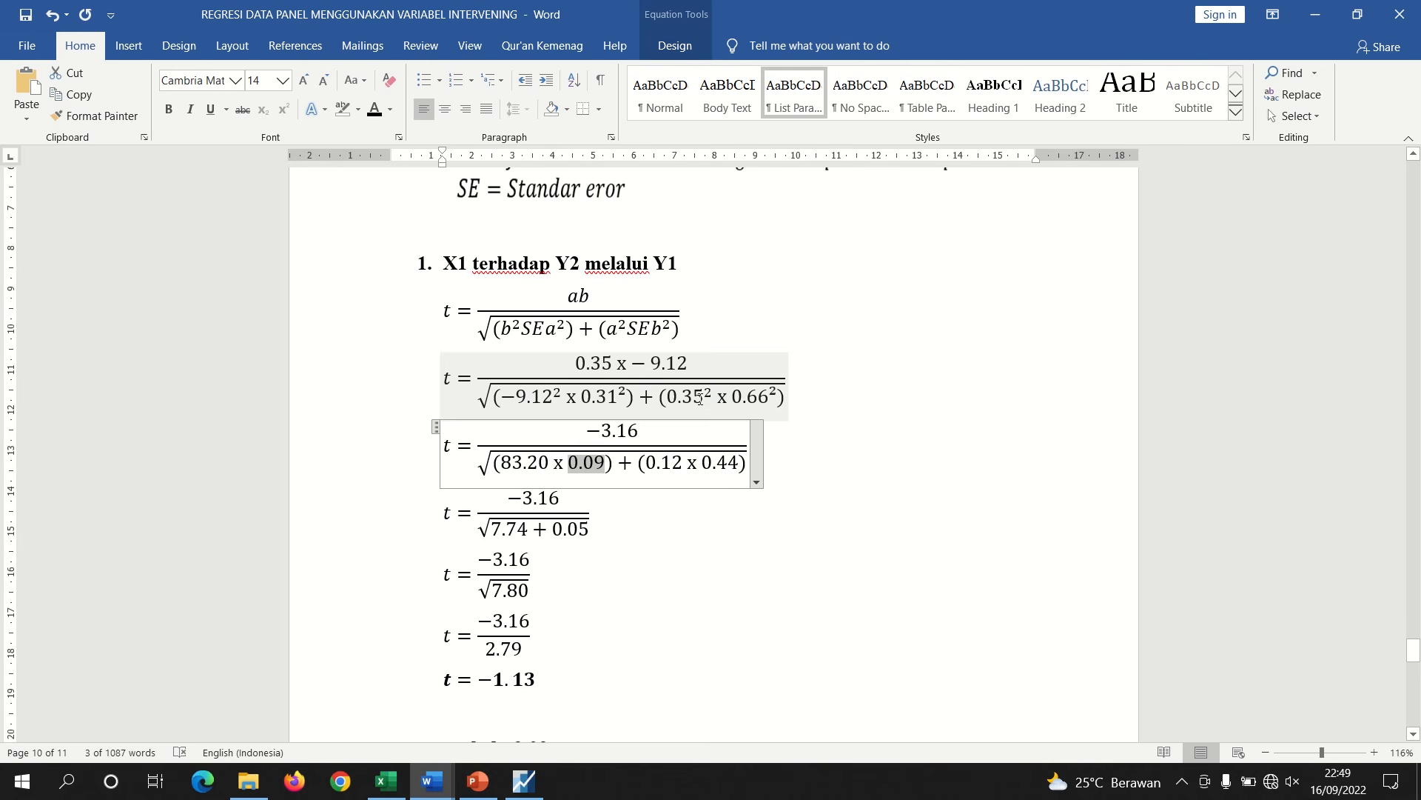
drag(703, 399, 678, 403)
click(746, 398)
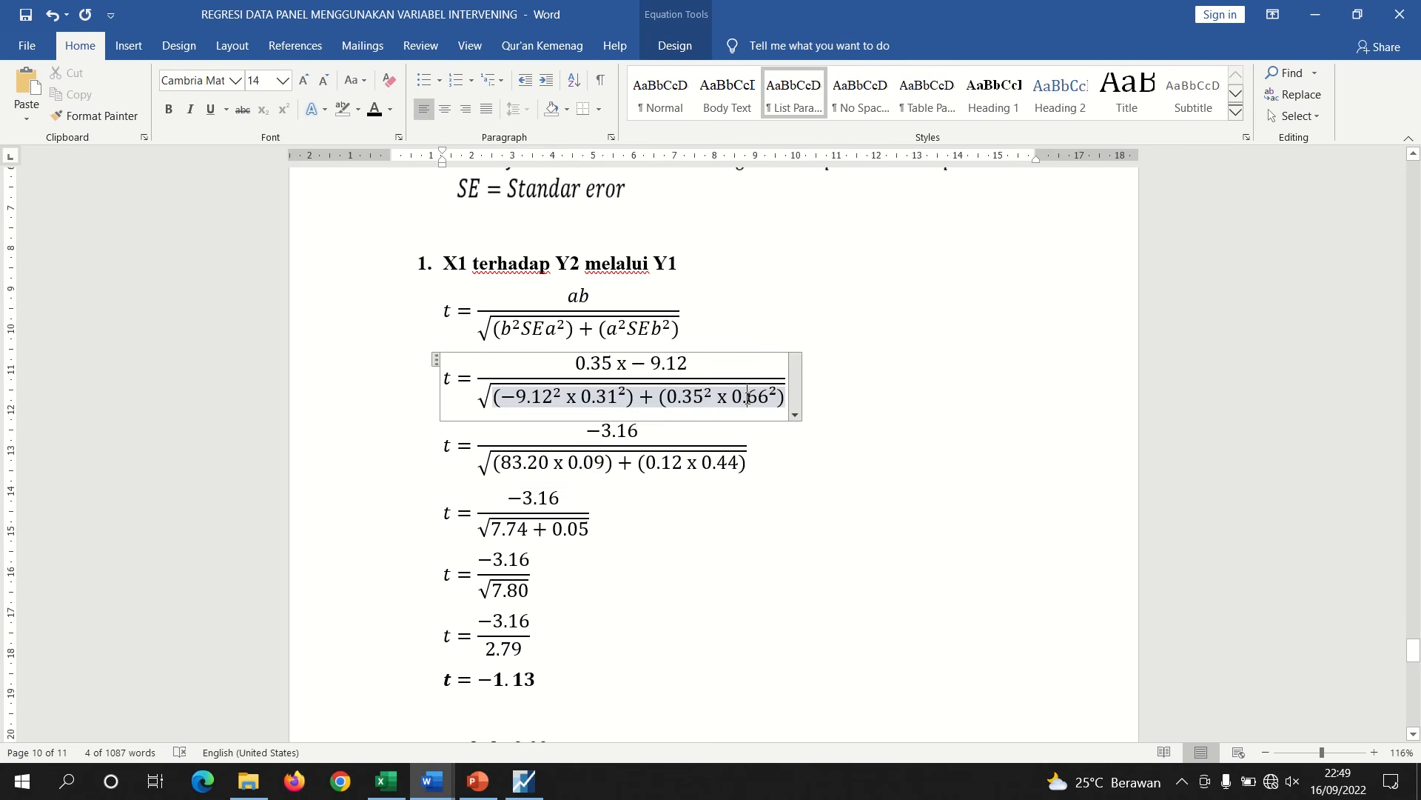
click(706, 465)
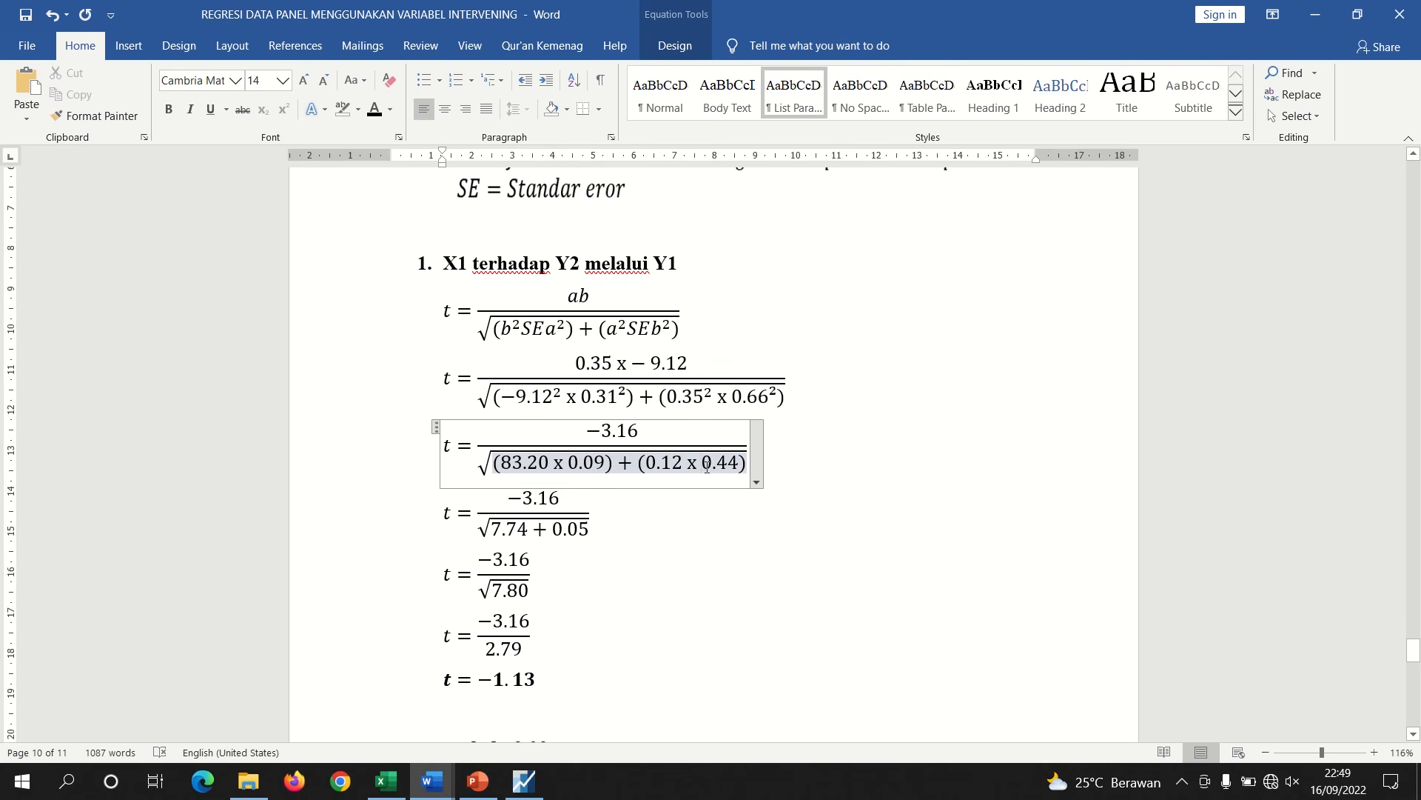
Trace how the bracketed products in the denominator reduce to the 7.74 + 0.05 sum and its total
drag(565, 494, 506, 497)
click(653, 543)
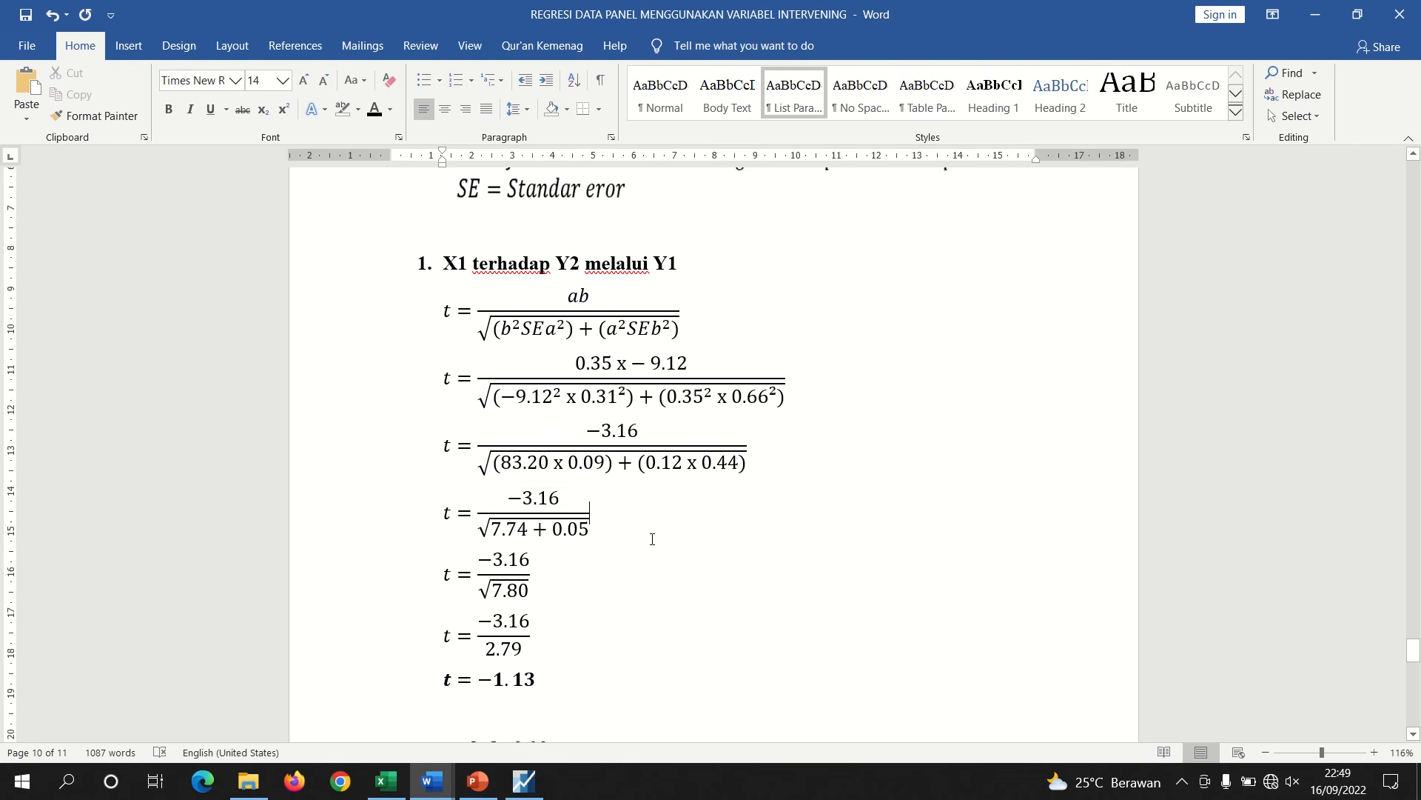
drag(613, 466, 495, 467)
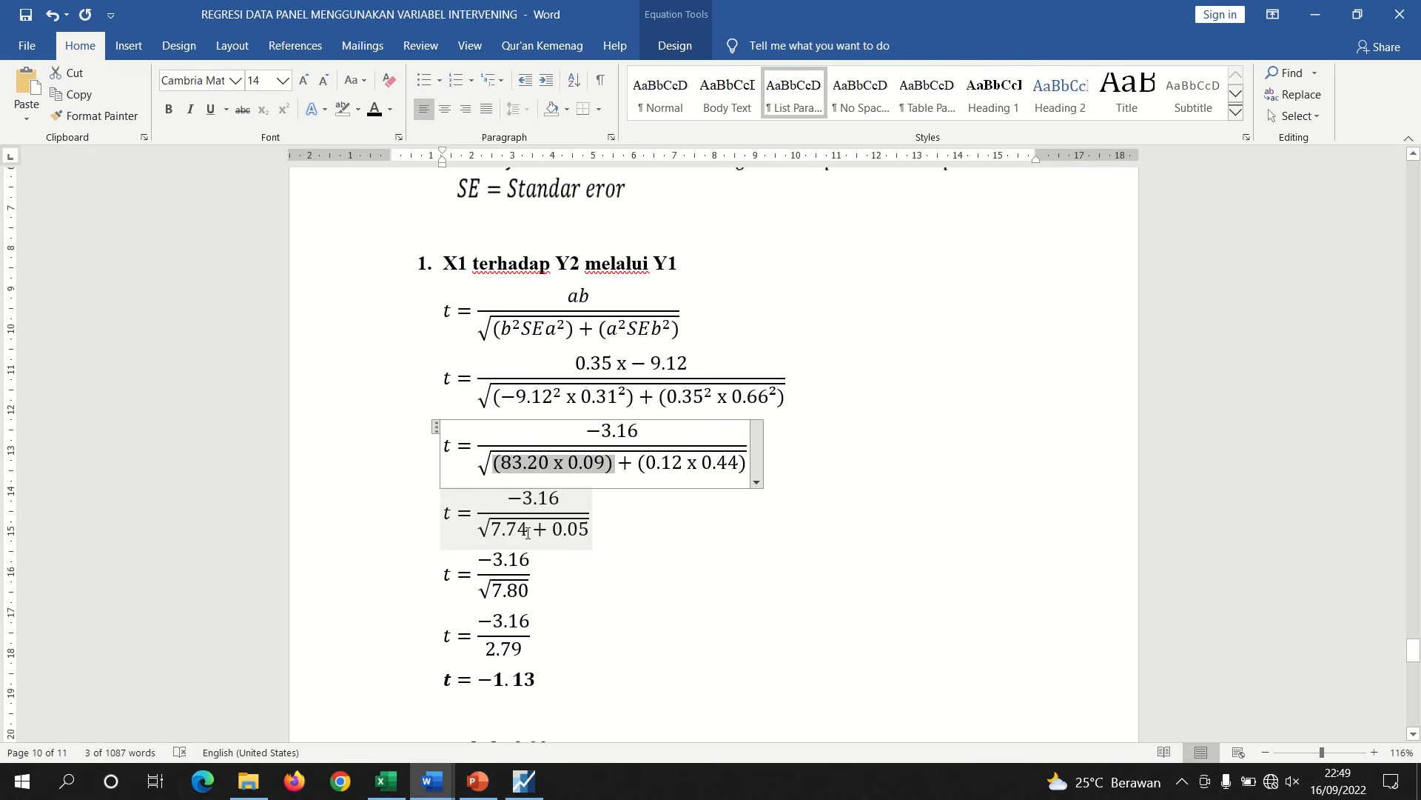
drag(527, 531, 492, 533)
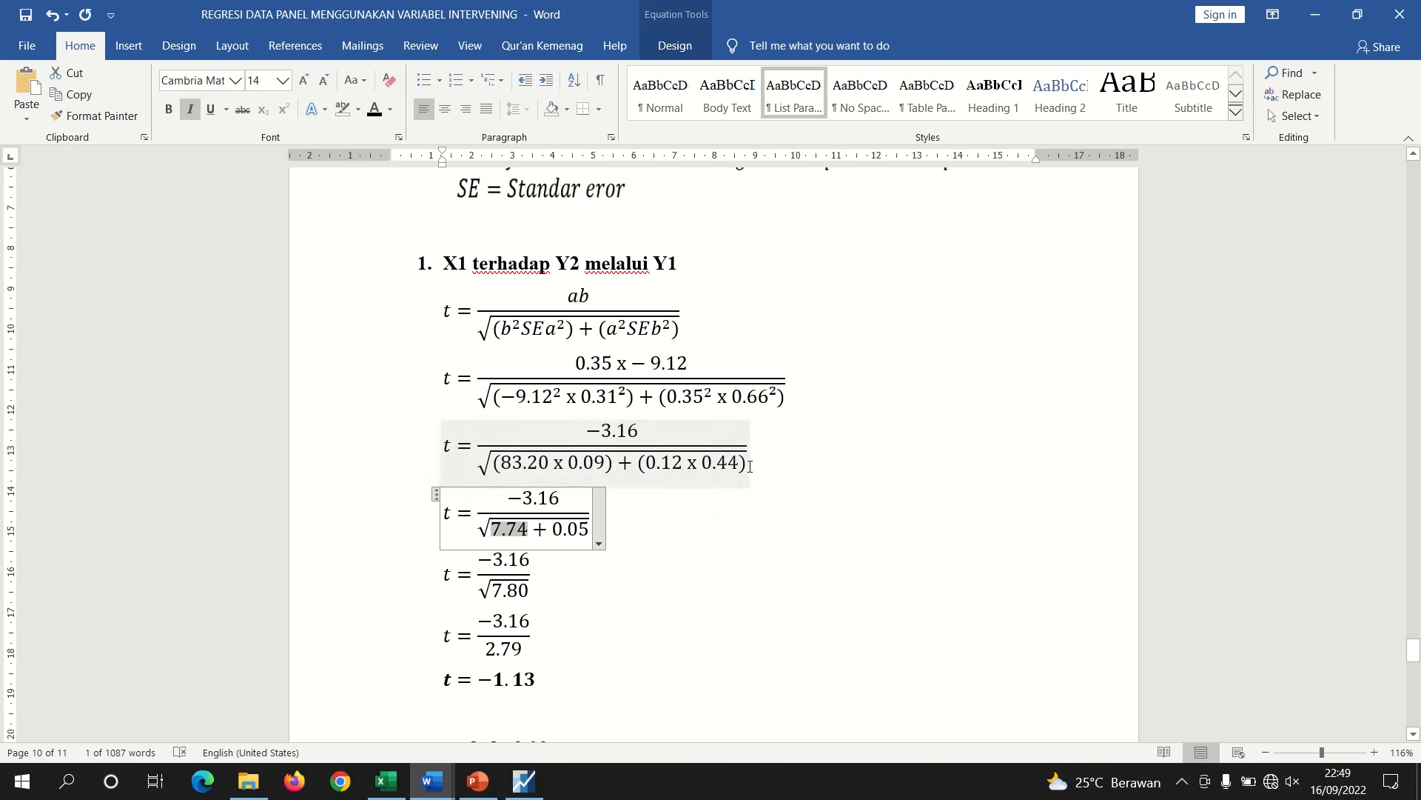
drag(749, 466, 696, 465)
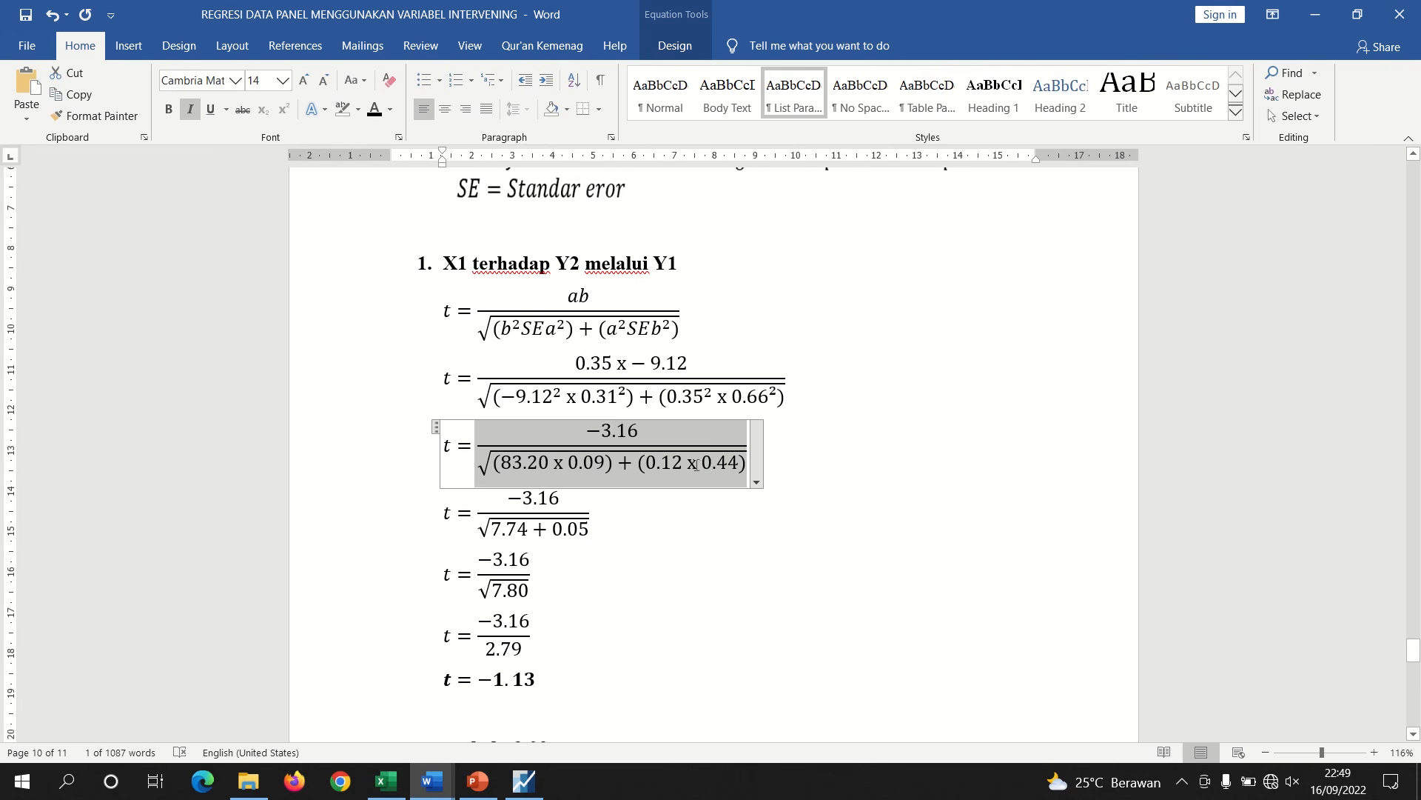
click(646, 460)
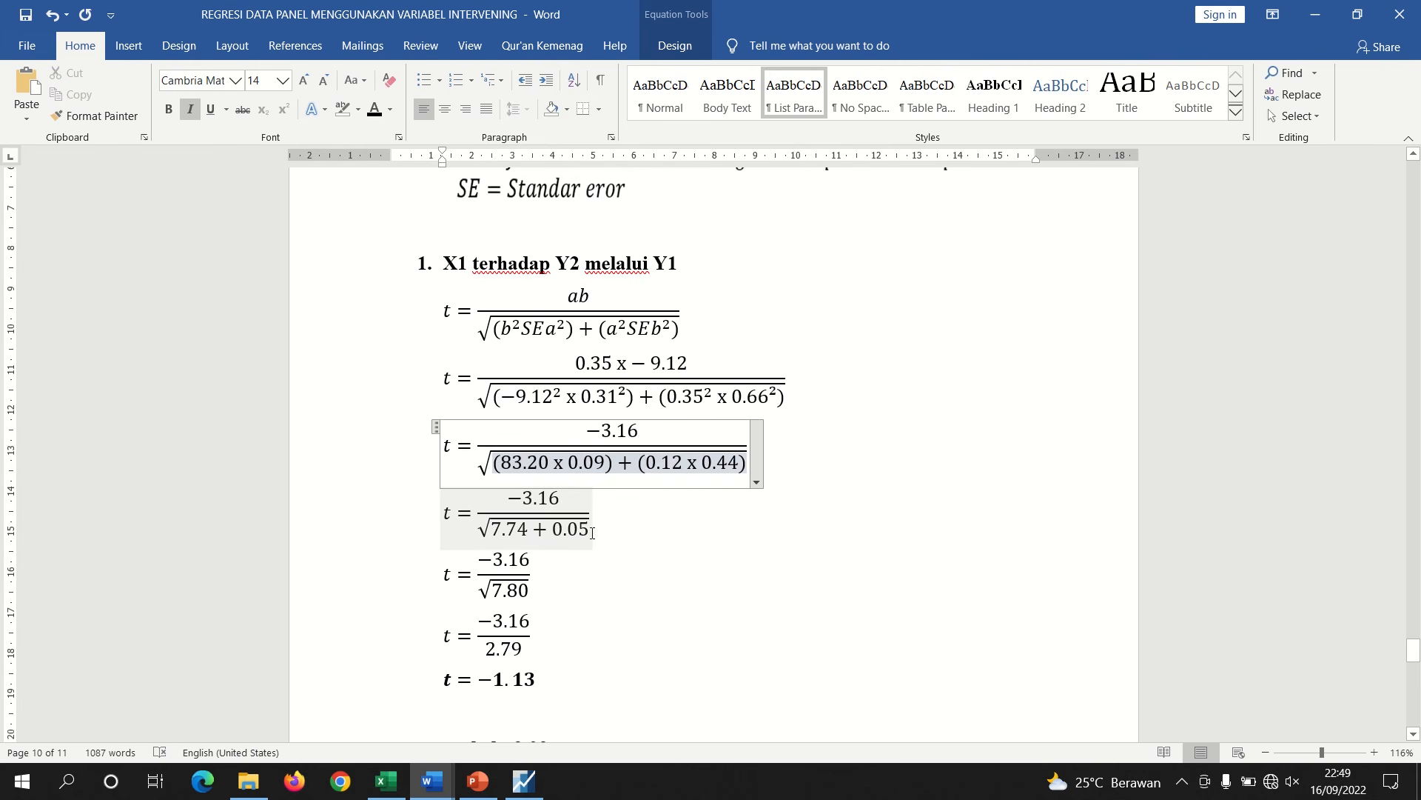
mouse_move(591, 533)
mouse_down()
mouse_move(555, 534)
mouse_move(585, 529)
mouse_up()
click(554, 532)
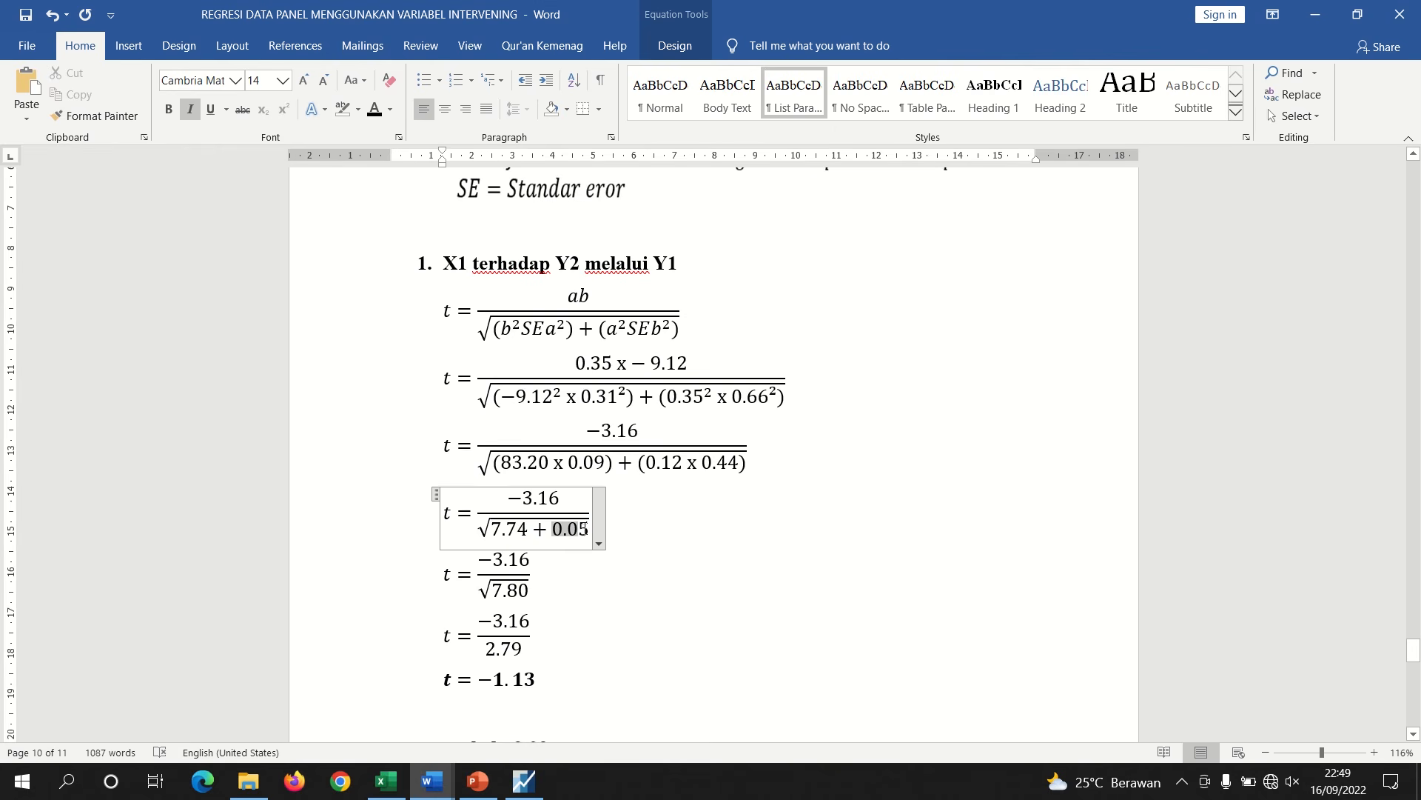
click(544, 580)
click(502, 533)
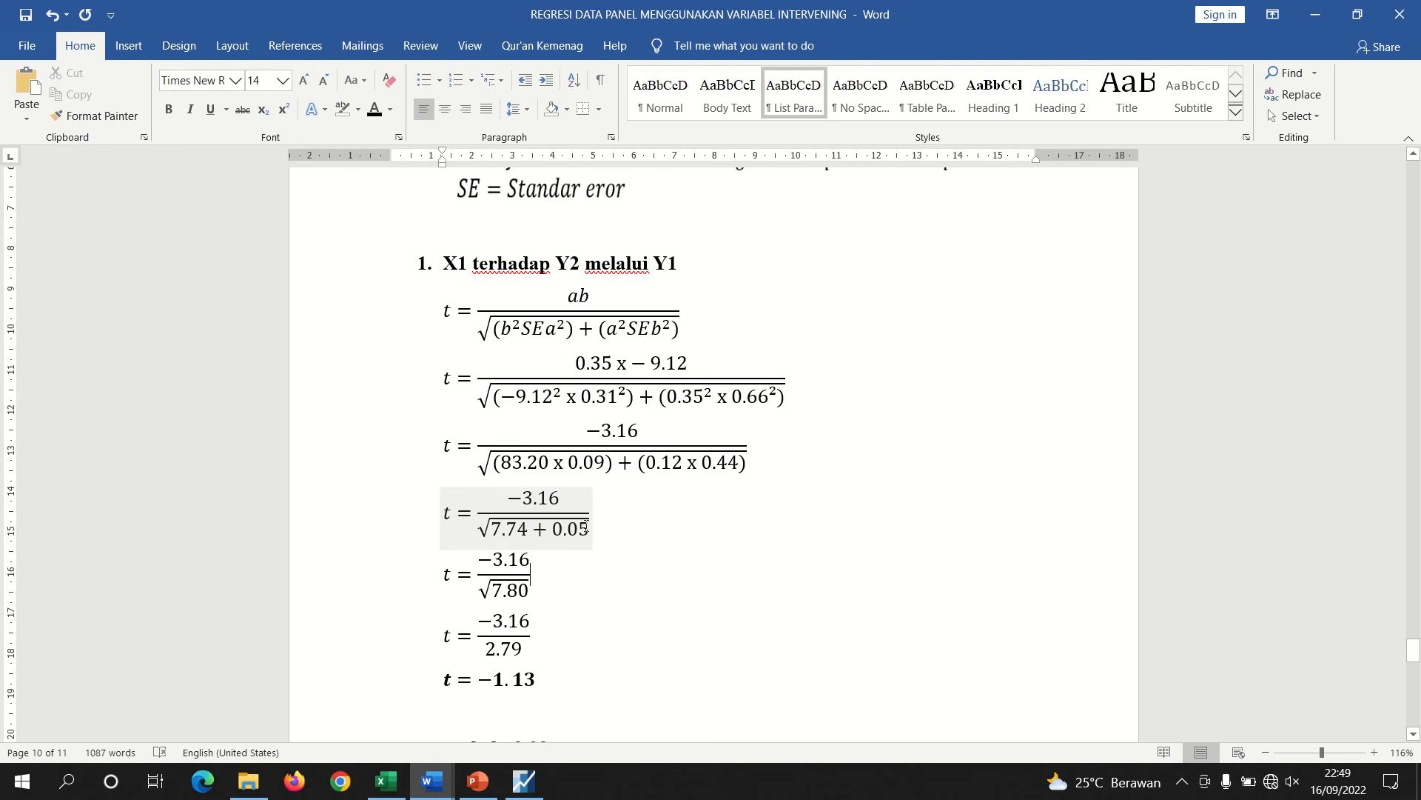
click(486, 593)
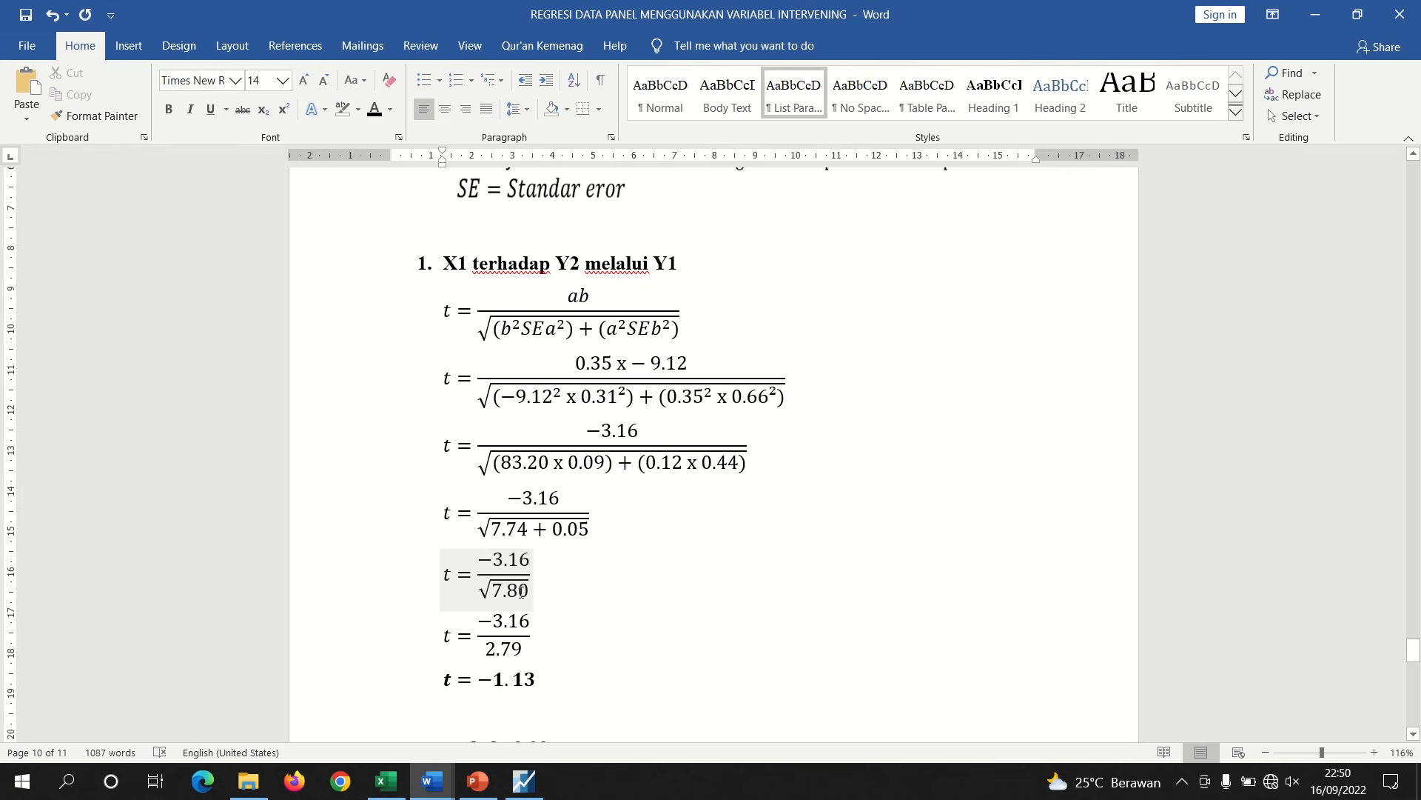
click(518, 537)
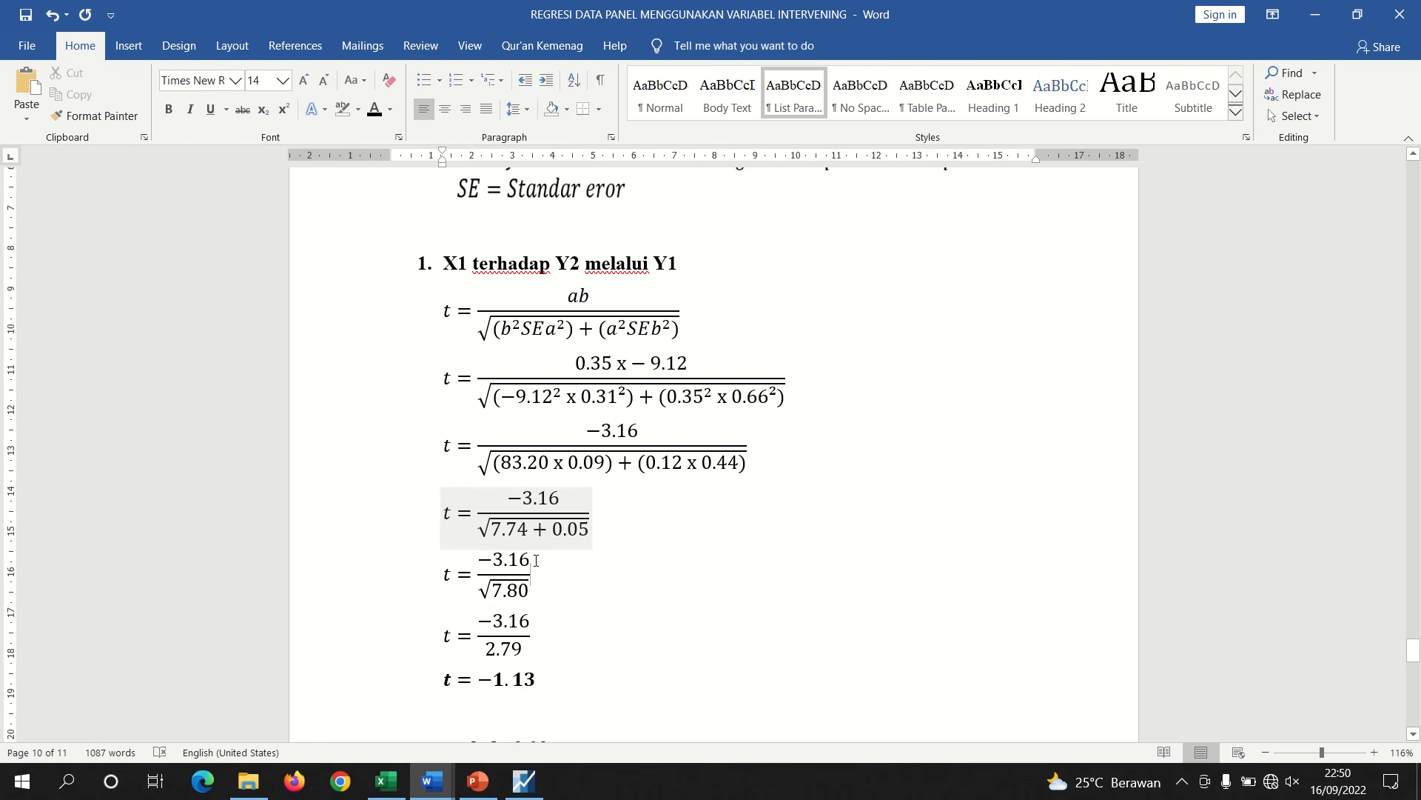
Follow the square root, the final t value and the t table value at the end of the Sobel calculation
click(528, 584)
drag(529, 590, 498, 594)
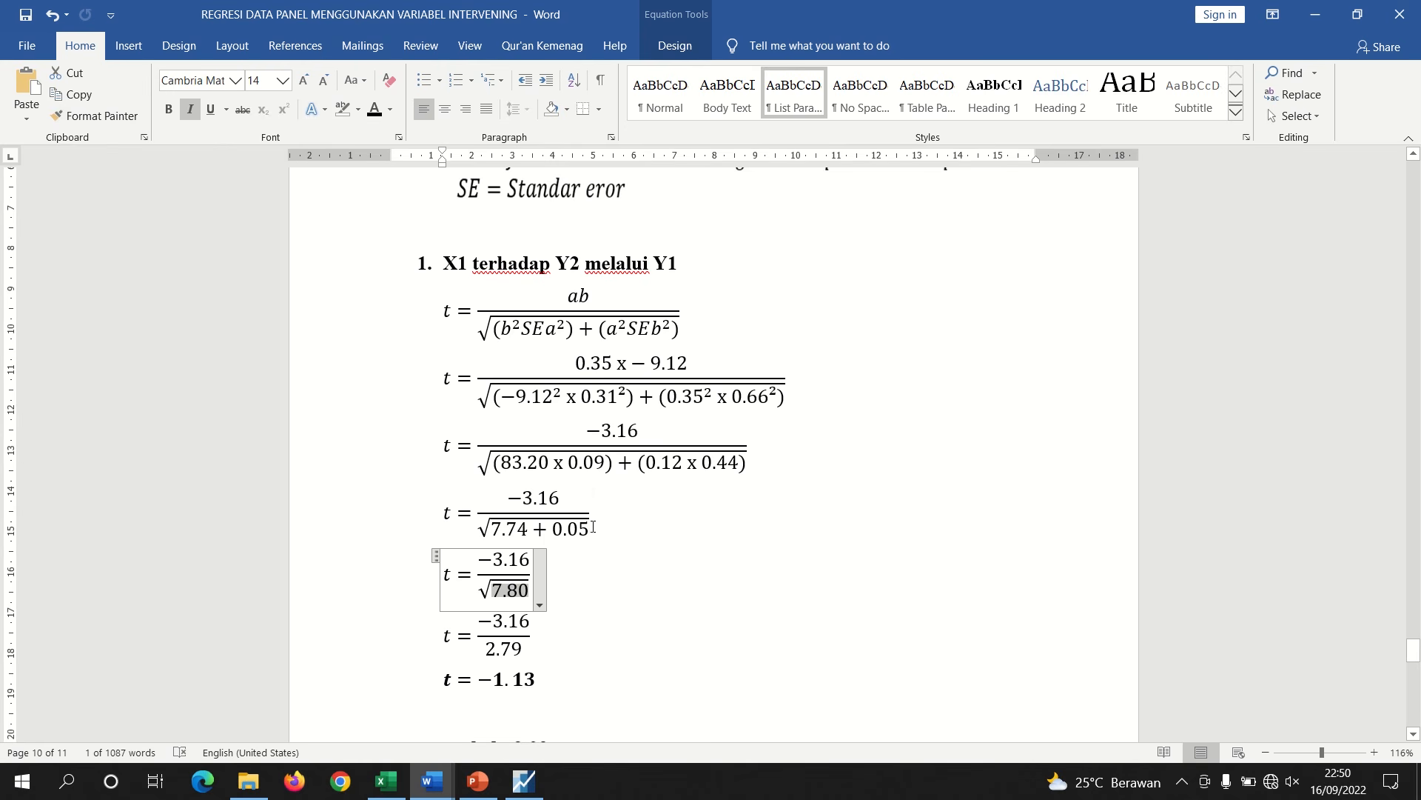
click(612, 562)
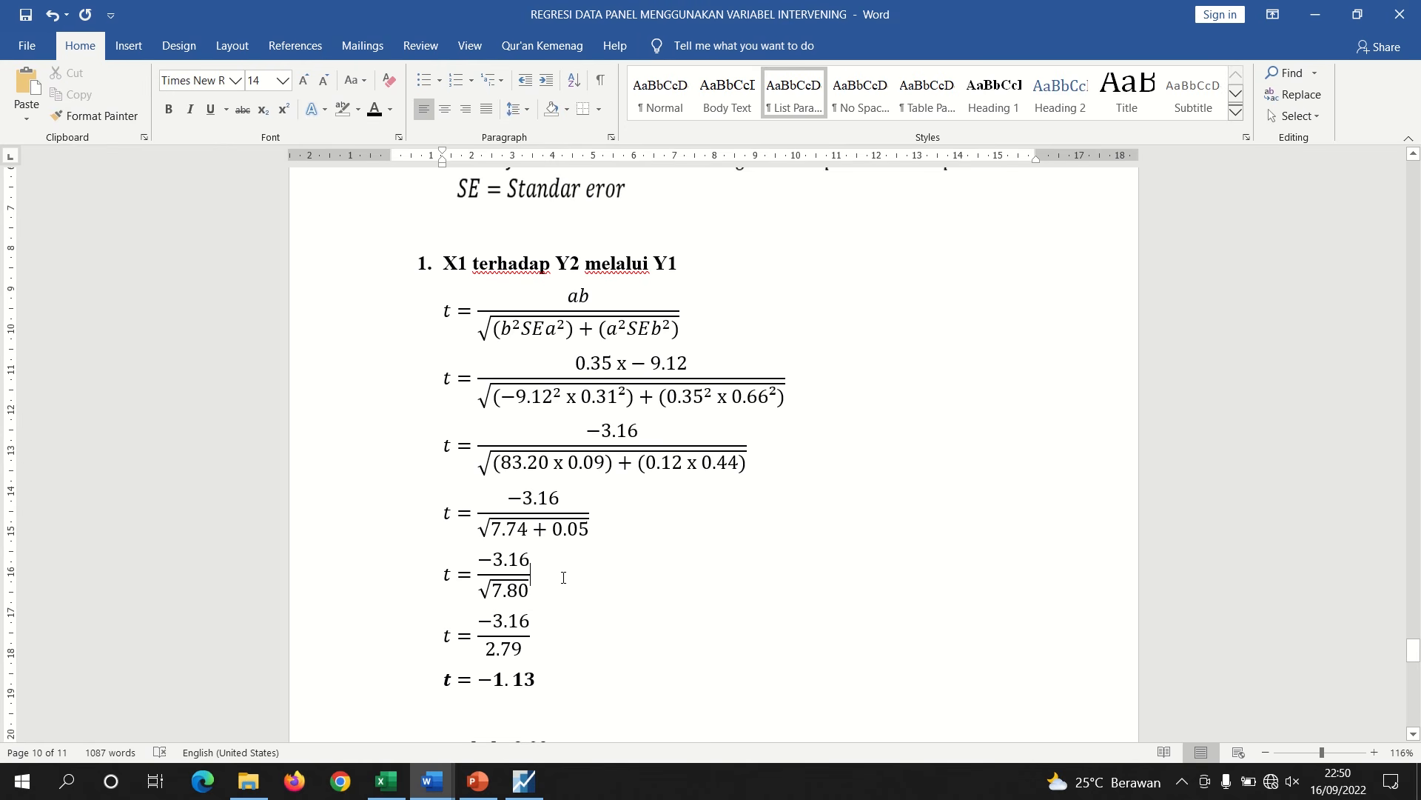
double_click(506, 592)
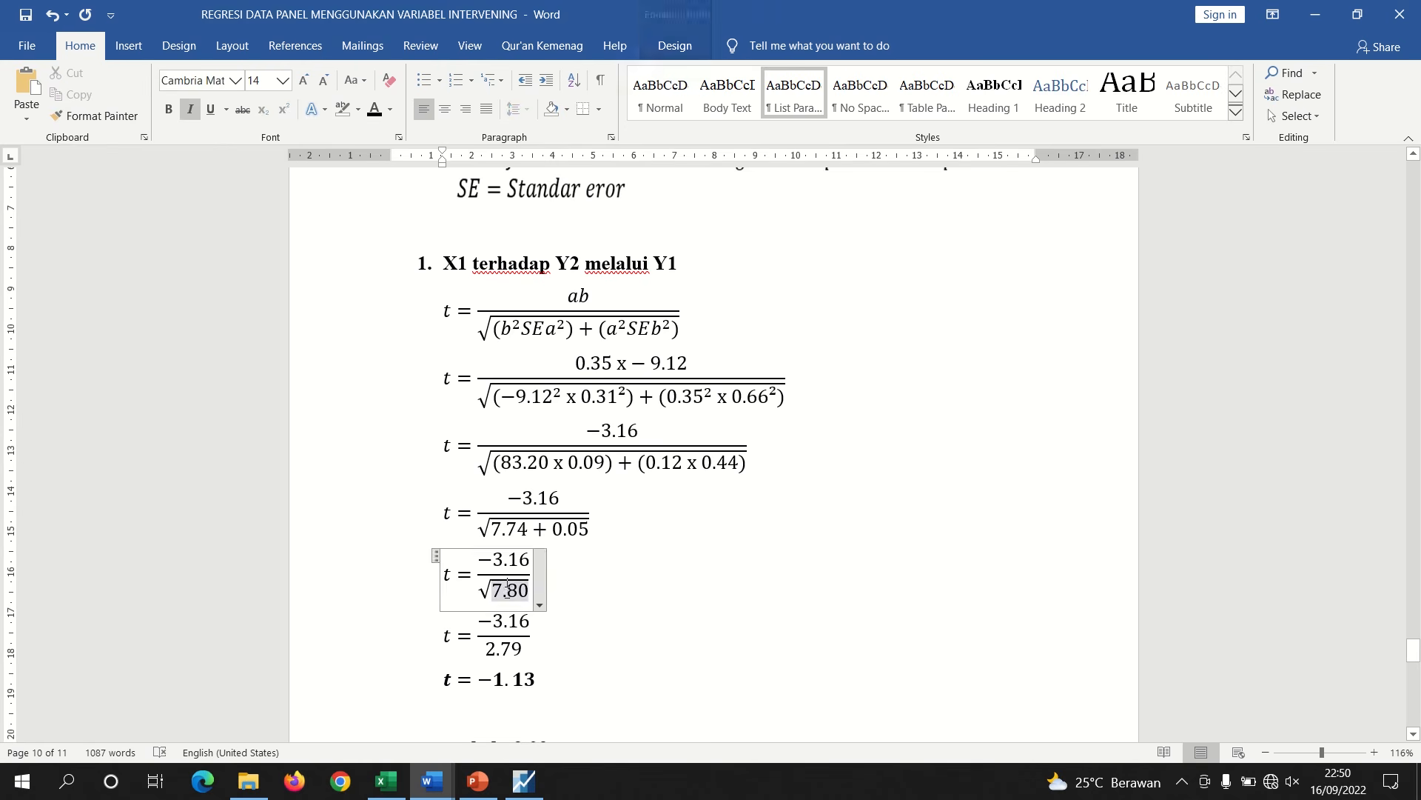
click(594, 615)
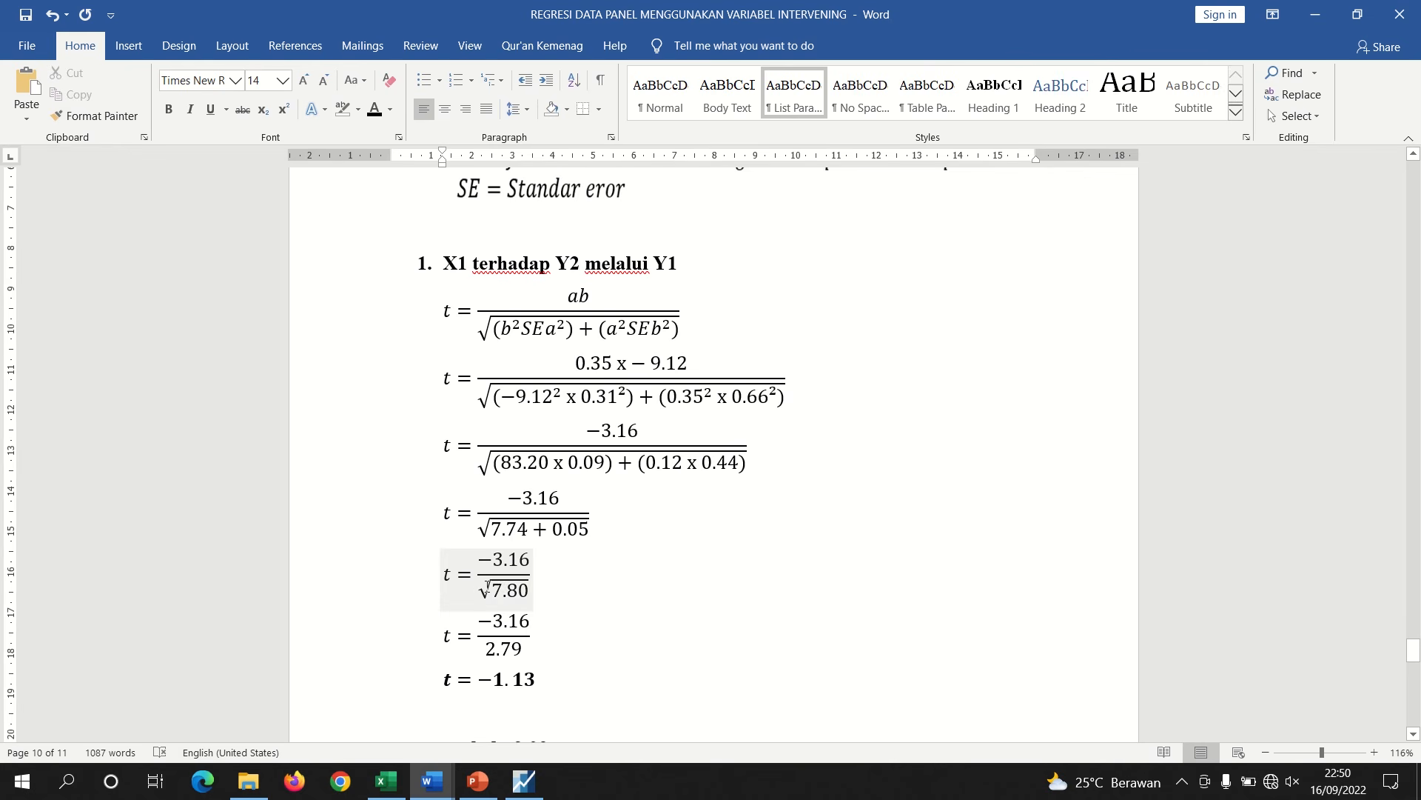
drag(488, 588, 519, 586)
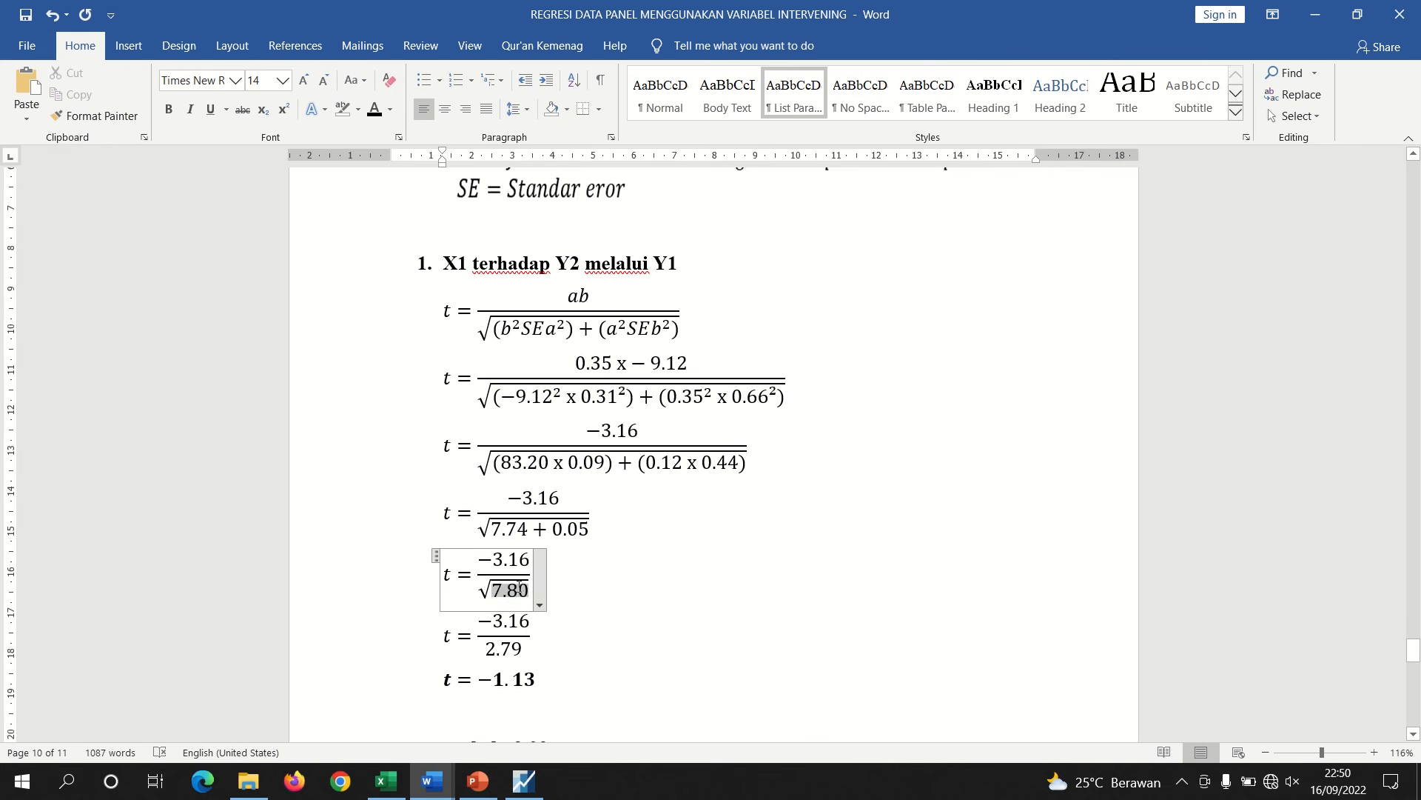
click(569, 606)
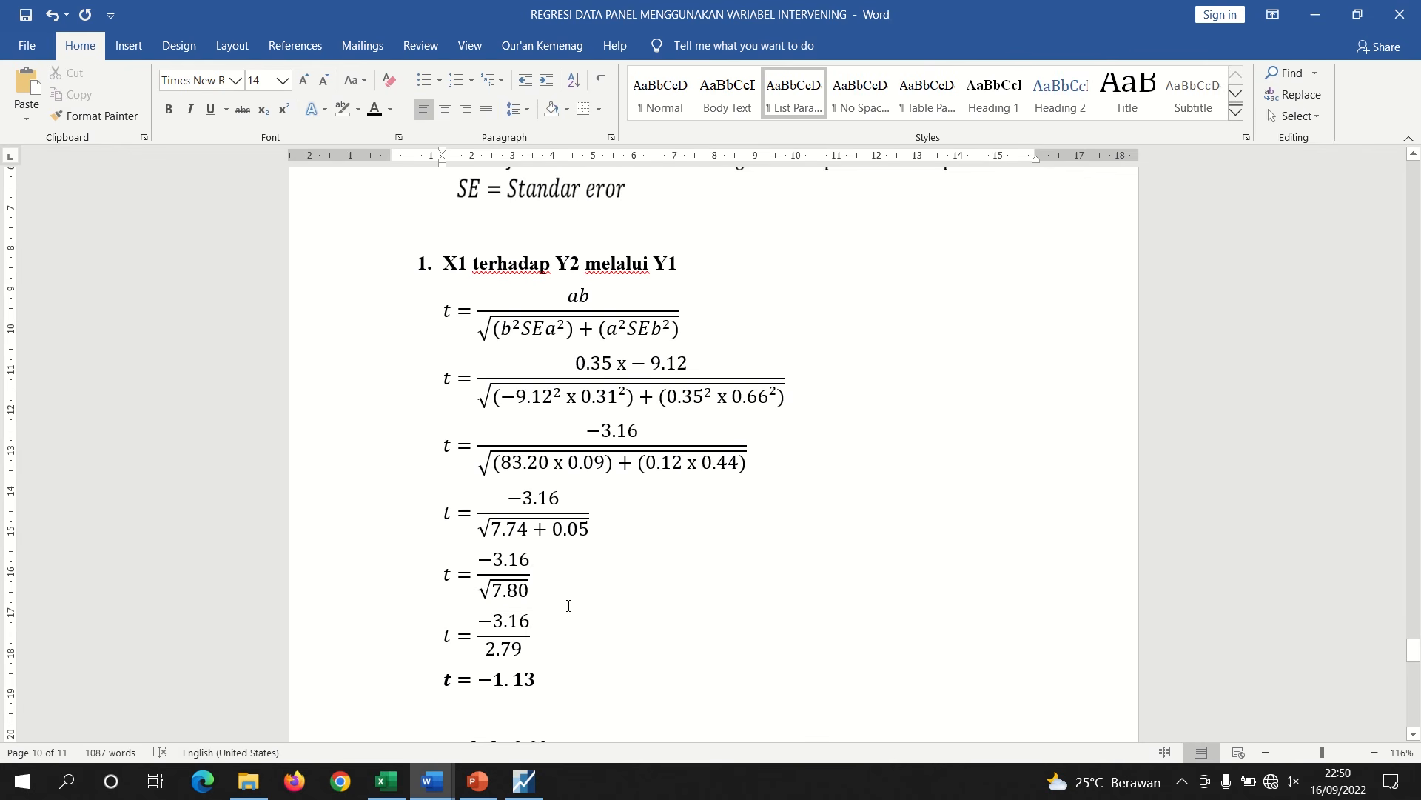
click(509, 595)
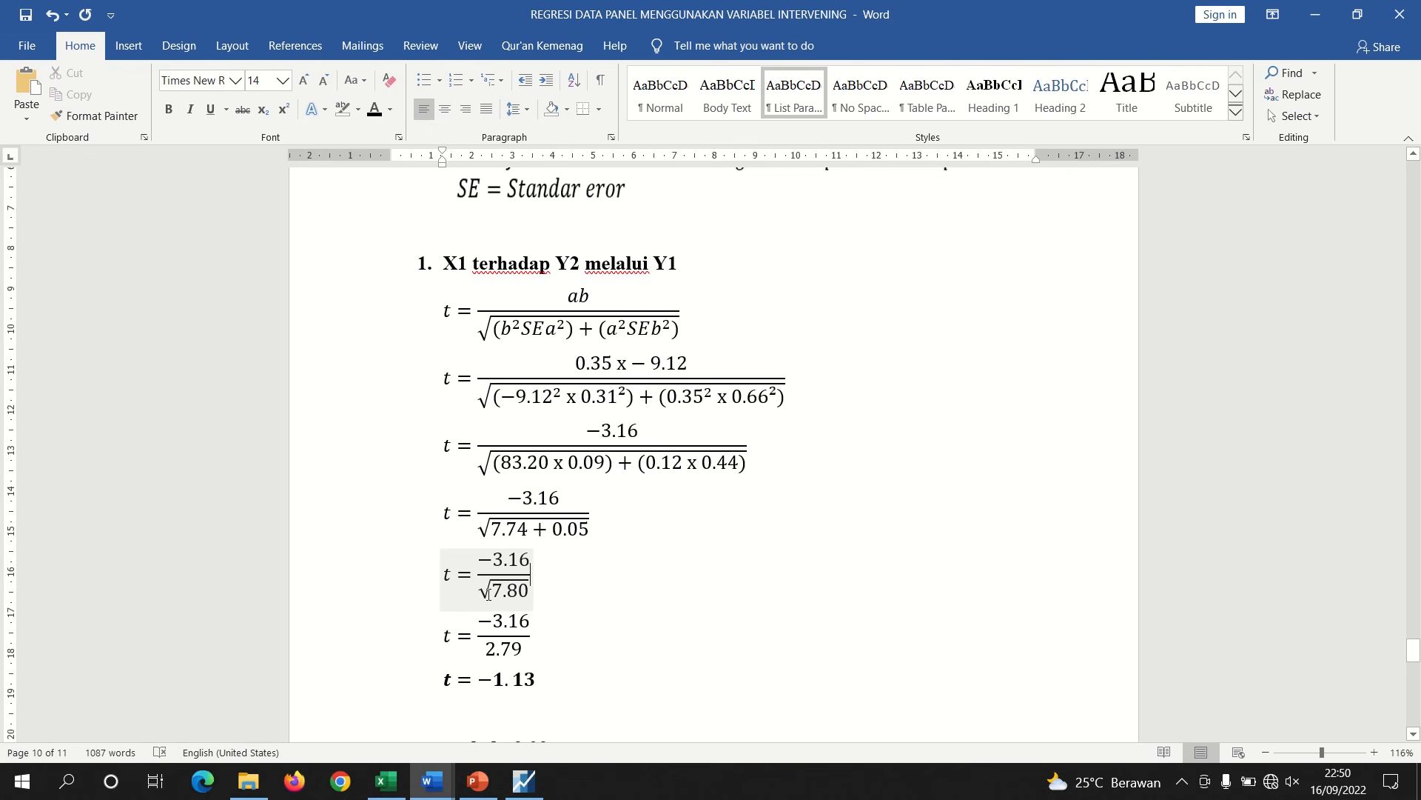
double_click(521, 649)
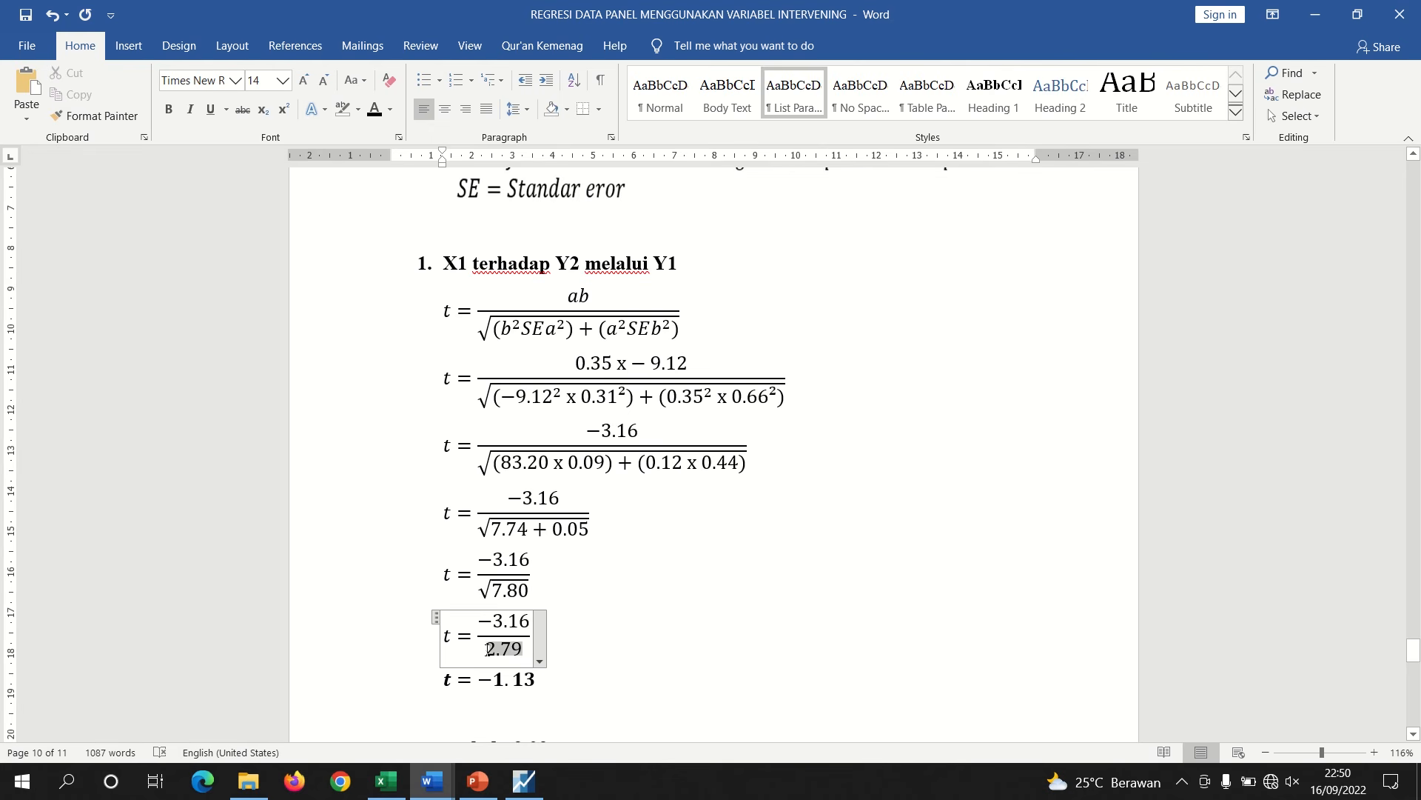
click(641, 681)
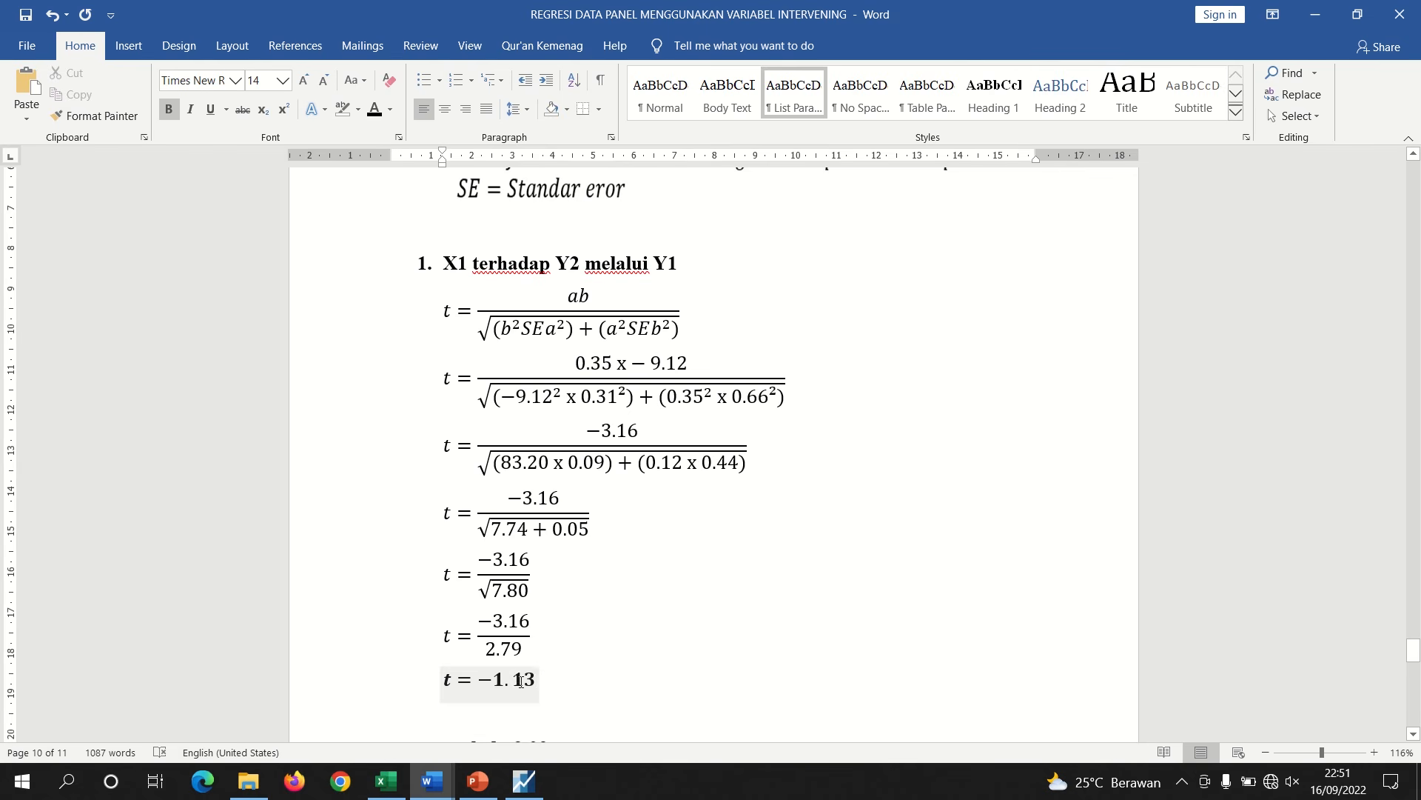
click(1414, 735)
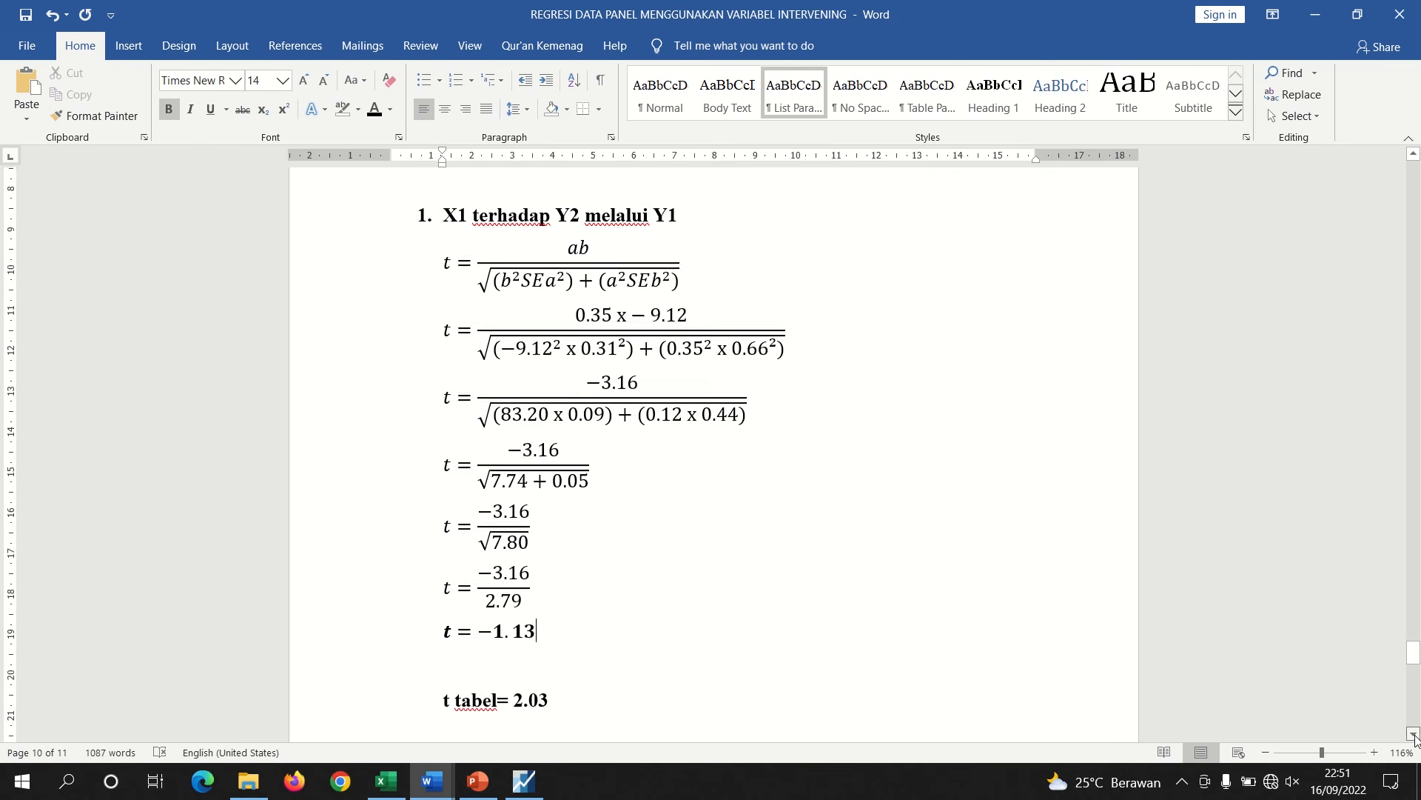
click(1414, 734)
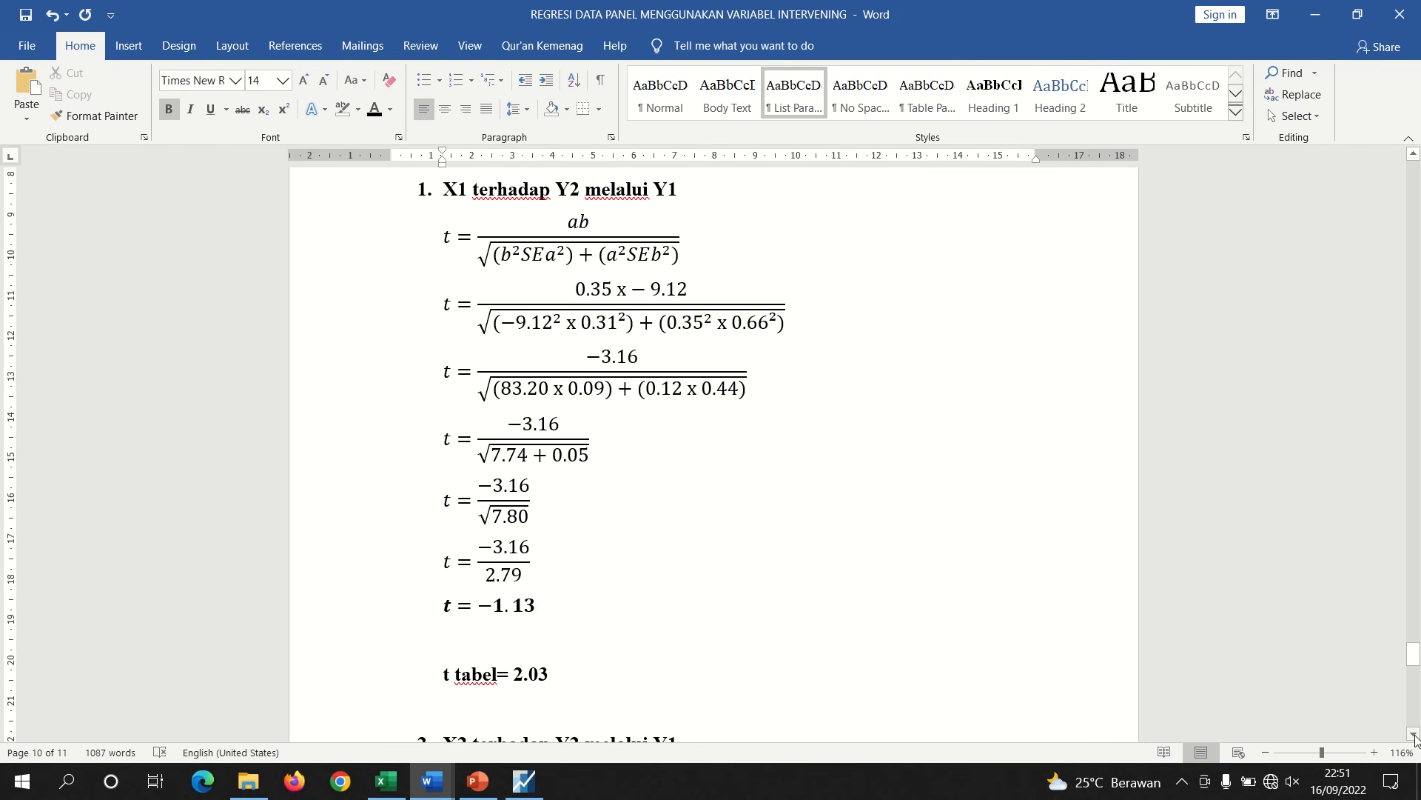
Start a TINV formula in cell M16 of the Data Panel sheet with a probability of 0,05
click(1414, 156)
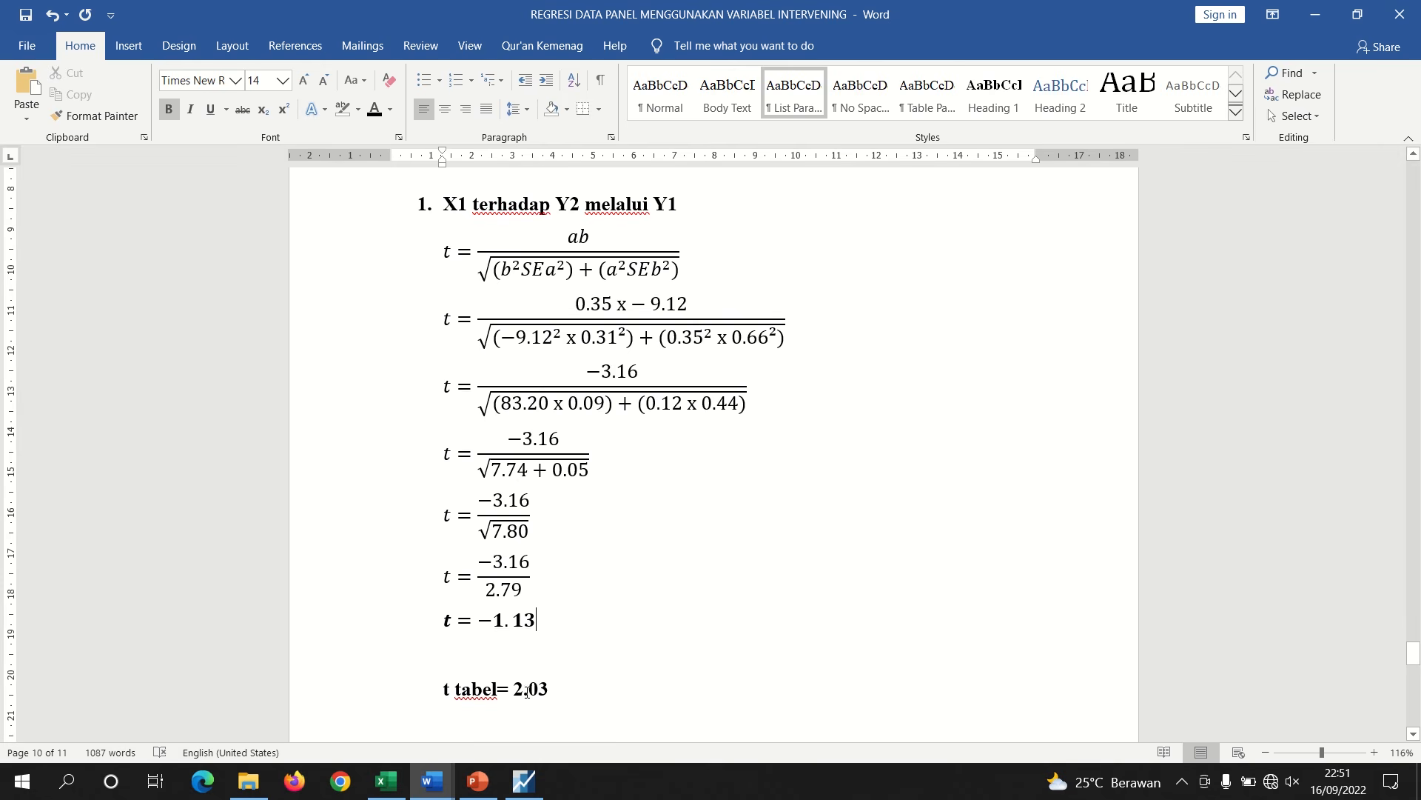
click(385, 781)
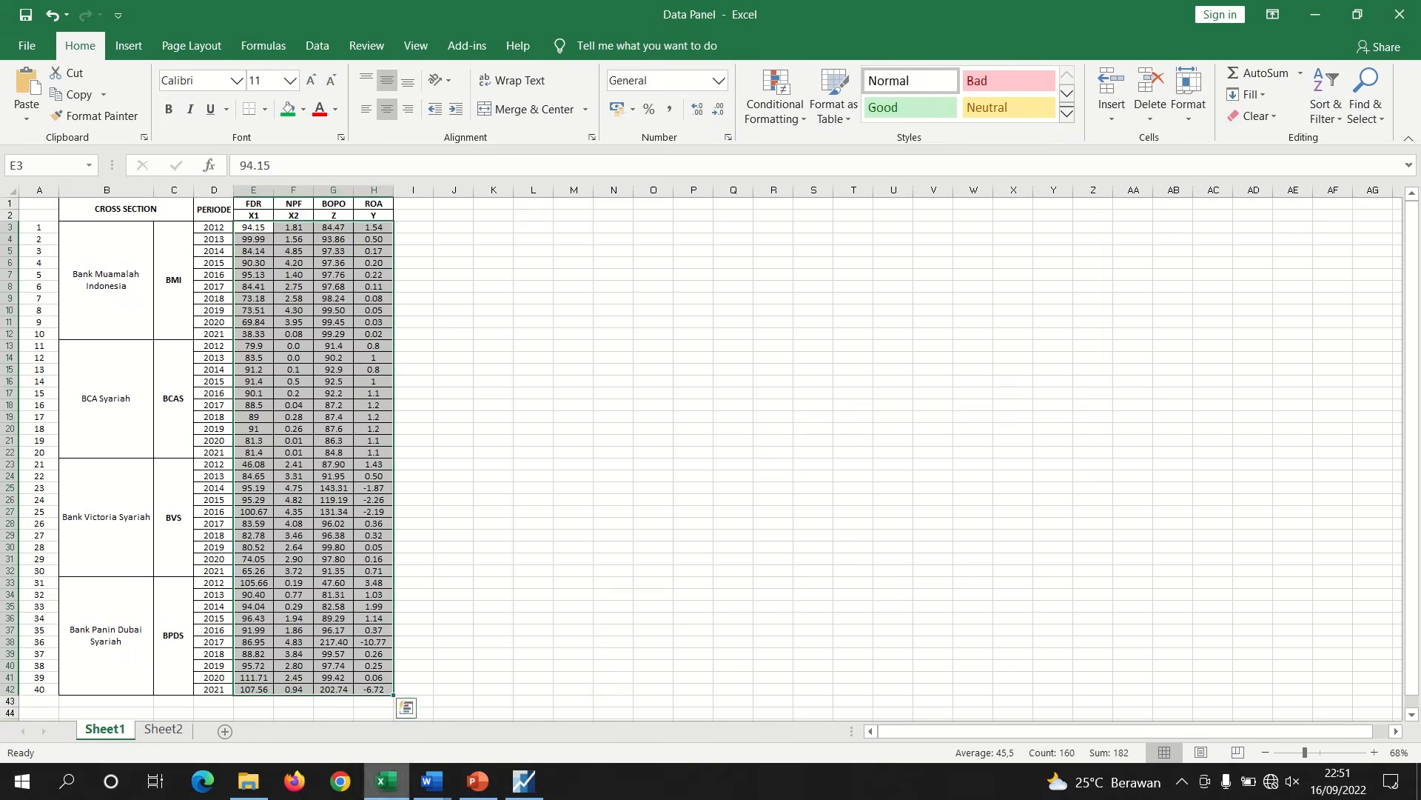
click(589, 382)
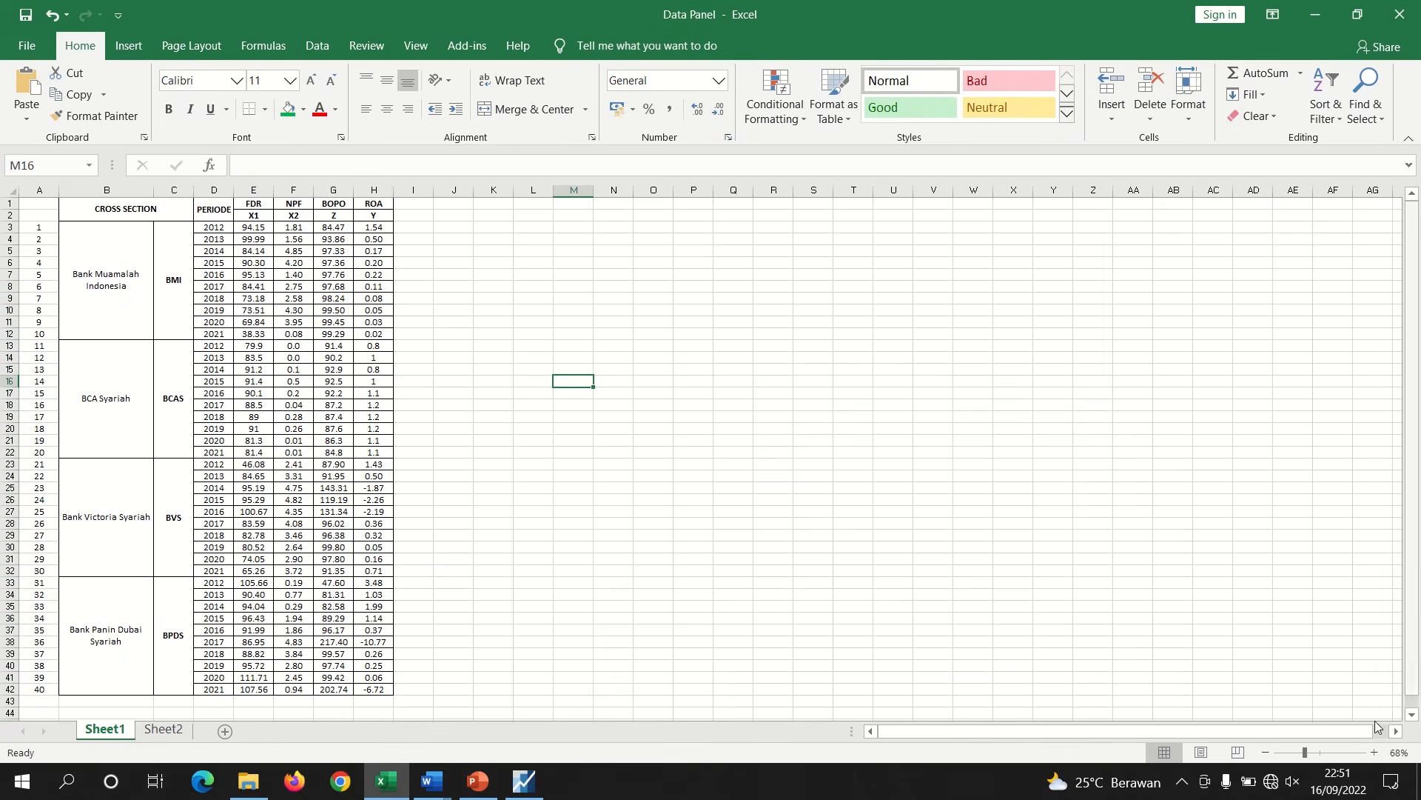
click(1324, 752)
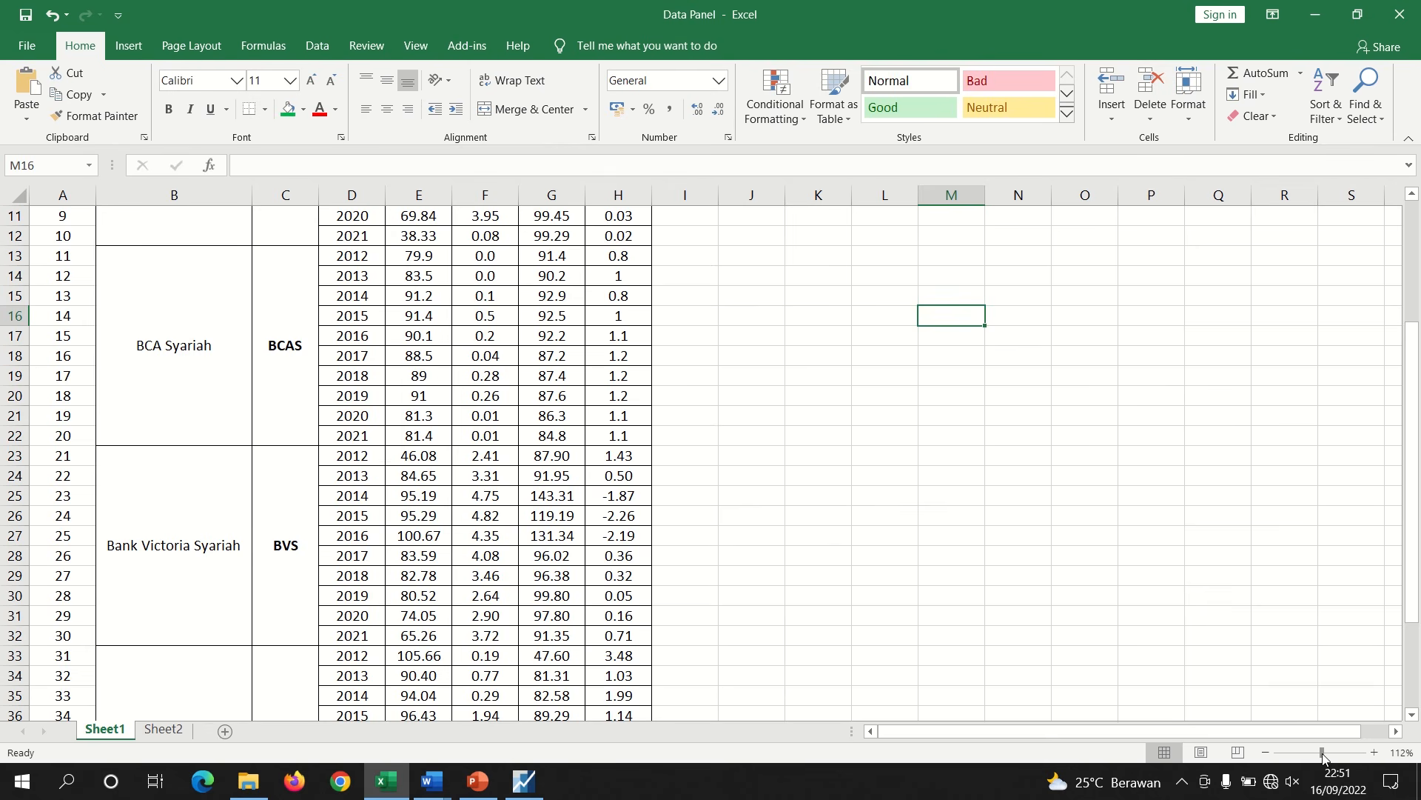
text(=TI)
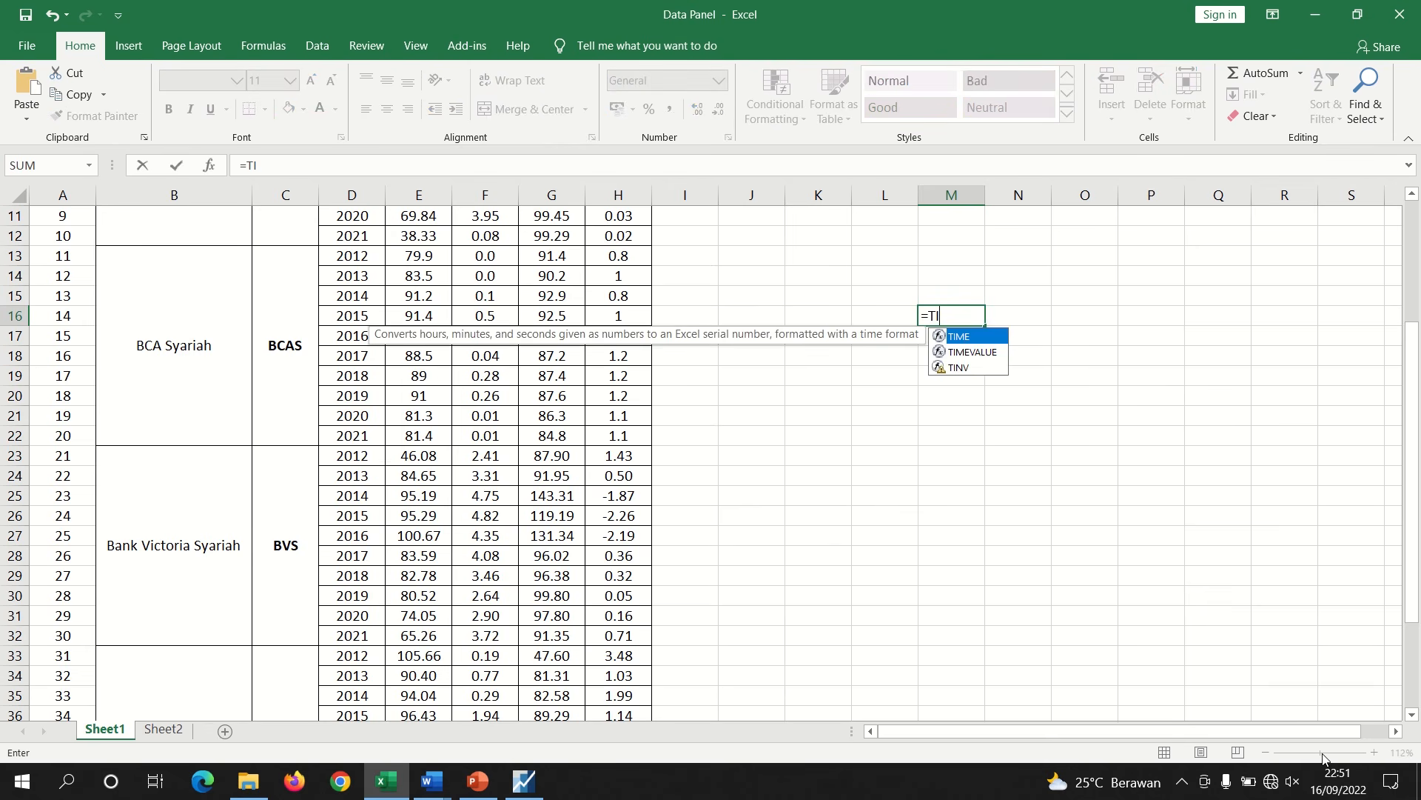
text(N)
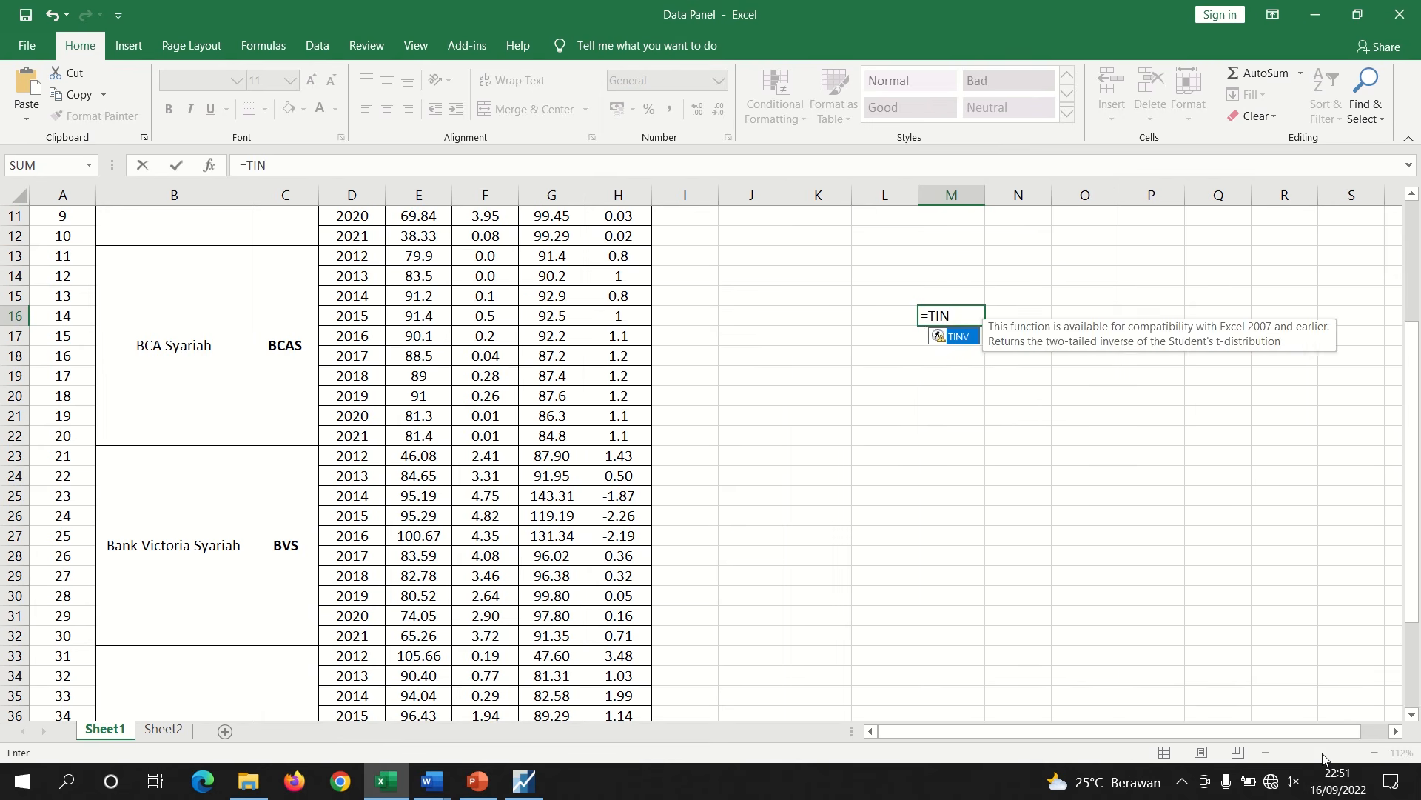
text(V()
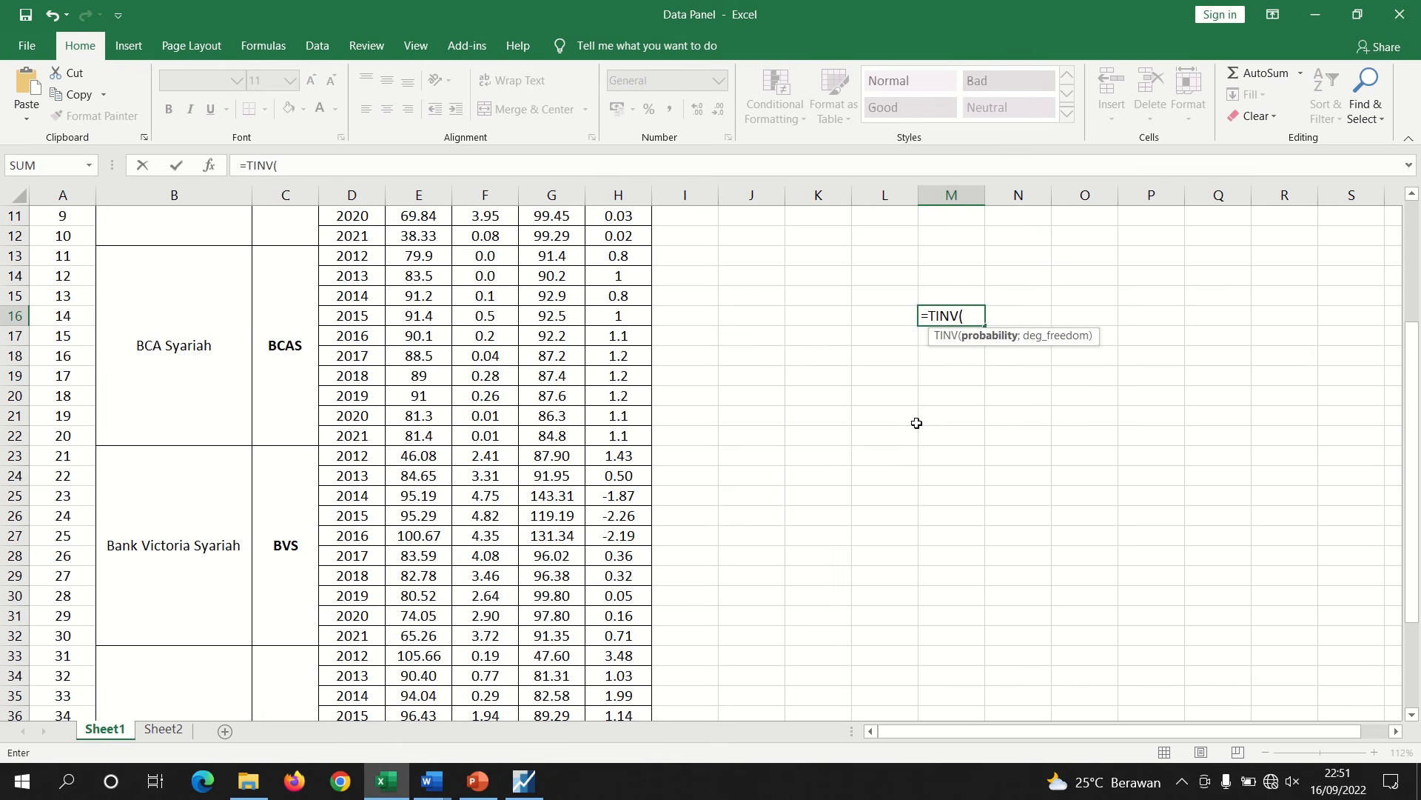
text(0,05;)
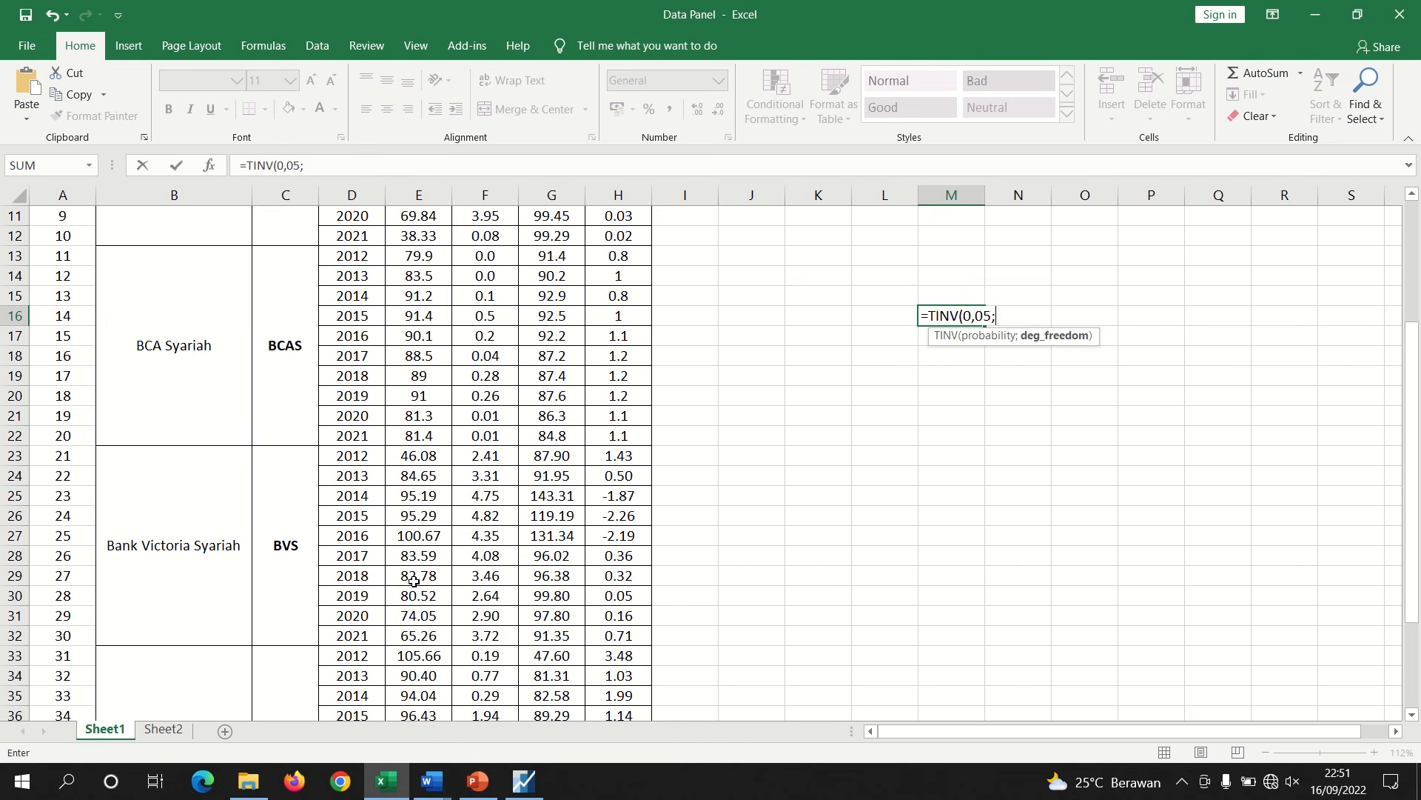
drag(1418, 489, 1375, 263)
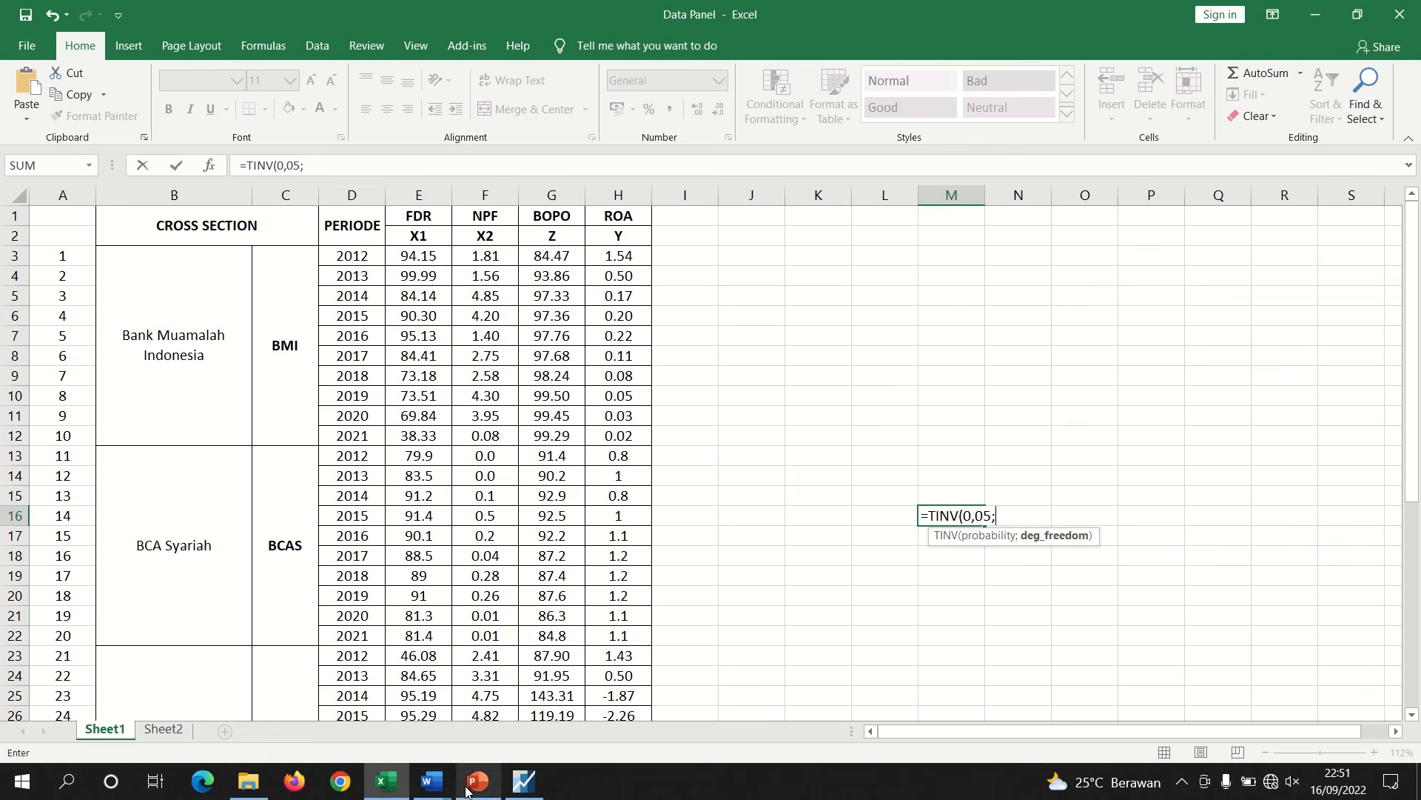
Change the first Sobel heading from 'melalui Y1' to 'X1 terhadap Y2 melalui Z'
mouse_move(433, 781)
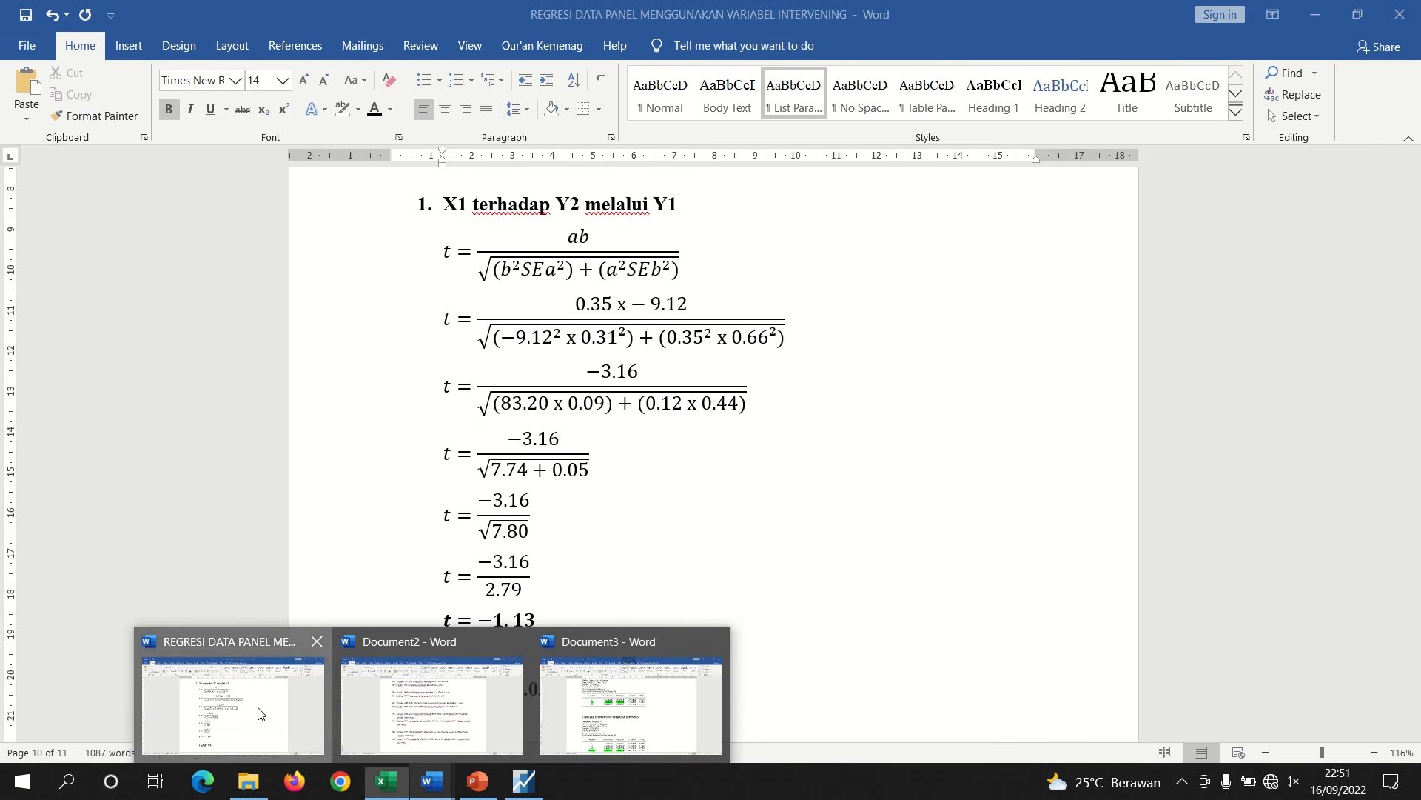
click(258, 713)
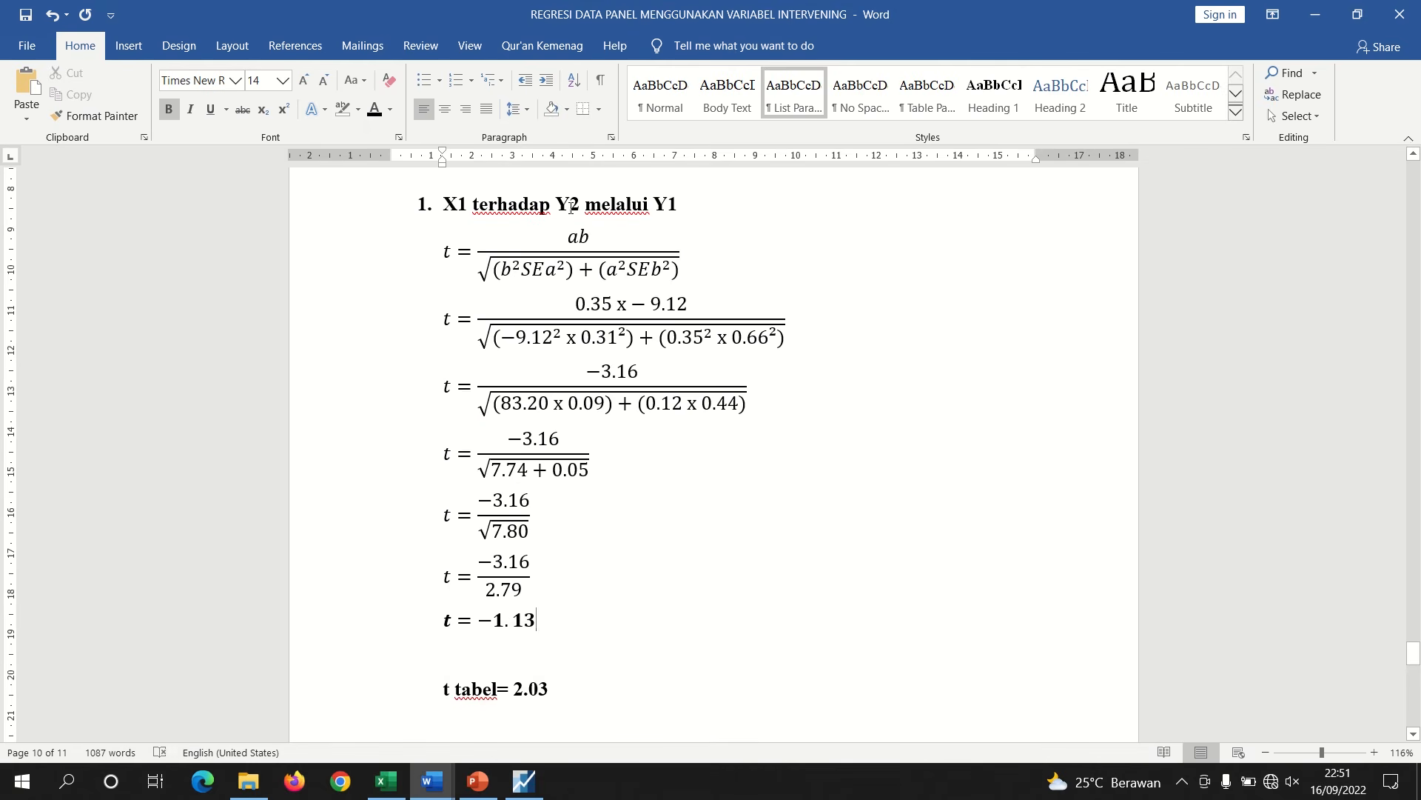
click(679, 208)
key(BackSpace)
key(BackSpace)
text(Z)
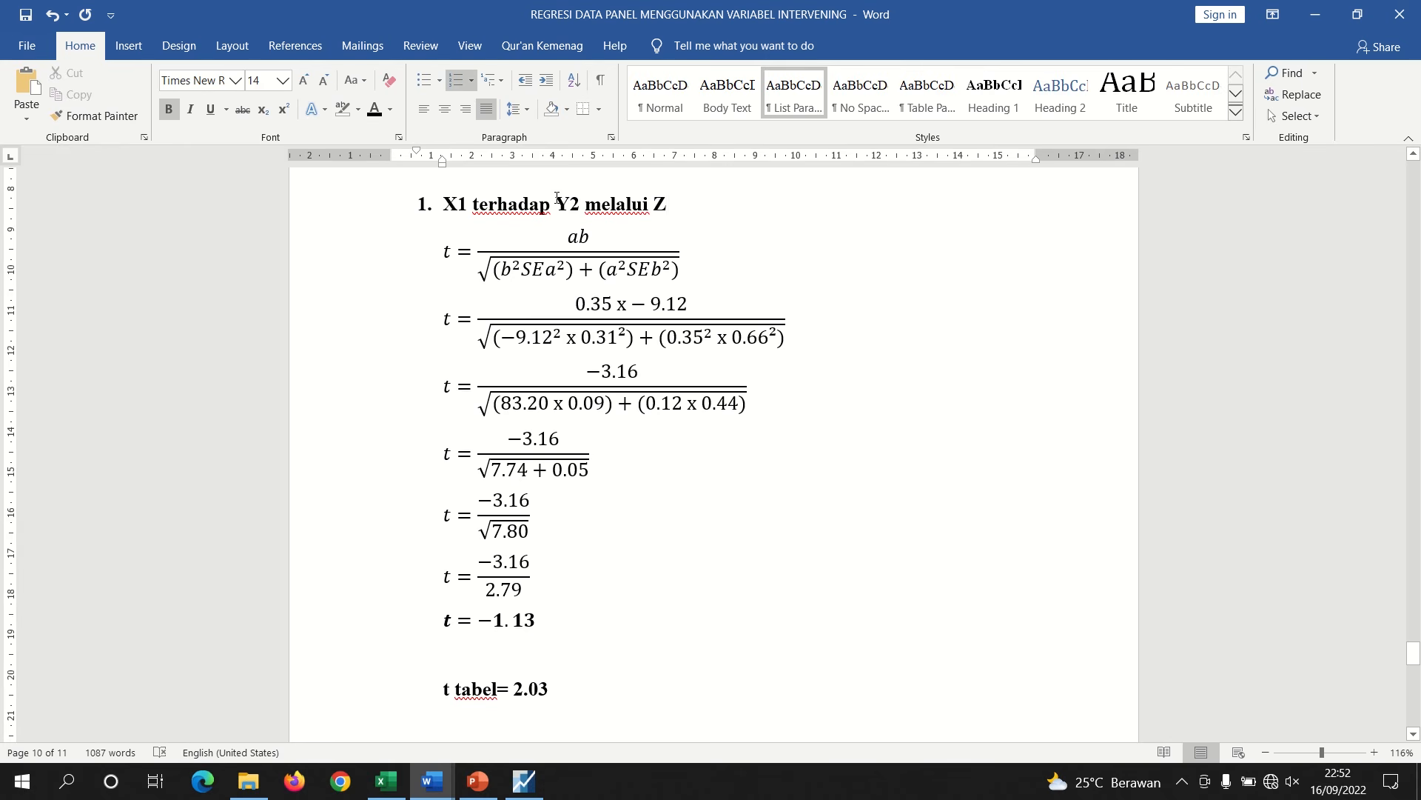
Finish the formula as =TINV(0,05;37) and reduce its result to two decimal places
click(407, 790)
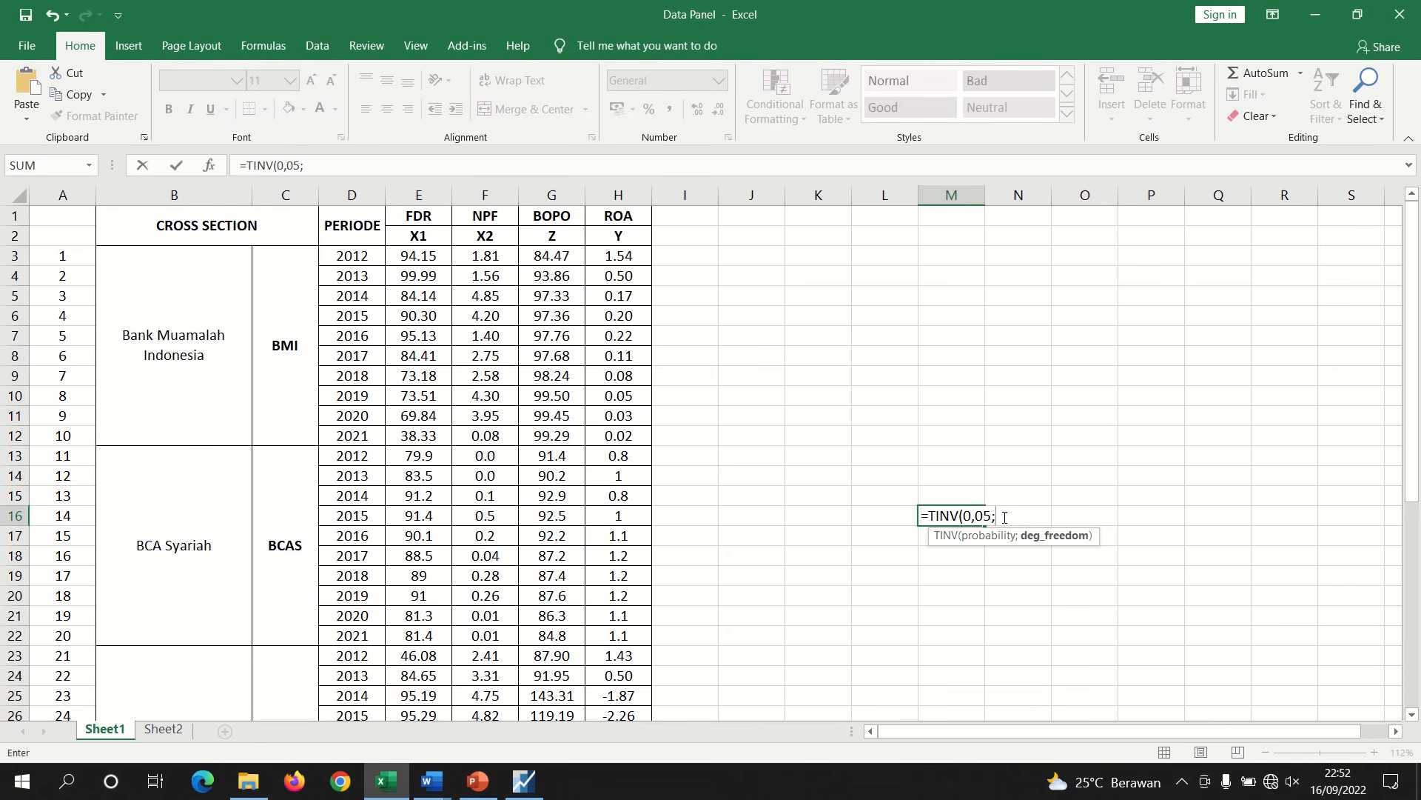
text(37))
key(Return)
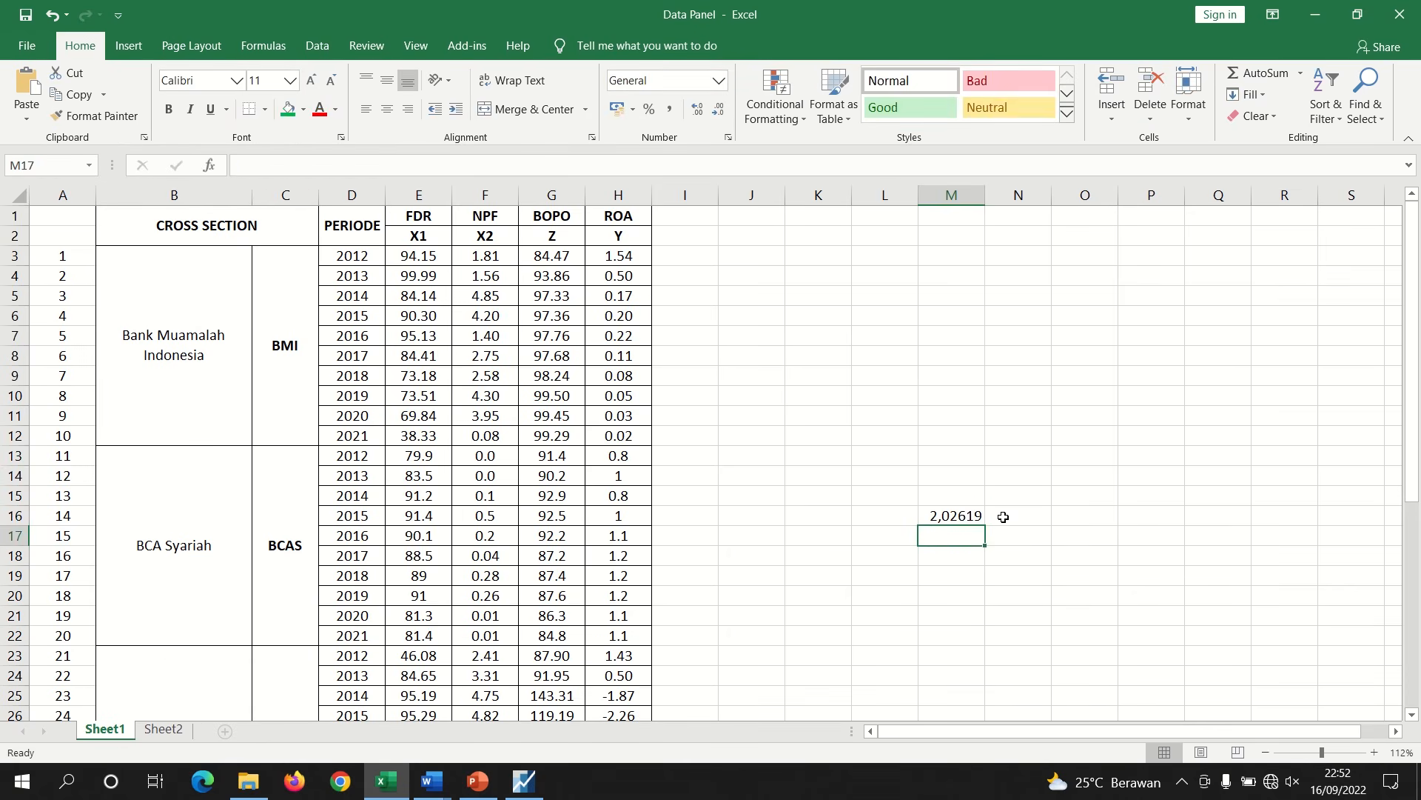
click(964, 511)
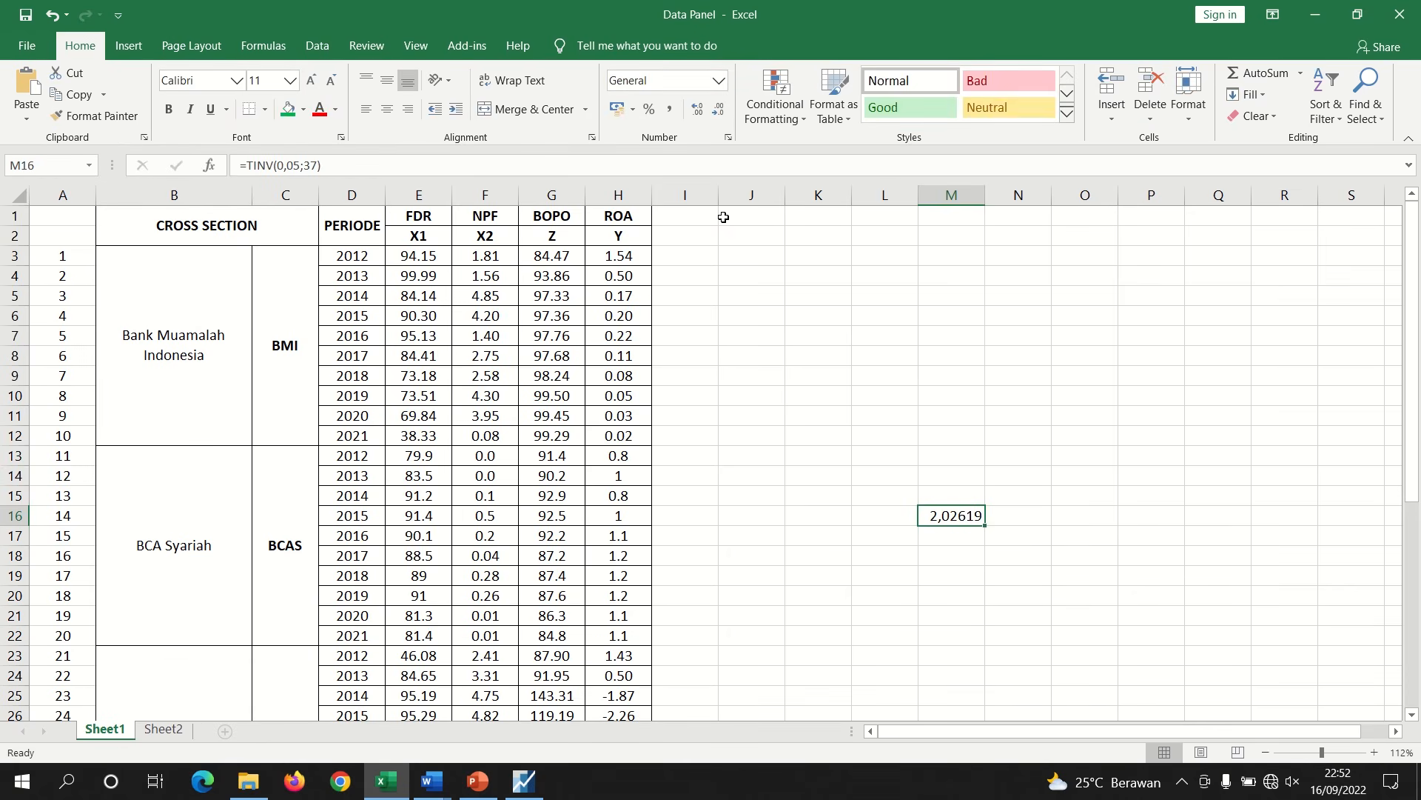
click(718, 111)
click(717, 115)
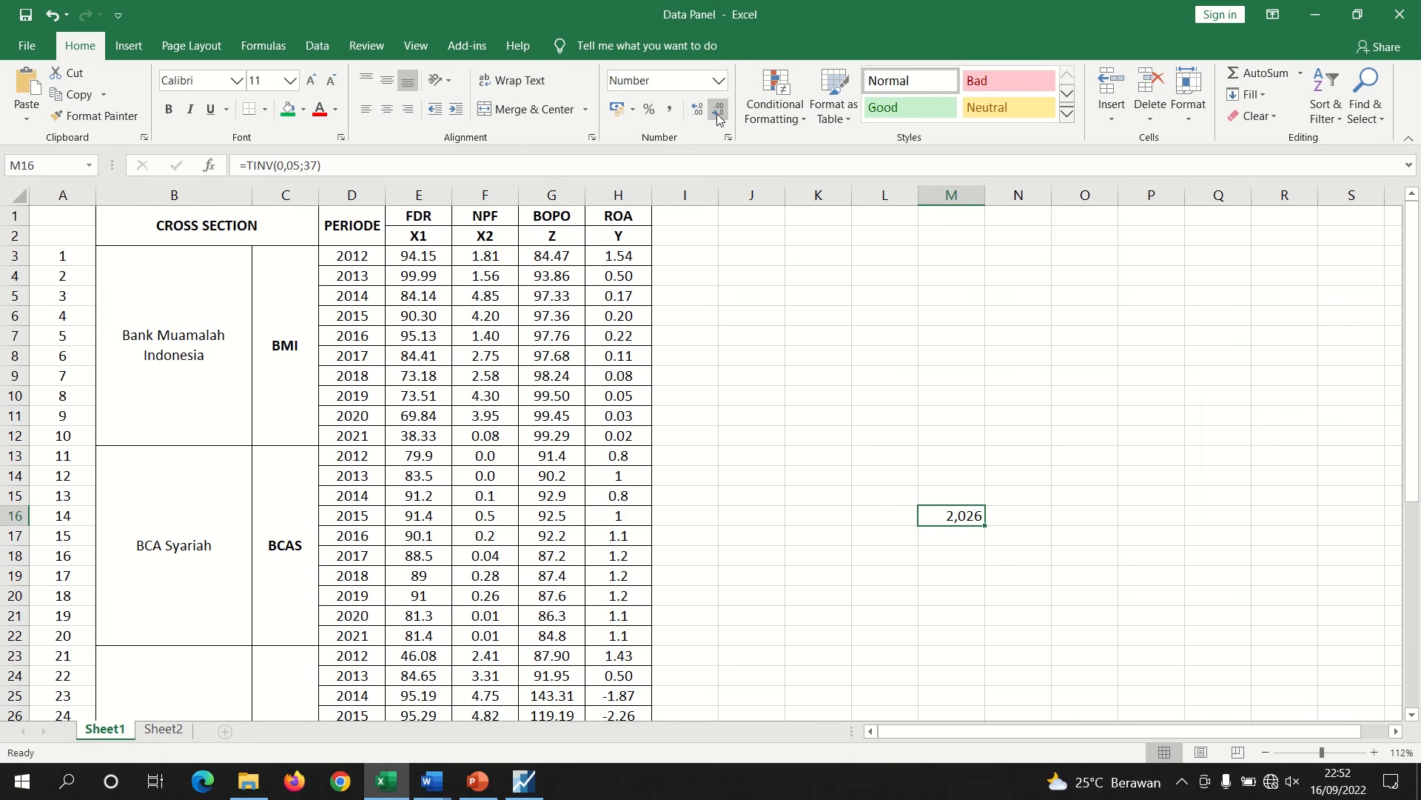
click(717, 115)
Change the second Sobel heading to 'X2 terhadap Y2 melalui Z'
click(436, 778)
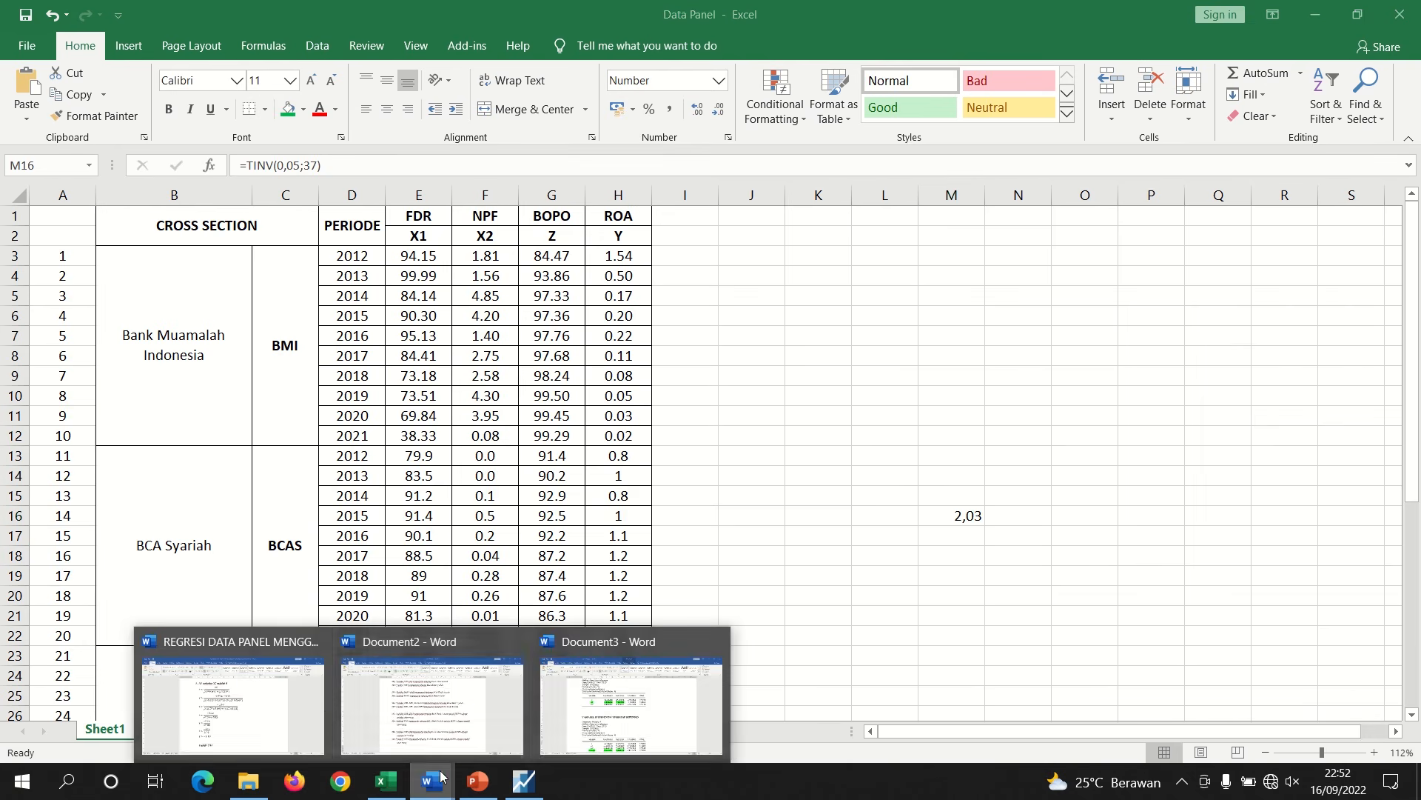
click(225, 696)
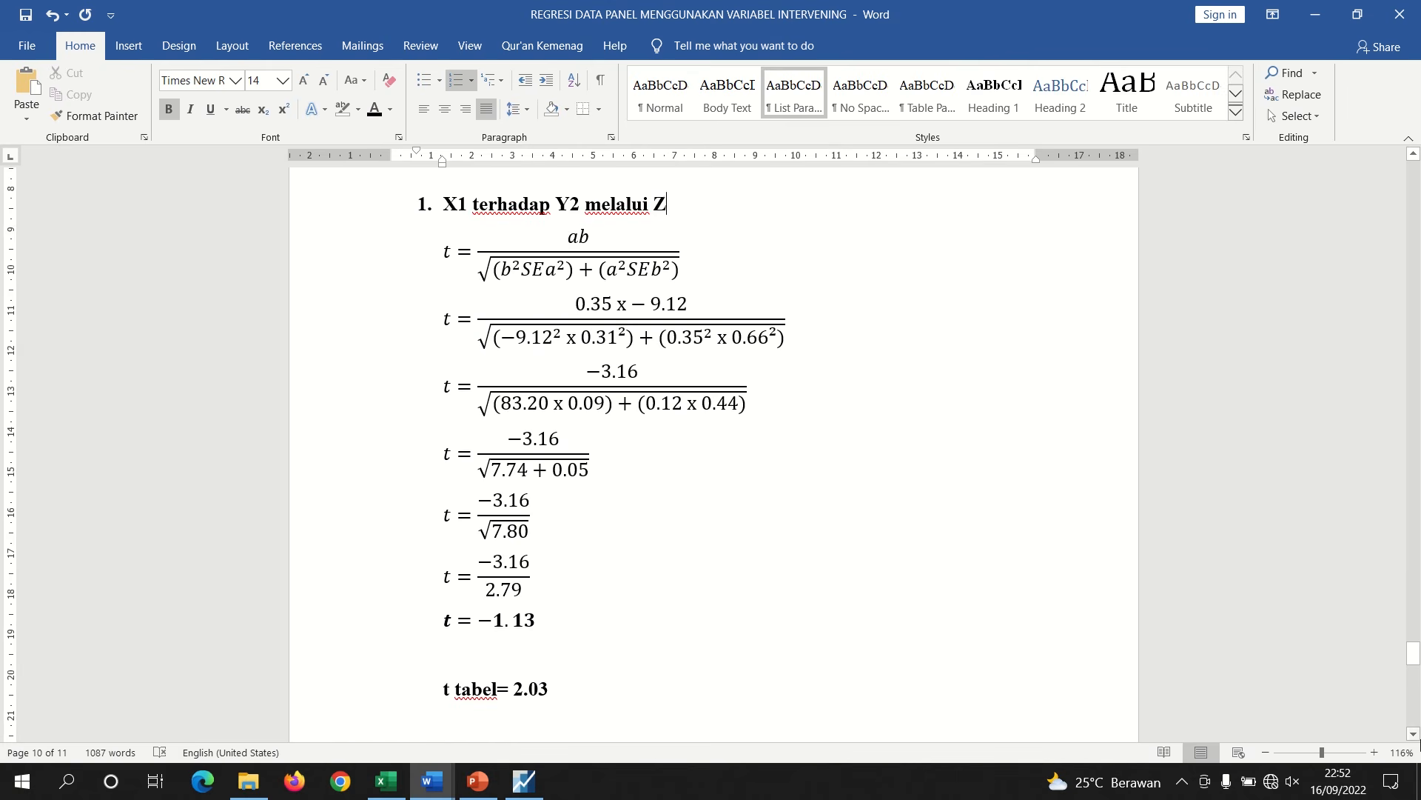
scroll(1415, 666, down, 2)
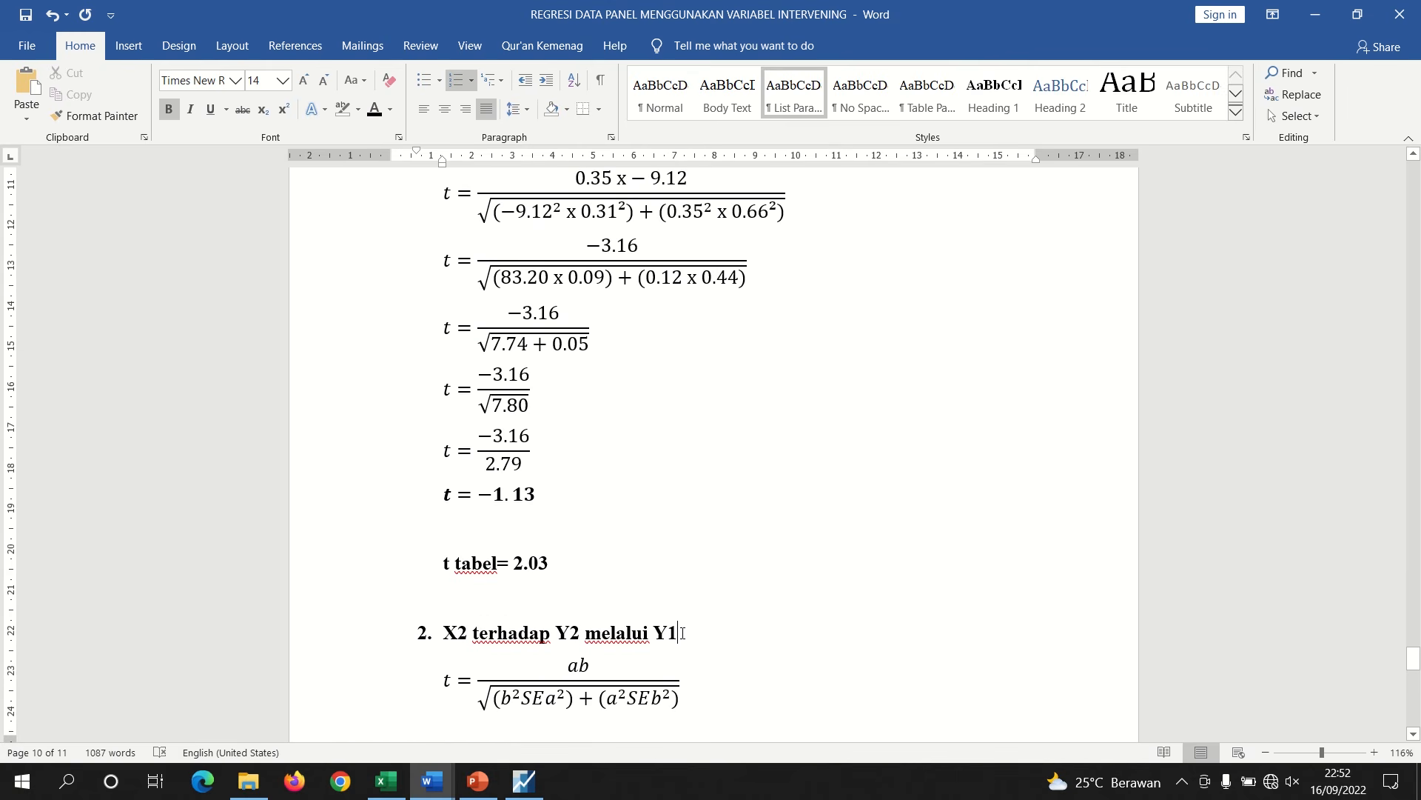
key(BackSpace)
key(BackSpace)
key(BackSpace)
text(Z)
key(BackSpace)
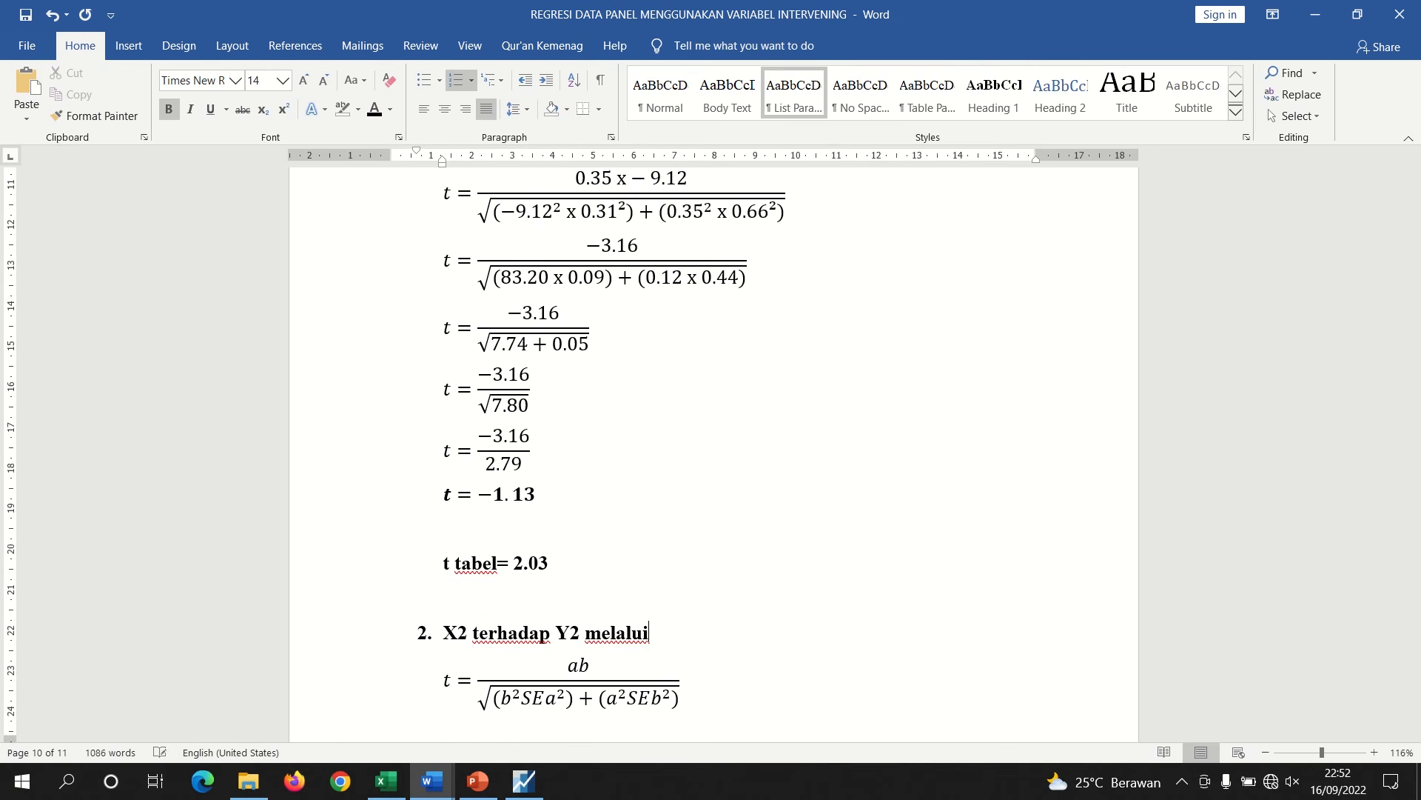
text(Z)
Add new paragraphs below the t tabel line and begin a conclusion with 'Nilai t hitung ('
click(444, 570)
key(Return)
key(Return)
key(Return)
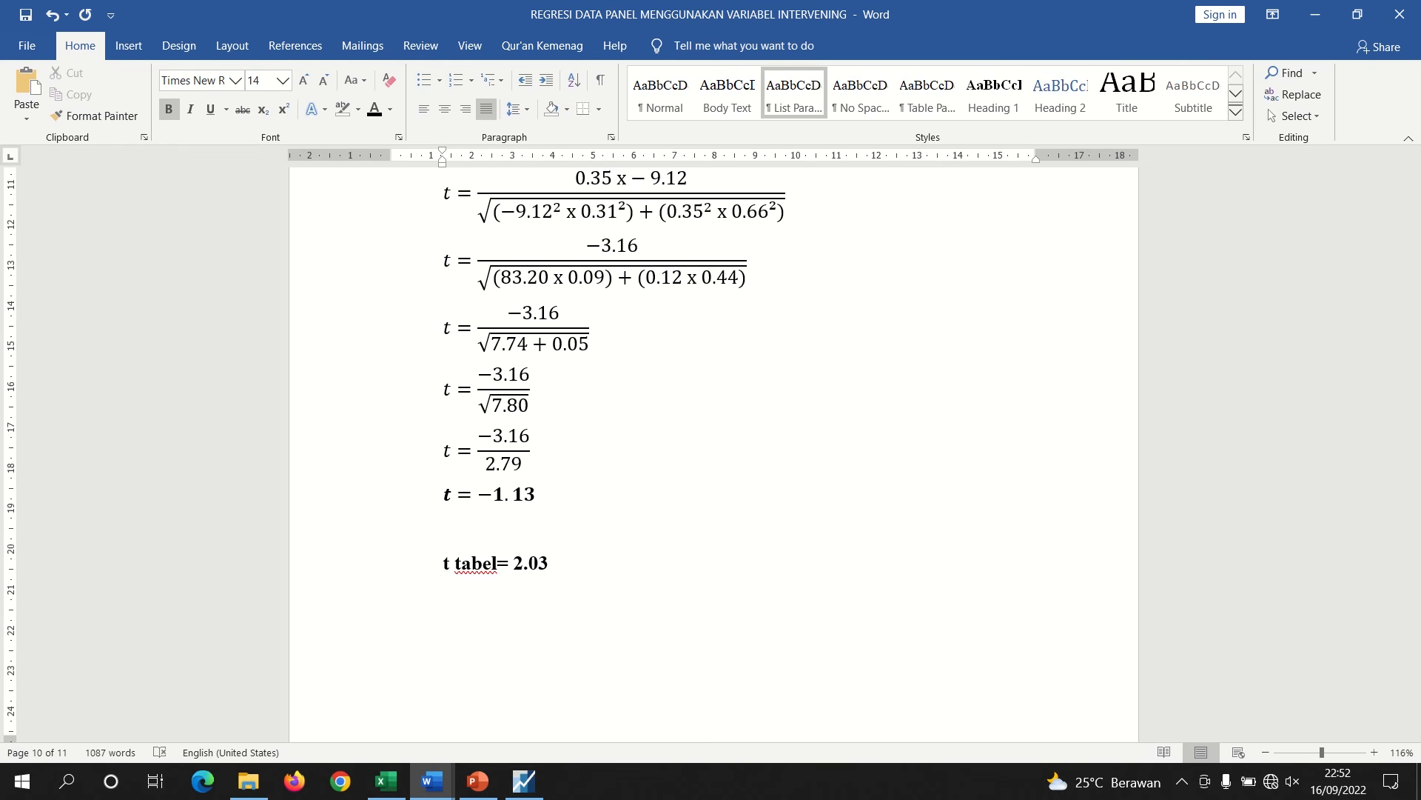
text(Nilai t hiutn)
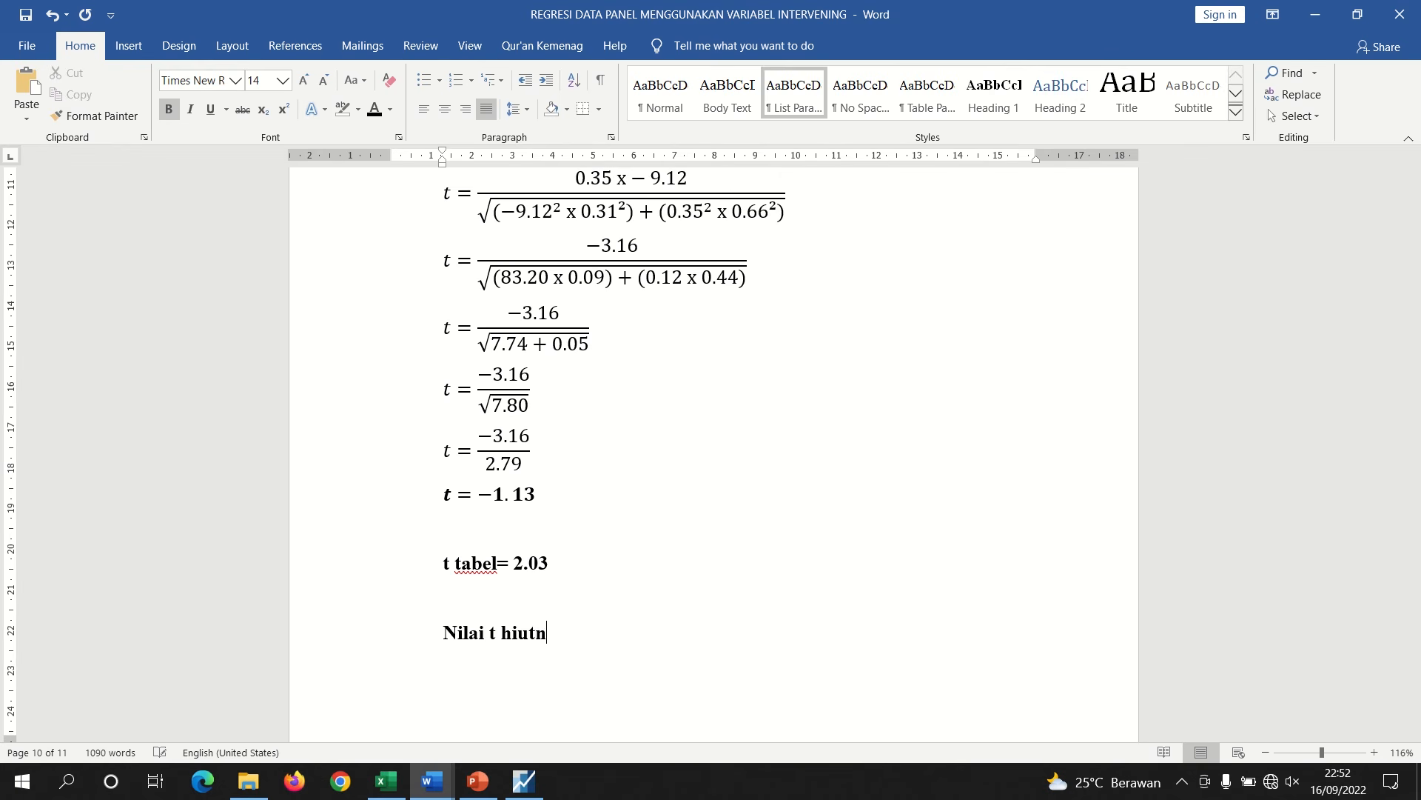
key(BackSpace)
key(BackSpace)
key(BackSpace)
text(tung (-)
key(BackSpace)
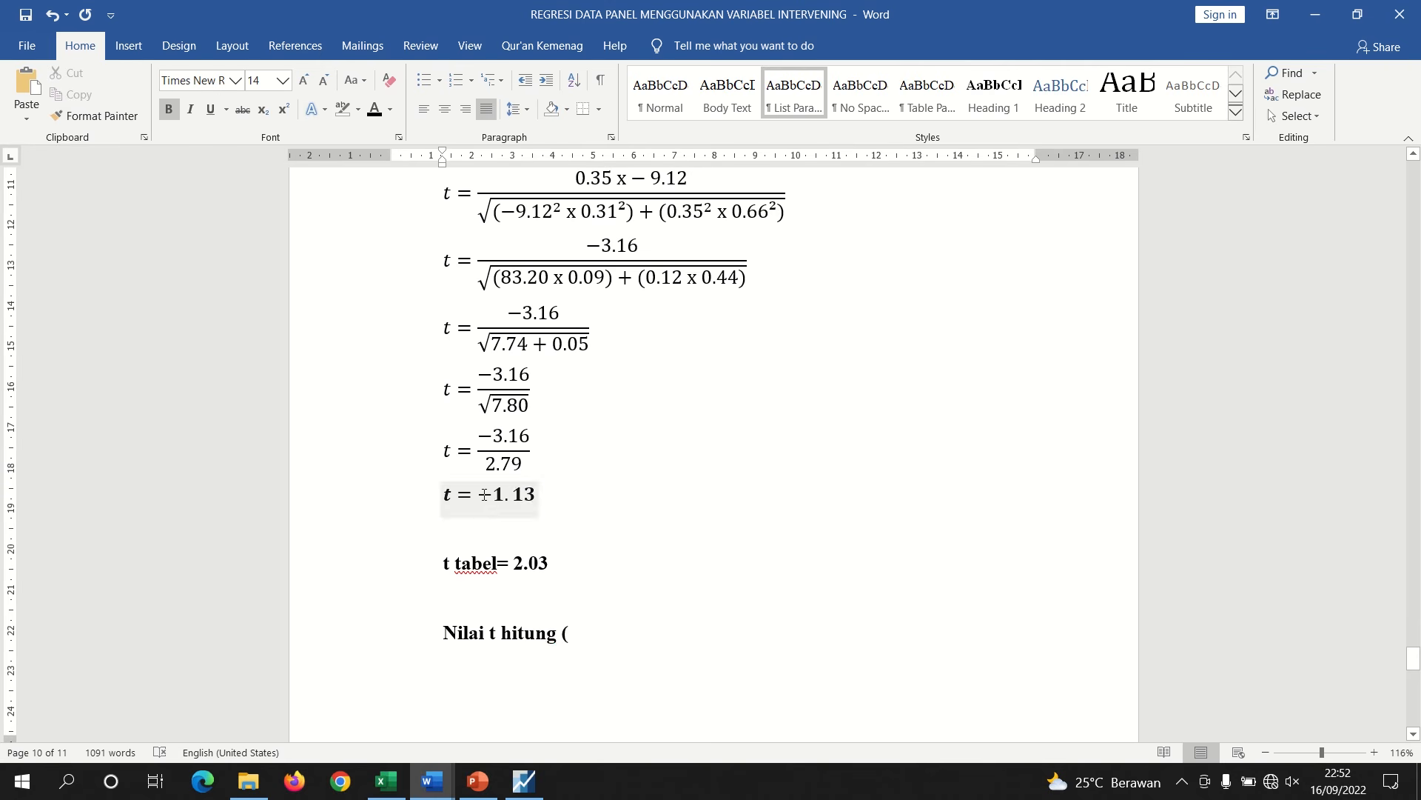
drag(494, 494, 483, 496)
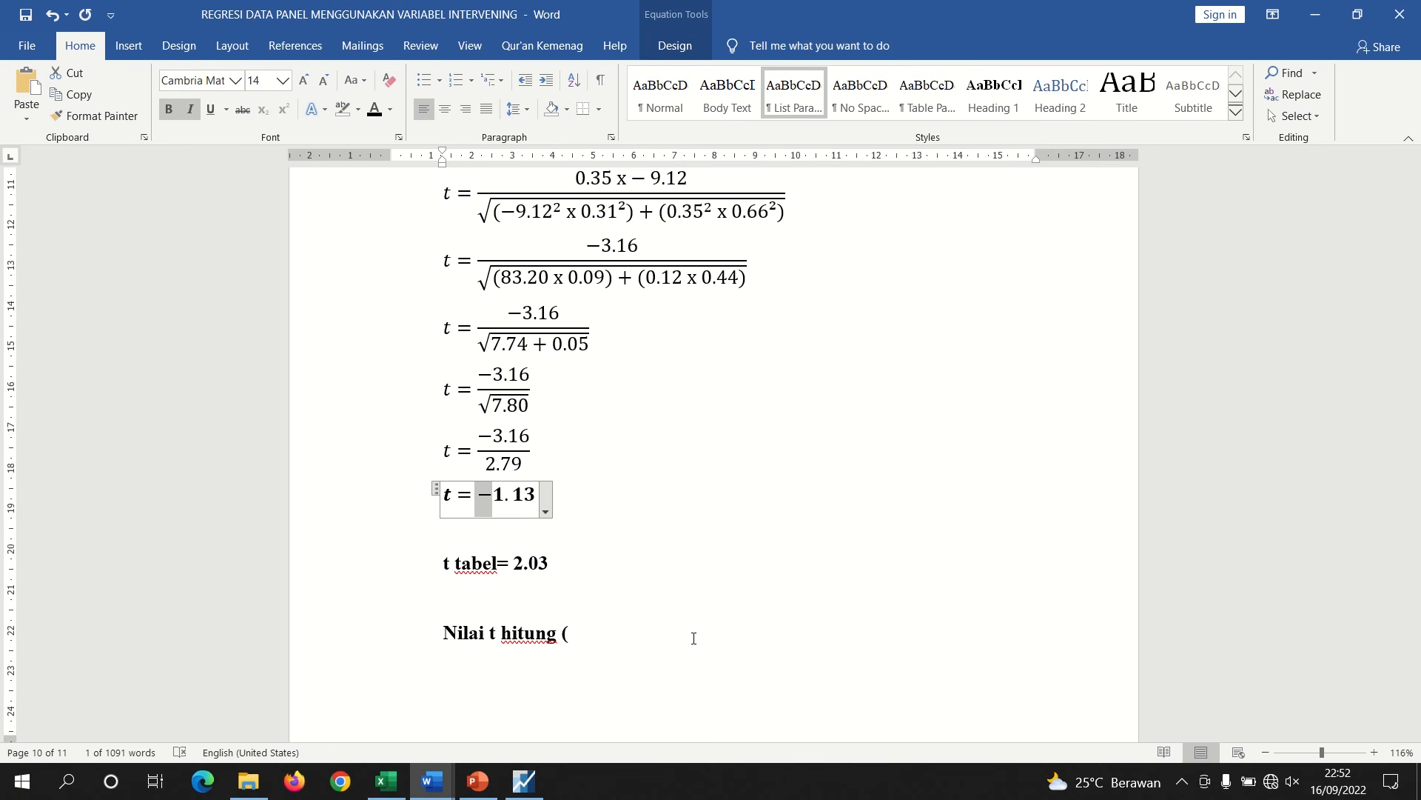
click(602, 632)
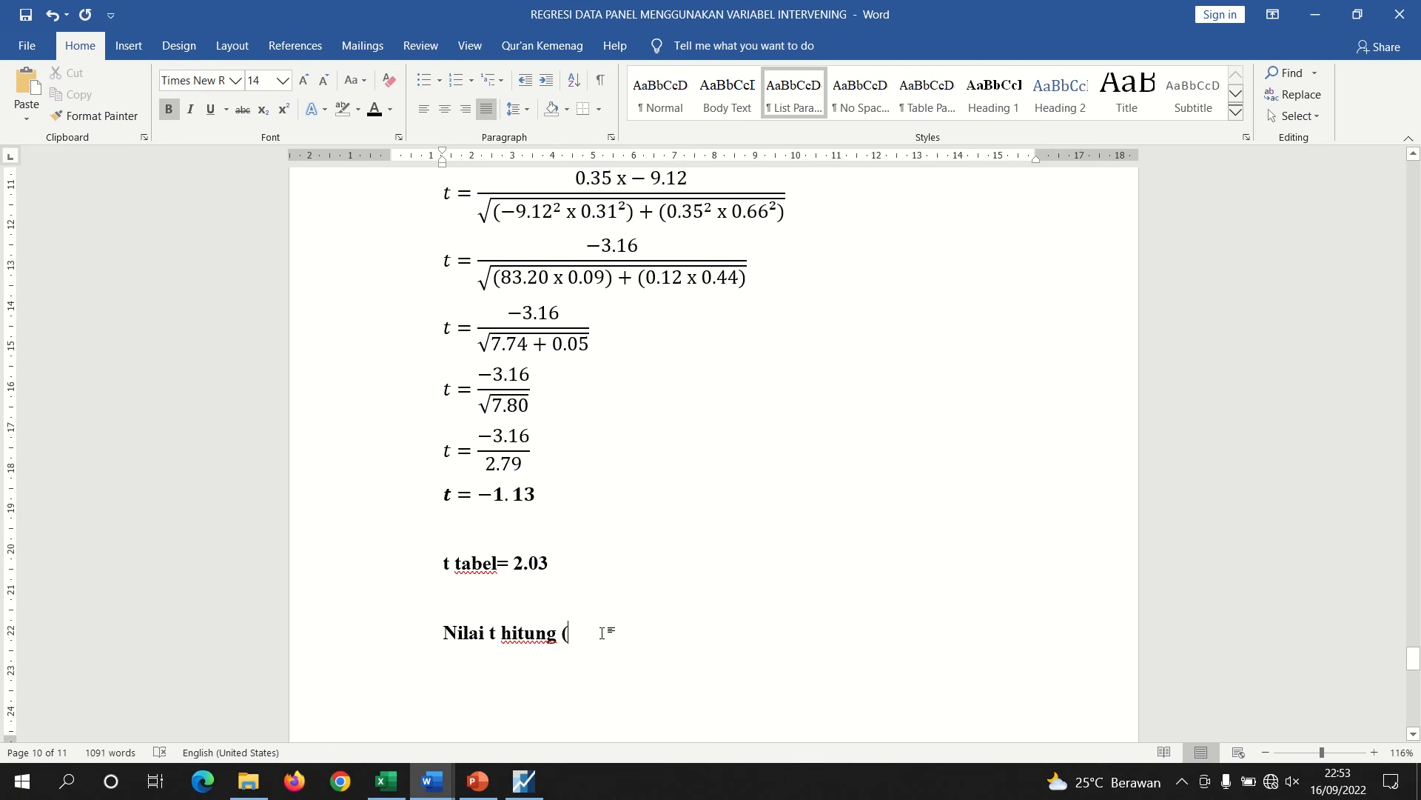
Complete the conclusion as '1.13) < t tabel (2,03), yang artinya Ha ditolak dan H0 diterima'
text(1)
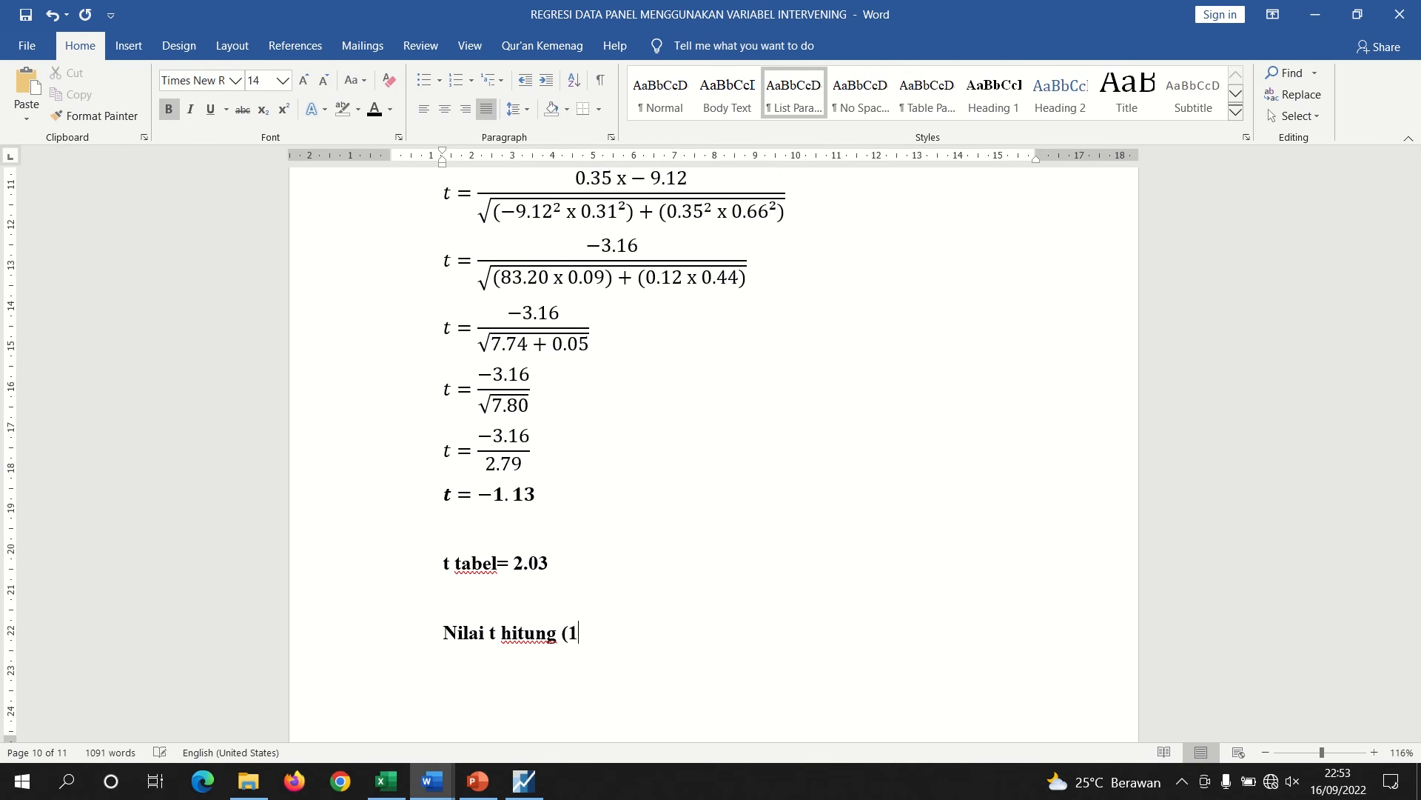
text(.13) < t tabel ()
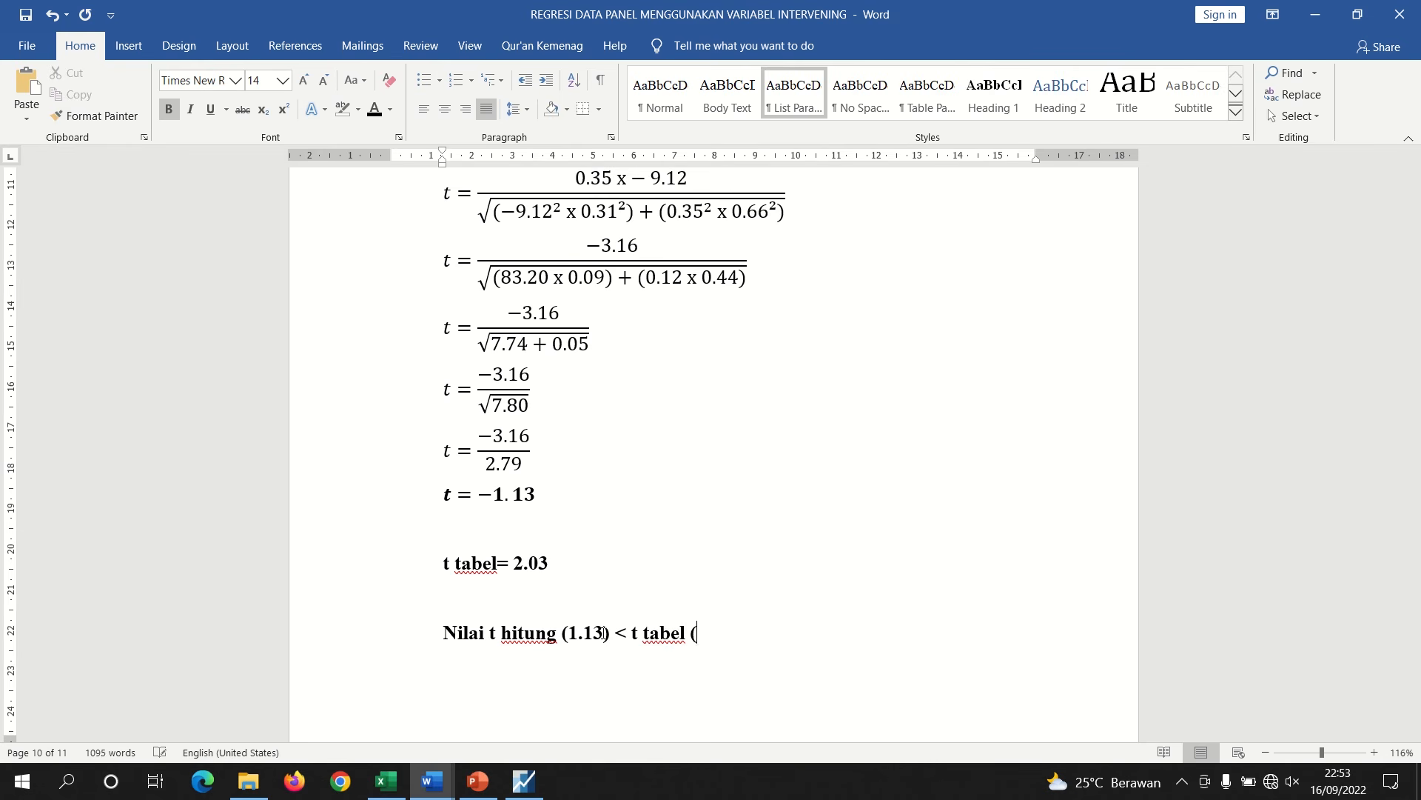
text(2,03()
key(BackSpace)
text(), yang artinya)
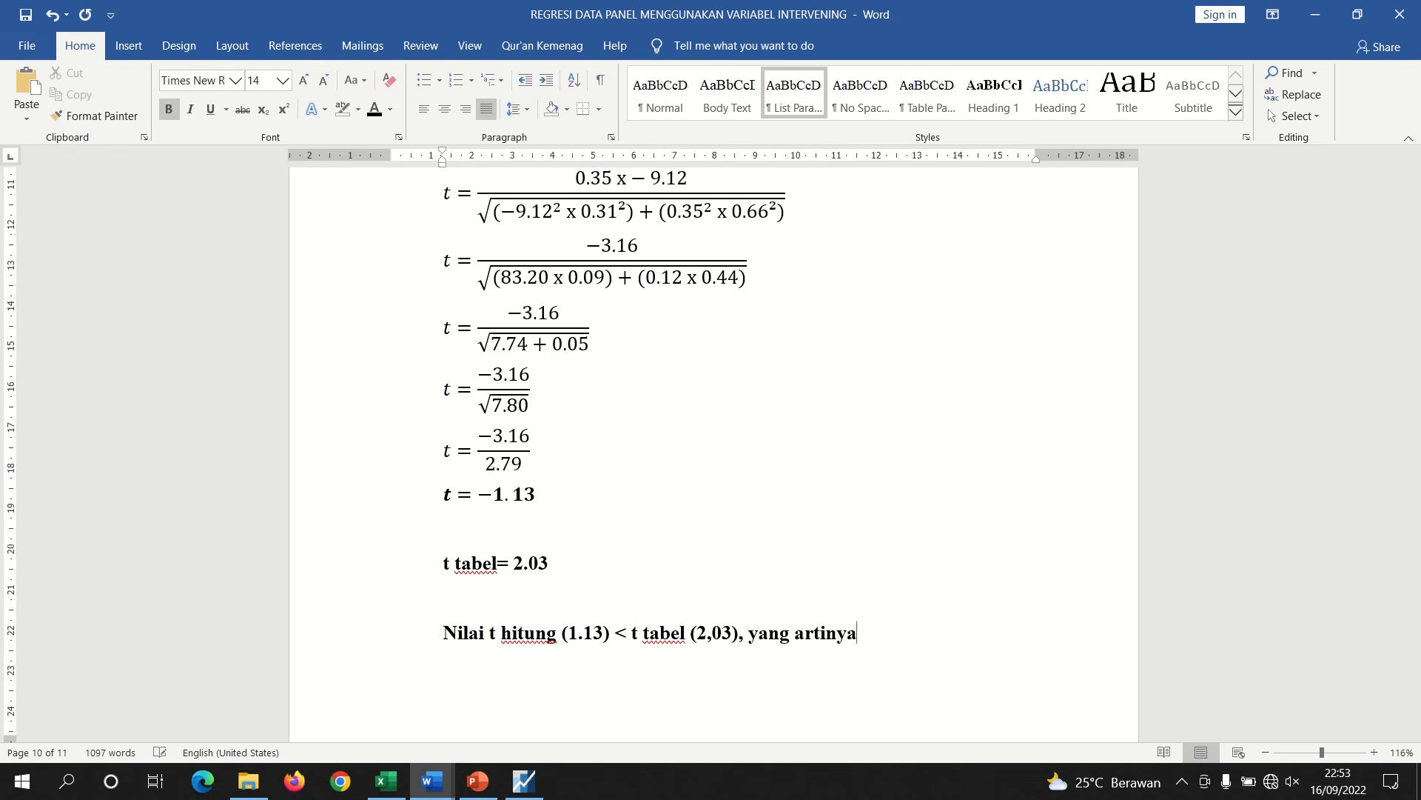
text( Ha ditolak dan)
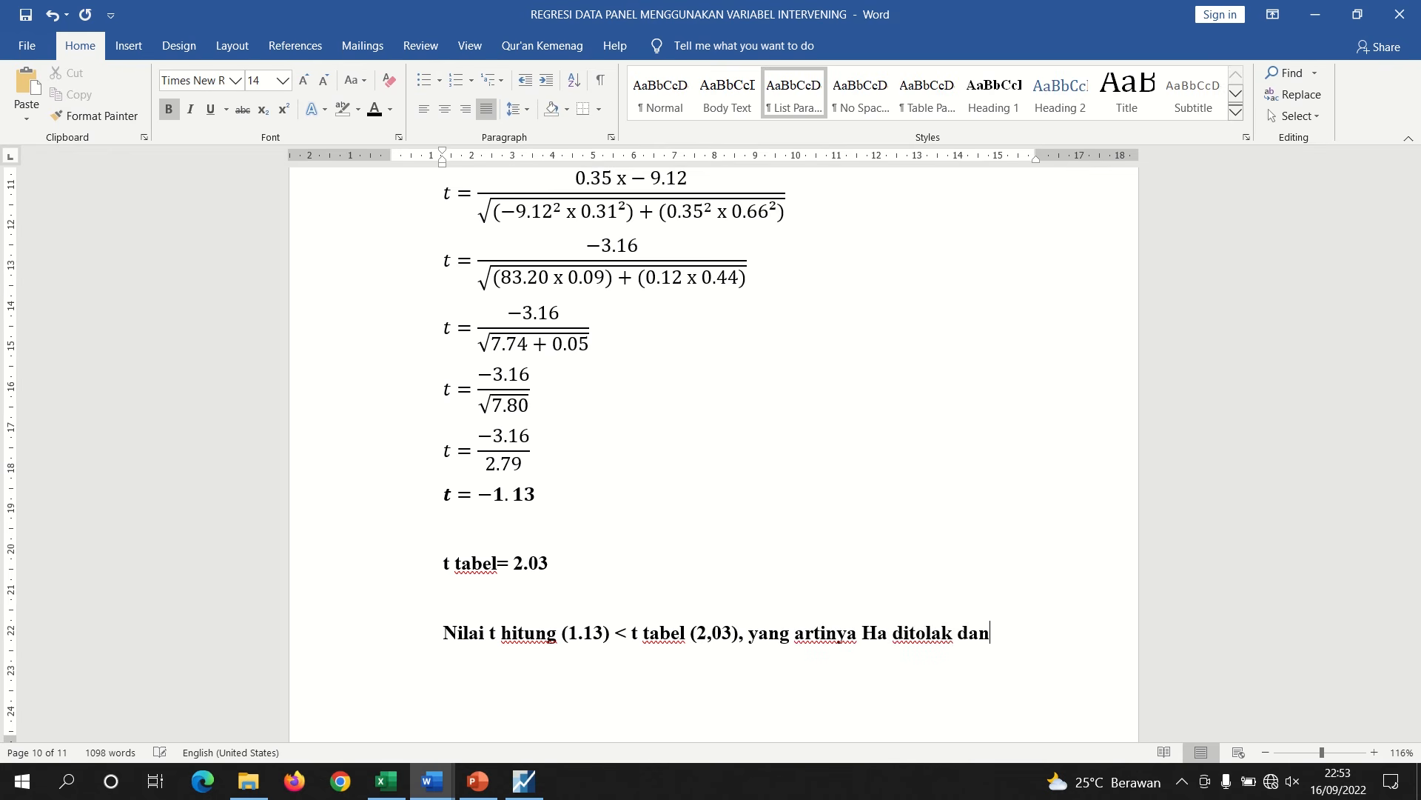
text( H0 dite)
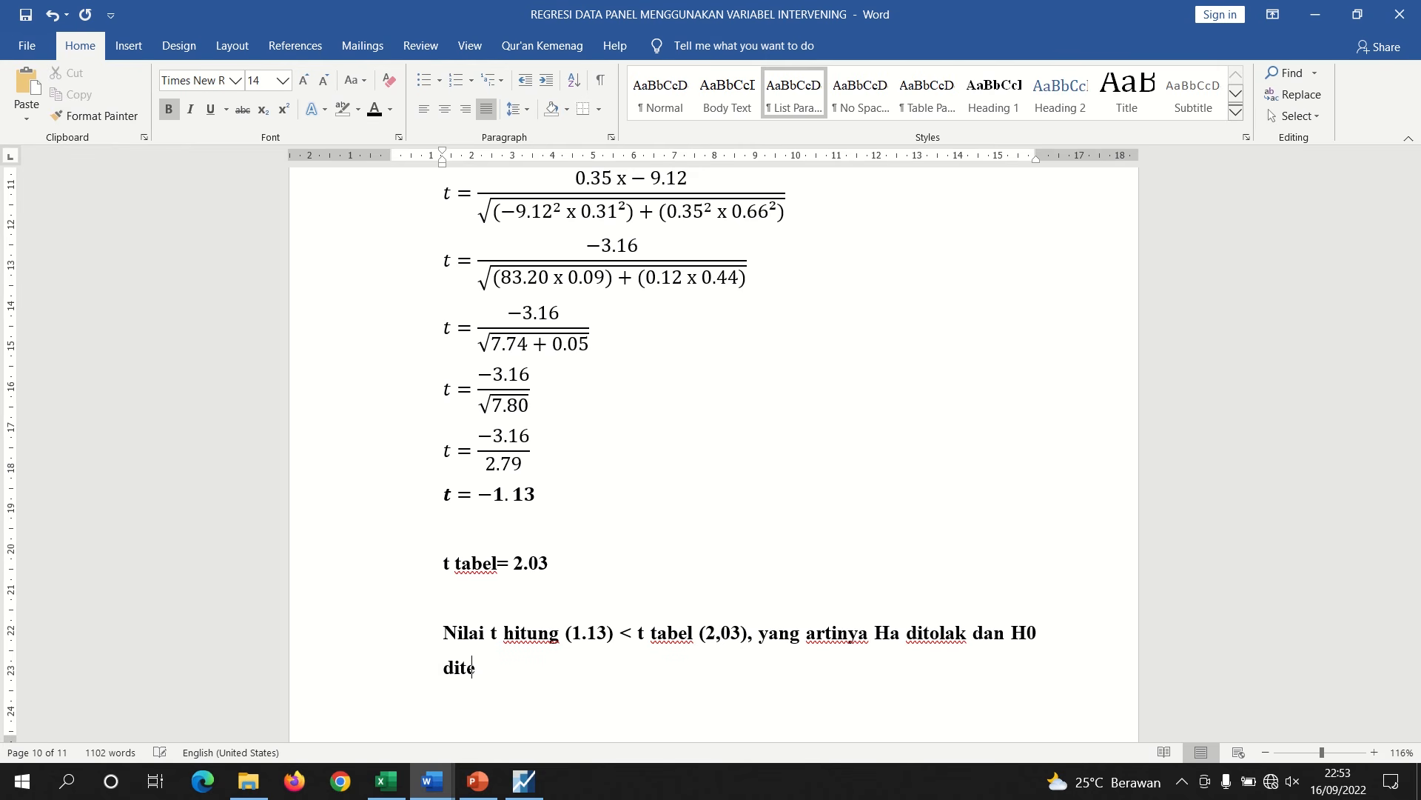
text(rima)
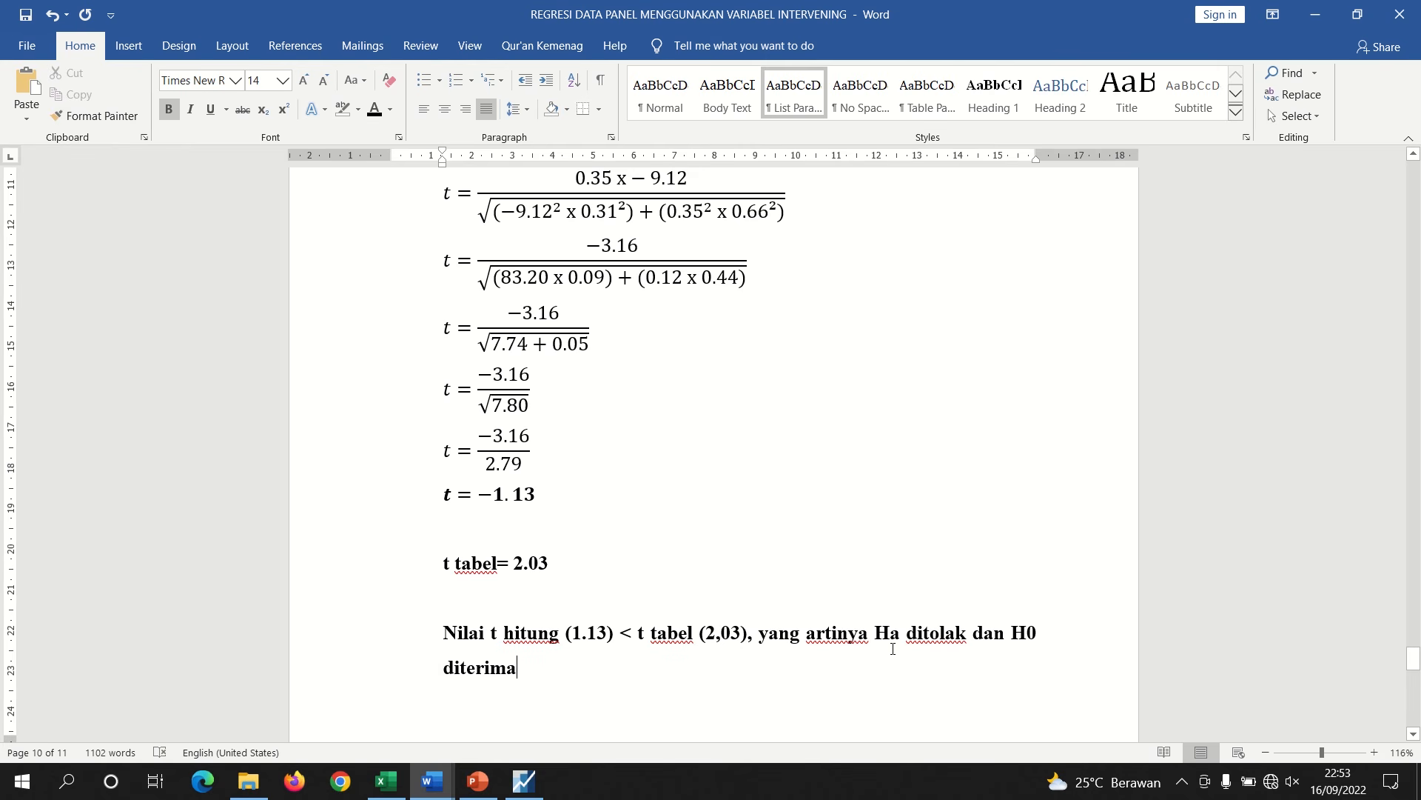
Replace 'yang artinya' in the conclusion with 'maka' and append ', artinya' after 'diterima'
drag(873, 638, 759, 638)
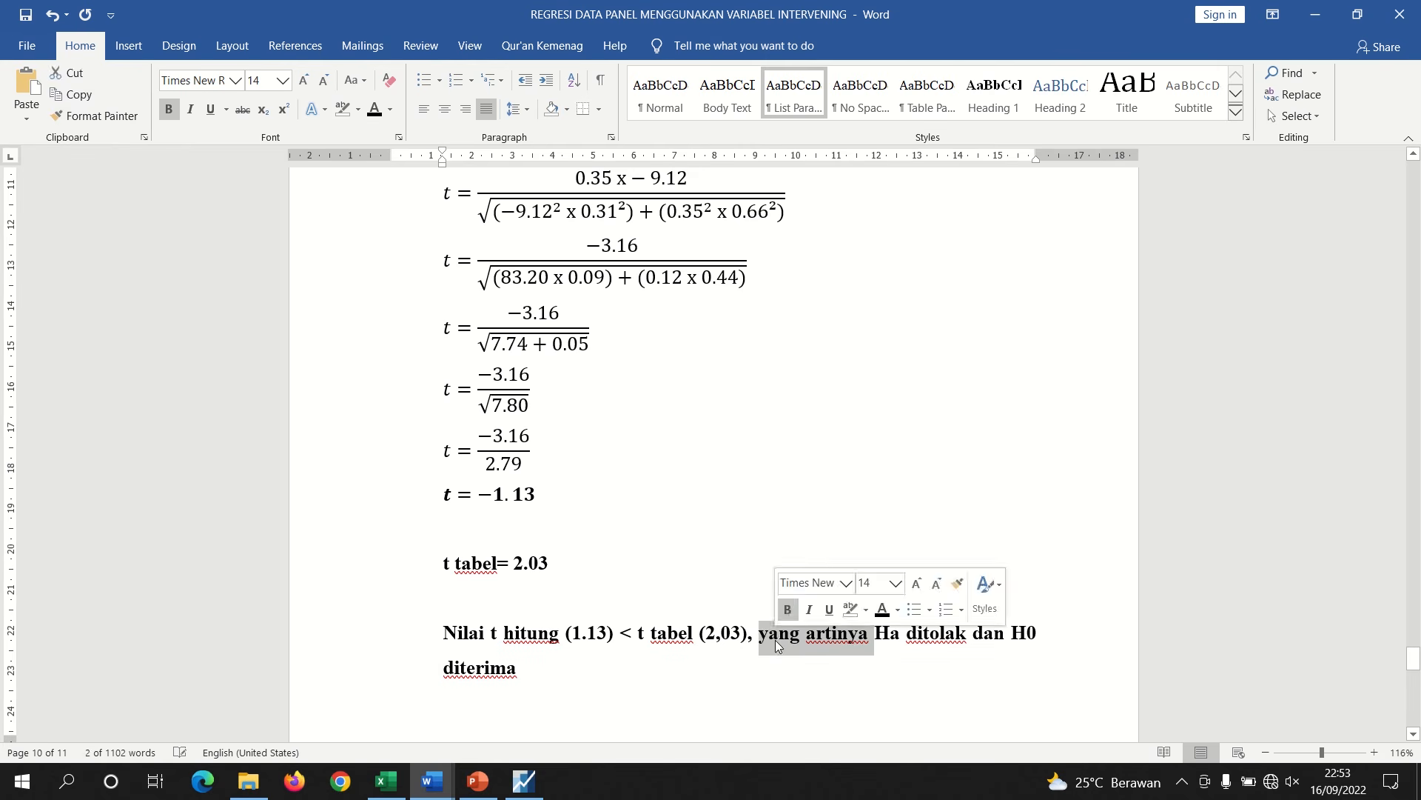
text(maka)
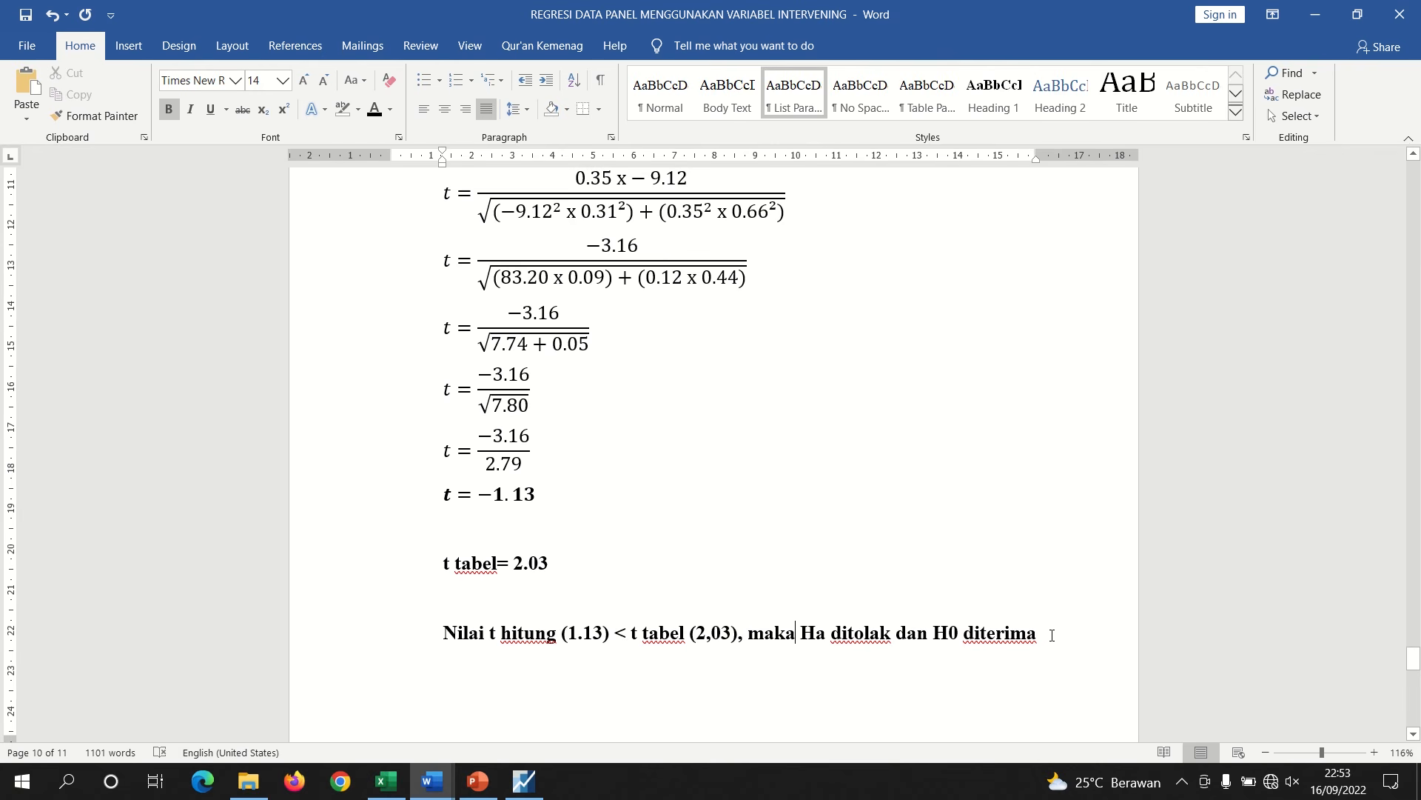
click(1052, 635)
text(, )
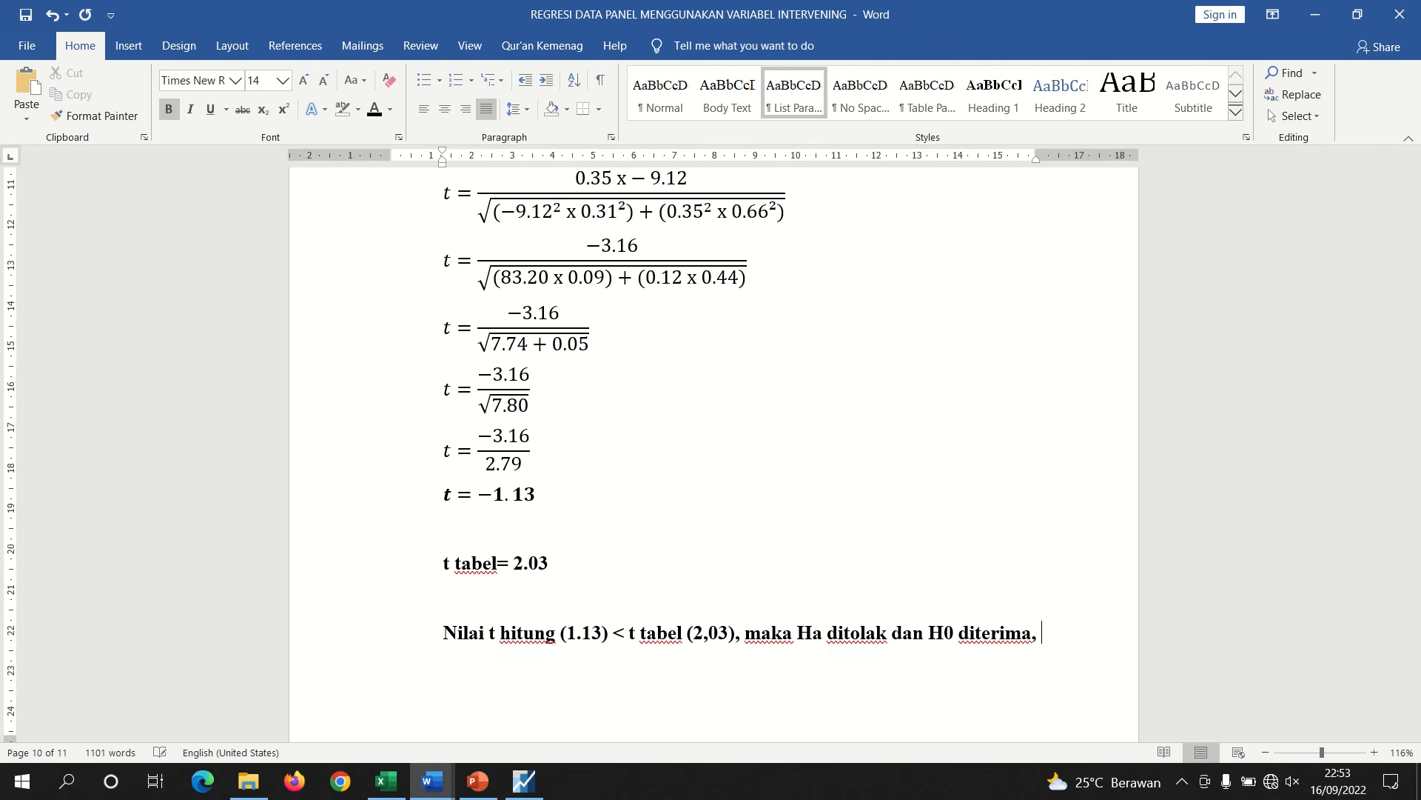
text(artinya)
Copy the H0₈ hypothesis sentence about FDR from Document2, paste it after 'artinya' in the conclusion, and make it bold
mouse_move(435, 781)
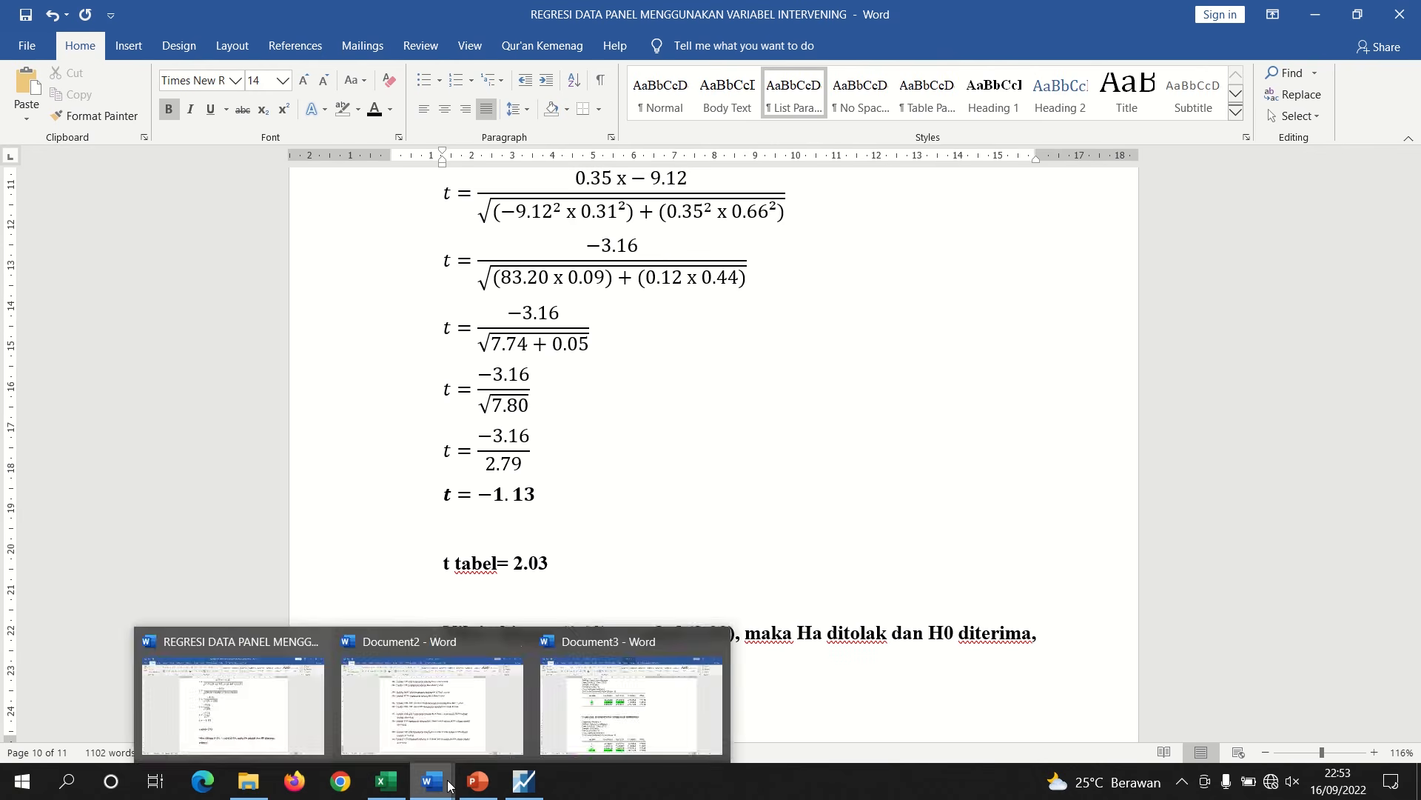
click(453, 699)
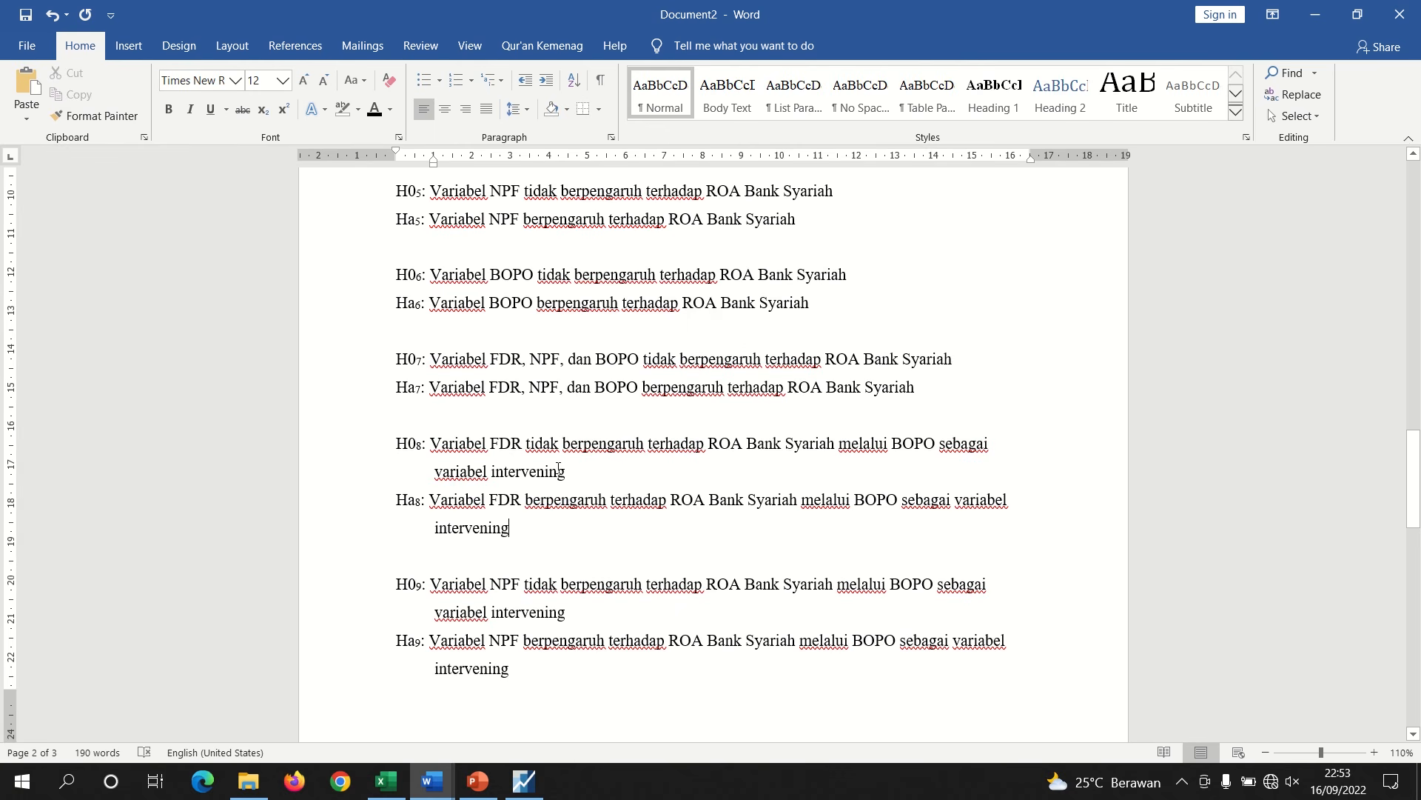
drag(580, 472, 459, 447)
key(ctrl+c)
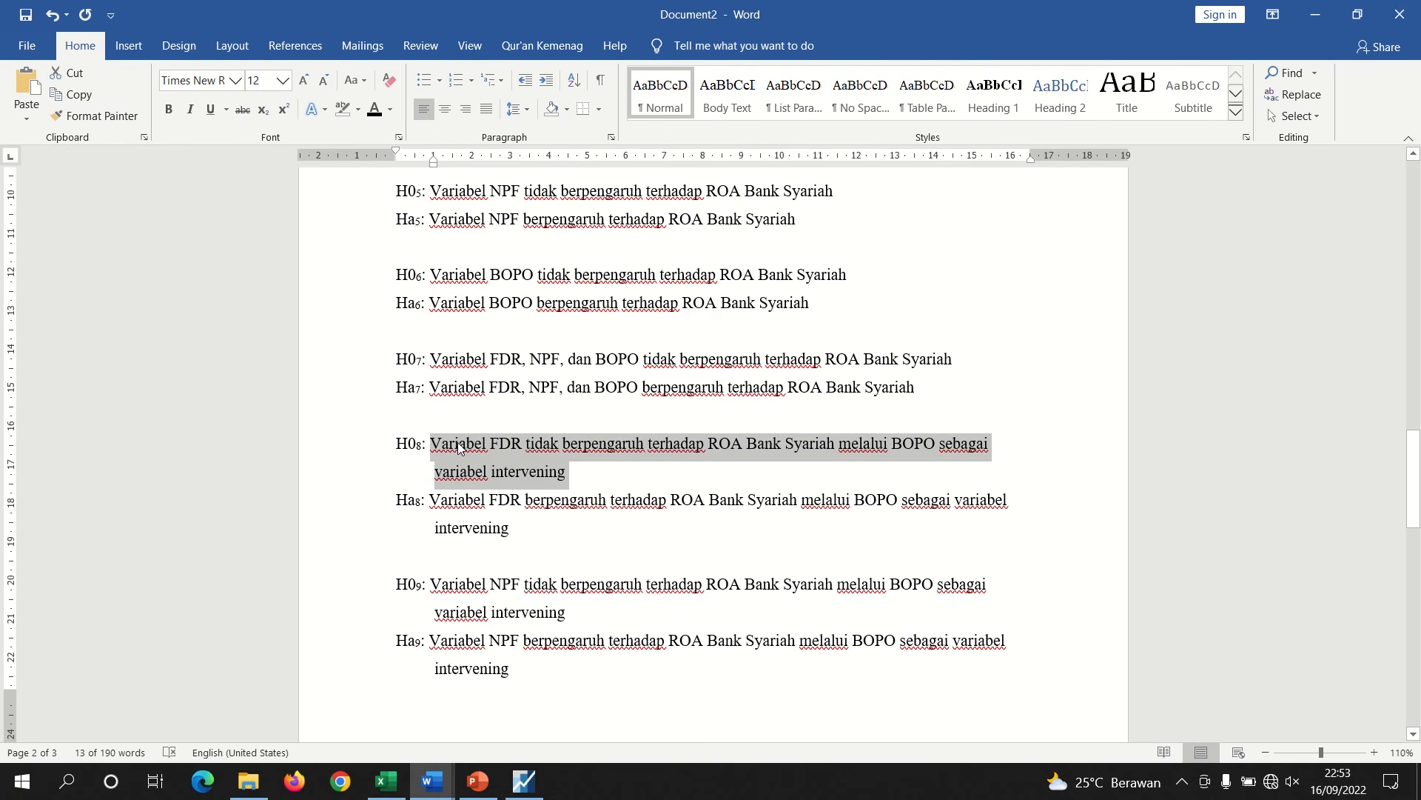
mouse_move(437, 781)
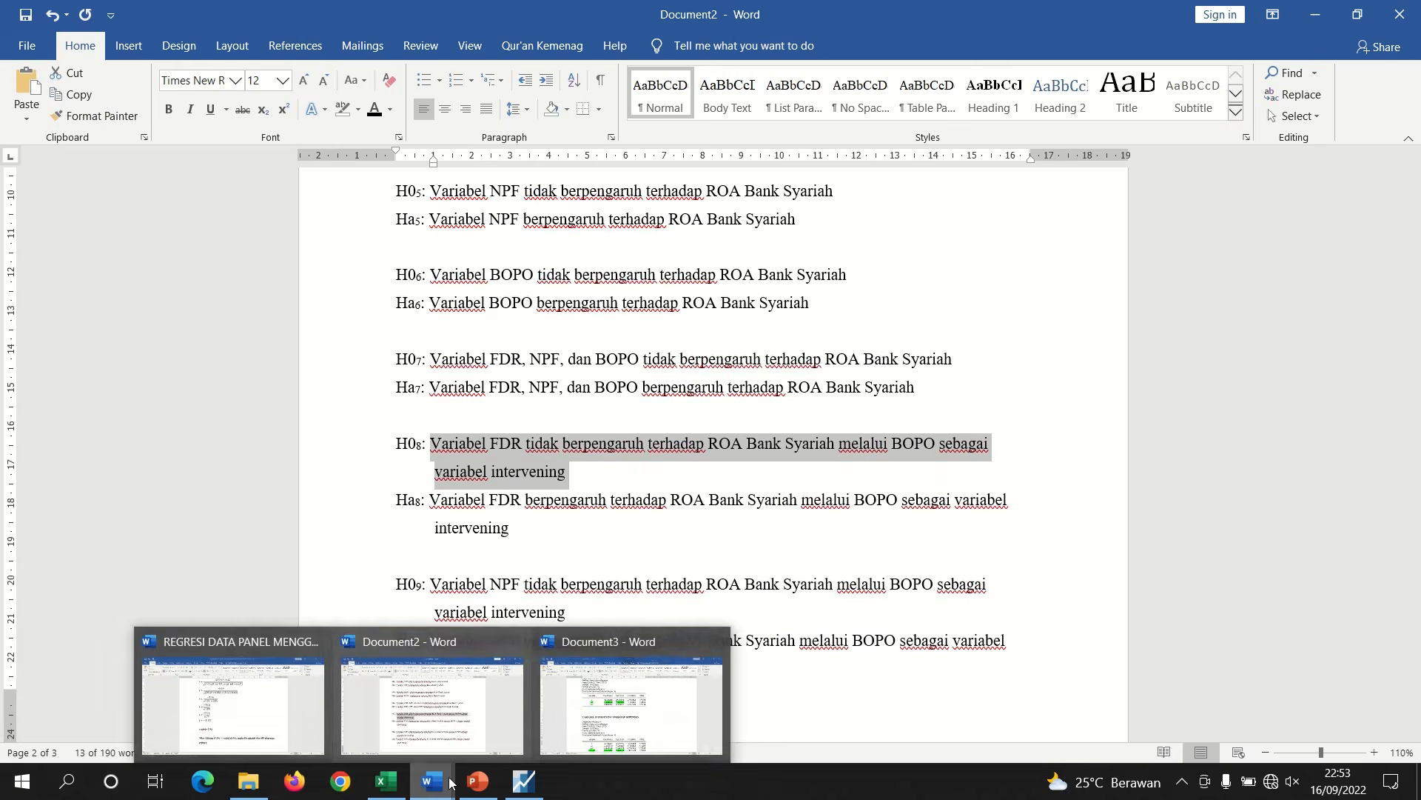
click(266, 724)
key(ctrl+v)
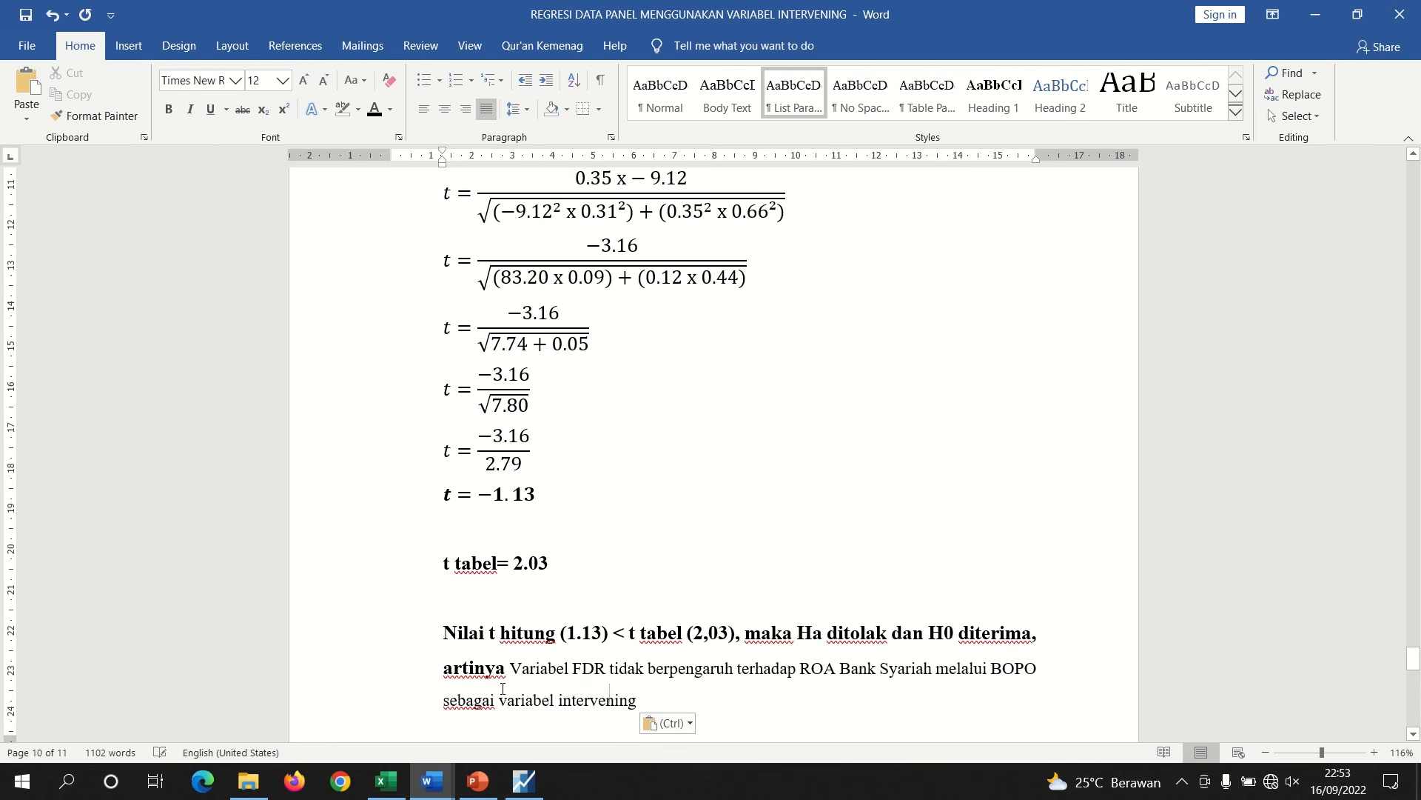
drag(638, 699, 516, 674)
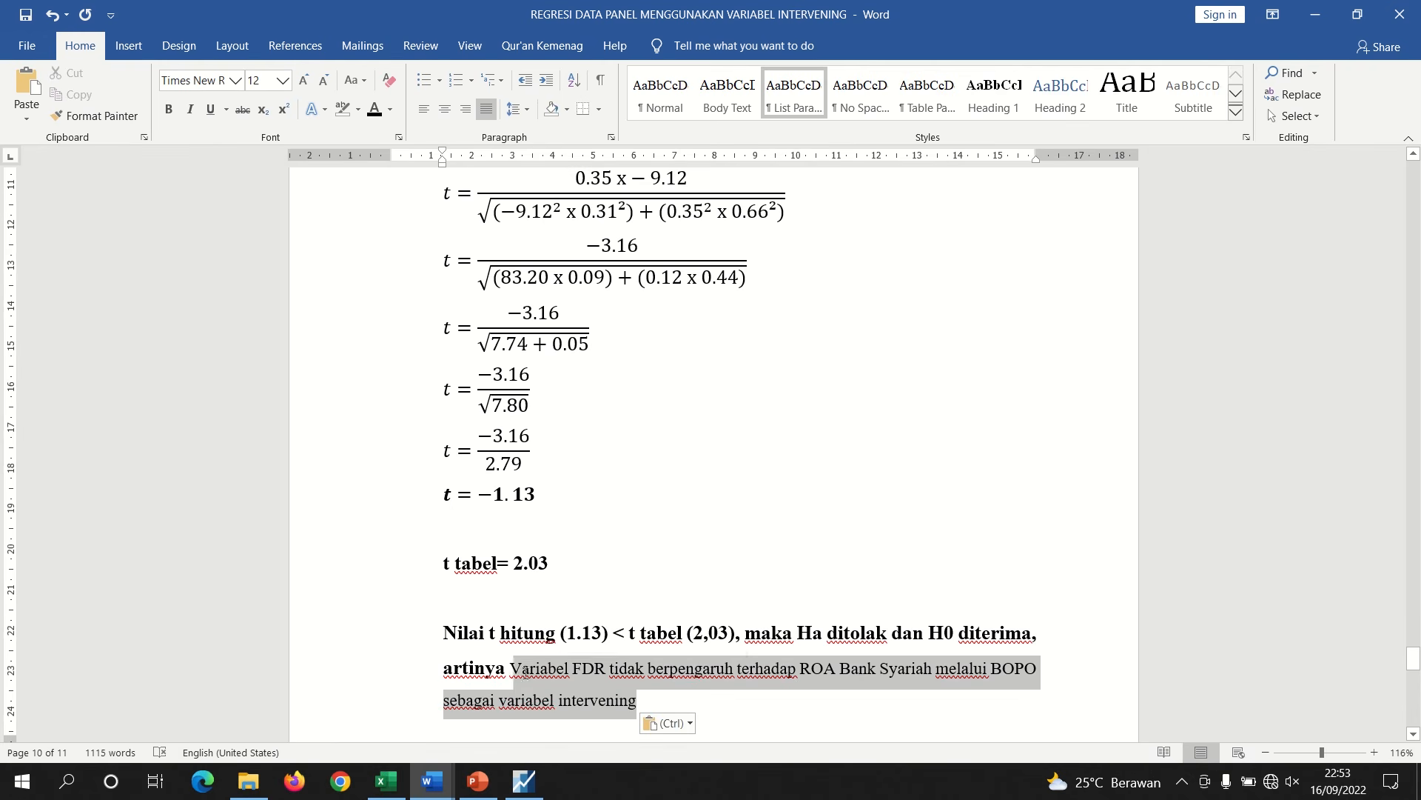
click(575, 669)
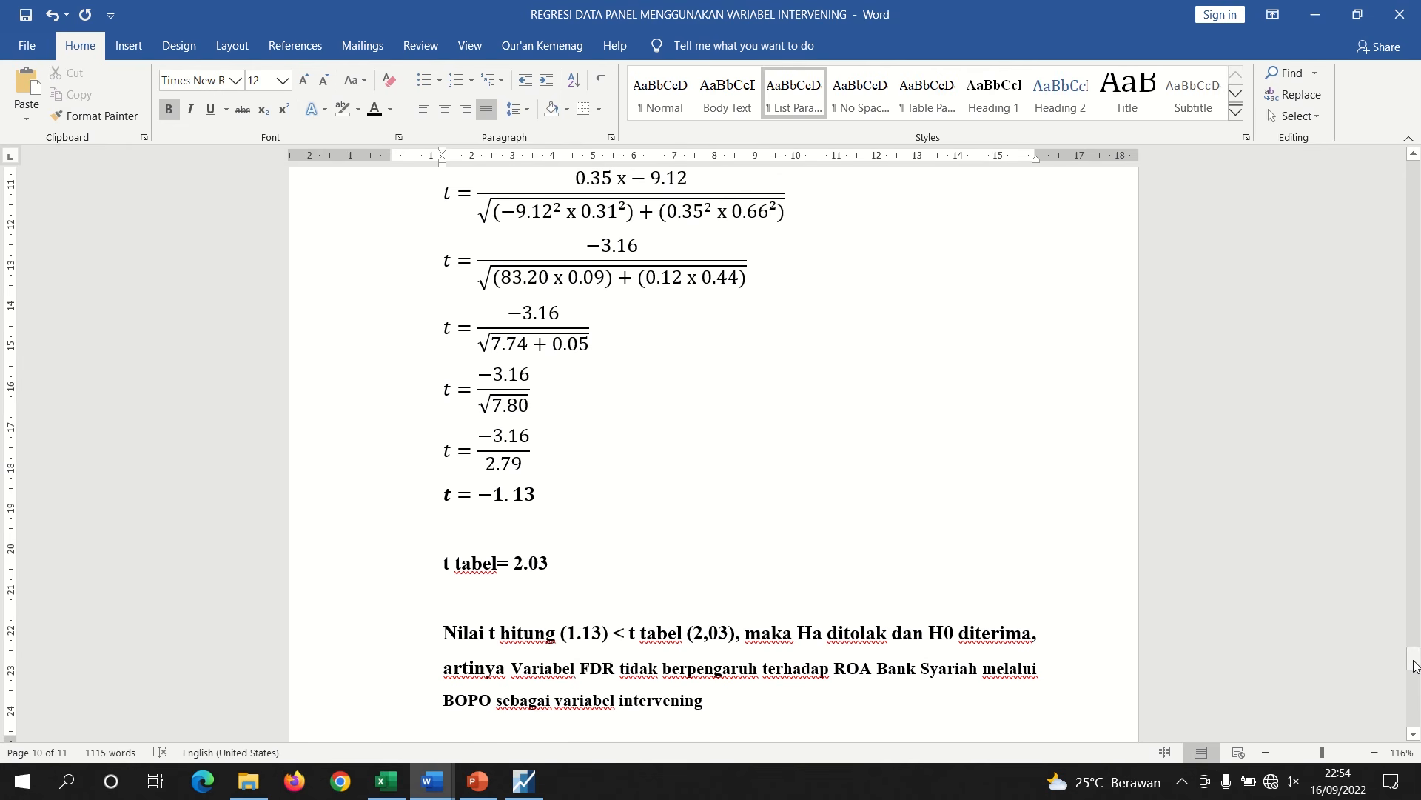
Switch to the Document3 window holding the regression output tables
drag(1414, 665, 1411, 699)
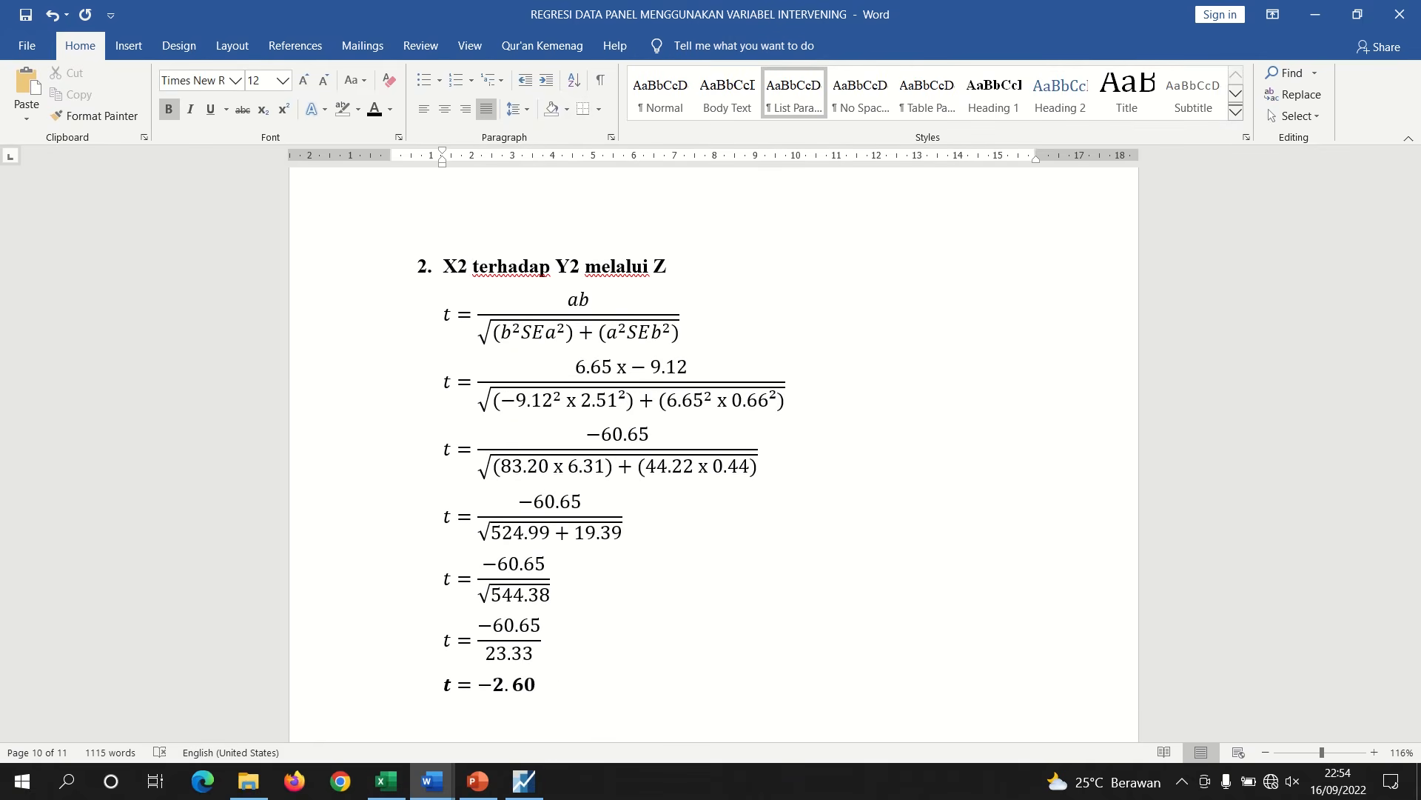
mouse_move(433, 782)
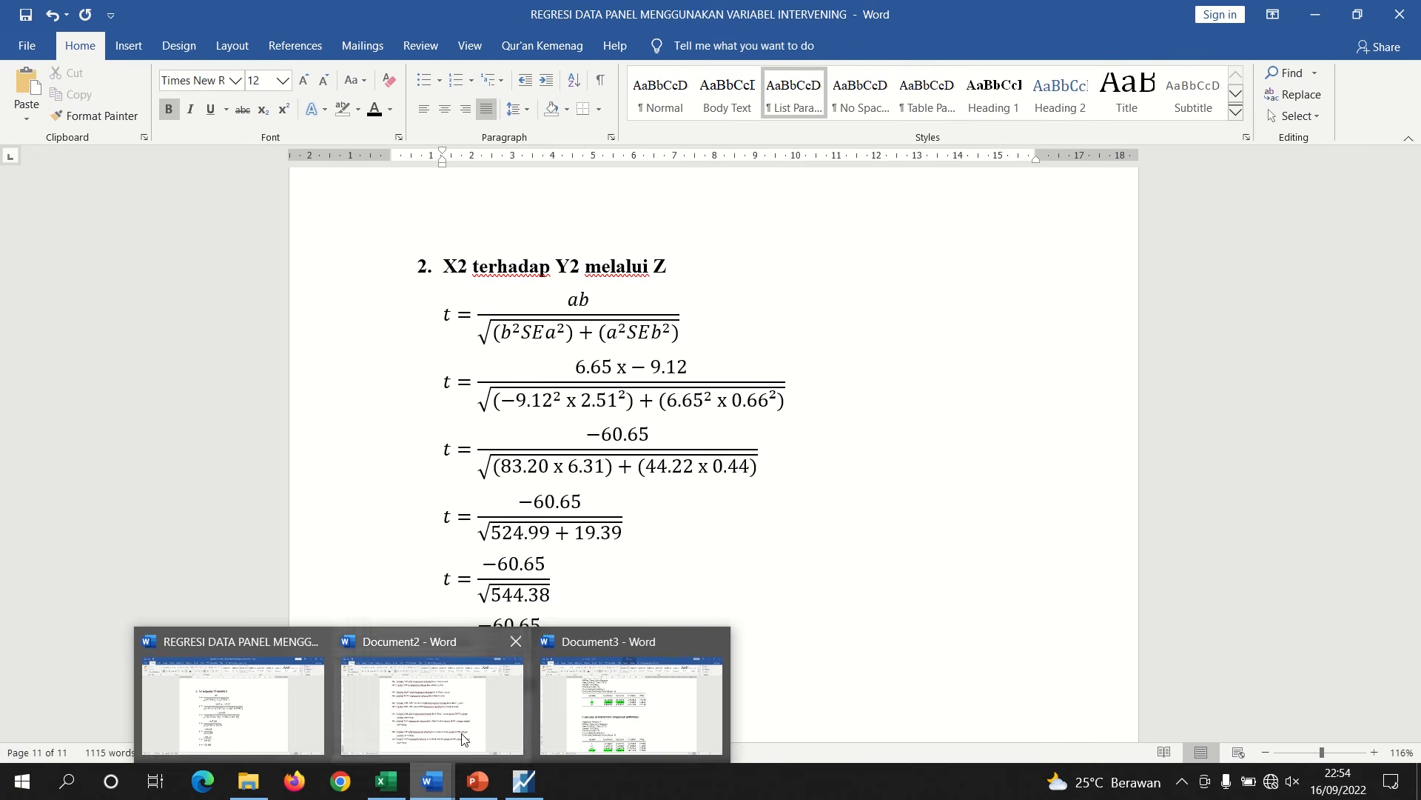
click(650, 698)
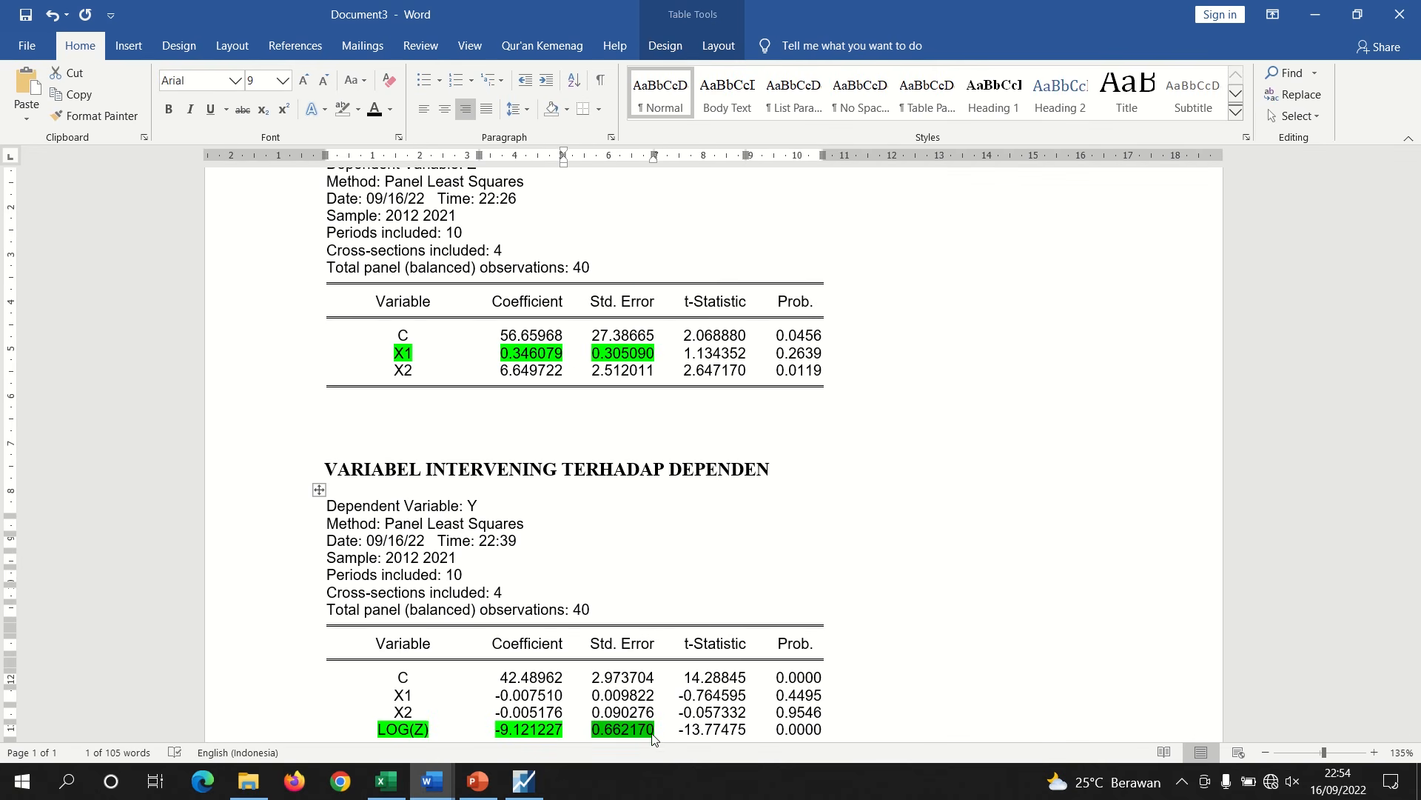
click(654, 729)
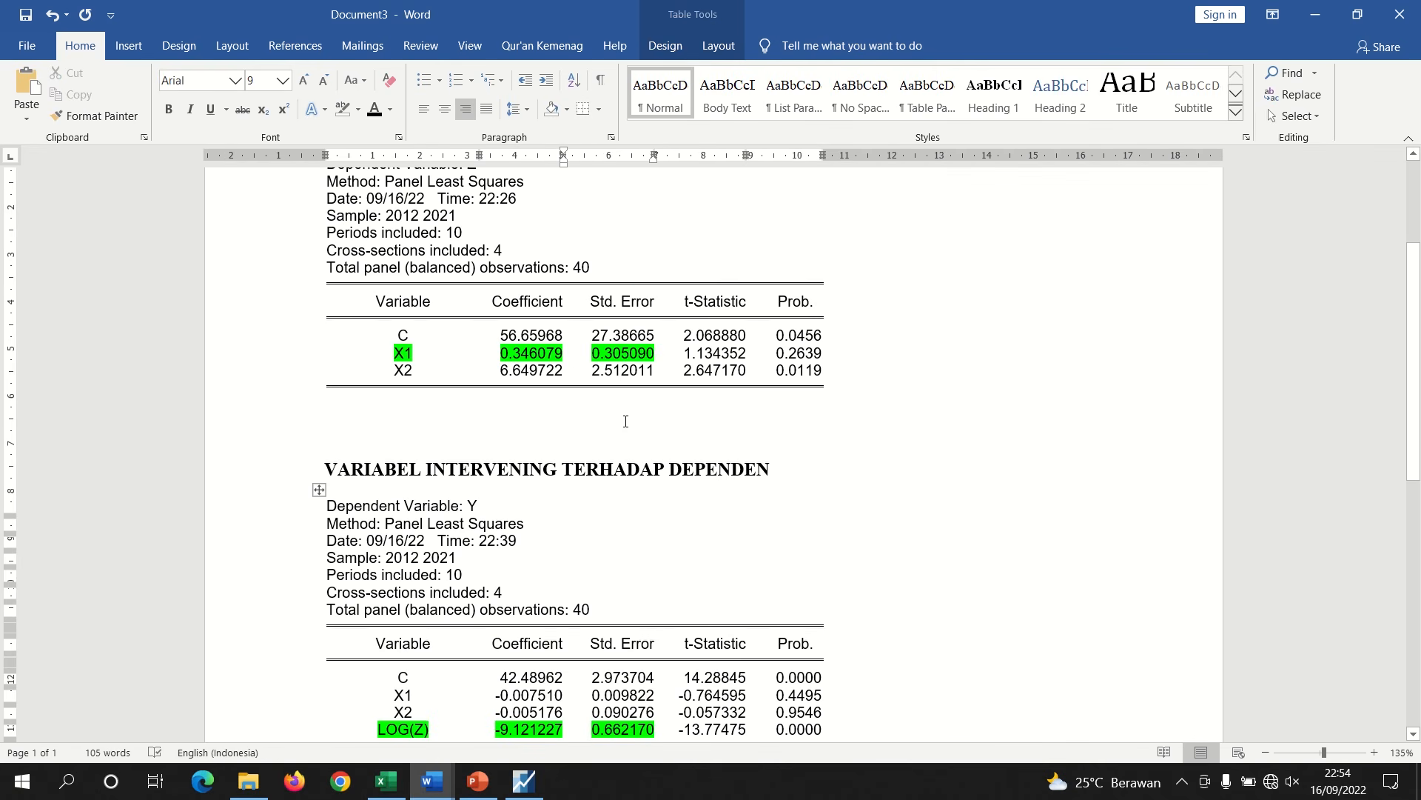
Remove the highlight from the X1 row in the first regression table
drag(660, 351, 404, 353)
click(343, 109)
Highlight the X2 row's name, coefficient and standard error in green in the first regression table
click(603, 373)
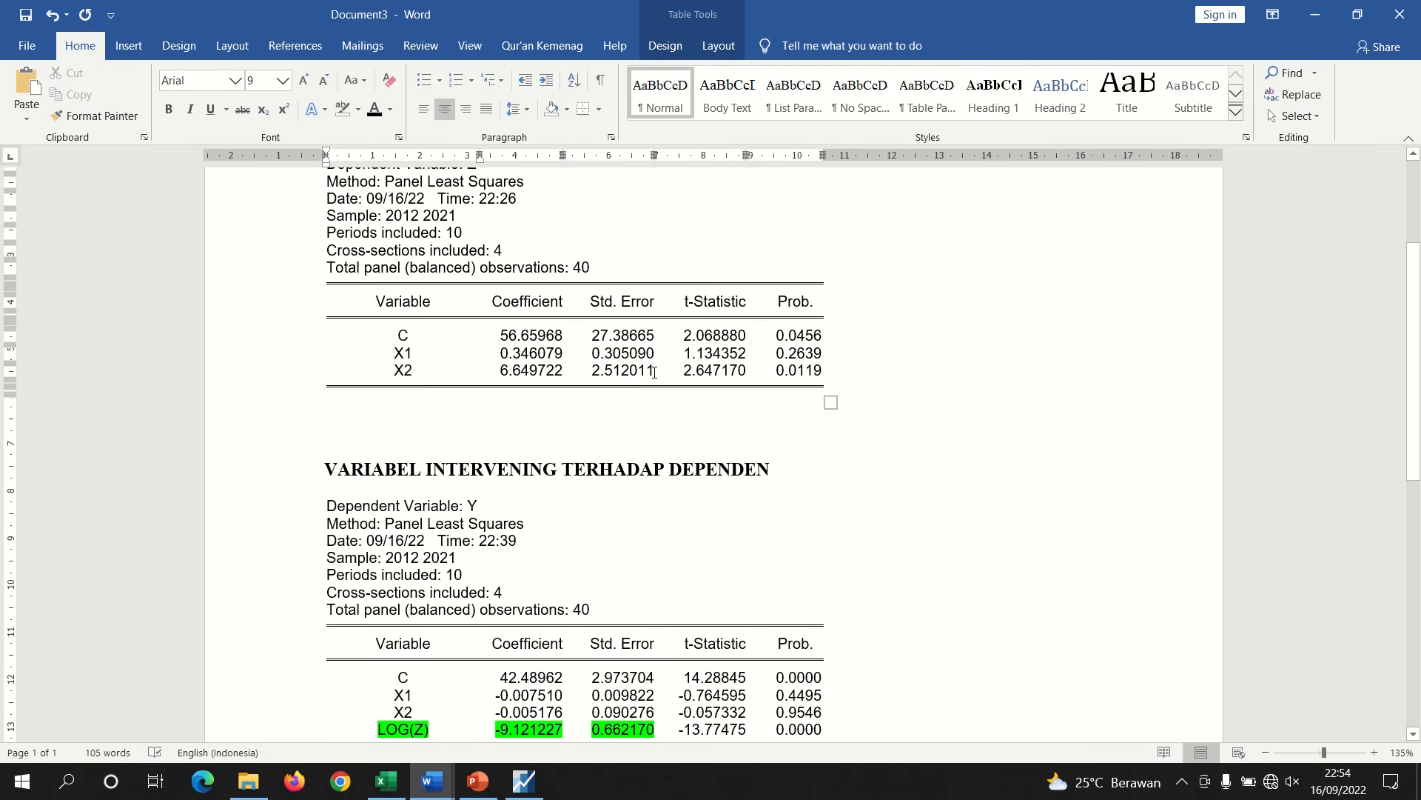
drag(654, 371, 435, 371)
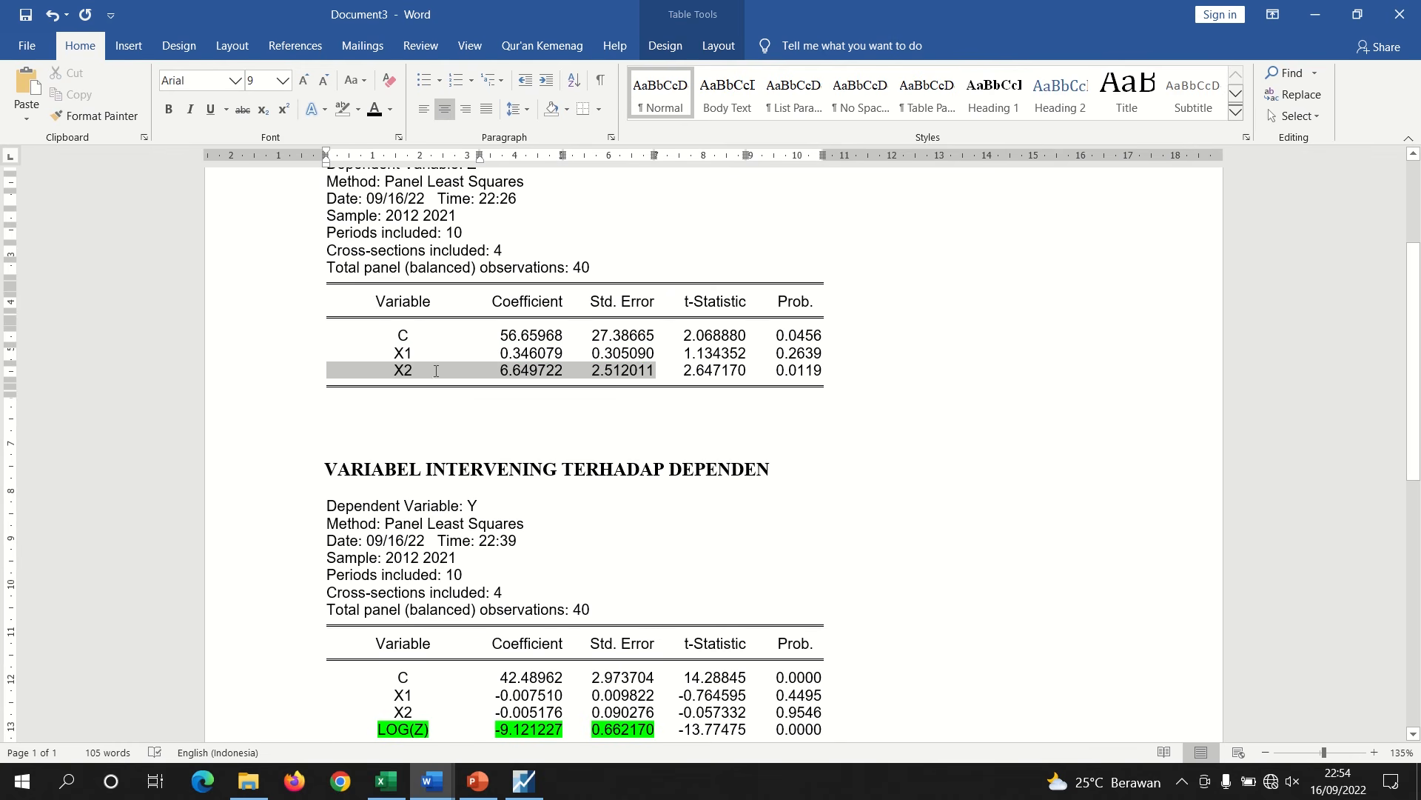
click(358, 105)
click(375, 133)
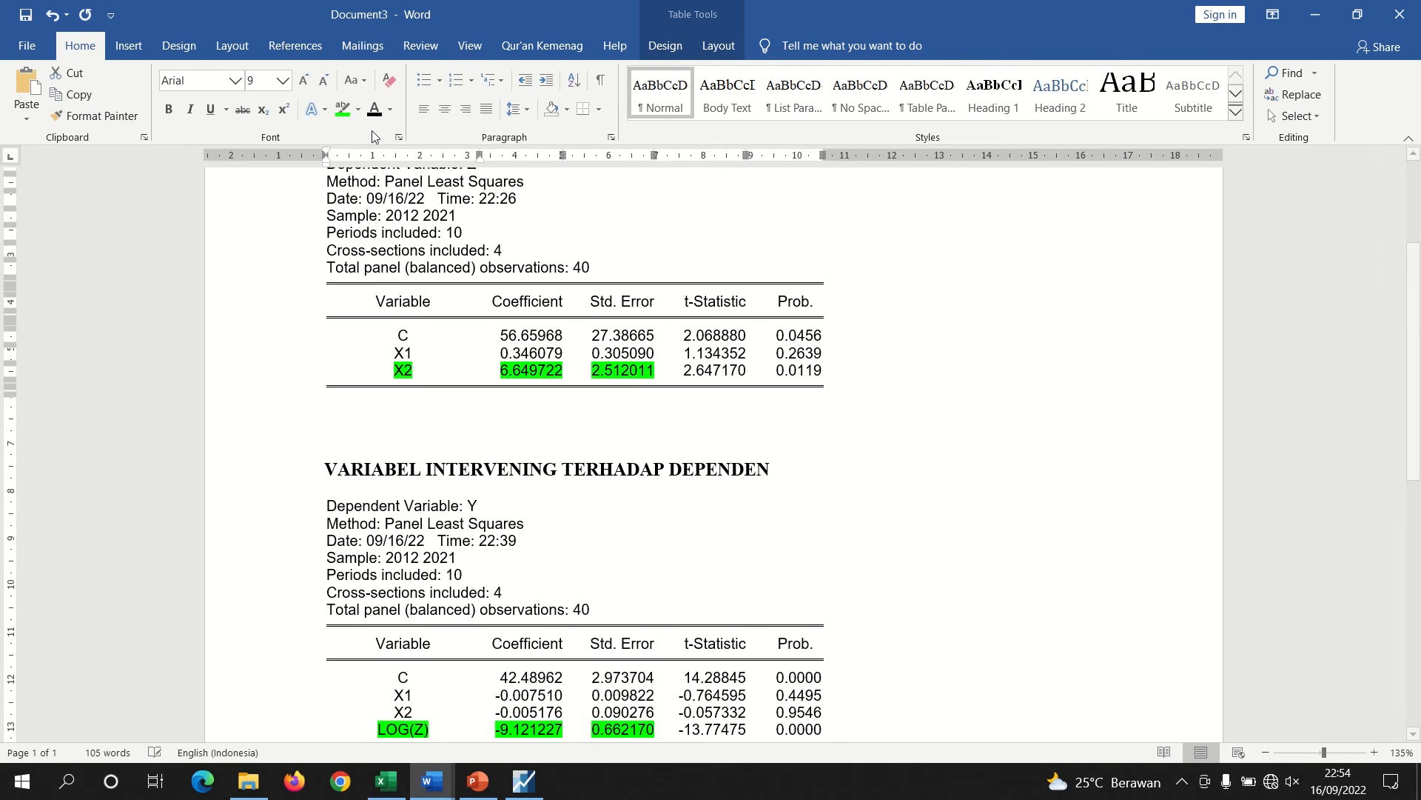
click(551, 402)
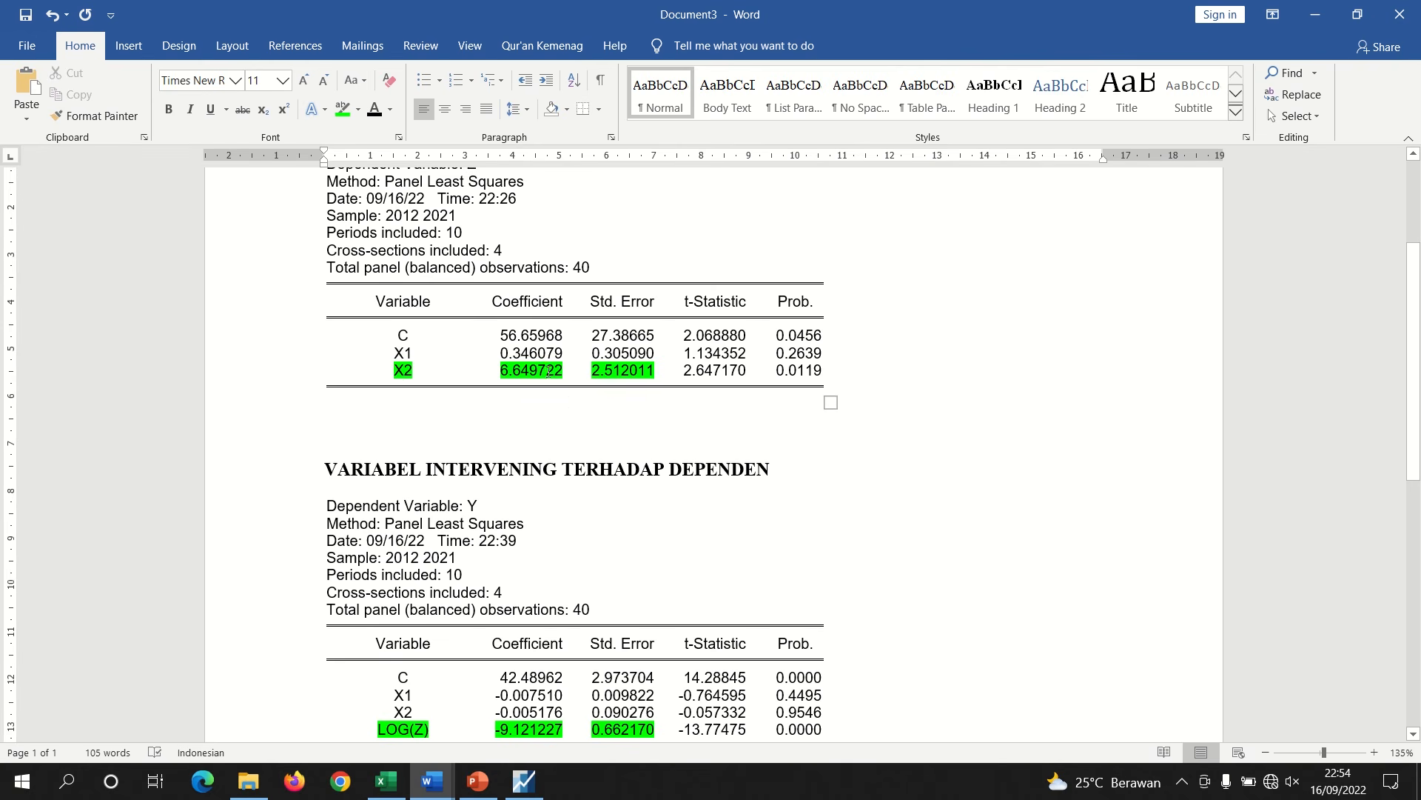
Check the X2 coefficient and standard error values in the regression output against the main report
double_click(553, 370)
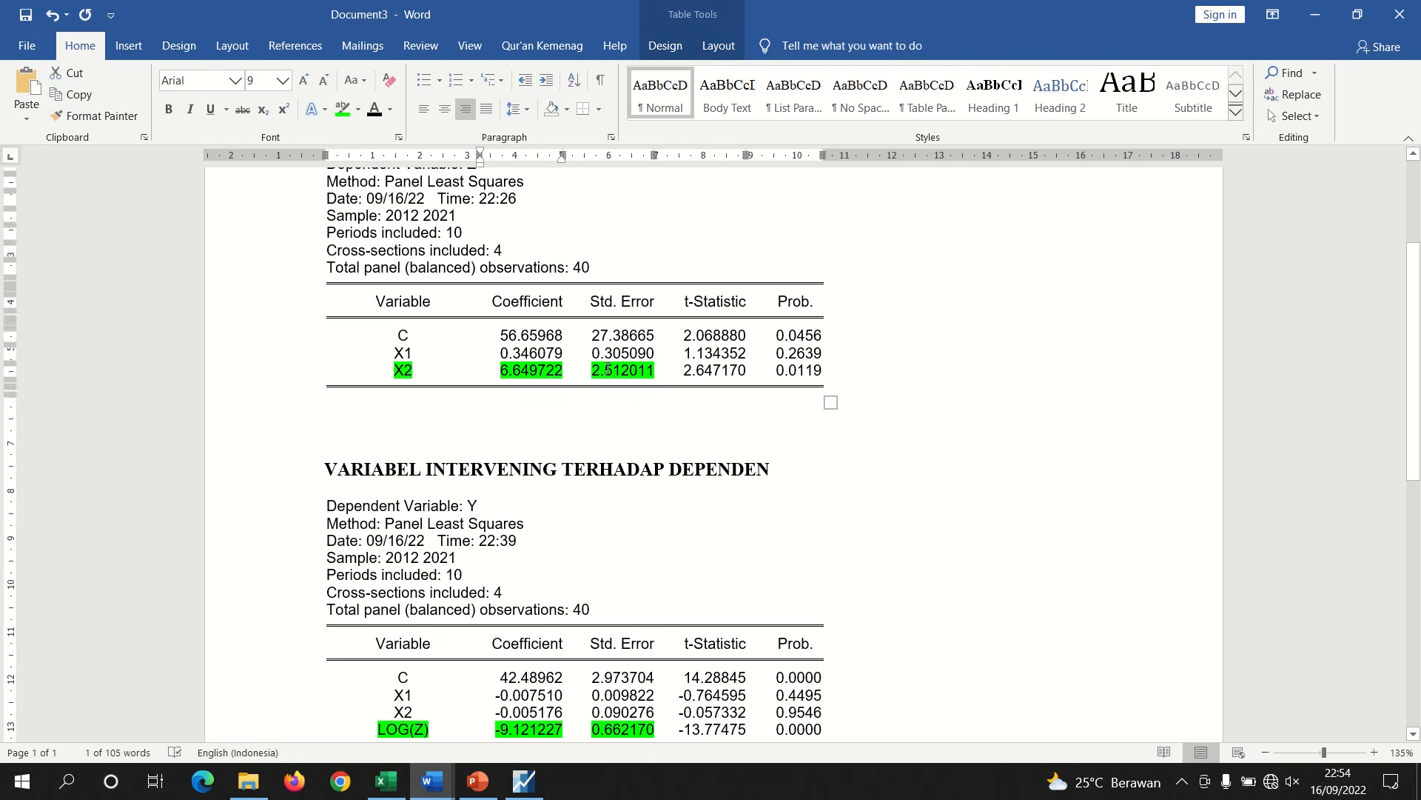
double_click(609, 370)
click(601, 397)
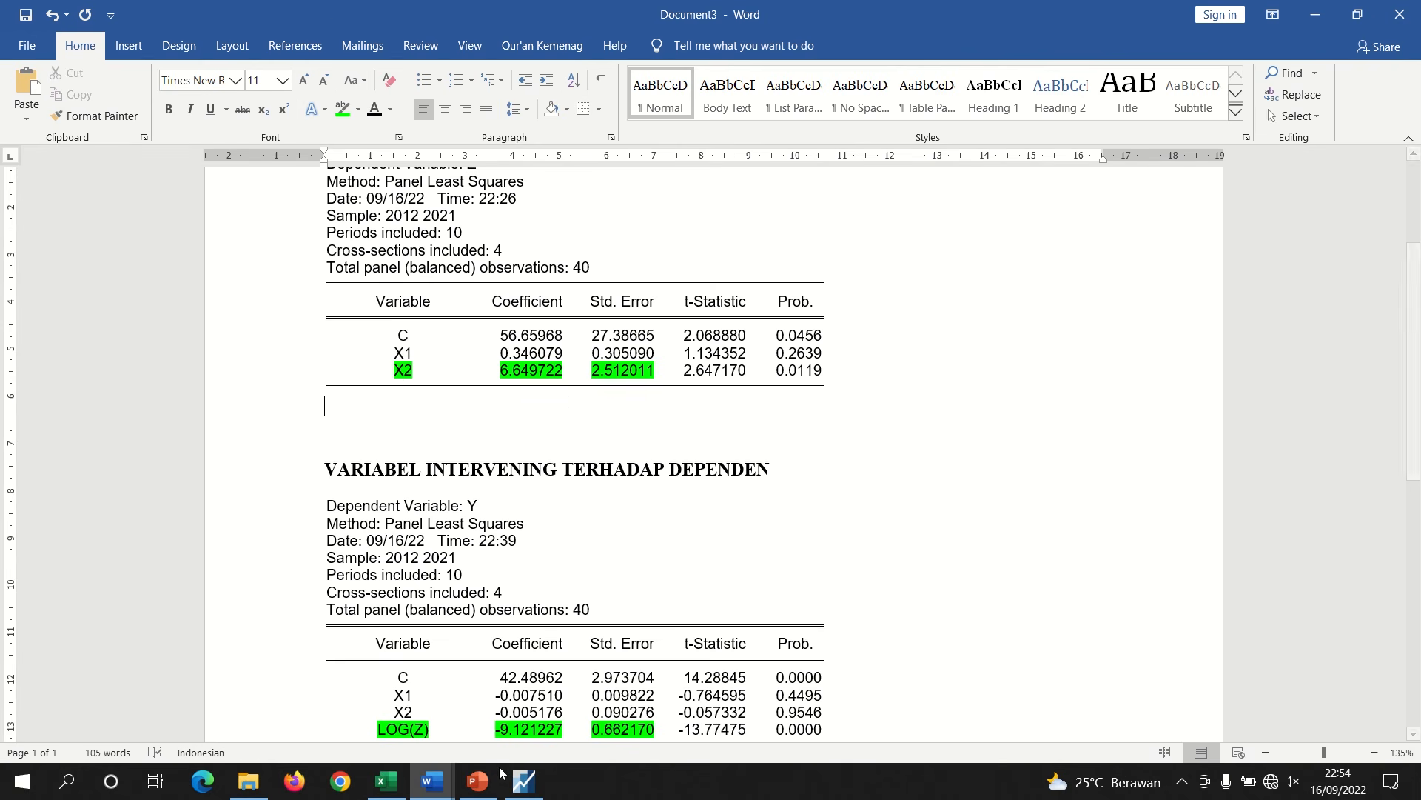
mouse_move(436, 791)
click(268, 717)
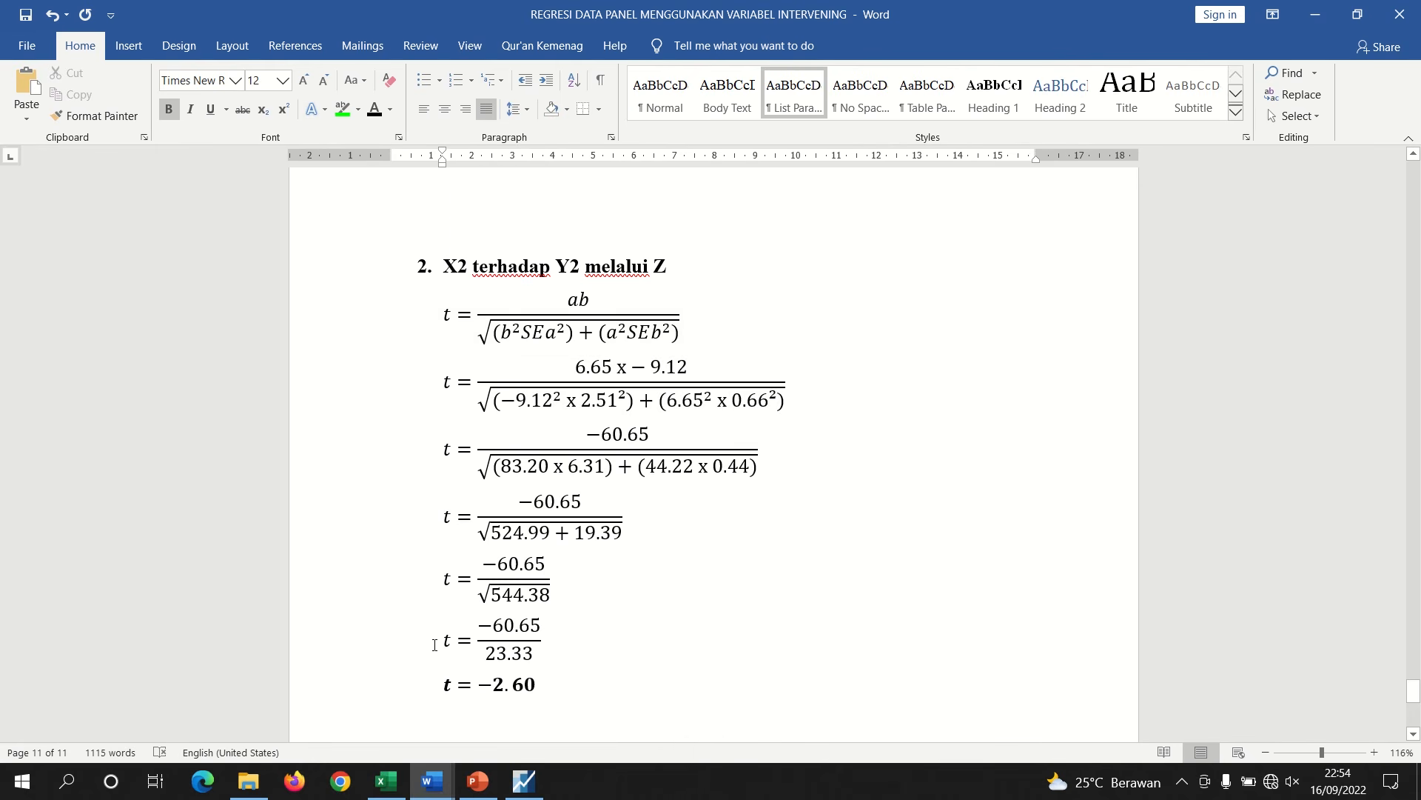
mouse_move(433, 781)
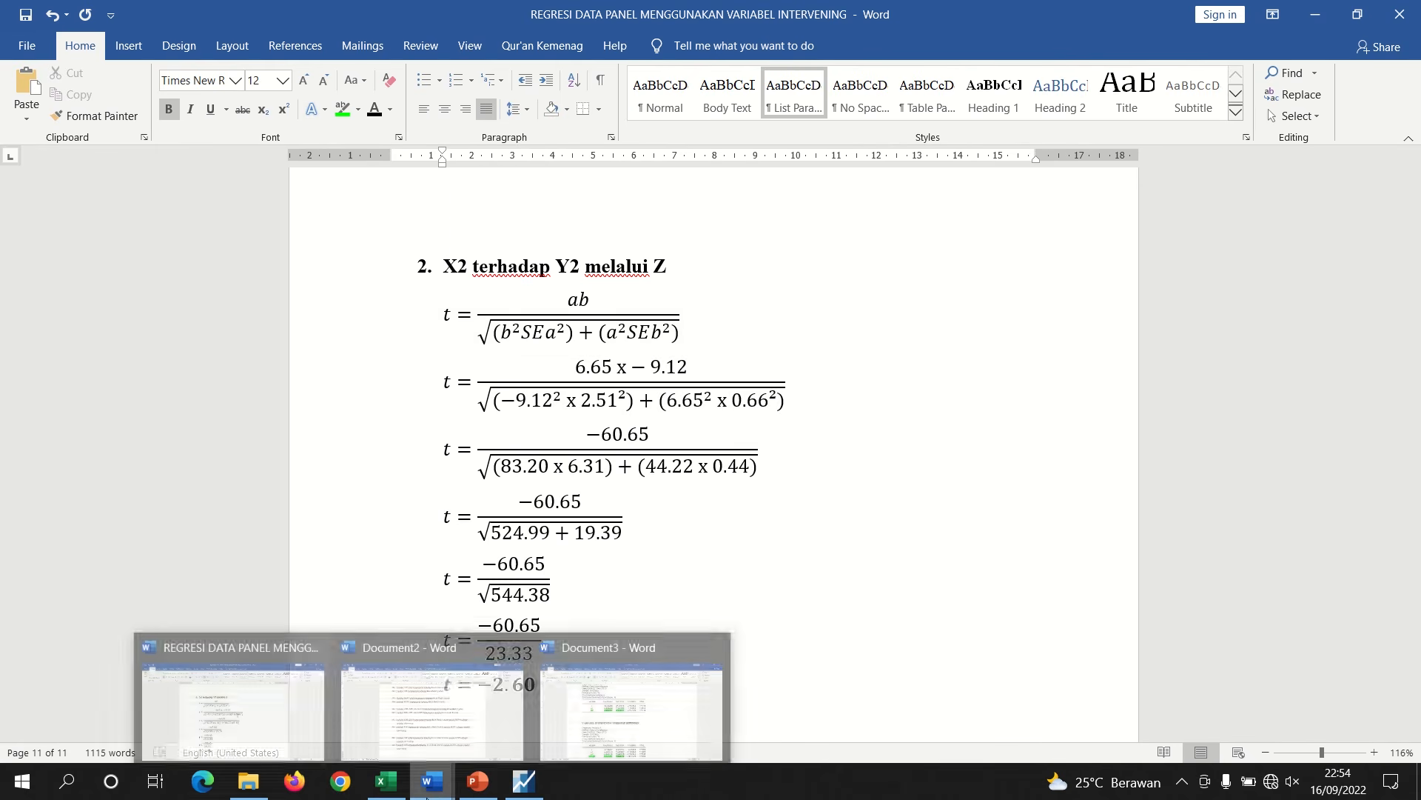
click(577, 730)
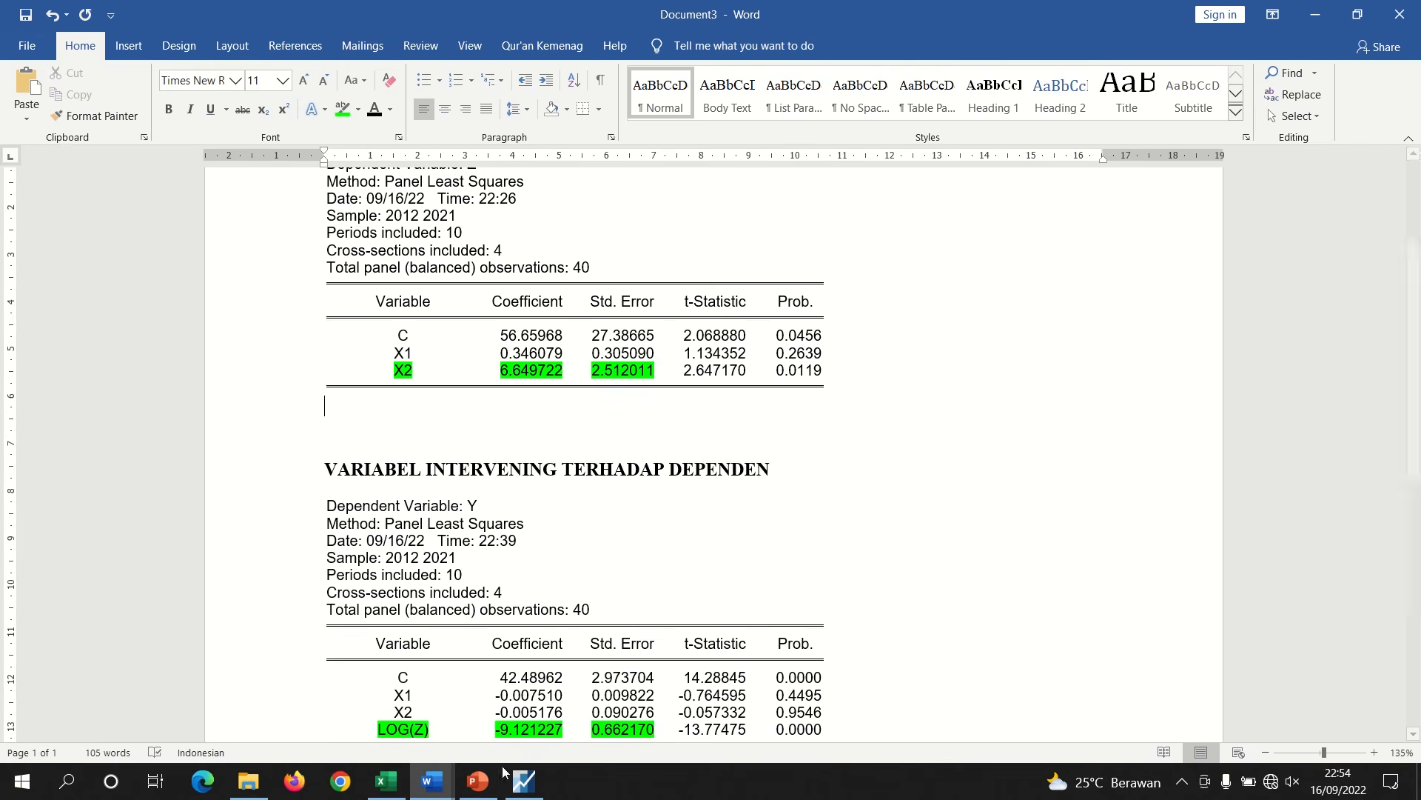
mouse_move(439, 786)
click(287, 709)
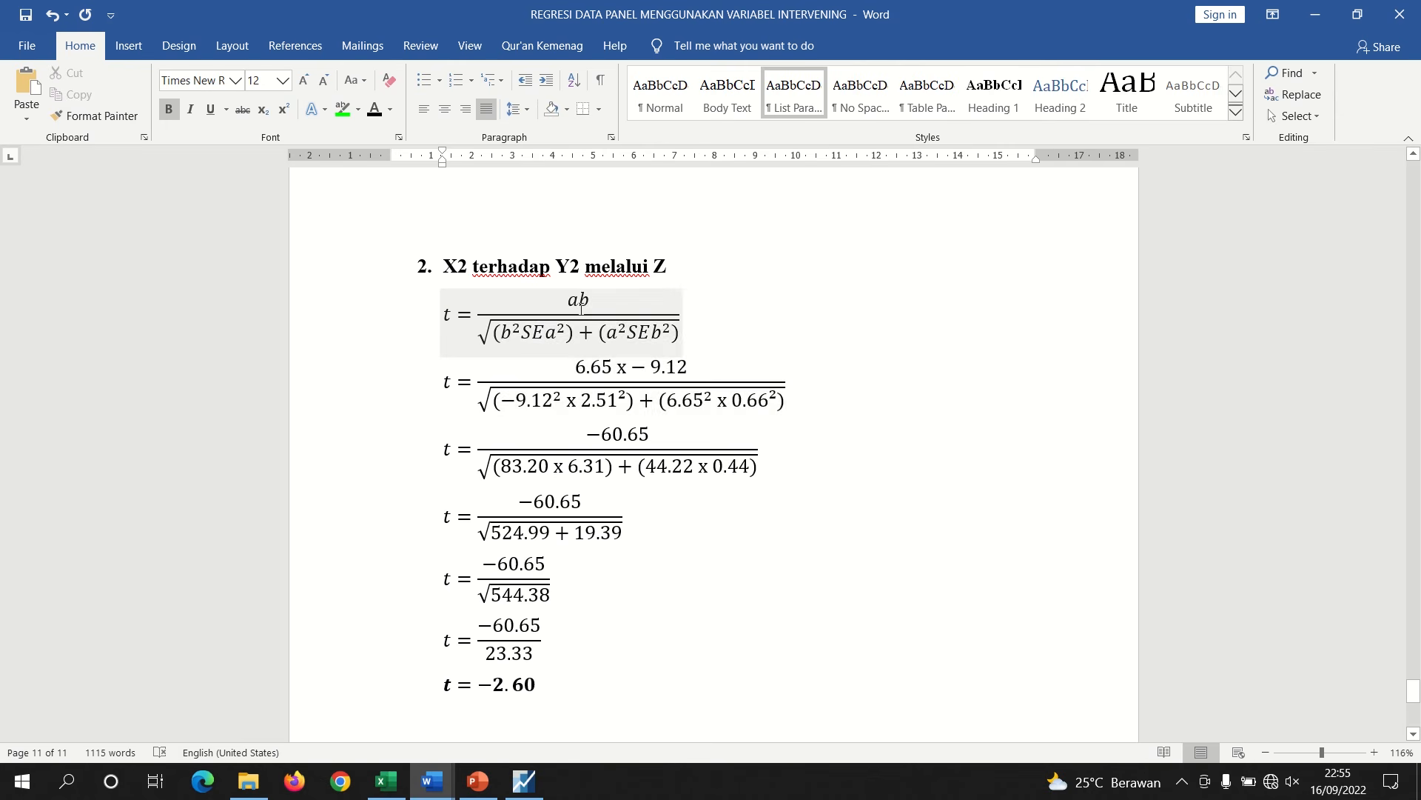
Examine the values substituted in the X2-through-Z t equations, comparing them with the regression output
drag(560, 331, 523, 335)
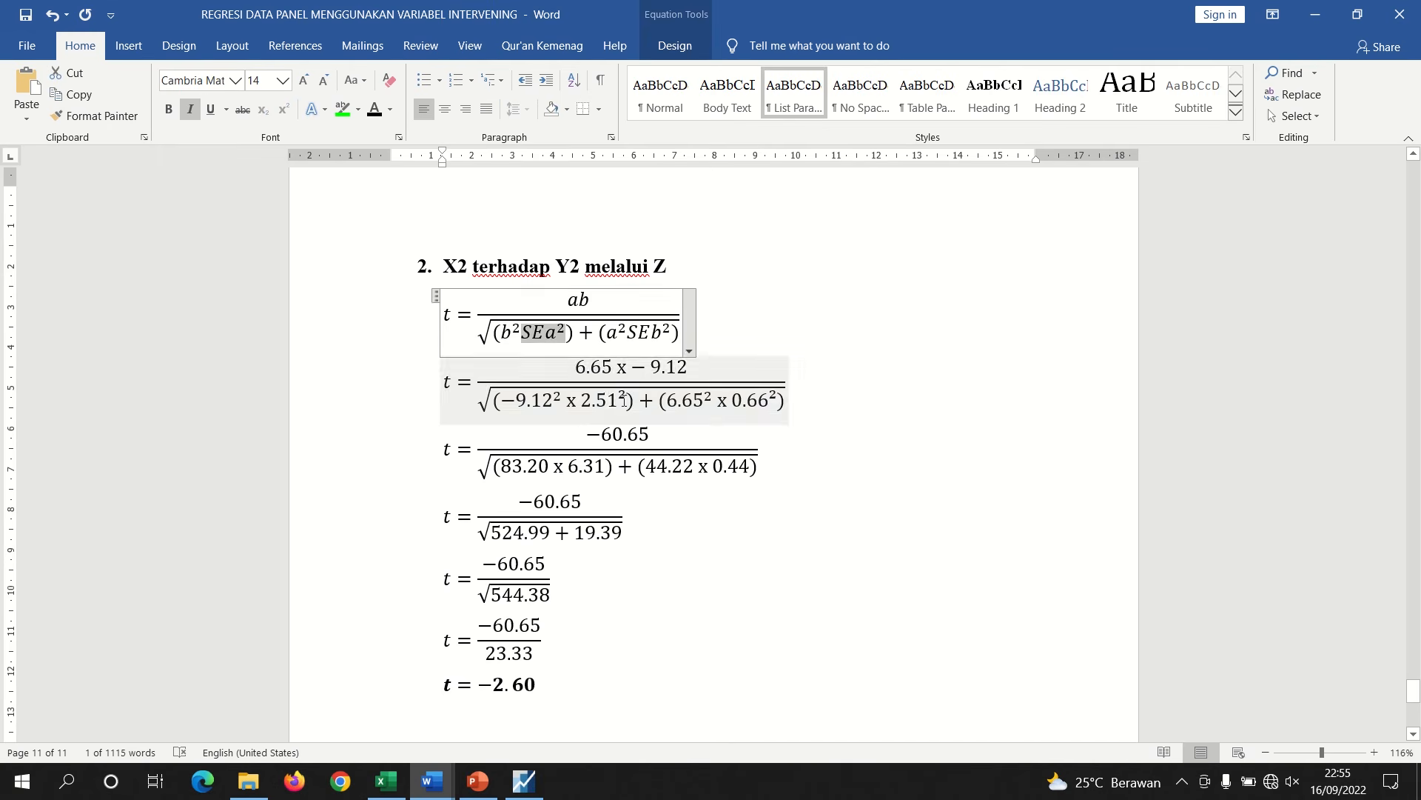
drag(628, 400, 582, 400)
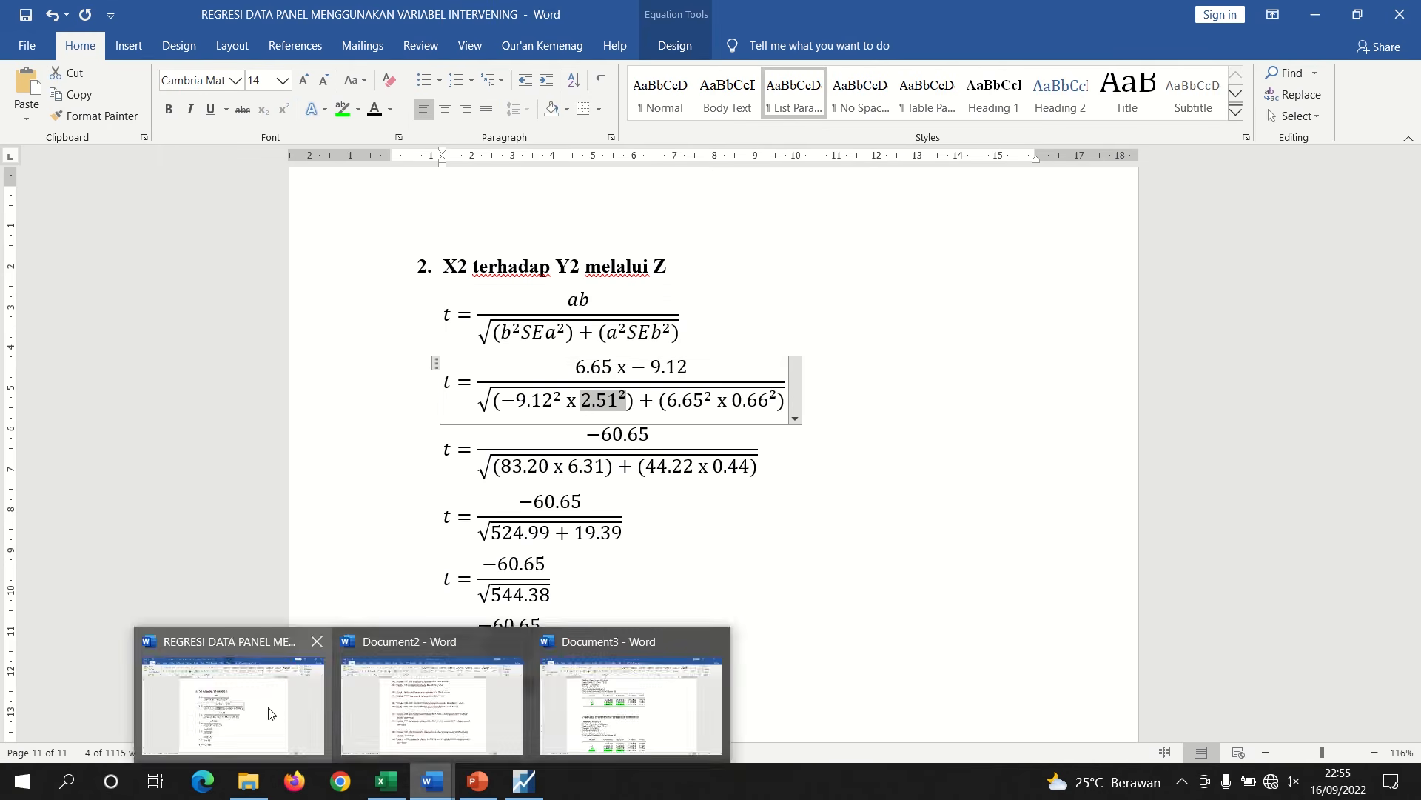
click(433, 781)
click(622, 685)
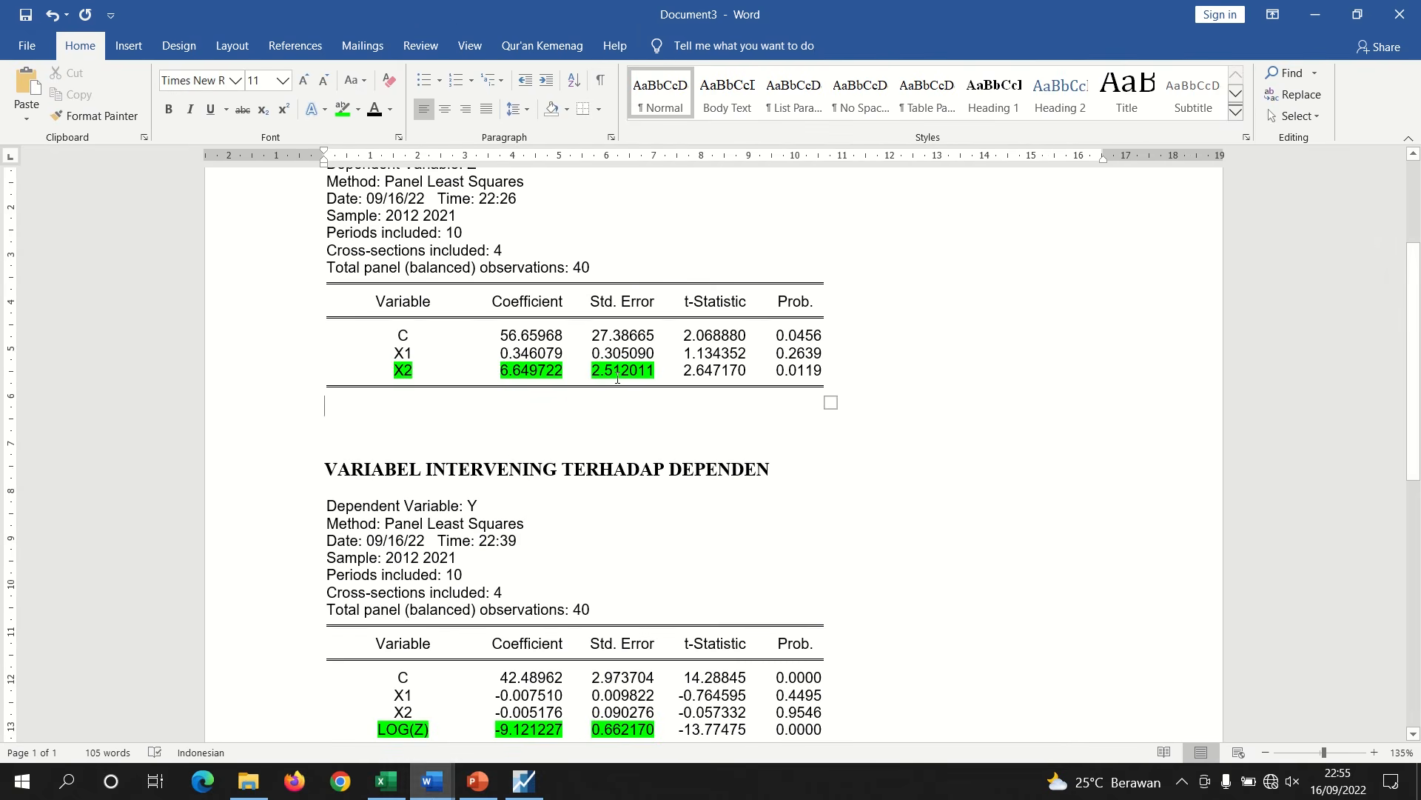
click(433, 781)
click(233, 704)
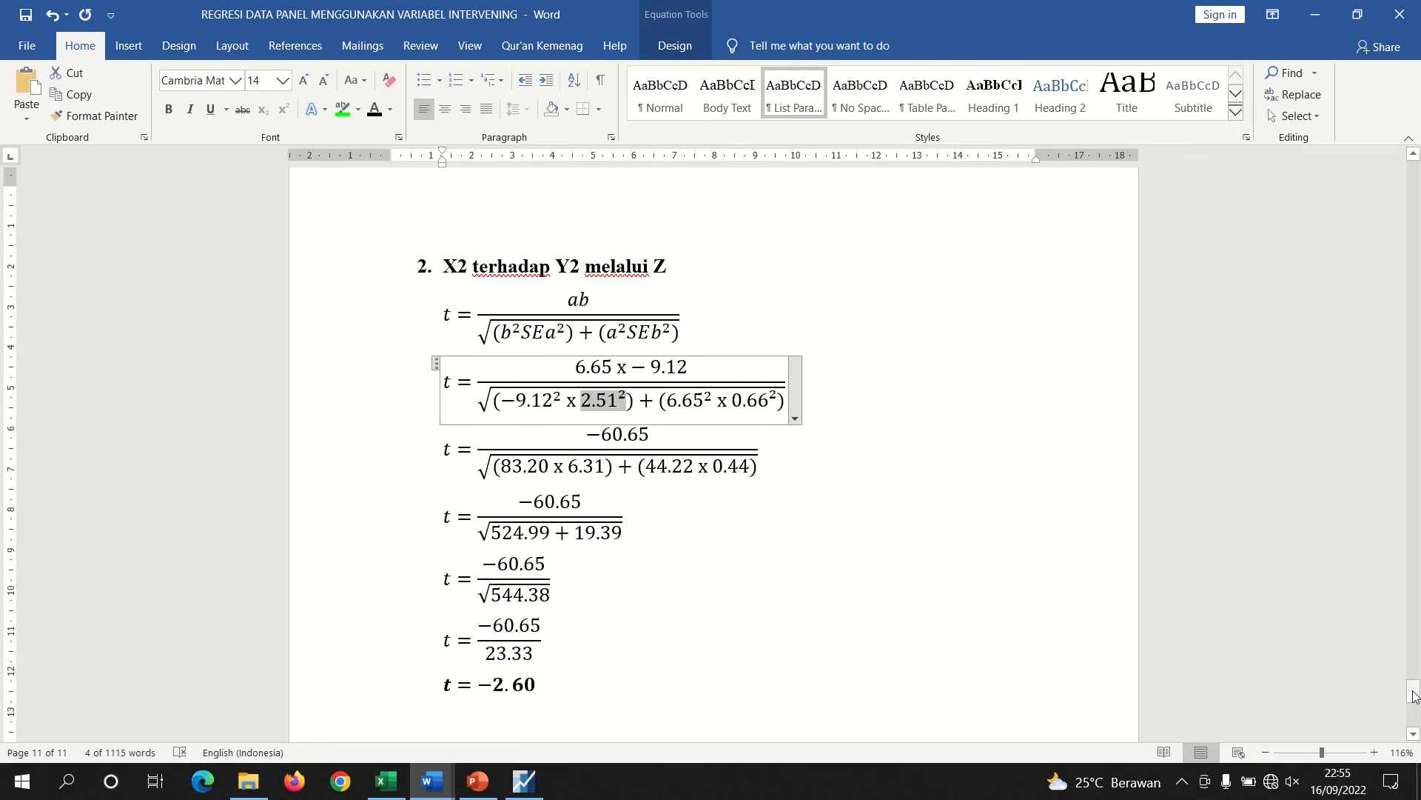
drag(1414, 696, 1414, 701)
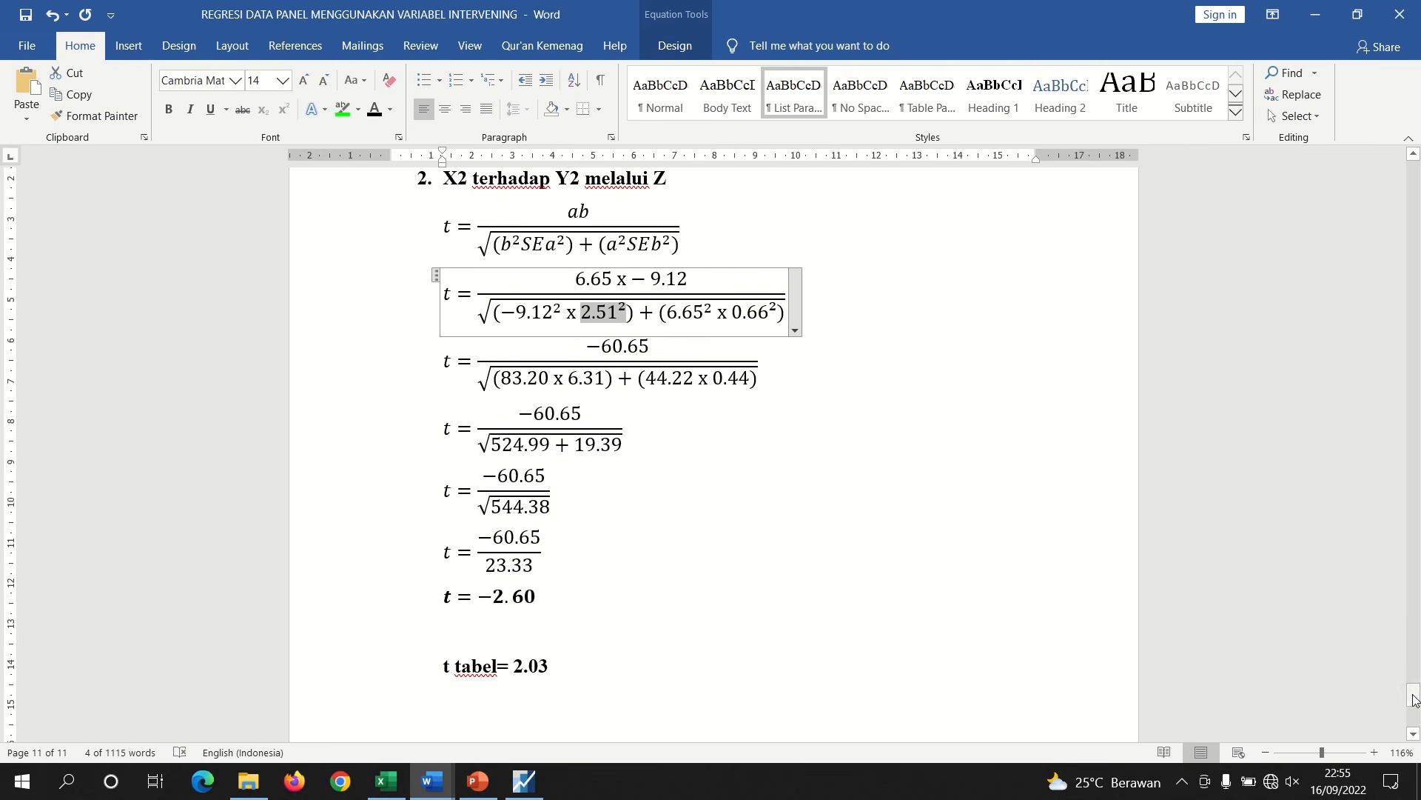
click(534, 597)
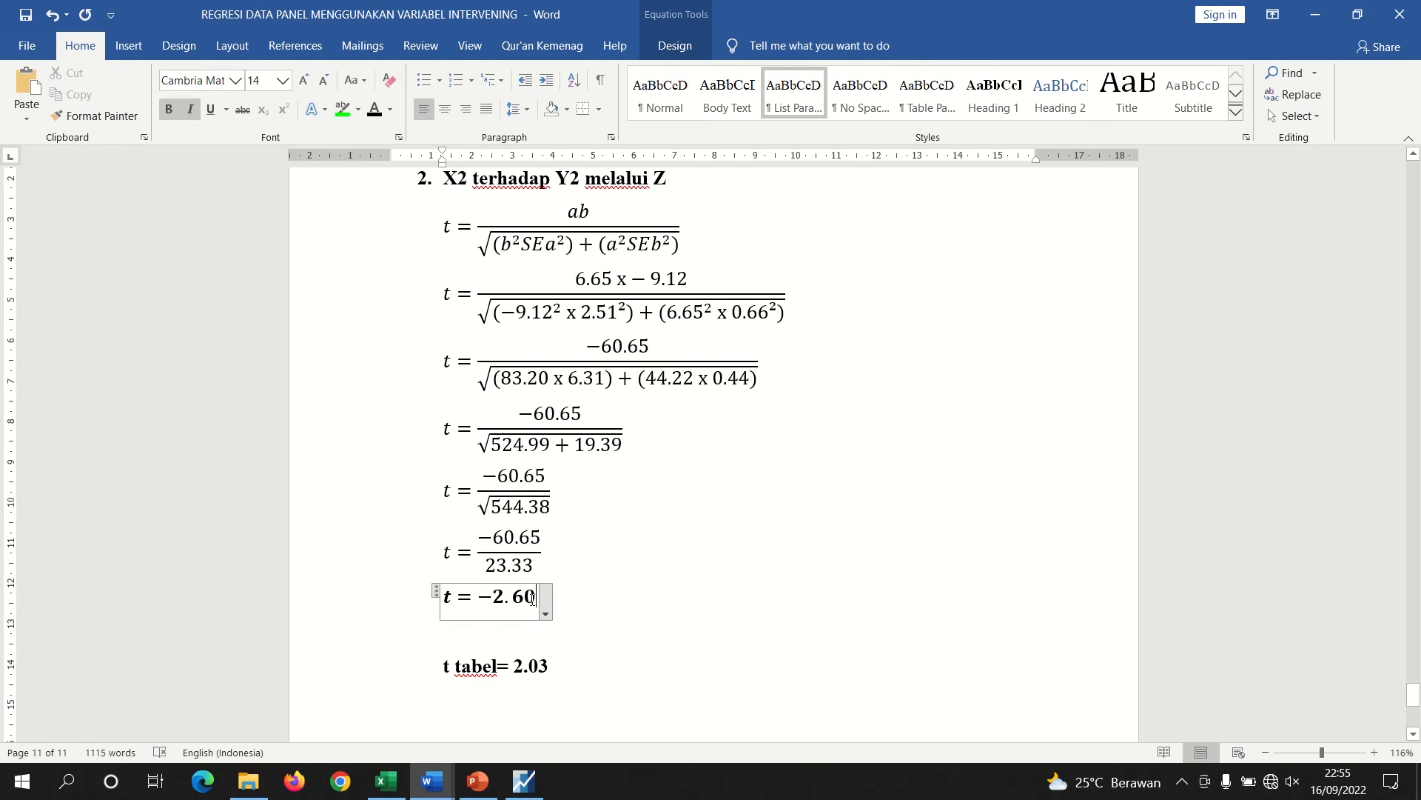
Start a new bold paragraph below the t tabel line reading "nilai t hitung (2,60"
click(476, 705)
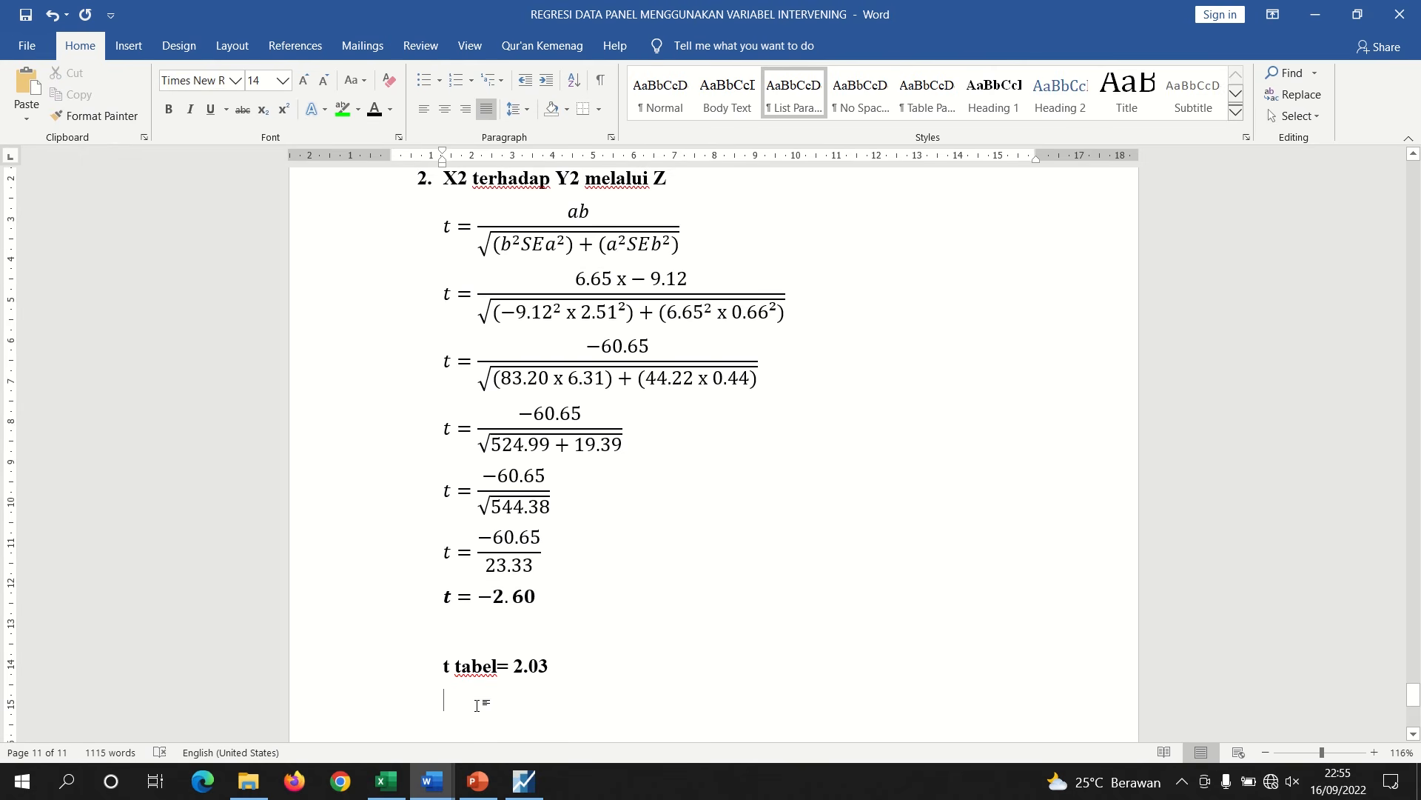
key(Return)
scroll(1415, 682, up, 5)
drag(1414, 682, 1415, 710)
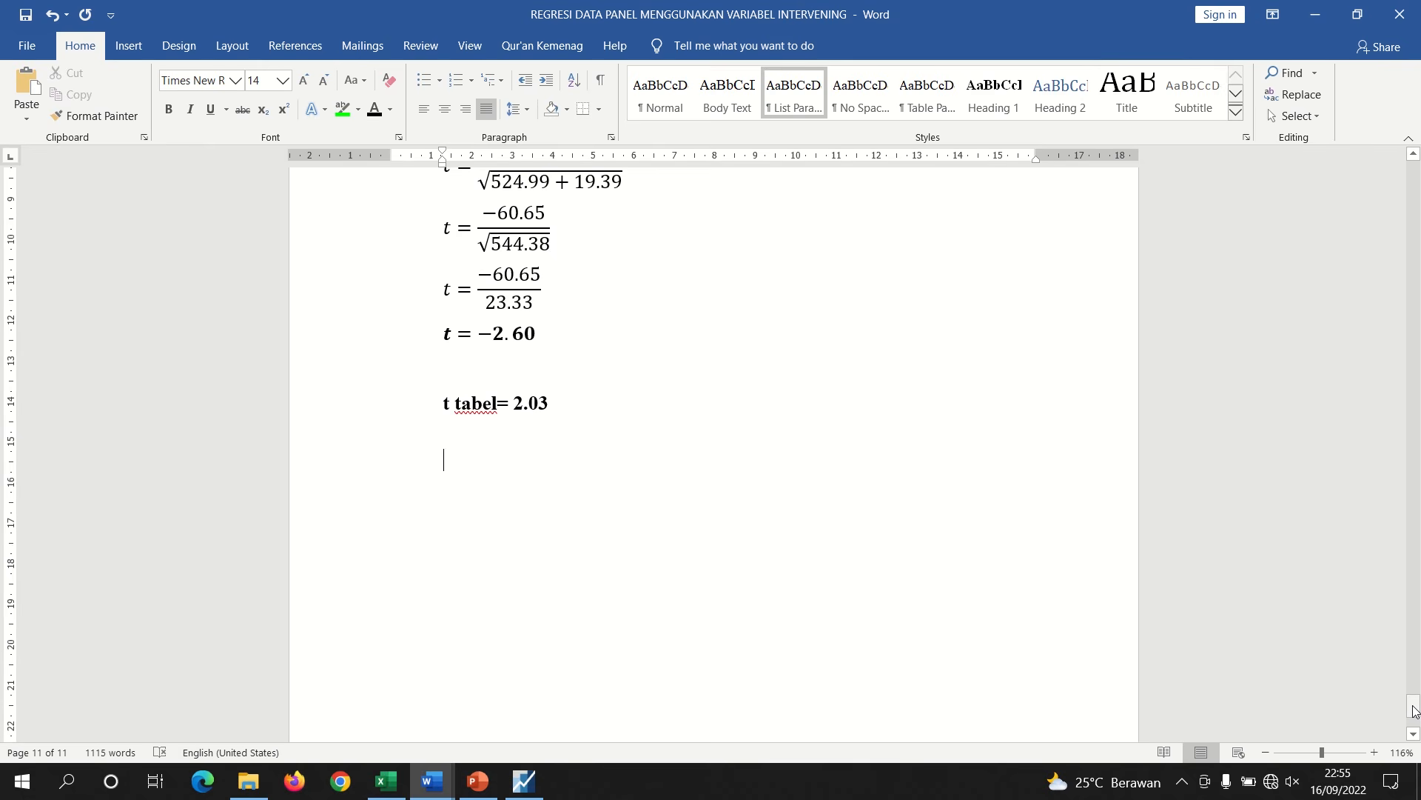
text(nilai)
key(BackSpace)
key(BackSpace)
key(BackSpace)
key(BackSpace)
key(BackSpace)
key(ctrl+b)
text(nilai t hit)
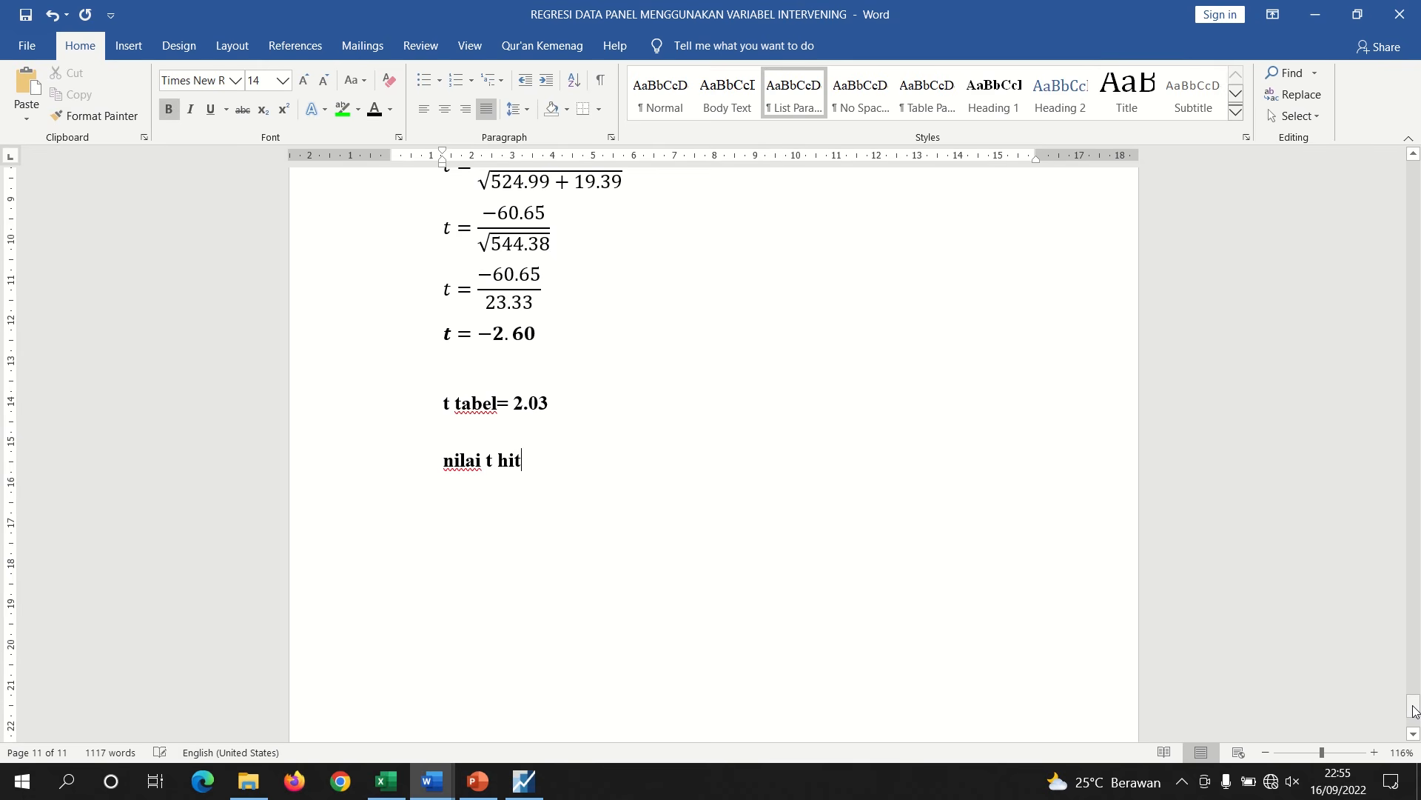
text(ung (2,60)
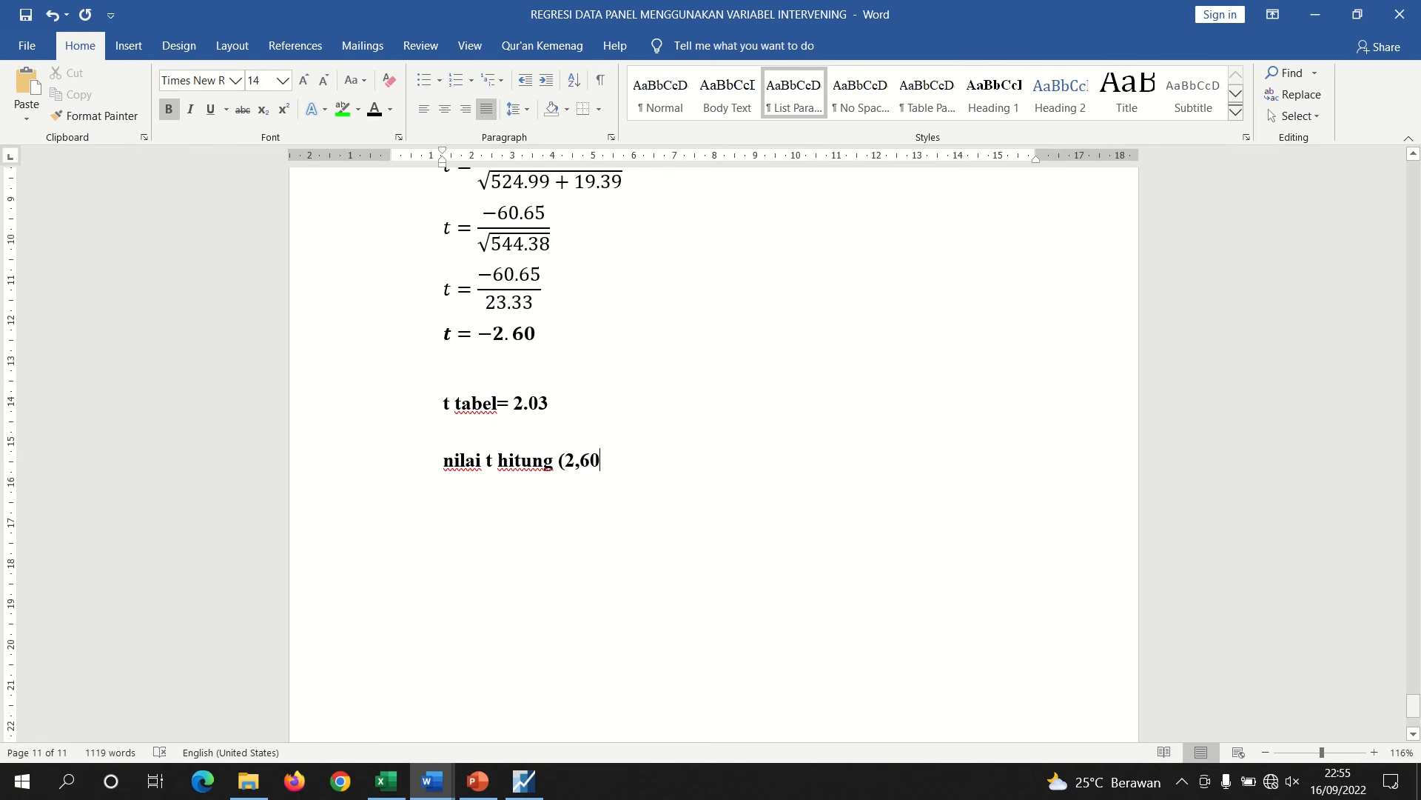
text() > t tabel (2)
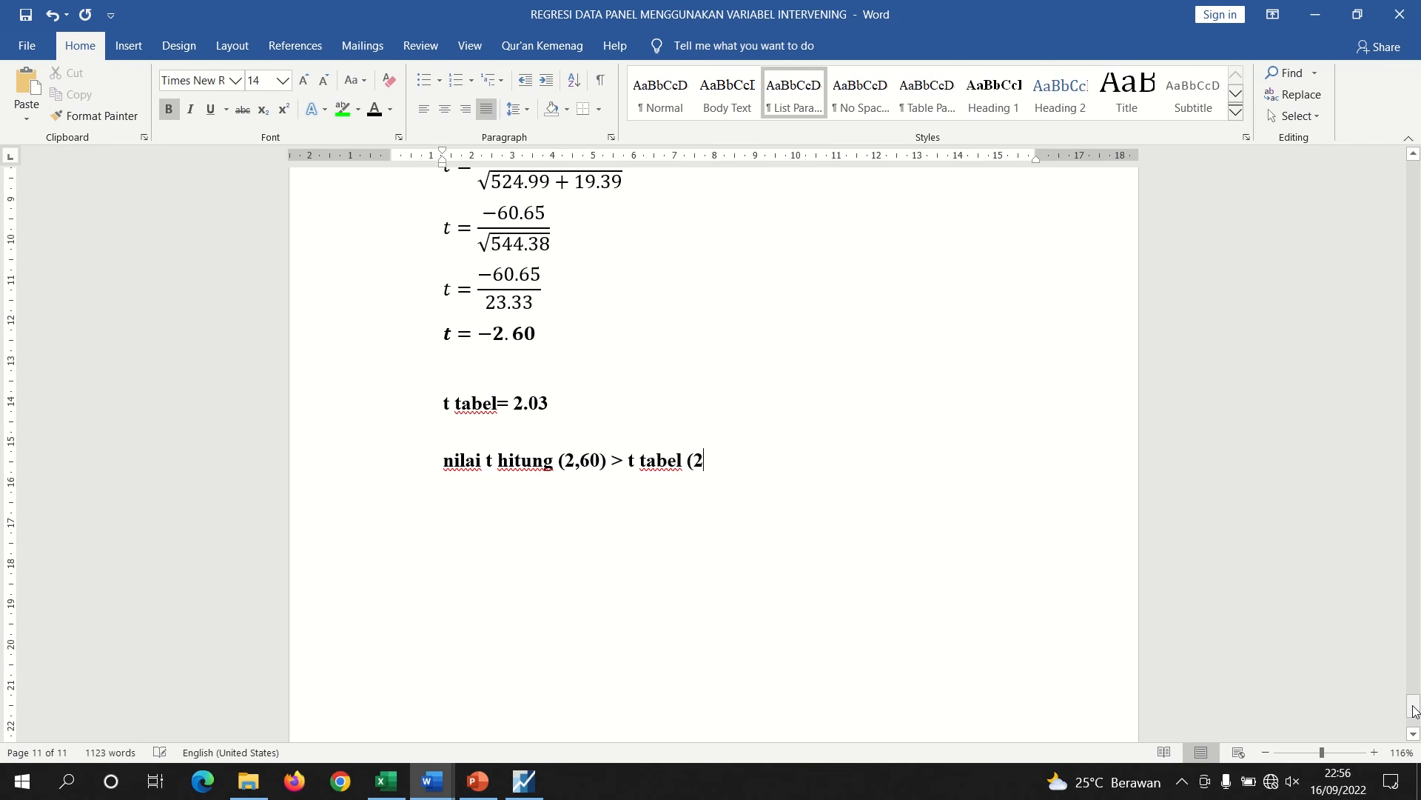
text(,03), maka H)
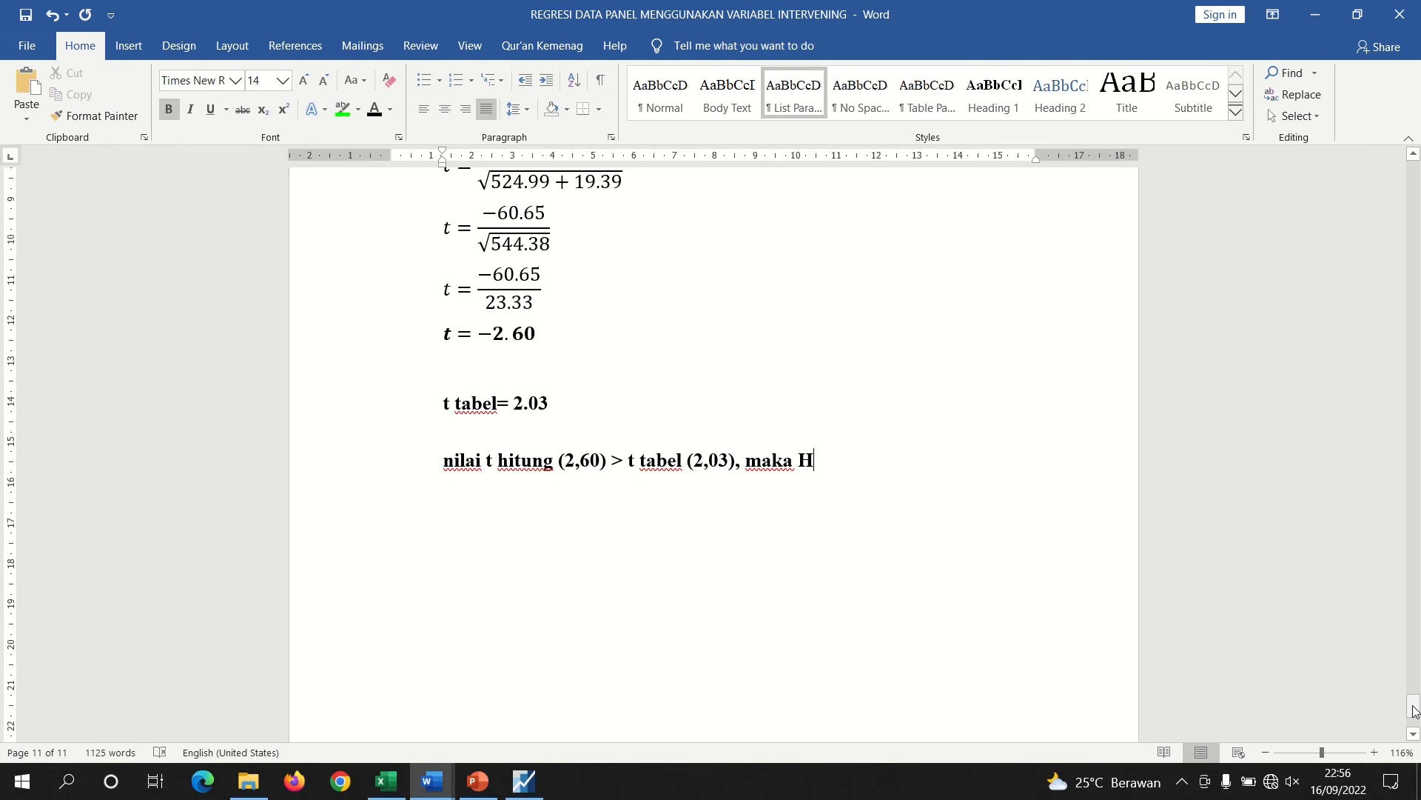
text(0 ditolak dan Ha d)
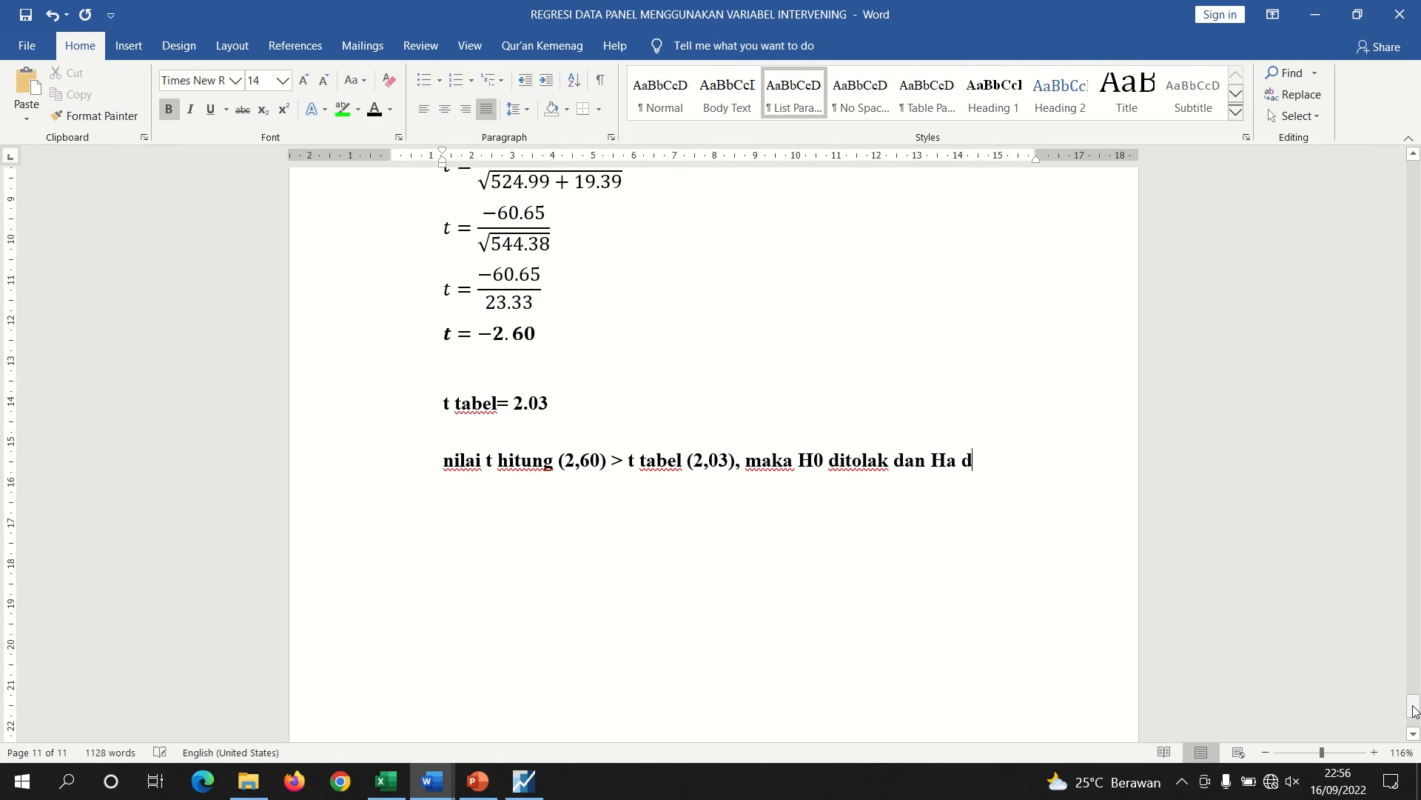
text(iterima, art)
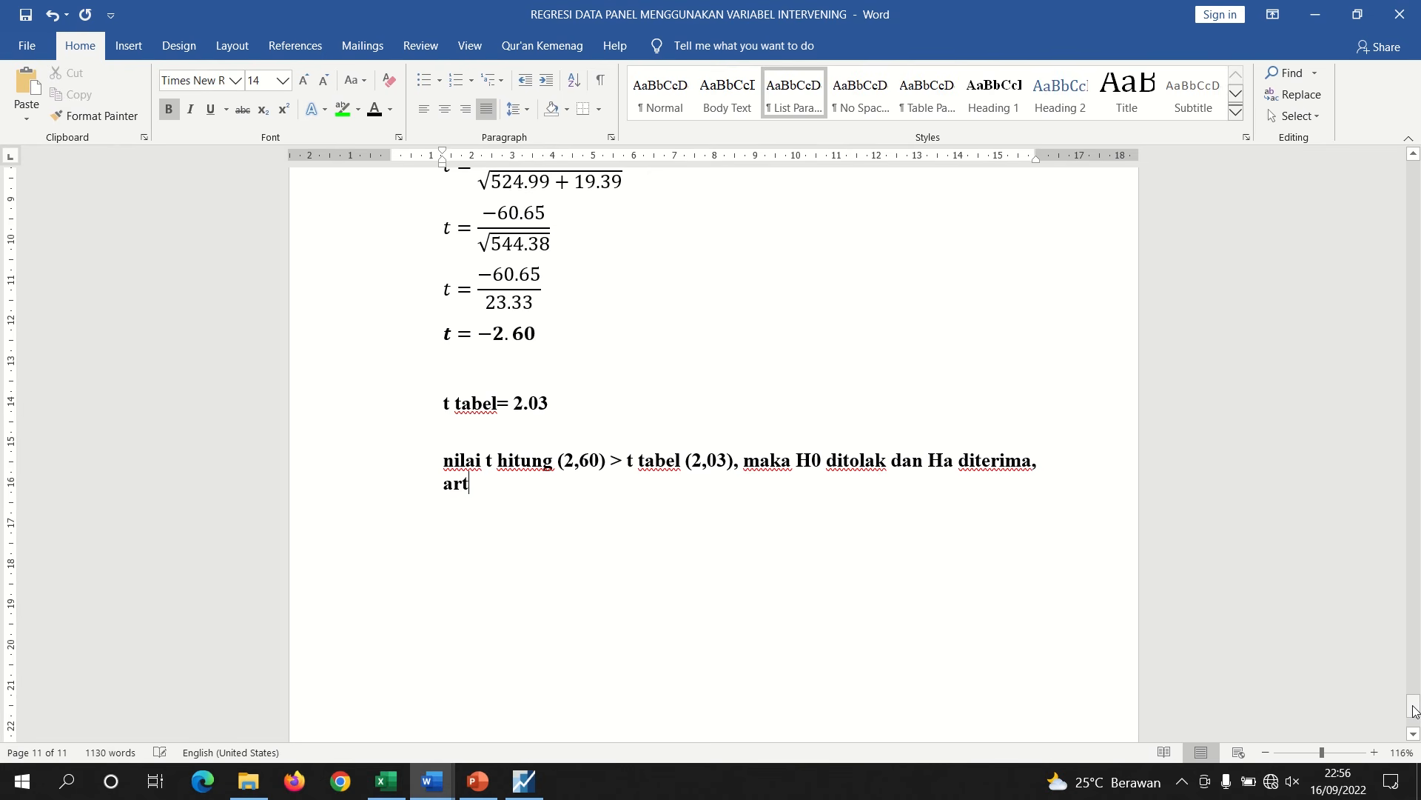
text(inya)
Copy the Ha9 hypothesis statement from Document2 and paste it after "artinya" in the report
click(424, 793)
click(432, 700)
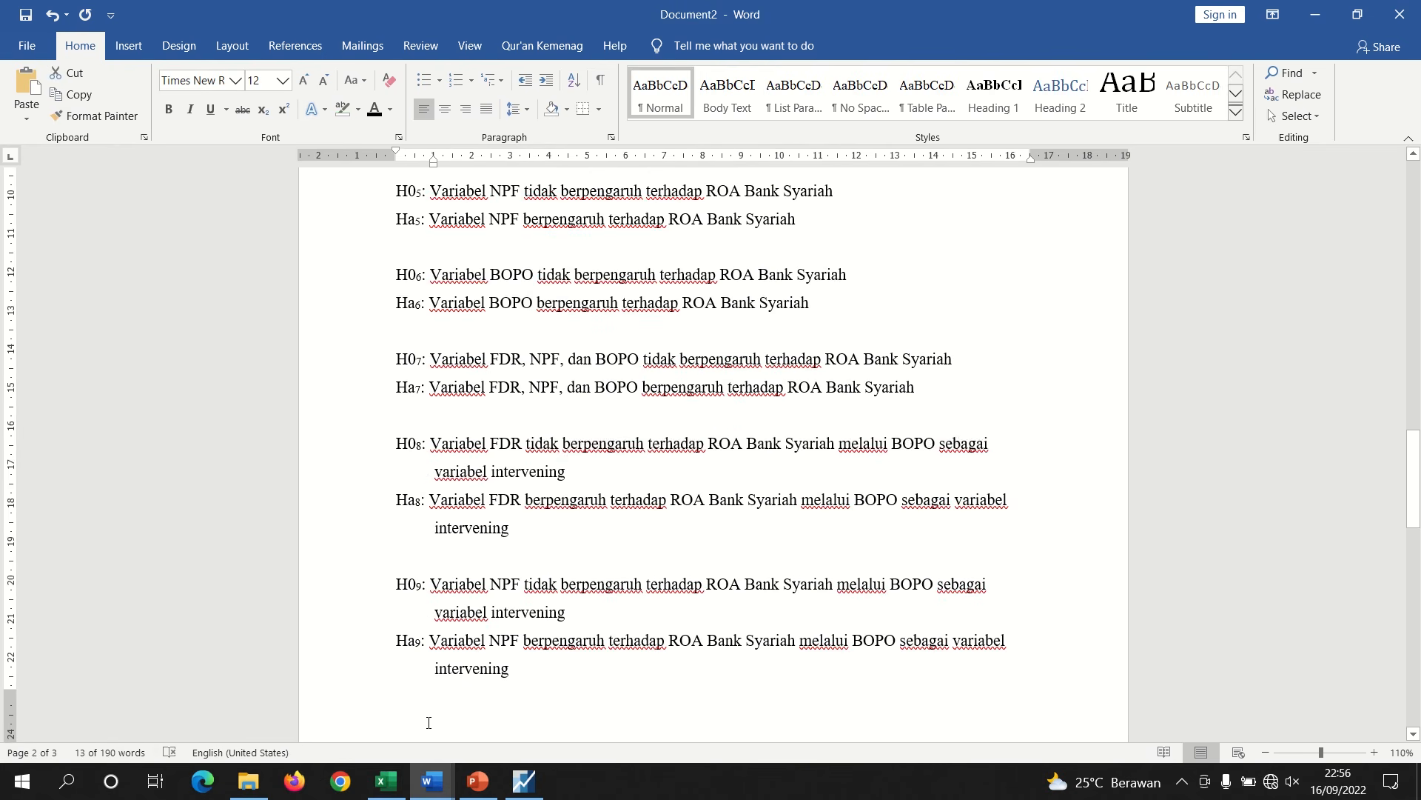
drag(517, 669, 447, 644)
key(ctrl+c)
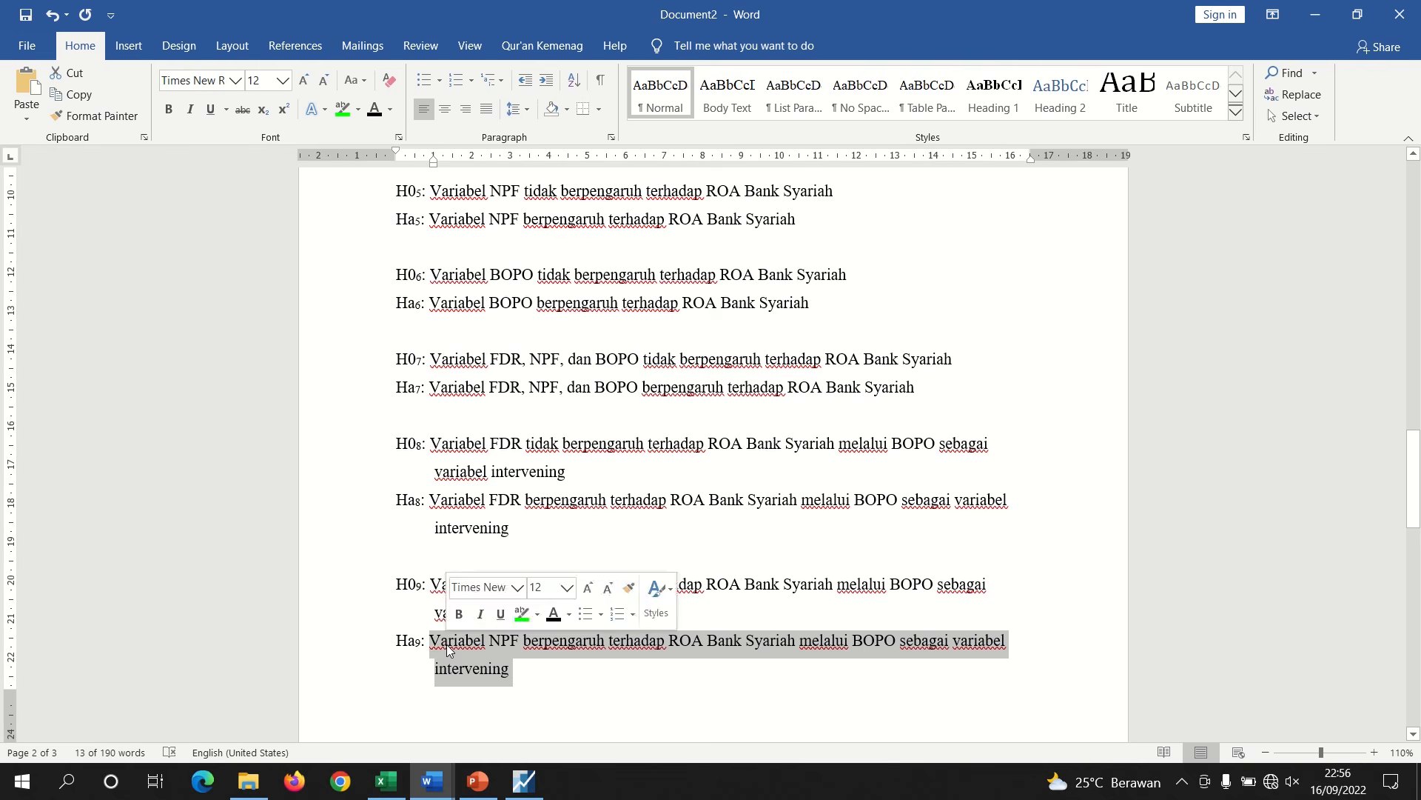
click(432, 781)
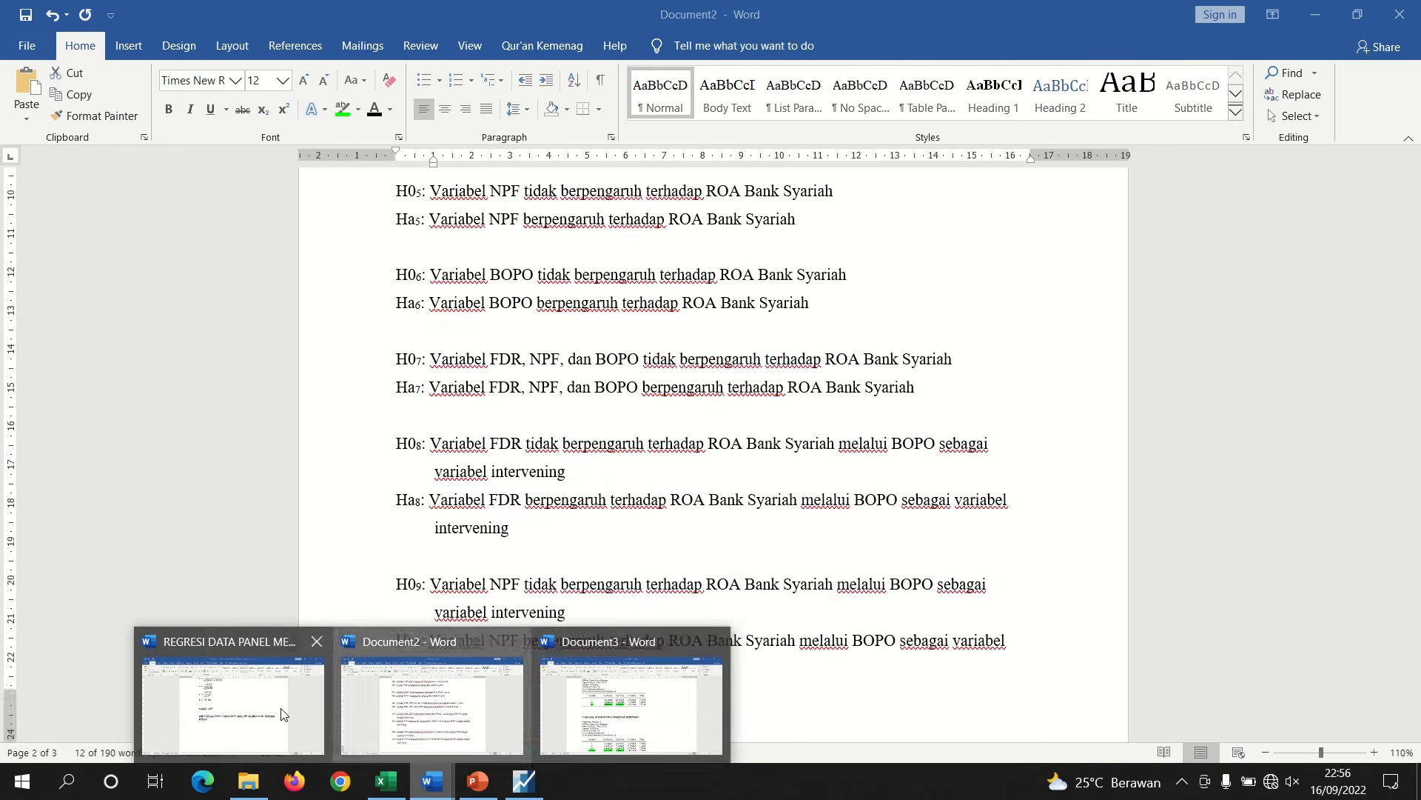
click(233, 703)
key(ctrl+v)
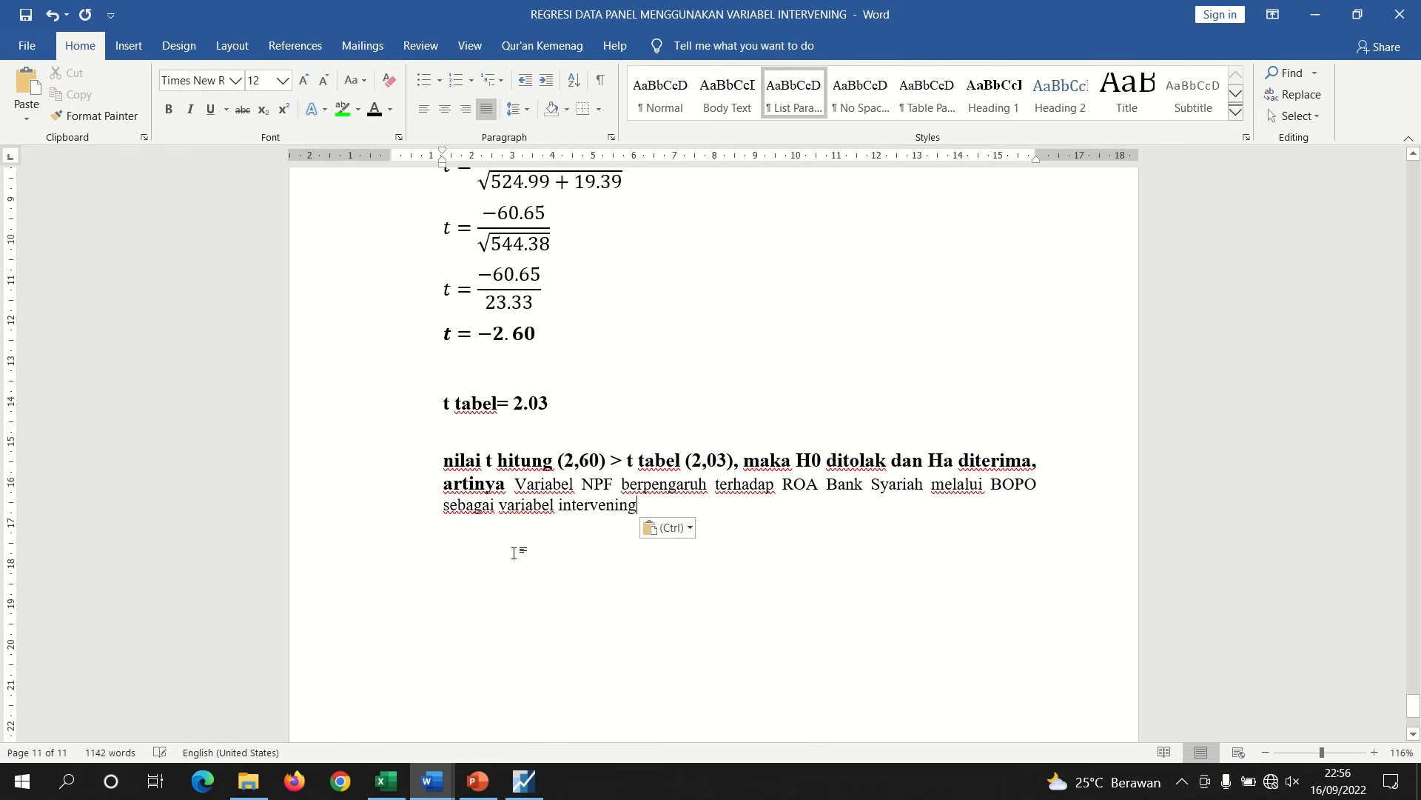
Make the pasted hypothesis sentence bold
drag(582, 492, 513, 485)
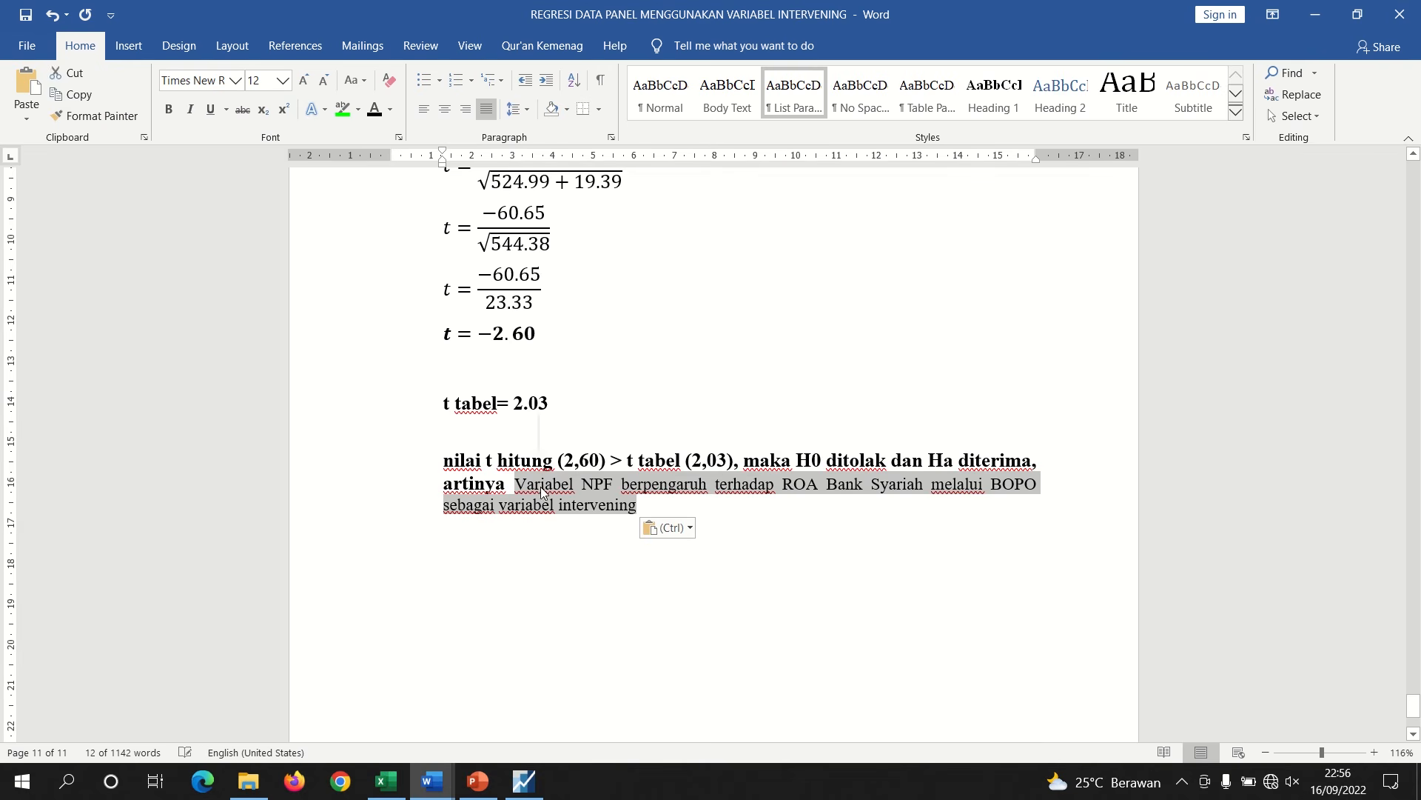
key(ctrl+b)
click(646, 523)
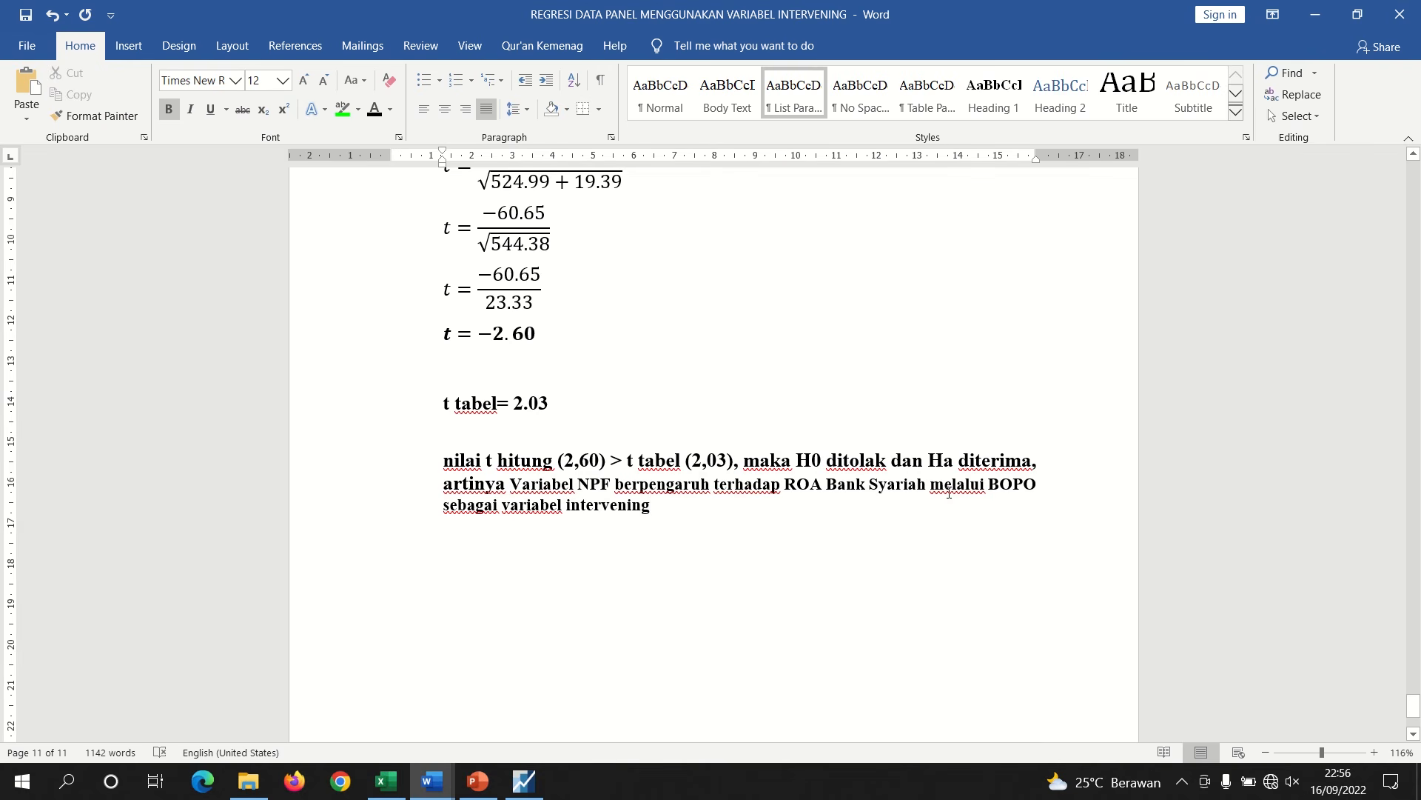
Highlight the word "berpengaruh" in the conclusion sentence in green
double_click(664, 491)
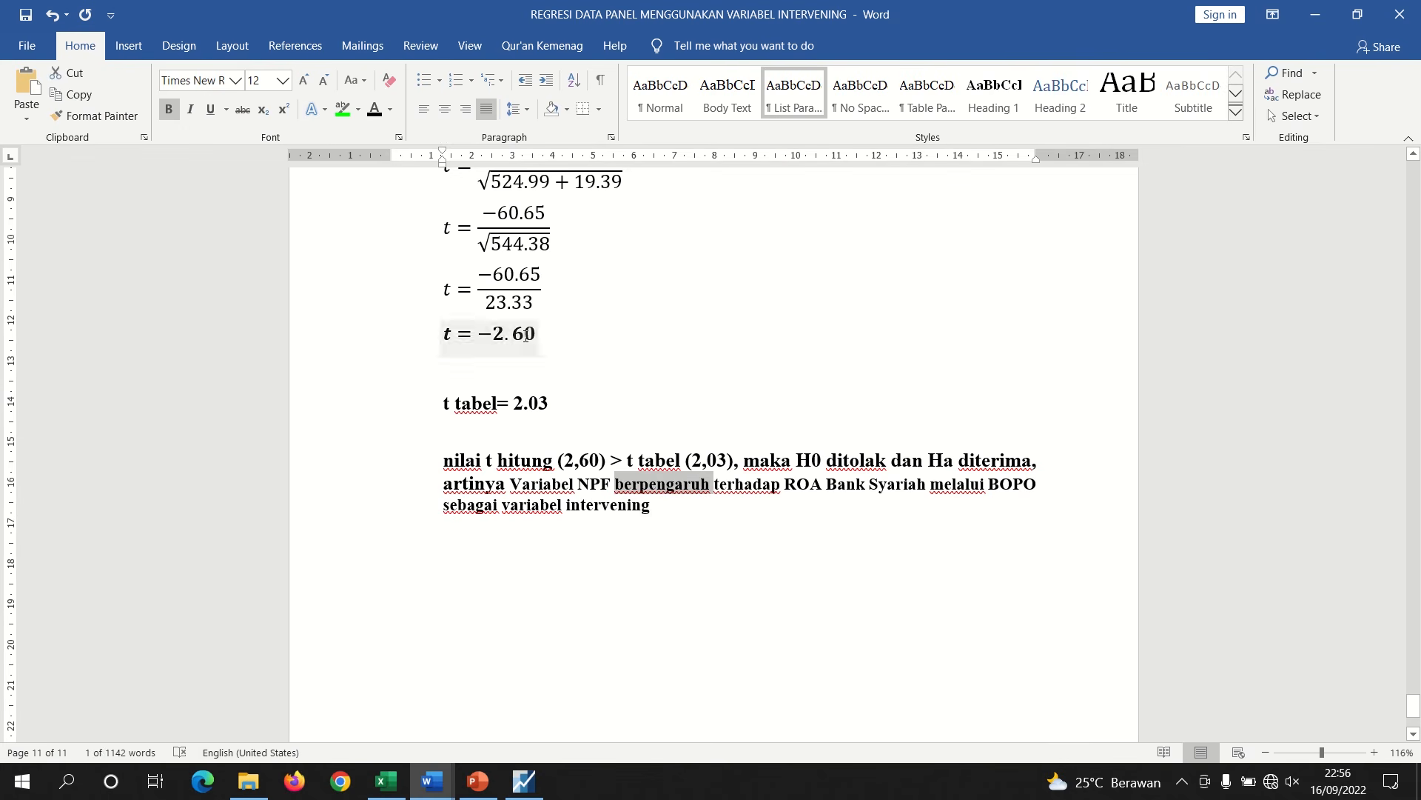
click(343, 109)
click(772, 500)
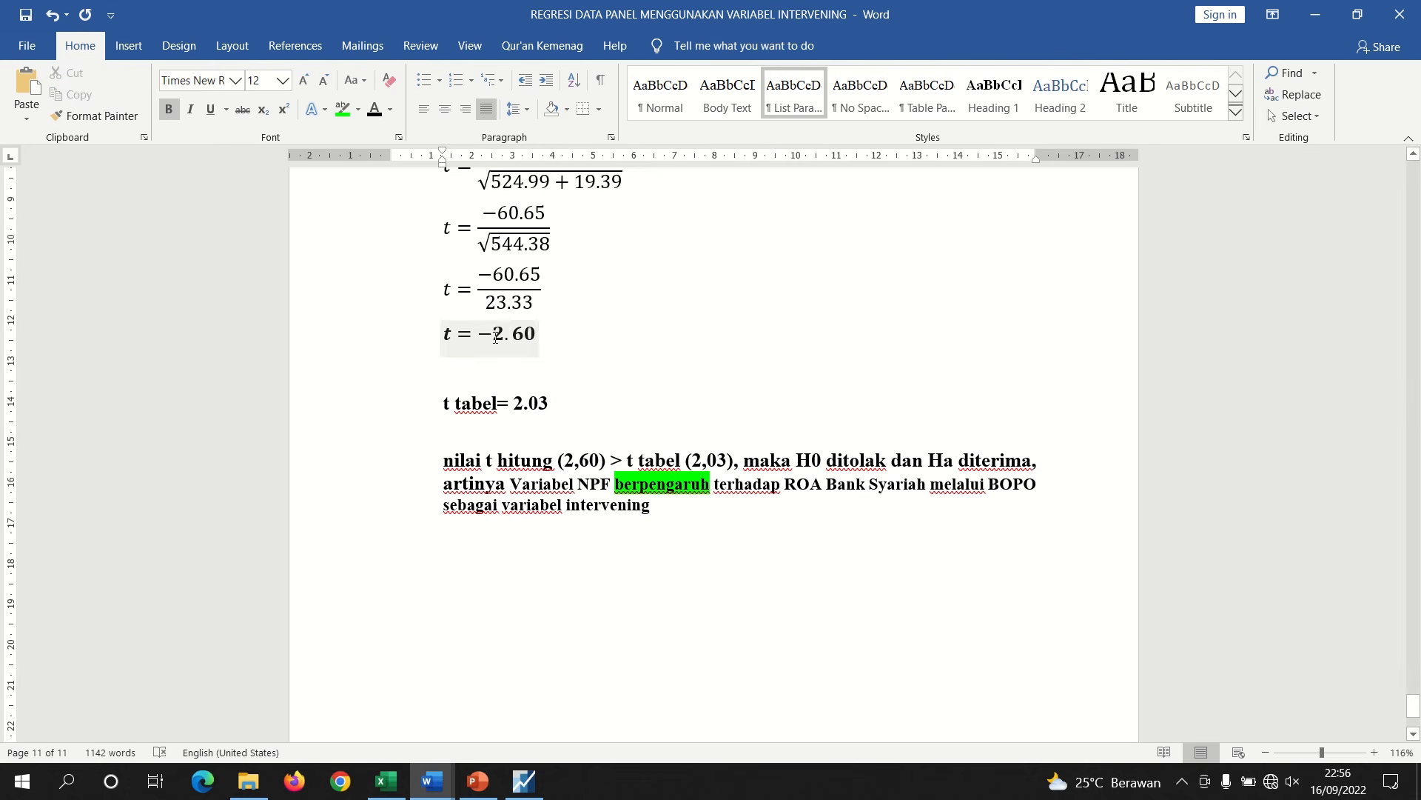
drag(495, 338, 483, 342)
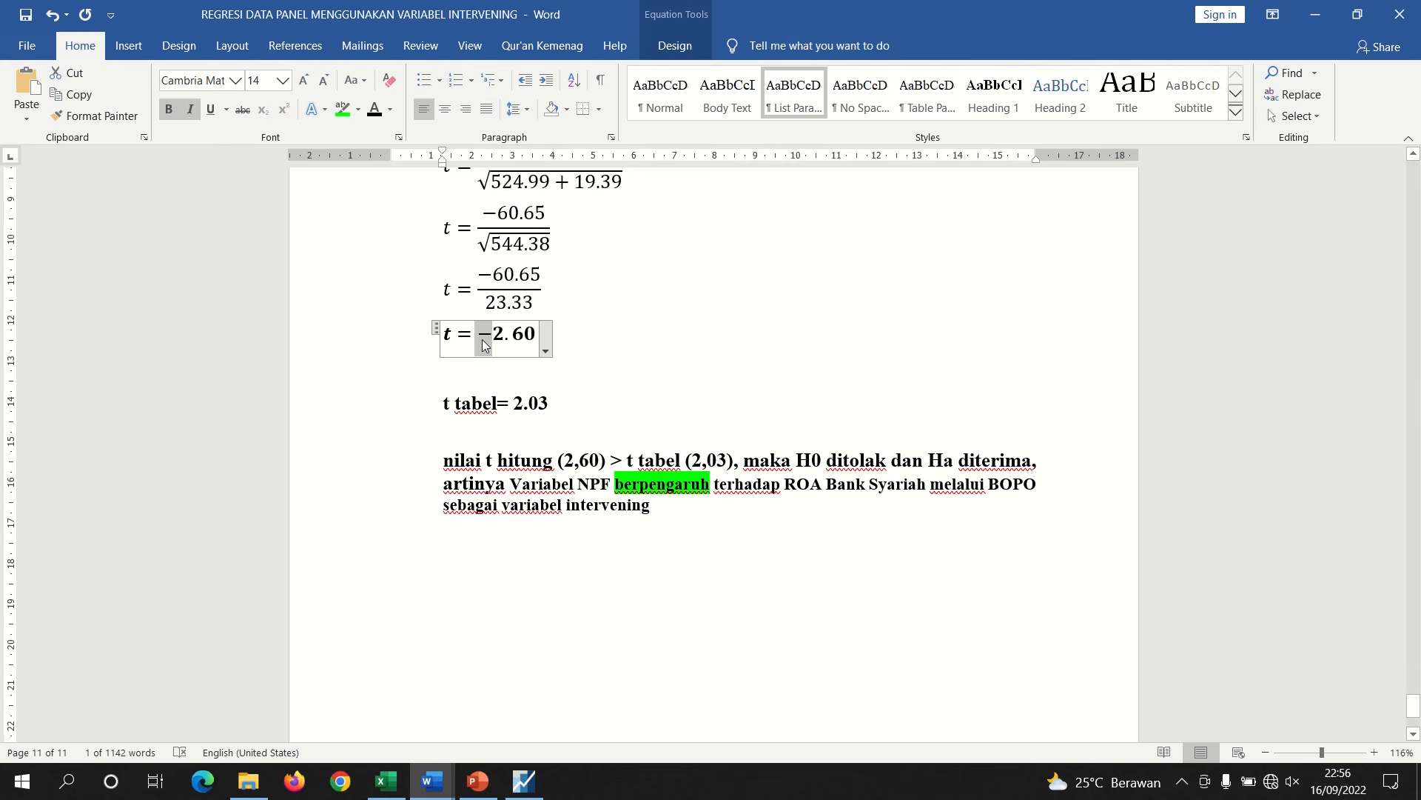
click(662, 511)
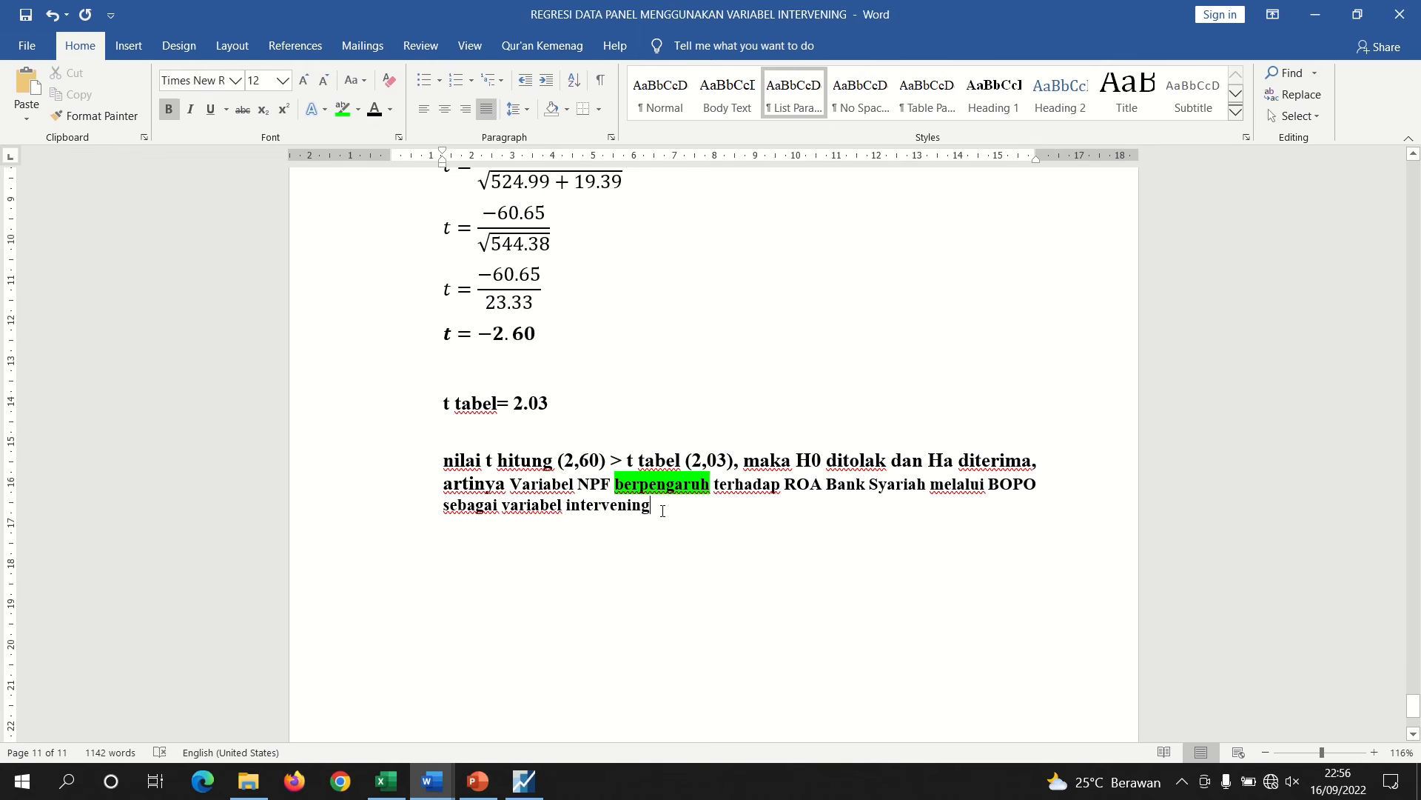
click(491, 333)
key(BackSpace)
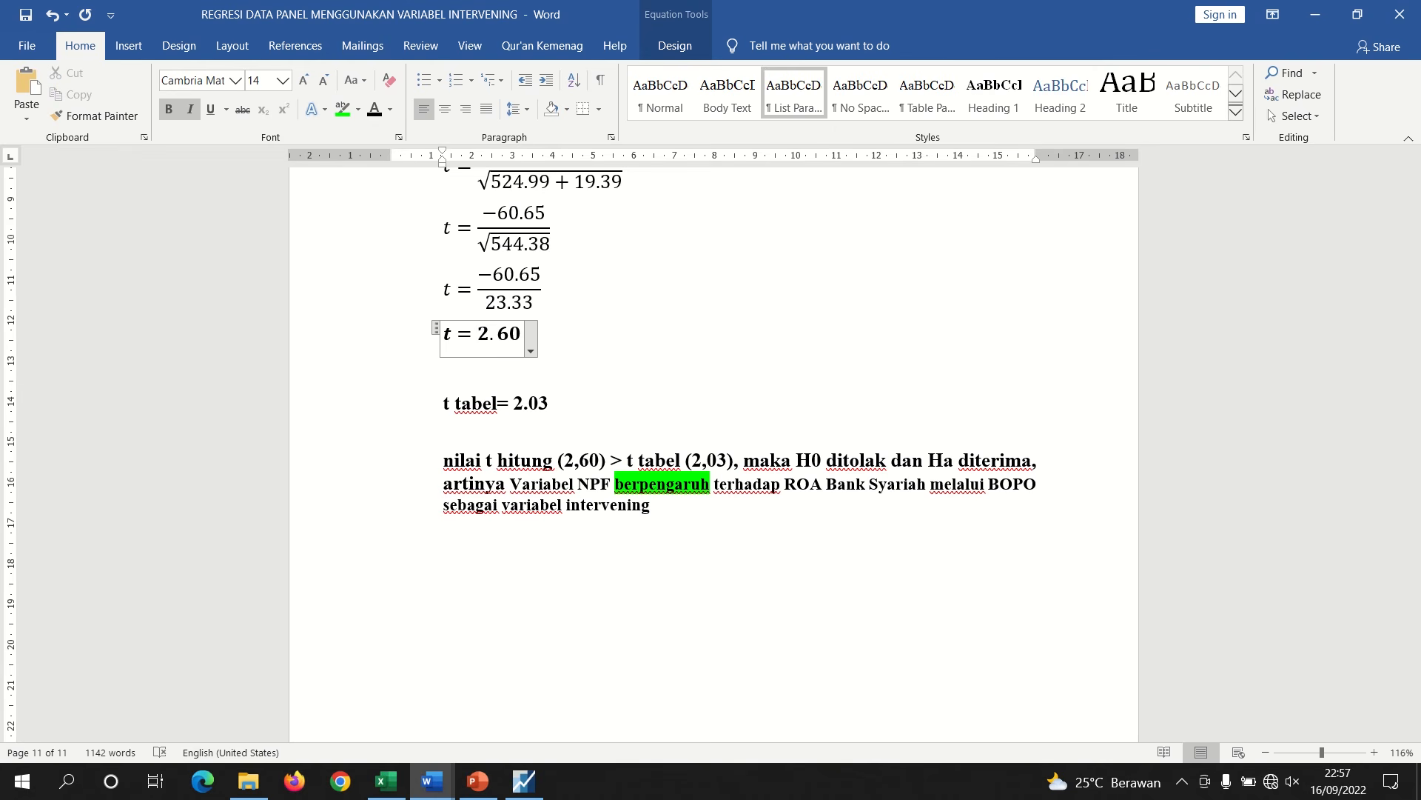
key(ctrl+z)
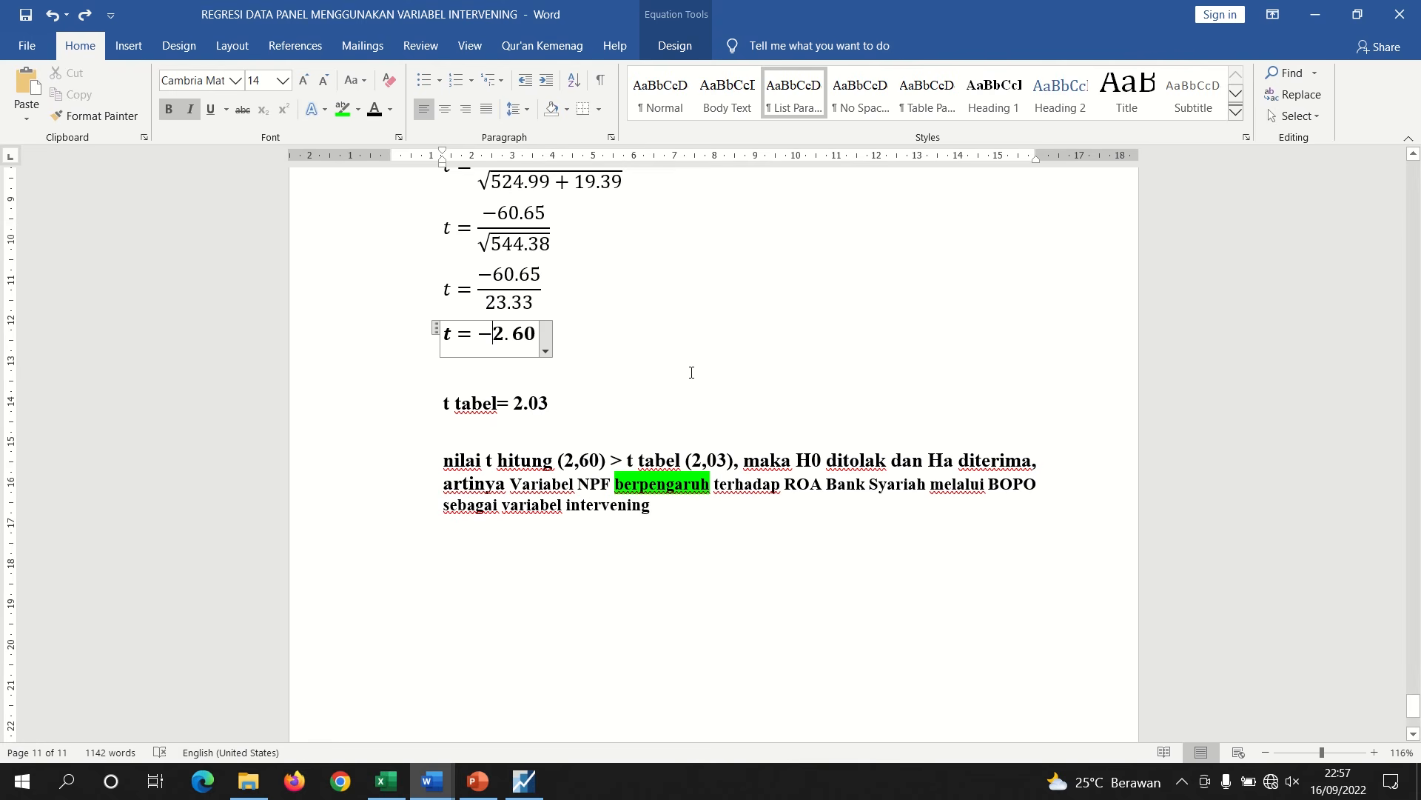
click(689, 372)
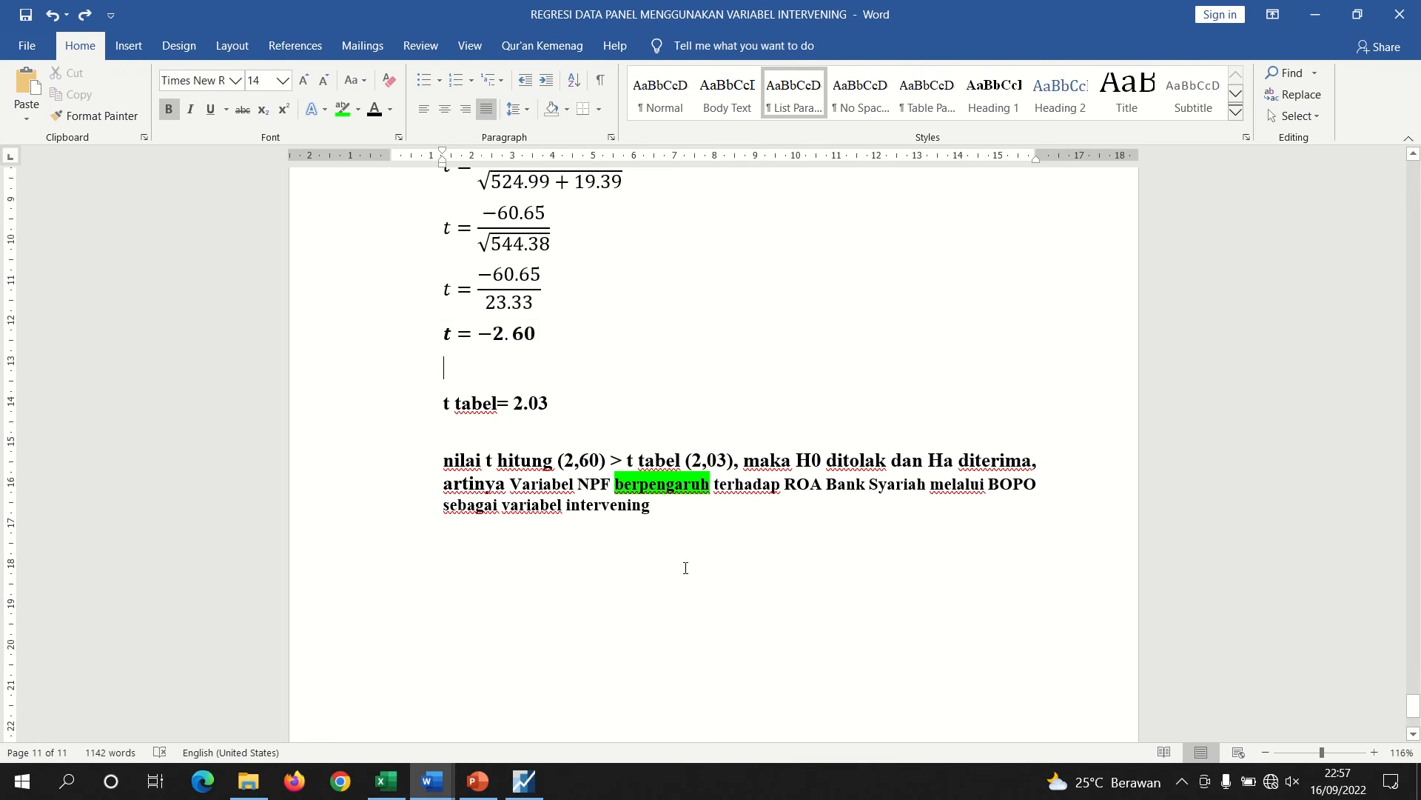
click(690, 534)
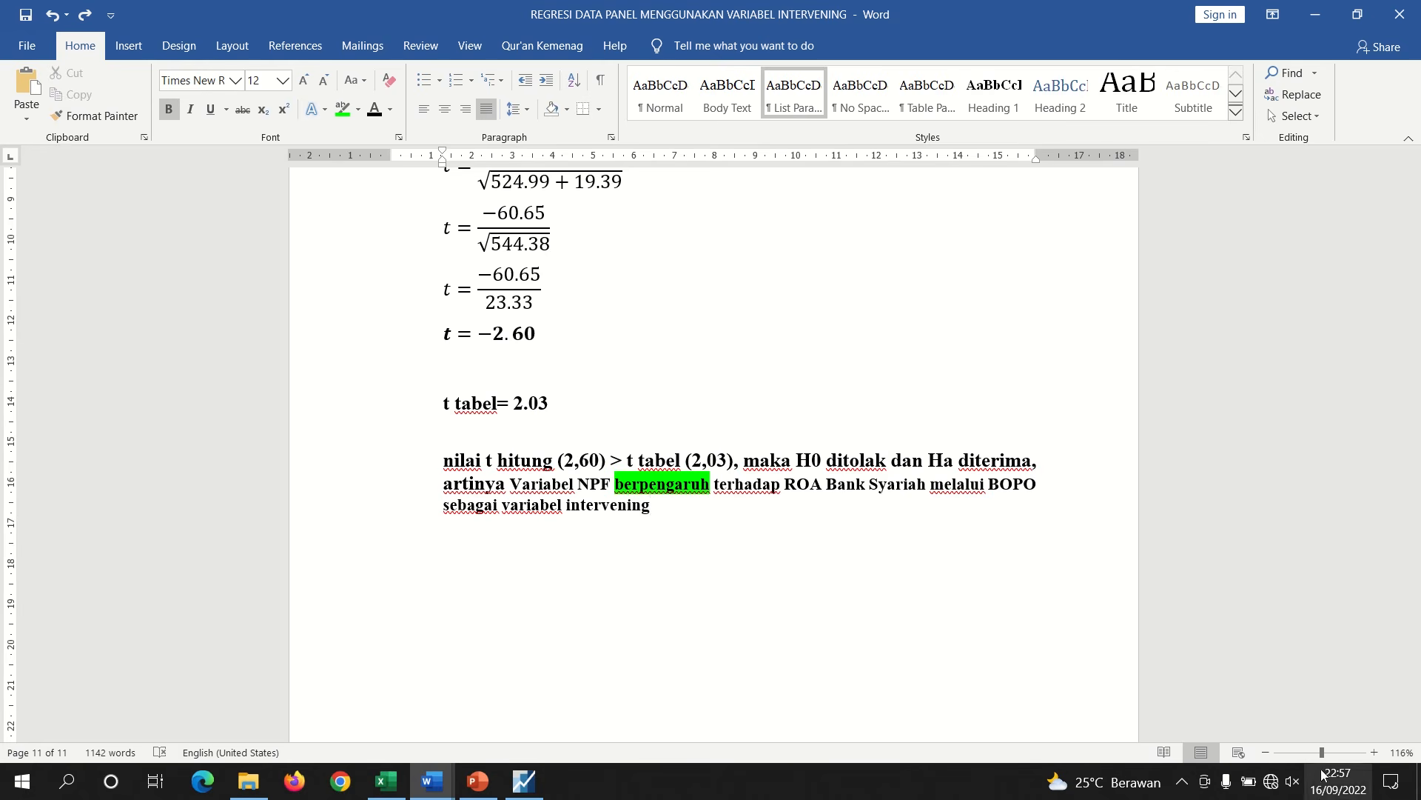
Switch to the presentation's title slide and then to the EViews panel regression output
drag(1415, 709, 1415, 717)
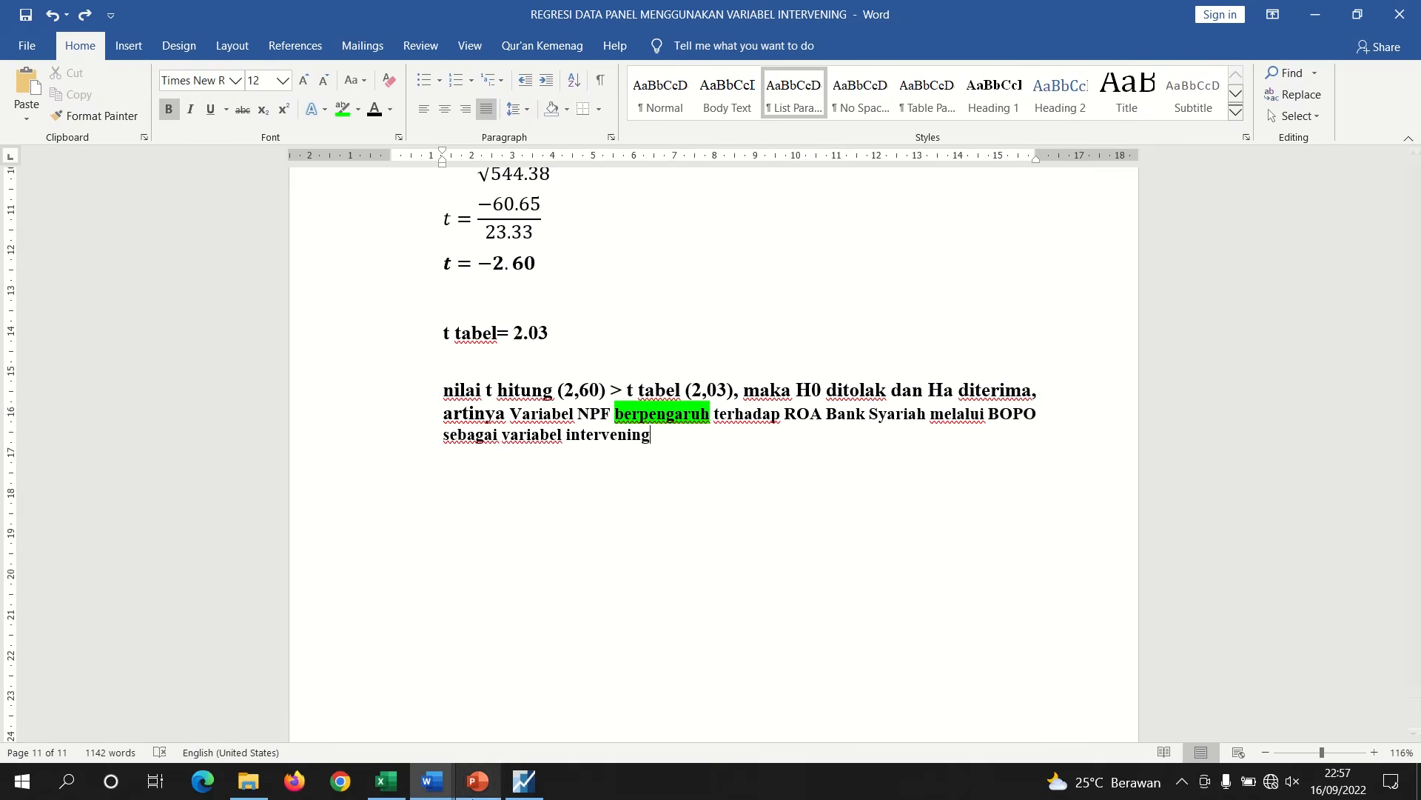
click(480, 782)
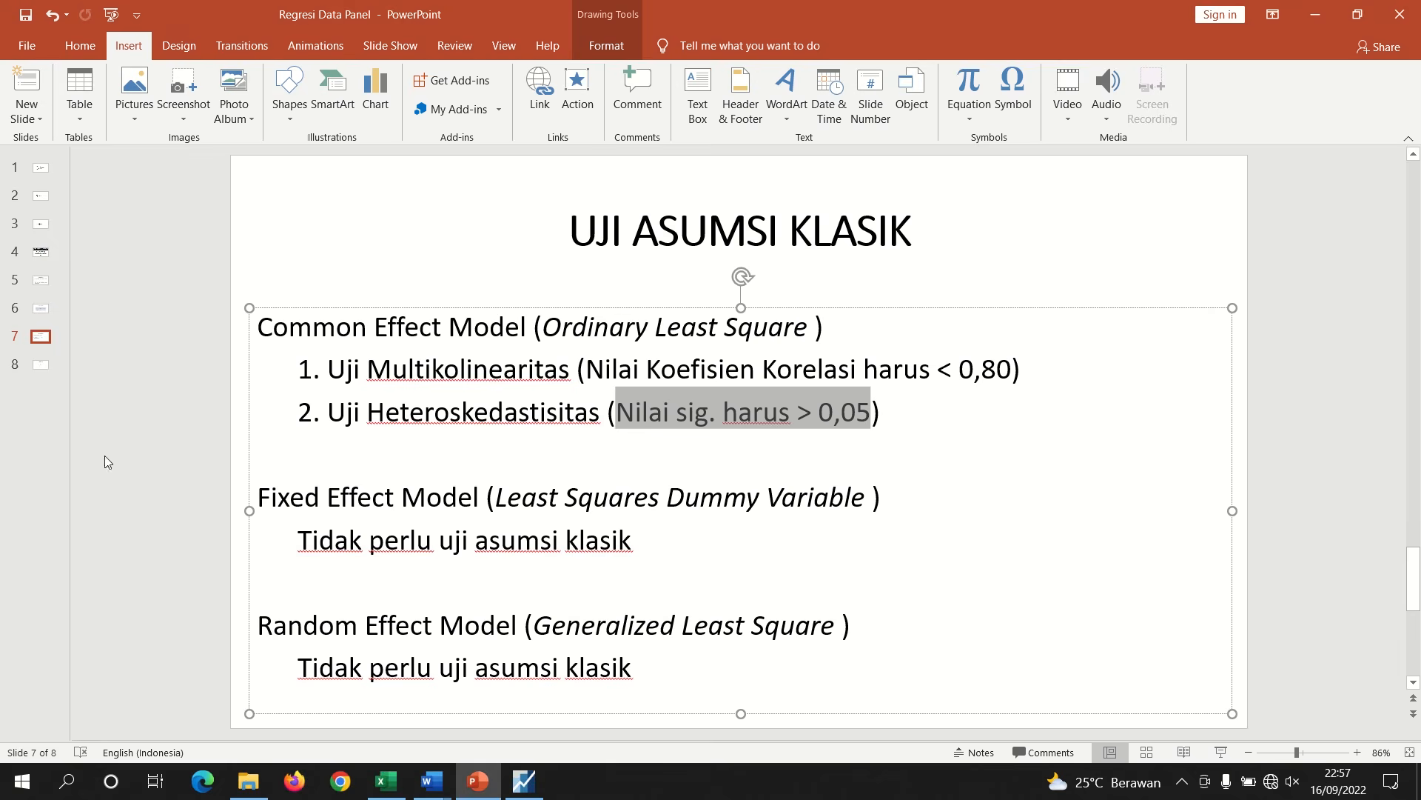
click(44, 257)
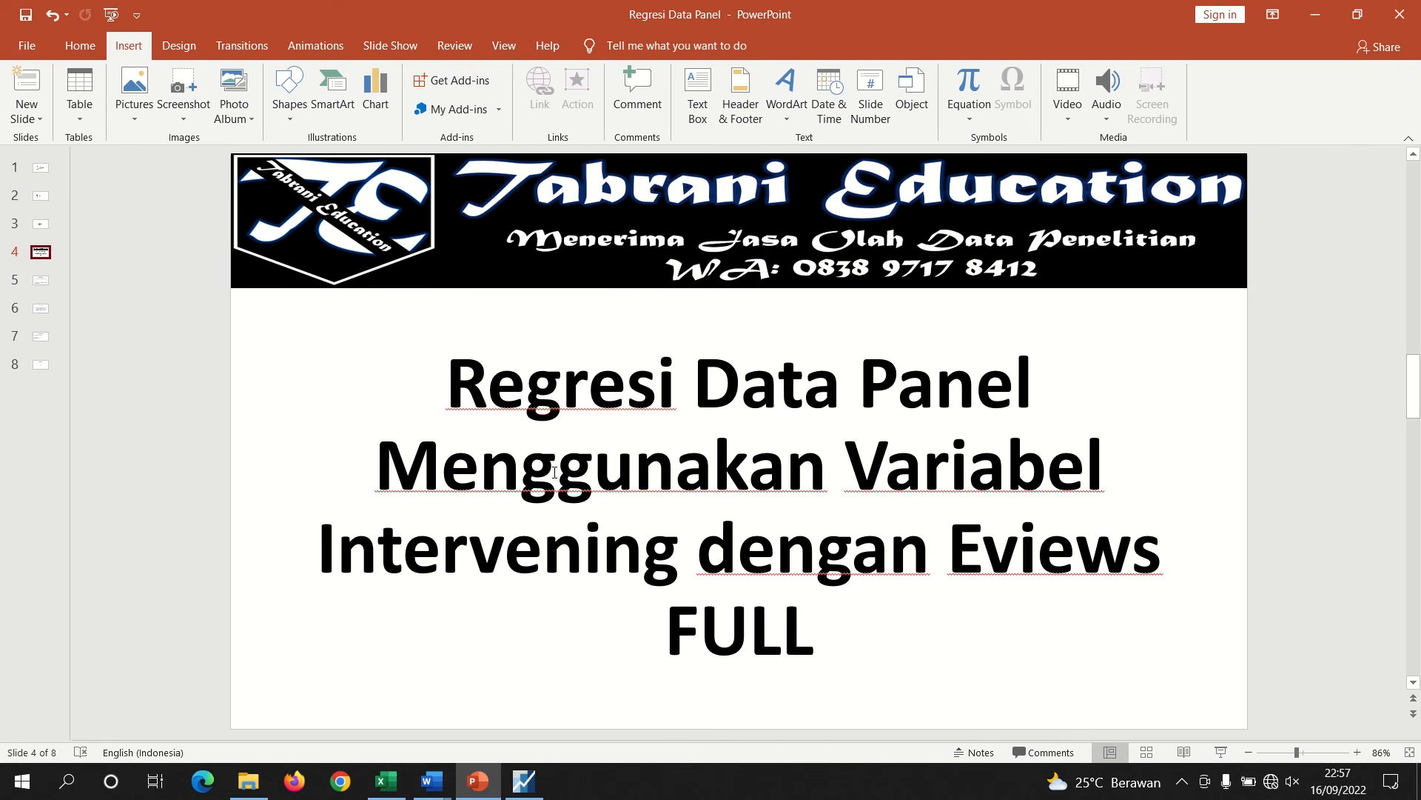
click(520, 770)
click(503, 567)
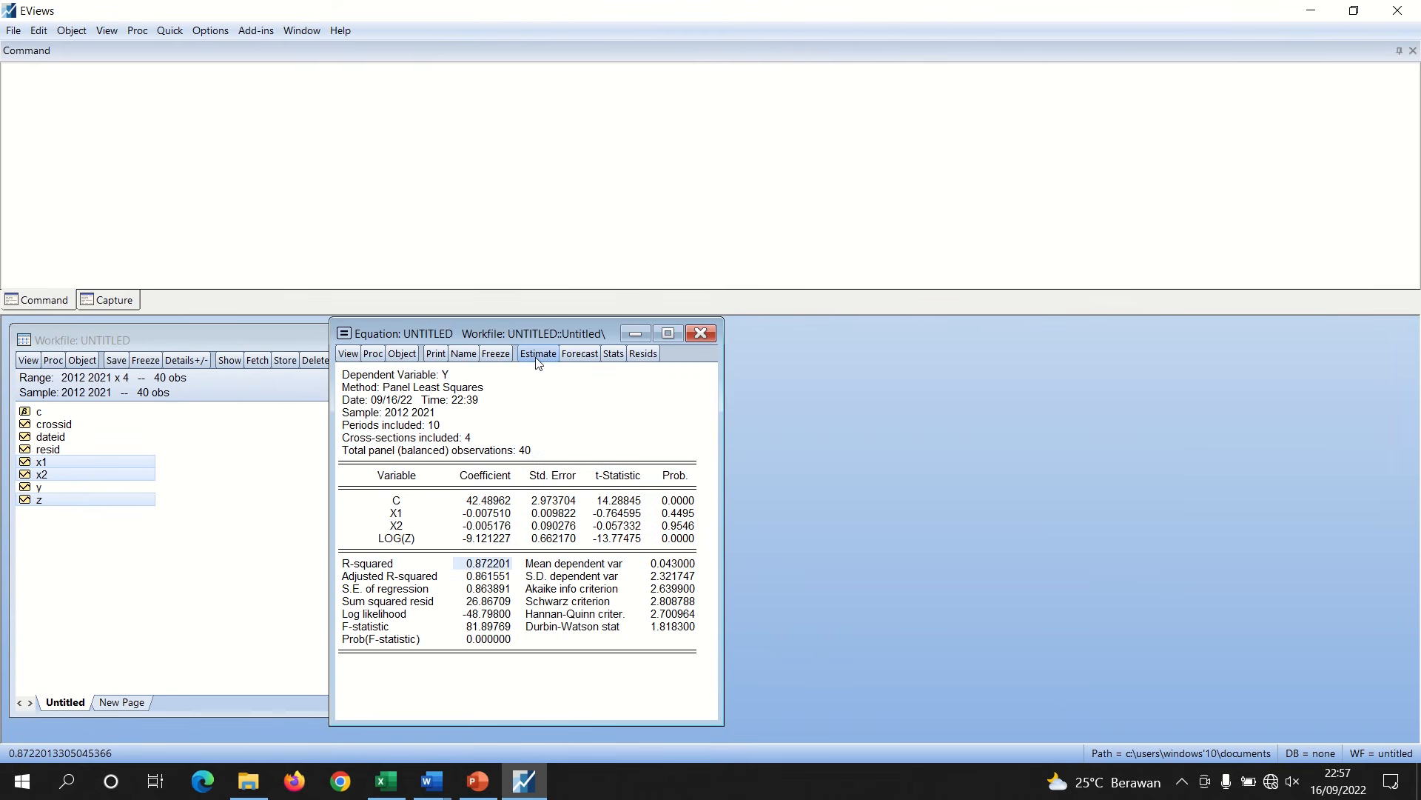
Return to the report and insert a centered heading "PERSAMAAN REGRESI" above "UJI HIPOTESIS" with blank lines below it
click(433, 781)
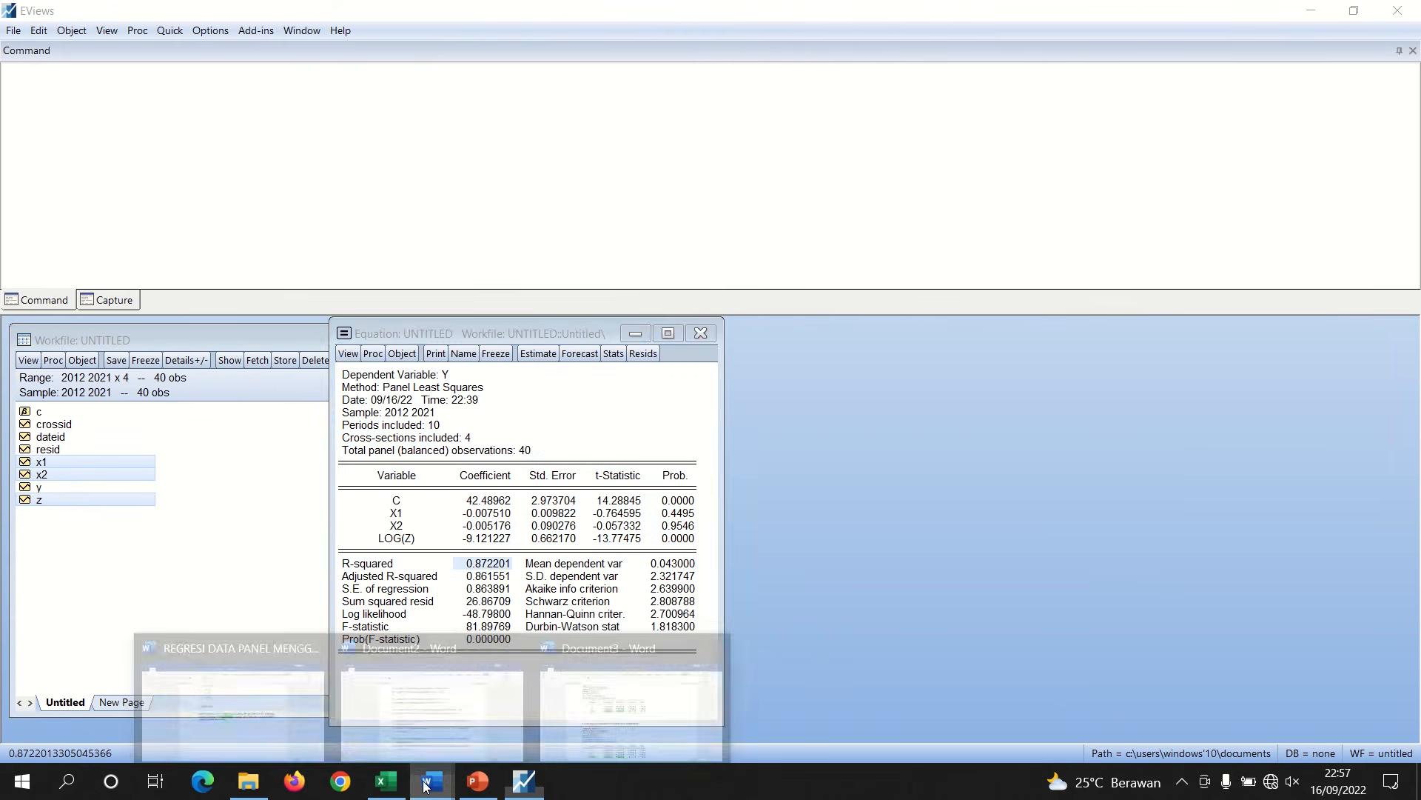
click(319, 707)
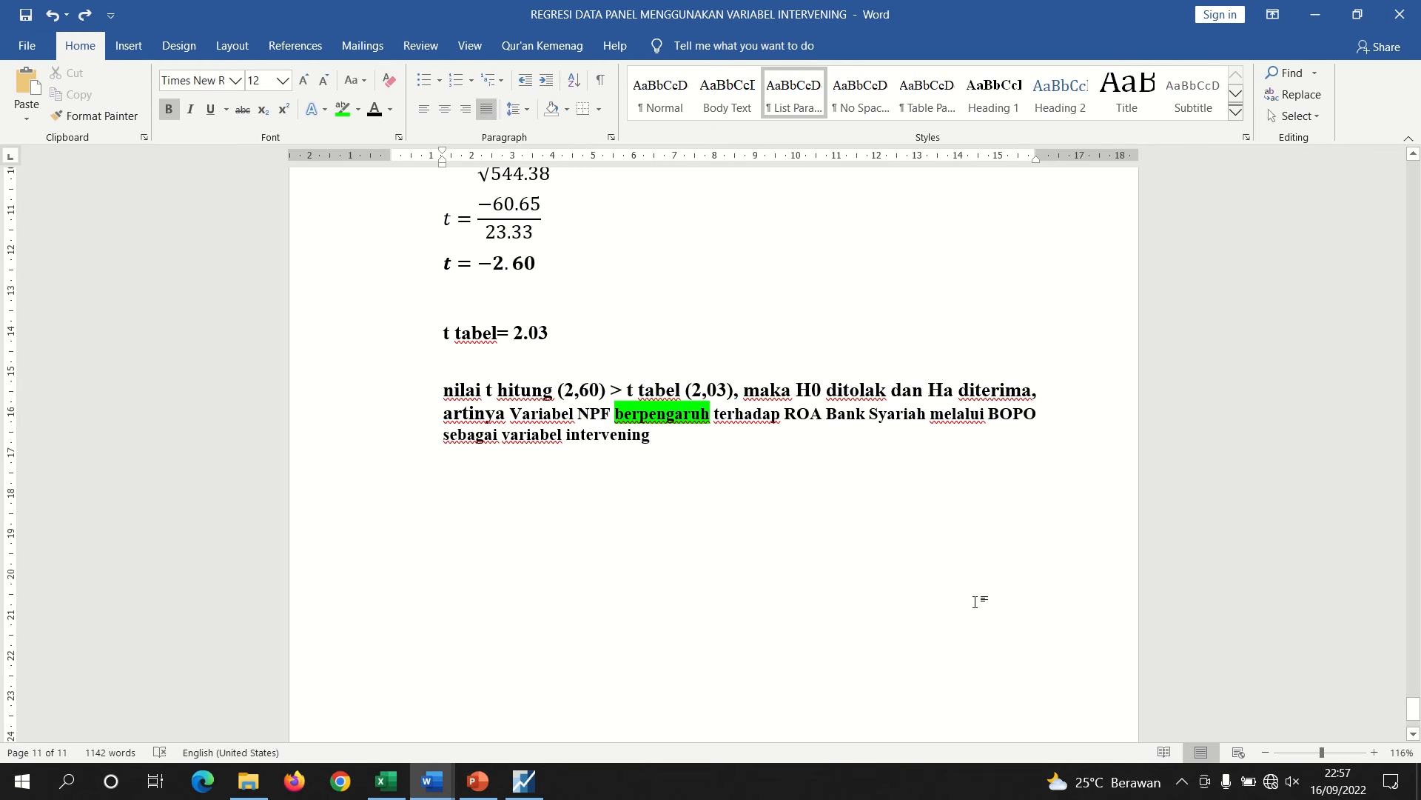
drag(1414, 710, 1322, 469)
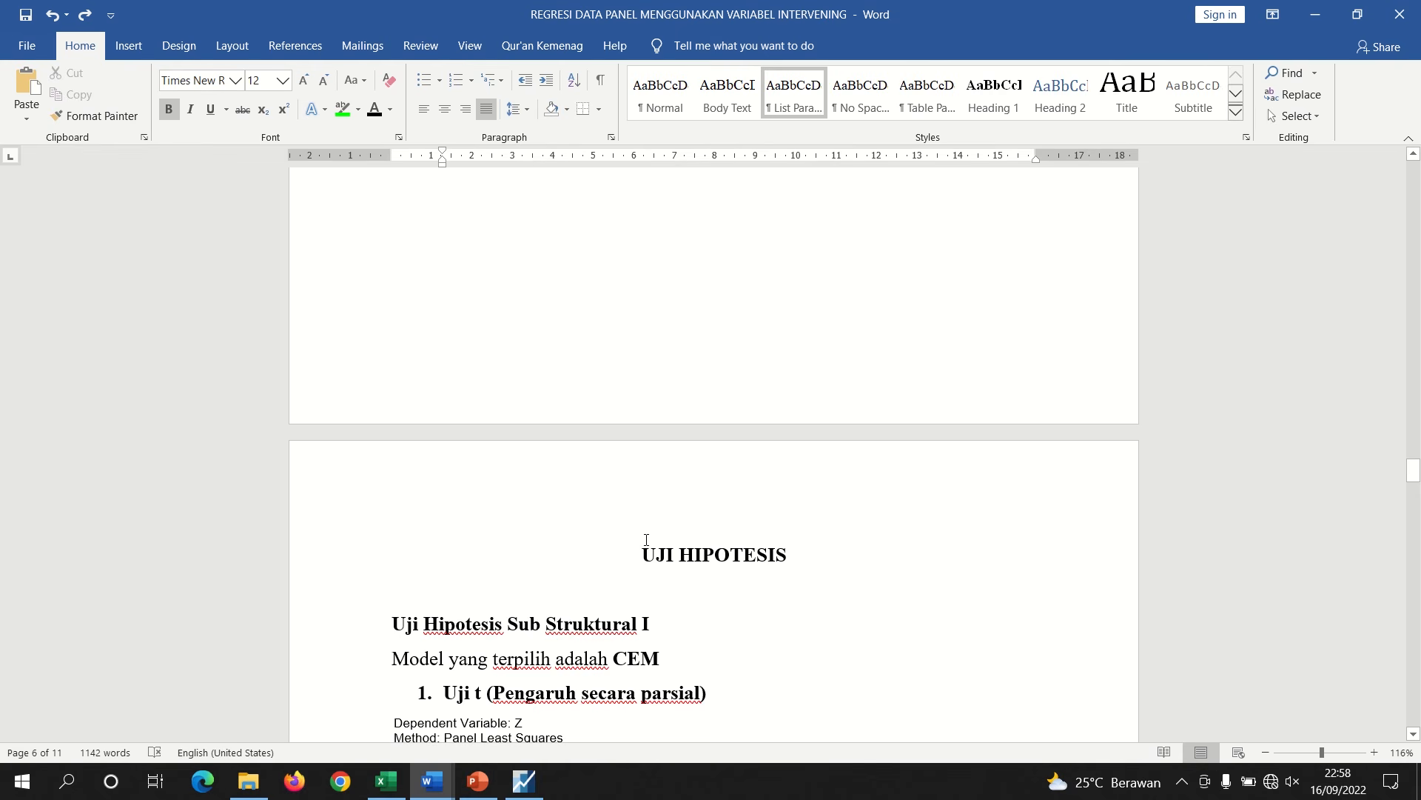
click(621, 554)
key(Return)
key(Up)
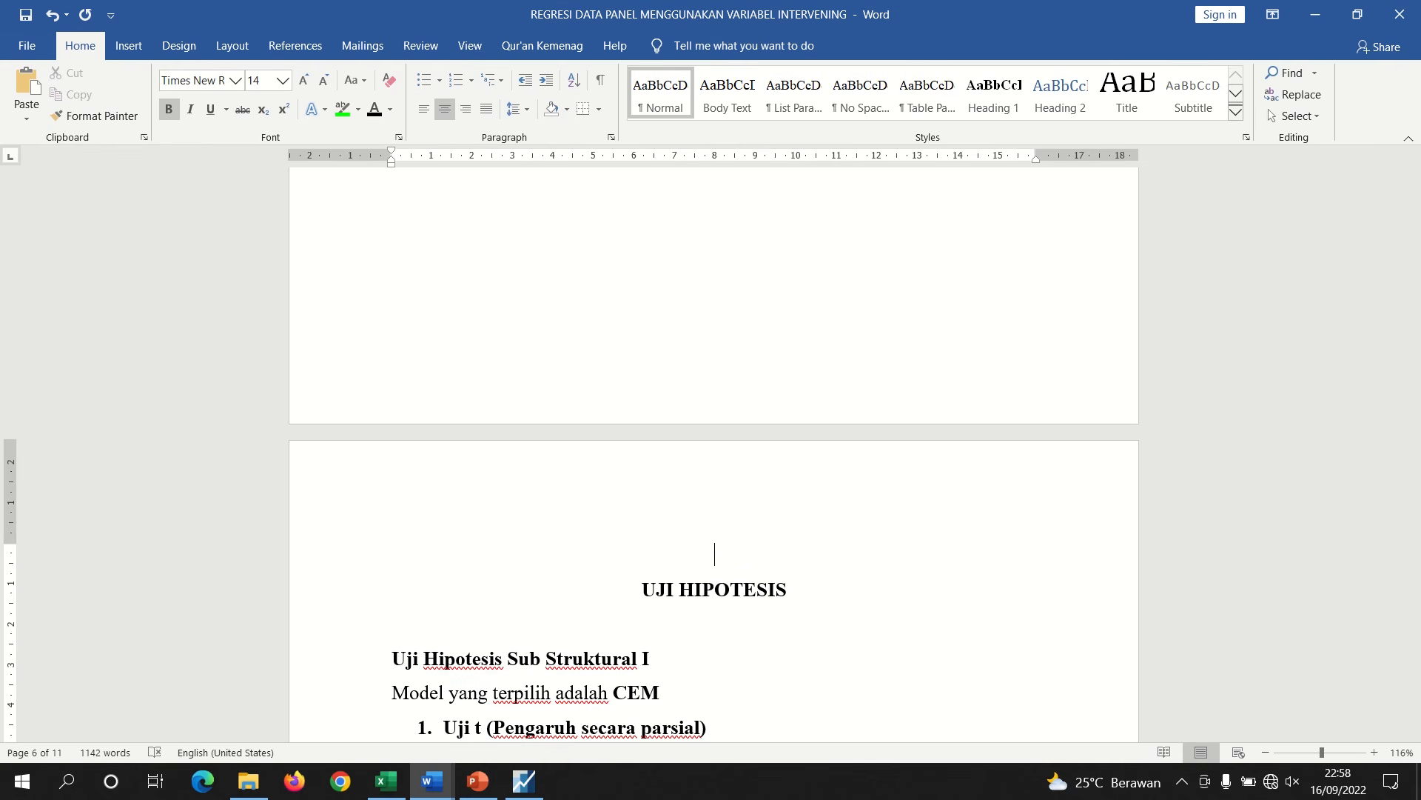
text(PERSAMAAN RE)
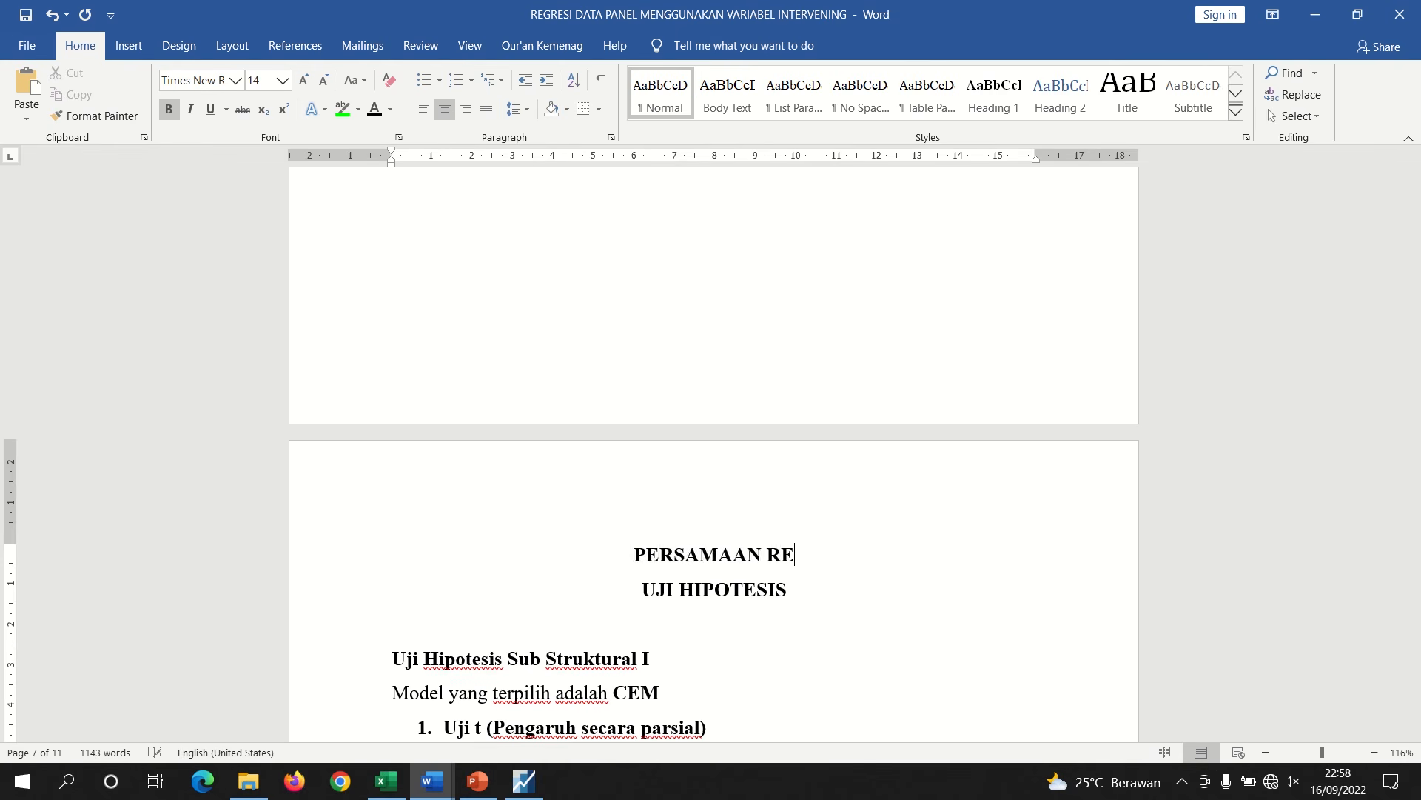
text(GRESI)
key(Return)
key(Return)
key(Return)
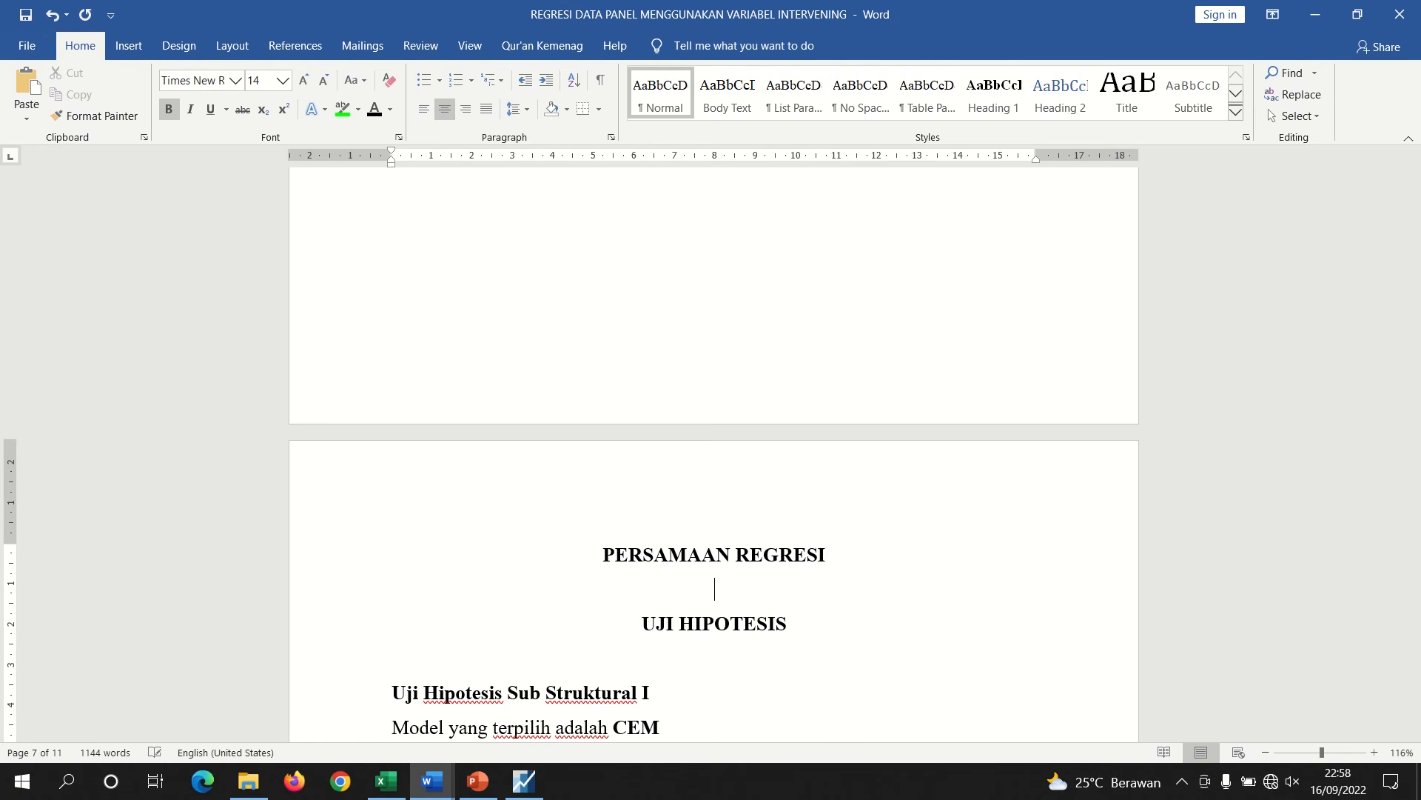
Copy "Sub Struktural I" and paste it twice, left-aligned, under the new heading, changing the second to "Sub Struktural II"
key(Down)
key(Down)
key(Down)
key(Down)
key(Down)
key(Down)
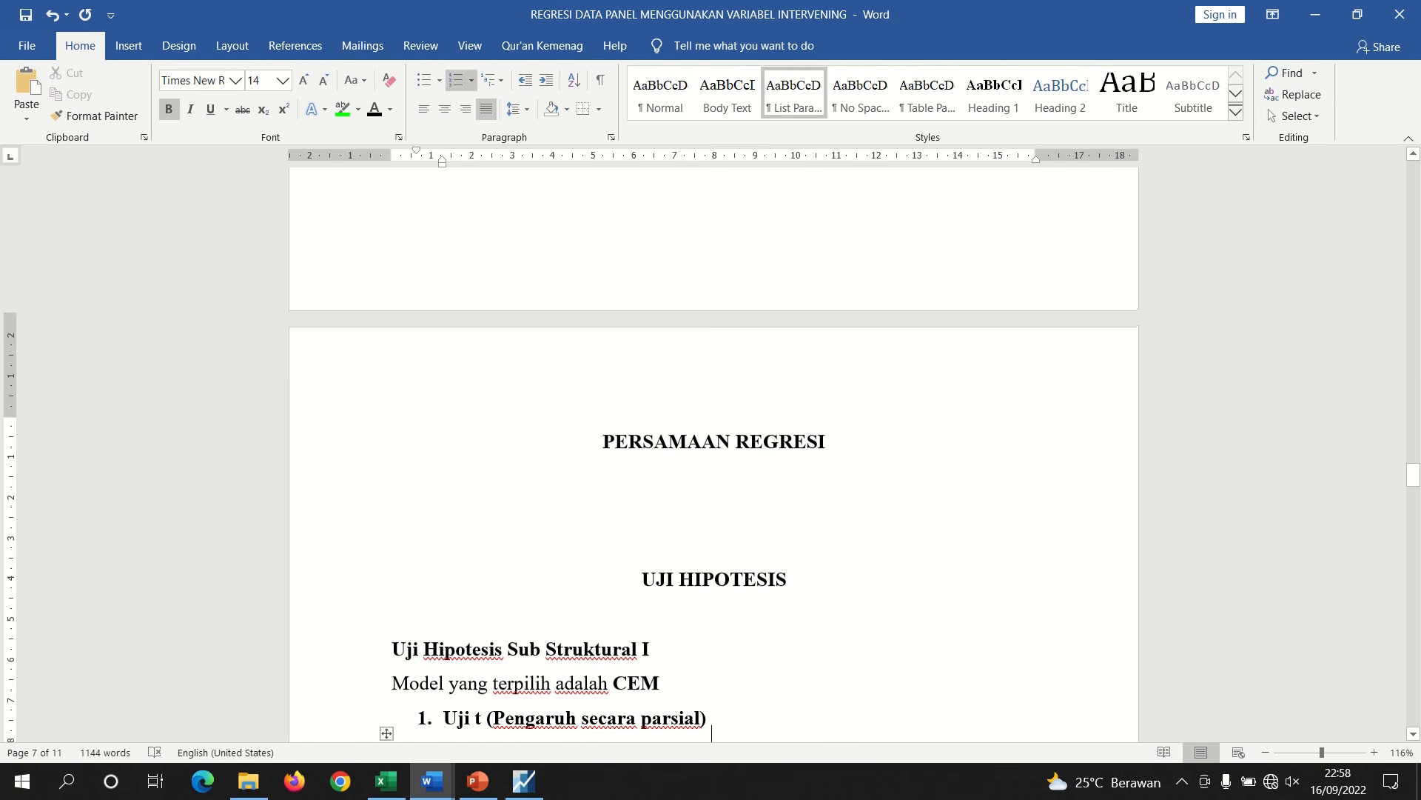
drag(653, 635, 519, 635)
key(ctrl+c)
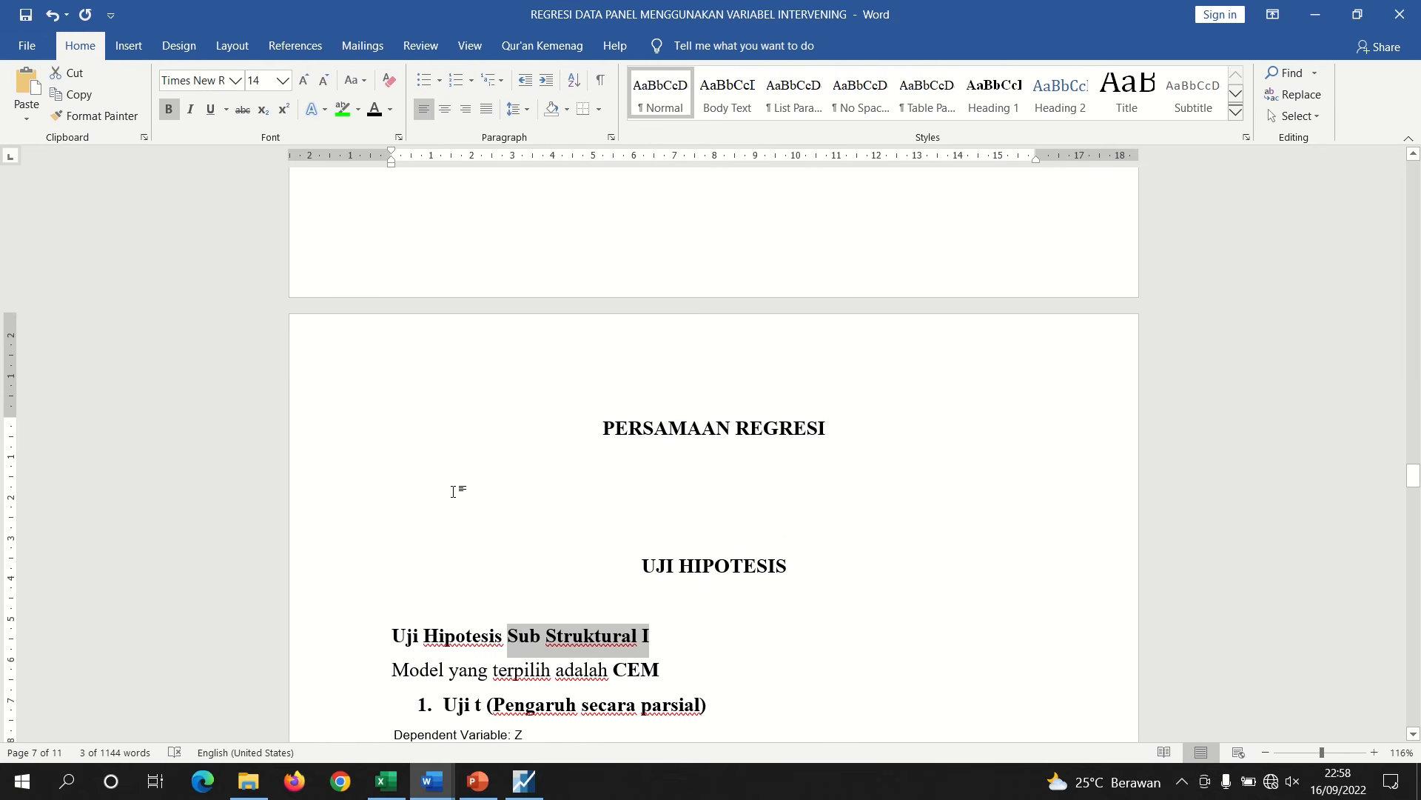
click(453, 491)
key(ctrl+l)
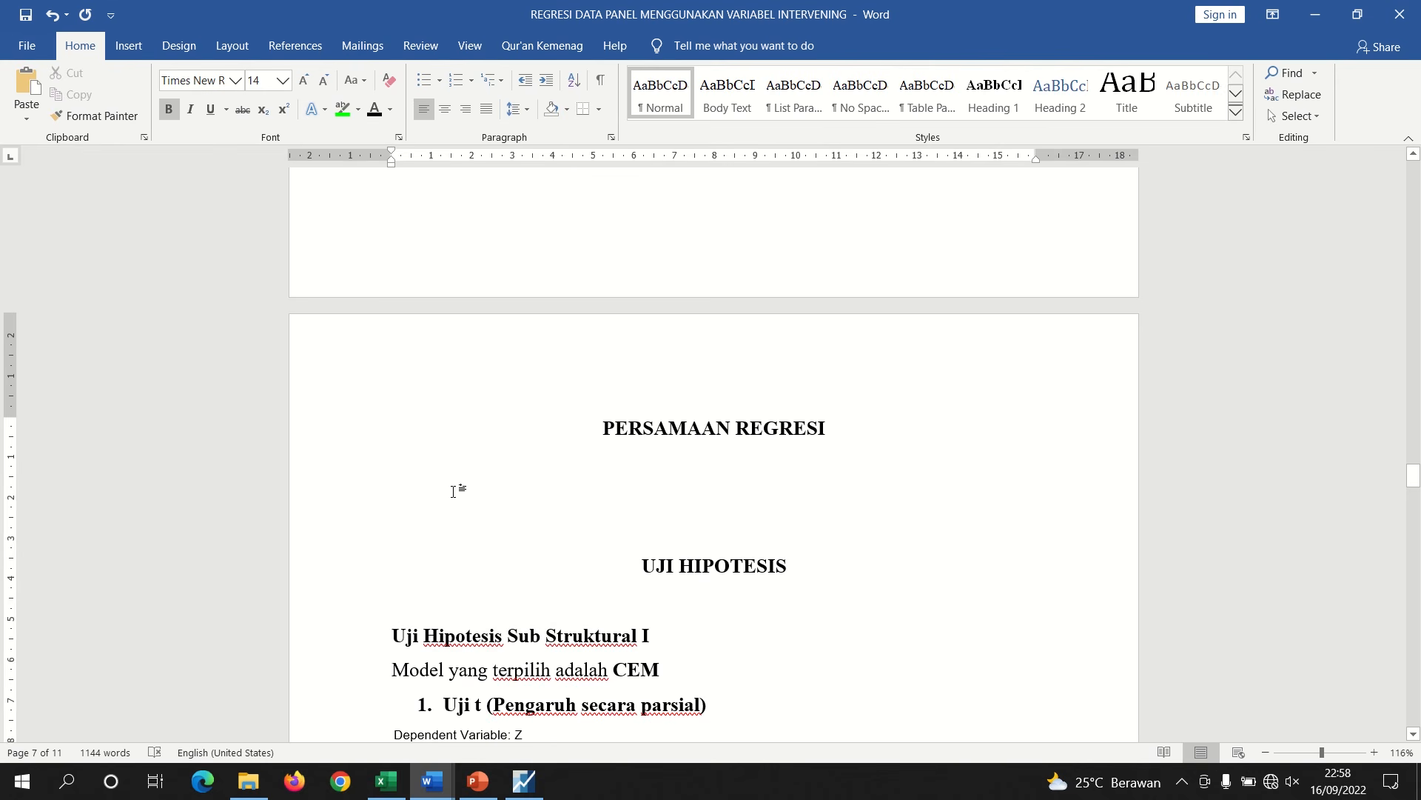
key(ctrl+v)
key(Return)
key(ctrl+v)
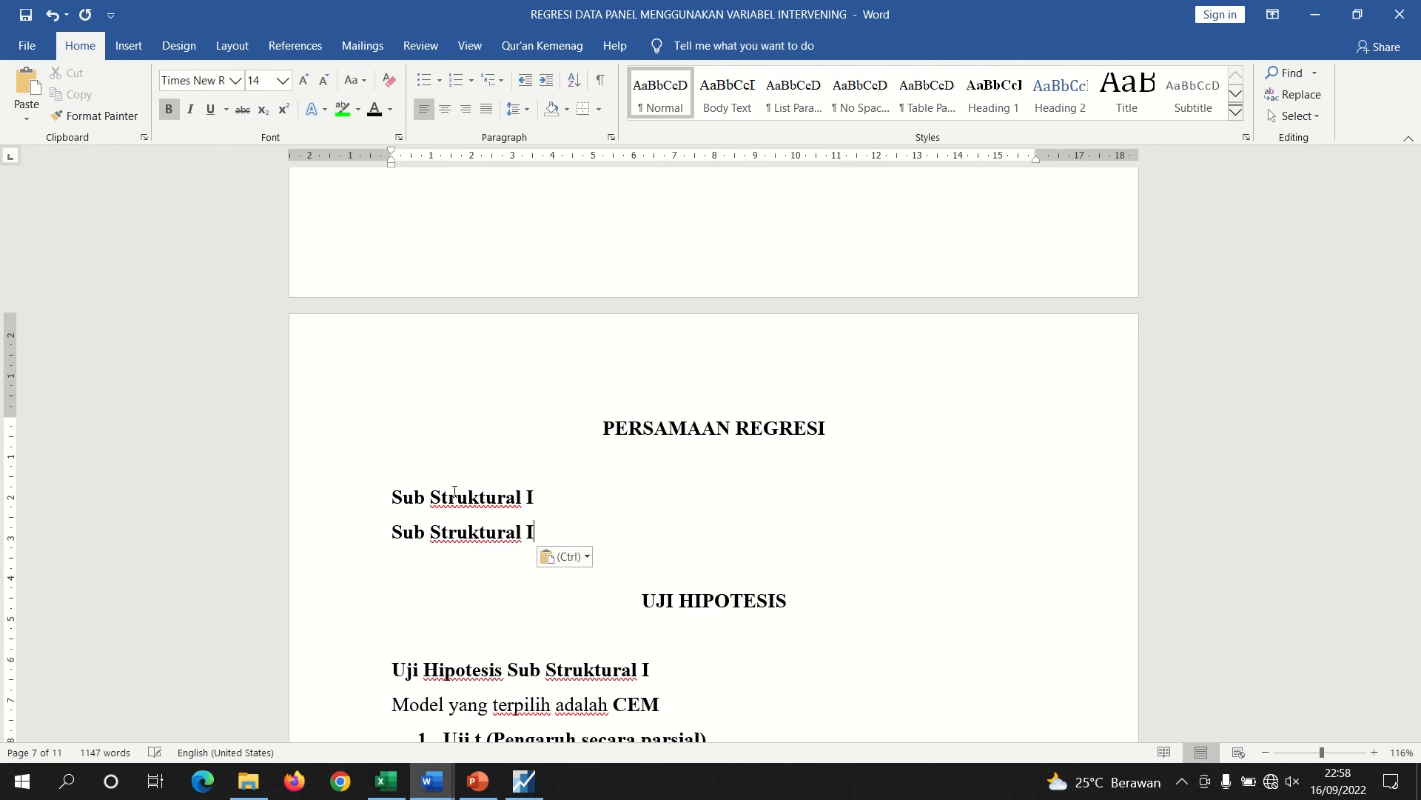
text(I)
Add a blank line between the two subheadings and centered empty lines below "Sub Struktural II"
key(Up)
key(Return)
key(Down)
key(ctrl+e)
key(Return)
key(Return)
key(Return)
key(Return)
key(Return)
key(Return)
key(Return)
key(Return)
key(Return)
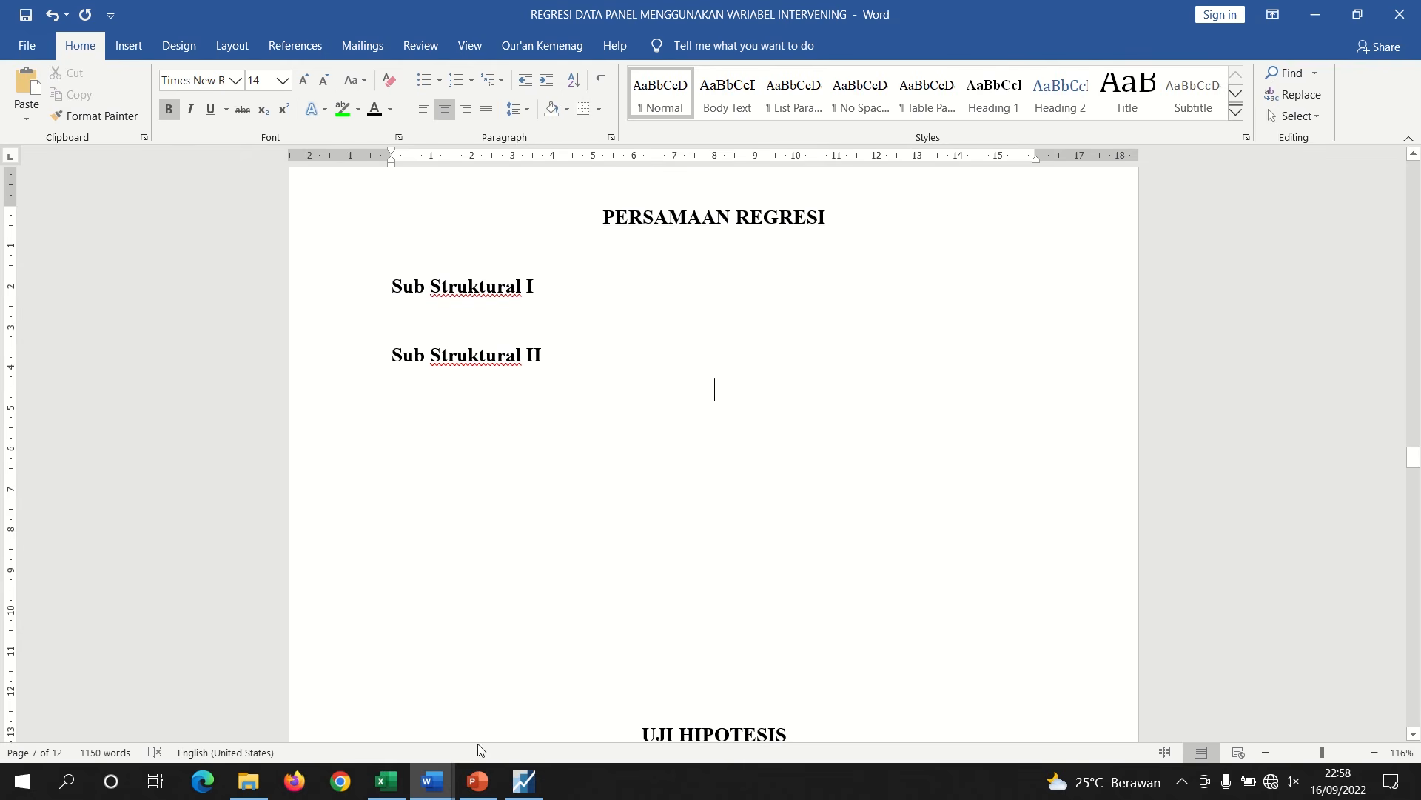
Open the EViews equation's Representations view and copy the substituted coefficients equation line
click(524, 781)
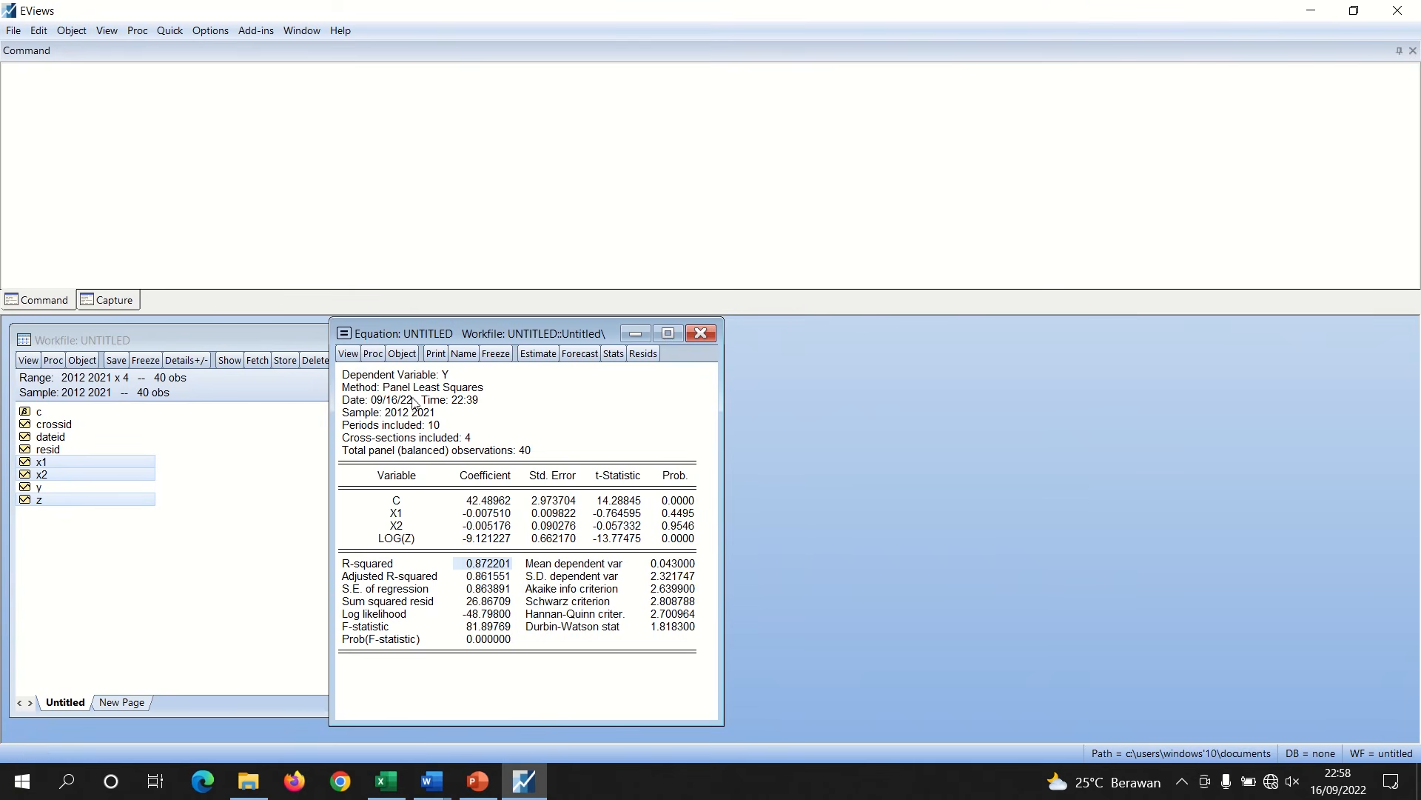
click(351, 357)
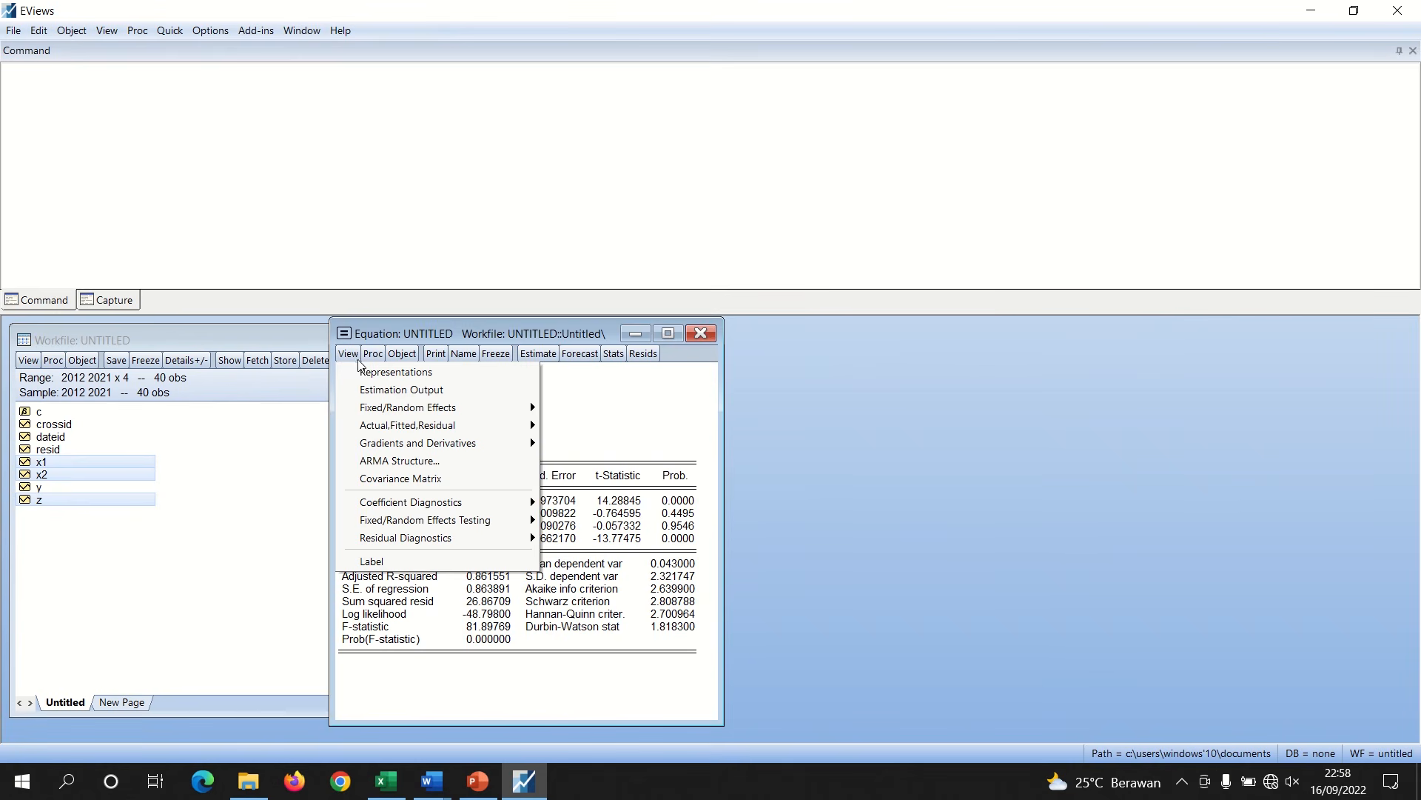
click(397, 372)
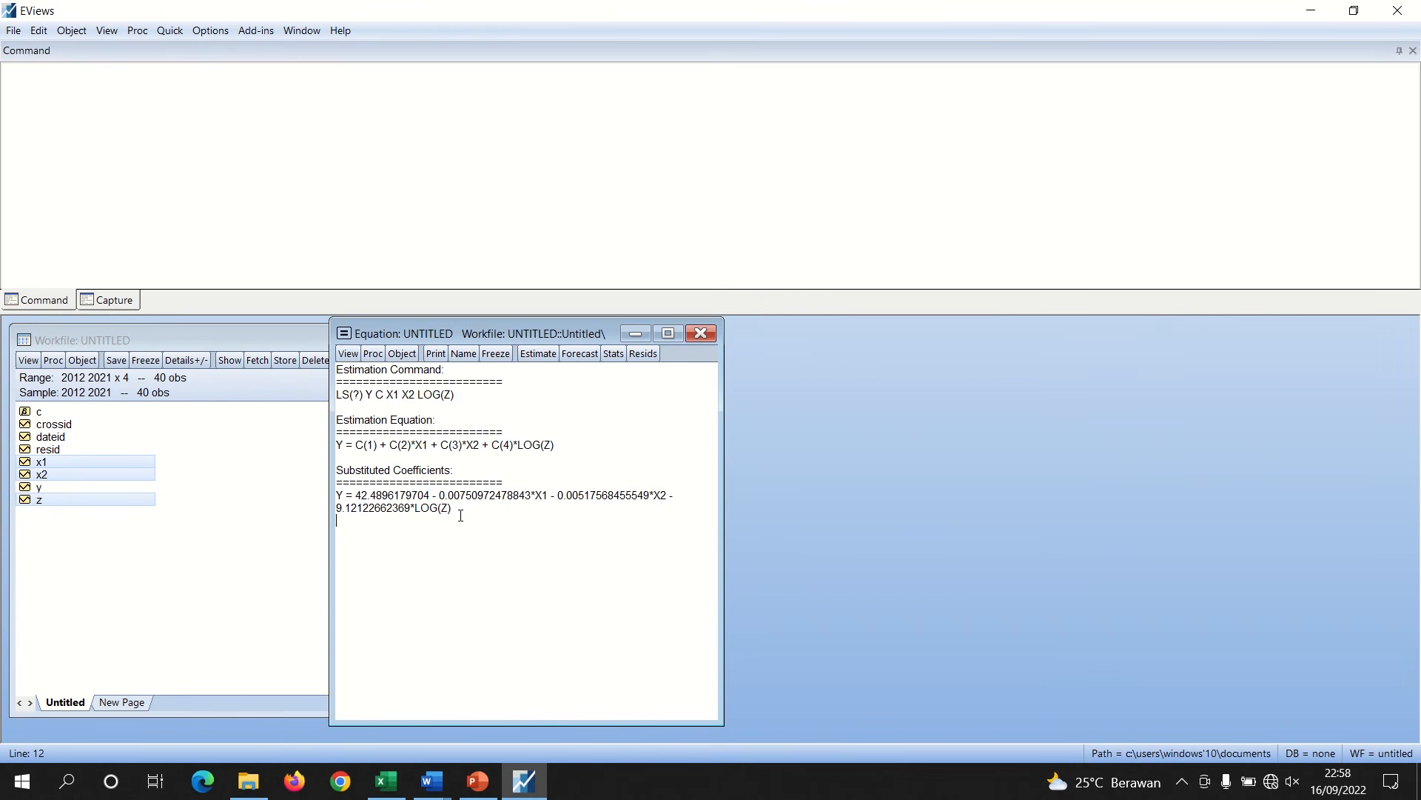
drag(453, 511, 340, 379)
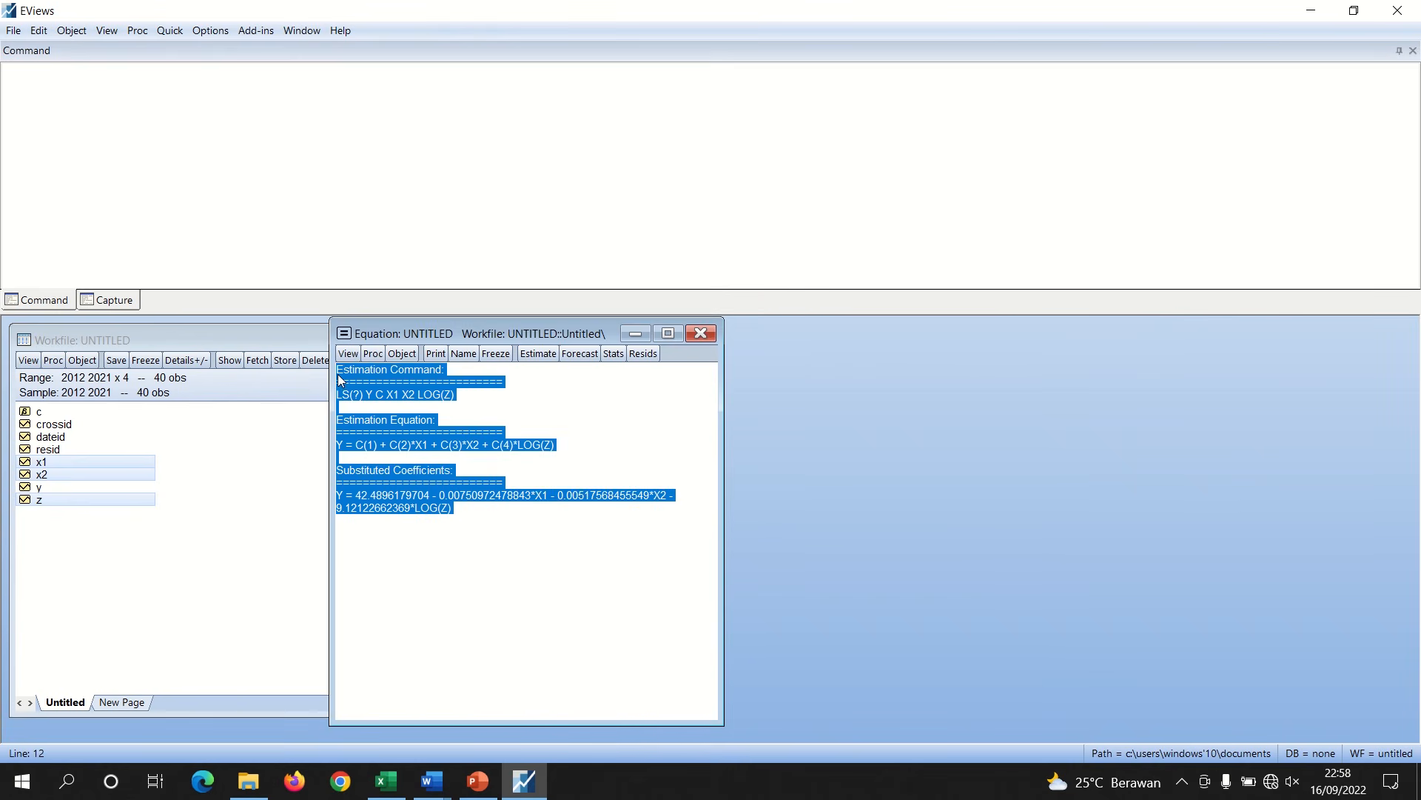
right_click(352, 373)
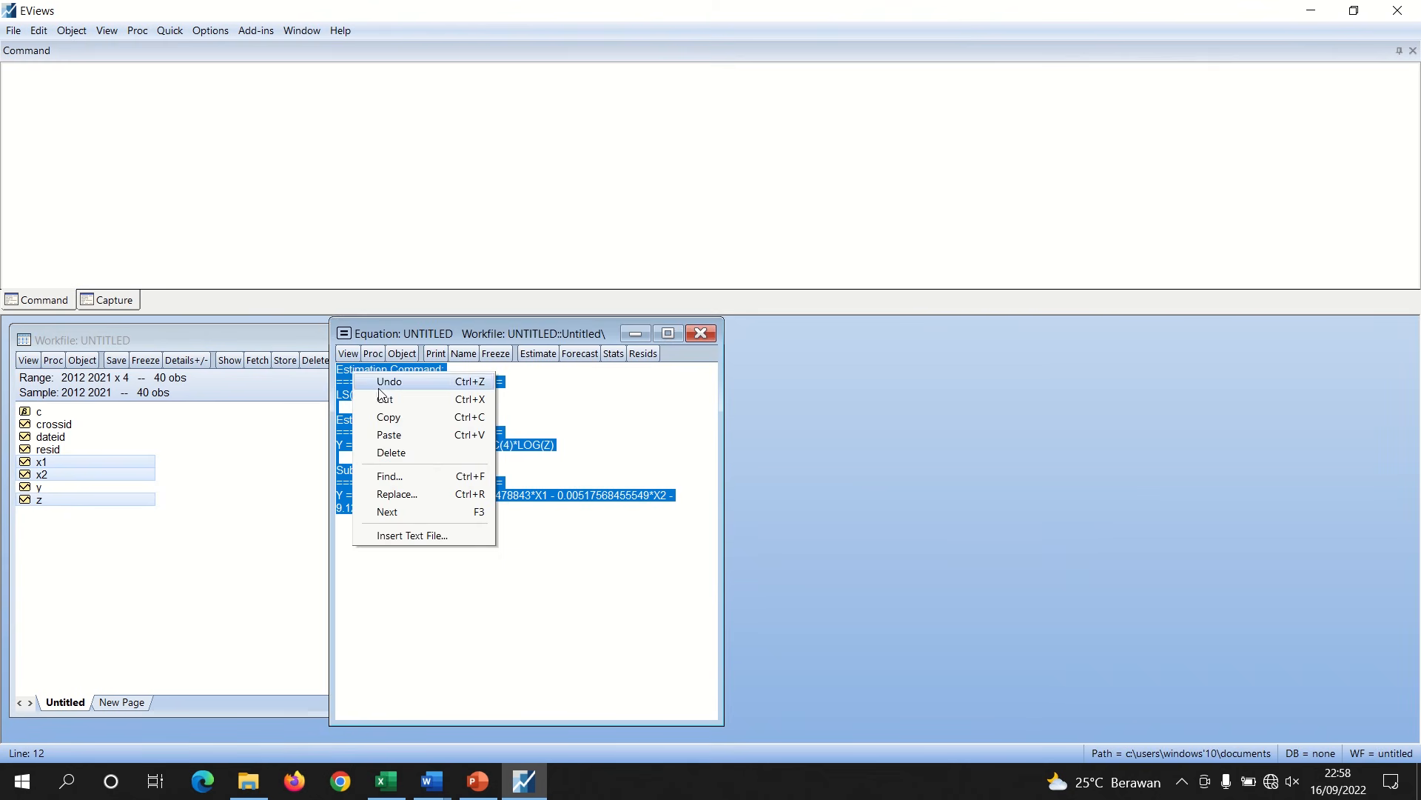
click(400, 420)
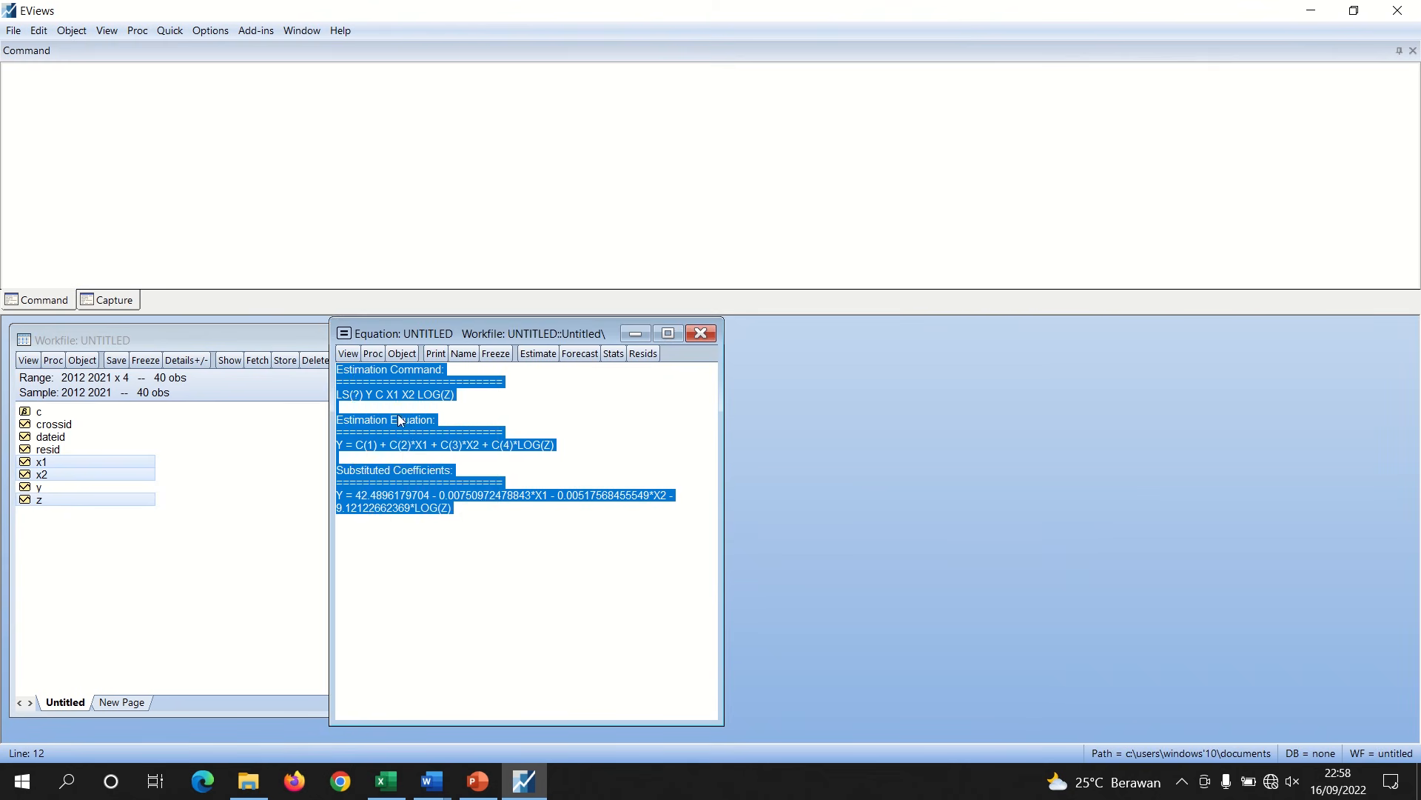
click(454, 531)
drag(460, 511, 338, 498)
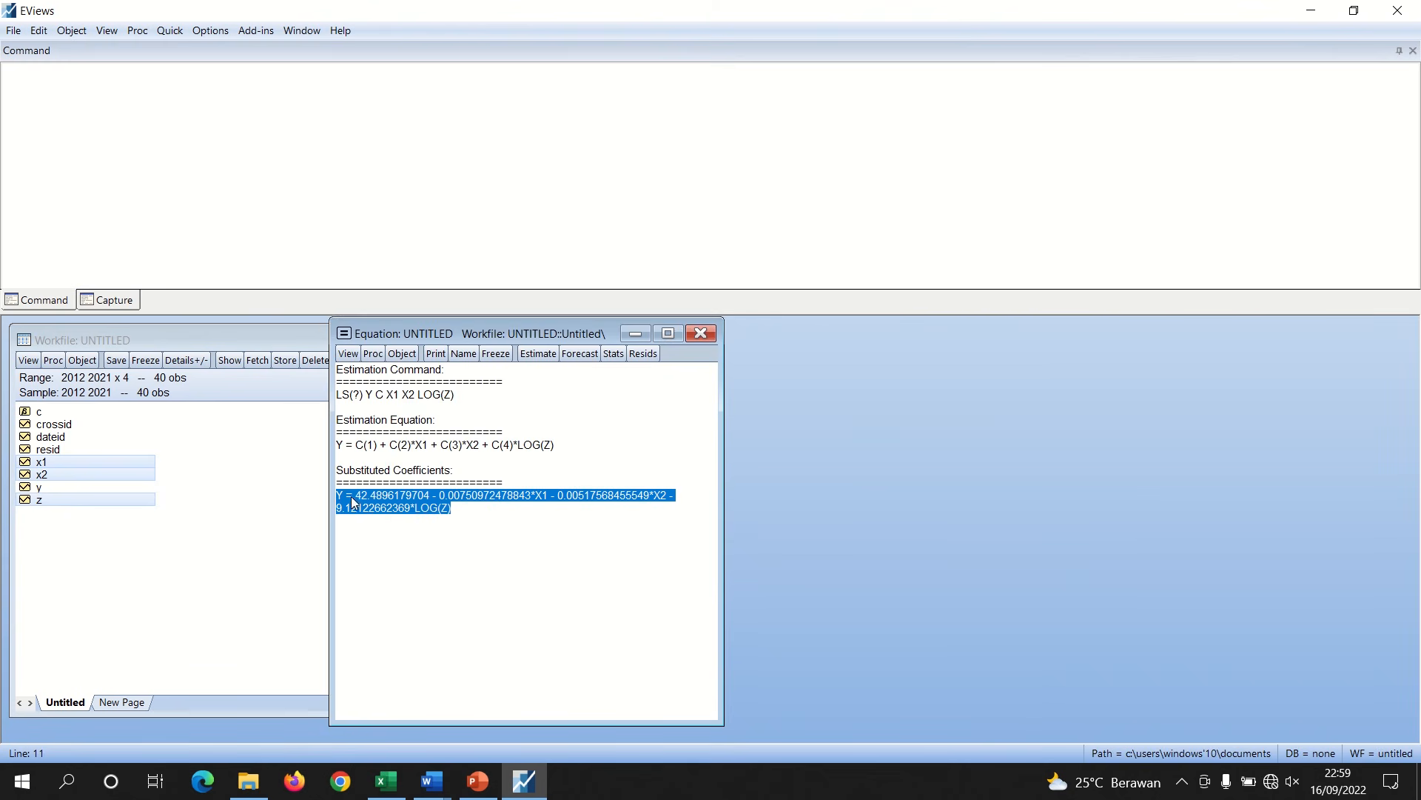
right_click(353, 496)
click(408, 542)
Paste the substituted coefficients equation below the "Sub Struktural II" subheading in the report
click(433, 781)
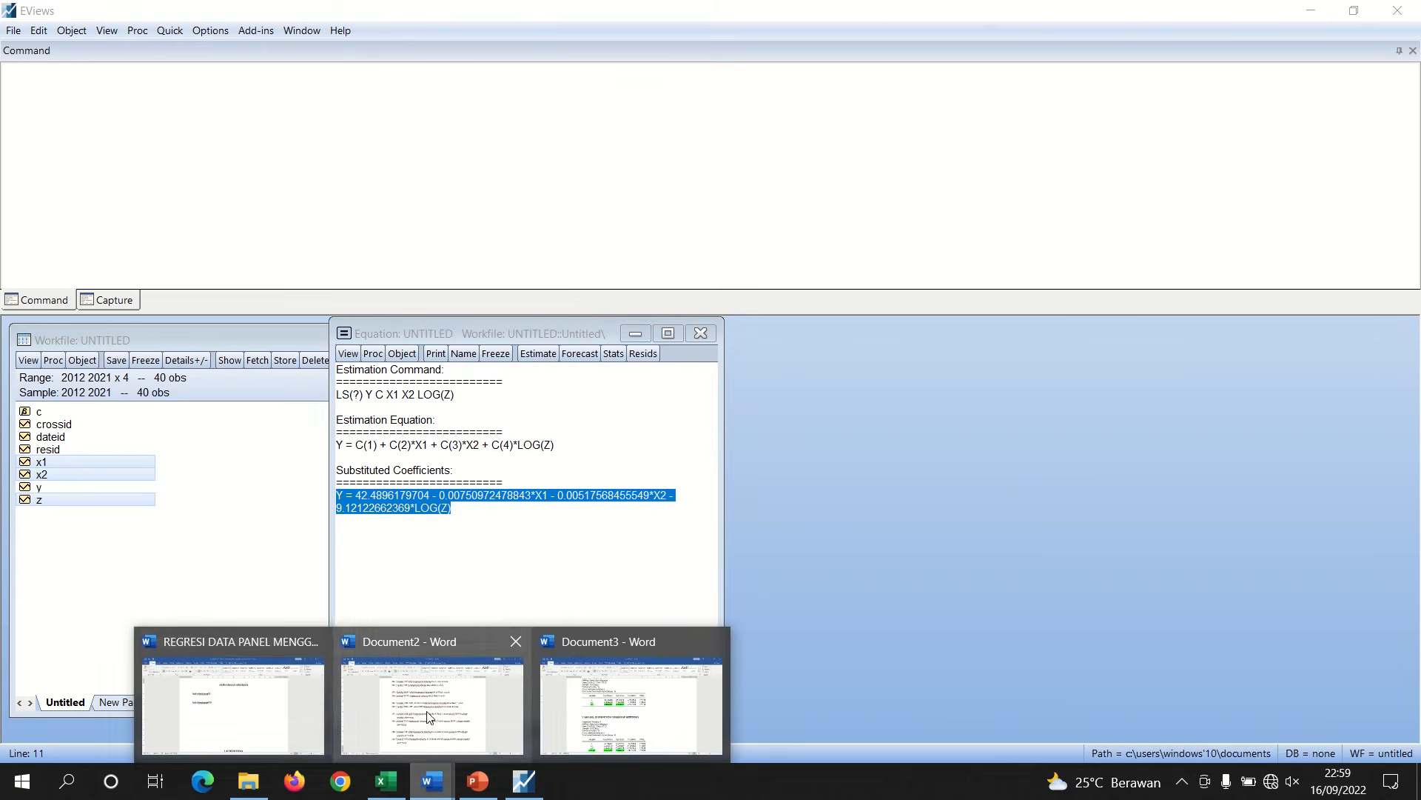
click(268, 682)
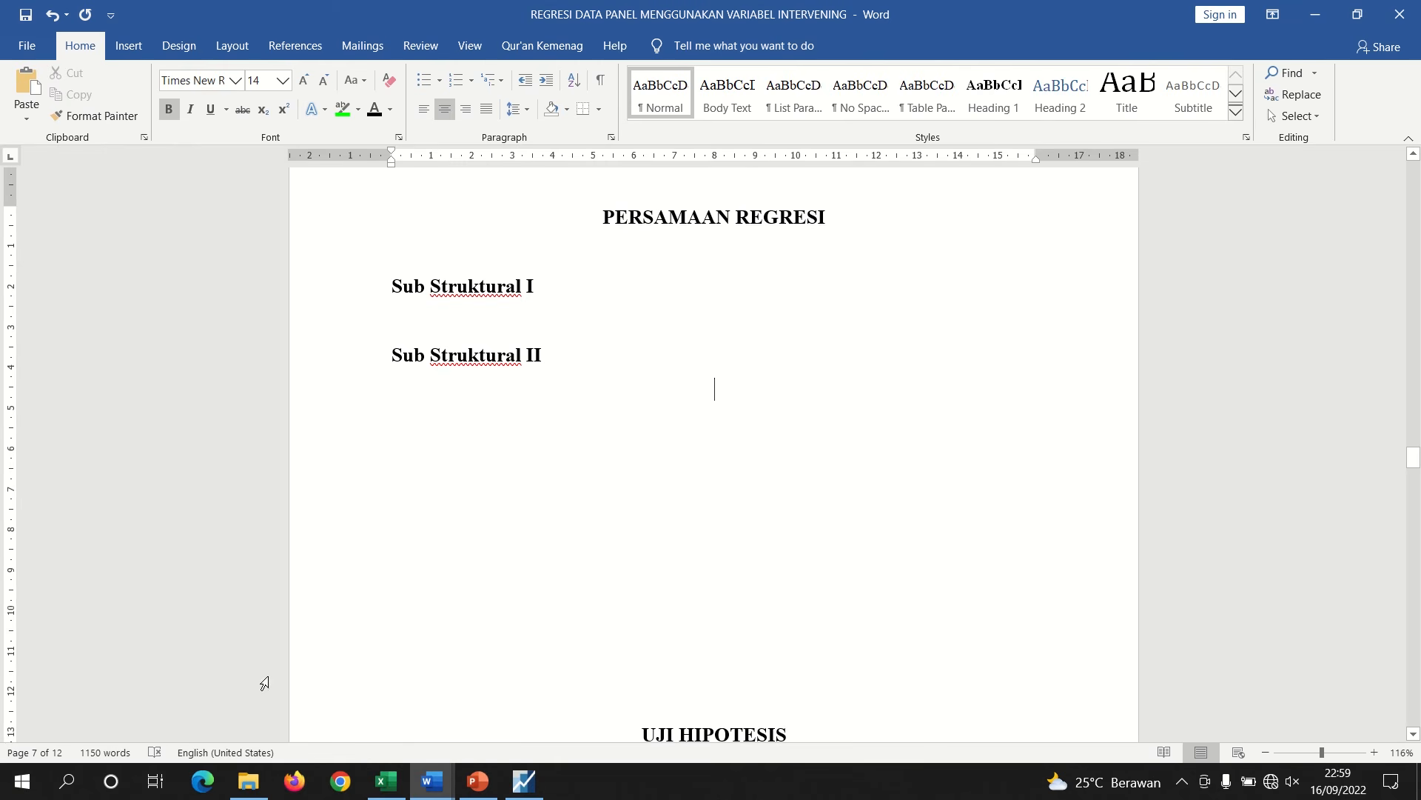
double_click(430, 400)
key(ctrl+v)
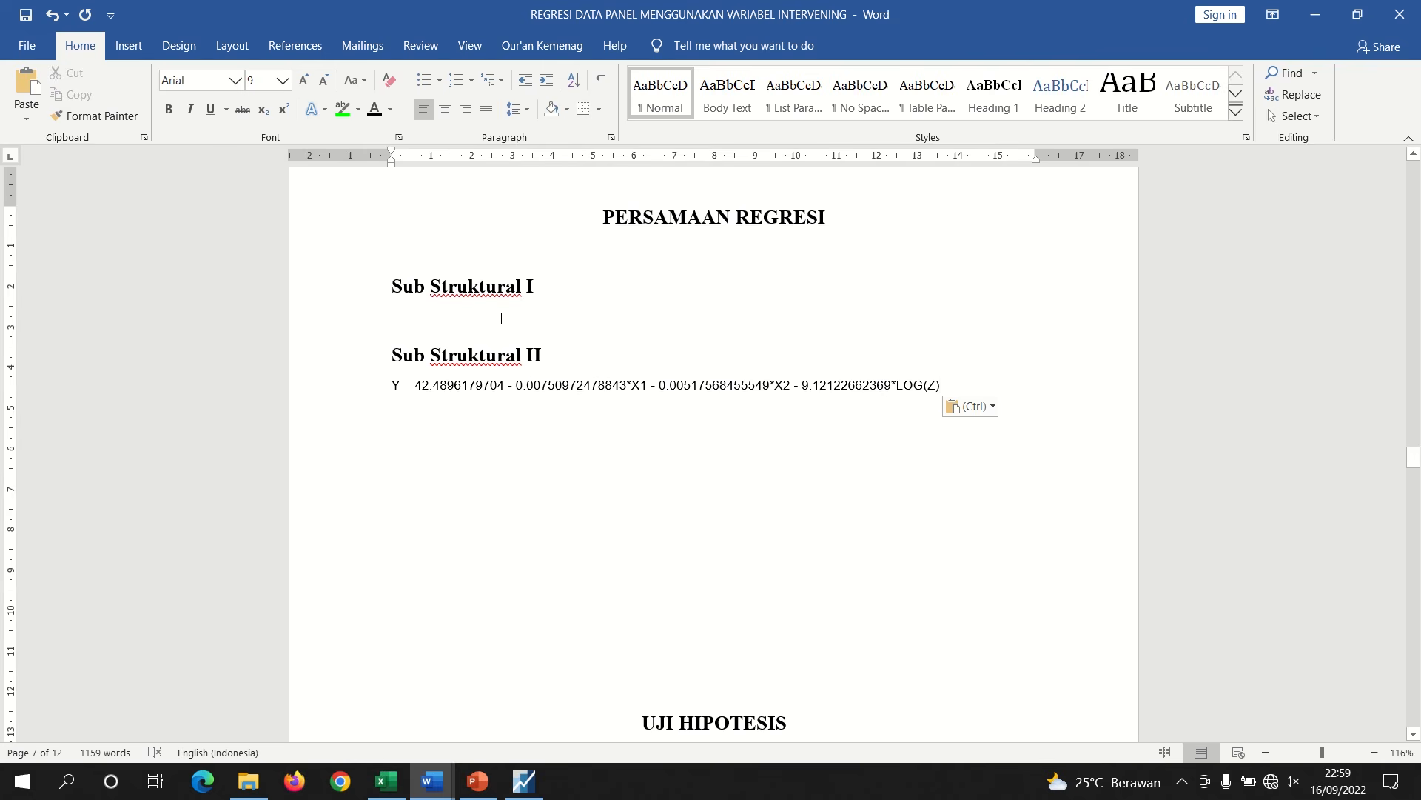
click(502, 319)
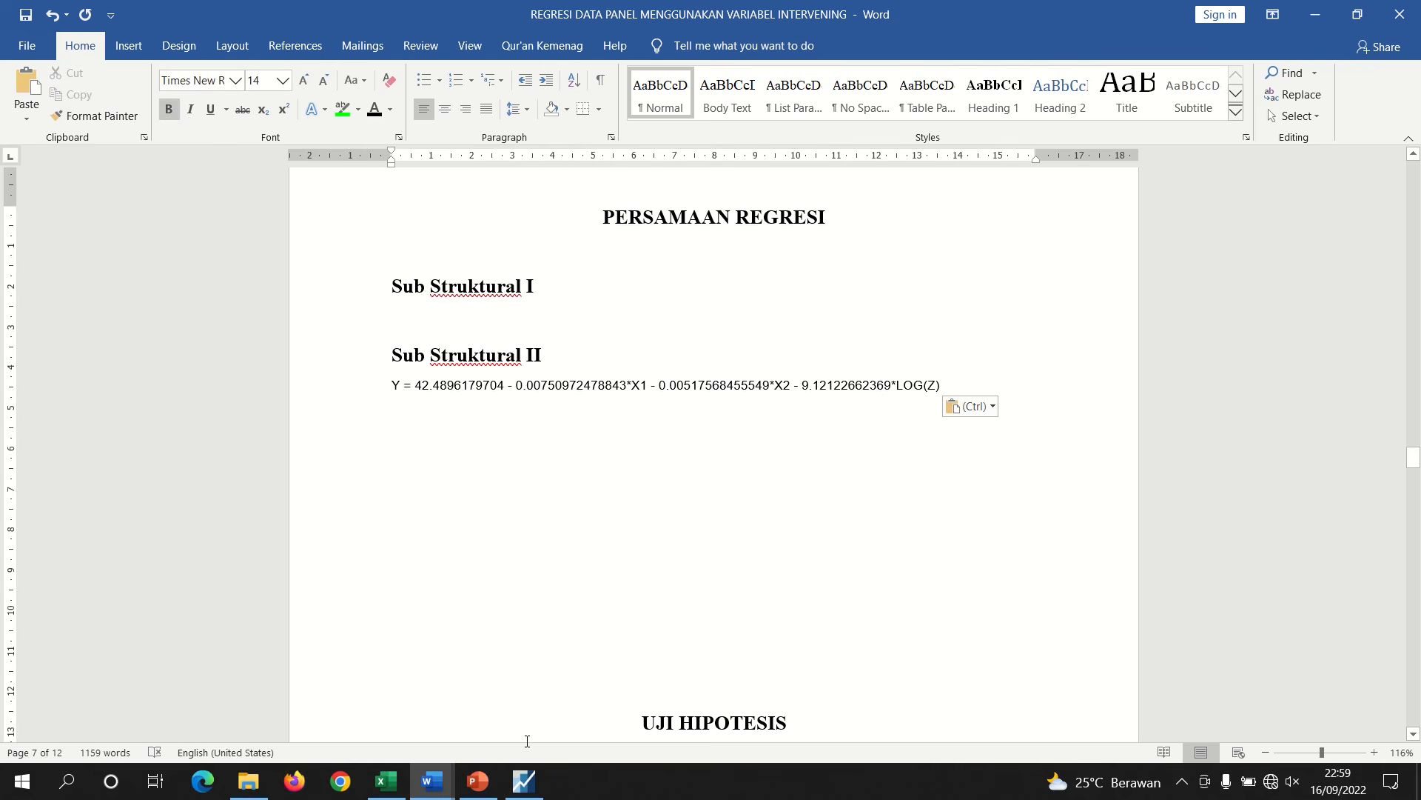
Return to EViews and close the open Sub Struktural II equation window
click(524, 781)
click(687, 335)
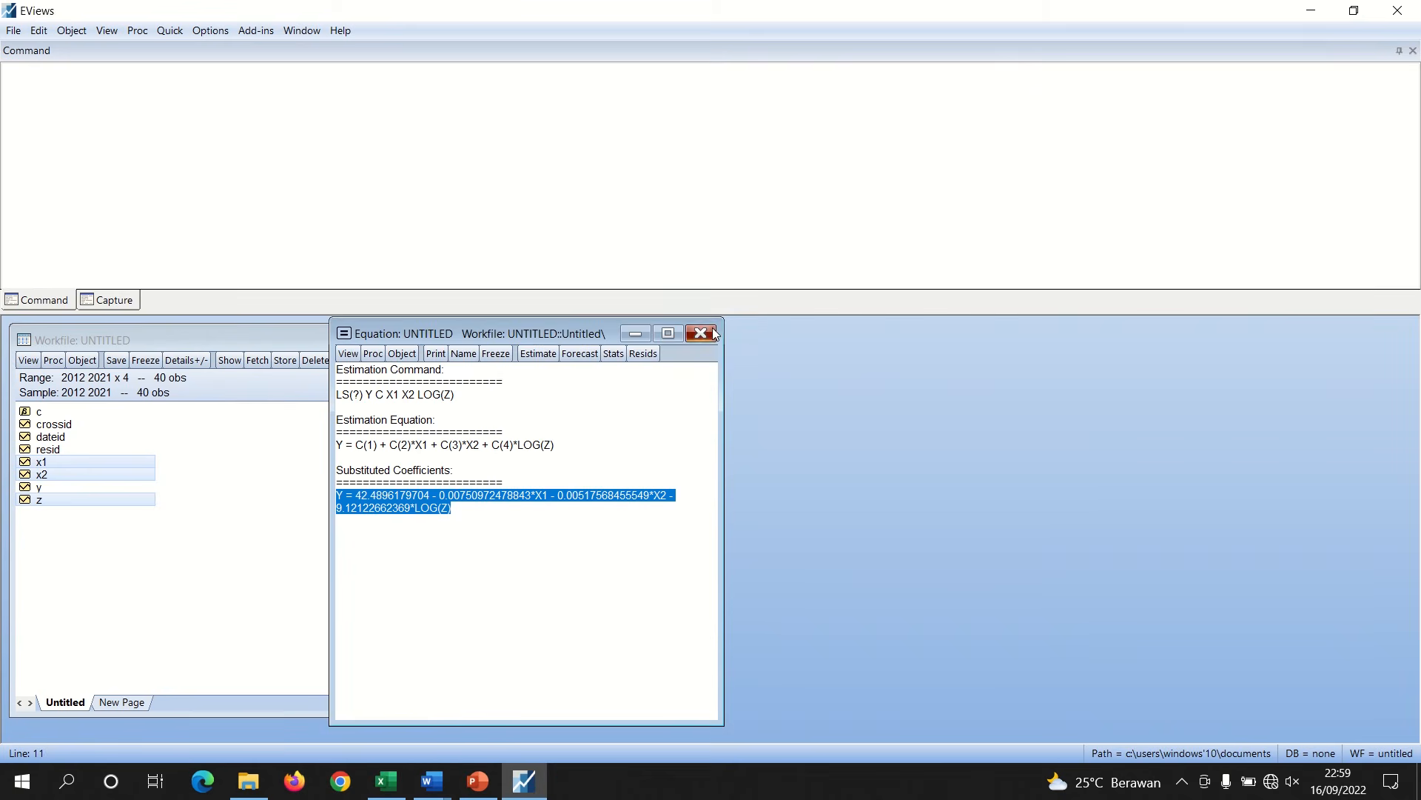
click(670, 425)
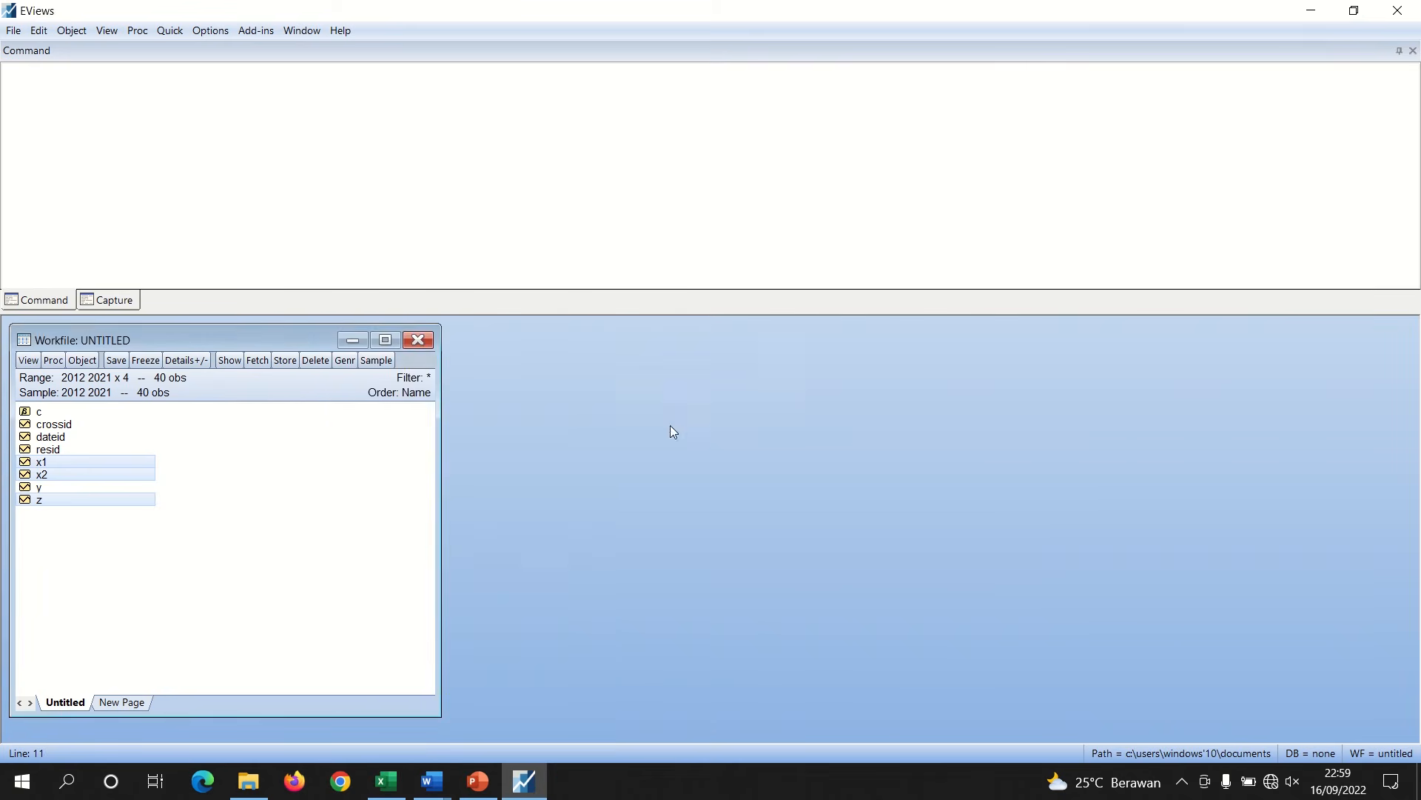
Open X1 and X2 as an equation and estimate the panel least squares specification Z C X1 X2
click(123, 571)
click(45, 460)
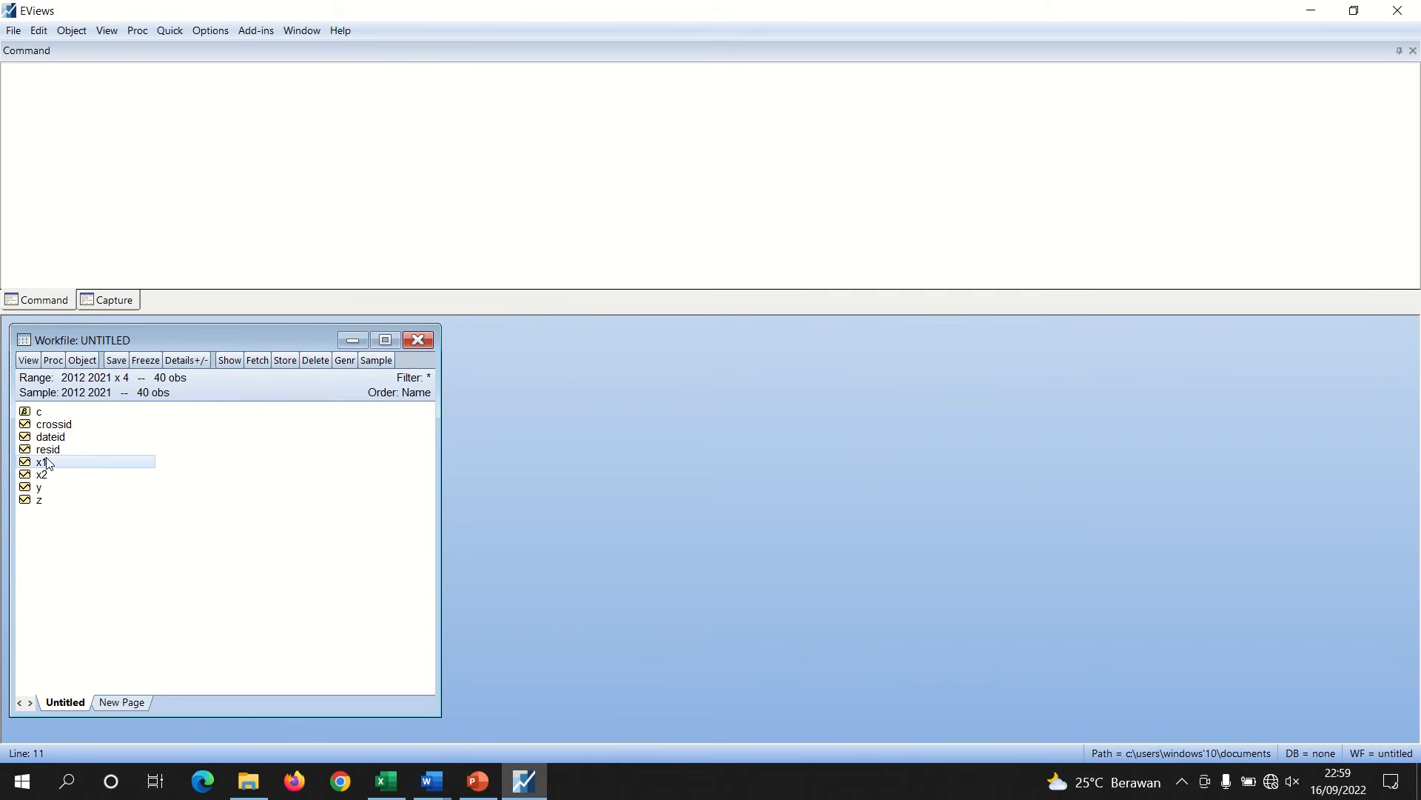
ctrl+click(51, 478)
right_click(52, 480)
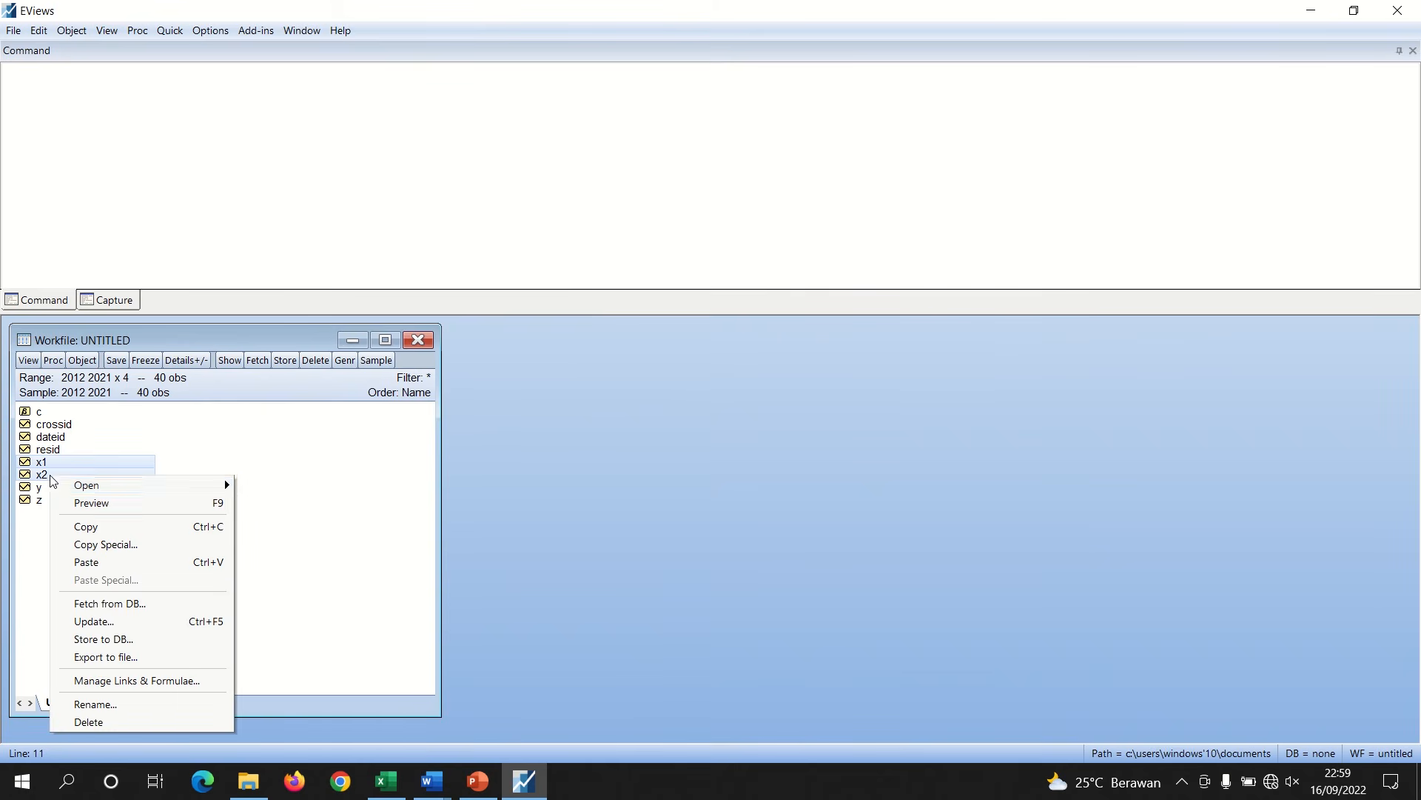
mouse_move(201, 487)
click(282, 504)
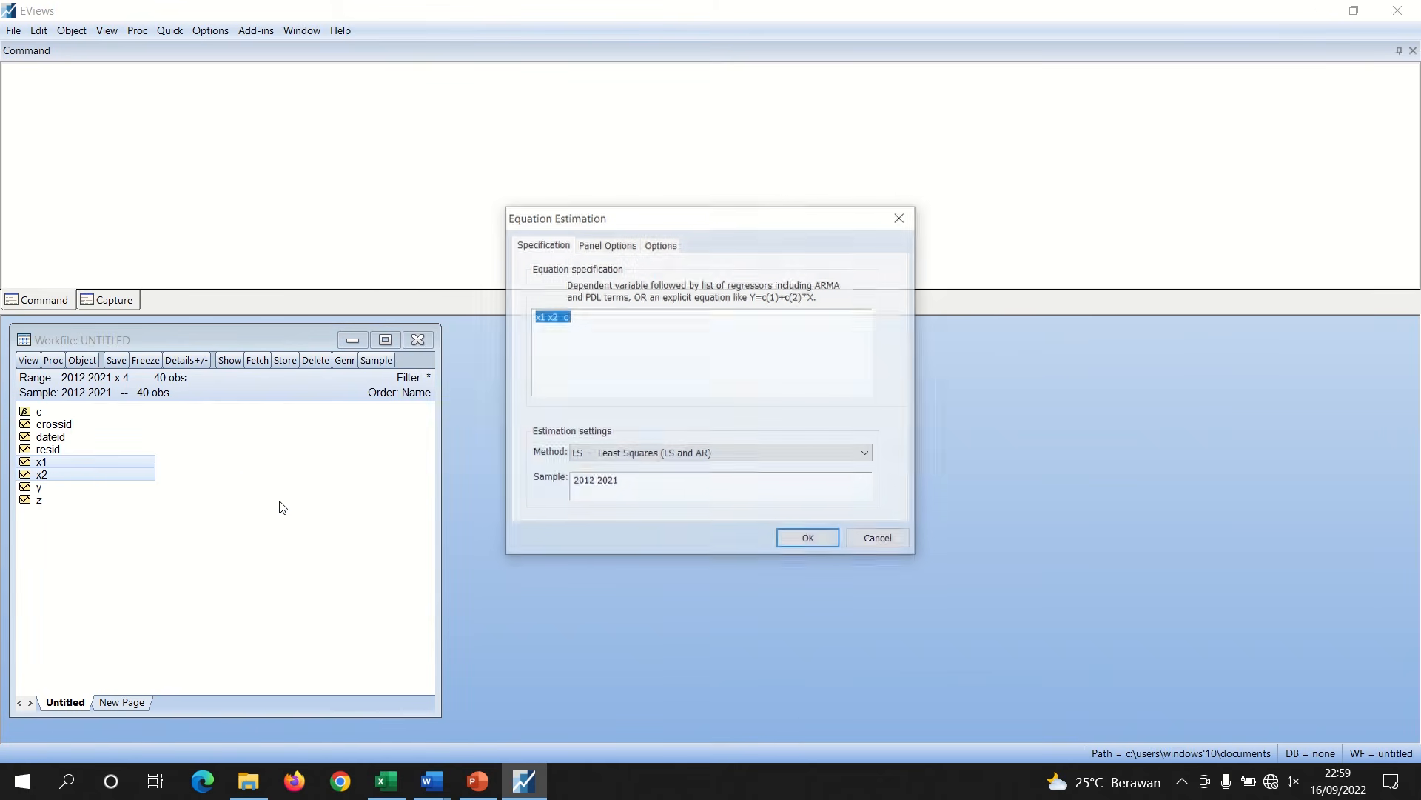
key(BackSpace)
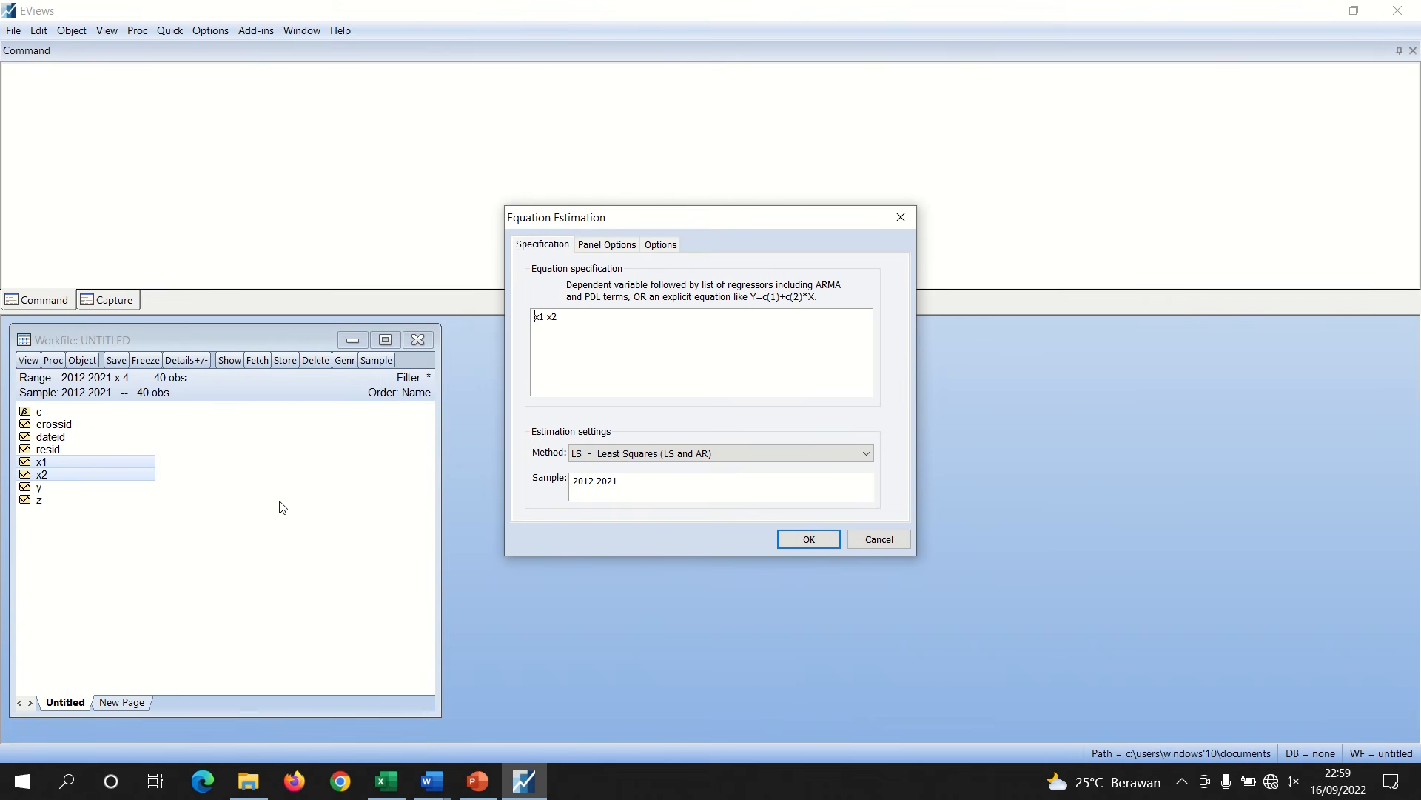
text(Z C)
click(609, 247)
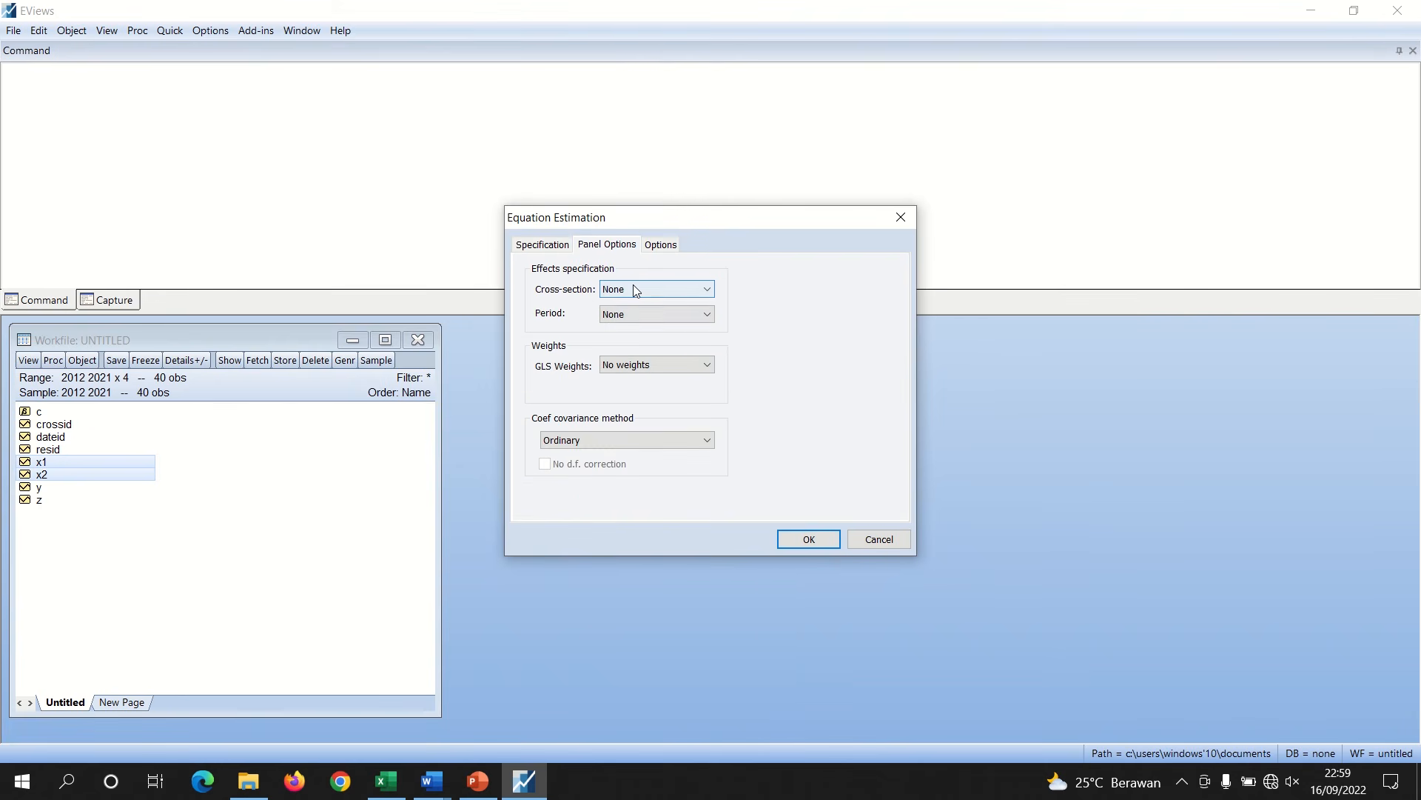
click(798, 539)
Show the new equation's Representations view and copy the substituted coefficients line for Z
click(375, 380)
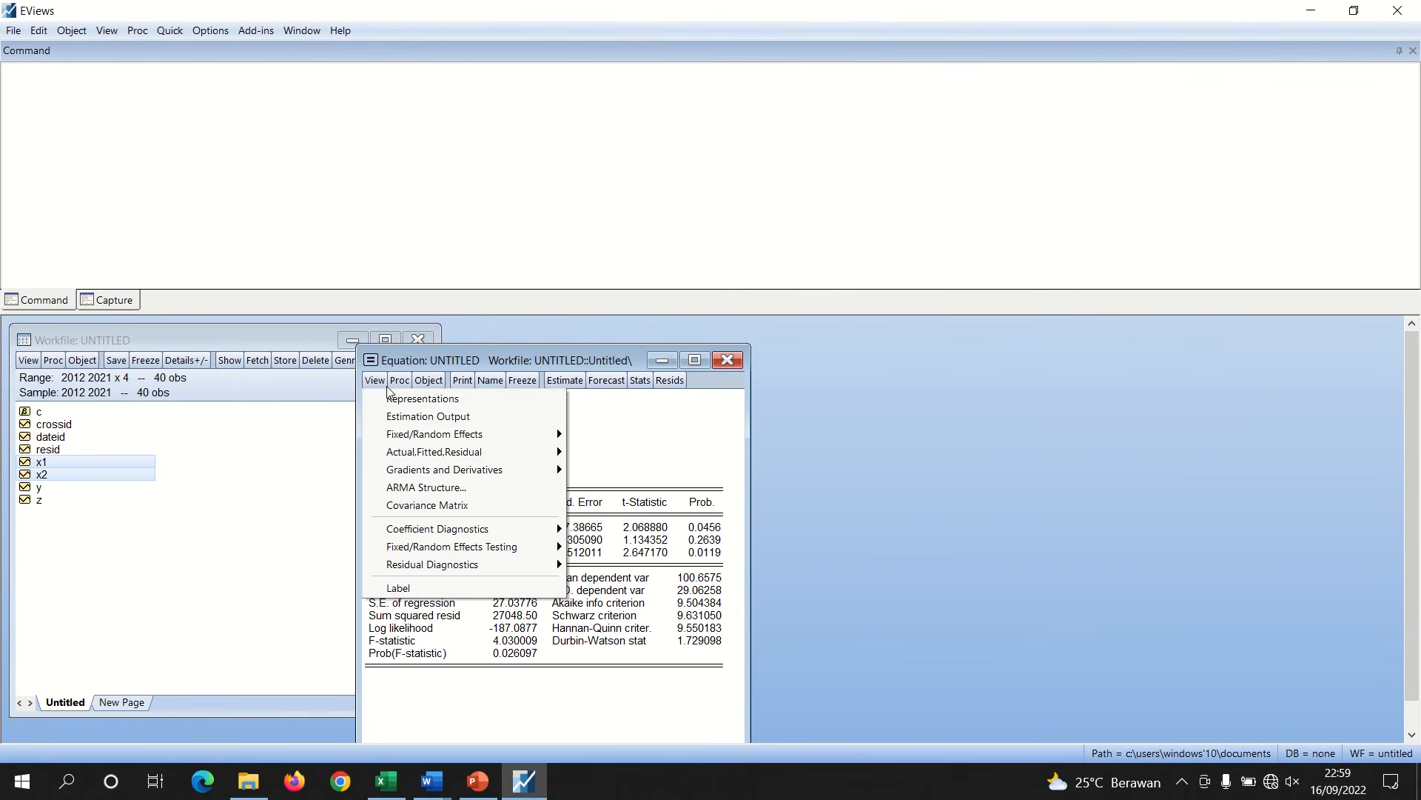
click(417, 396)
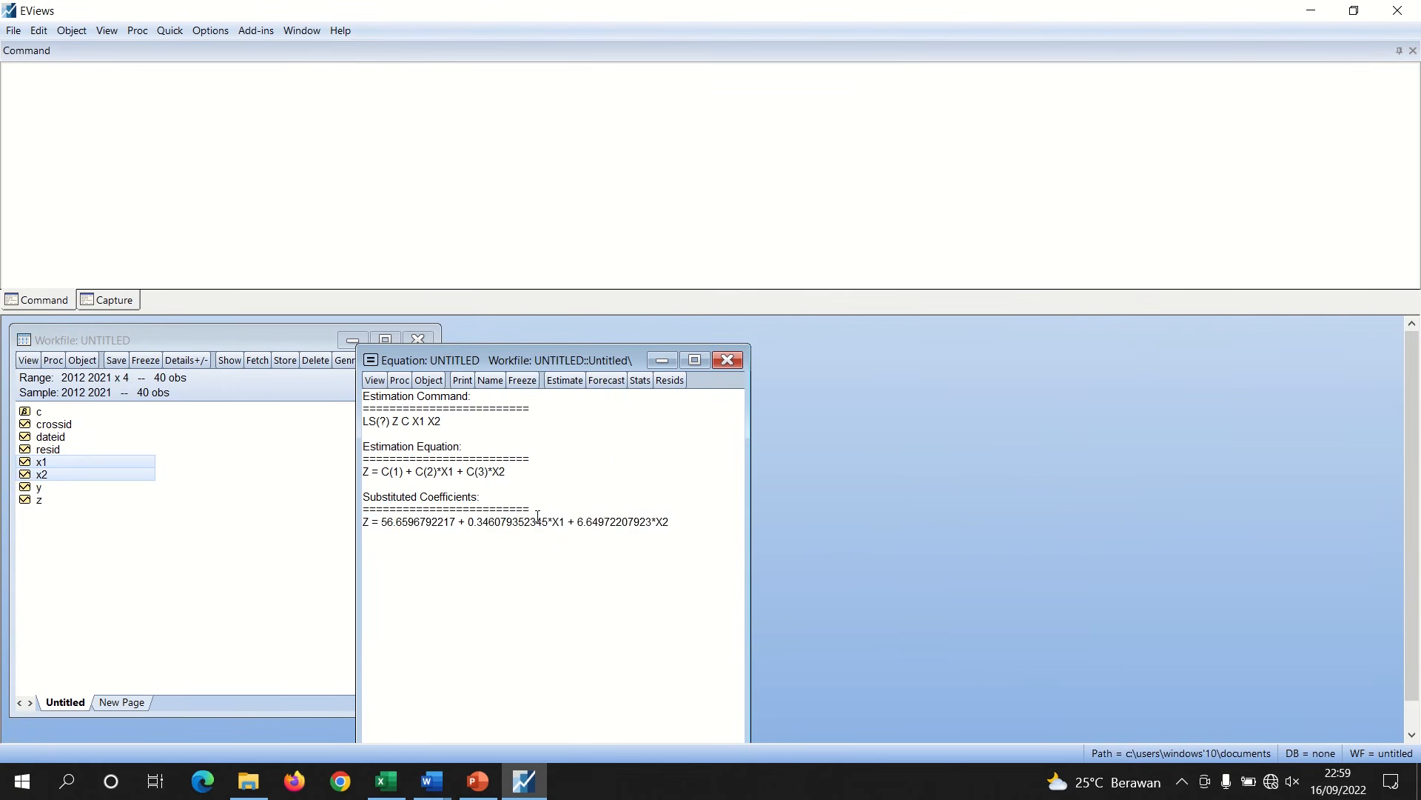
drag(676, 522, 351, 526)
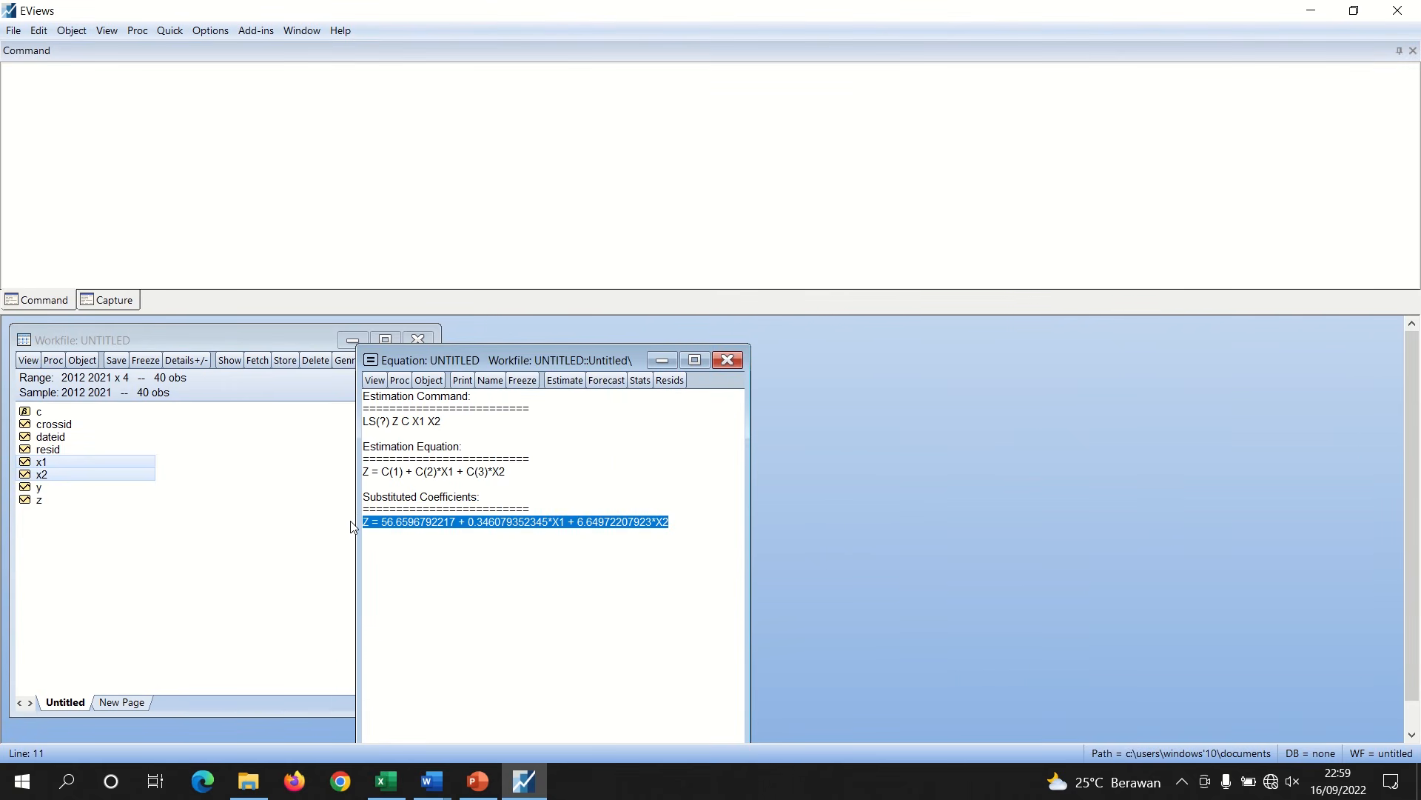
right_click(423, 523)
click(461, 569)
Paste the Z equation in the Word report under "Sub Struktural I" and add a blank line after it
click(428, 792)
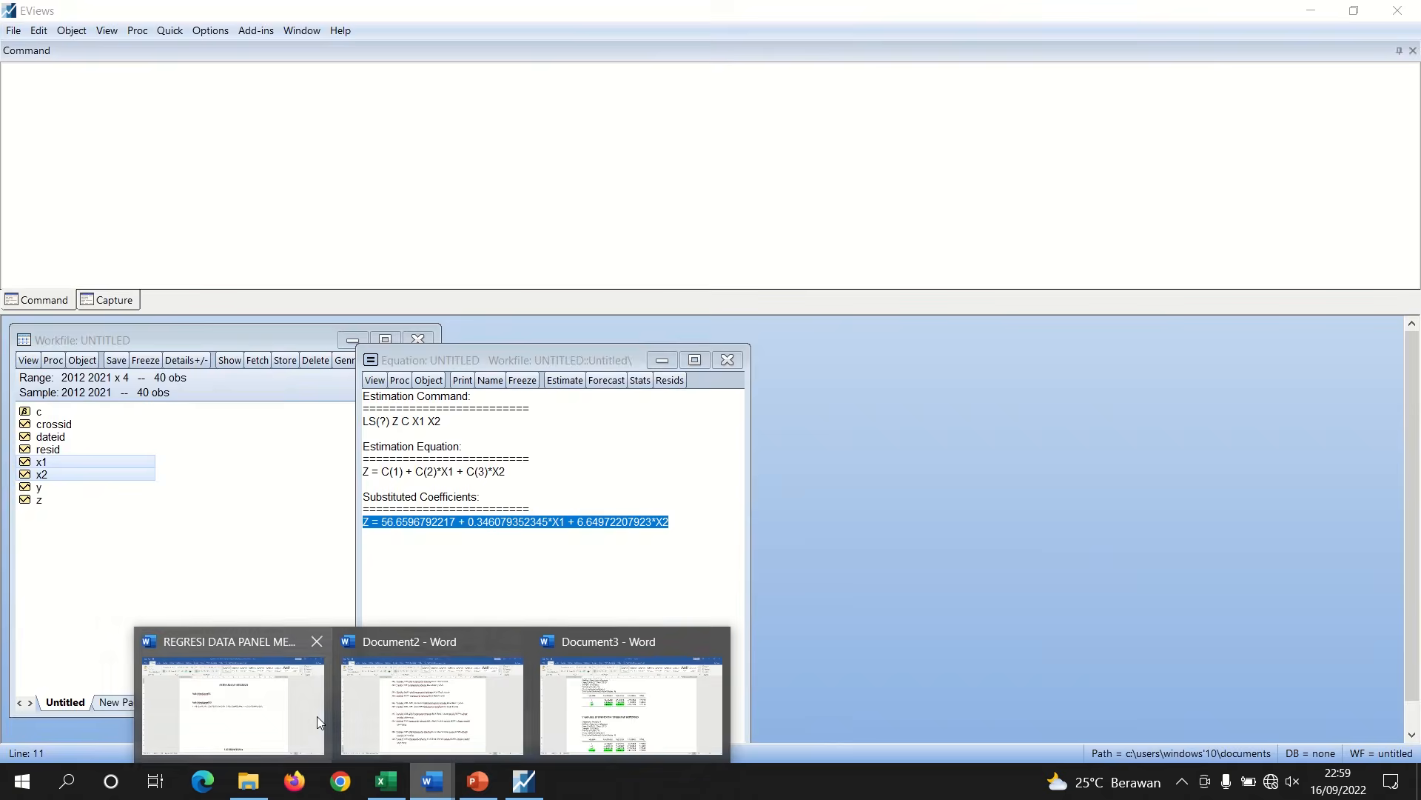
click(233, 696)
key(ctrl+v)
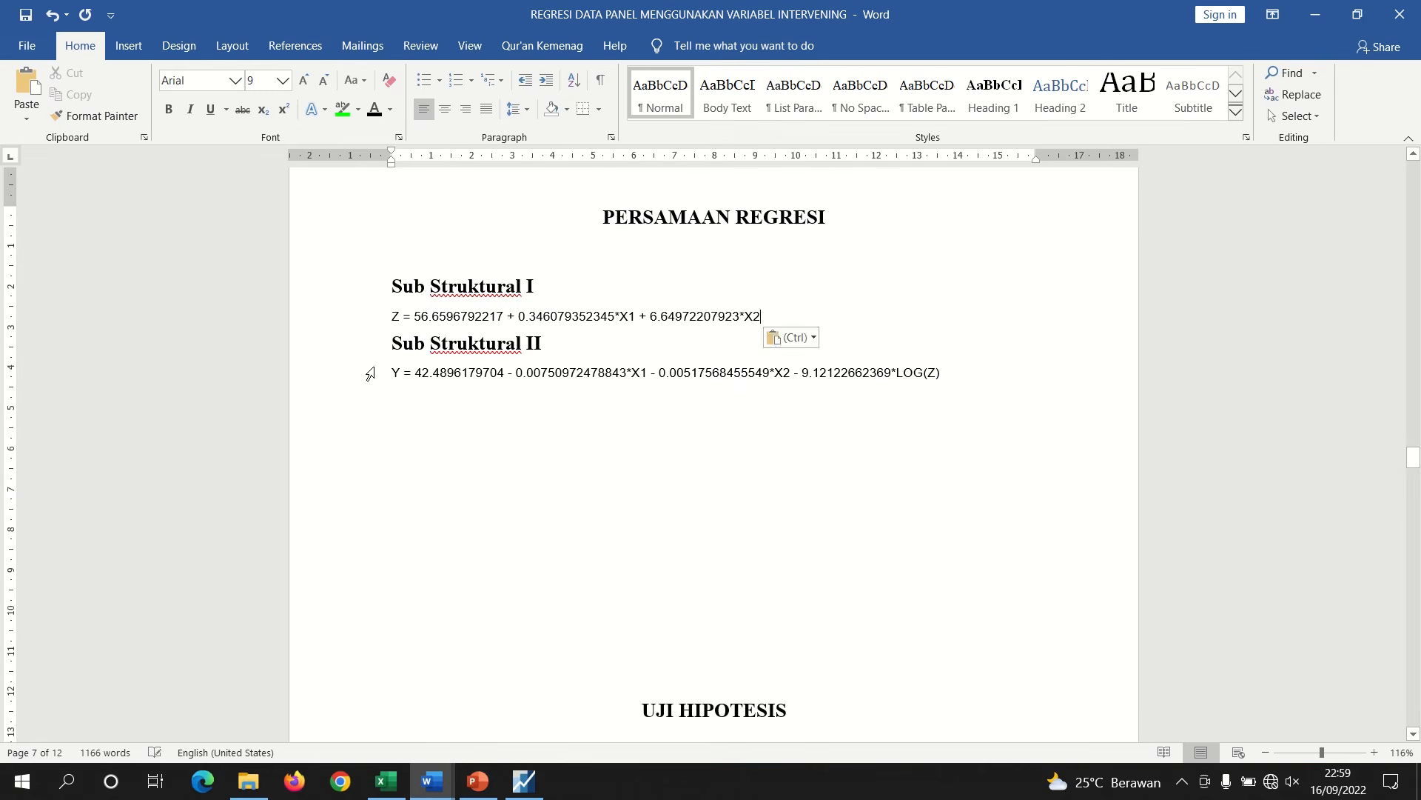
key(Return)
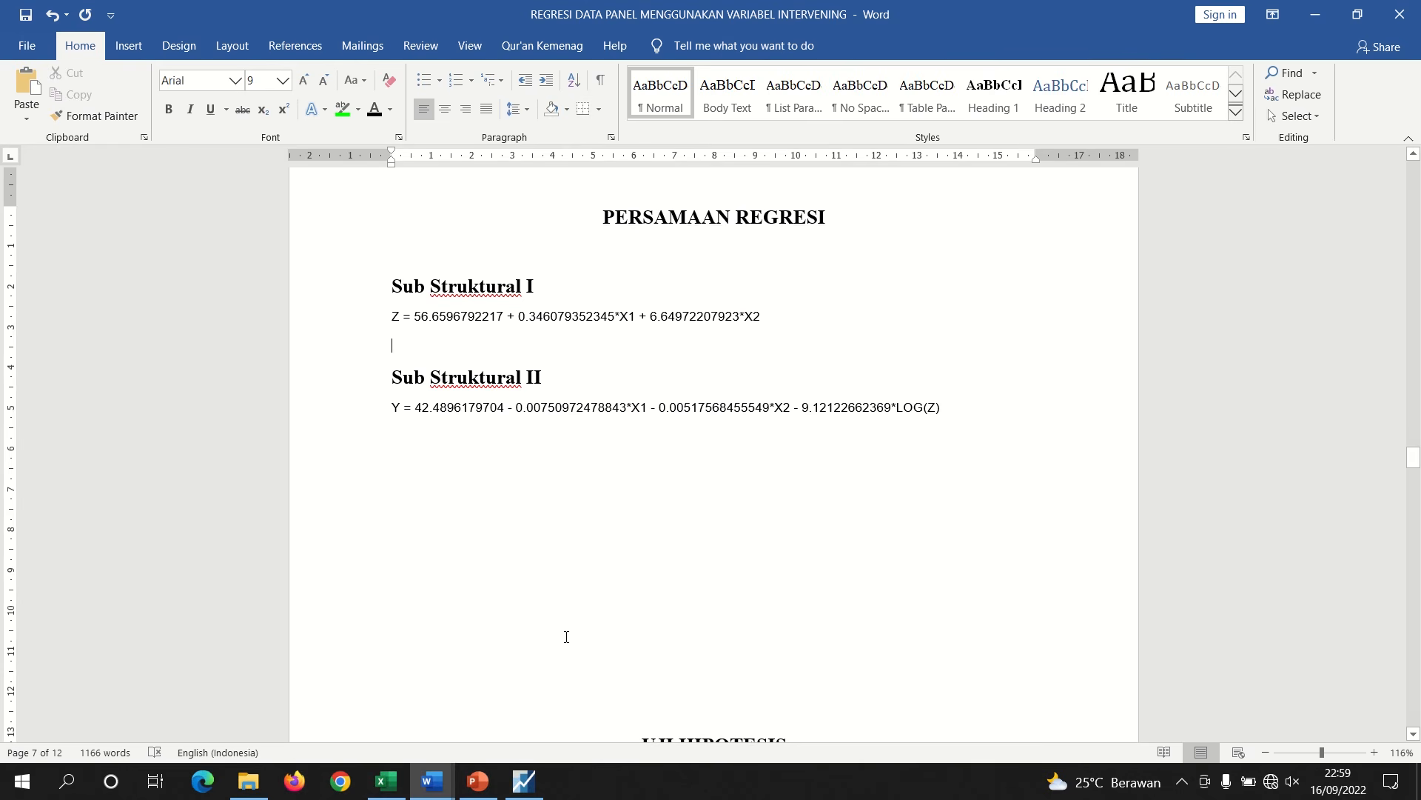
Switch to the PowerPoint presentation
click(478, 781)
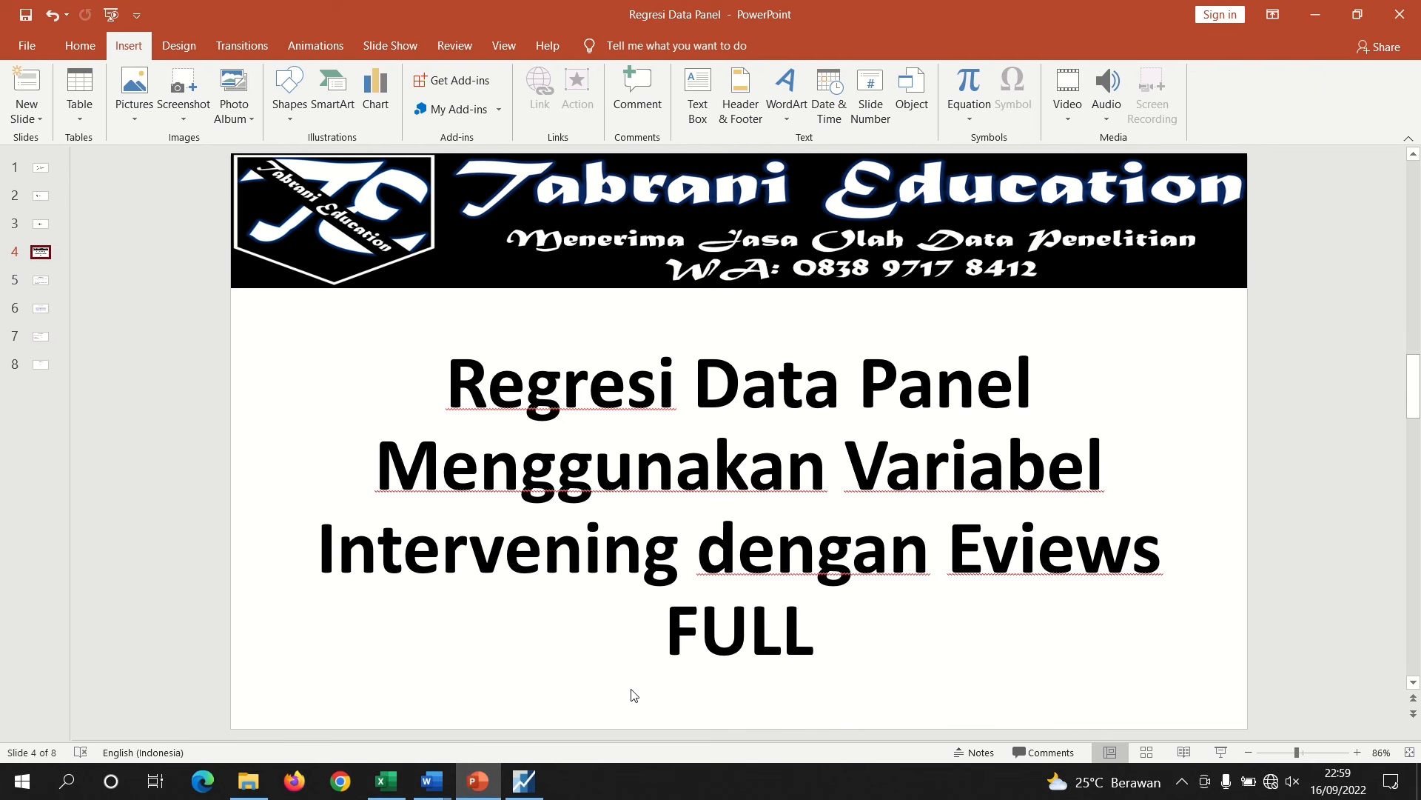